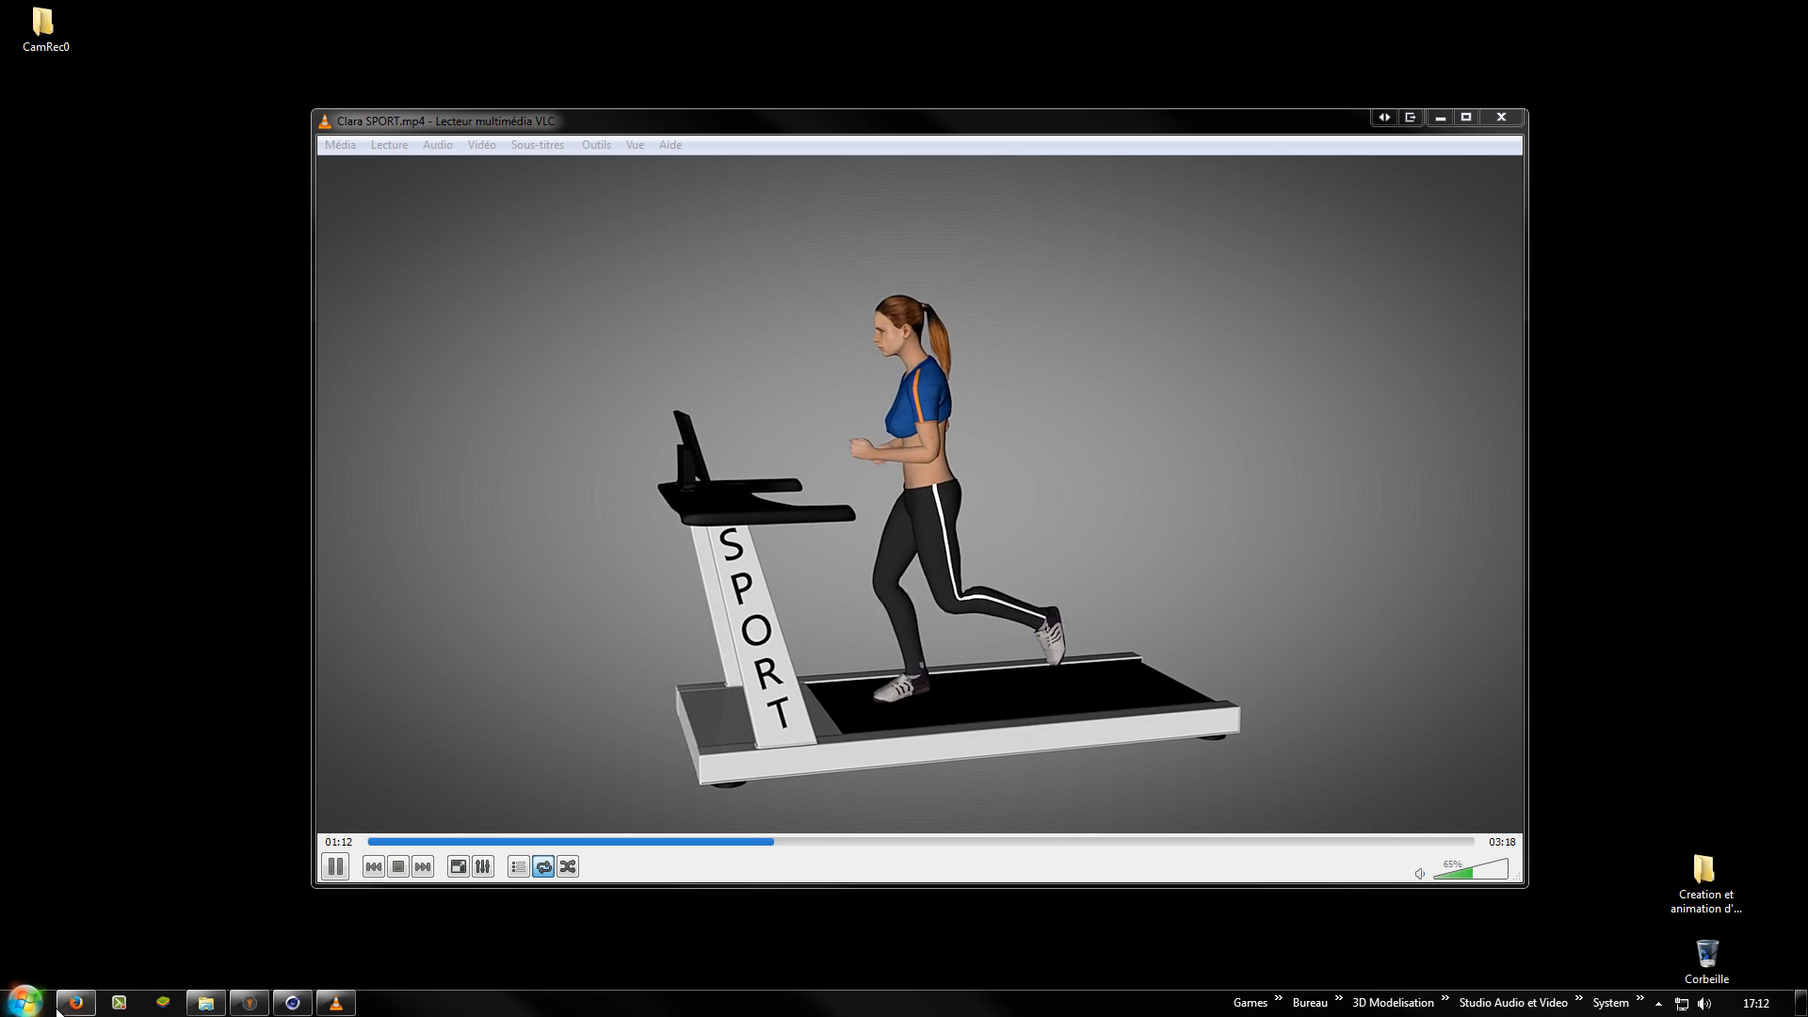
Step: Look over the Motion Designers Community group, the motion capture video page and the Mixamo homepage in the browser
left_click(75, 1002)
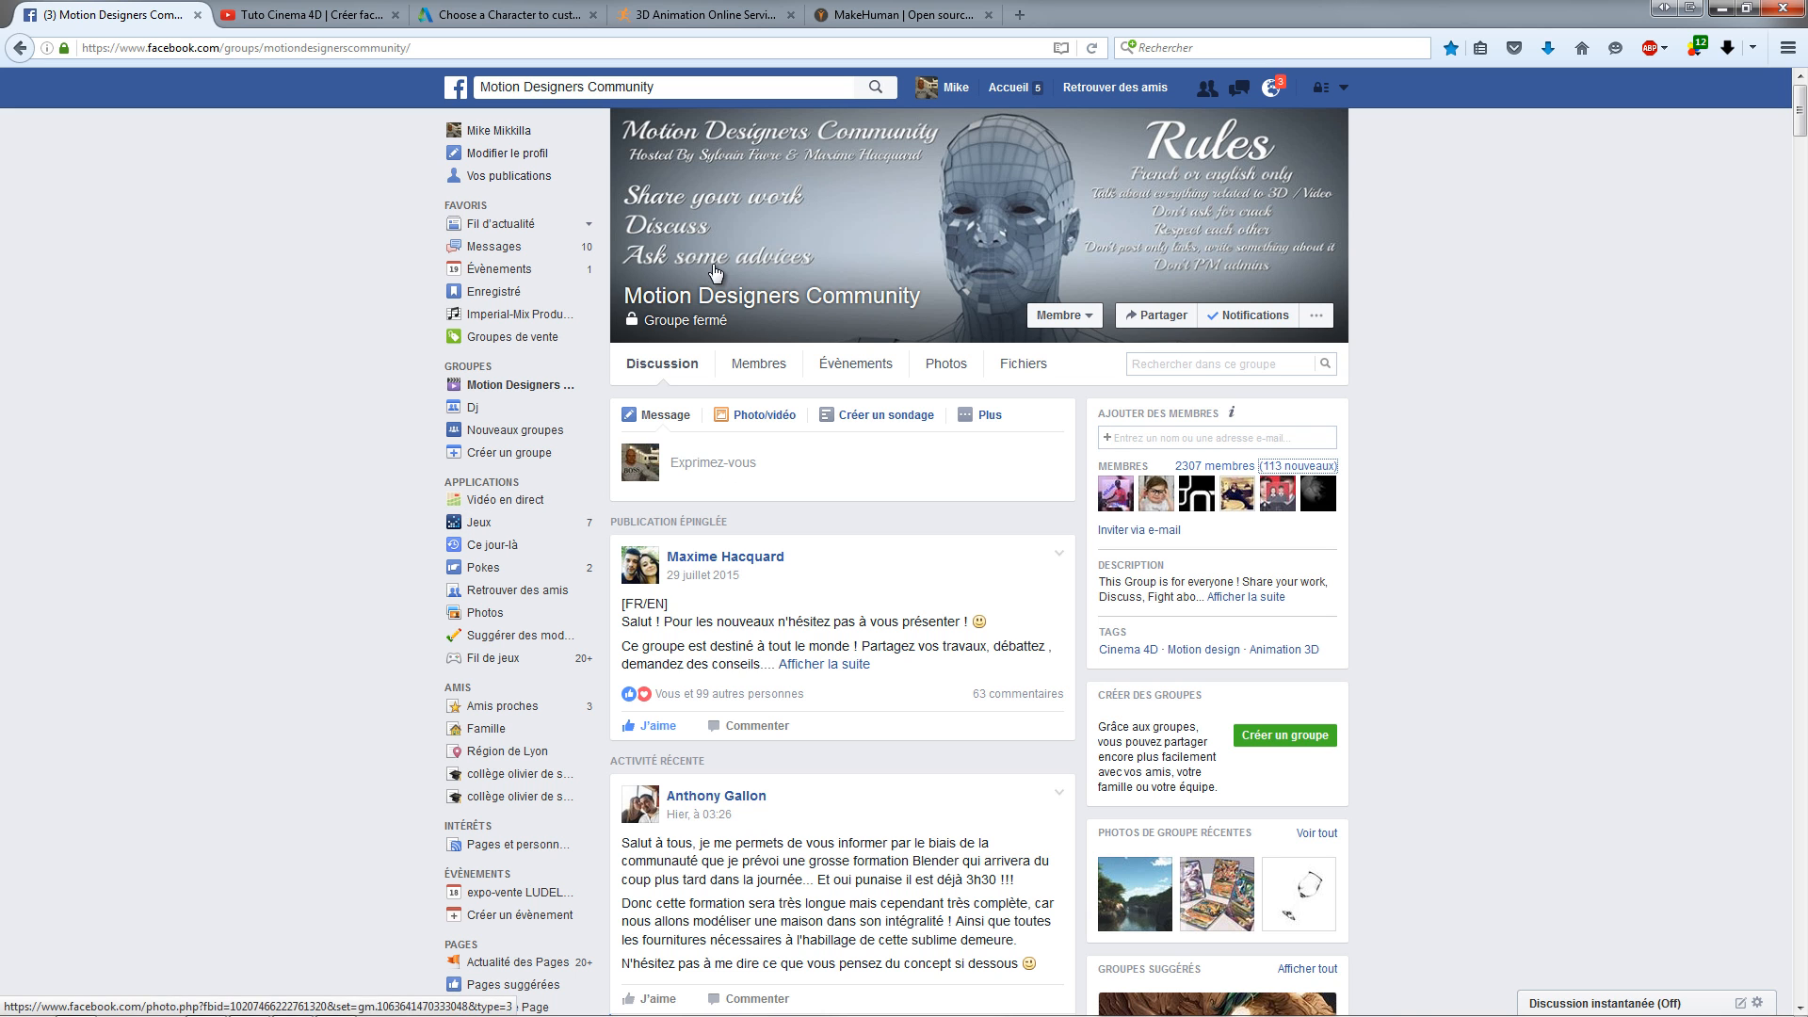
left_click(311, 15)
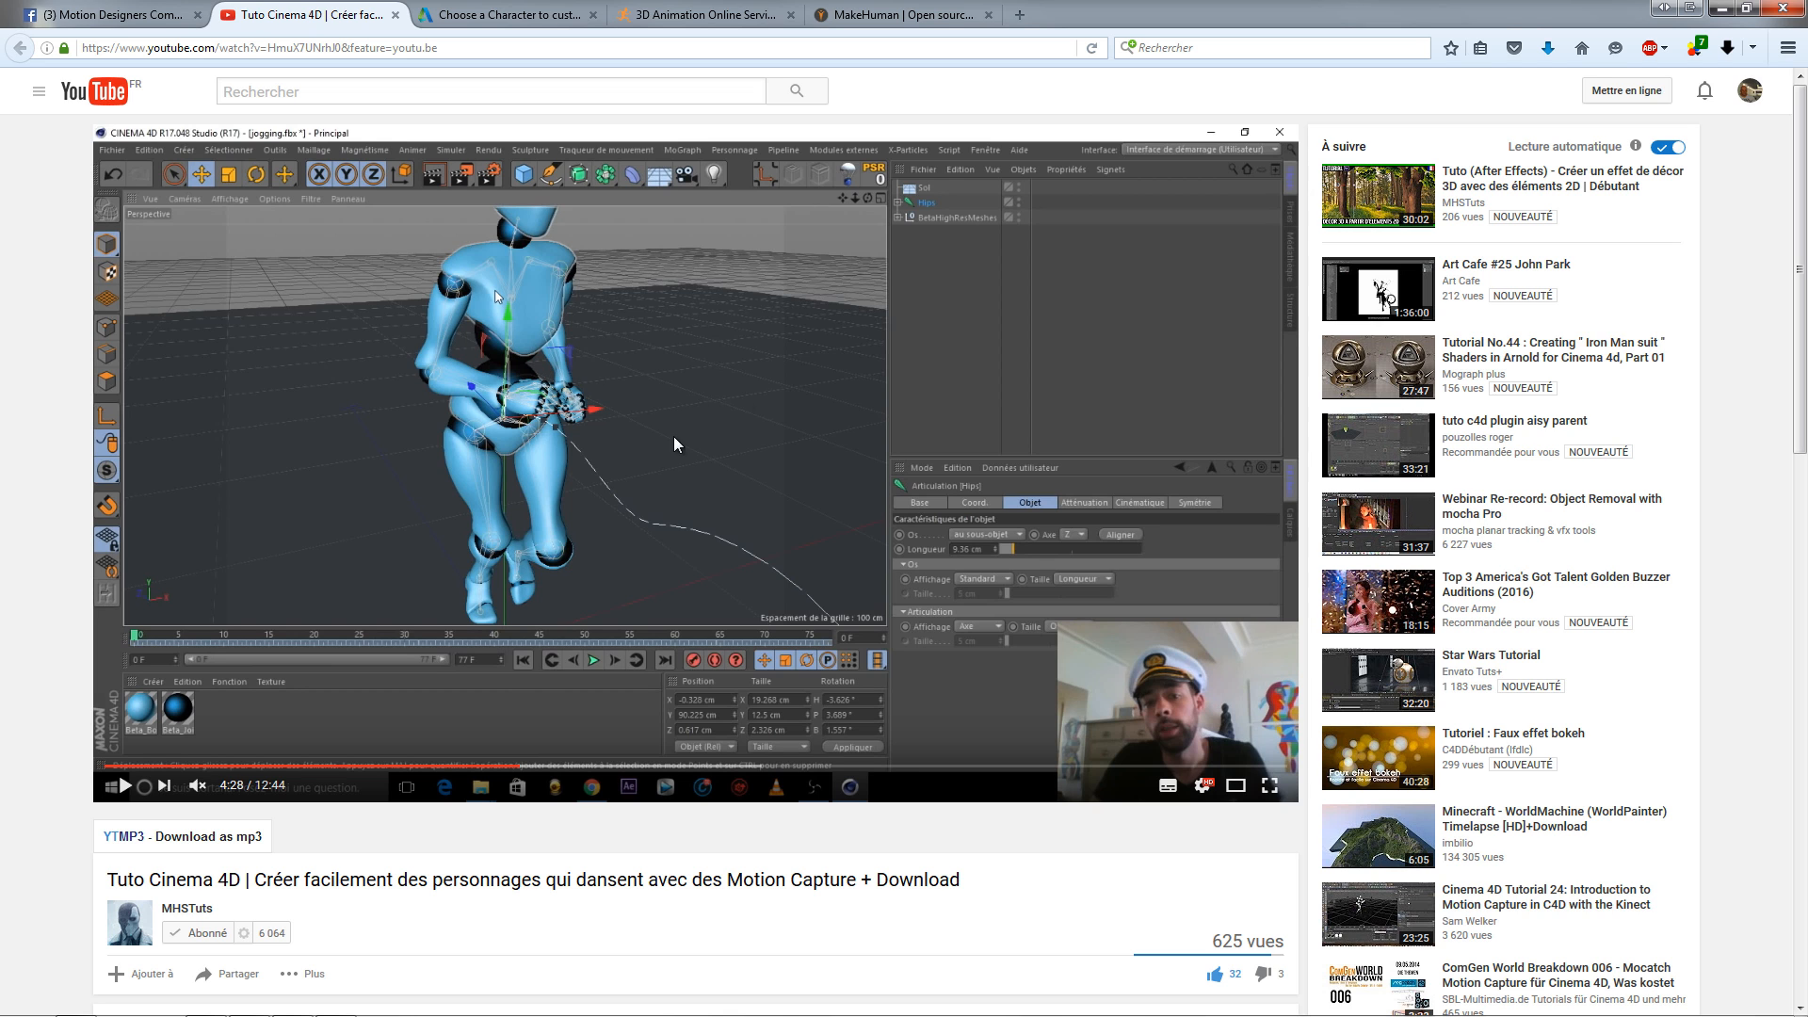
left_click(686, 16)
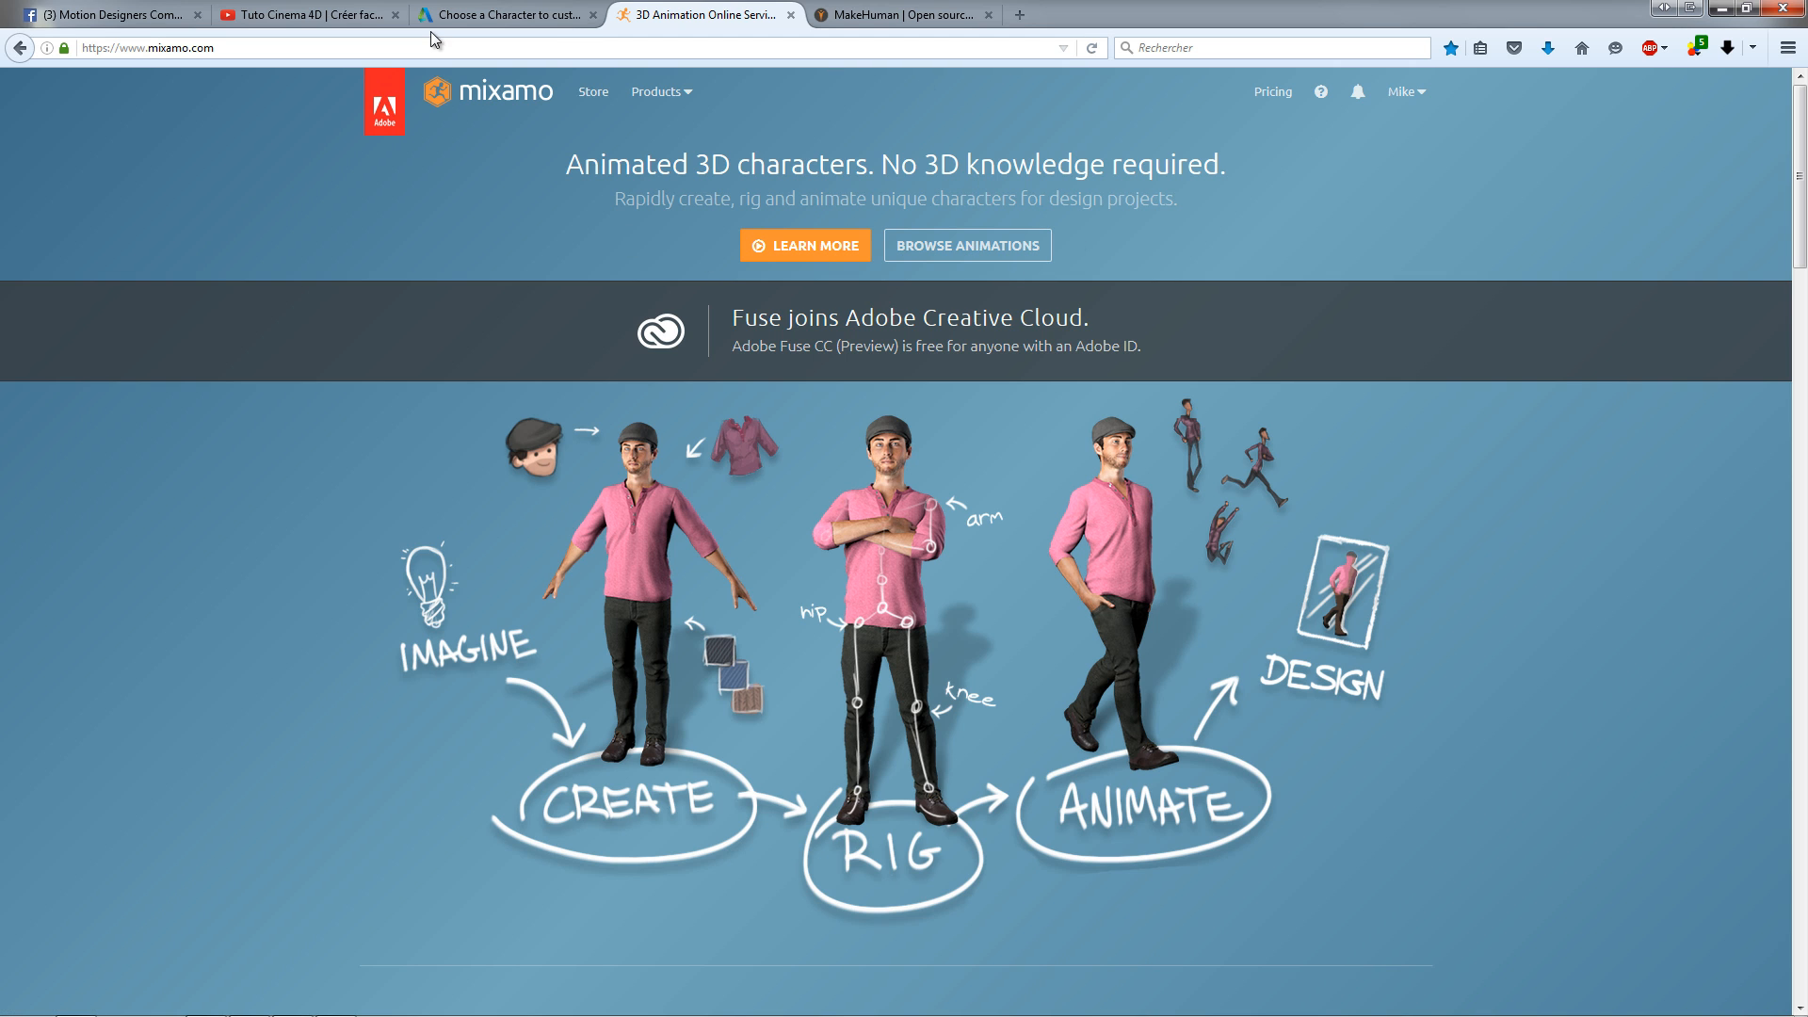
left_click(358, 19)
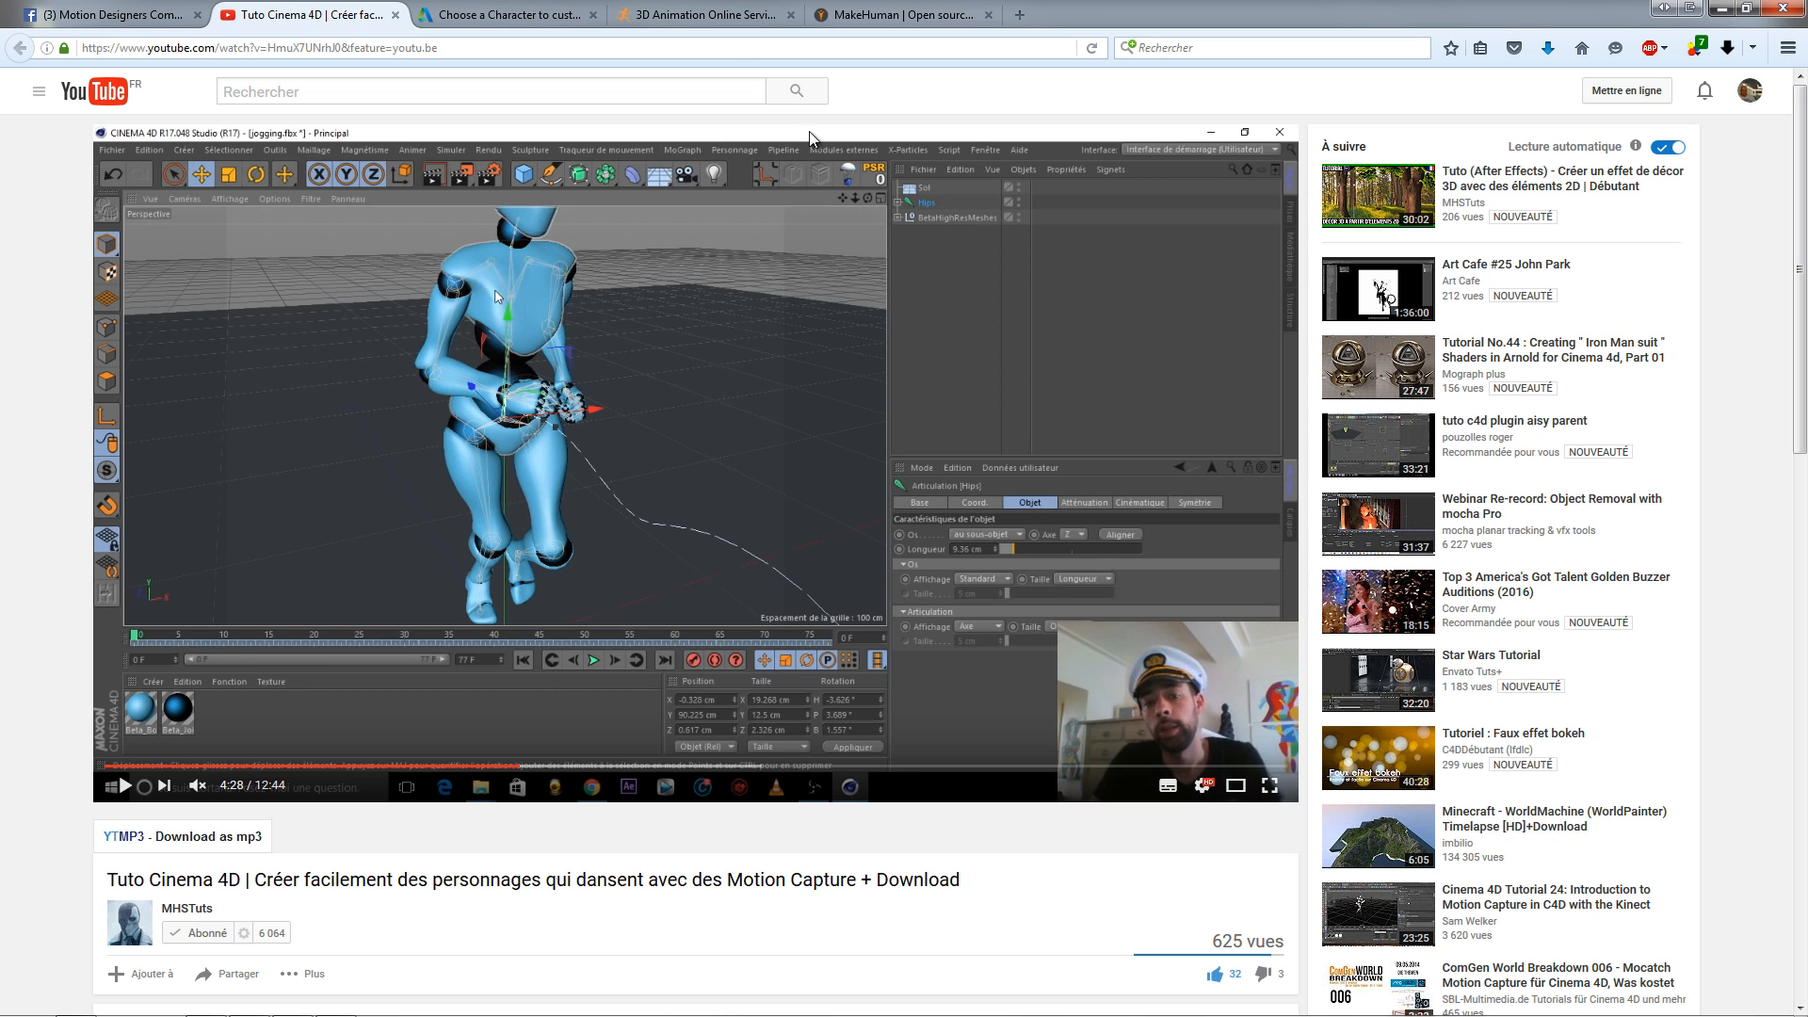
left_click(702, 19)
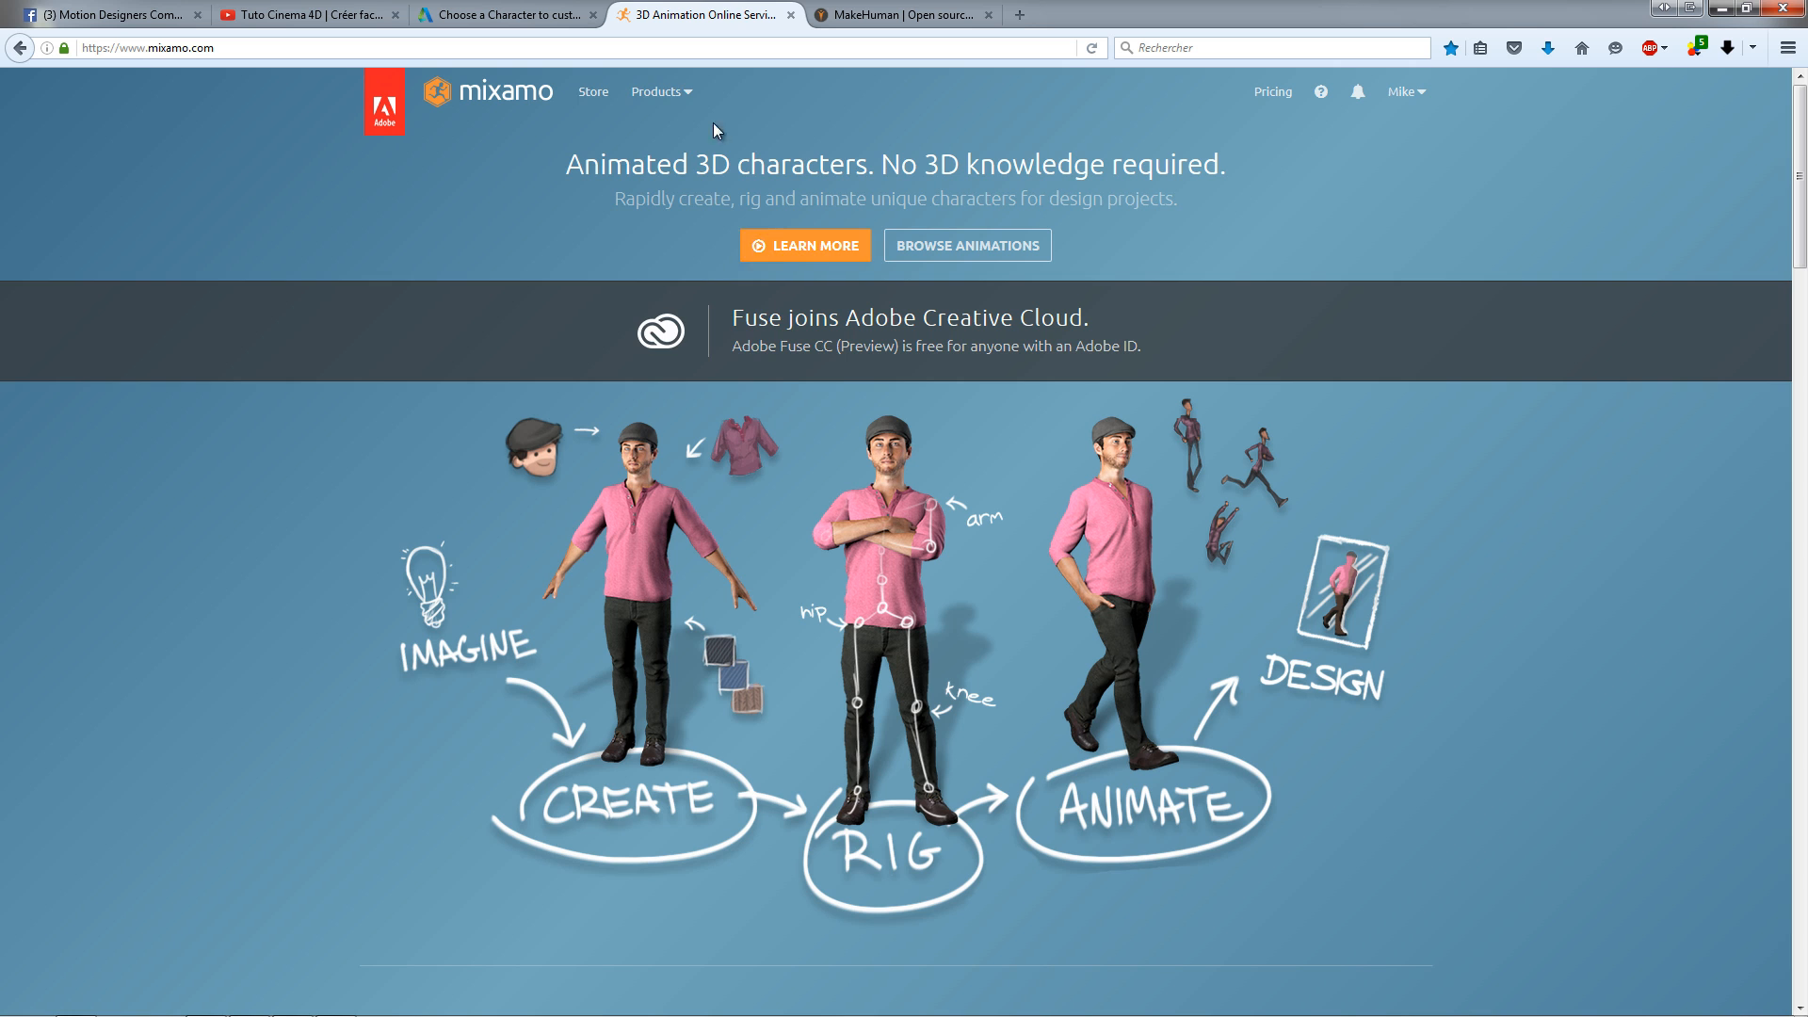
mouse_move(678, 99)
left_click(310, 15)
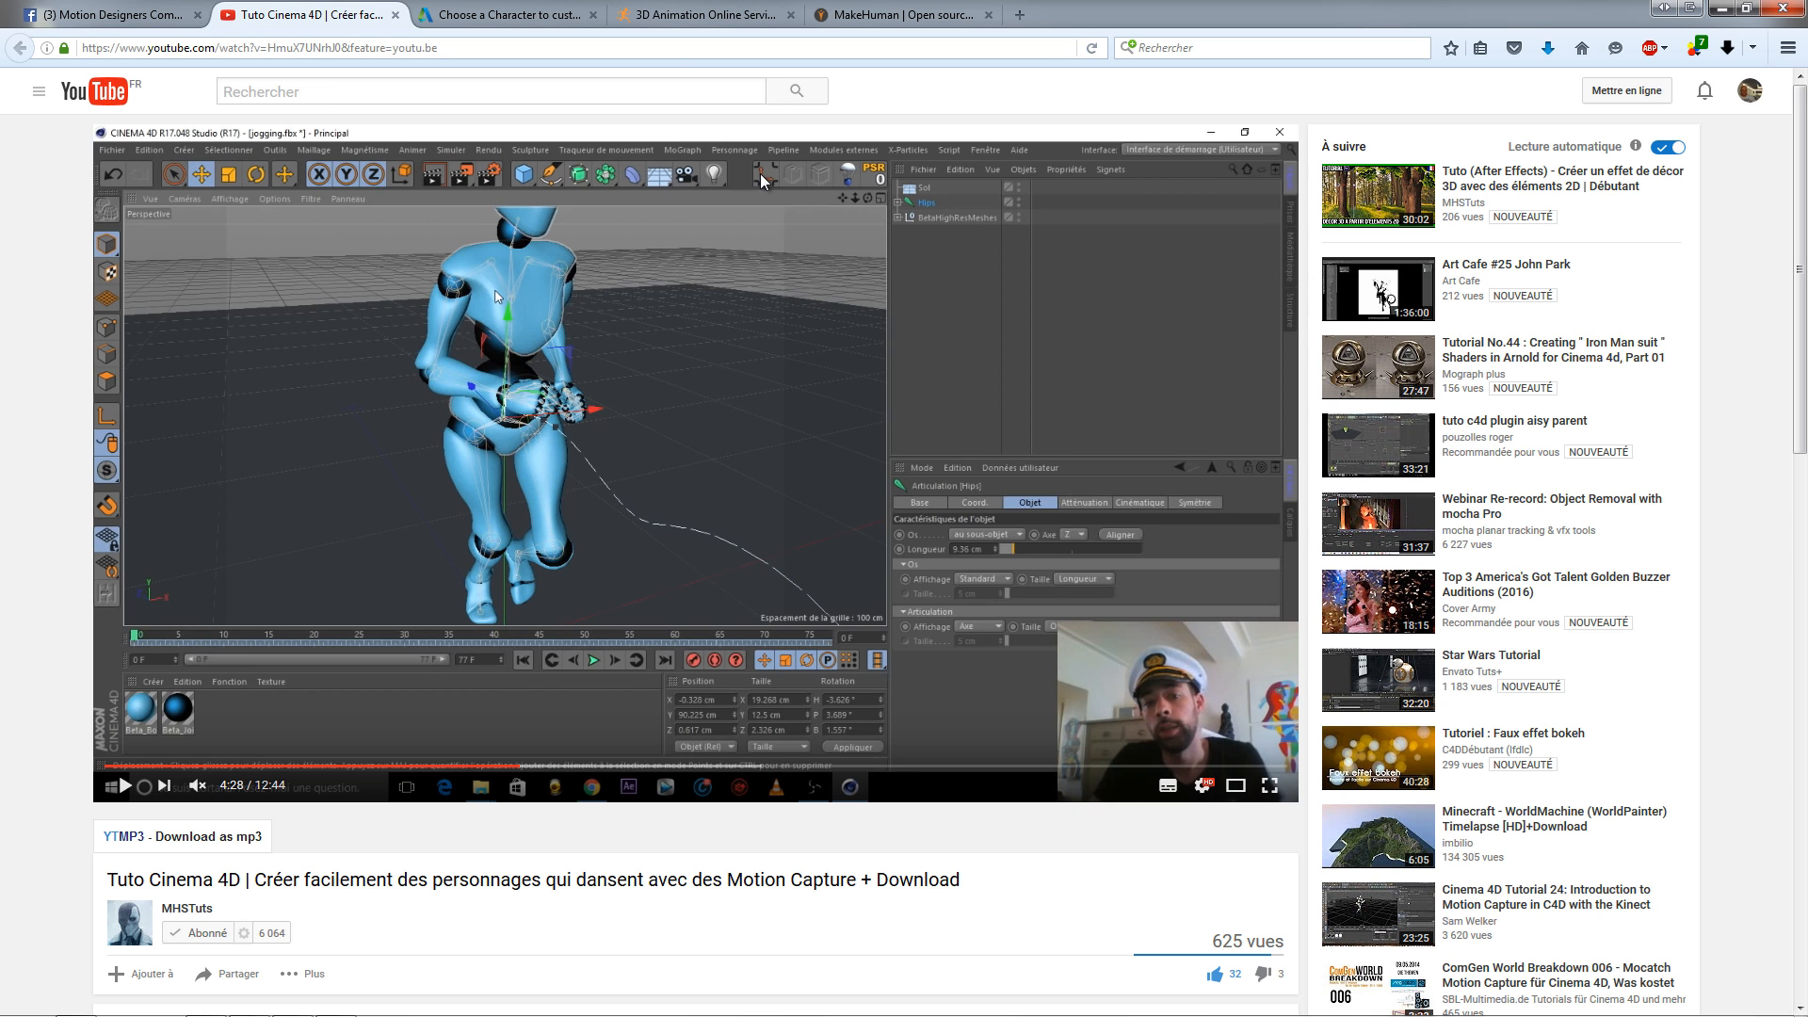
left_click(1720, 8)
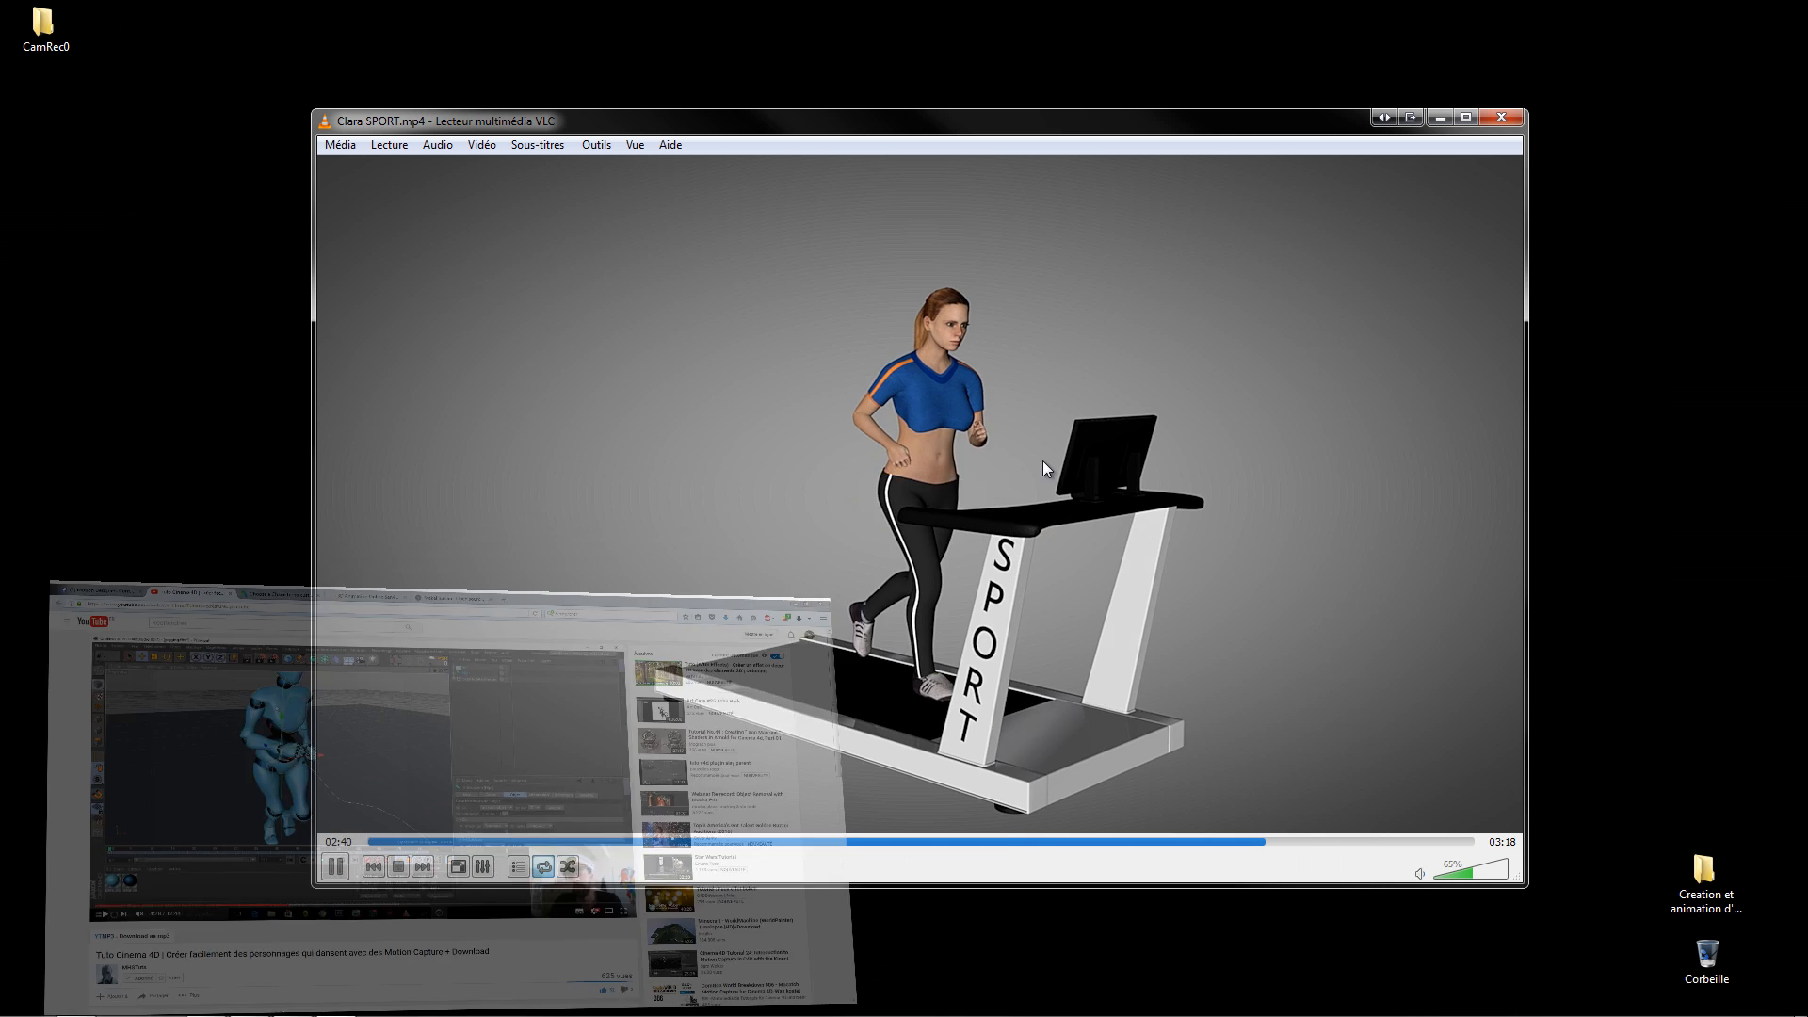
Step: Switch to Cinema 4D and add the Male Base model from the Sculpting Base Meshes library to the scene
left_click(296, 1003)
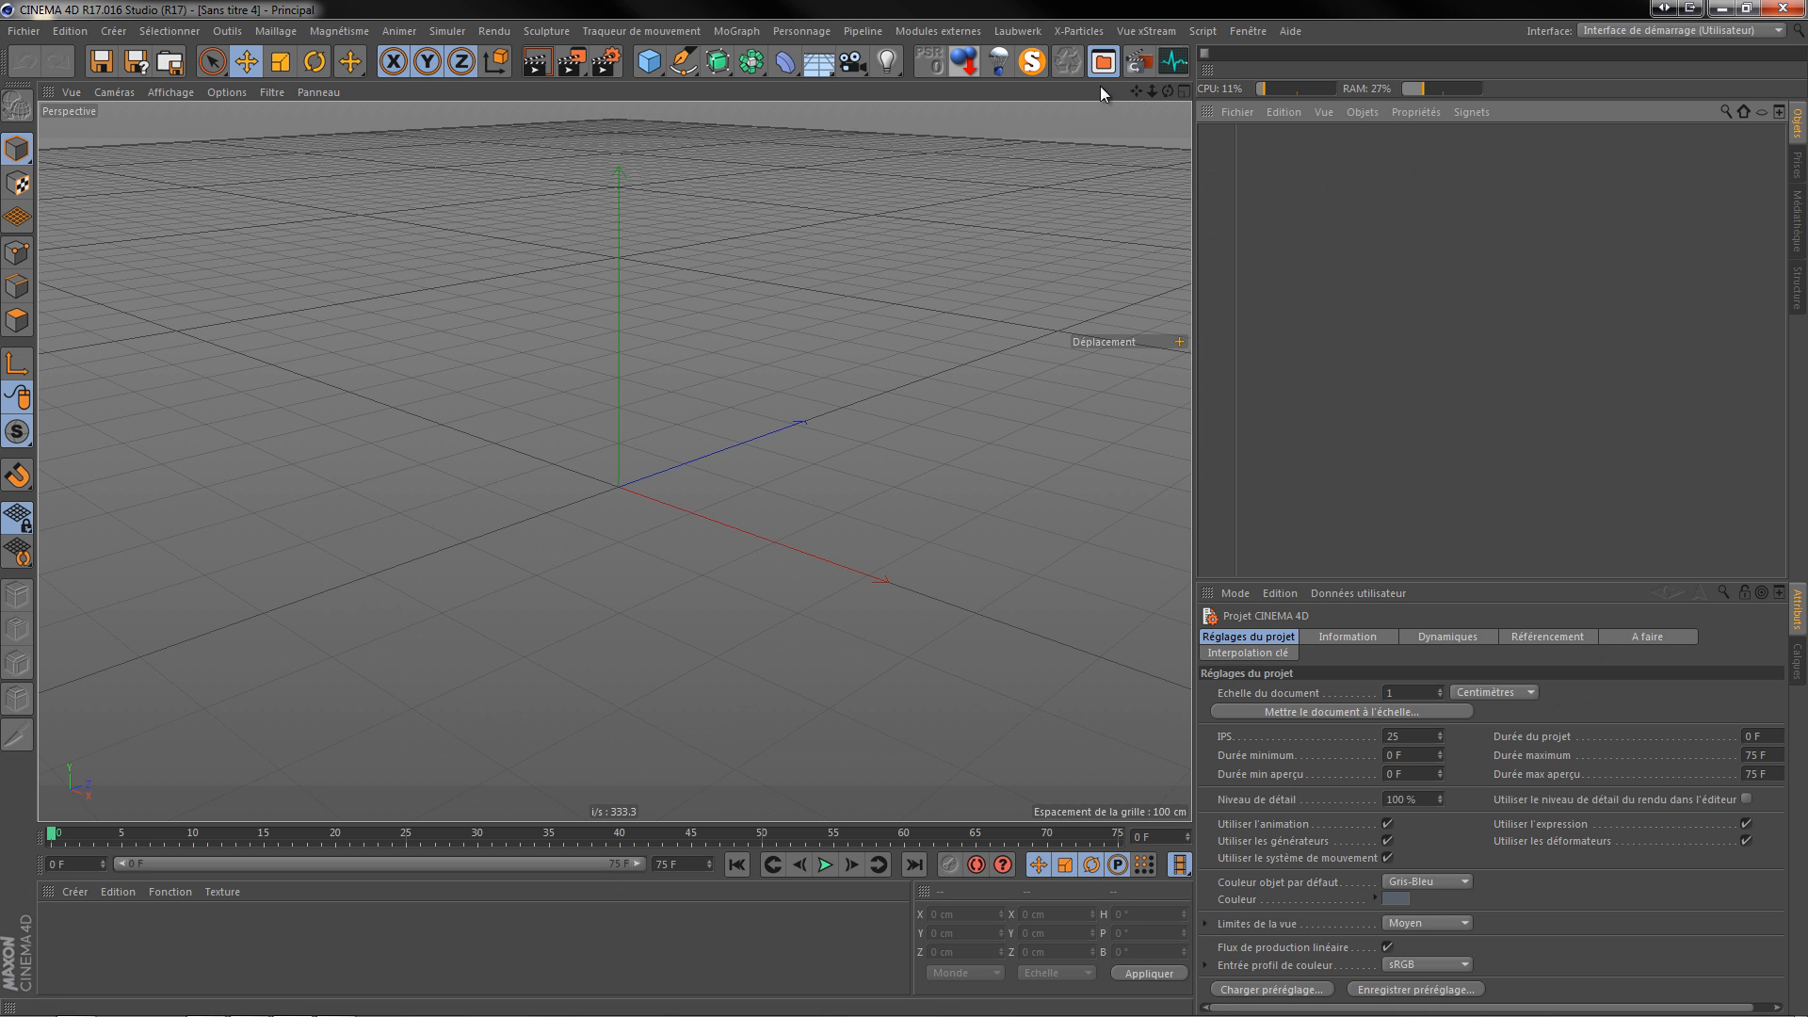
left_click(1104, 63)
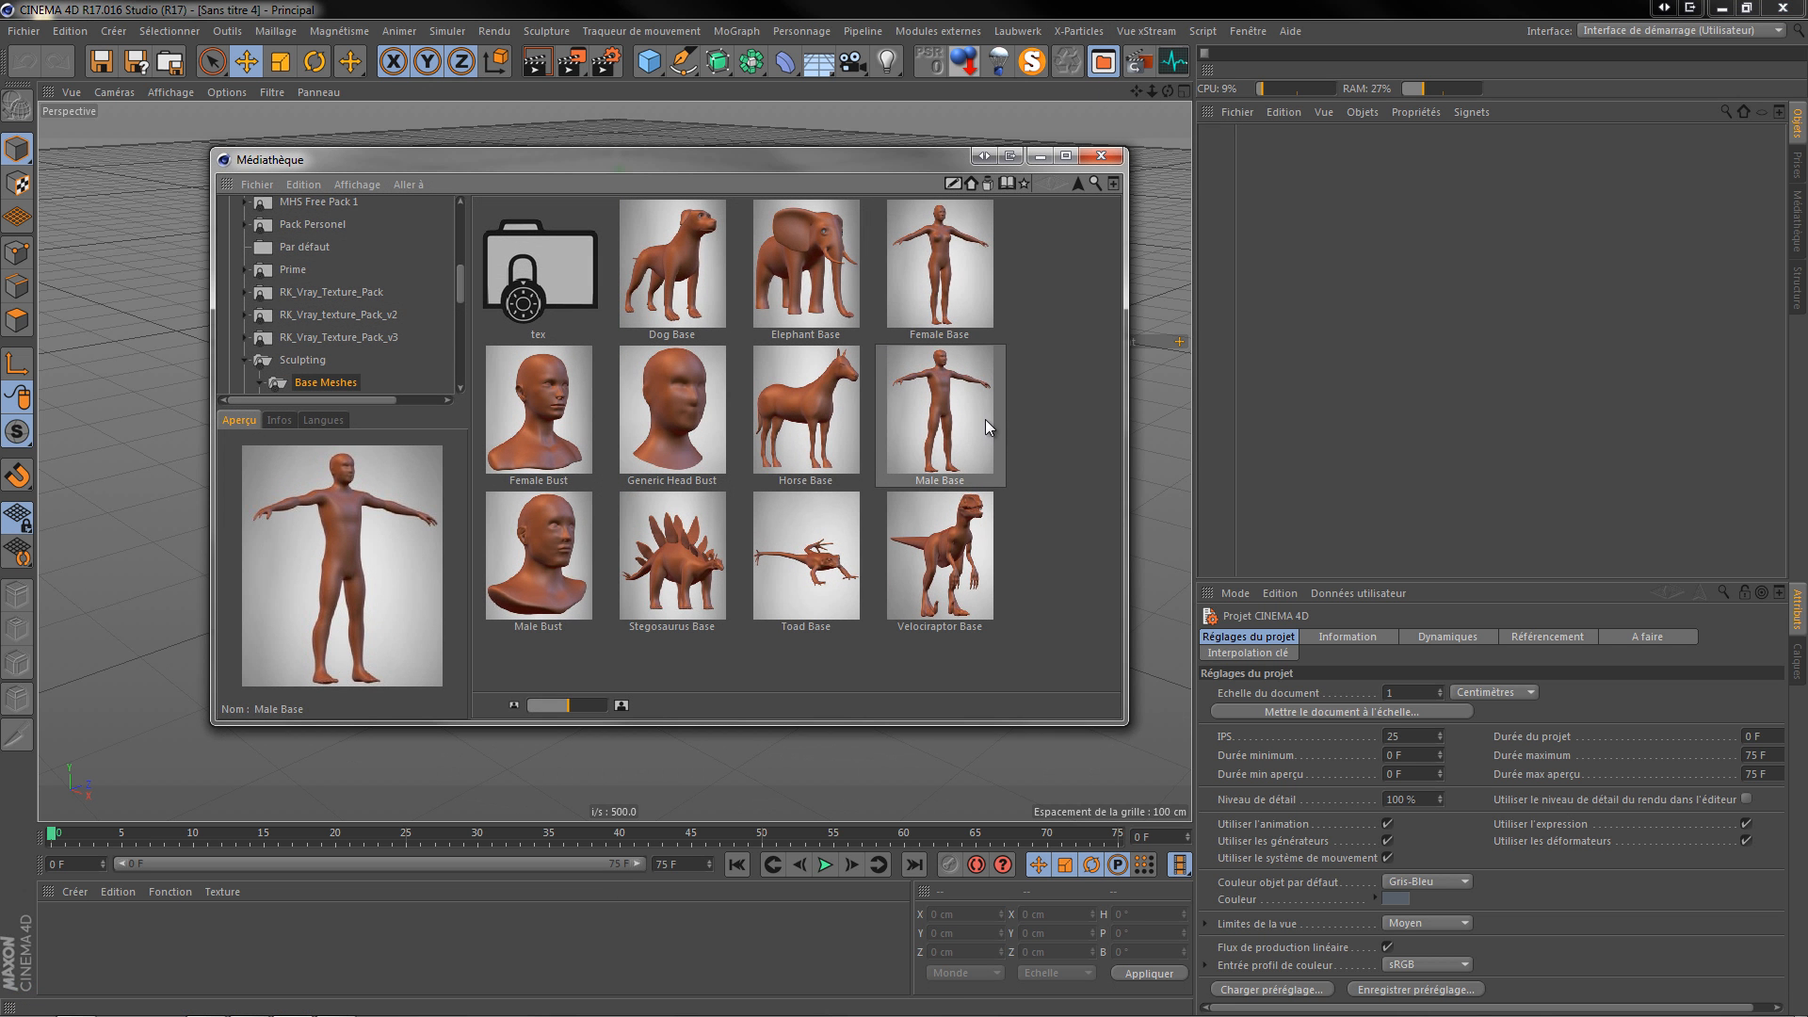
left_click(934, 403)
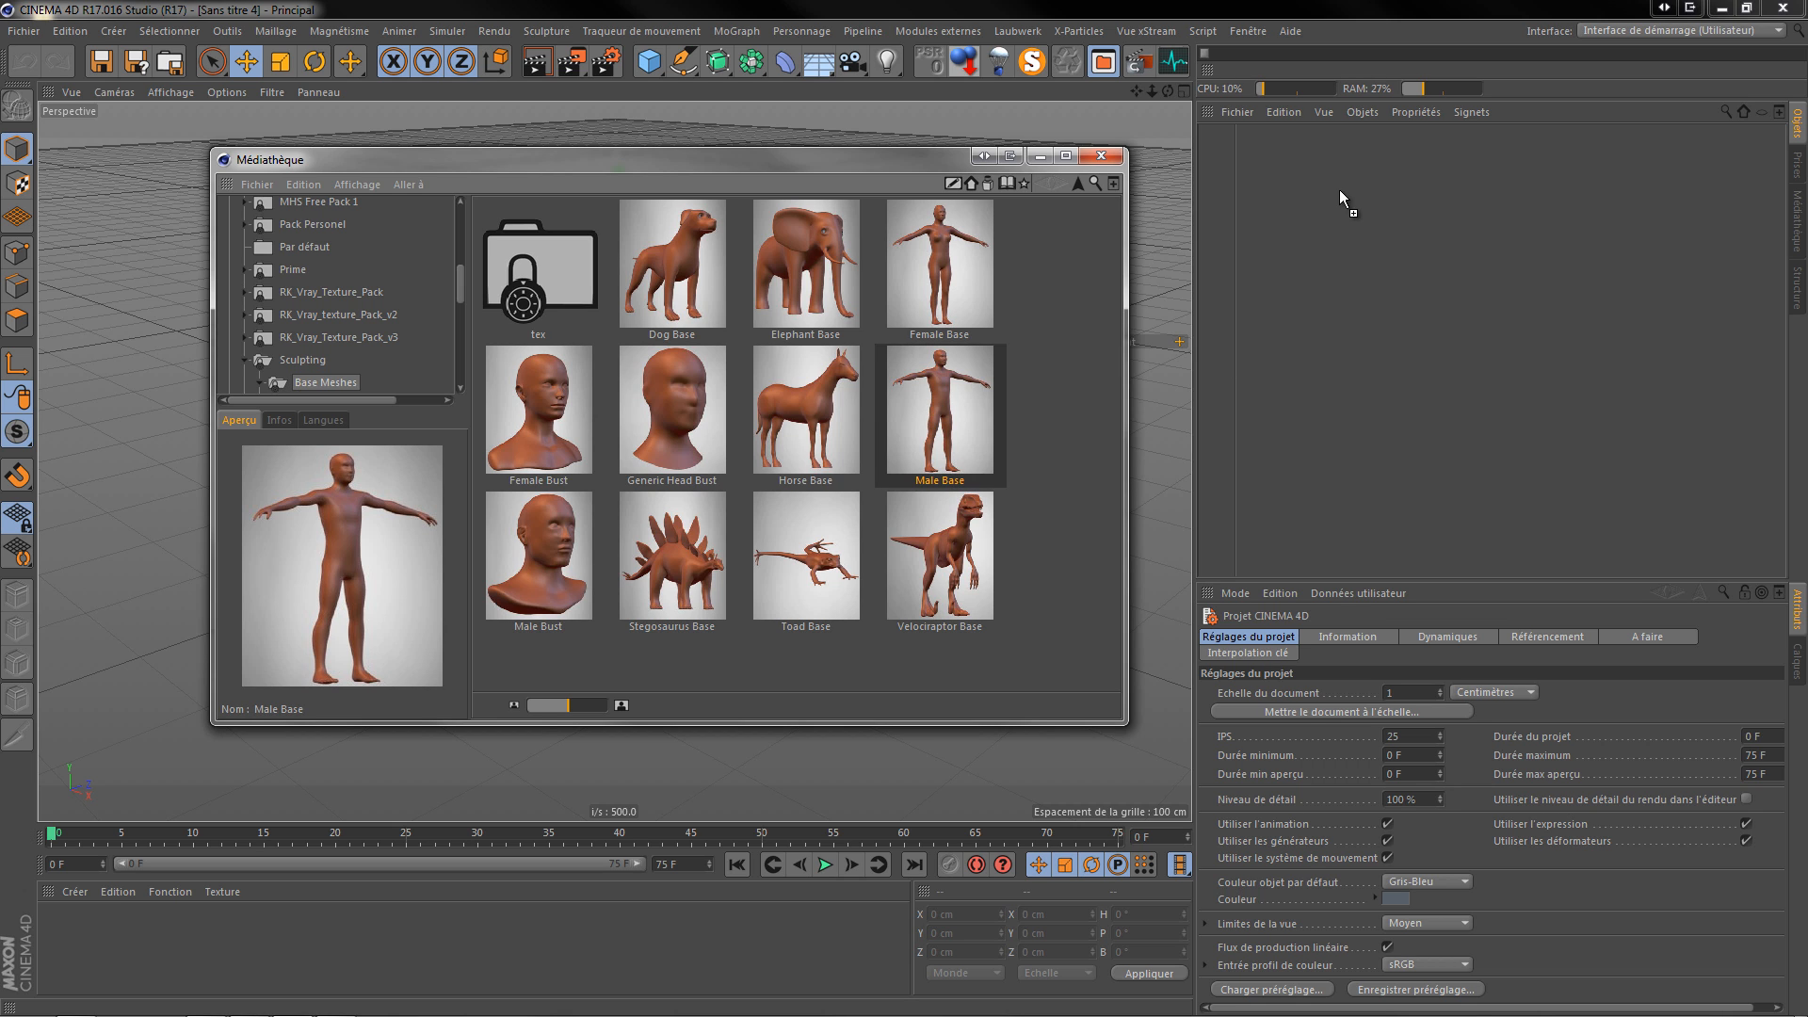
left_click_drag(1339, 190, 1295, 215)
Step: Take the Mesh object out of the Male_Base null, delete the null and close the content library
left_click(1204, 137)
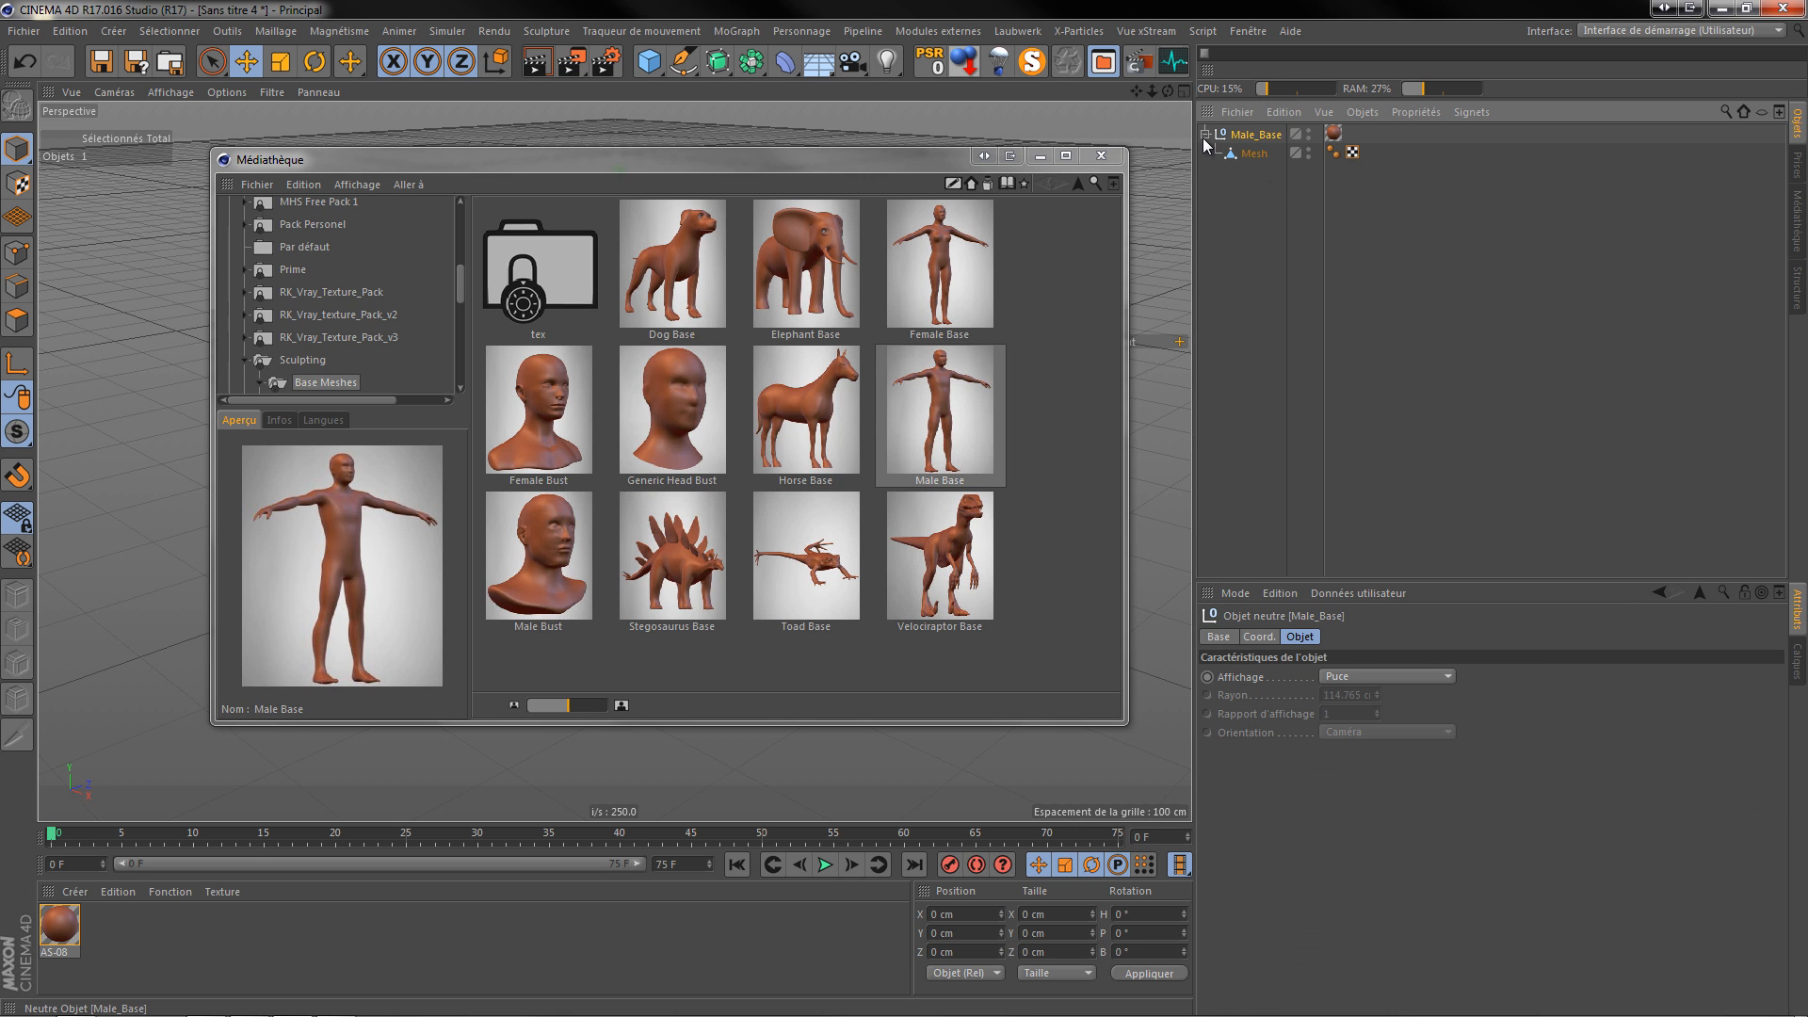
left_click(1243, 153)
left_click(1244, 136)
key("Delete")
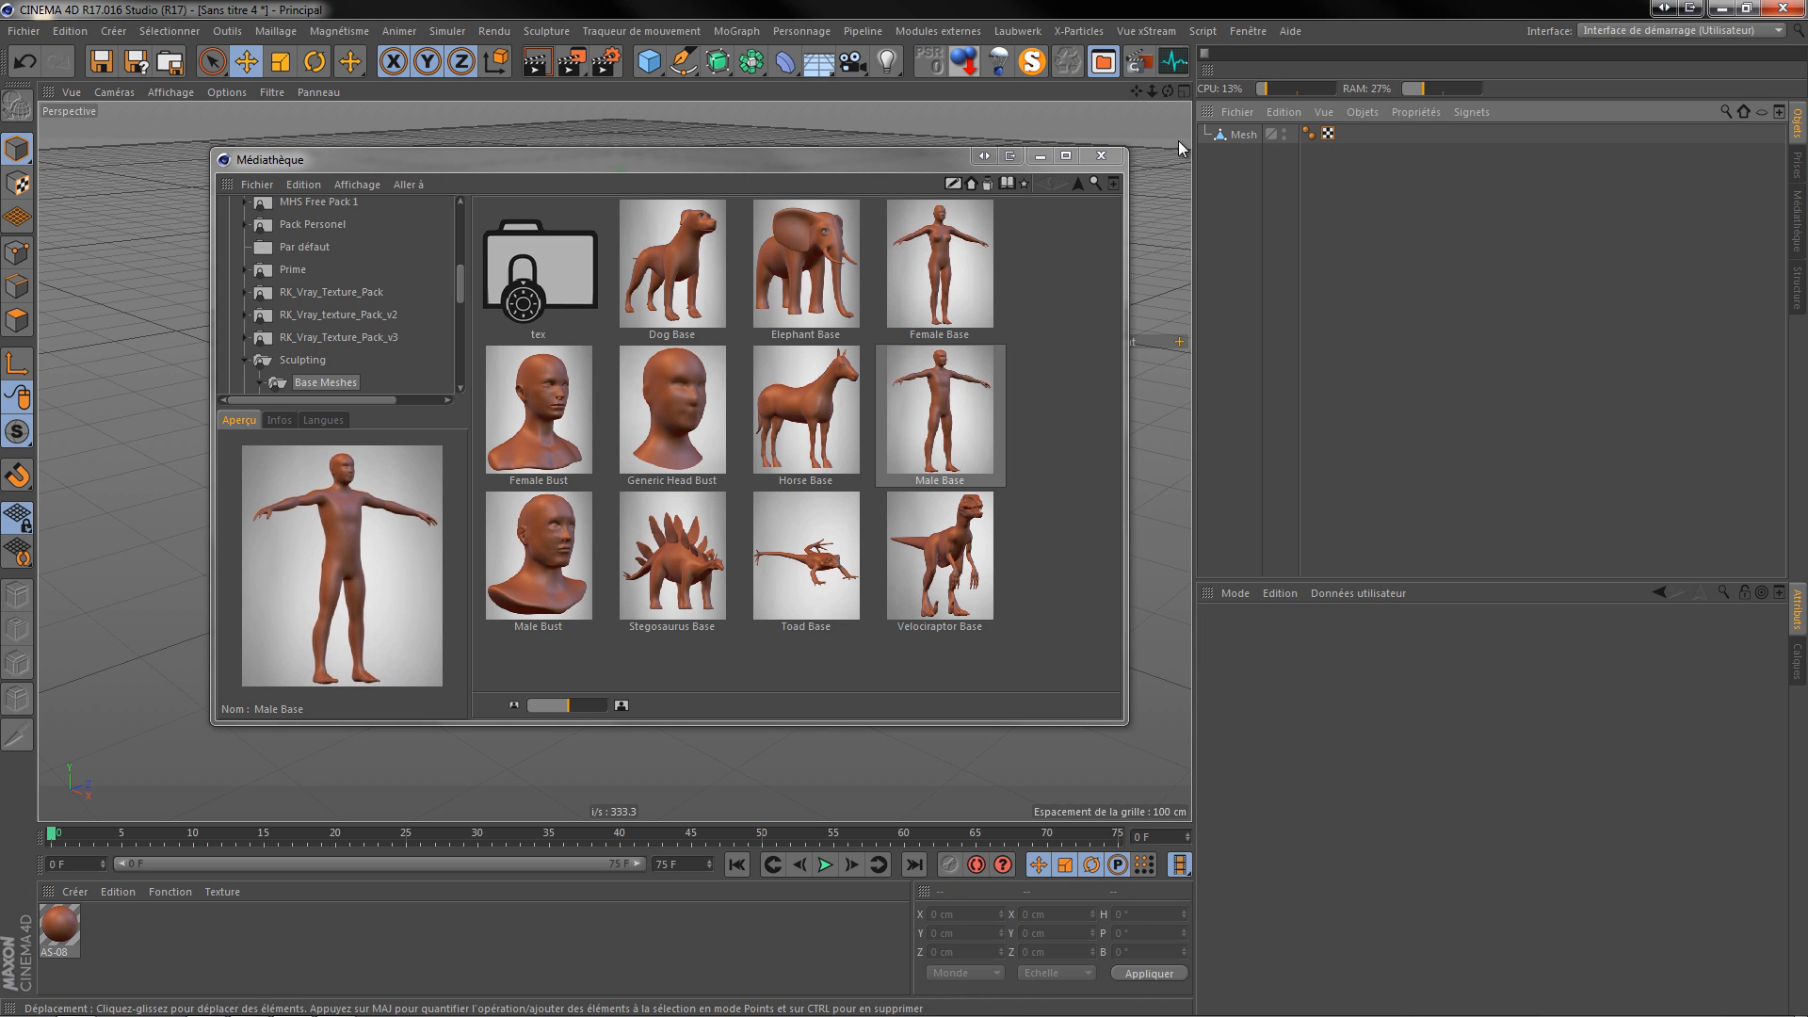
left_click(1100, 155)
Step: Examine the male mesh's pose, with attention to the outstretched arms and the spread fingers
scroll(573, 399, "up", 5)
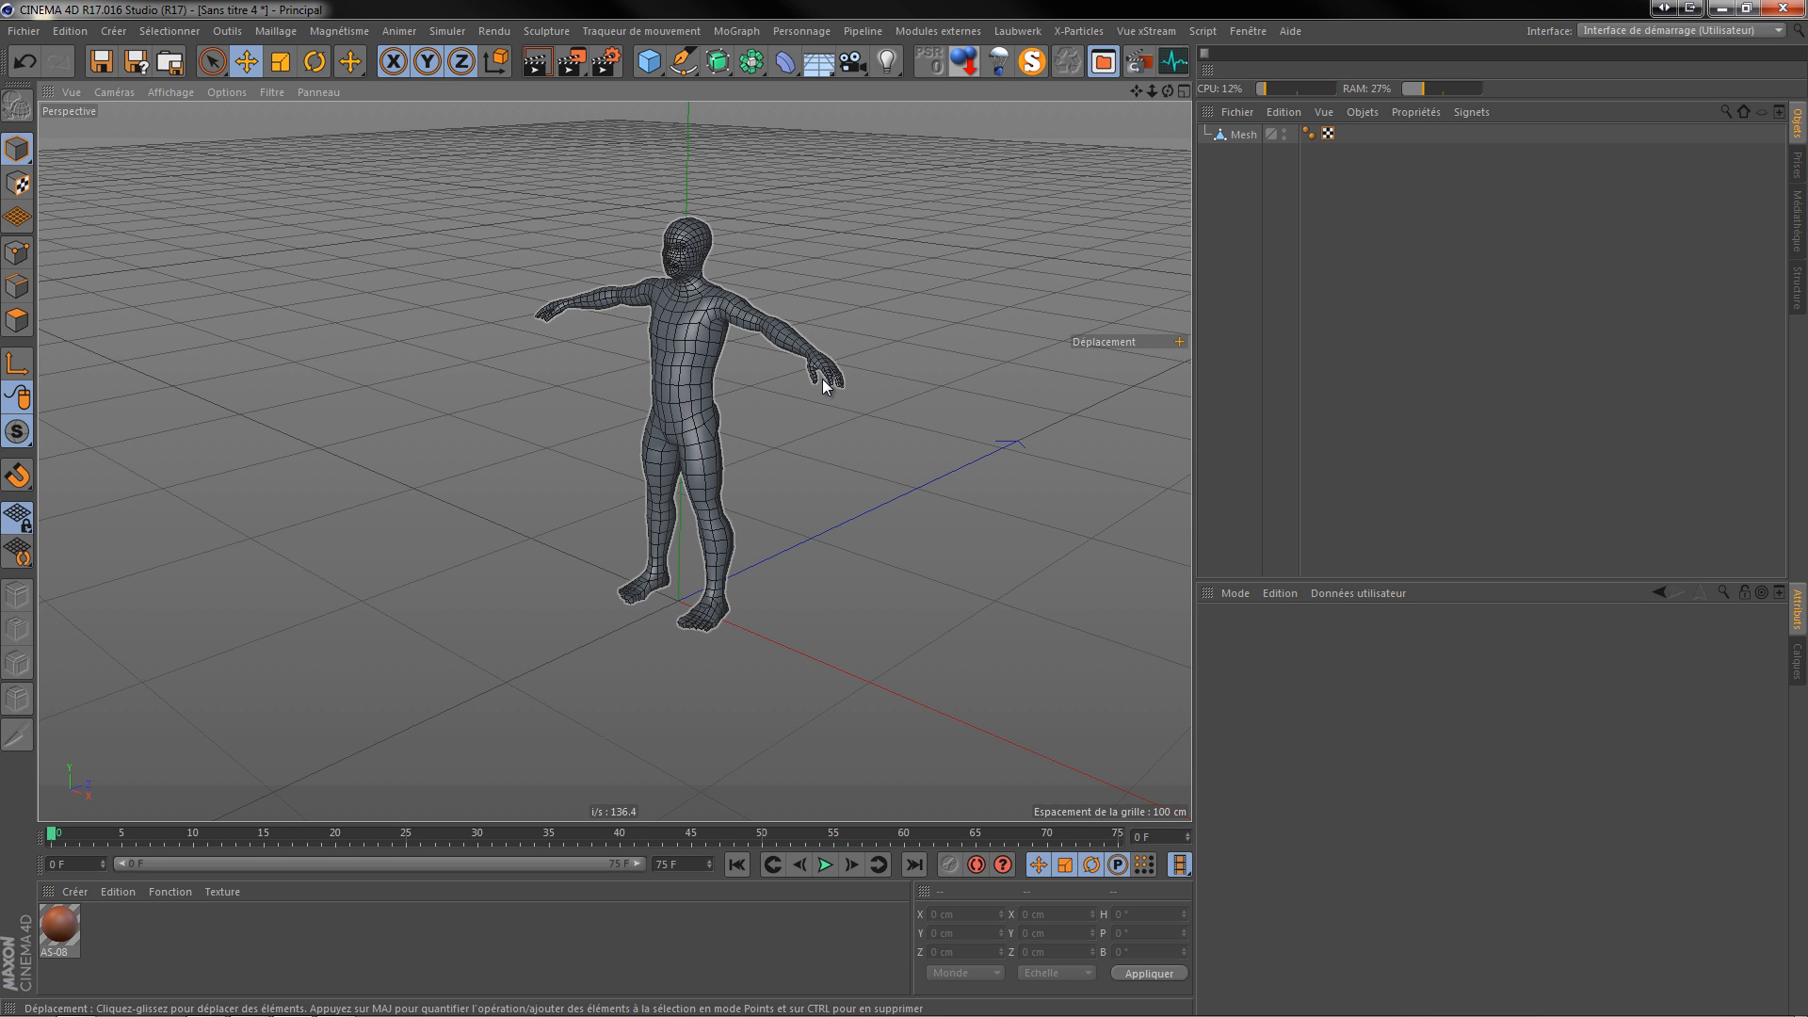
scroll(810, 371, "up", 5)
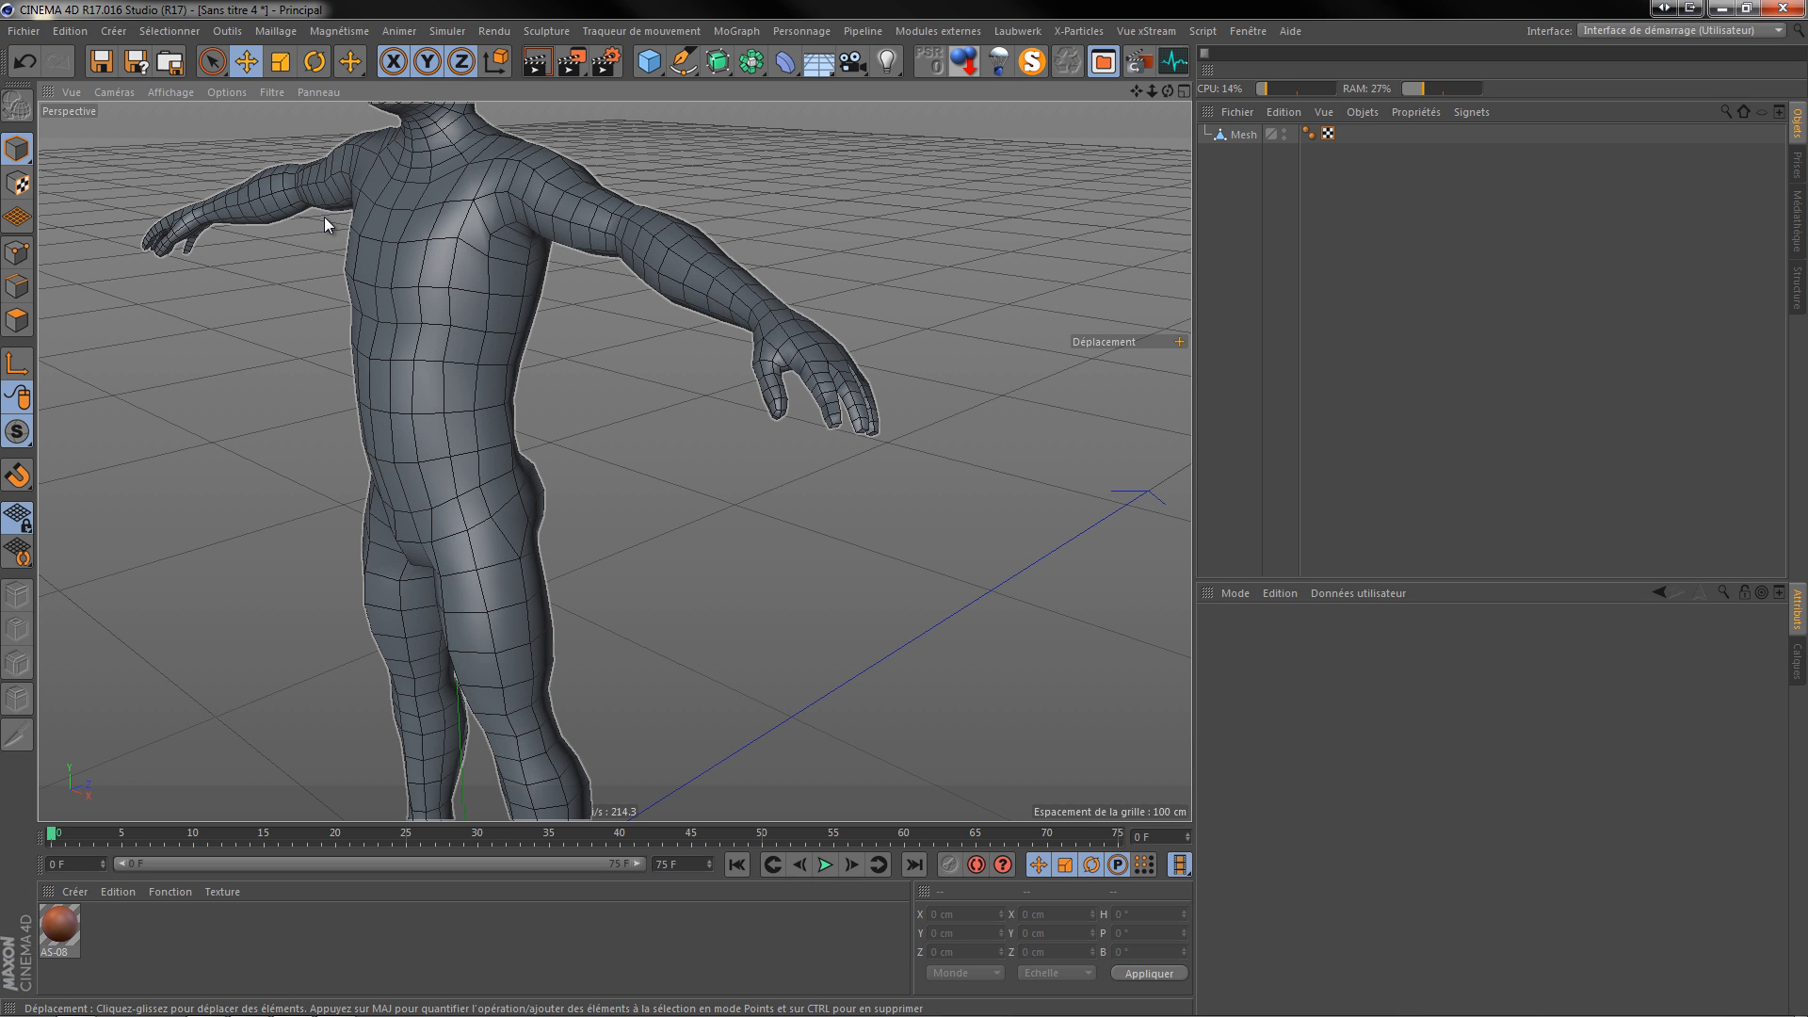
scroll(624, 210, "down", 8)
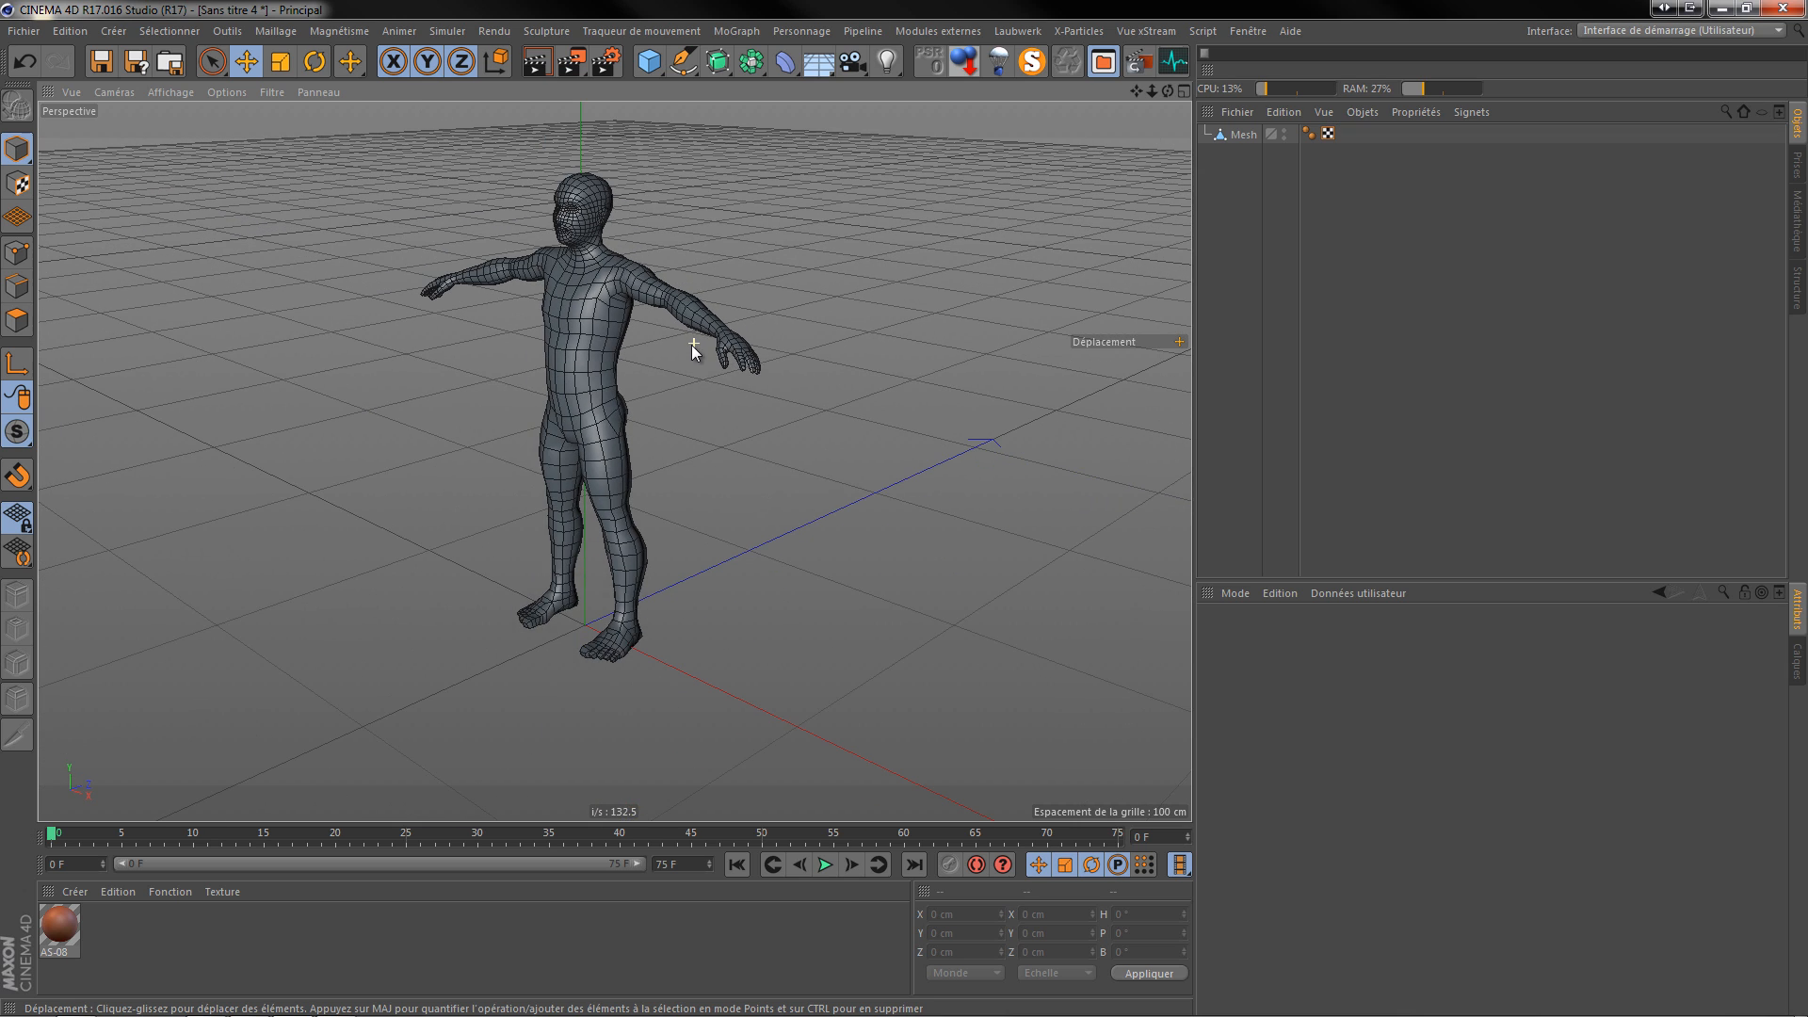
scroll(524, 164, "up", 5)
scroll(499, 321, "down", 5)
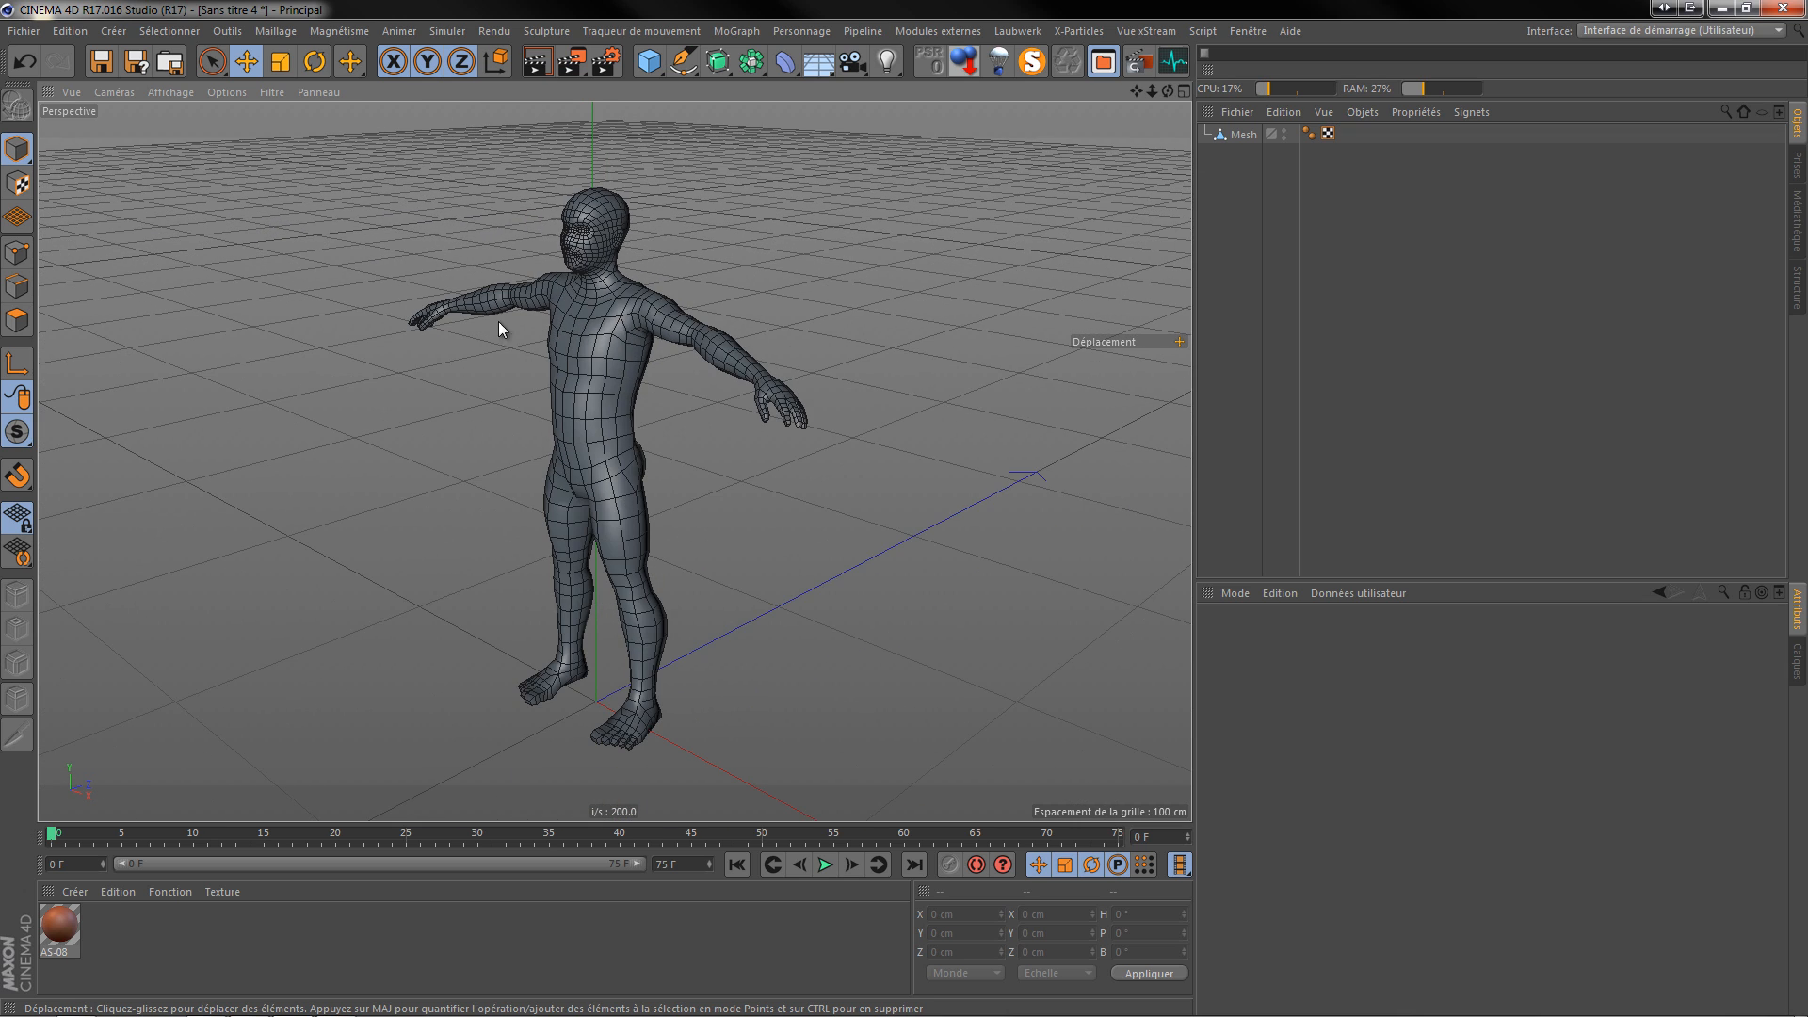
scroll(341, 537, "up", 2)
left_click_drag(392, 437, 489, 379, "alt")
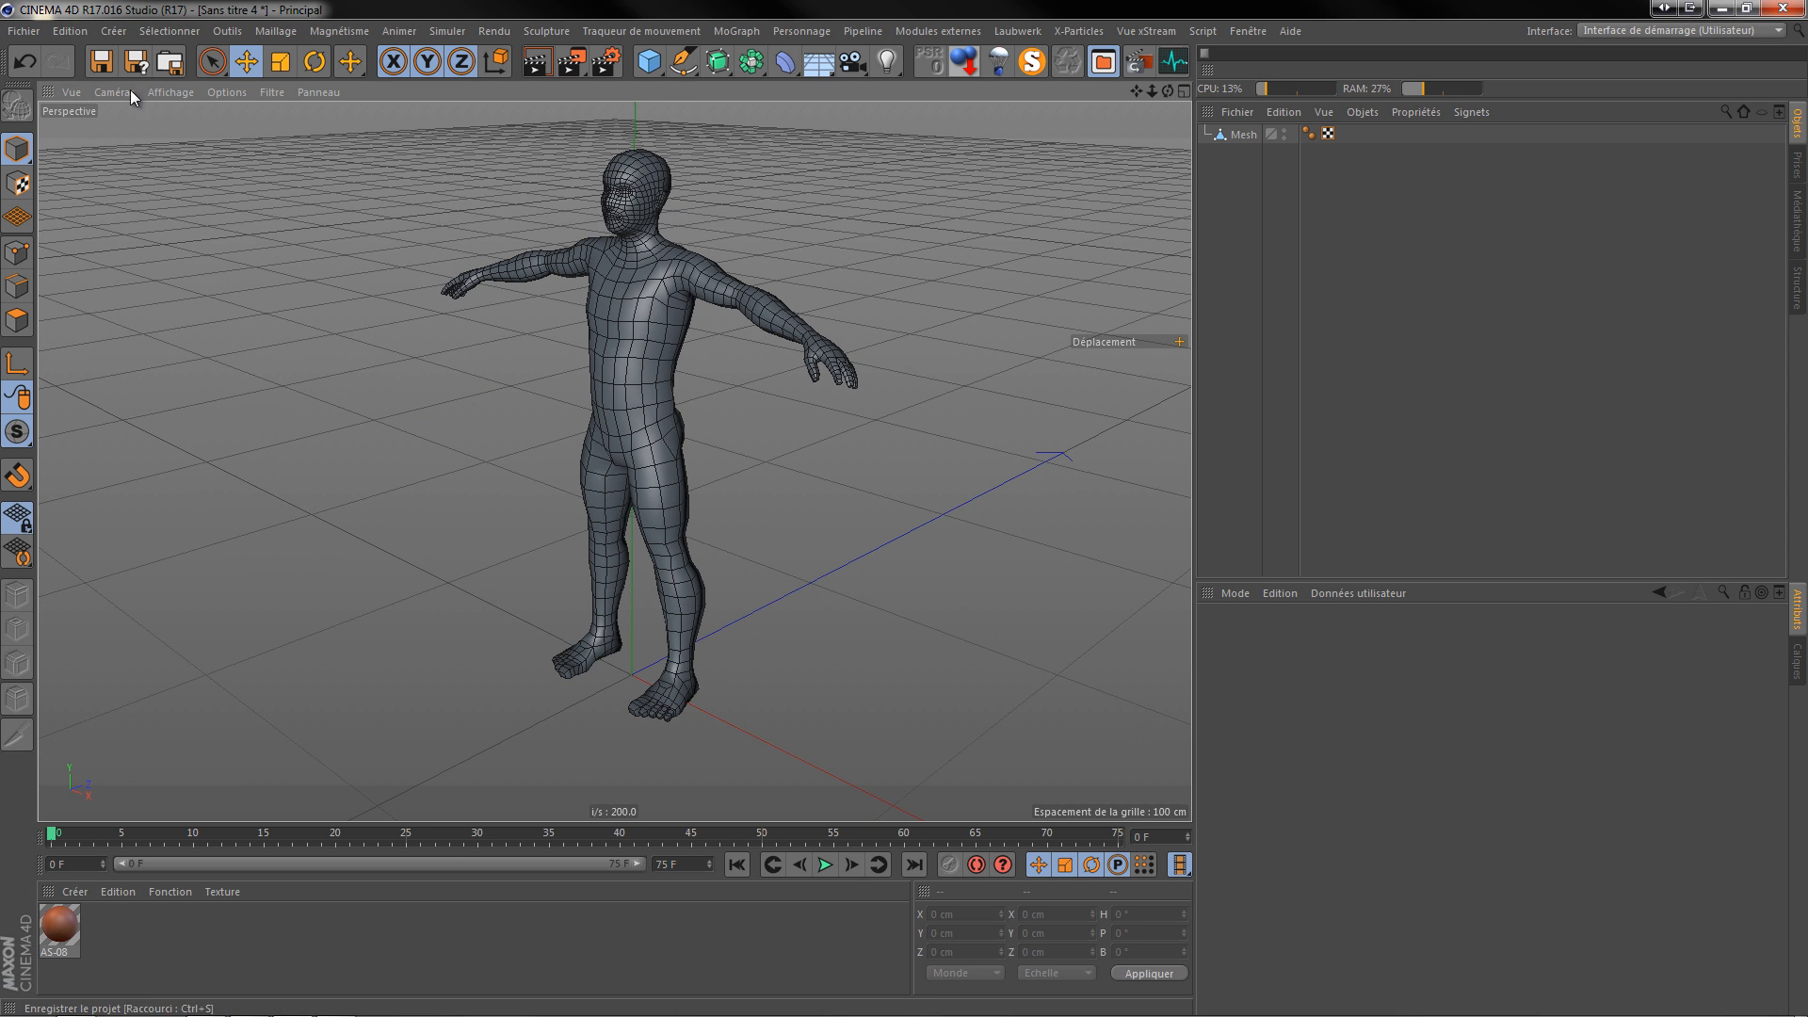
Step: Export the Mesh object in FBX format as Tuto into the project folder, using FBX version 6.1 (2010)
left_click(1243, 134)
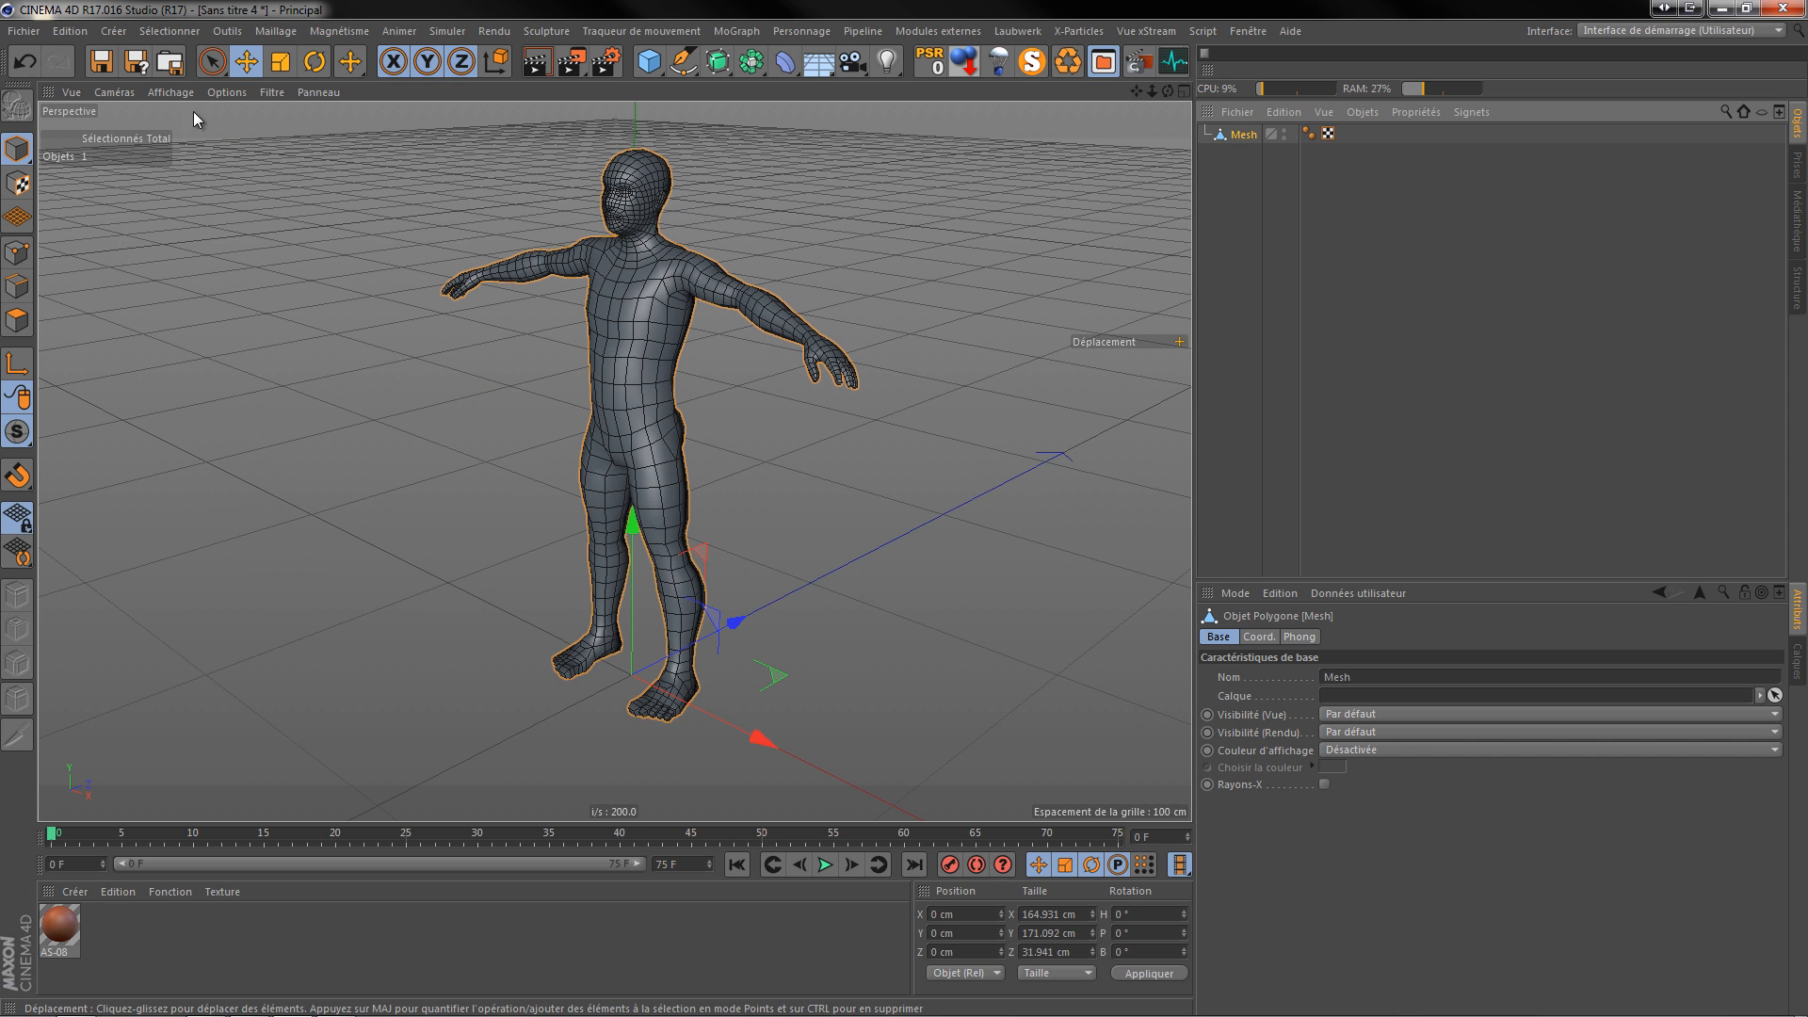
left_click(18, 31)
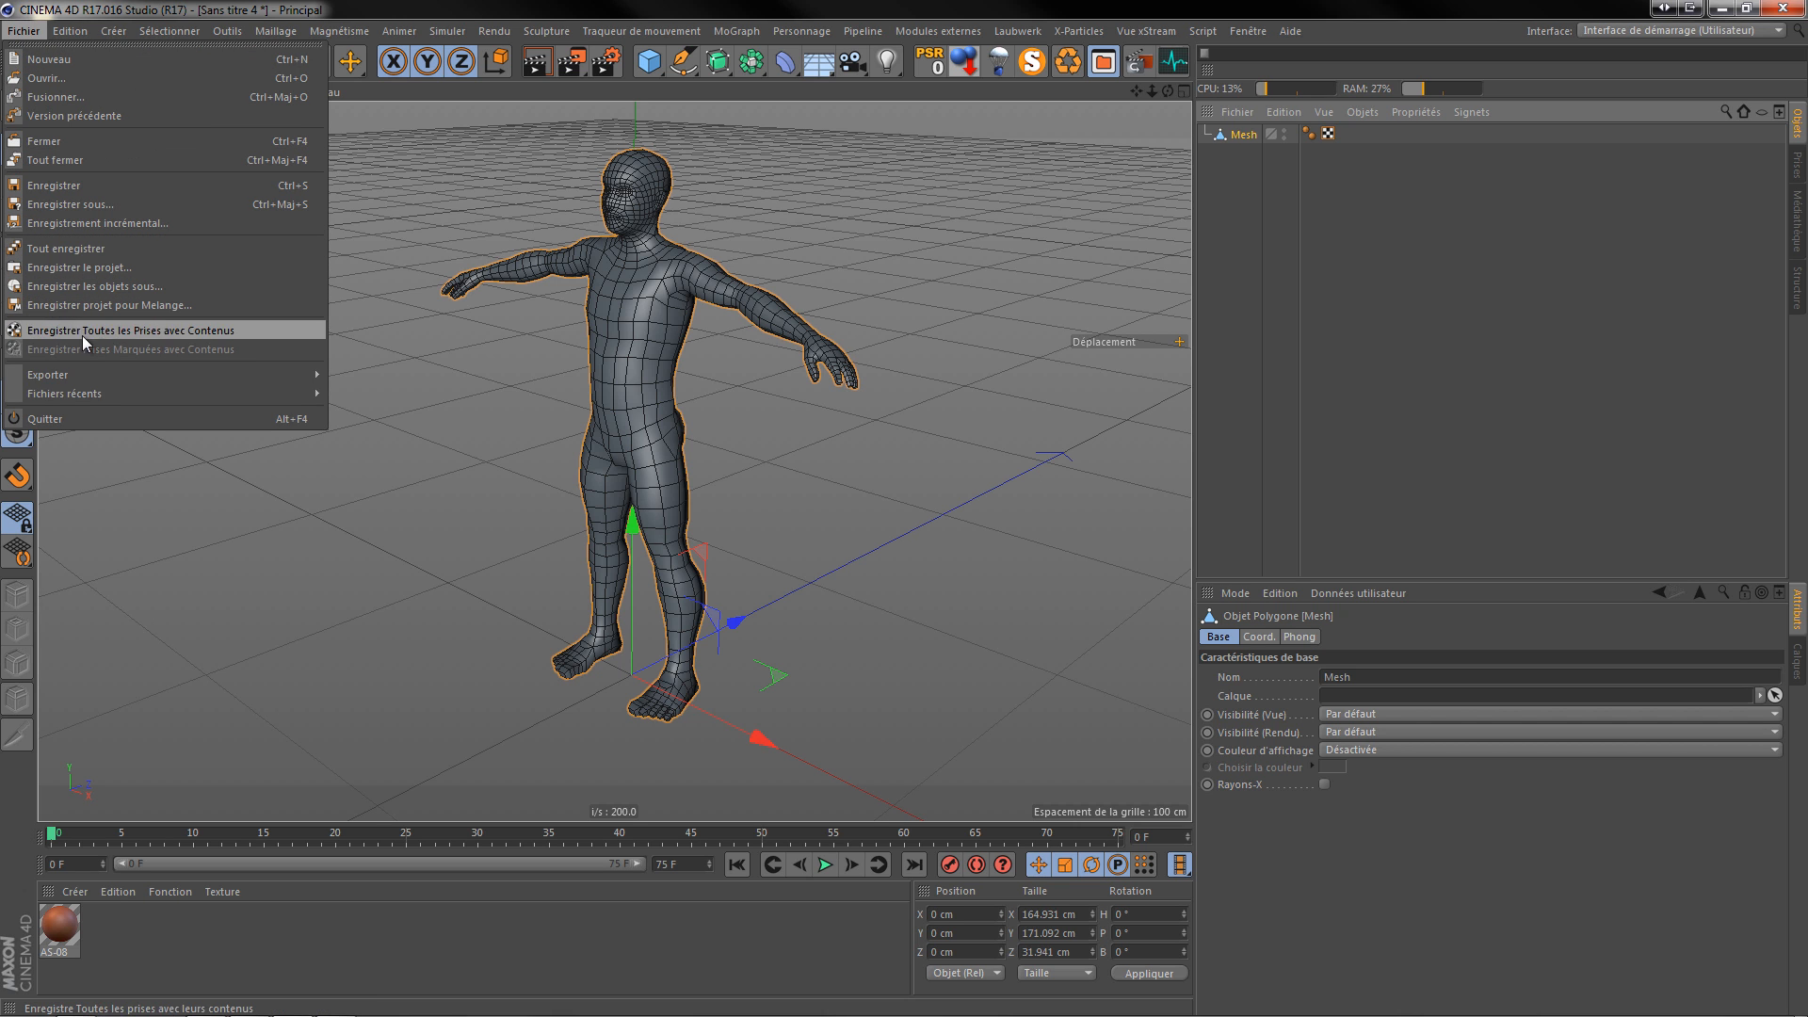
mouse_move(88, 380)
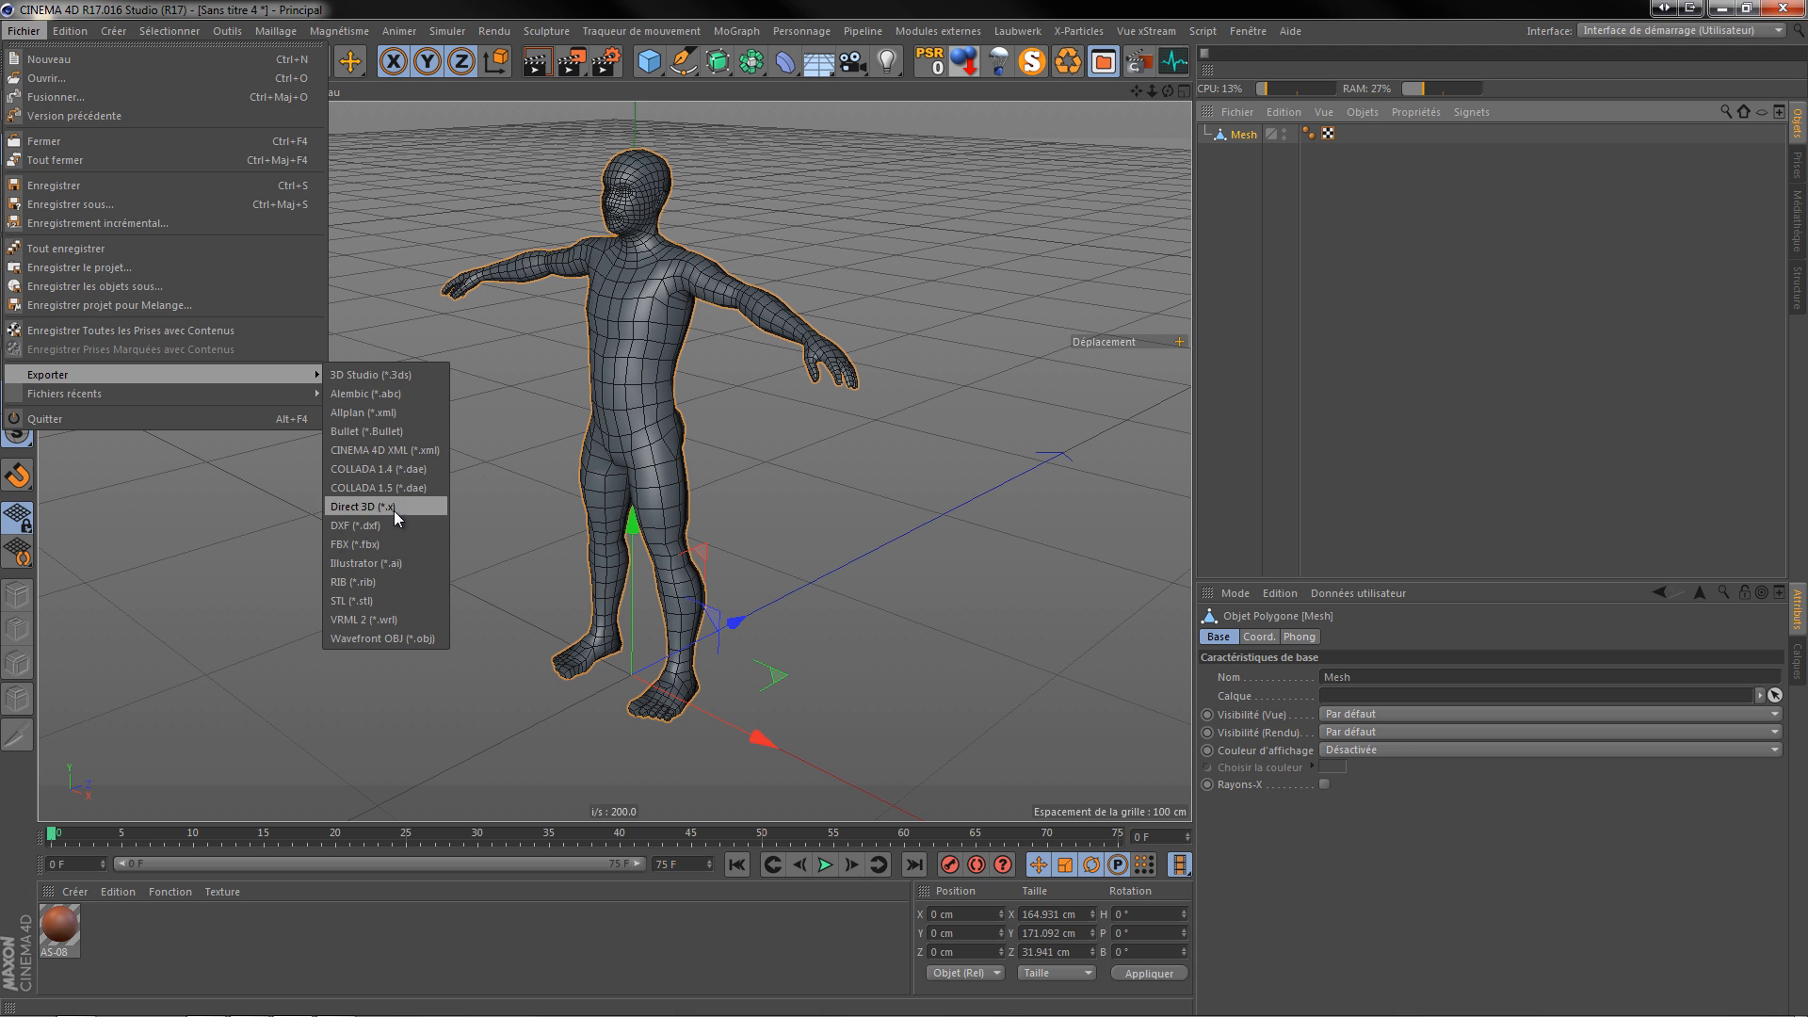
left_click(387, 543)
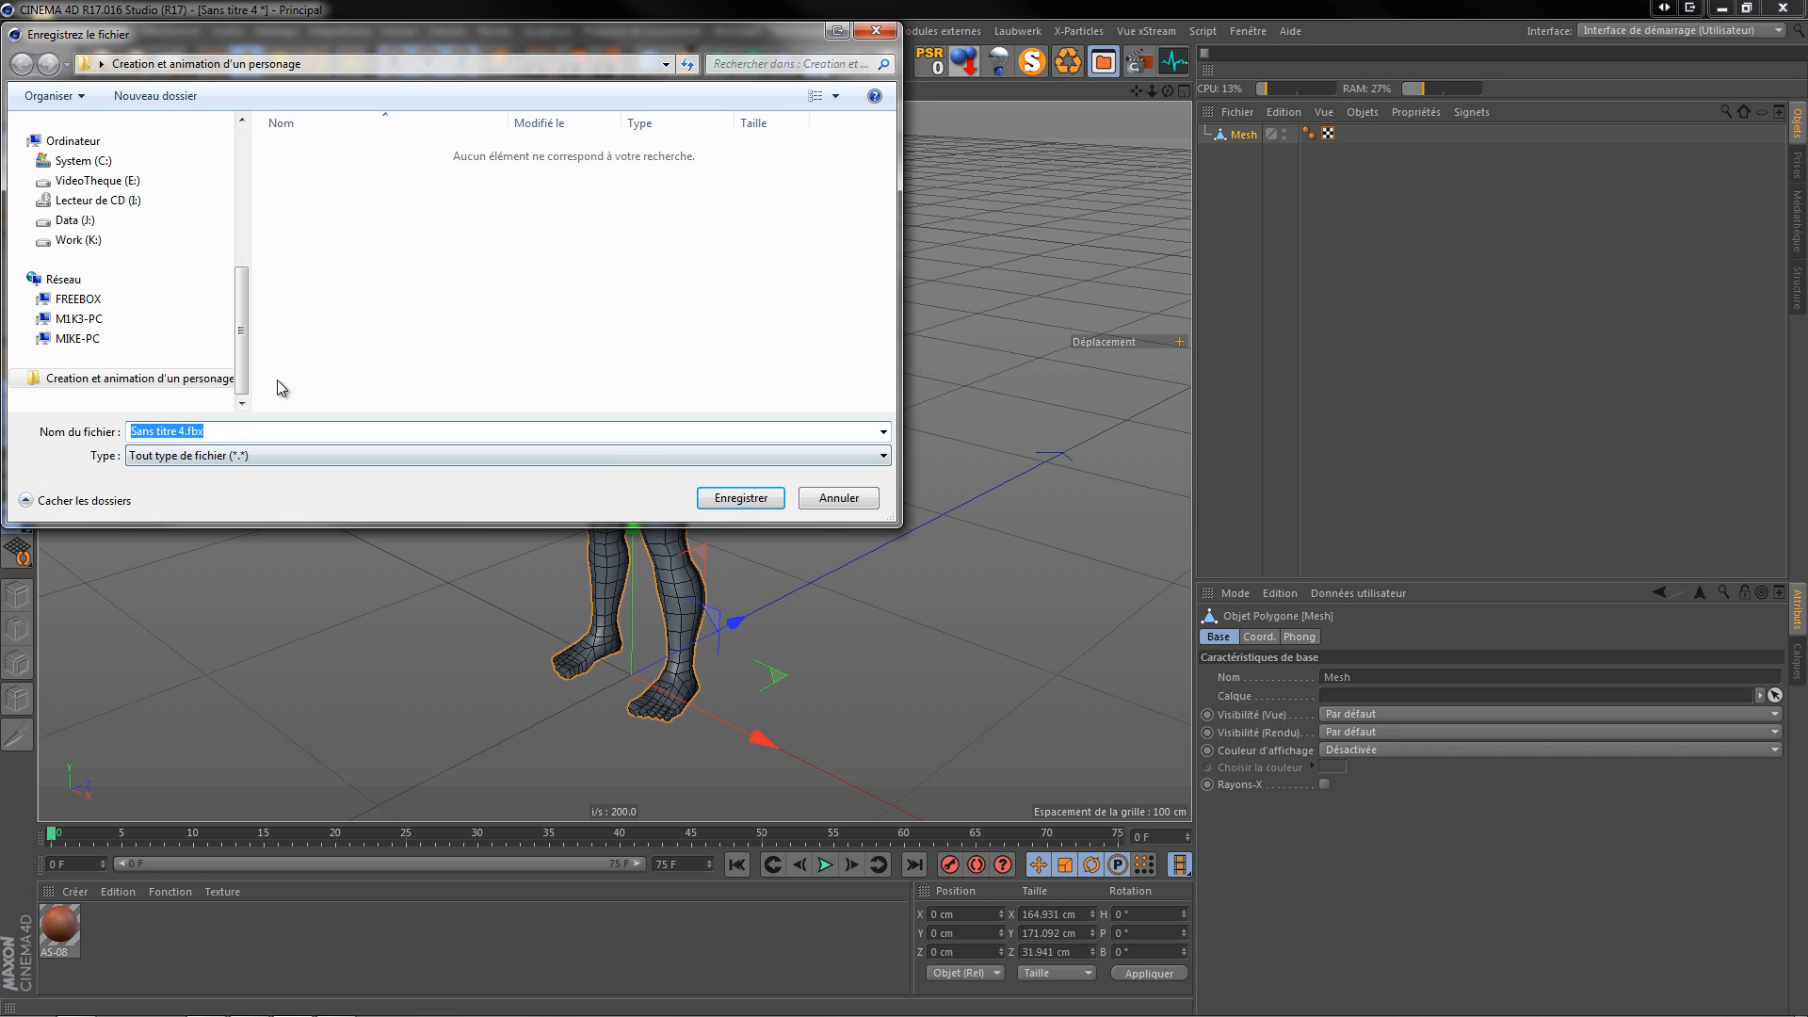
left_click(183, 432)
key("BackSpace")
key("BackSpace")
key("BackSpace")
key("BackSpace")
key("BackSpace")
key("BackSpace")
key("BackSpace")
key("BackSpace")
key("BackSpace")
key("BackSpace")
key("BackSpace")
key("BackSpace")
type("Tuto")
left_click(758, 499)
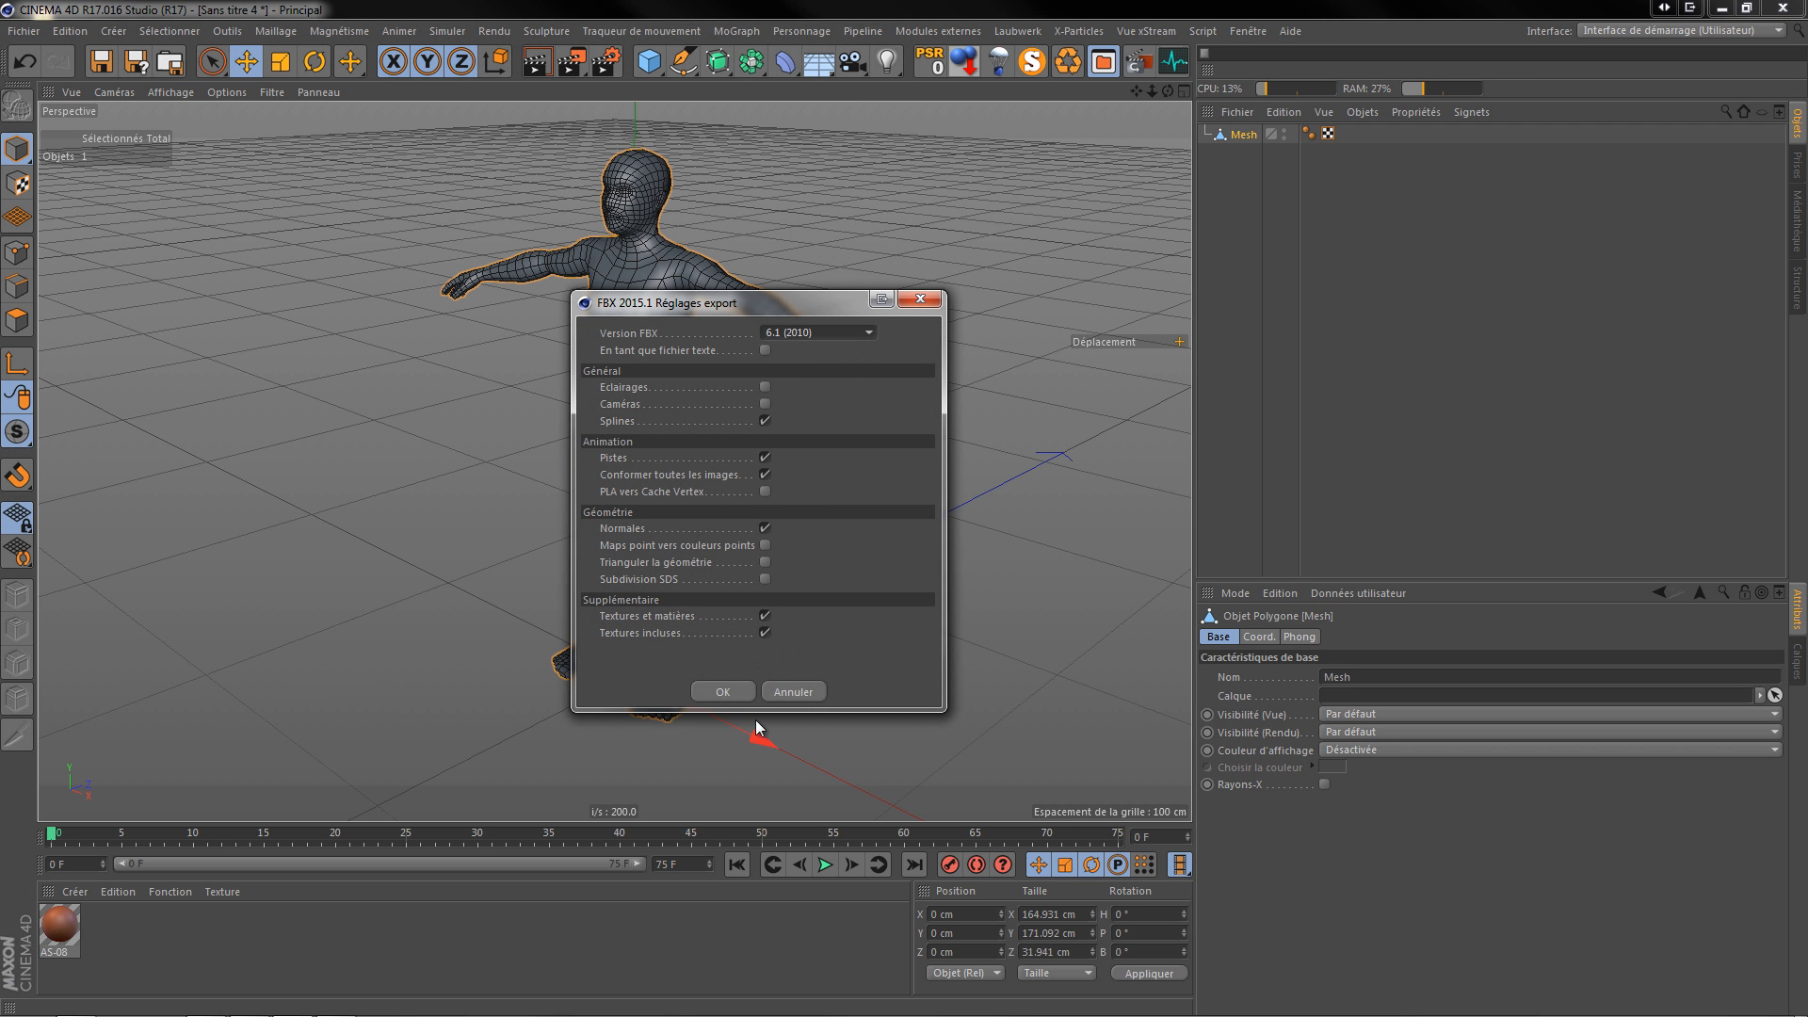
left_click(722, 692)
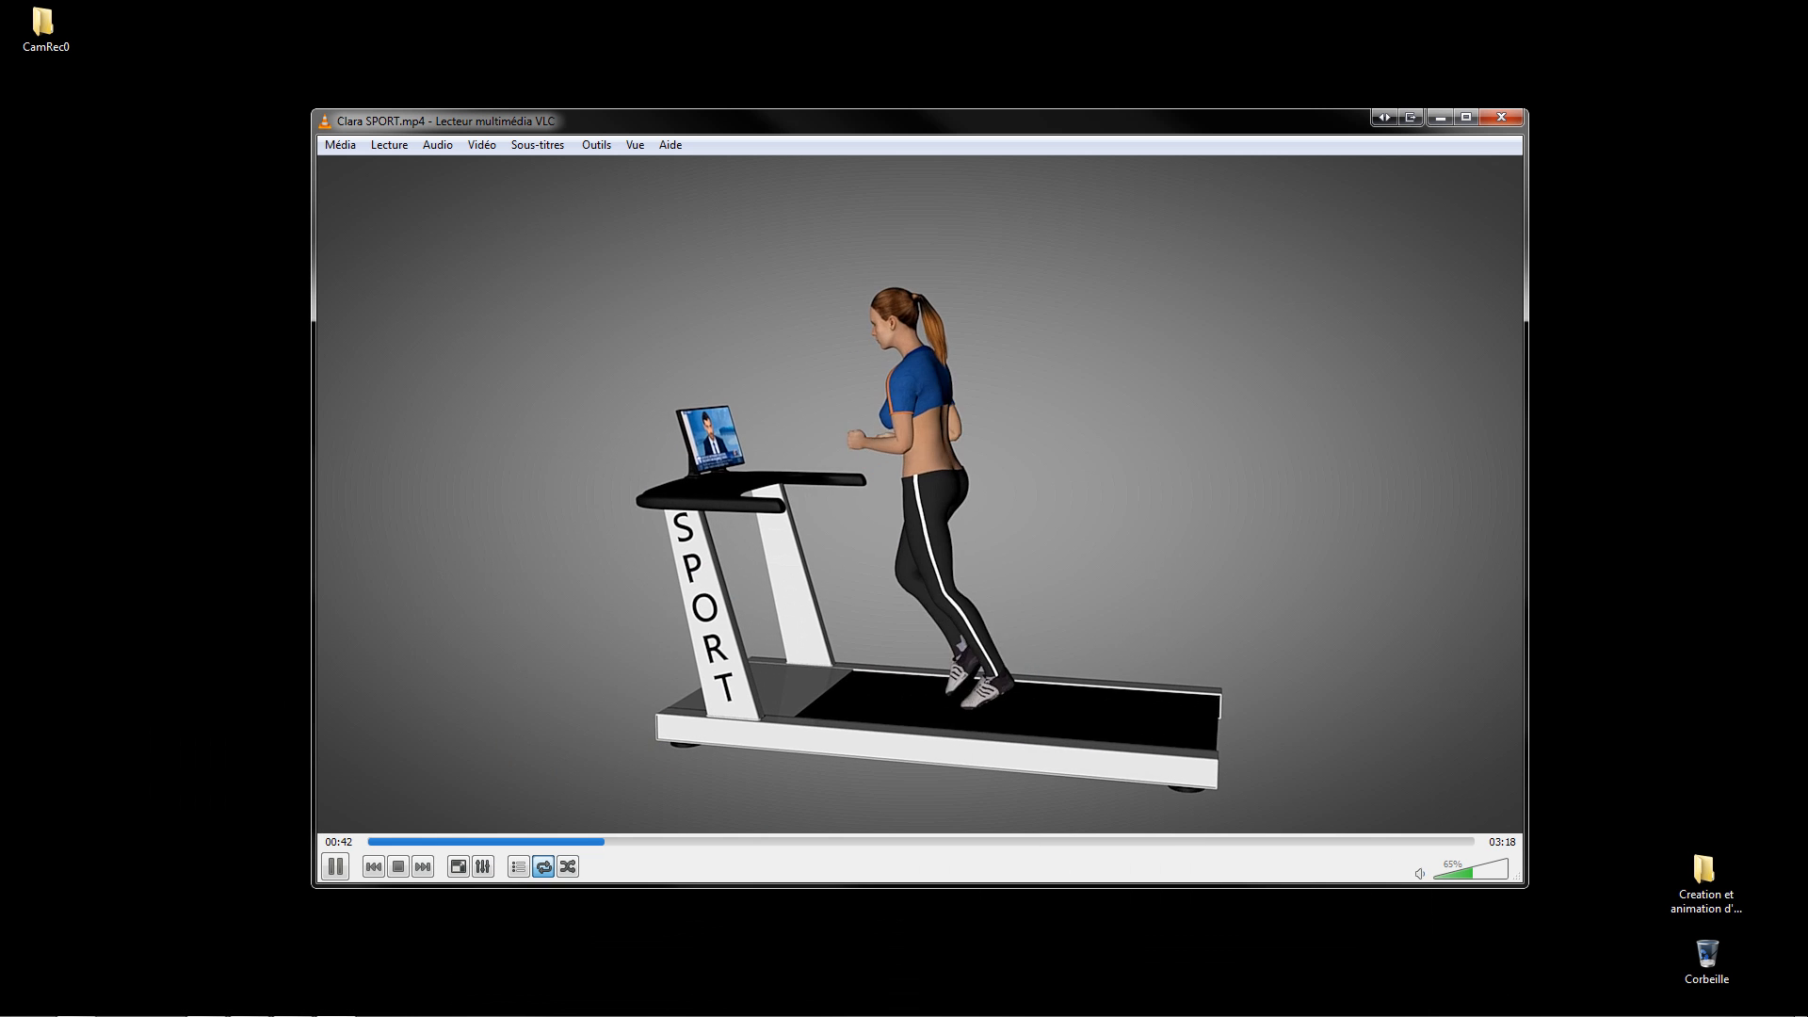
Step: Switch to the browser and go from the Mixamo homepage to the Mixamo store
mouse_move(295, 1006)
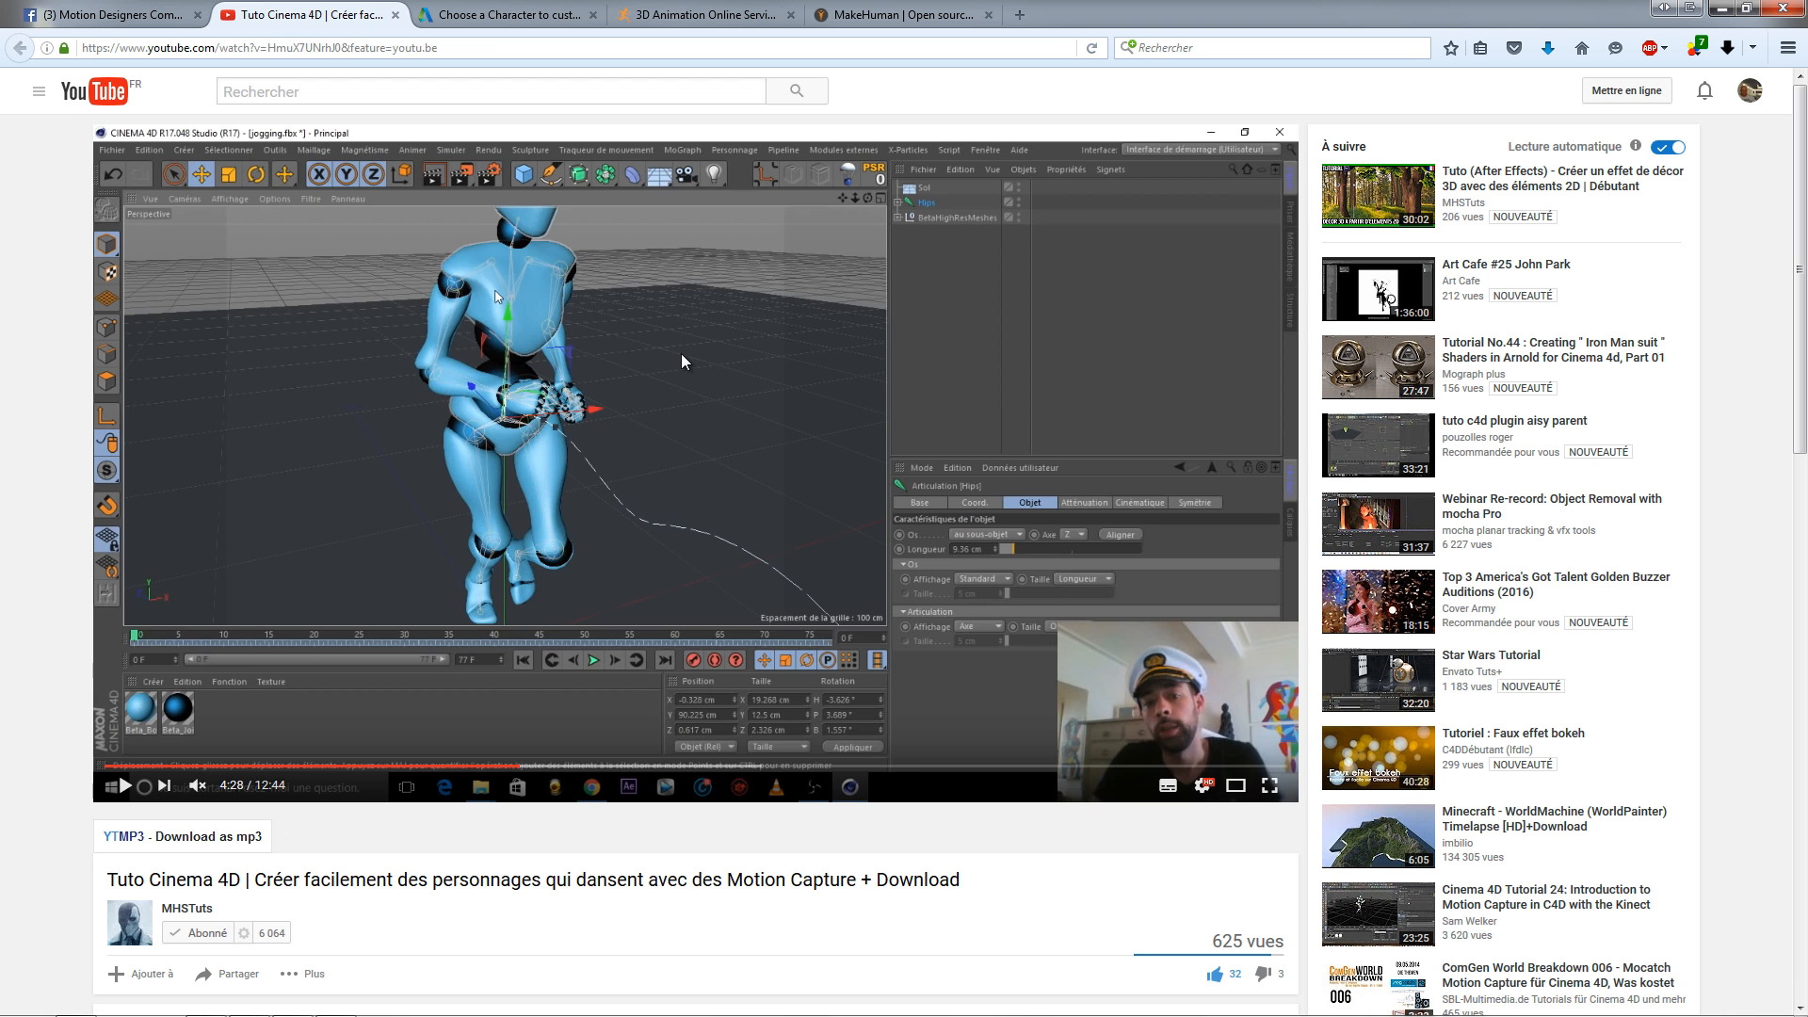
left_click(708, 15)
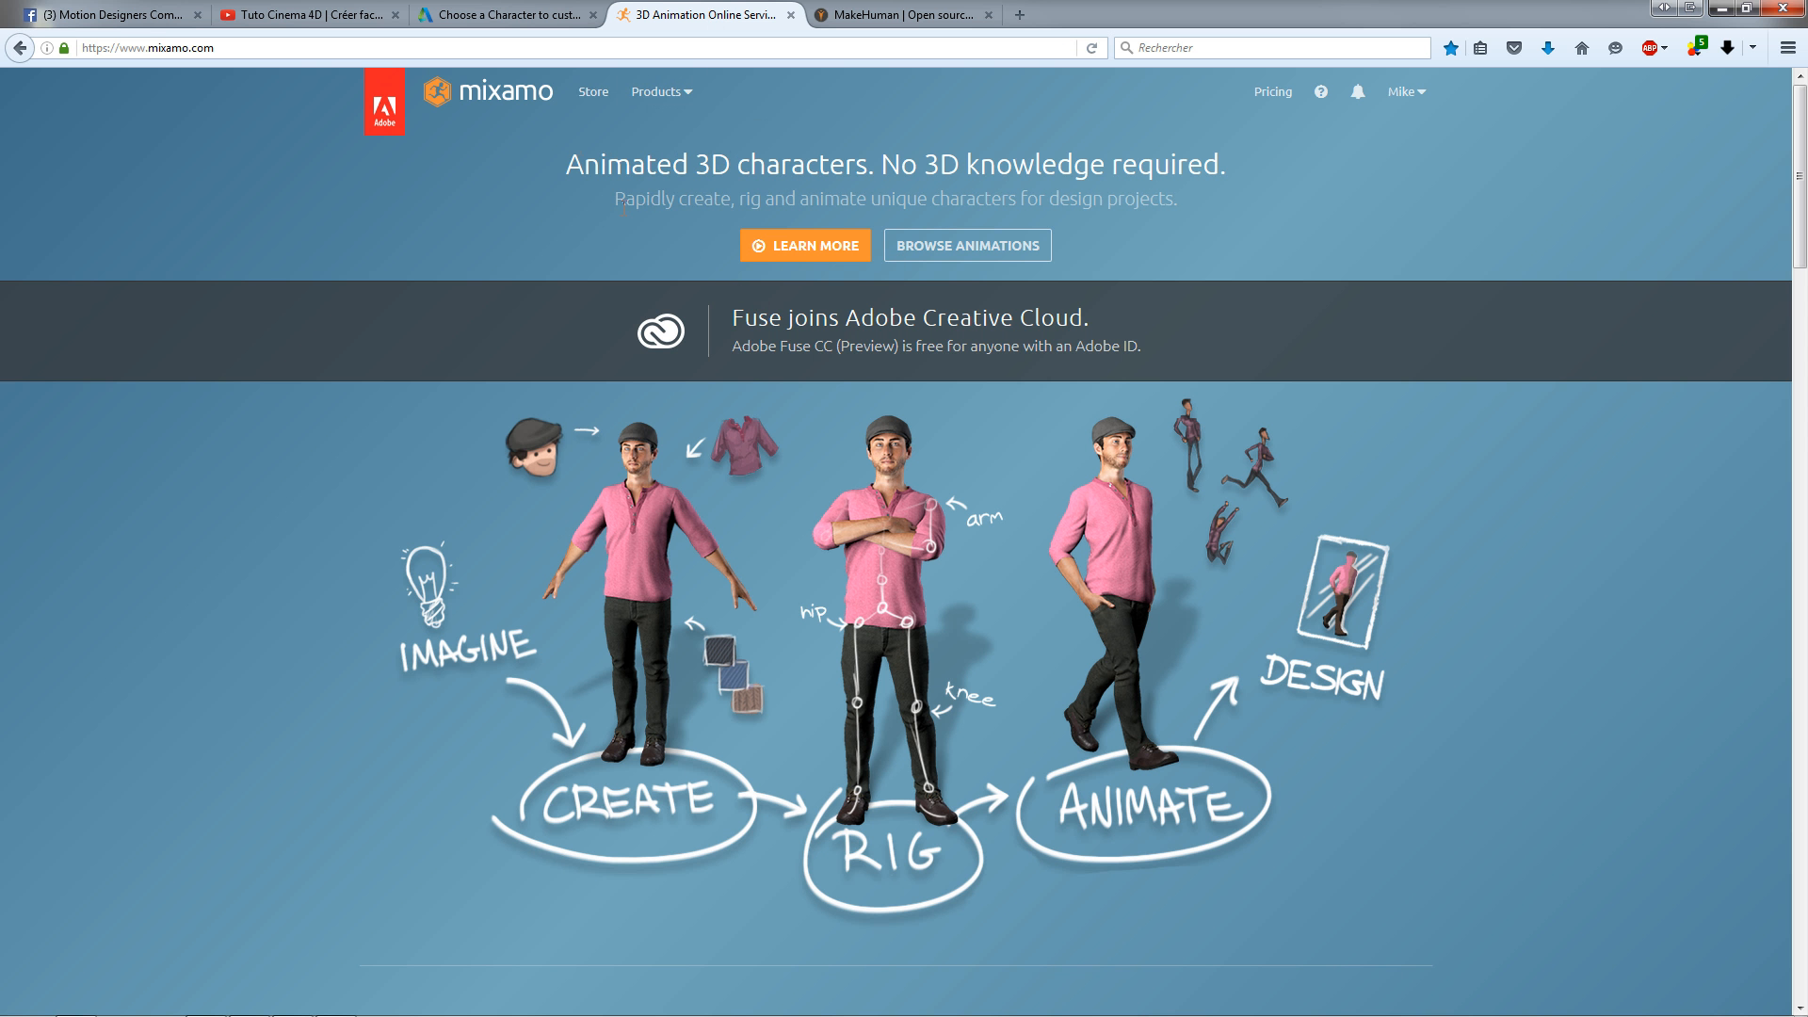
left_click(661, 91)
left_click(680, 266)
left_click(960, 285)
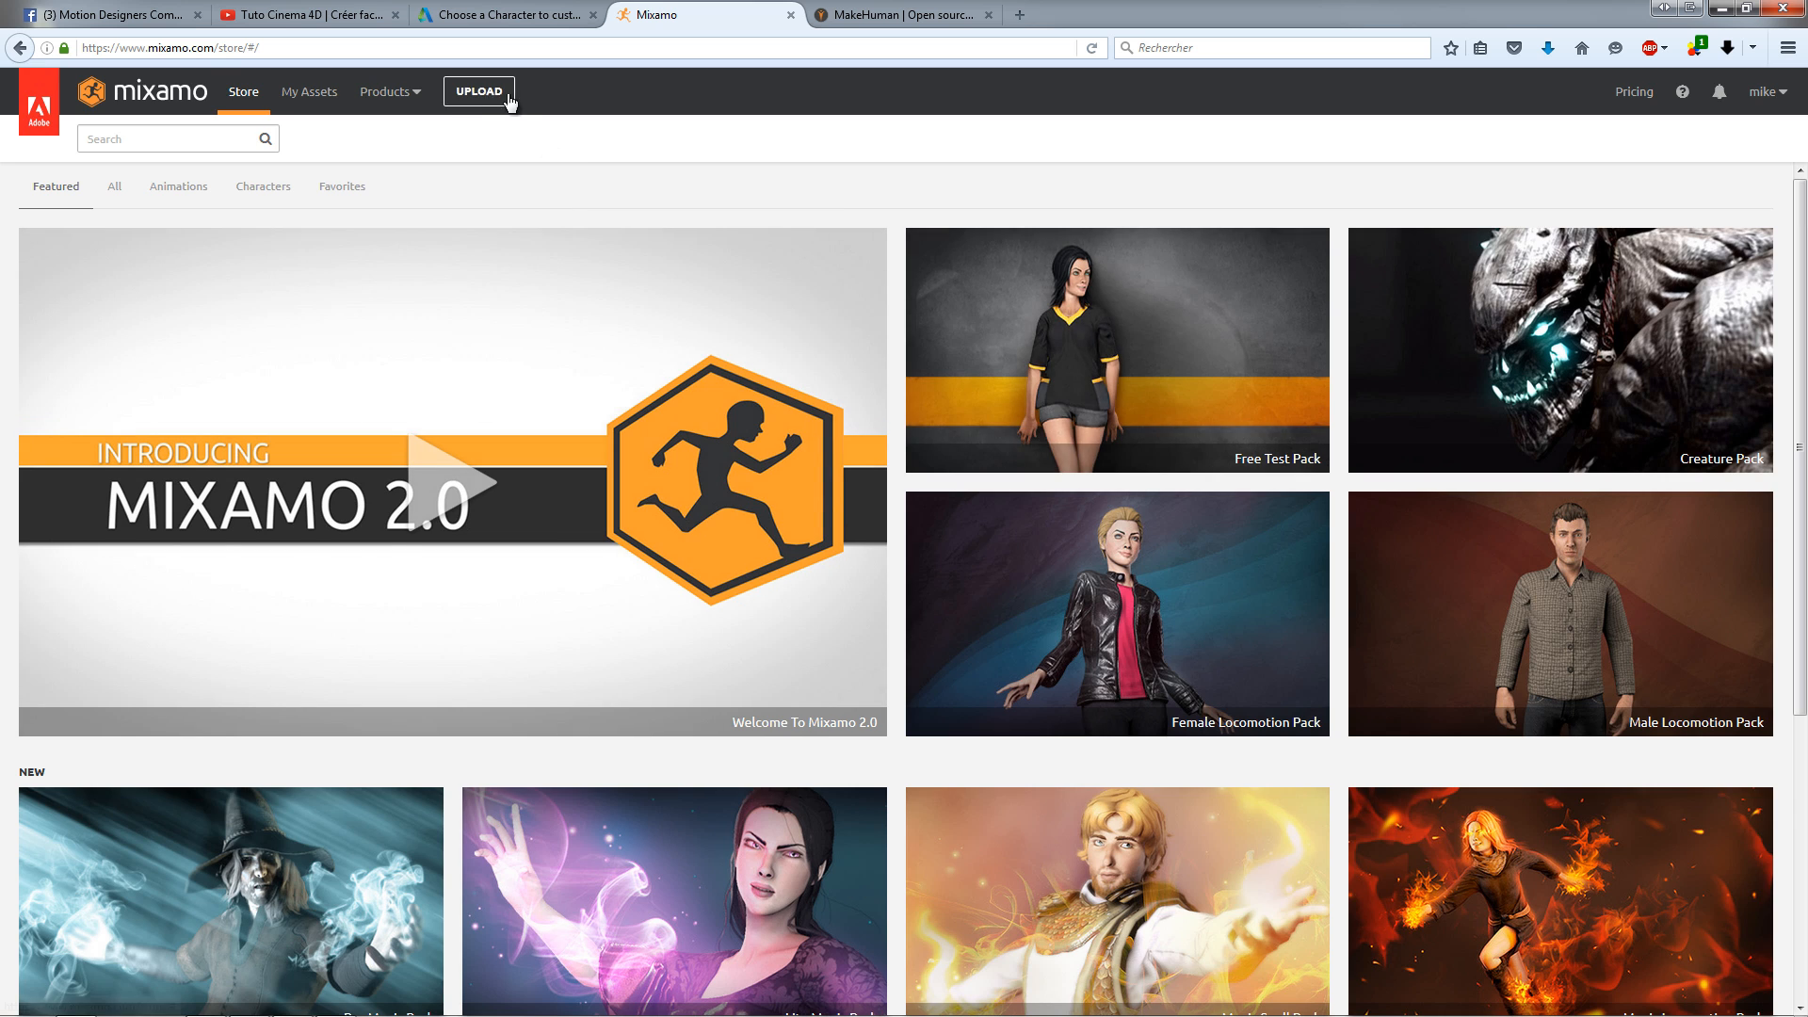
Step: Upload Tuto.fbx to Mixamo as a character and accept its front-facing orientation in the Auto-Rigger
left_click(479, 91)
left_click(876, 354)
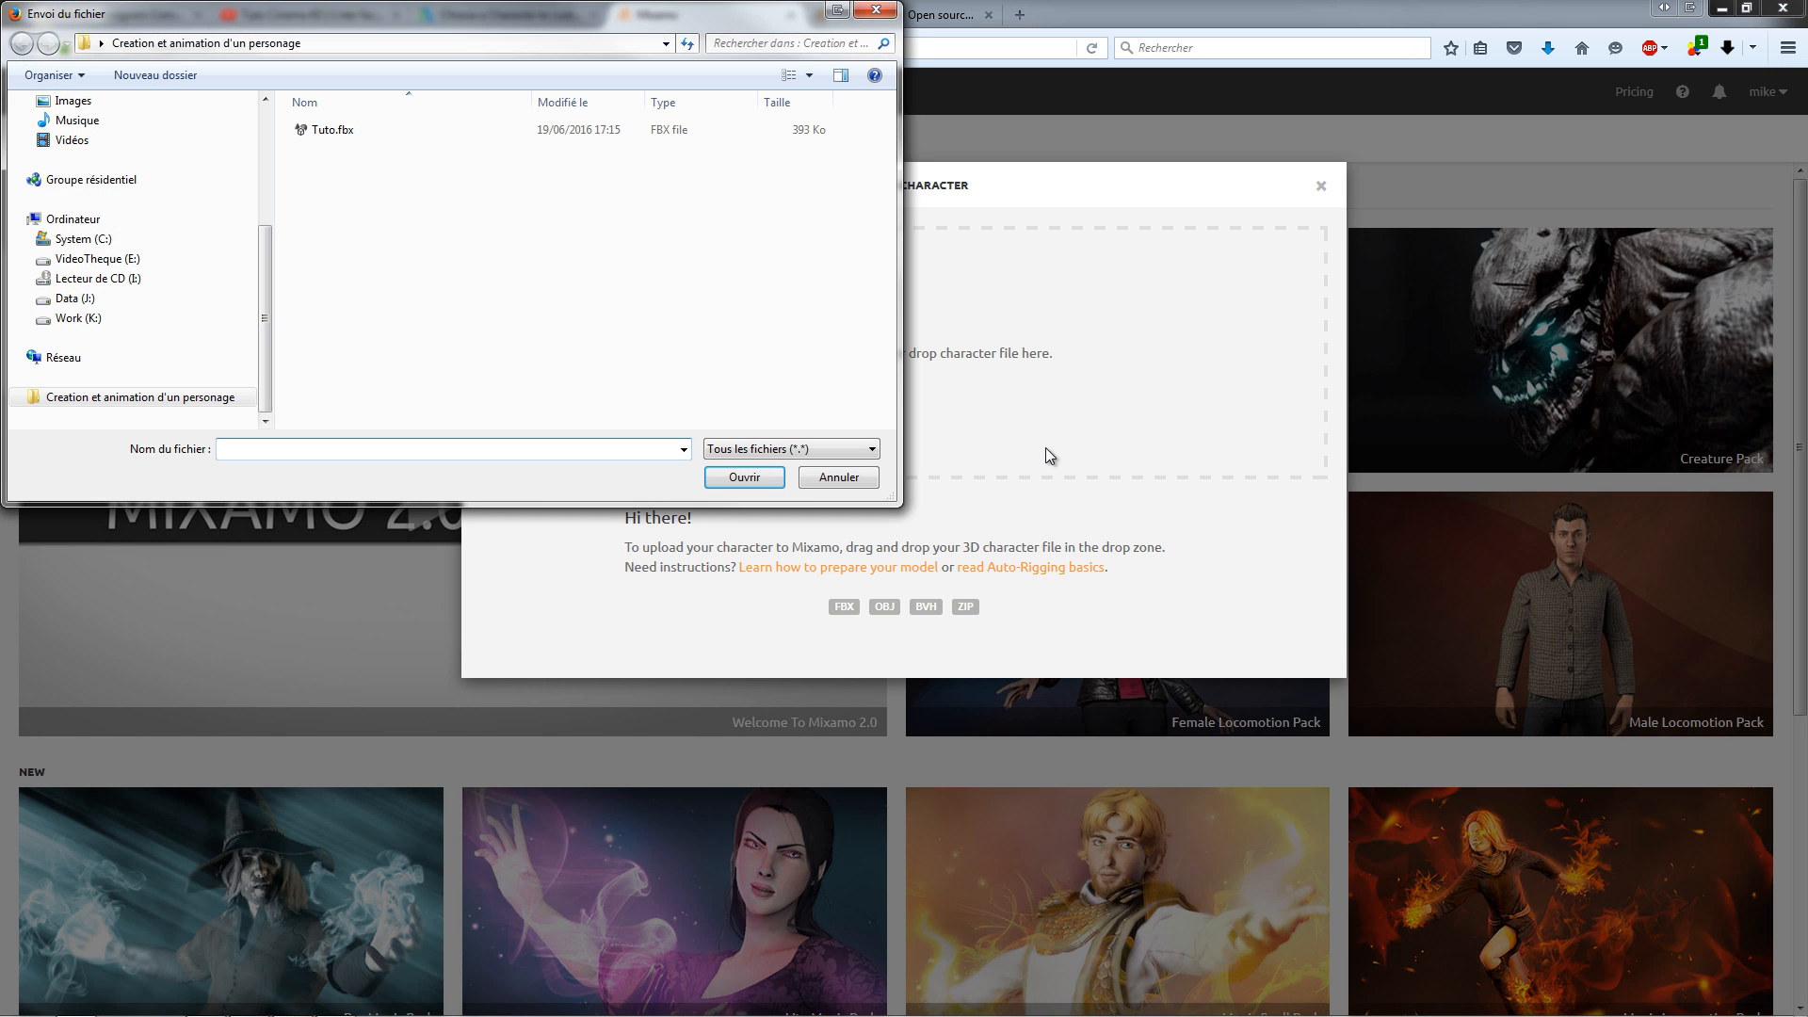
left_click(318, 132)
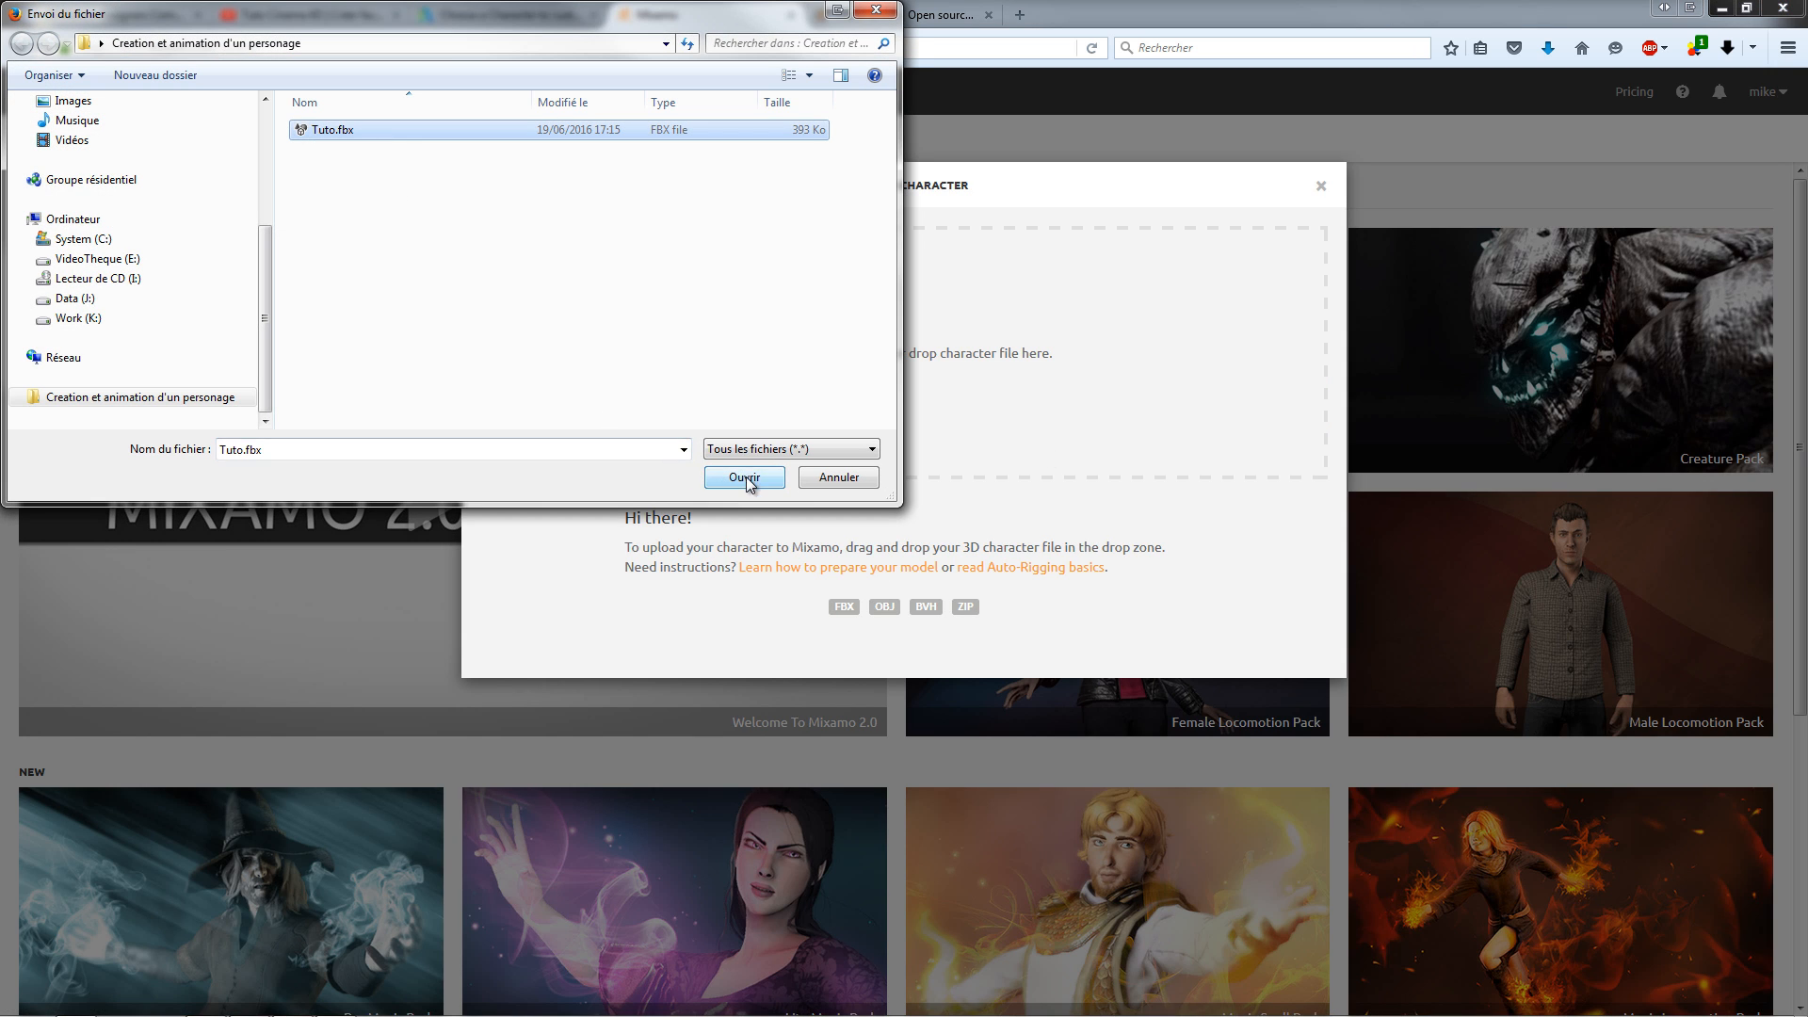
left_click(744, 477)
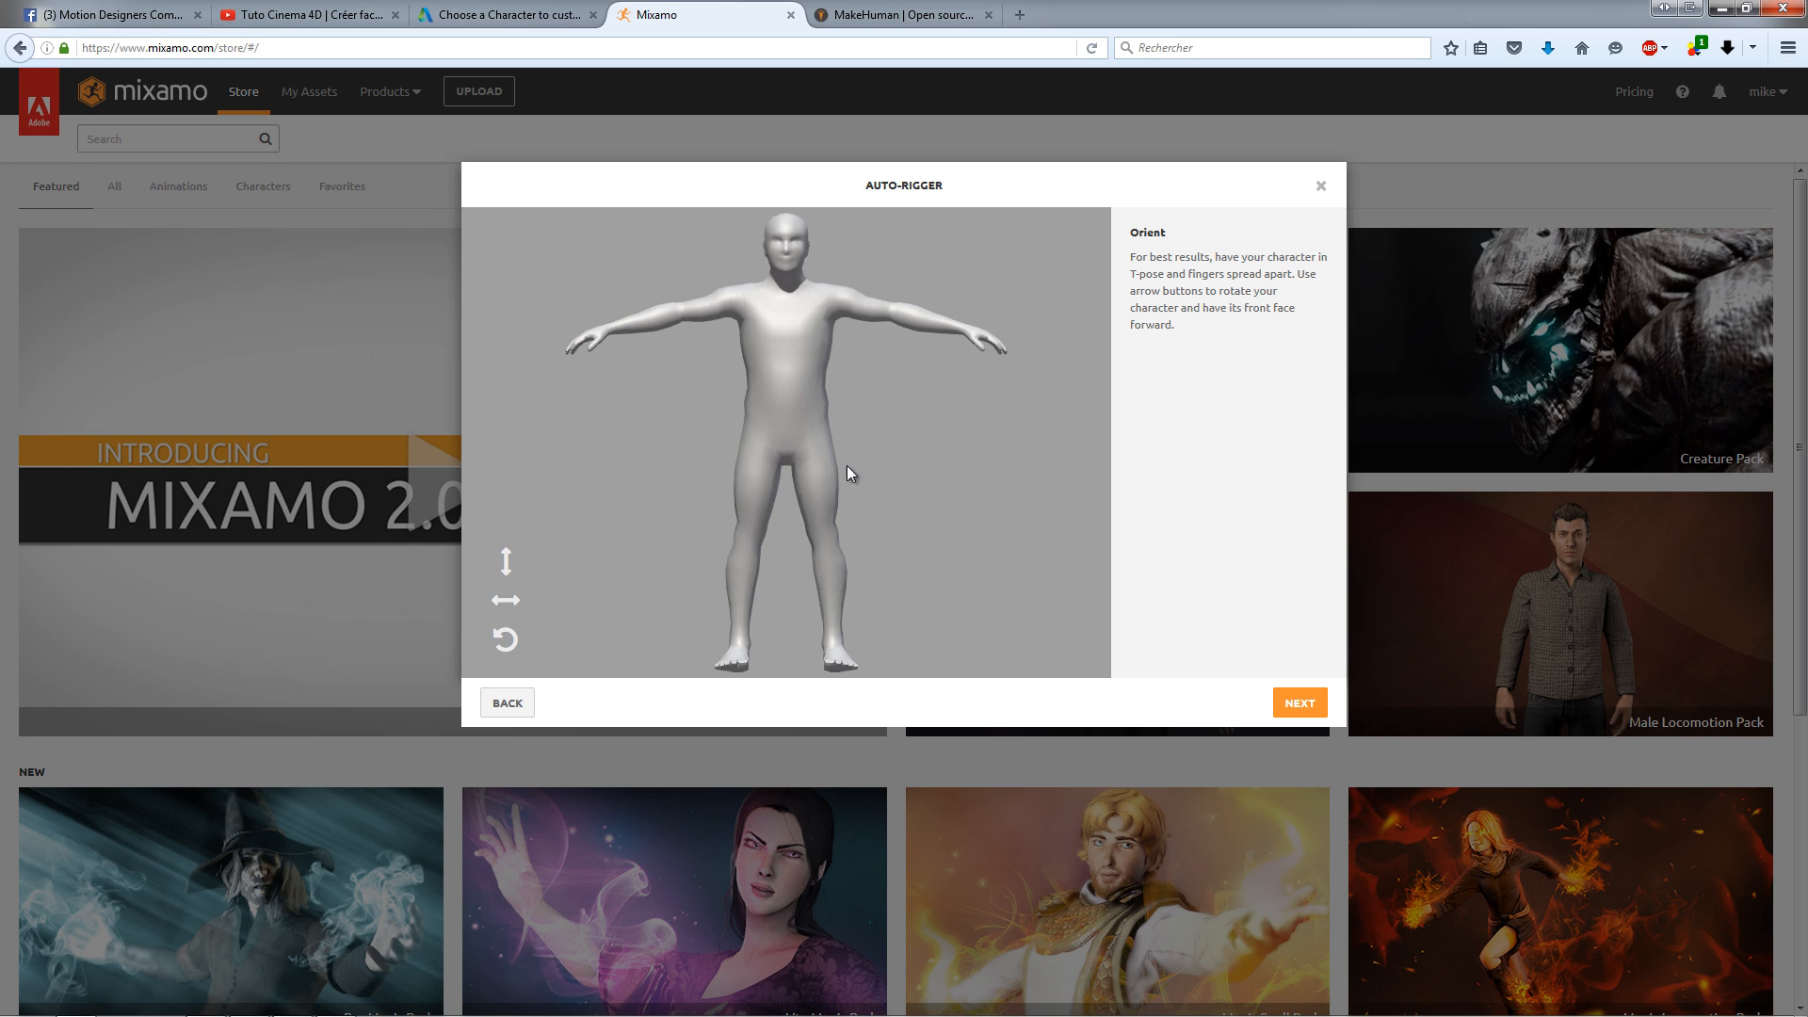
left_click(1299, 703)
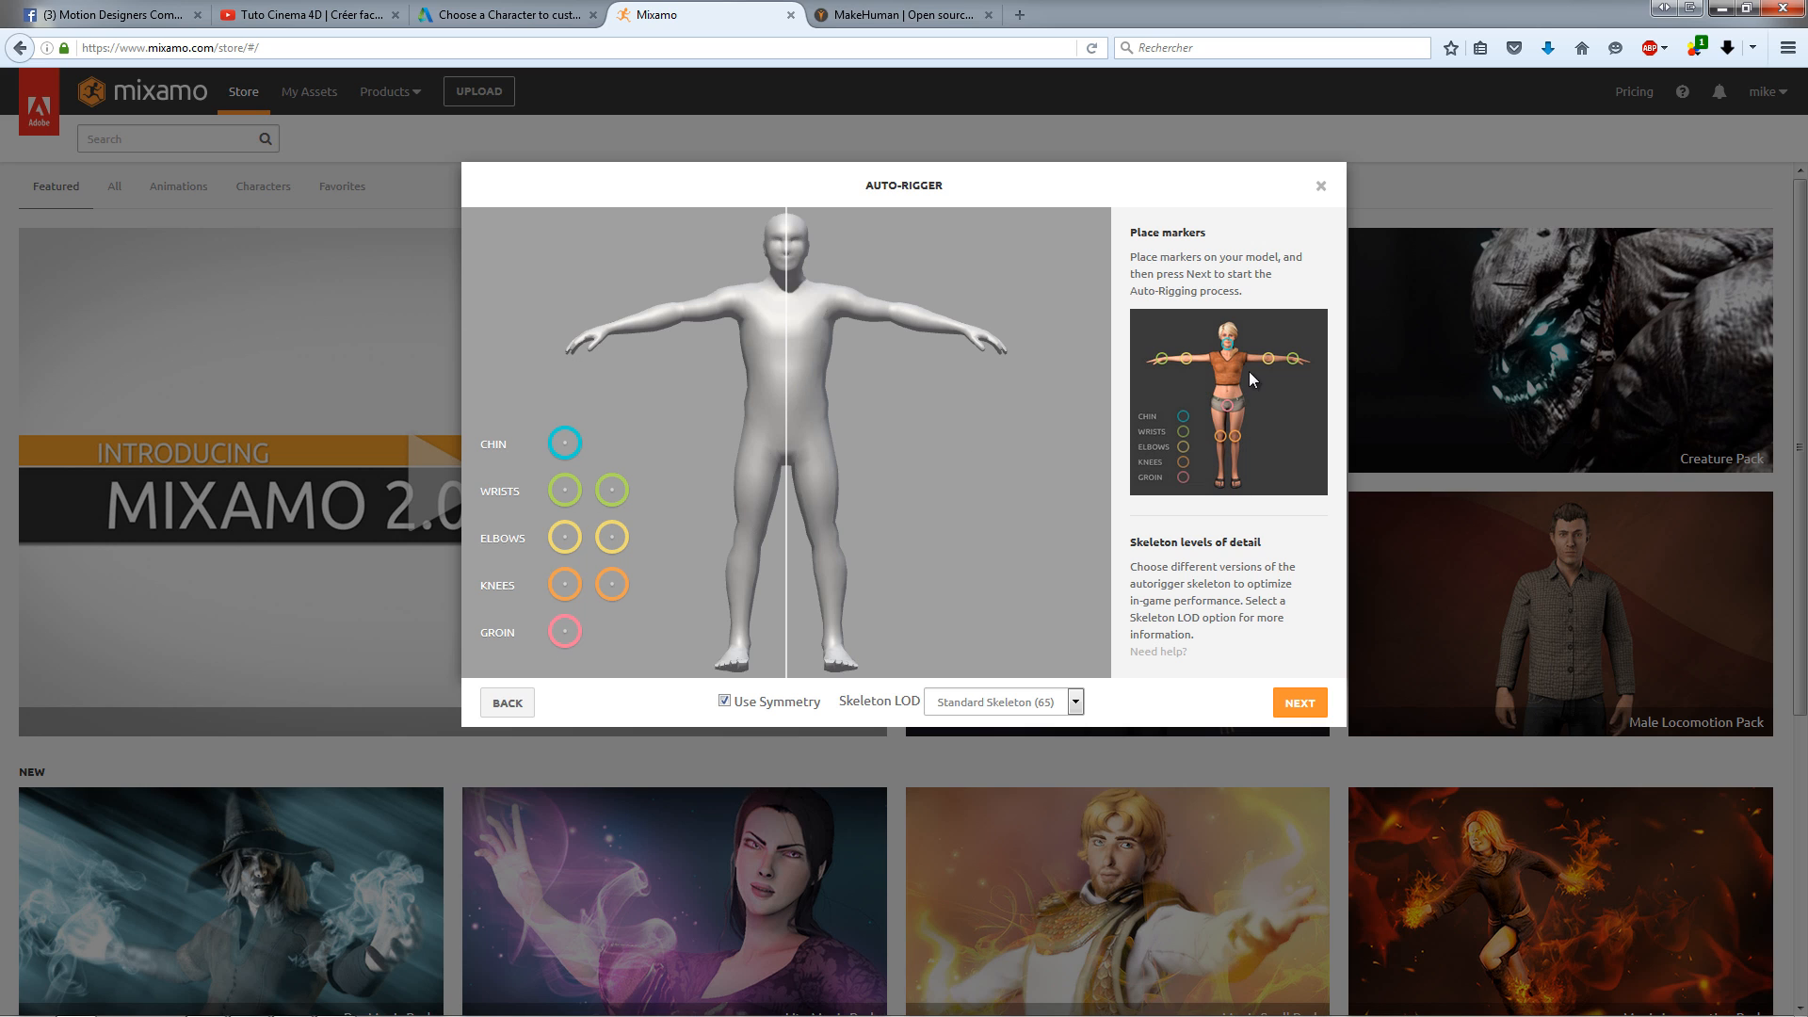
Step: Place the chin, wrist, elbow, knee and groin markers on the matching body parts, with symmetry on
left_click_drag(566, 448, 791, 275)
mouse_move(564, 489)
left_mouse_down()
mouse_move(649, 337)
mouse_move(612, 337)
left_mouse_up()
mouse_move(580, 549)
left_mouse_down()
mouse_move(702, 297)
mouse_move(682, 322)
left_mouse_up()
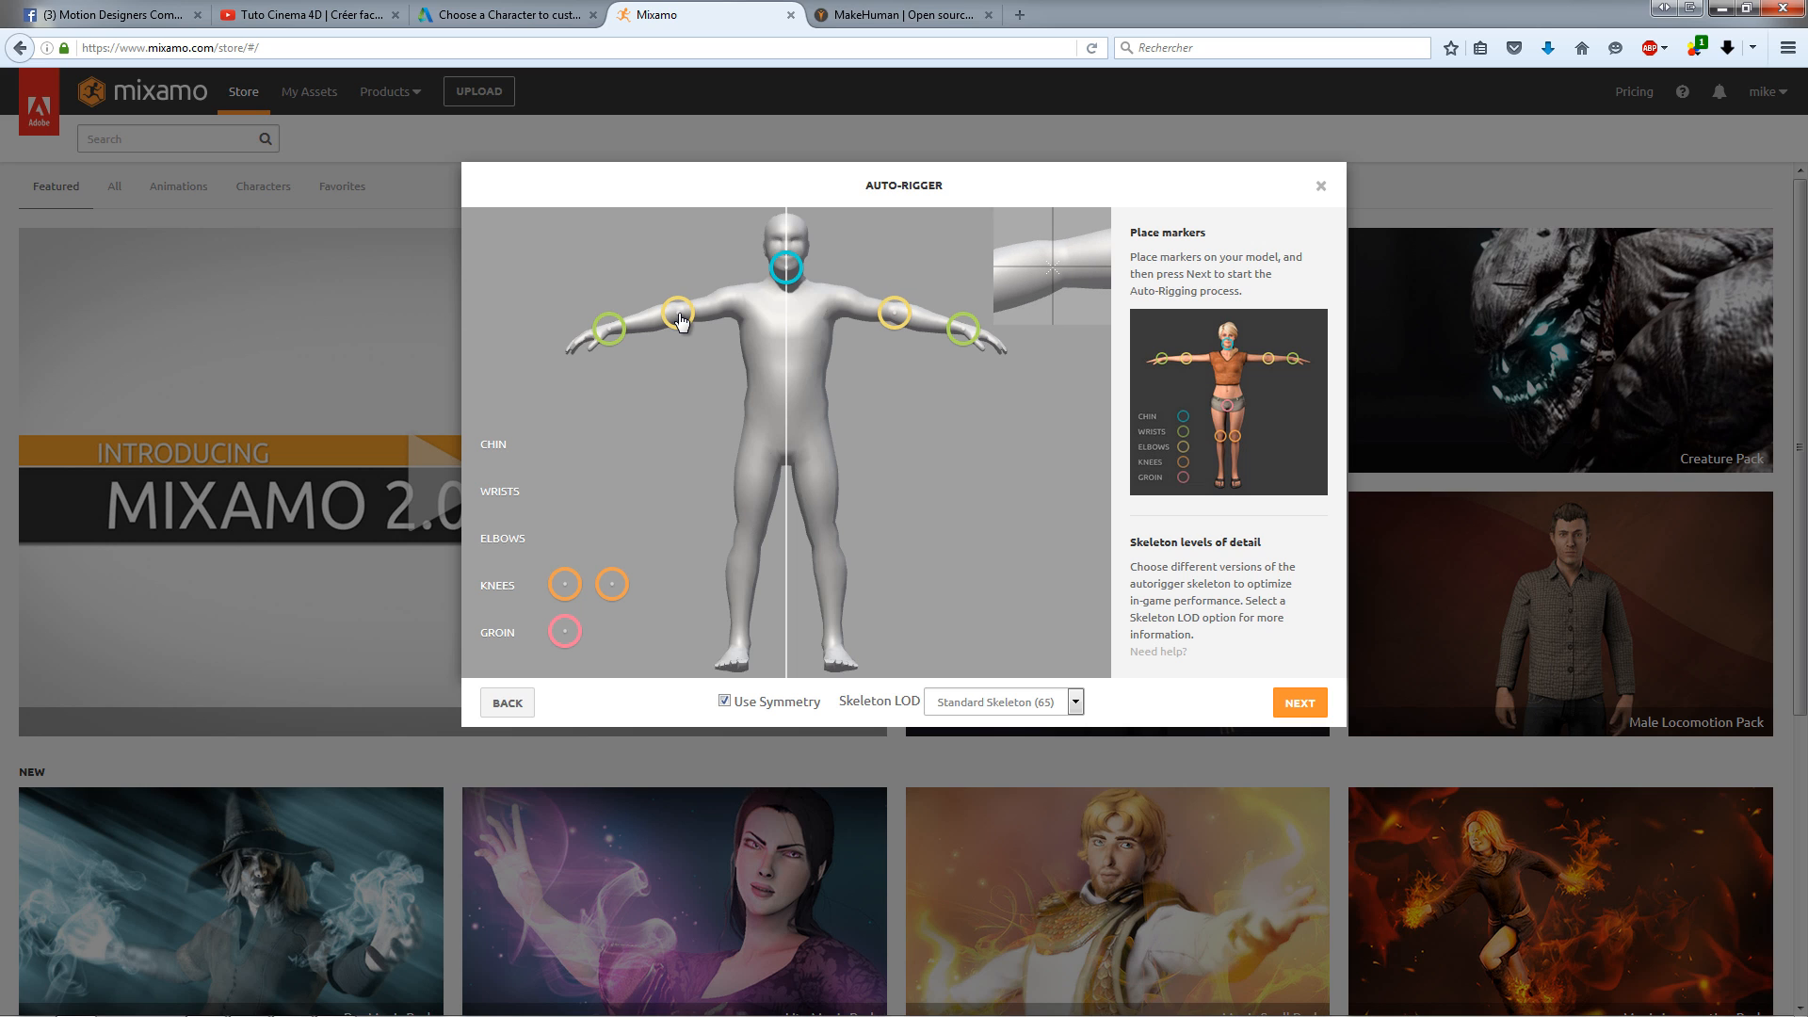
mouse_move(574, 595)
left_mouse_down()
mouse_move(619, 544)
mouse_move(728, 494)
mouse_move(753, 534)
left_mouse_up()
mouse_move(567, 629)
left_mouse_down()
mouse_move(608, 626)
mouse_move(739, 478)
mouse_move(792, 456)
left_mouse_up()
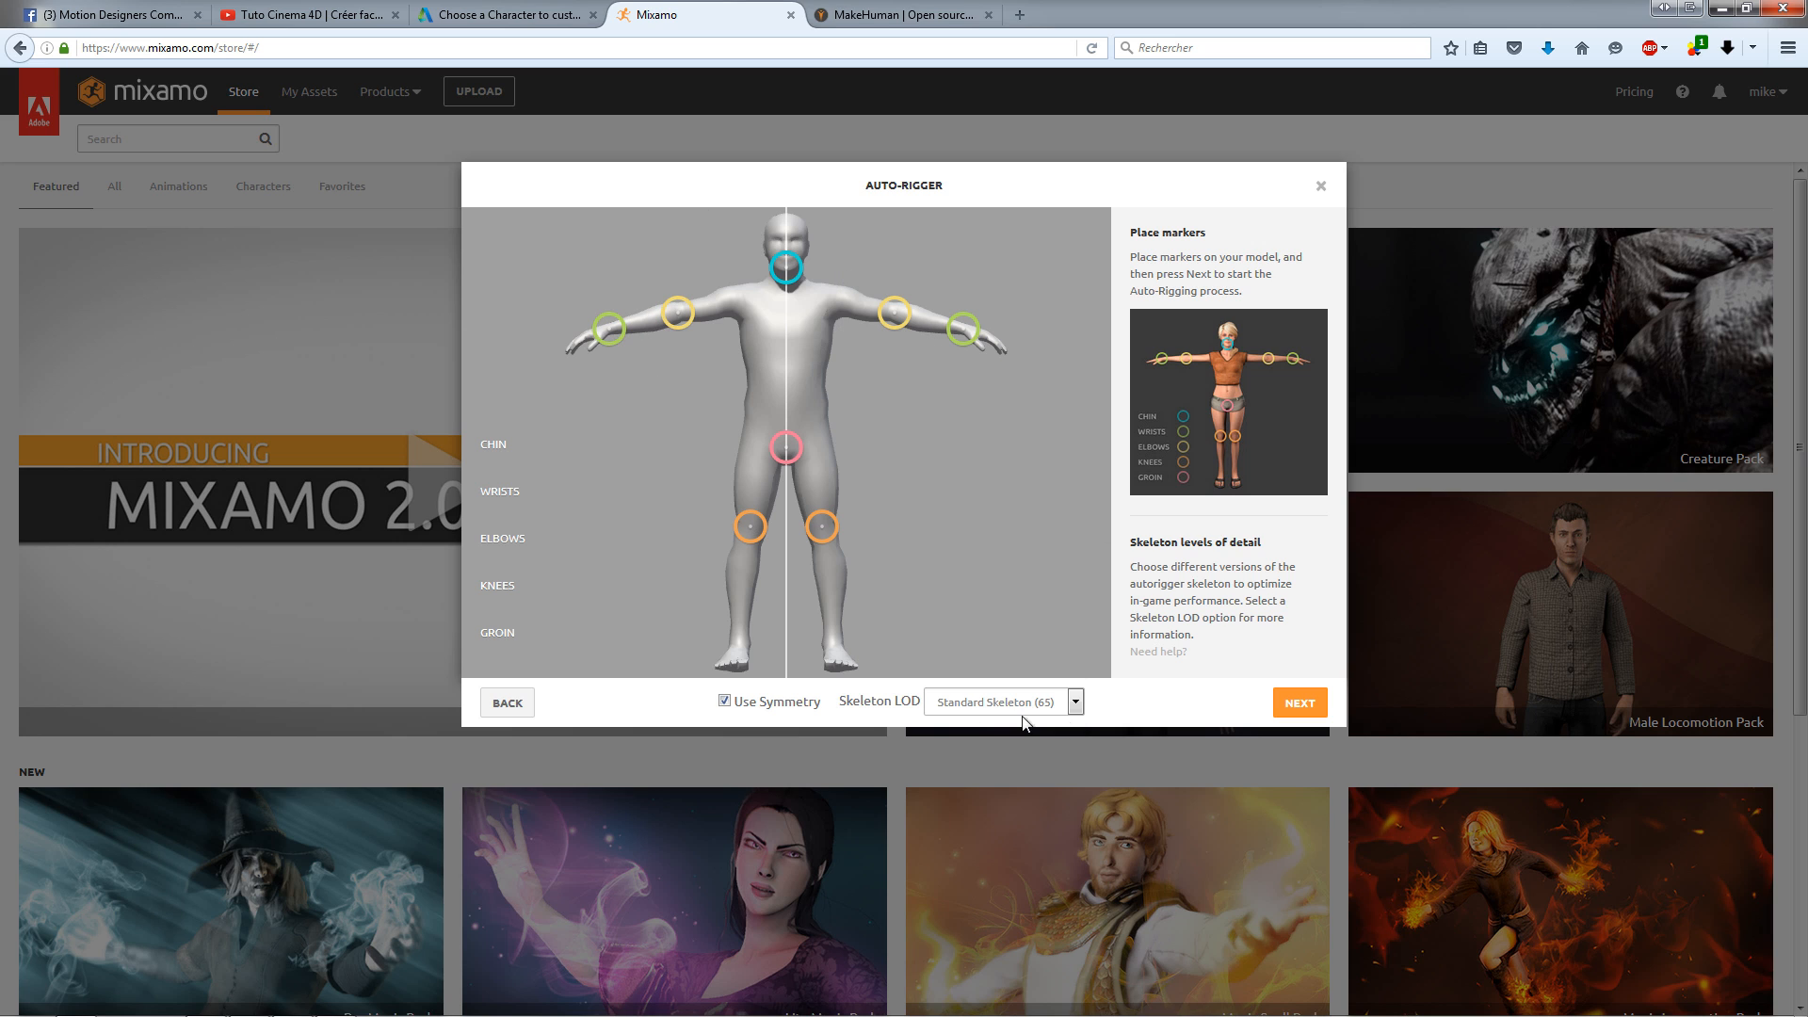
Step: Try the 3 Chain Fingers (49) skeleton level of detail and switch it to 2 Chain Fingers (41)
left_click(1076, 703)
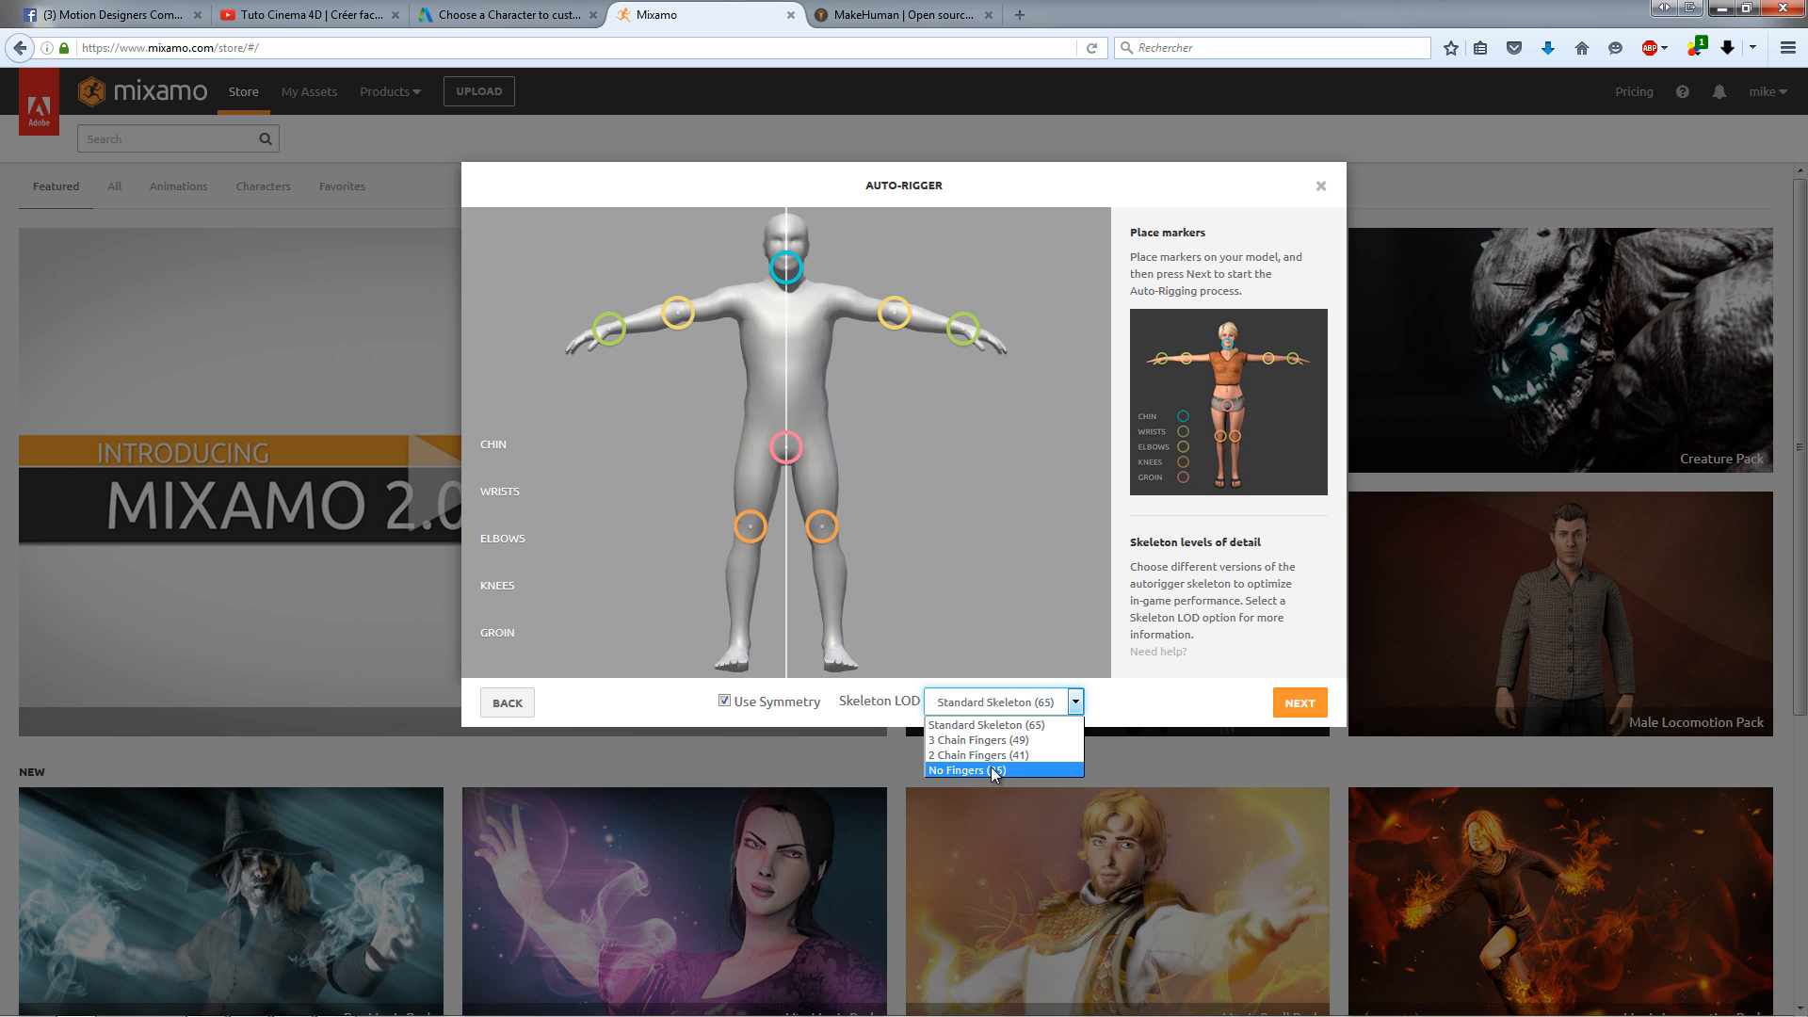
left_click(999, 742)
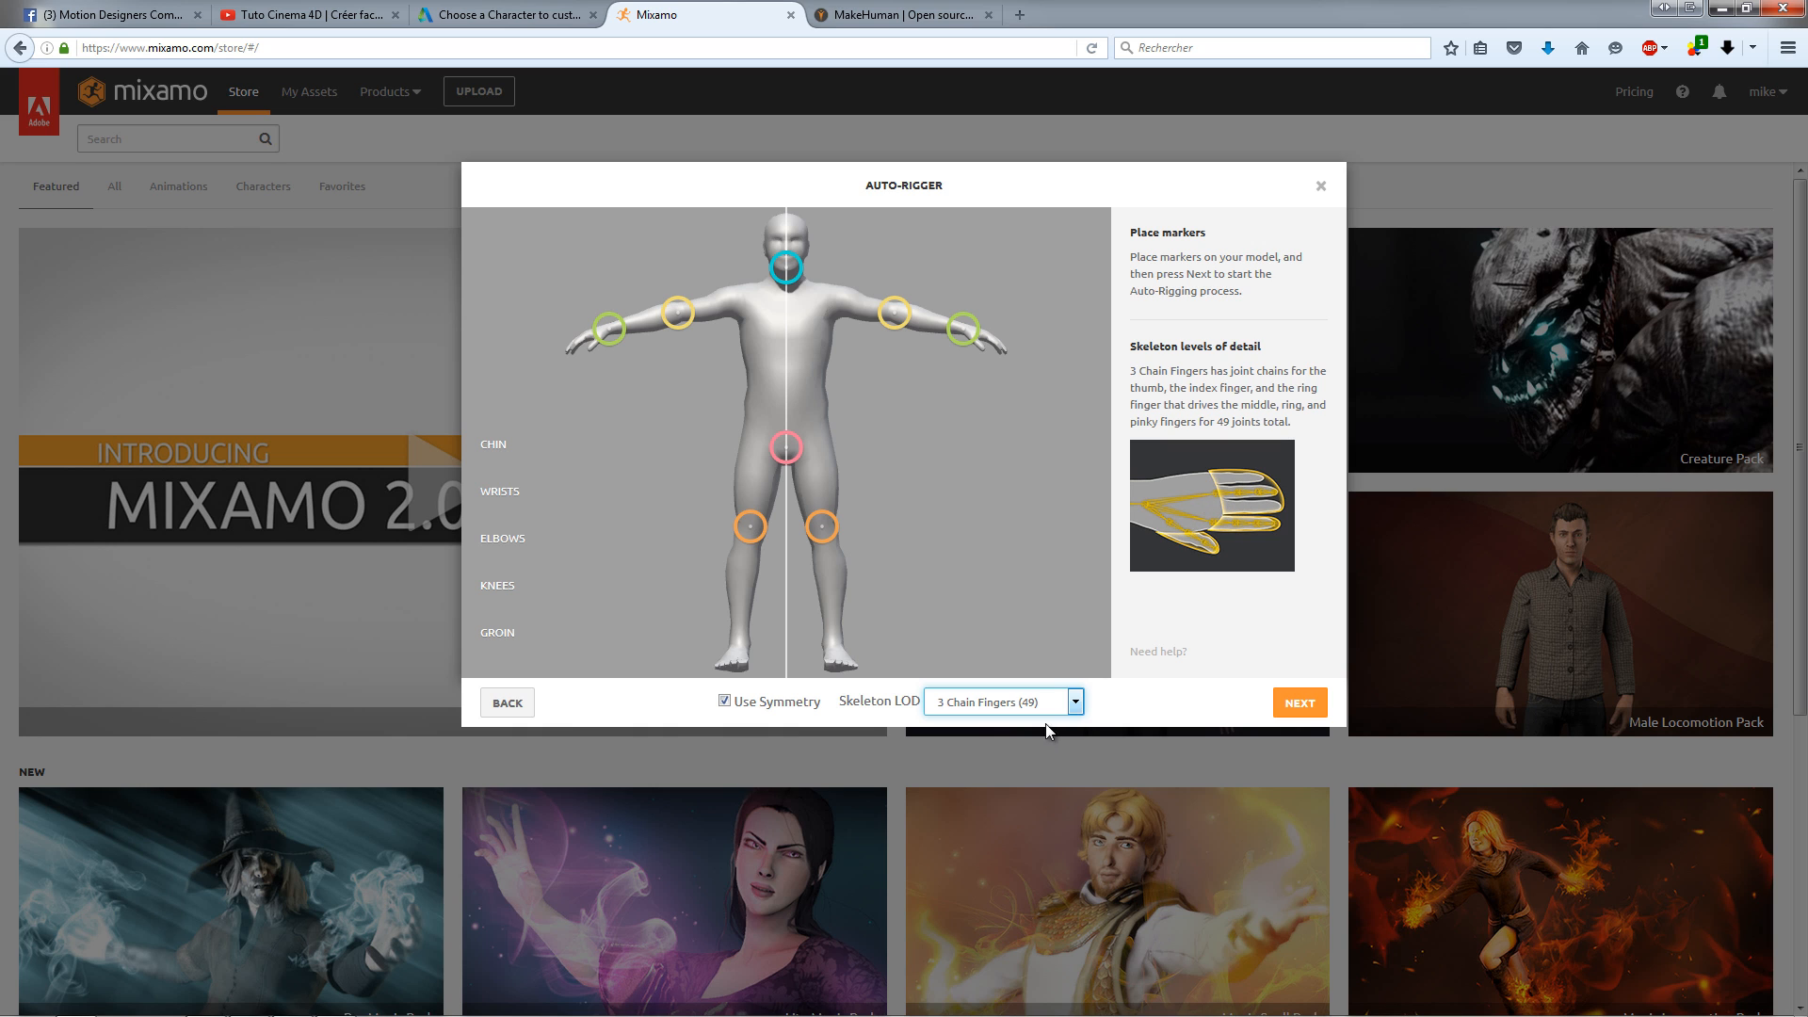
left_click(1075, 703)
left_click(1000, 760)
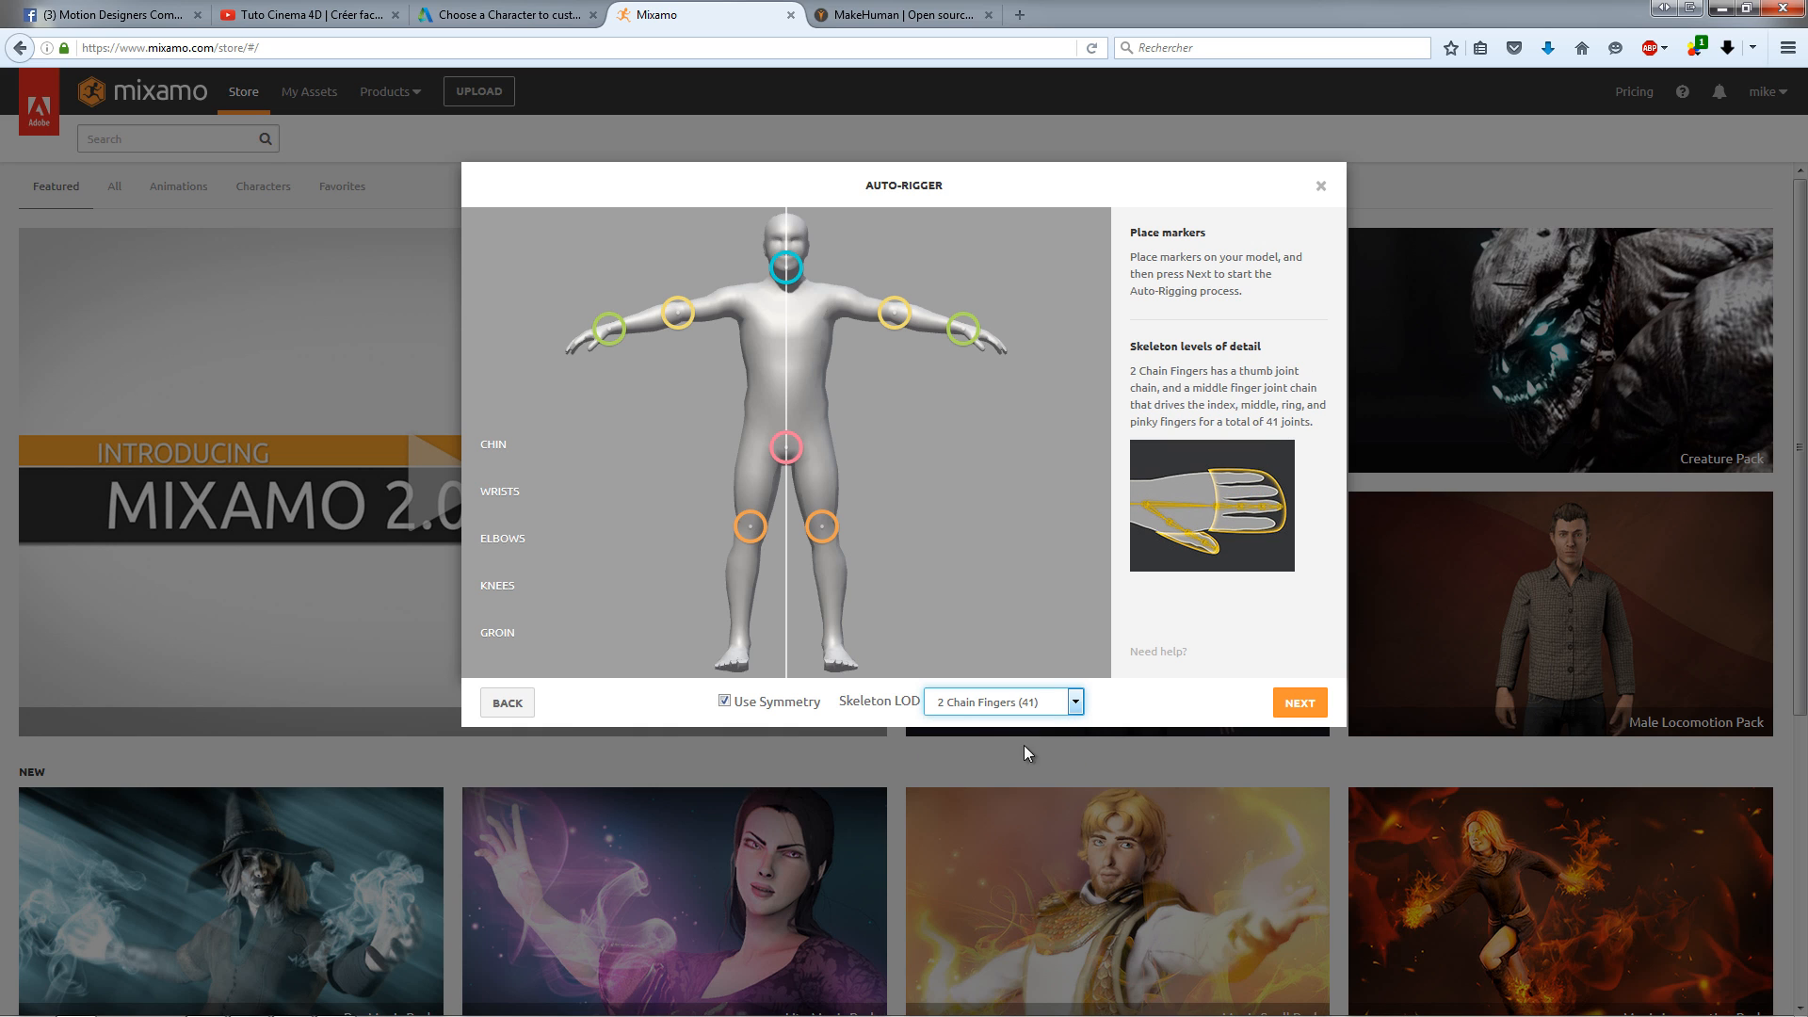
Step: Try the No Fingers (25) skeleton level of detail, set it to Standard Skeleton (65), and run and accept the auto-rig
left_click(1075, 703)
left_click(1003, 778)
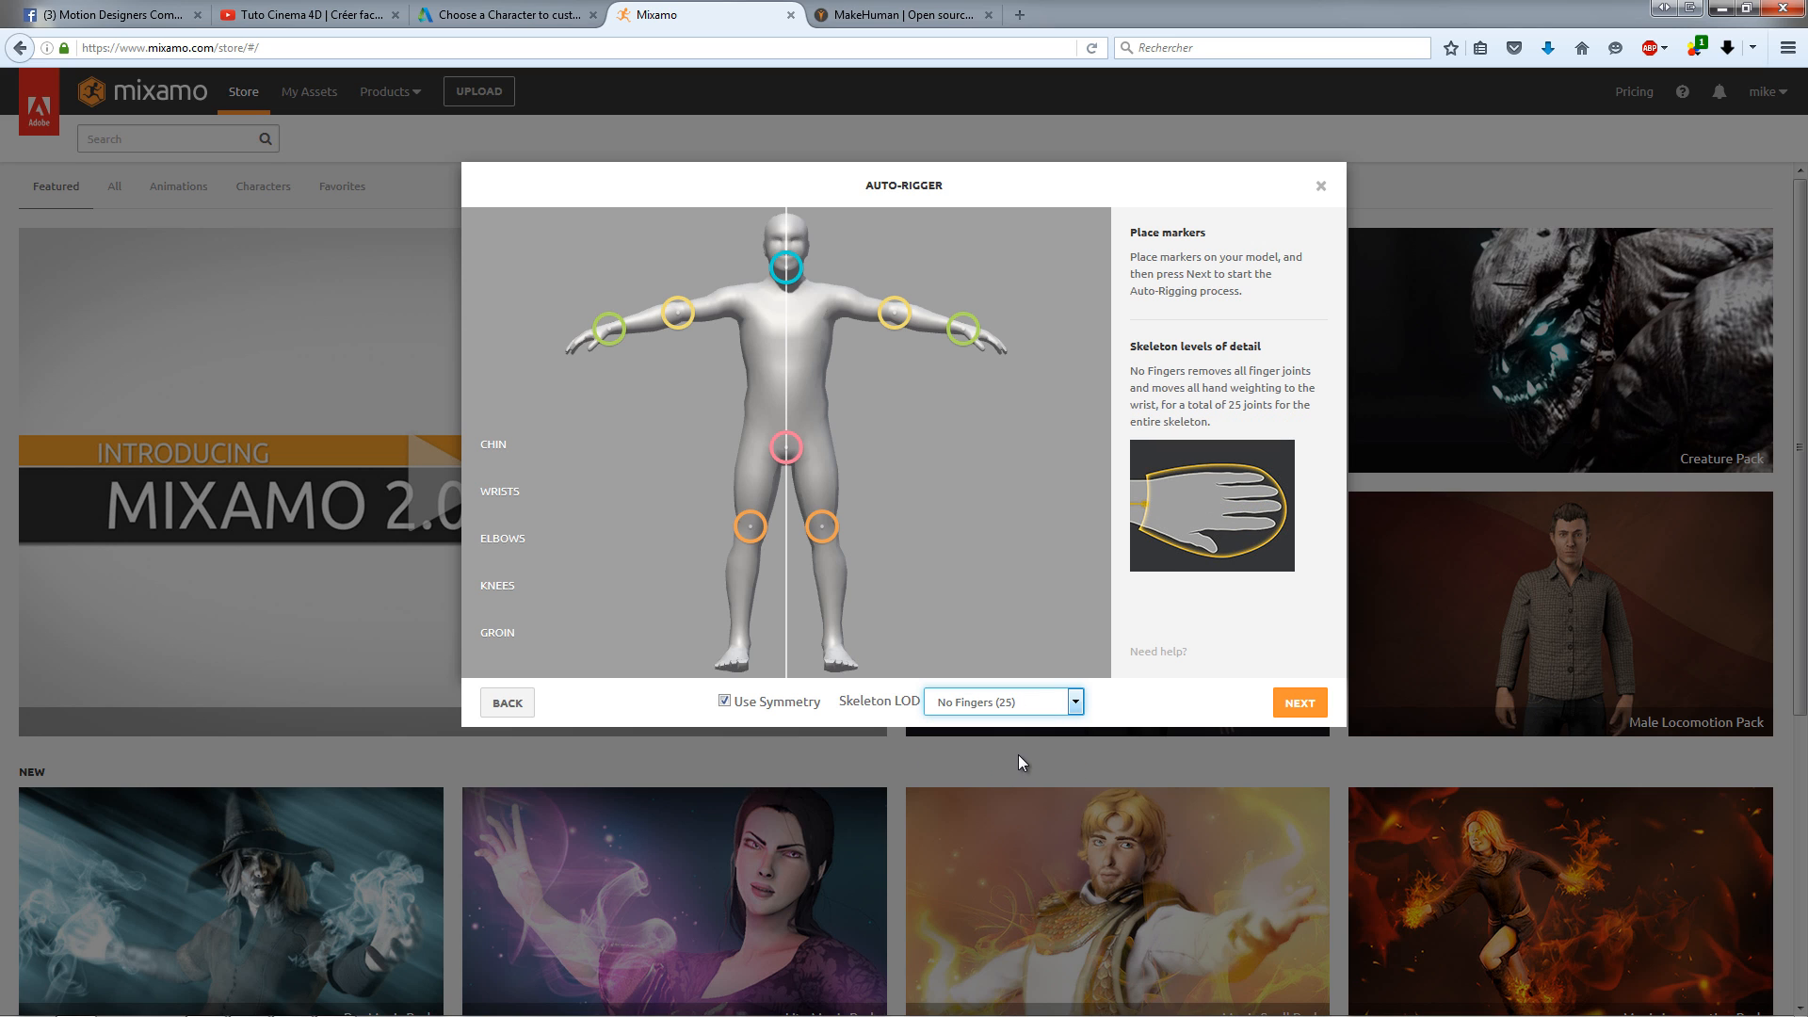
left_click(1075, 702)
left_click(1003, 728)
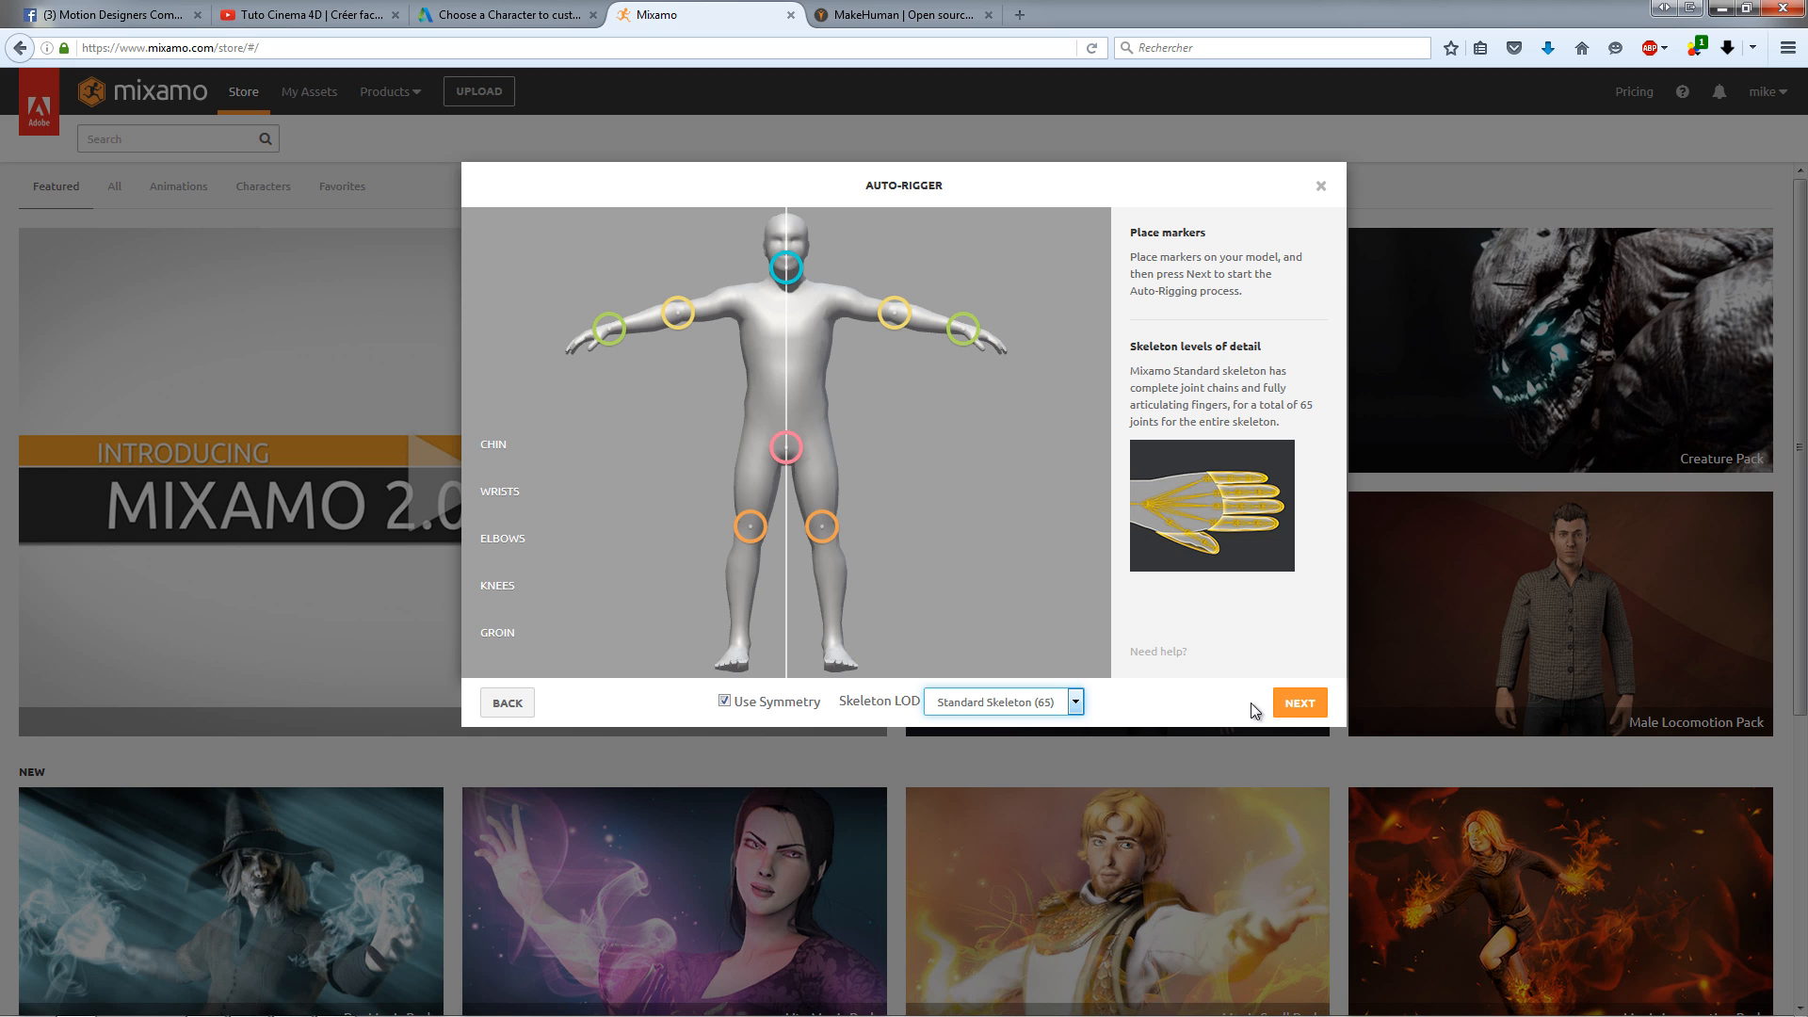
left_click(1292, 703)
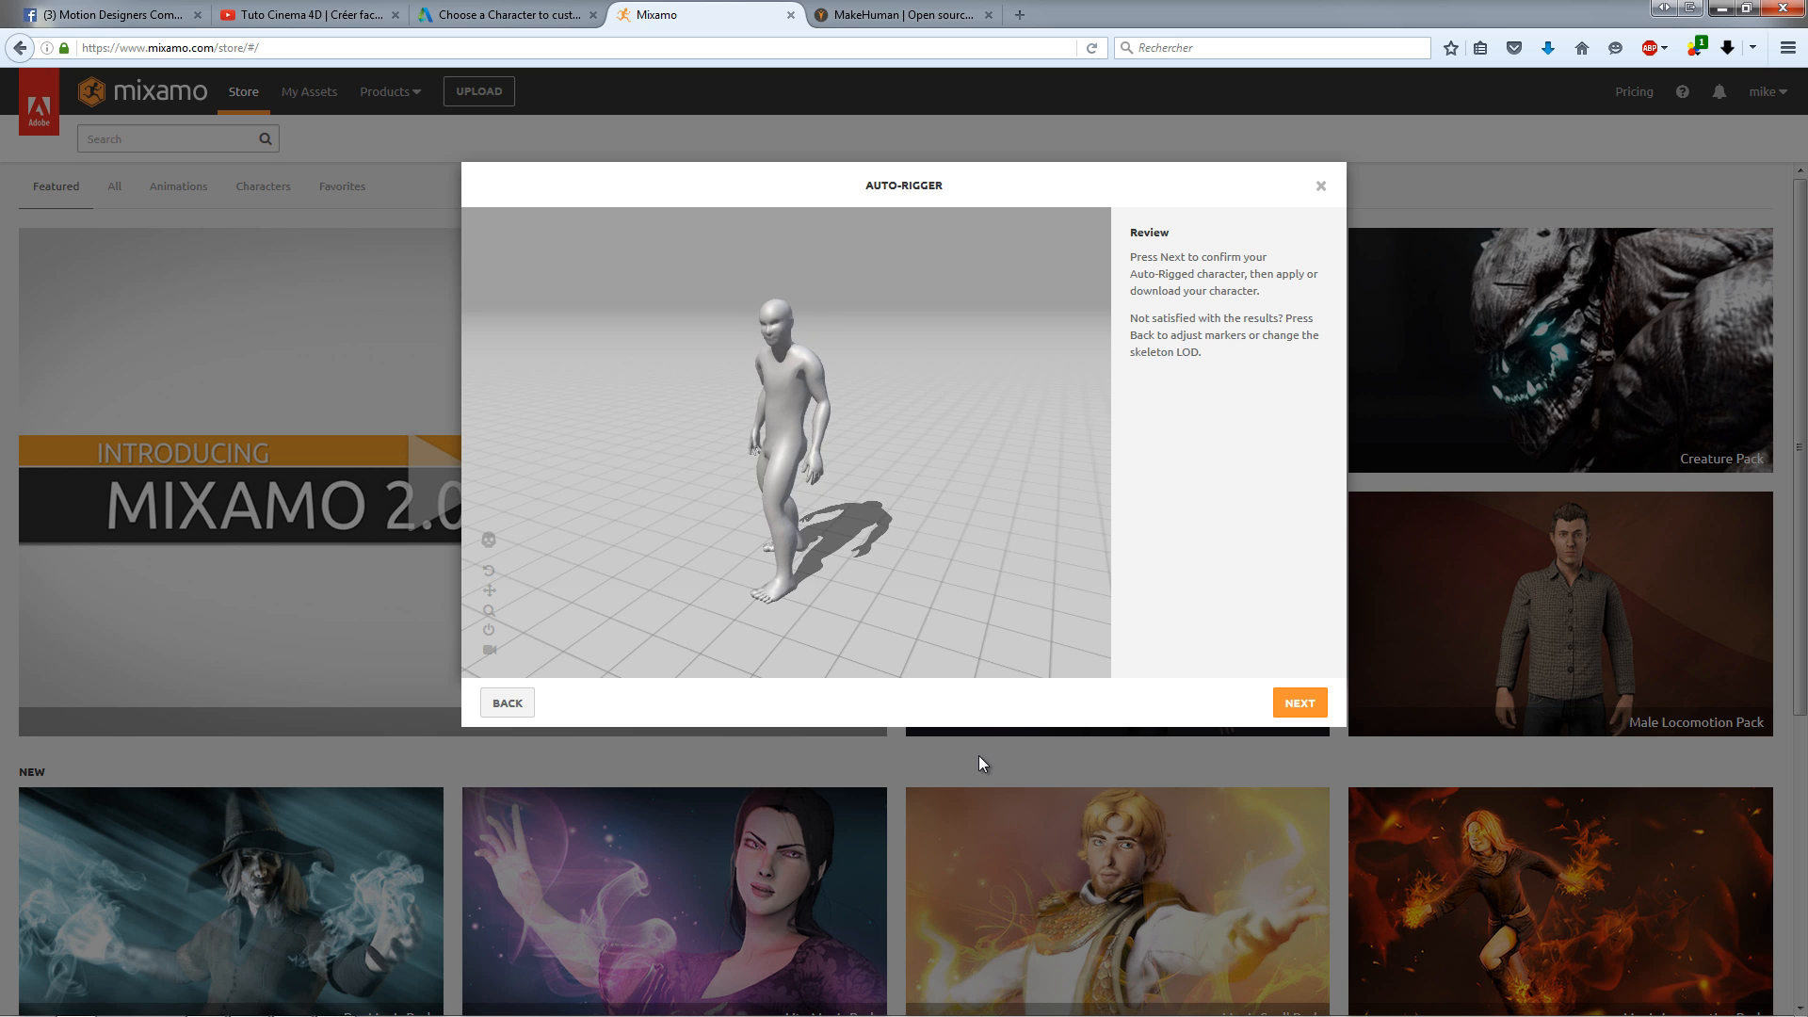
left_click(1299, 702)
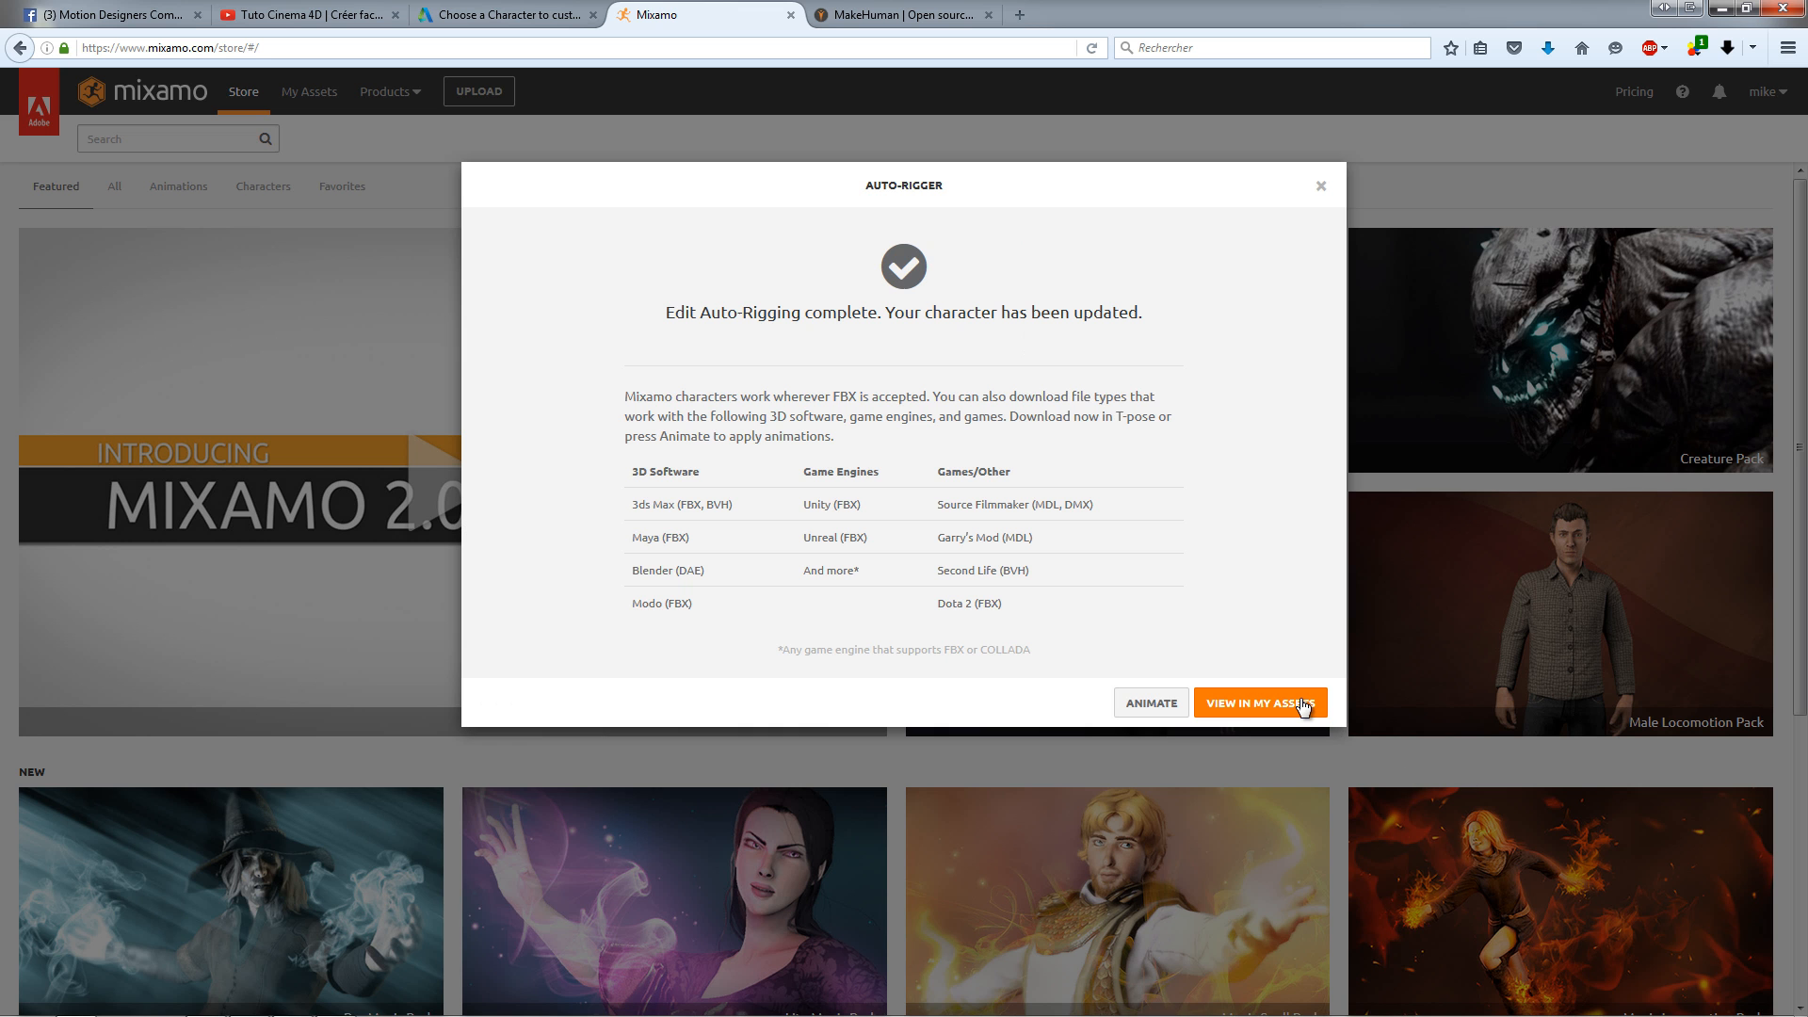
Step: Open the rigged Tuto character for animation, apply the Running animation to it and turn on In Place
left_click(1144, 704)
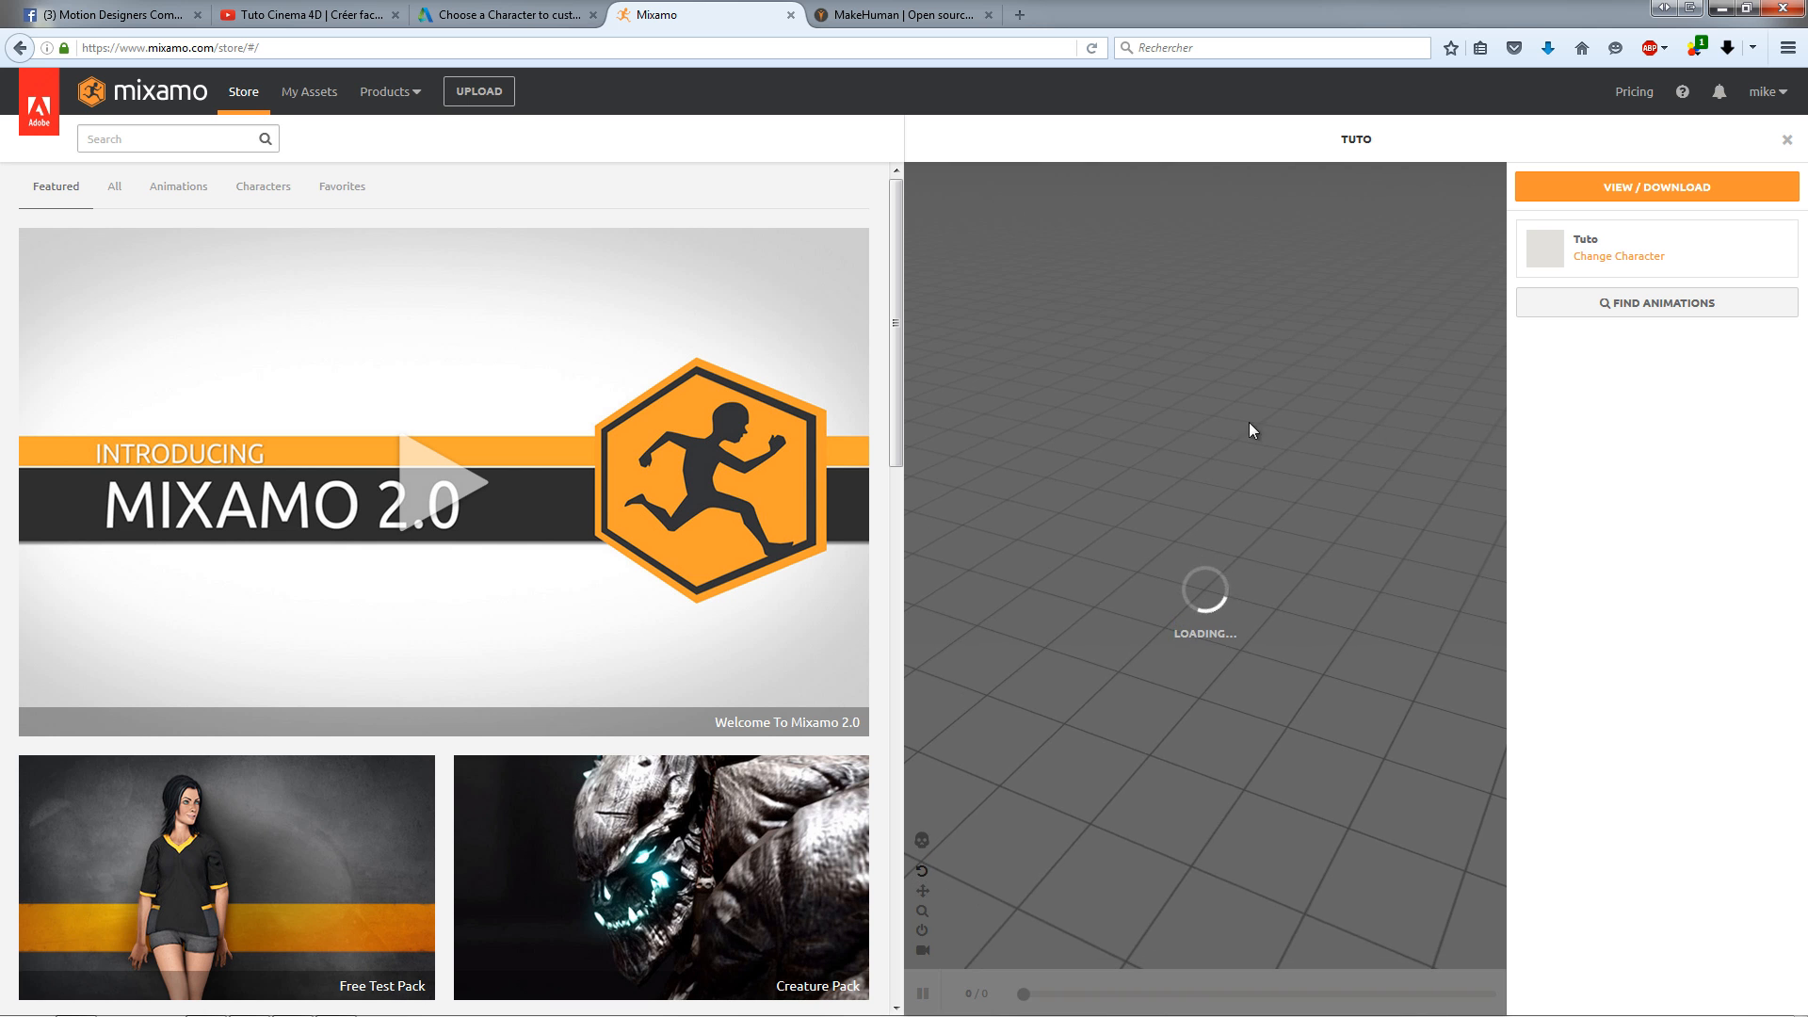
left_click(1682, 306)
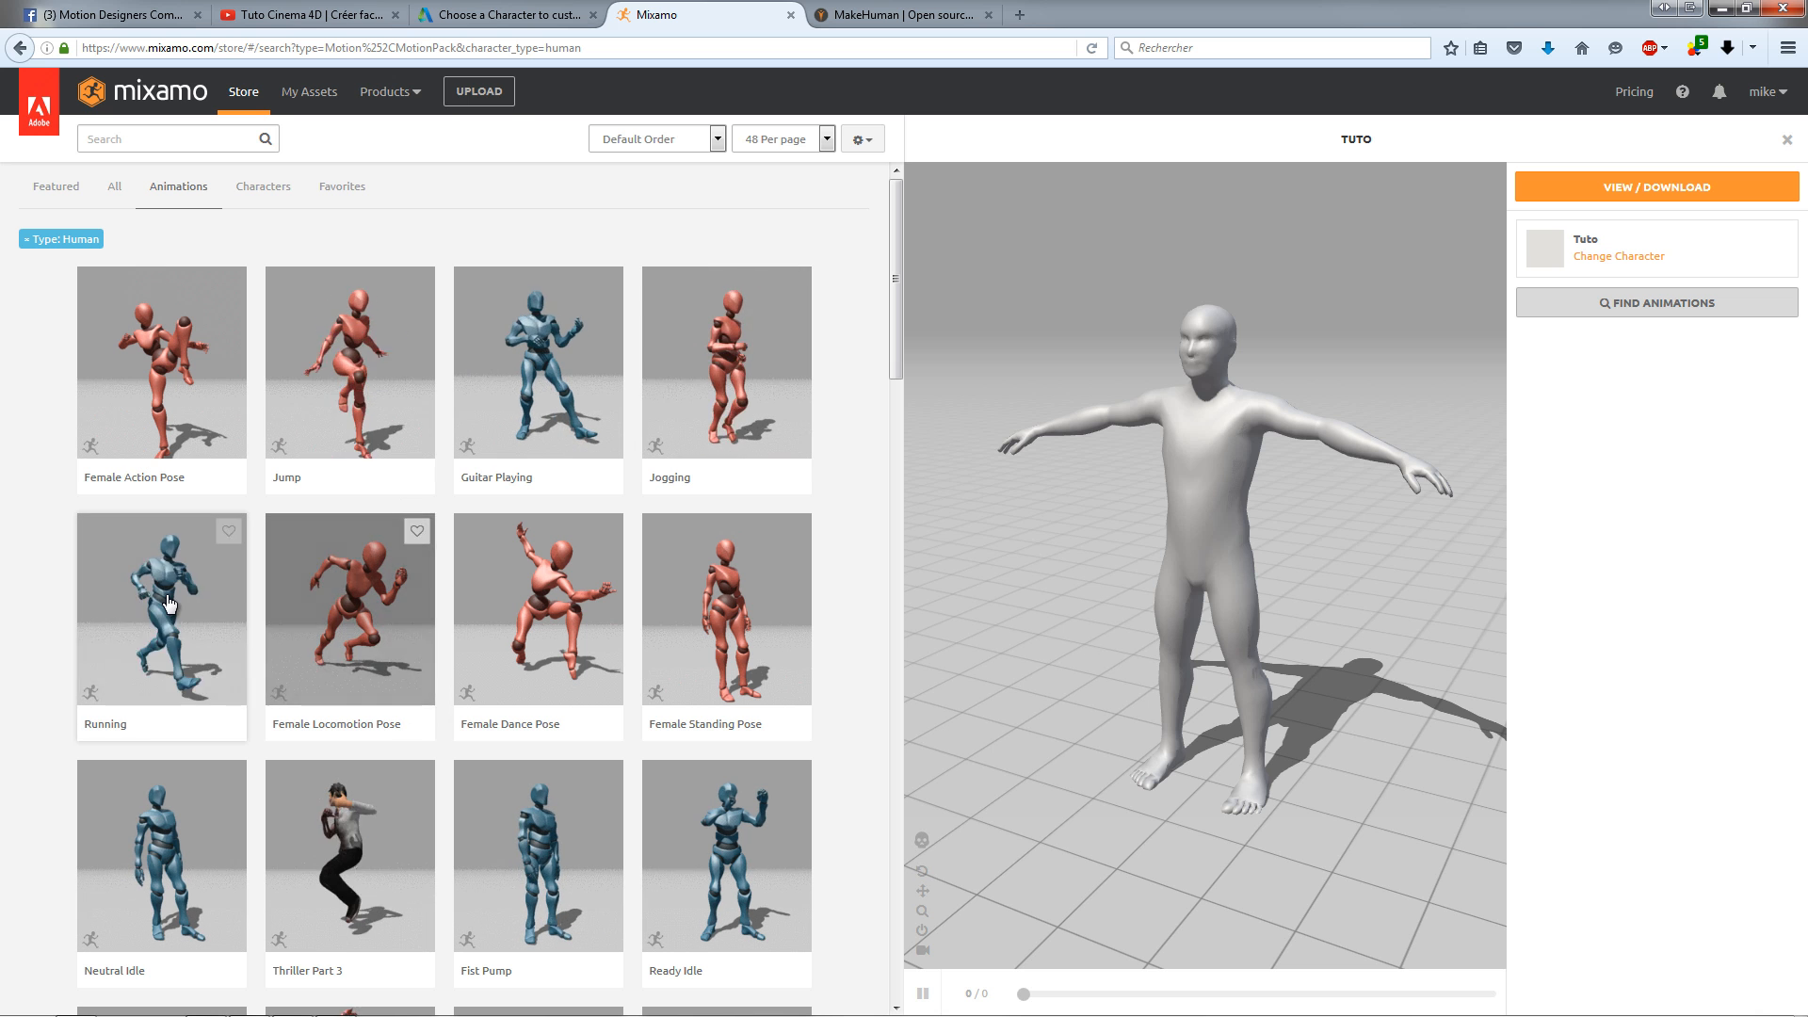
left_click(138, 685)
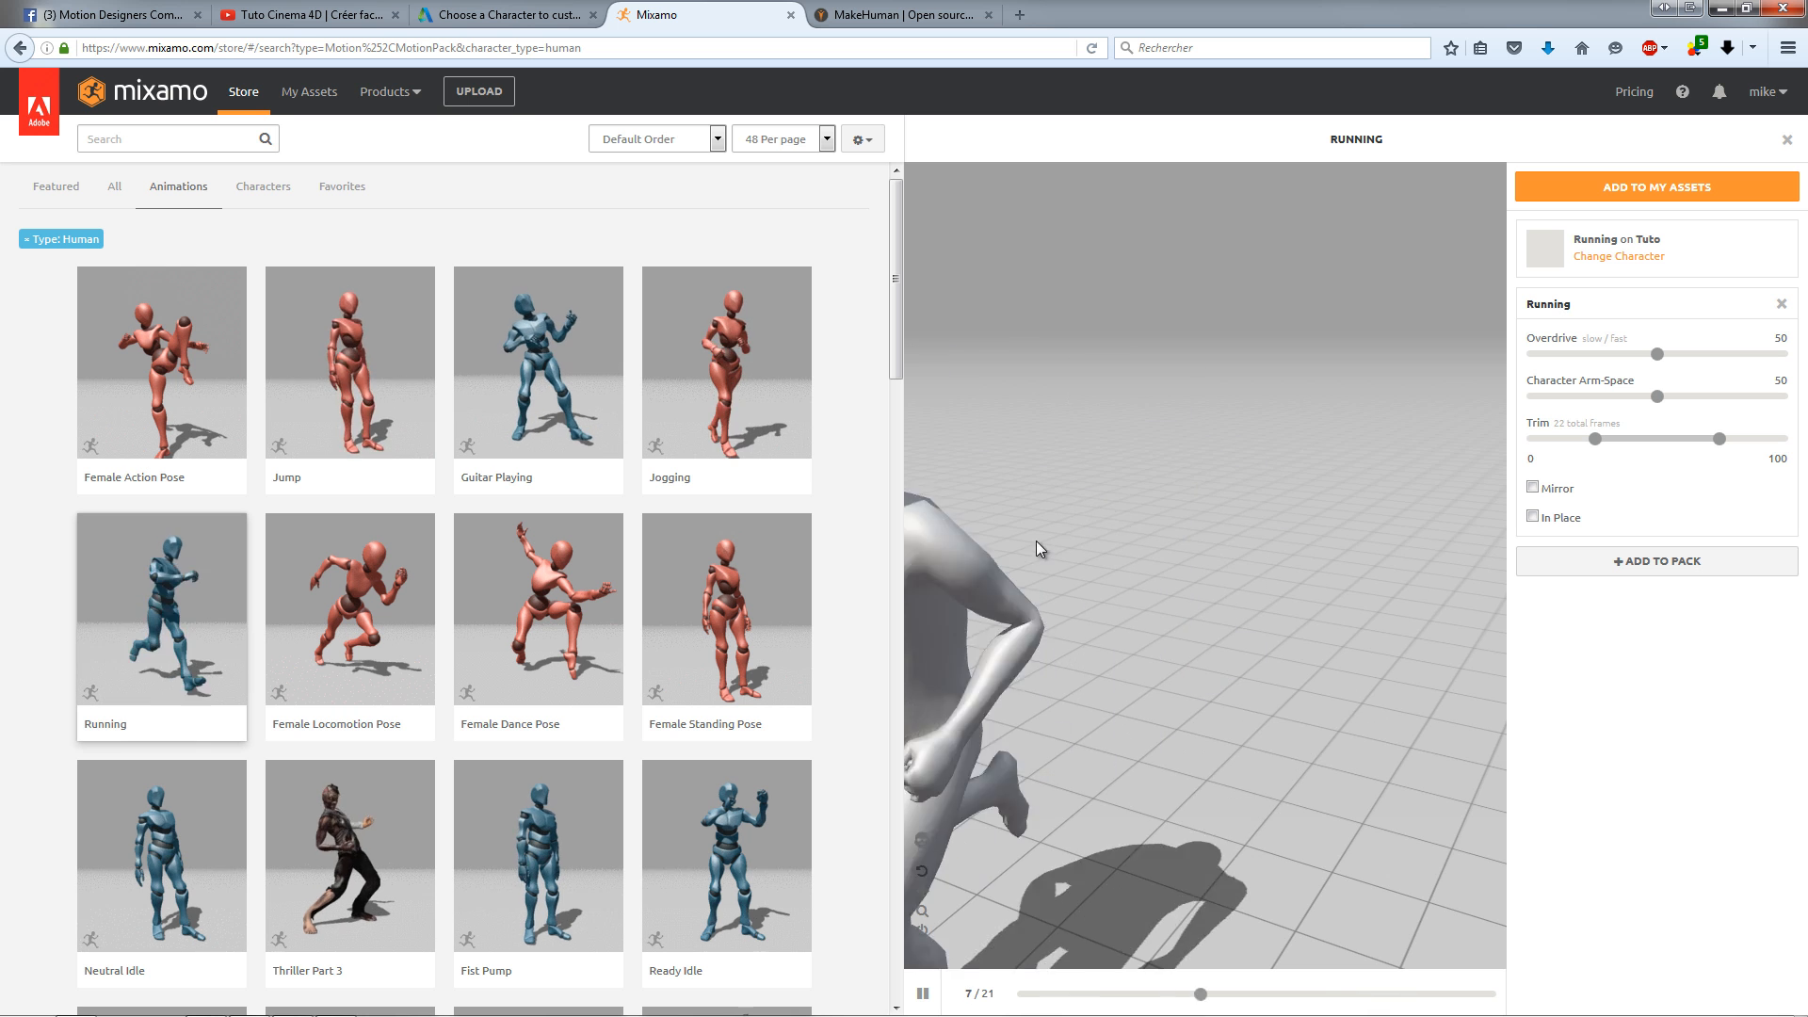
left_click(1532, 516)
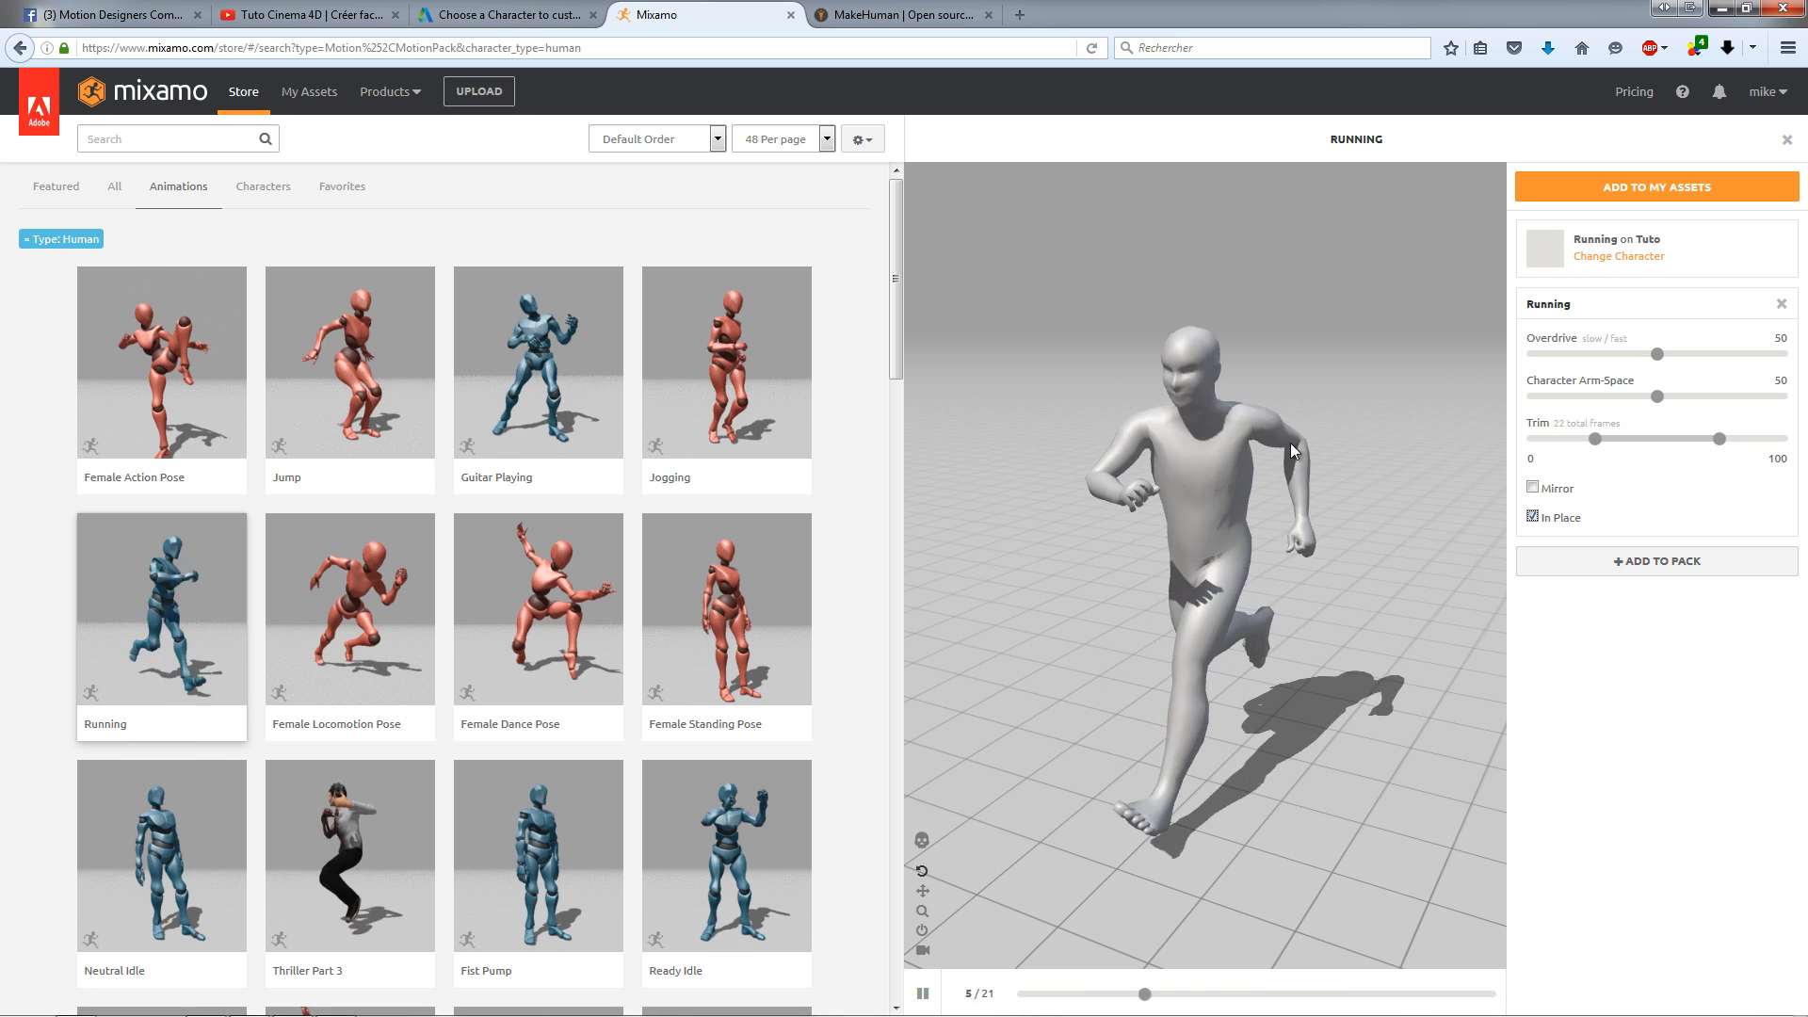
Step: Add the Running animation to the assets and queue its download as FBX, With Skin, 30 frames per second, no keyframe reduction
left_click(1677, 187)
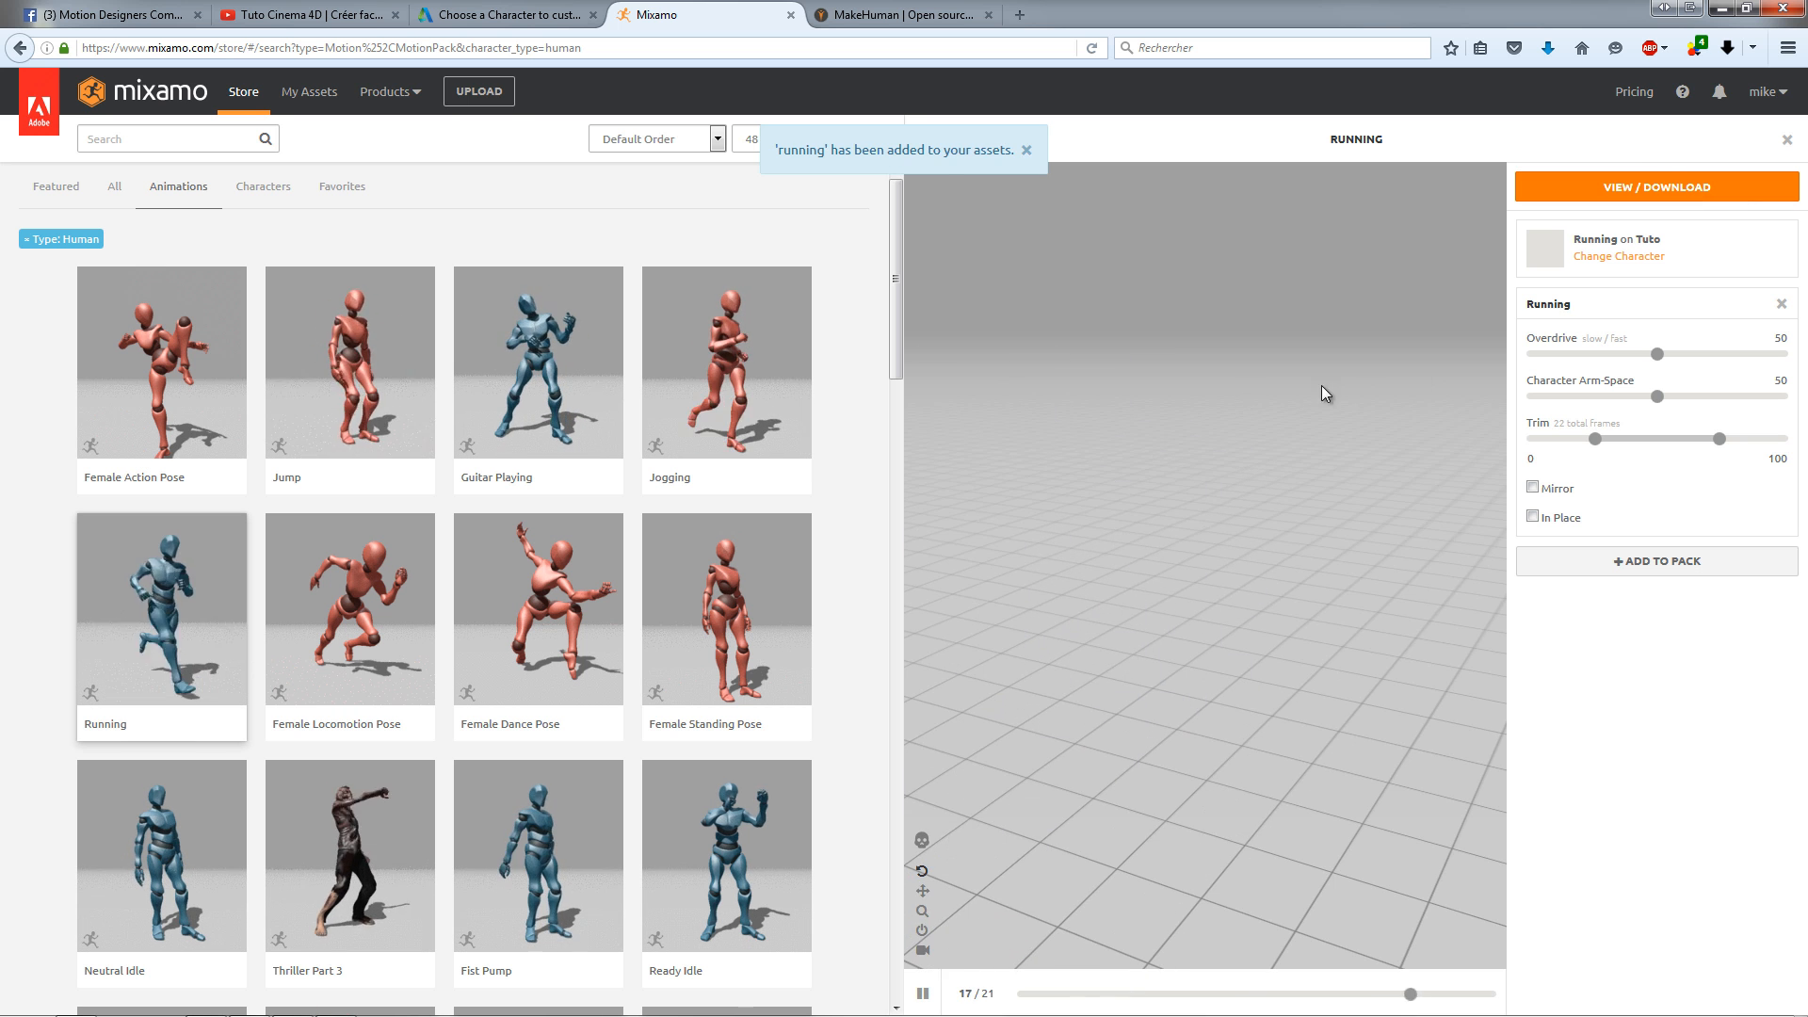
left_click(1674, 185)
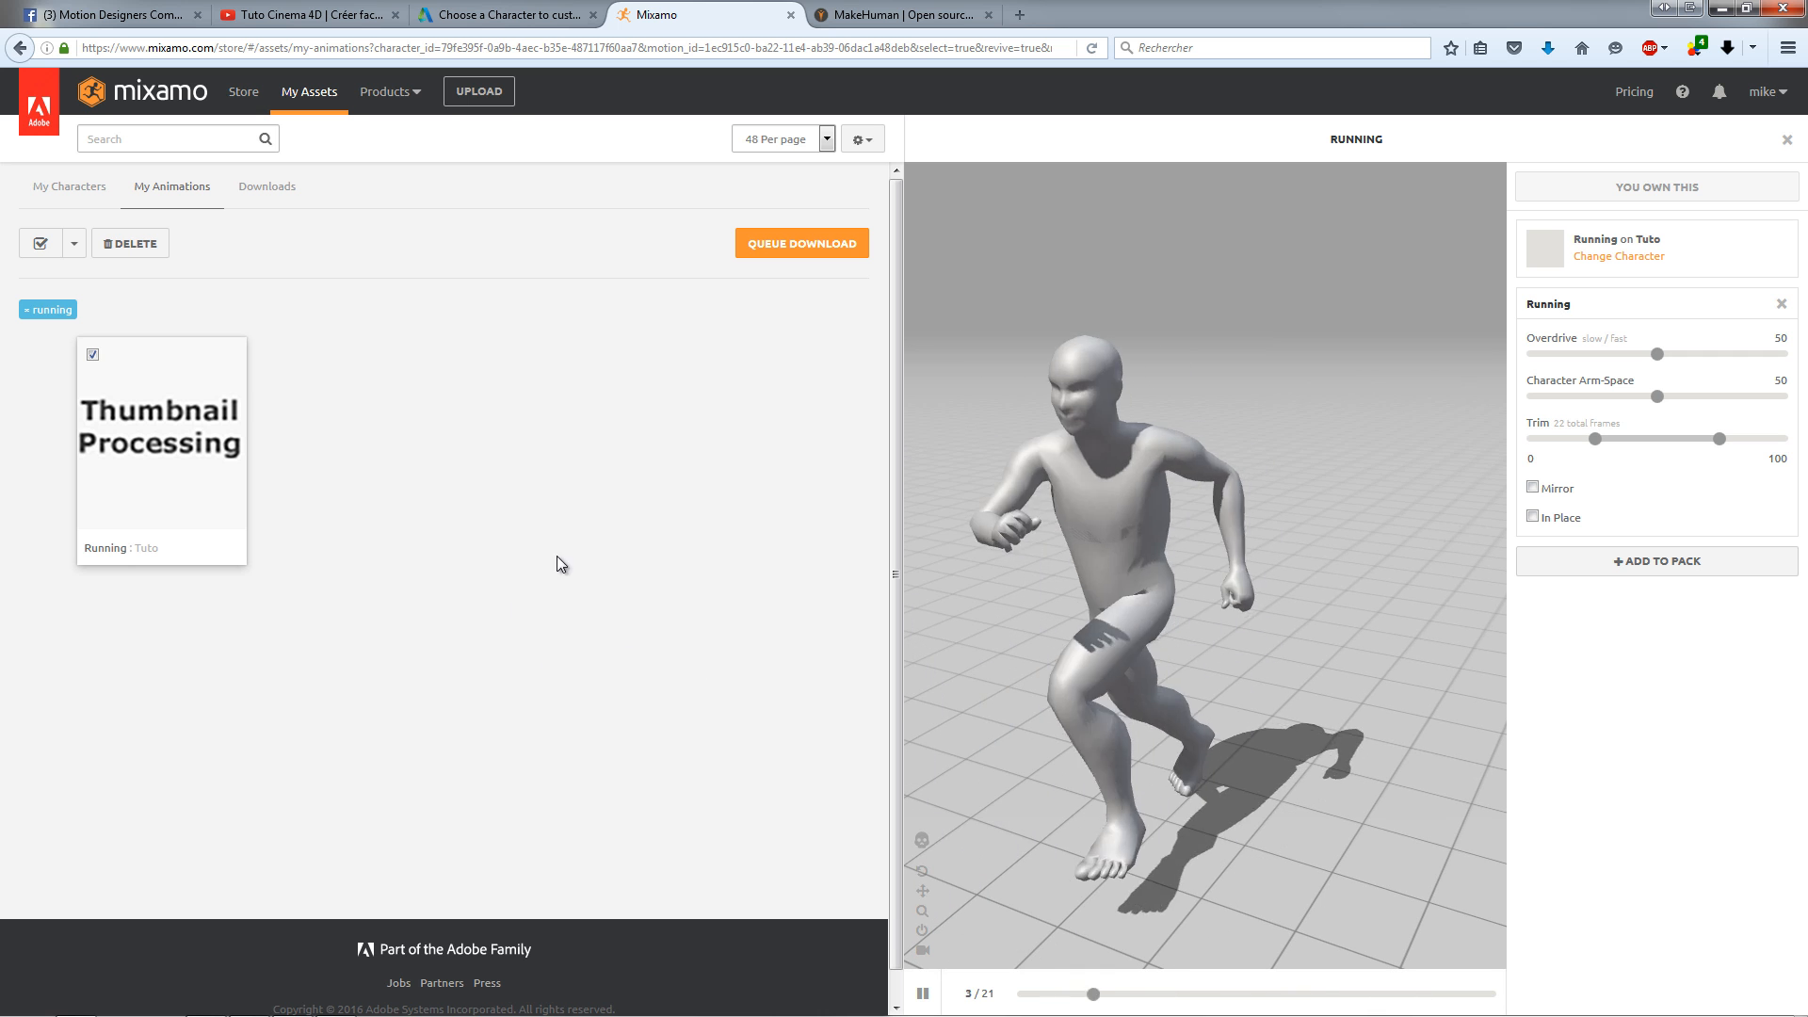
left_click(823, 244)
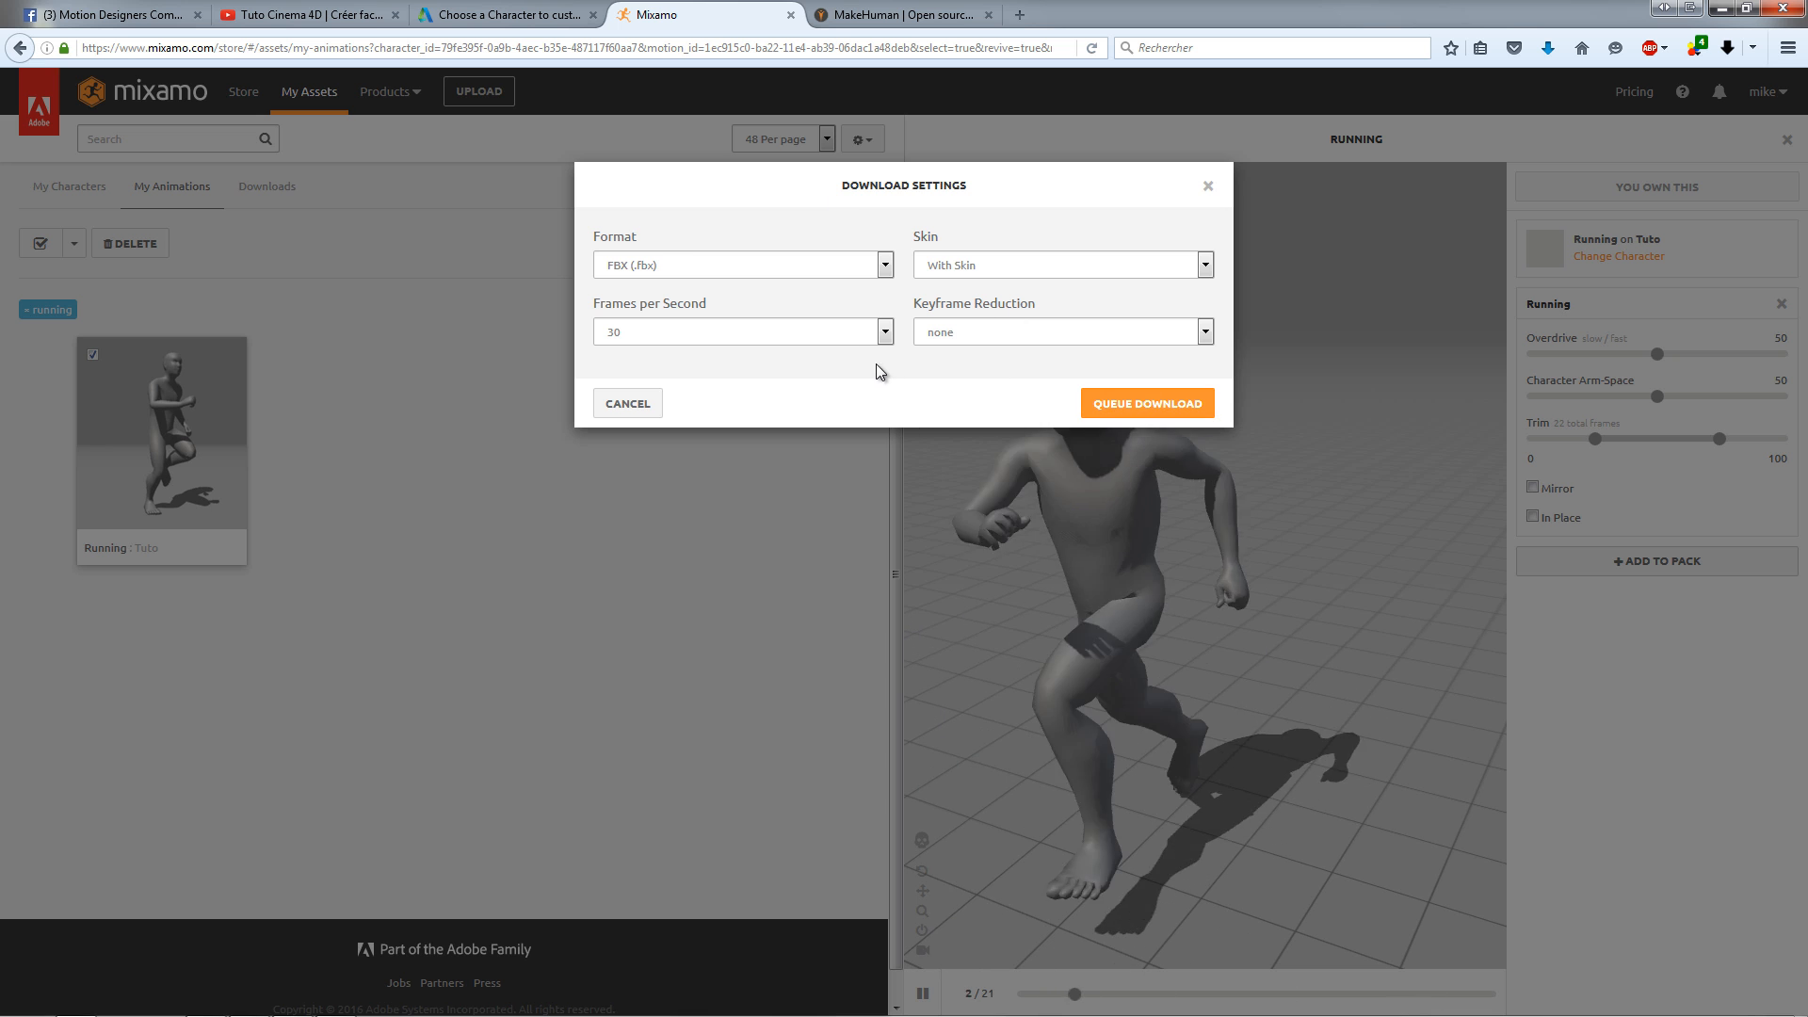
left_click(1165, 405)
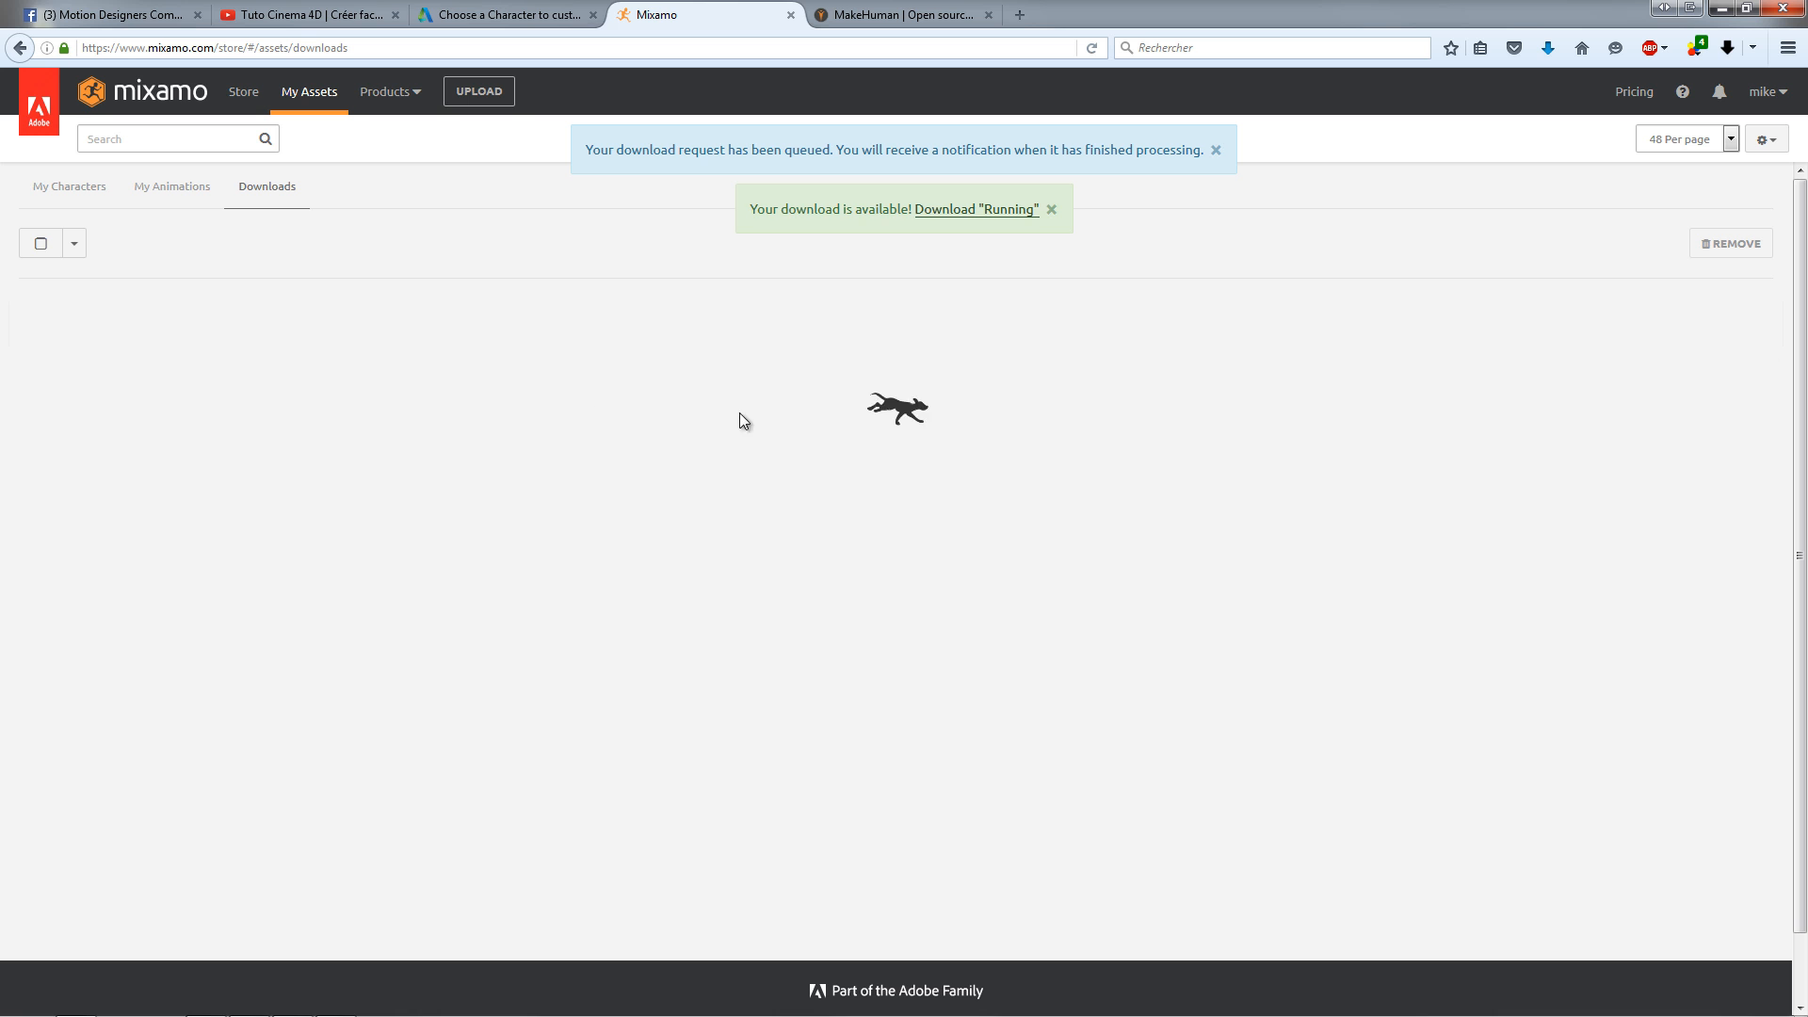
Step: Download the Running (Tuto) asset and save it as running.fbx in the "Creation et animation d'un personage" folder
left_click(1572, 365)
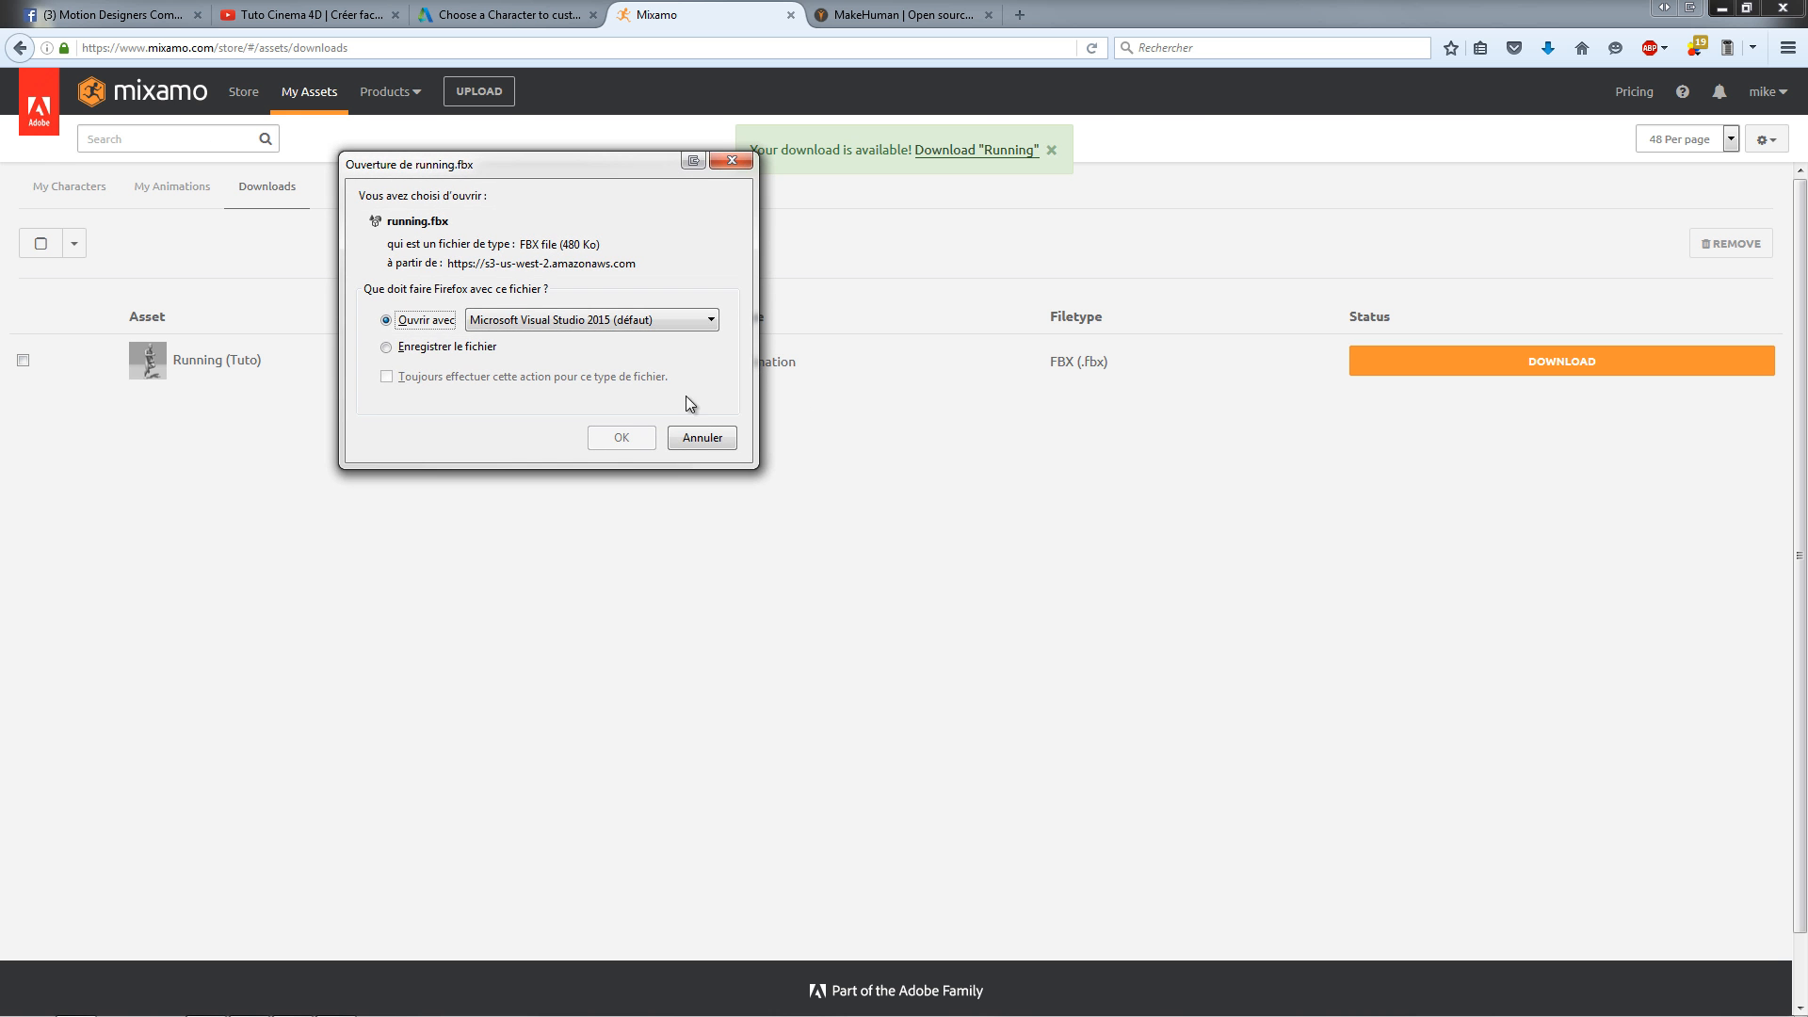
left_click(595, 440)
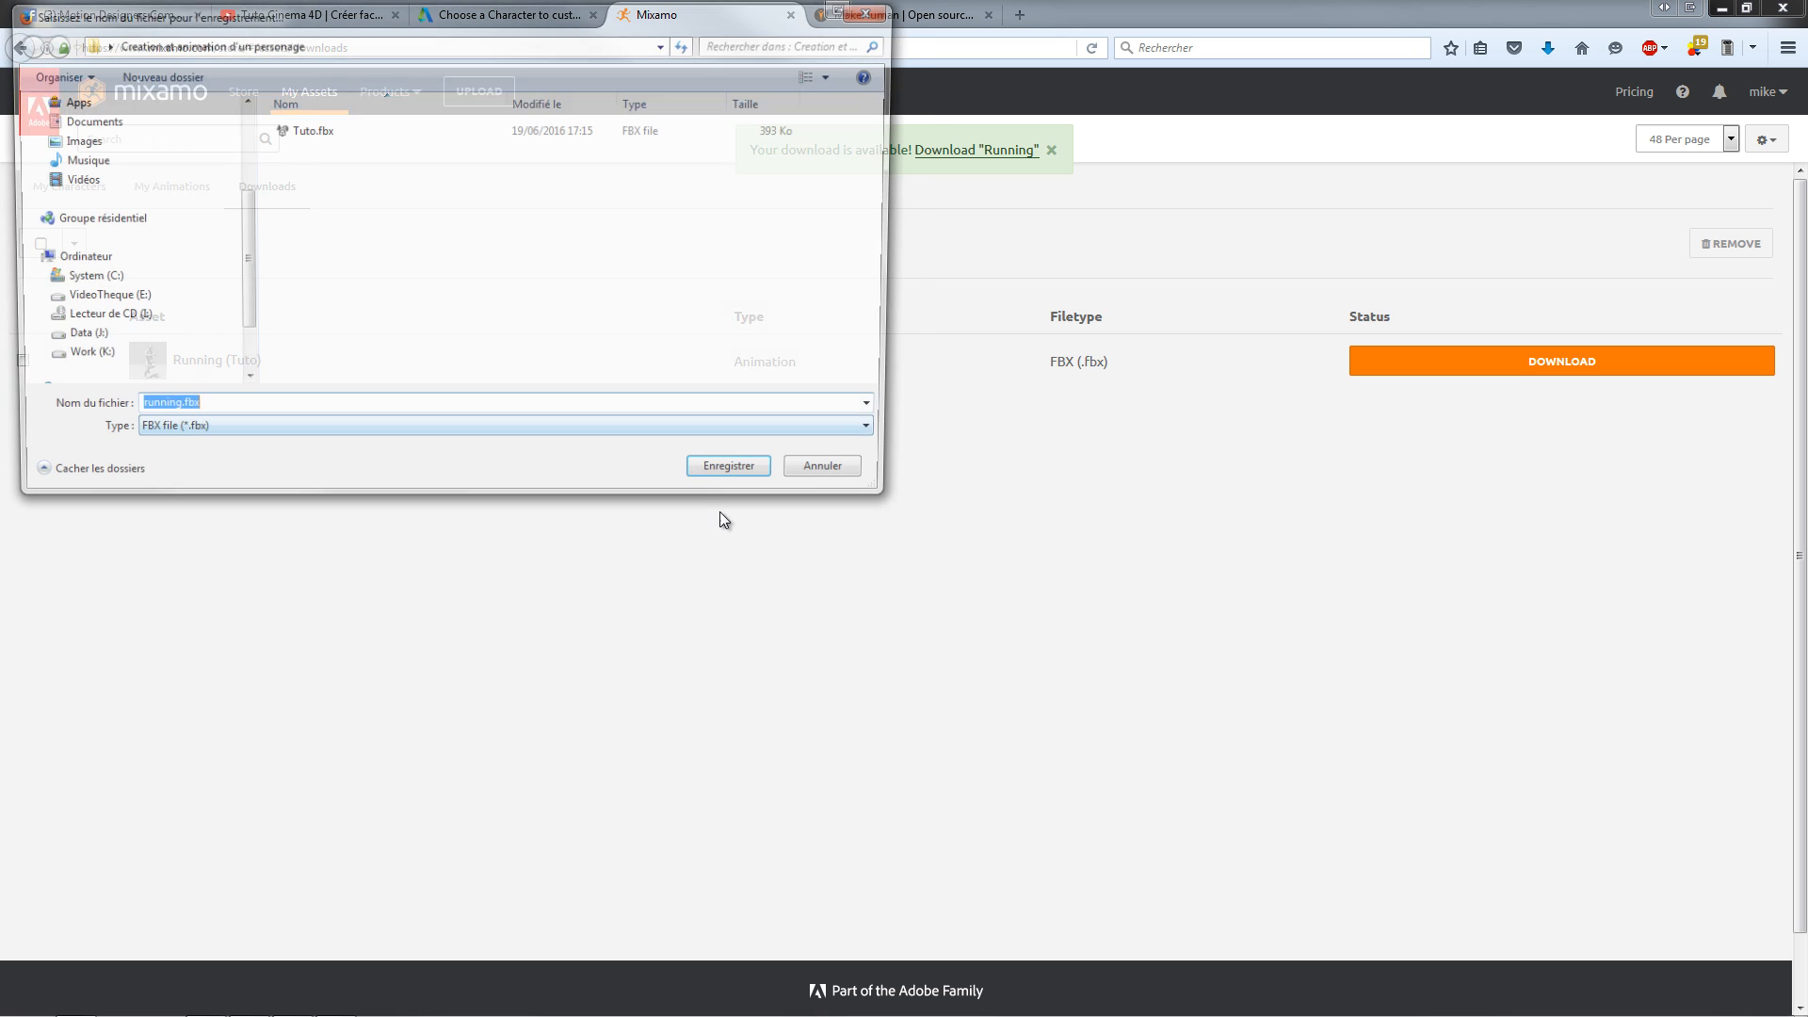
left_click(741, 478)
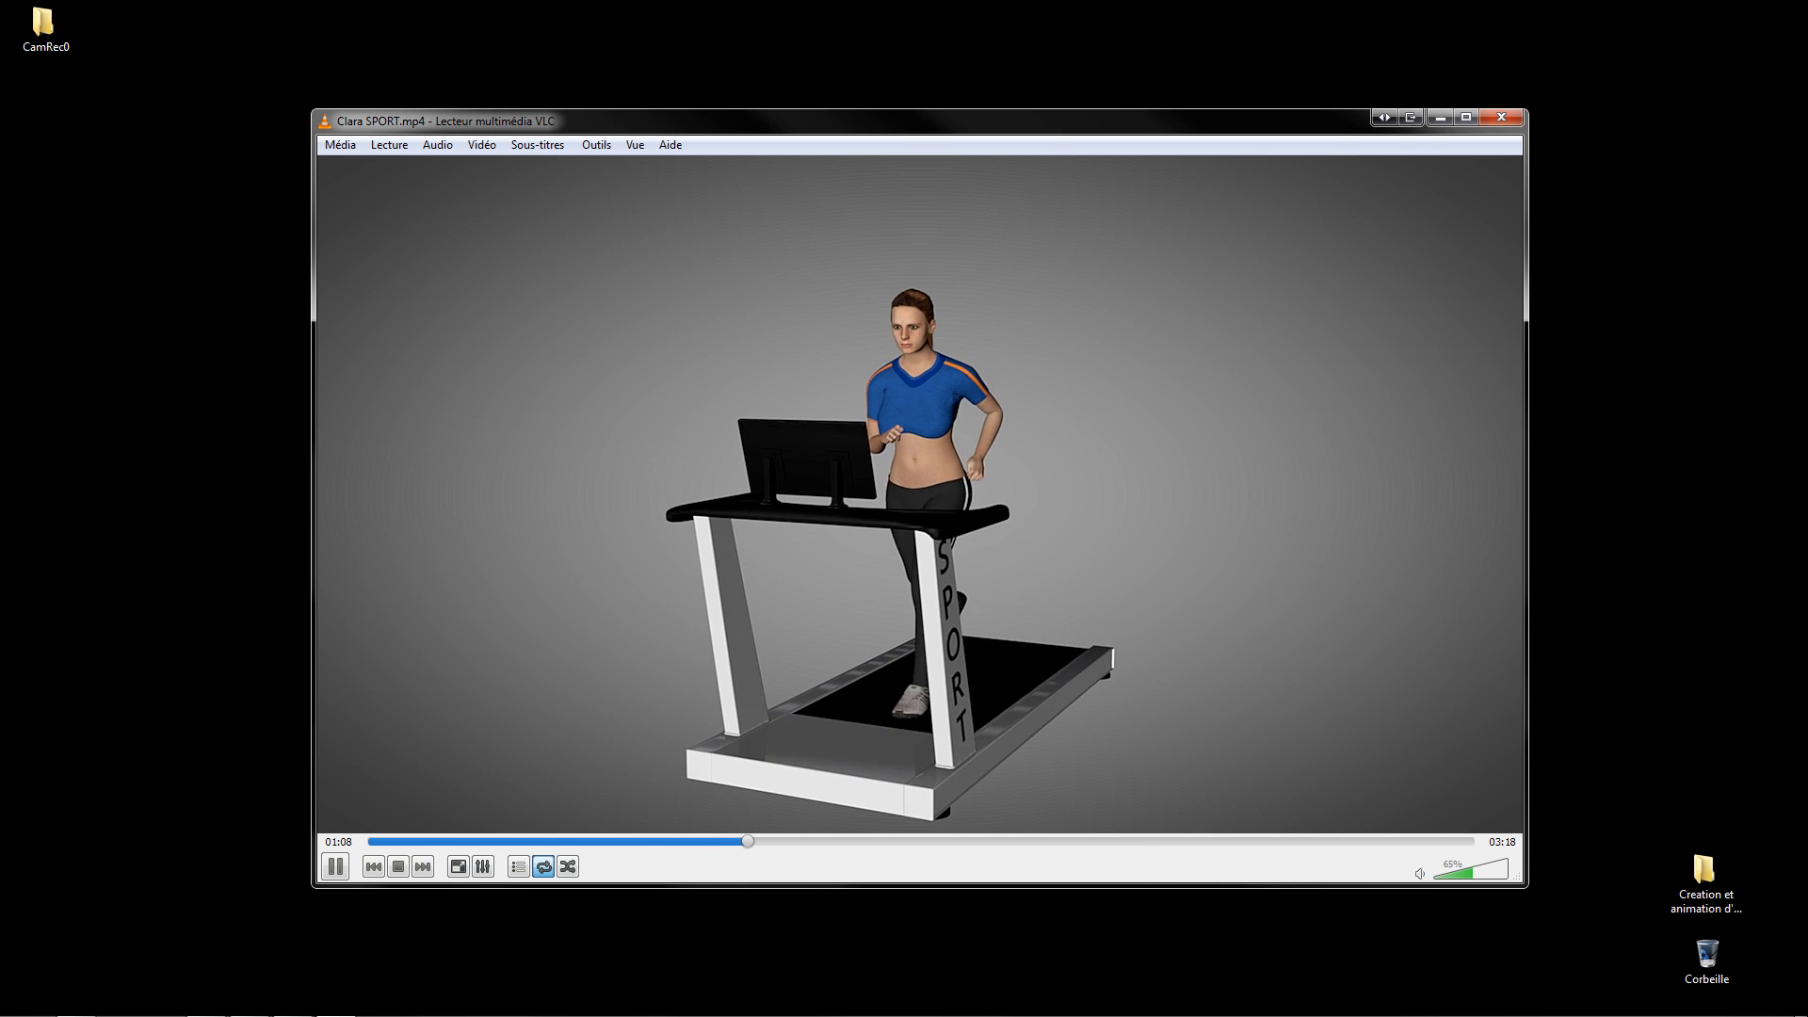
Step: Switch to Cinema 4D, delete the Mesh object and open running.fbx, accepting the FBX import settings
left_click(312, 1004)
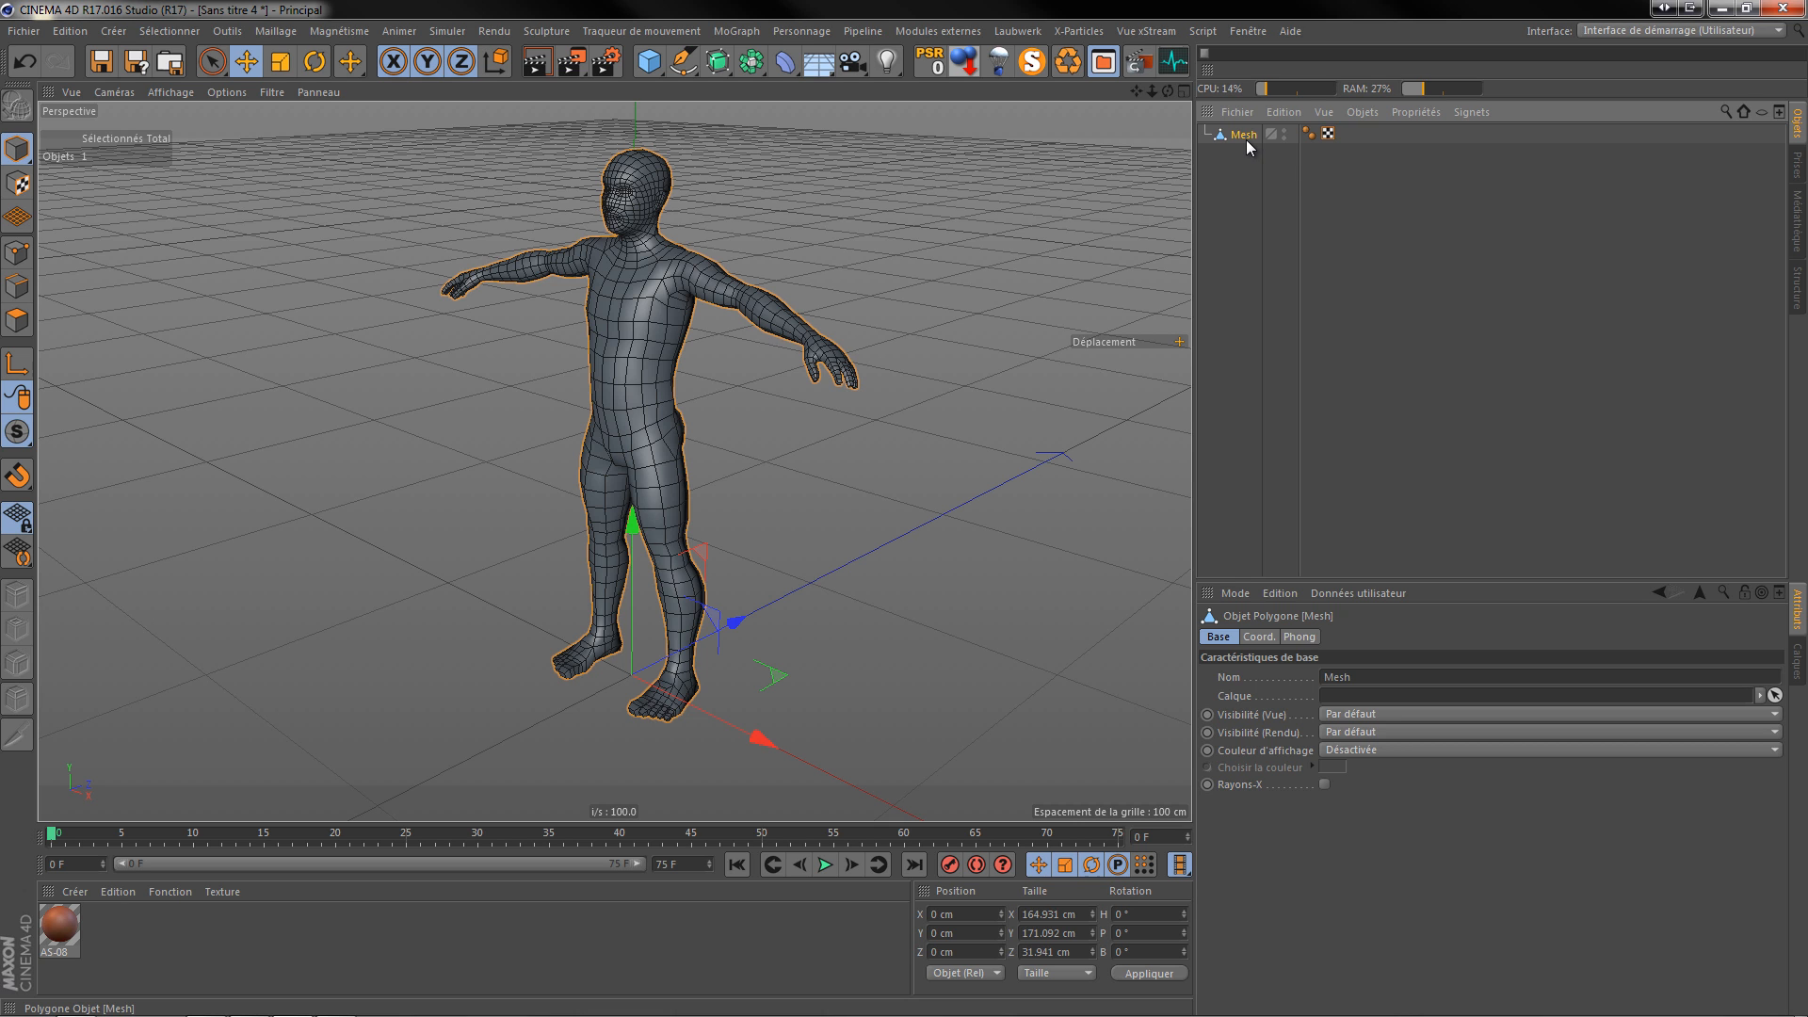
key("Delete")
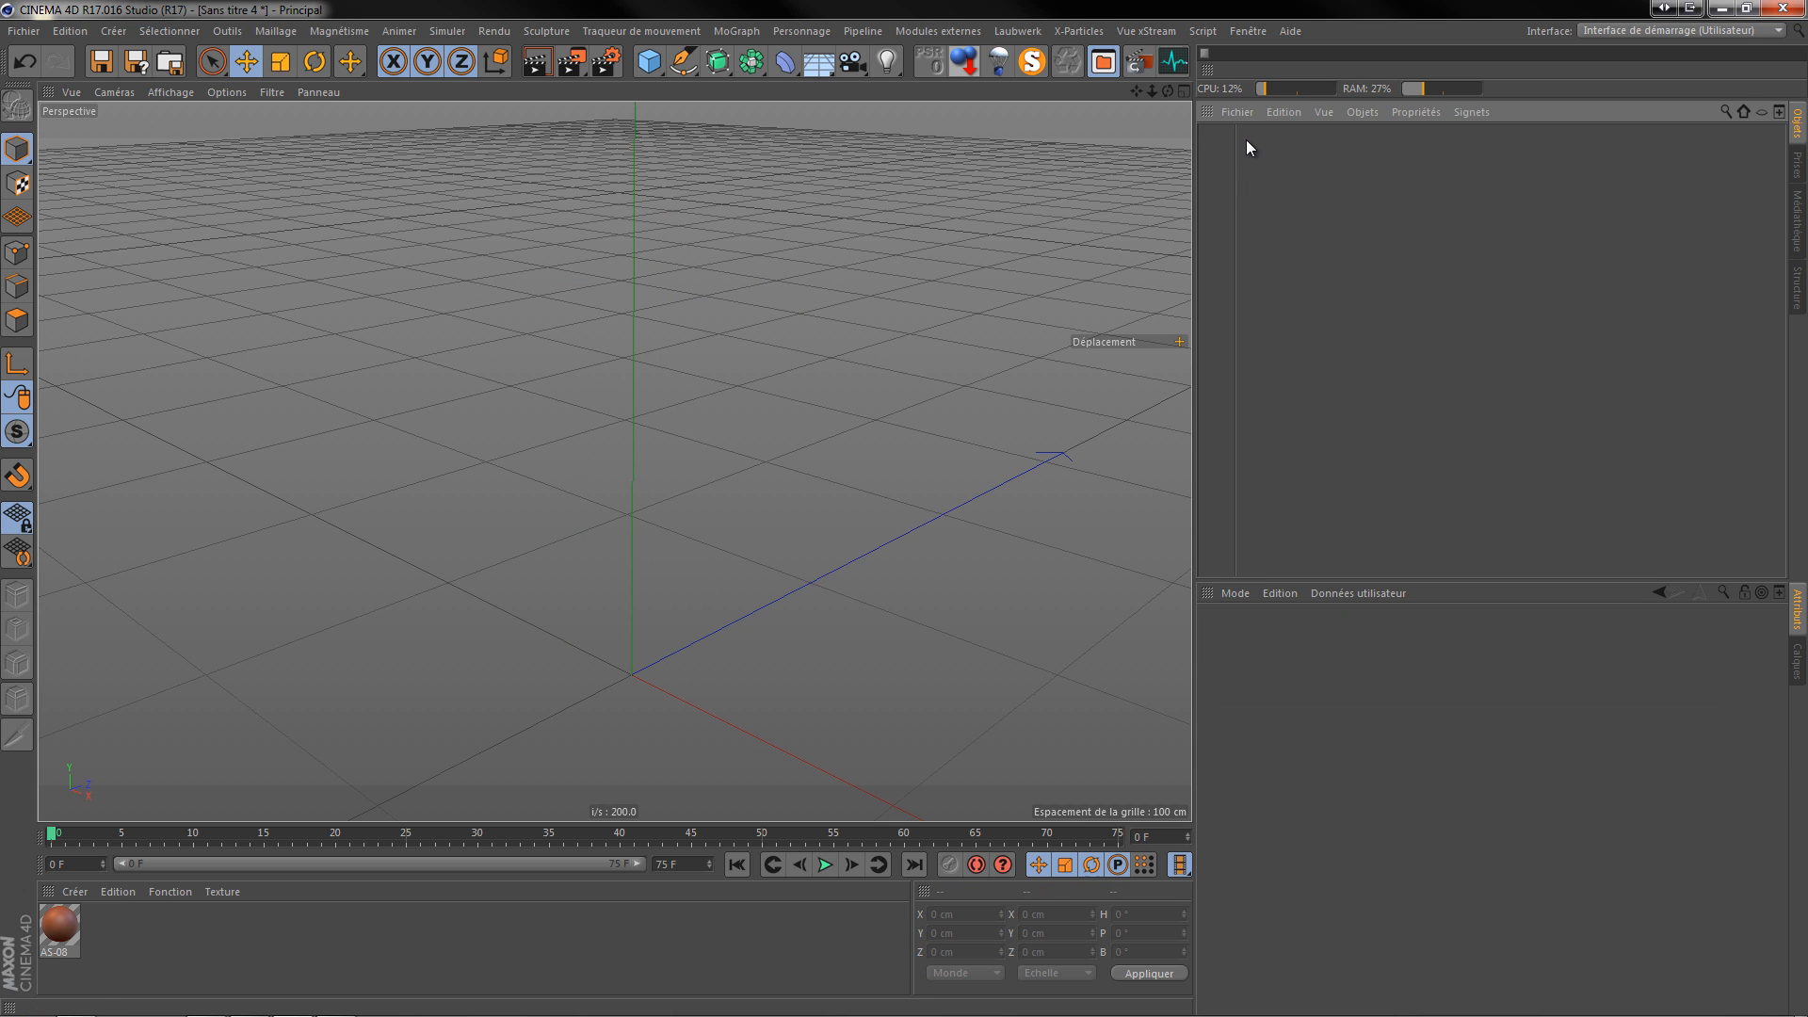
left_click(33, 32)
left_click(56, 79)
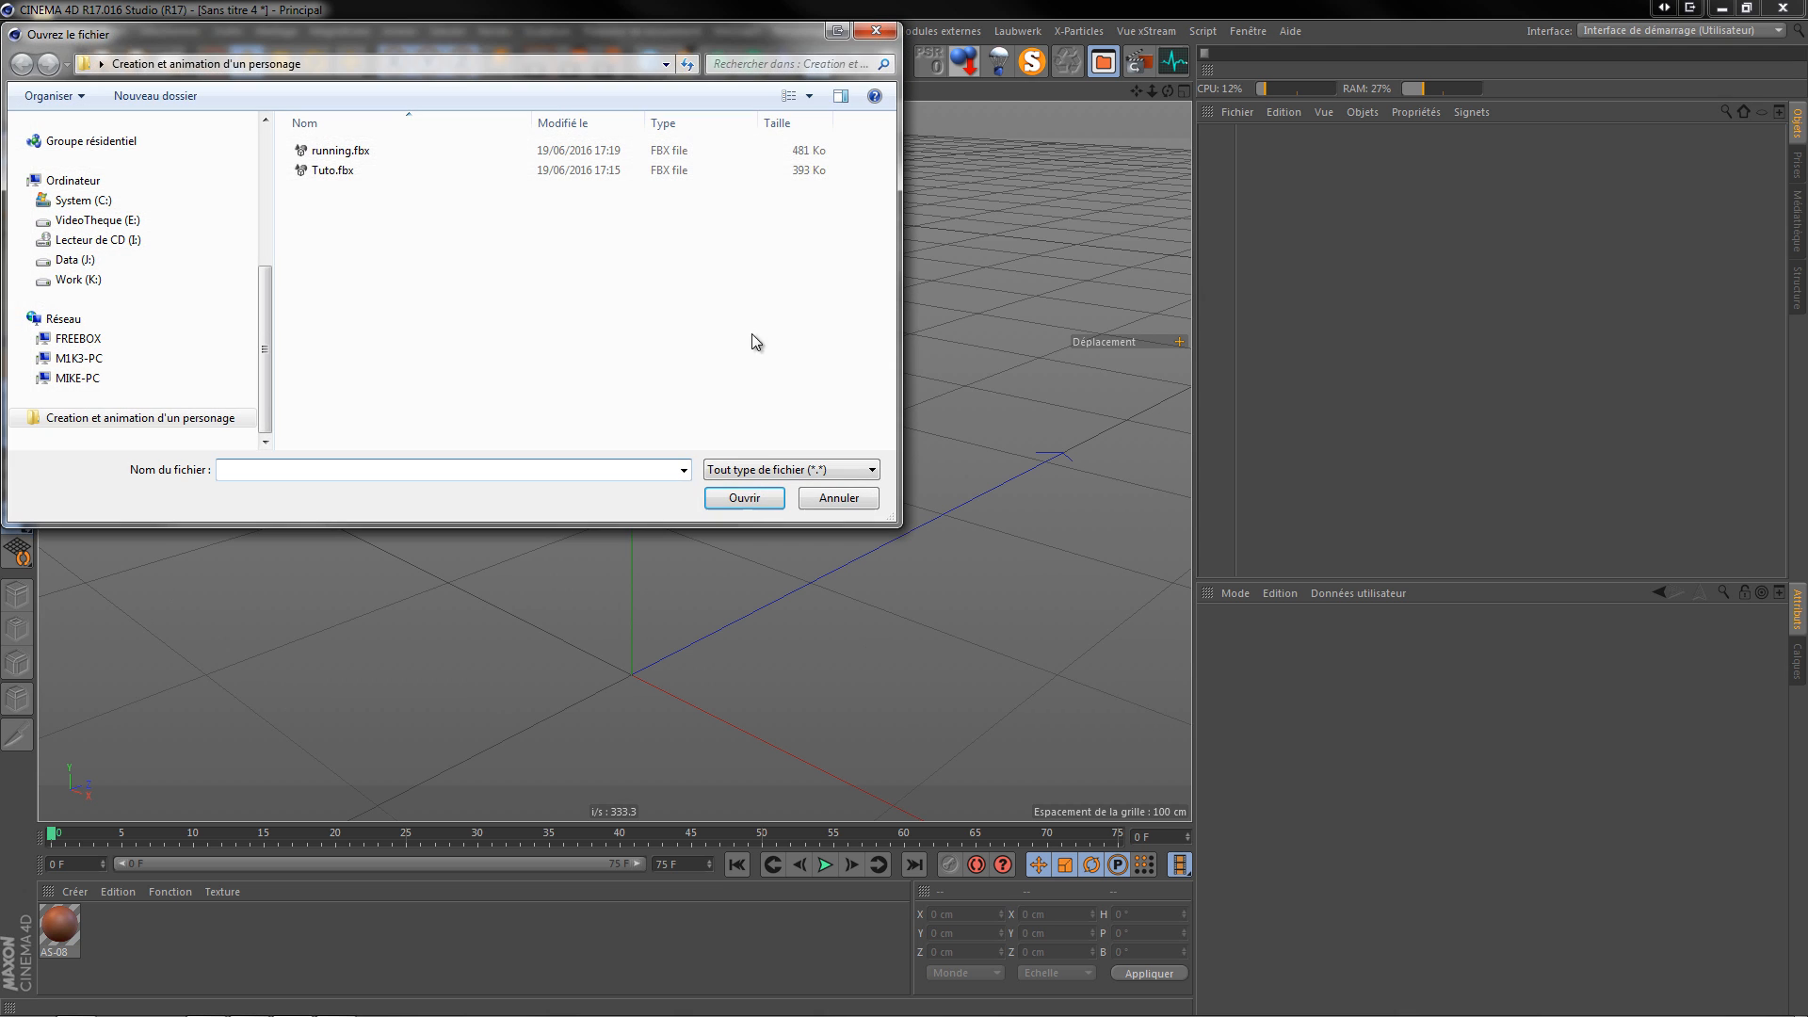
left_click(341, 153)
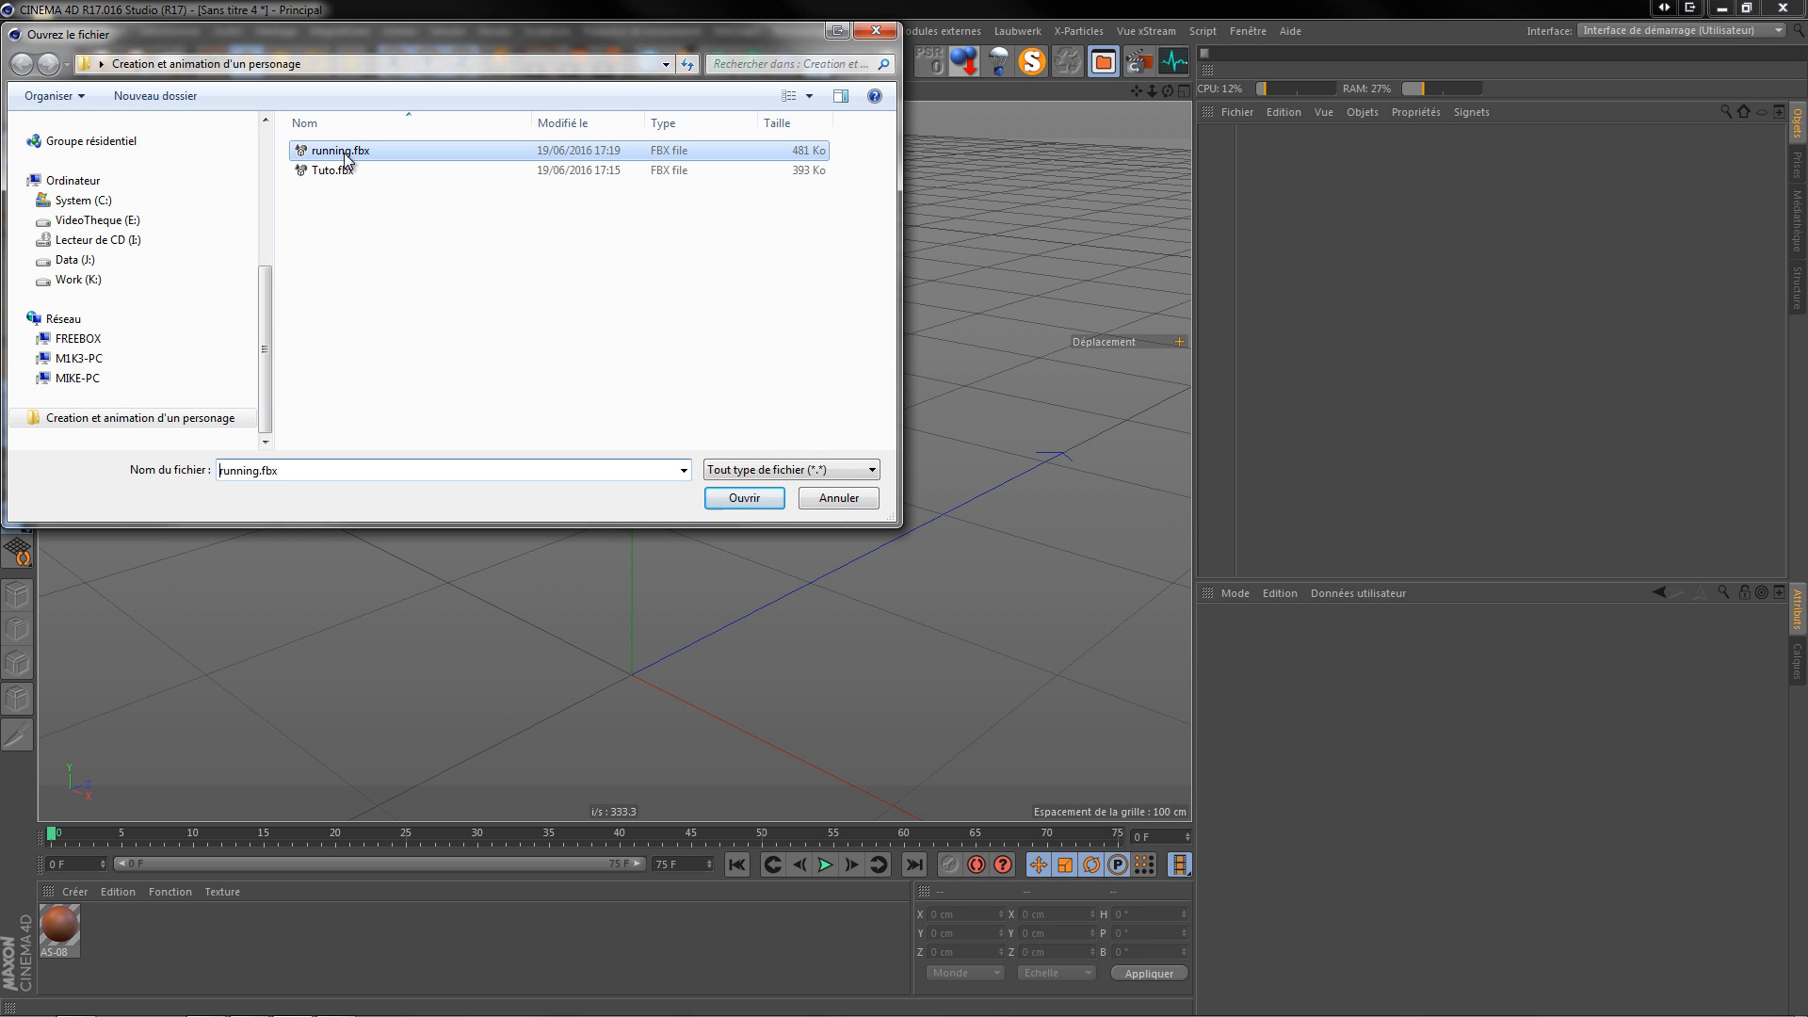
left_click(745, 497)
left_click(711, 680)
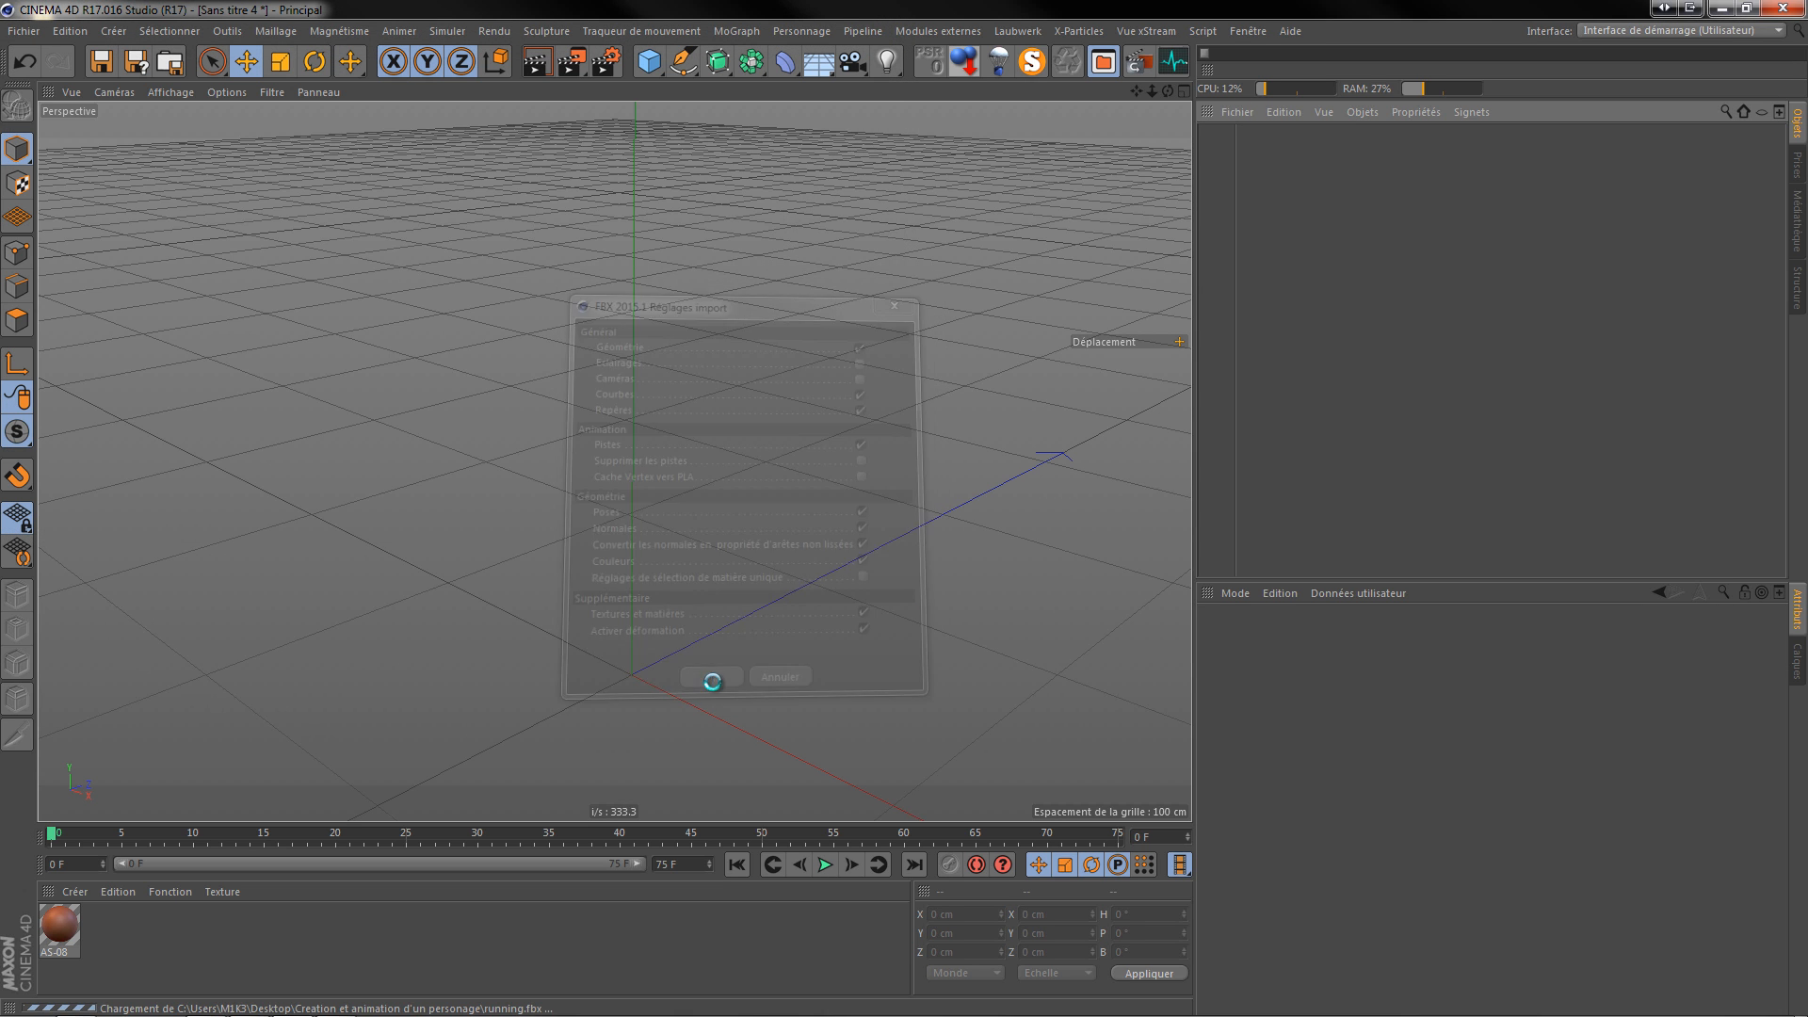
Step: Play the imported running animation in the perspective view to check the character's motion
scroll(510, 376, "up", 4)
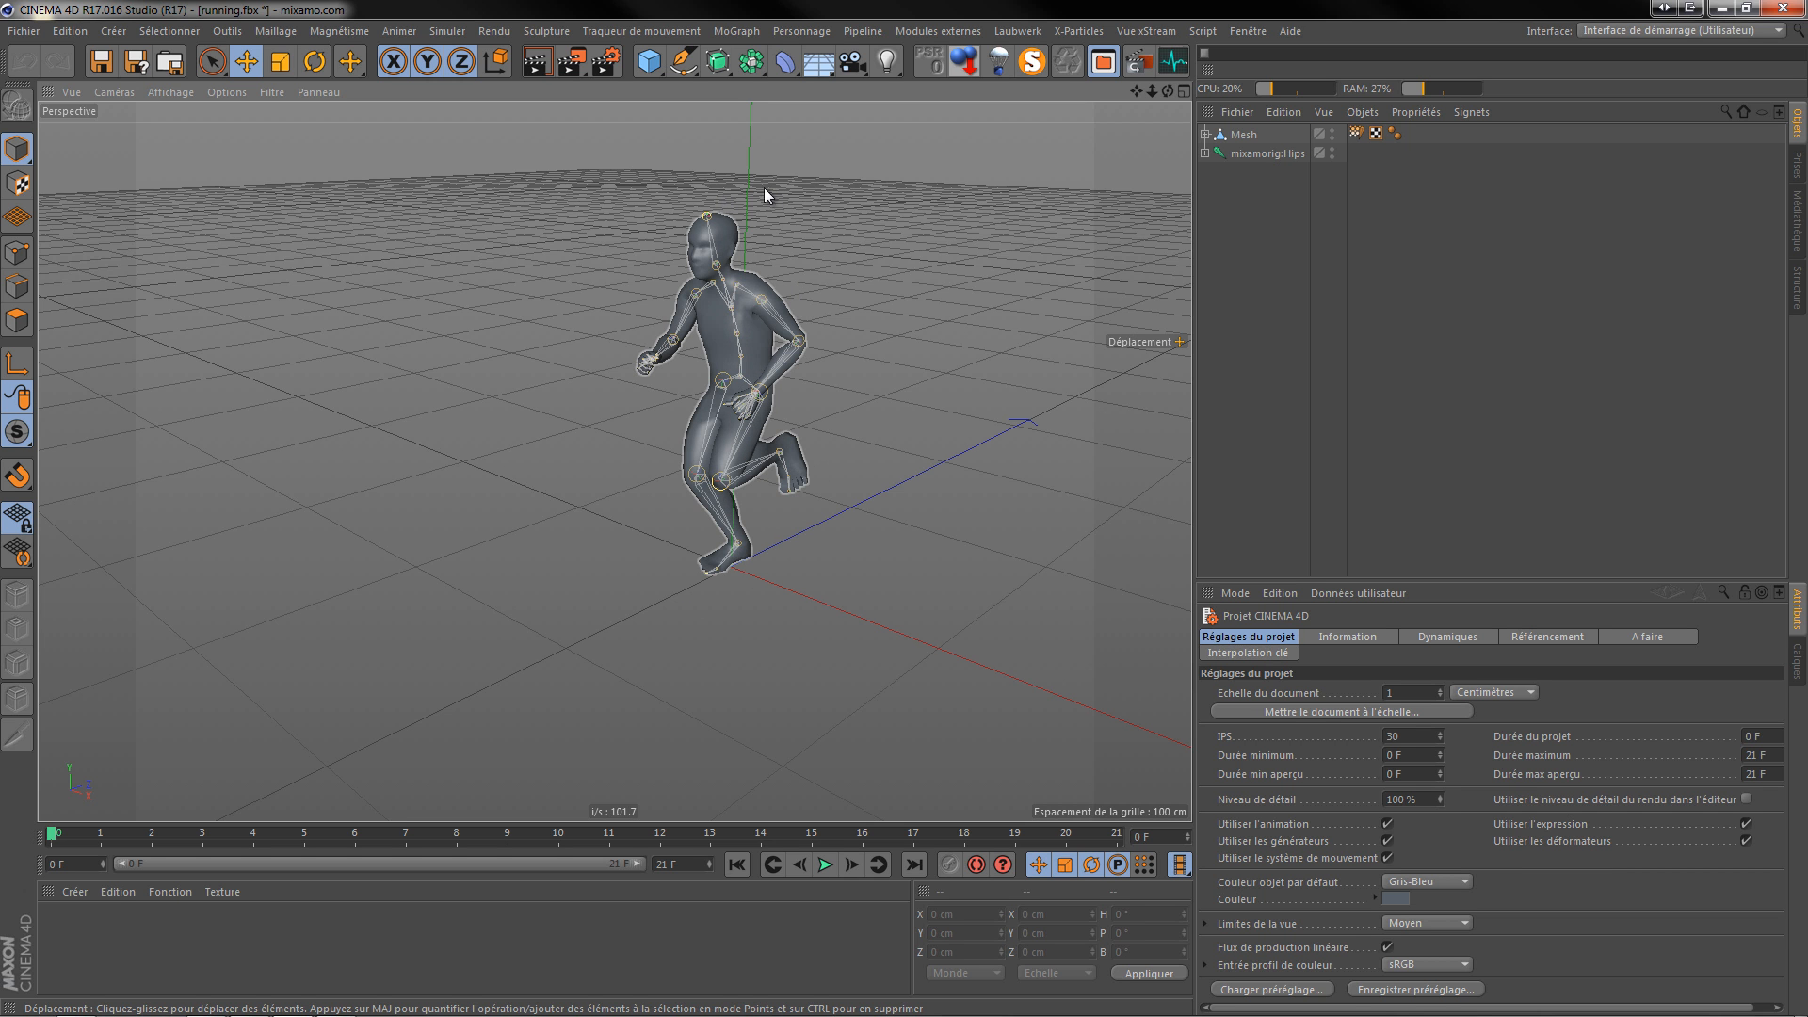
left_click(824, 864)
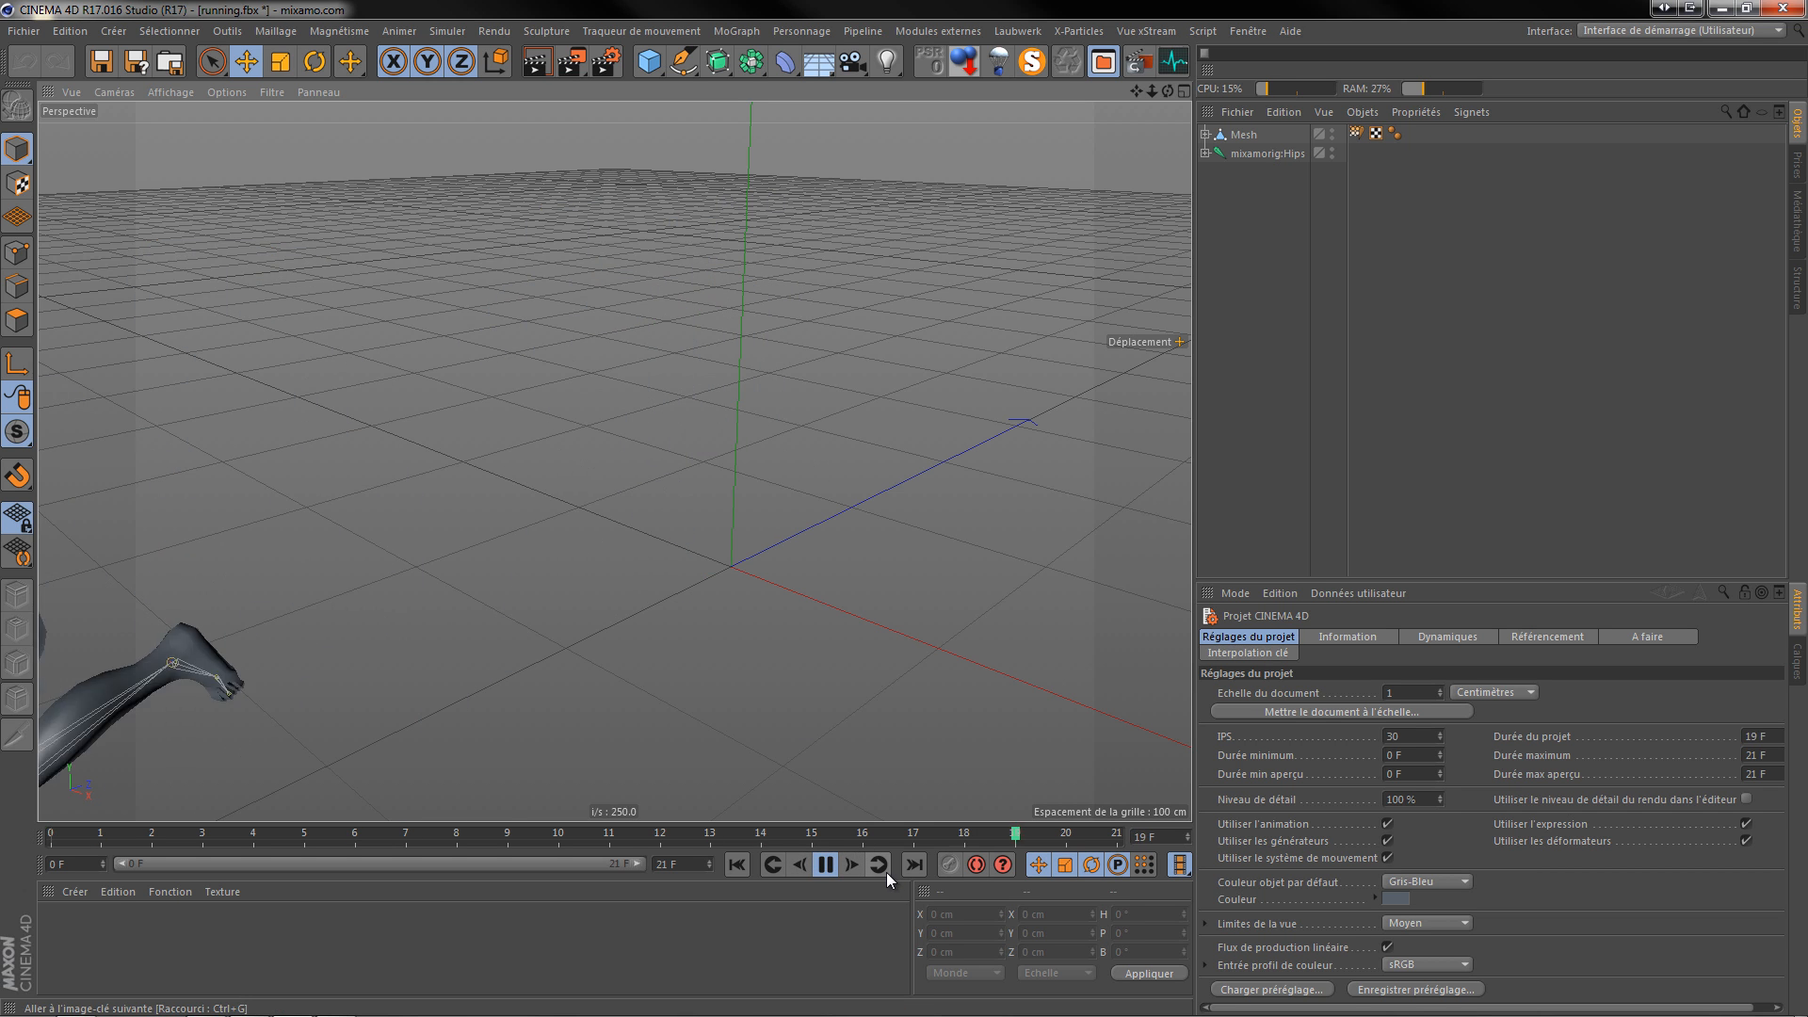
scroll(849, 573, "down", 3)
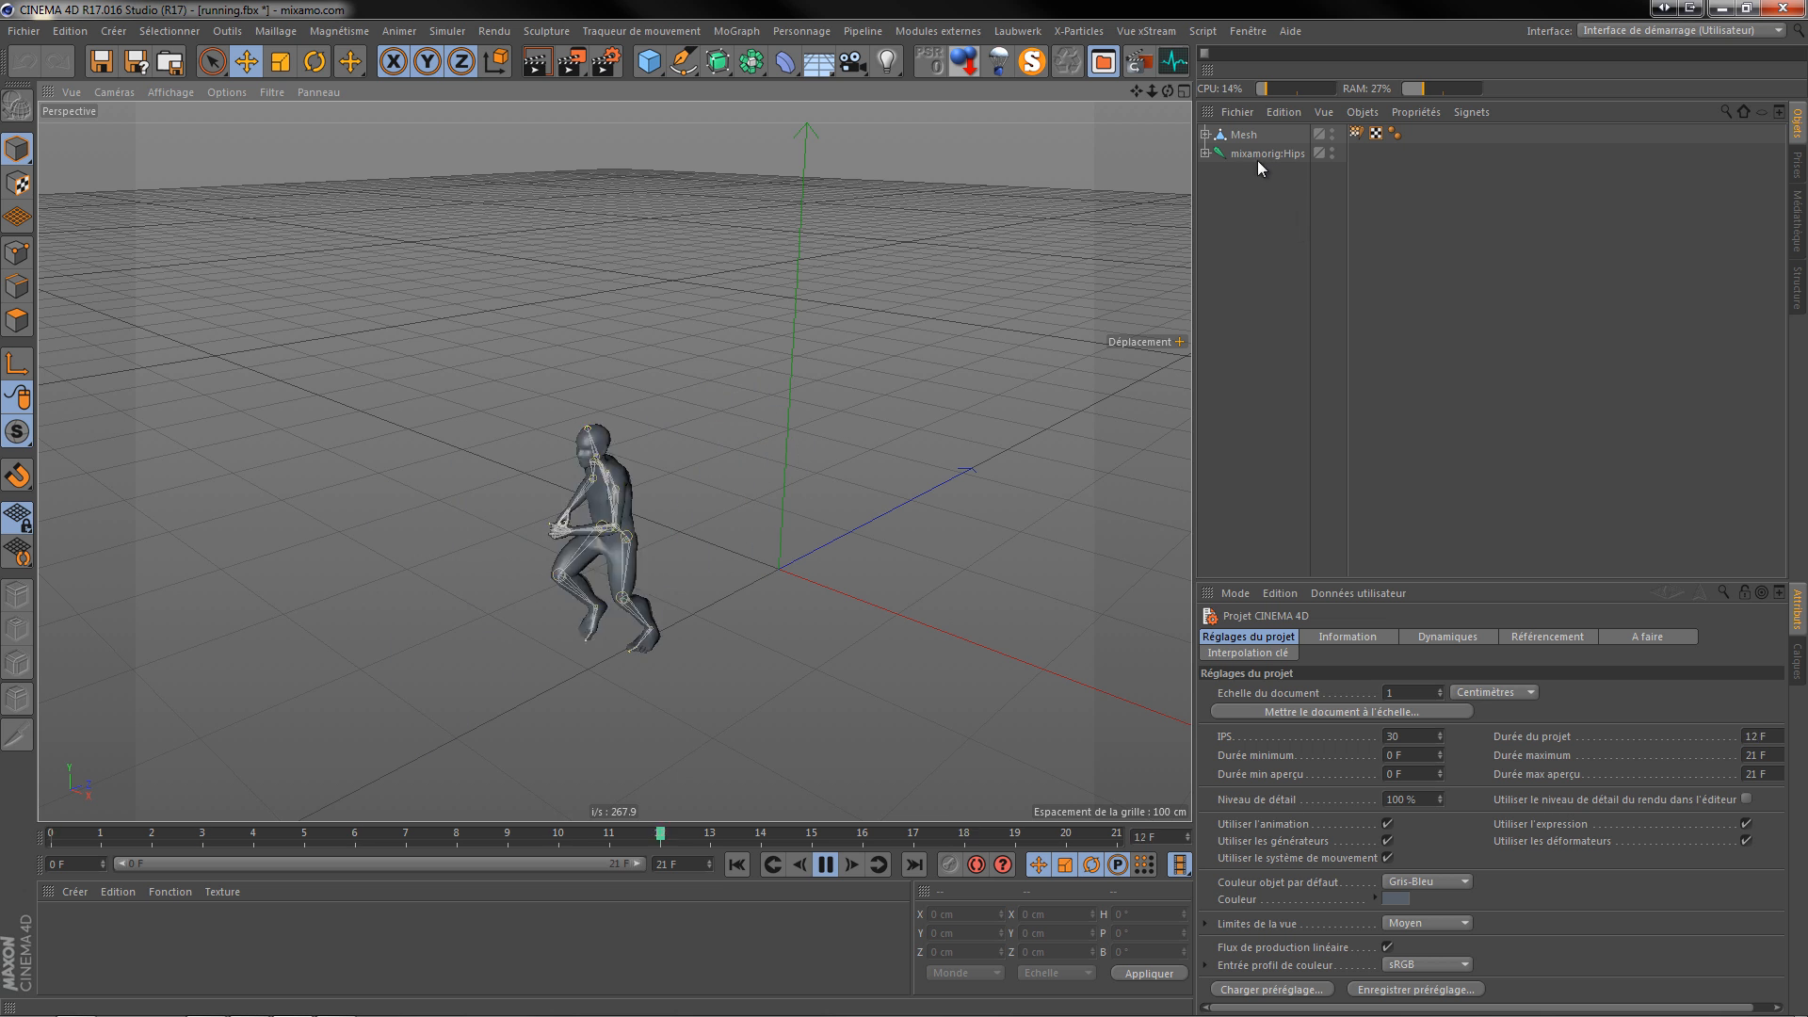
Step: Expand the whole mixamorig:Hips joint hierarchy, examine it down to the leg joints, and stop the playback
left_click(1204, 152)
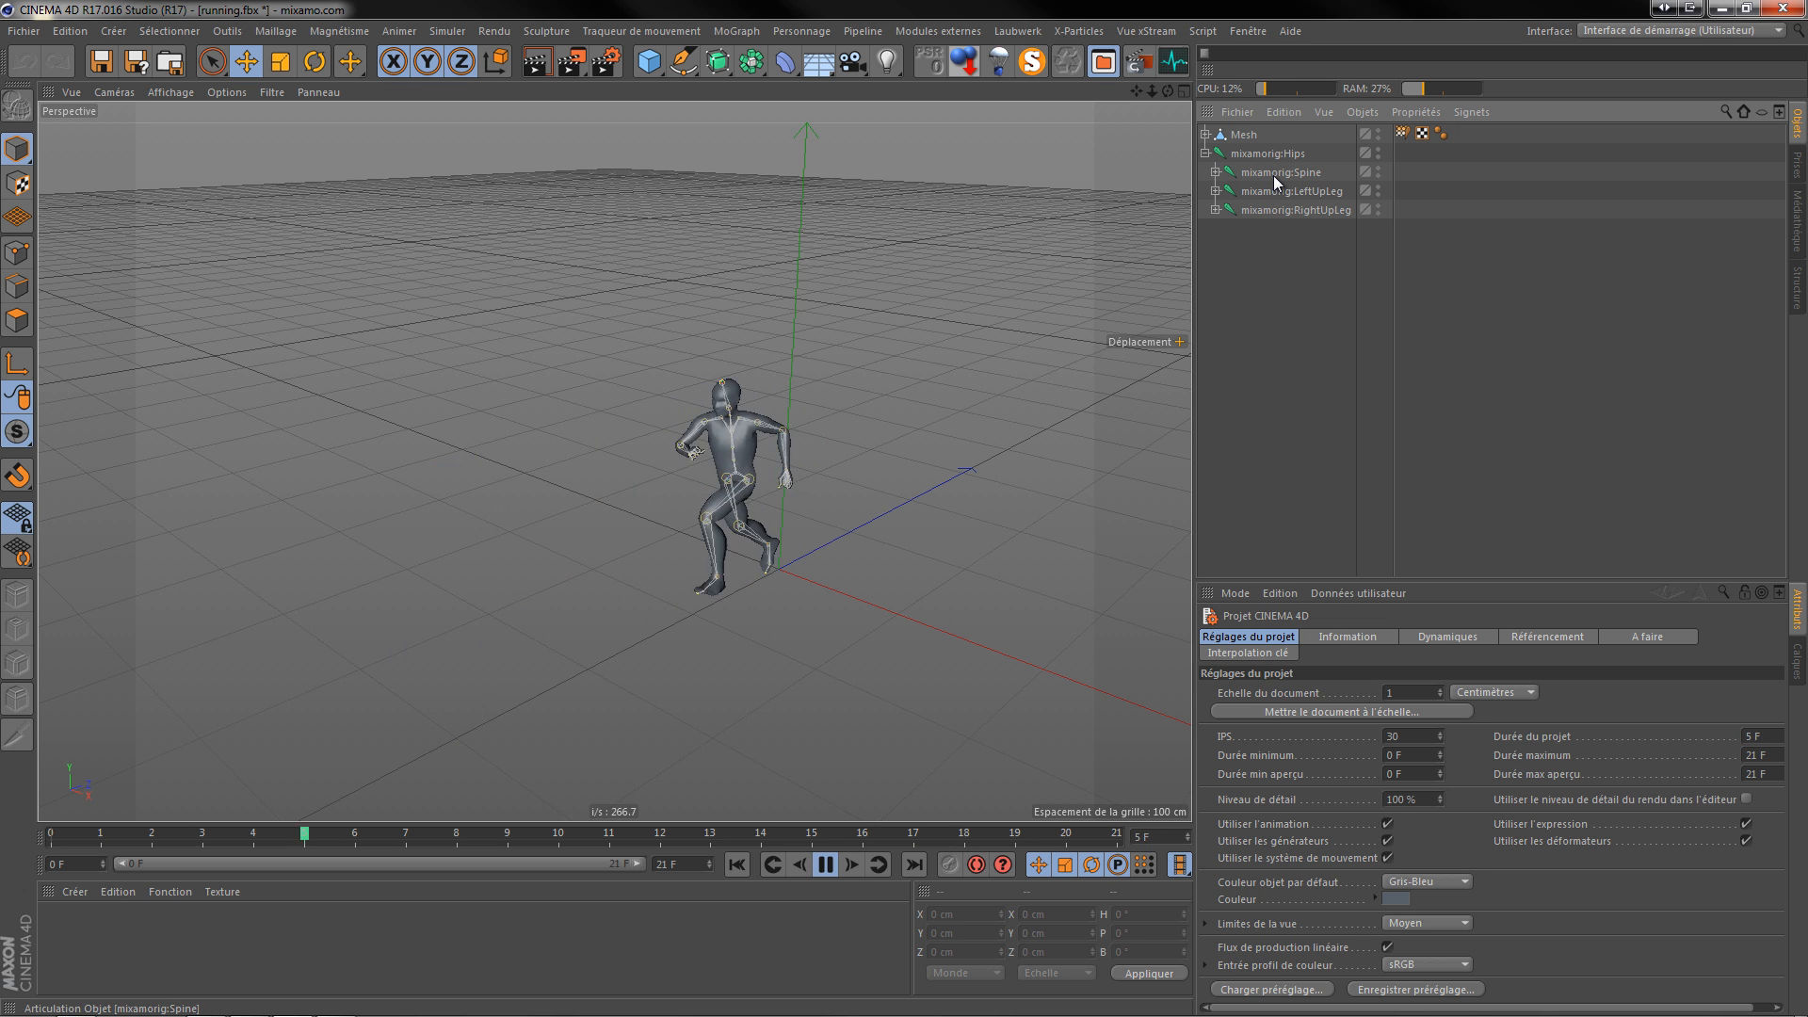
left_click(1273, 173)
left_click(1215, 171)
left_click(1226, 191)
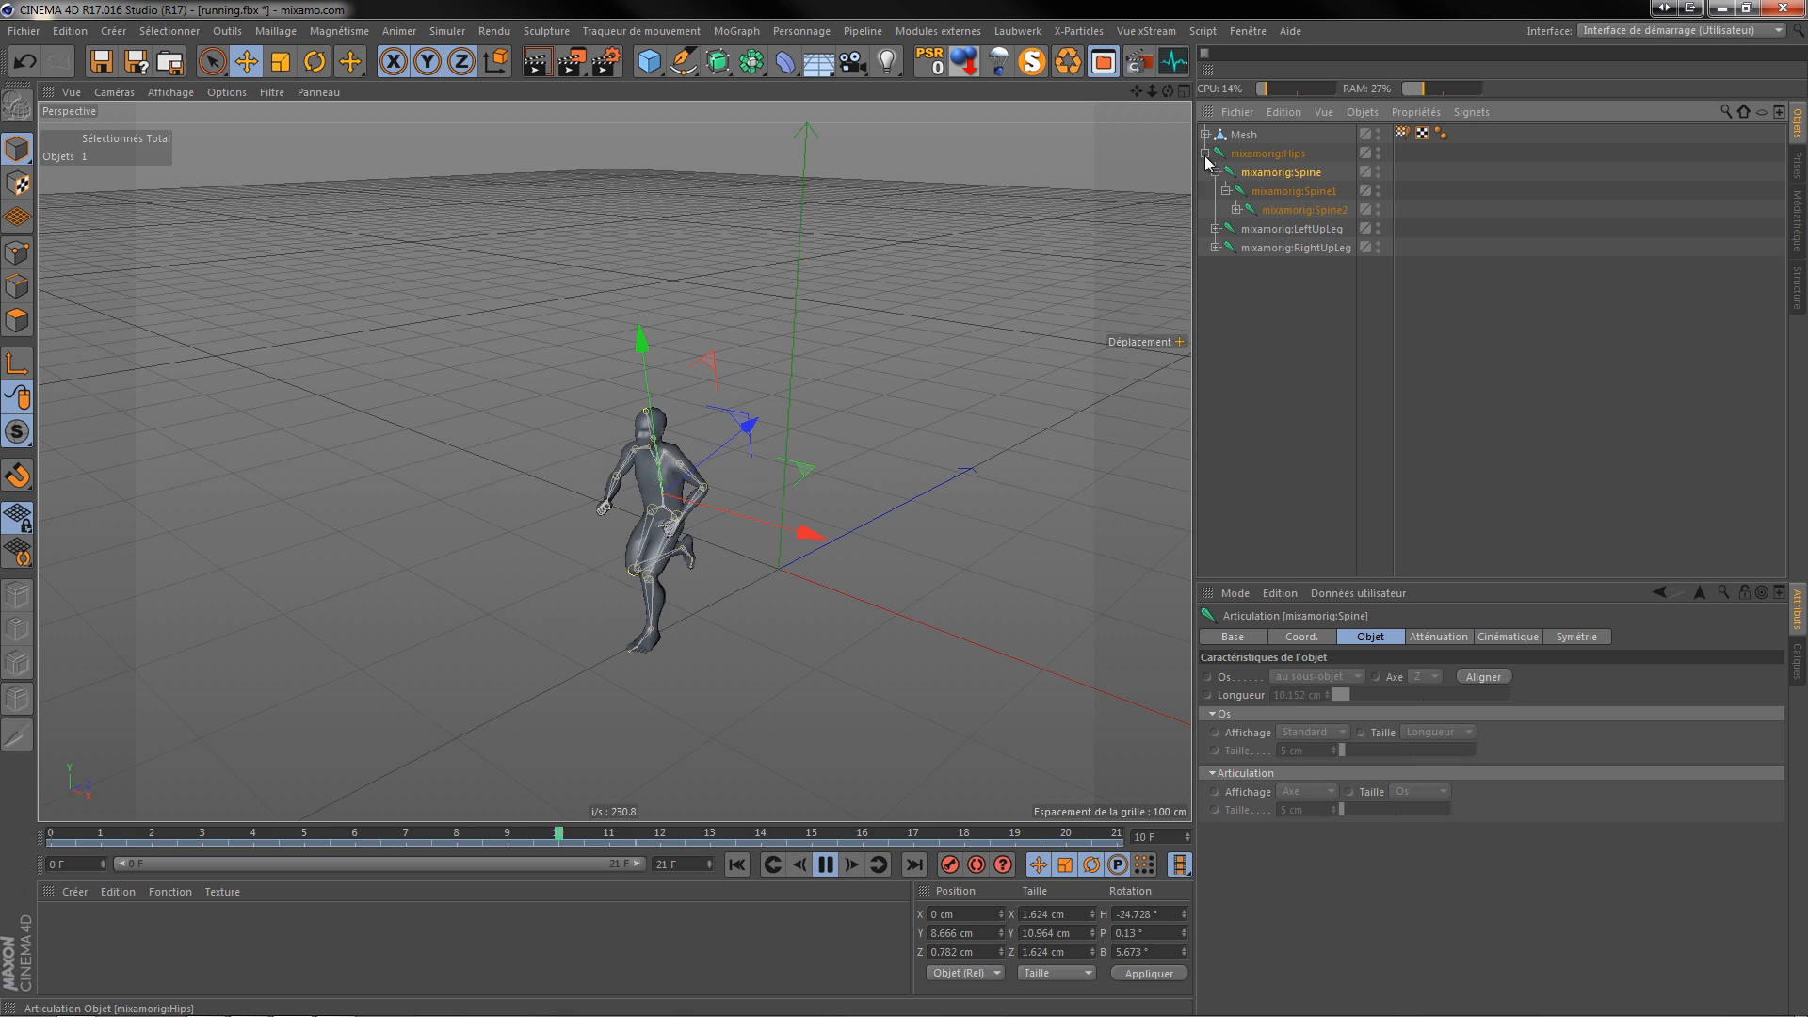
left_click(1204, 153)
left_click(1204, 153, "ctrl")
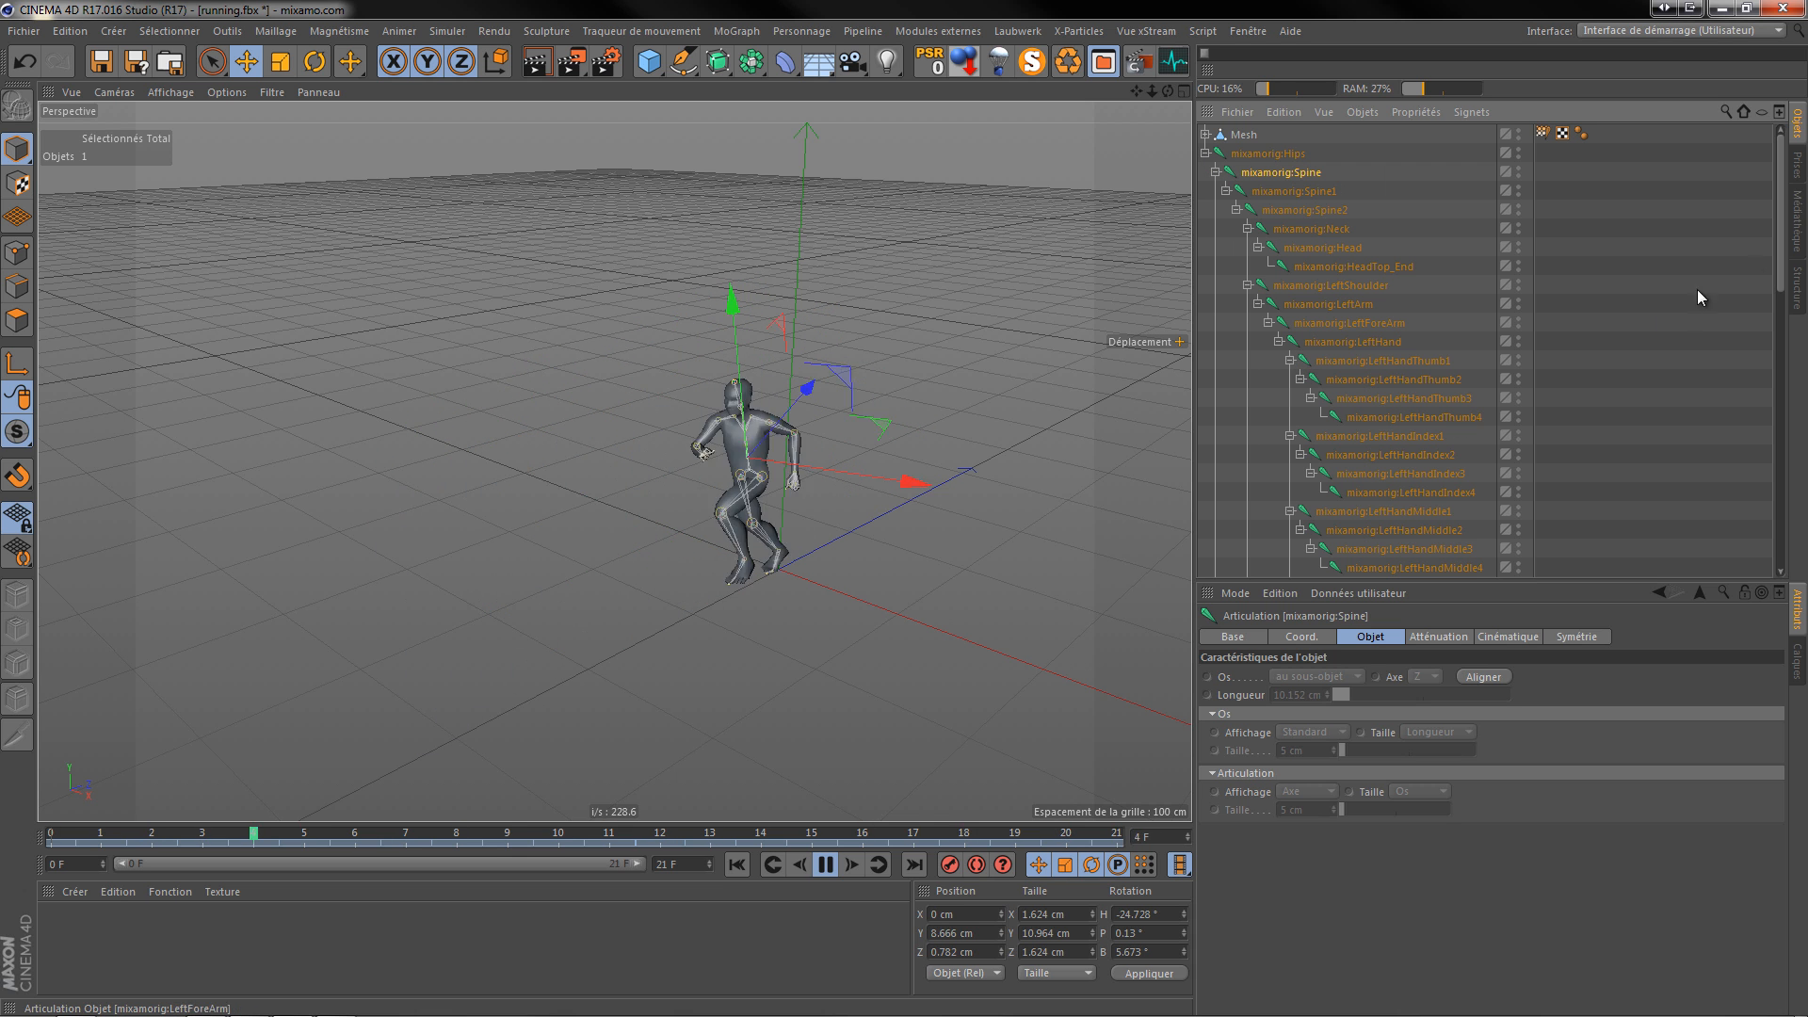
left_click_drag(1777, 194, 1800, 509)
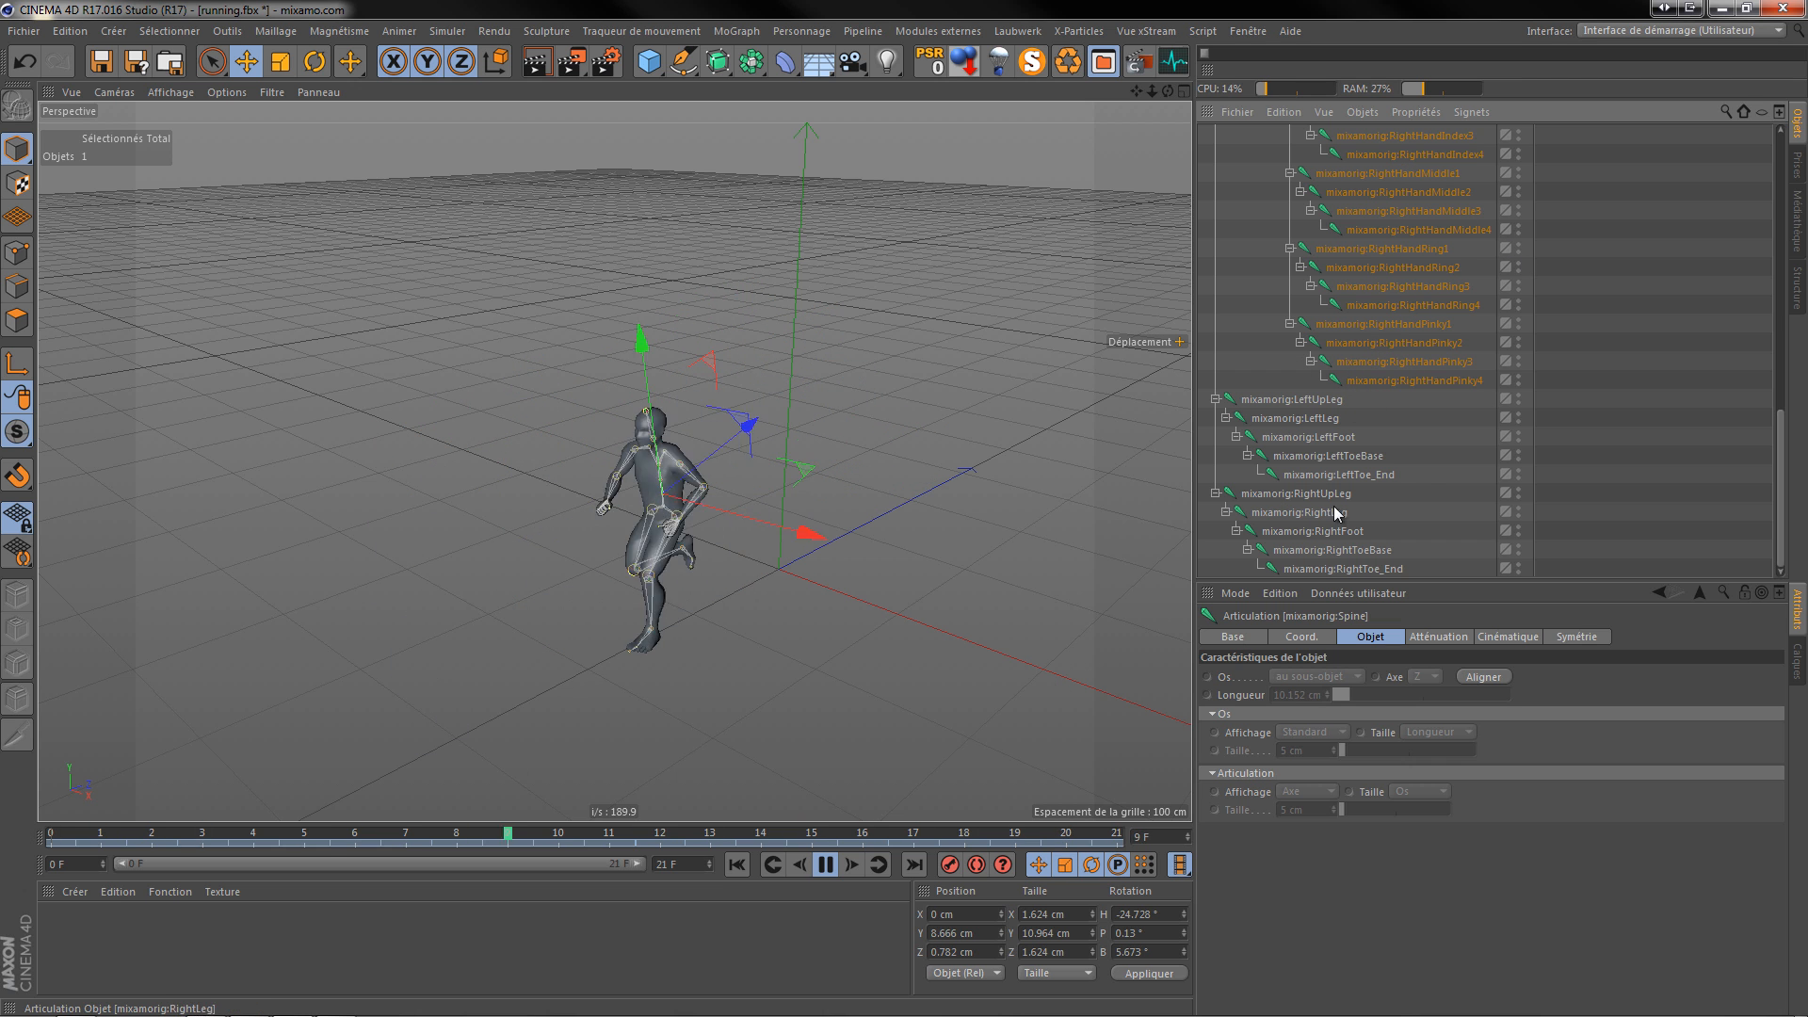
left_click(825, 864)
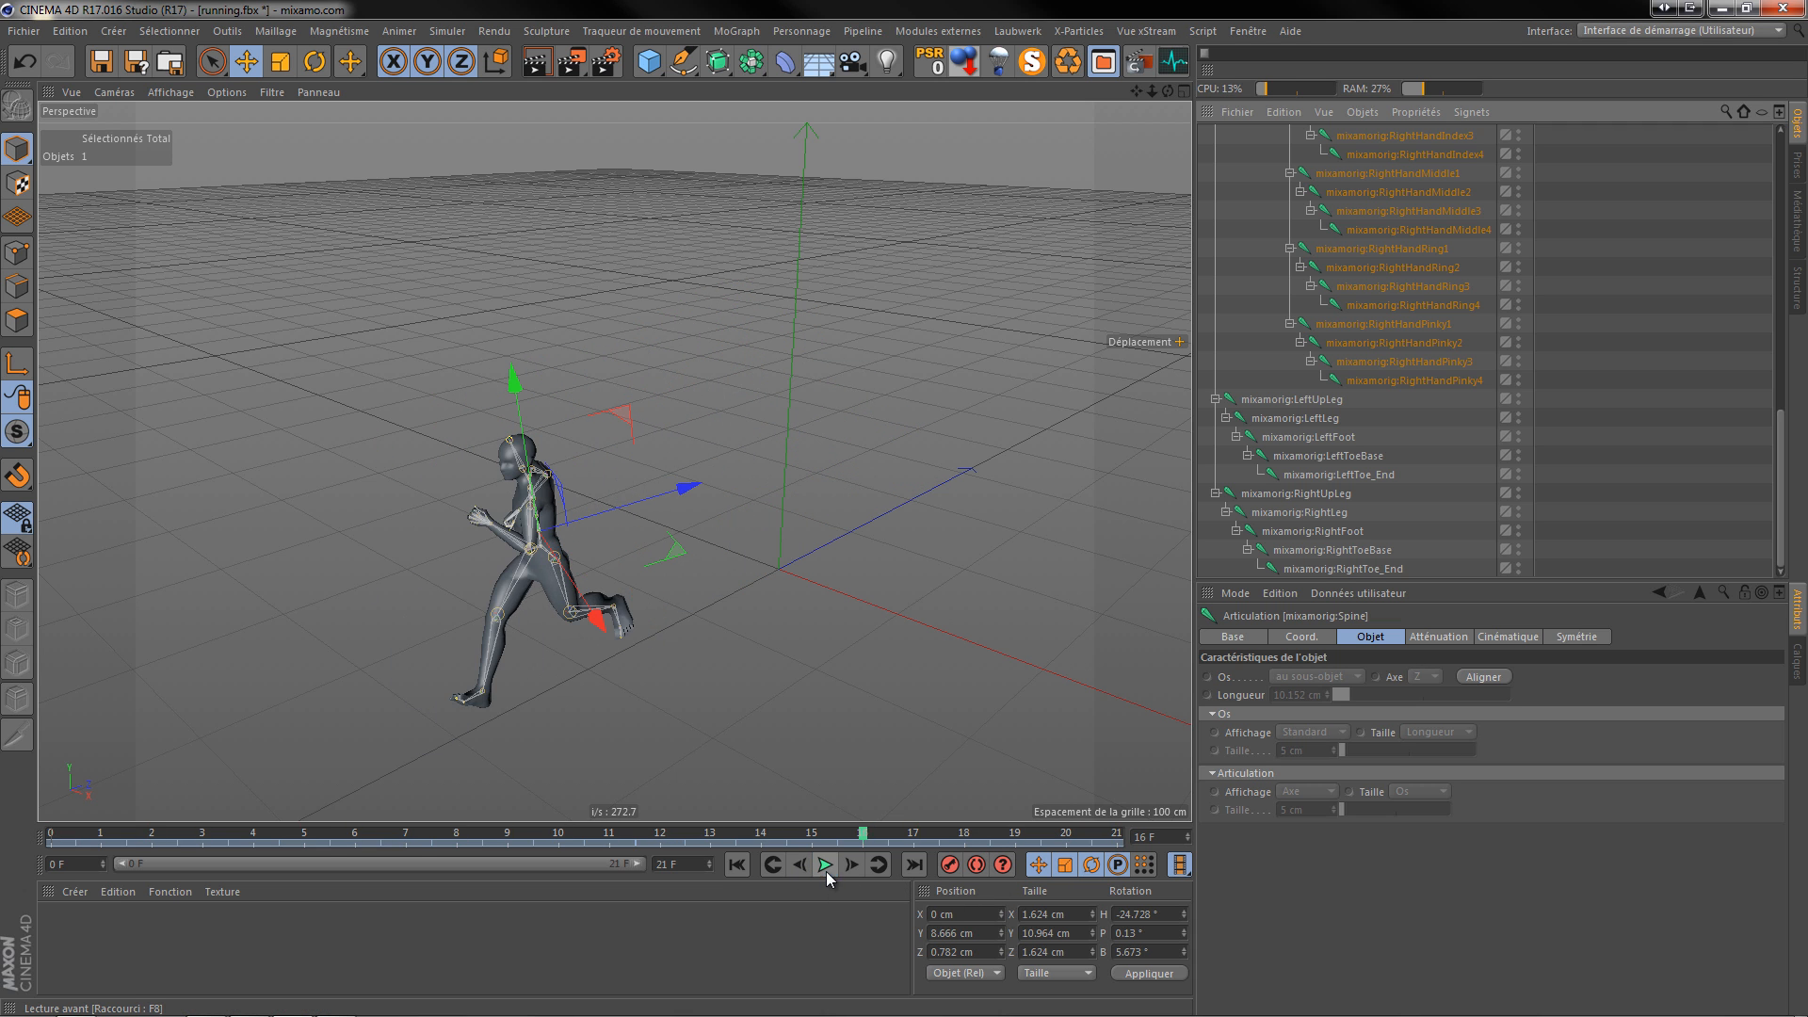
Step: Close the running.fbx project without saving it
left_click(24, 31)
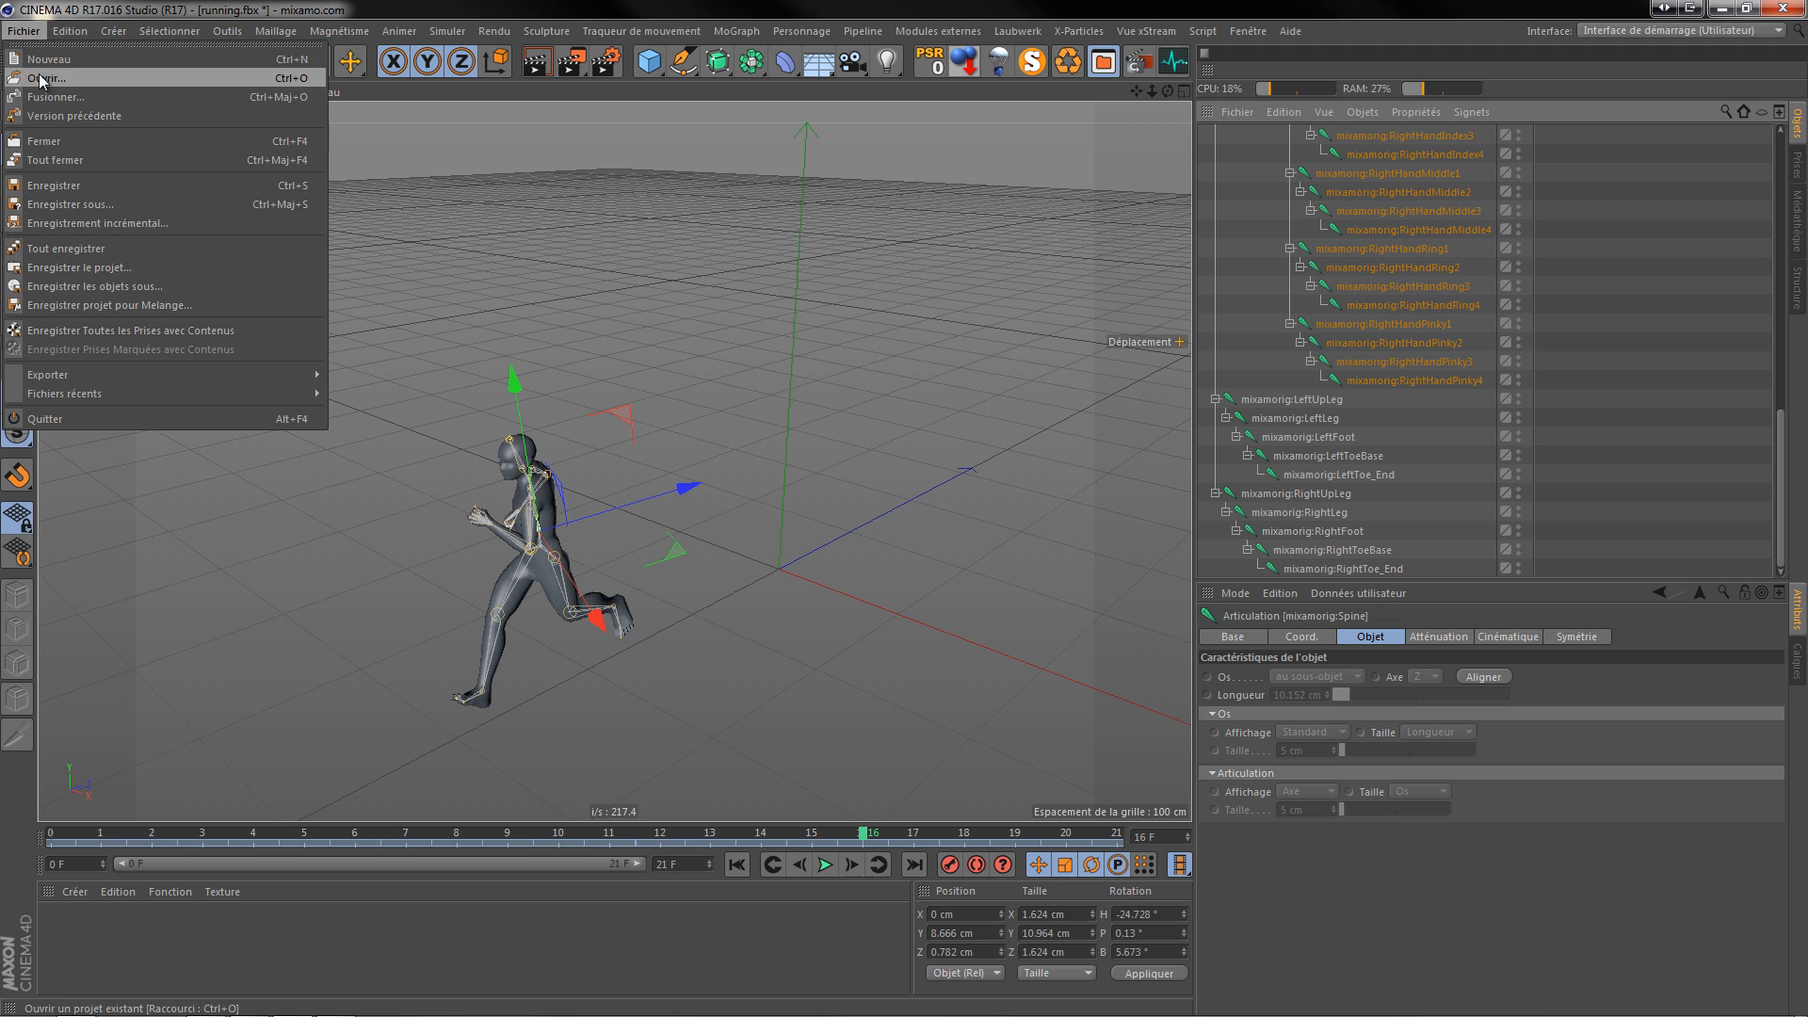
left_click(58, 142)
left_click(969, 586)
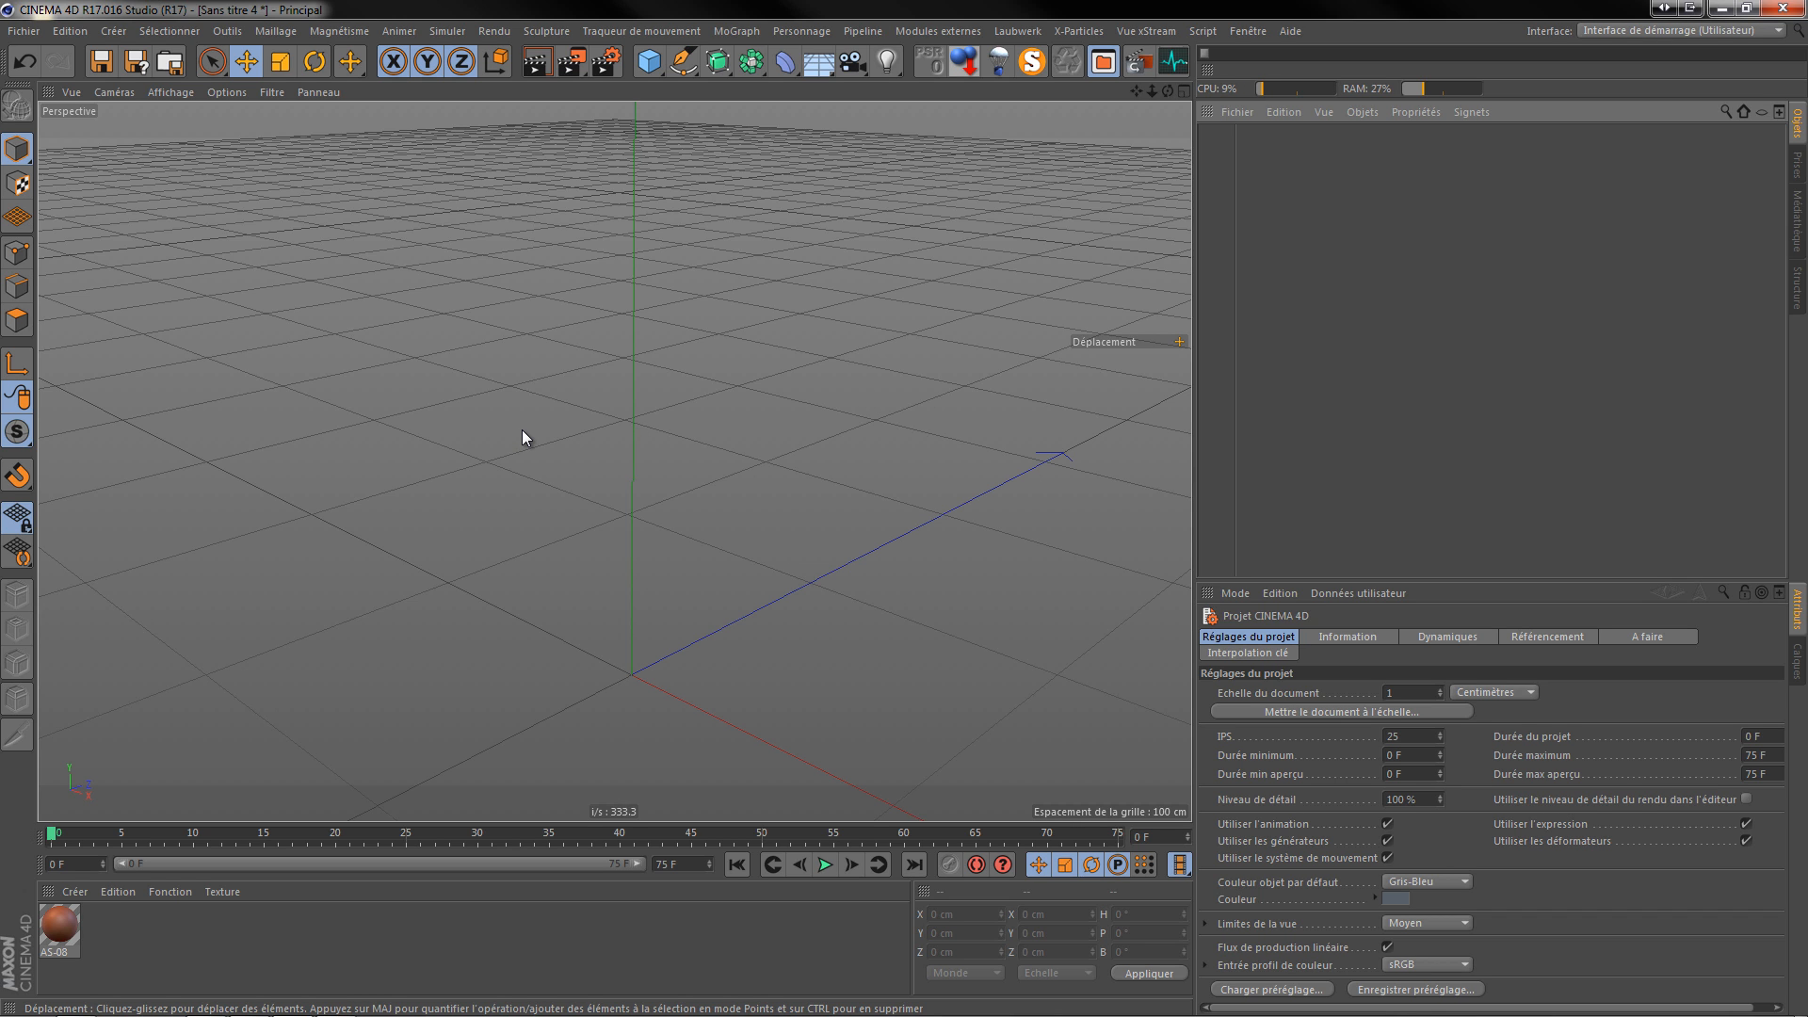
Step: Switch to the "Creation et animation d'un personage" folder window and move running.fbx and Tuto.fbx to the recycle bin
left_click(1722, 10)
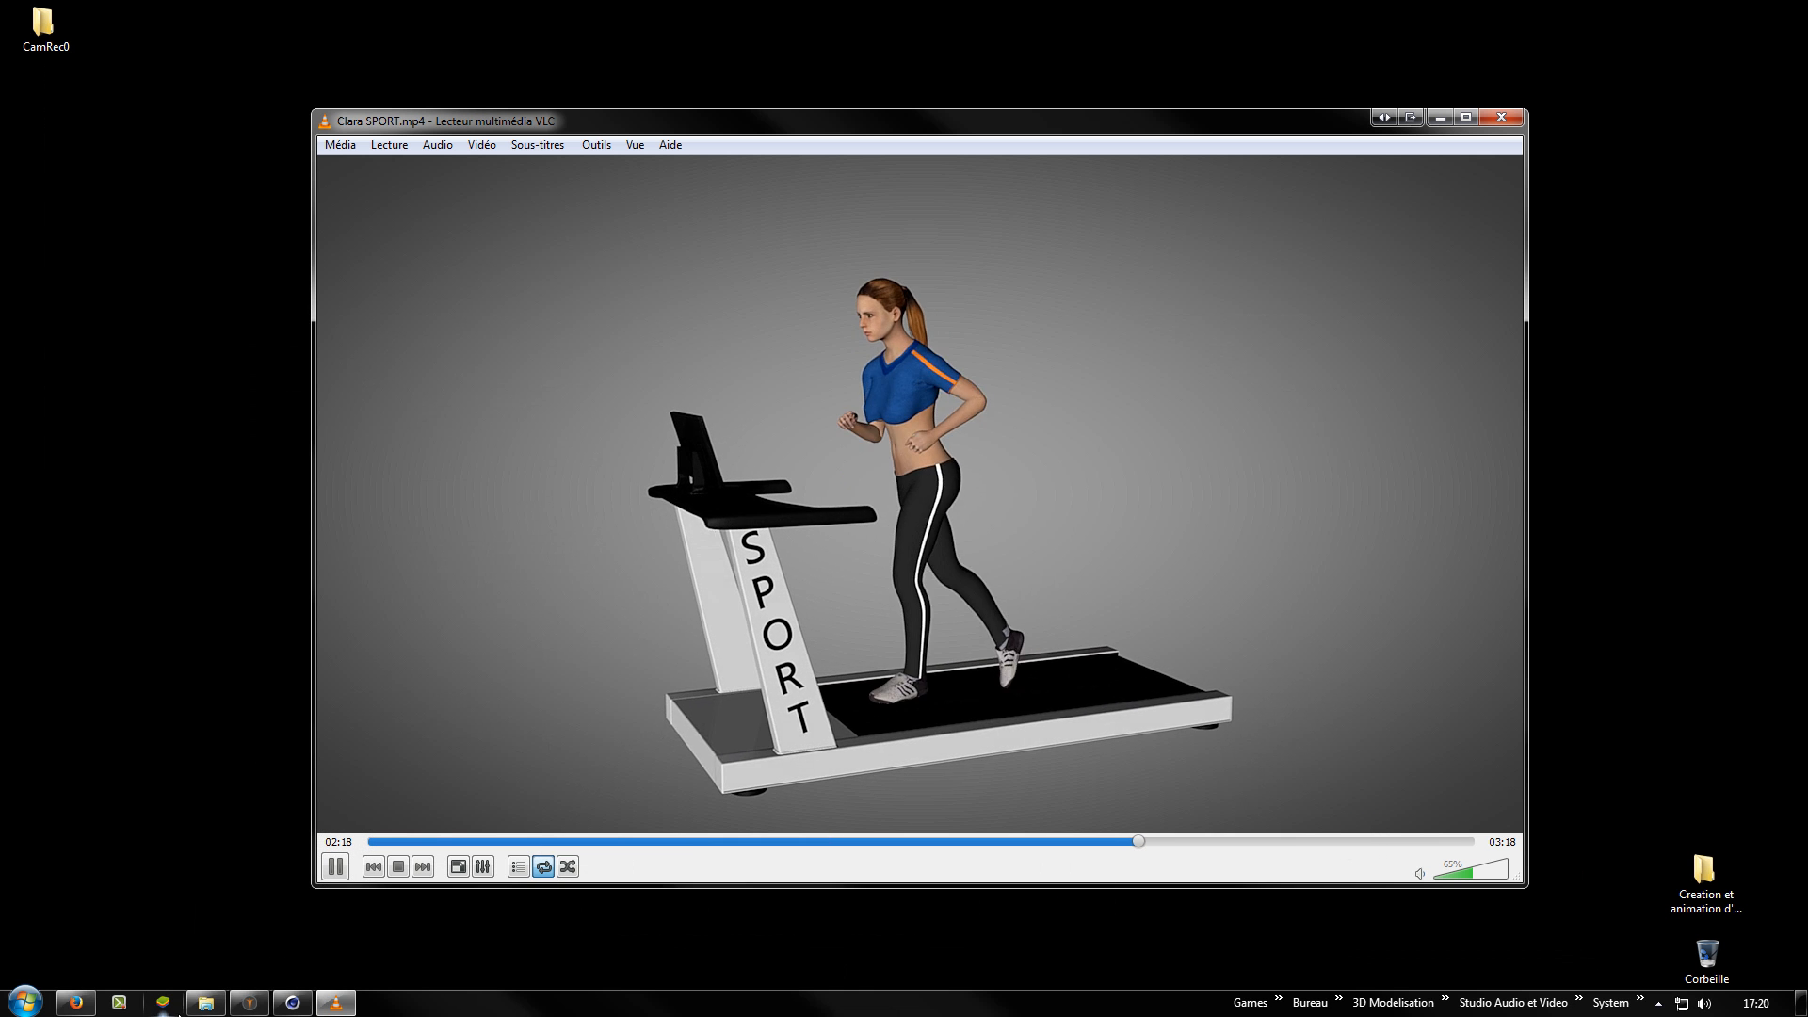
left_click(205, 1002)
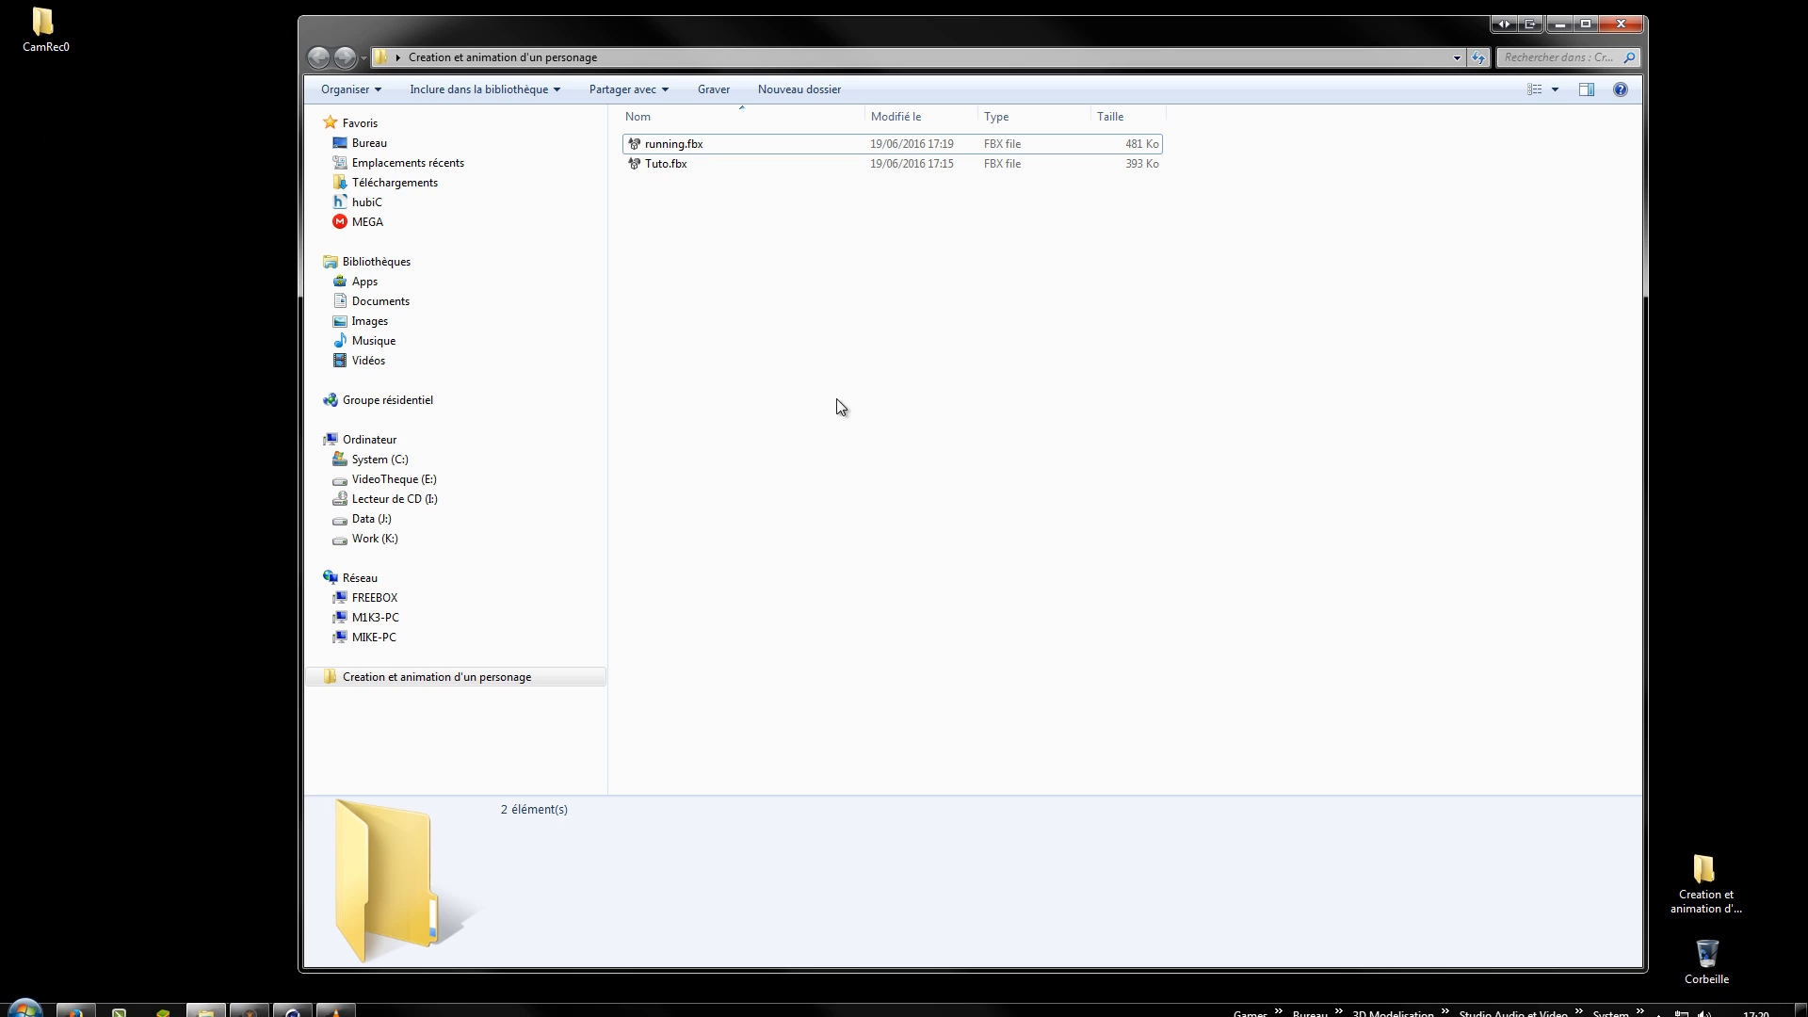
left_click_drag(679, 235, 741, 137)
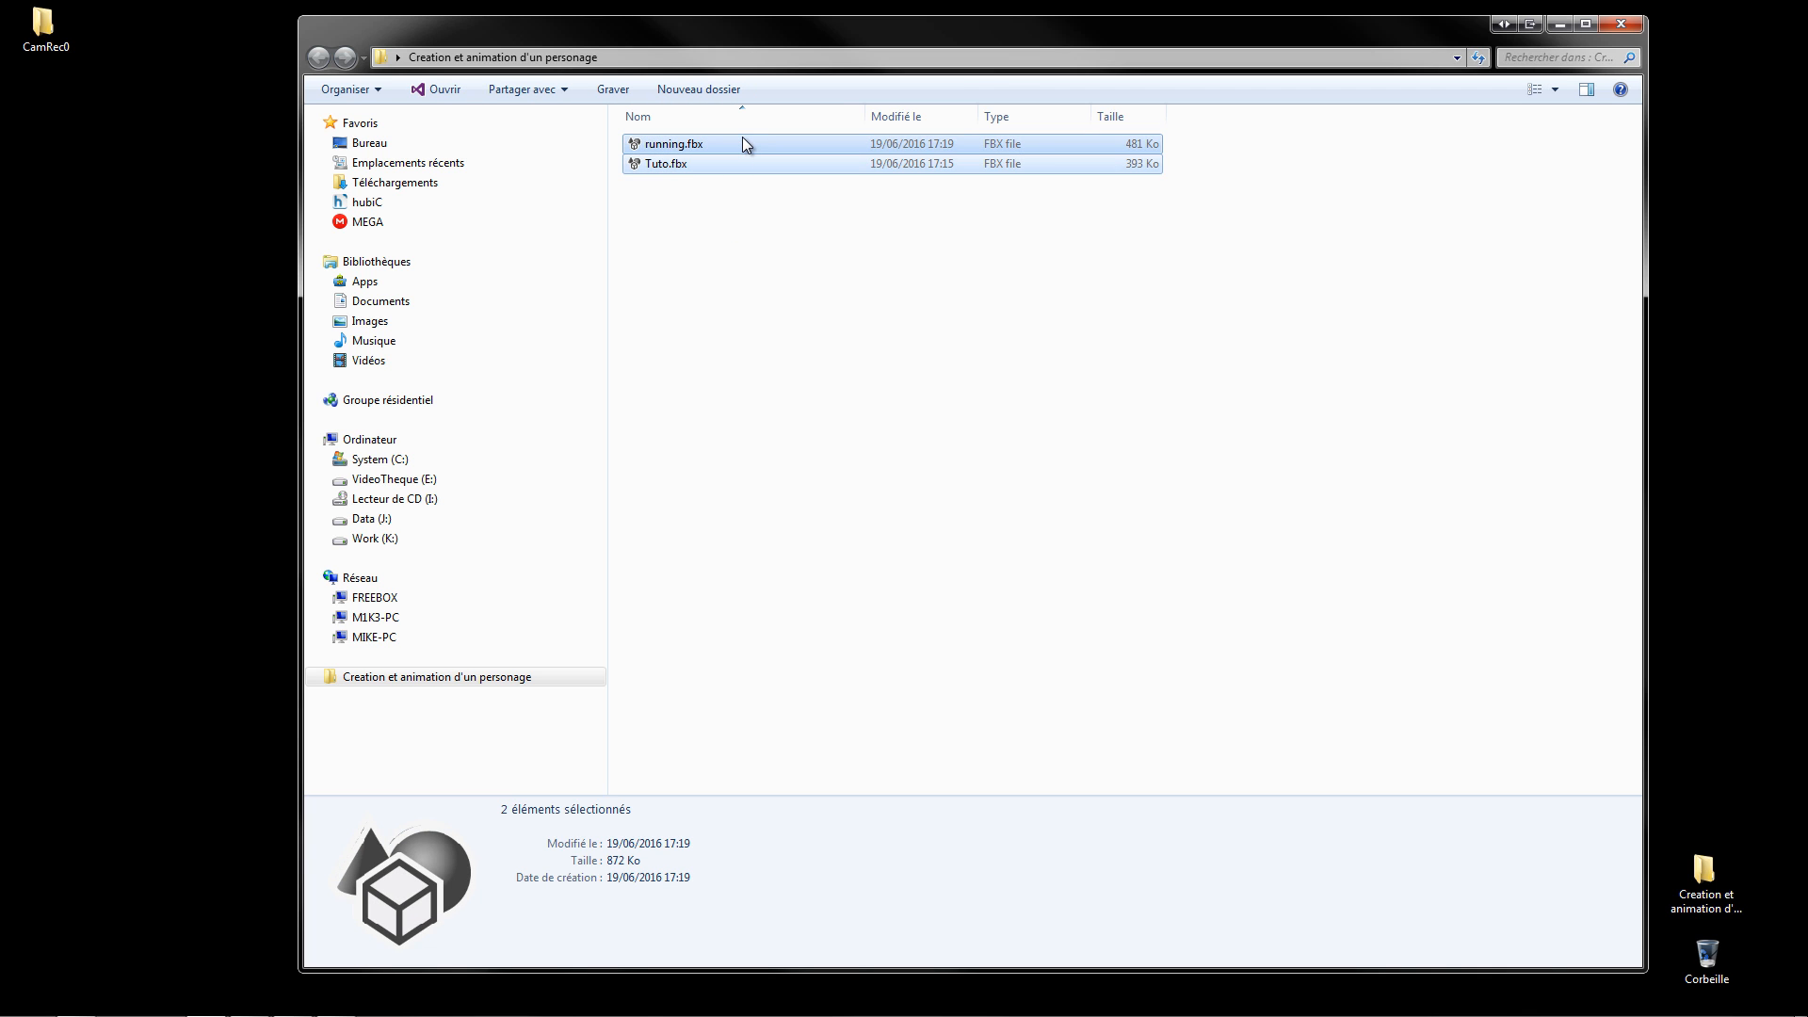
right_click(742, 138)
left_click(815, 420)
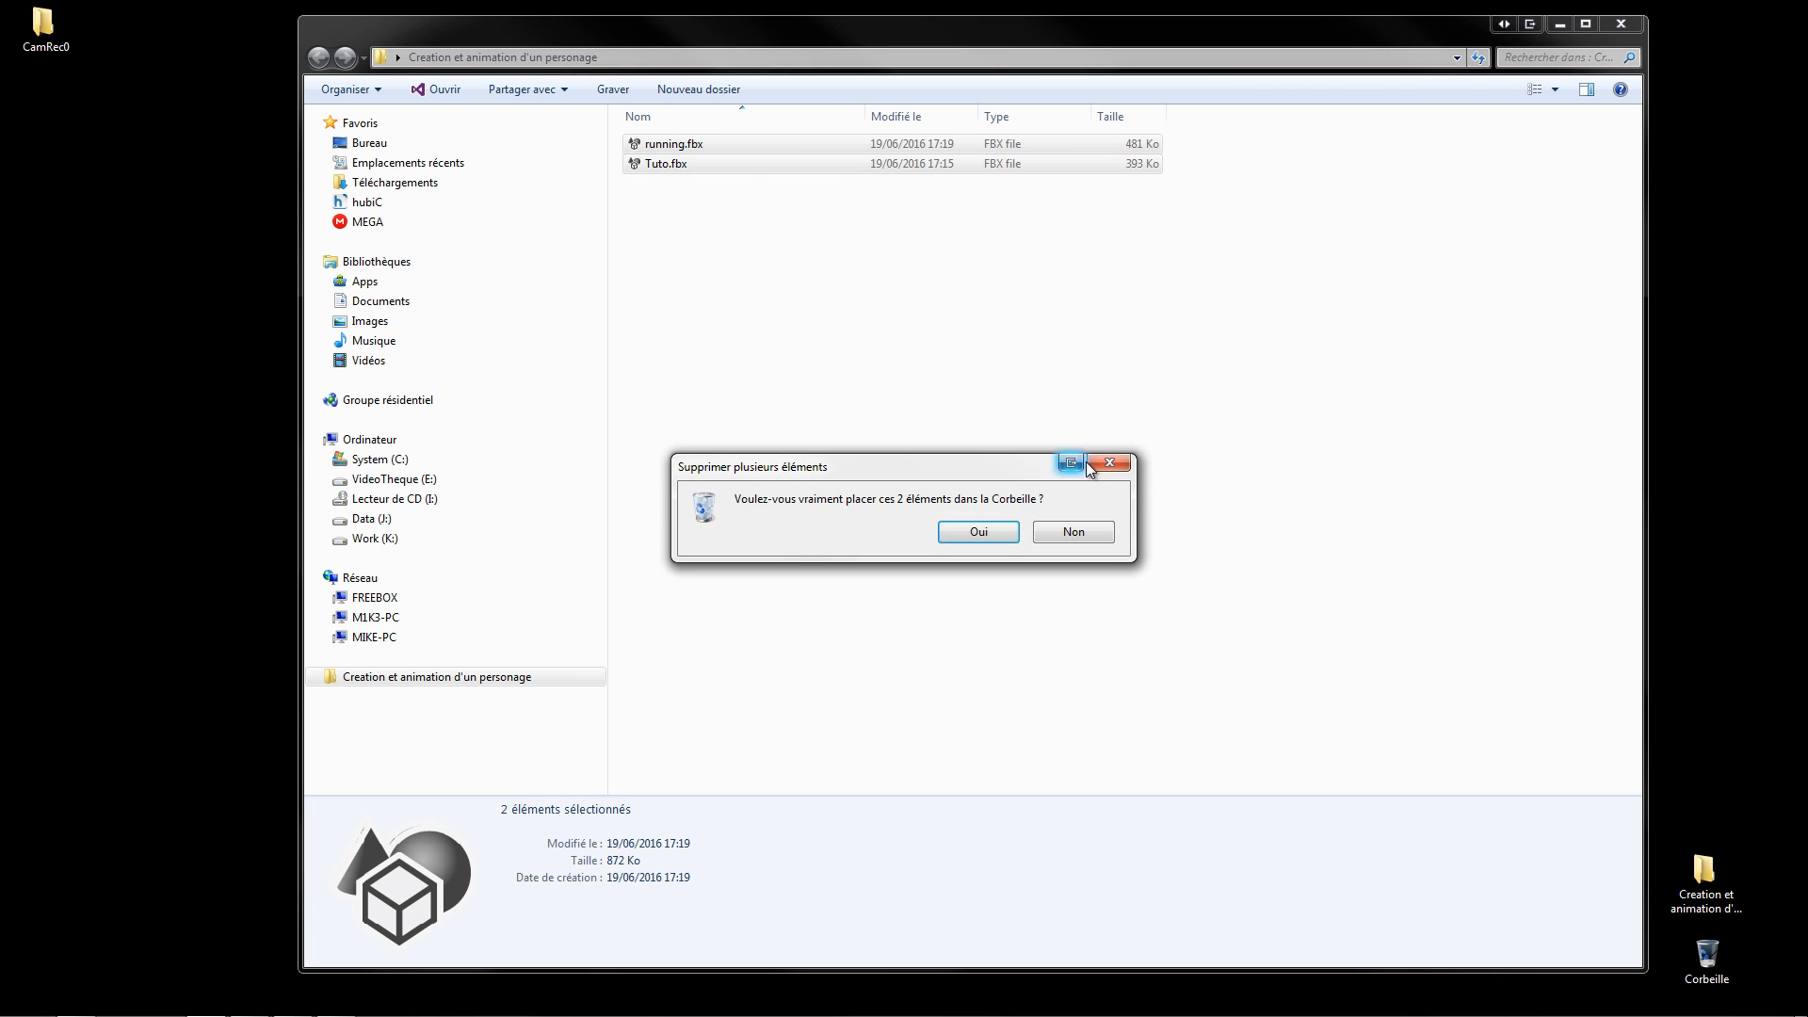
left_click(978, 532)
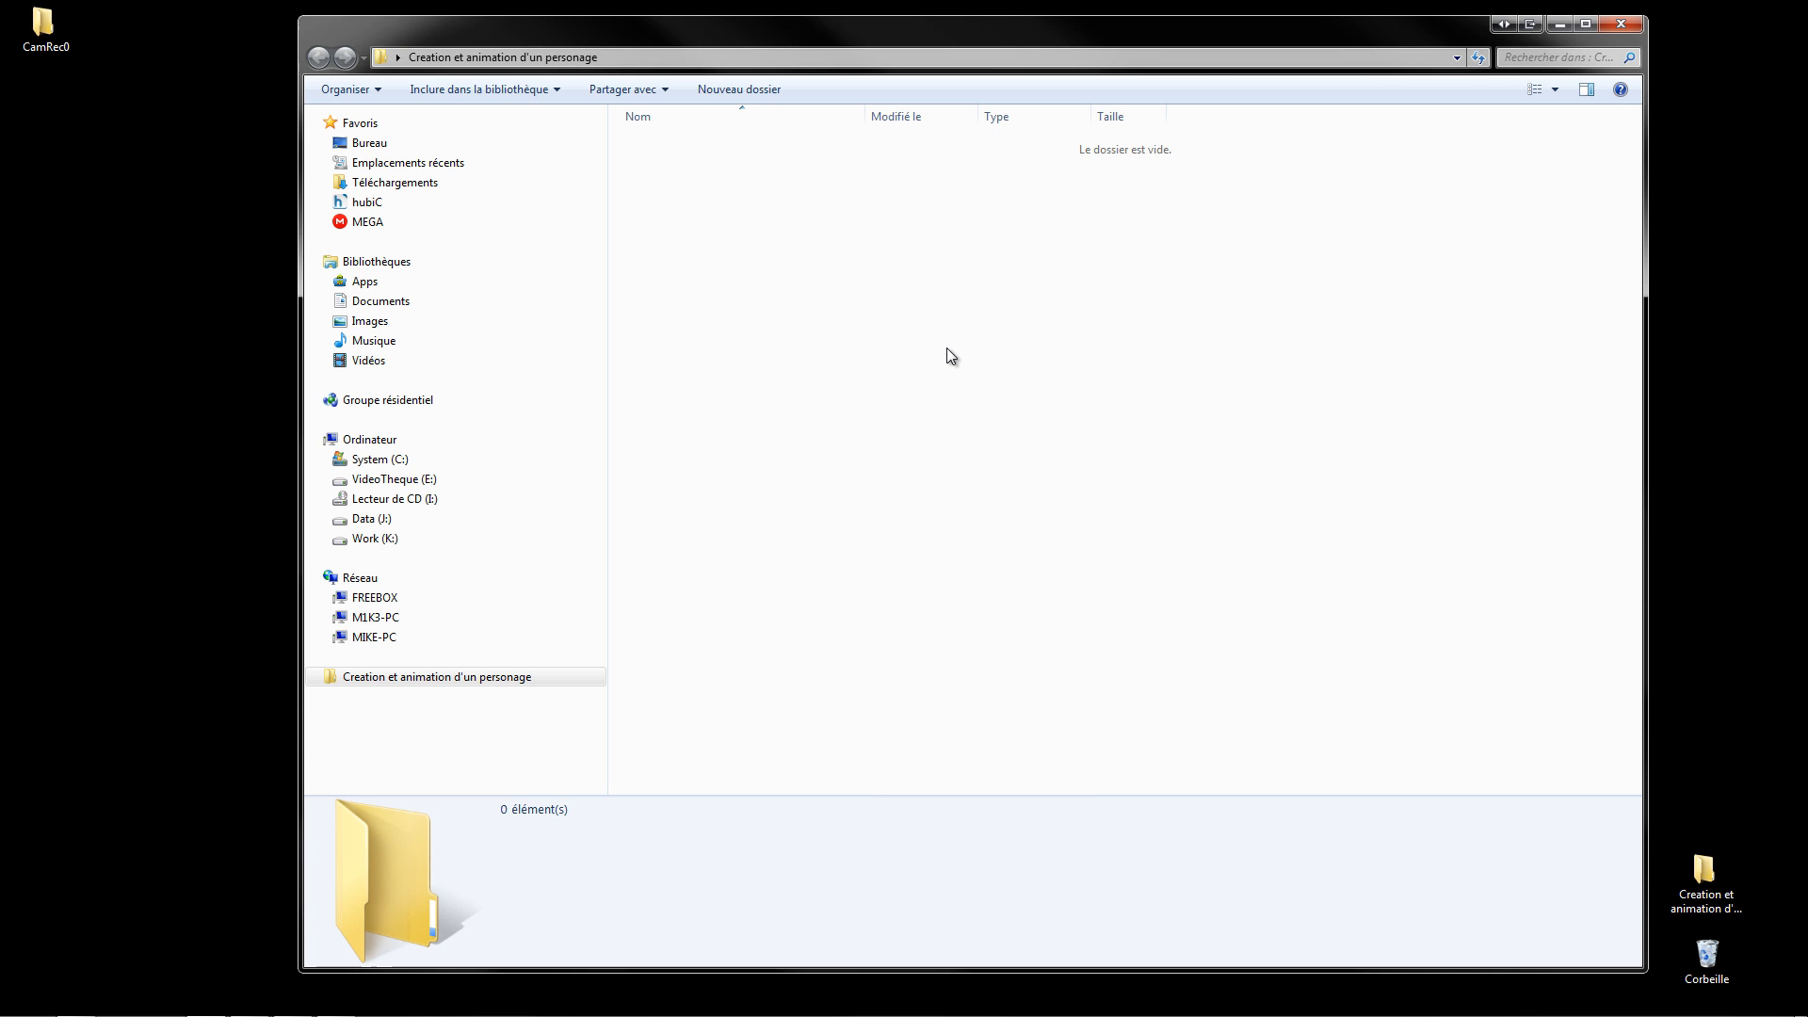
Step: Put the empty project folder and the video player away and switch to the Autodesk Character Generator page in the browser
left_click(1558, 27)
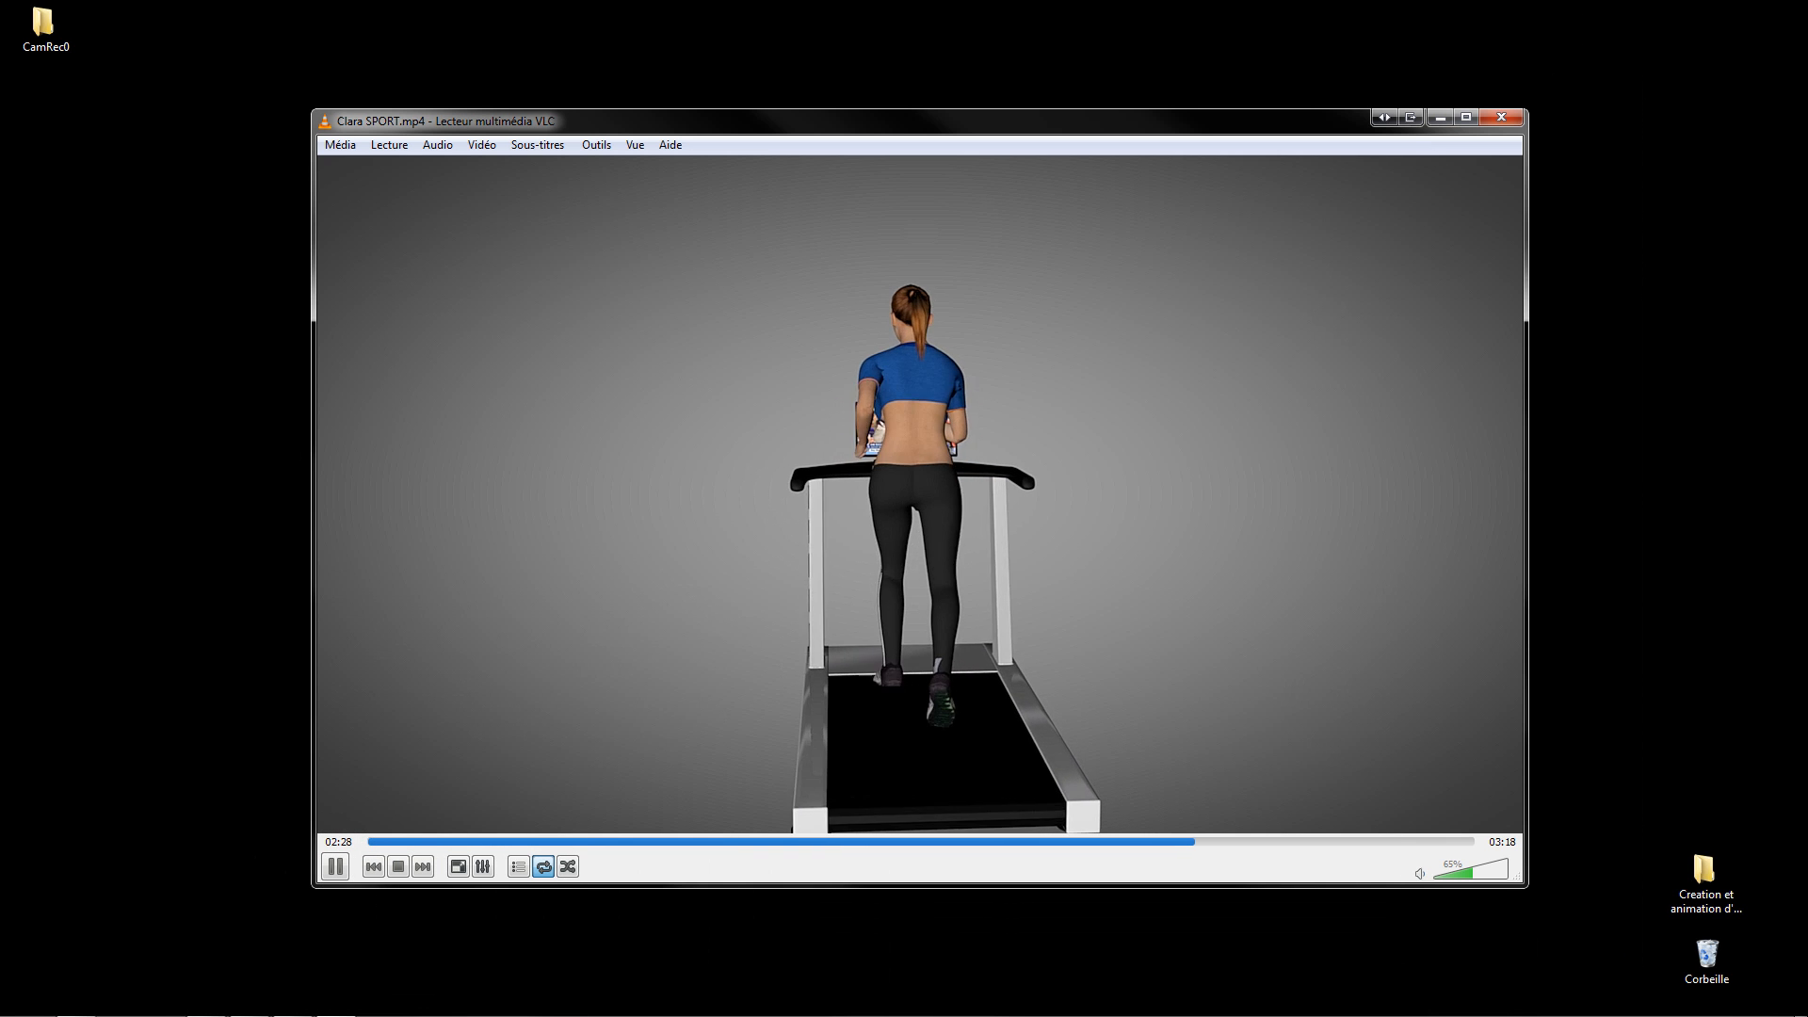
left_click(231, 918)
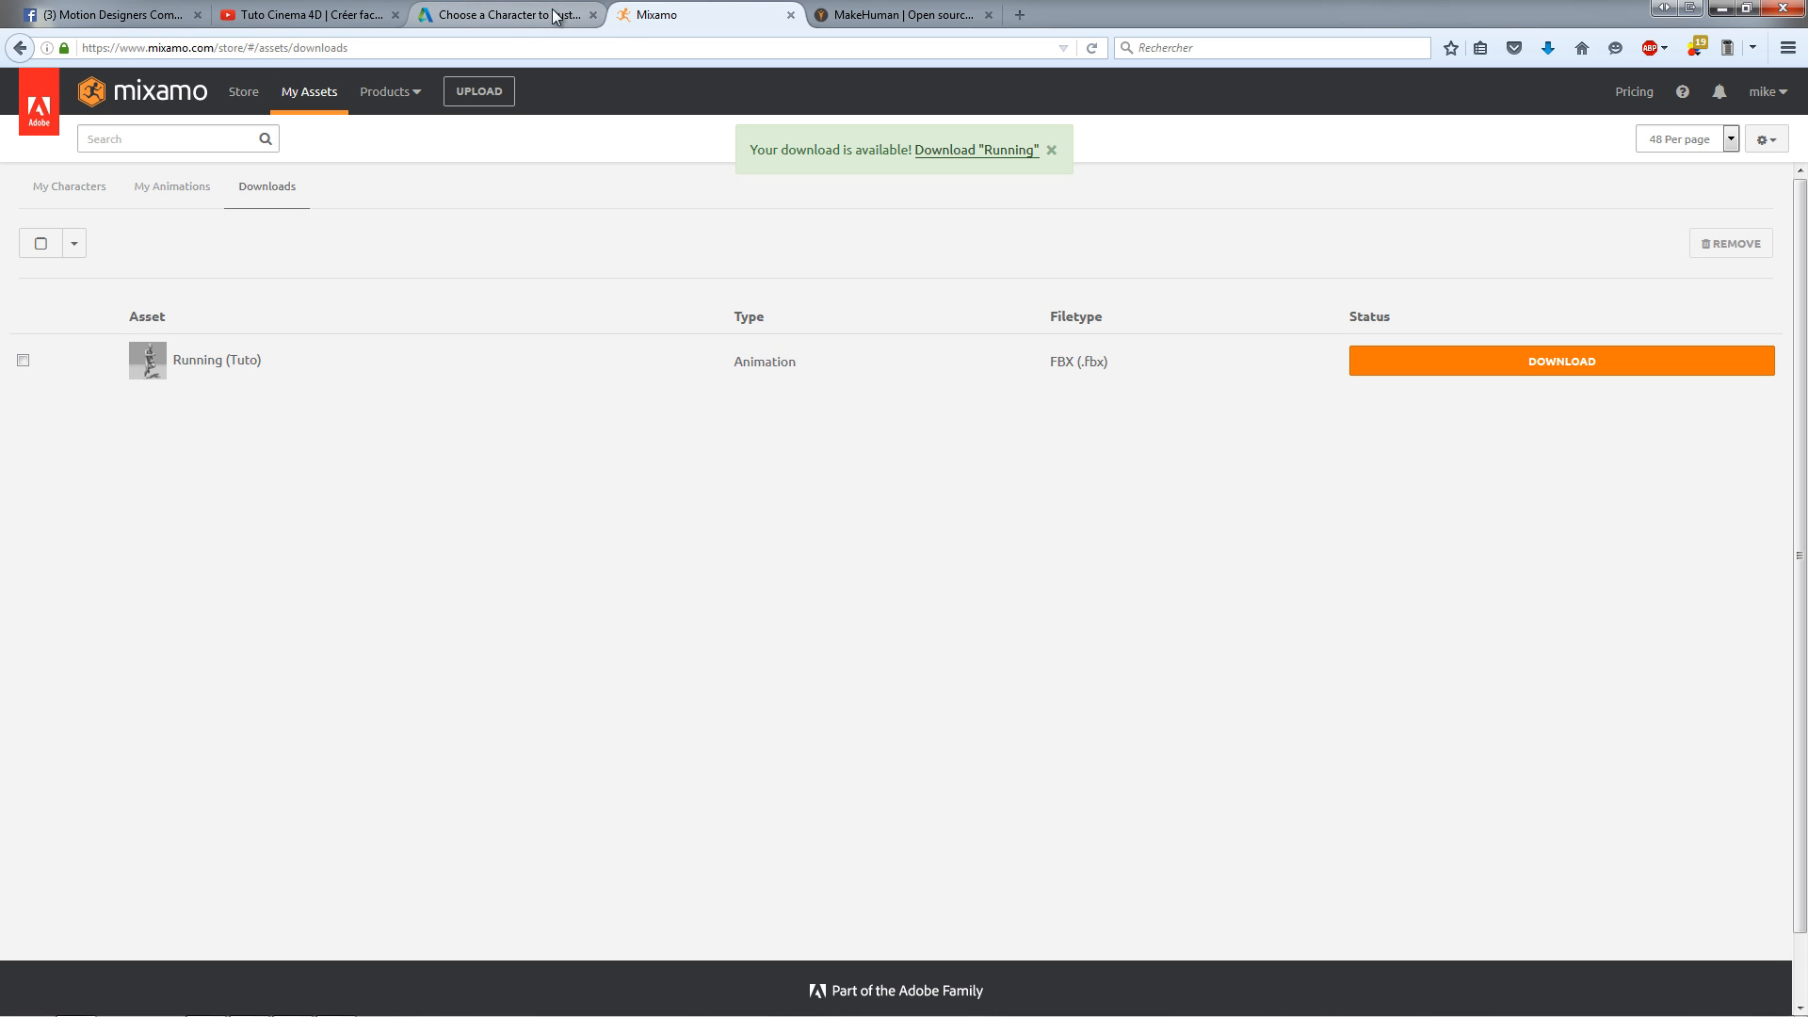
left_click(513, 17)
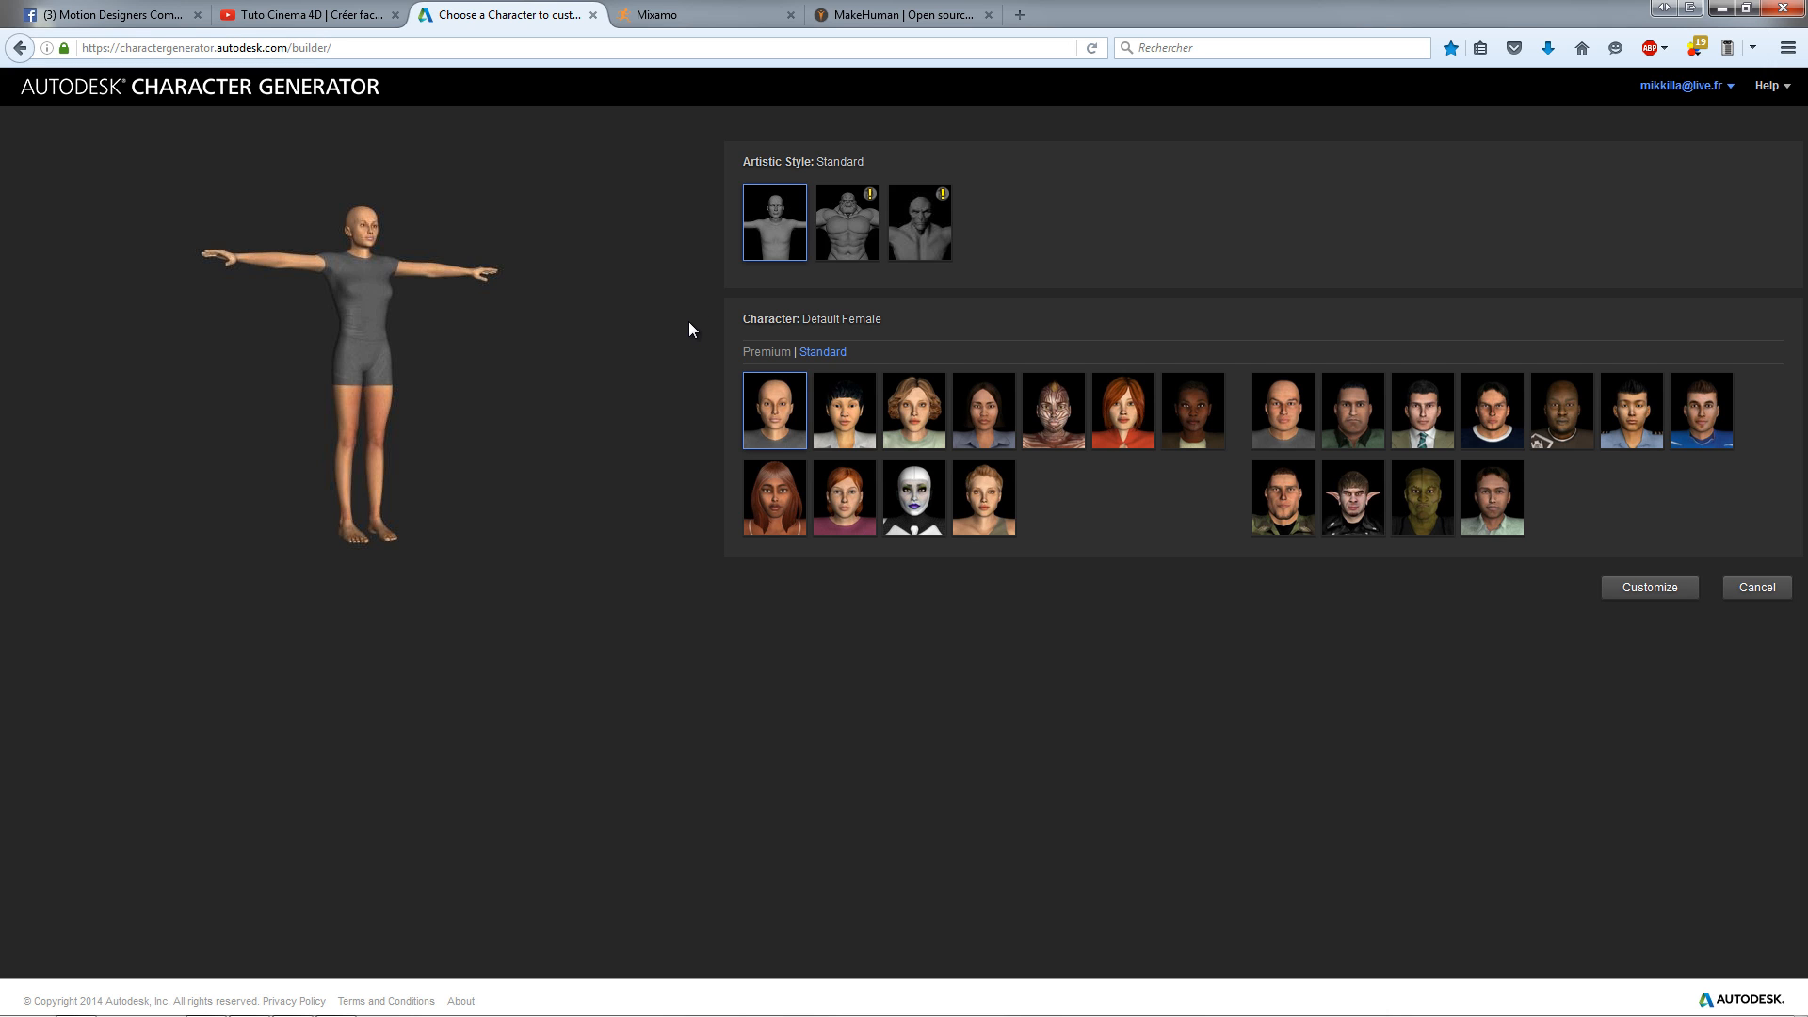
Step: Start customizing the Default Female character in the Standard artistic style
mouse_move(768, 469)
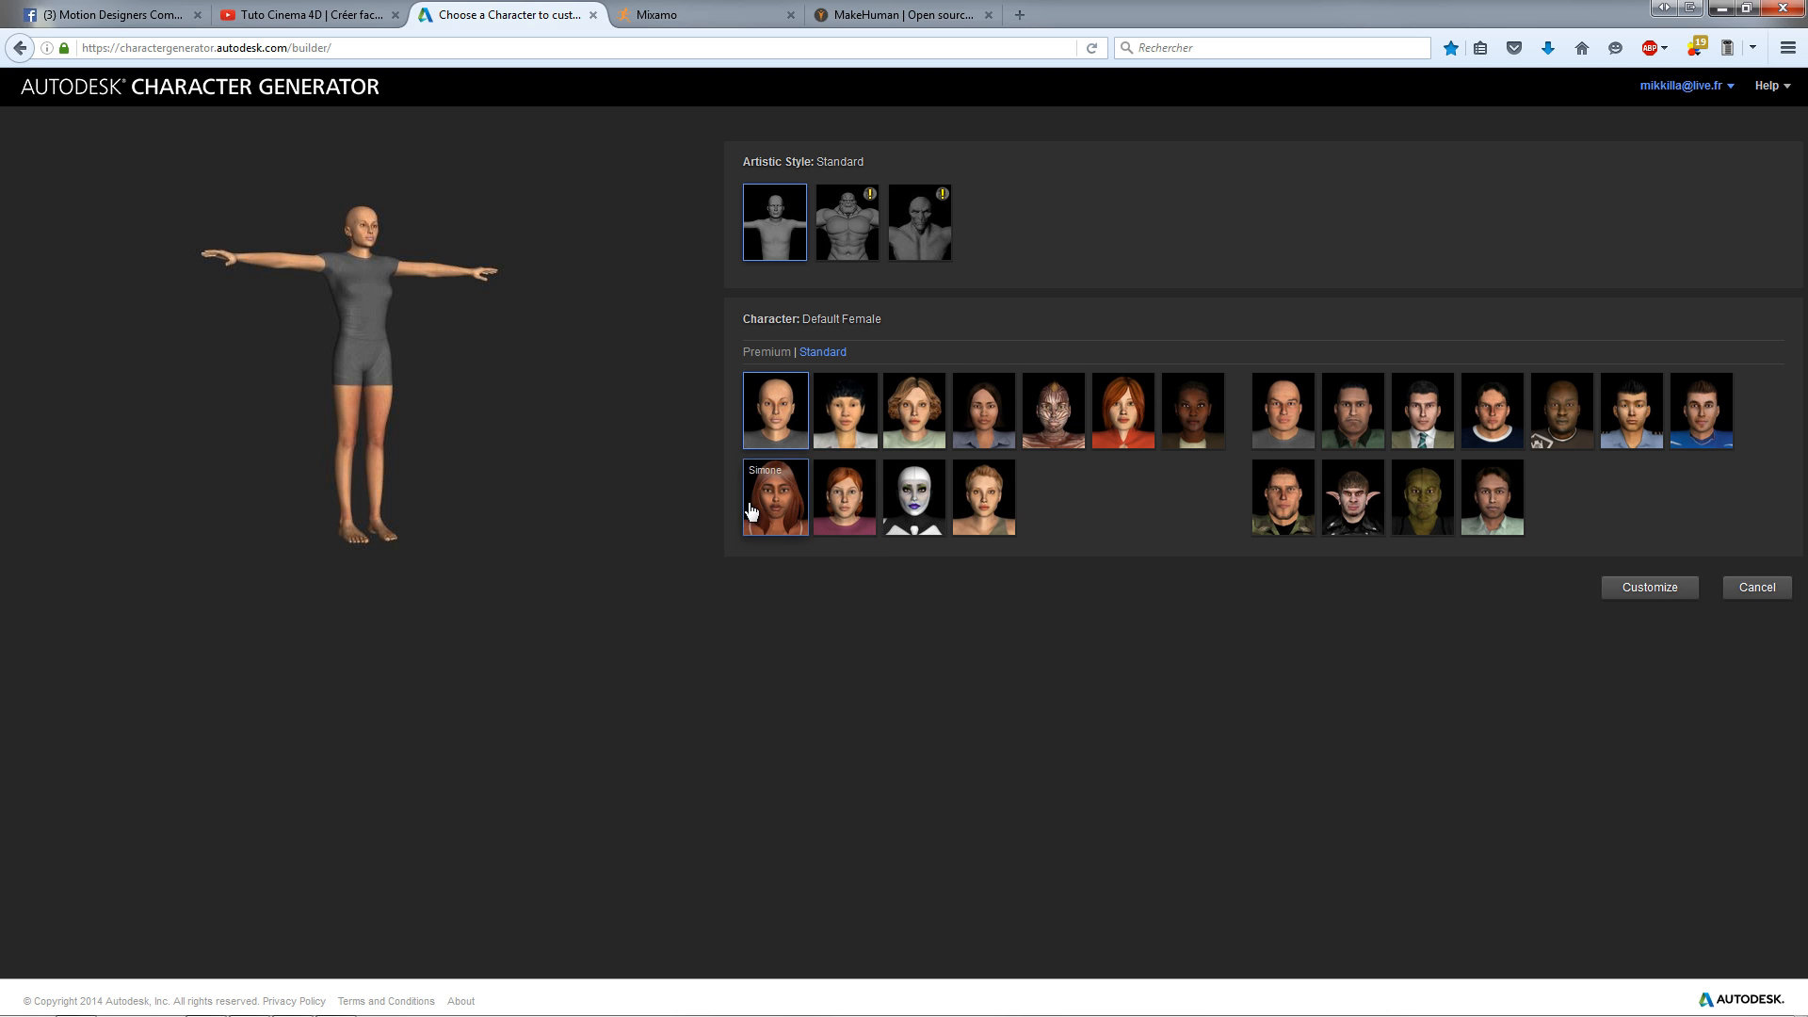
mouse_move(821, 440)
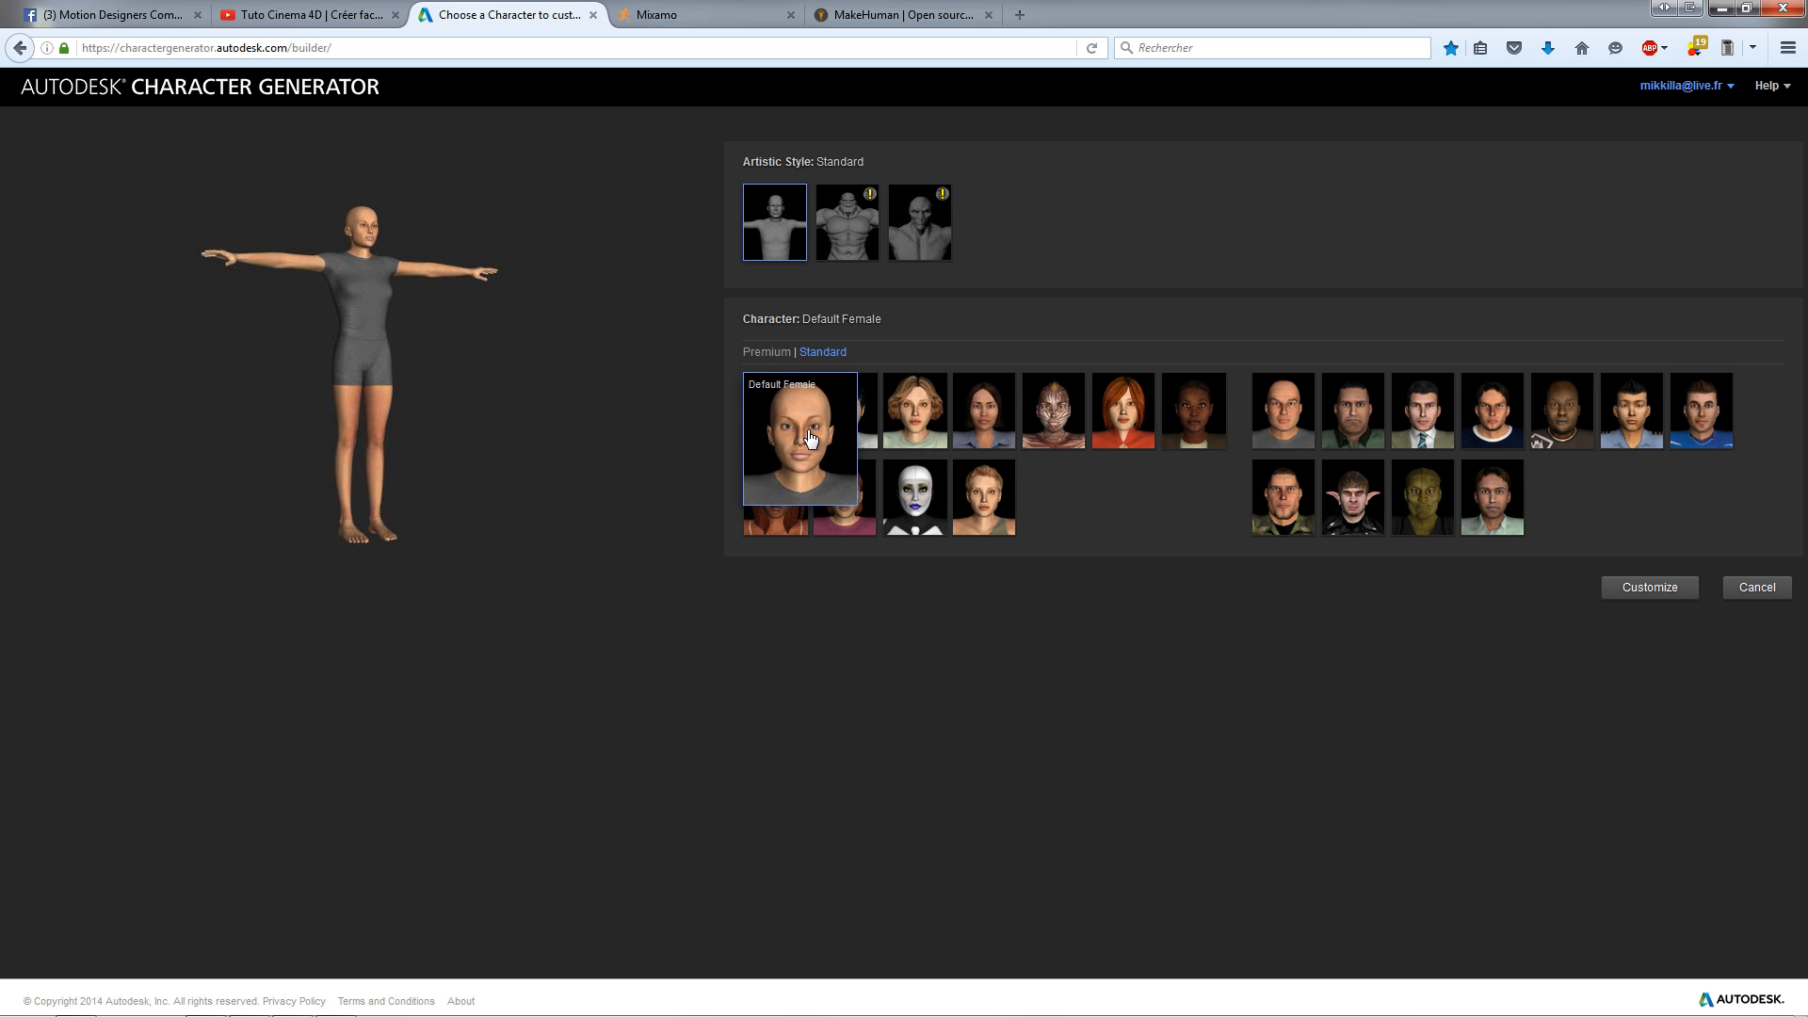
left_click(1661, 590)
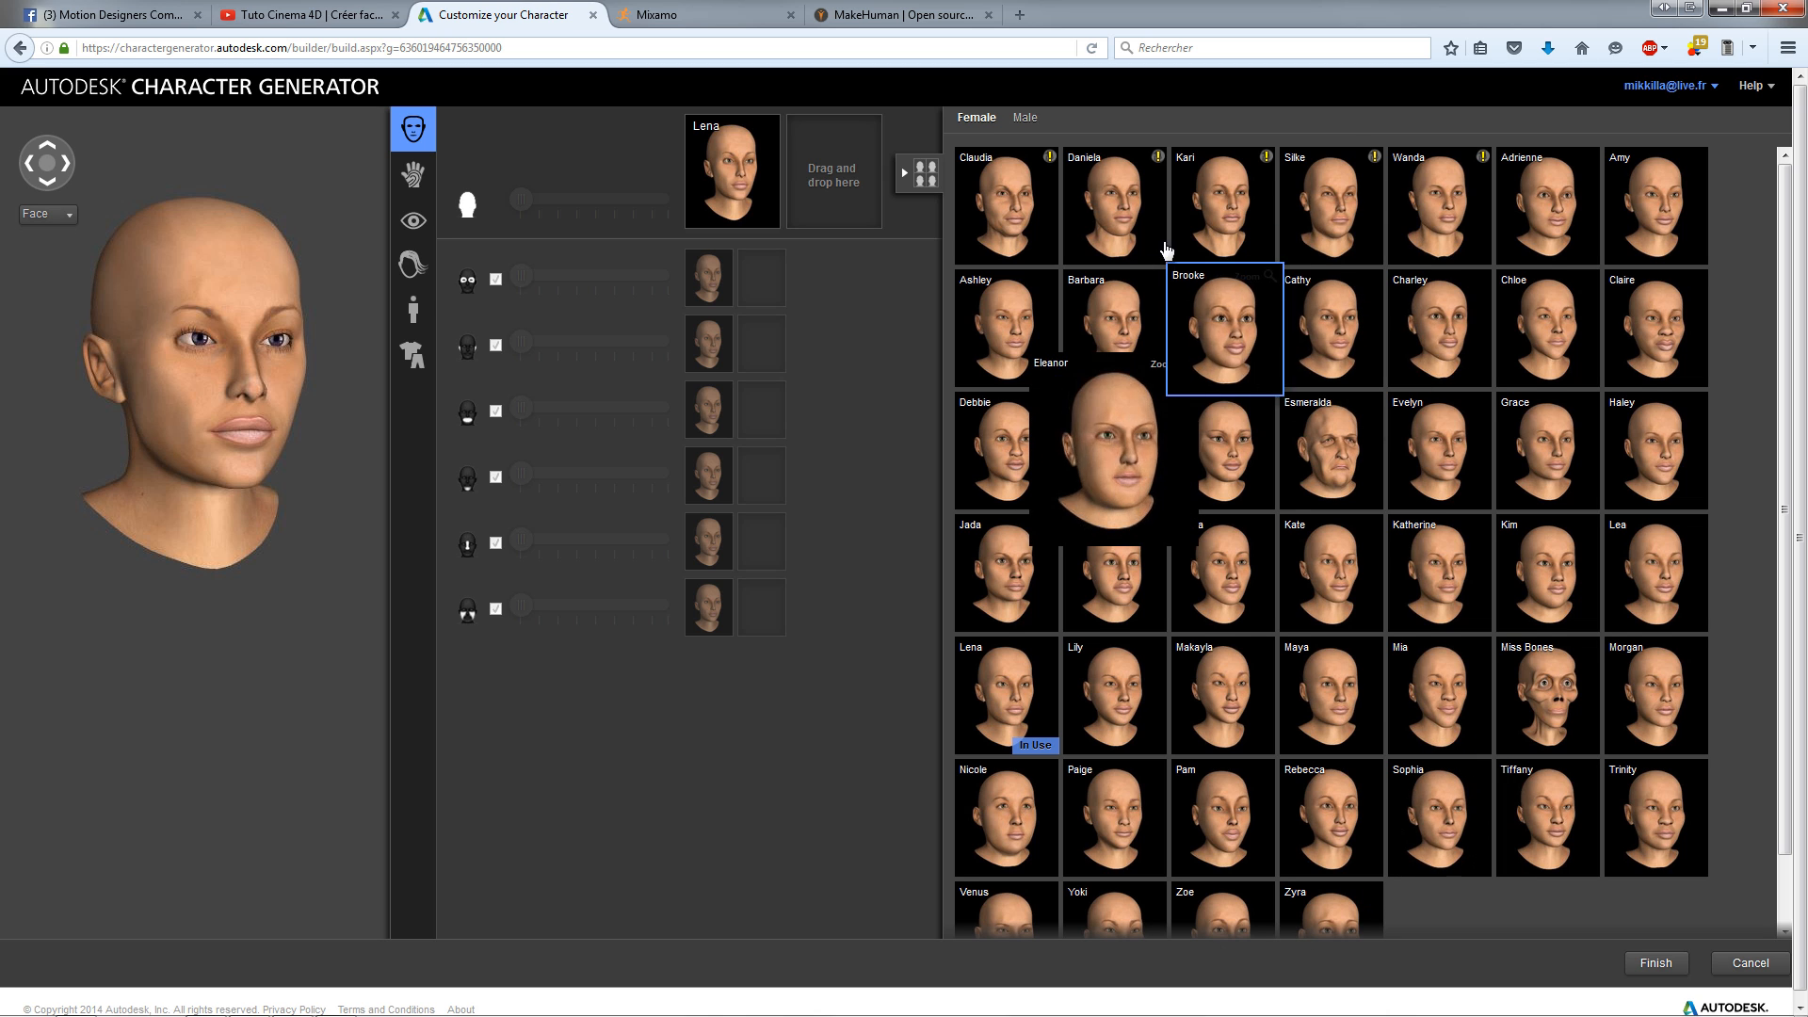
Step: Look through the female face presets and assign the Grace face as the character's base face
mouse_move(1052, 184)
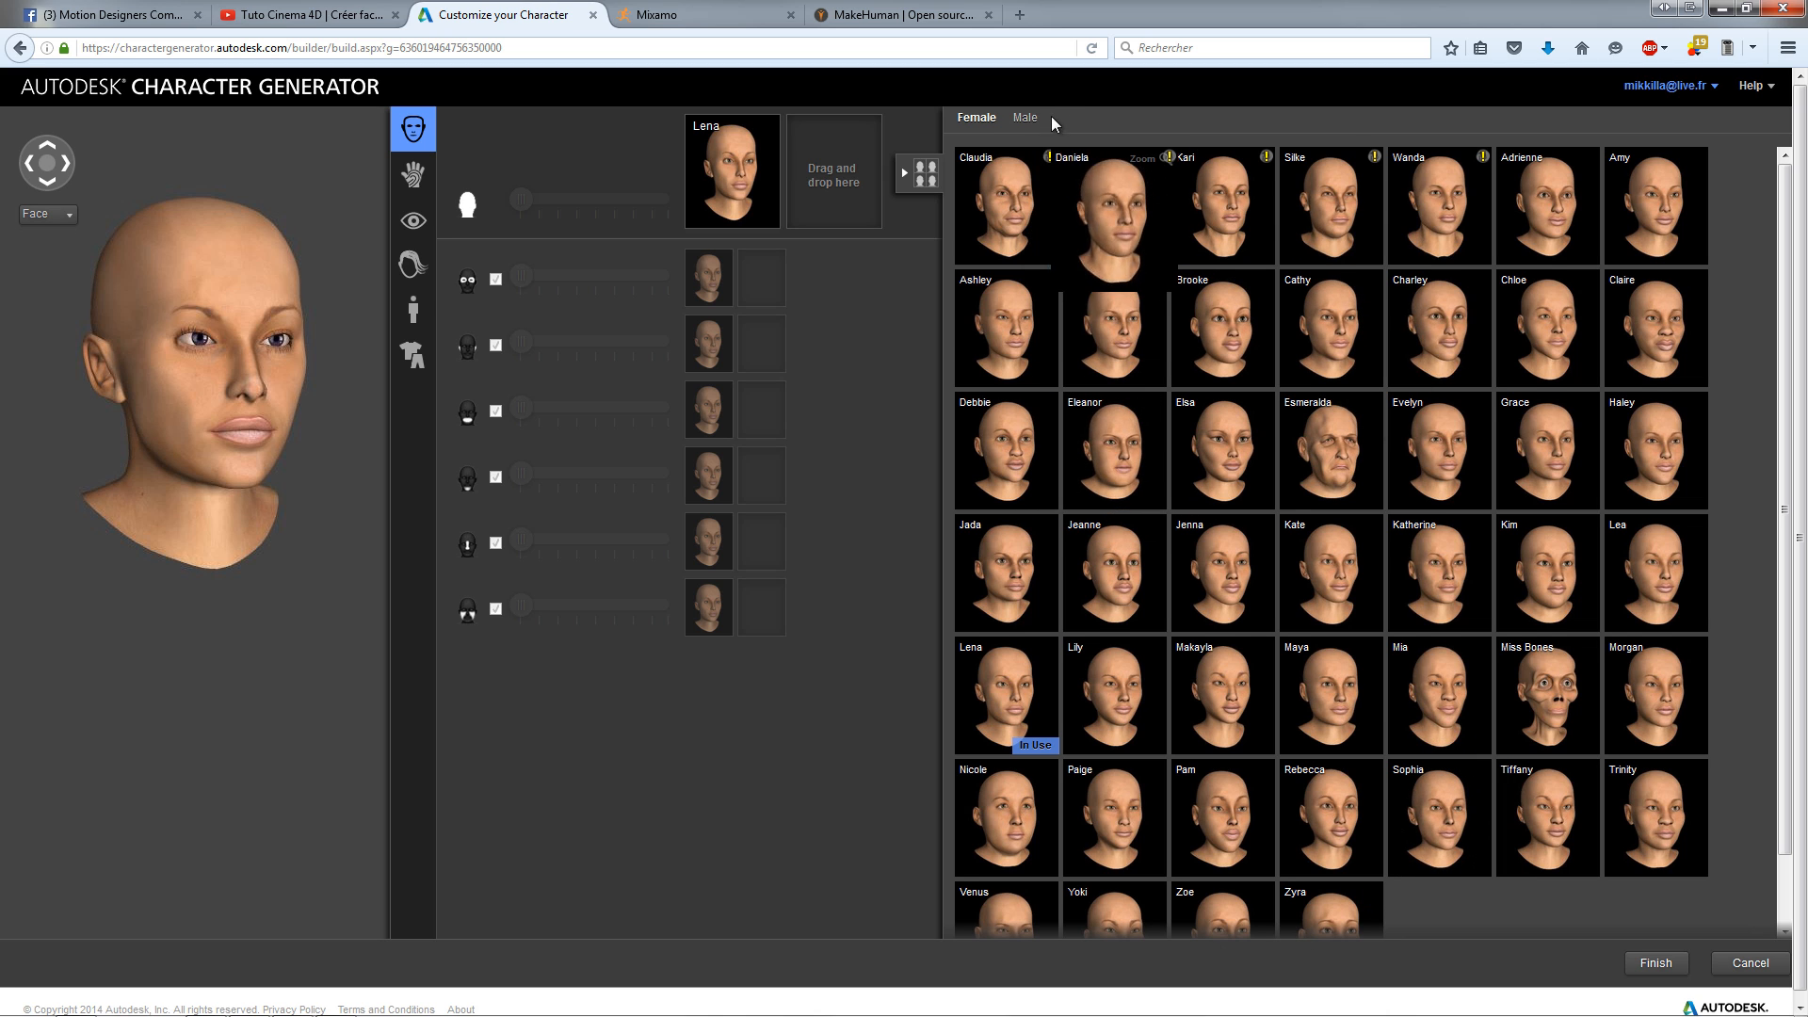
mouse_move(1113, 186)
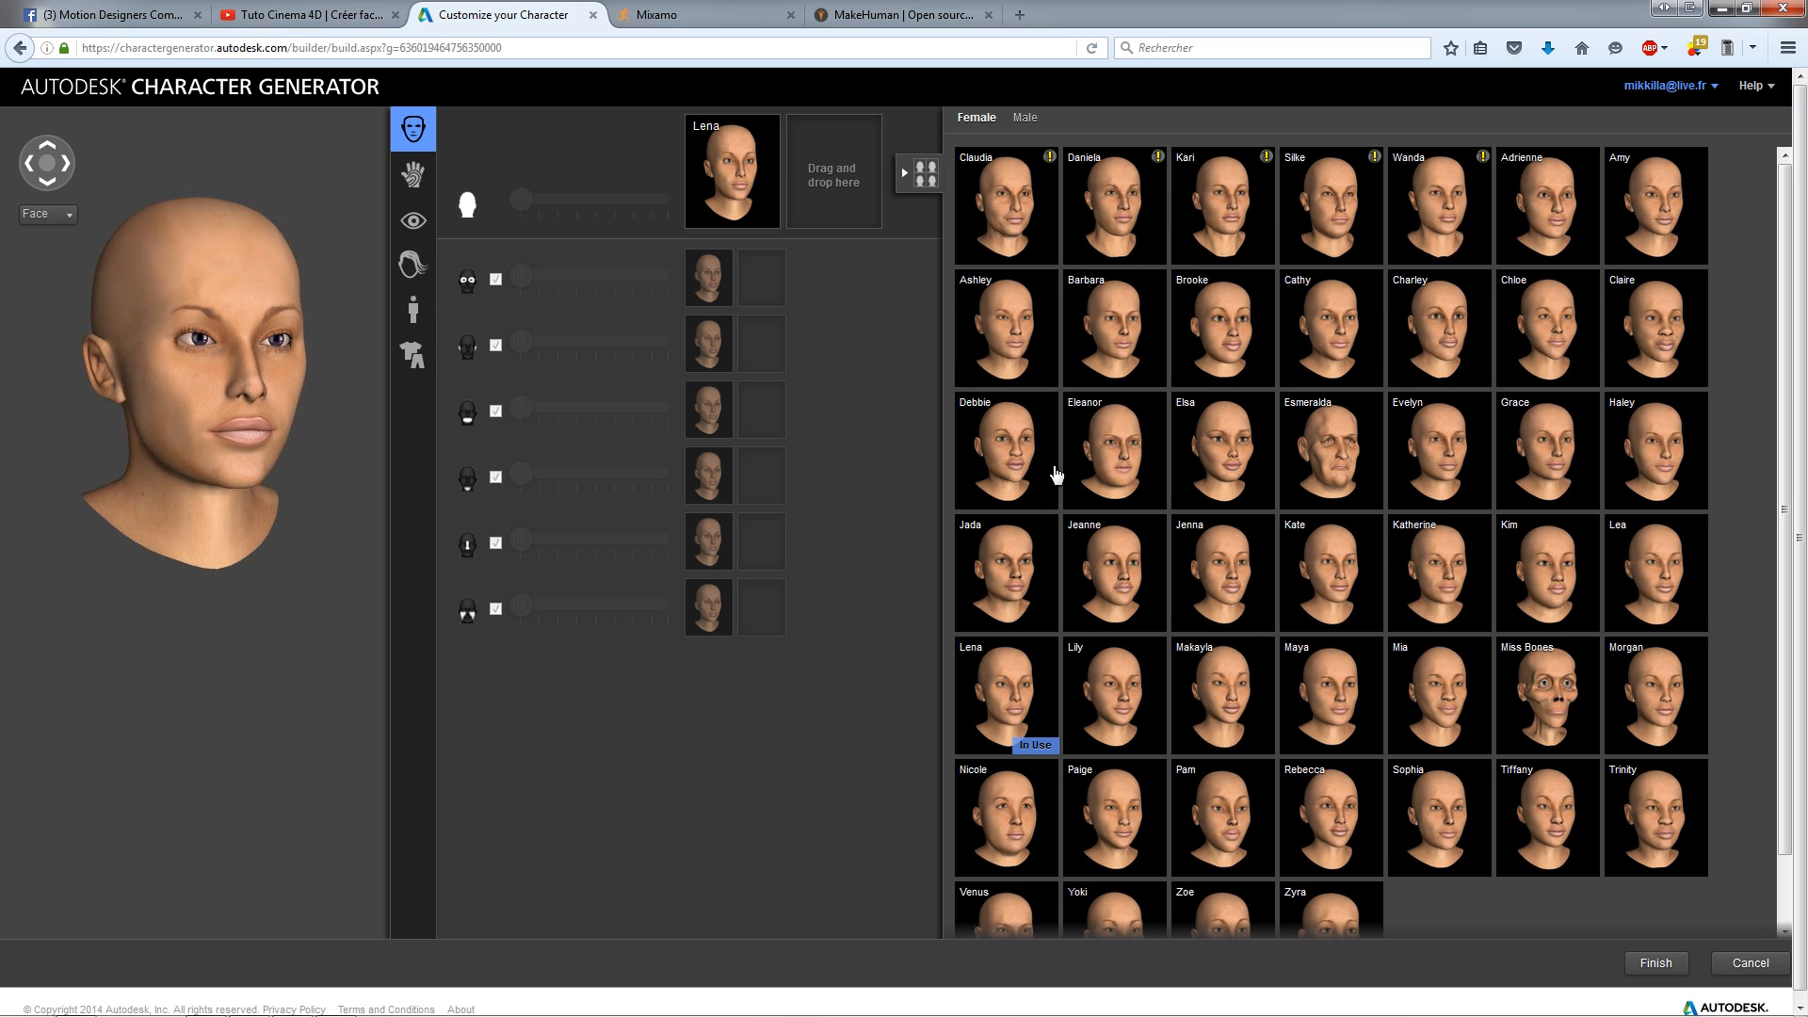
mouse_move(1055, 473)
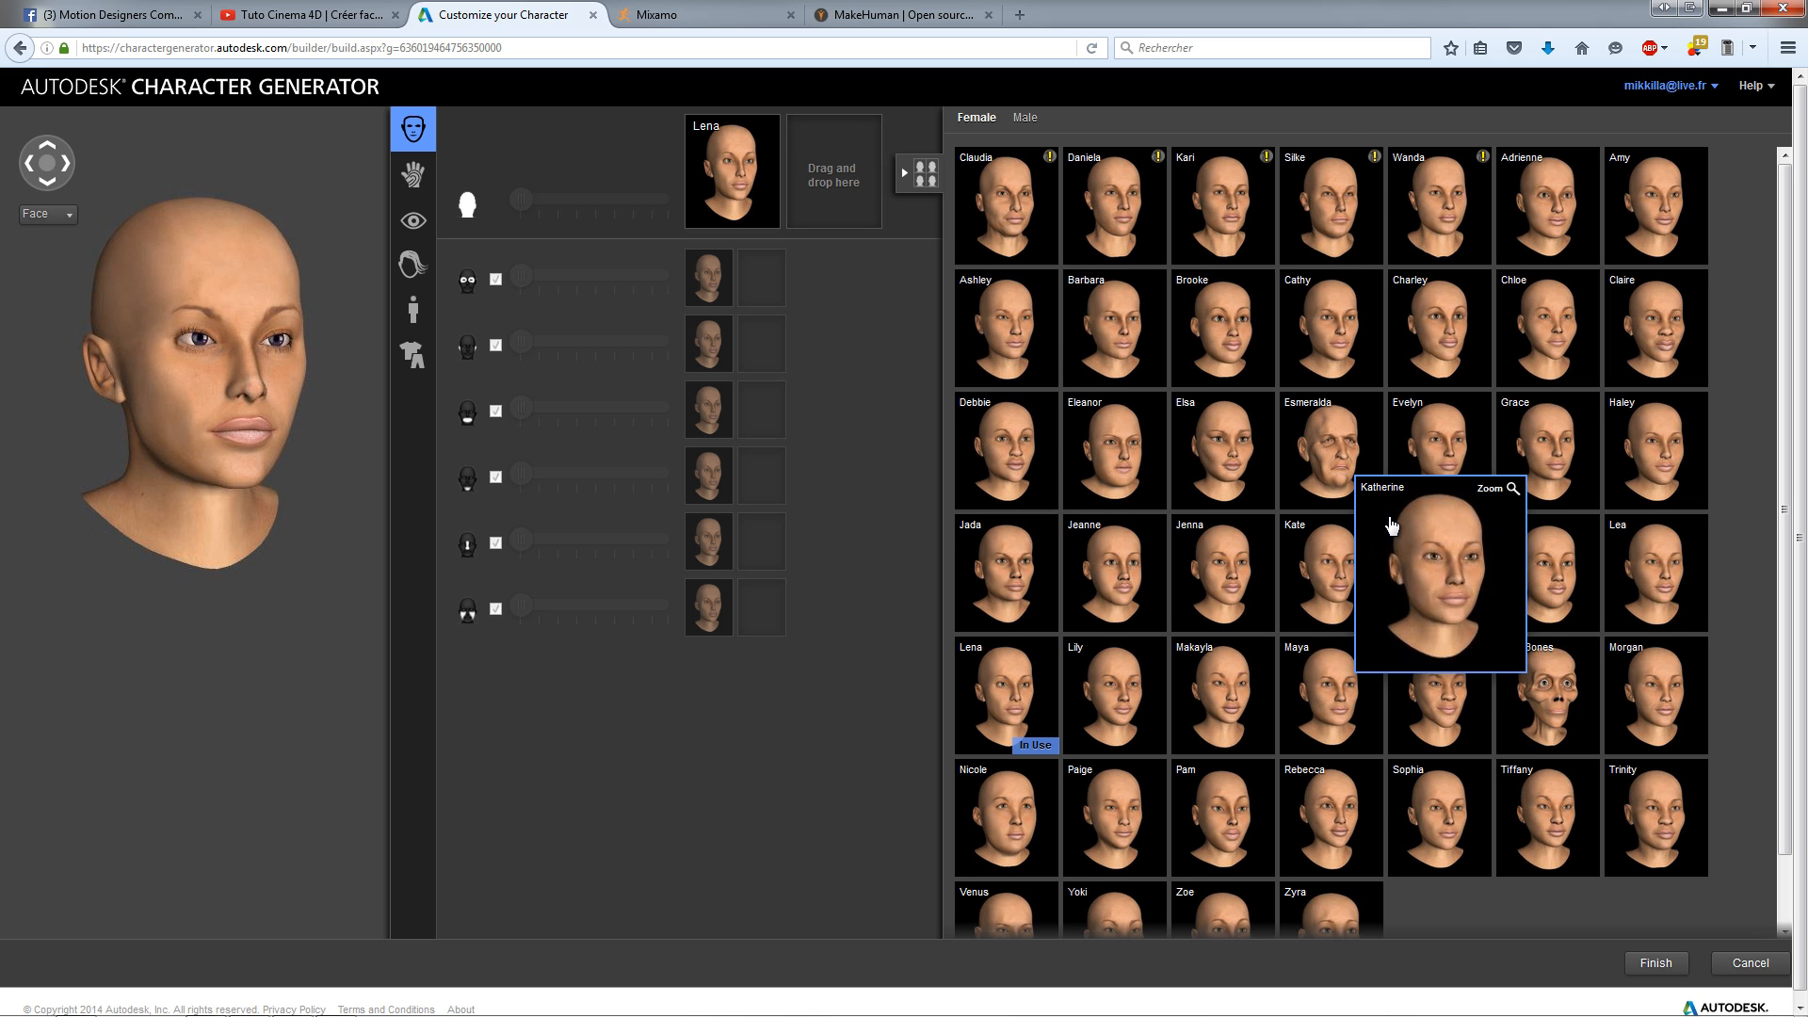
mouse_move(1555, 484)
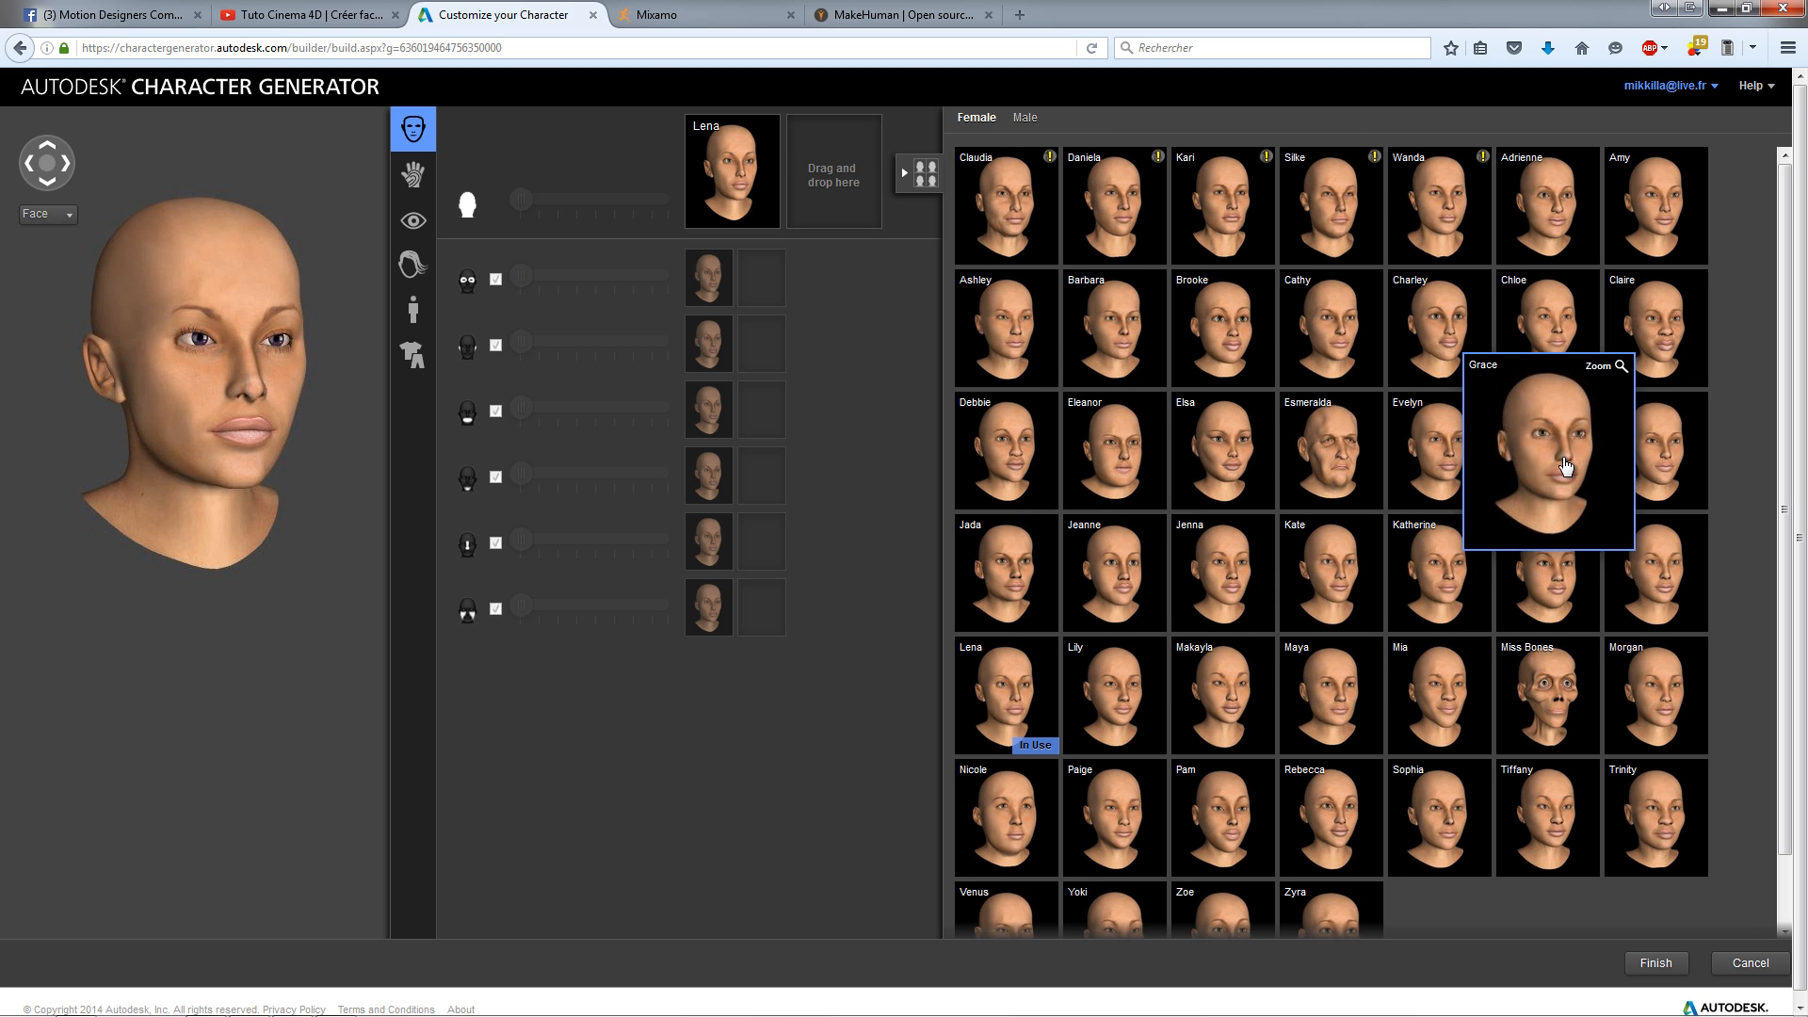
left_click_drag(1564, 466, 736, 175)
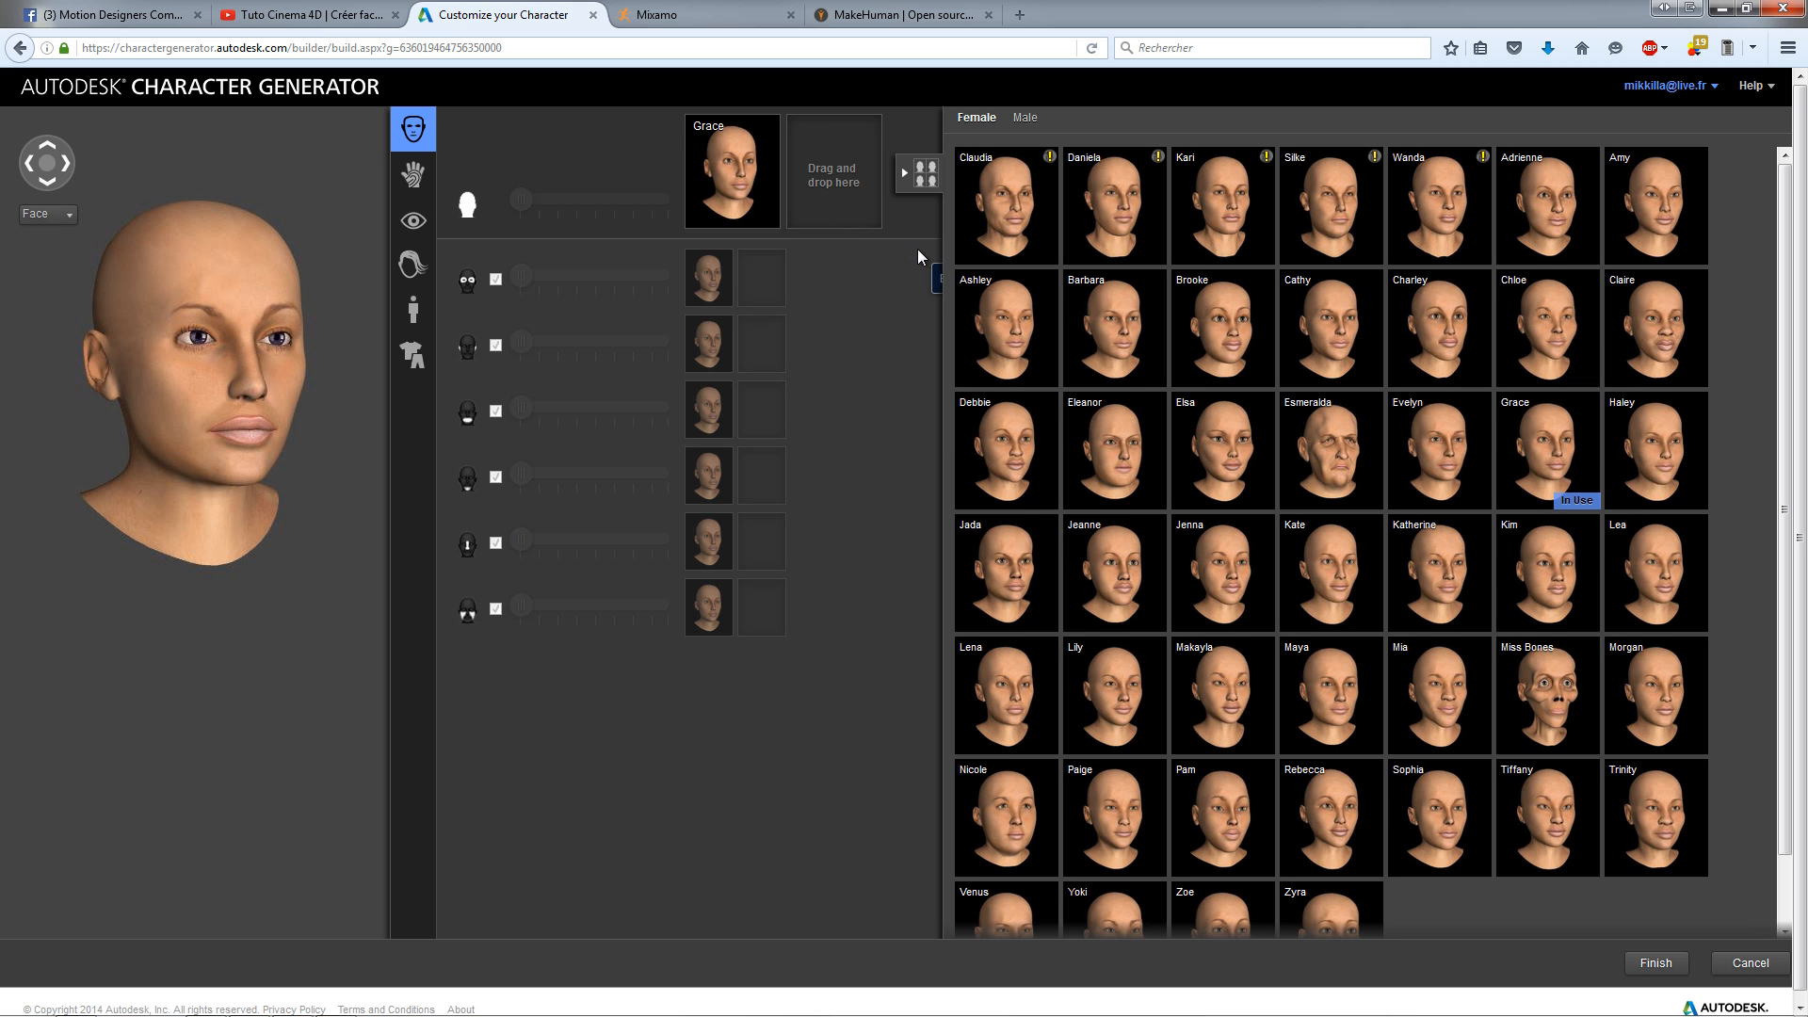
Step: Add the Evelyn face as the second blend source, try the overall face blend, and uncheck the eyes' option to try their own blend
mouse_move(1453, 445)
left_click_drag(1452, 445, 836, 177)
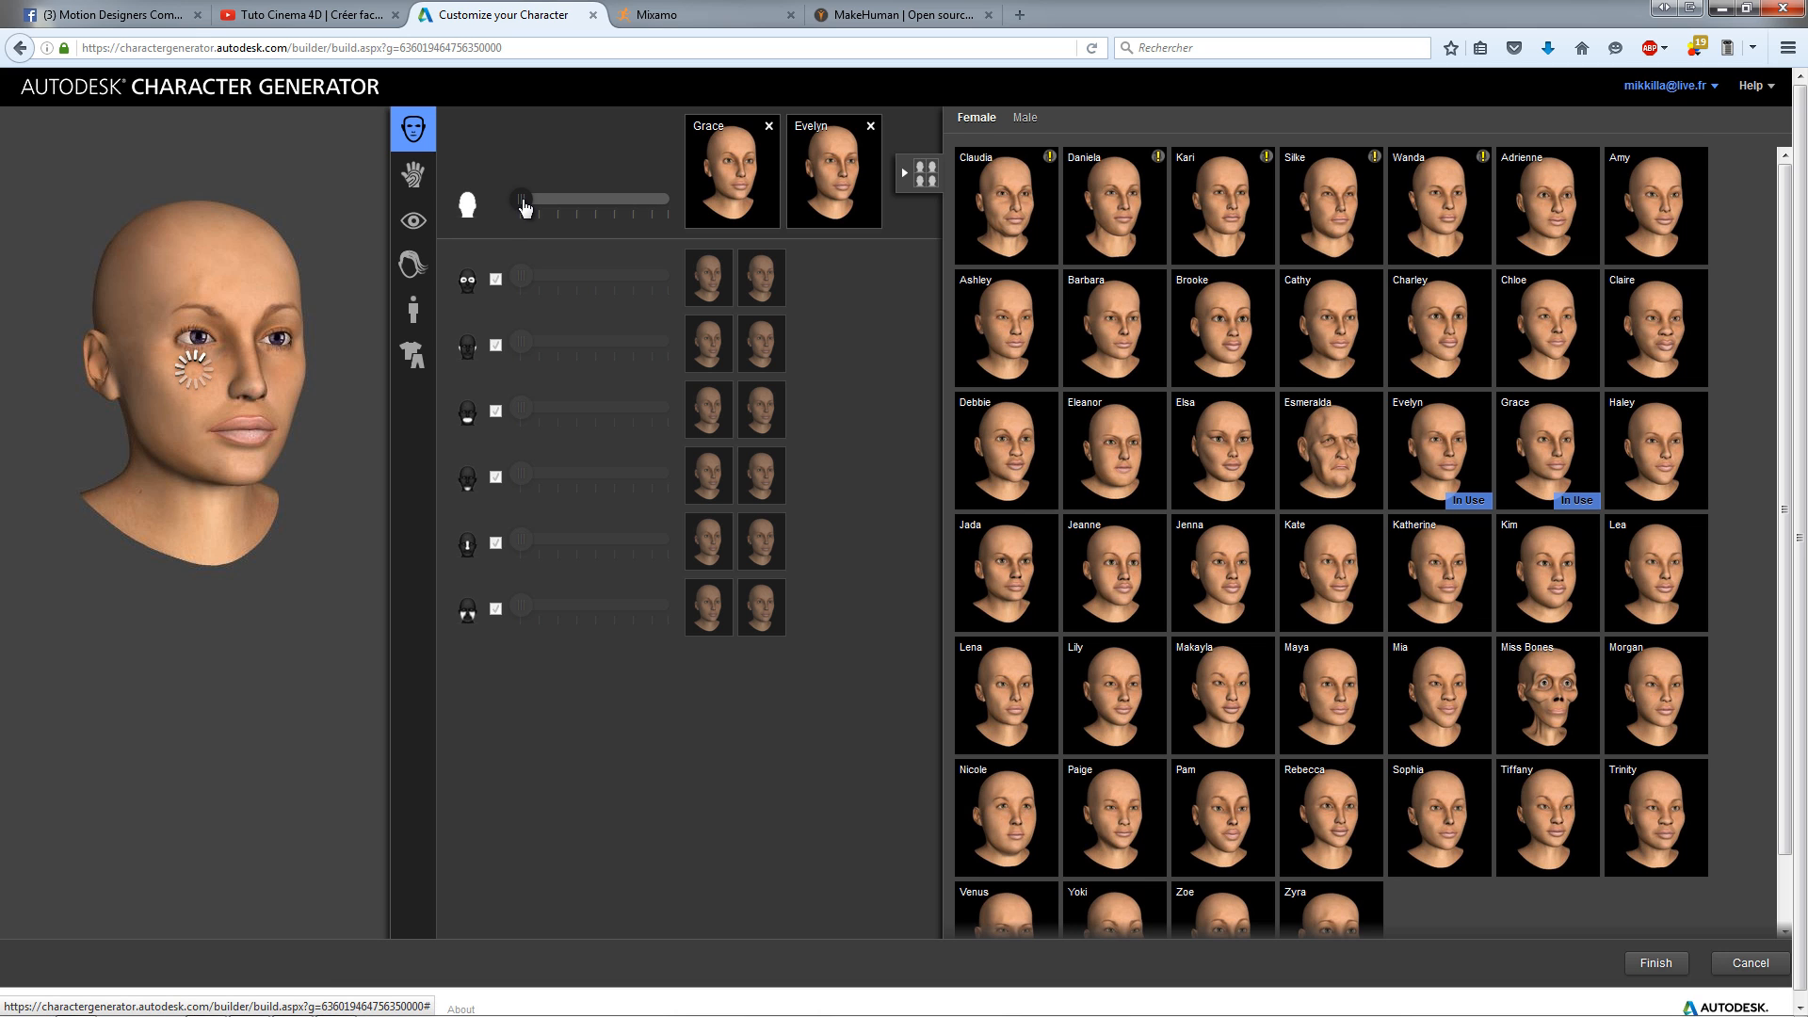
mouse_move(524, 207)
left_mouse_down()
mouse_move(644, 213)
mouse_move(513, 231)
left_mouse_up()
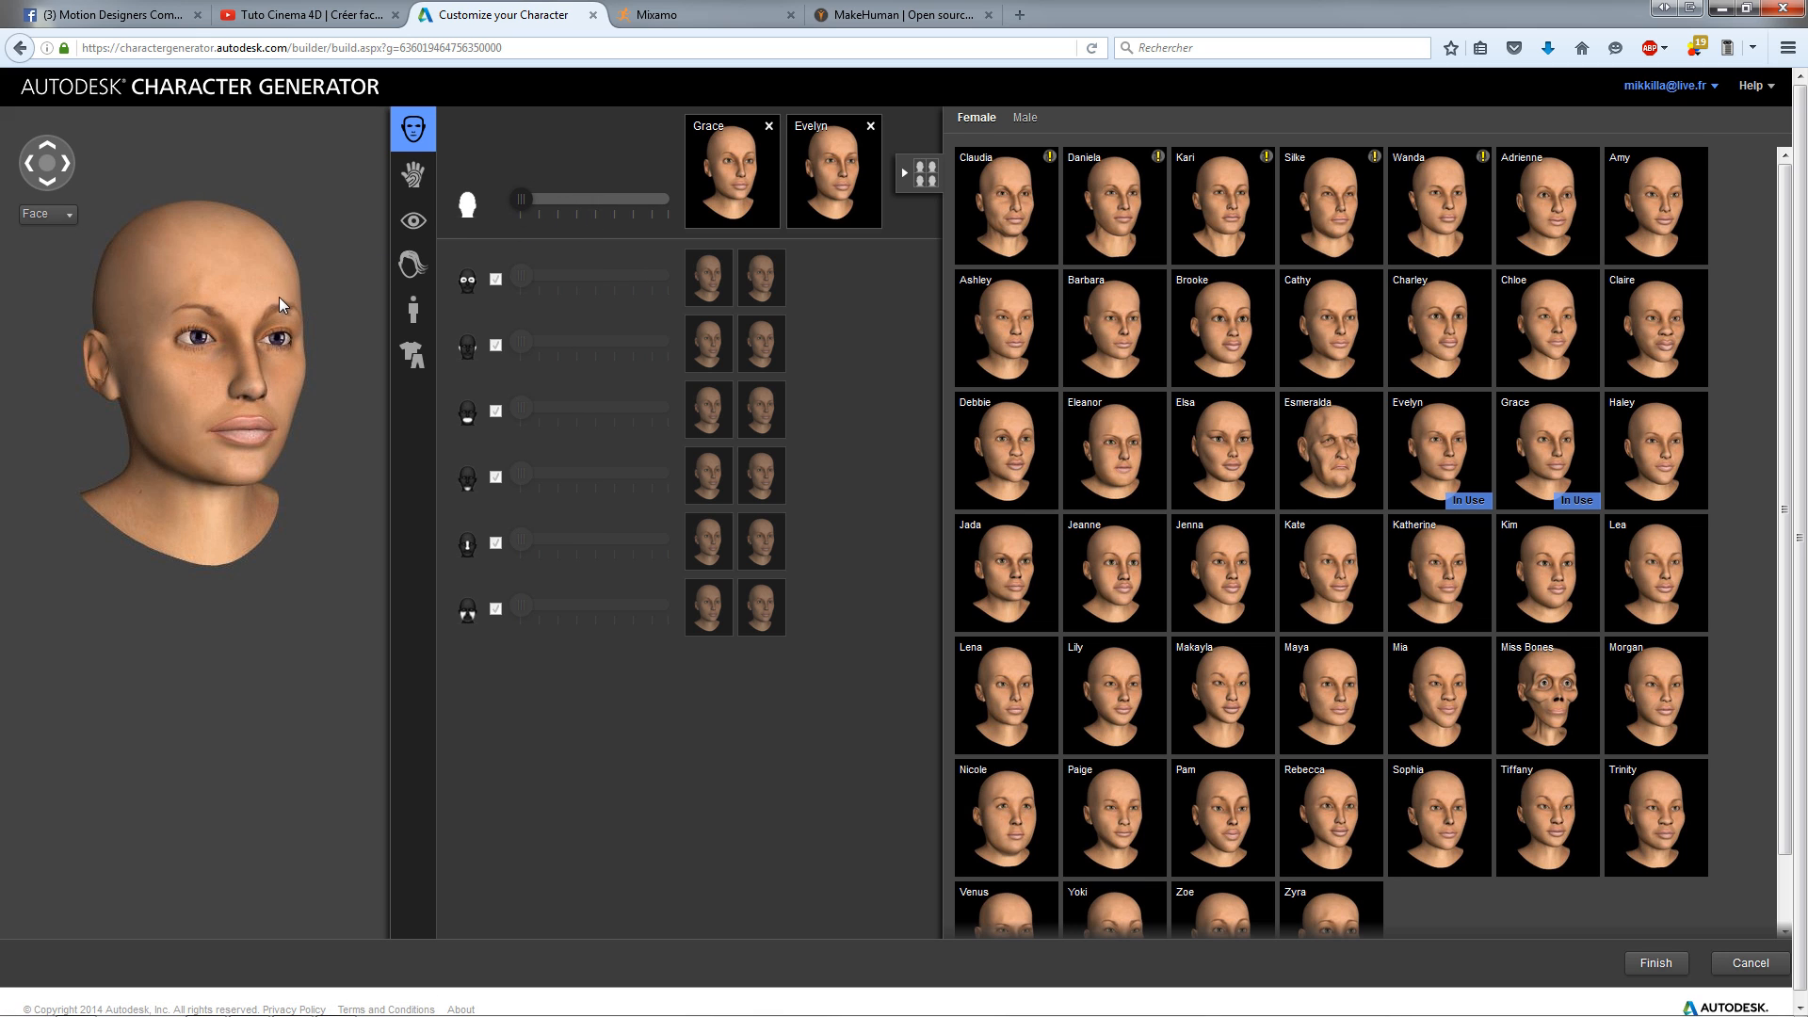
left_click(495, 279)
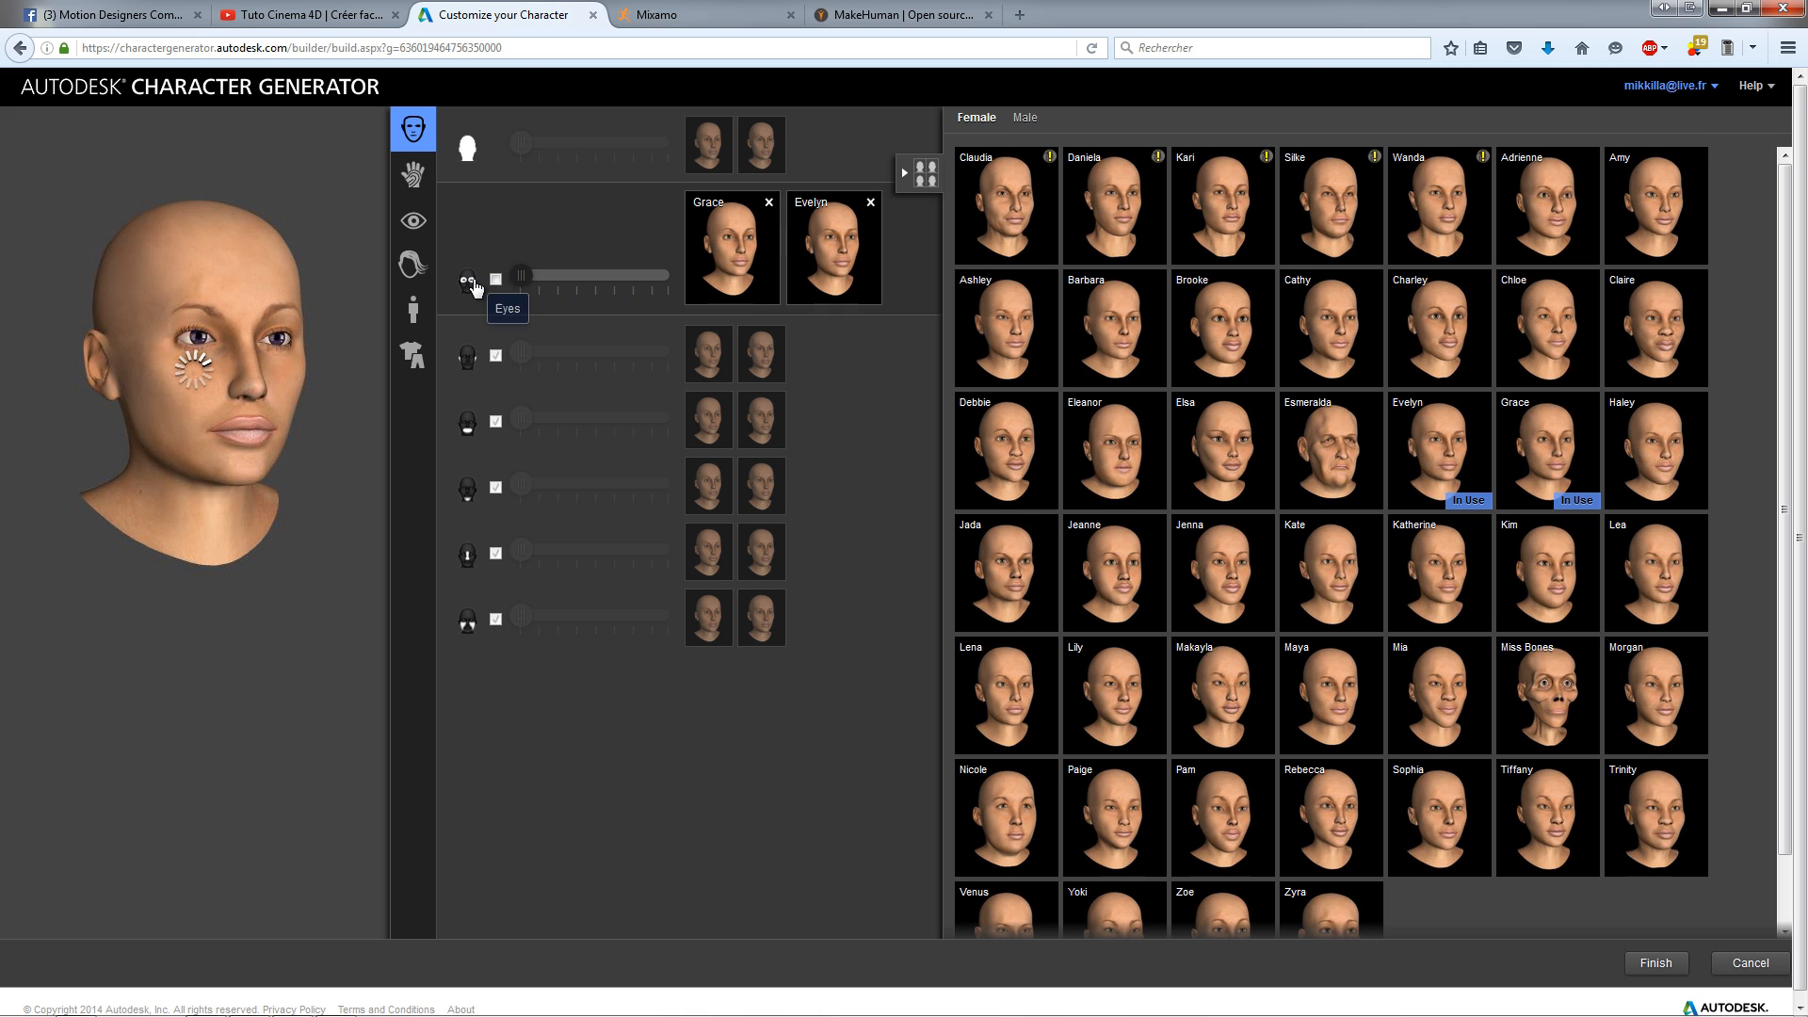
mouse_move(524, 282)
left_mouse_down()
mouse_move(626, 280)
mouse_move(499, 287)
left_mouse_up()
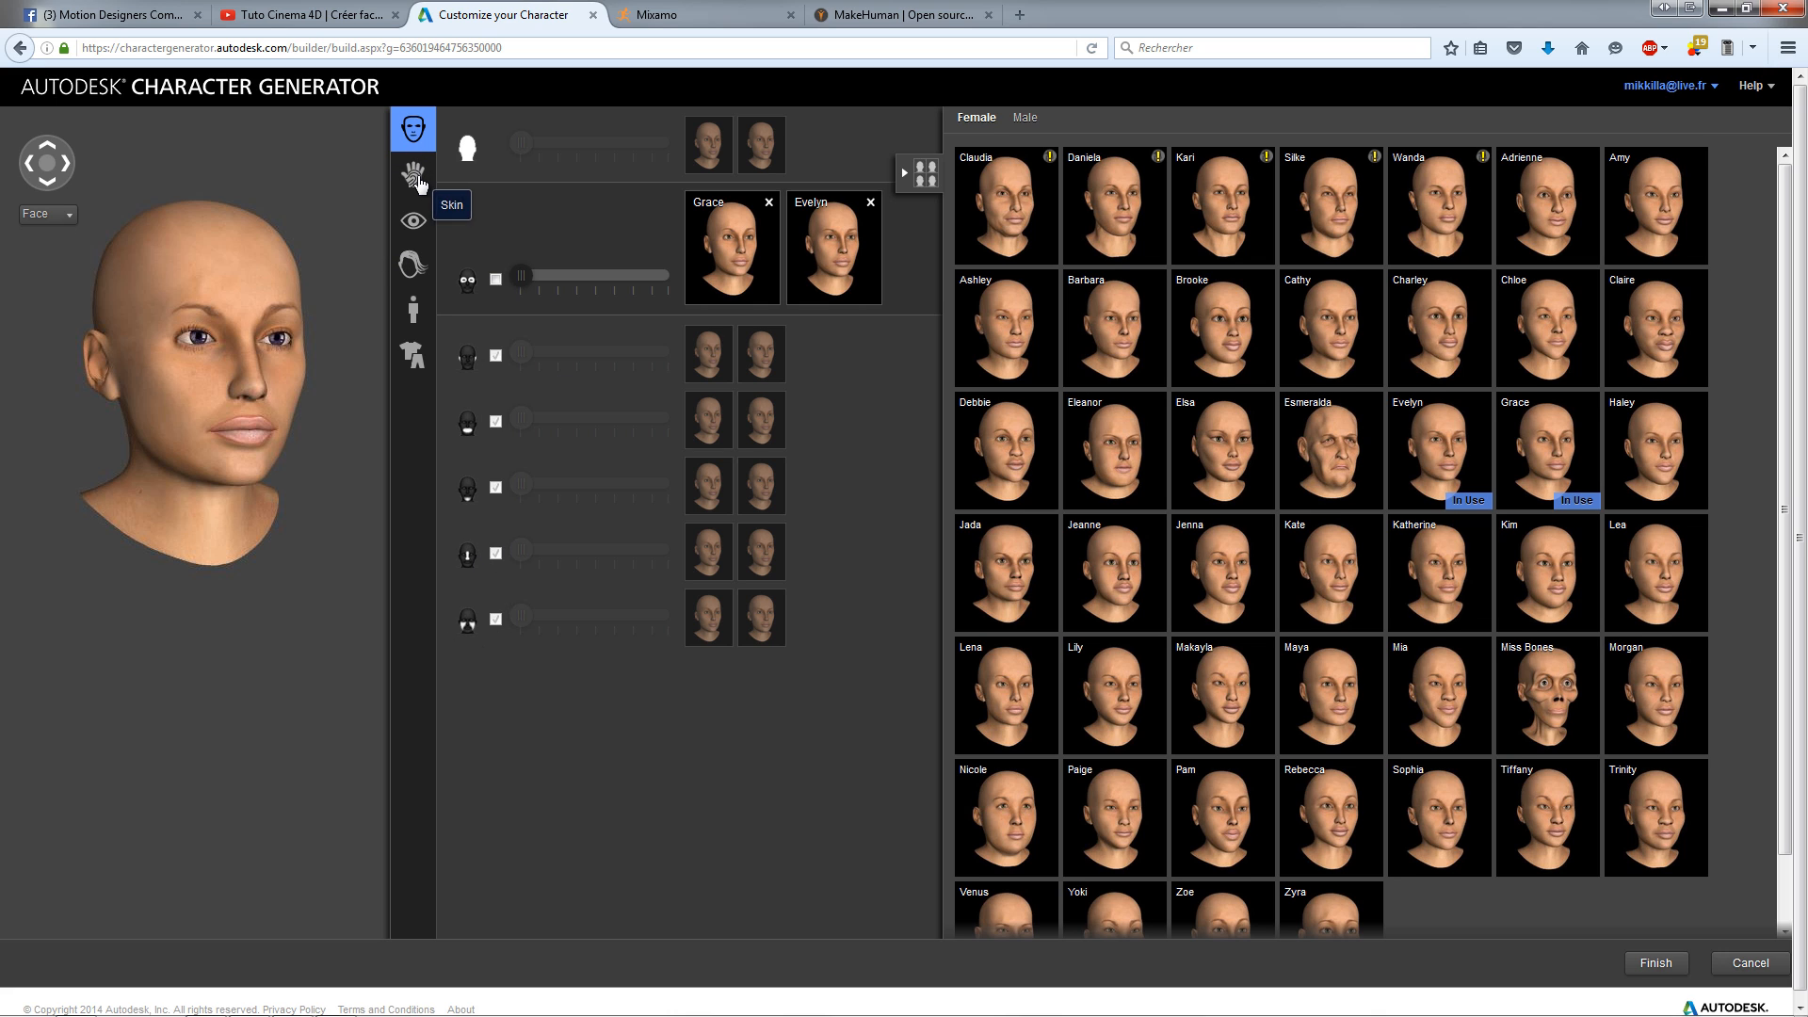
Step: Examine the available female skins, including the three makeup variations of one fair skin and the green creature skin
left_click(421, 175)
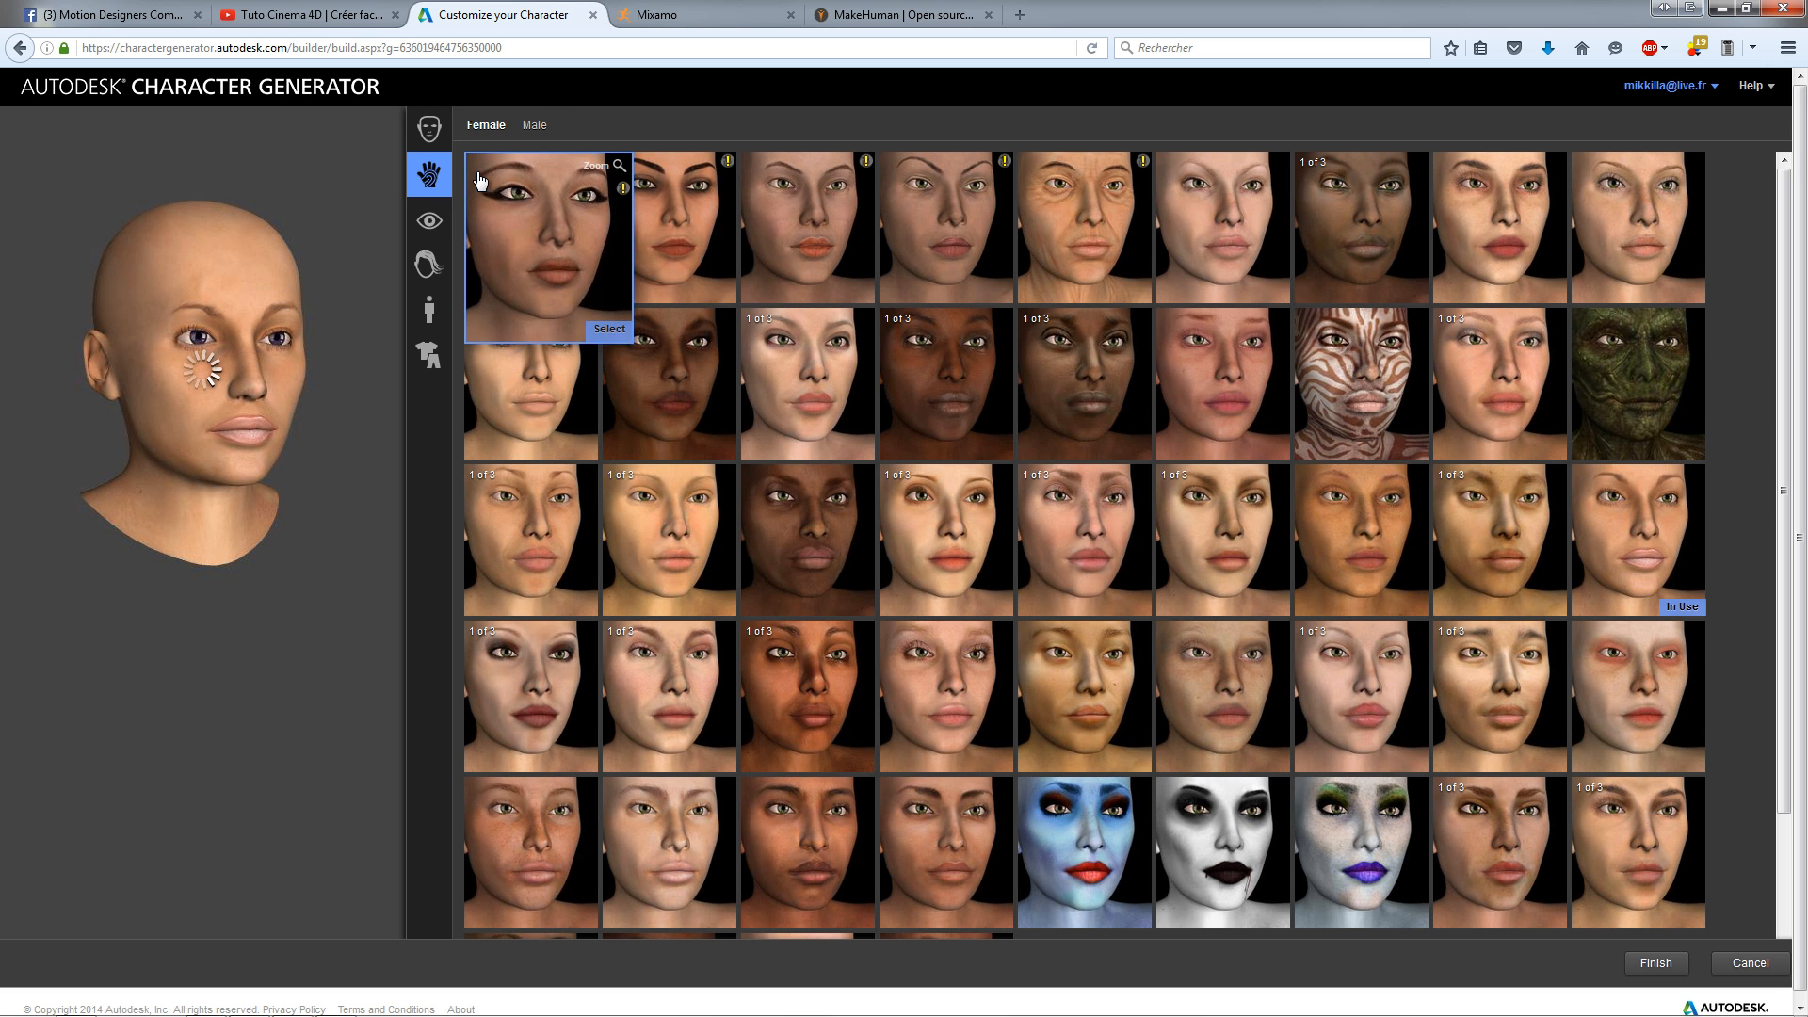
mouse_move(1052, 568)
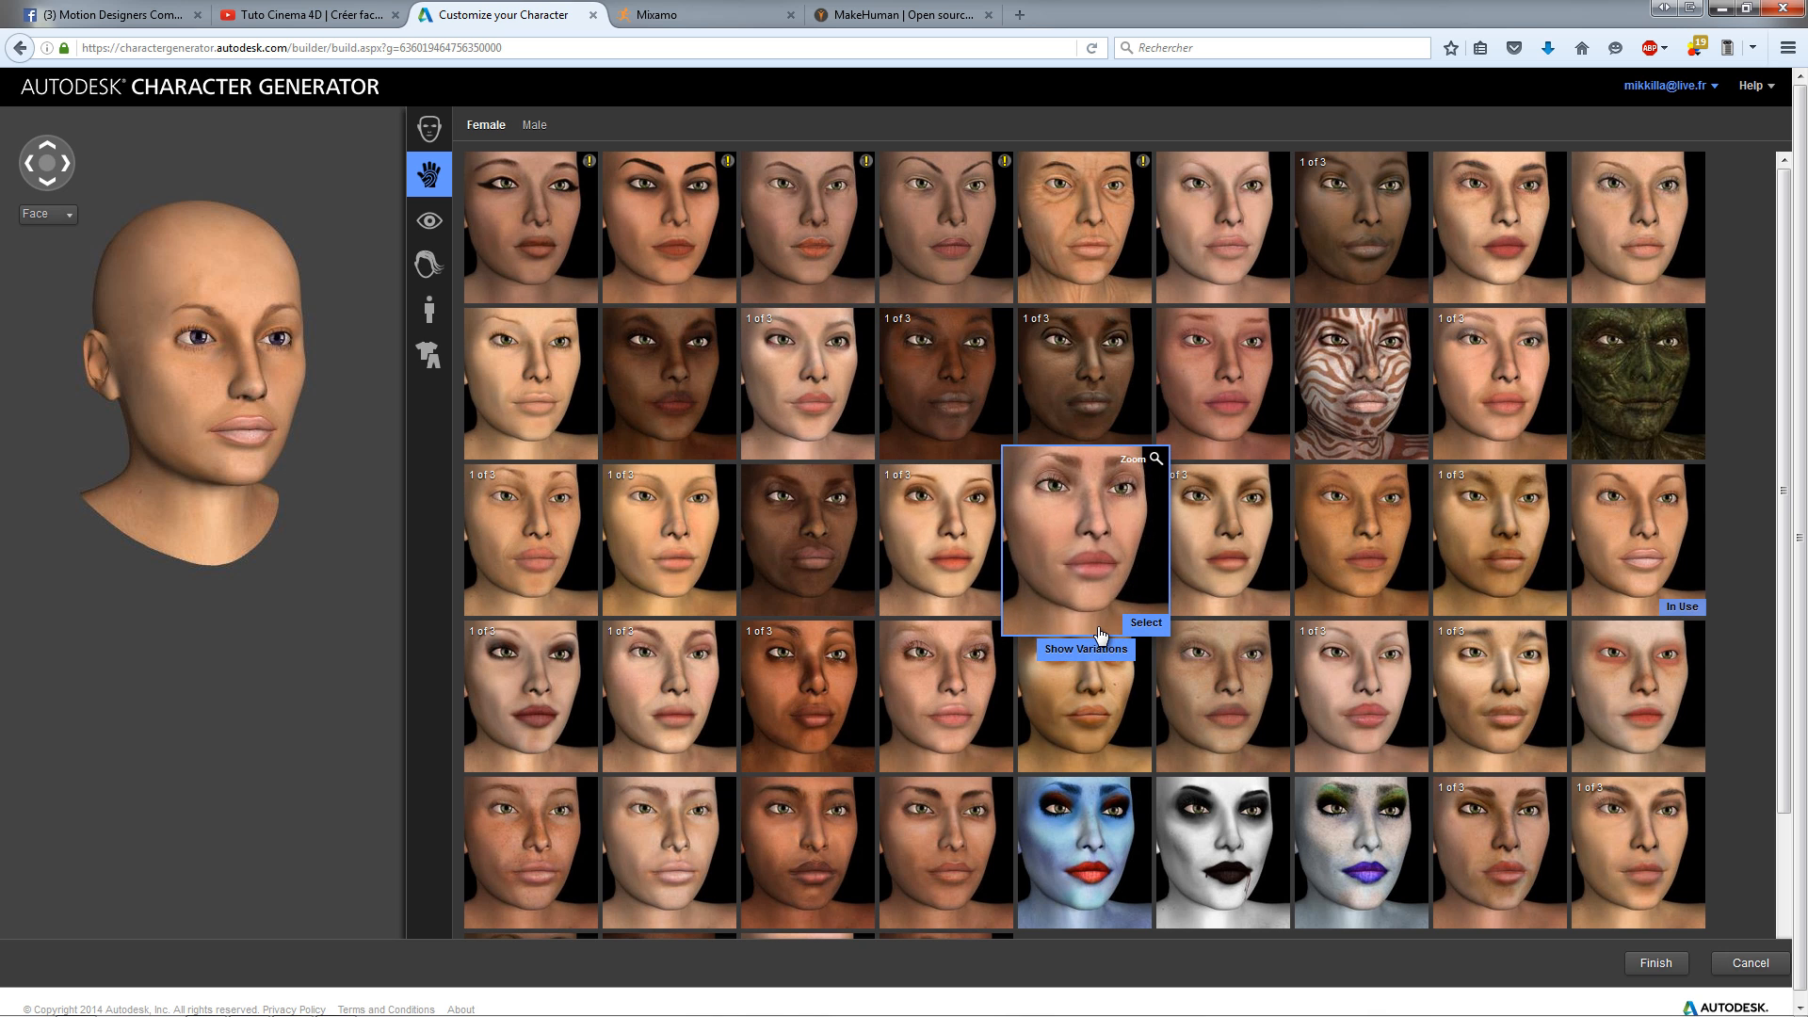
left_click(1088, 648)
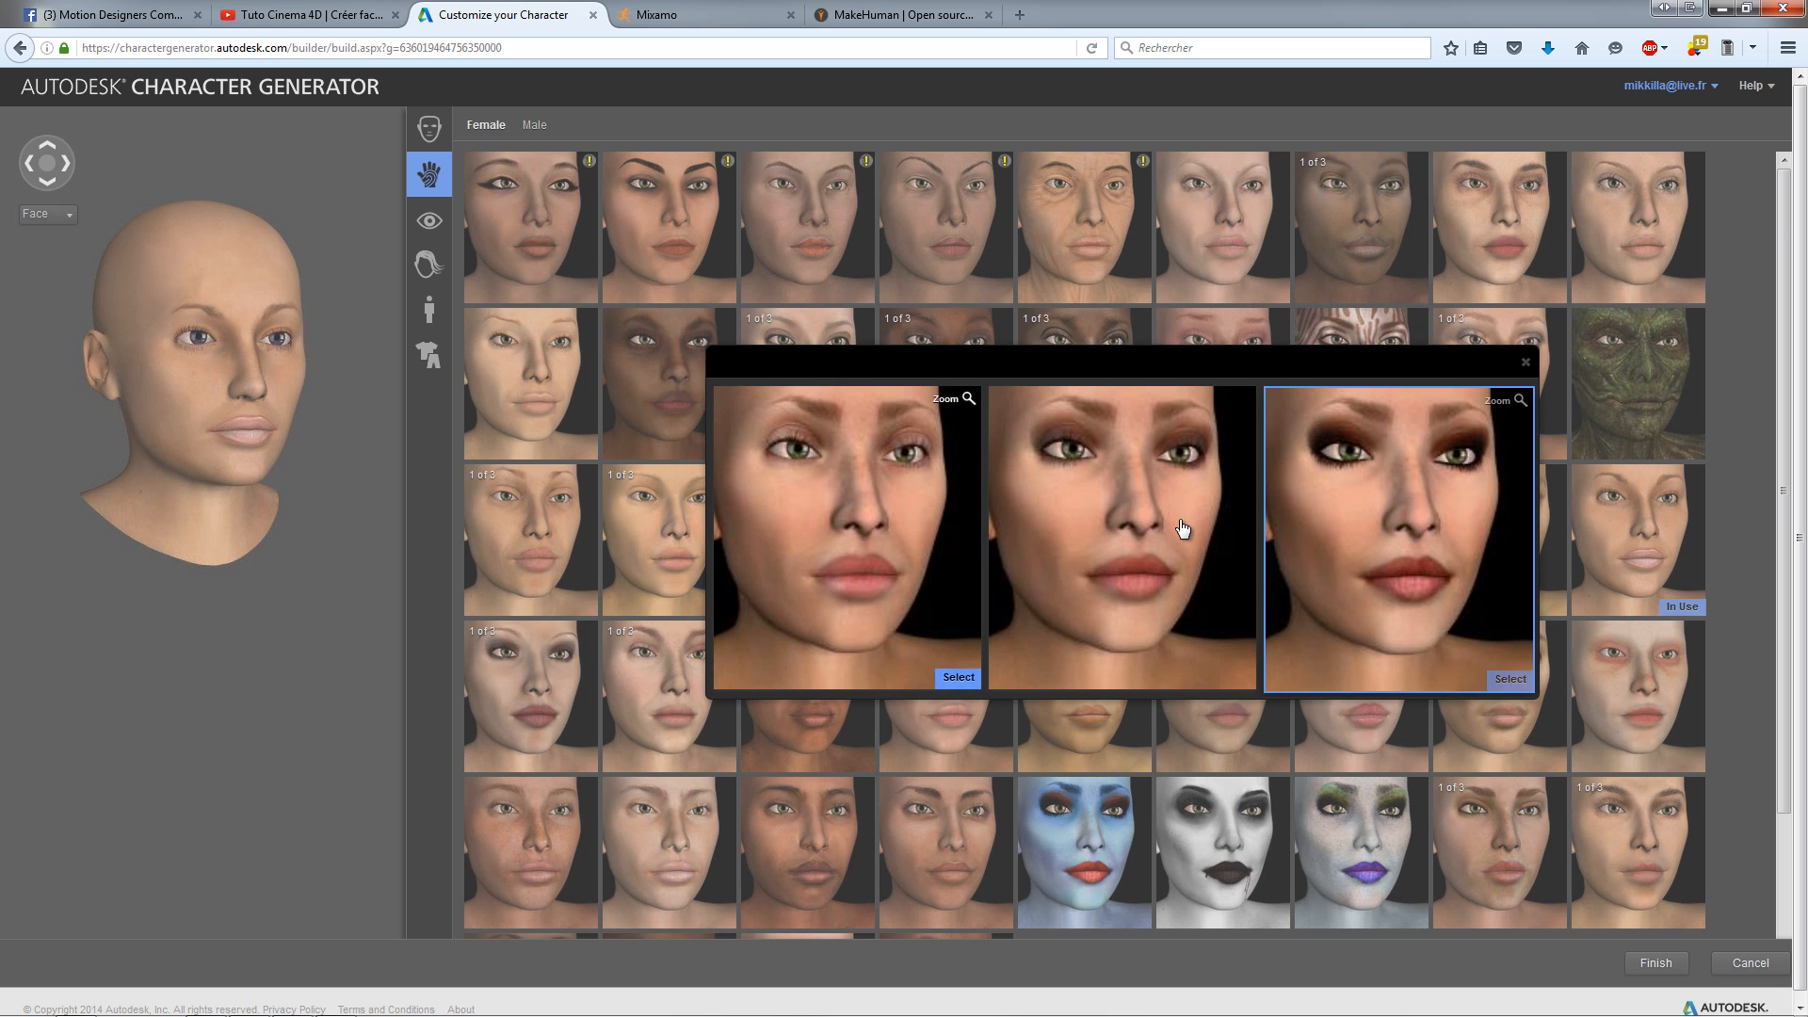
left_click(1526, 364)
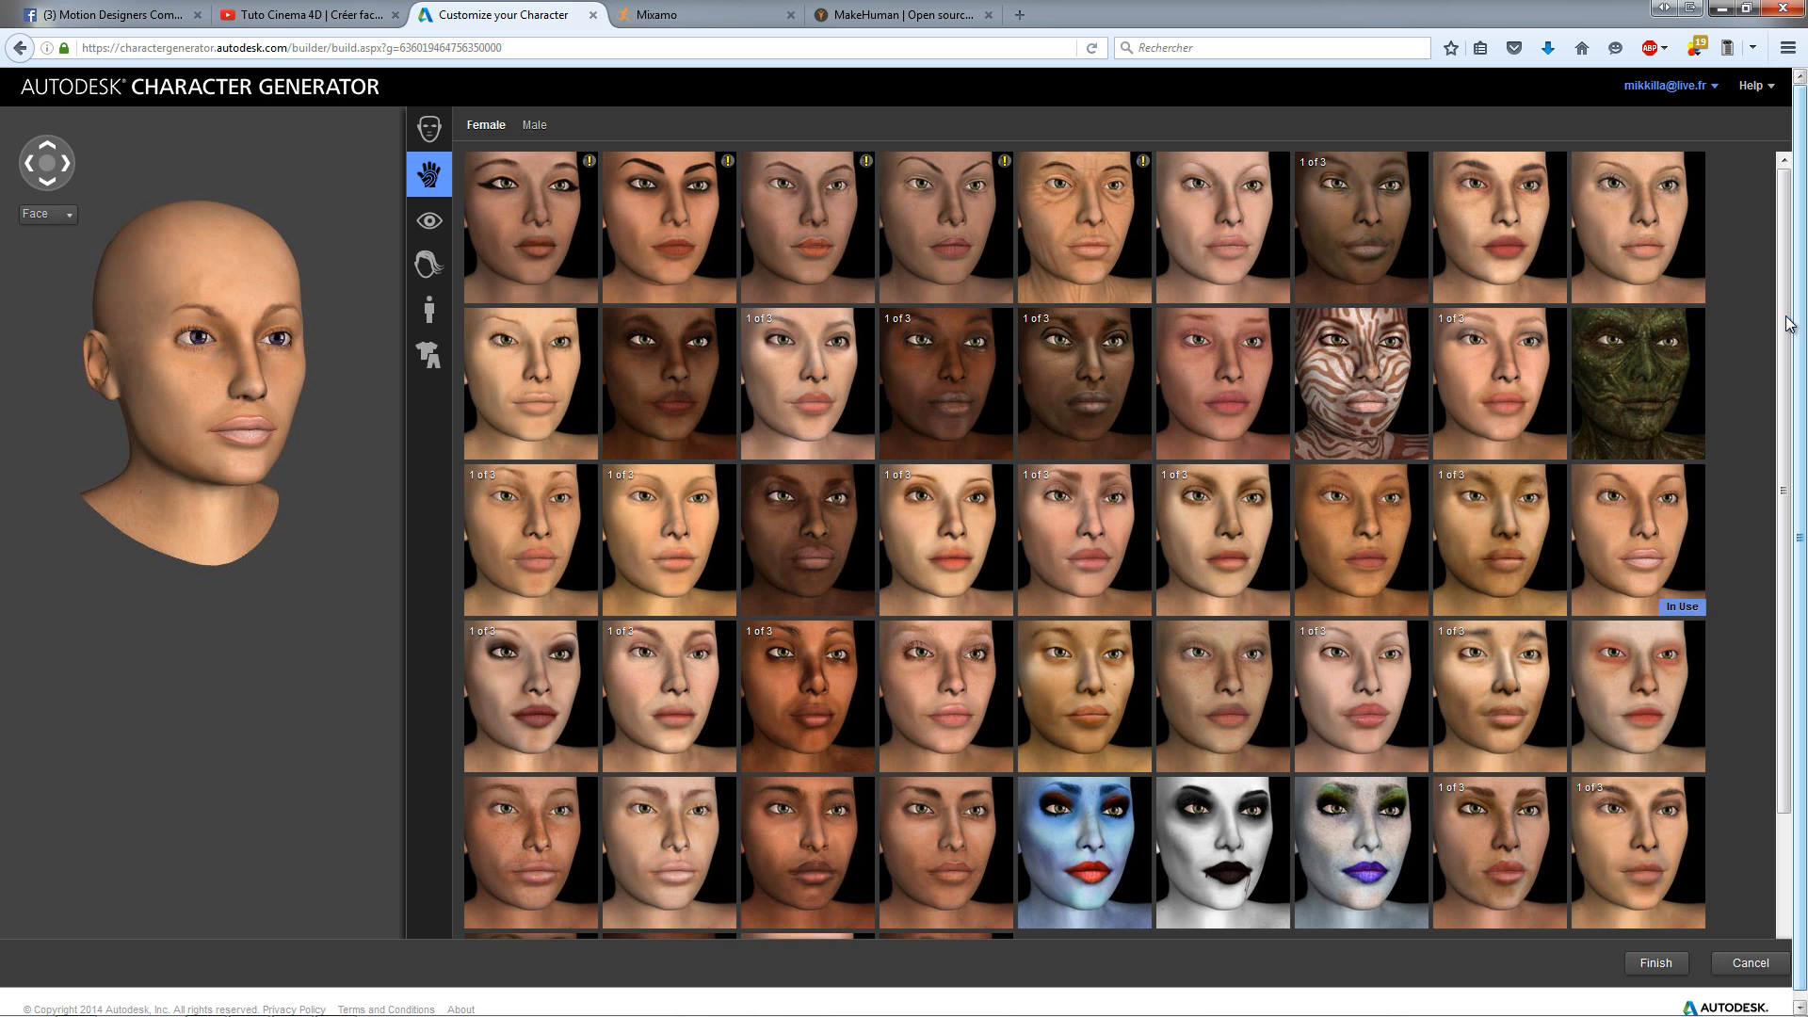
scroll(1800, 358, "down", 2)
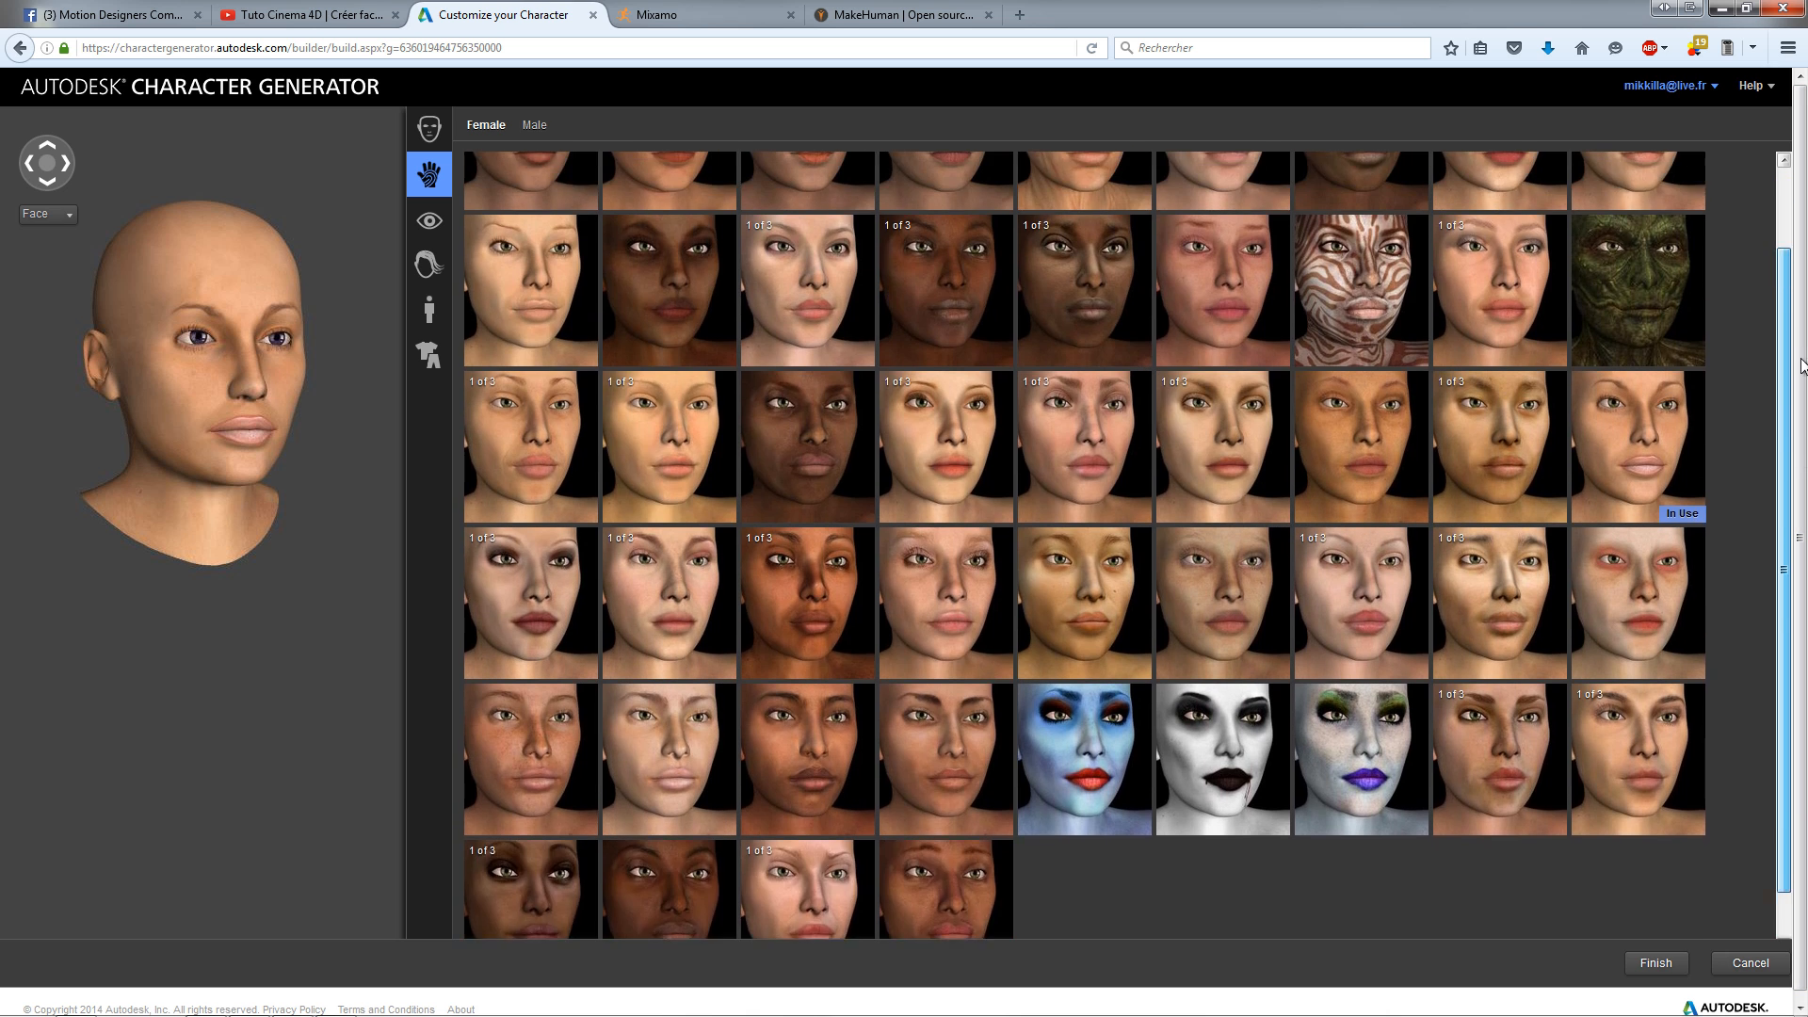
scroll(1800, 394, "up", 2)
mouse_move(1640, 380)
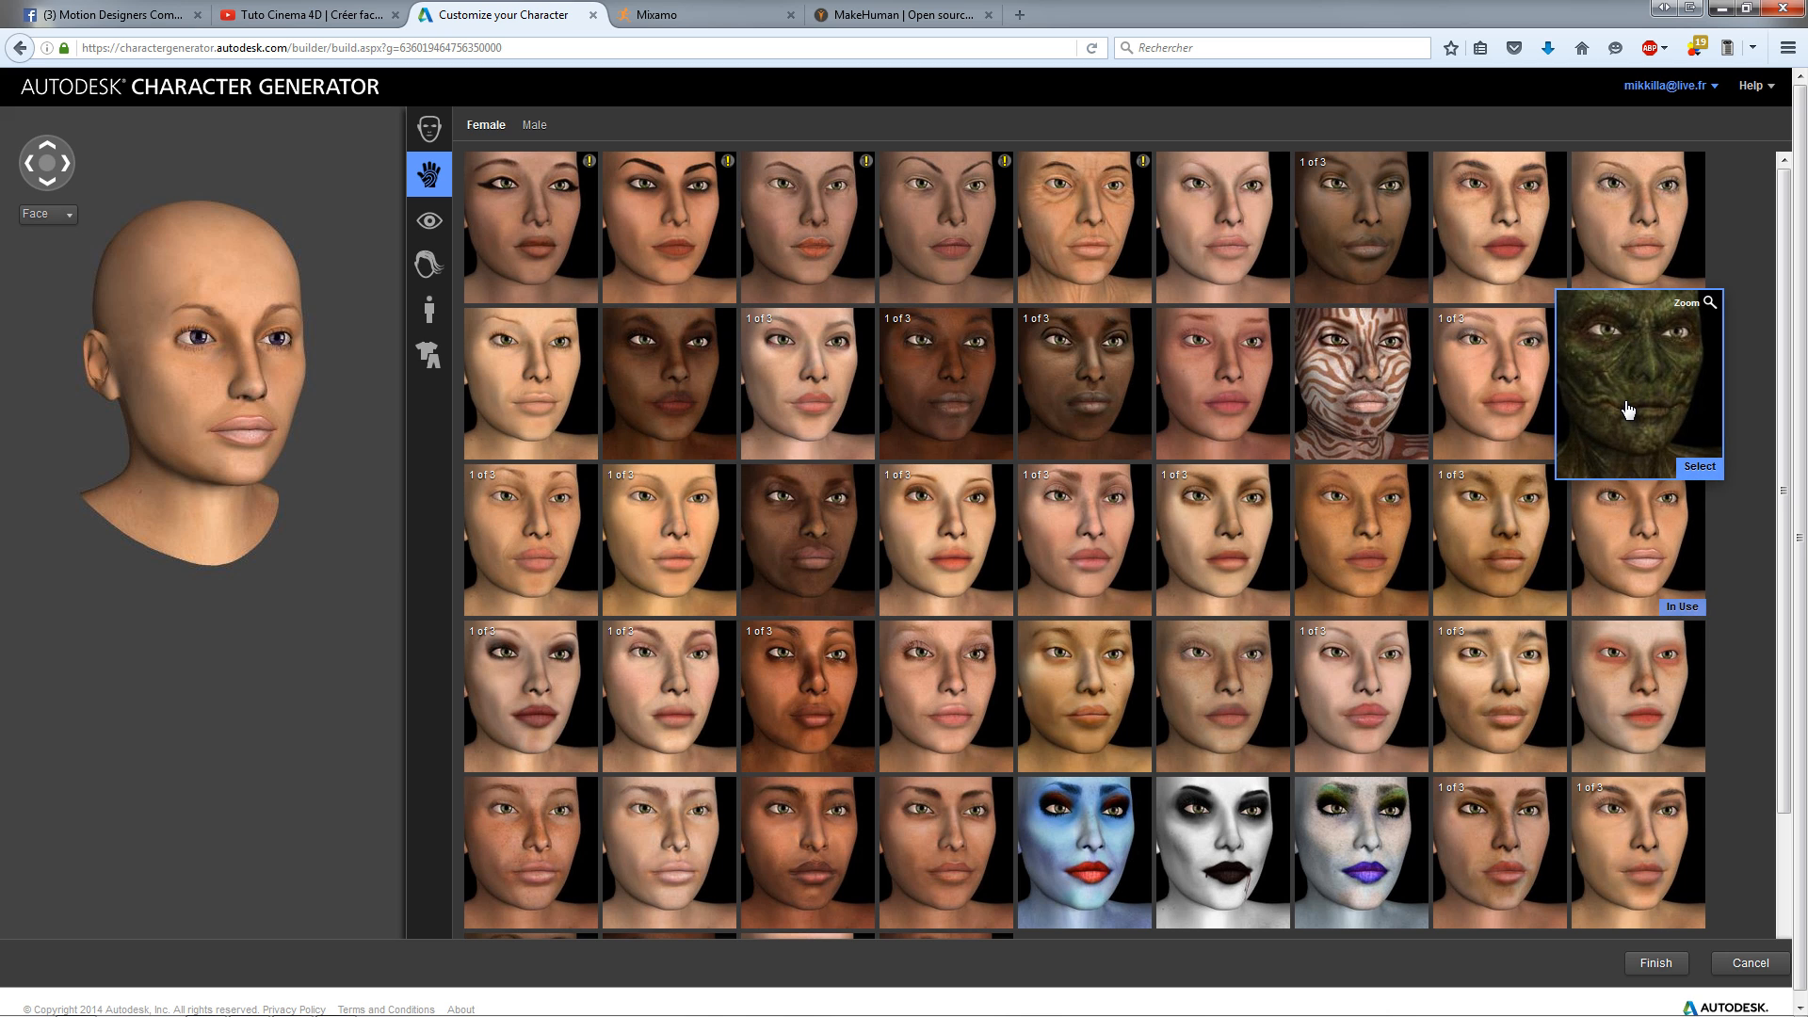
scroll(1029, 593, "down", 2)
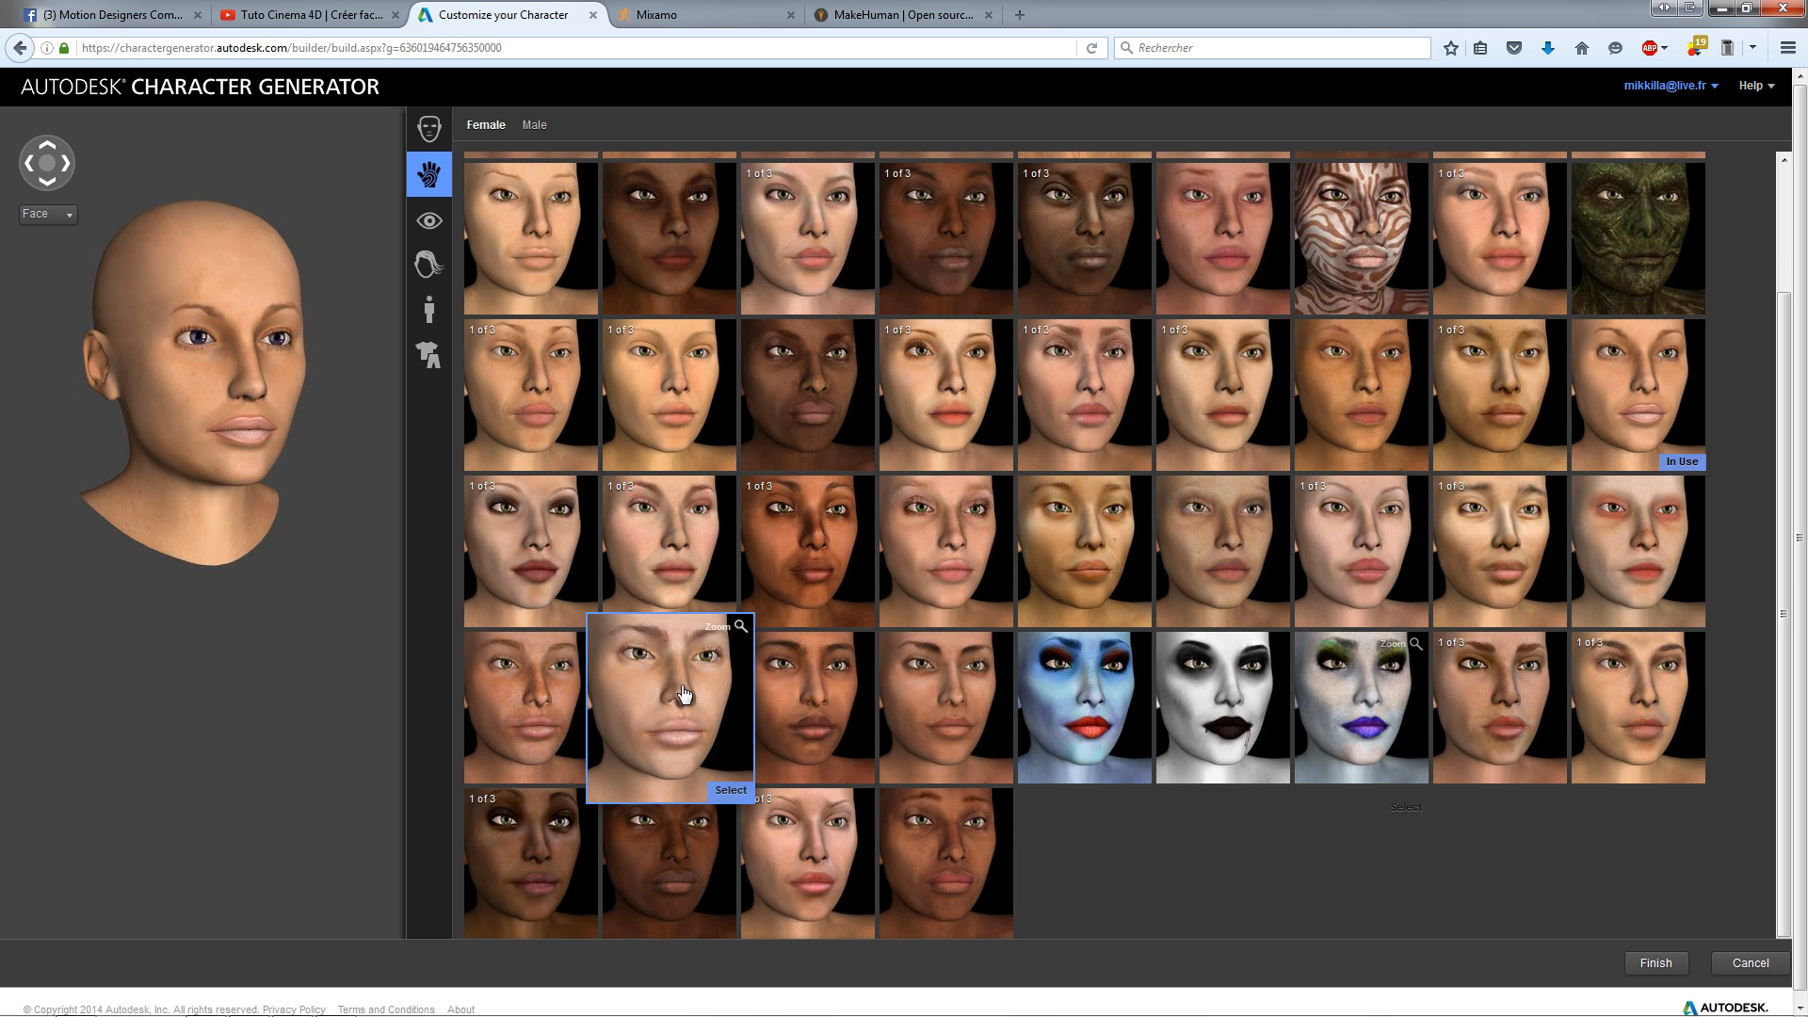
scroll(781, 649, "up", 2)
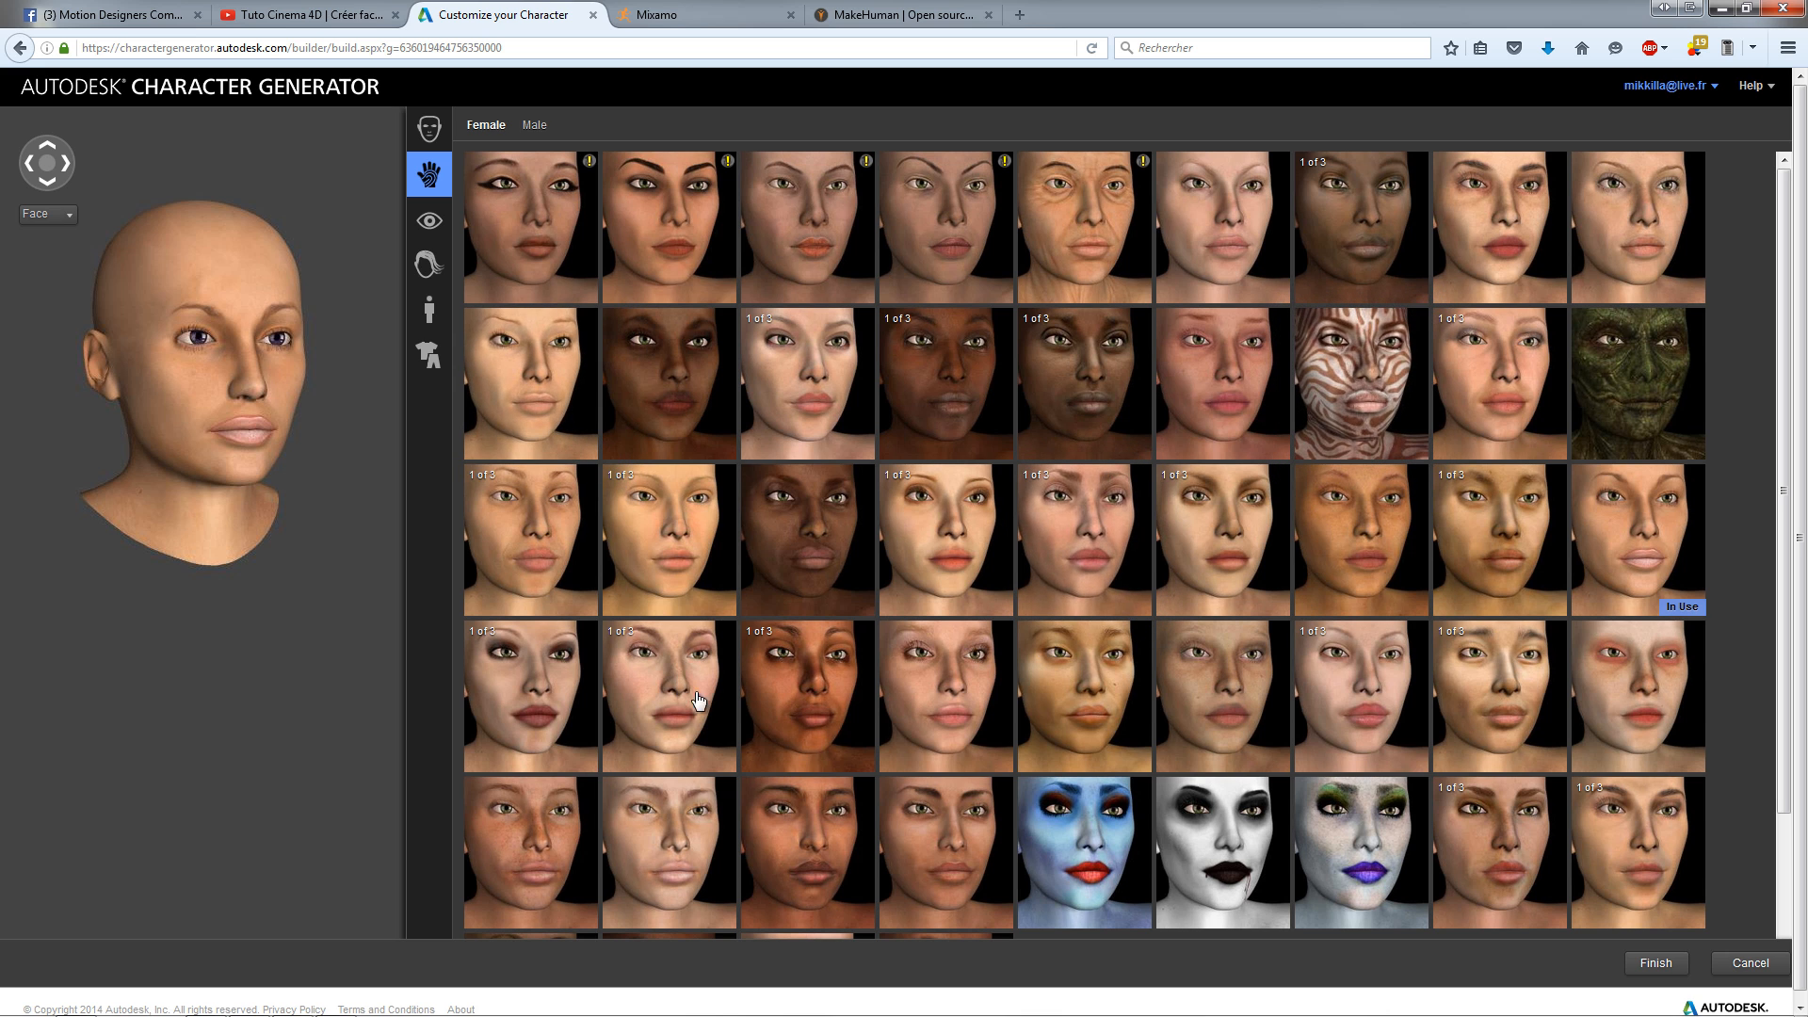
scroll(768, 623, "down", 2)
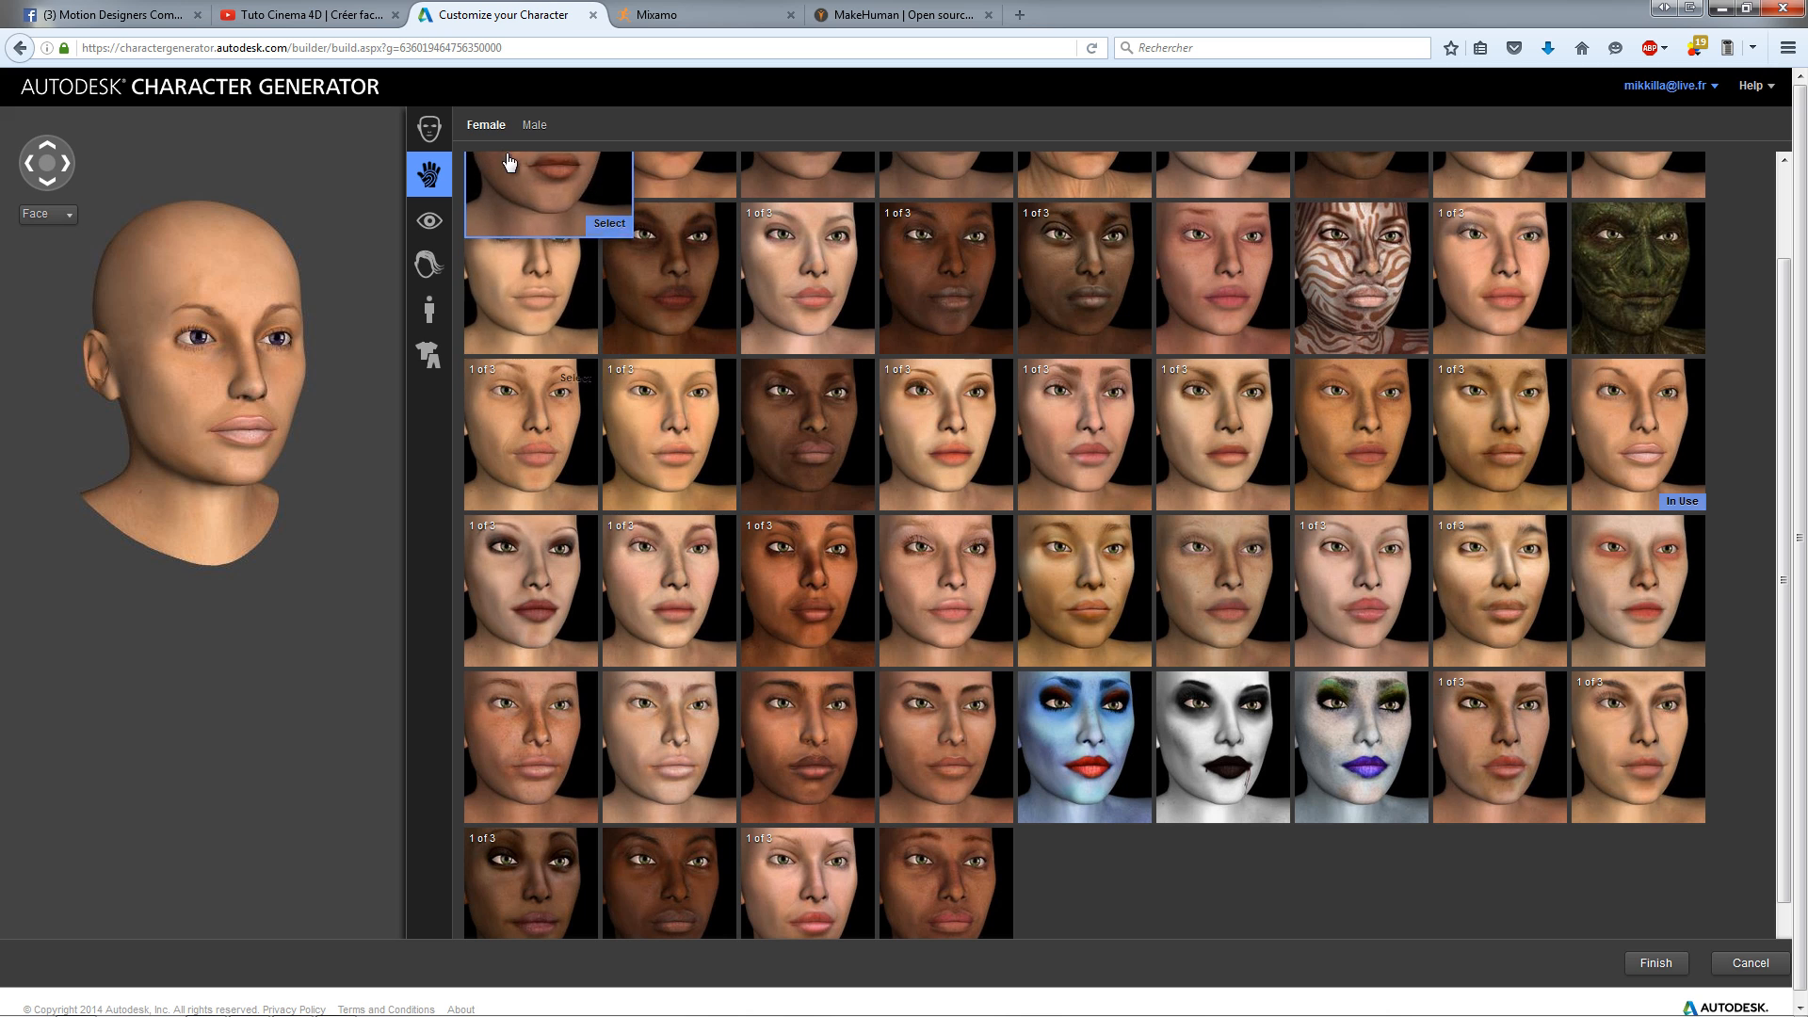
Step: Change the character's eye color to the green one at the end of the second row
left_click(427, 226)
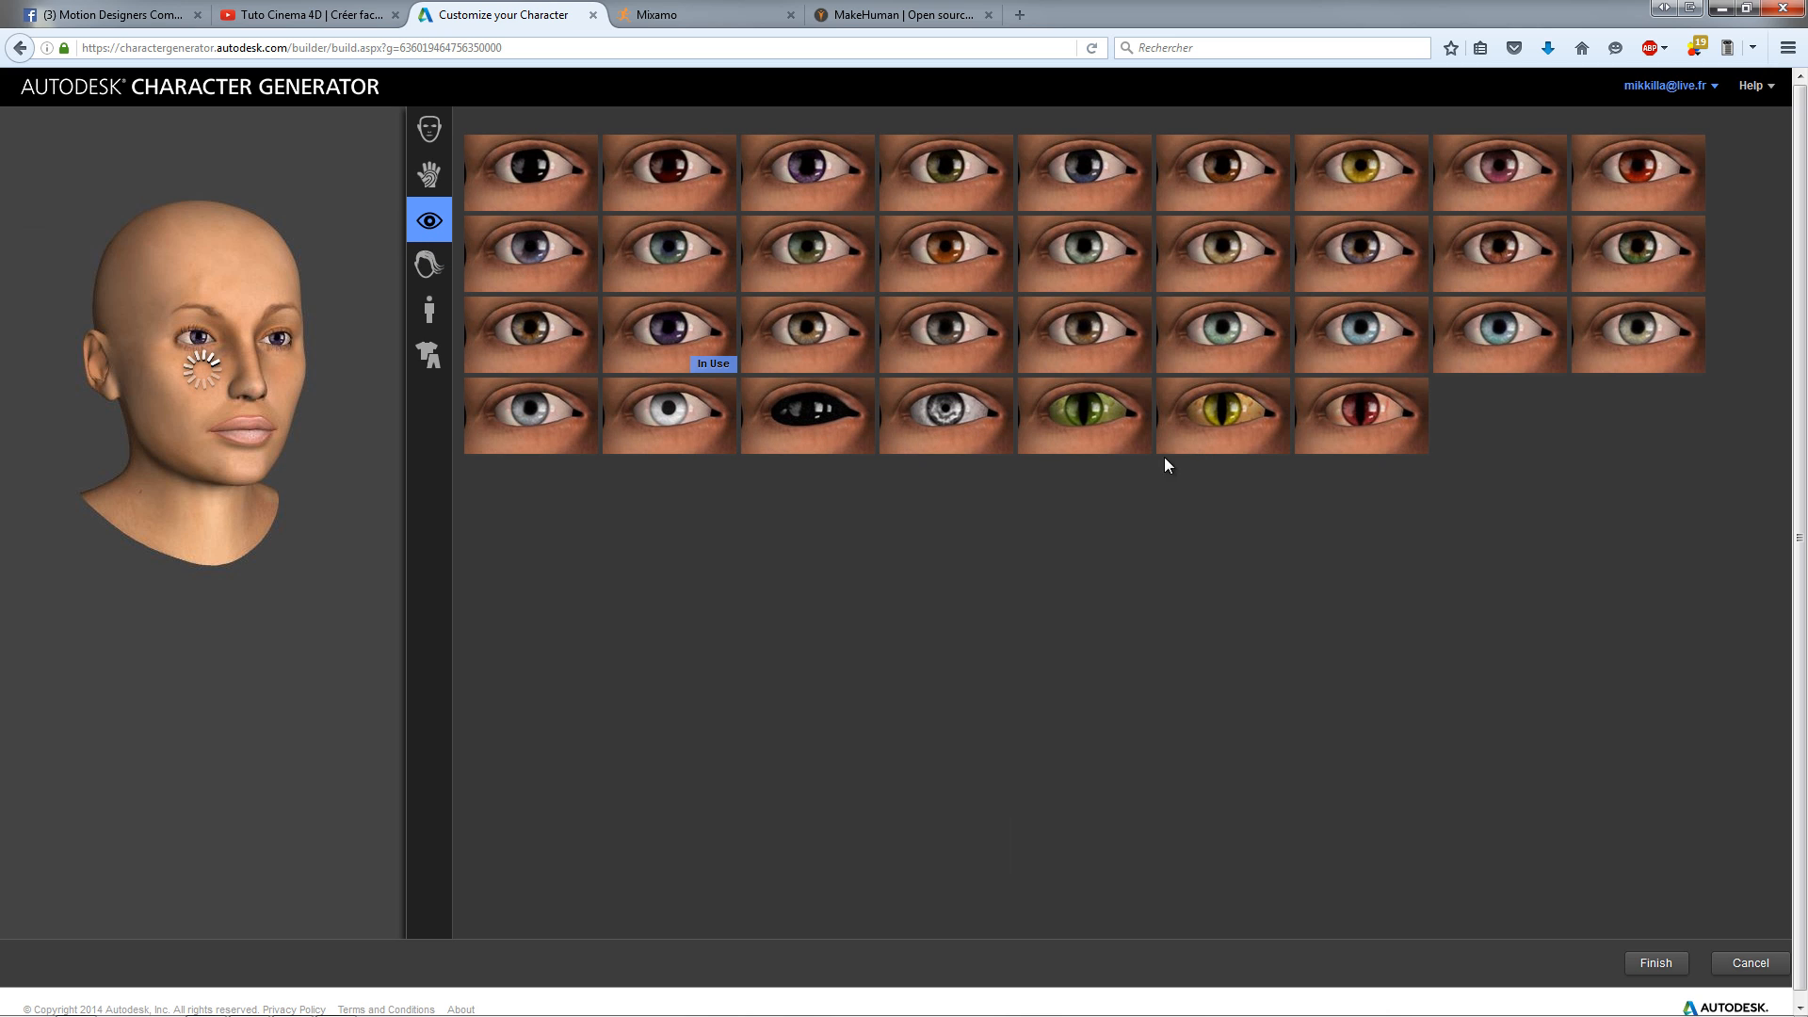
left_click(1692, 287)
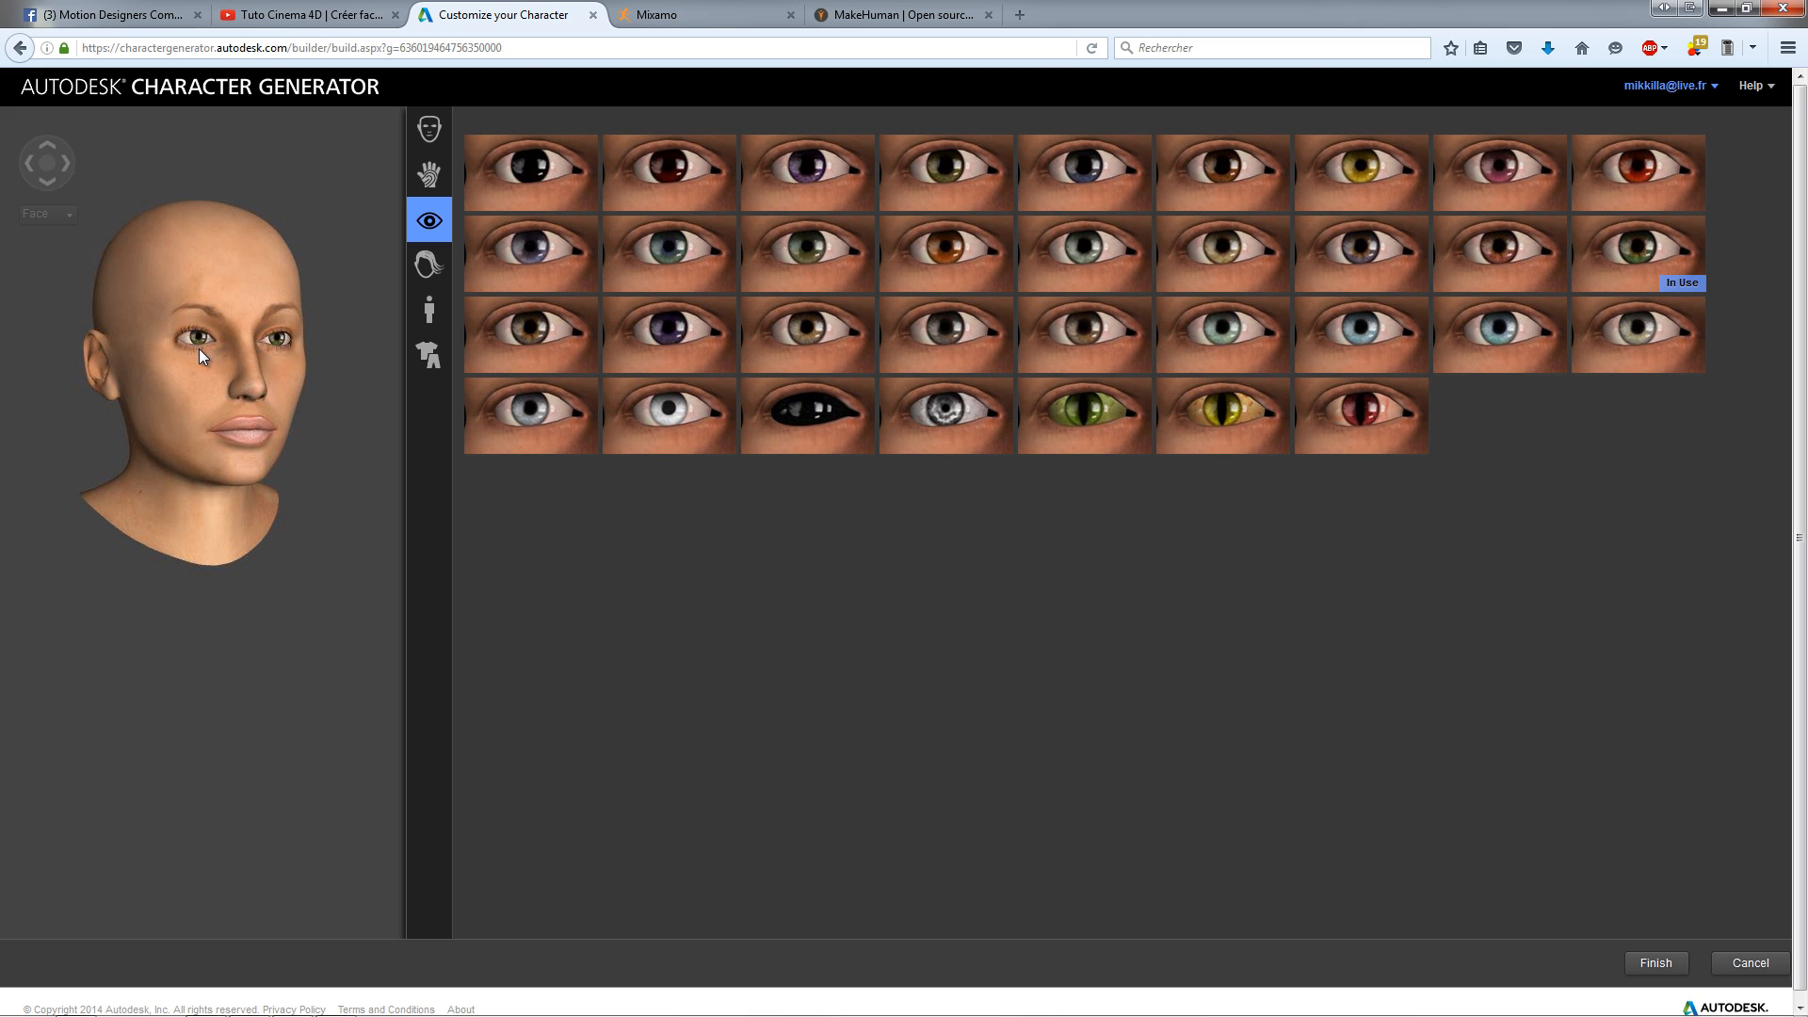
Step: View the color variations of the tied-back hairstyle, close them, and apply the long straight brown hairstyle with highlights
left_click(429, 264)
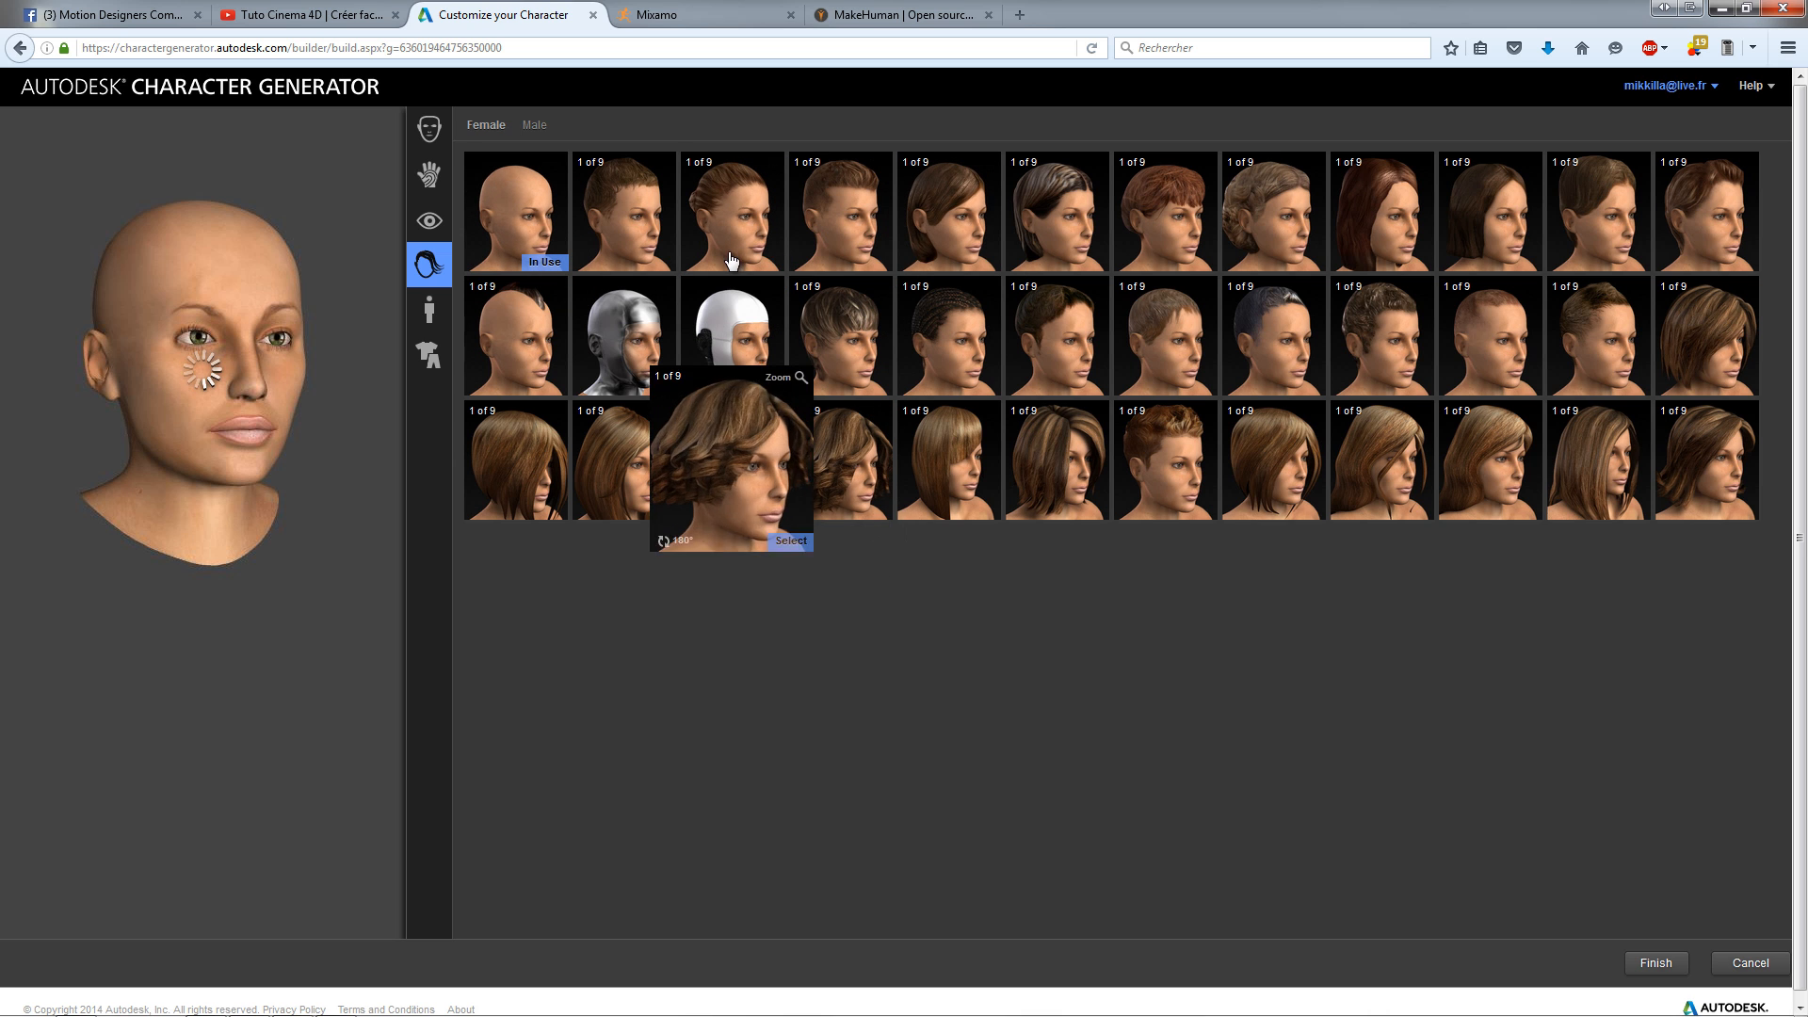
left_click(733, 357)
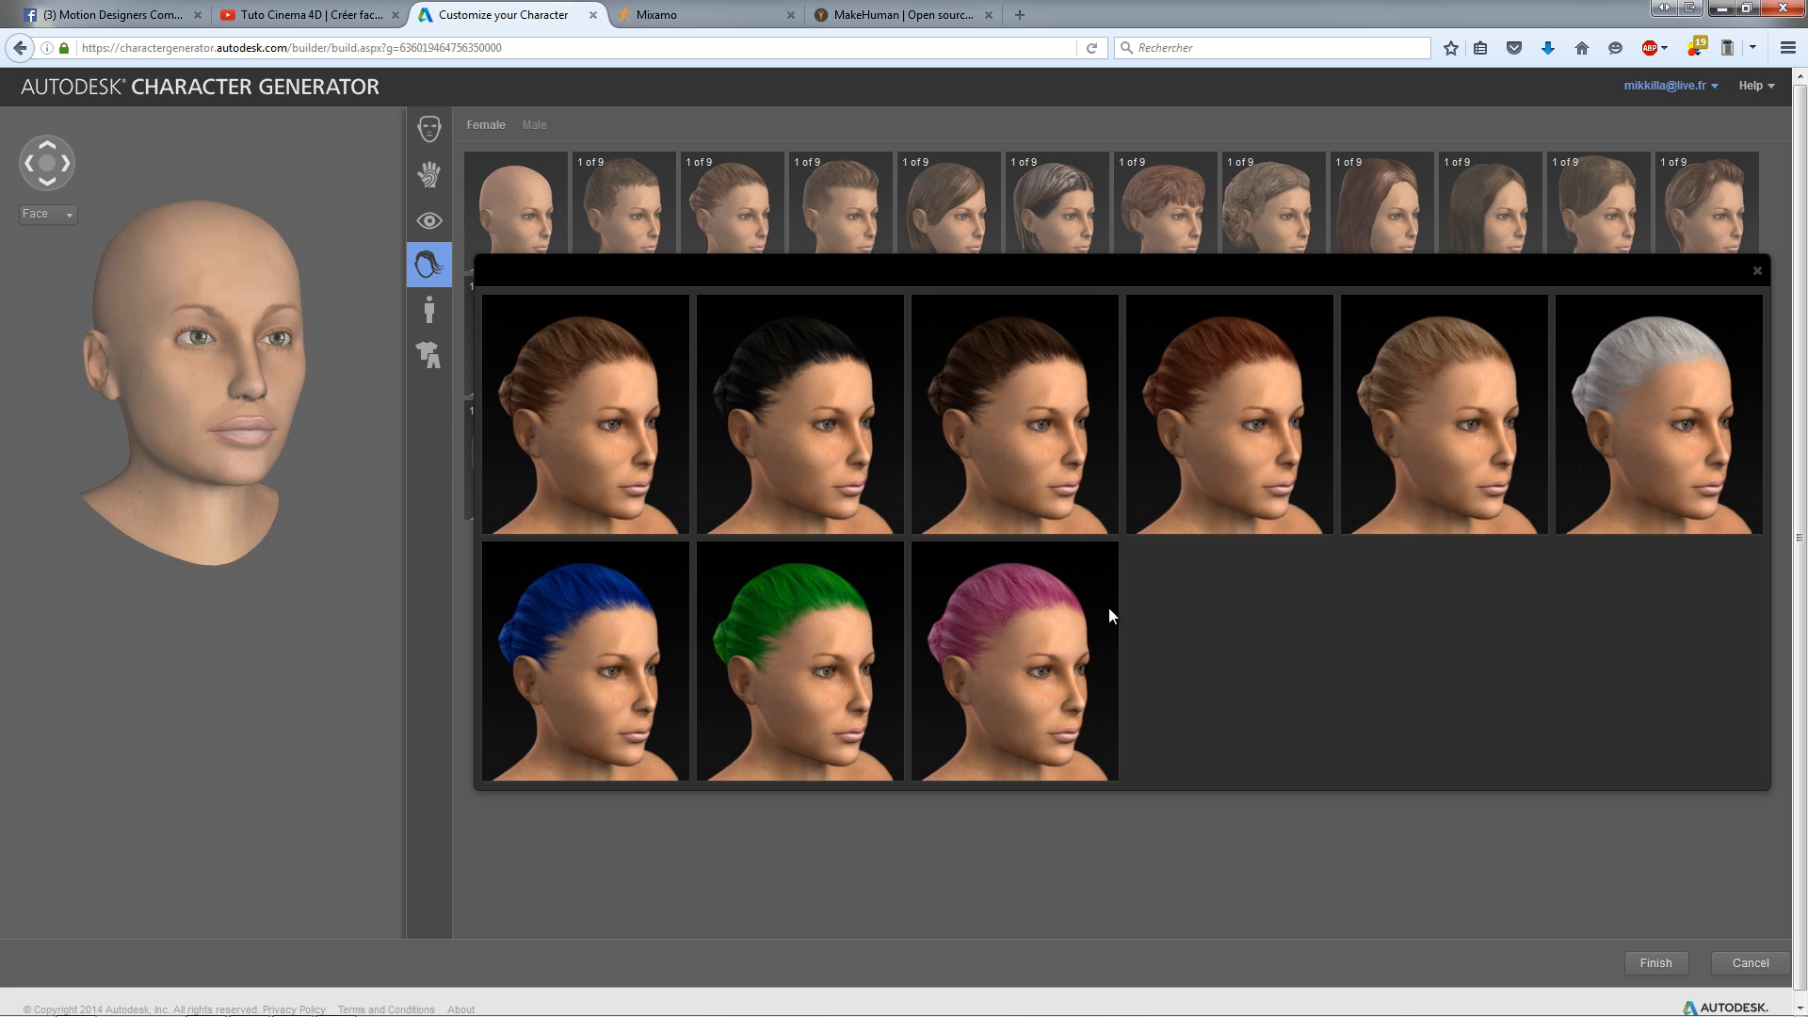
left_click(1067, 874)
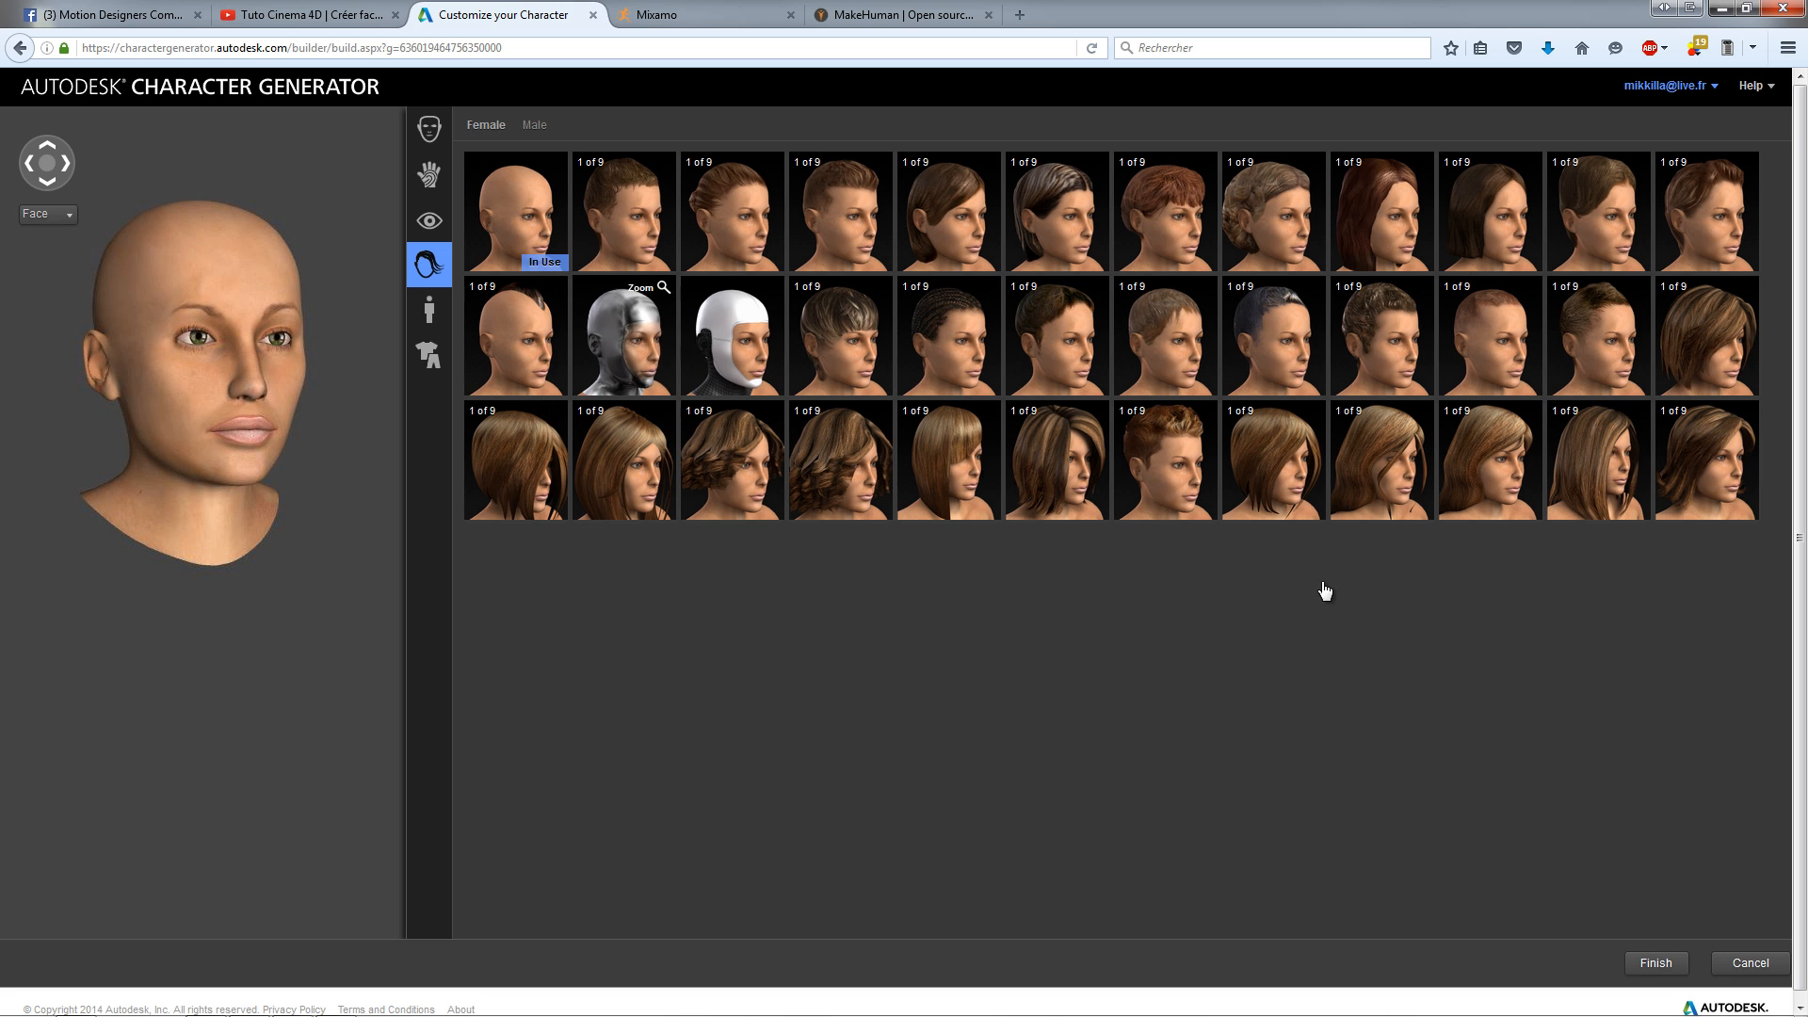
mouse_move(1681, 500)
mouse_move(1624, 499)
left_click(1606, 437)
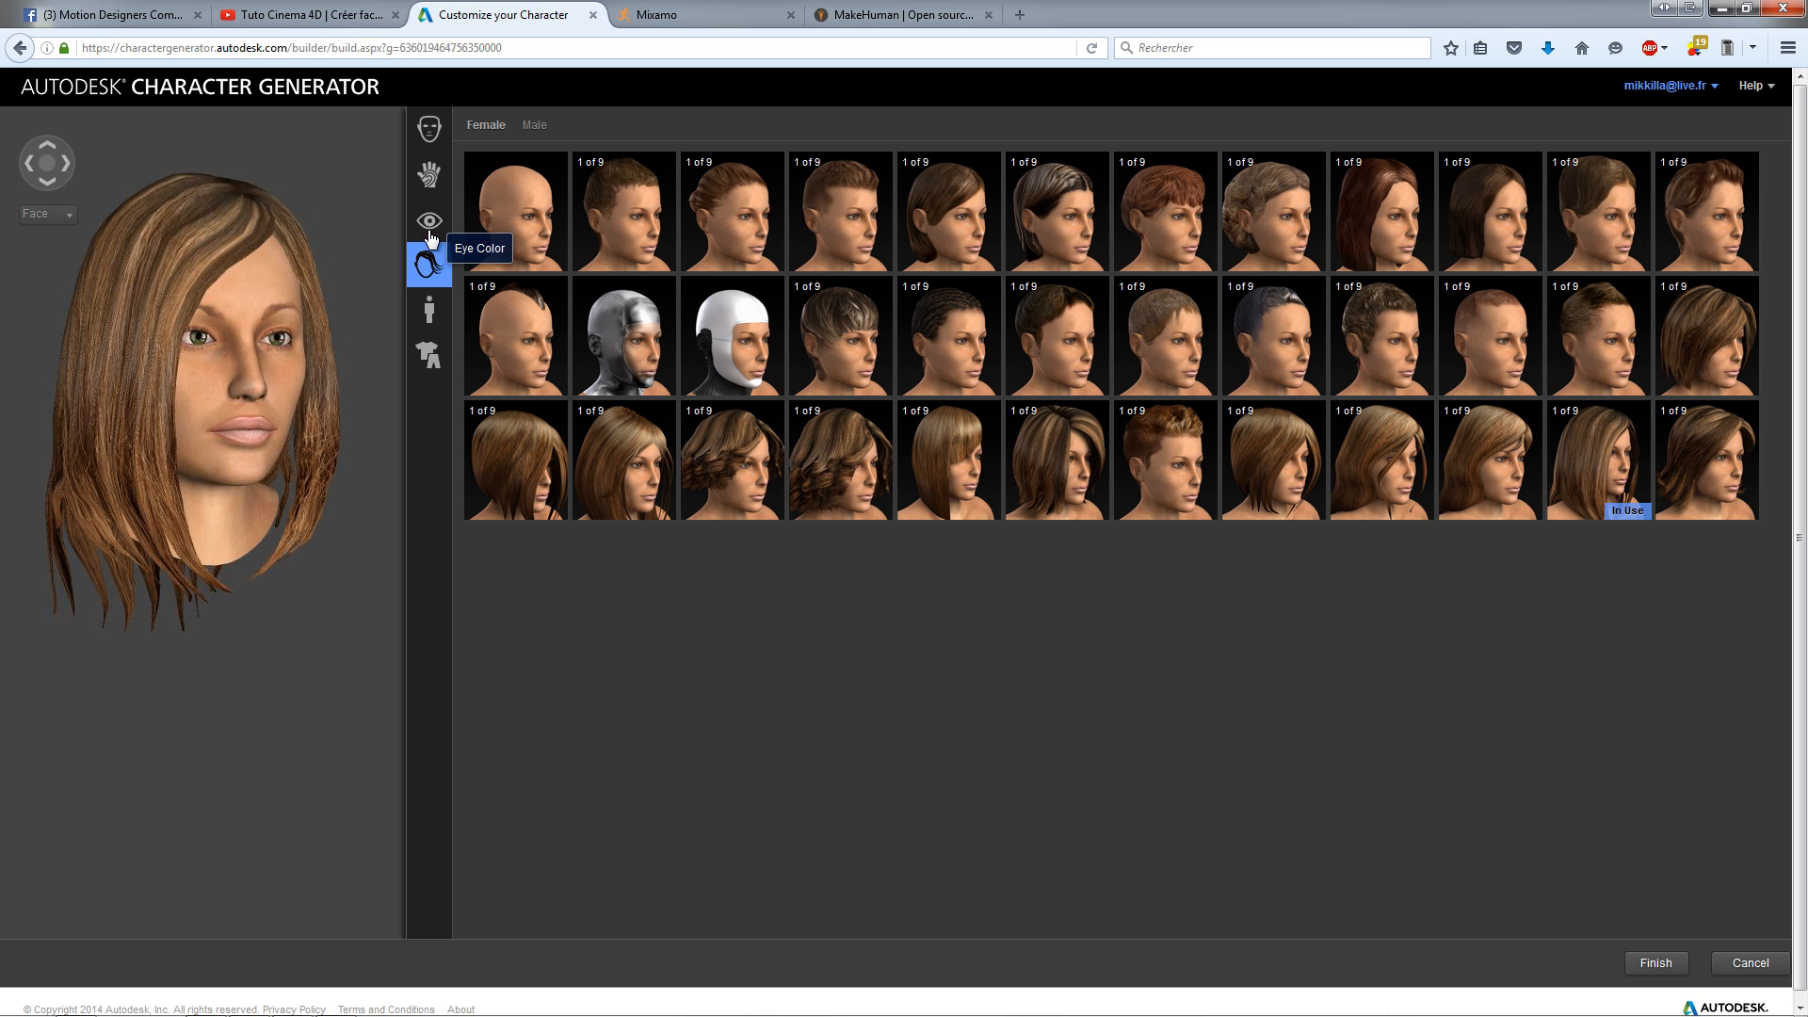
Step: Look through the female body presets and assign the Grace body as the character's base body
left_click(430, 311)
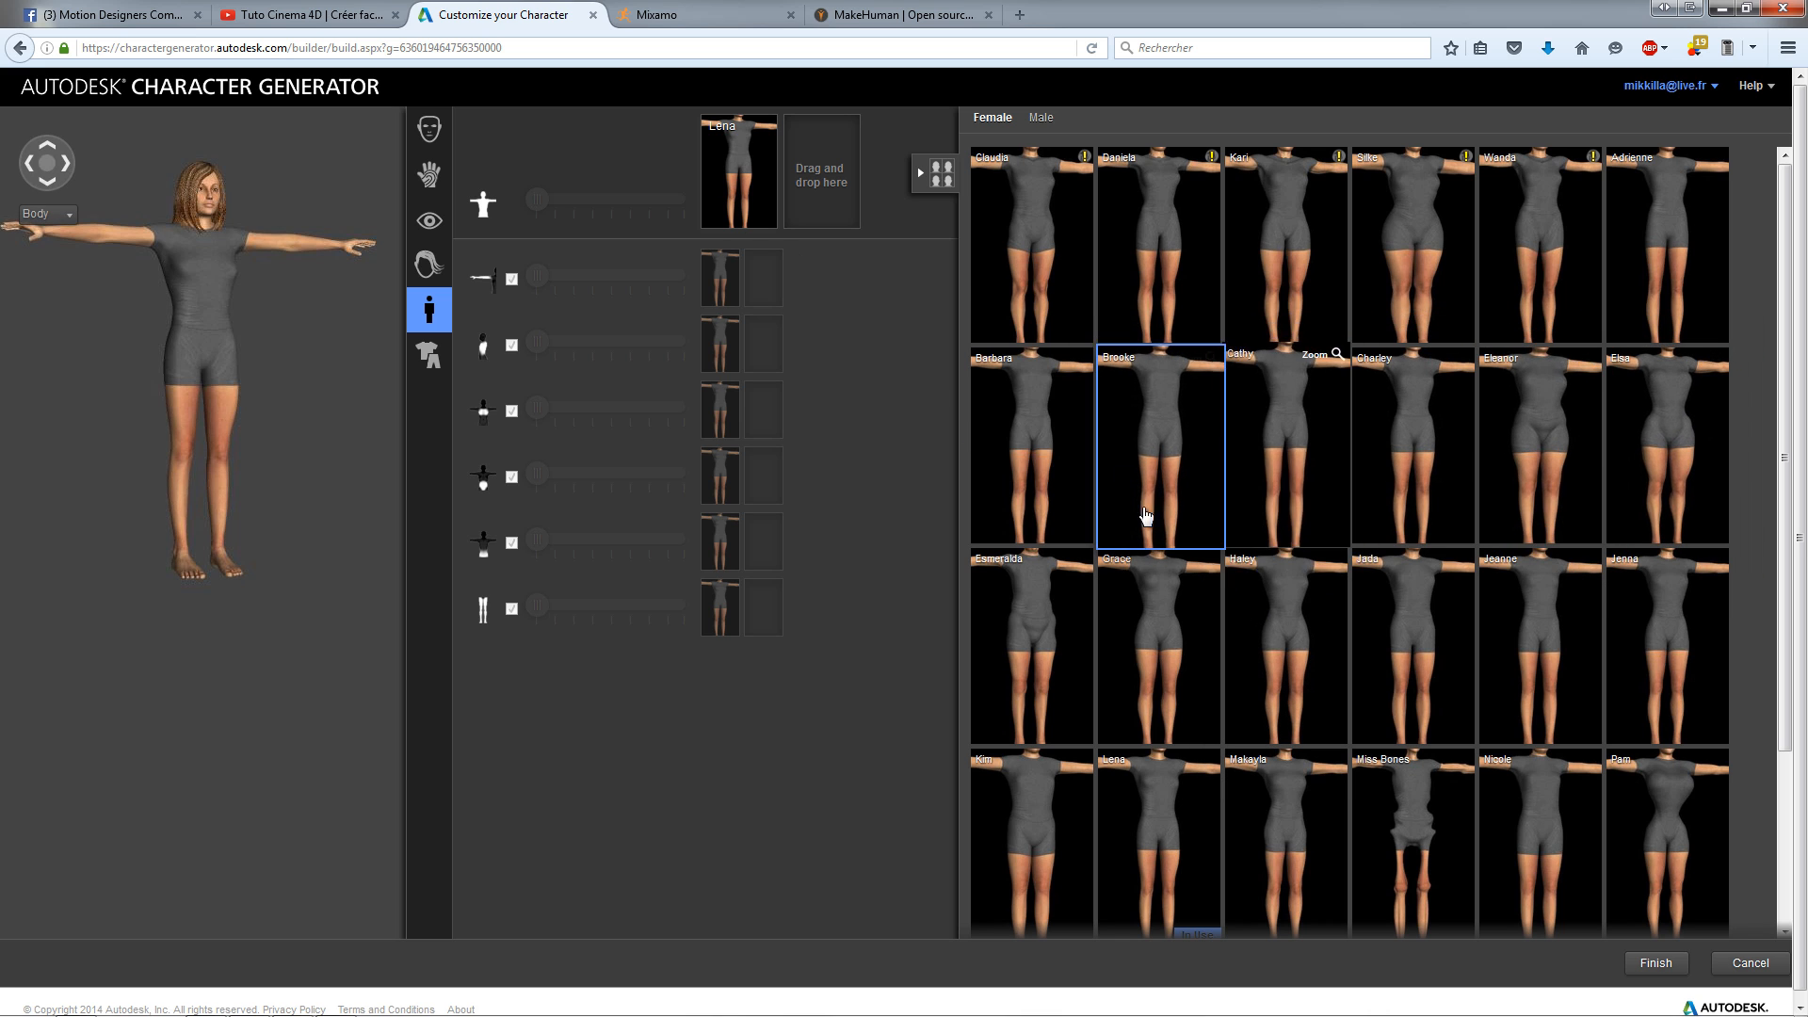
scroll(1412, 697, "down", 1)
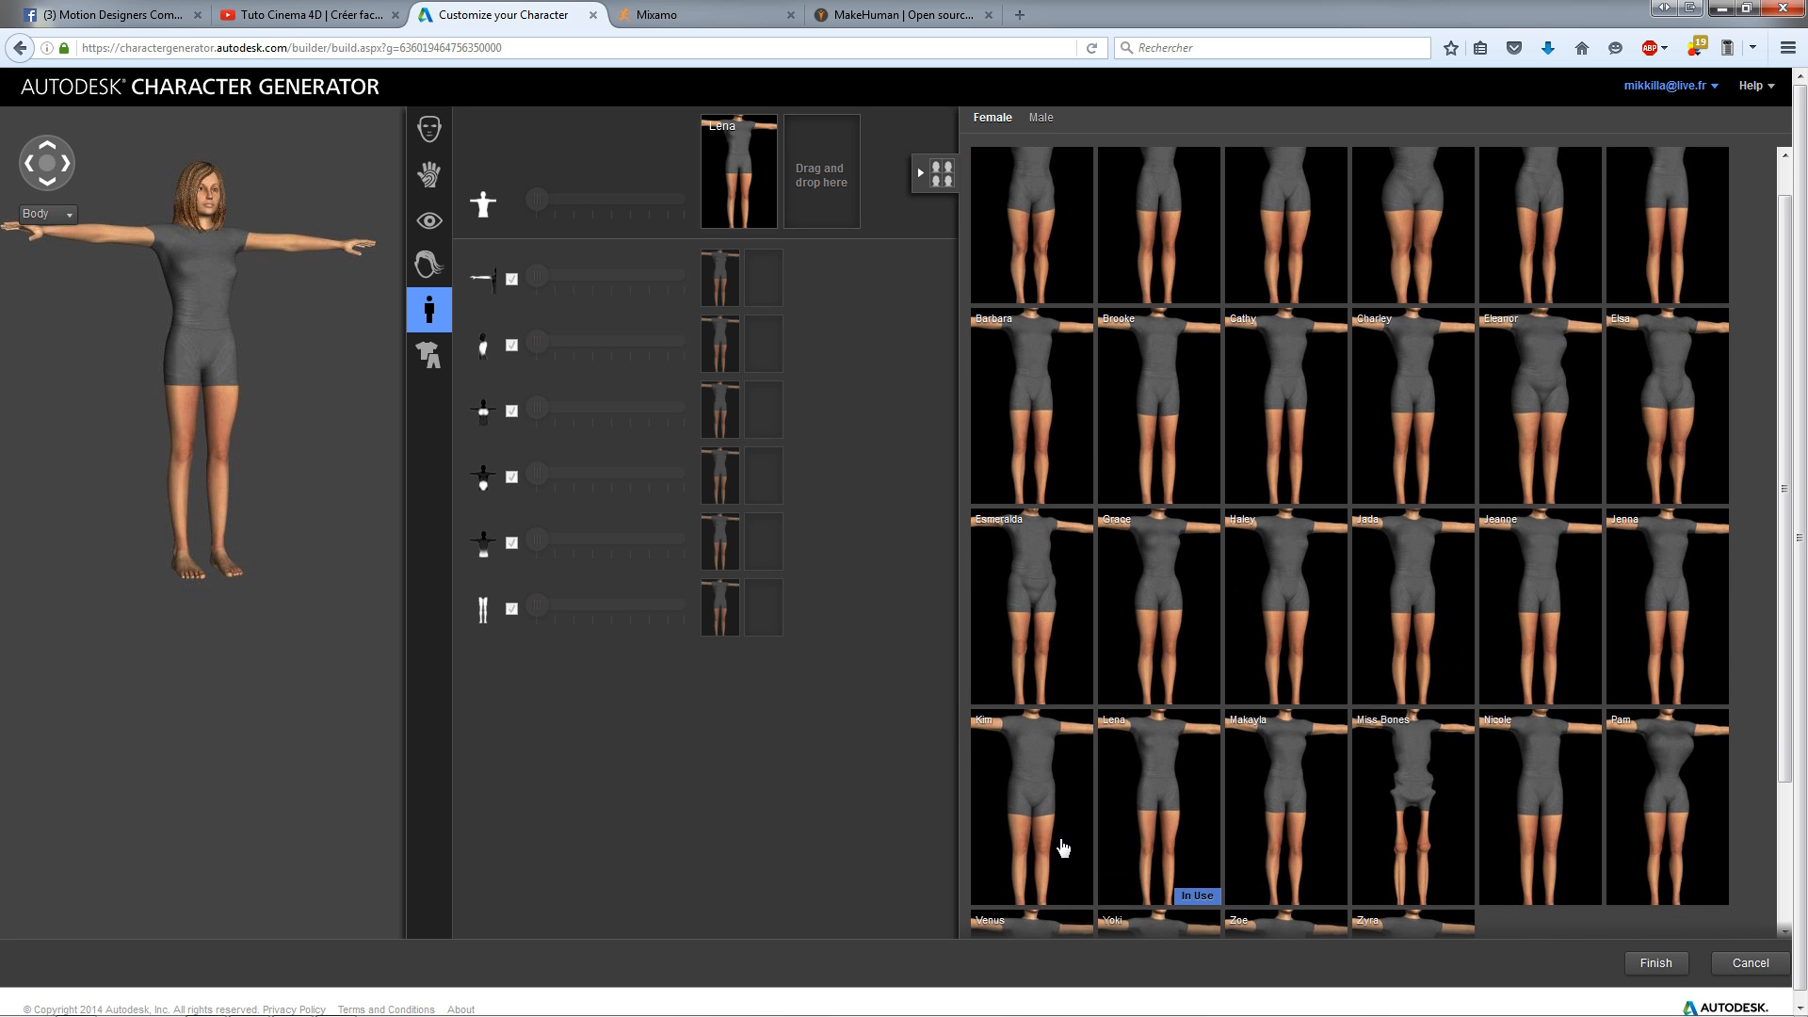
scroll(1384, 771, "down", 3)
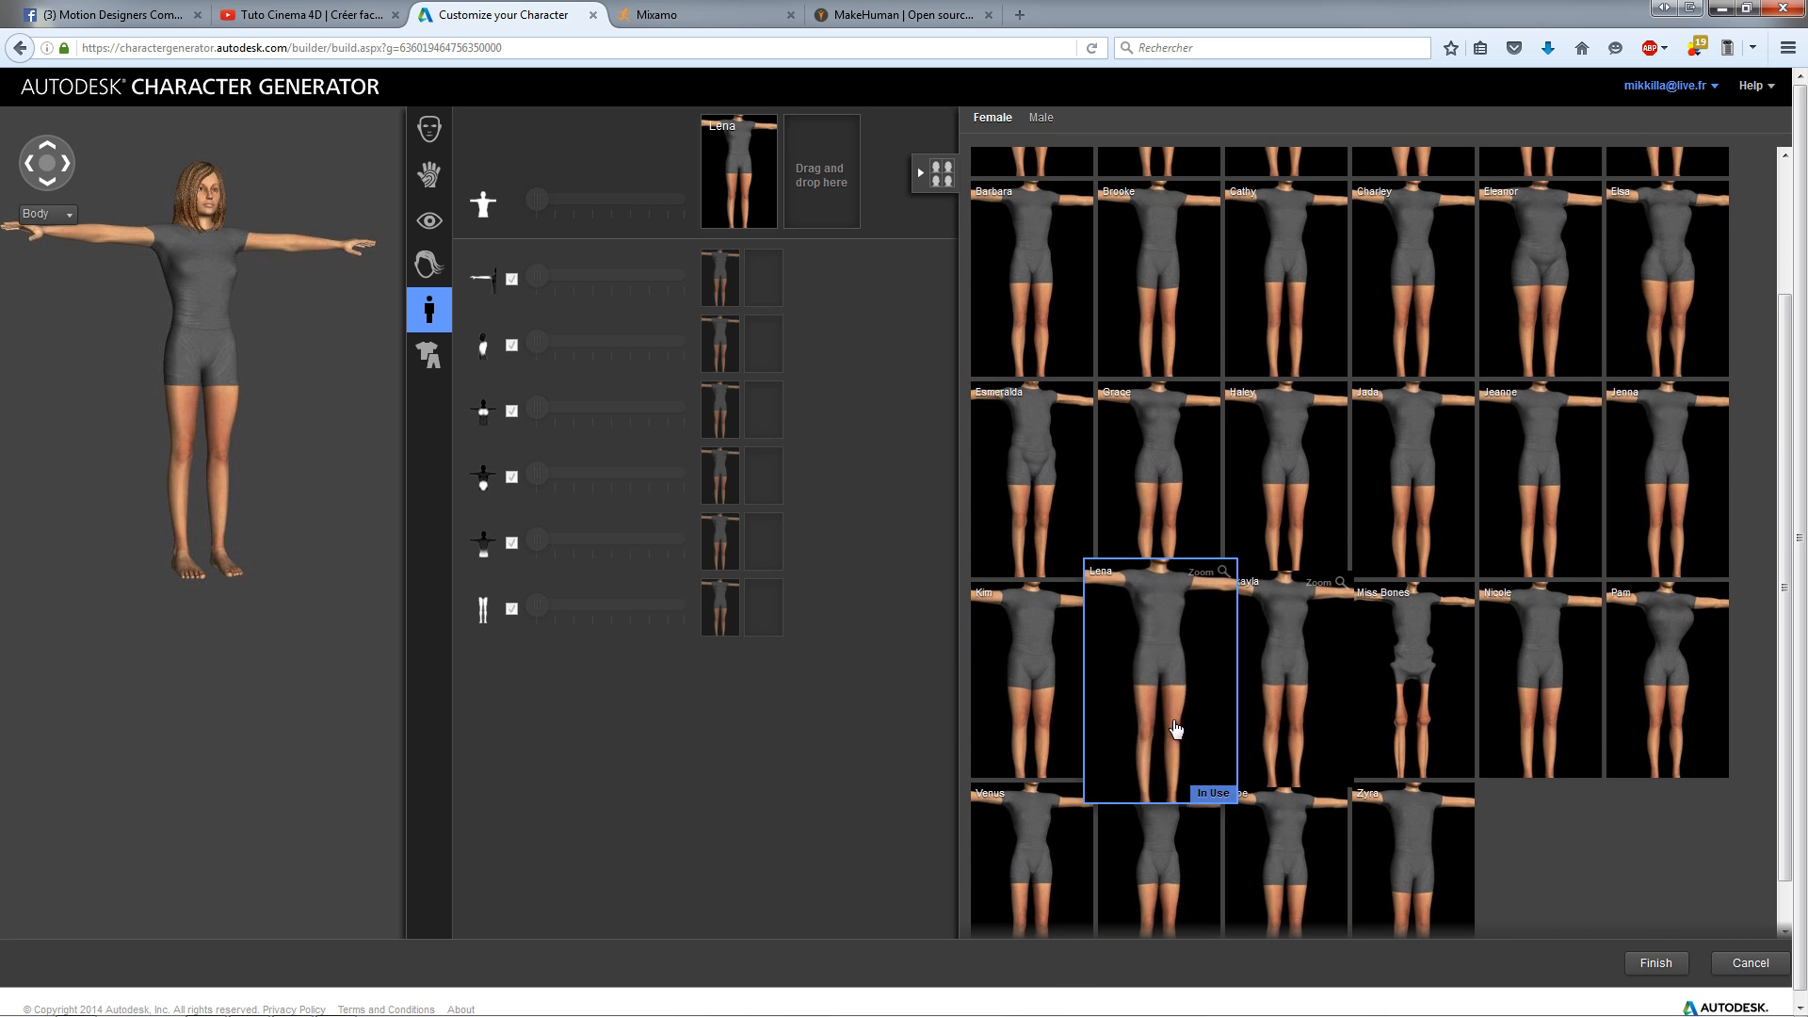
scroll(1101, 437, "up", 3)
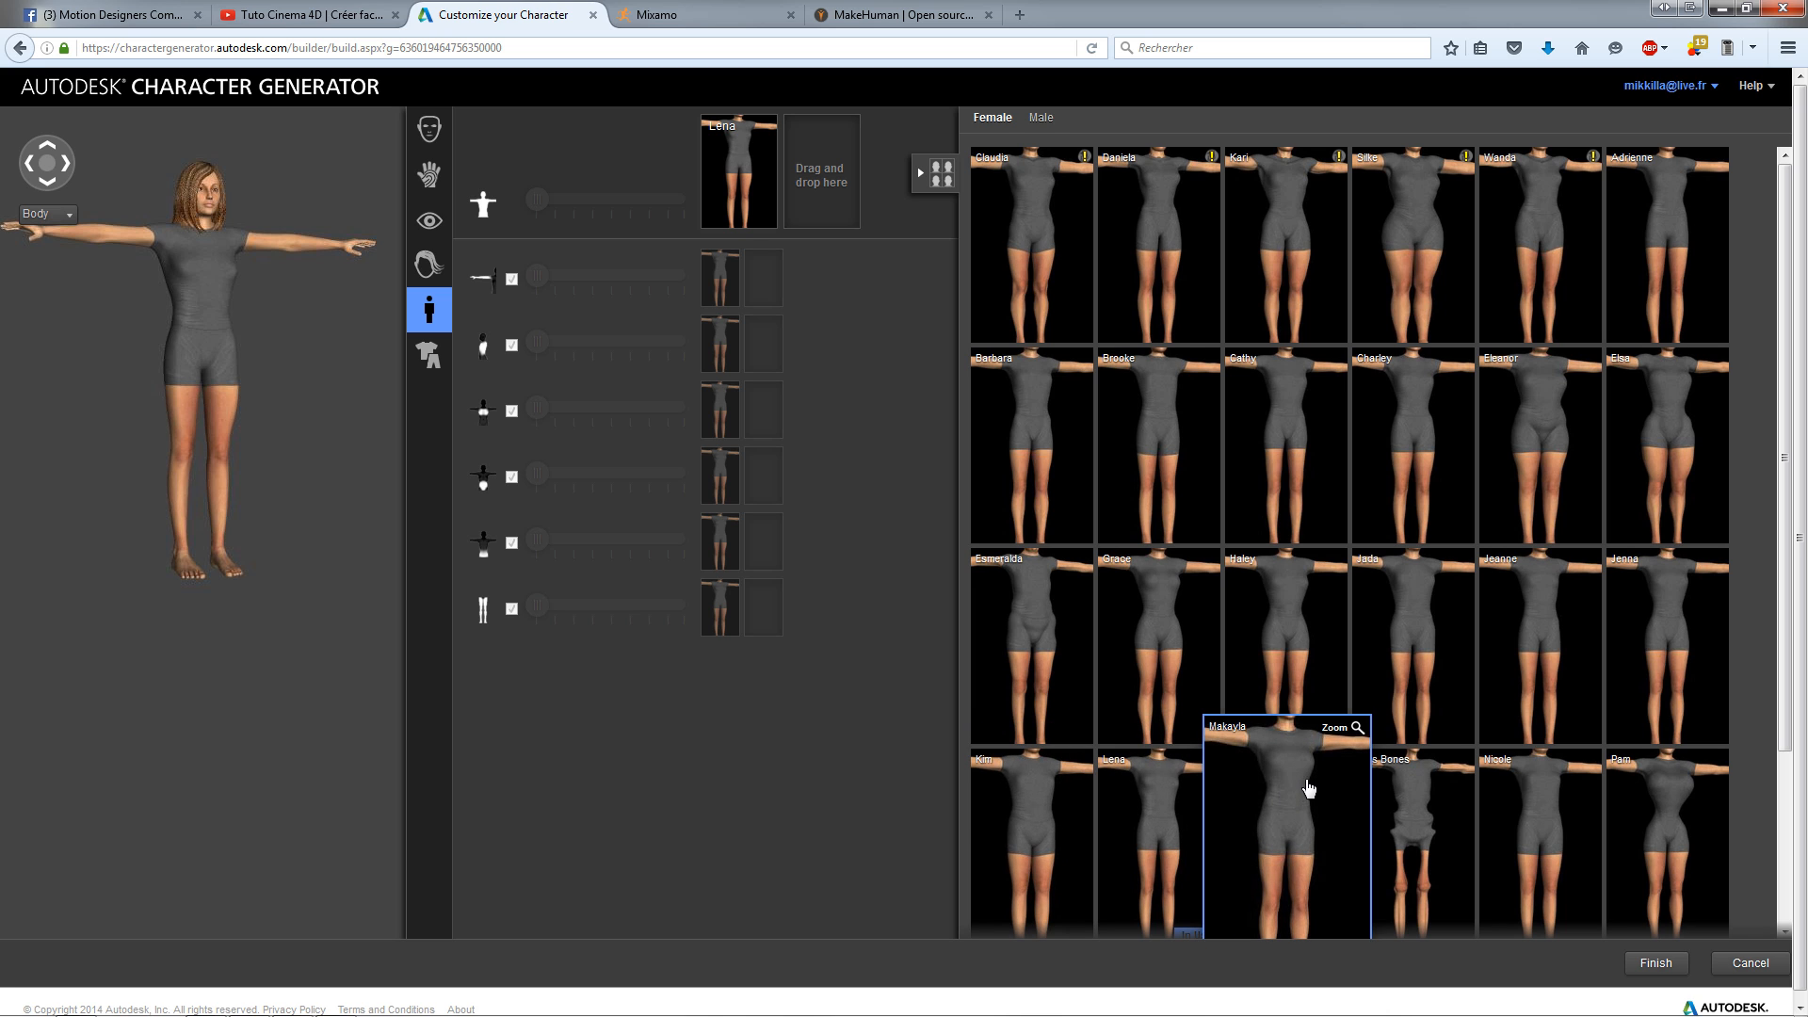
left_click_drag(1311, 785, 698, 150)
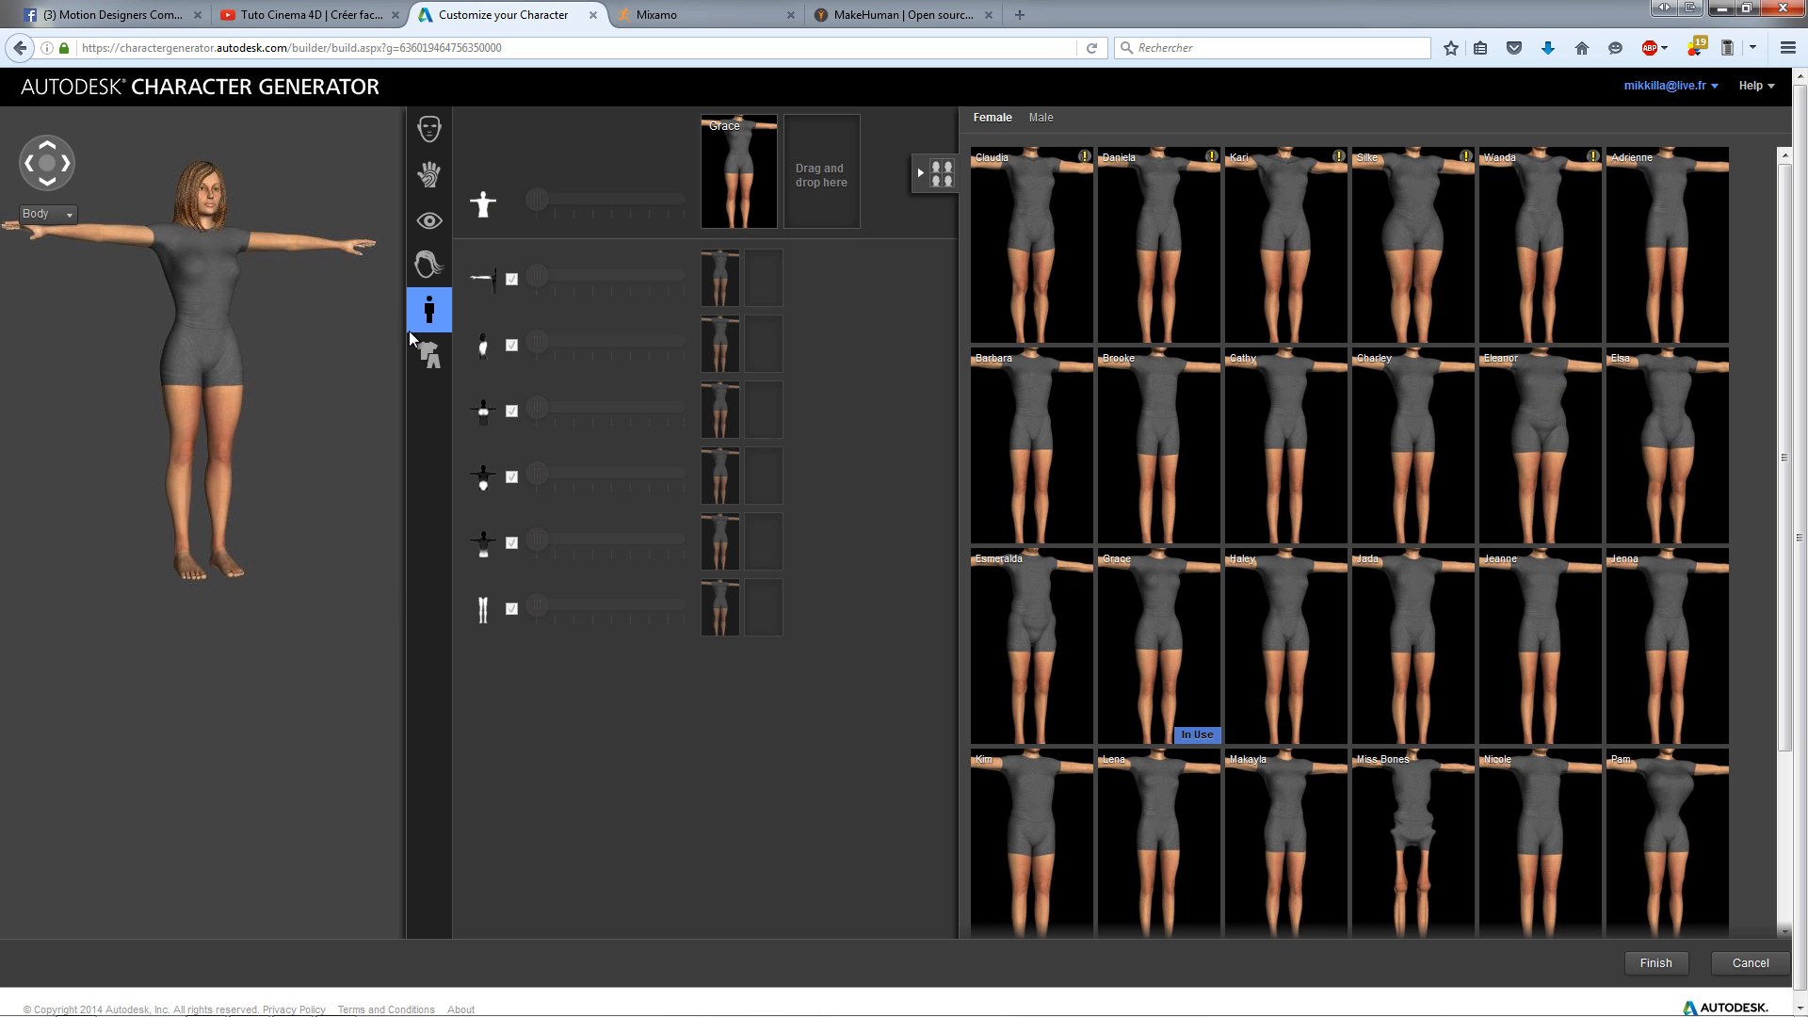
Step: Browse the female tops and dress the character in the red tank top with the black-and-white face print
left_click(429, 354)
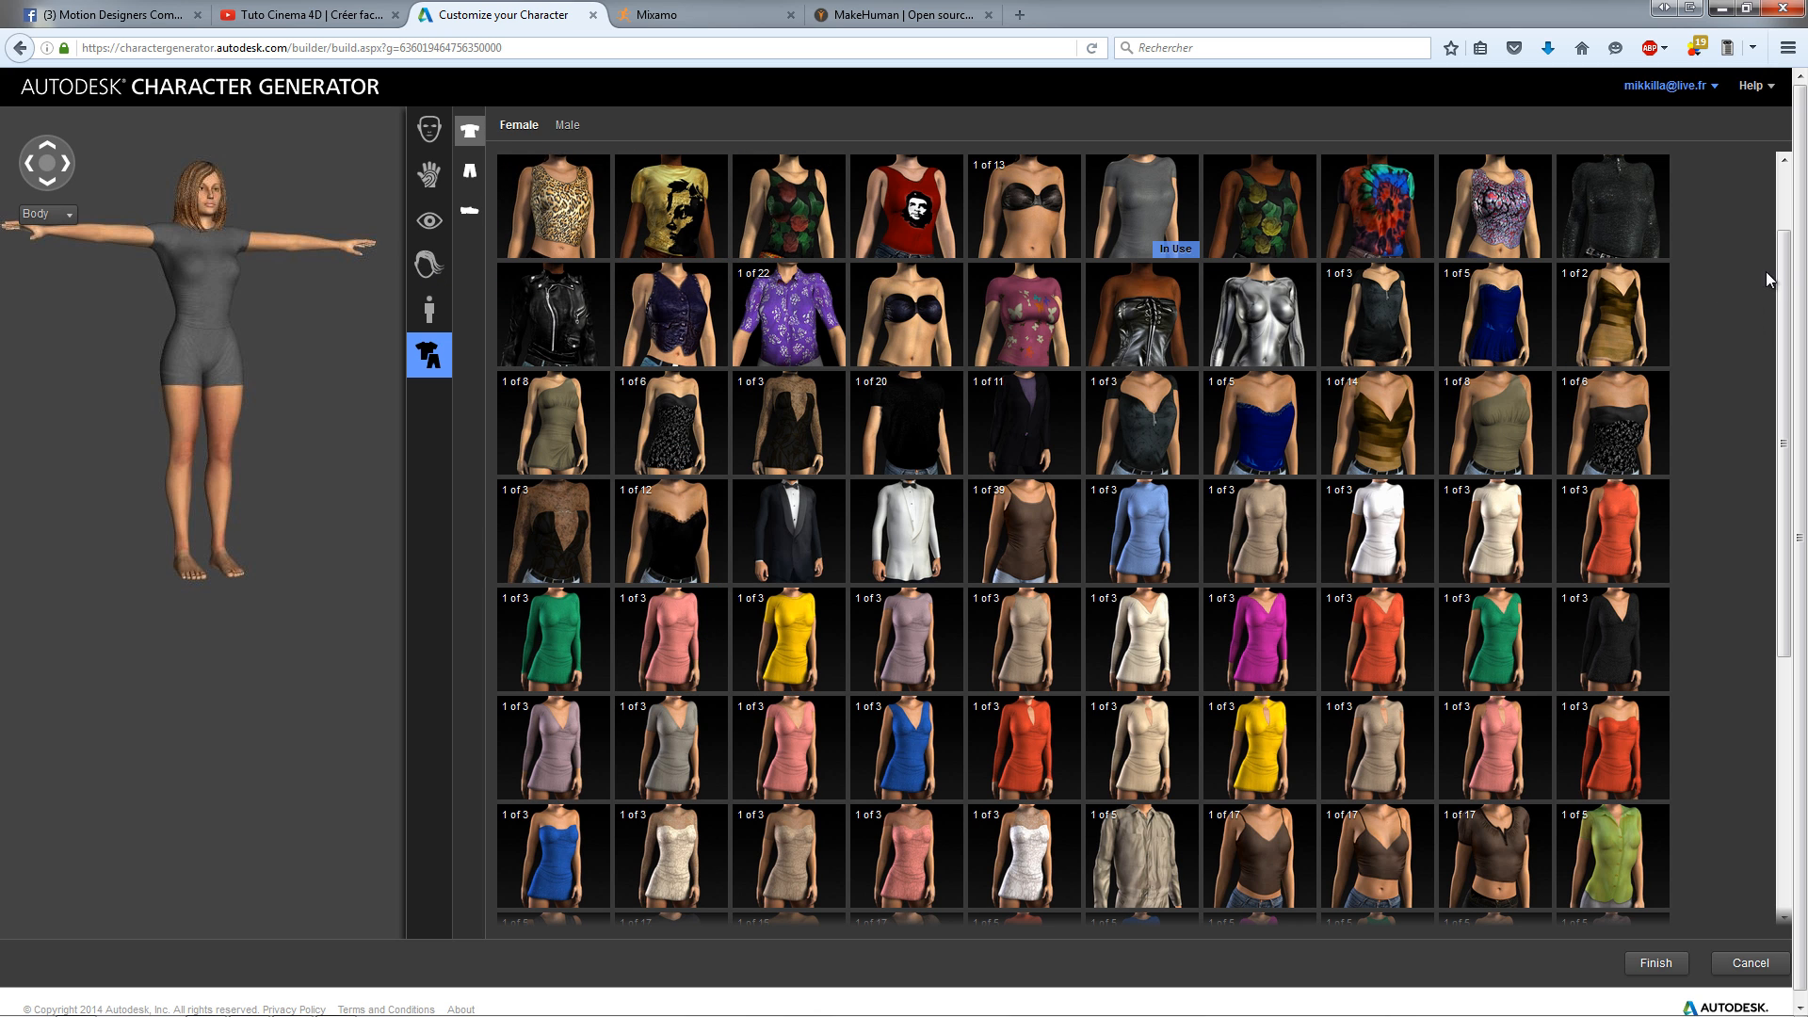
left_click_drag(1786, 269, 1800, 670)
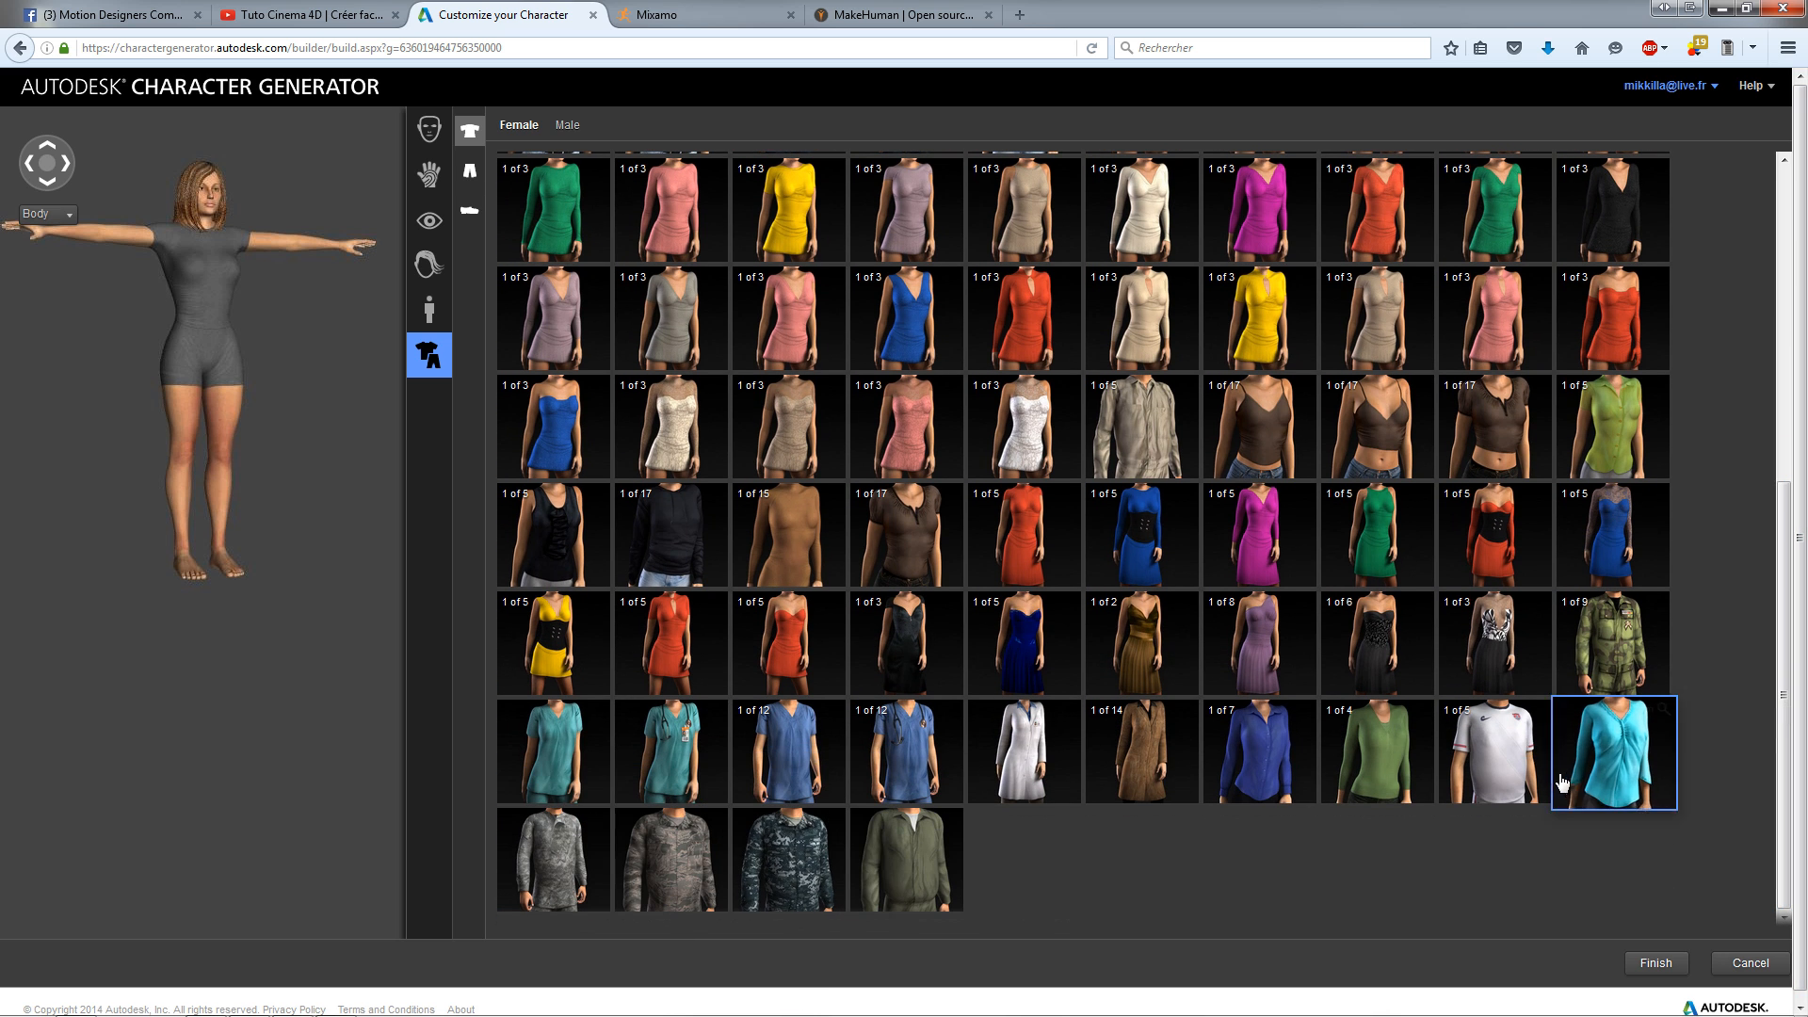
left_click_drag(1792, 648, 1803, 230)
mouse_move(1391, 310)
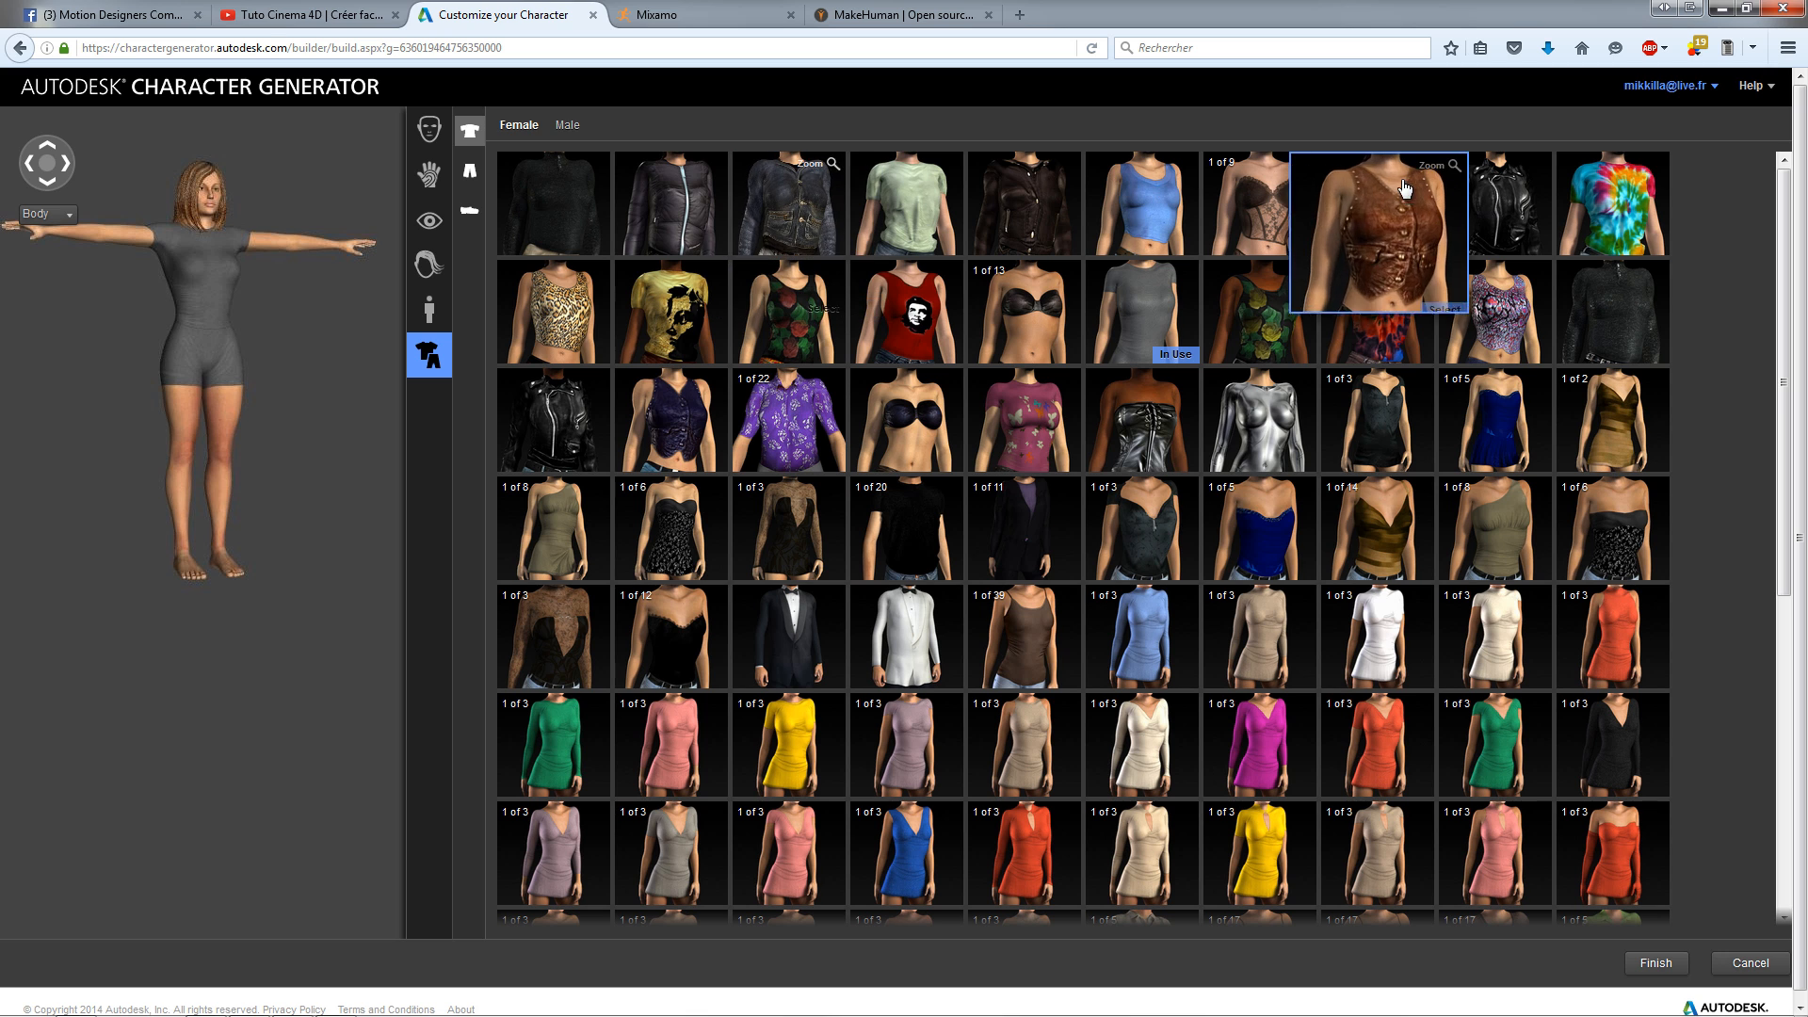
mouse_move(1017, 384)
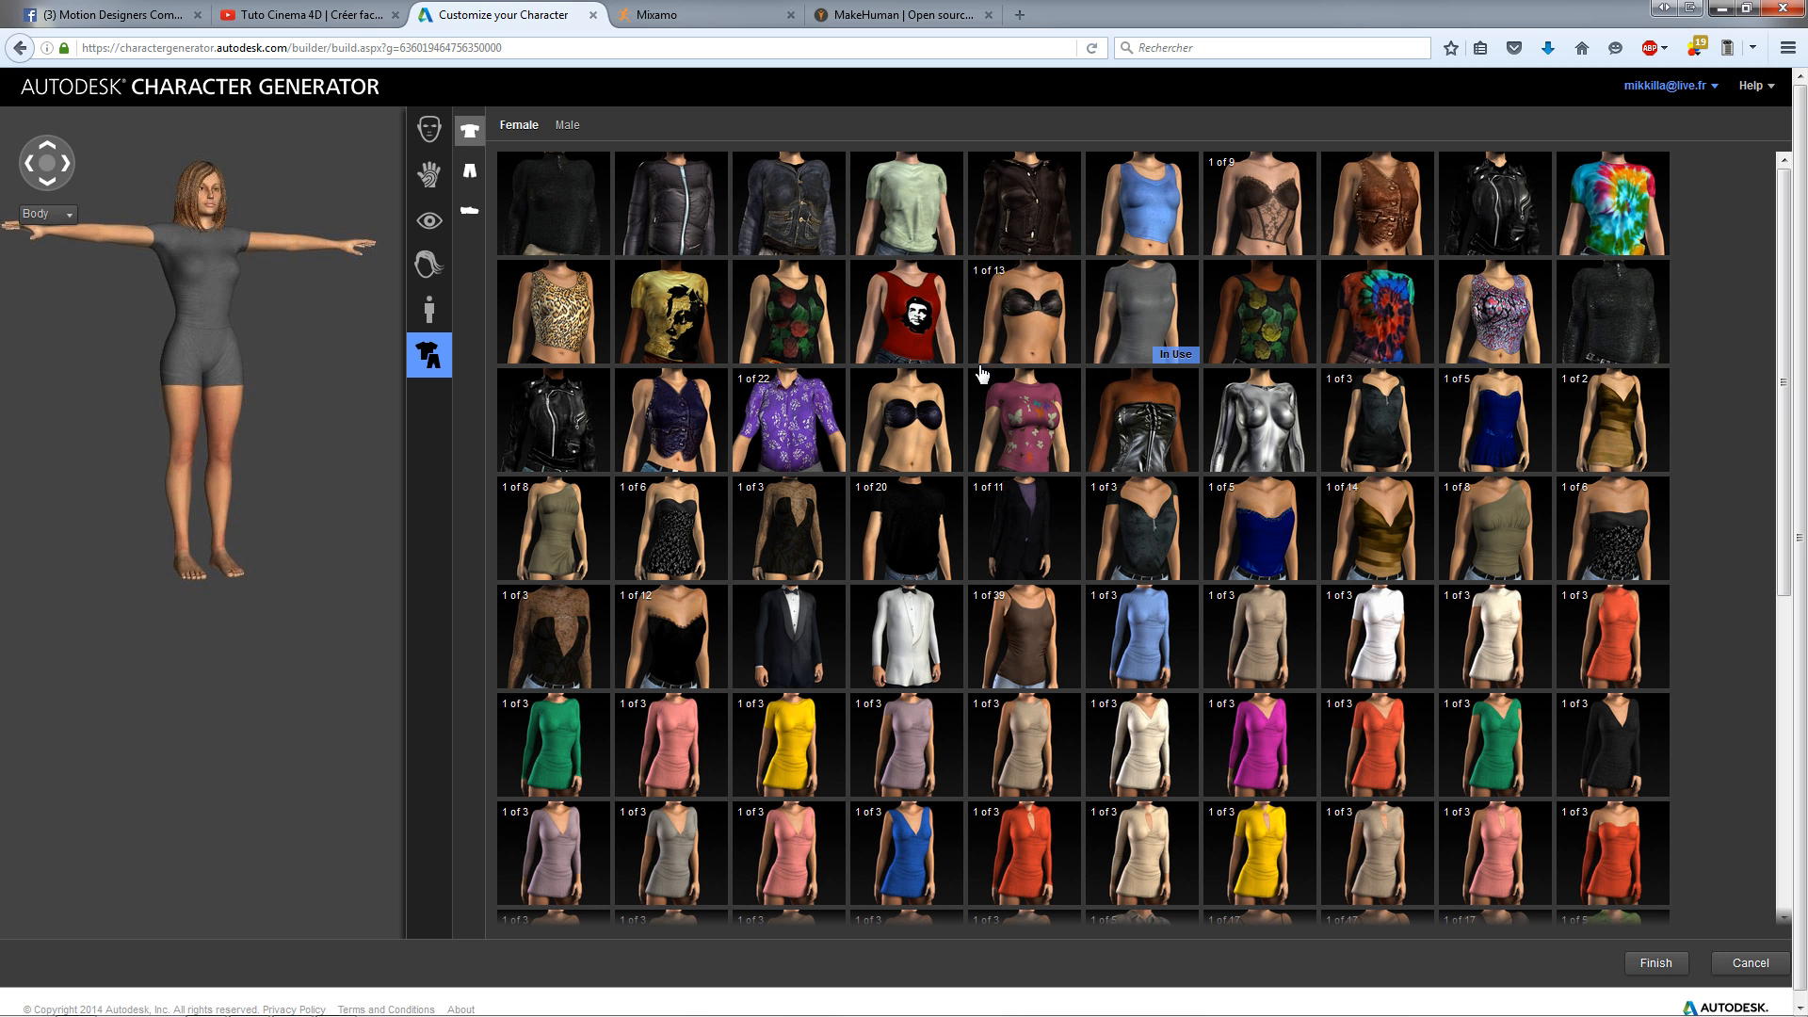
left_click(909, 331)
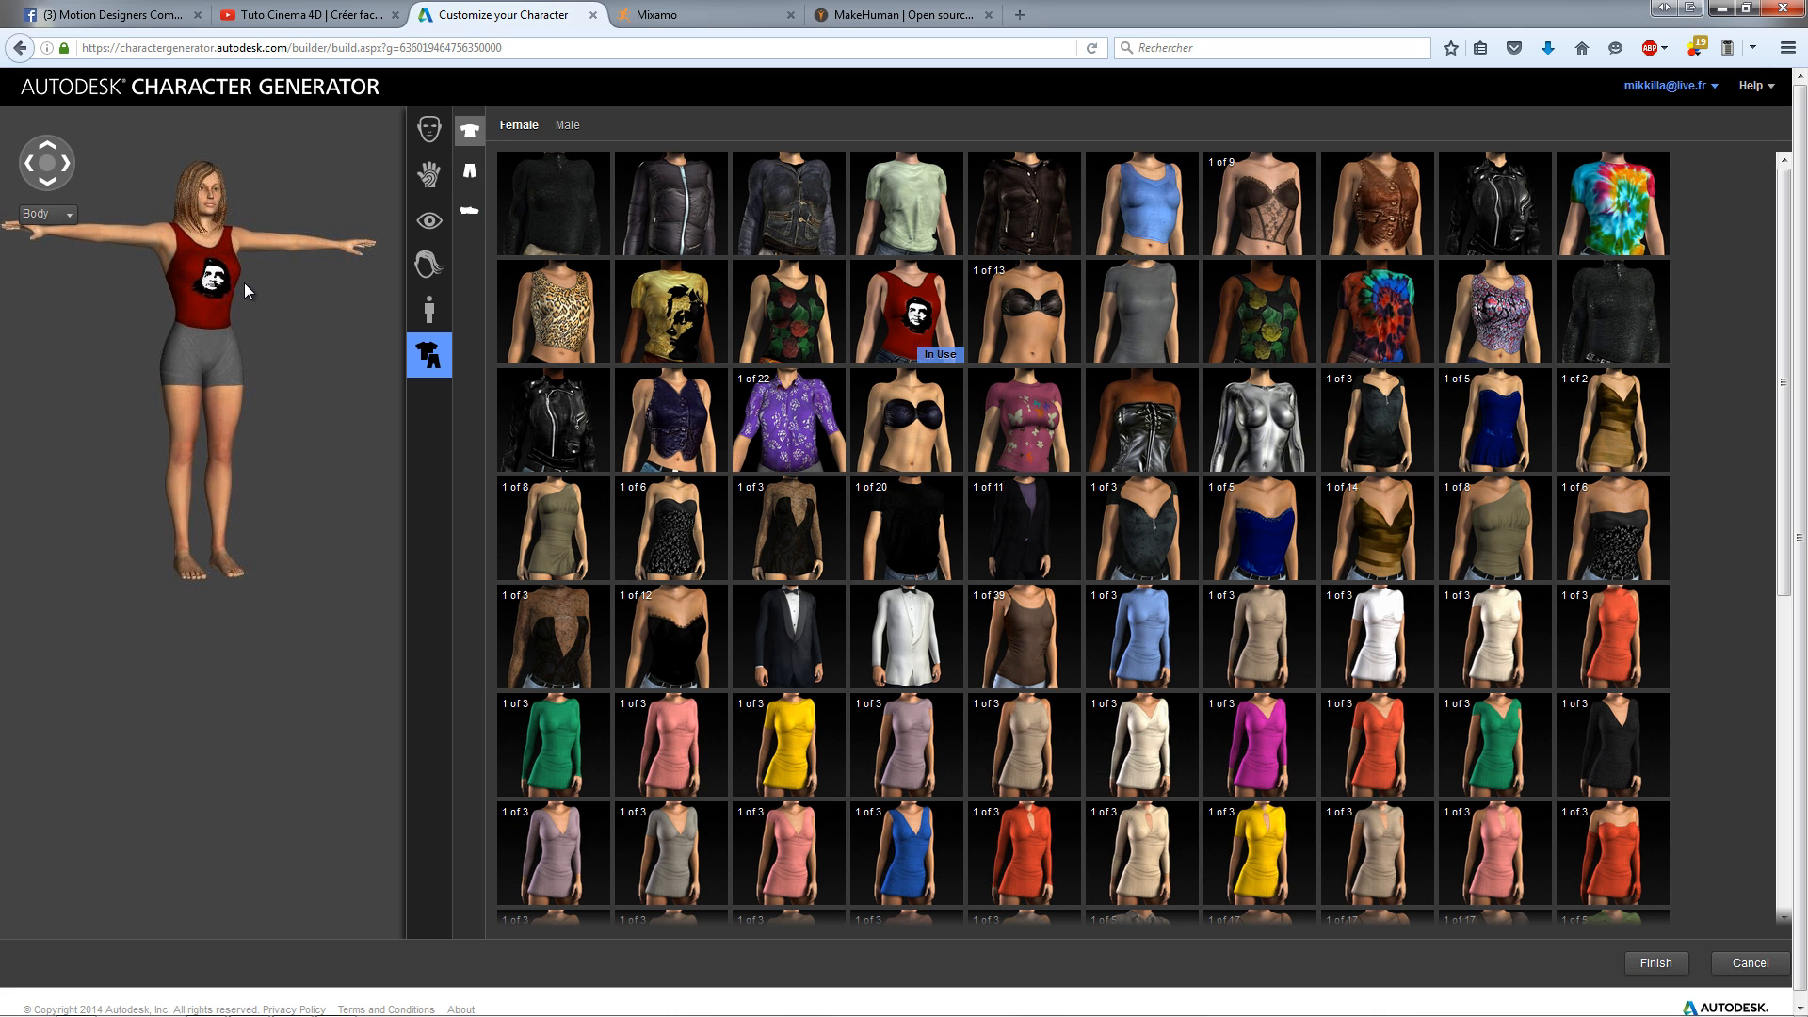
left_click(65, 165)
left_click(65, 166)
left_click(65, 165)
left_click(65, 165)
left_click(65, 165)
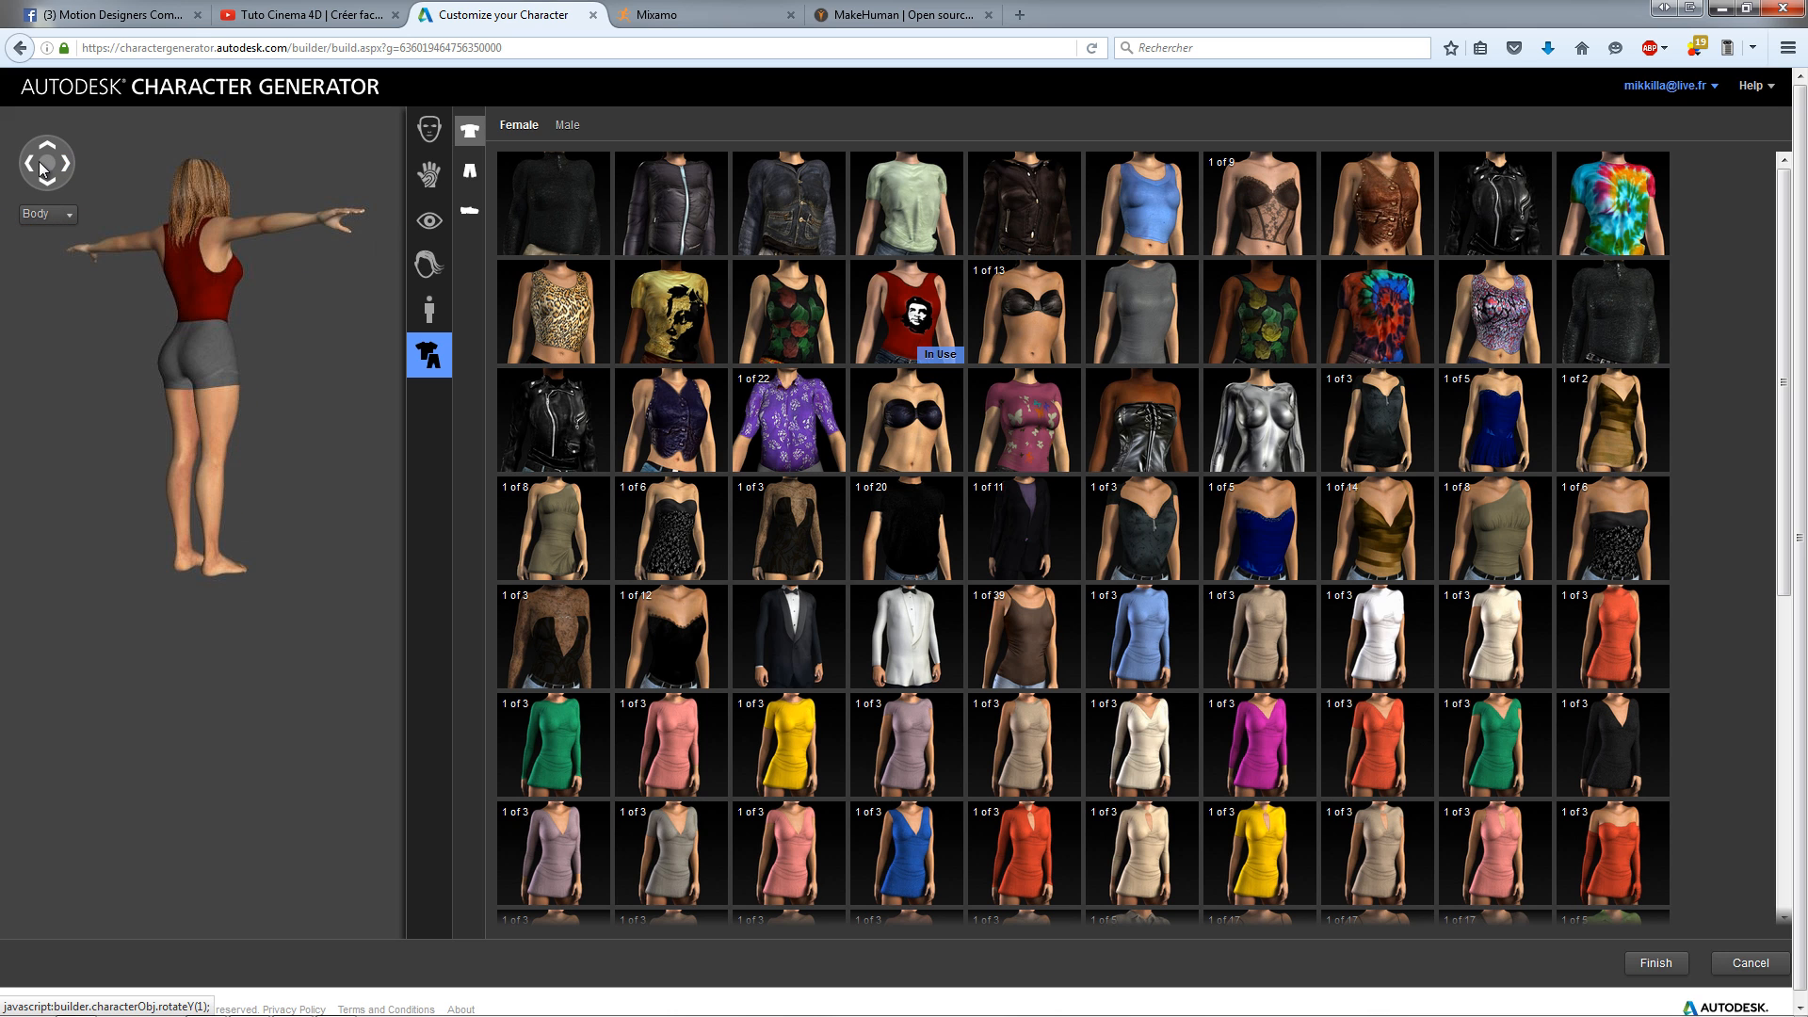
left_click(27, 167)
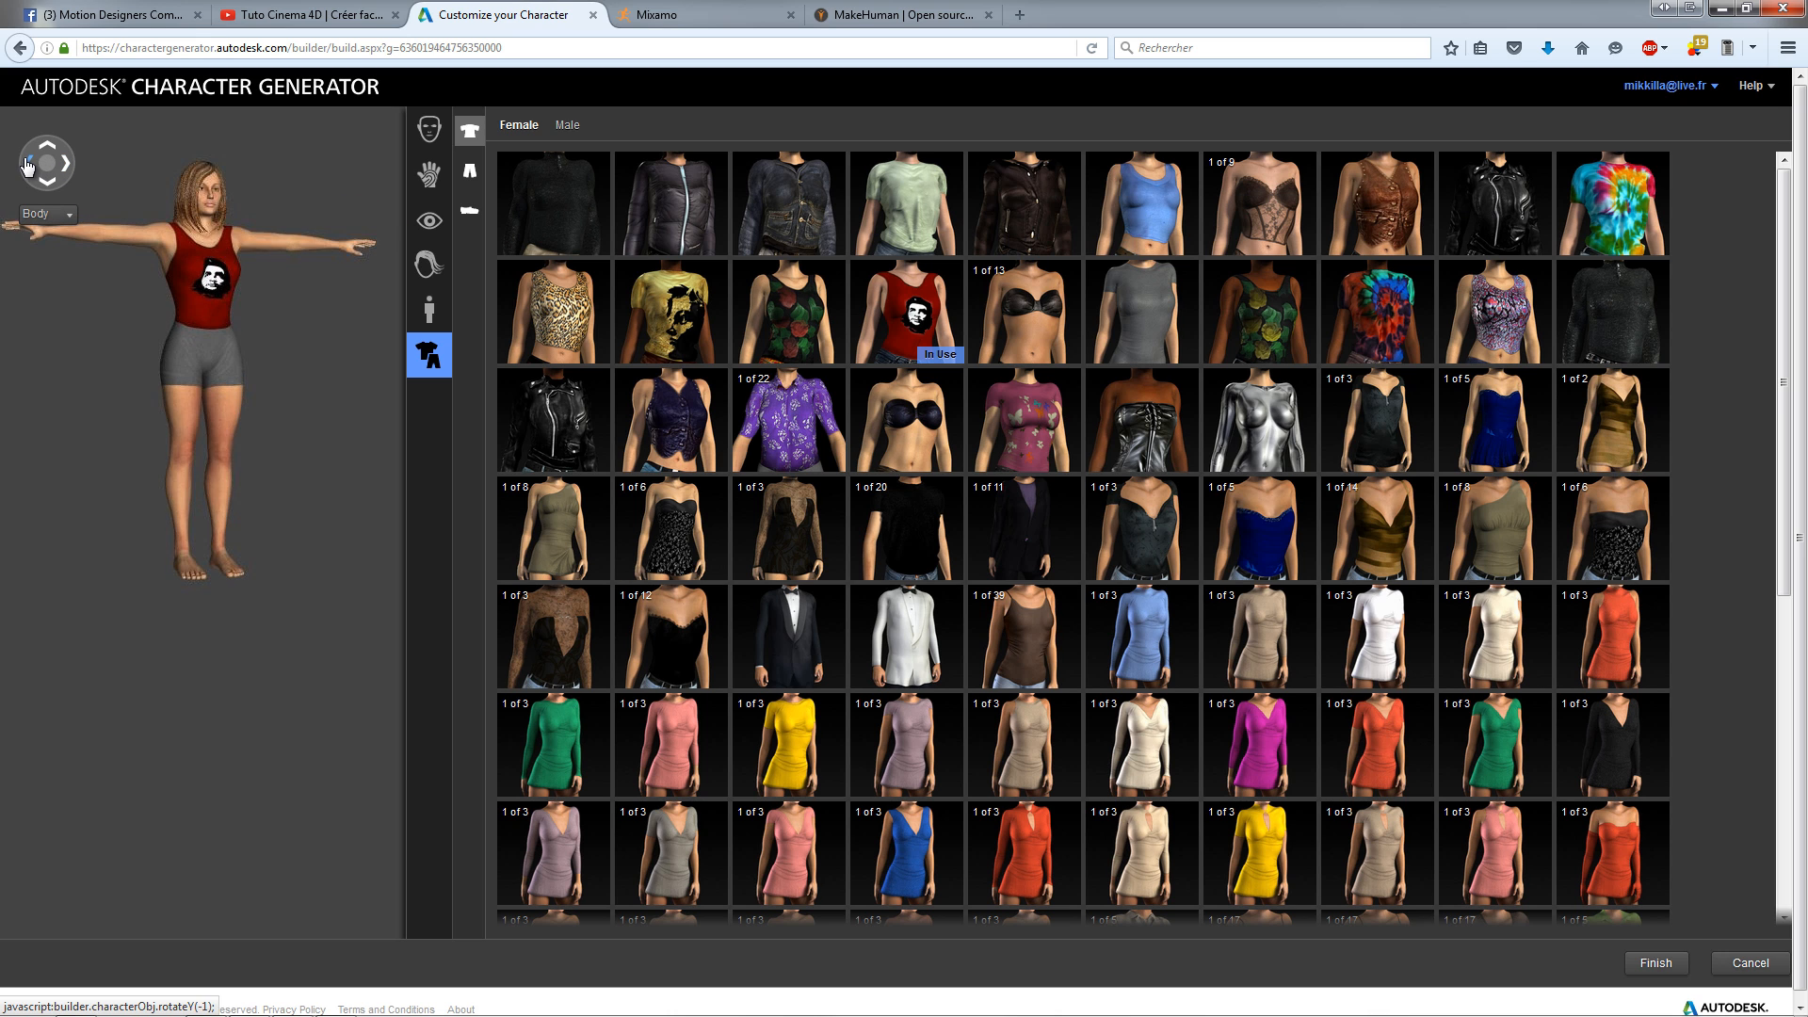
Step: Dress the character in the light blue jeans from the first row and the blue-grey sneakers from the first row of shoes
left_click(470, 171)
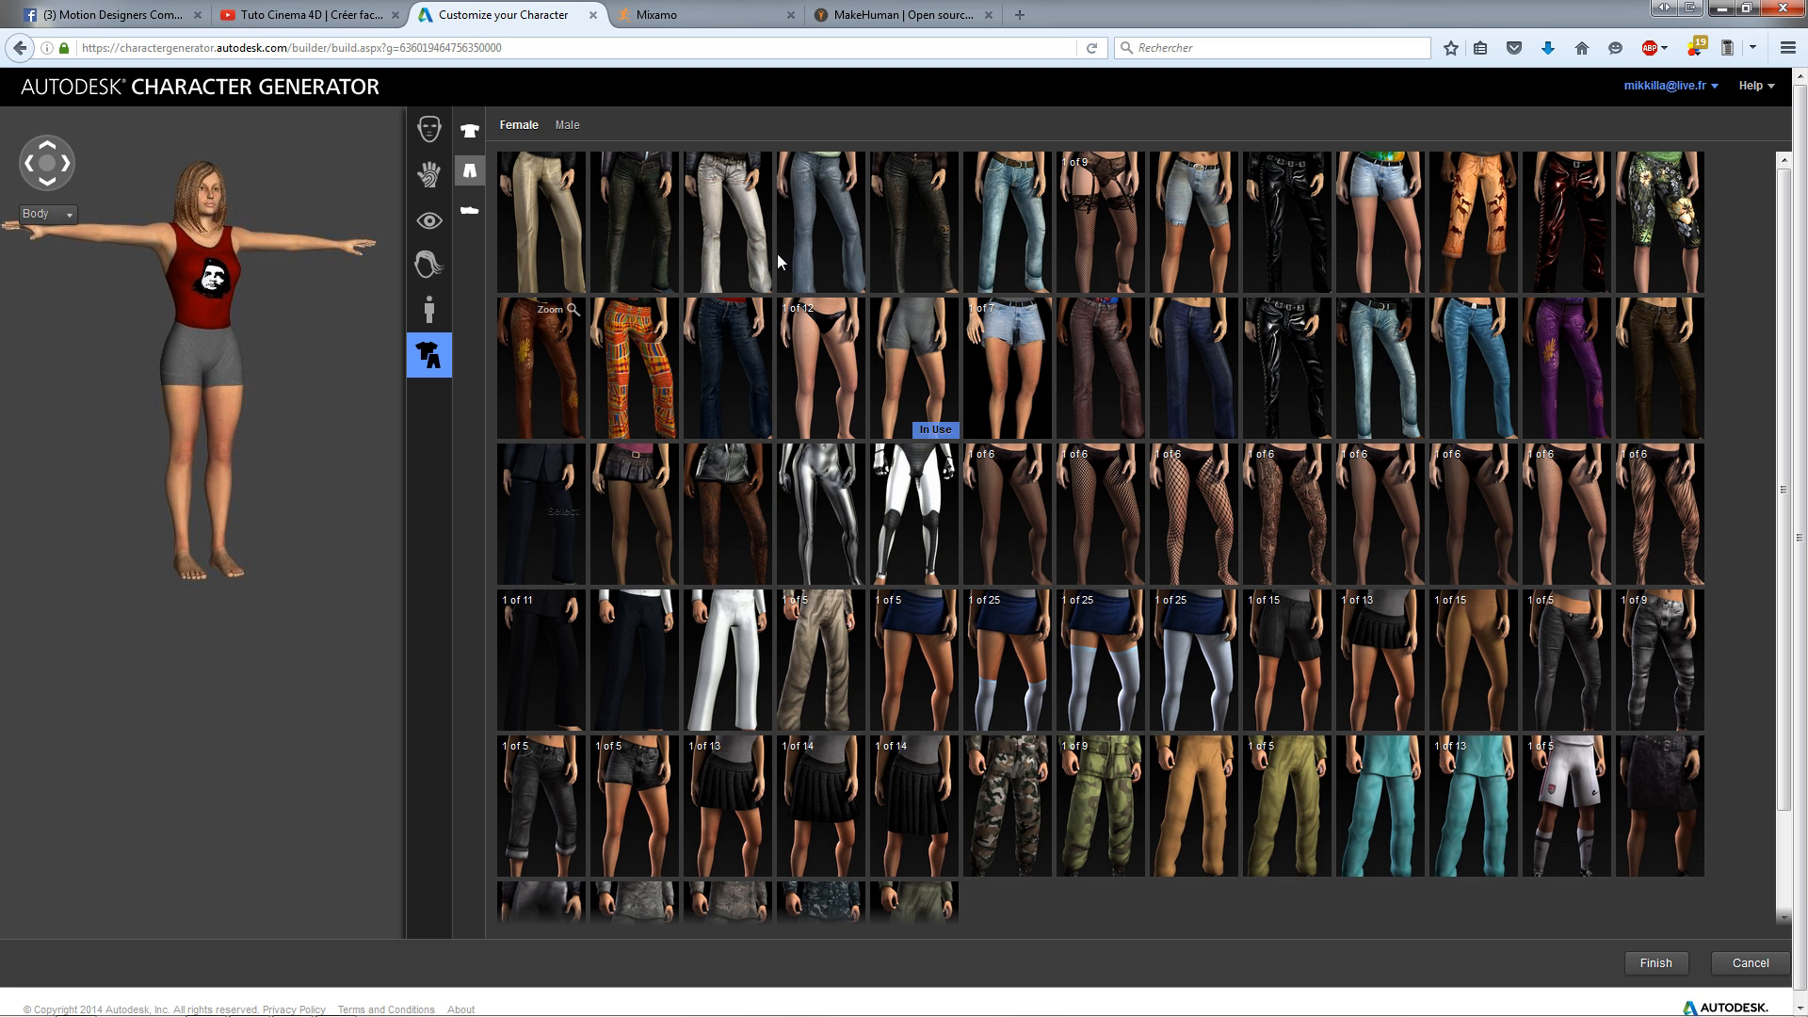
left_click(1029, 204)
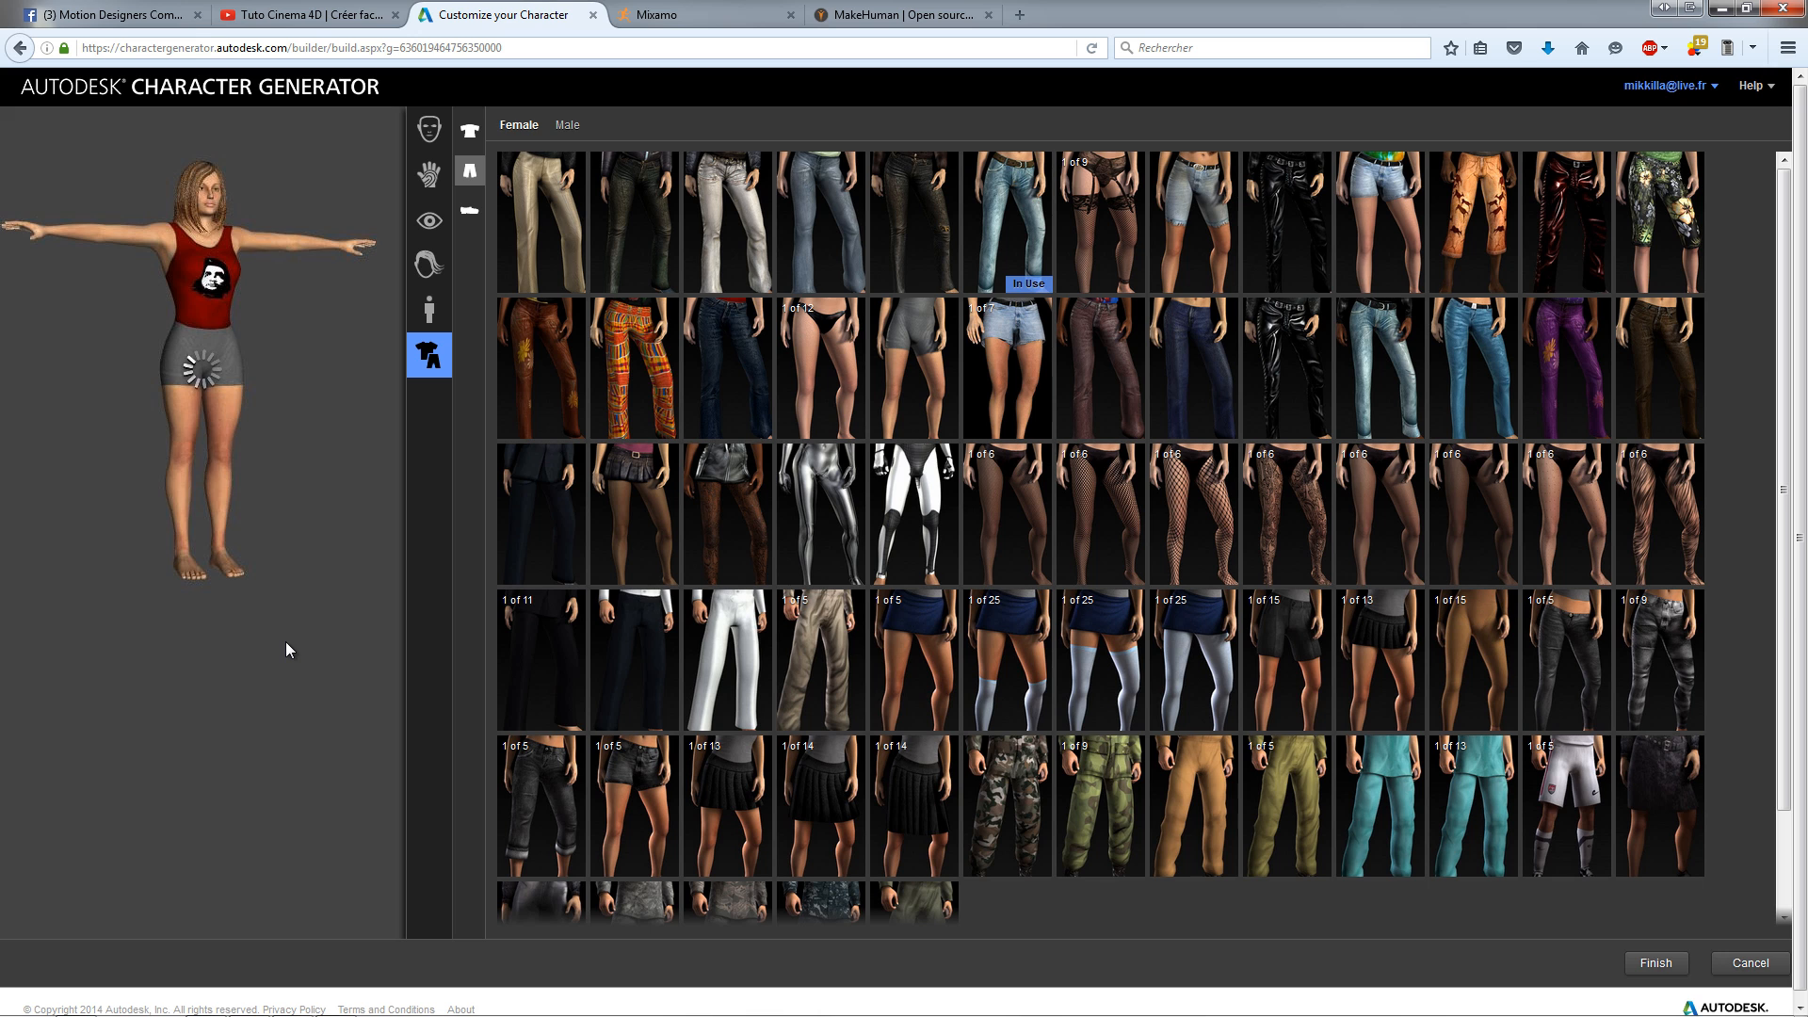
left_click(470, 211)
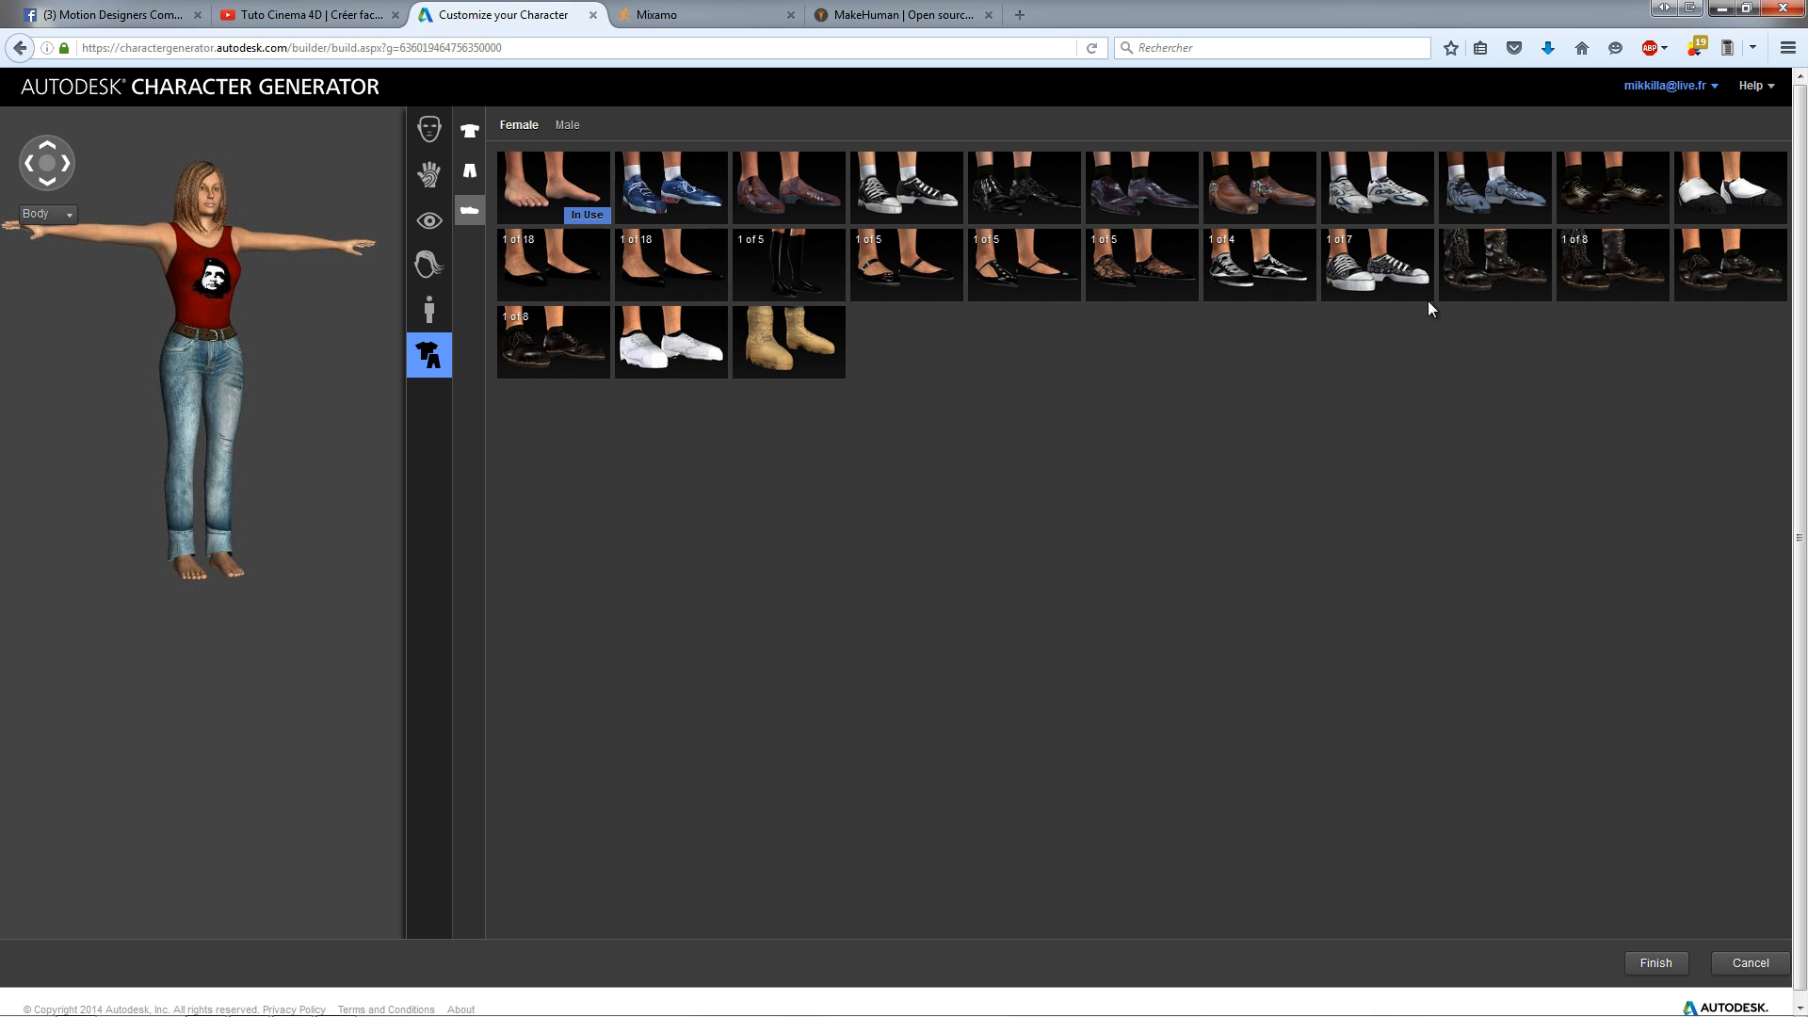
left_click(1488, 212)
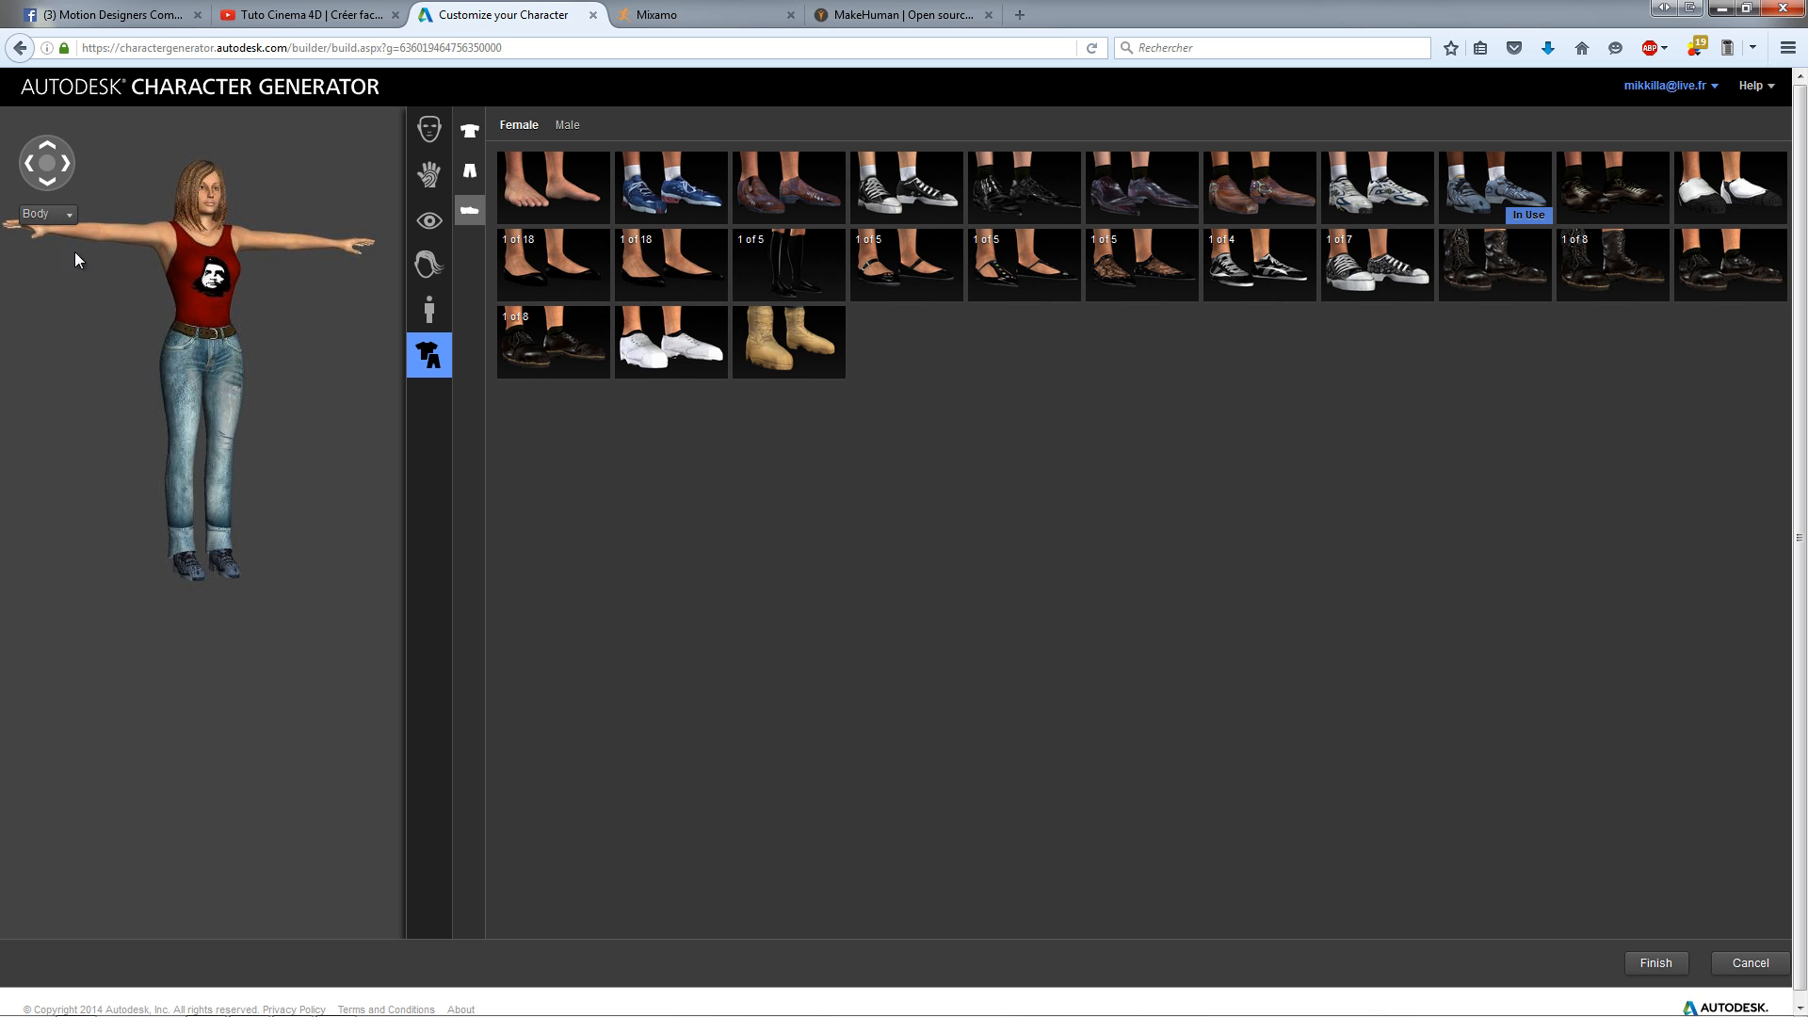
Step: Inspect the dressed character from several angles, first the whole body and then a close-up of the Stomach area
left_click(74, 164)
left_click(75, 164)
left_click(74, 164)
left_click(74, 164)
left_click(75, 164)
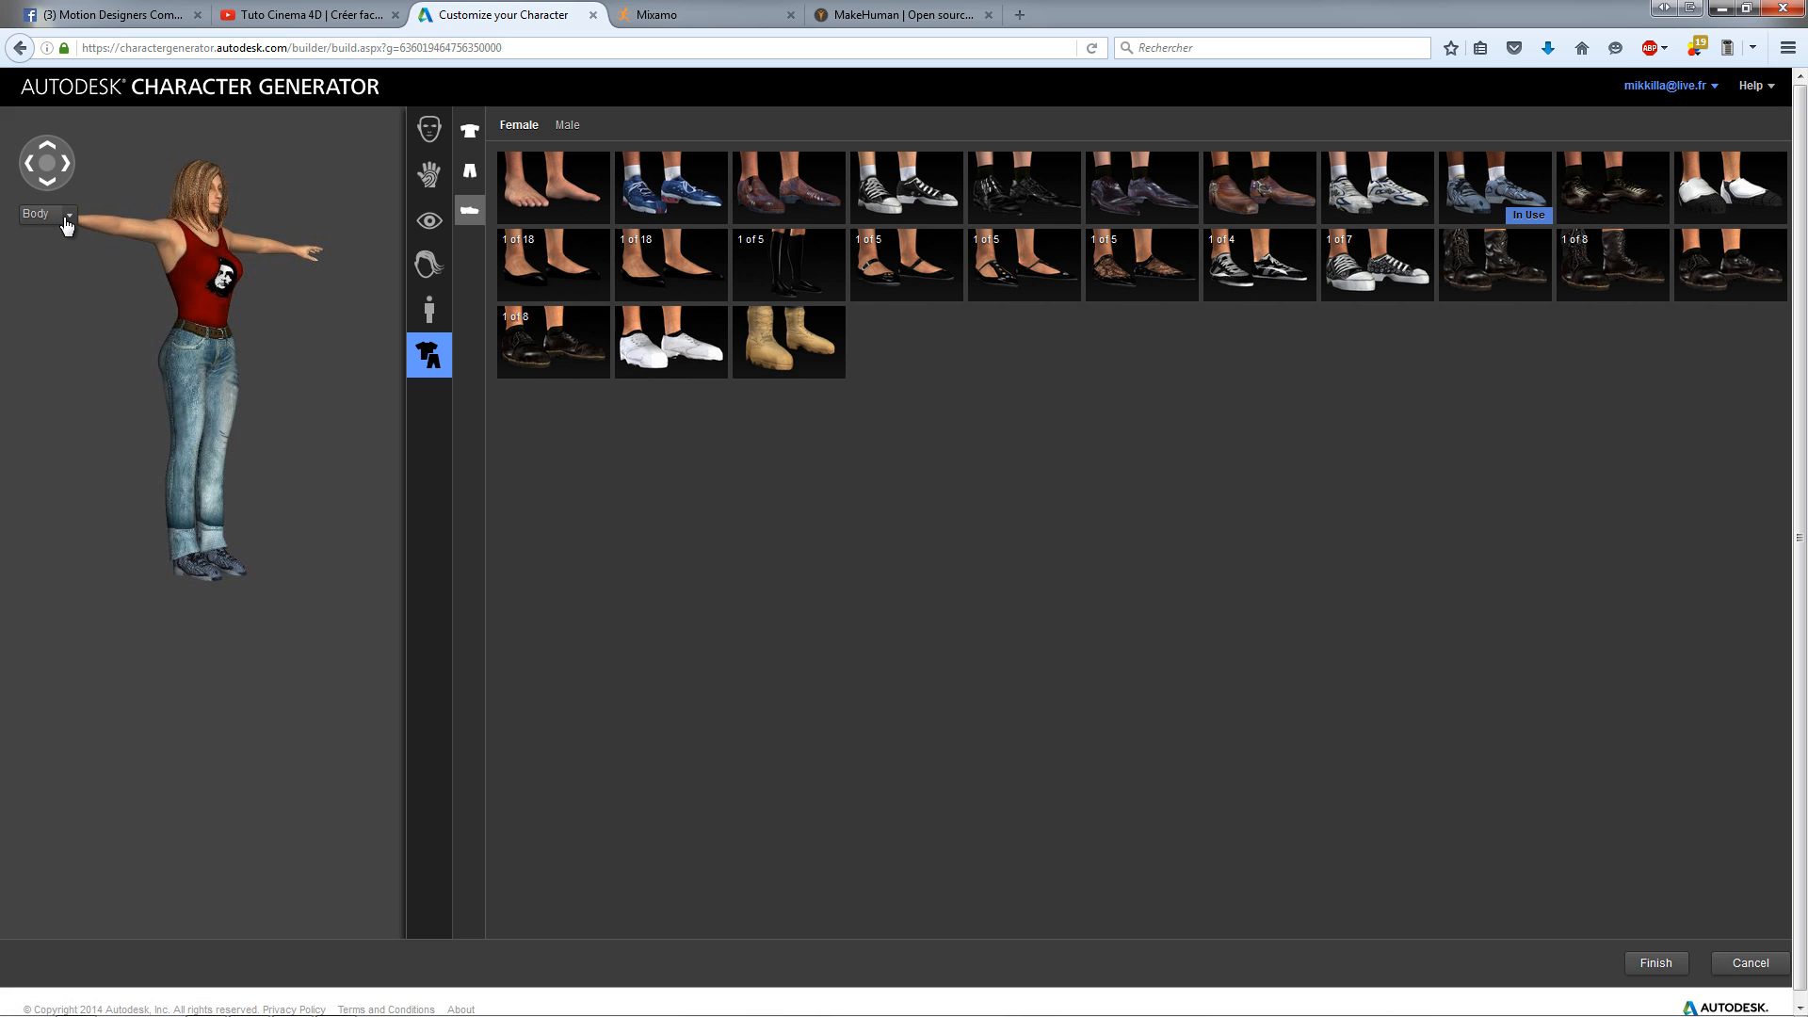
left_click(66, 219)
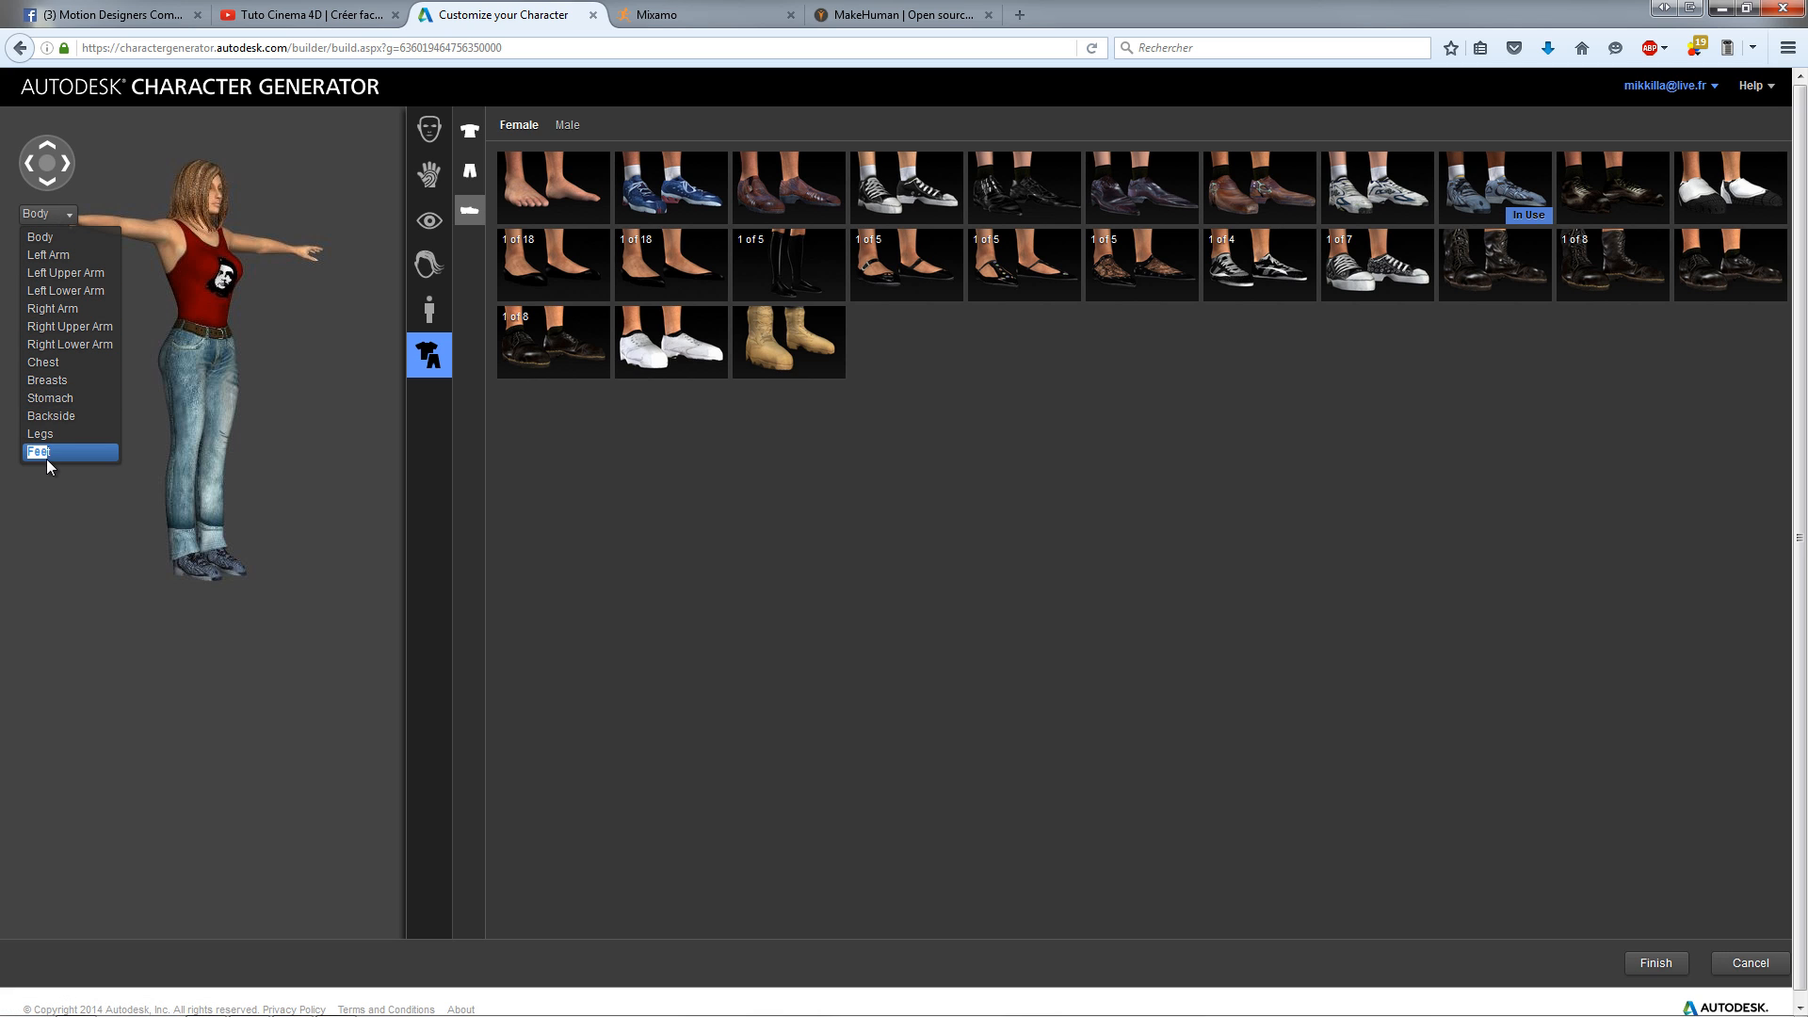
left_click(62, 399)
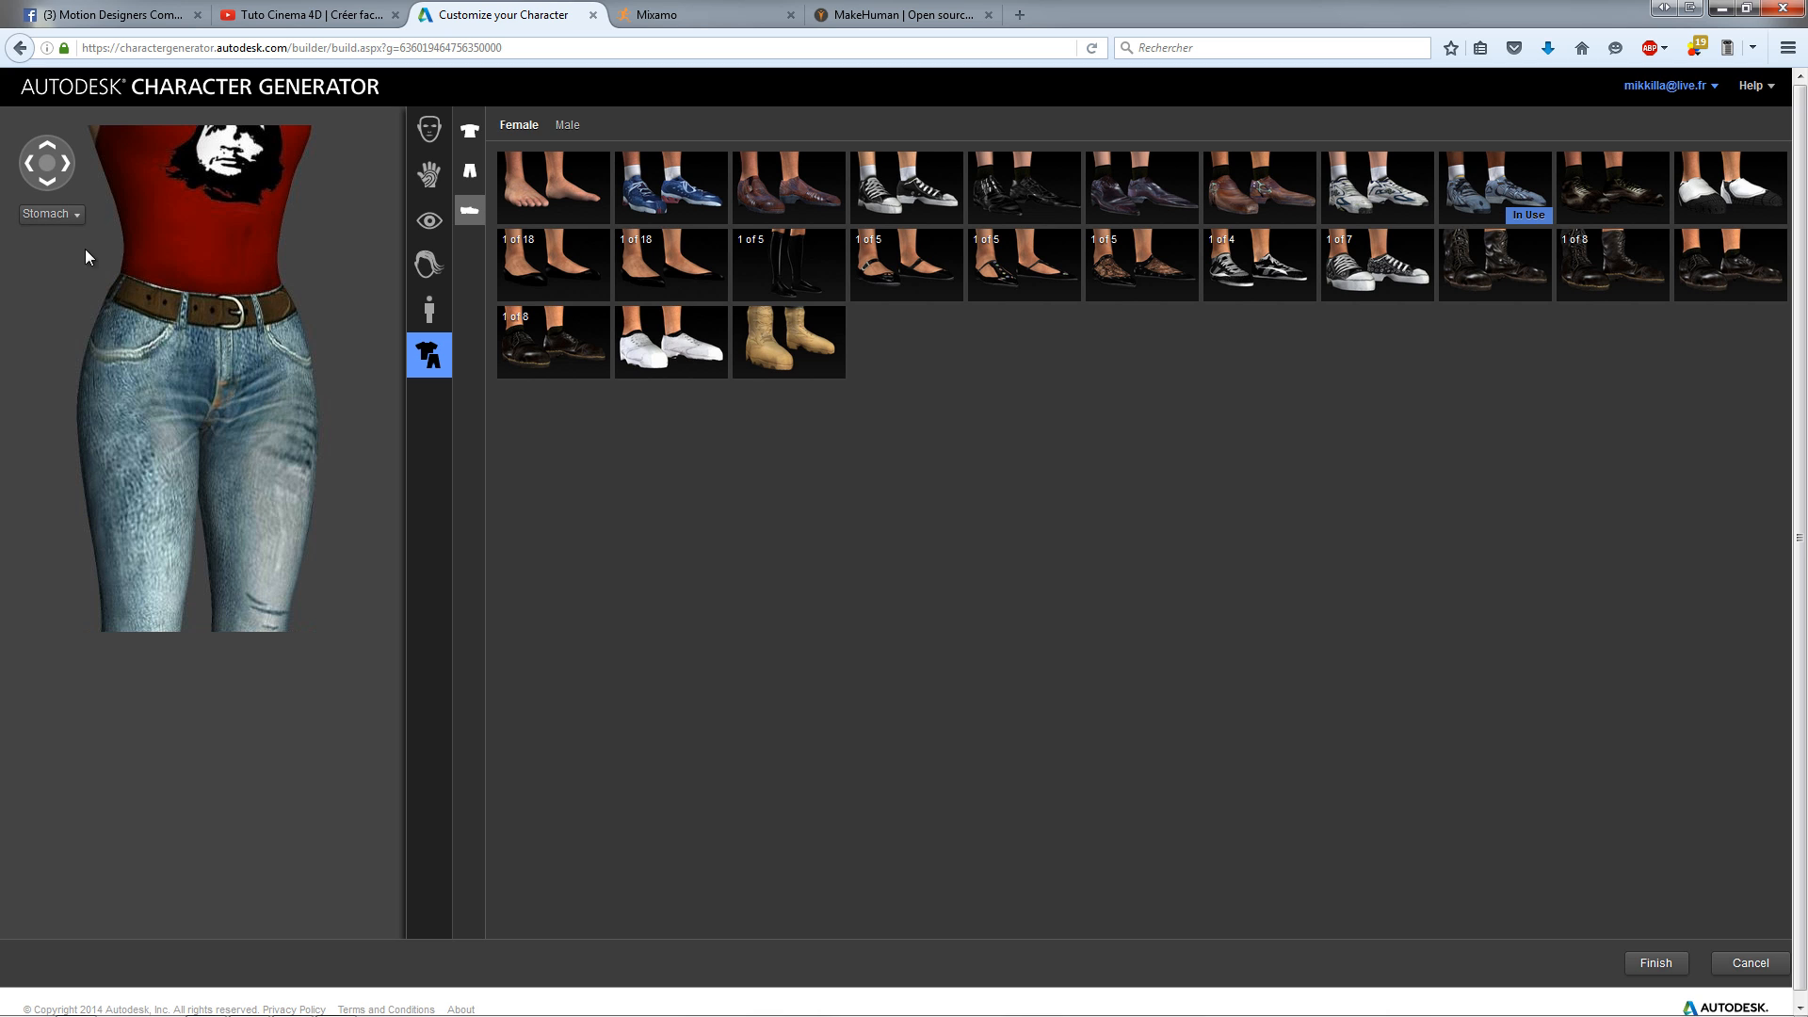
left_click(68, 166)
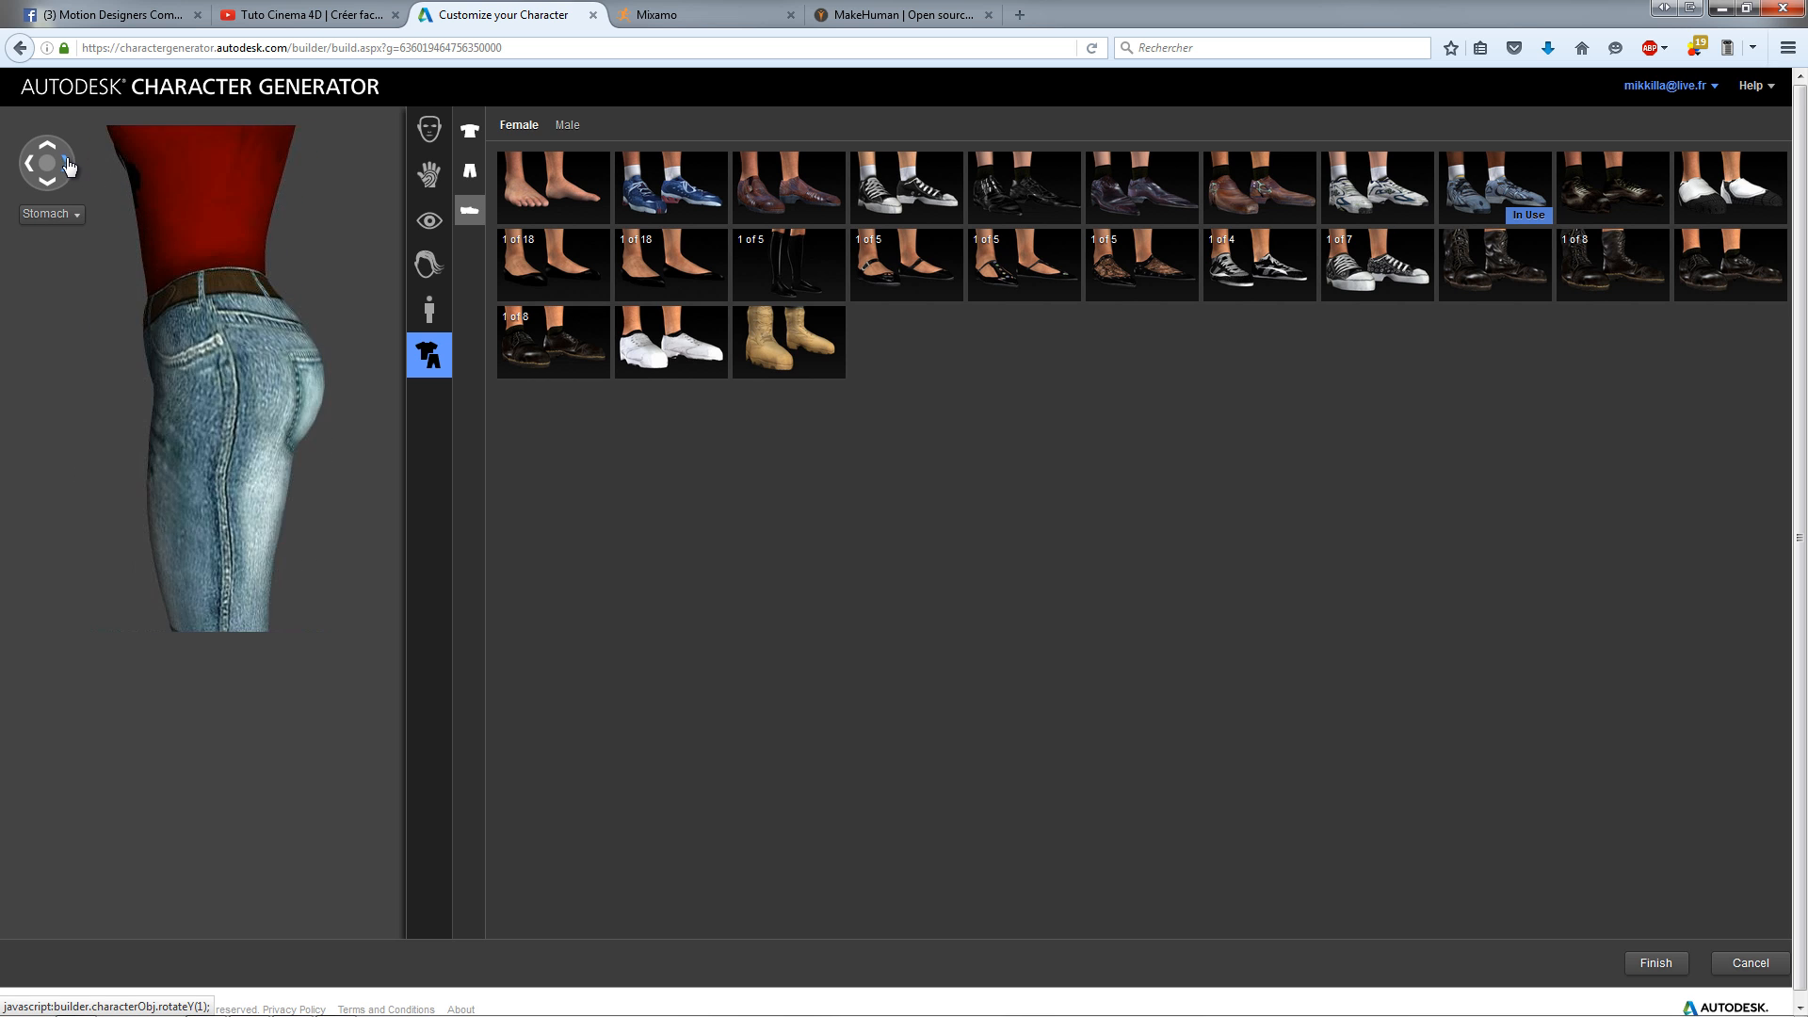
left_click(68, 166)
left_click(67, 166)
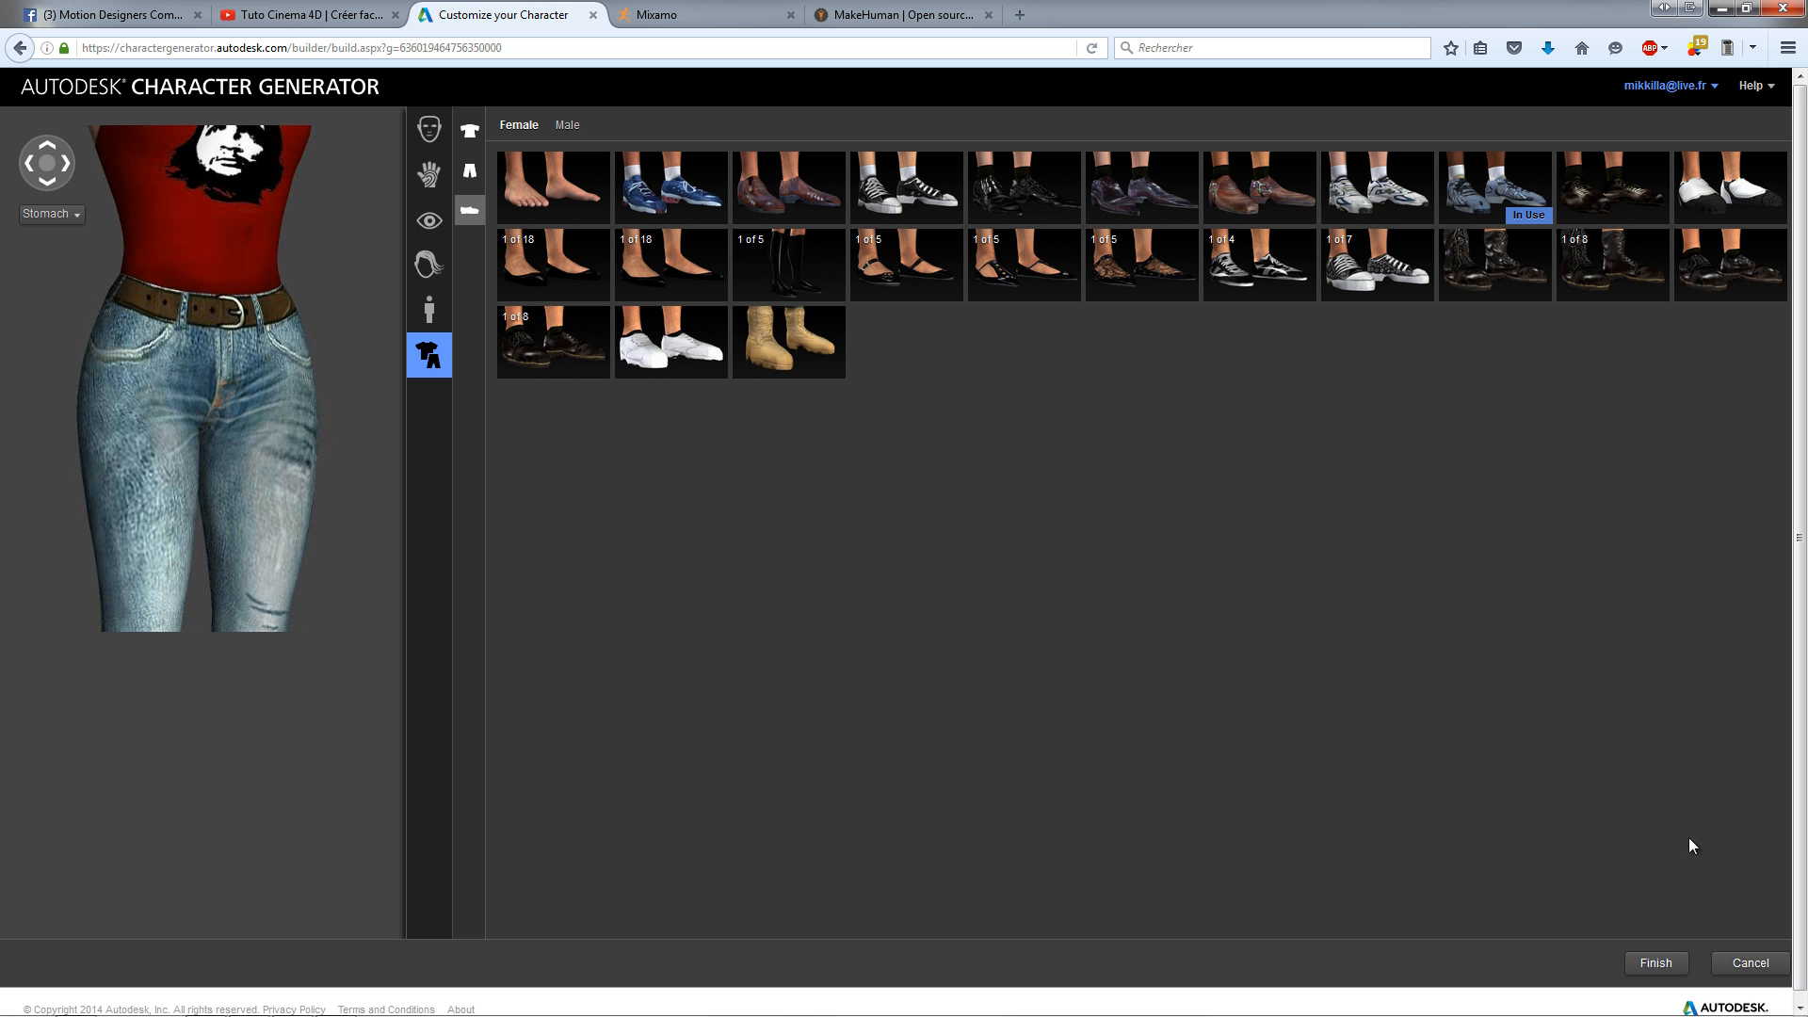
Step: Finish the customization and save the character under the name Tuto
left_click(1655, 962)
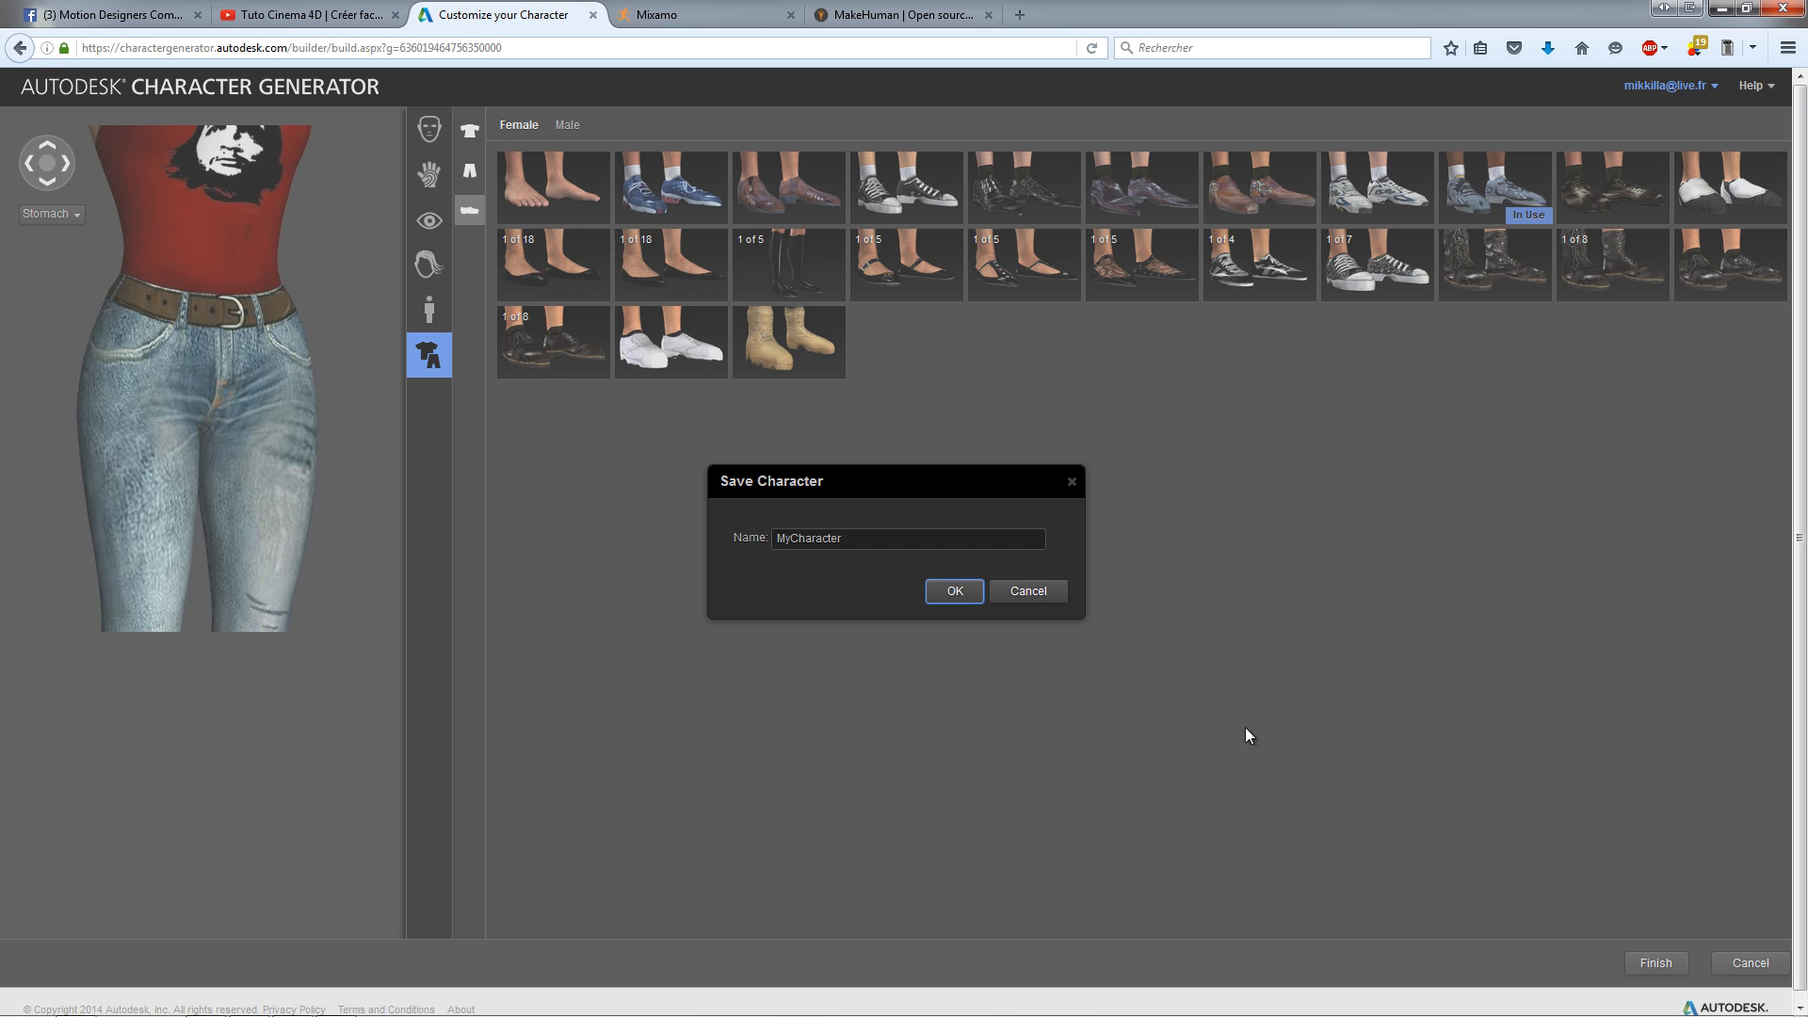
double_click(859, 541)
key("BackSpace")
type("Tuto")
left_click(955, 592)
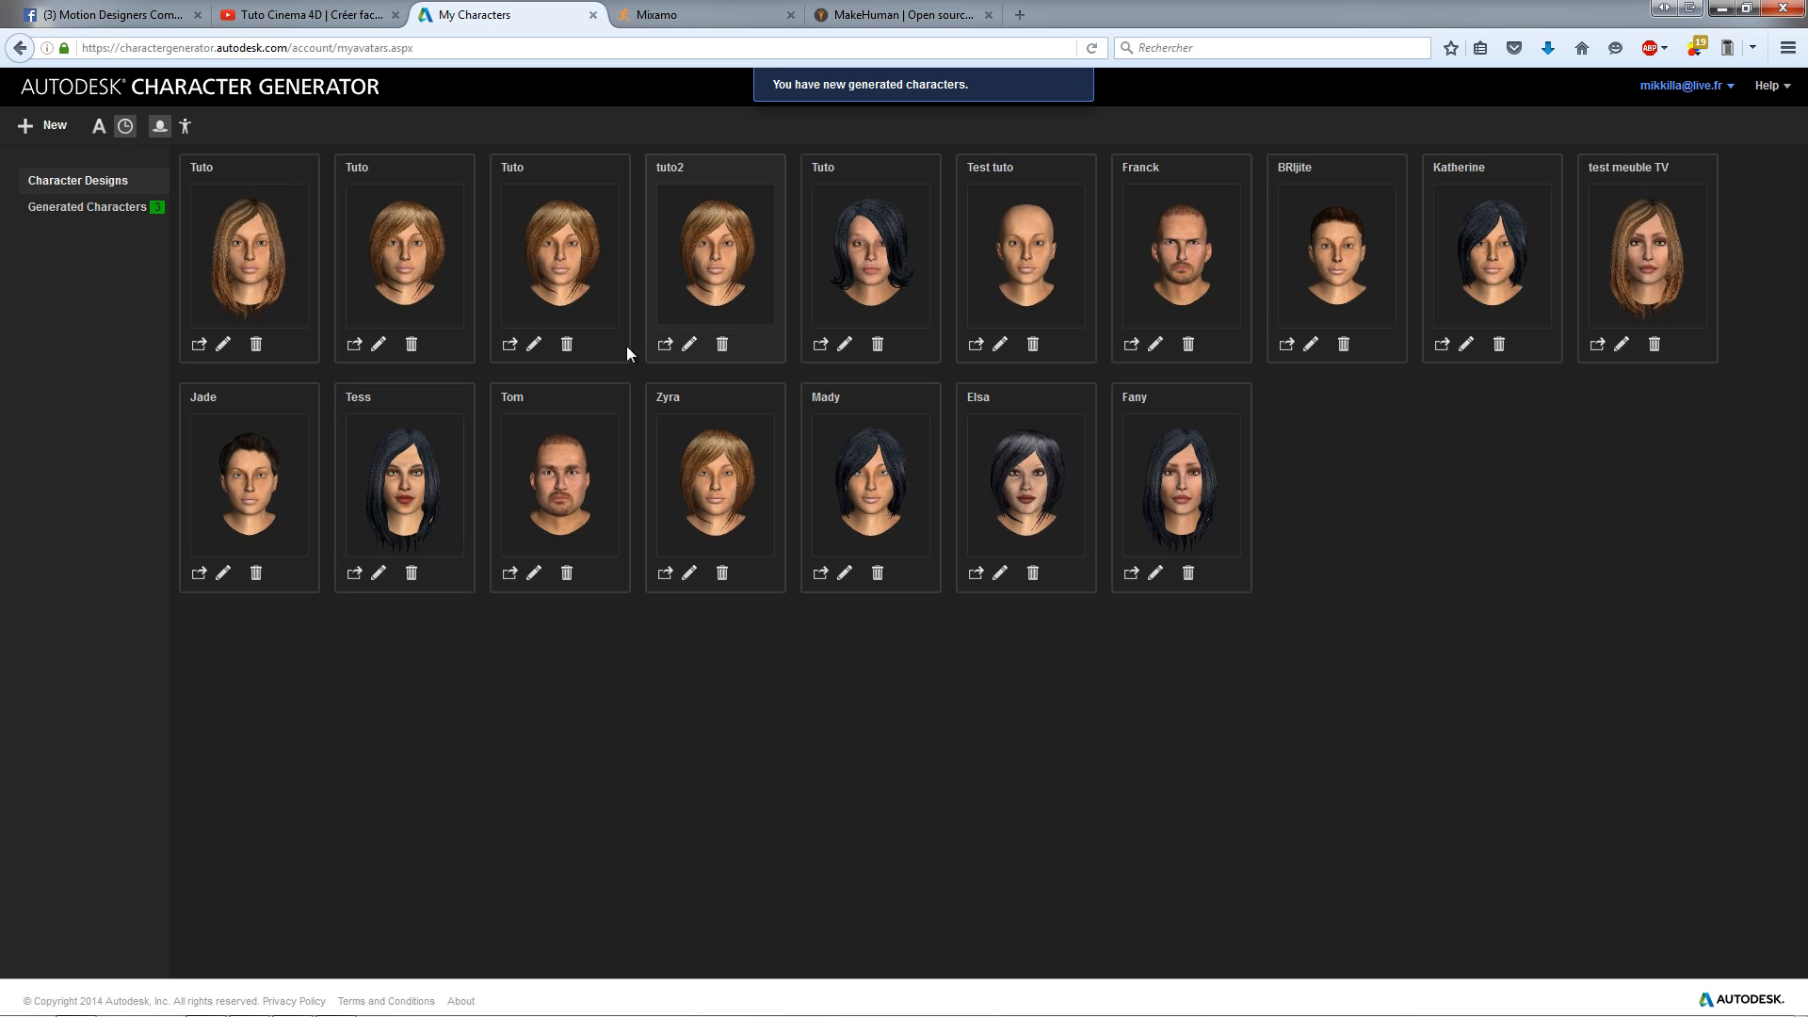
Step: Generate the new Tuto character as a Generic .fbx with a height of 170 cm and specular and normal maps enabled
left_click(198, 345)
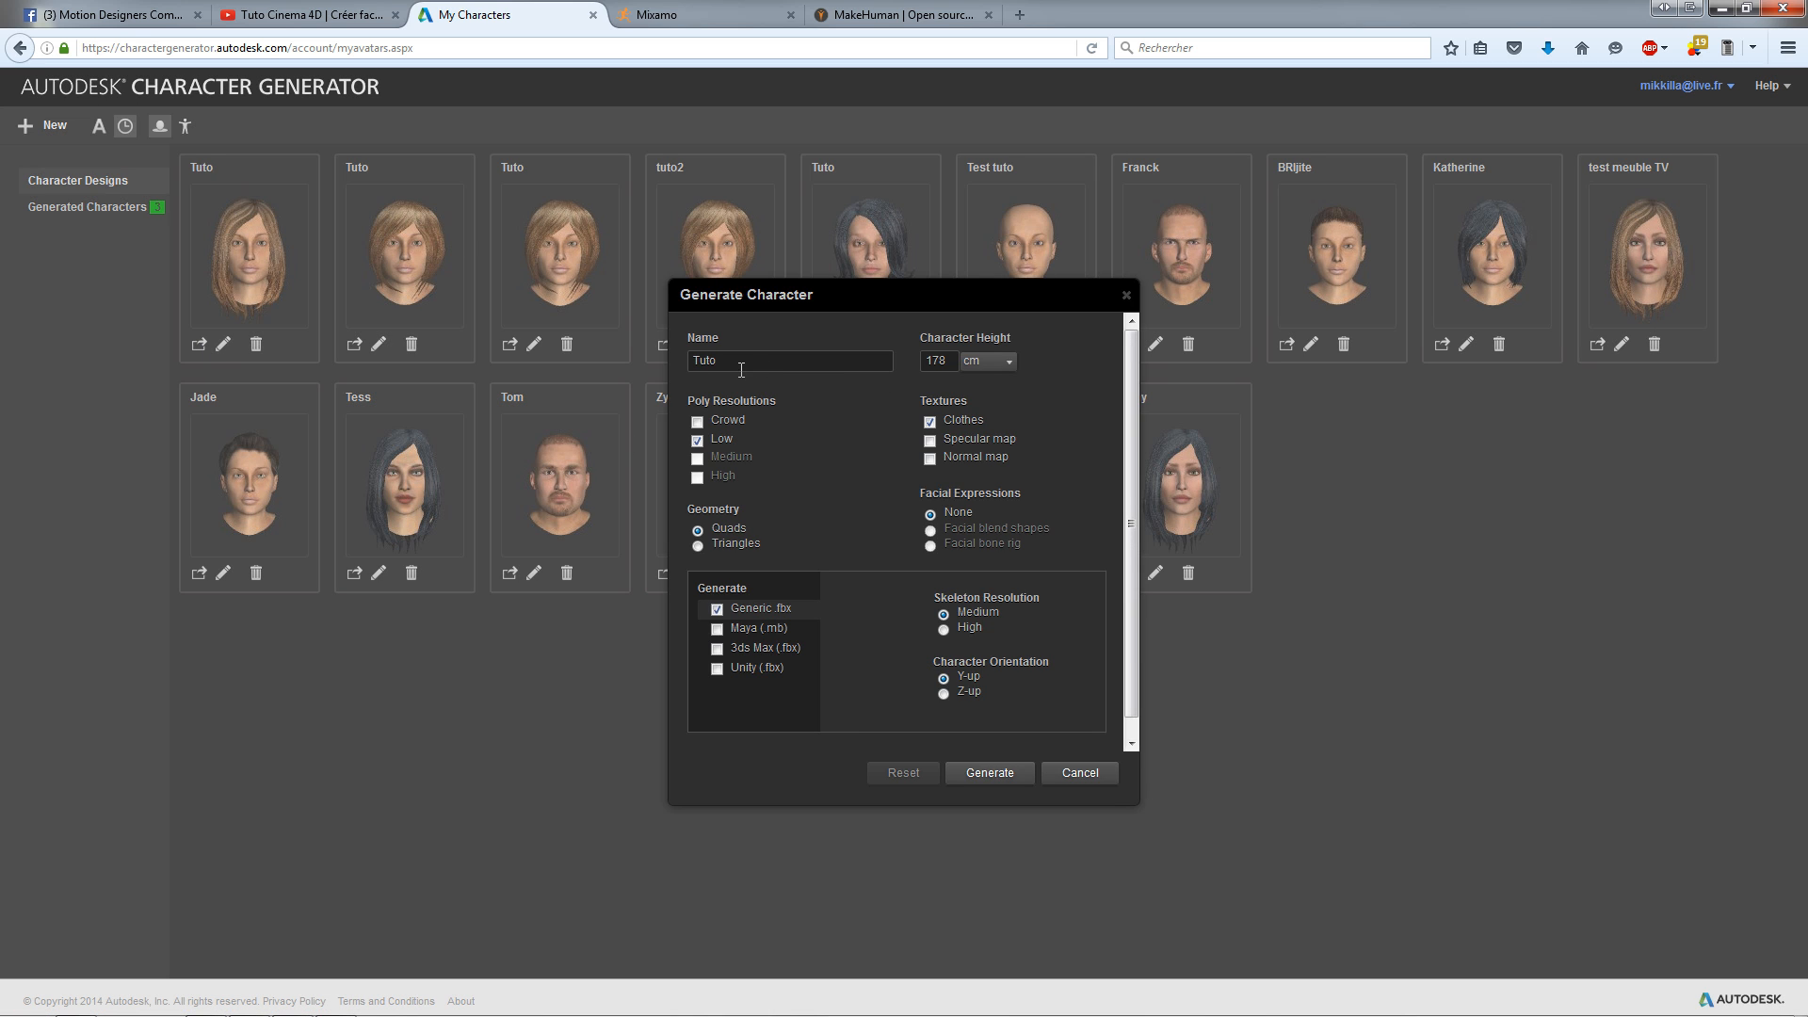
double_click(954, 361)
type("170")
left_click(931, 440)
left_click(931, 458)
left_click(992, 776)
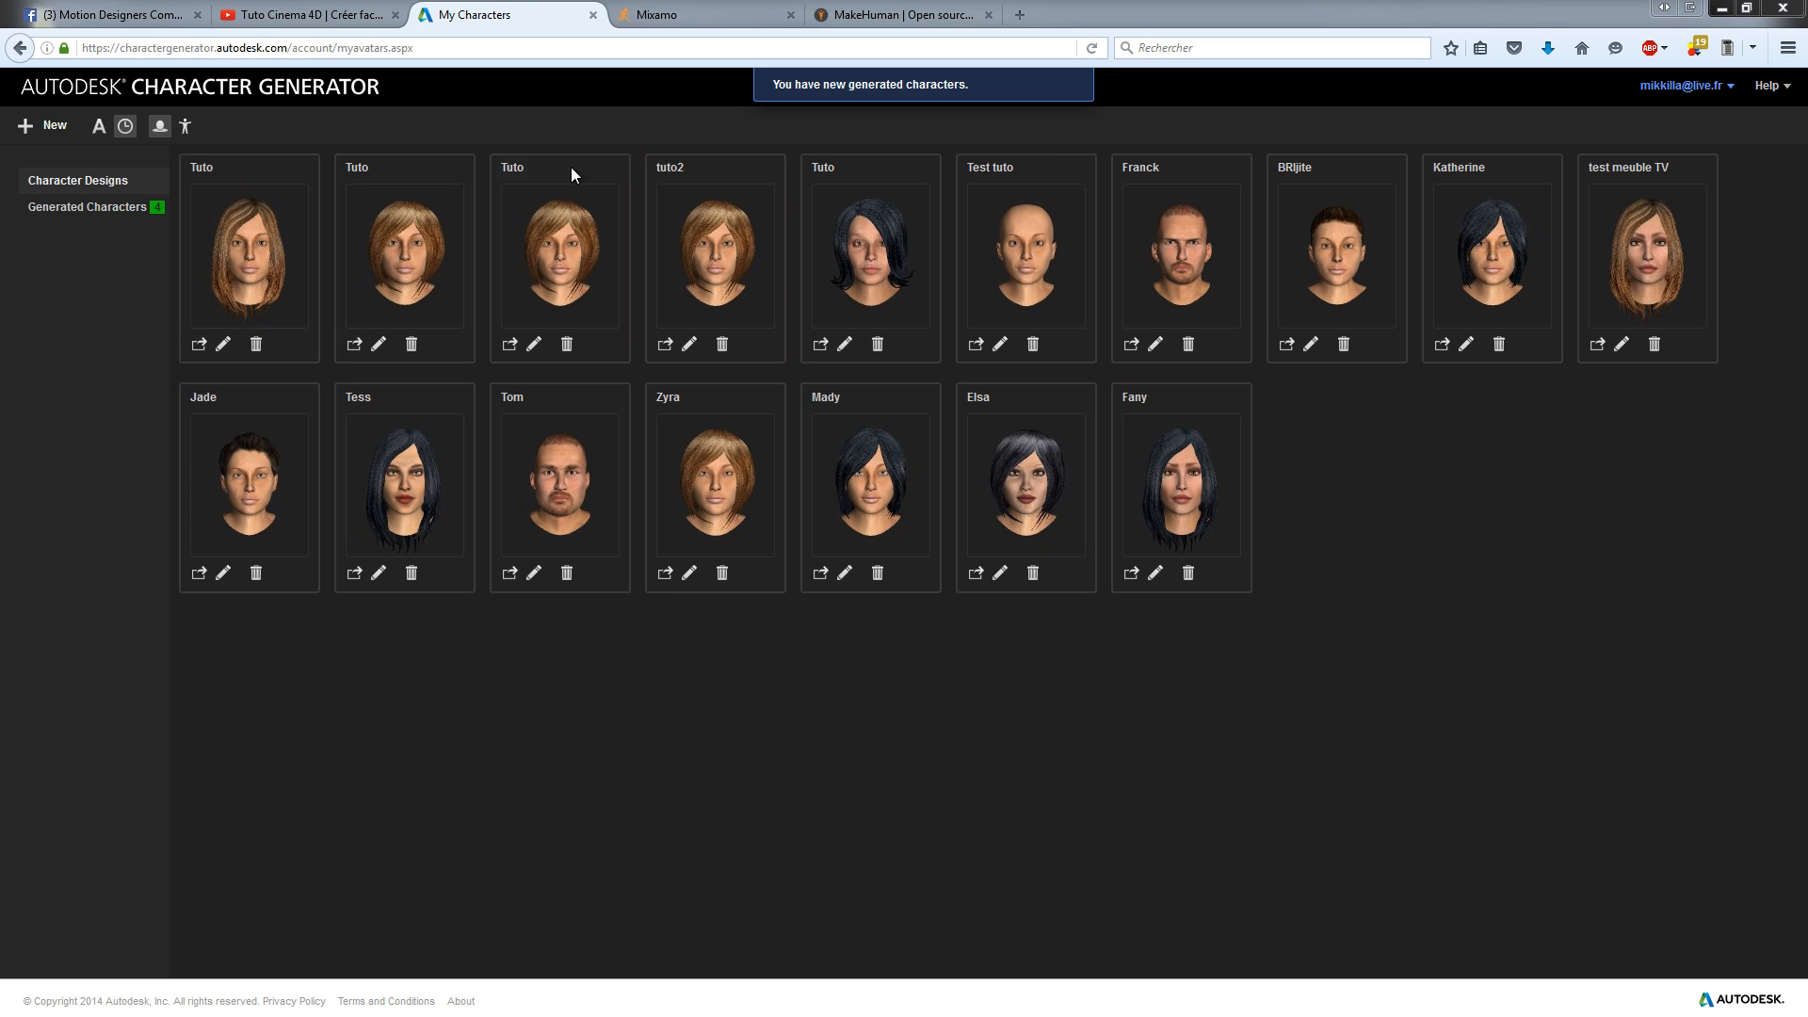
Step: Download the generated 170 cm Tuto character and save it as Tuto.zip in the folder Creation et animation d'un personage
left_click(120, 208)
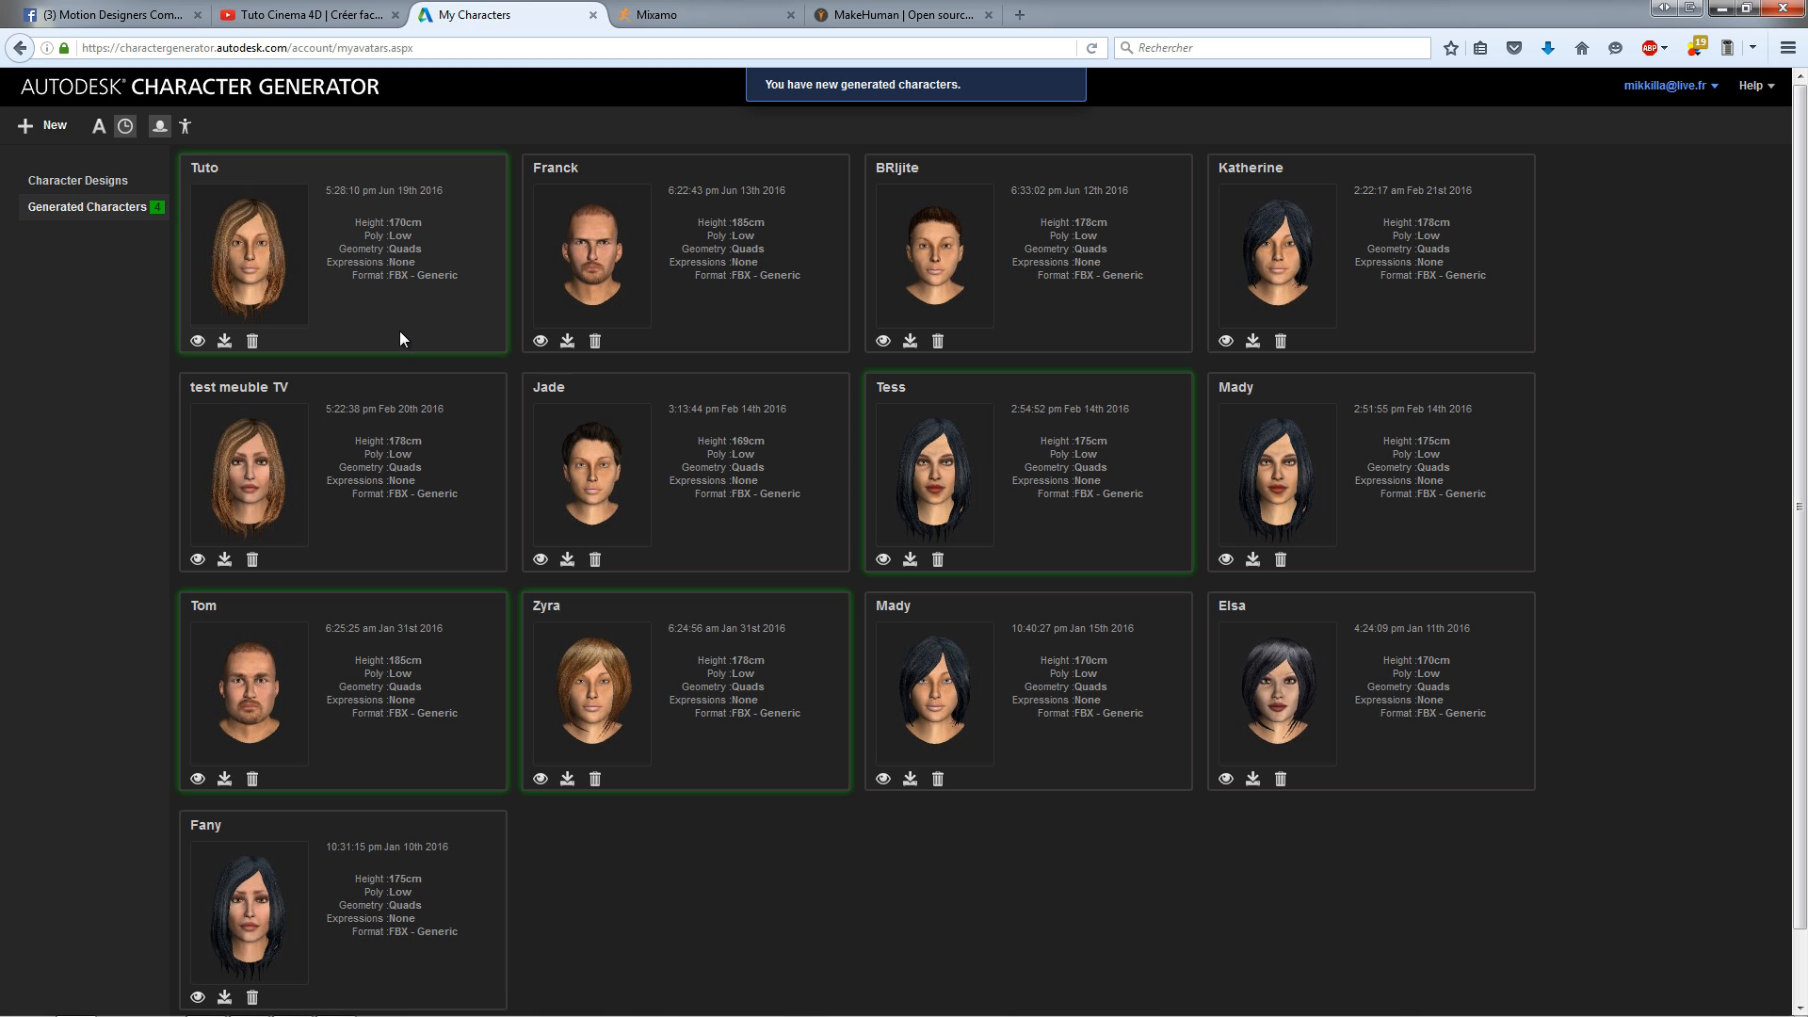
left_click(224, 341)
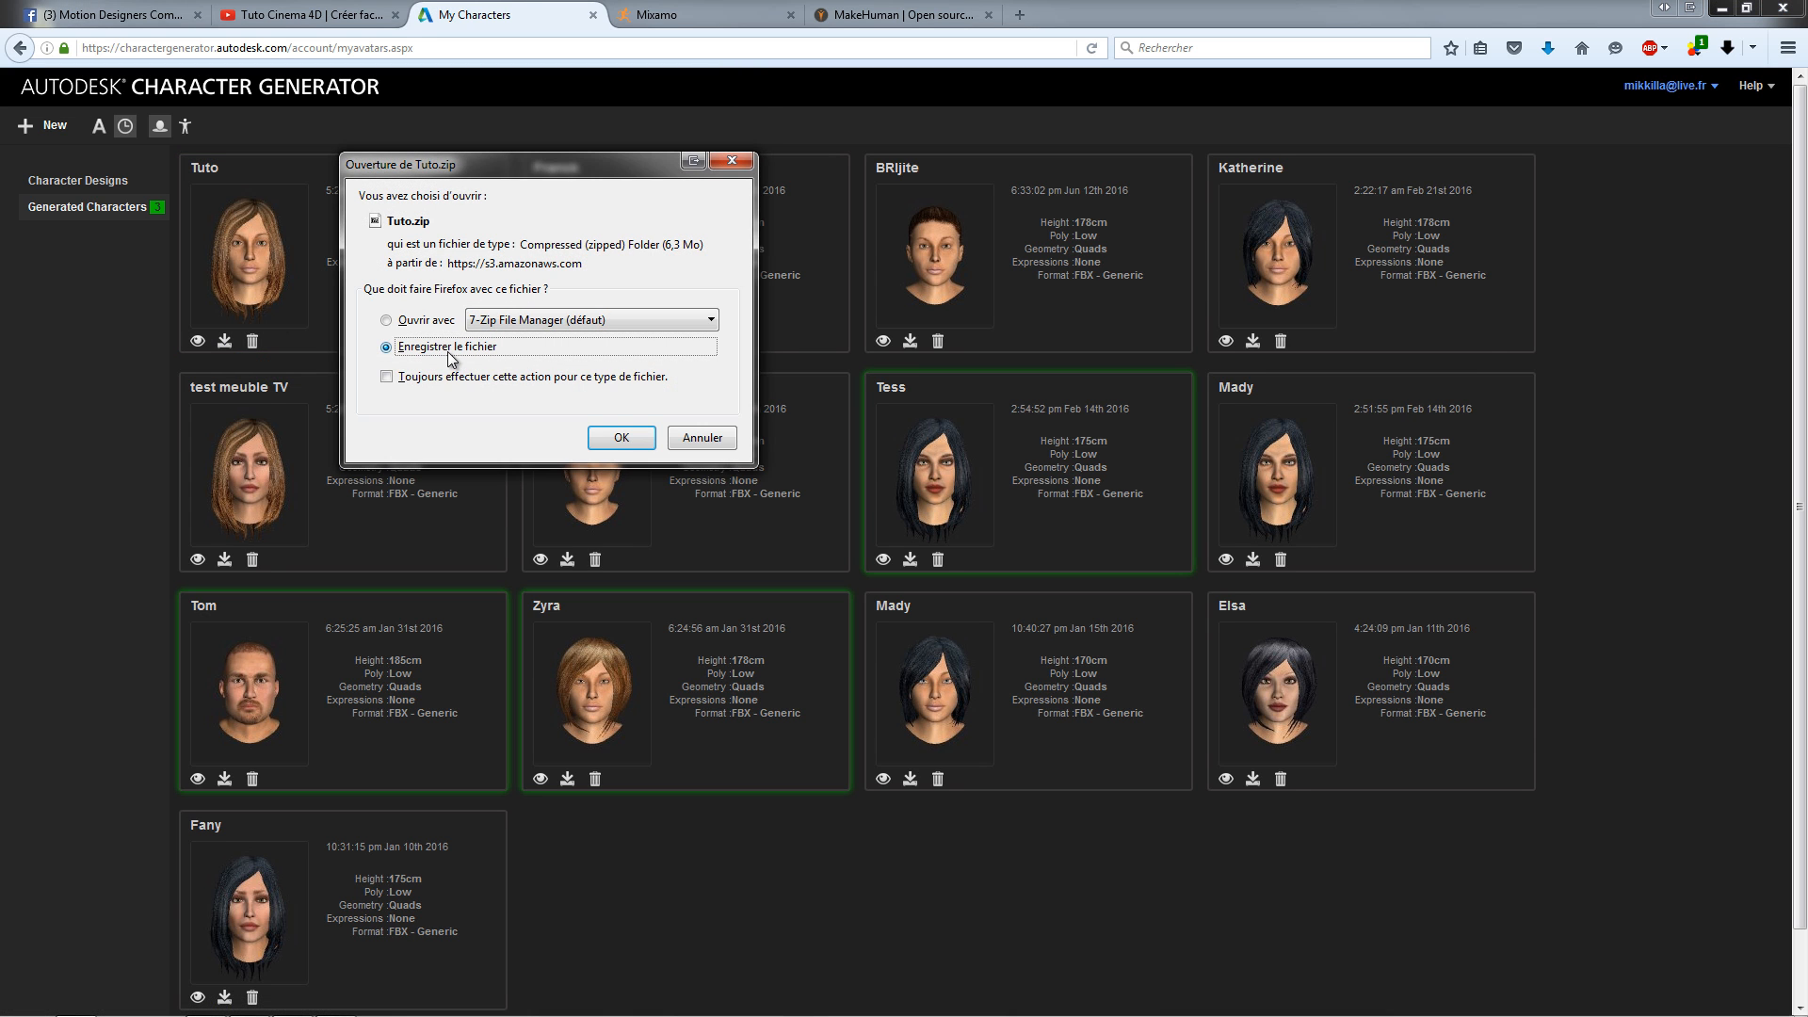
left_click(620, 436)
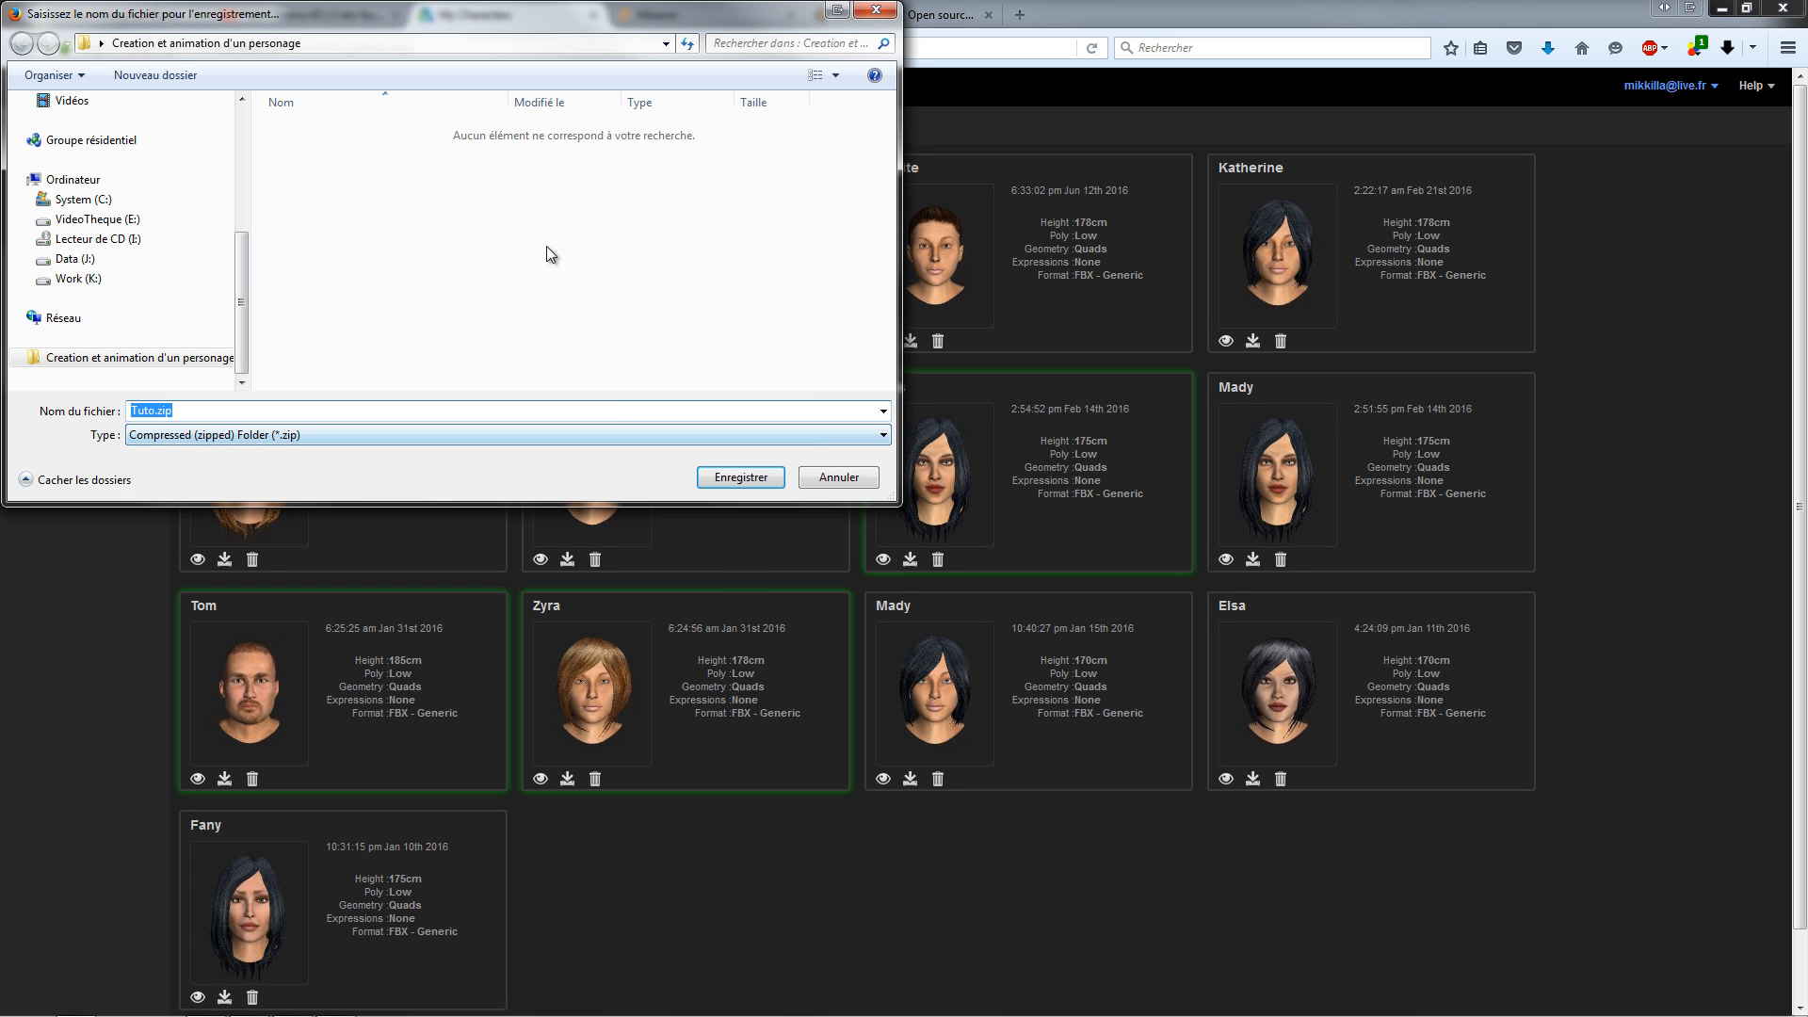
left_click(740, 477)
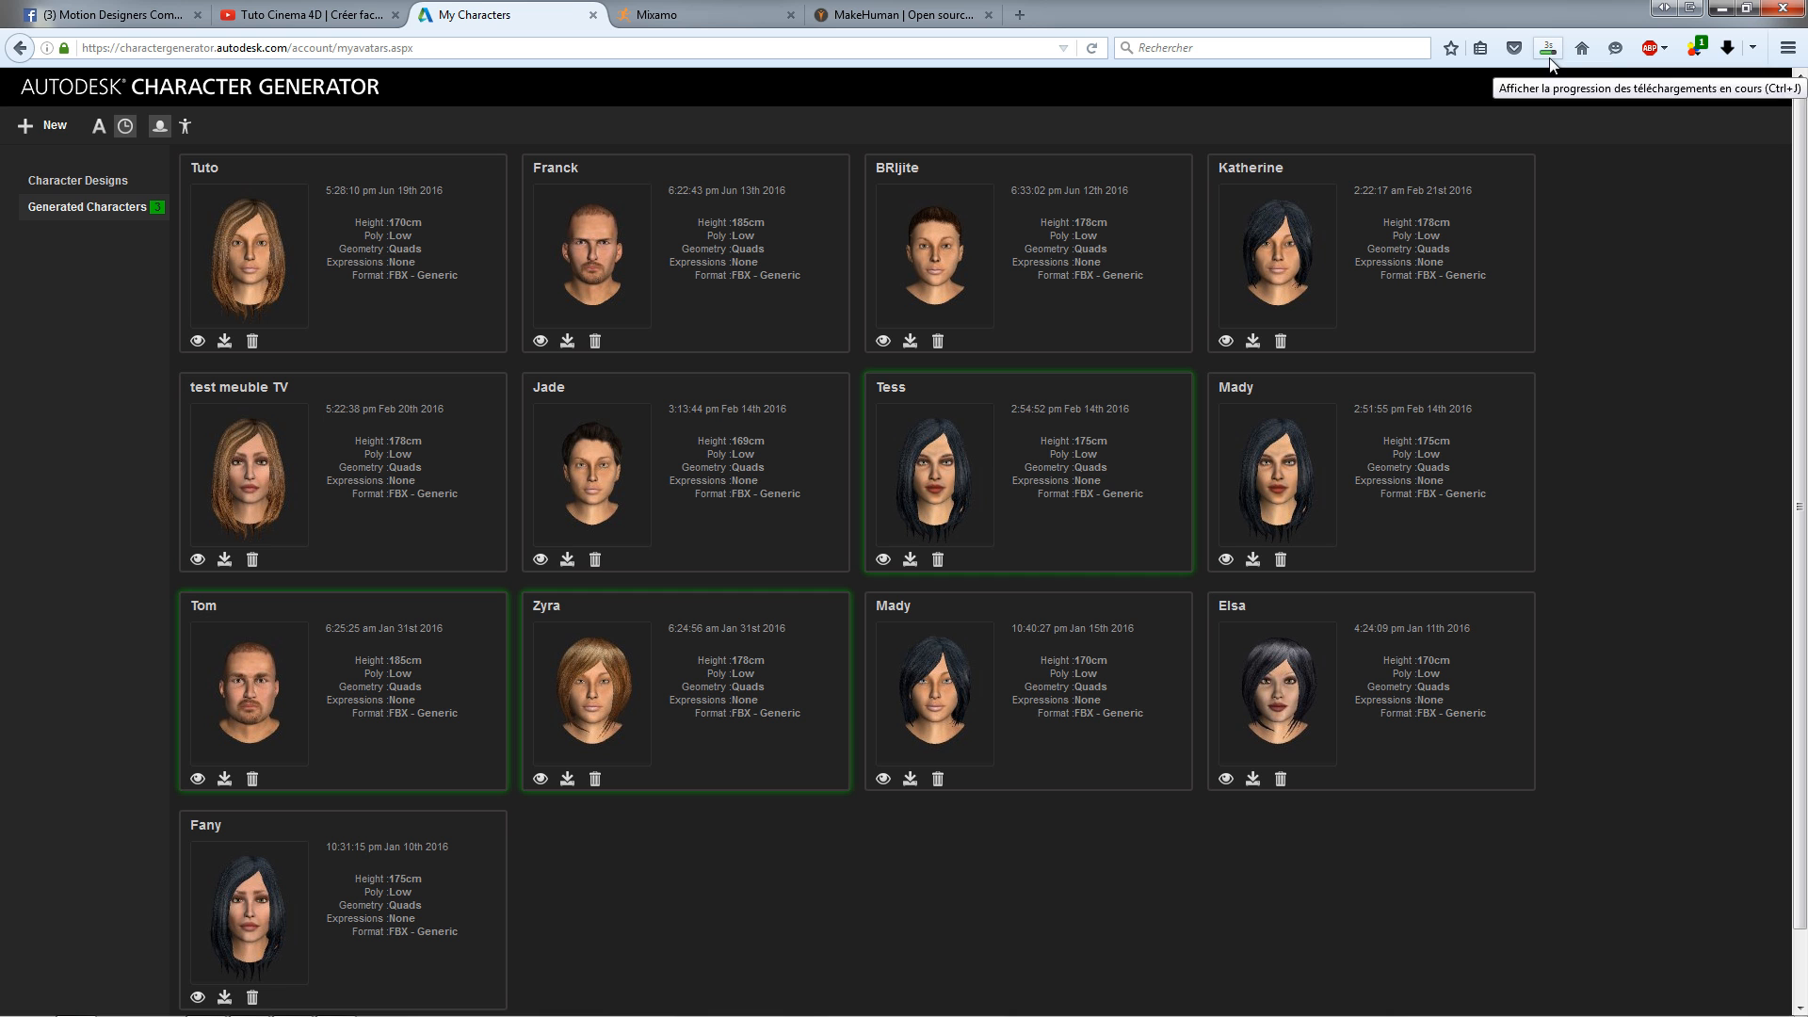
Step: Switch to the file explorer and extract Tuto.zip with 7-Zip directly into its current folder
left_click(1722, 9)
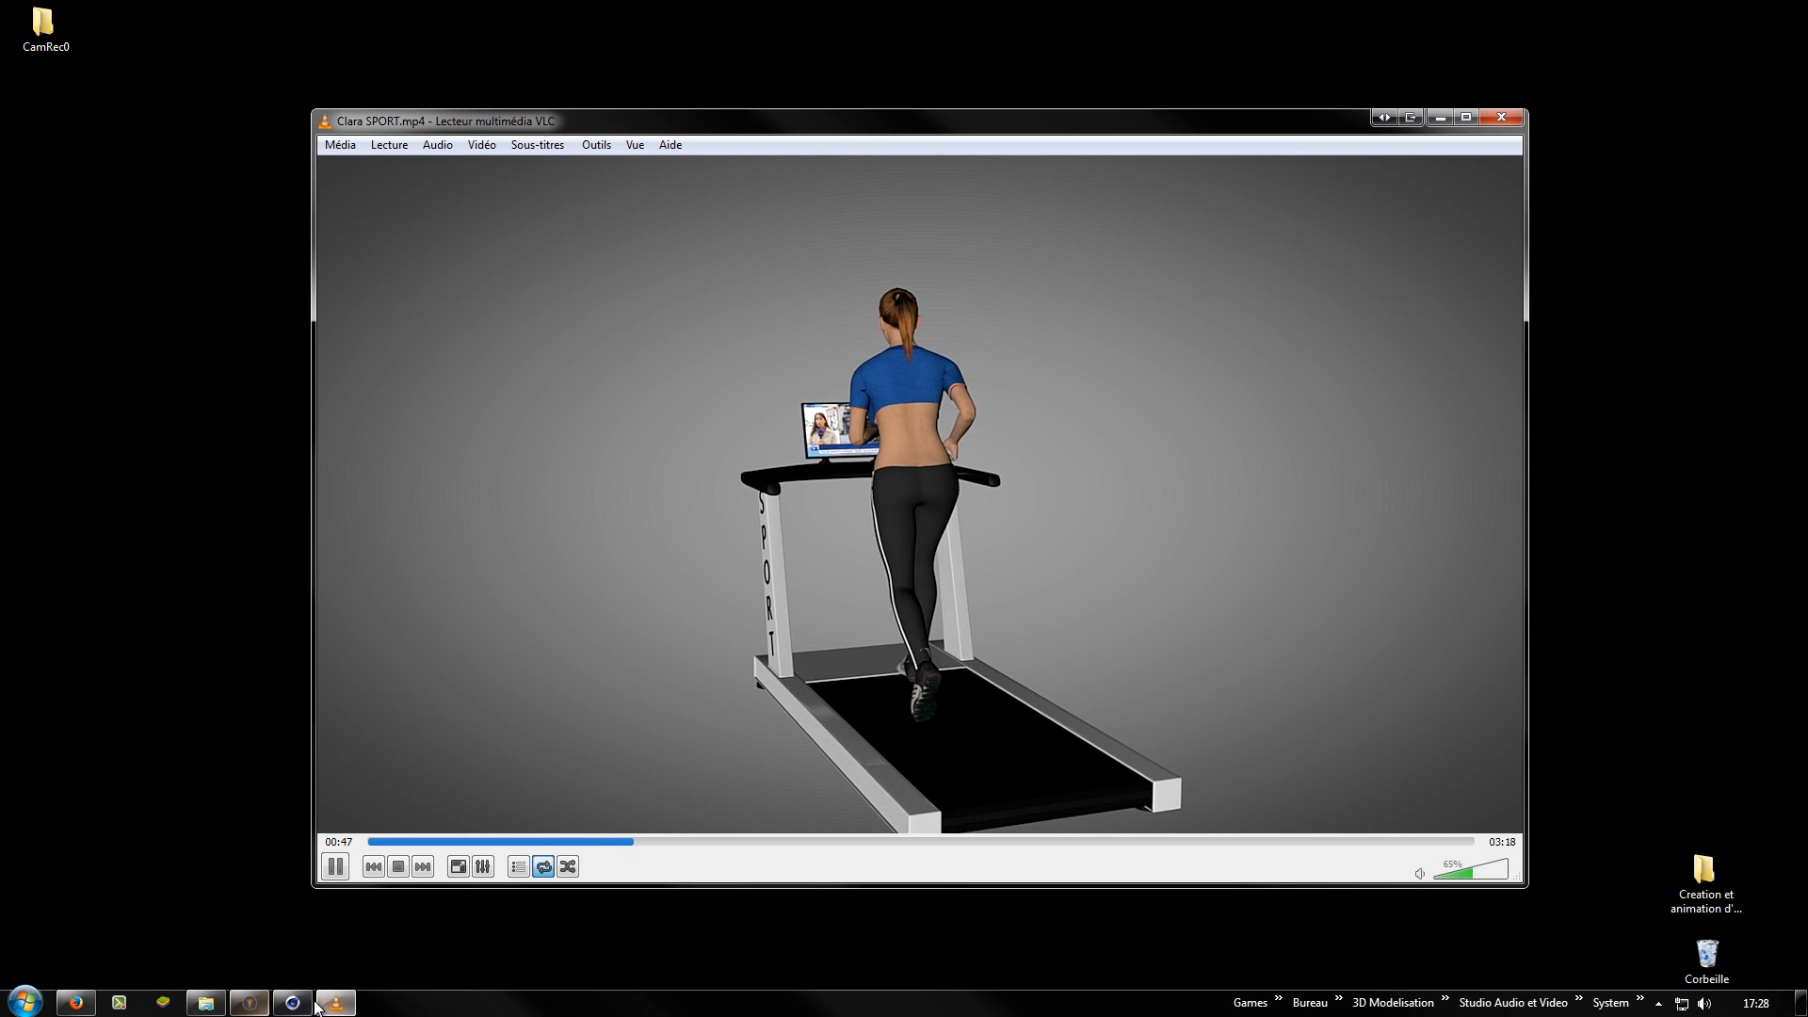
left_click(207, 1004)
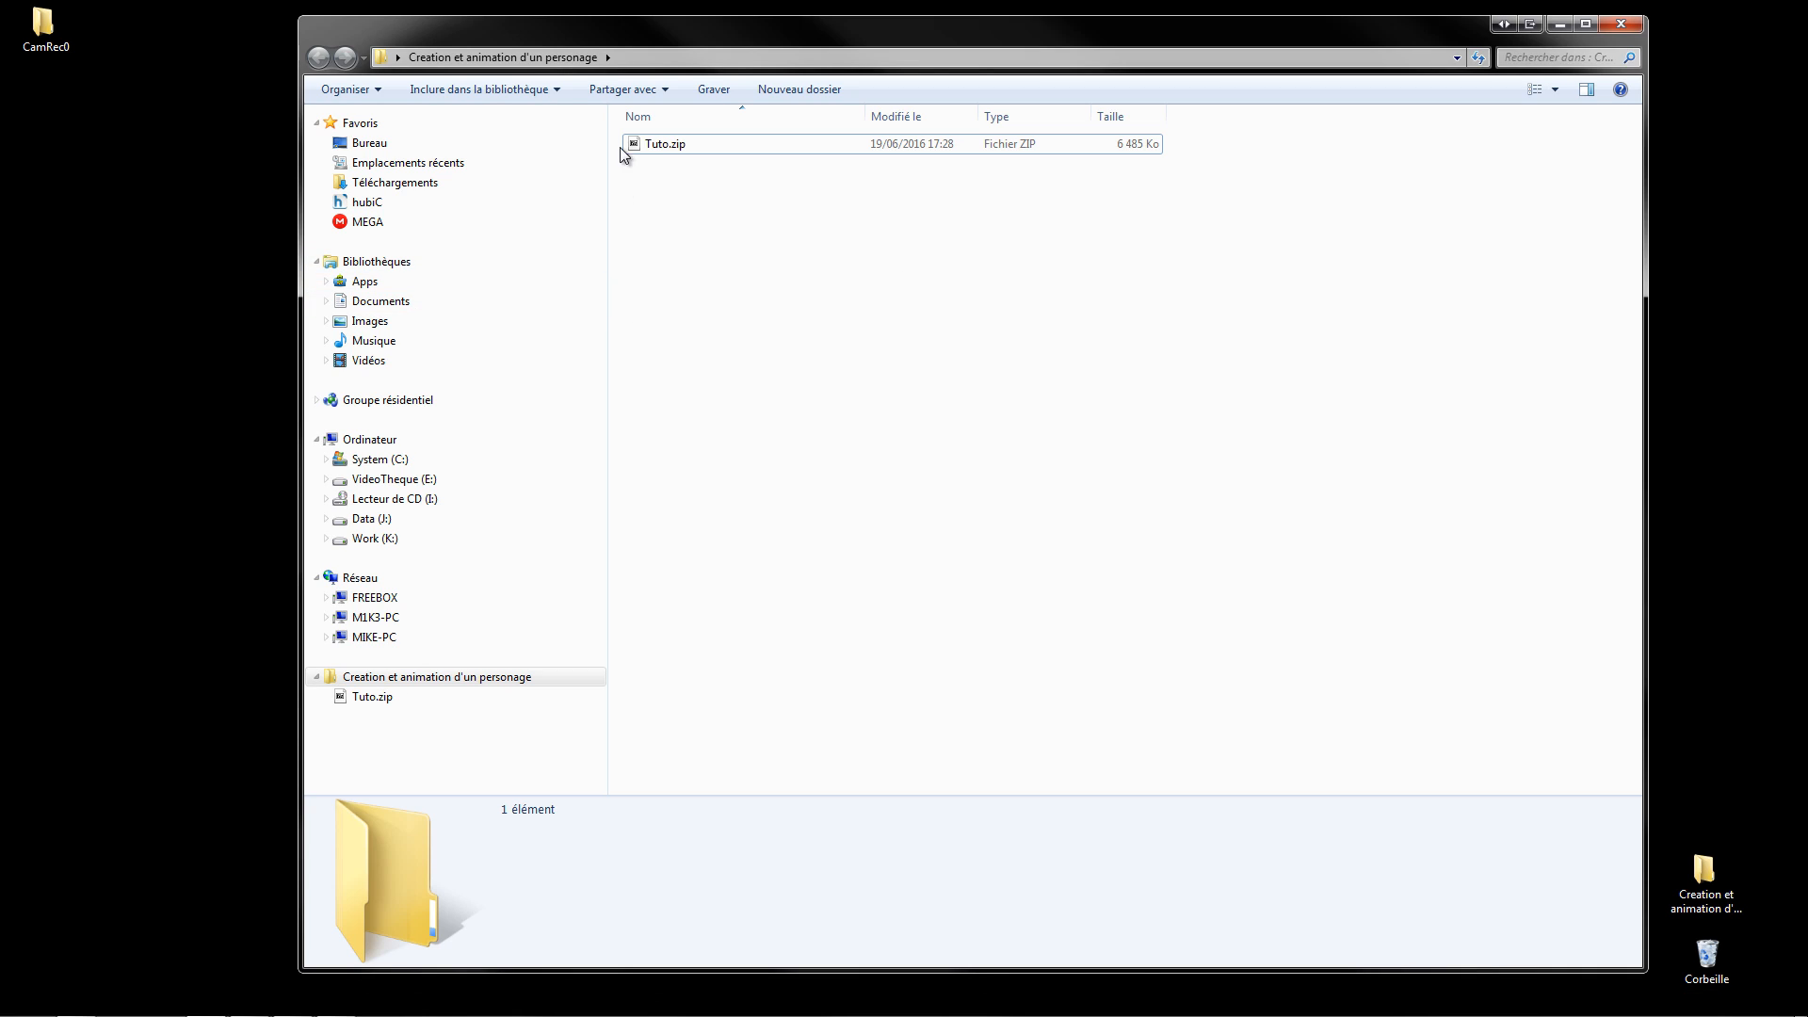
right_click(656, 146)
mouse_move(767, 226)
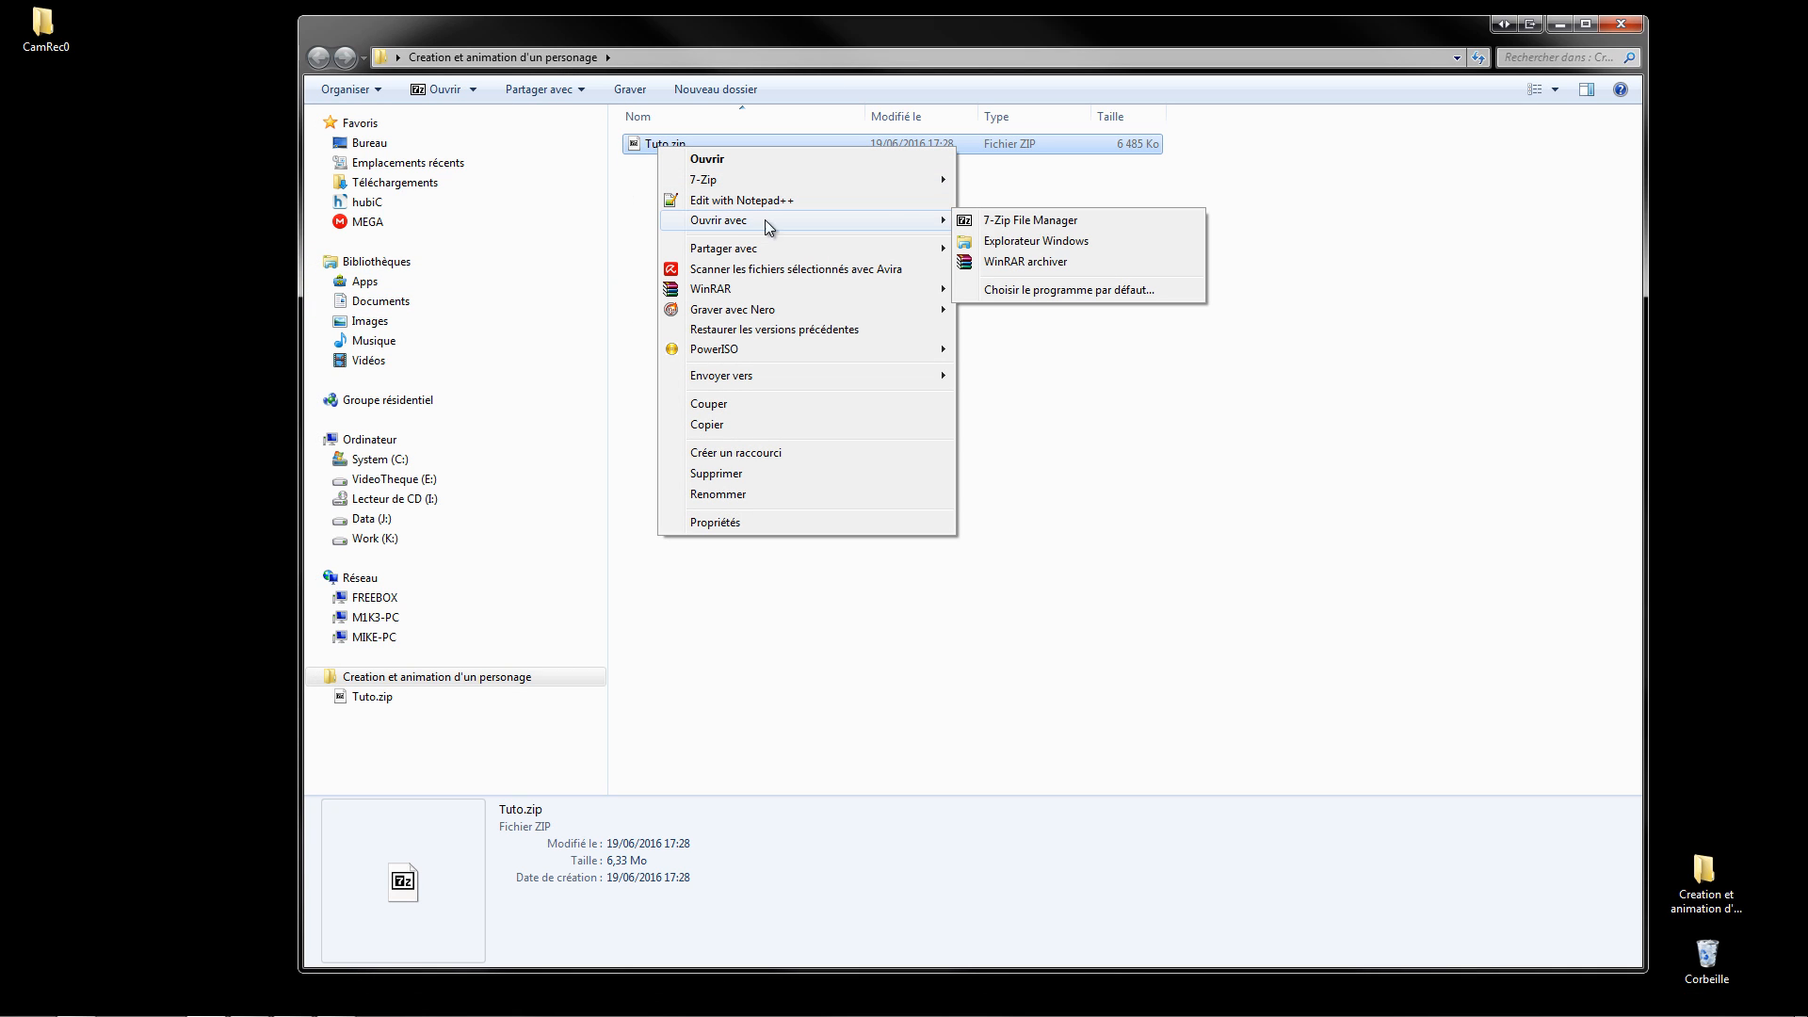
mouse_move(861, 181)
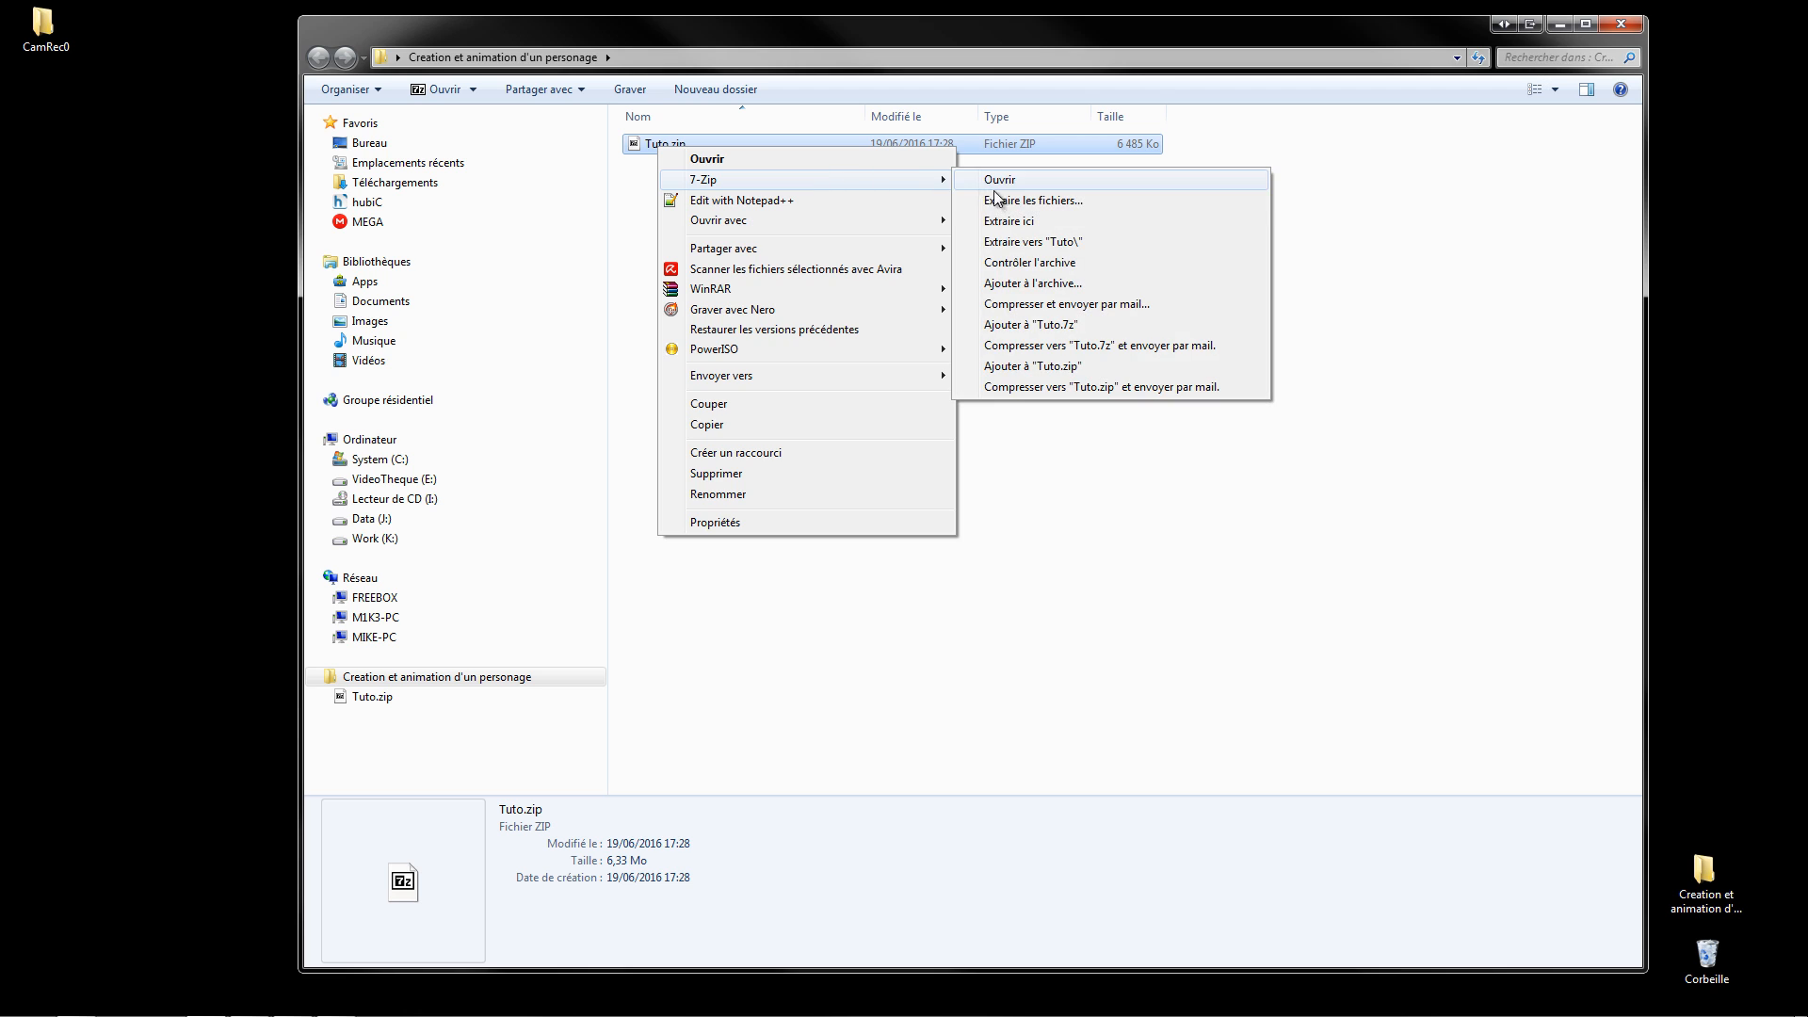
left_click(1006, 223)
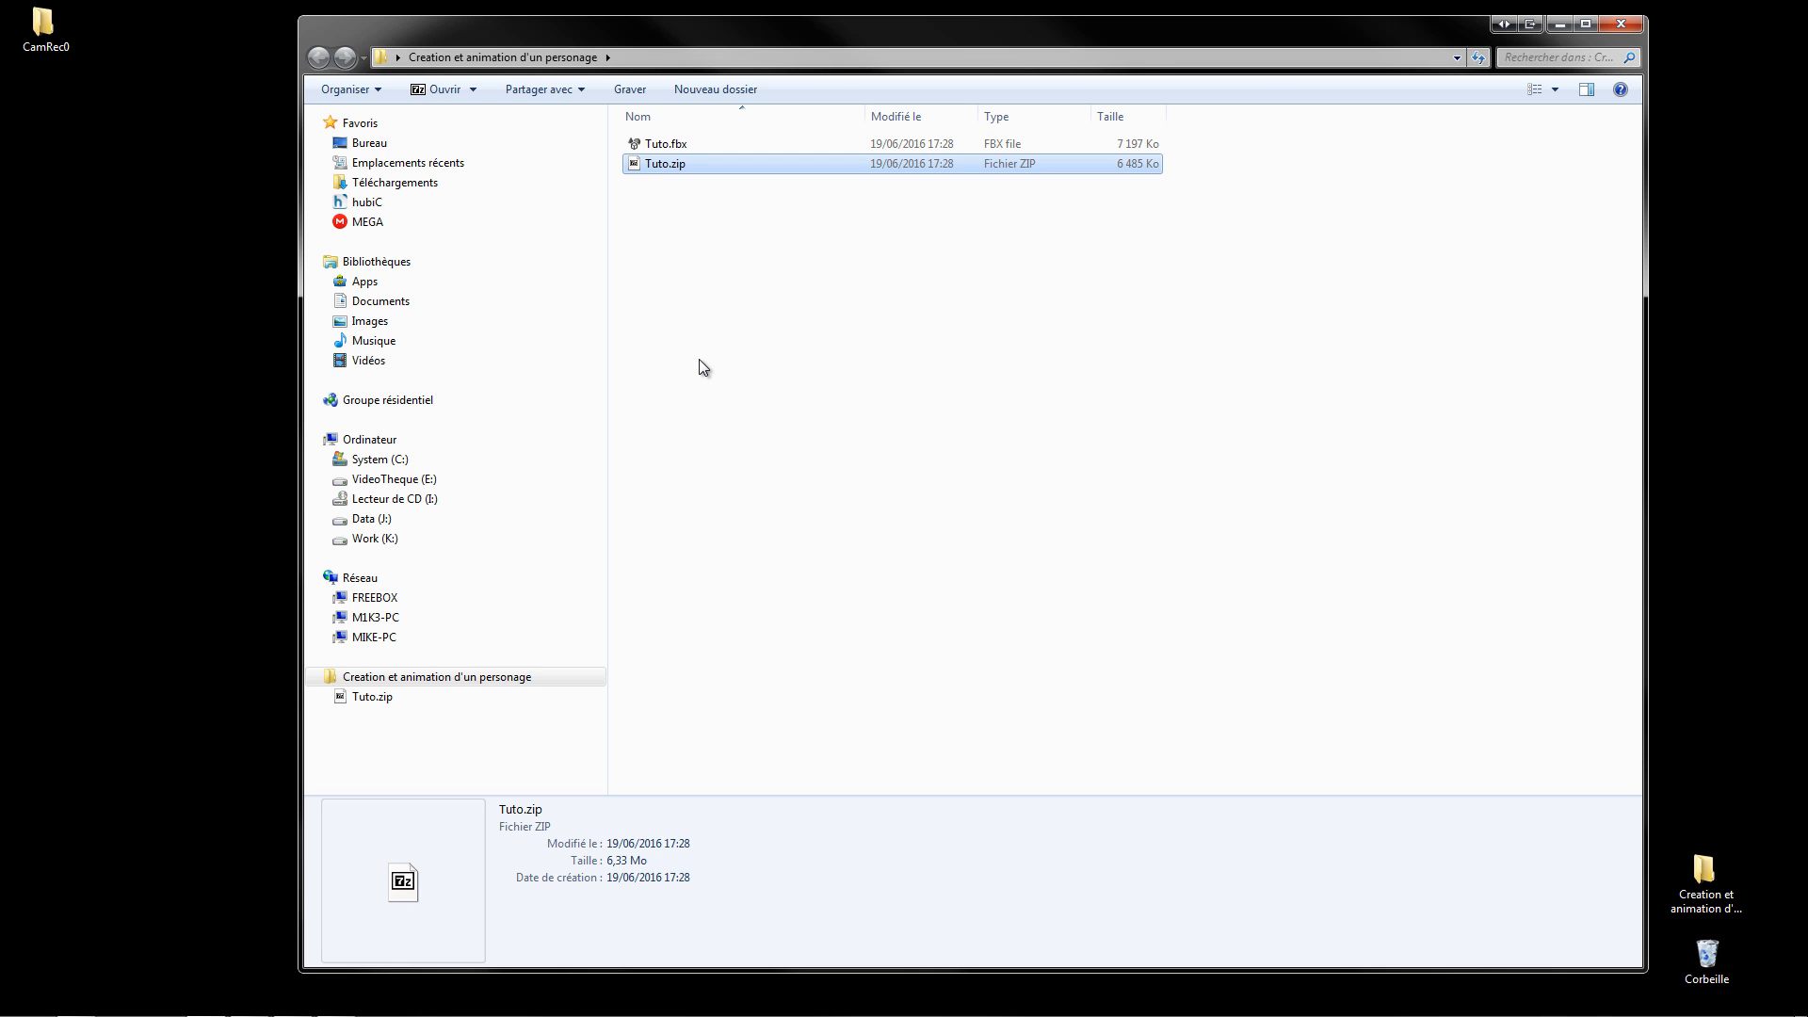
left_click(700, 361)
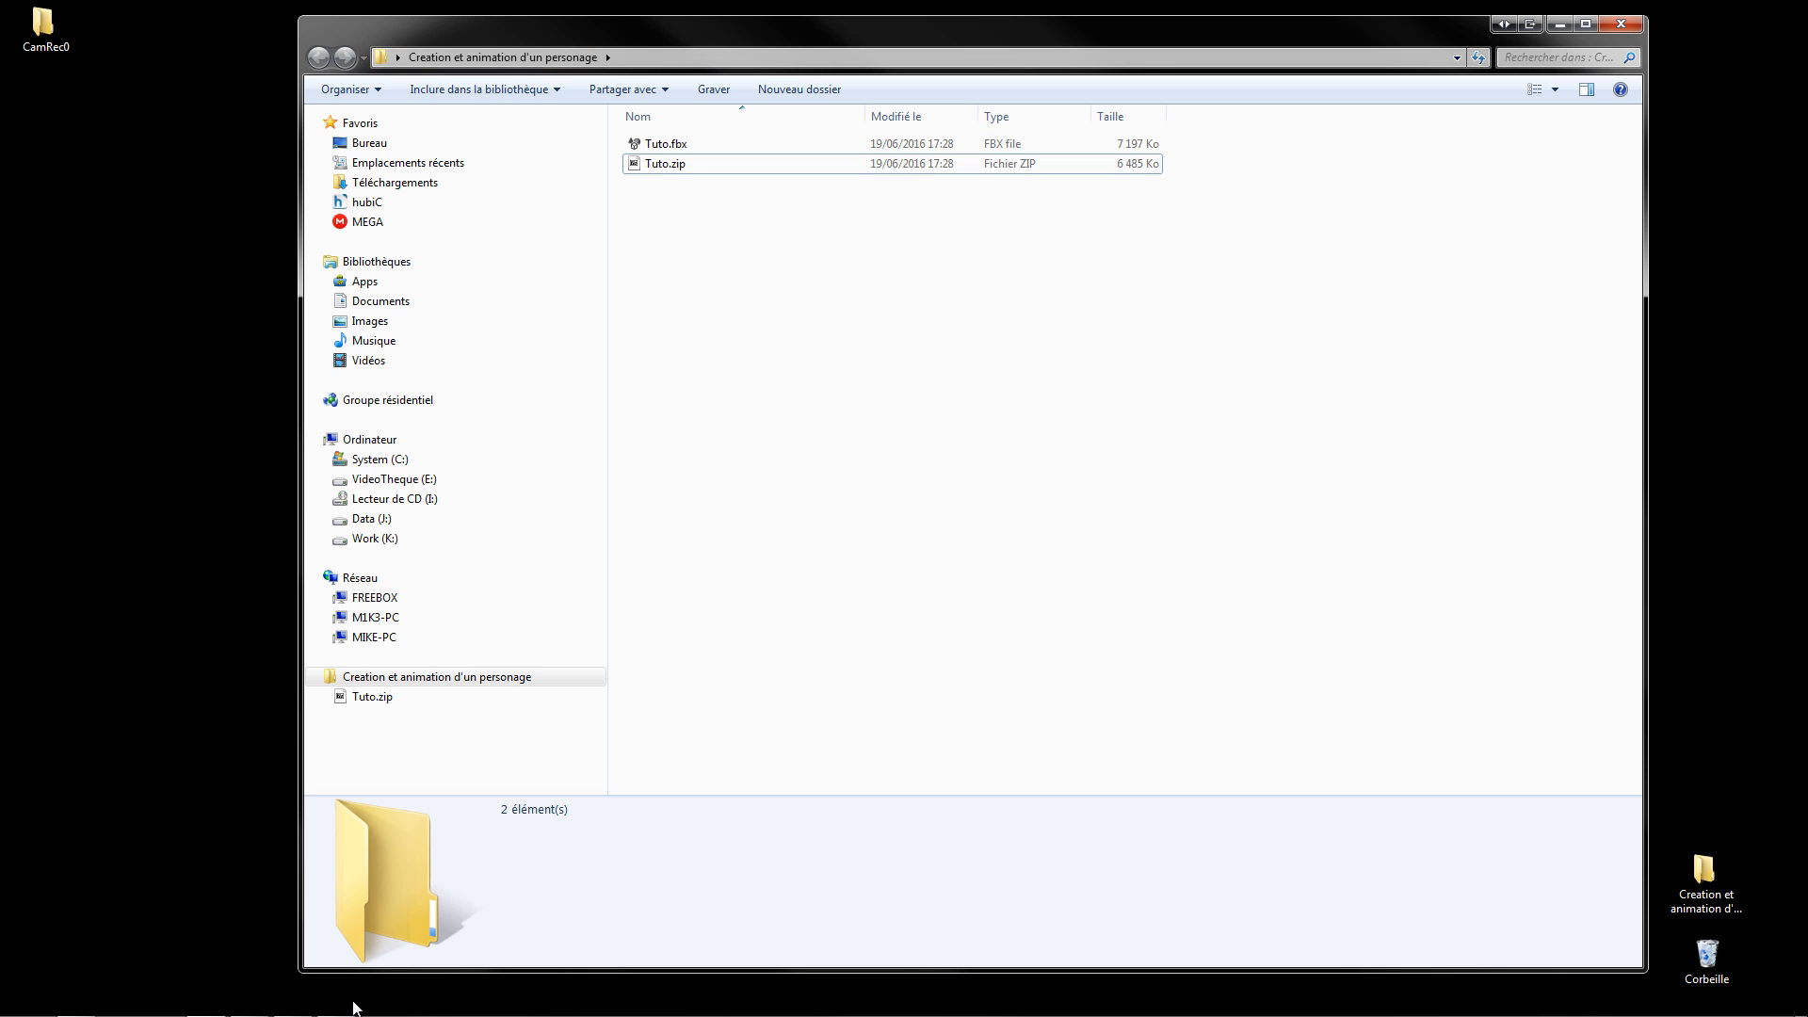
Step: Switch to Cinema 4D and open Tuto.fbx, keeping the FBX import settings as they are
left_click(292, 1003)
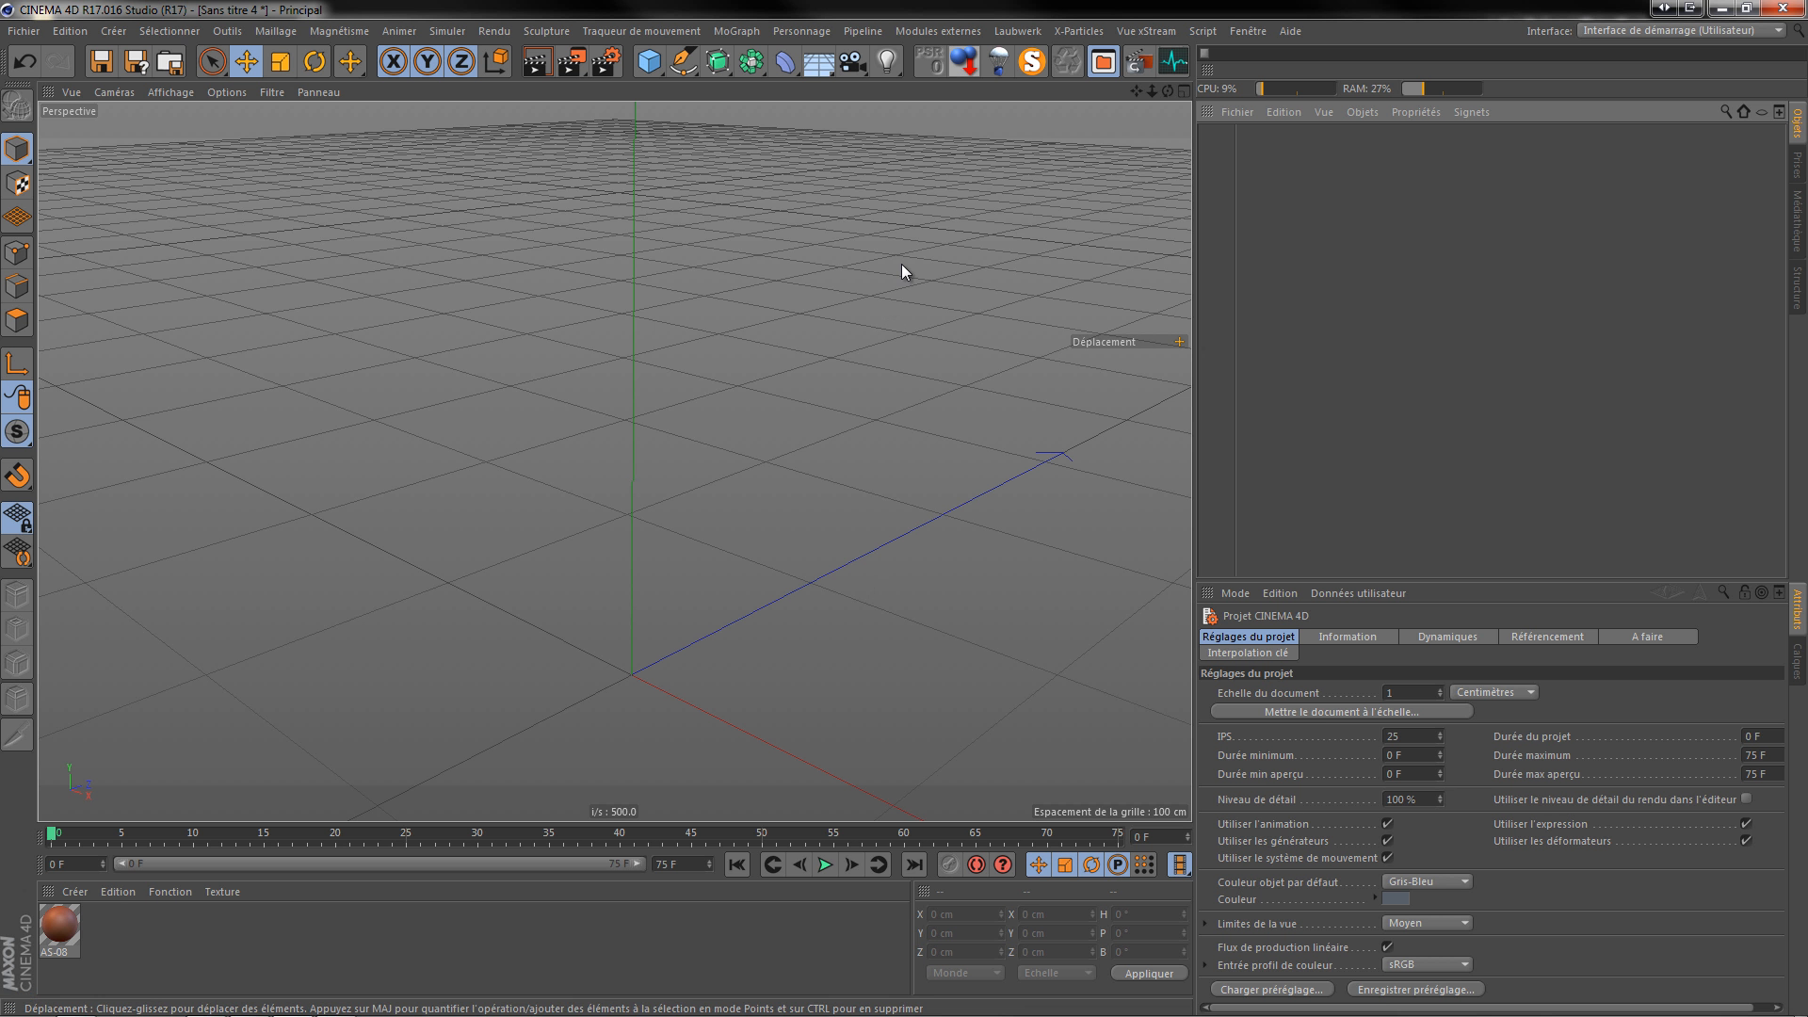
left_click(26, 32)
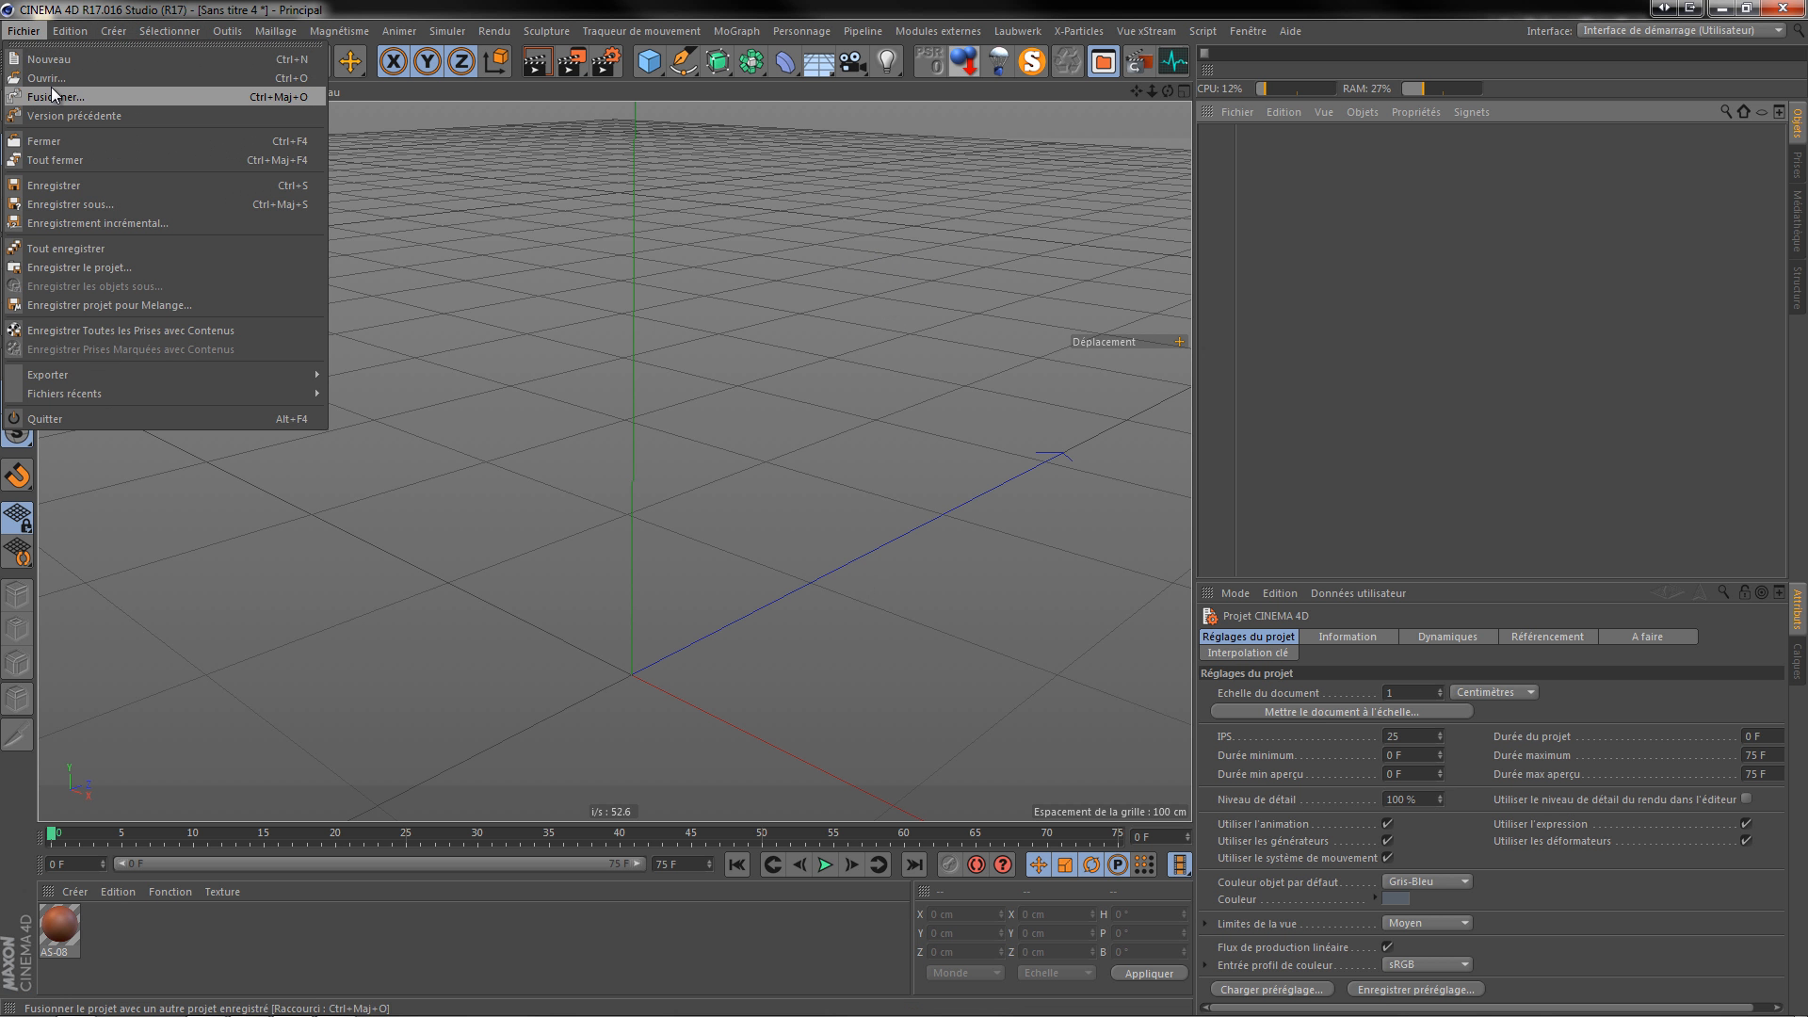
left_click(48, 77)
left_click(331, 151)
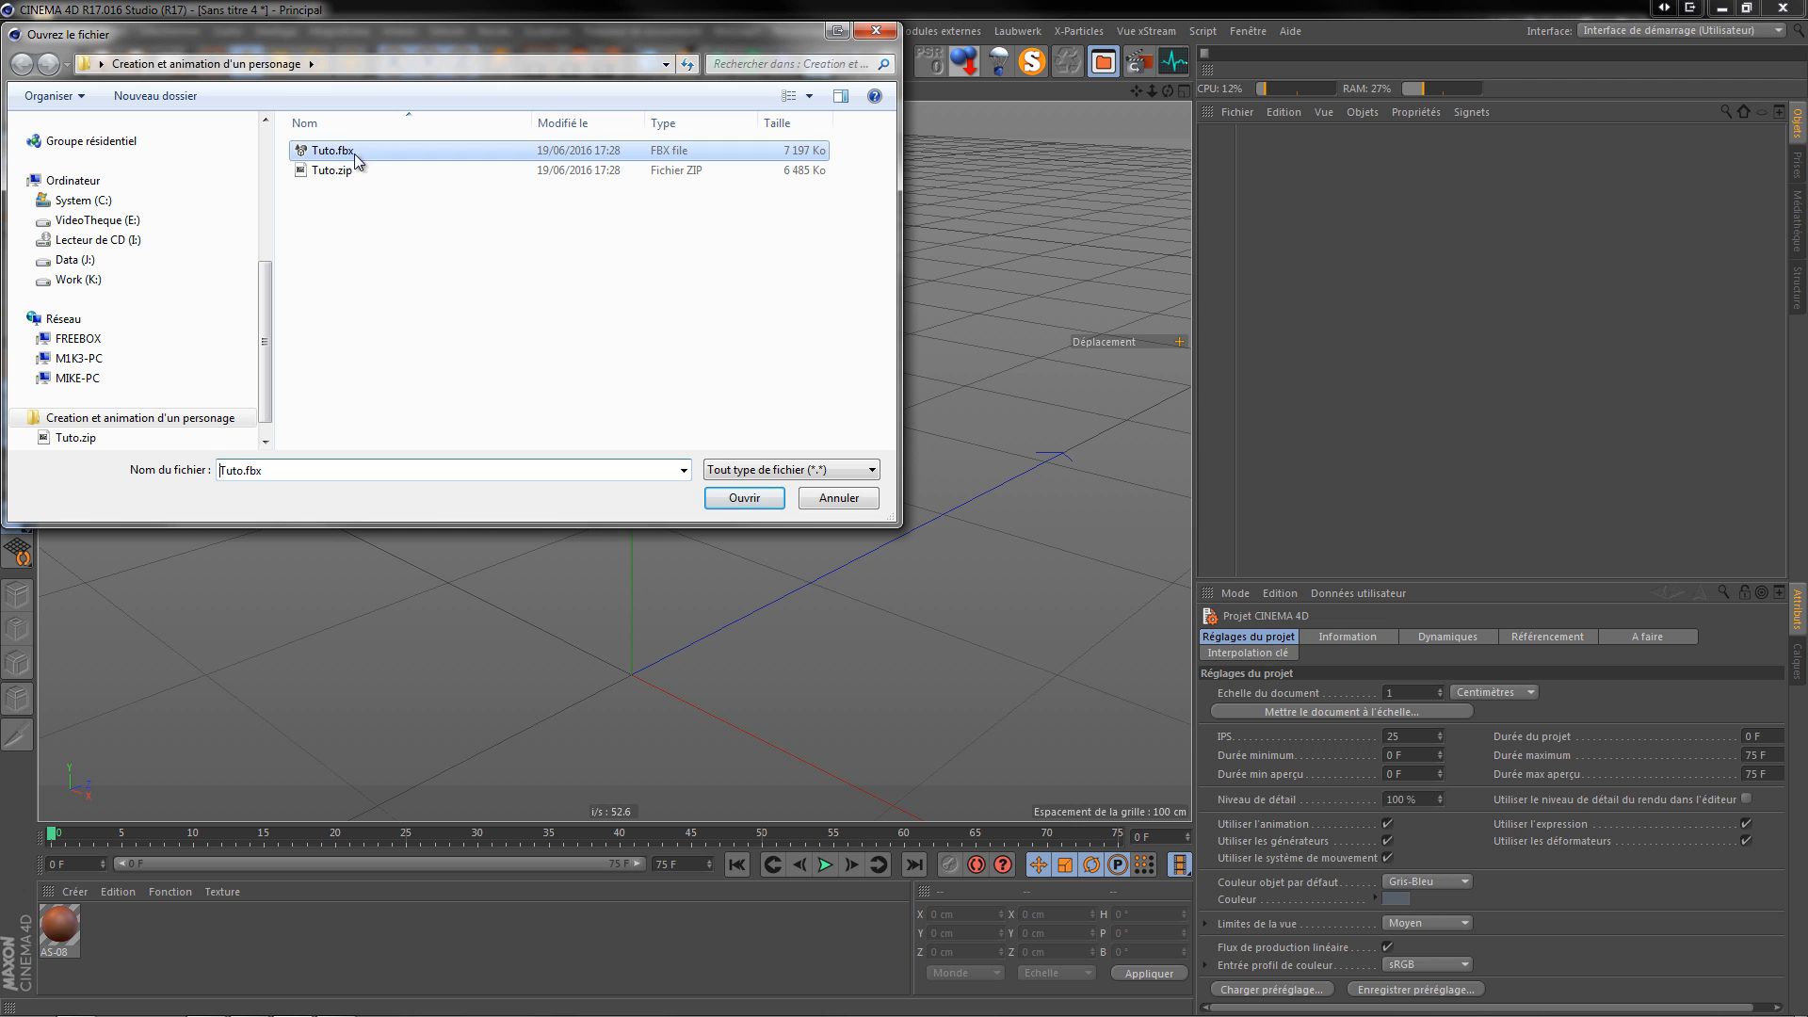
left_click(743, 497)
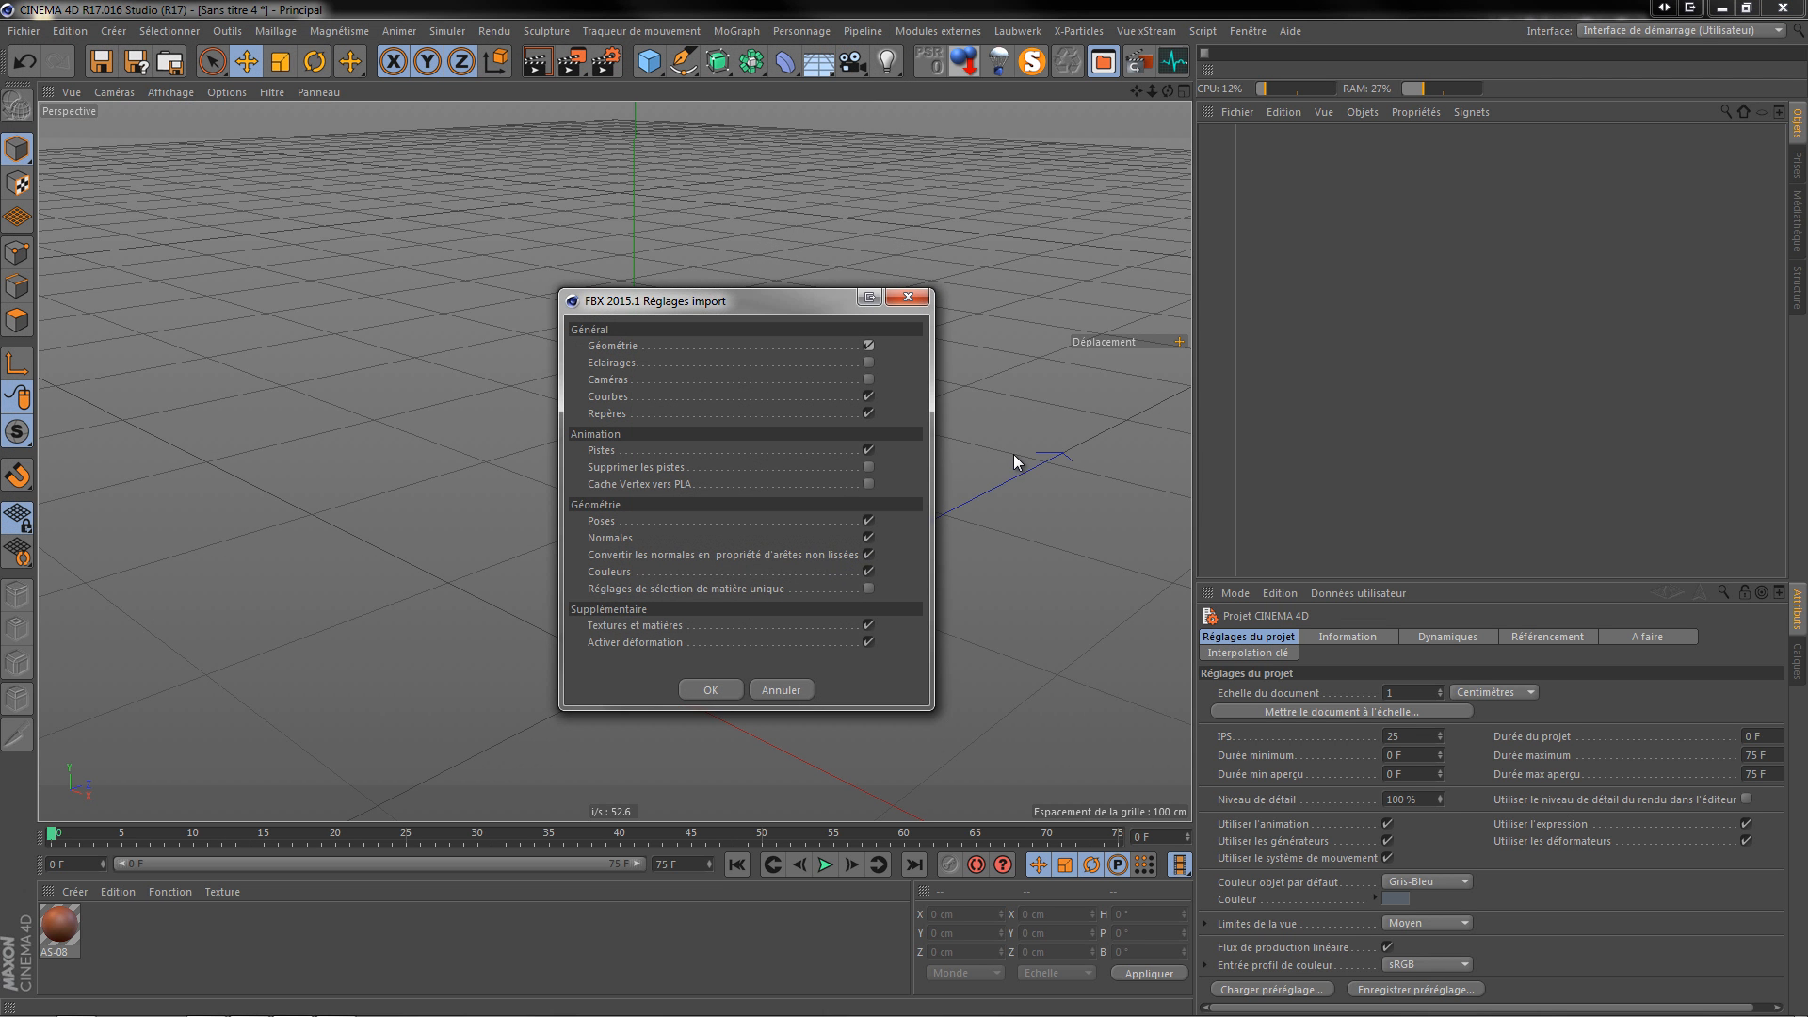
left_click(710, 691)
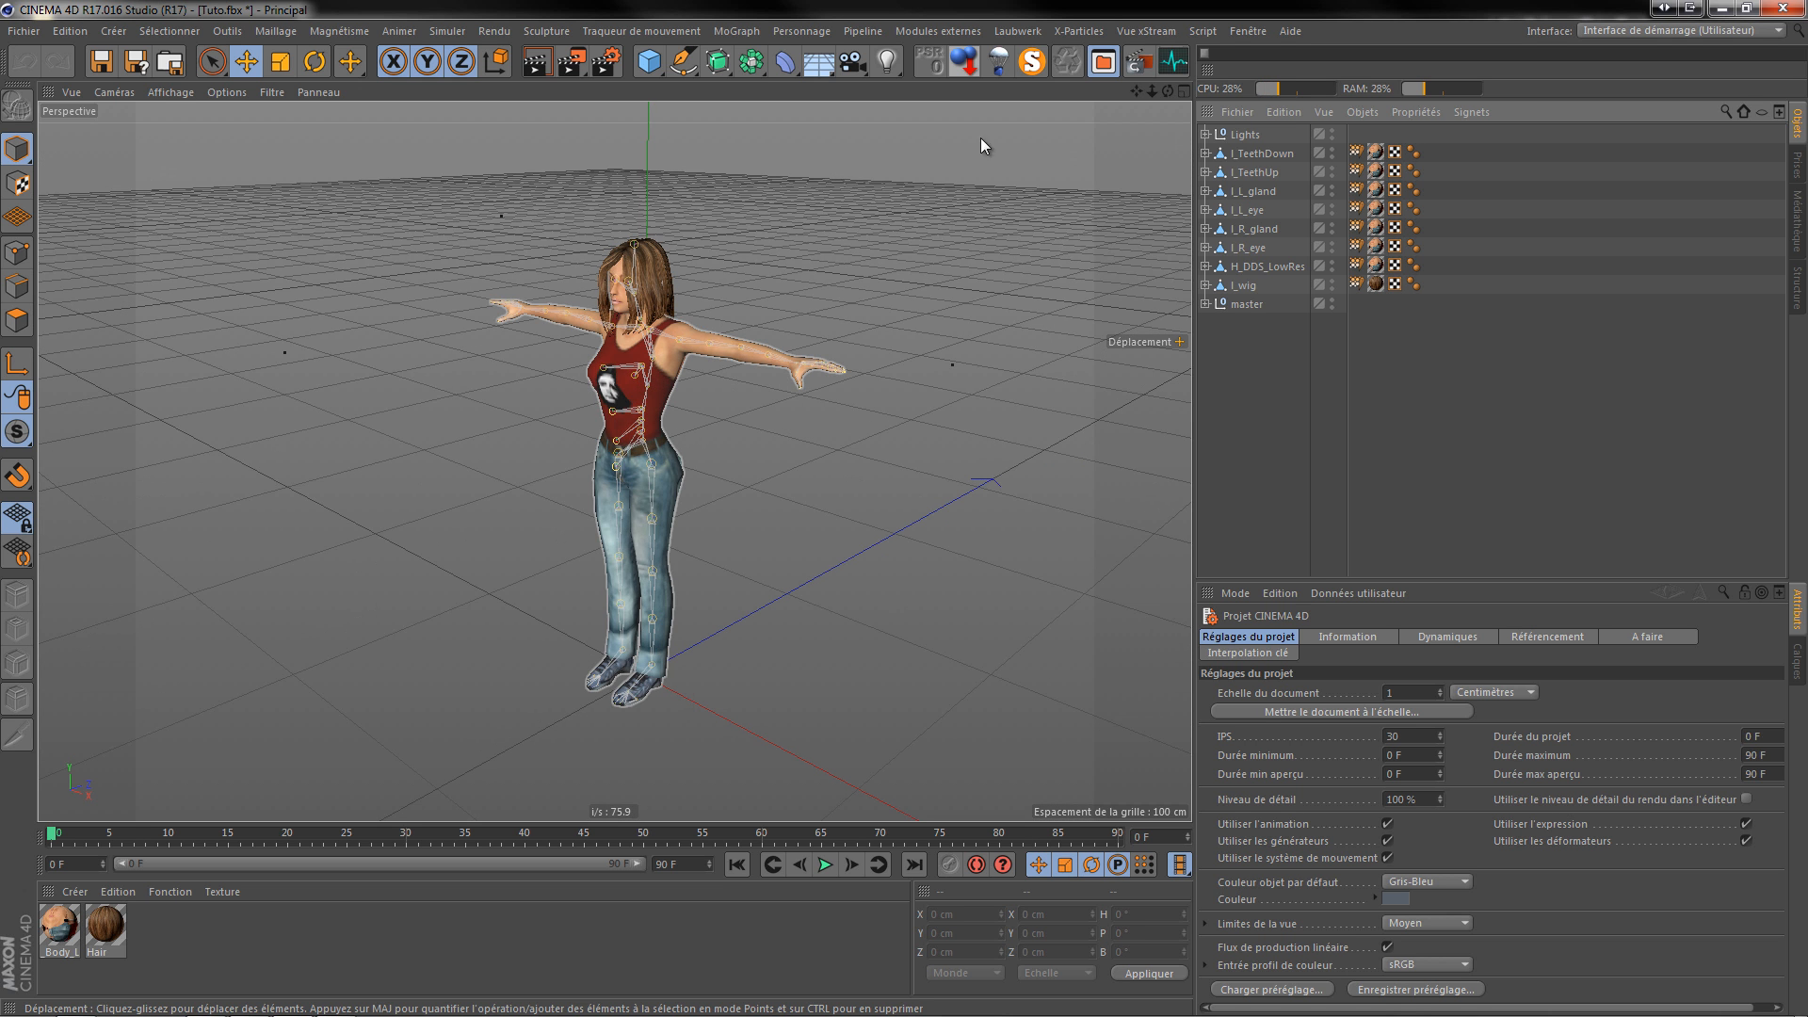
Step: Inspect the channels of the _Body_Low and Hair materials in the Material Editor, then minimise the editor
left_click_drag(1164, 87, 906, 510)
left_click(226, 943)
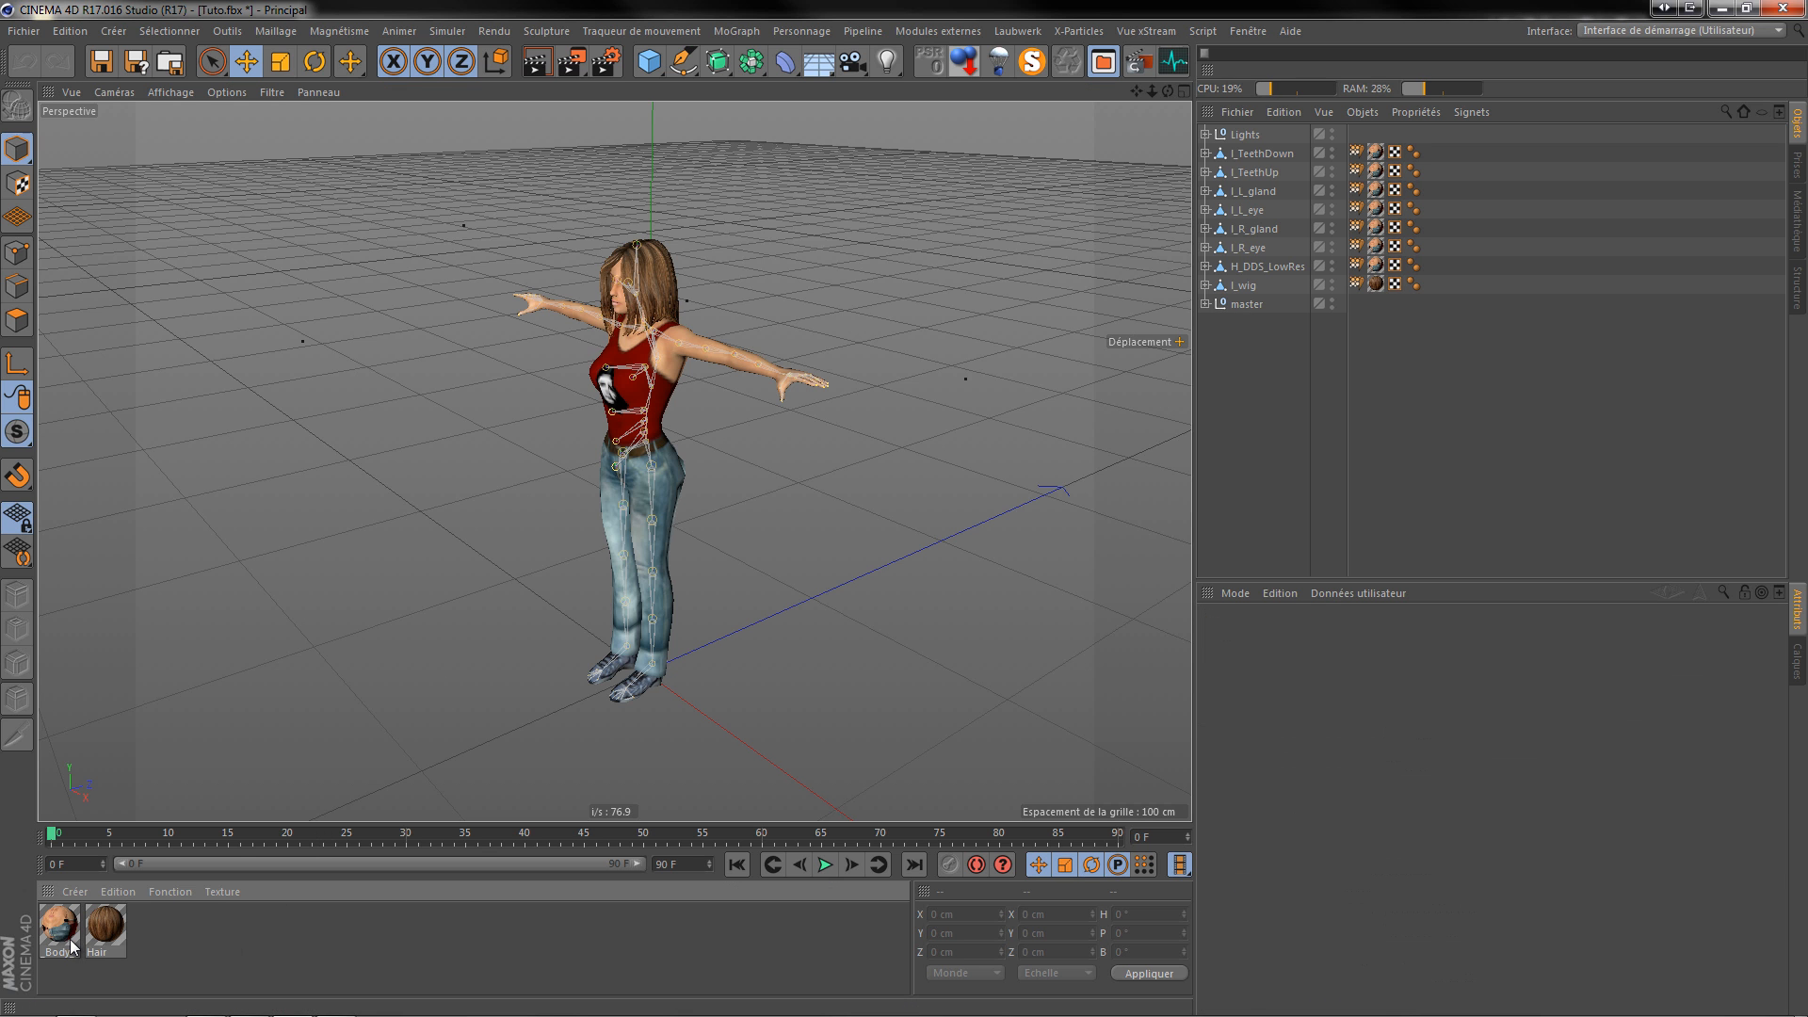
double_click(57, 926)
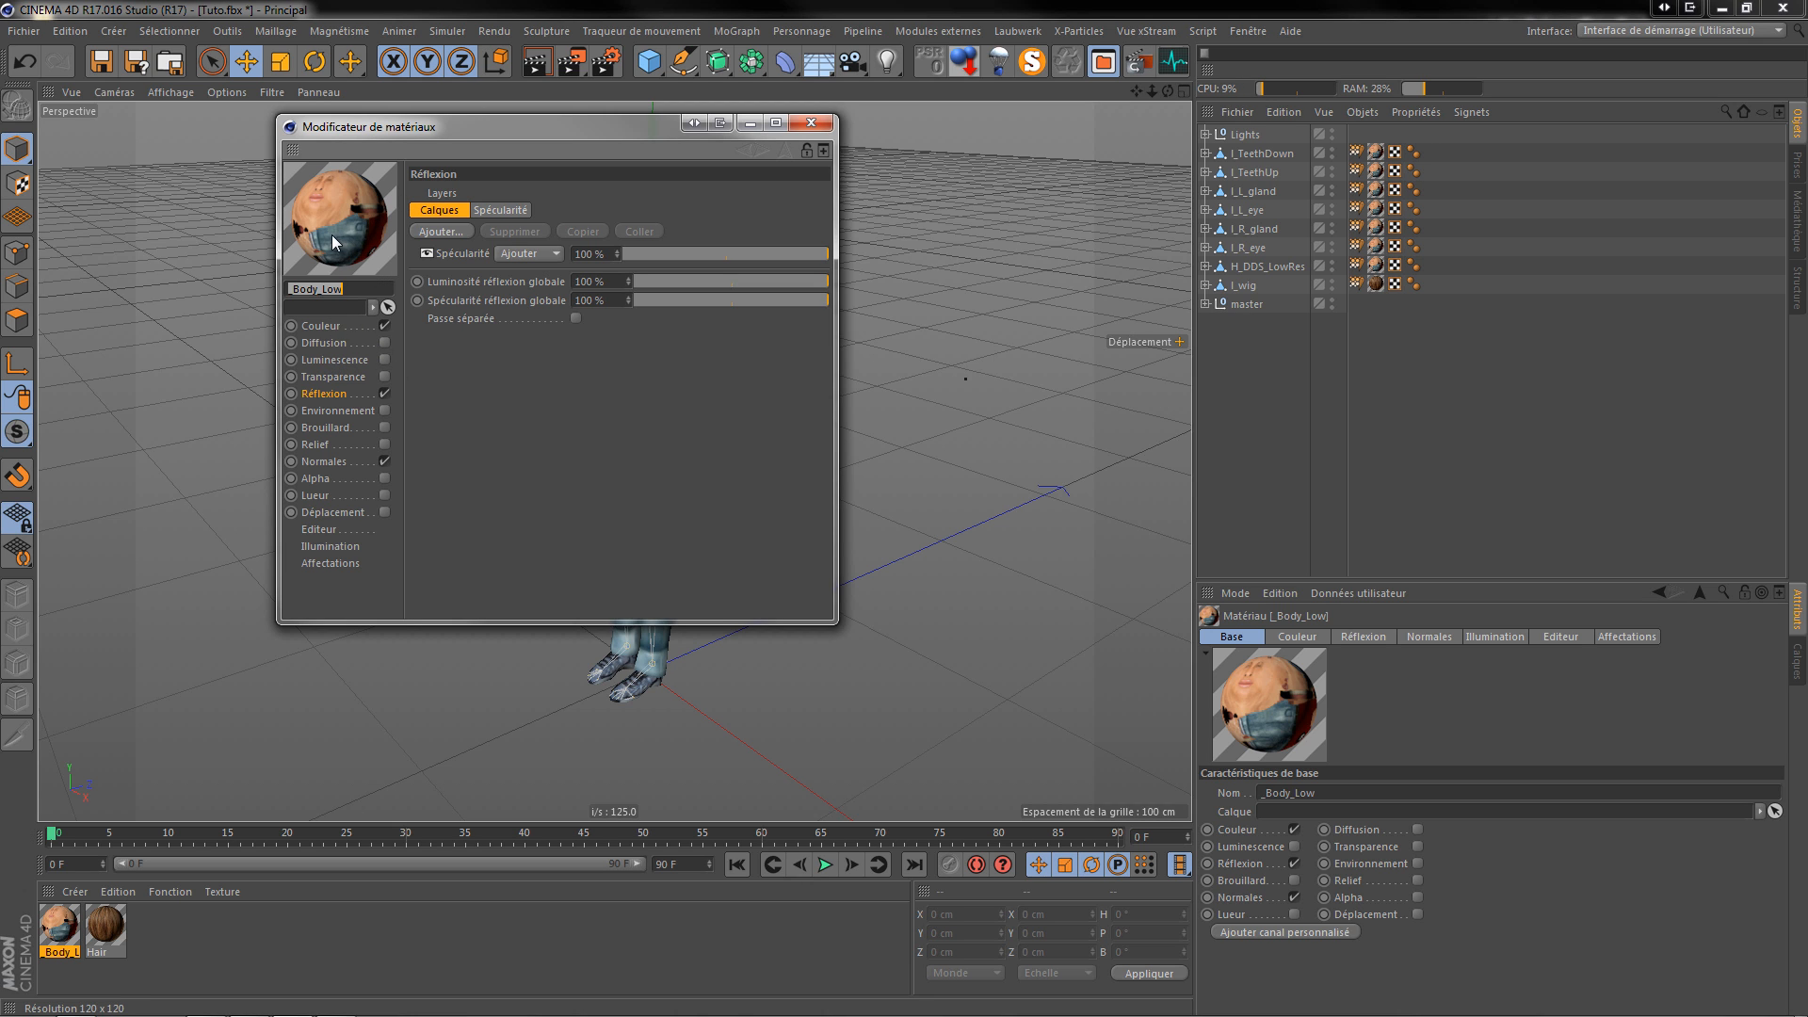
left_click(105, 926)
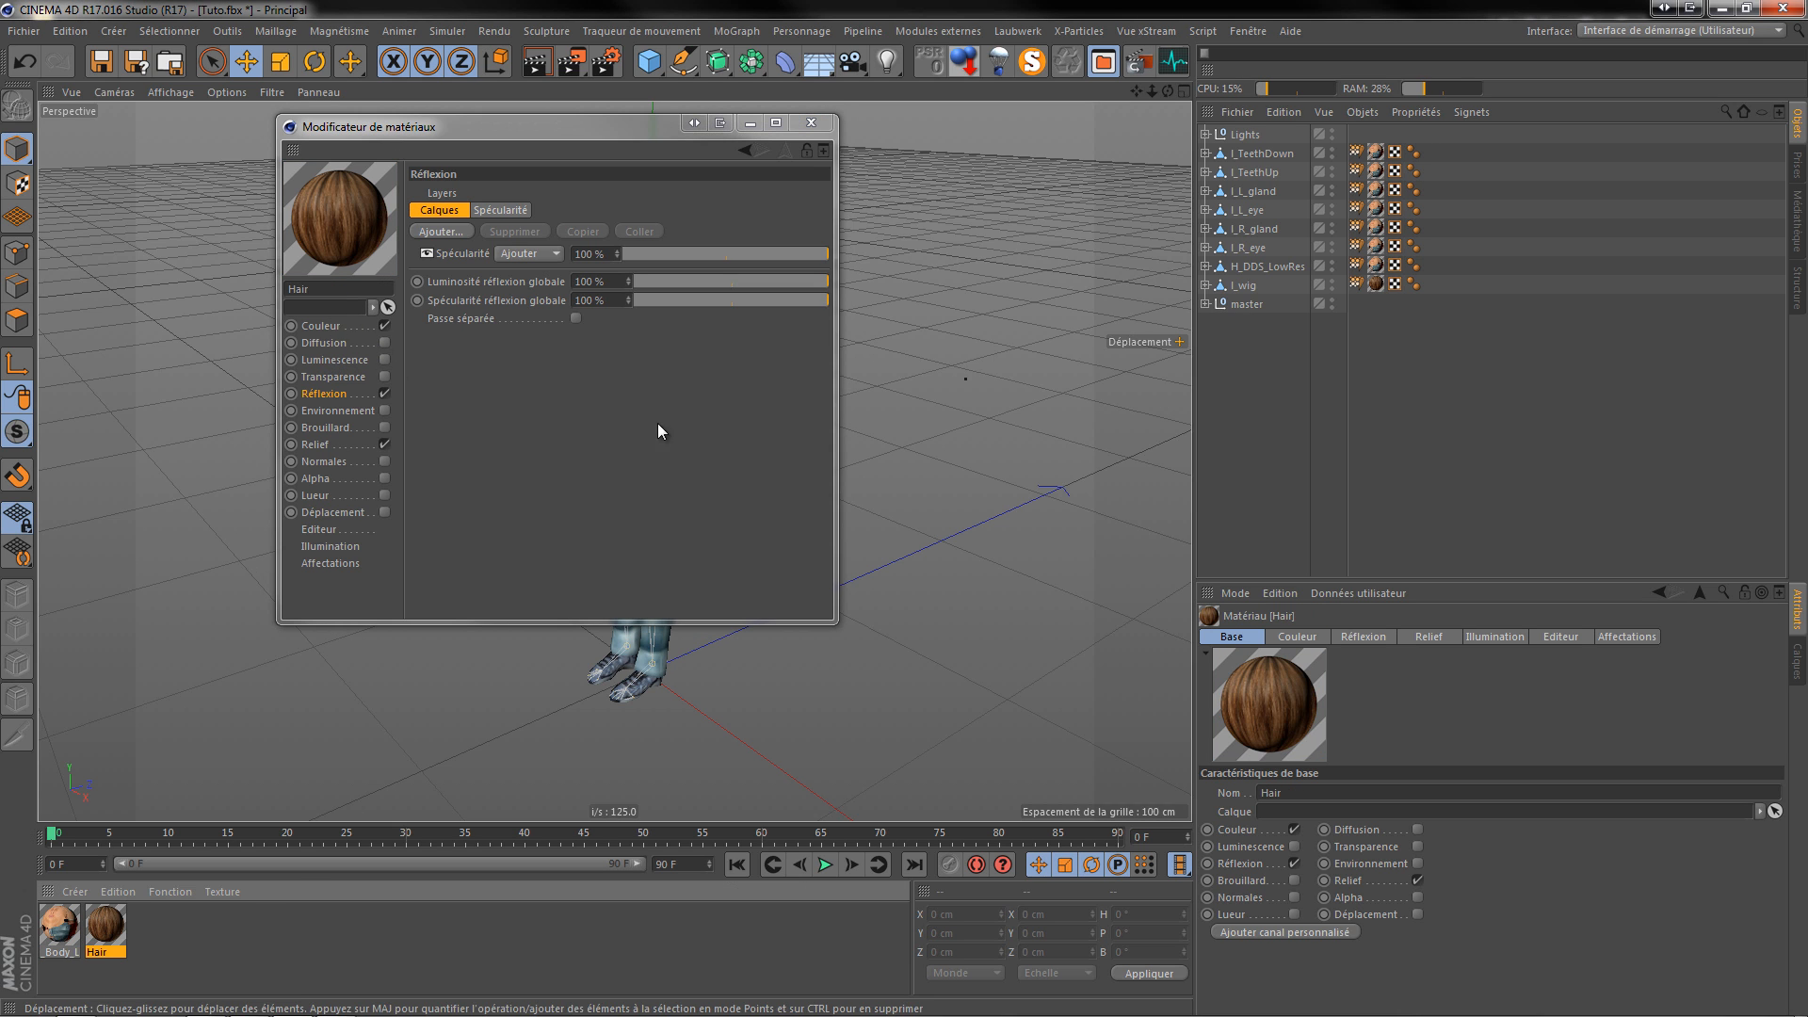
left_click(809, 123)
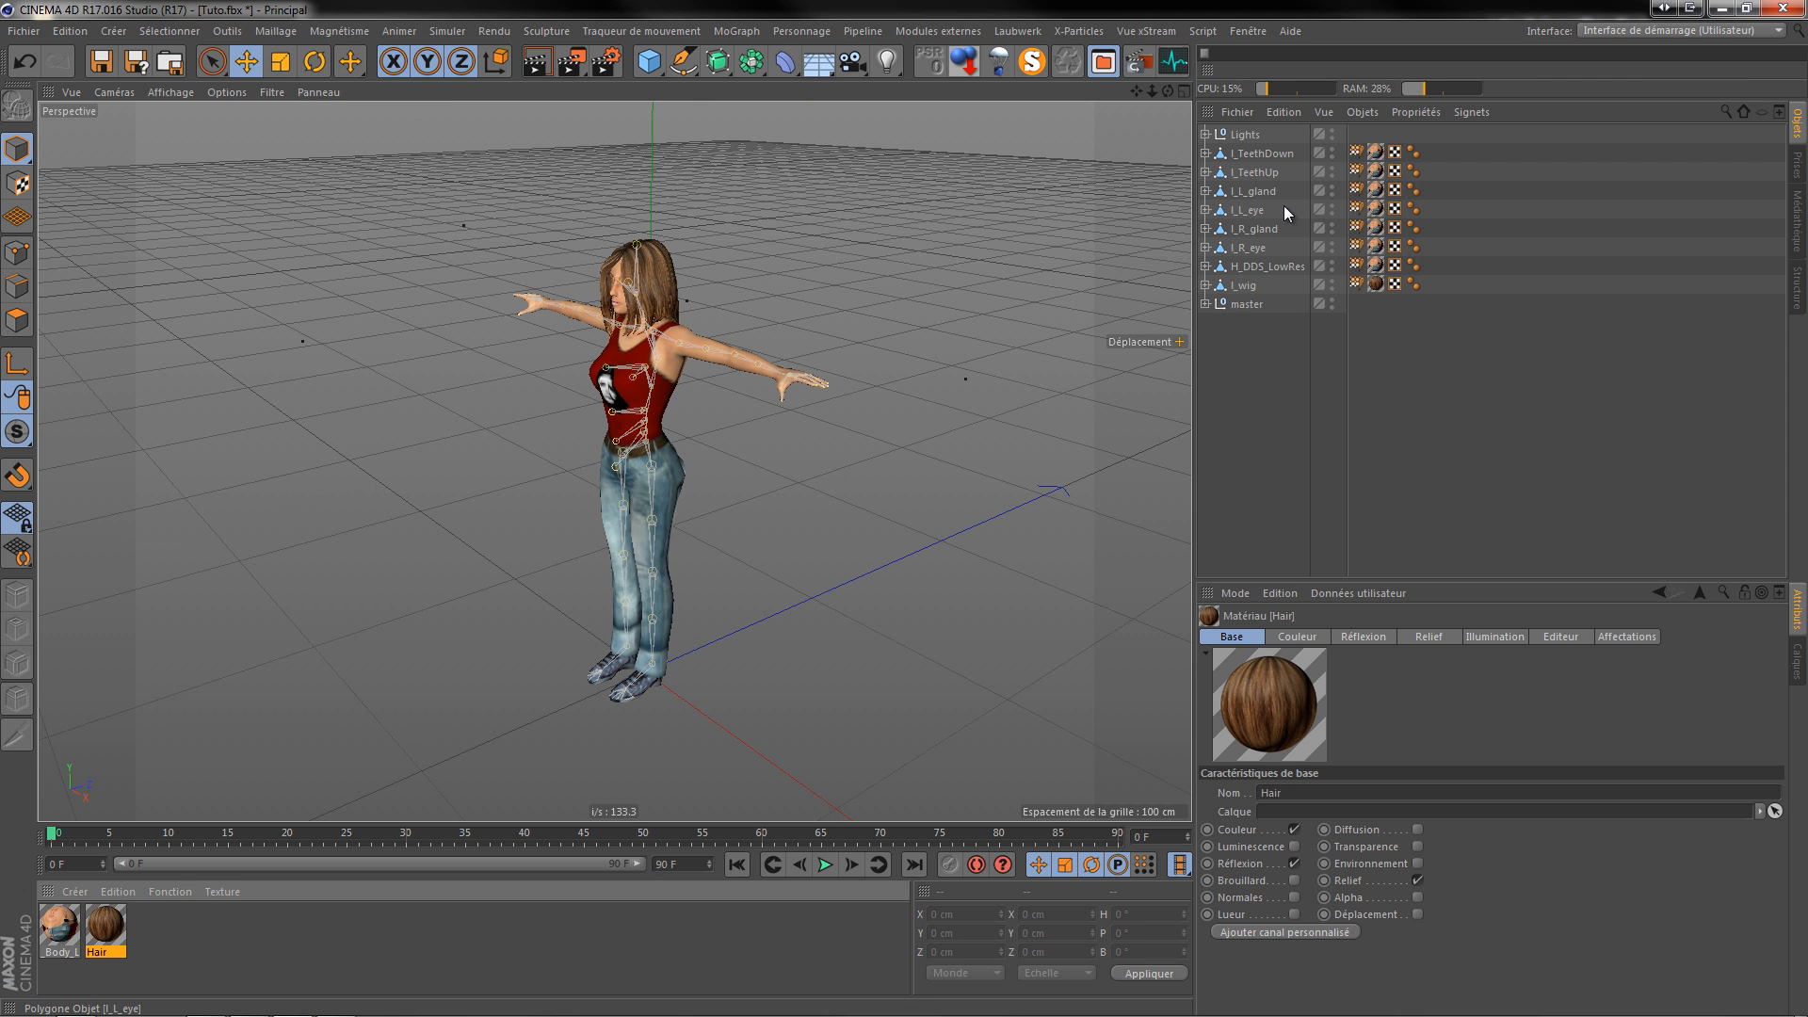
double_click(54, 935)
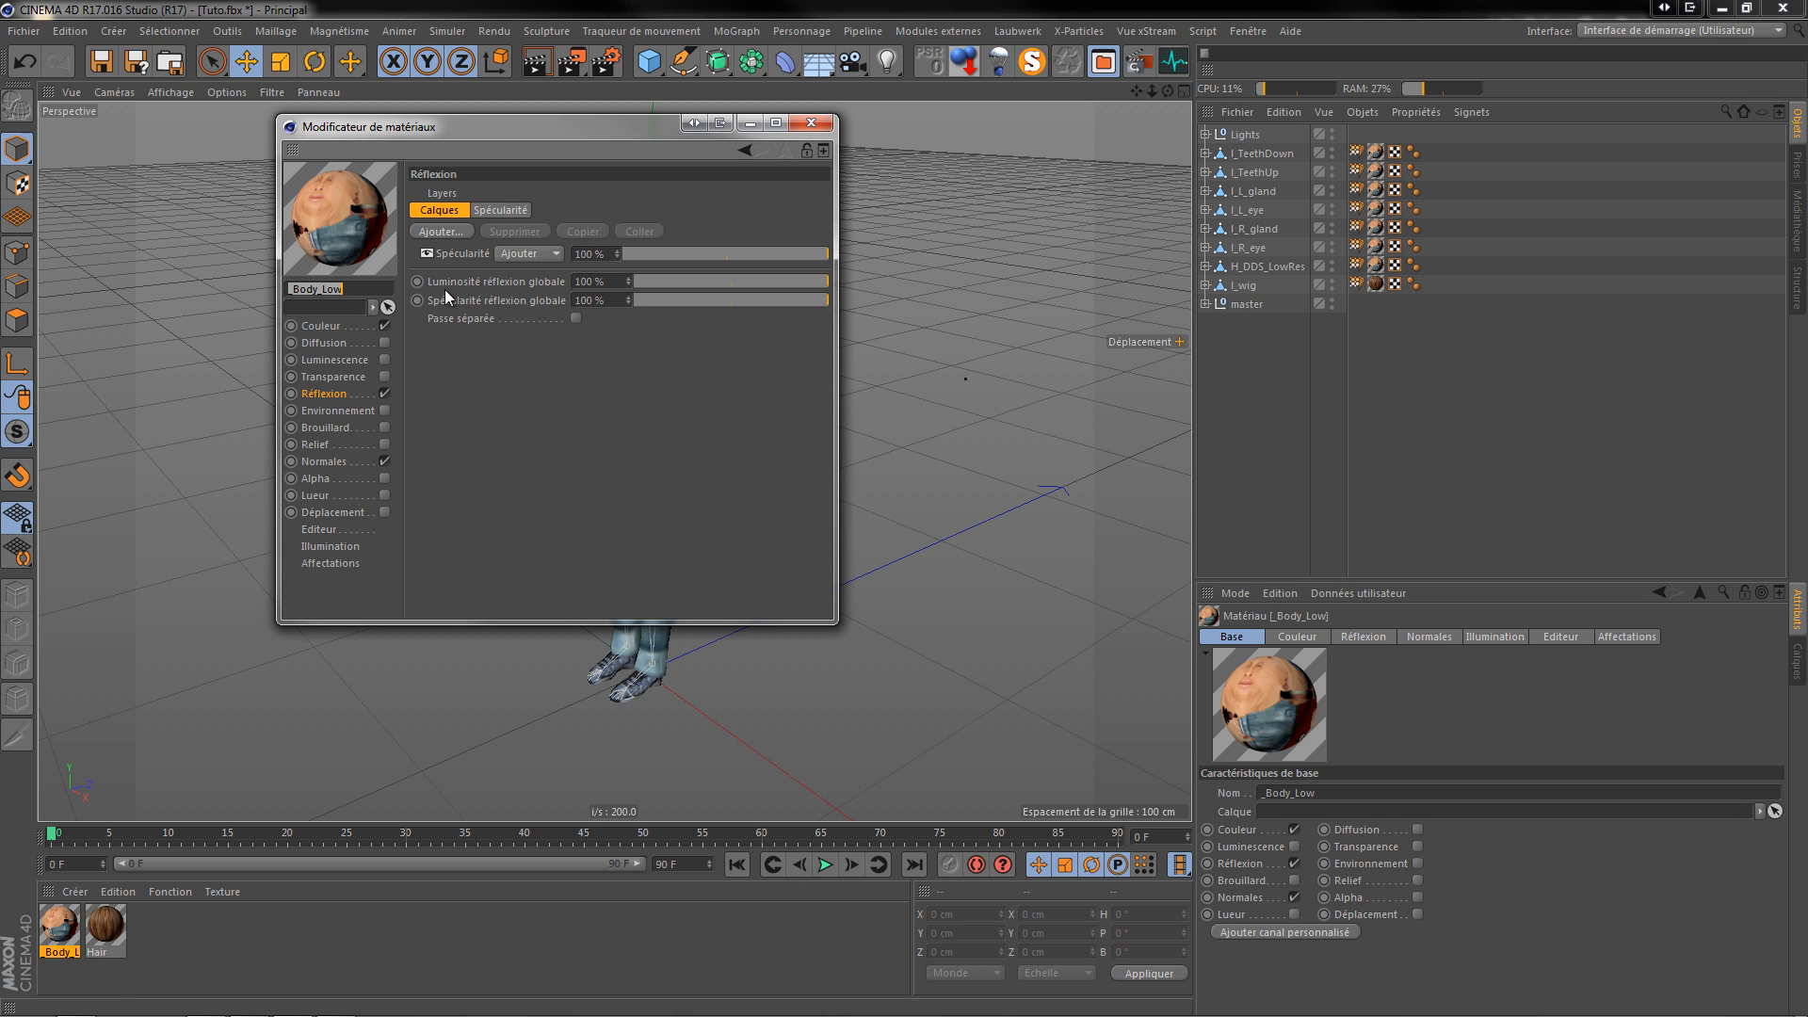
left_click(383, 325)
left_click(751, 123)
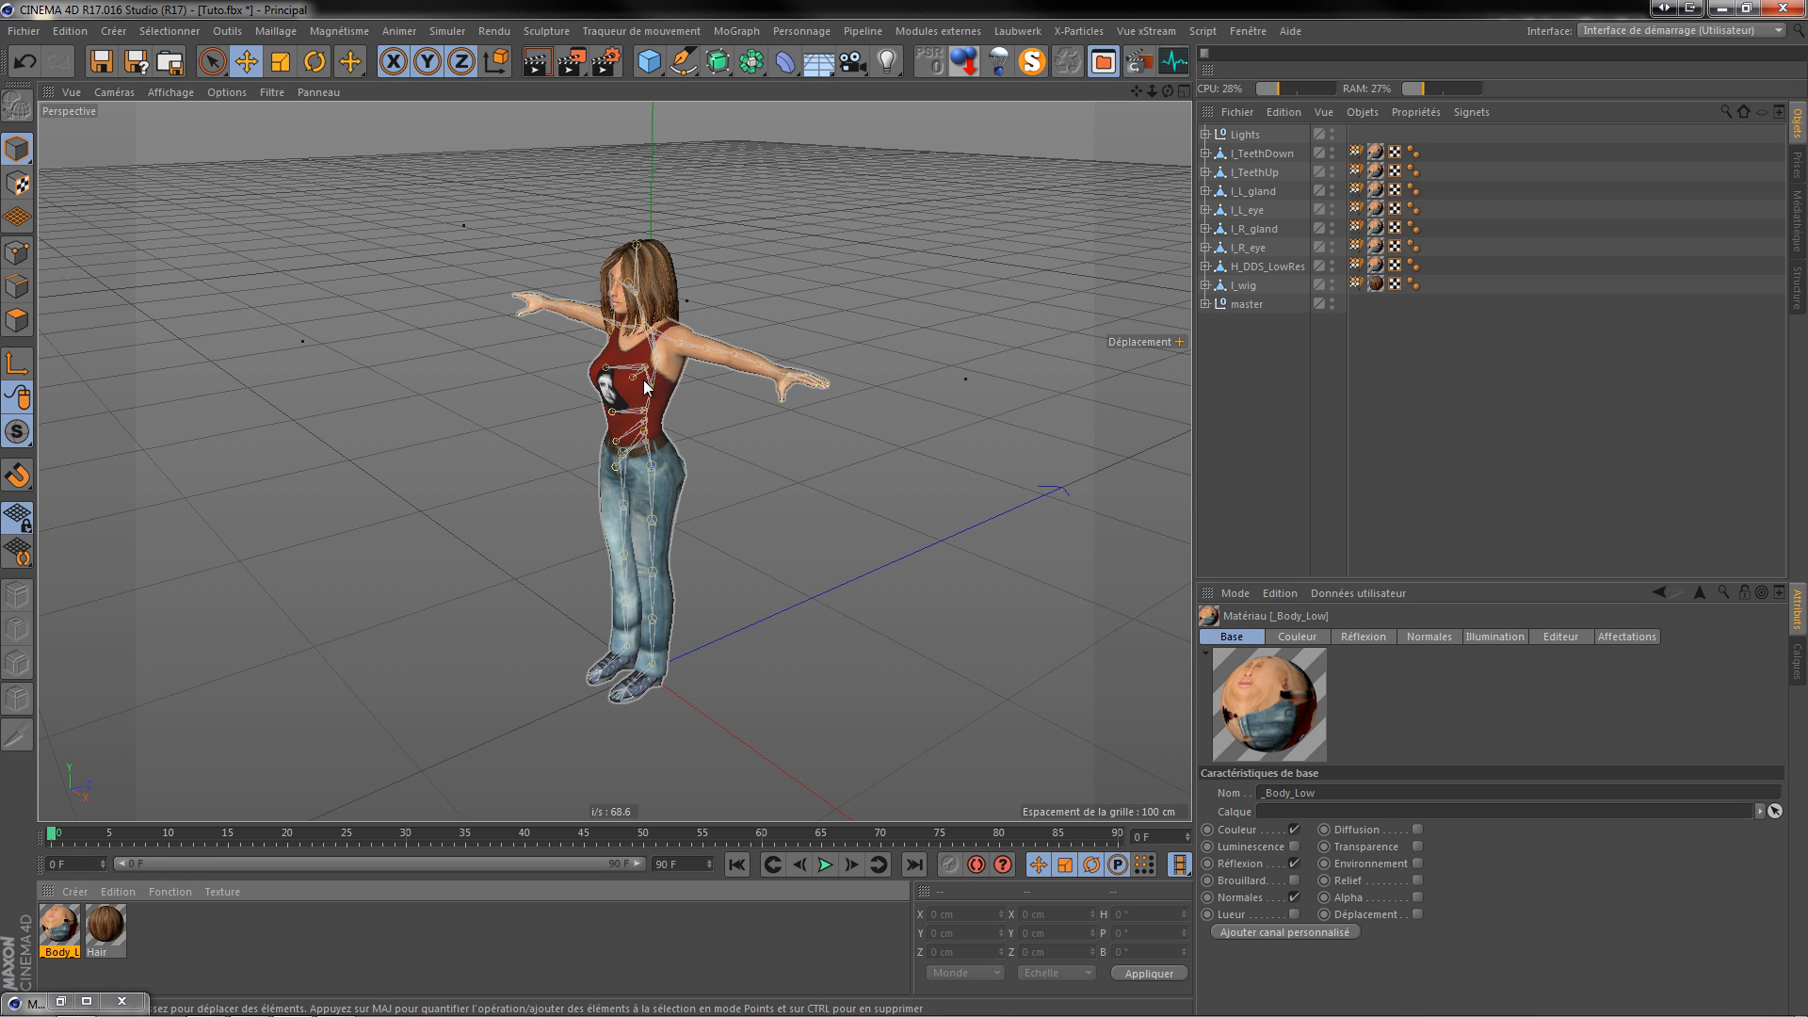
Step: Examine the textured character and its imported skeleton up close and from a distance
scroll(642, 381, "up", 10)
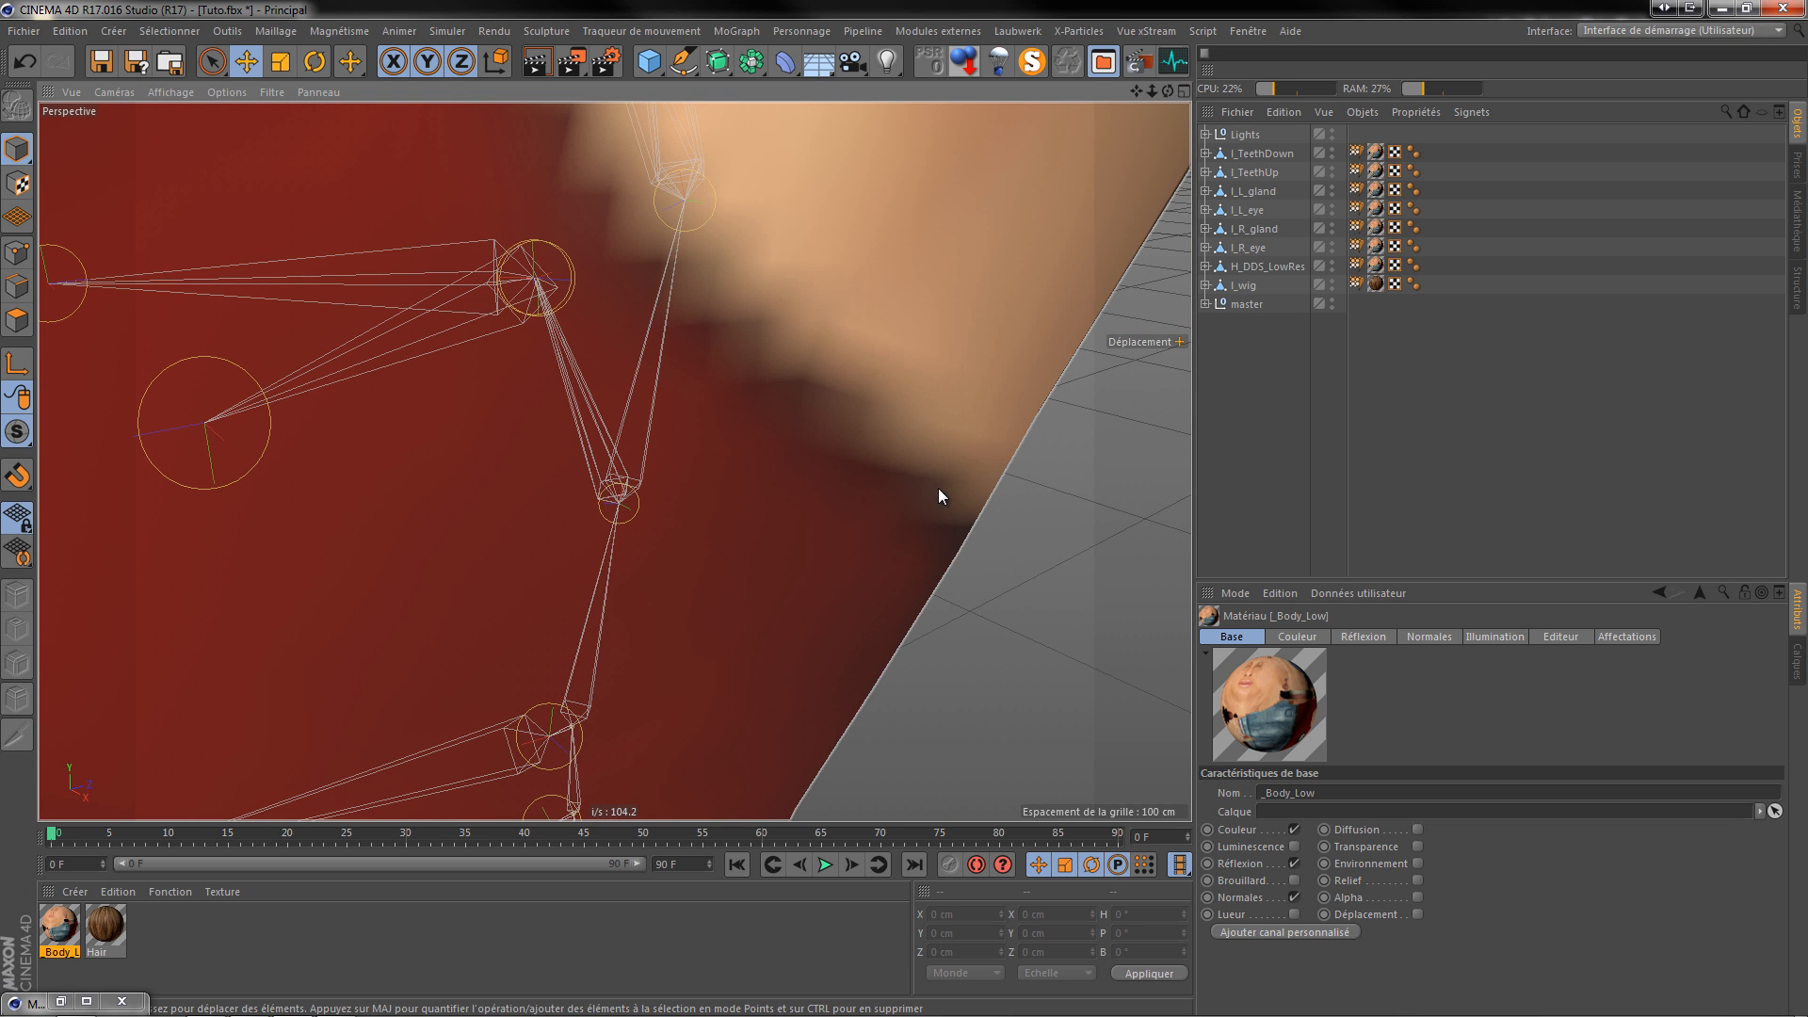
scroll(605, 409, "down", 10)
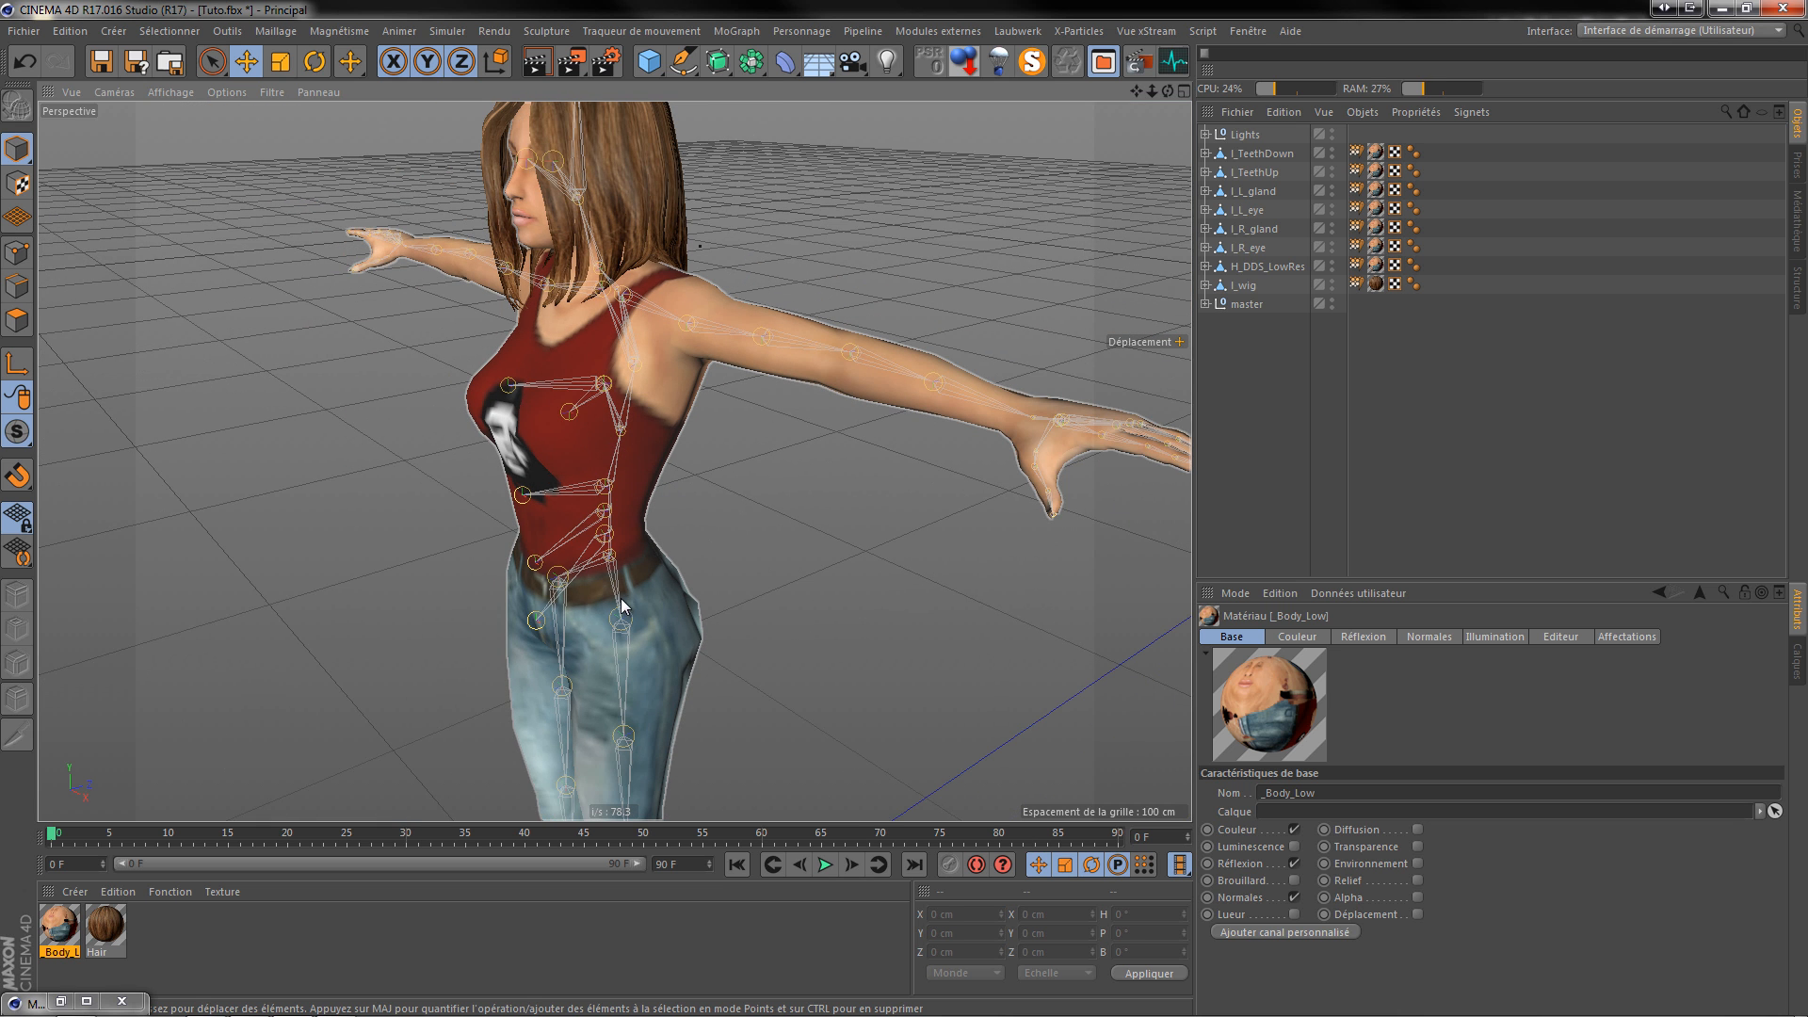
scroll(629, 532, "down", 5)
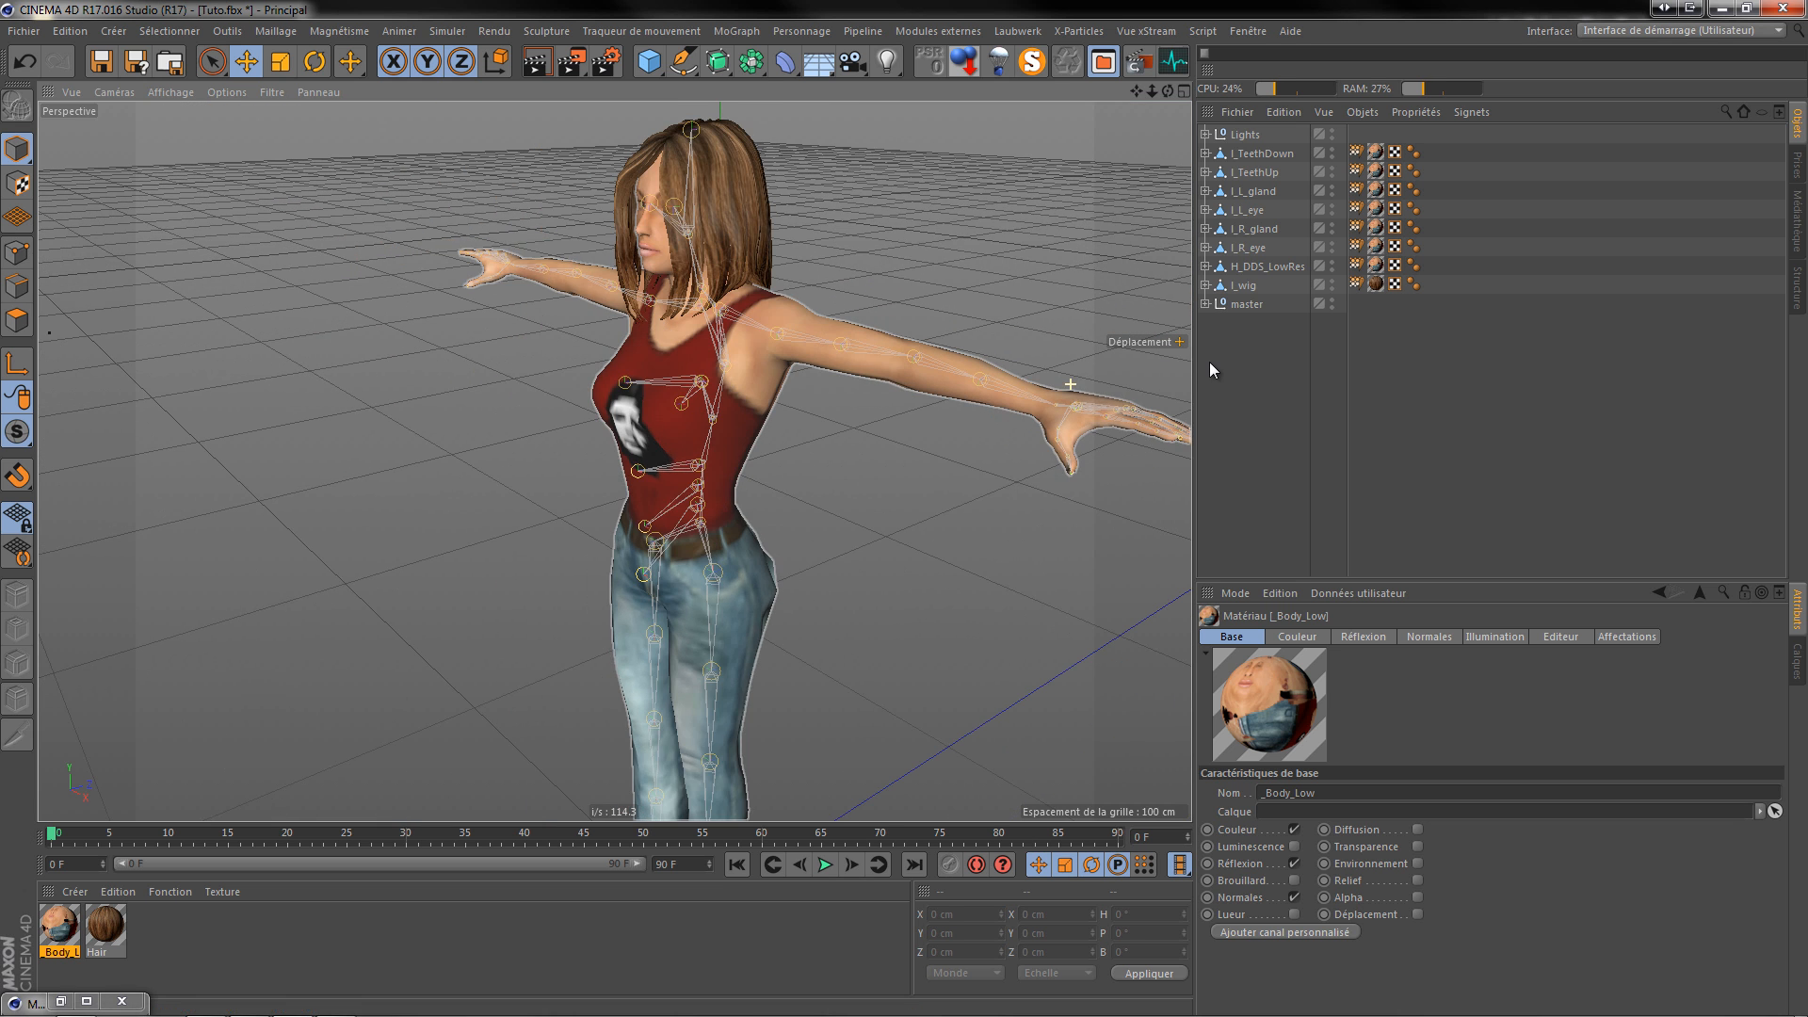
scroll(681, 311, "up", 3)
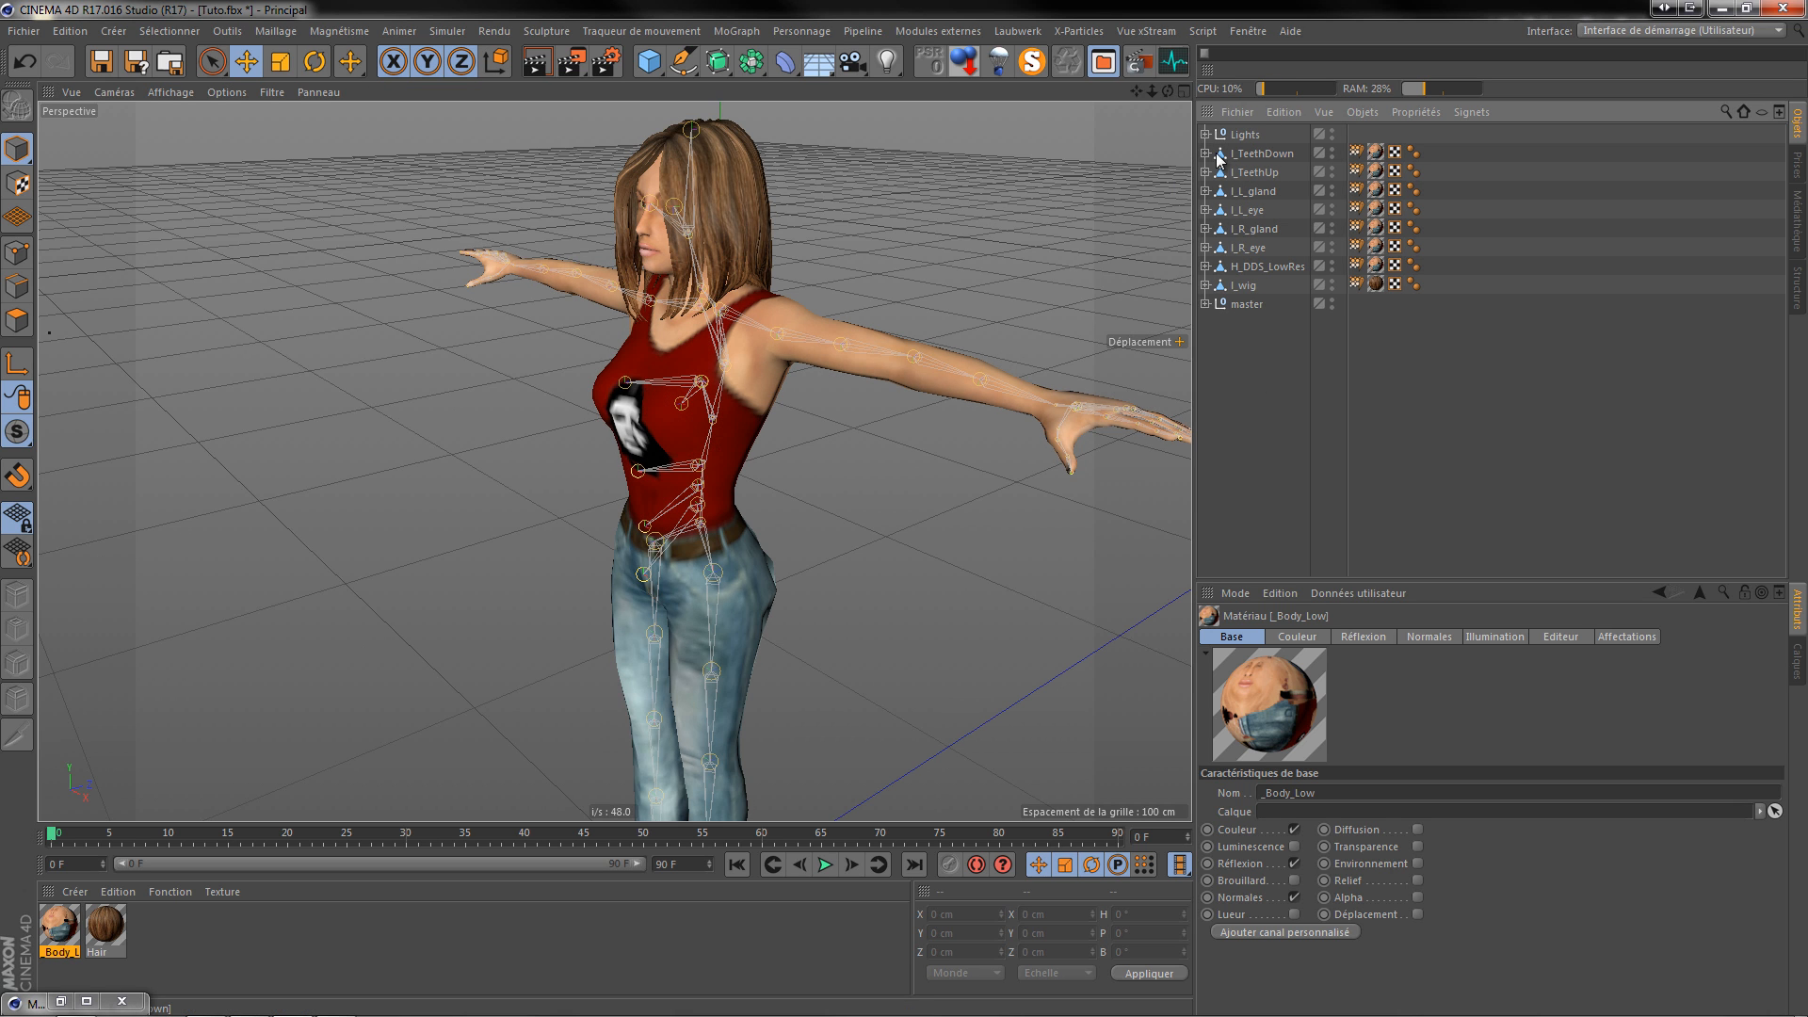
scroll(628, 434, "down", 2)
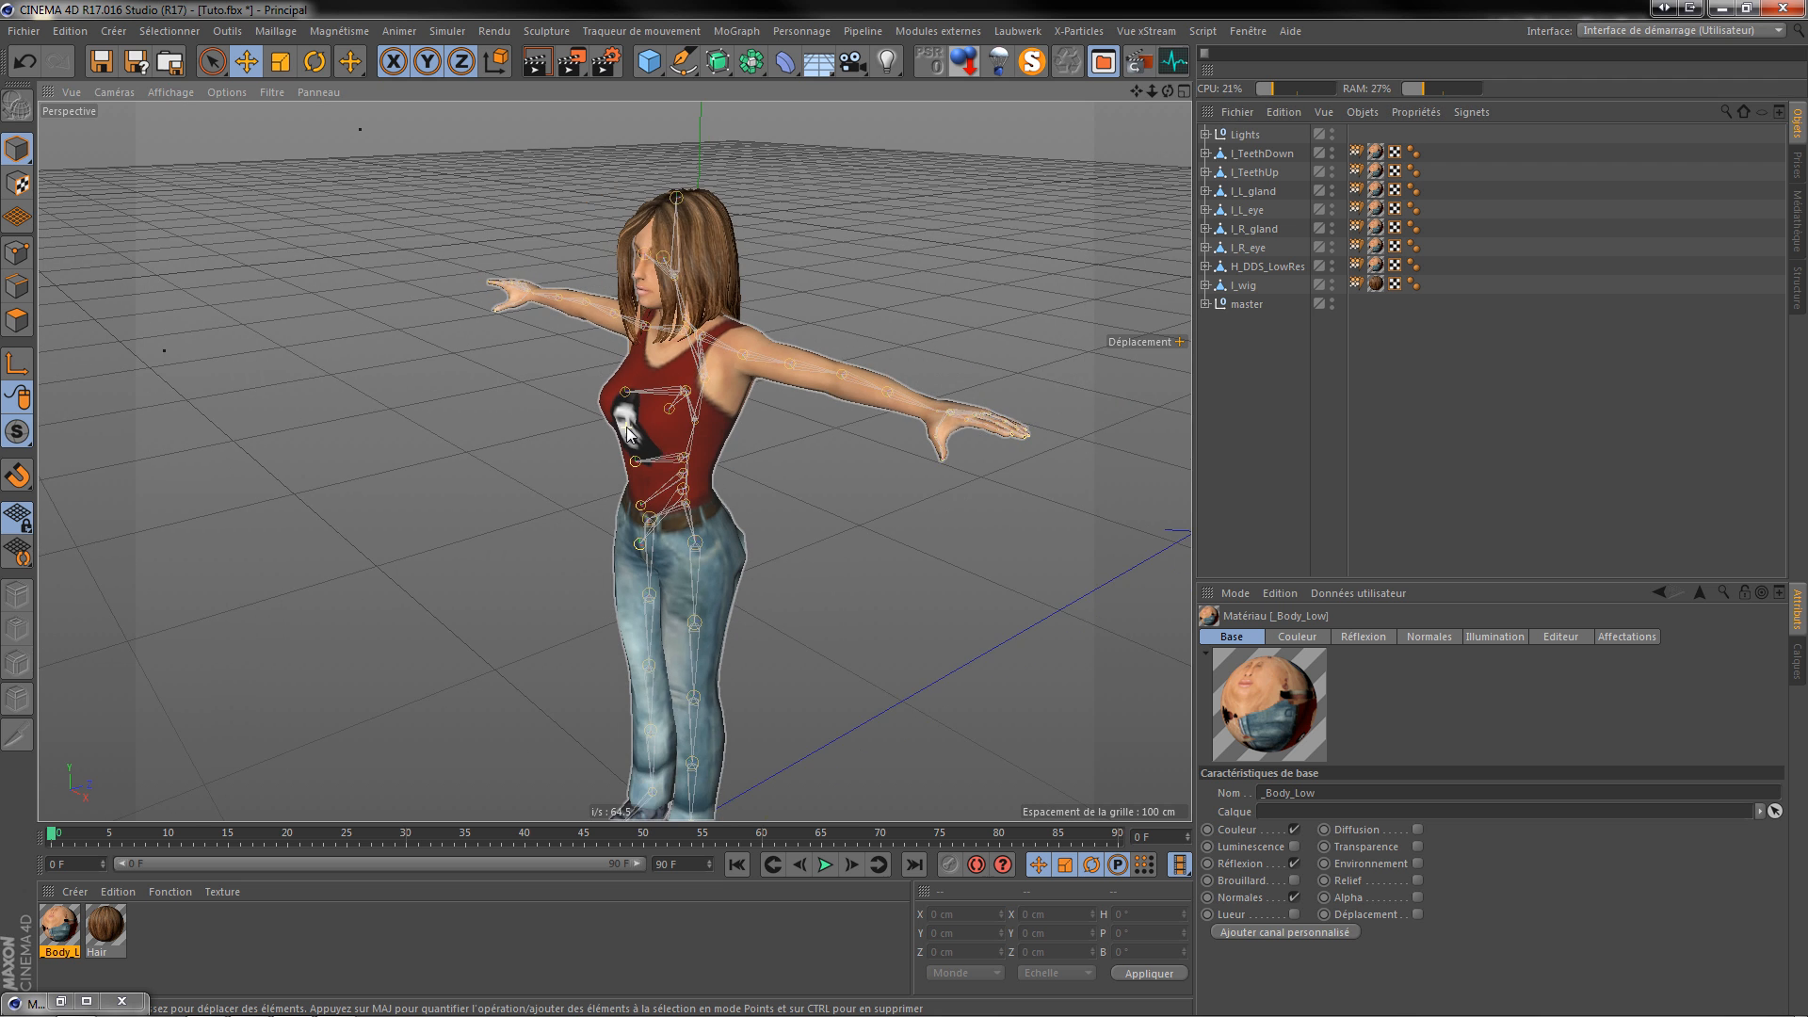
scroll(659, 476, "down", 1)
scroll(659, 475, "up", 5)
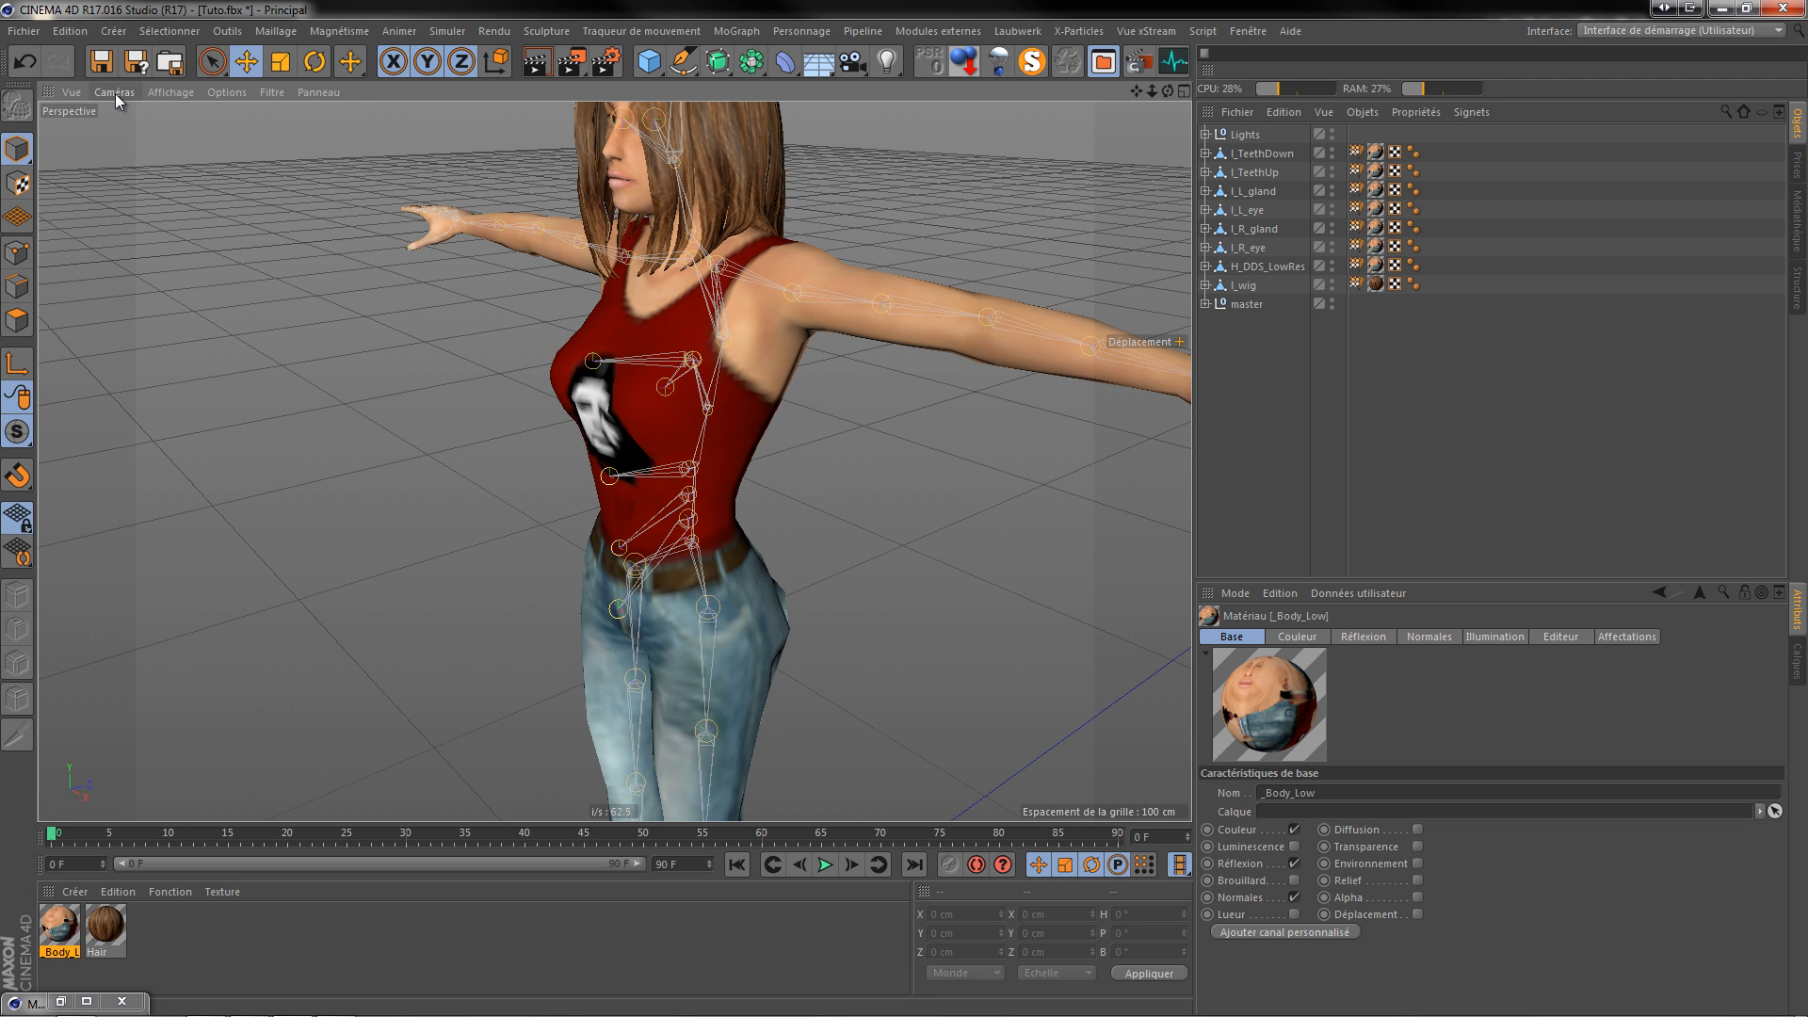
Step: Display the character shaded with its mesh lines and examine the topology around the shoulder and torso
left_click(156, 91)
left_click(189, 139)
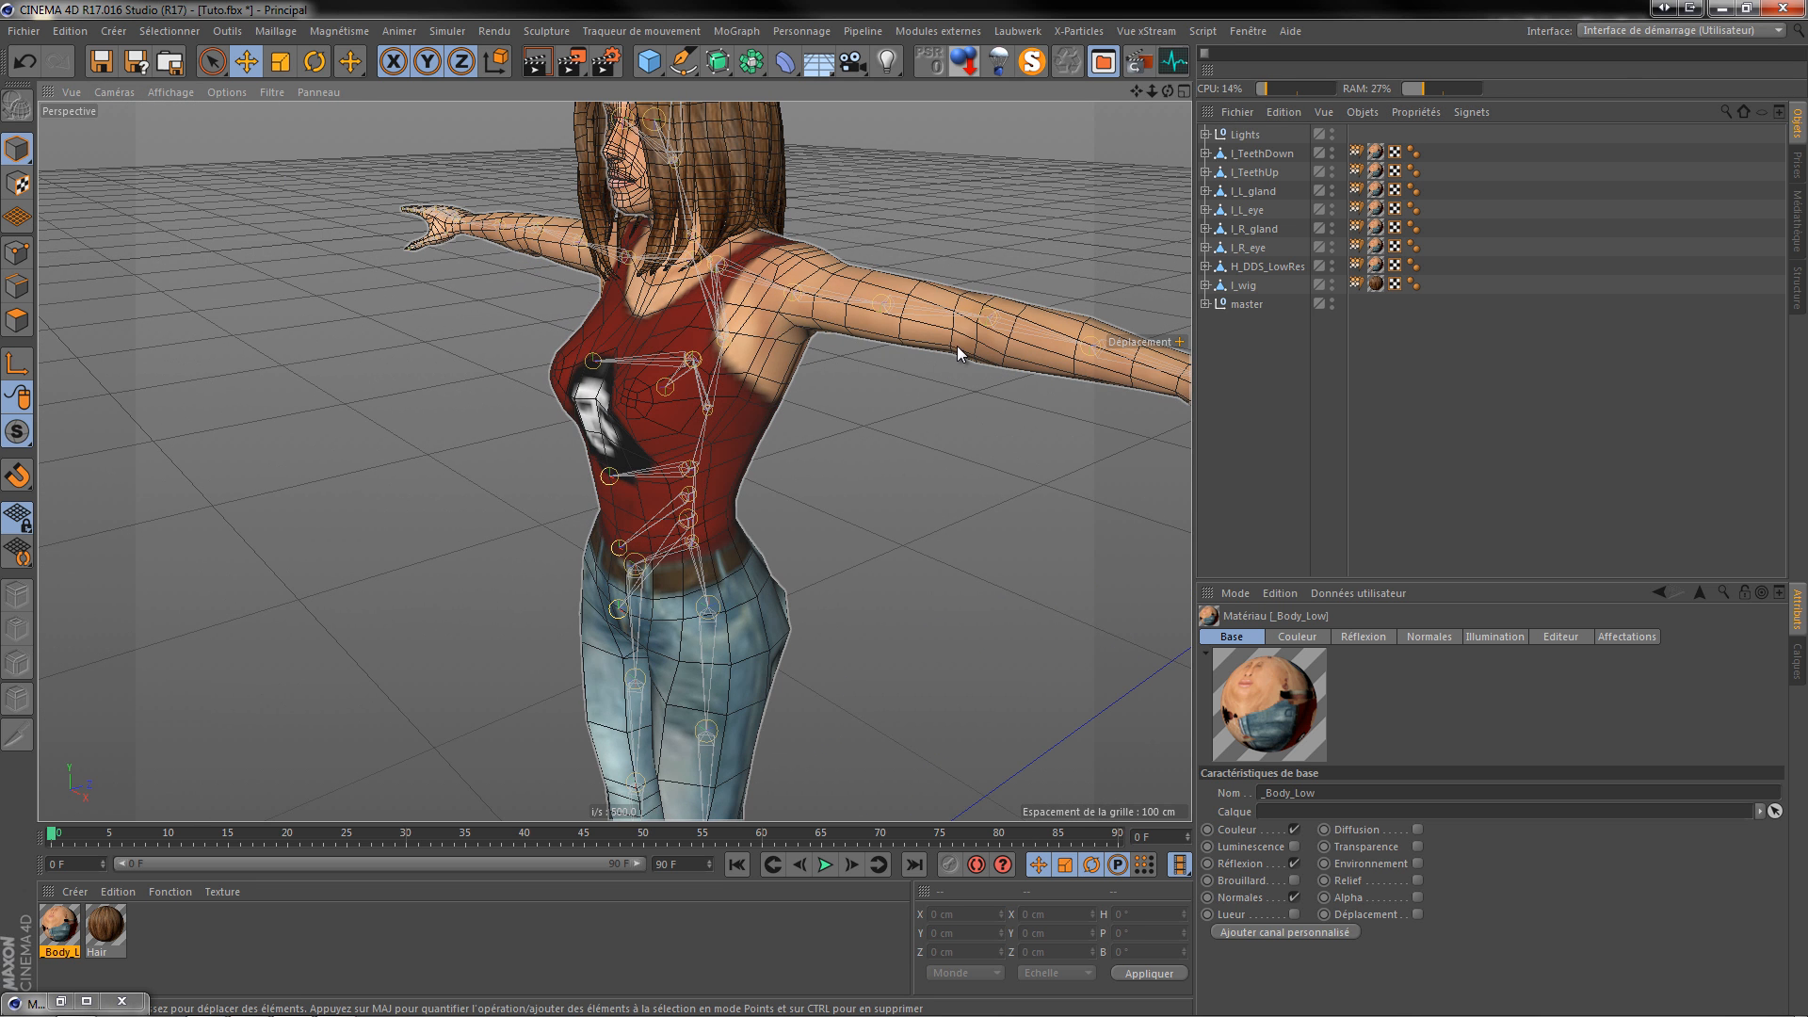
scroll(861, 335, "up", 2)
scroll(861, 335, "up", 3)
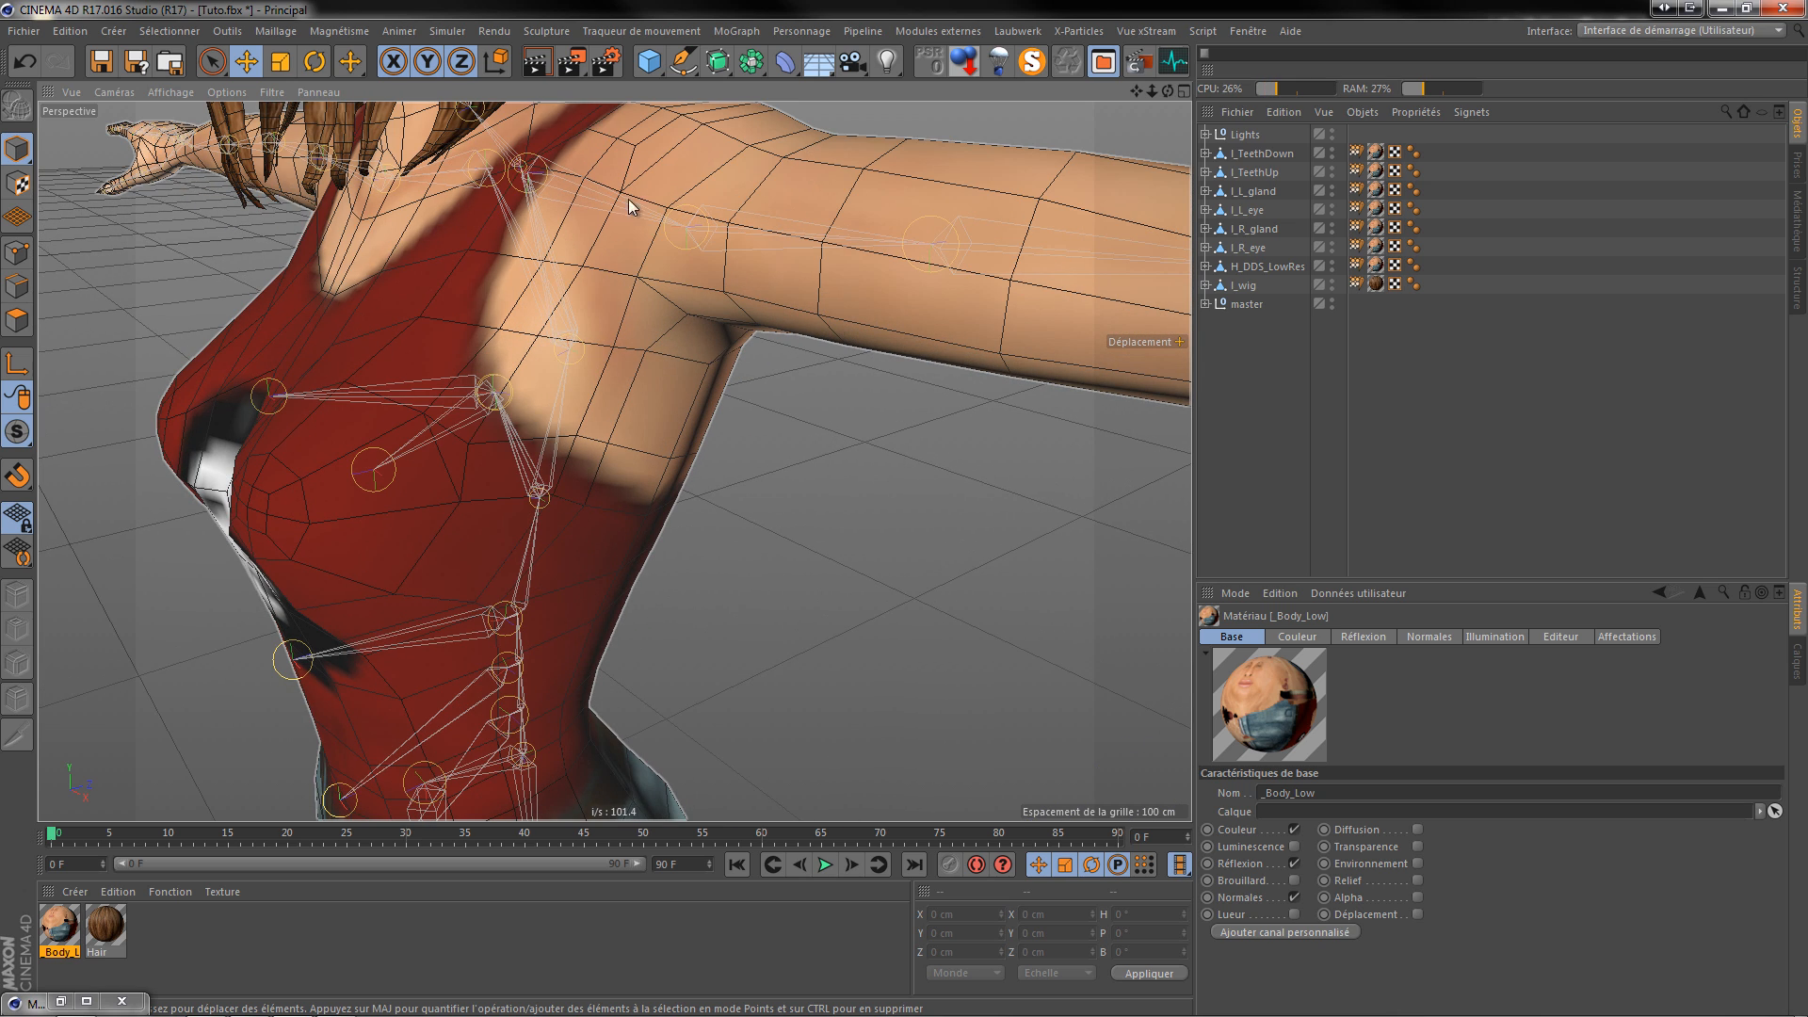
scroll(649, 363, "down", 3)
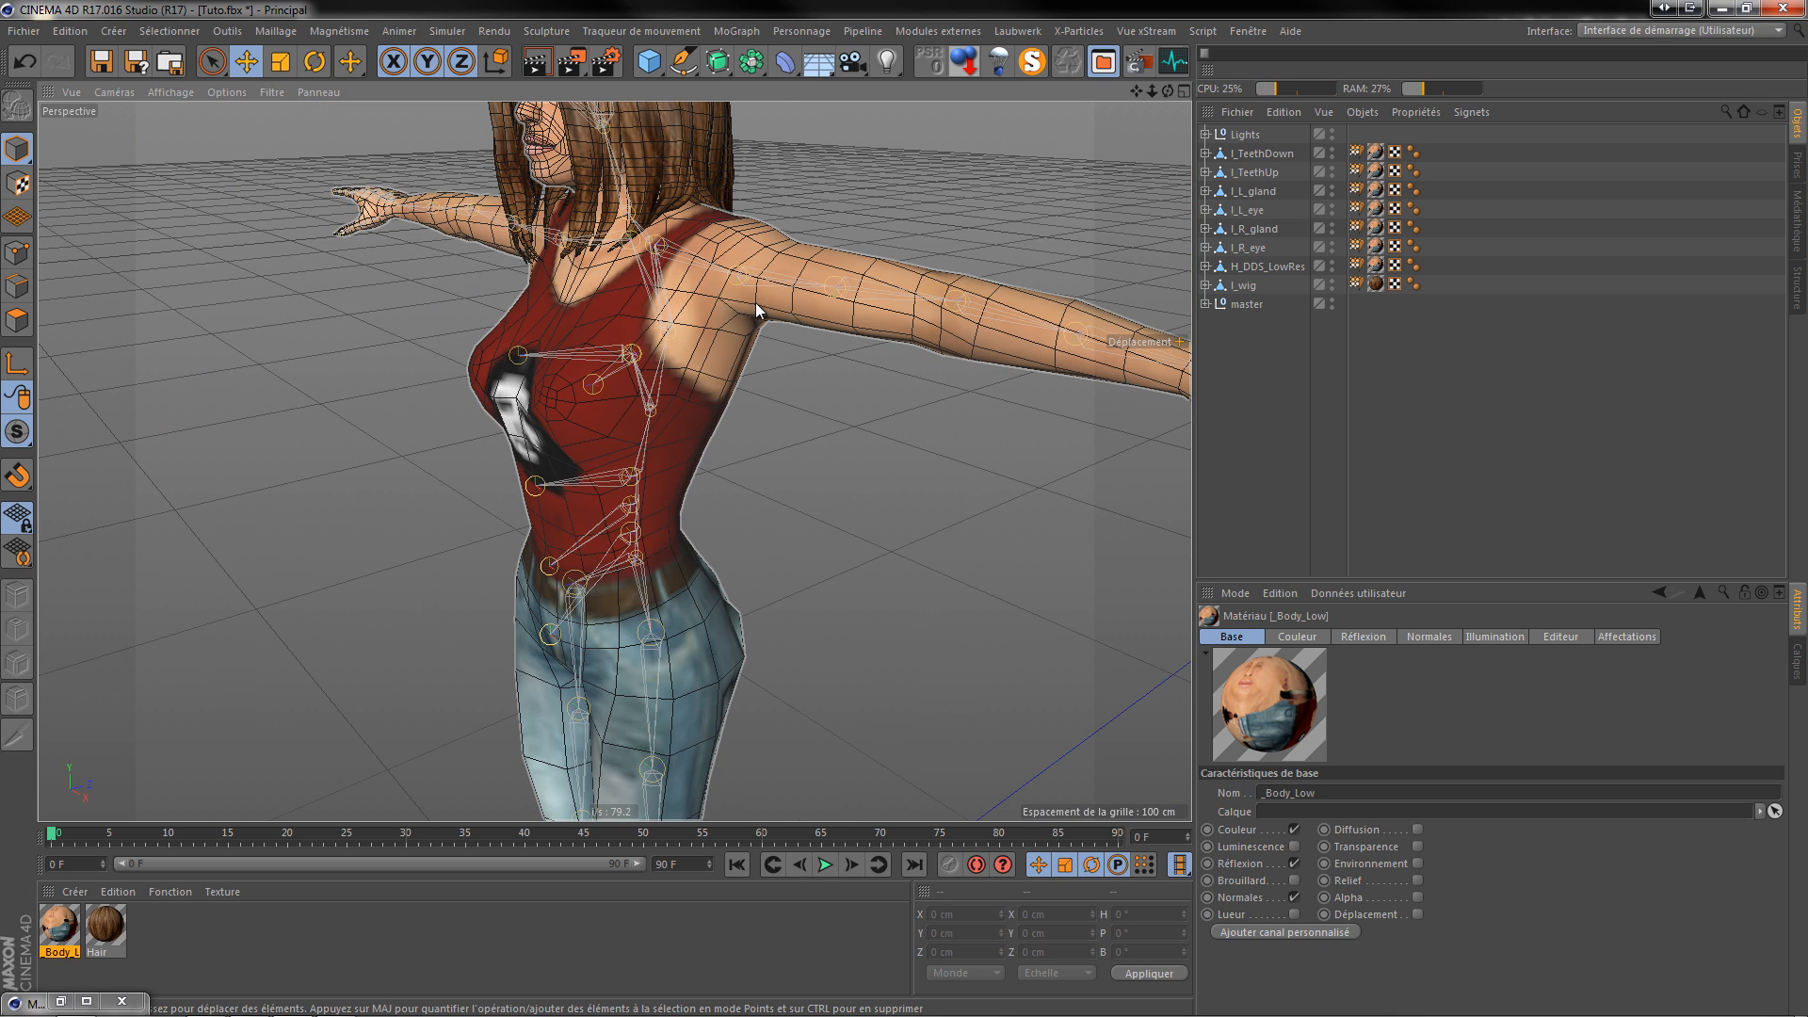
scroll(755, 302, "down", 2)
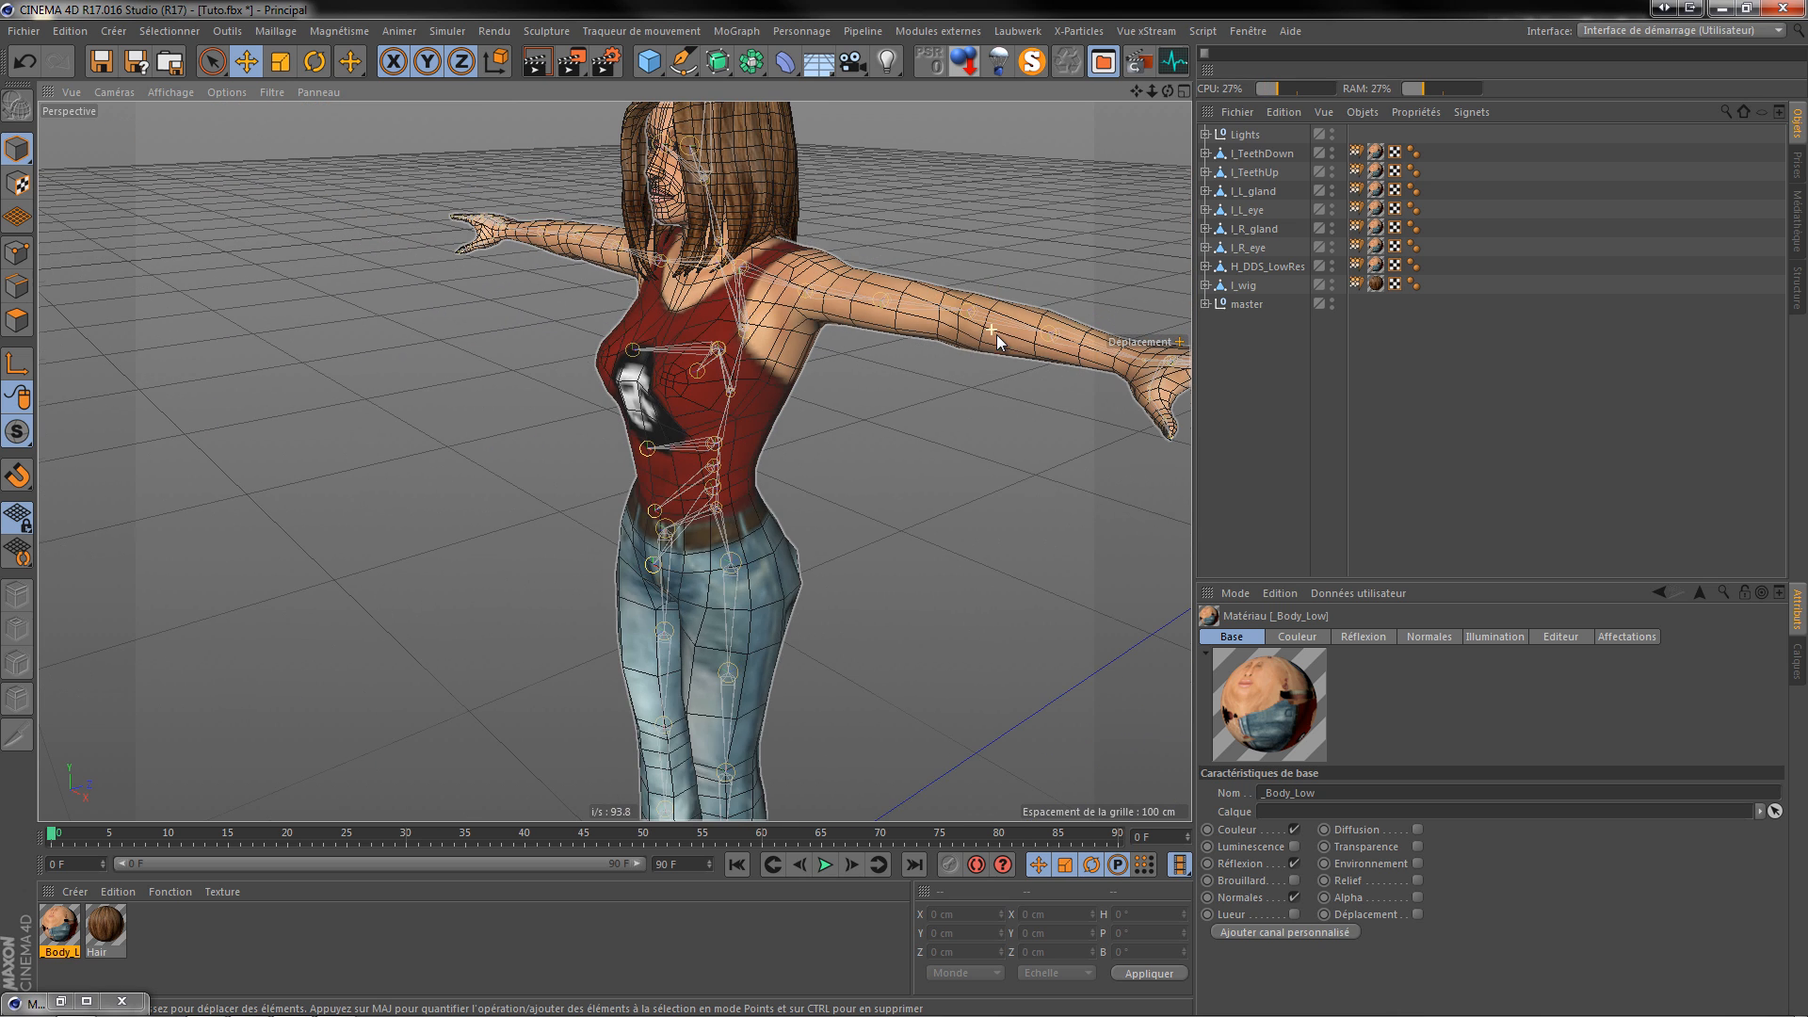
Step: Delete the master skeleton hierarchy and the Lights object from the scene
left_click(1235, 305)
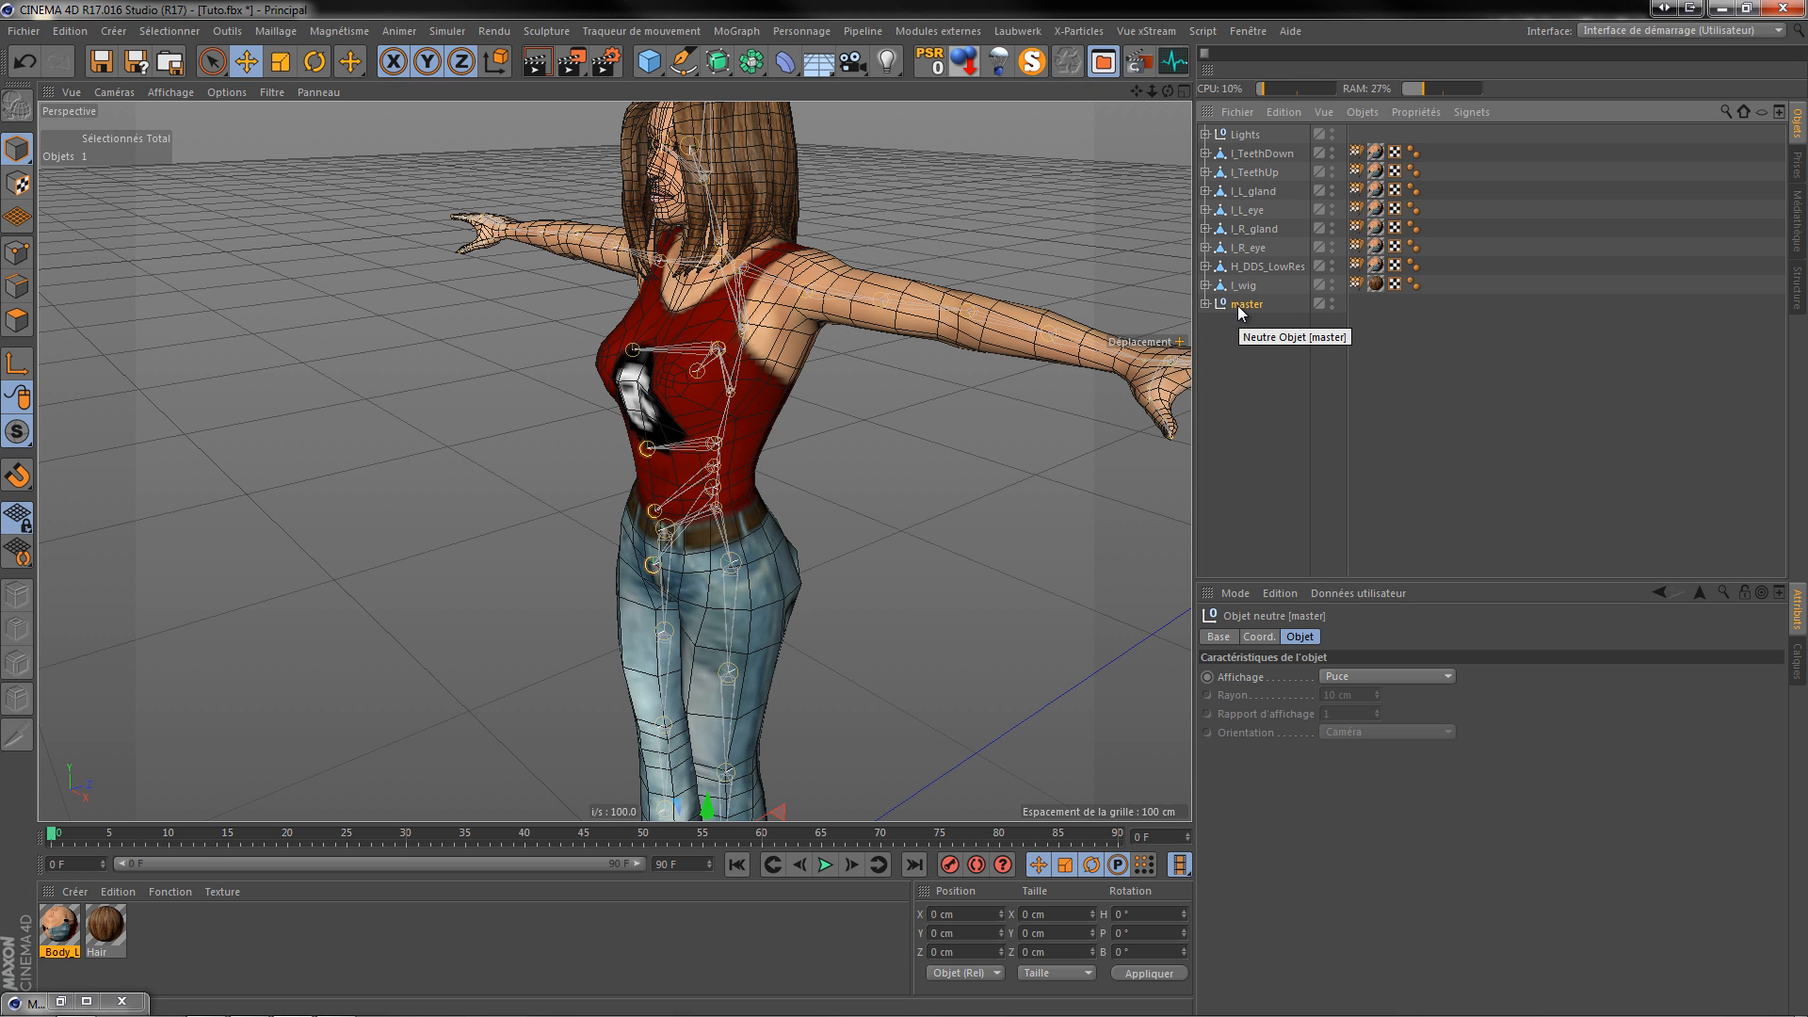
key("Delete")
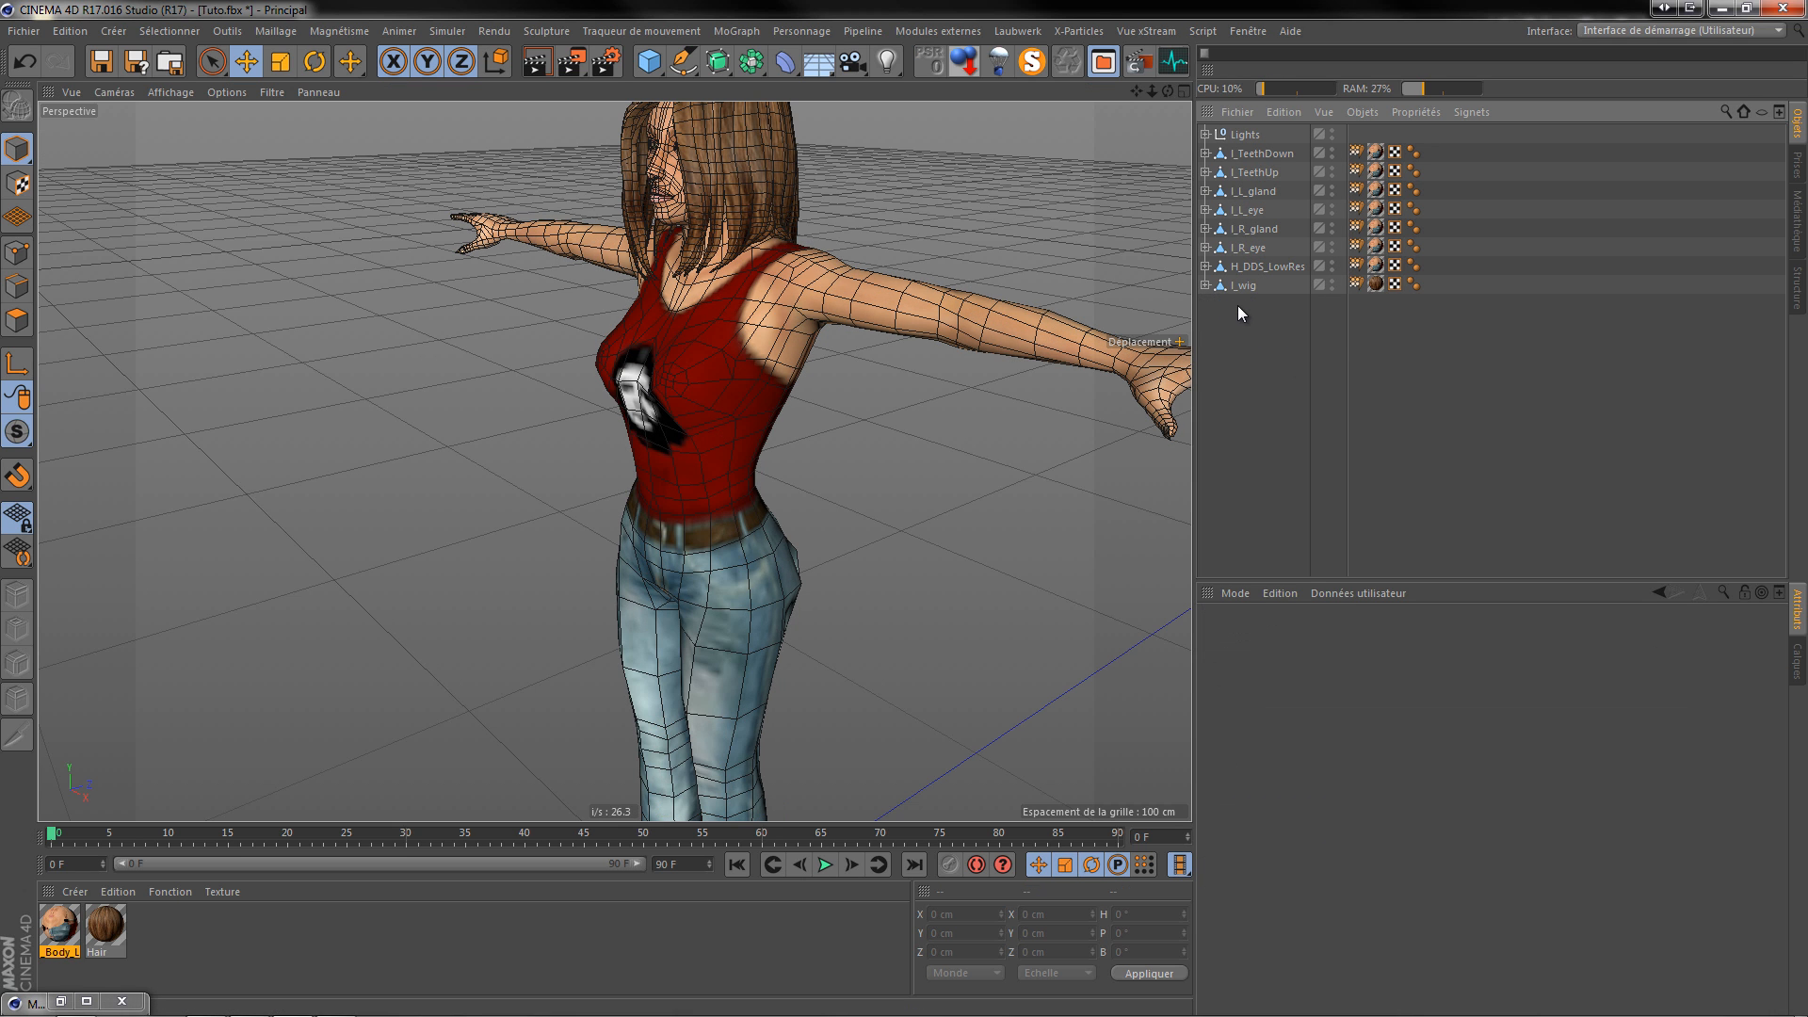
left_click(1239, 135)
key("Delete")
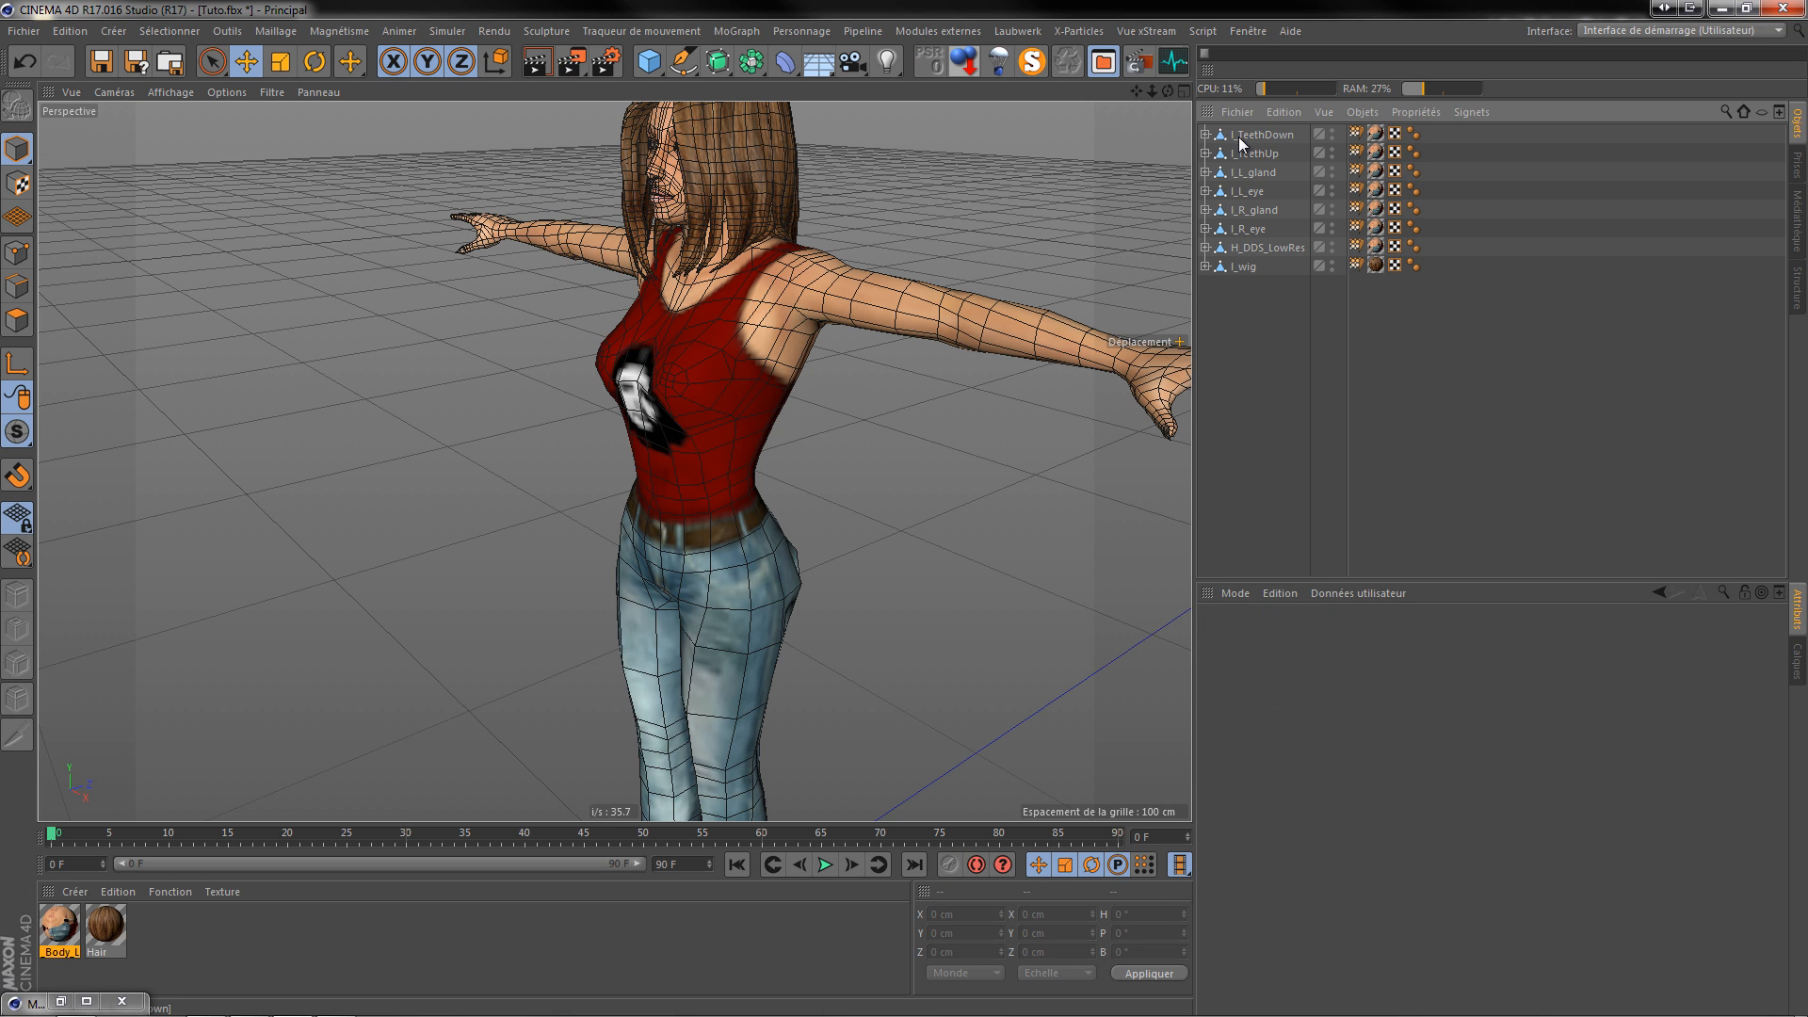
Step: Expand all eight character meshes and delete the Peau skin deformer under each of them
left_click(1205, 134)
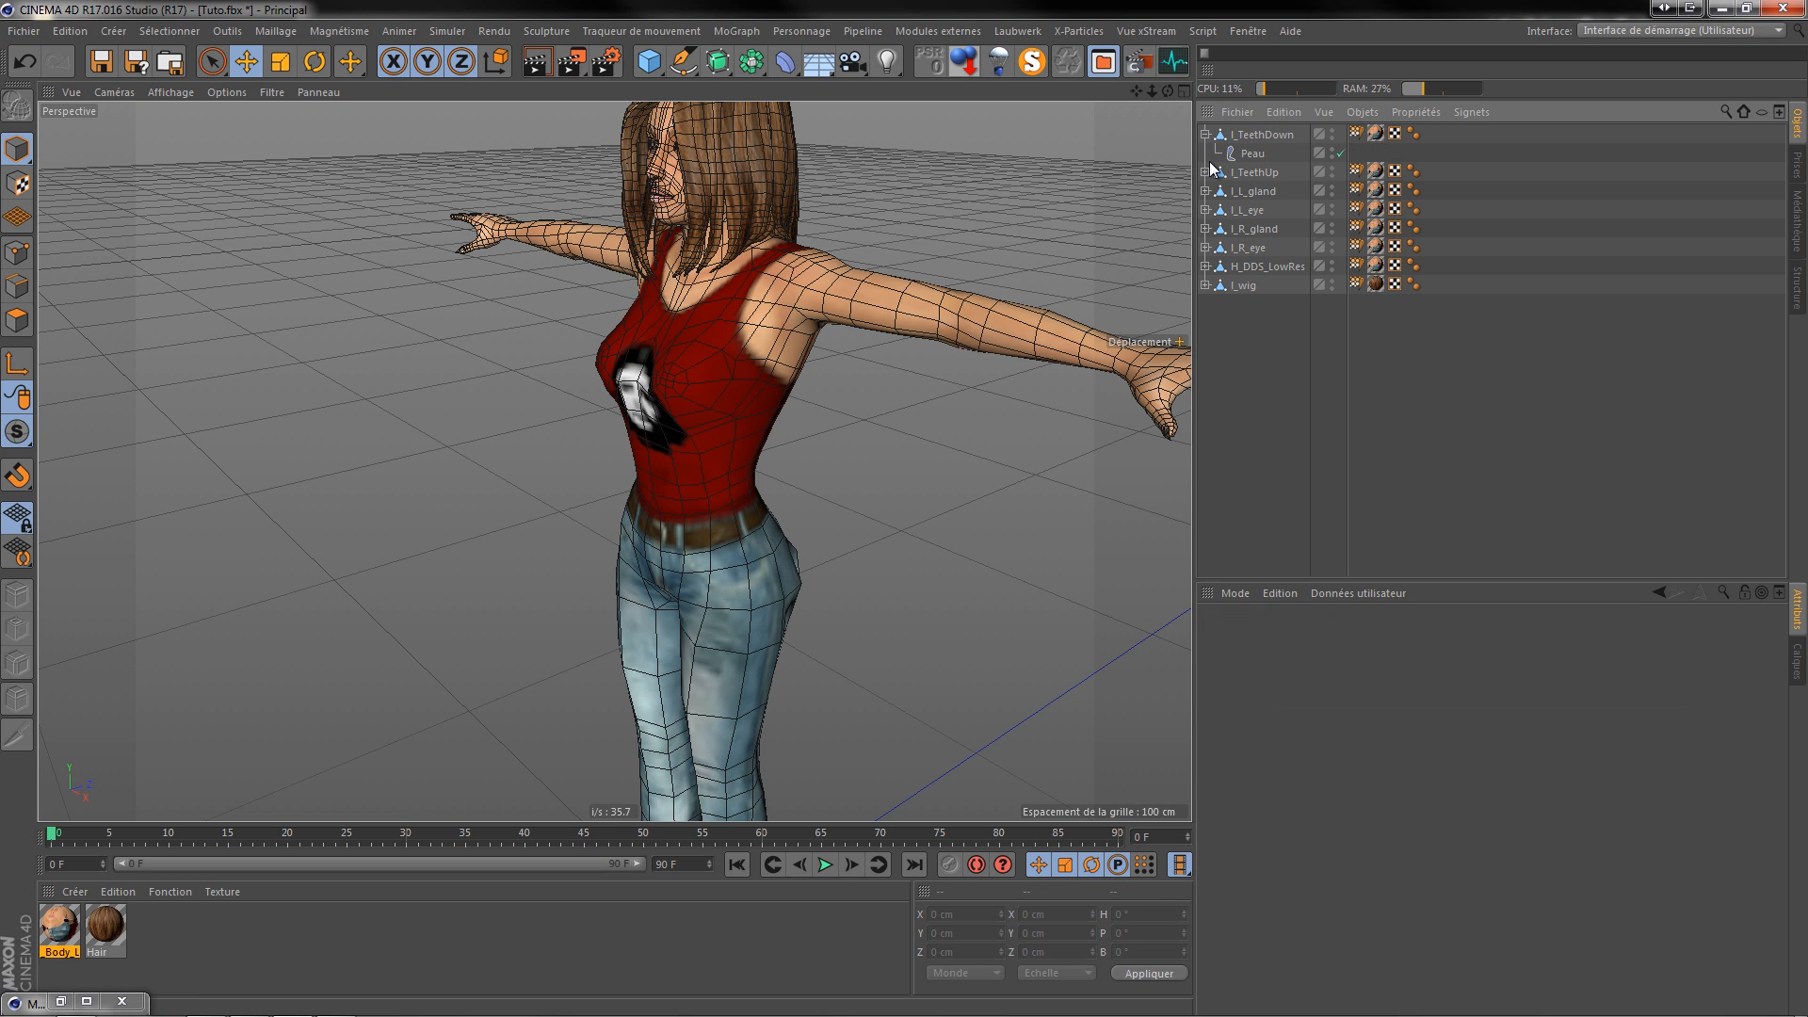
left_click(1205, 172)
left_click(1205, 210)
left_click(1205, 248)
left_click(1205, 285)
left_click(1205, 323)
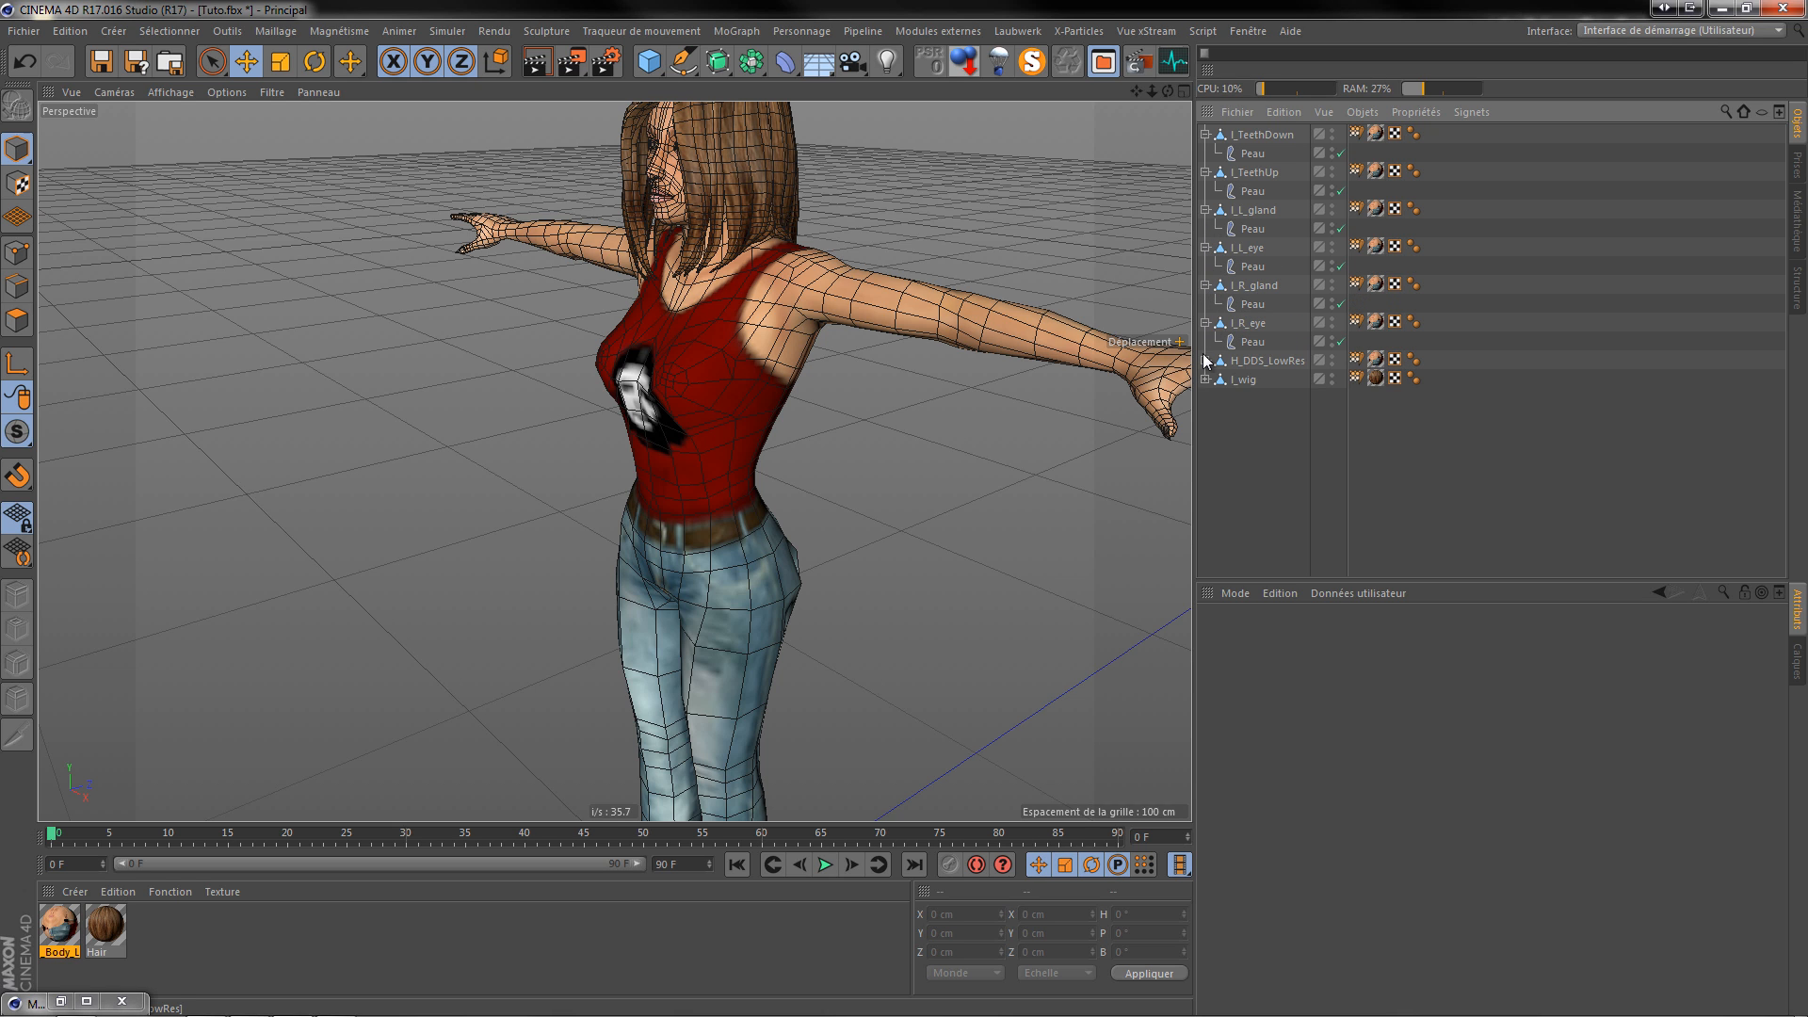
left_click(1205, 361)
left_click(1205, 399)
left_click(1249, 418)
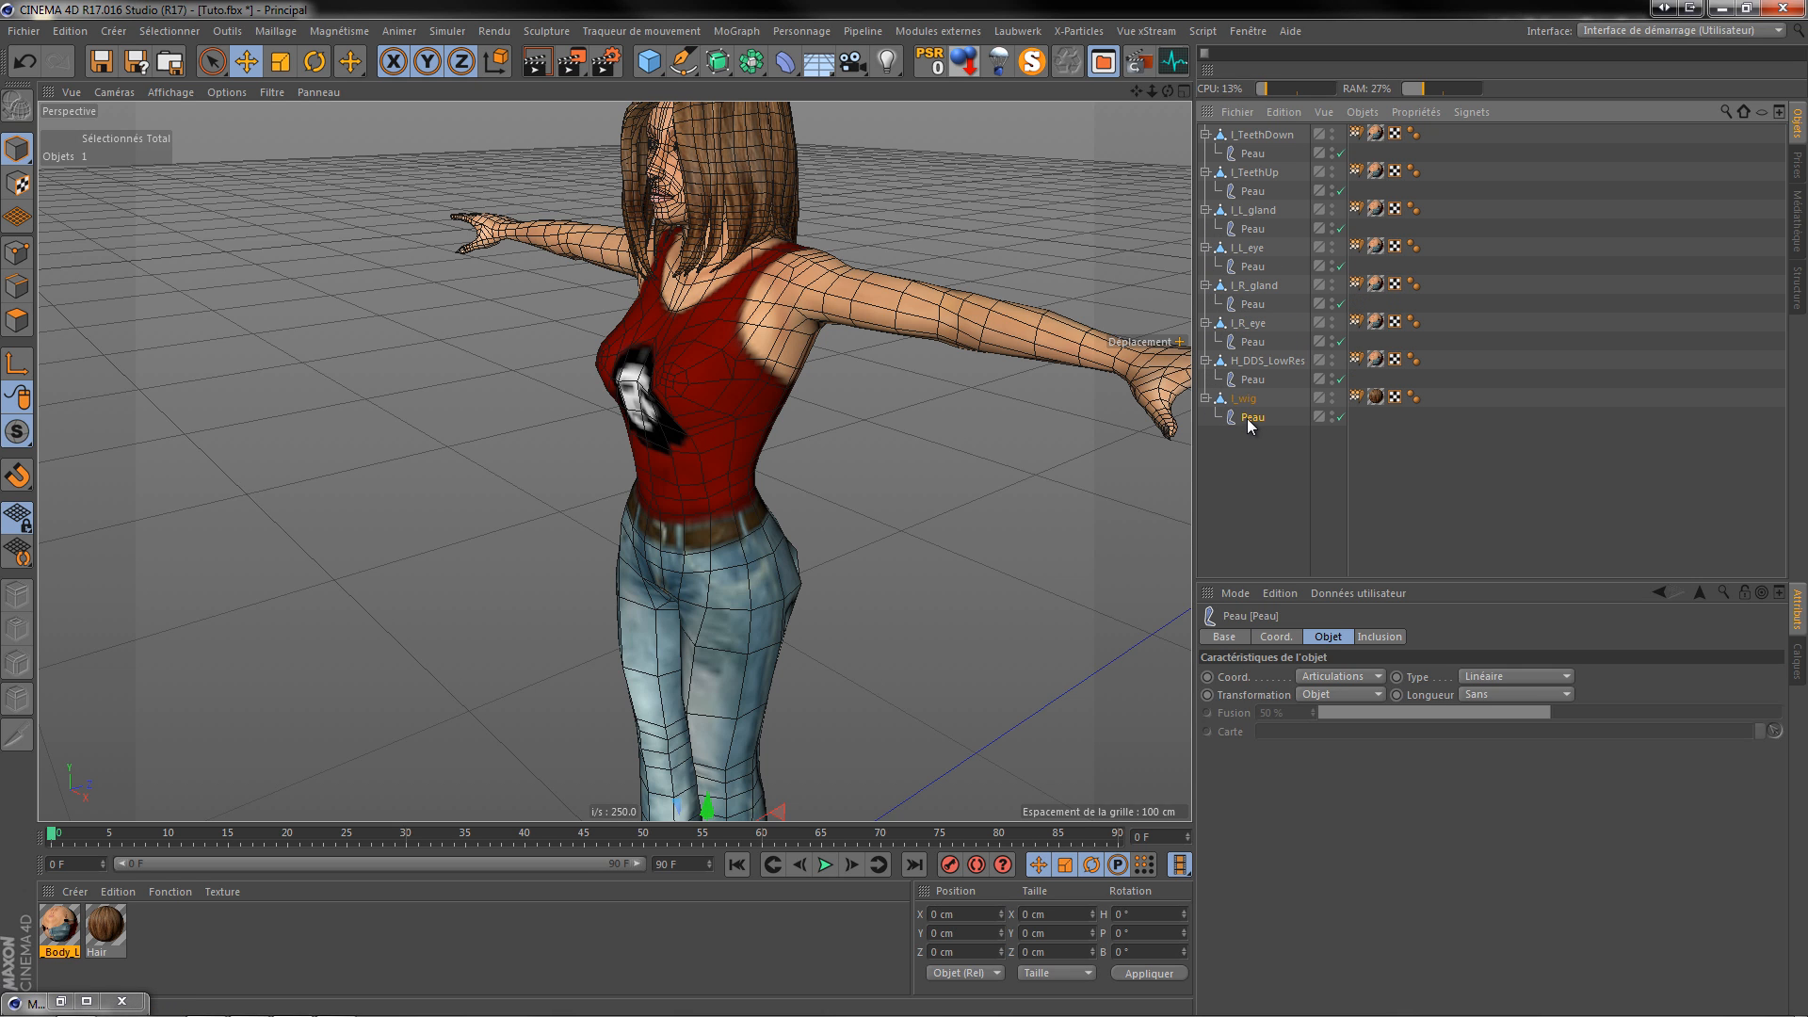
key("Delete")
left_click(1249, 381)
key("Delete")
left_click(1251, 343)
key("Delete")
left_click(1252, 304)
key("Delete")
left_click(1252, 267)
key("Delete")
left_click(1253, 229)
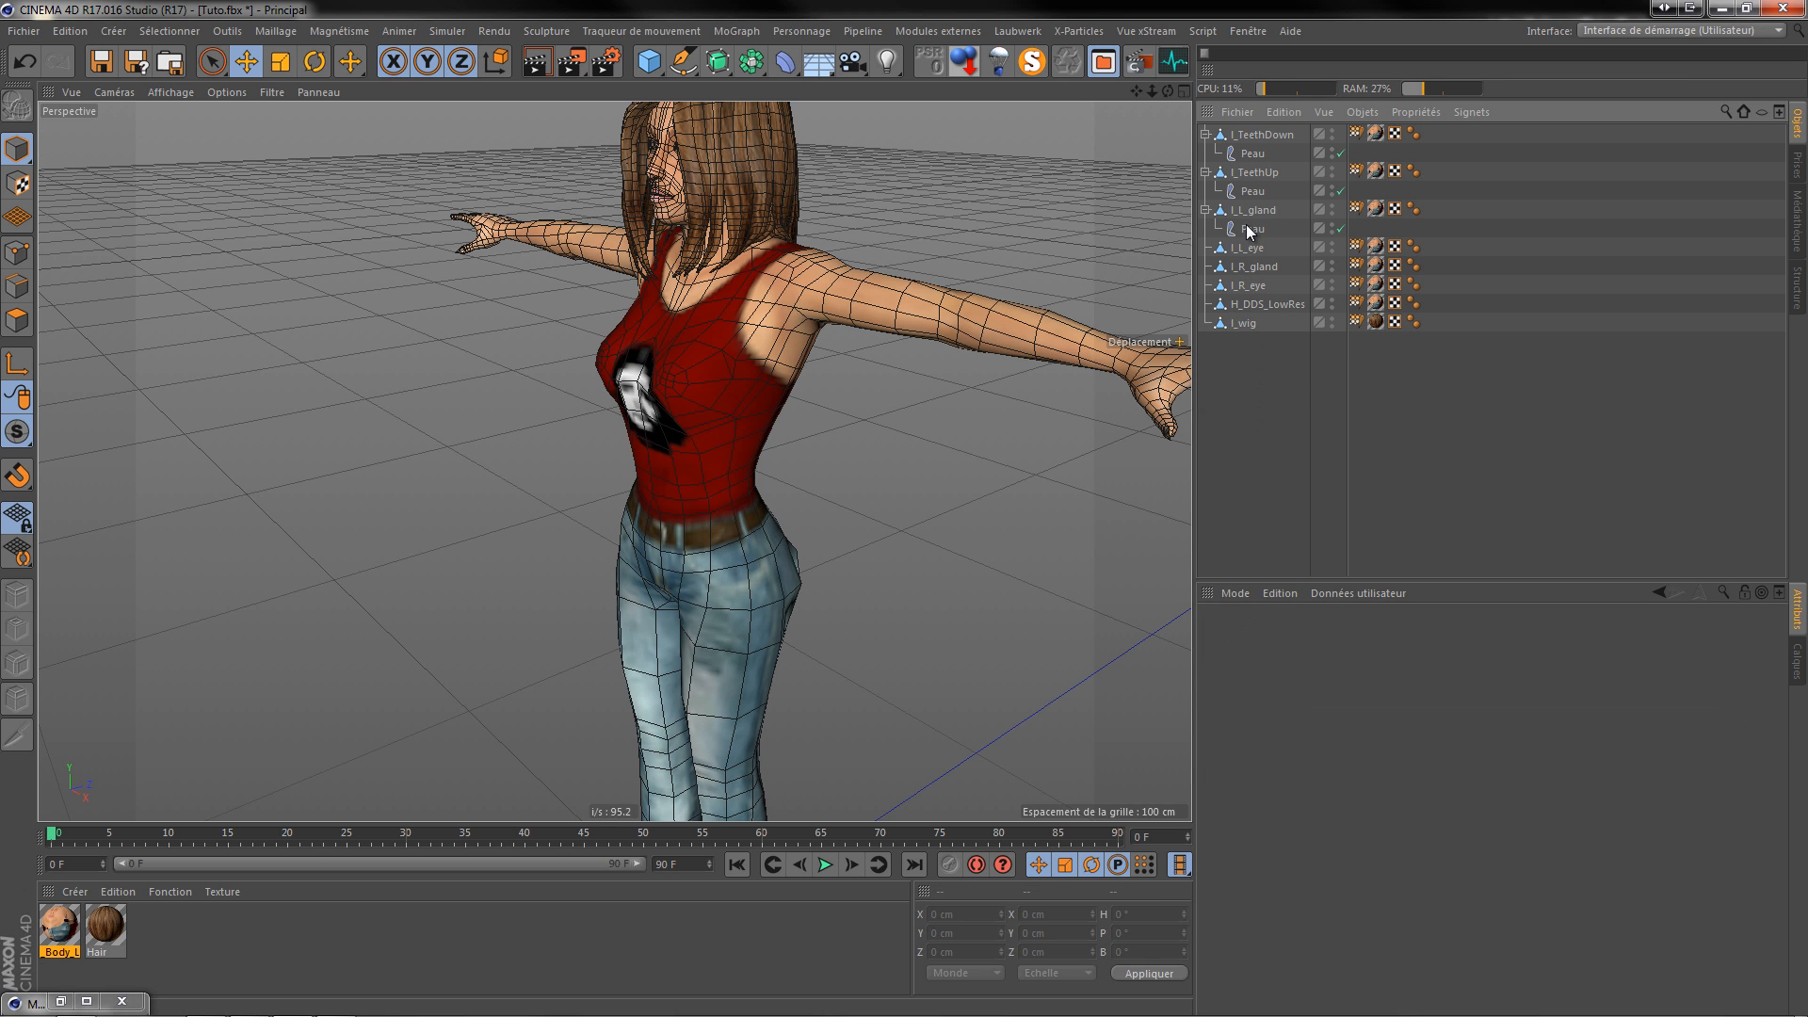
key("Delete")
left_click(1251, 191)
key("Delete")
left_click(1246, 152)
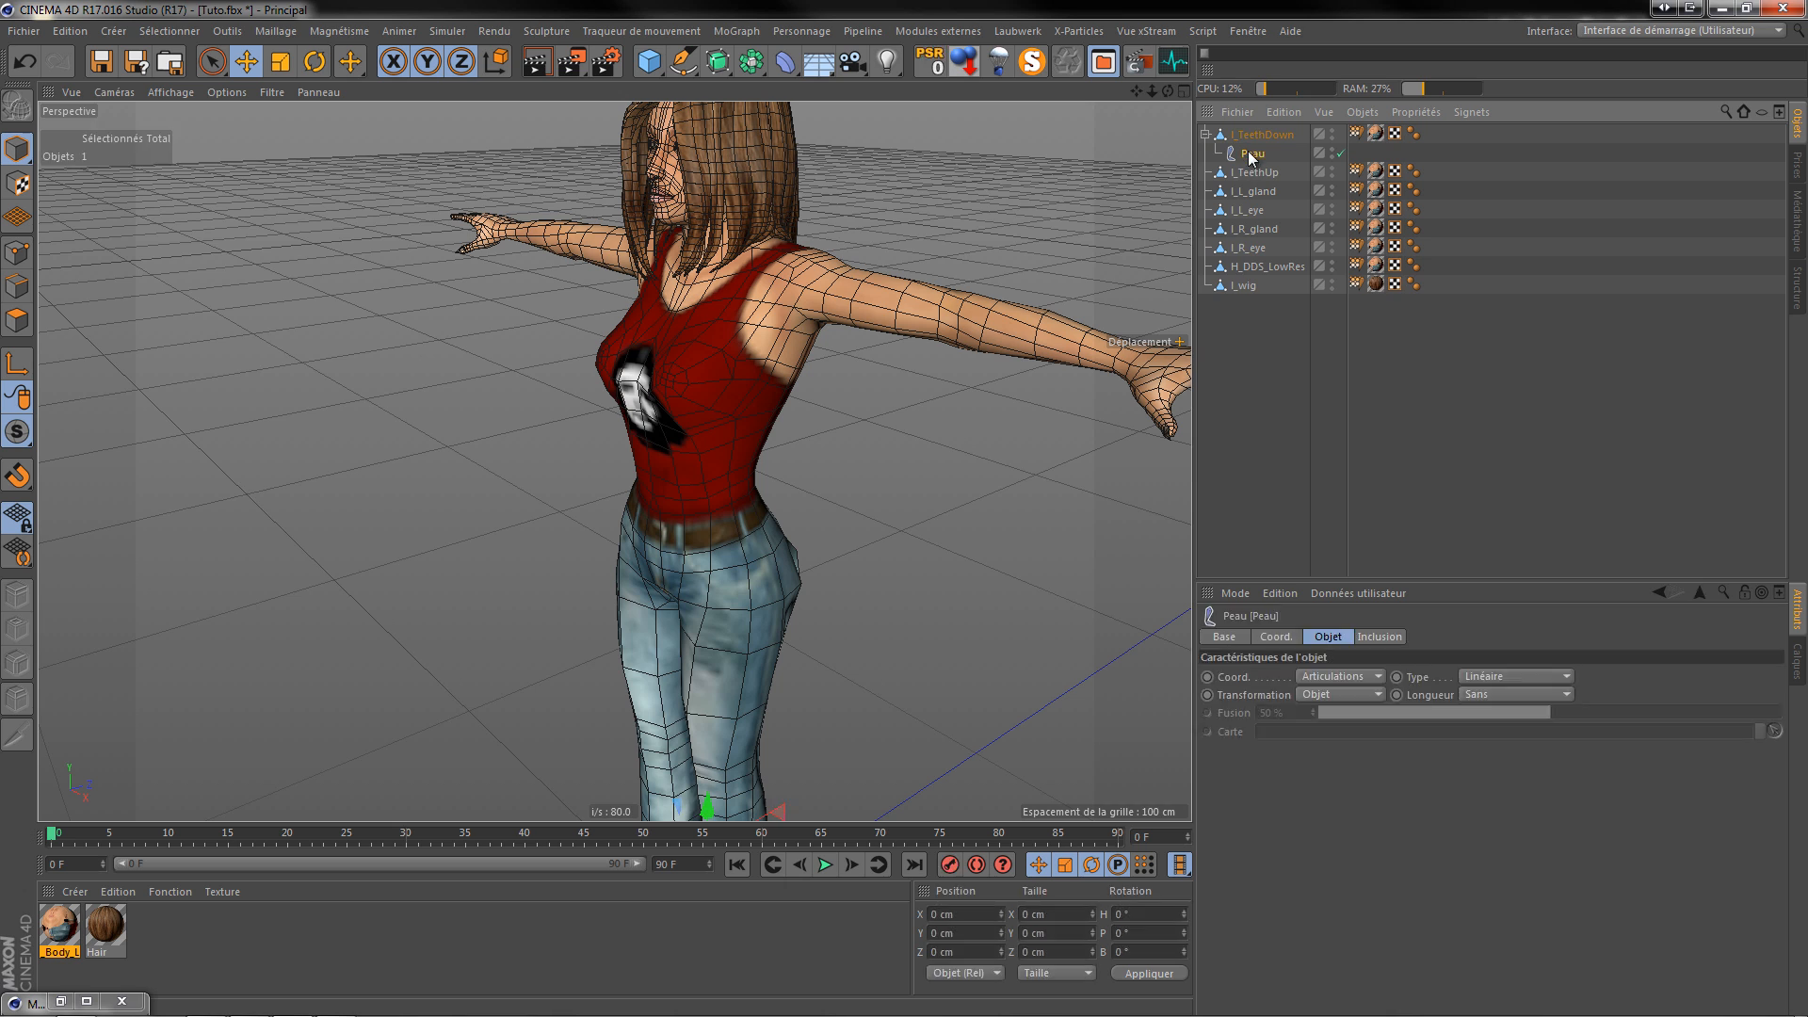
key("Delete")
Step: Delete the Influence tags from all eight meshes and merge the meshes into one object, removing the originals
left_click_drag(1352, 293, 1360, 120)
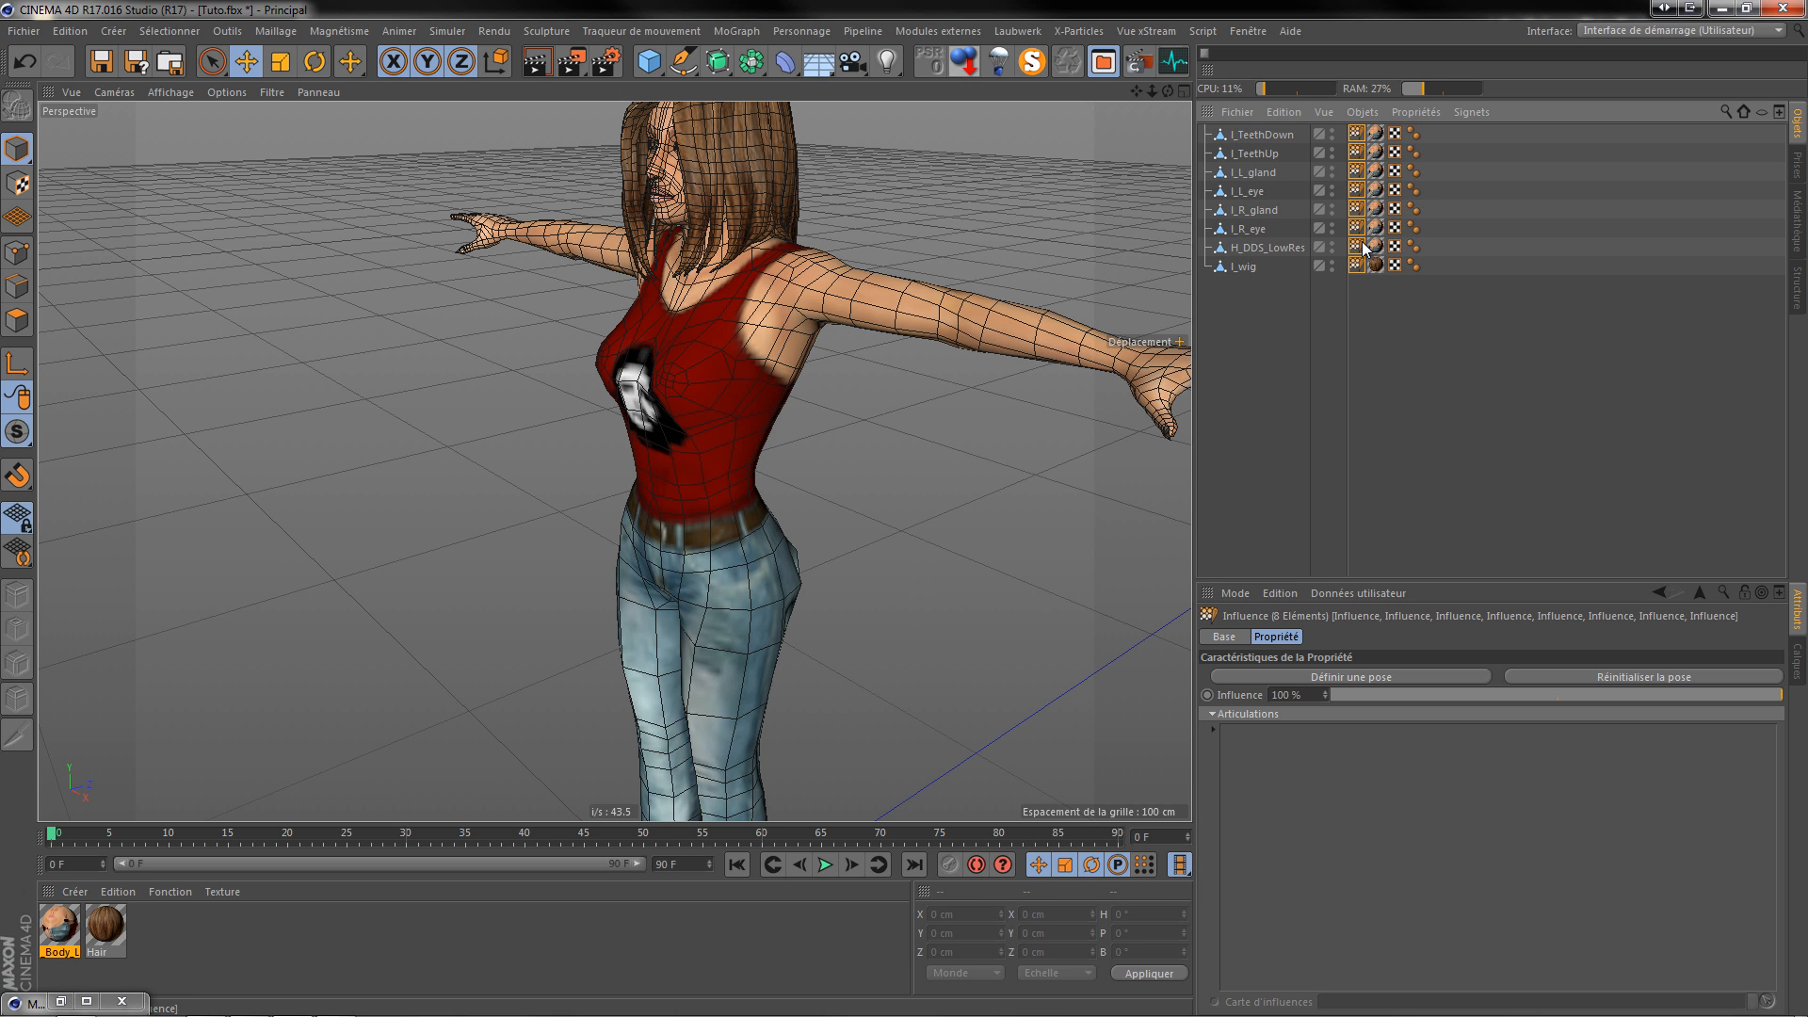
key("Delete")
left_click_drag(1223, 298, 1286, 124)
right_click(1268, 137)
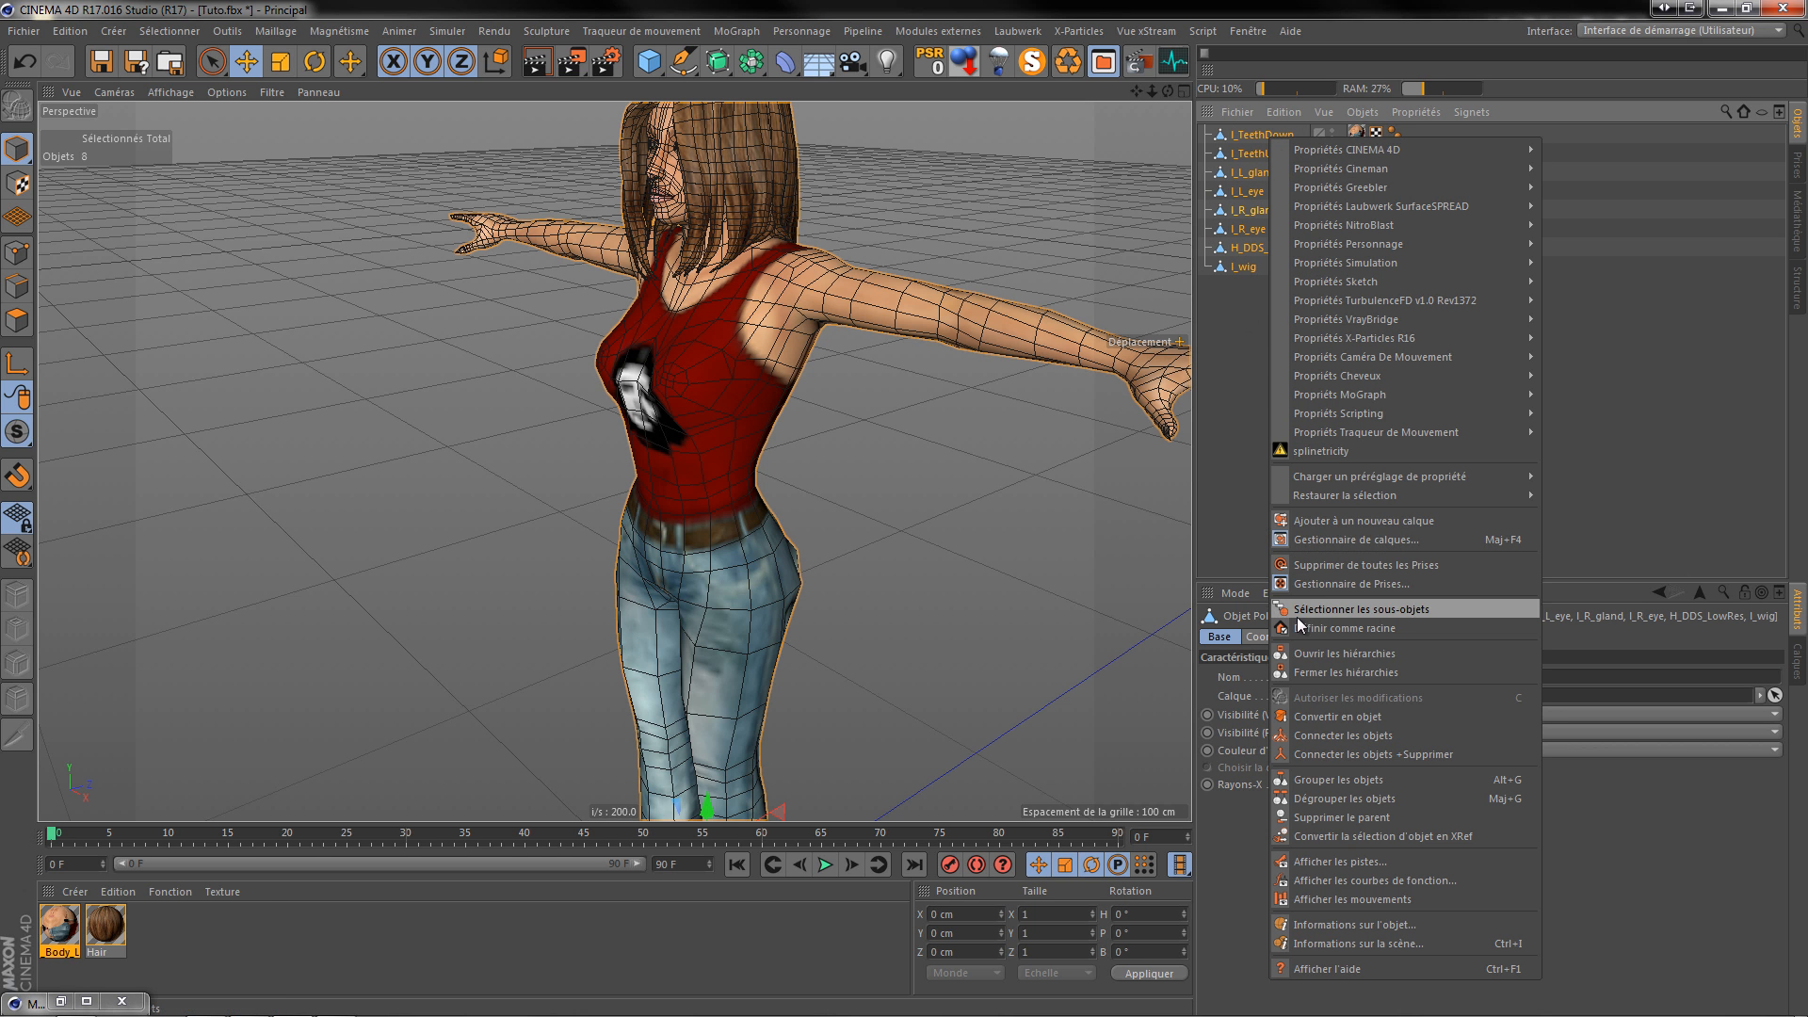
left_click(1369, 751)
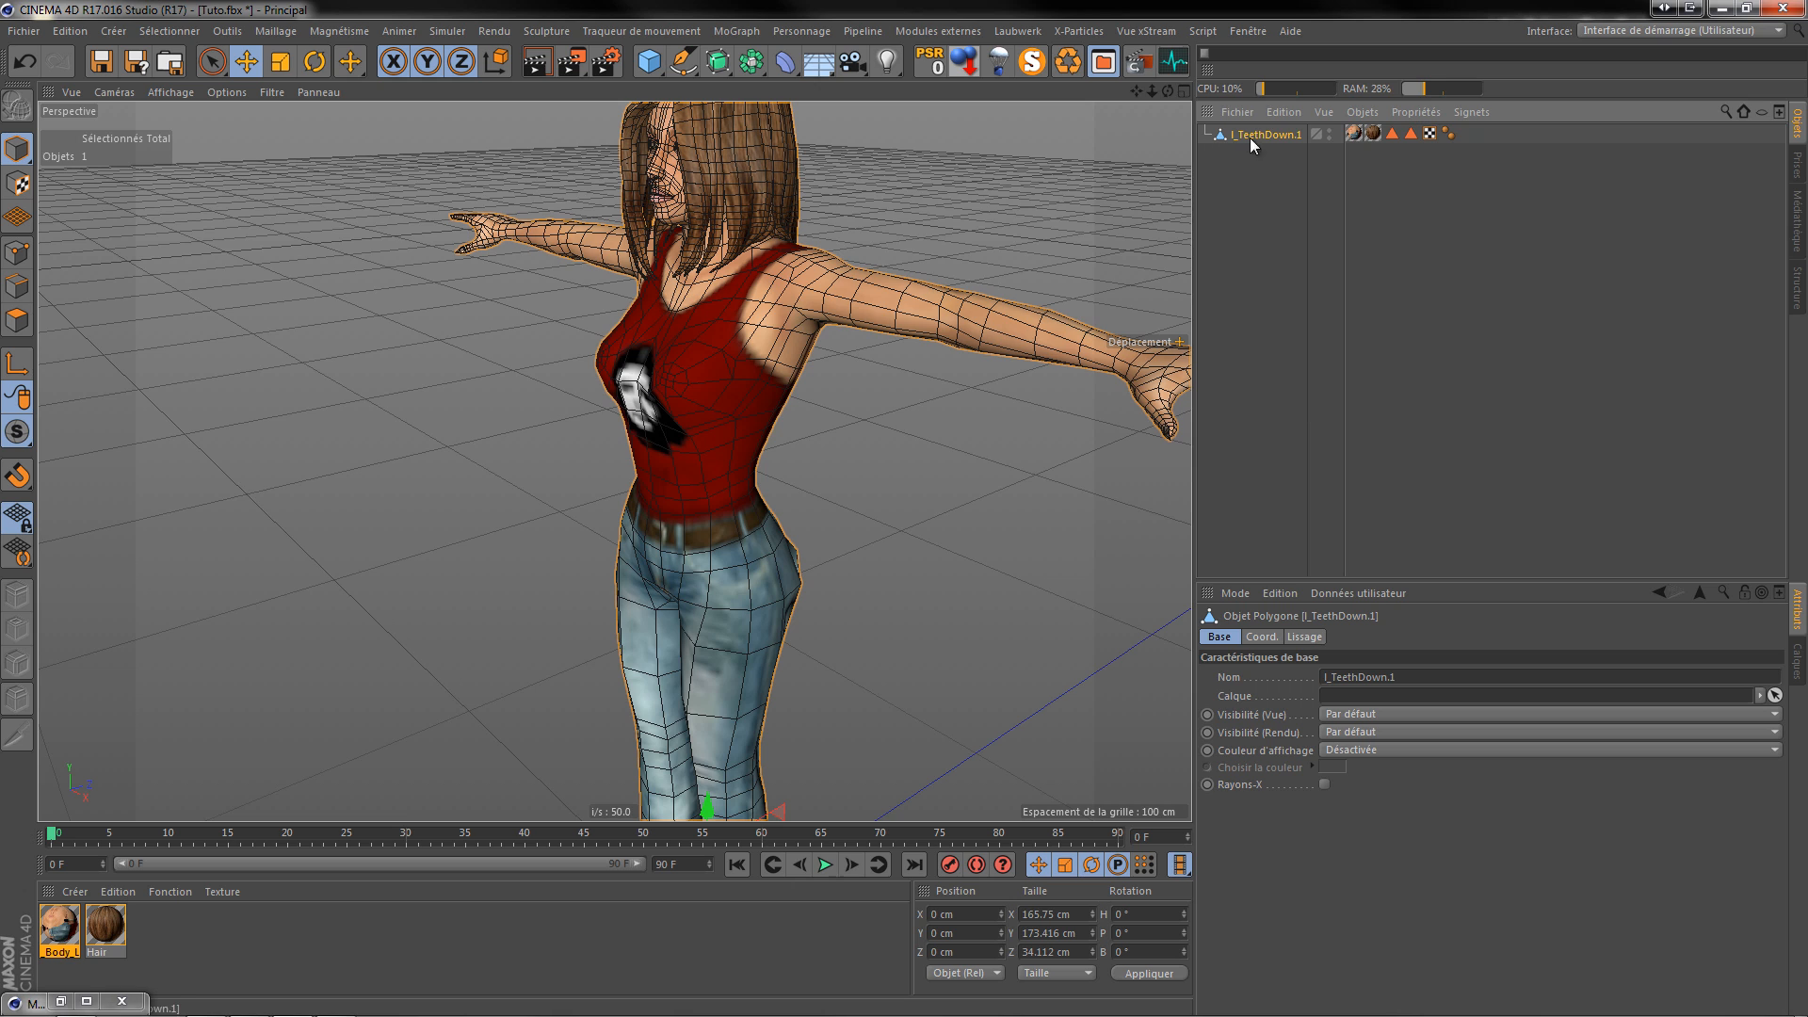
Step: Rename the merged character mesh as Tuto
double_click(1281, 134)
key("BackSpace")
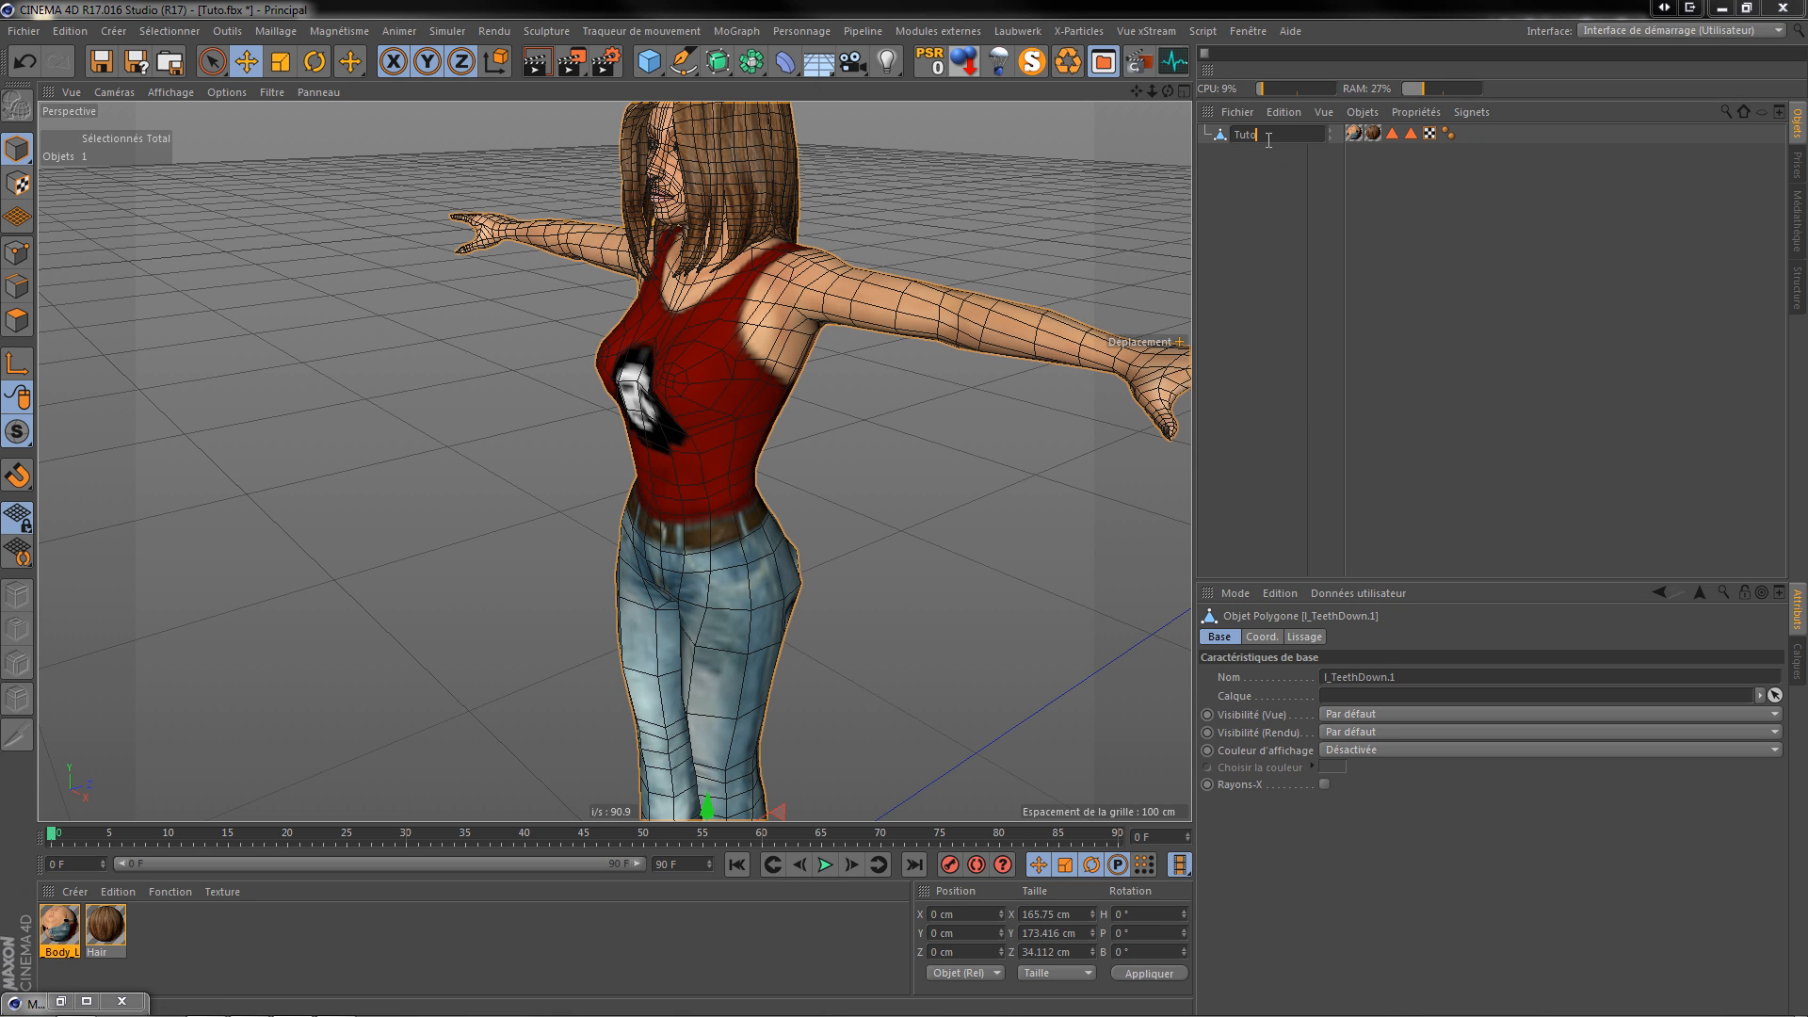
type("Tuto")
key("Return")
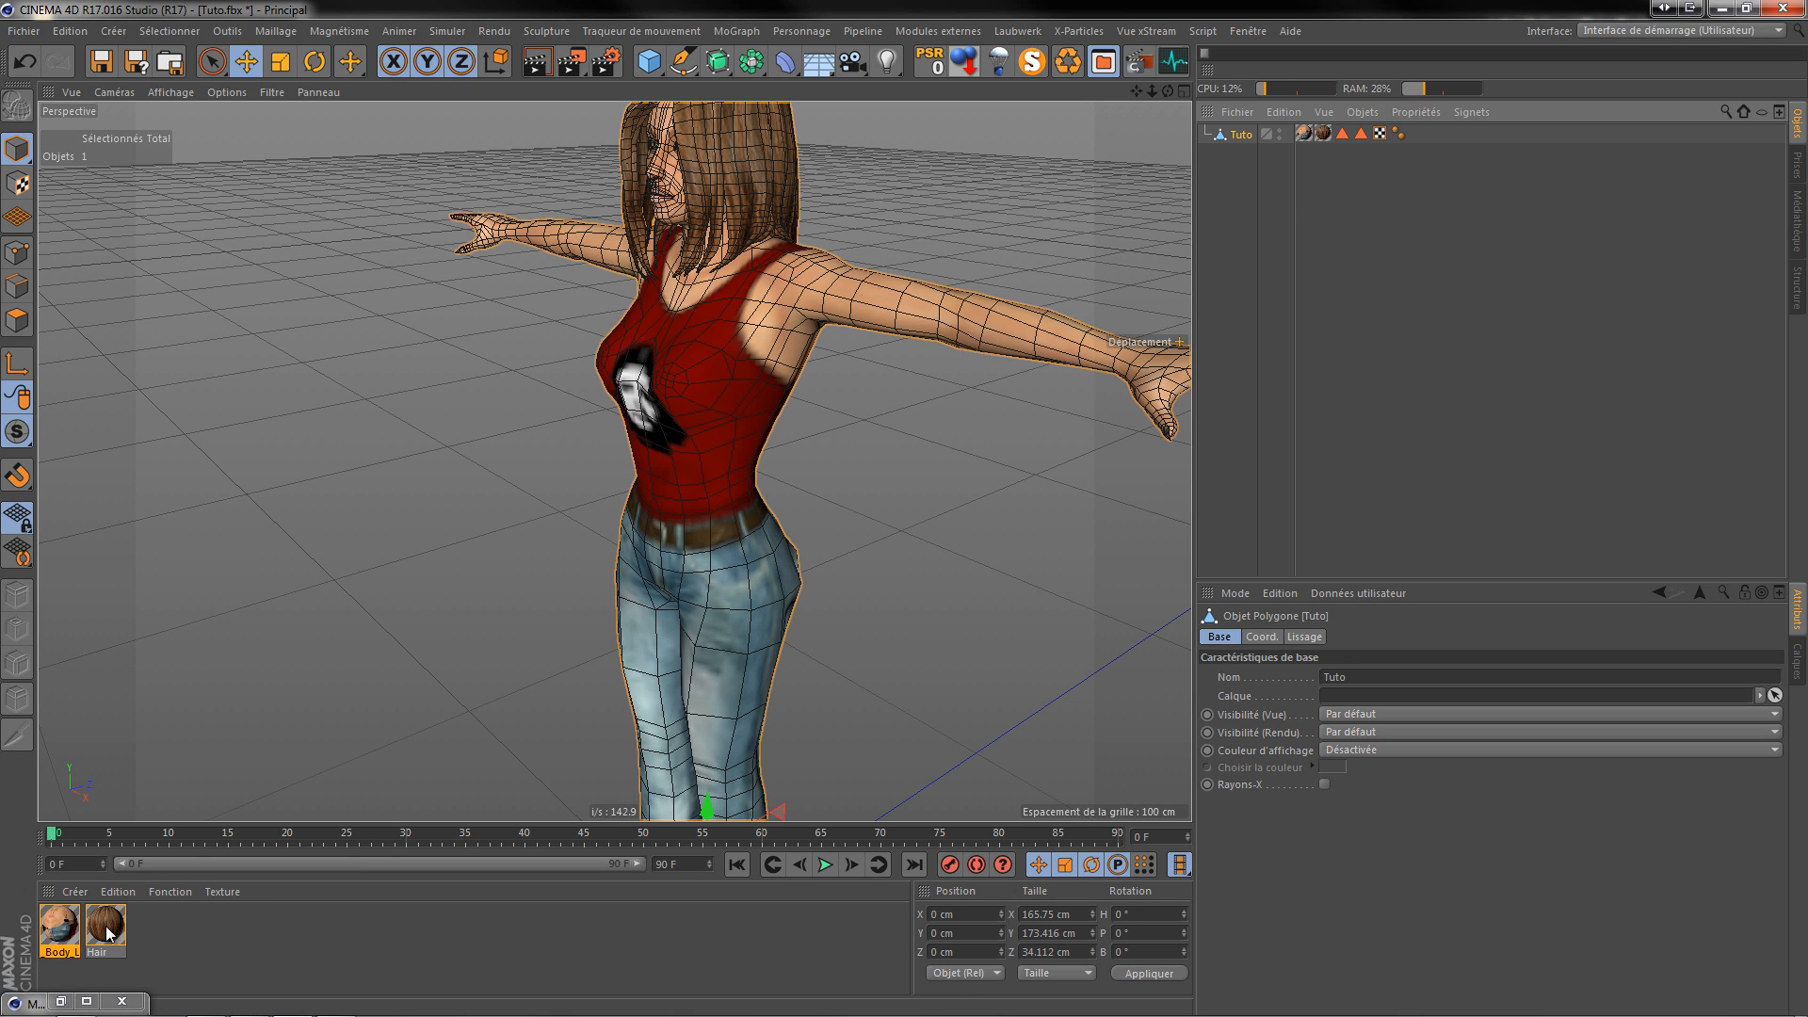
Step: Add a Subdivision Surface object and make the Tuto mesh its child
left_click(715, 64)
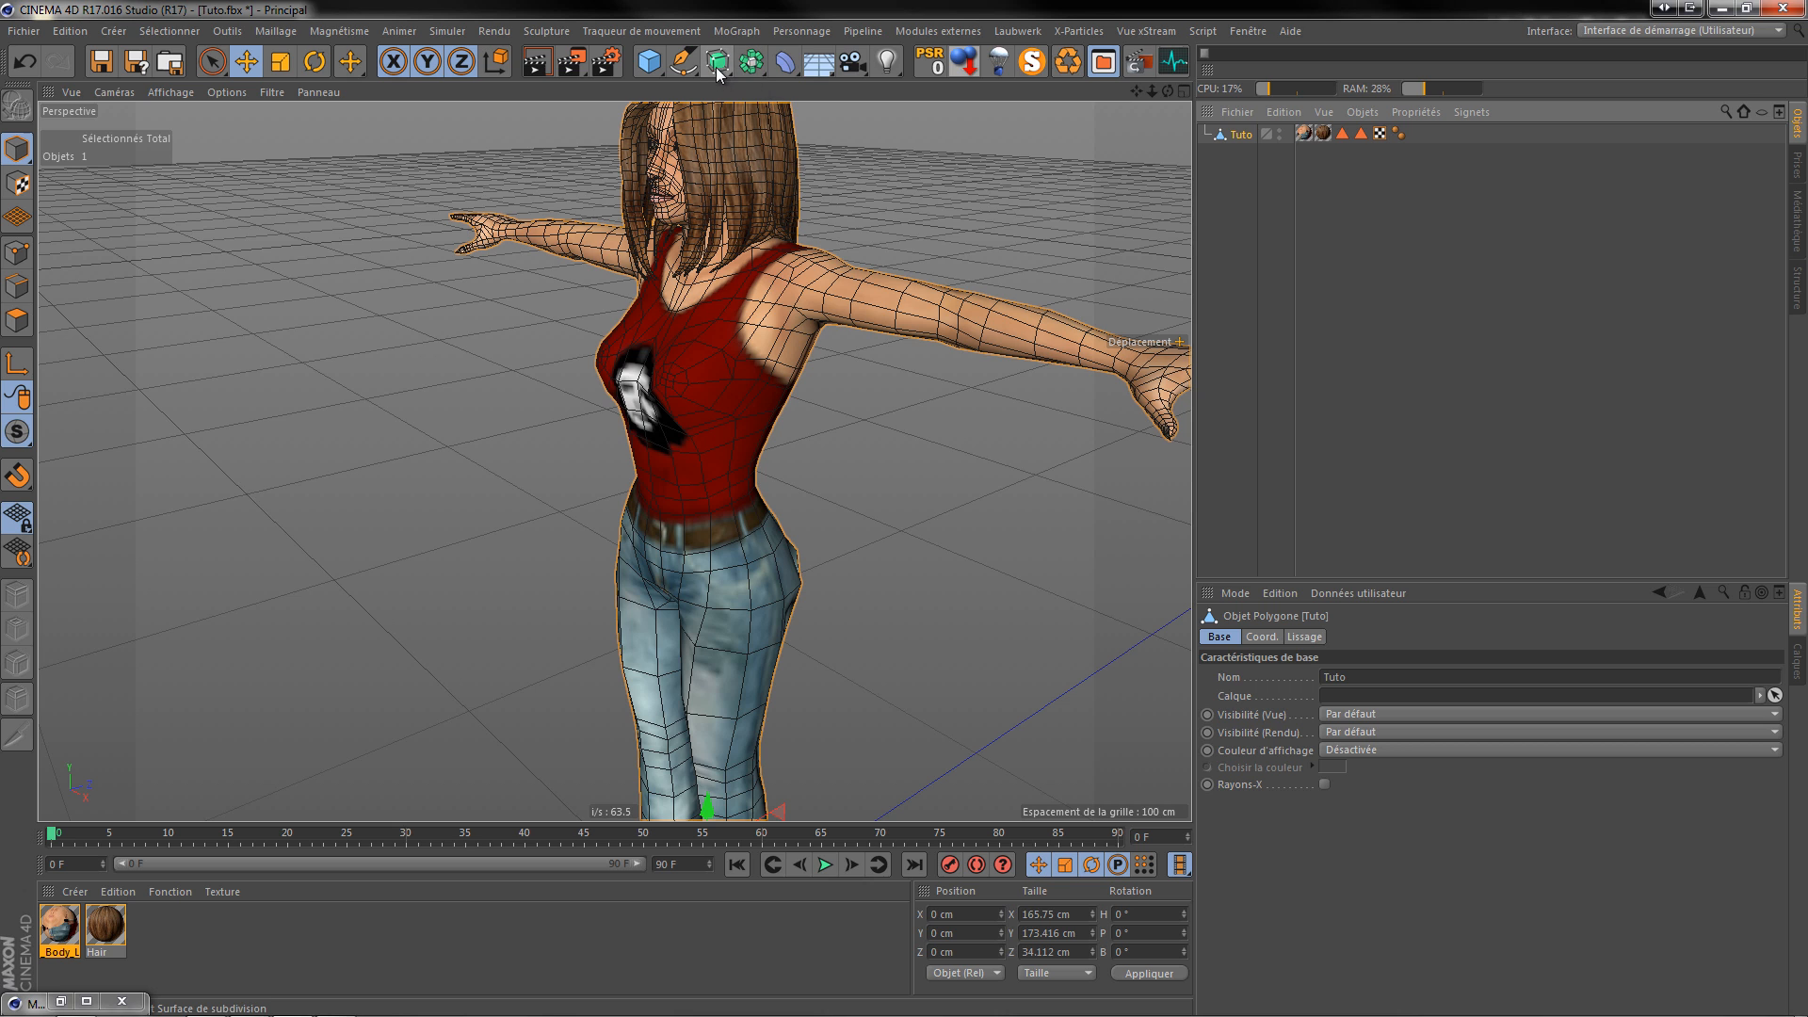
left_click(805, 92)
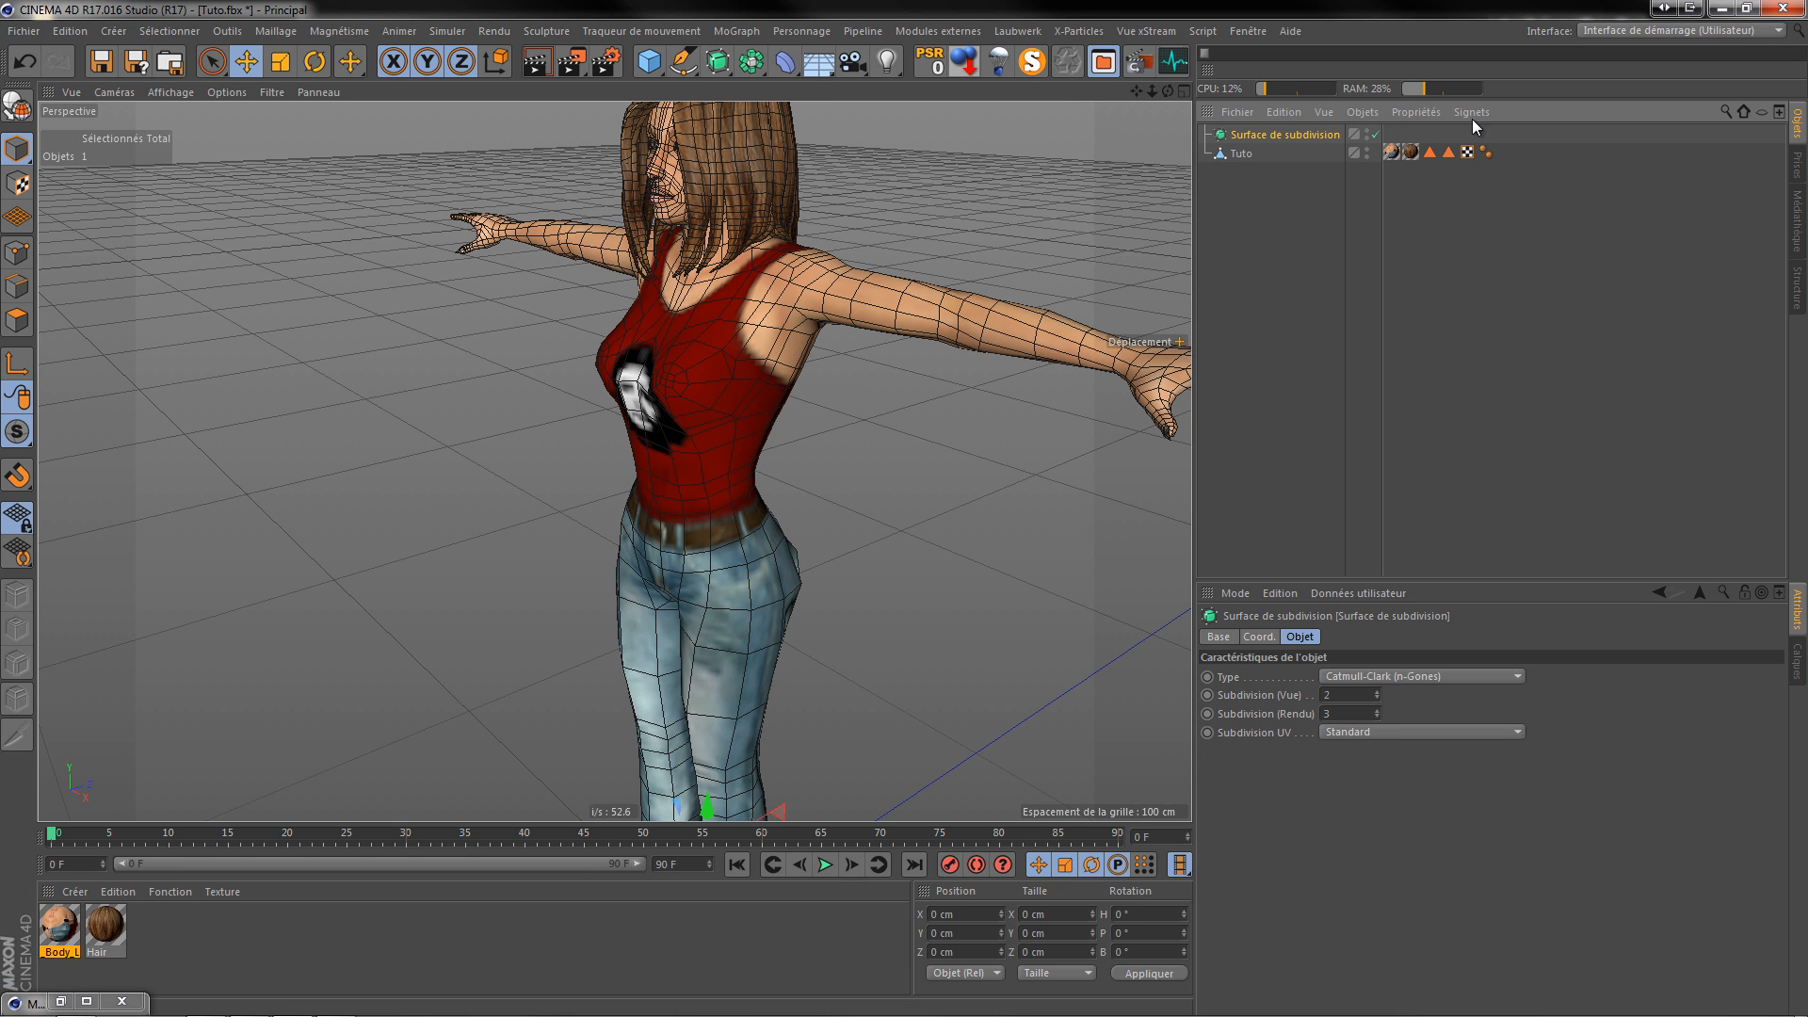
left_click_drag(1239, 154, 1266, 137)
left_click(1263, 189)
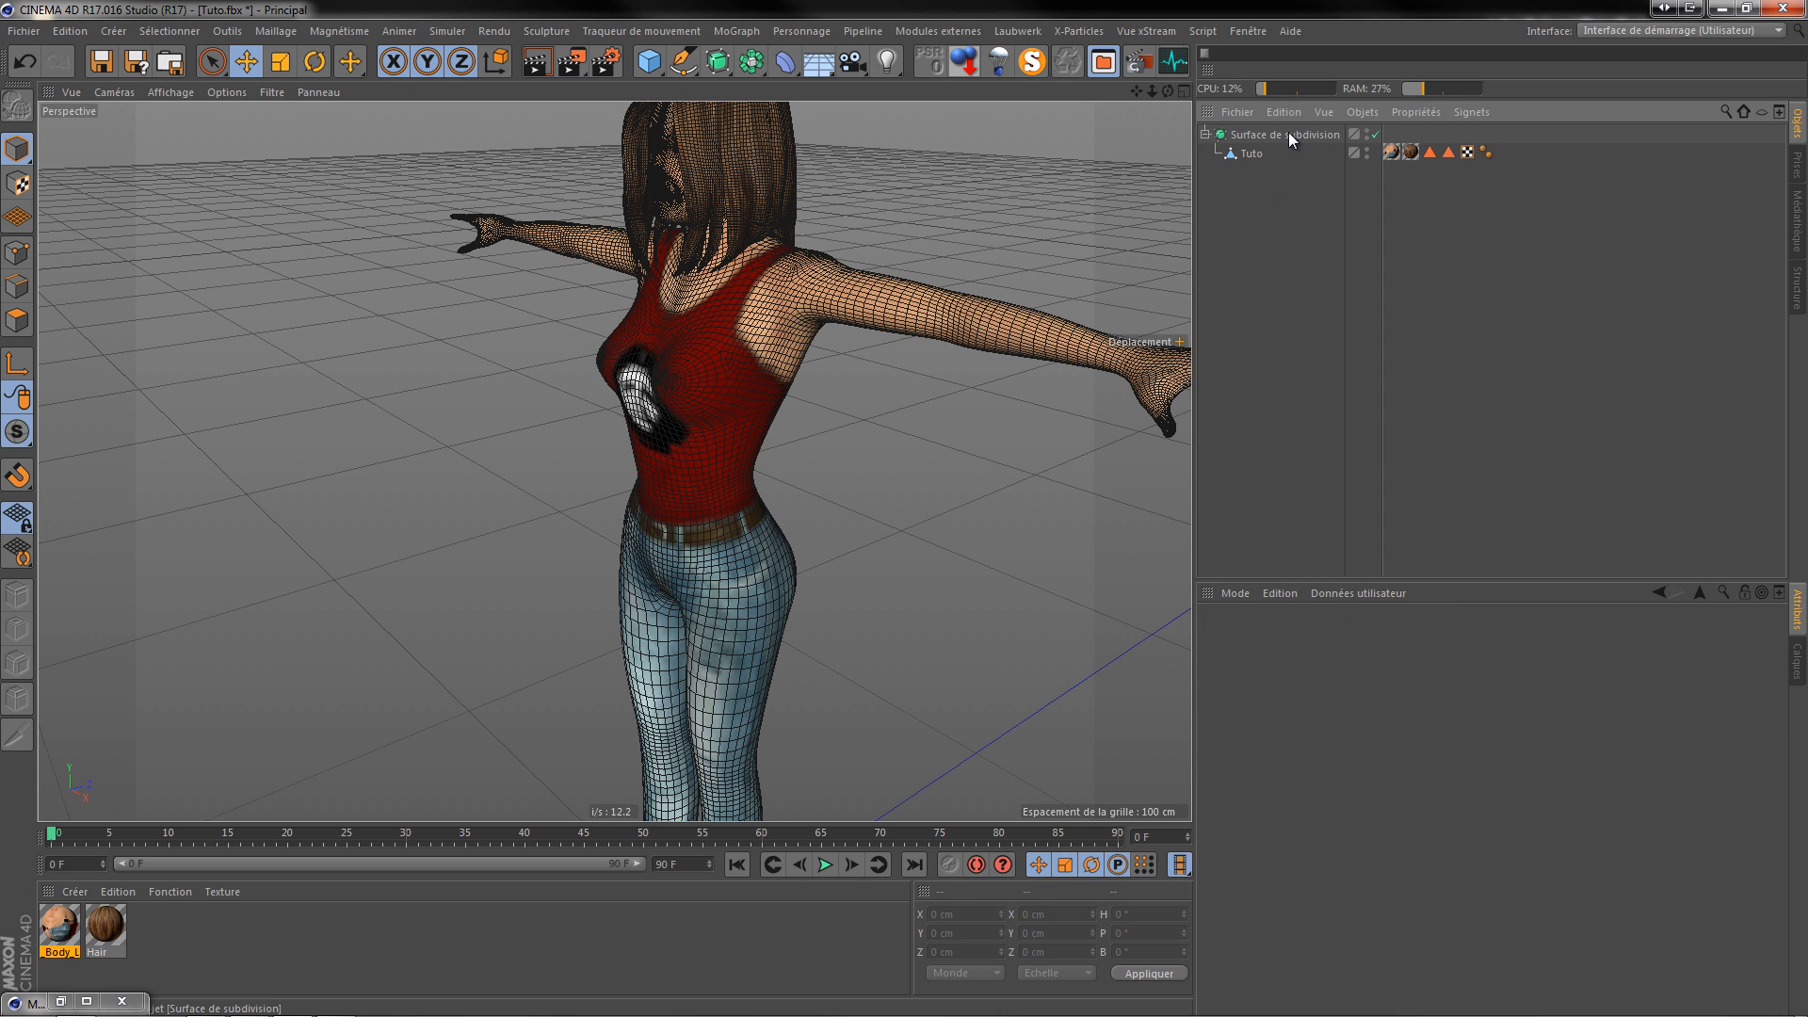
Step: Set the Subdivision Surface's viewport subdivision level to 1 and check the smoothed mesh up close
left_click(1253, 136)
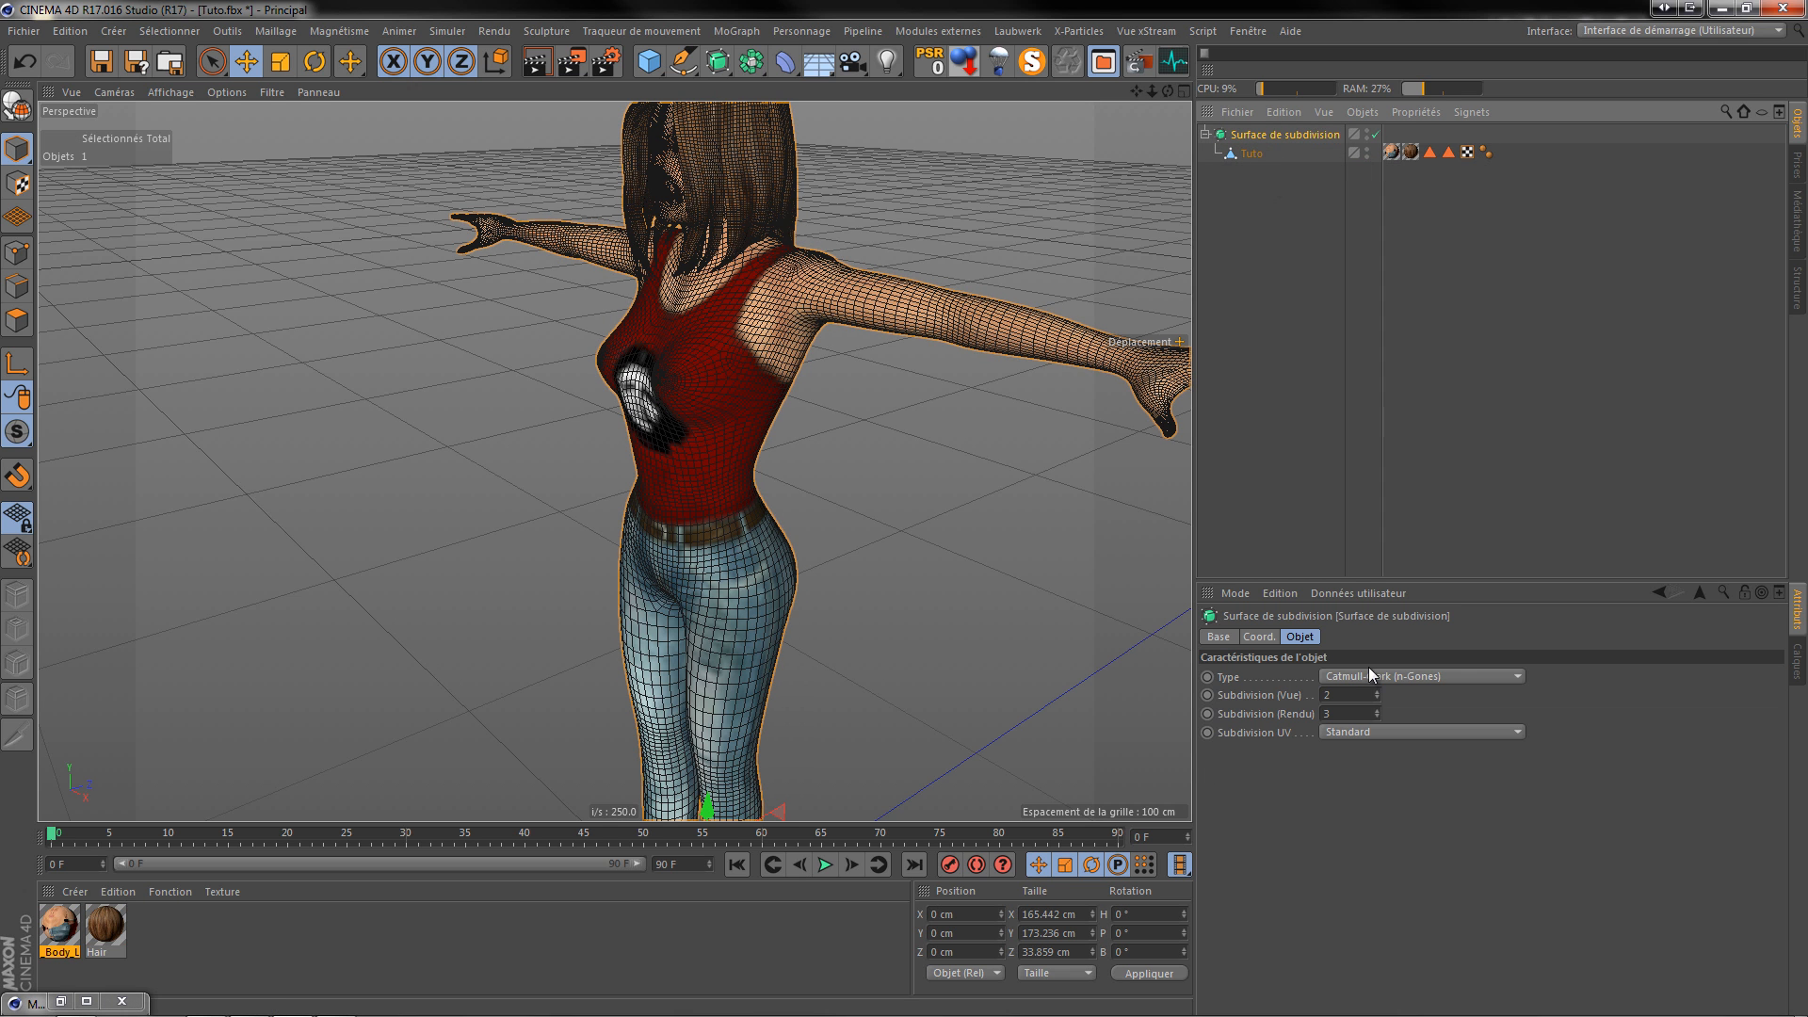
double_click(1352, 696)
type("1")
key("Return")
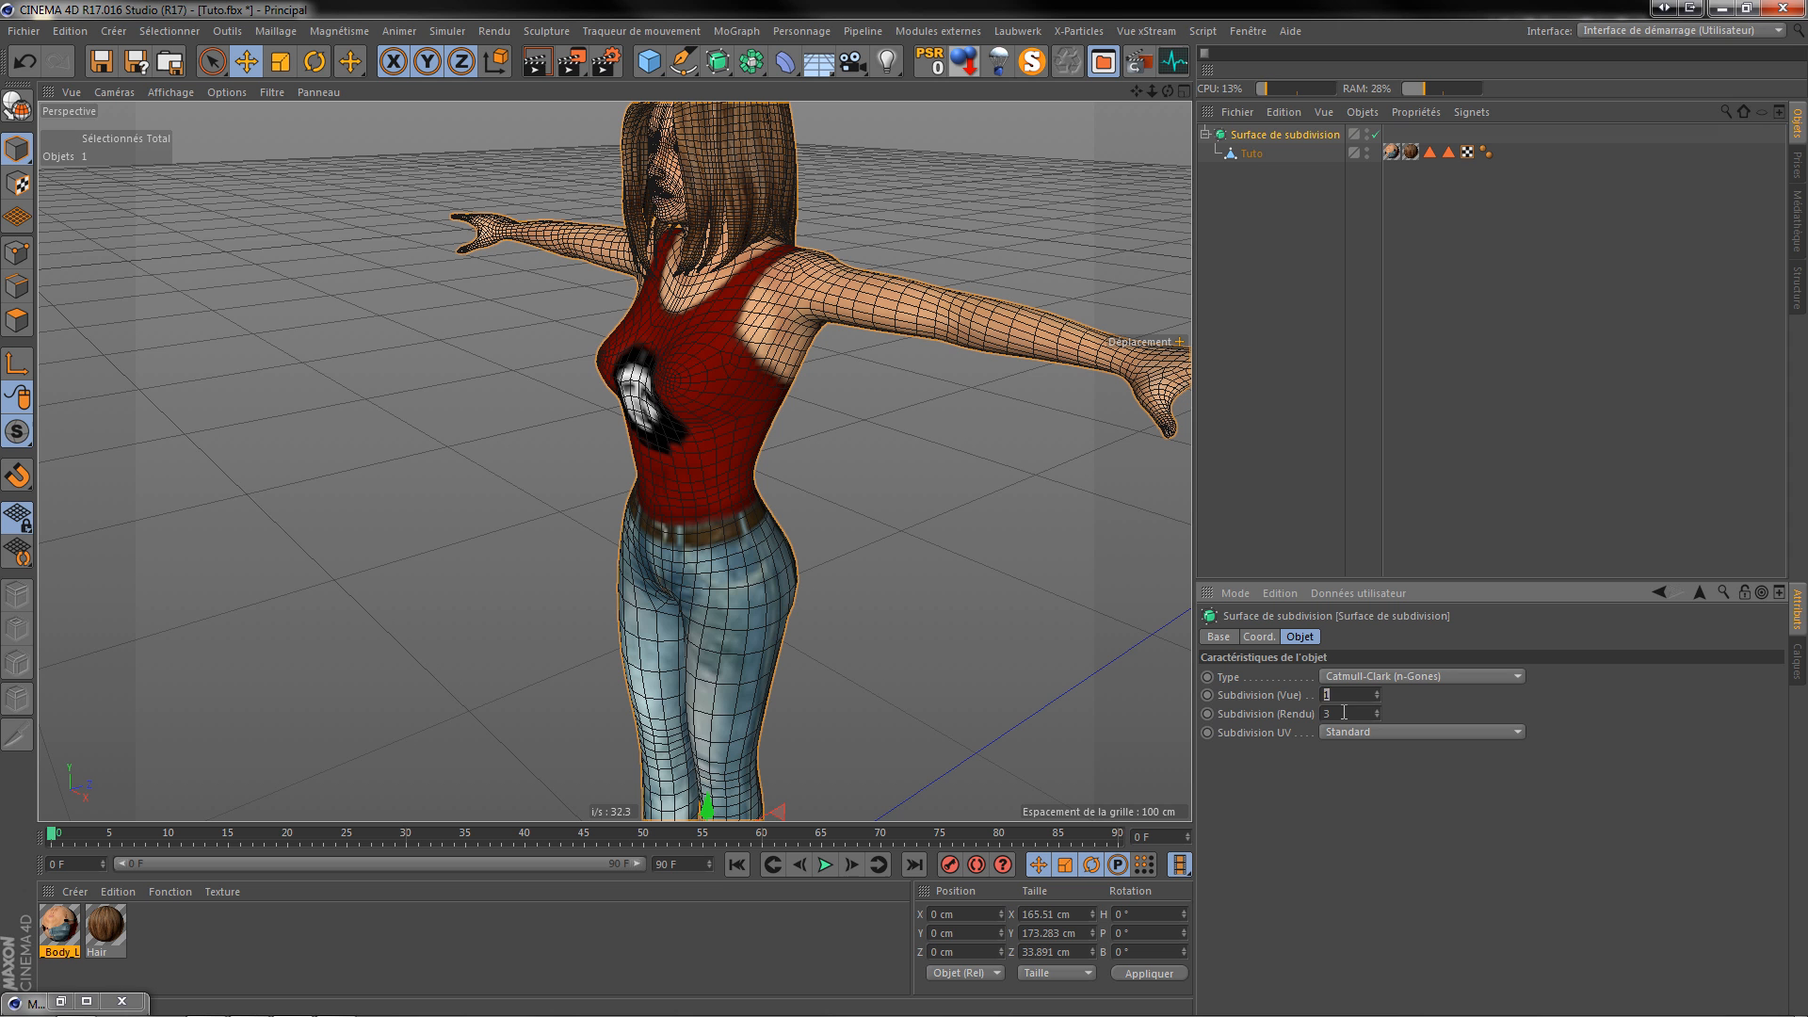
left_click(1312, 495)
scroll(917, 322, "up", 5)
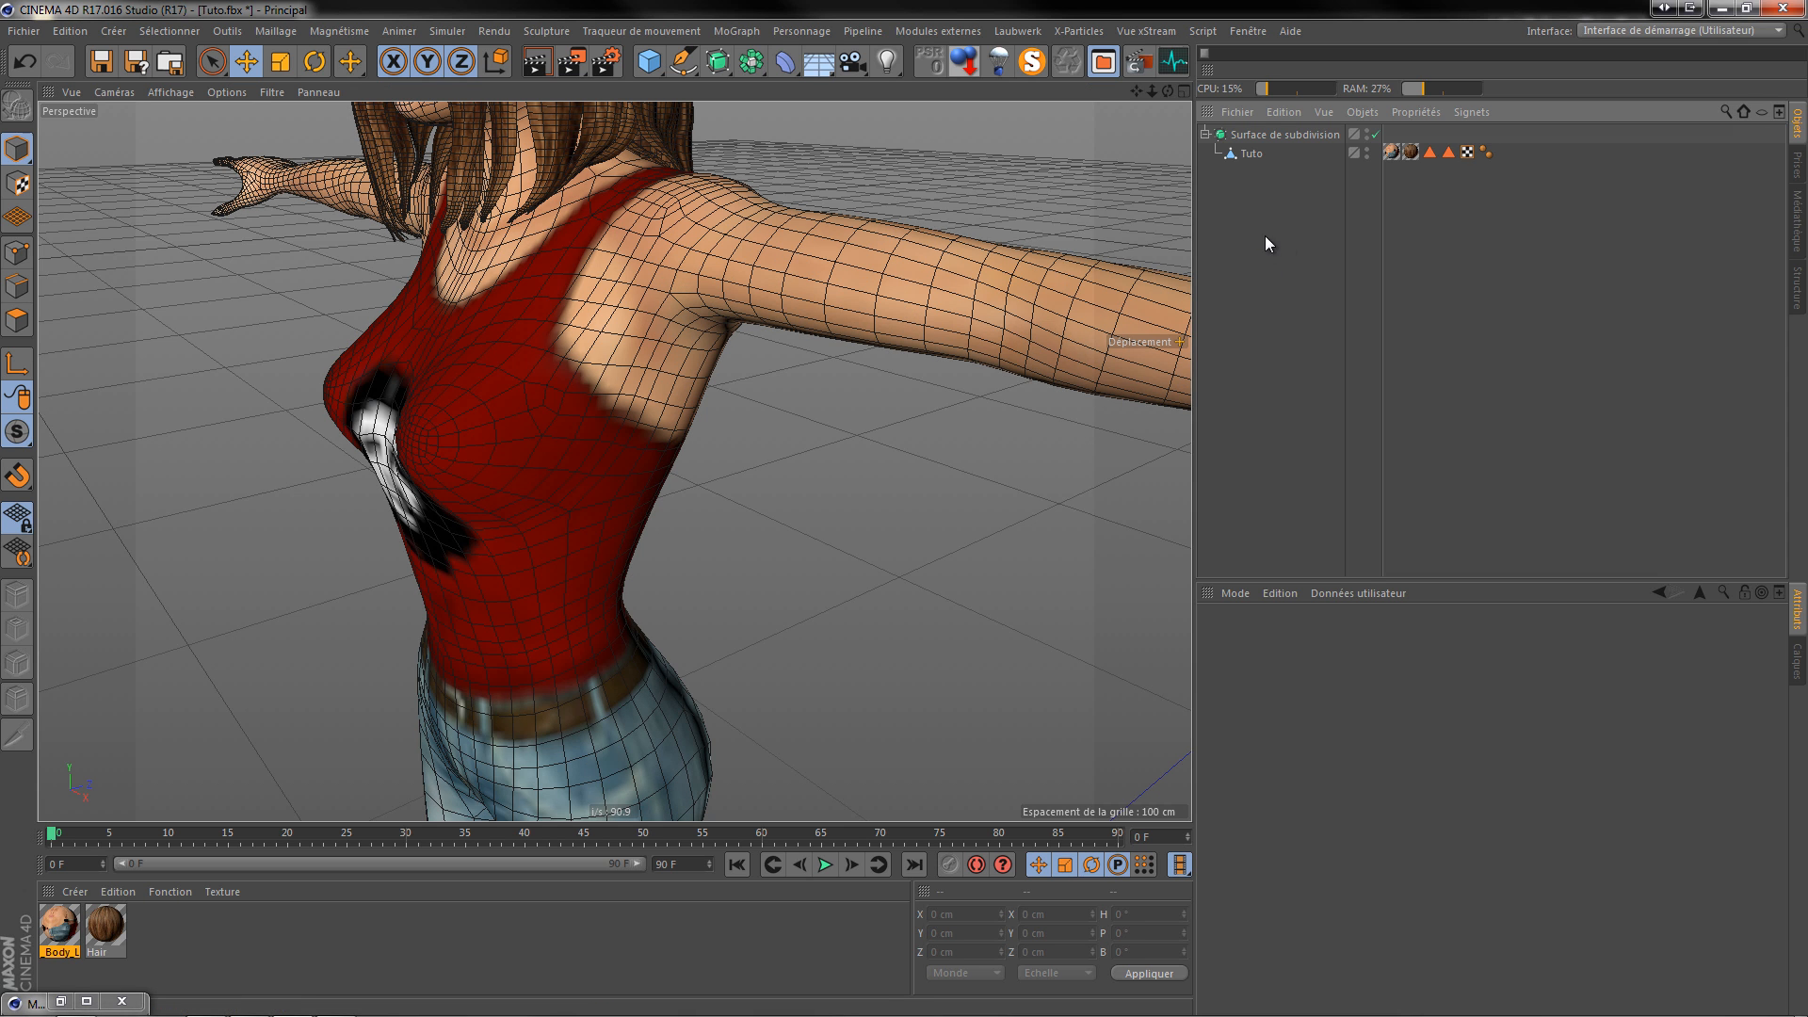
Step: Make the Subdivision Surface editable, move the Tuto mesh out of the resulting group, and delete the leftover parent object
left_click(1283, 135)
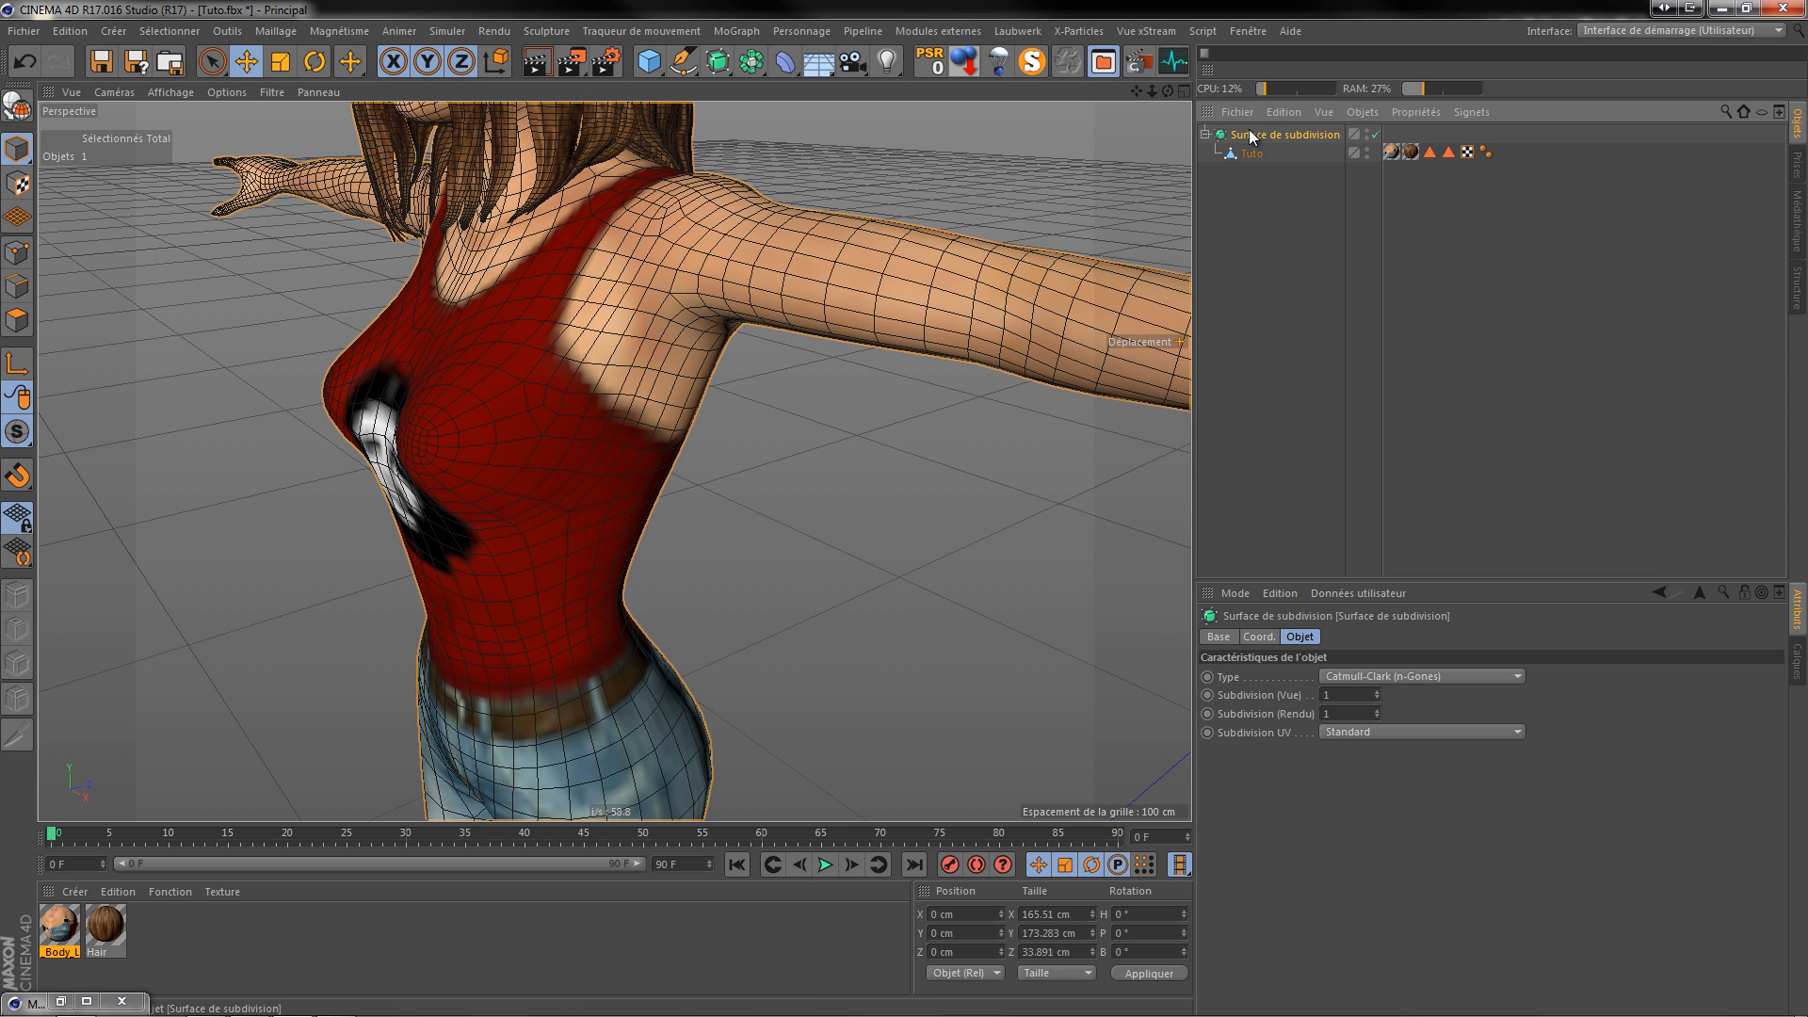
key("c")
left_click(1248, 155)
left_click(1206, 134)
left_click_drag(1249, 150, 1250, 189)
left_click(1251, 134)
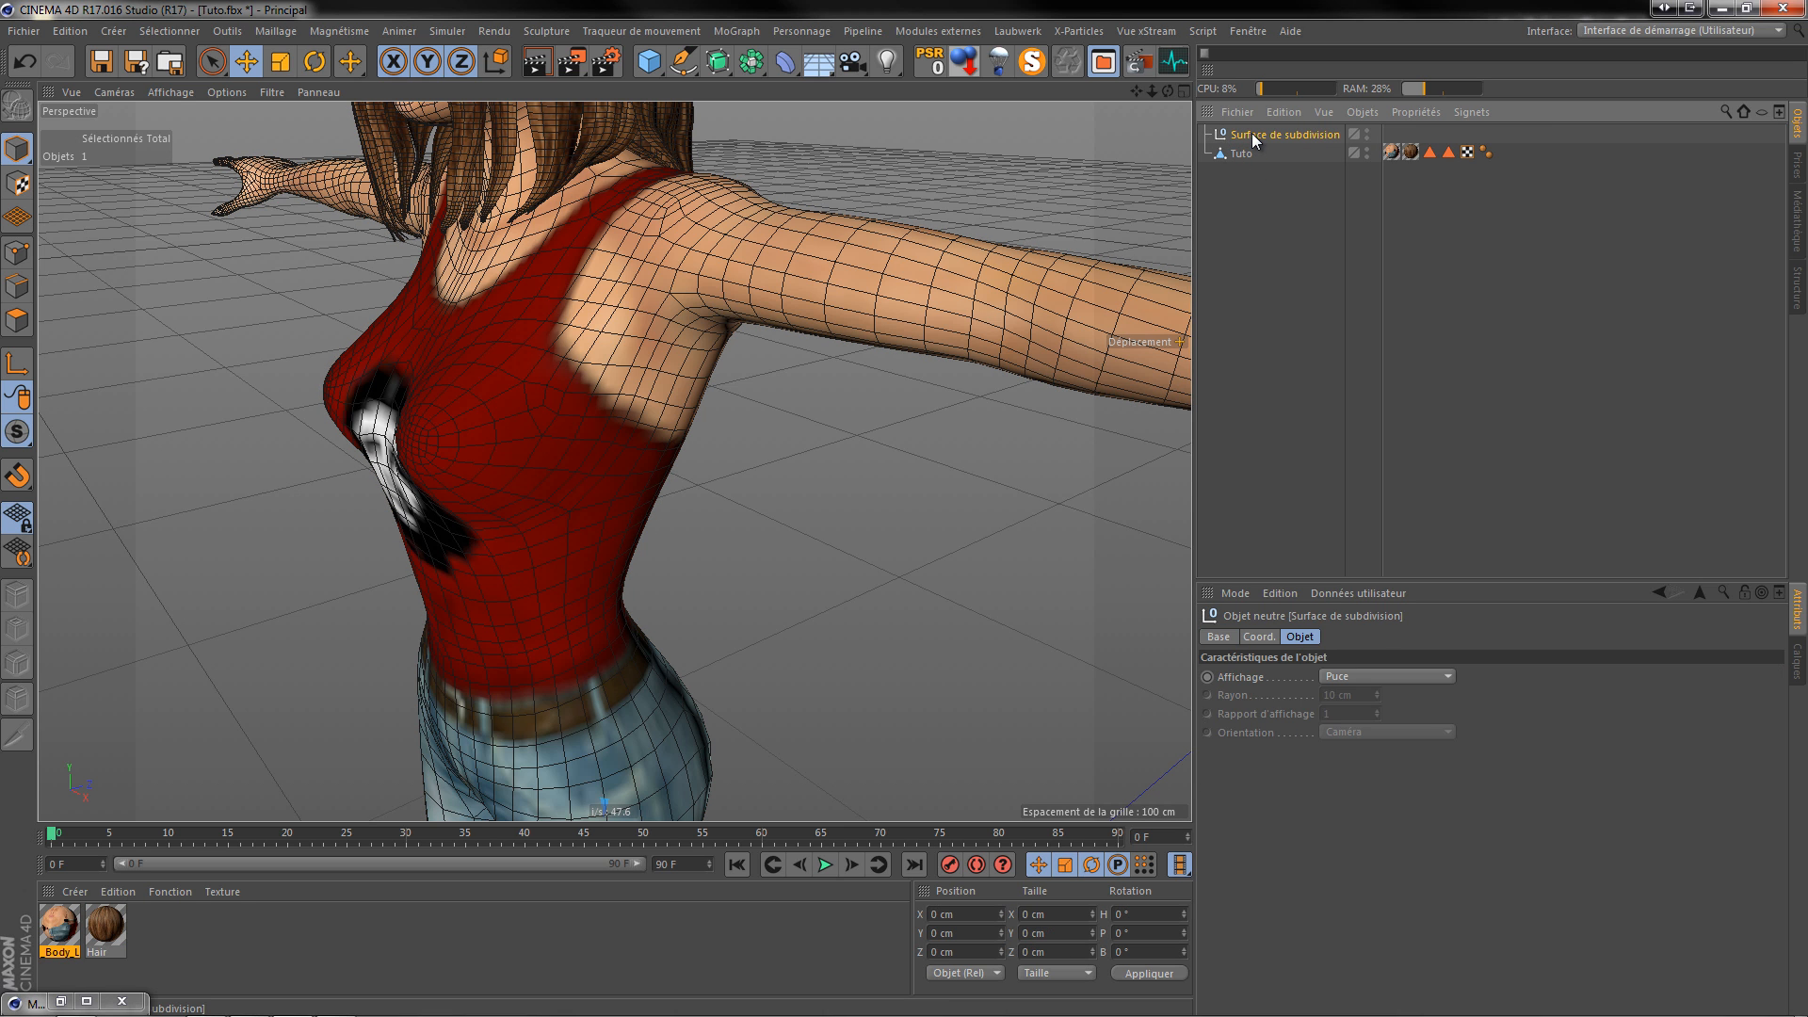
key("Delete")
Step: Export the Tuto mesh in FBX format as TutoHD.fbx, keeping the default export options
left_click(1241, 134)
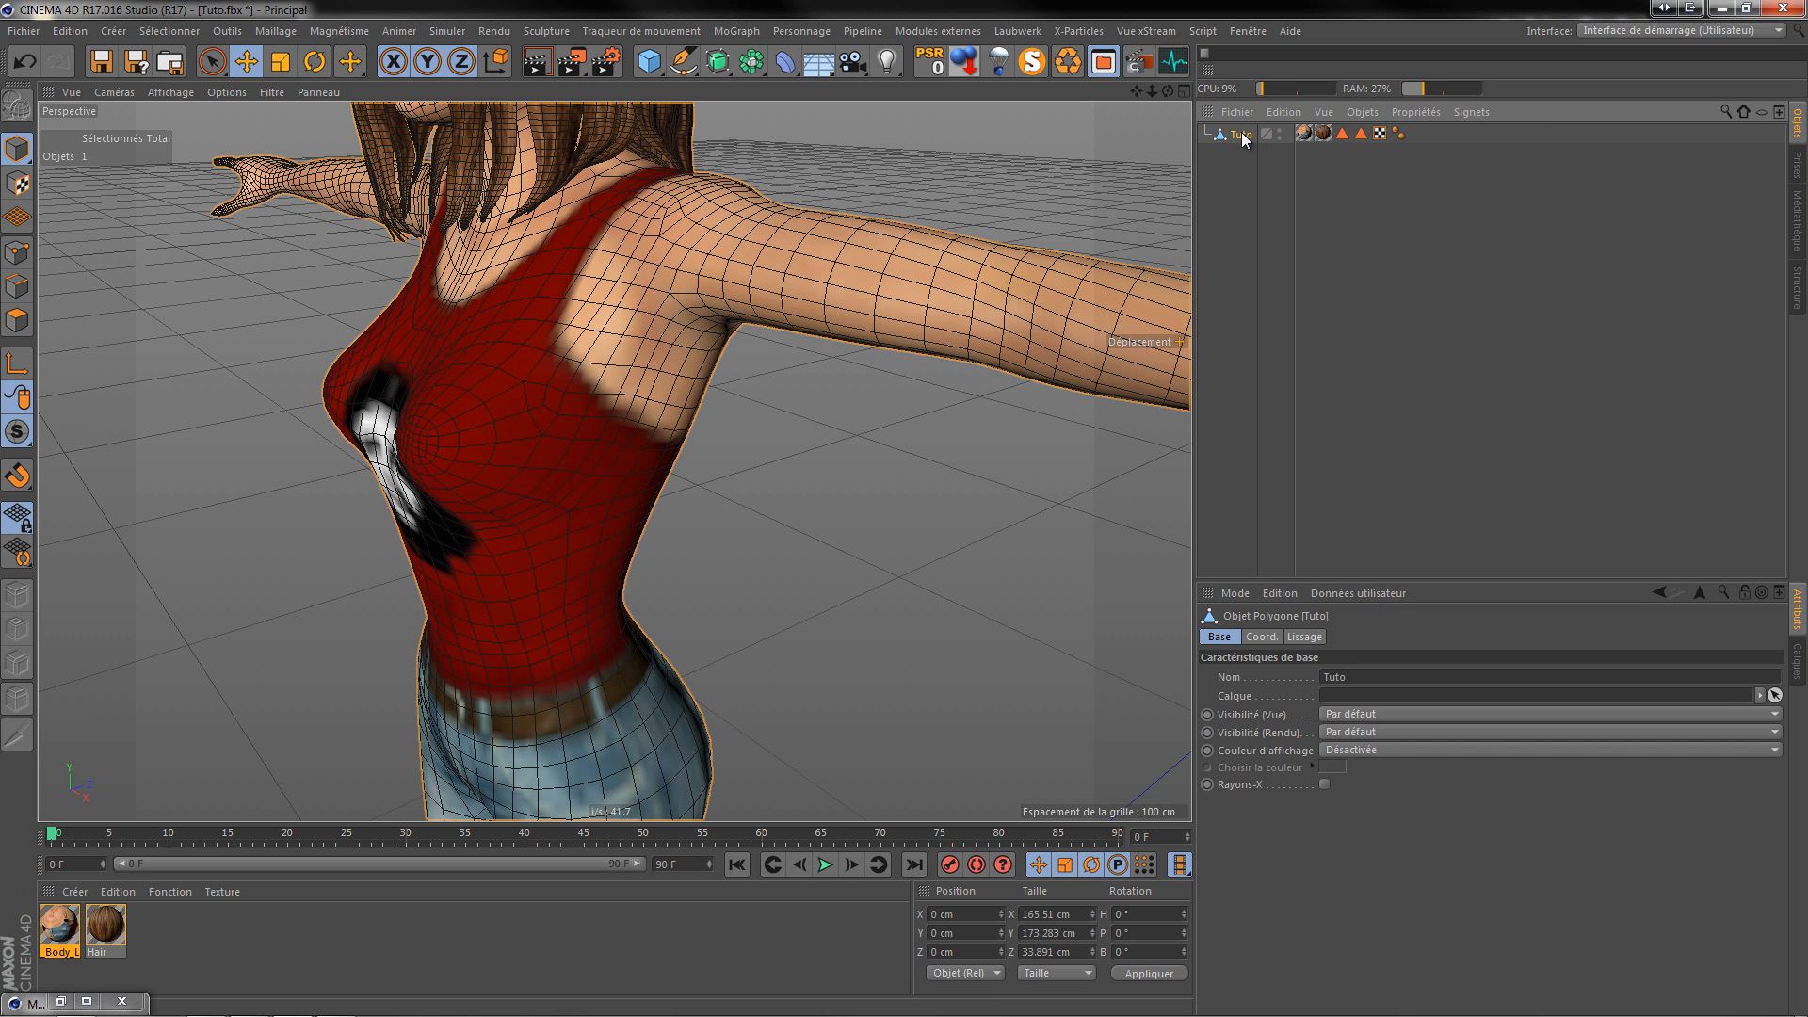
left_click(36, 31)
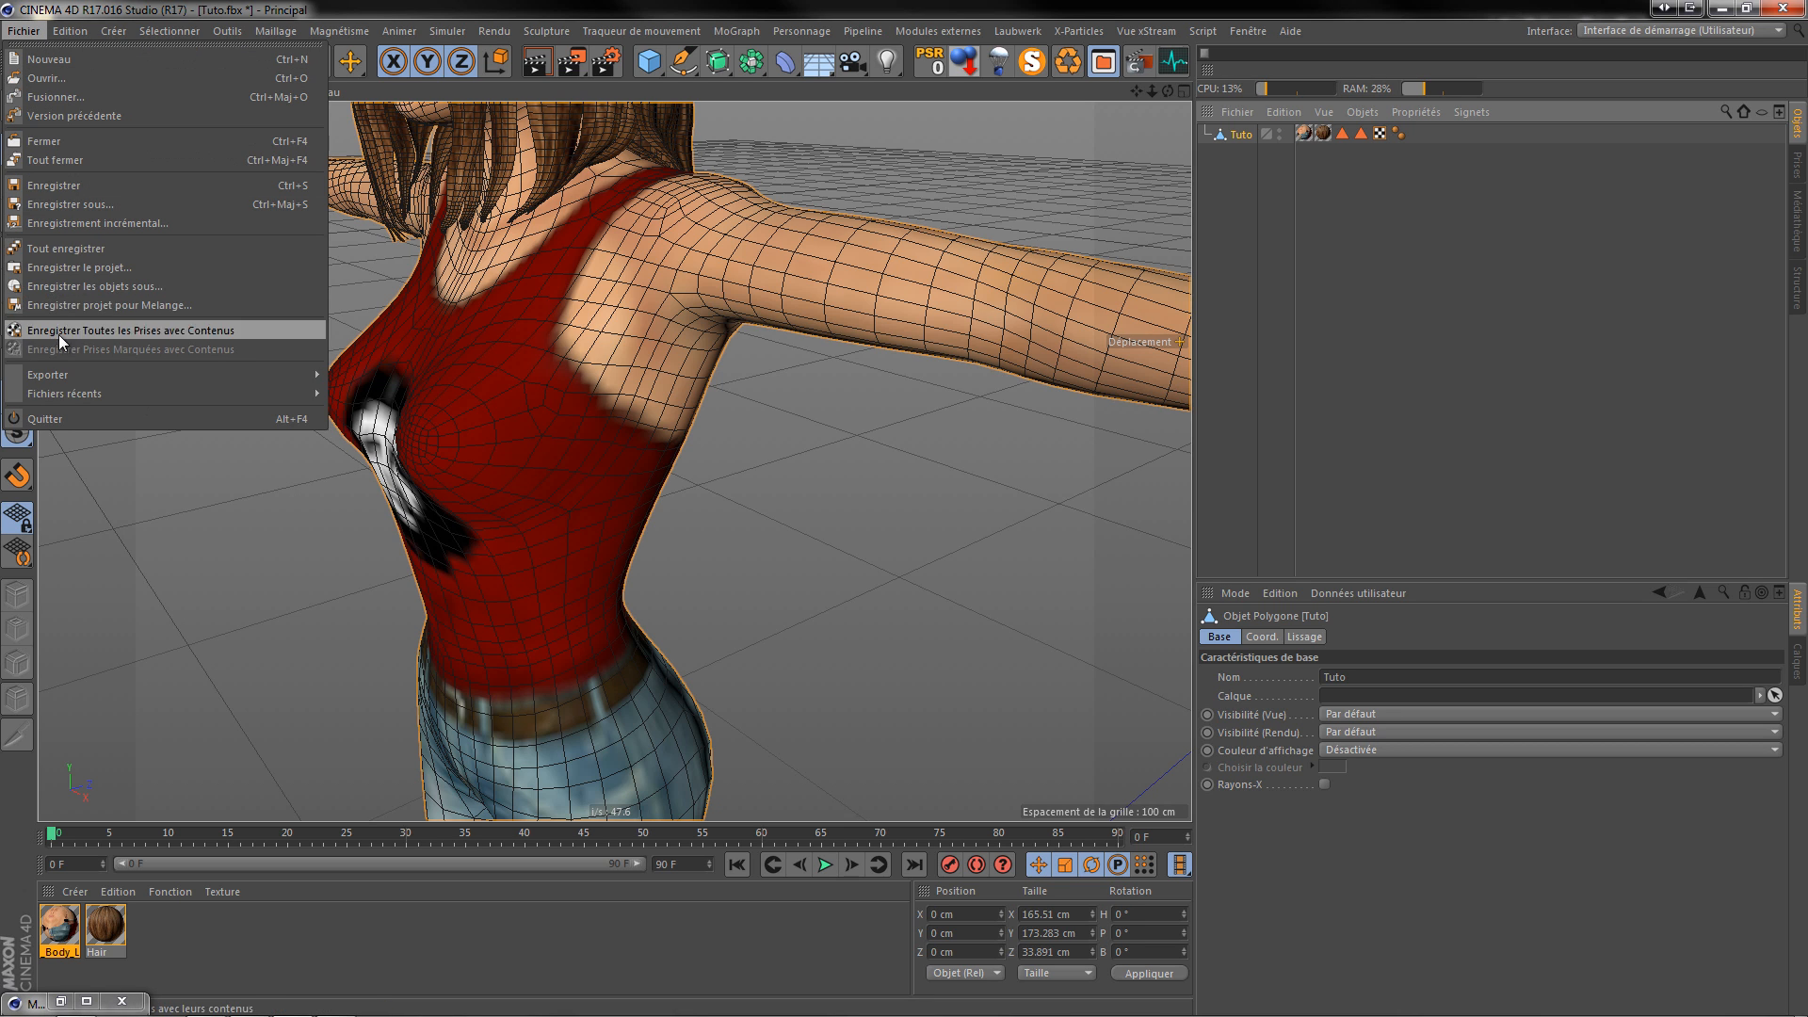
mouse_move(66, 377)
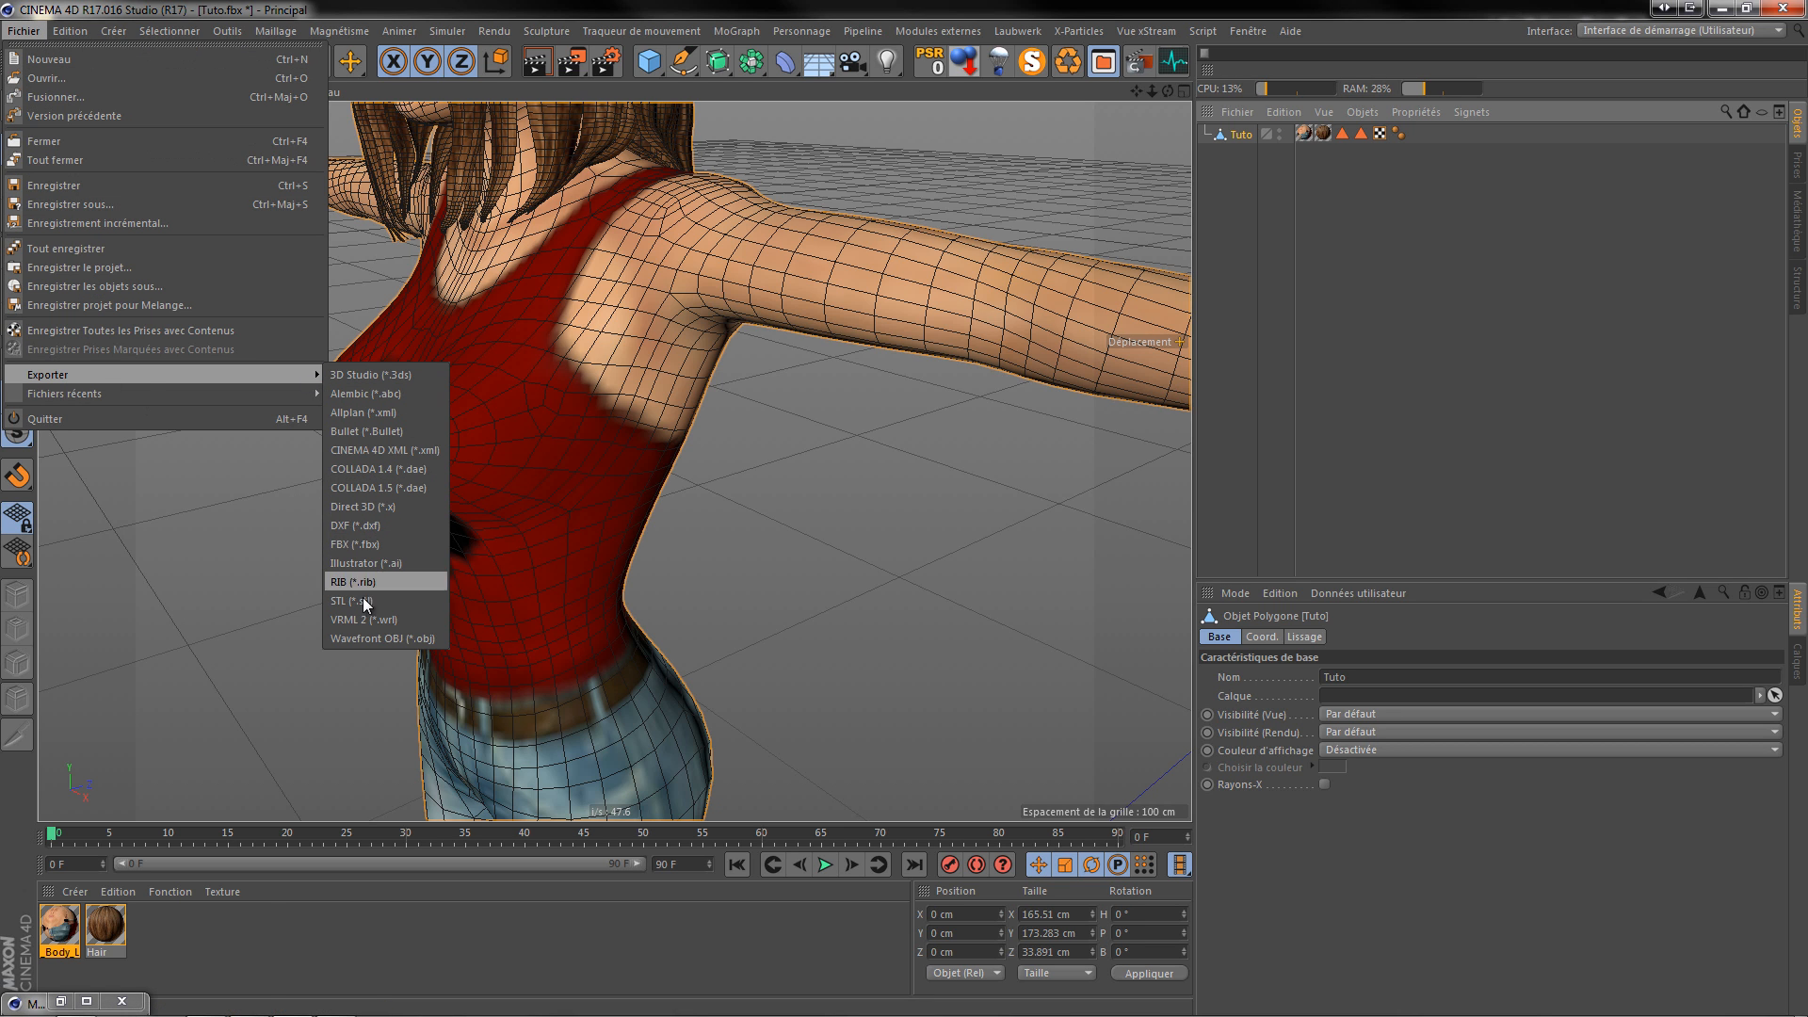
left_click(369, 546)
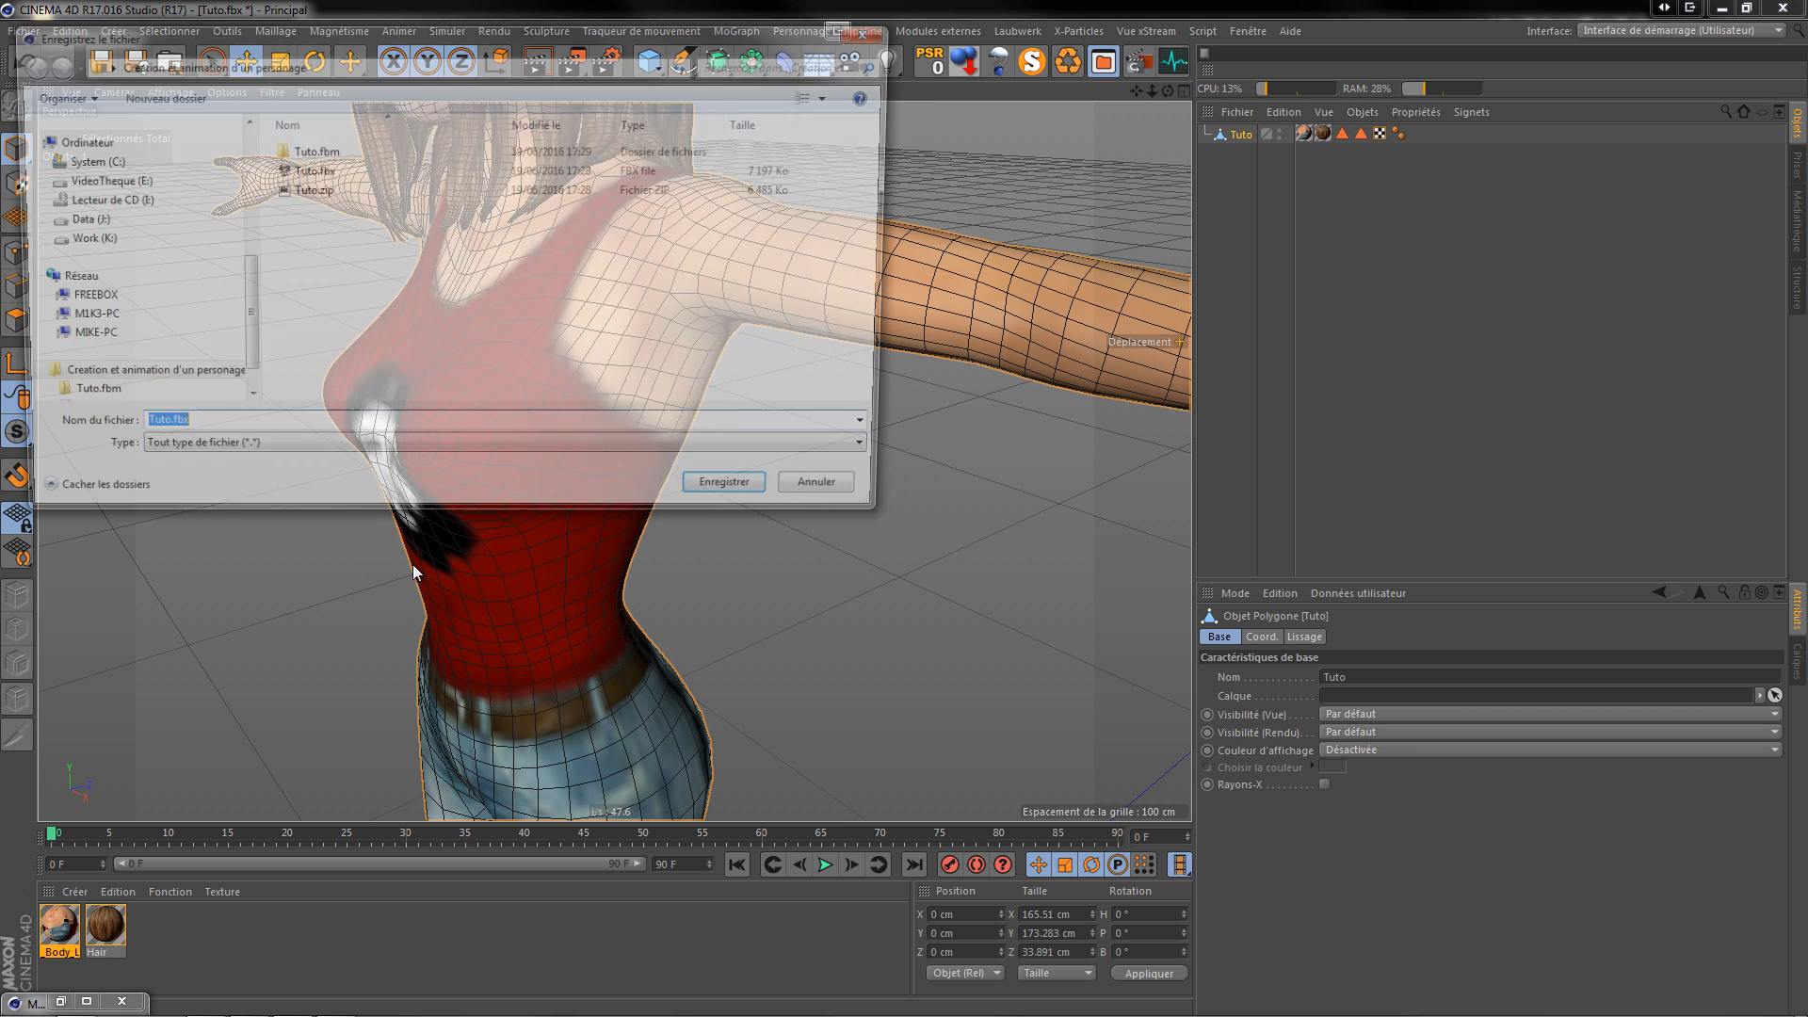
left_click(156, 433)
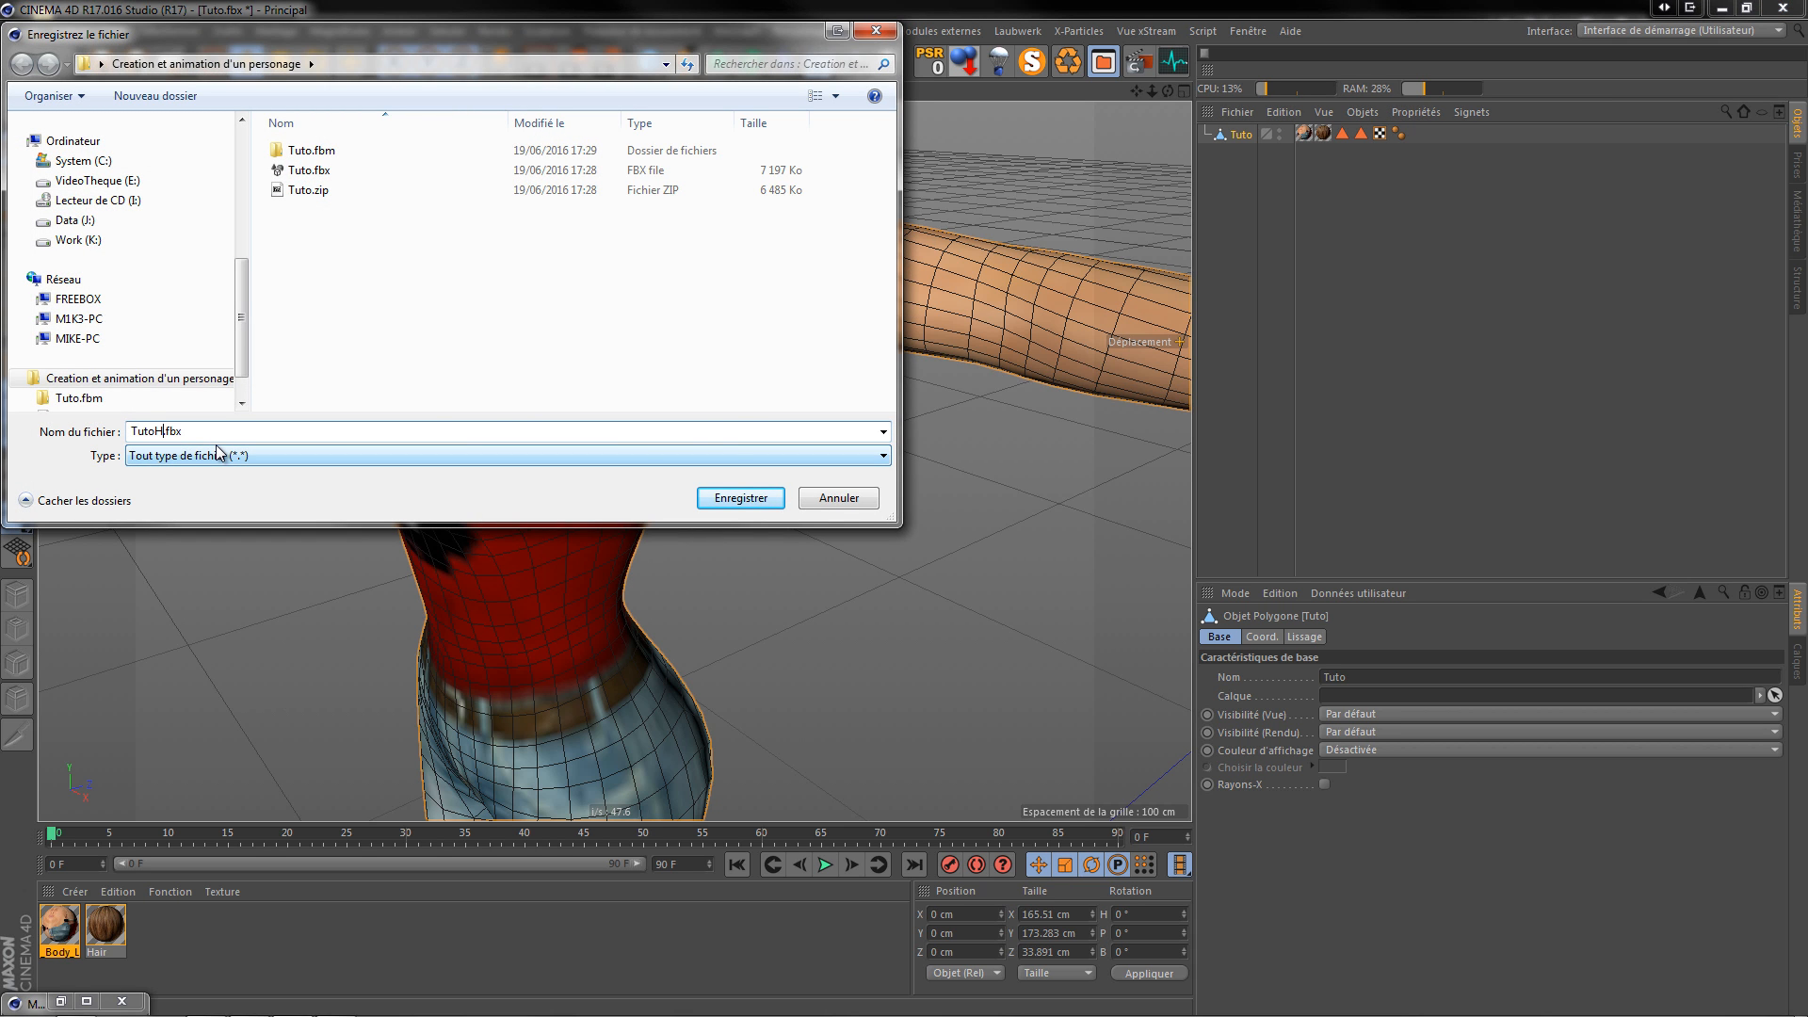
left_click(739, 499)
left_click(711, 685)
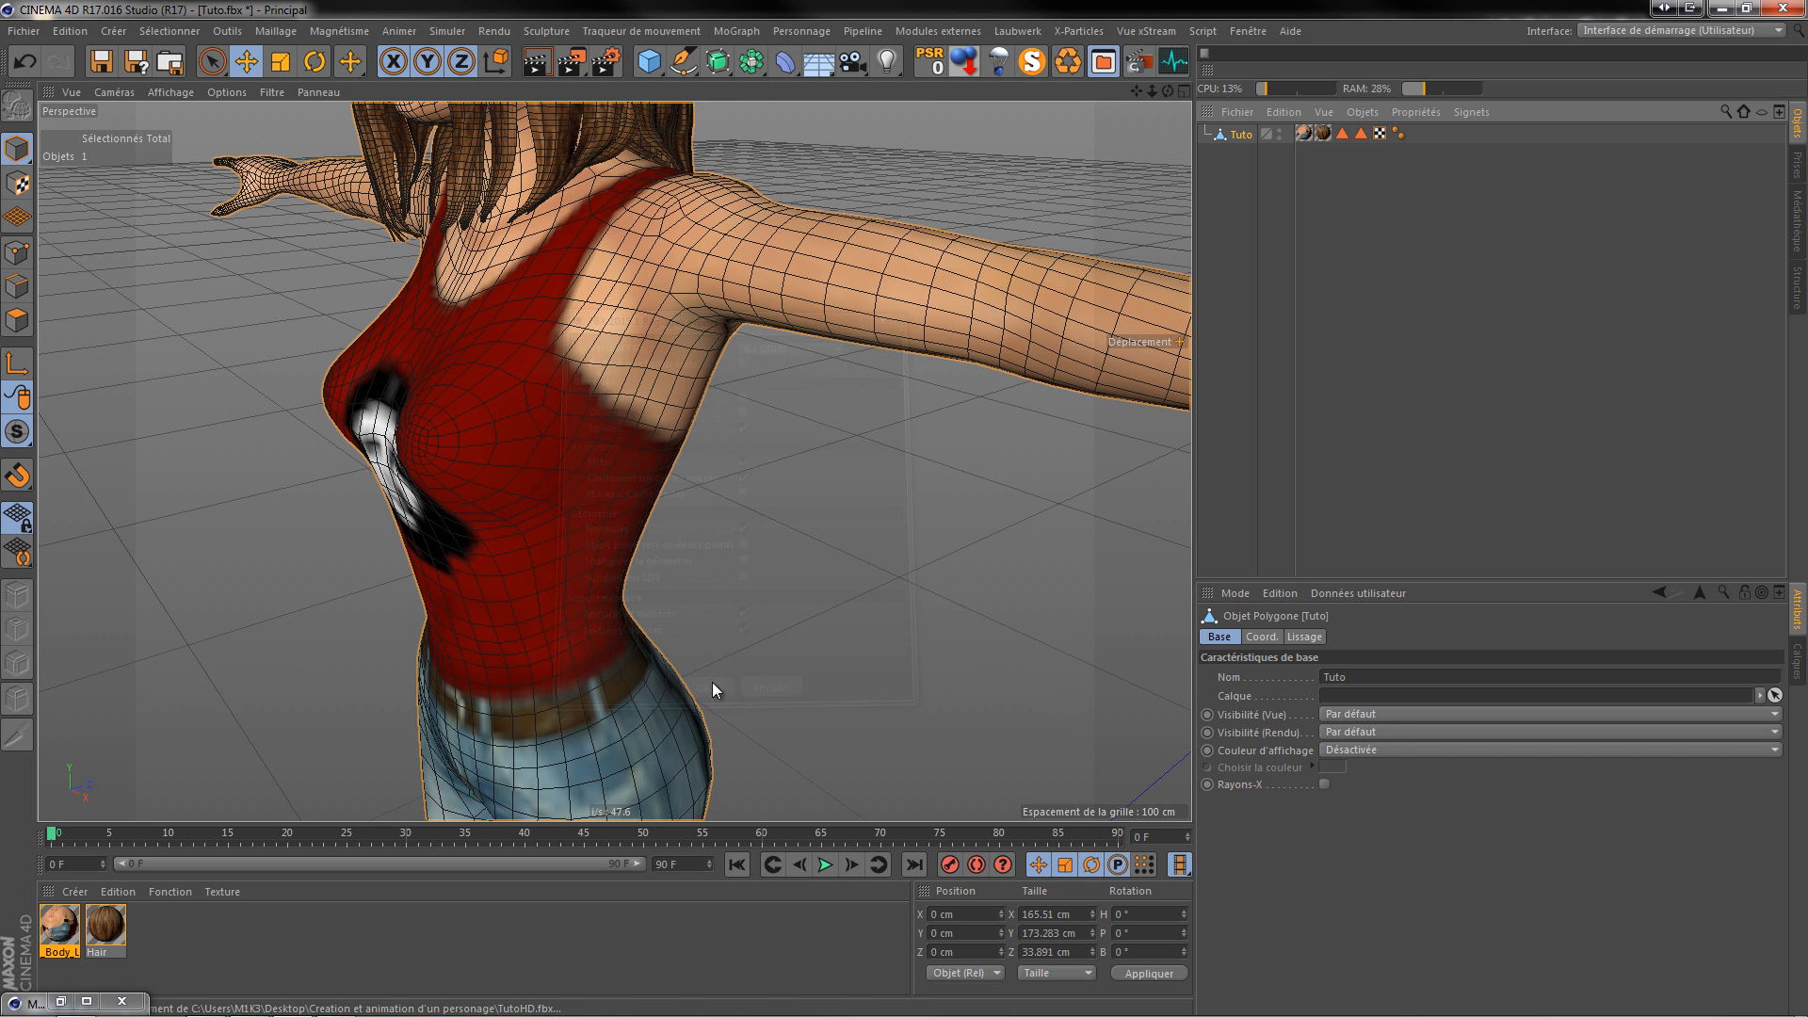
Step: Switch to Mixamo in the browser and upload TutoHD.fbx as a new character
left_click(1730, 8)
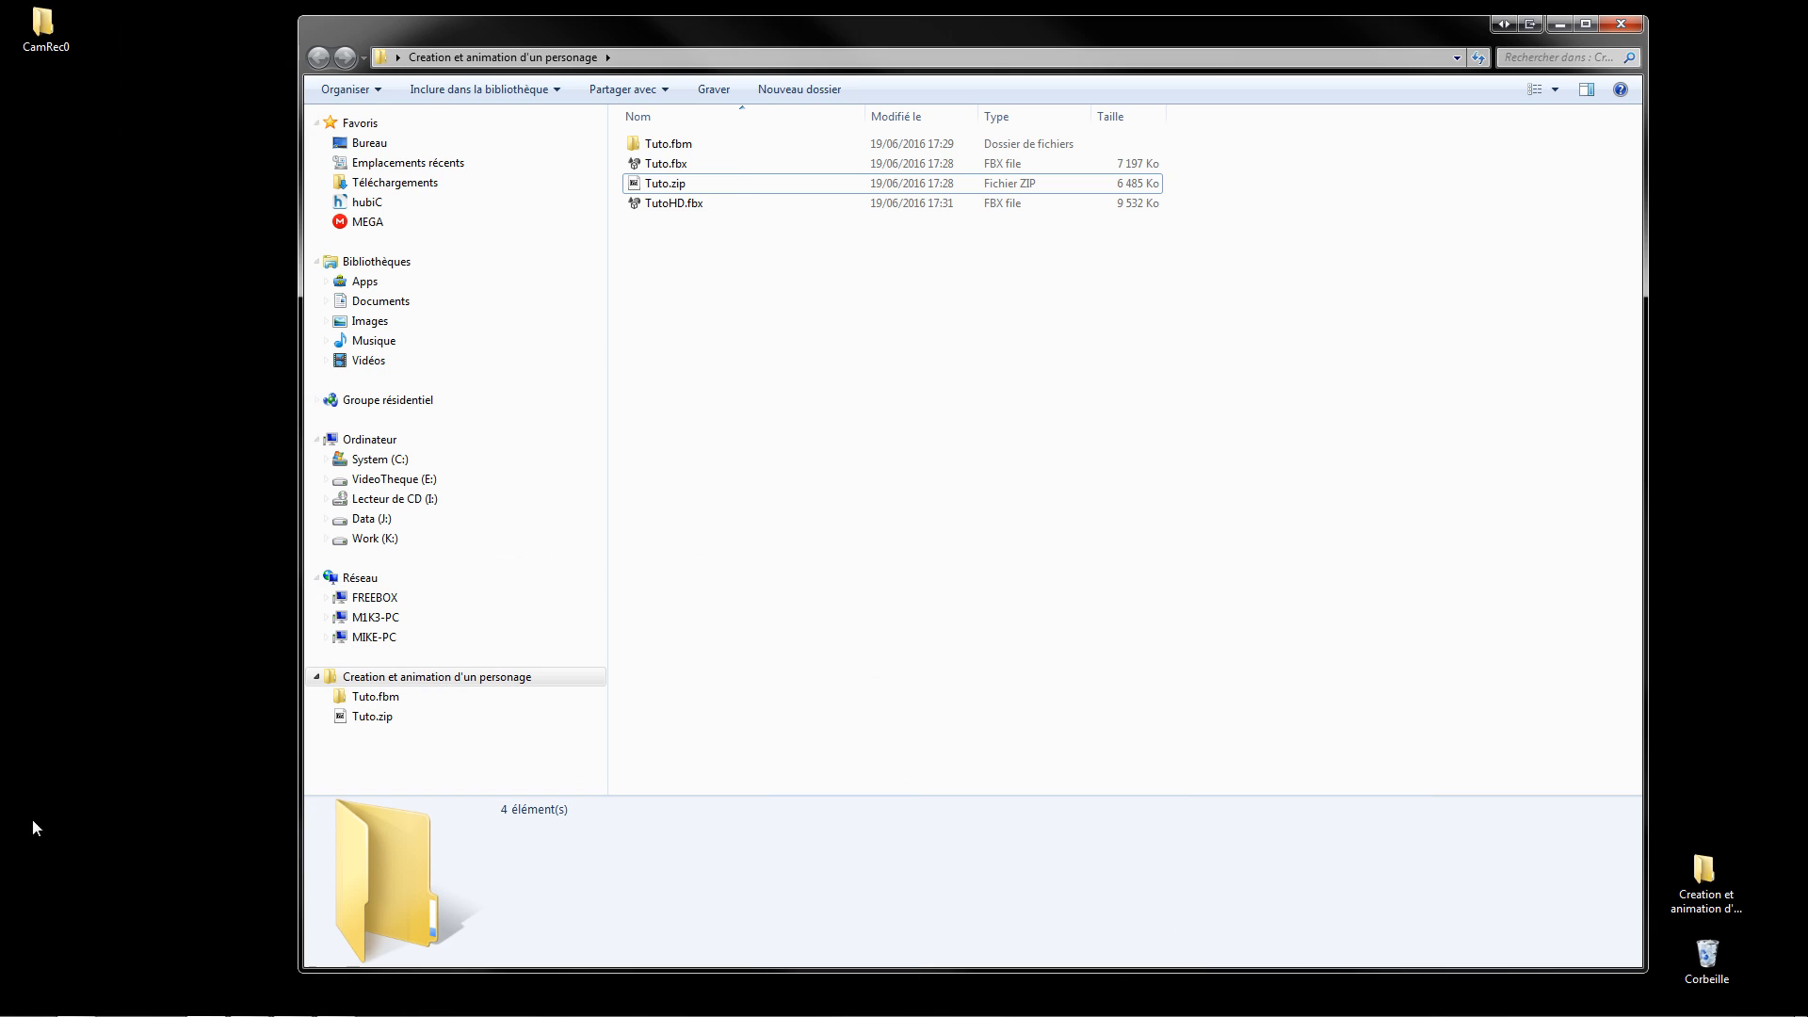
left_click(75, 1002)
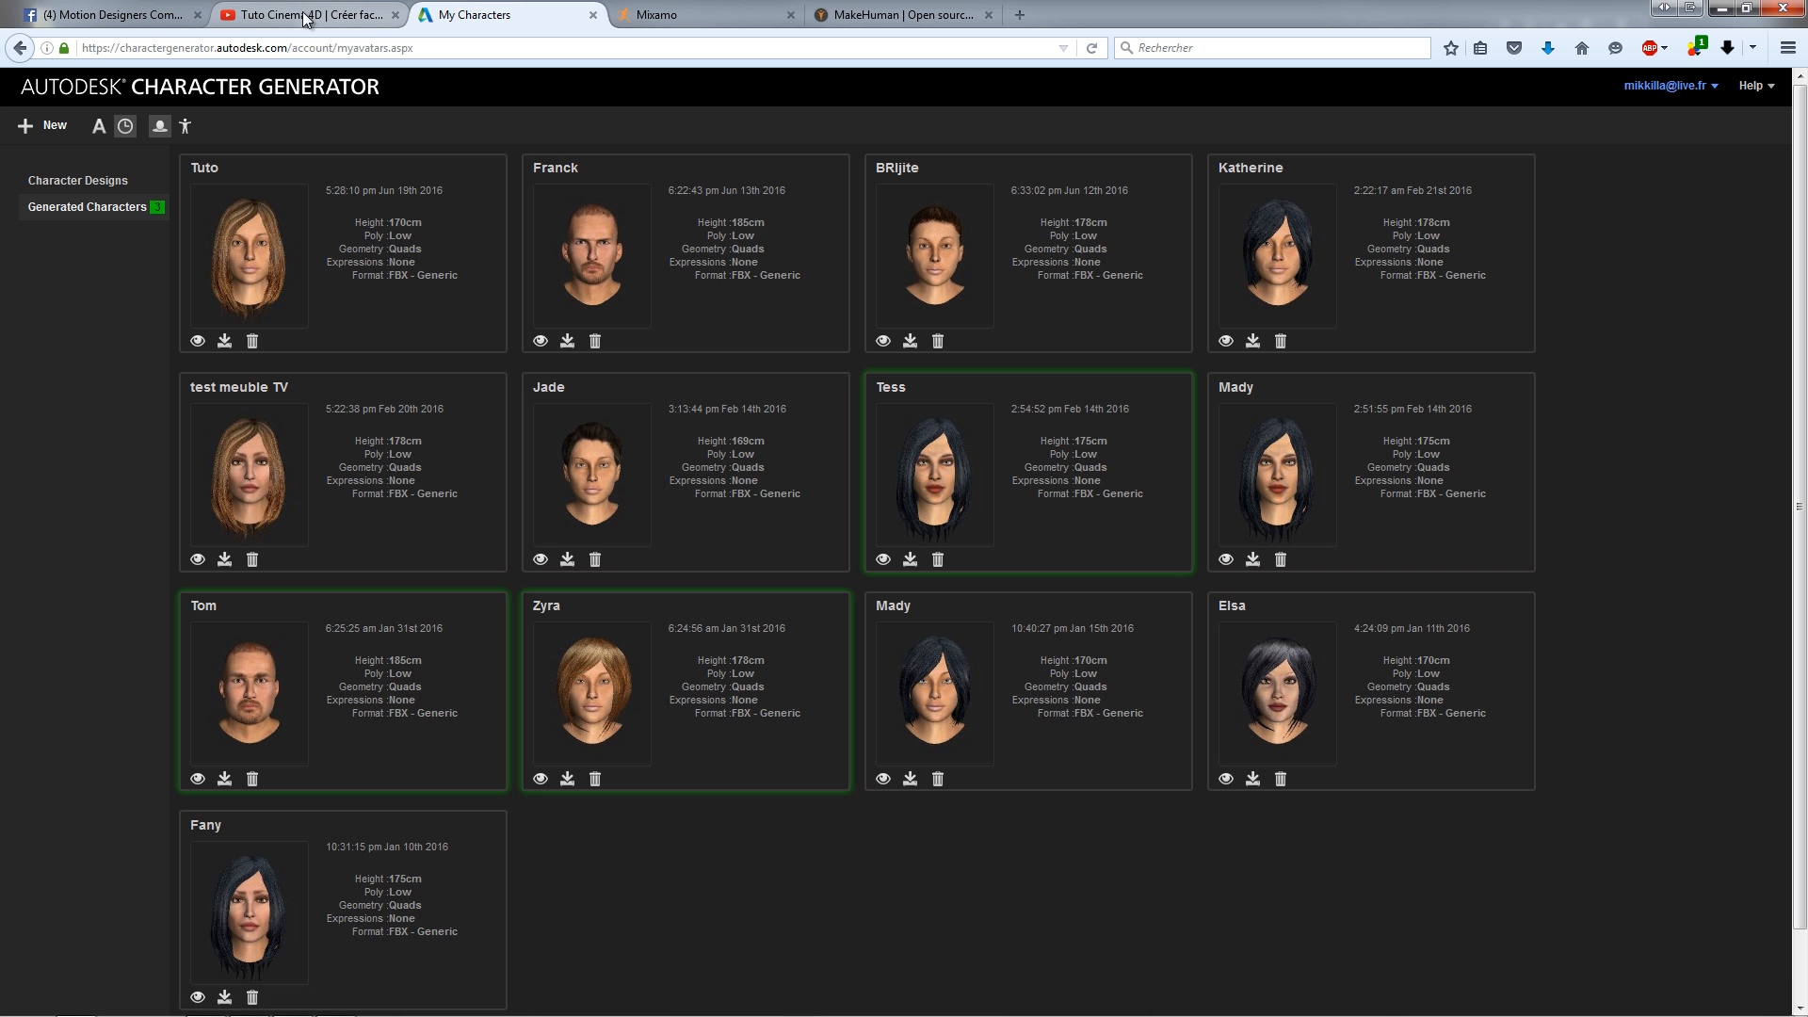
left_click(746, 16)
left_click(419, 94)
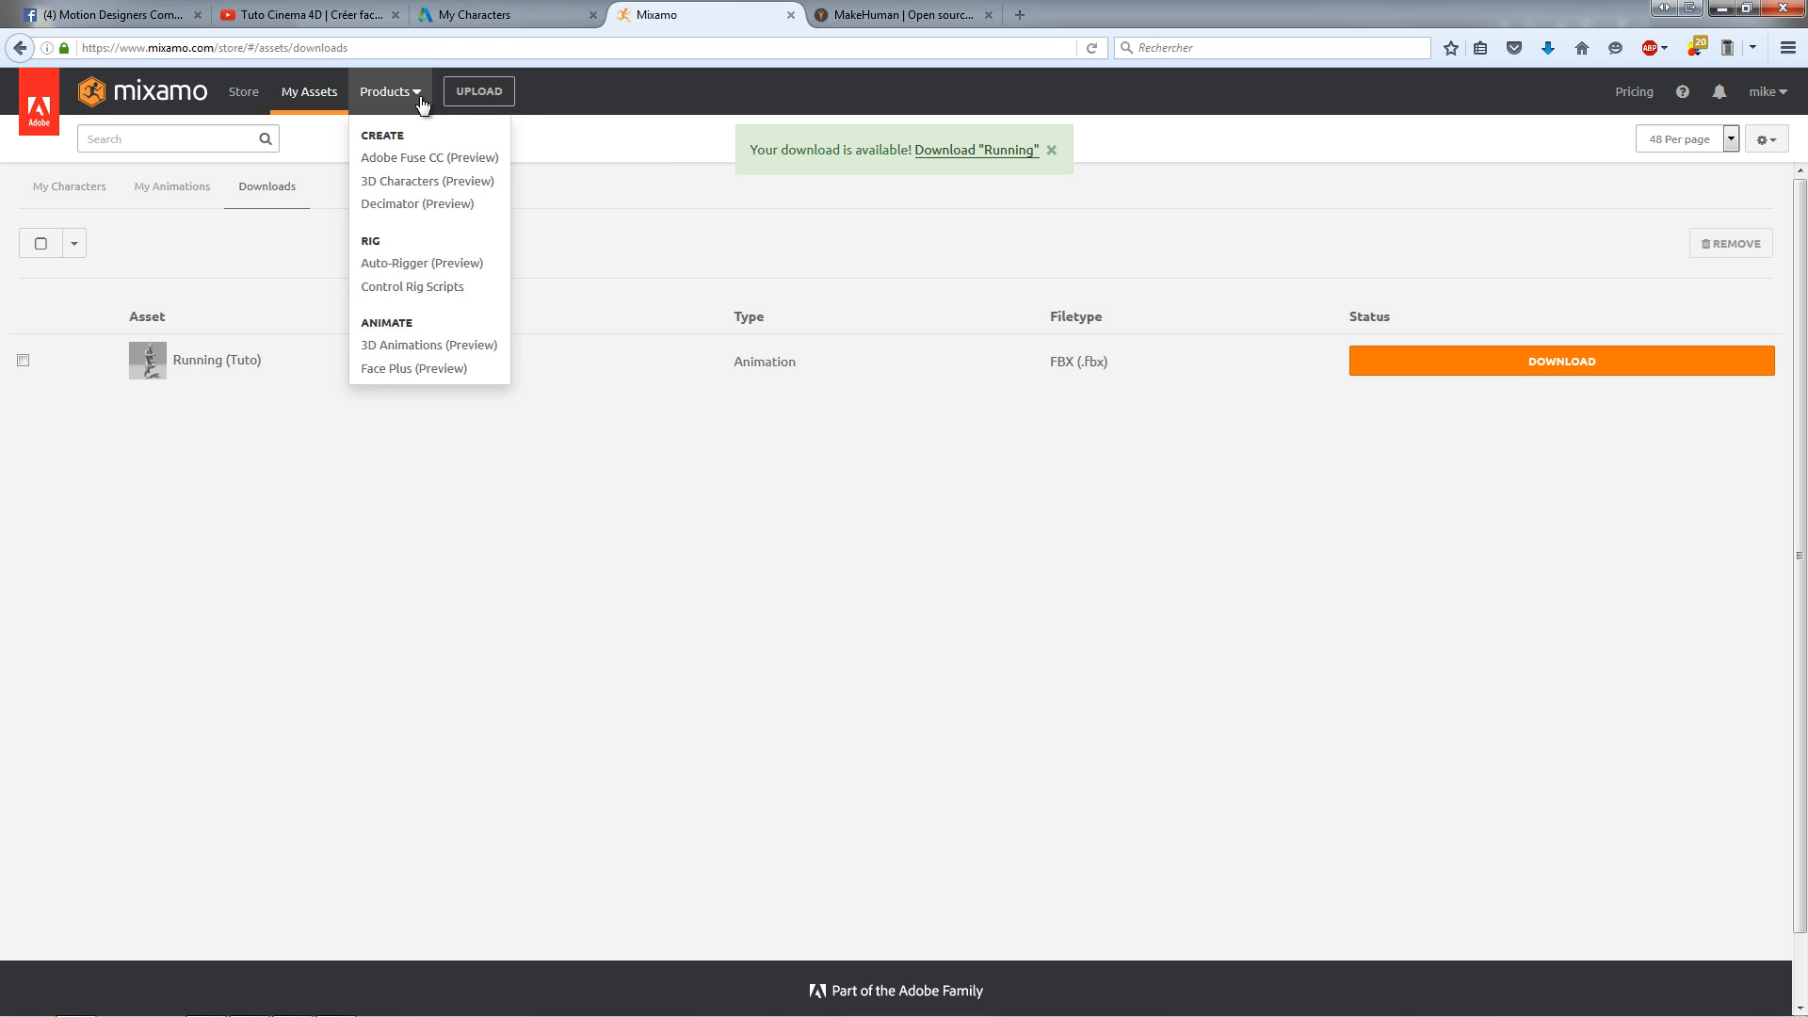
left_click(487, 91)
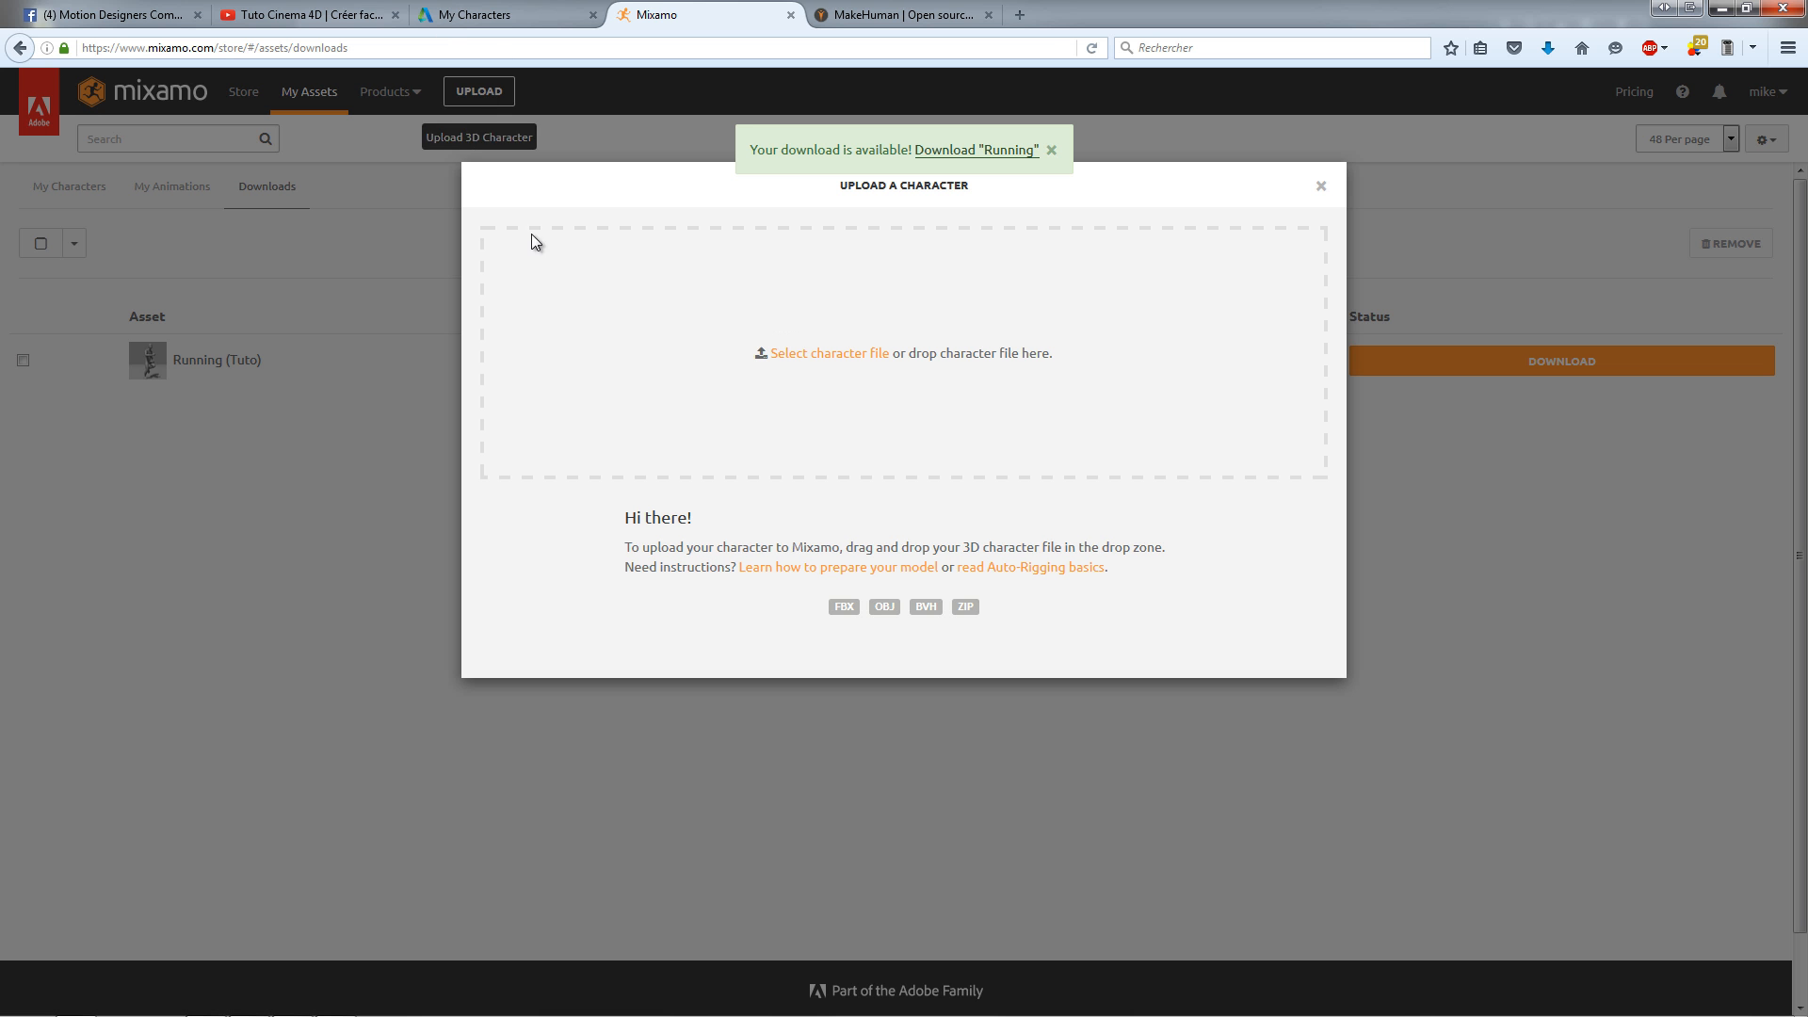
left_click(851, 365)
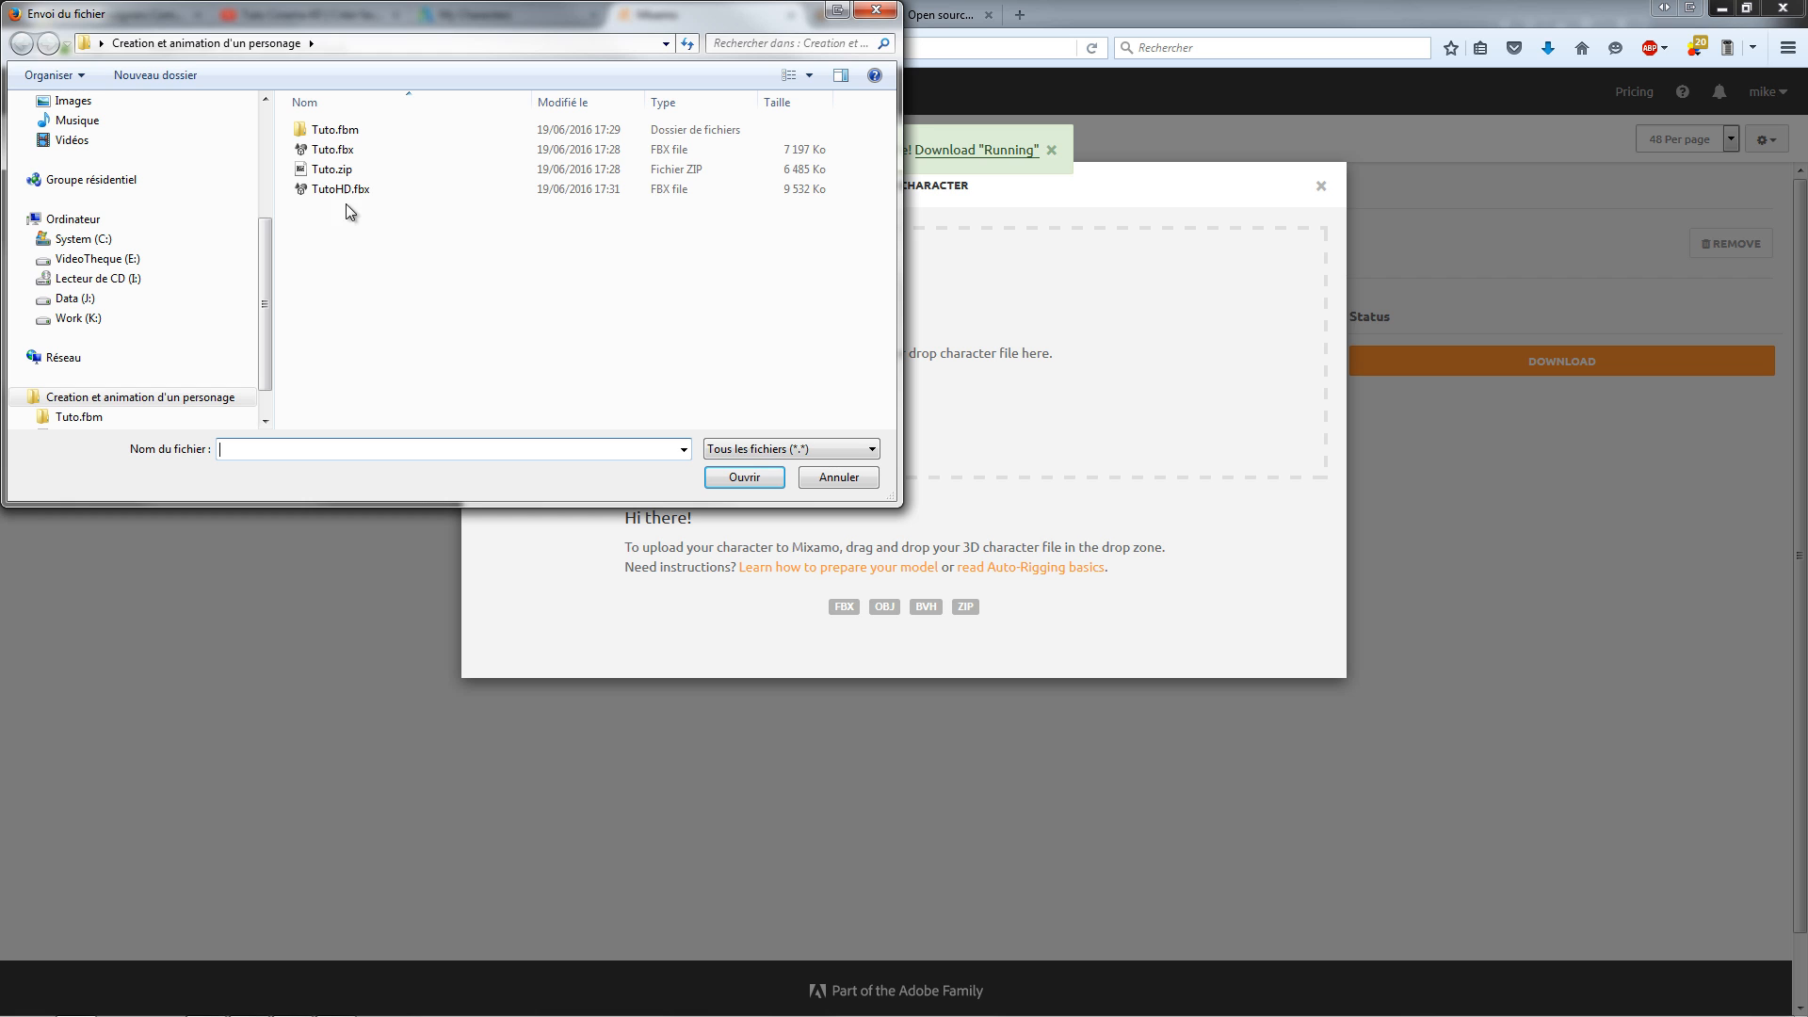
left_click(331, 192)
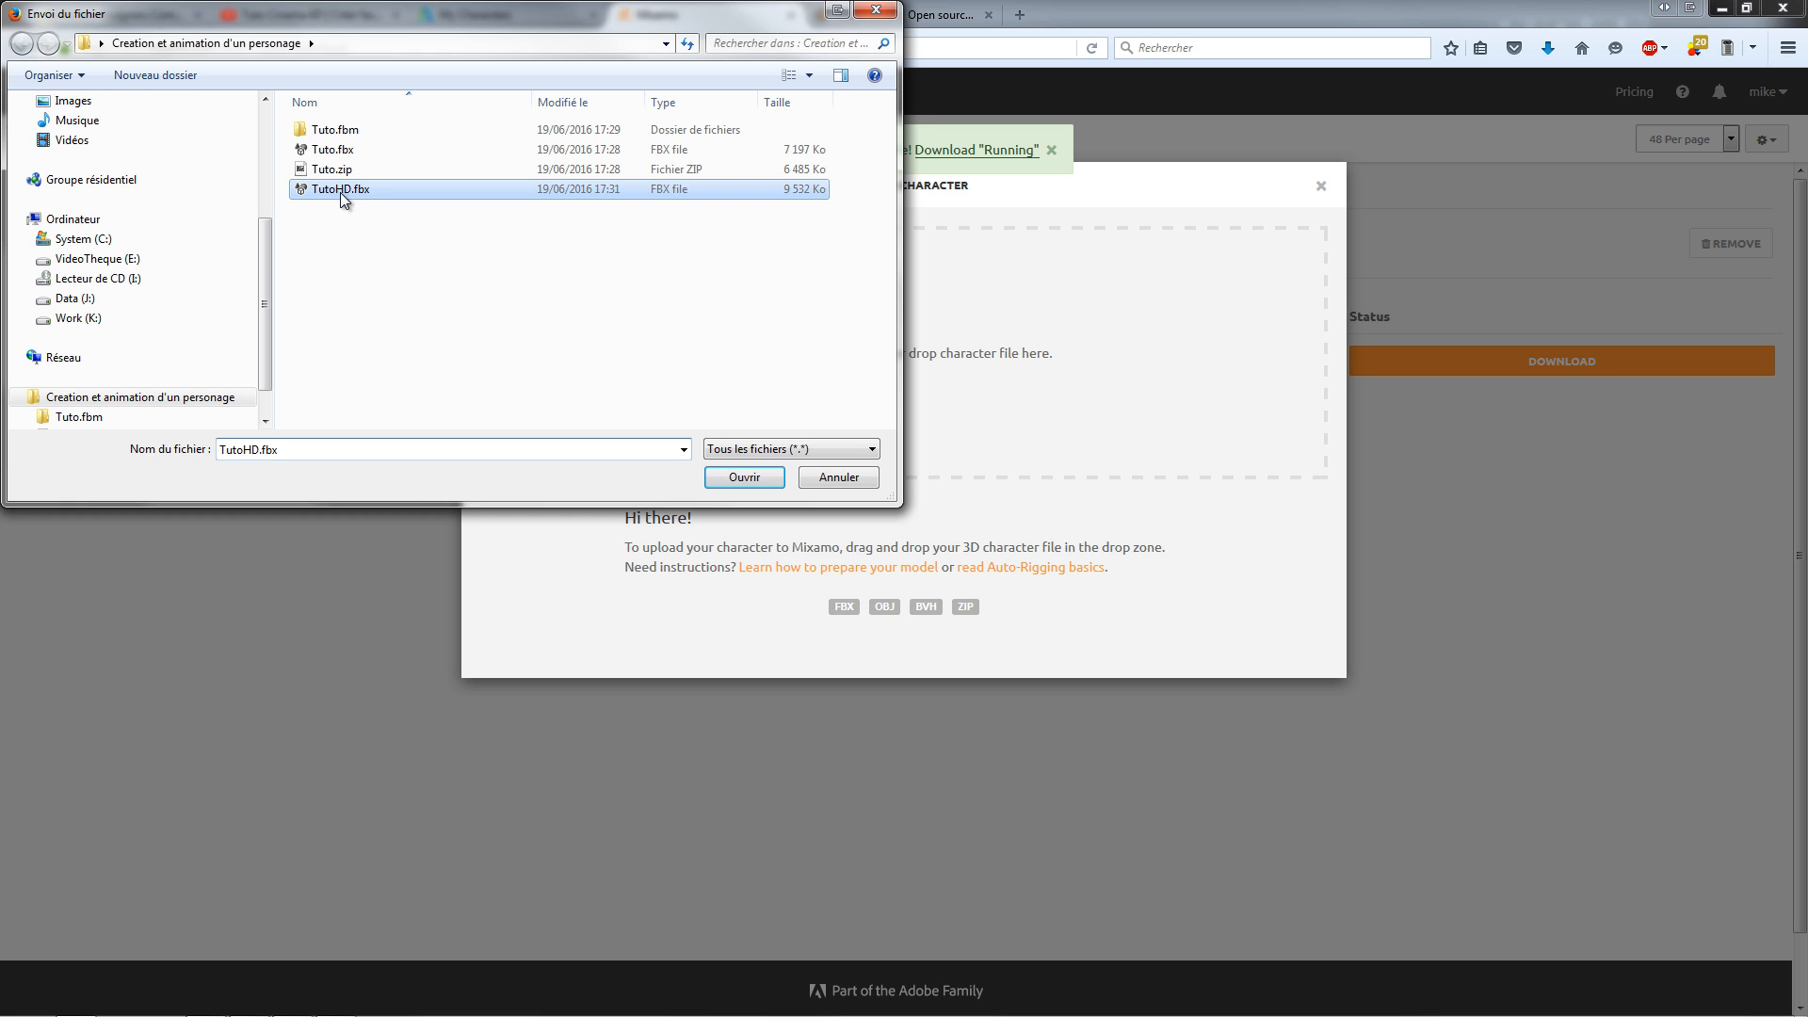
left_click(754, 477)
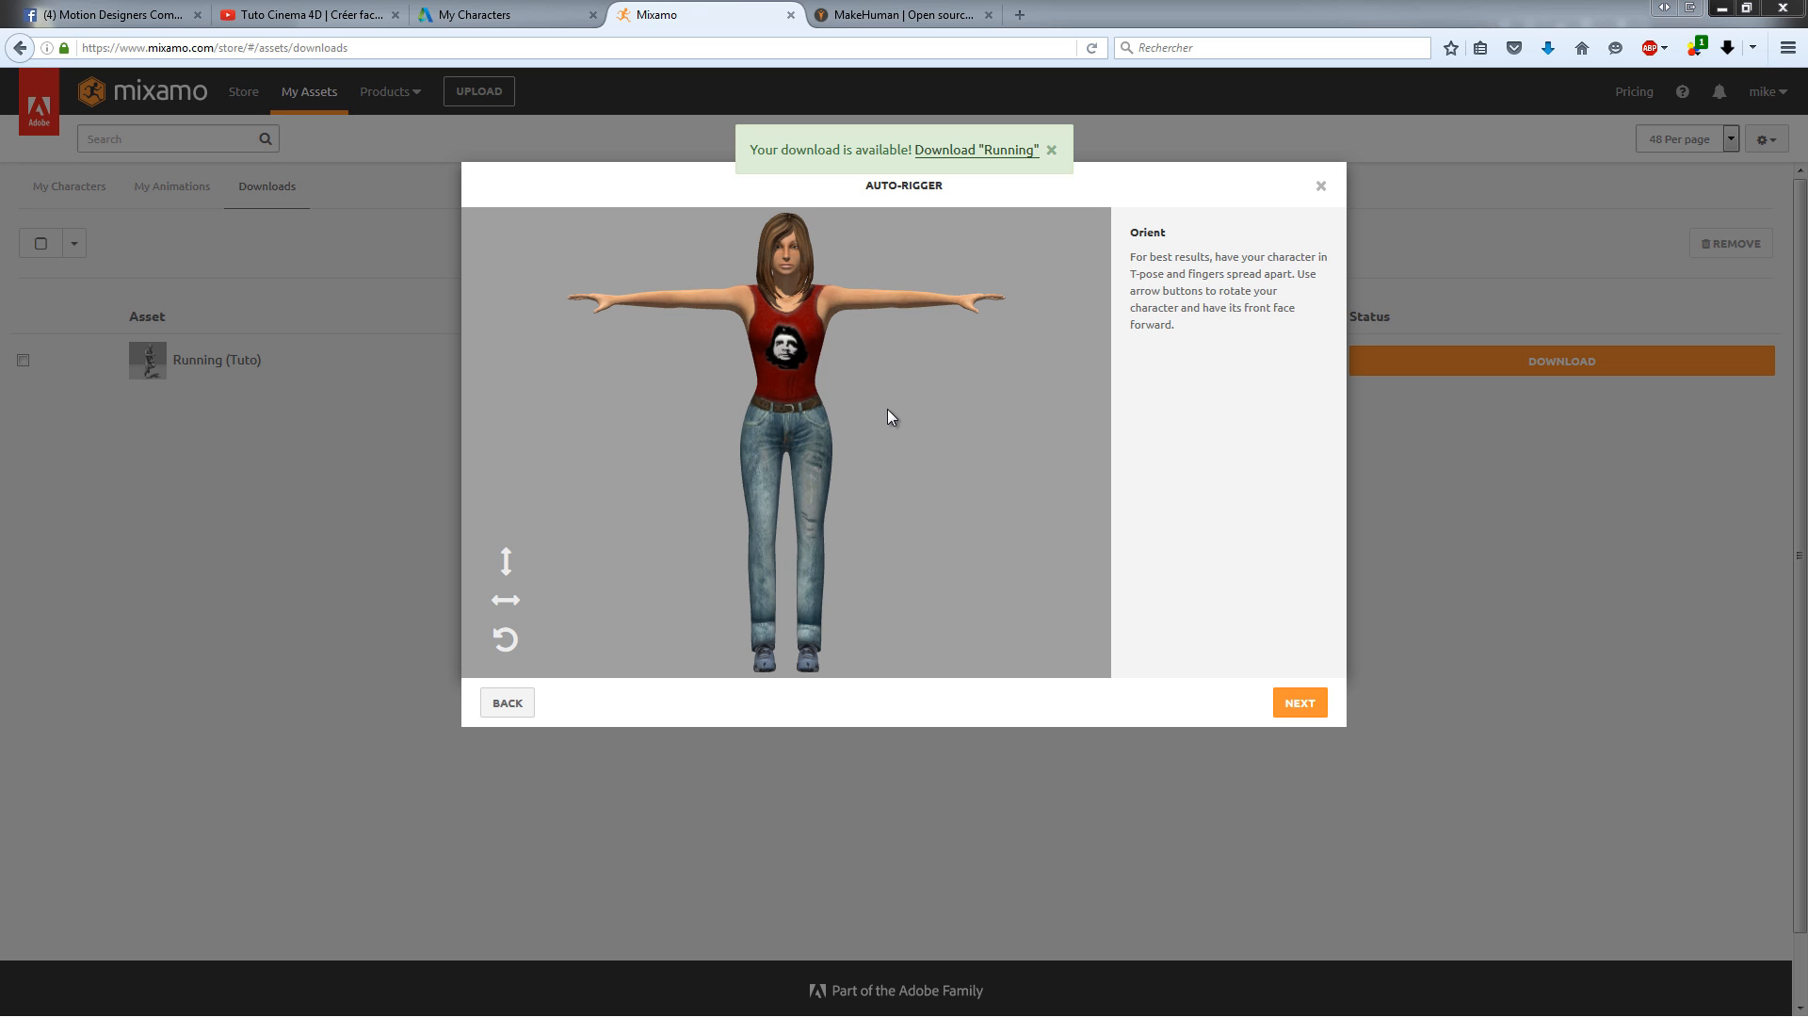
Step: Accept the character's orientation and place the chin, wrist, elbow, knee and groin markers on the body with symmetry enabled
left_click(1299, 706)
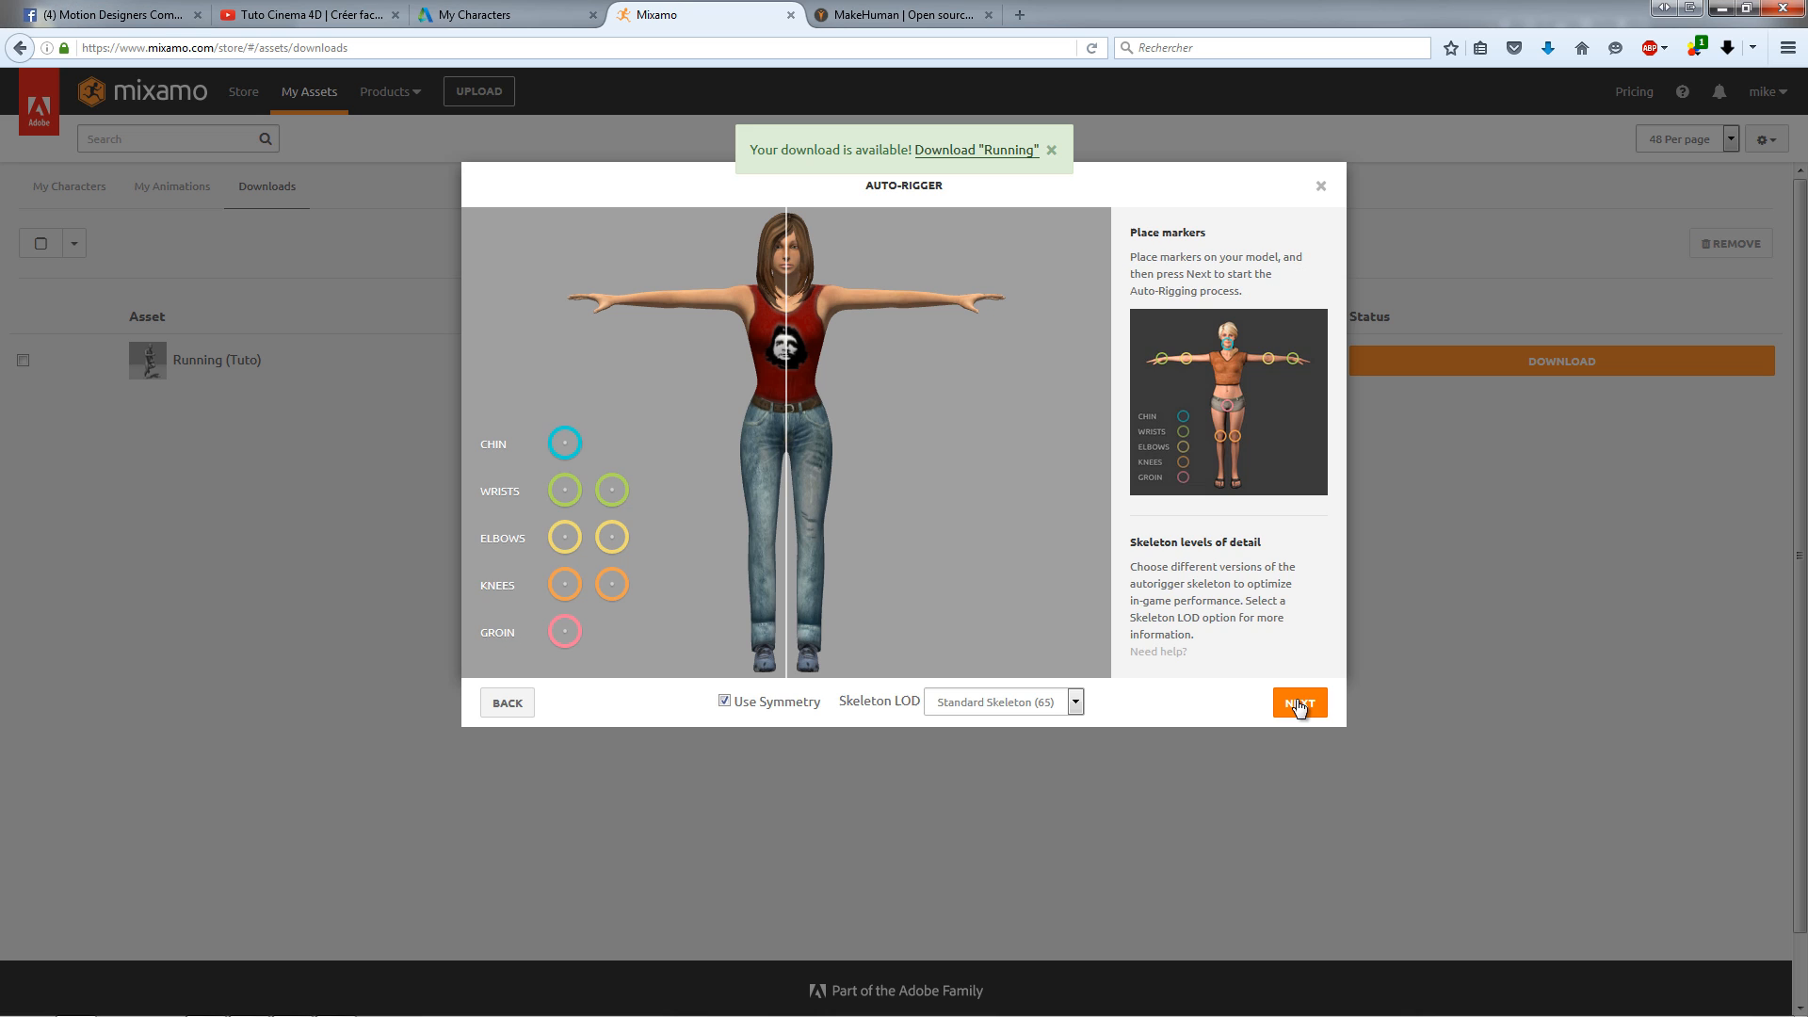
mouse_move(562, 462)
left_mouse_down()
mouse_move(734, 377)
mouse_move(789, 278)
left_mouse_up()
left_click_drag(610, 491, 618, 313)
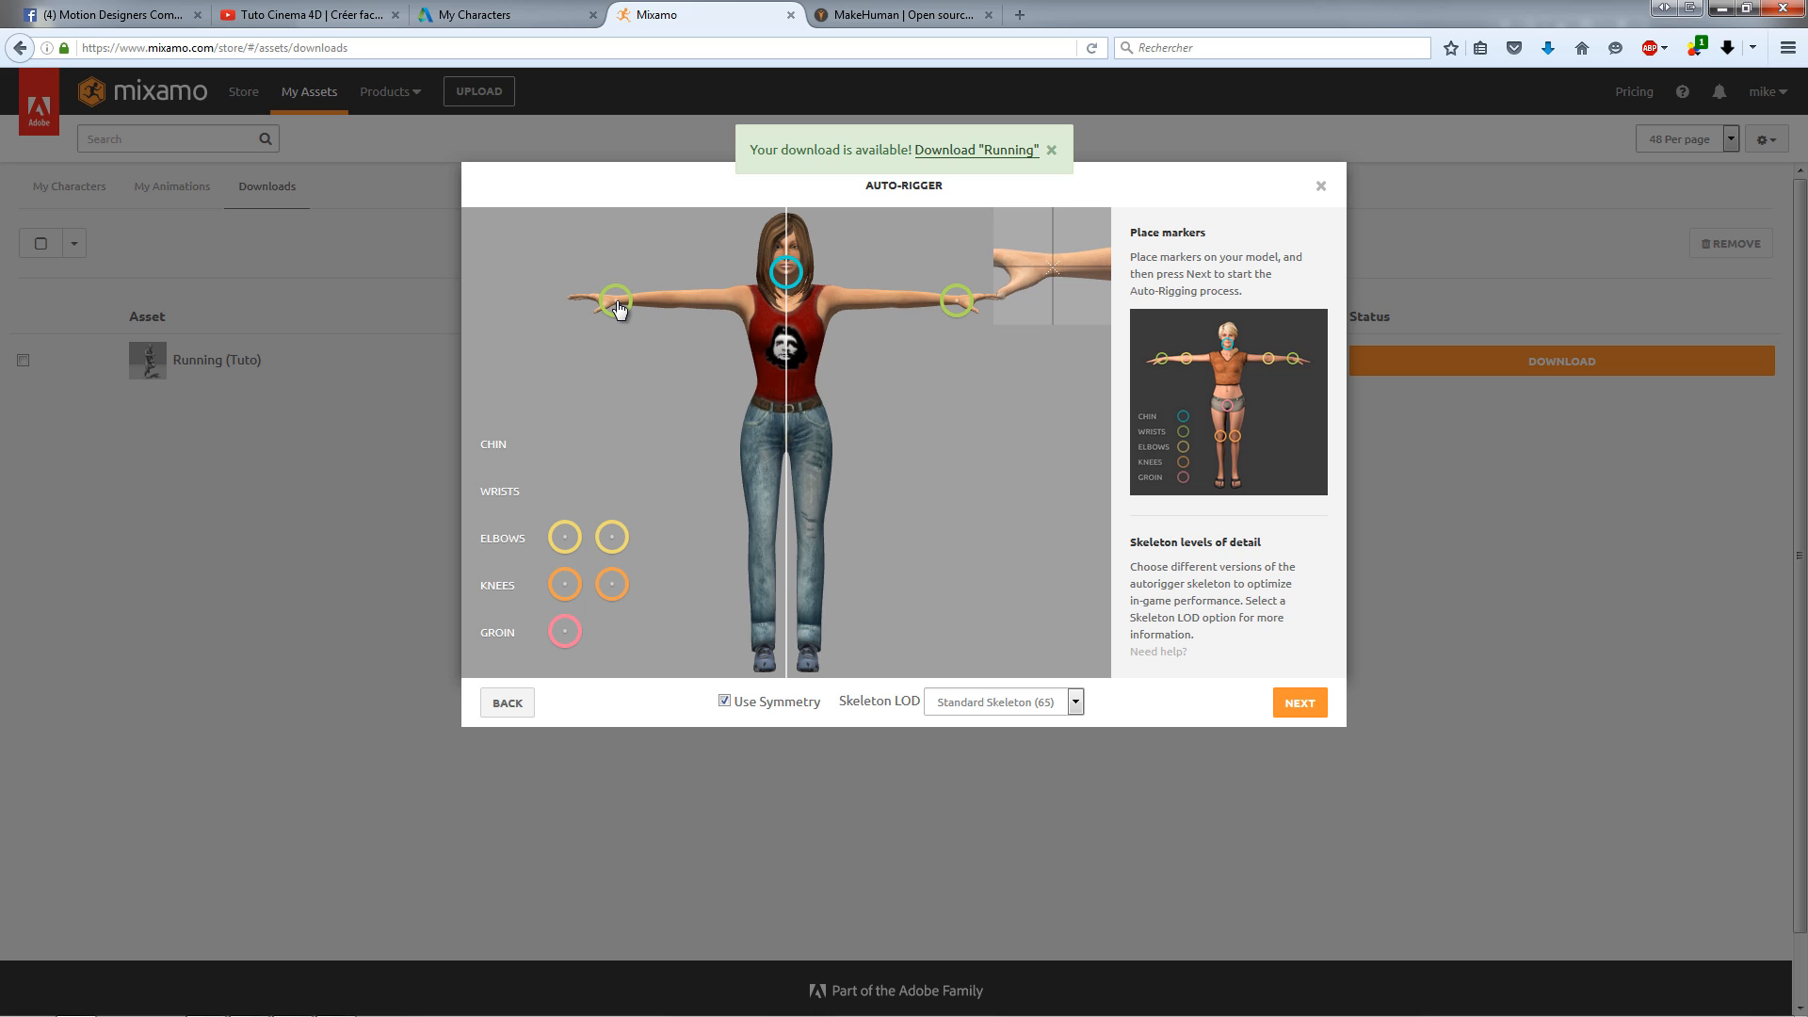
left_click_drag(618, 309, 617, 308)
left_click_drag(572, 546, 675, 305)
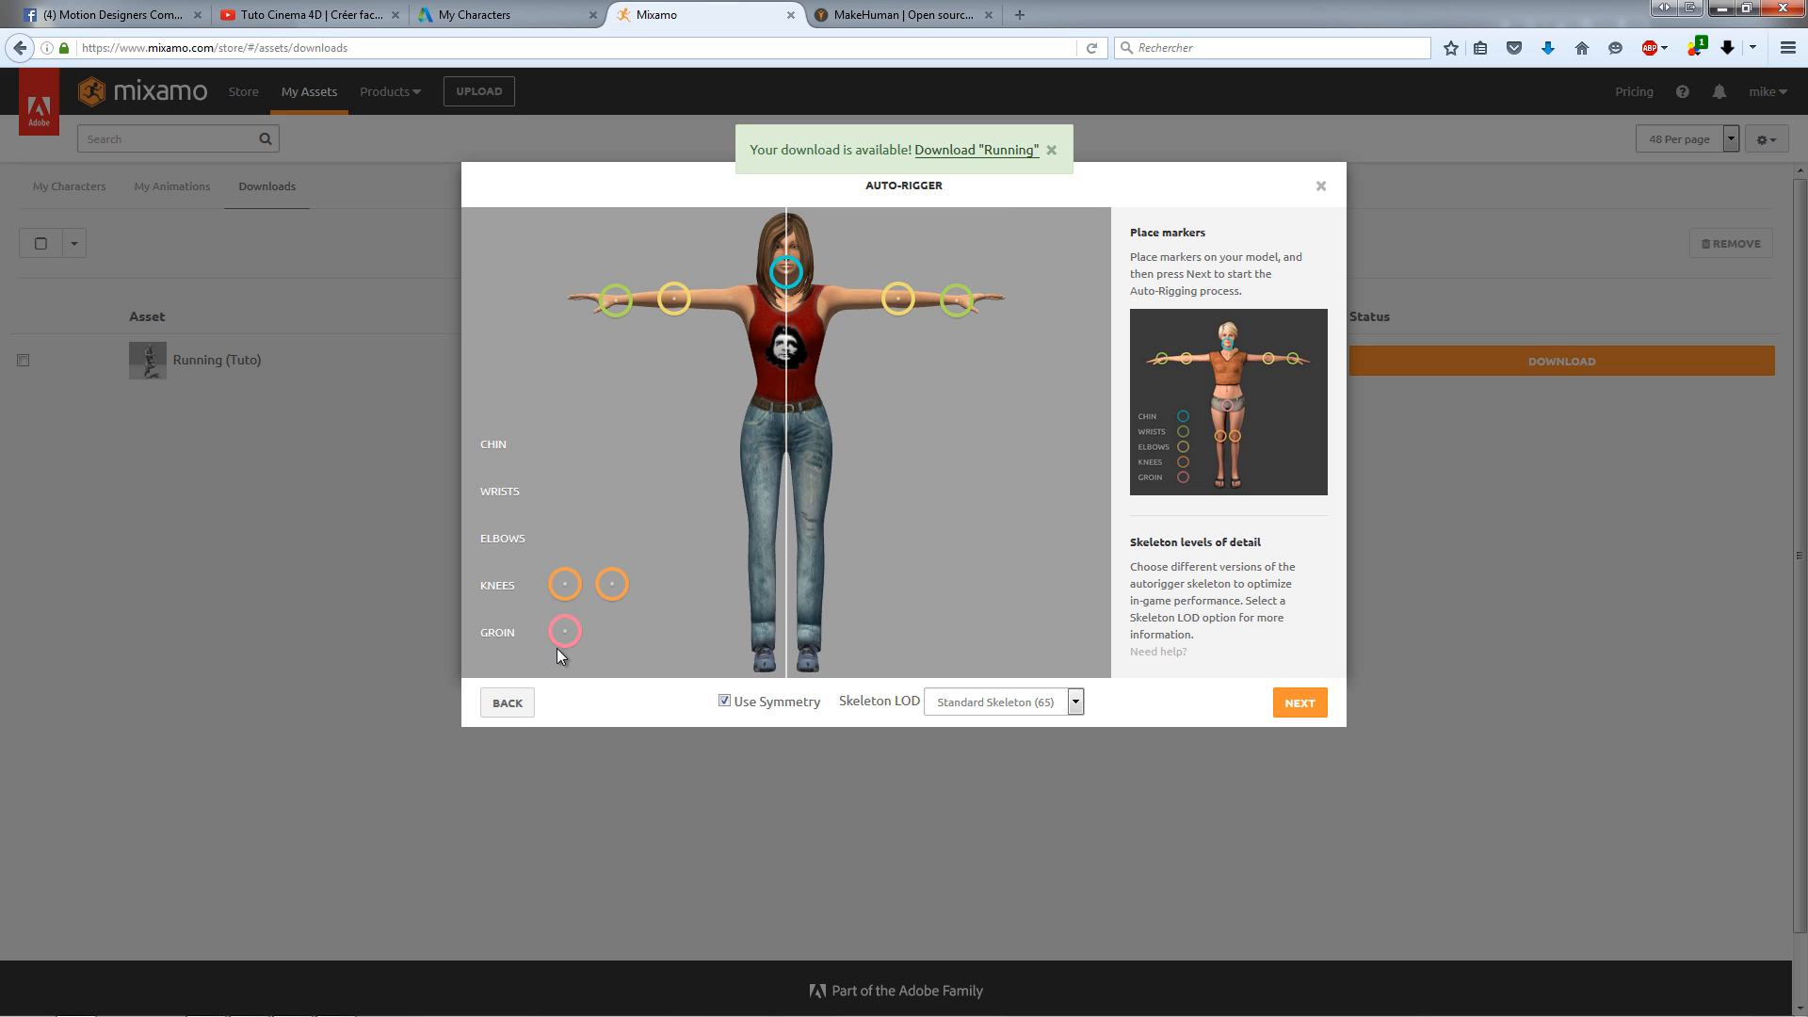
left_click_drag(567, 595, 766, 541)
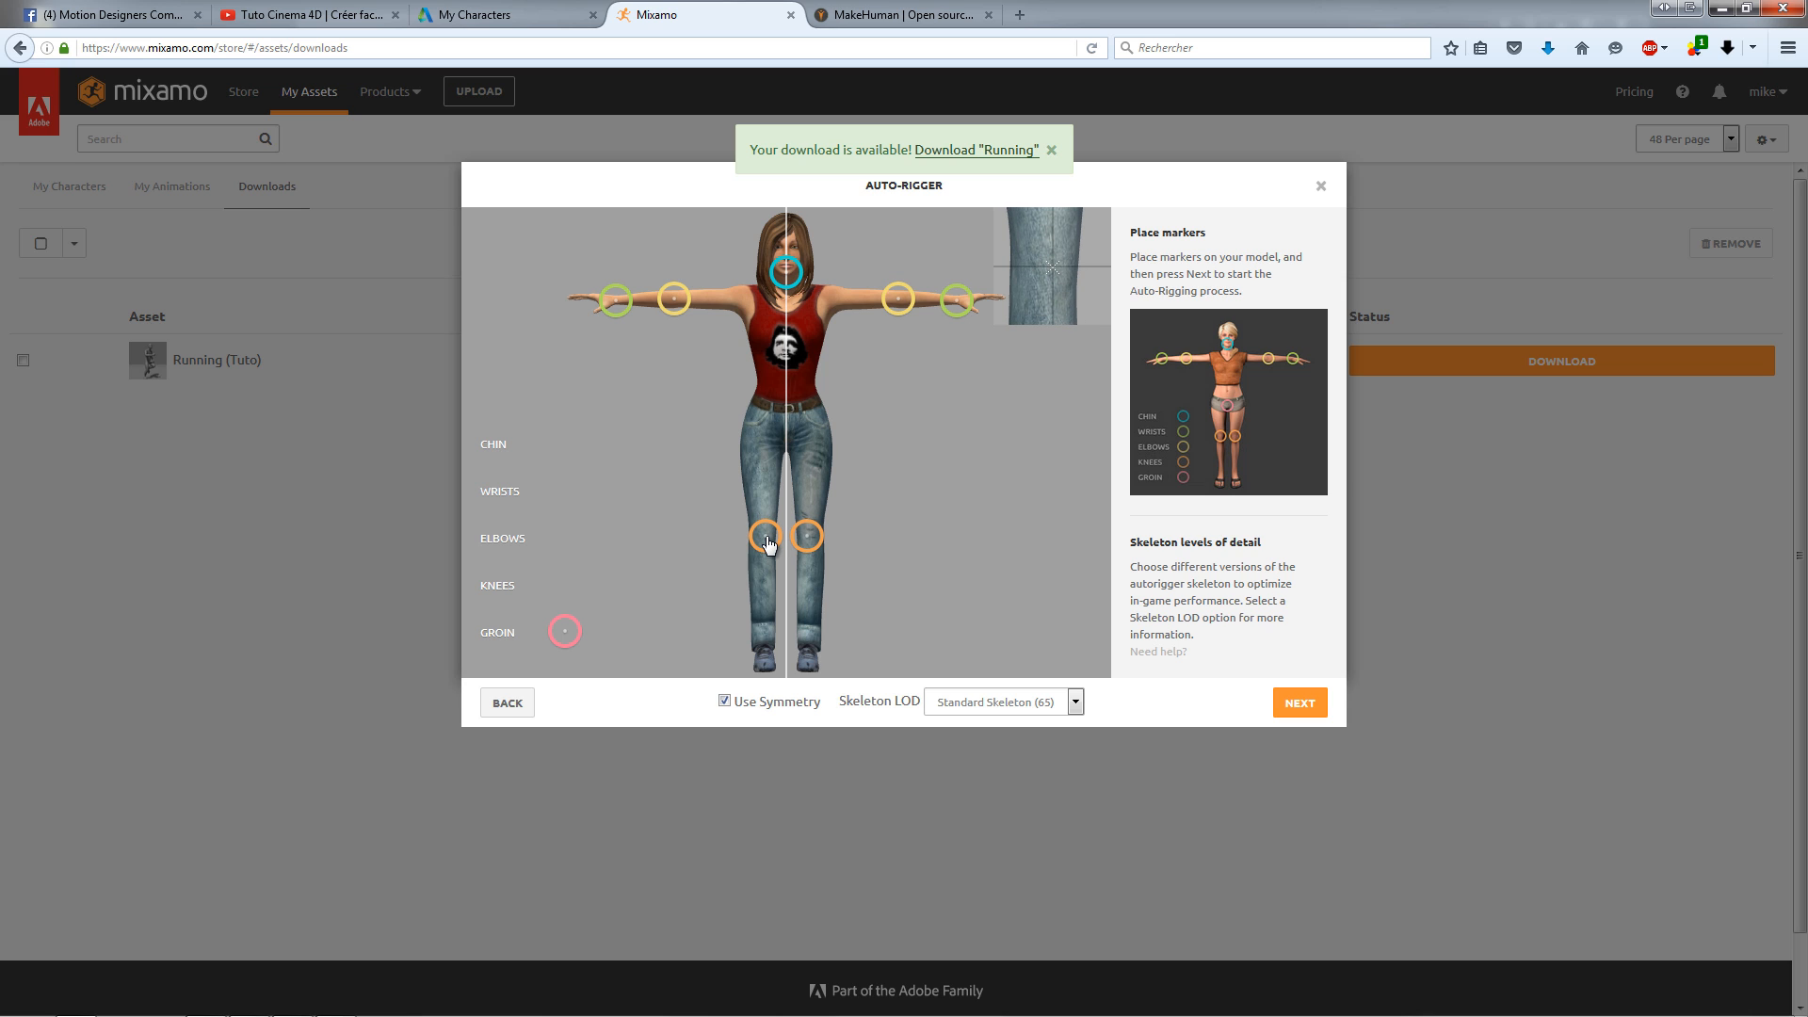
left_click_drag(768, 542, 768, 543)
mouse_move(570, 644)
left_mouse_down()
mouse_move(607, 628)
mouse_move(789, 431)
left_mouse_up()
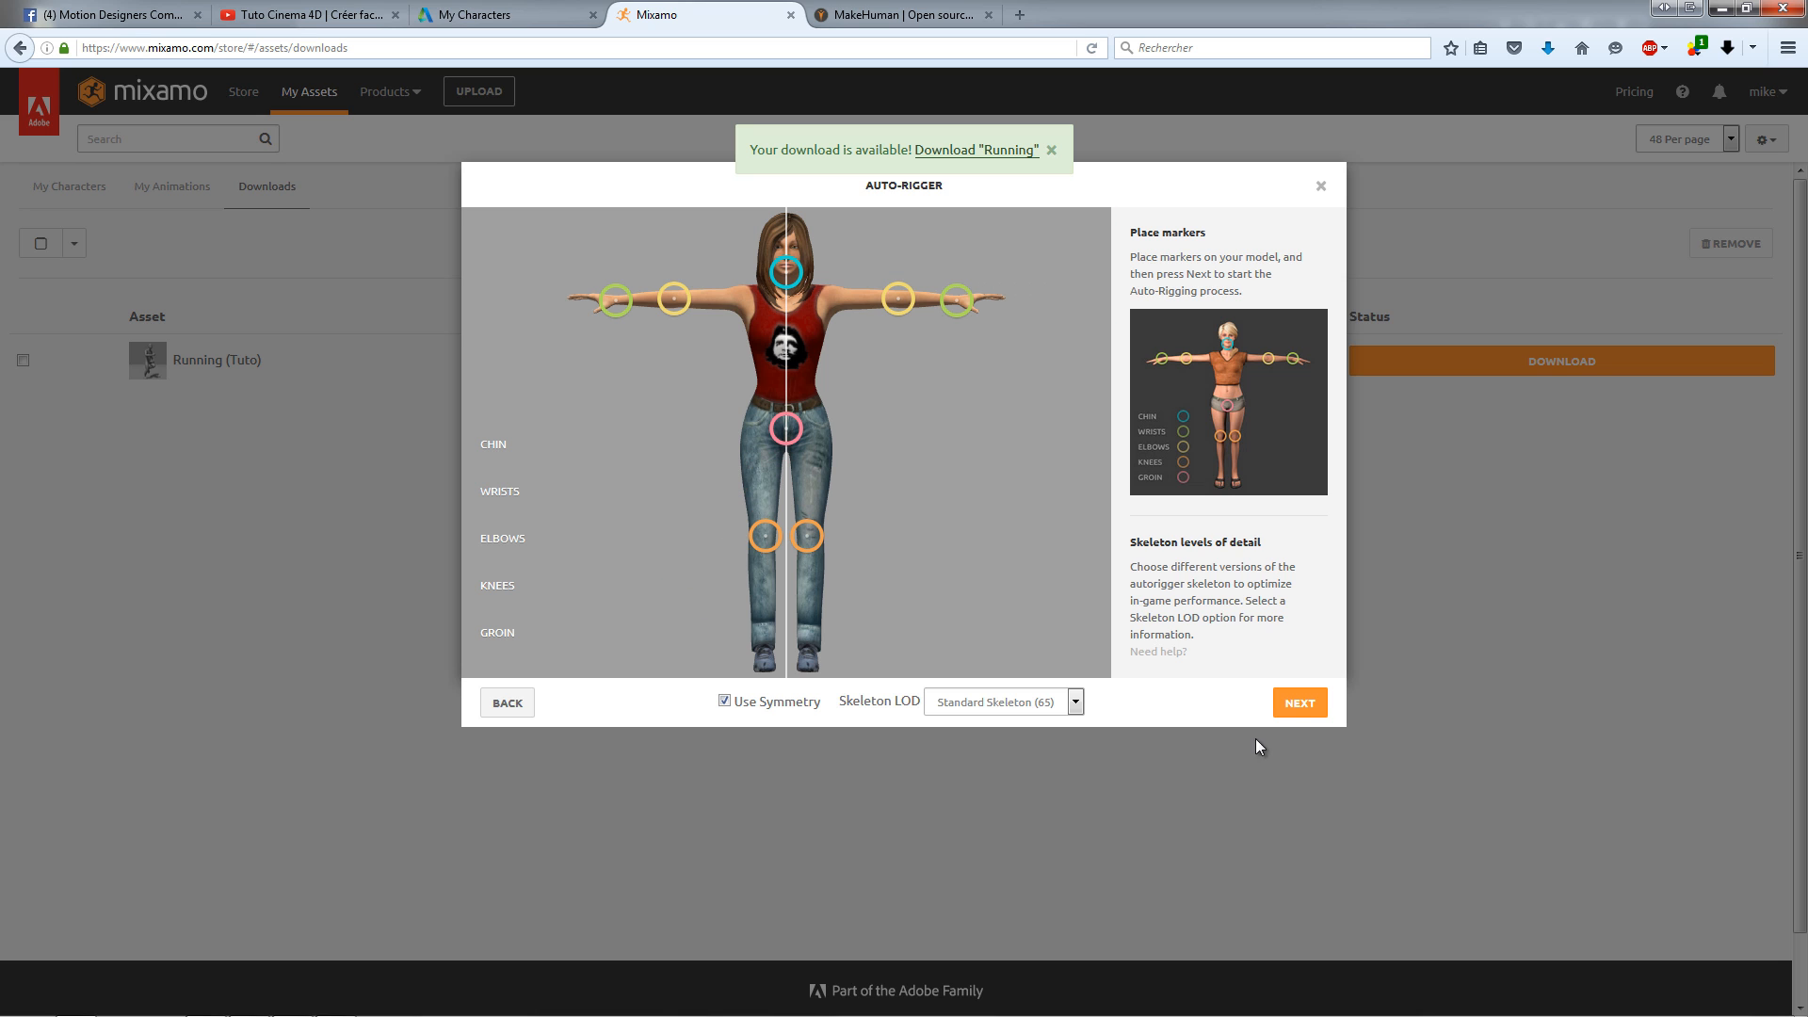
Step: Auto-rig the character with the Standard Skeleton (65), accept the reviewed rig, and proceed to animating it
left_click(1297, 704)
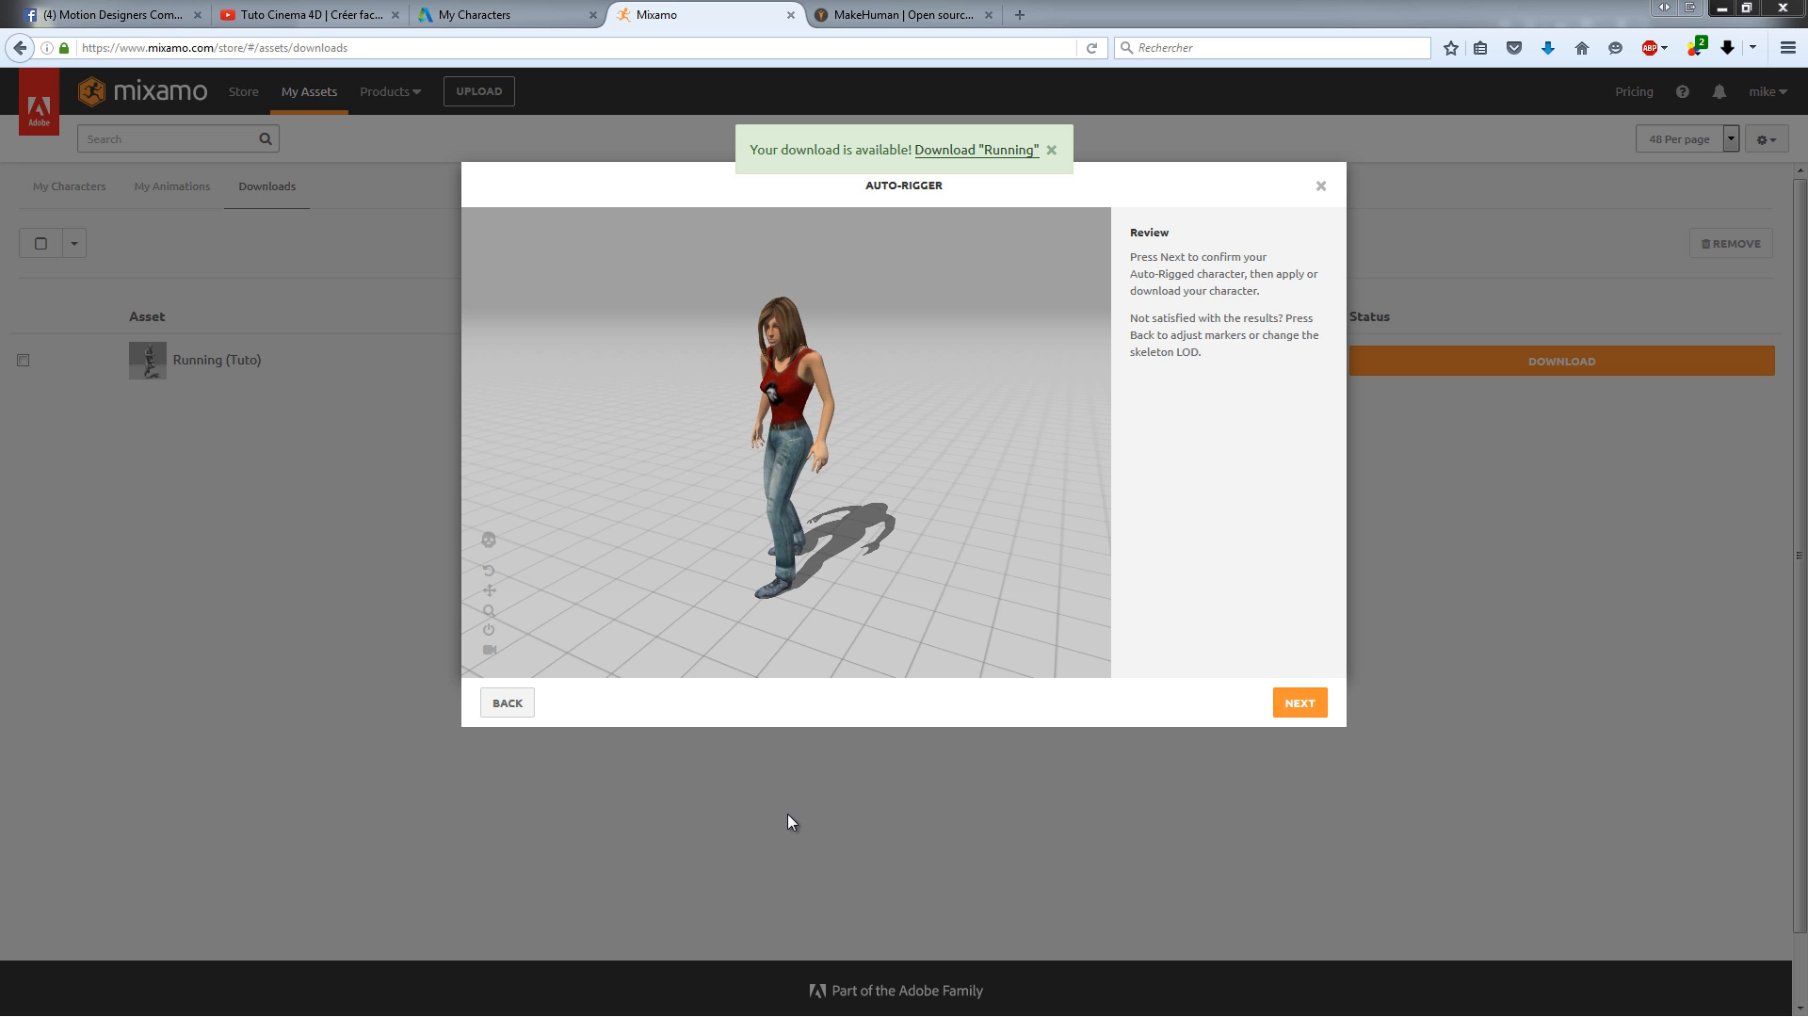
left_click(1303, 706)
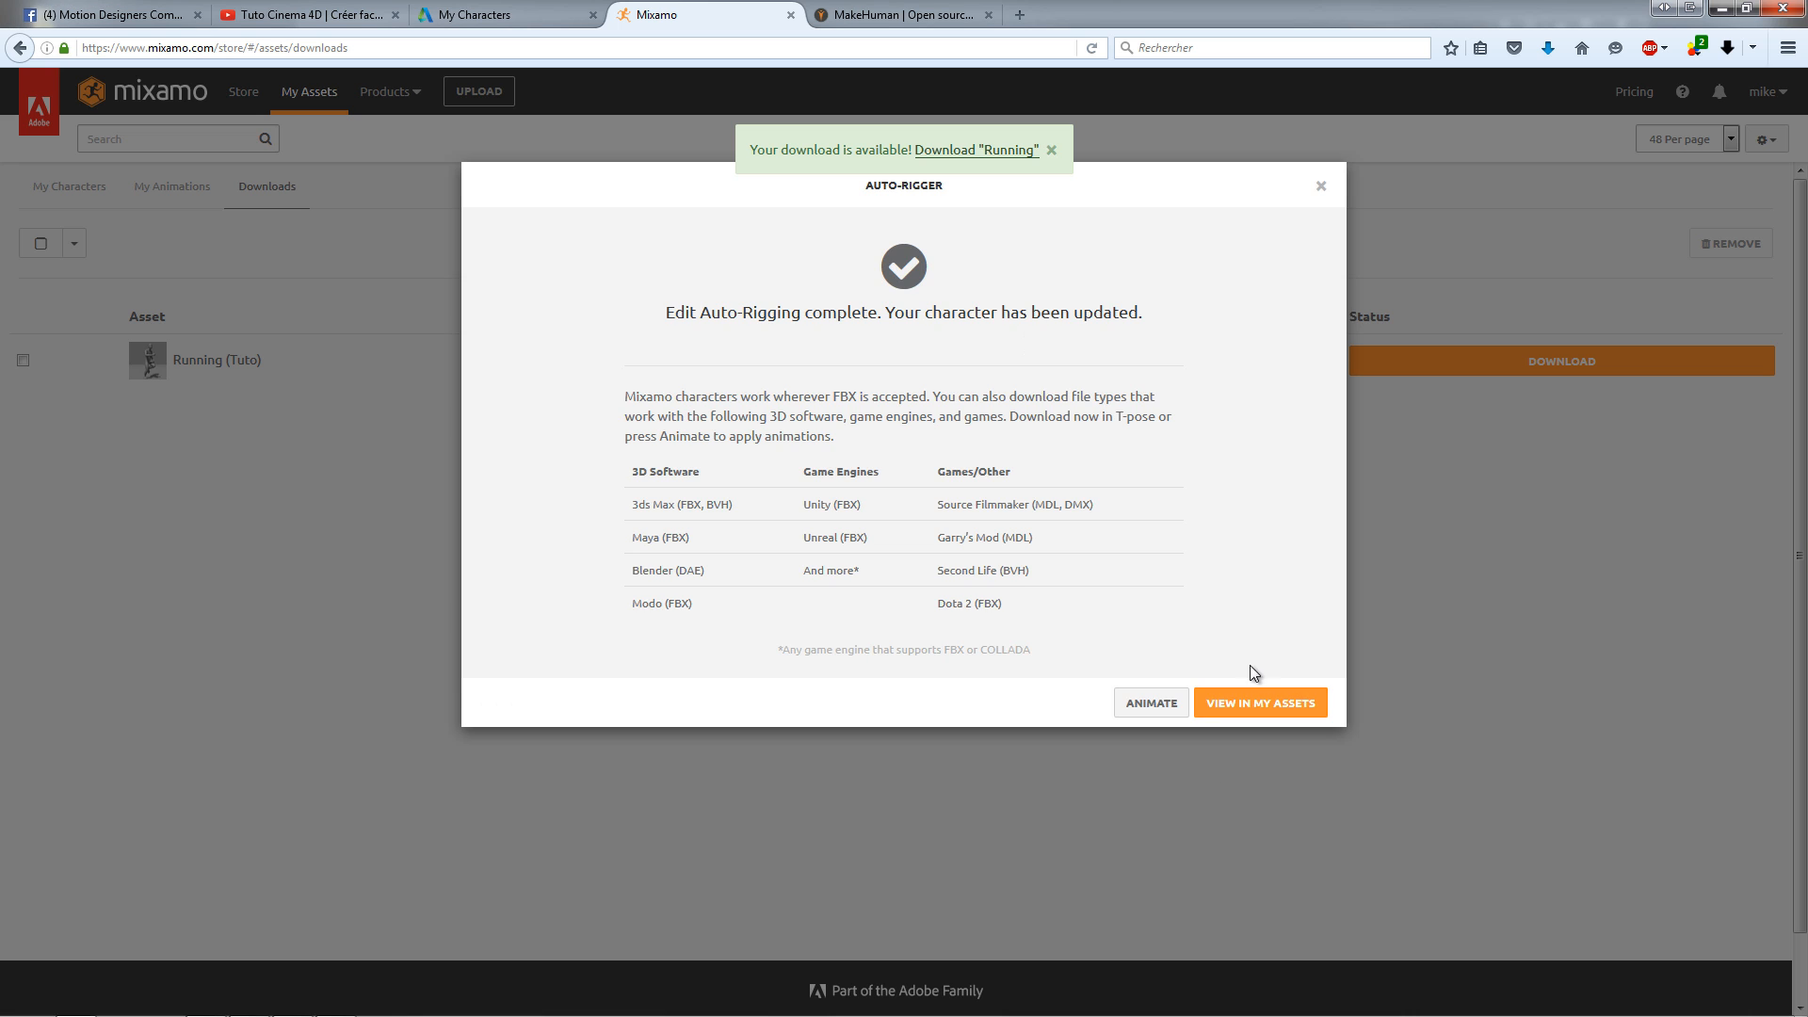
left_click(1158, 703)
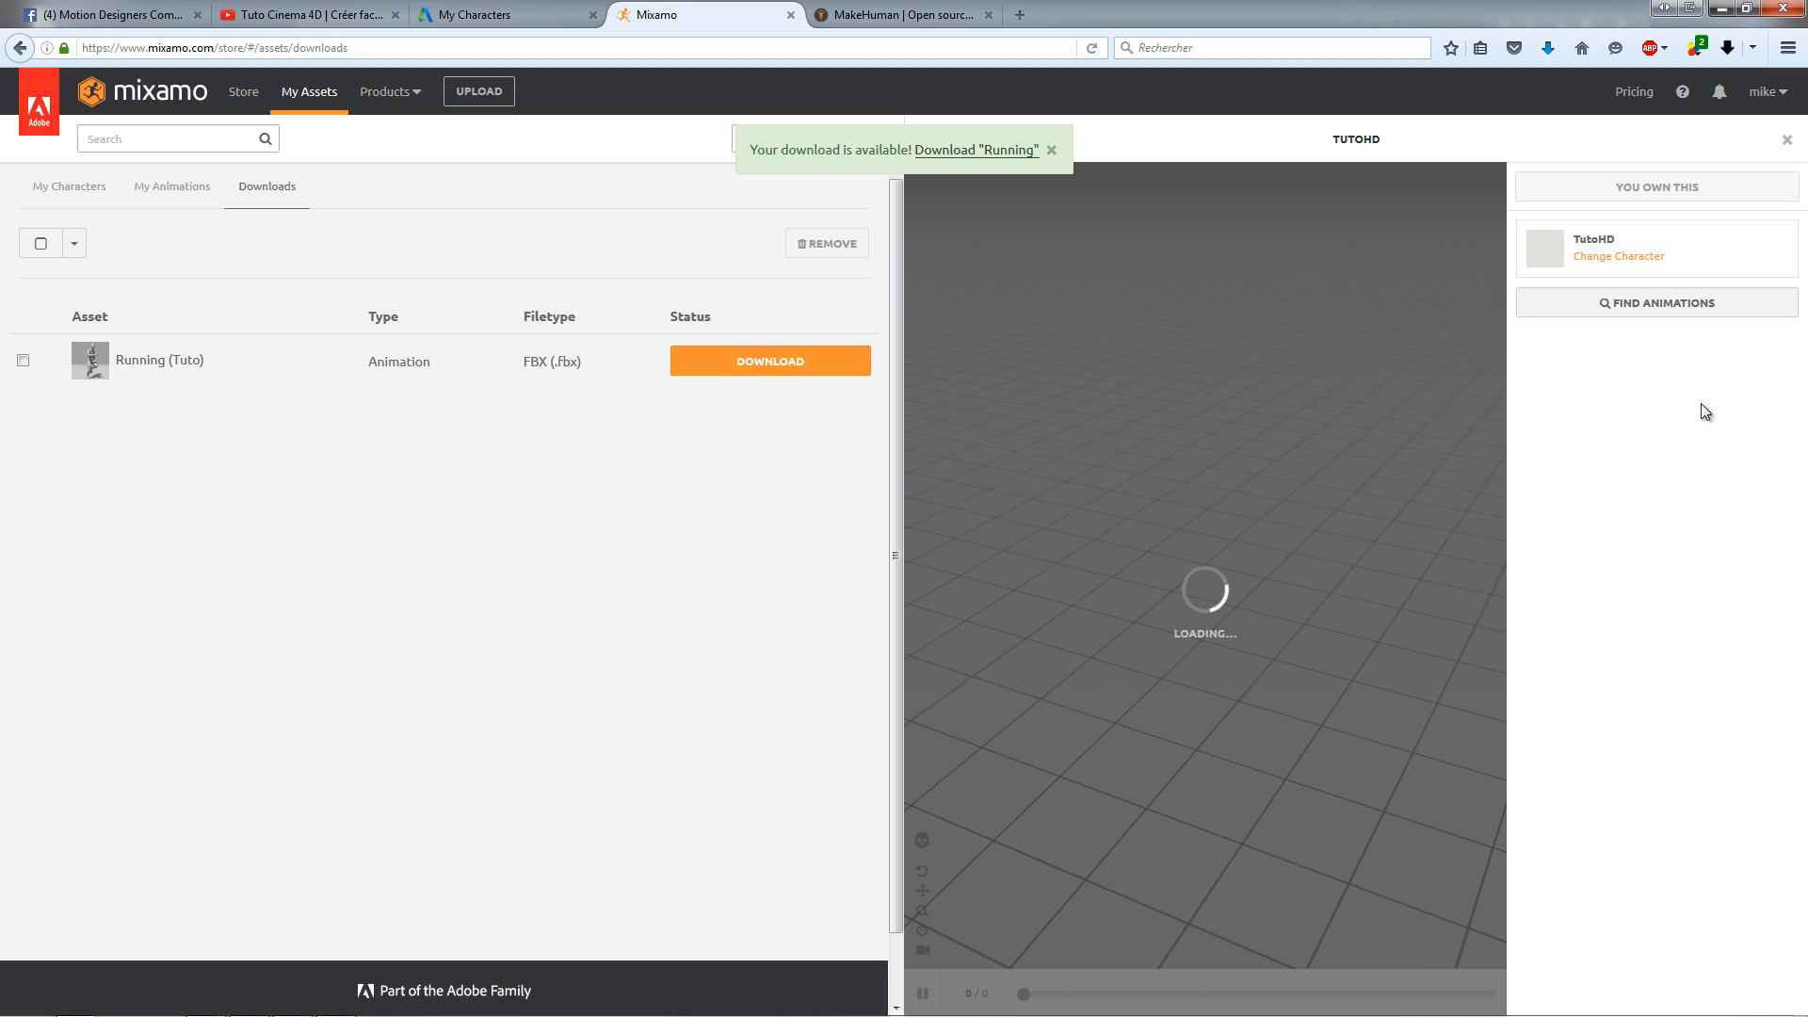
Step: Find animations for TutoHD, dismiss the download notice, and browse the human animations for a suitable motion
left_click(1668, 305)
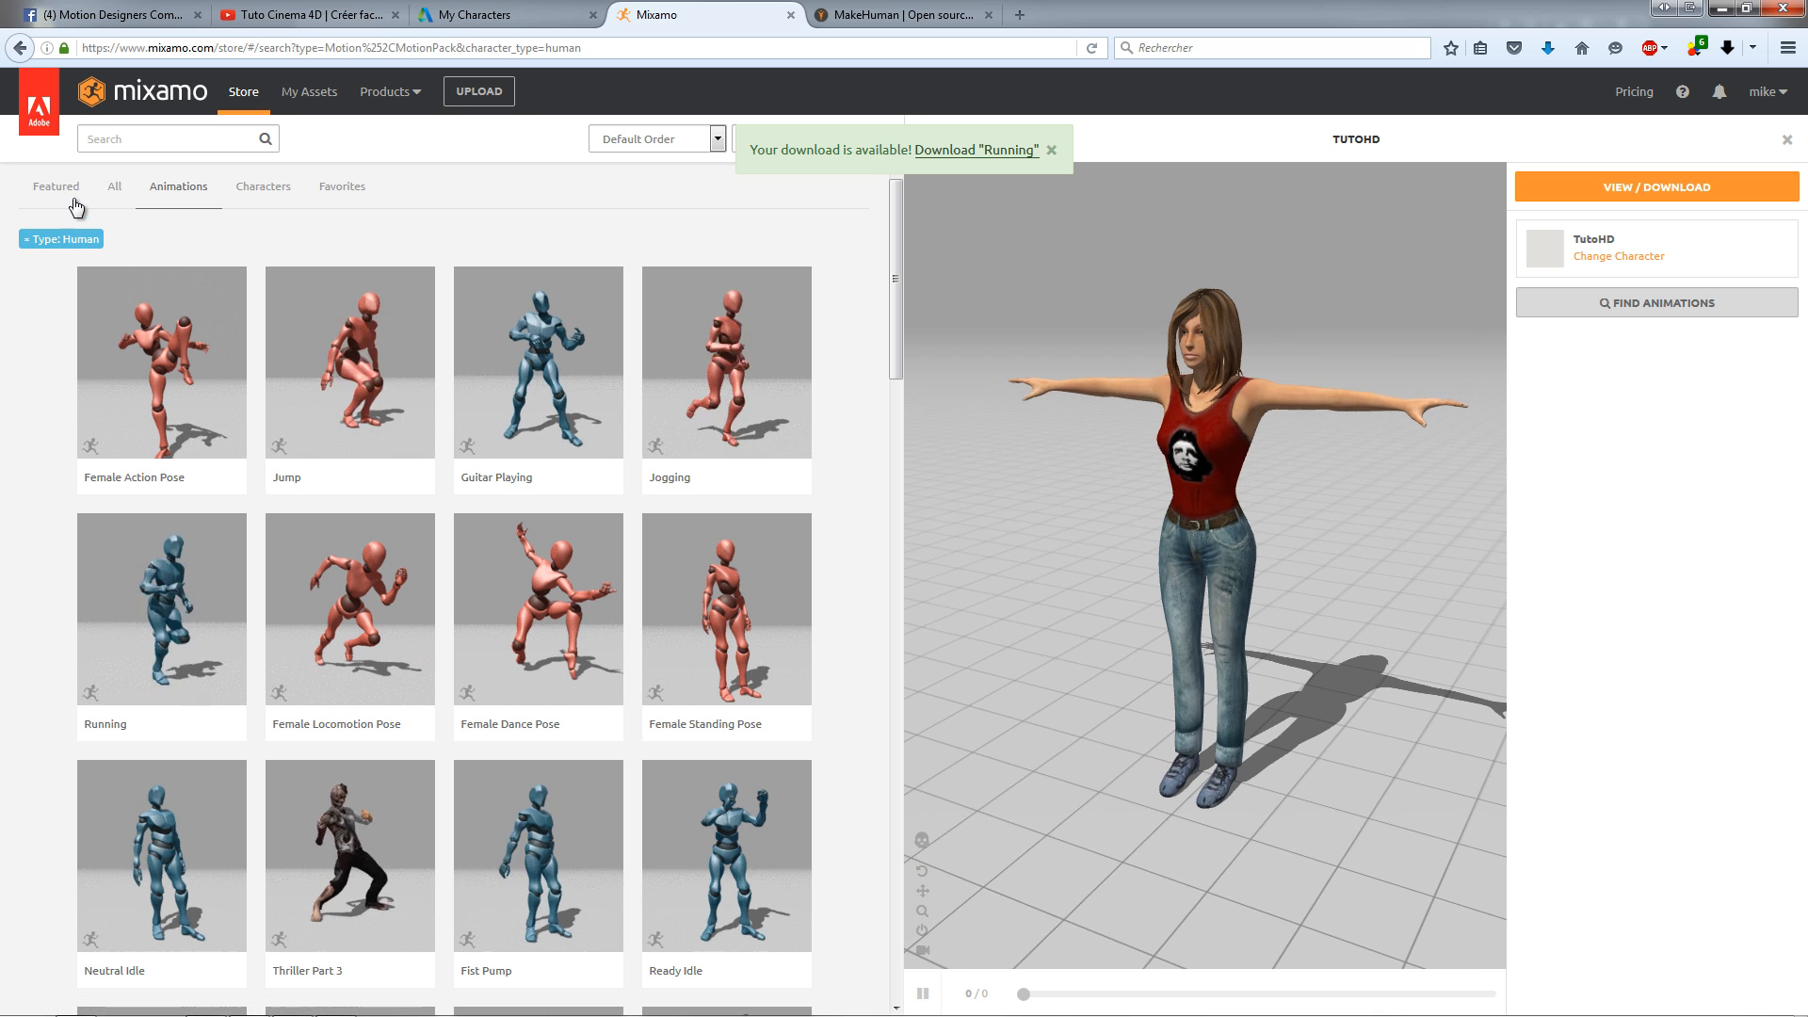
left_click(156, 141)
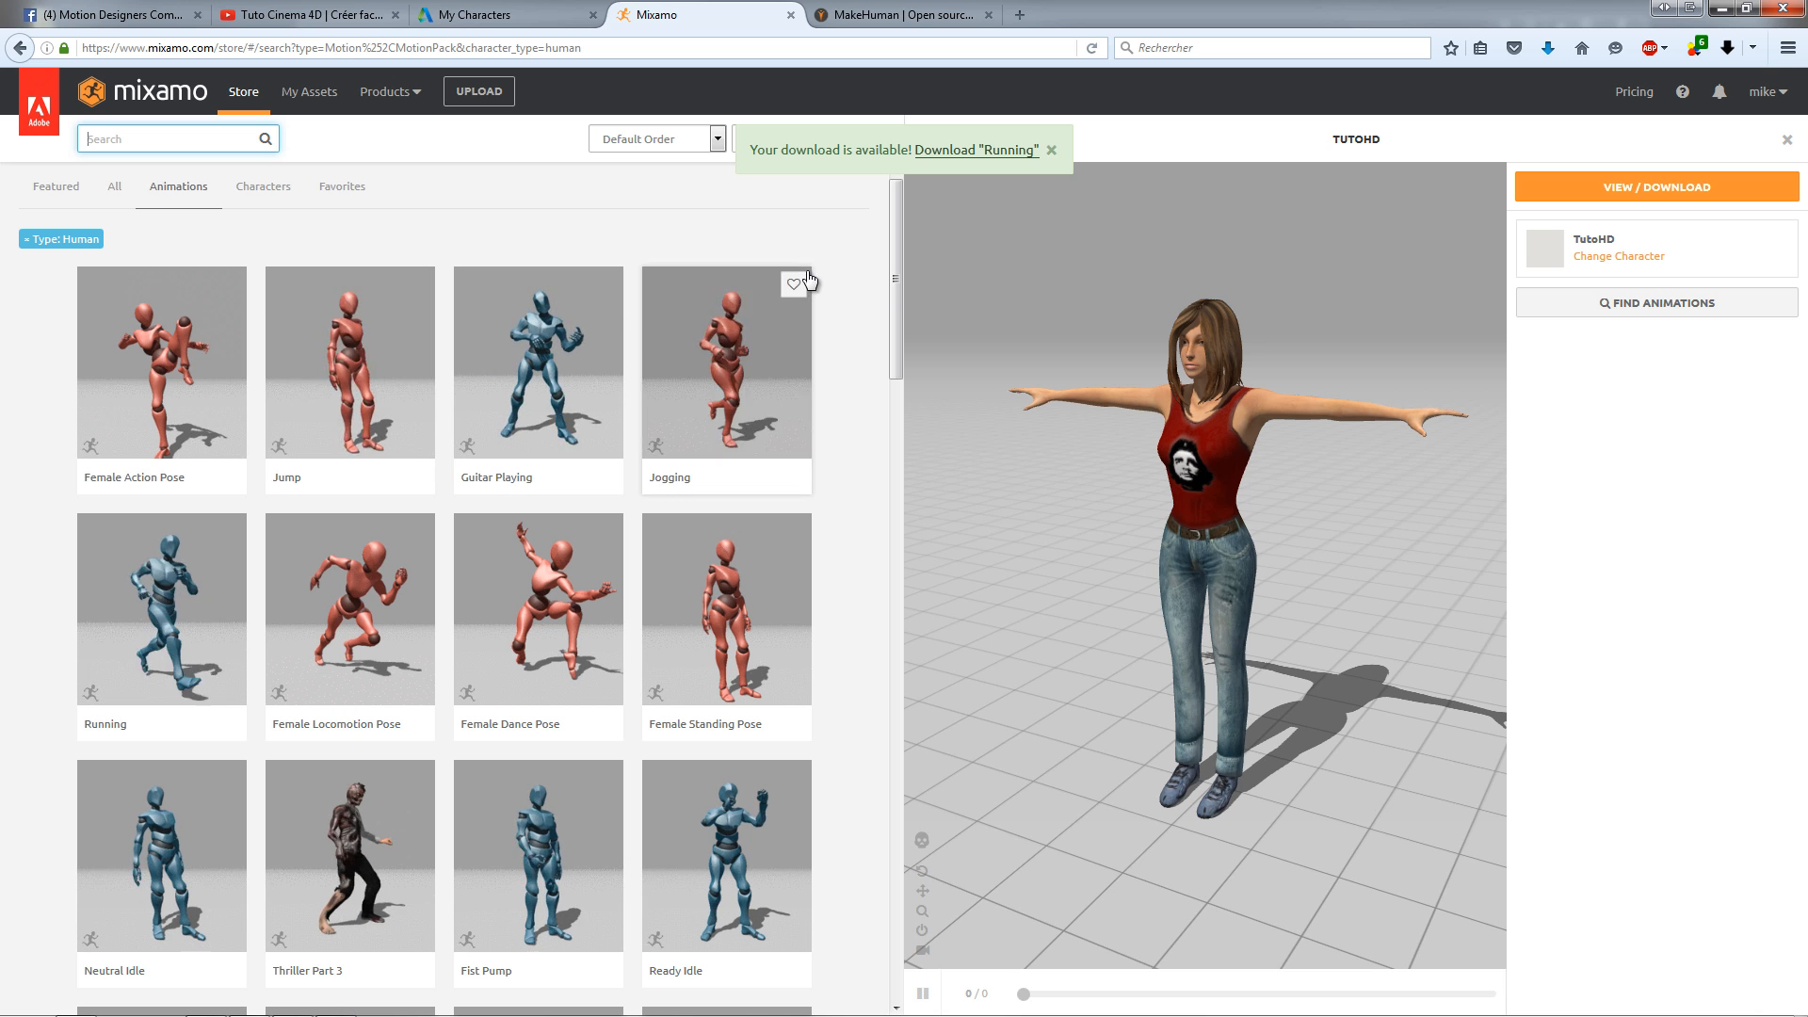
left_click(1051, 150)
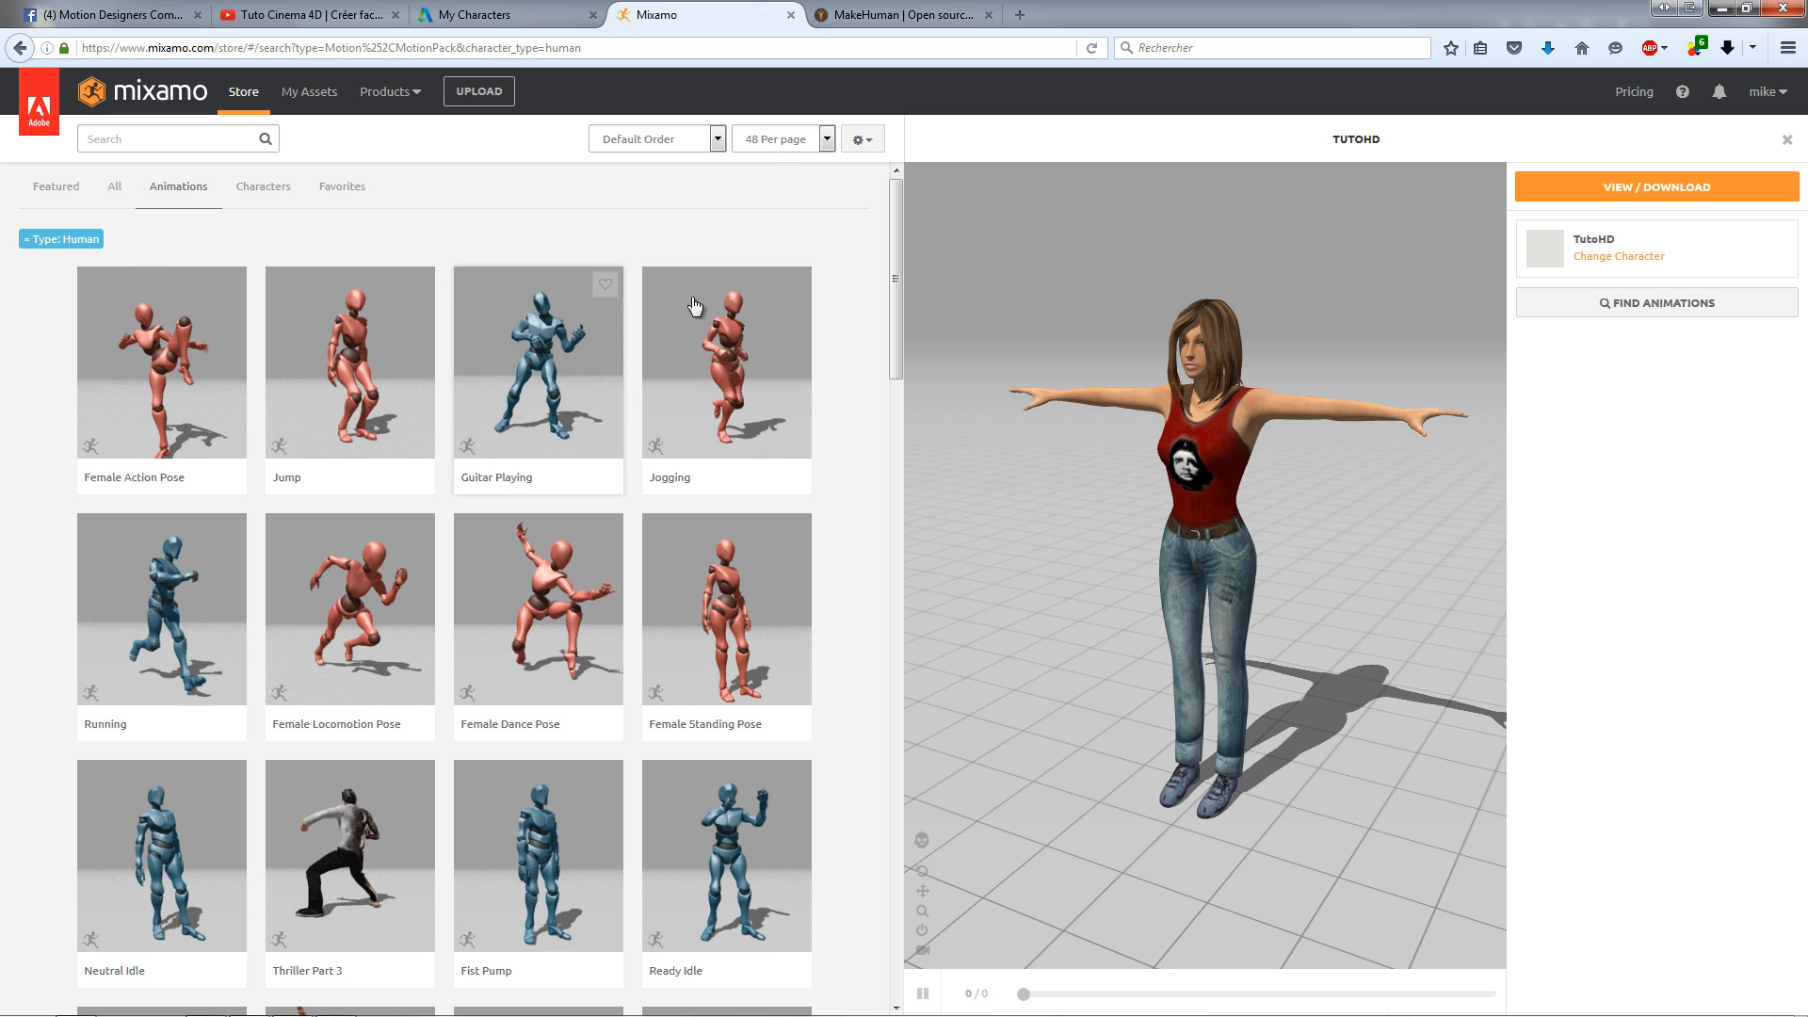
left_click_drag(900, 205, 906, 923)
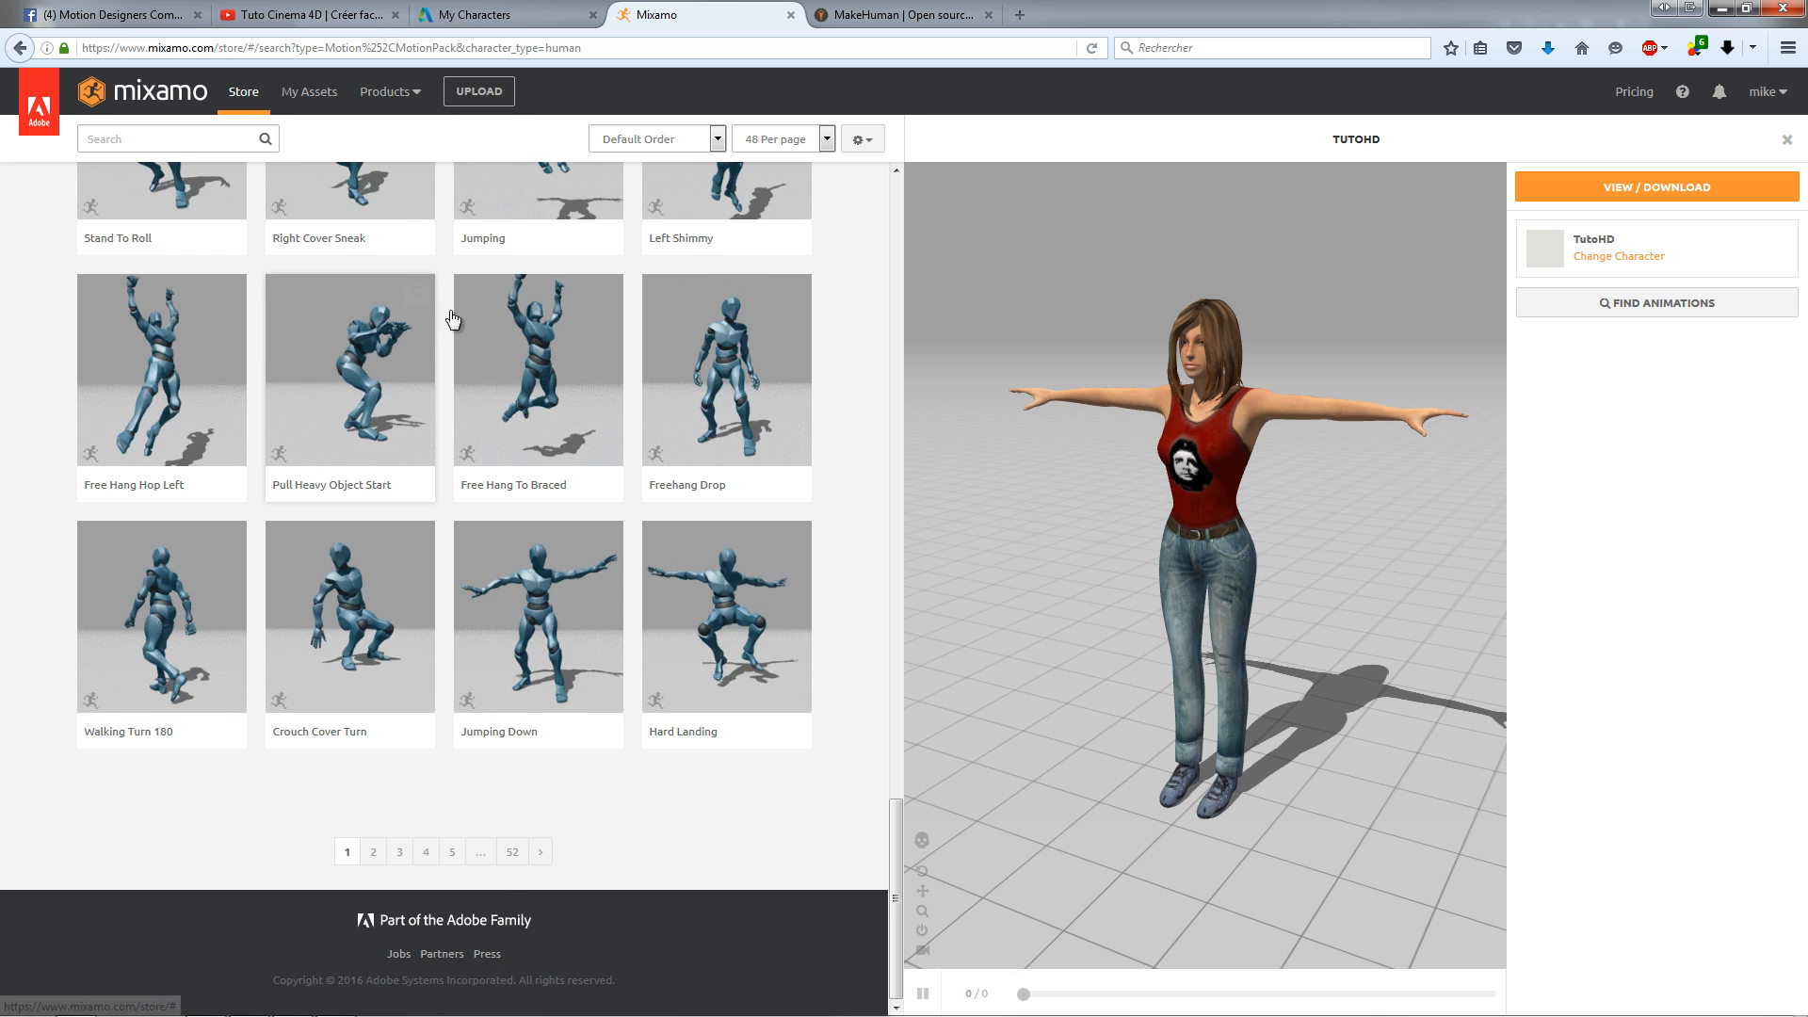
scroll(367, 395, "up", 6)
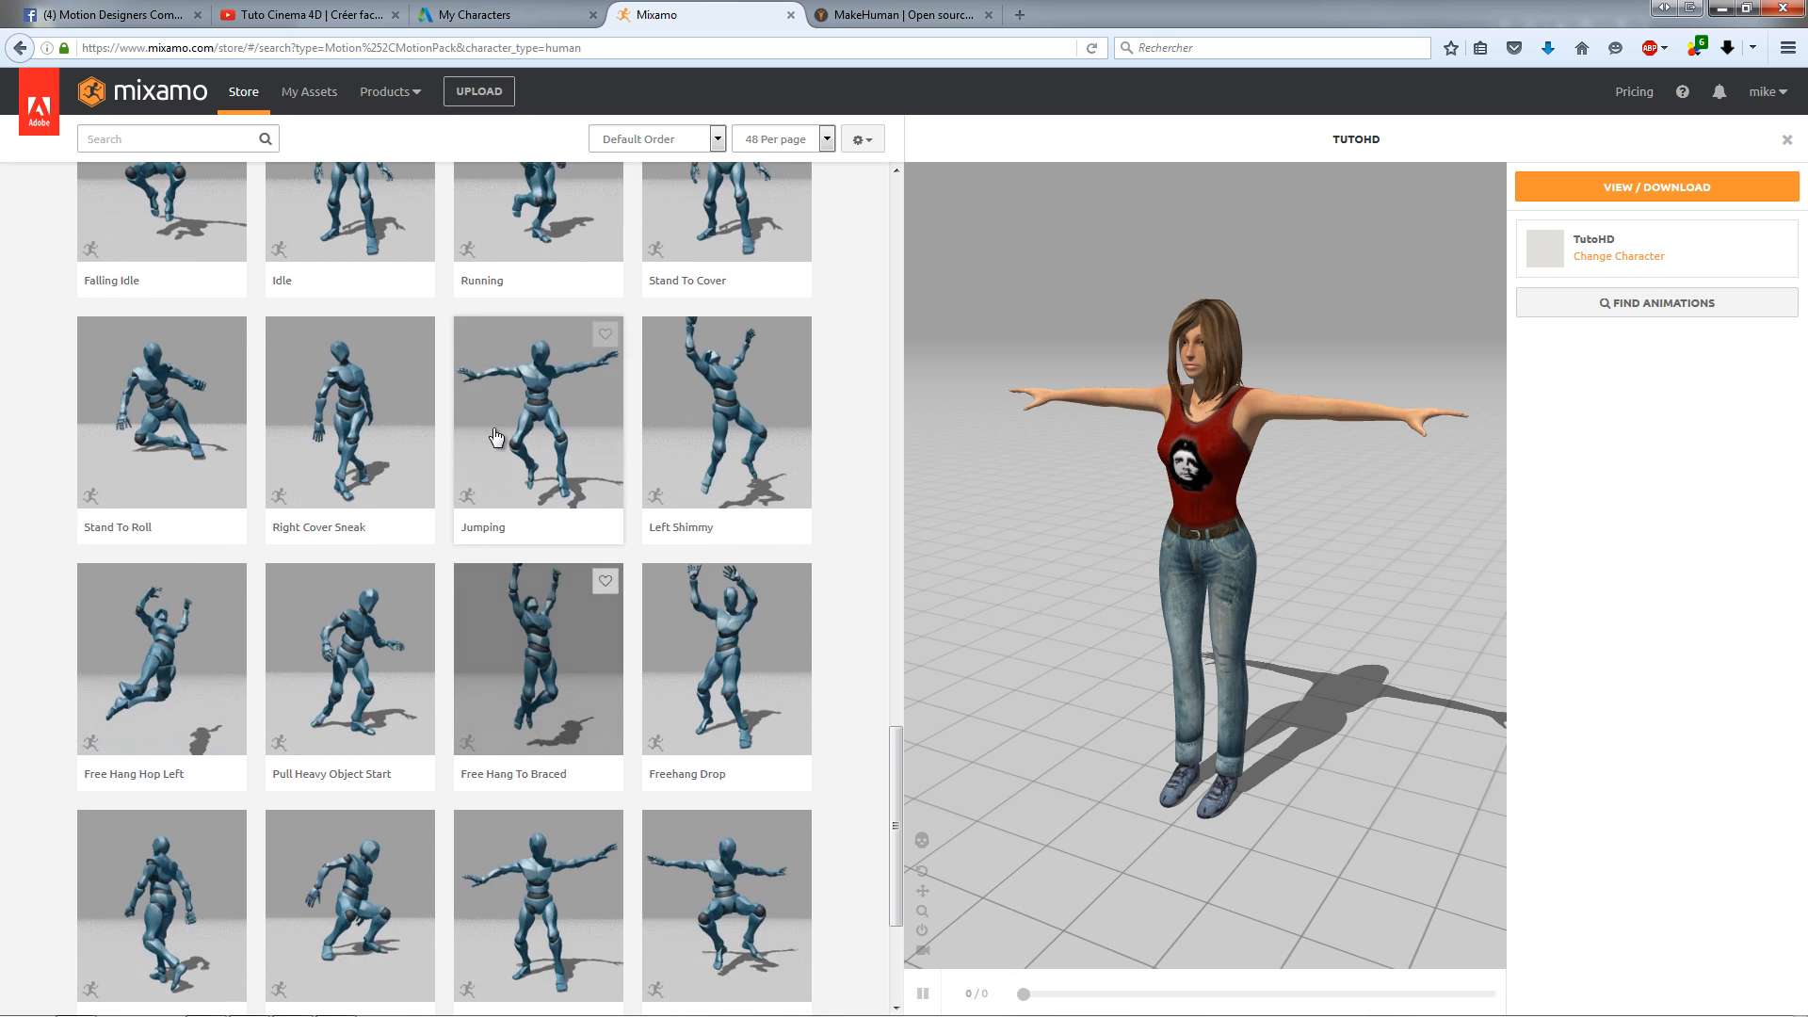
scroll(349, 439, "up", 4)
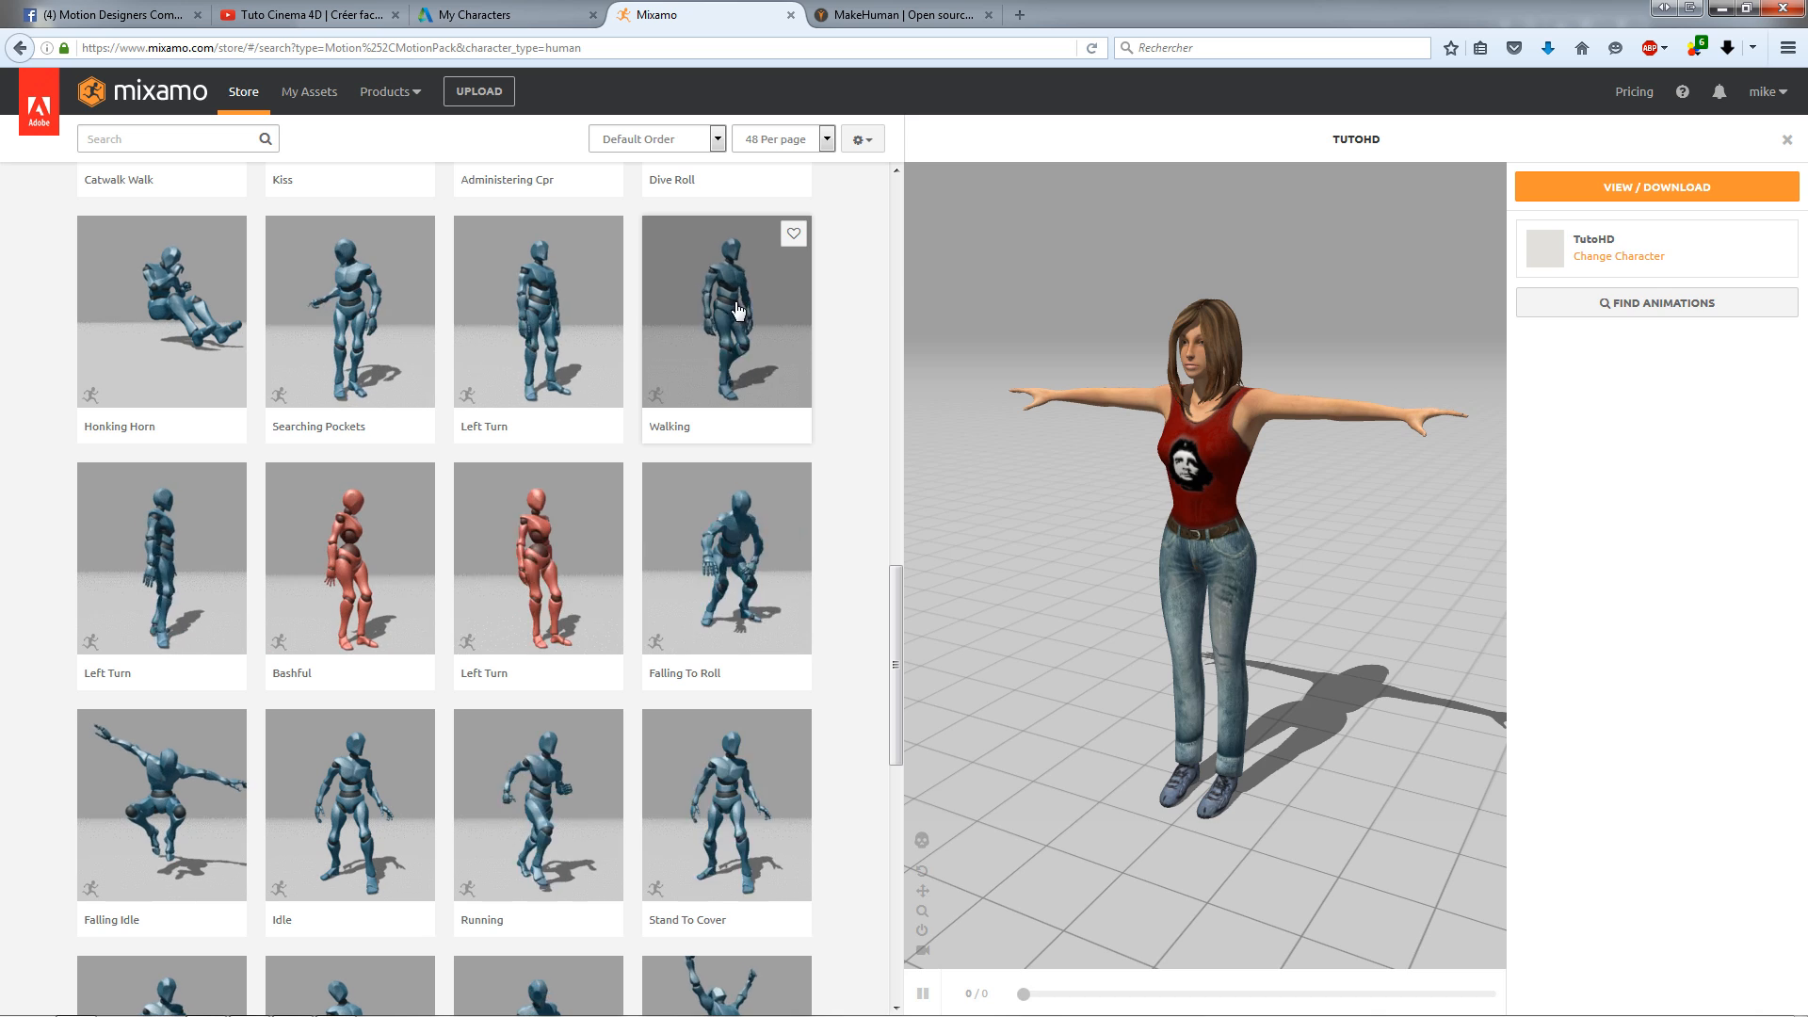
Step: Preview the Walking animation on the TutoHD character with the In Place option enabled
left_click(701, 357)
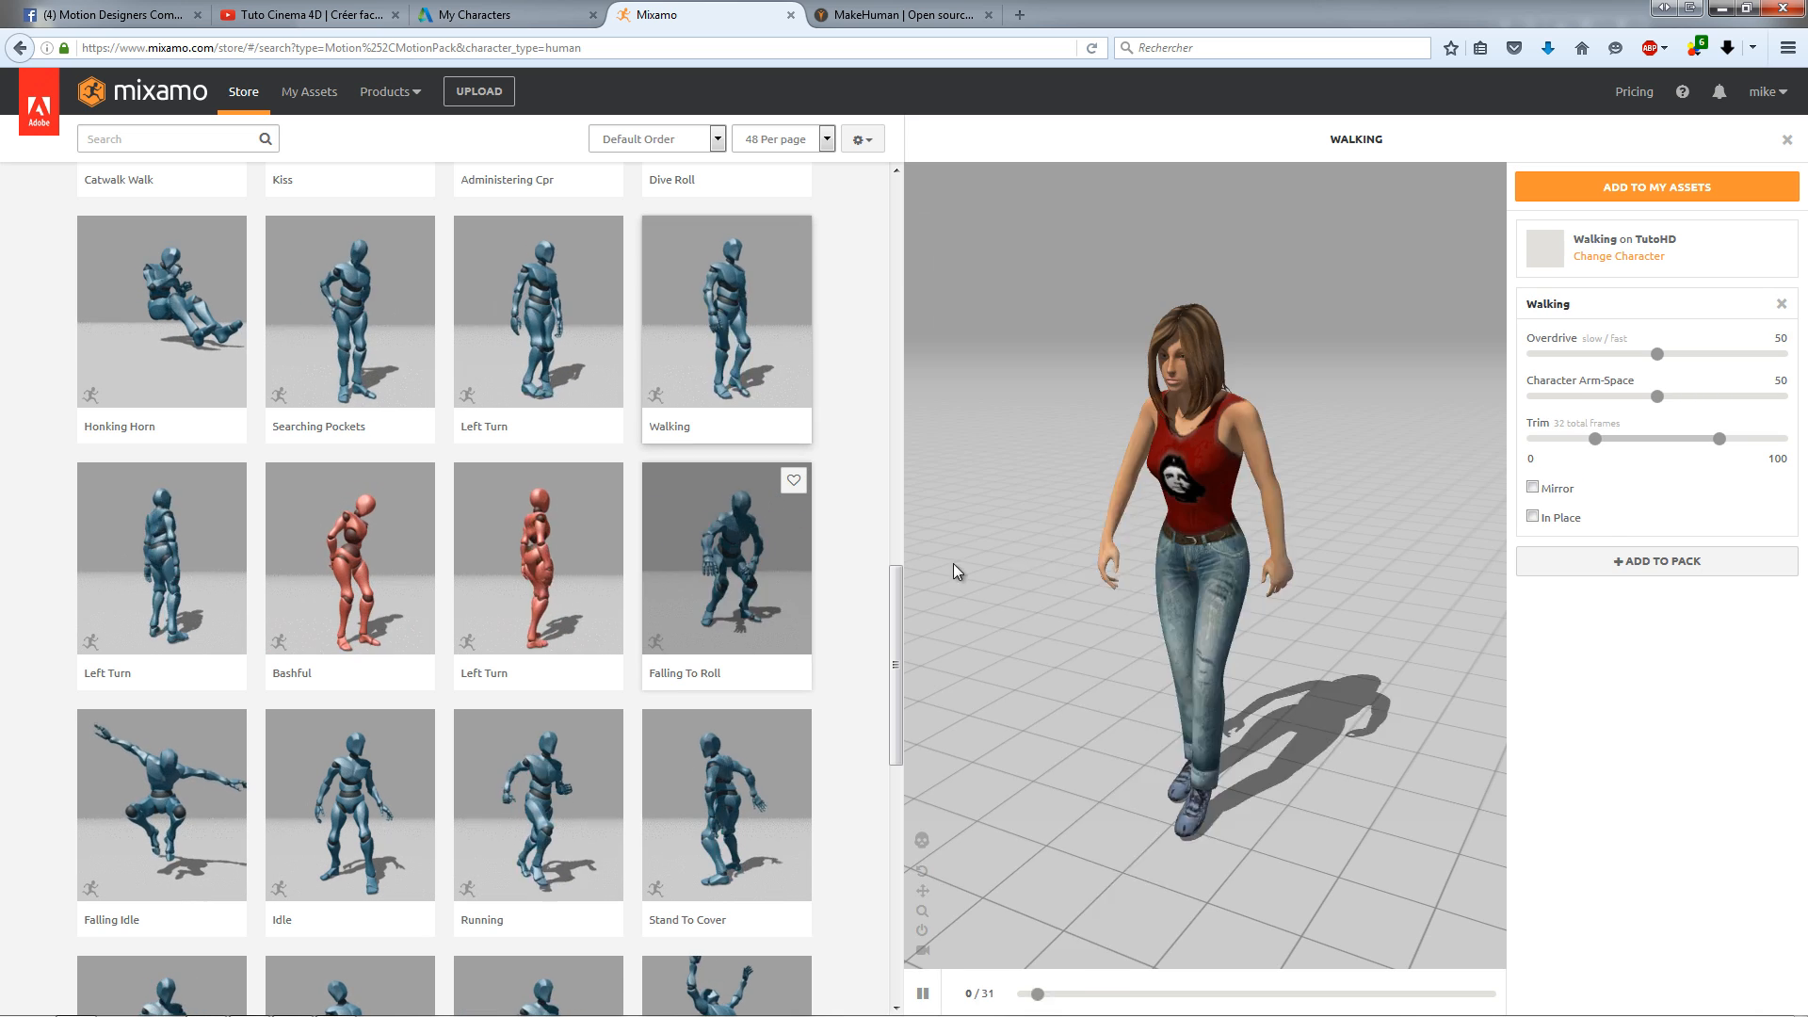
left_click(1533, 516)
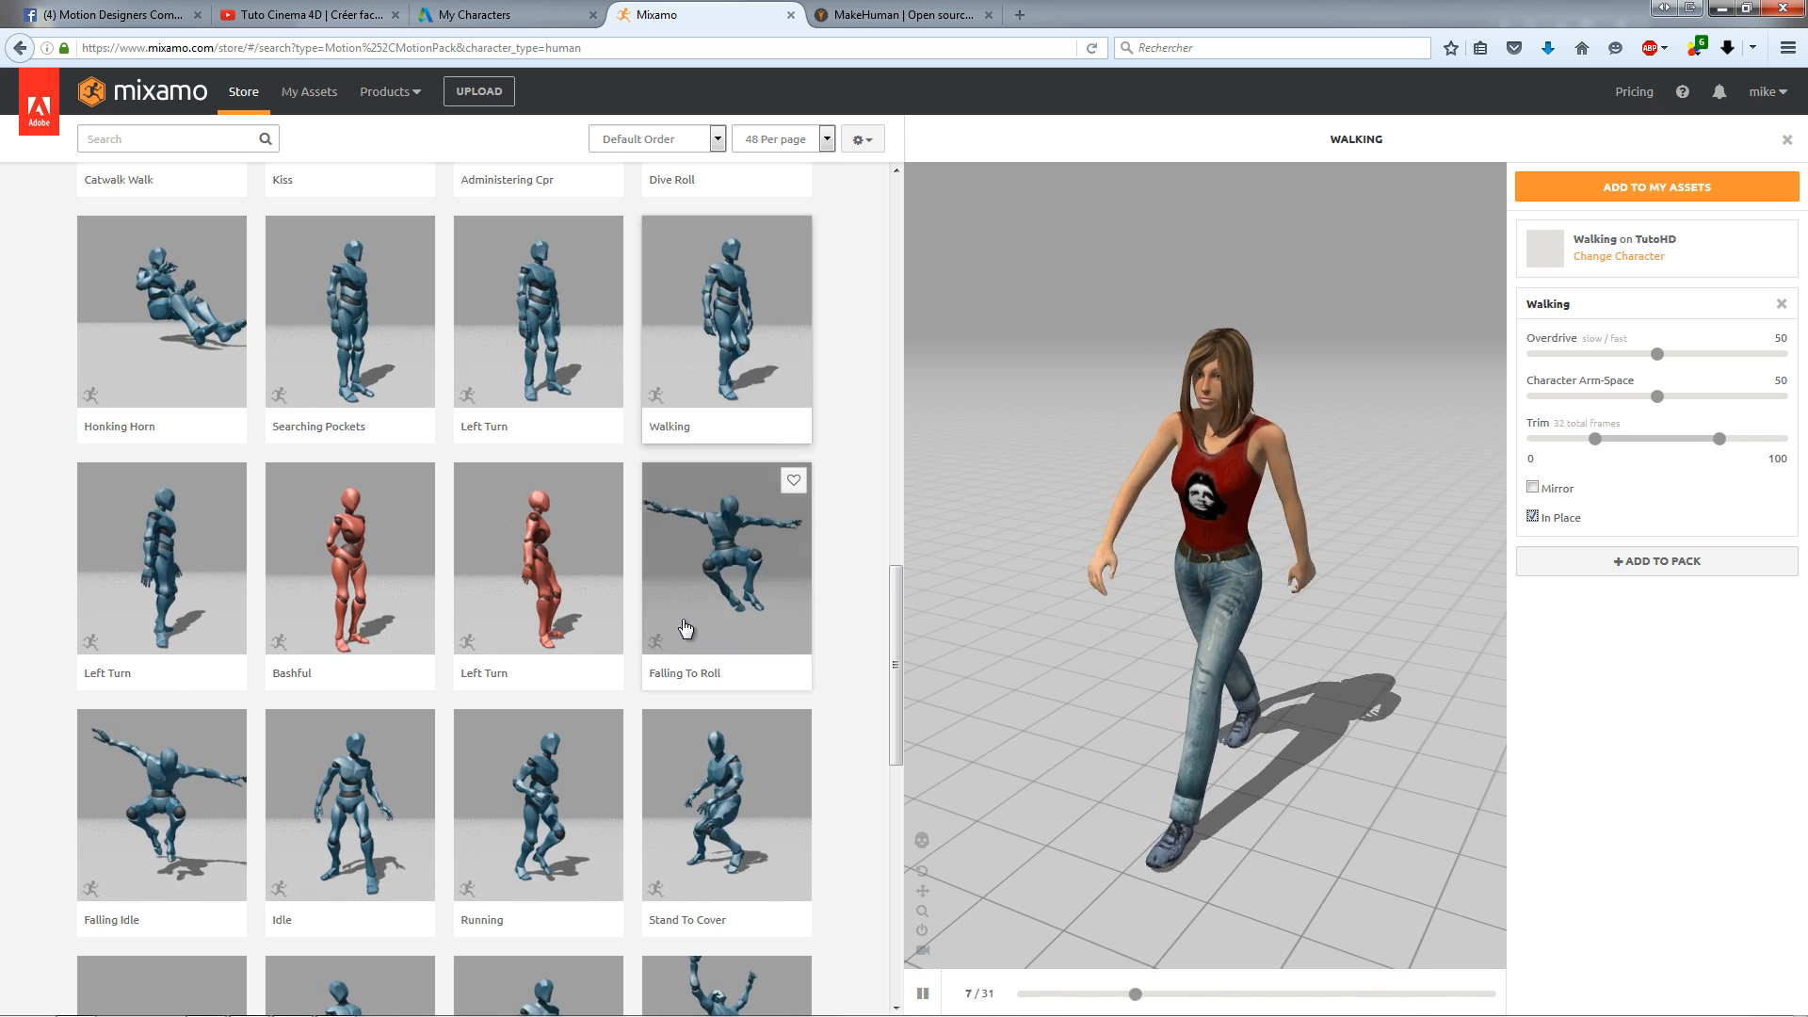
Step: Filter the animations by the Dance genre and apply the Hip Hop Dancing animation beside Breakdance Uprock to TutoHD
left_click_drag(891, 609, 899, 216)
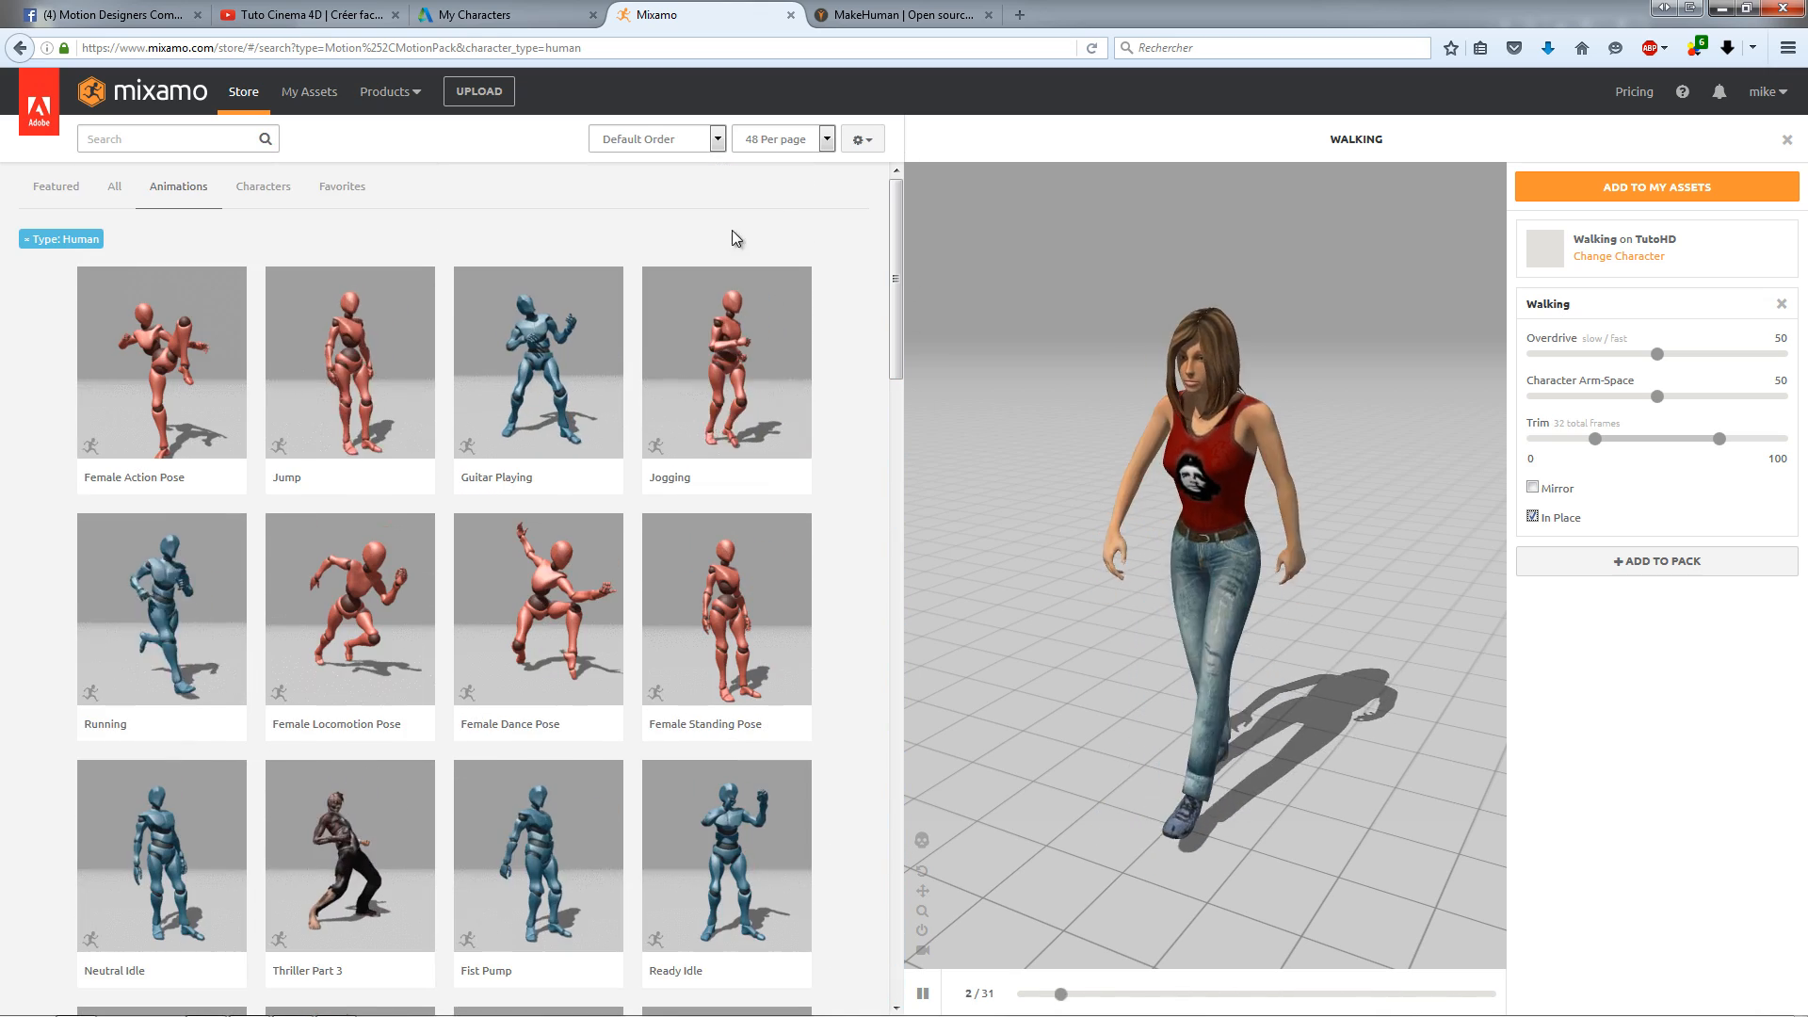
left_click(120, 138)
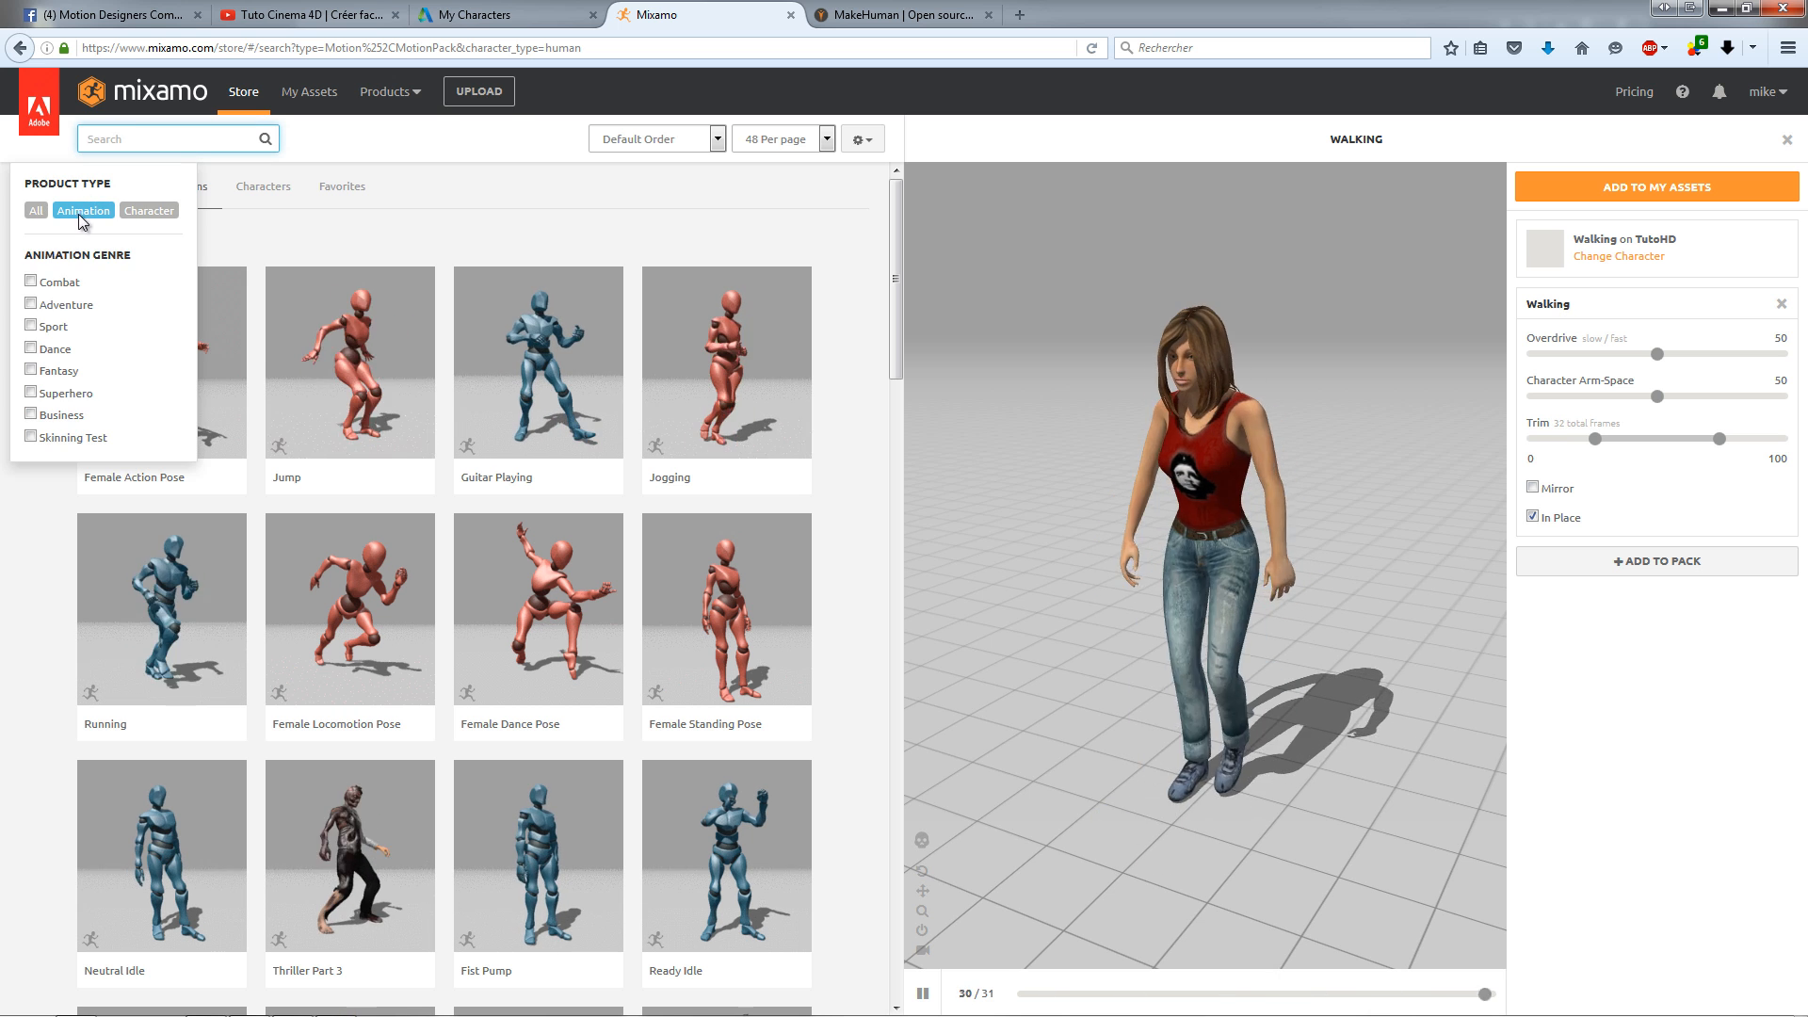
left_click(52, 349)
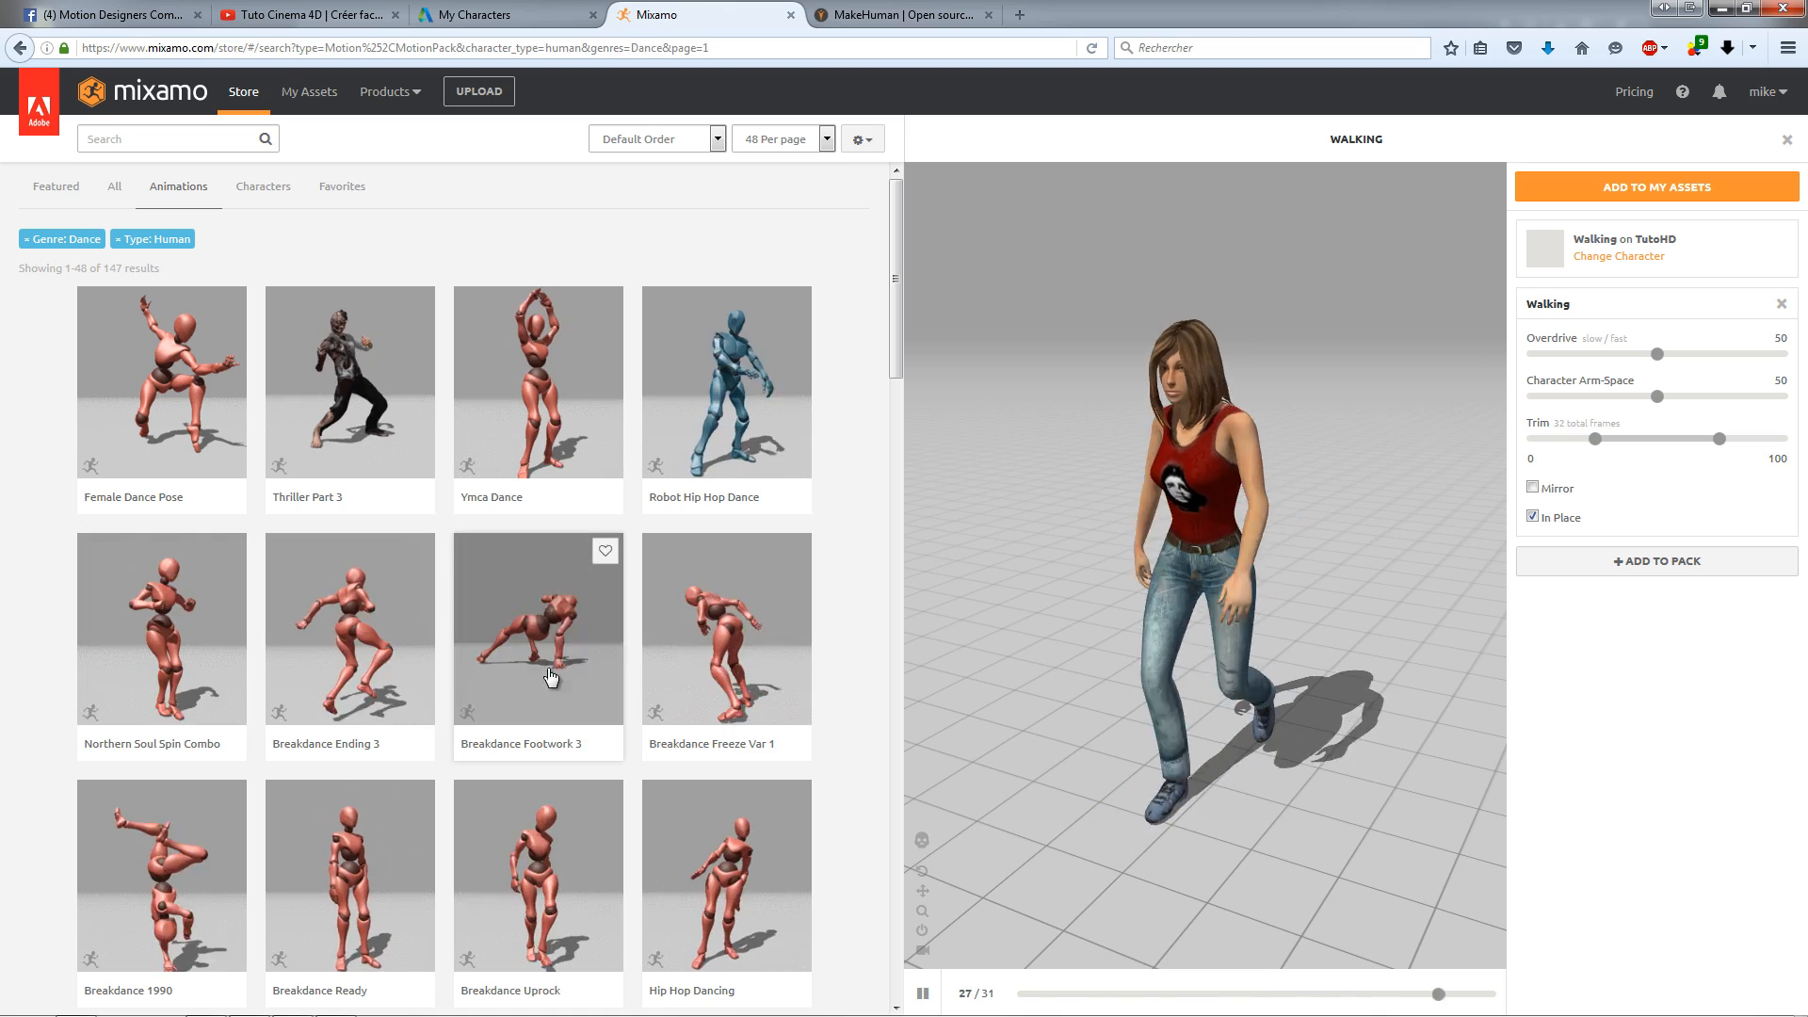
scroll(436, 646, "down", 3)
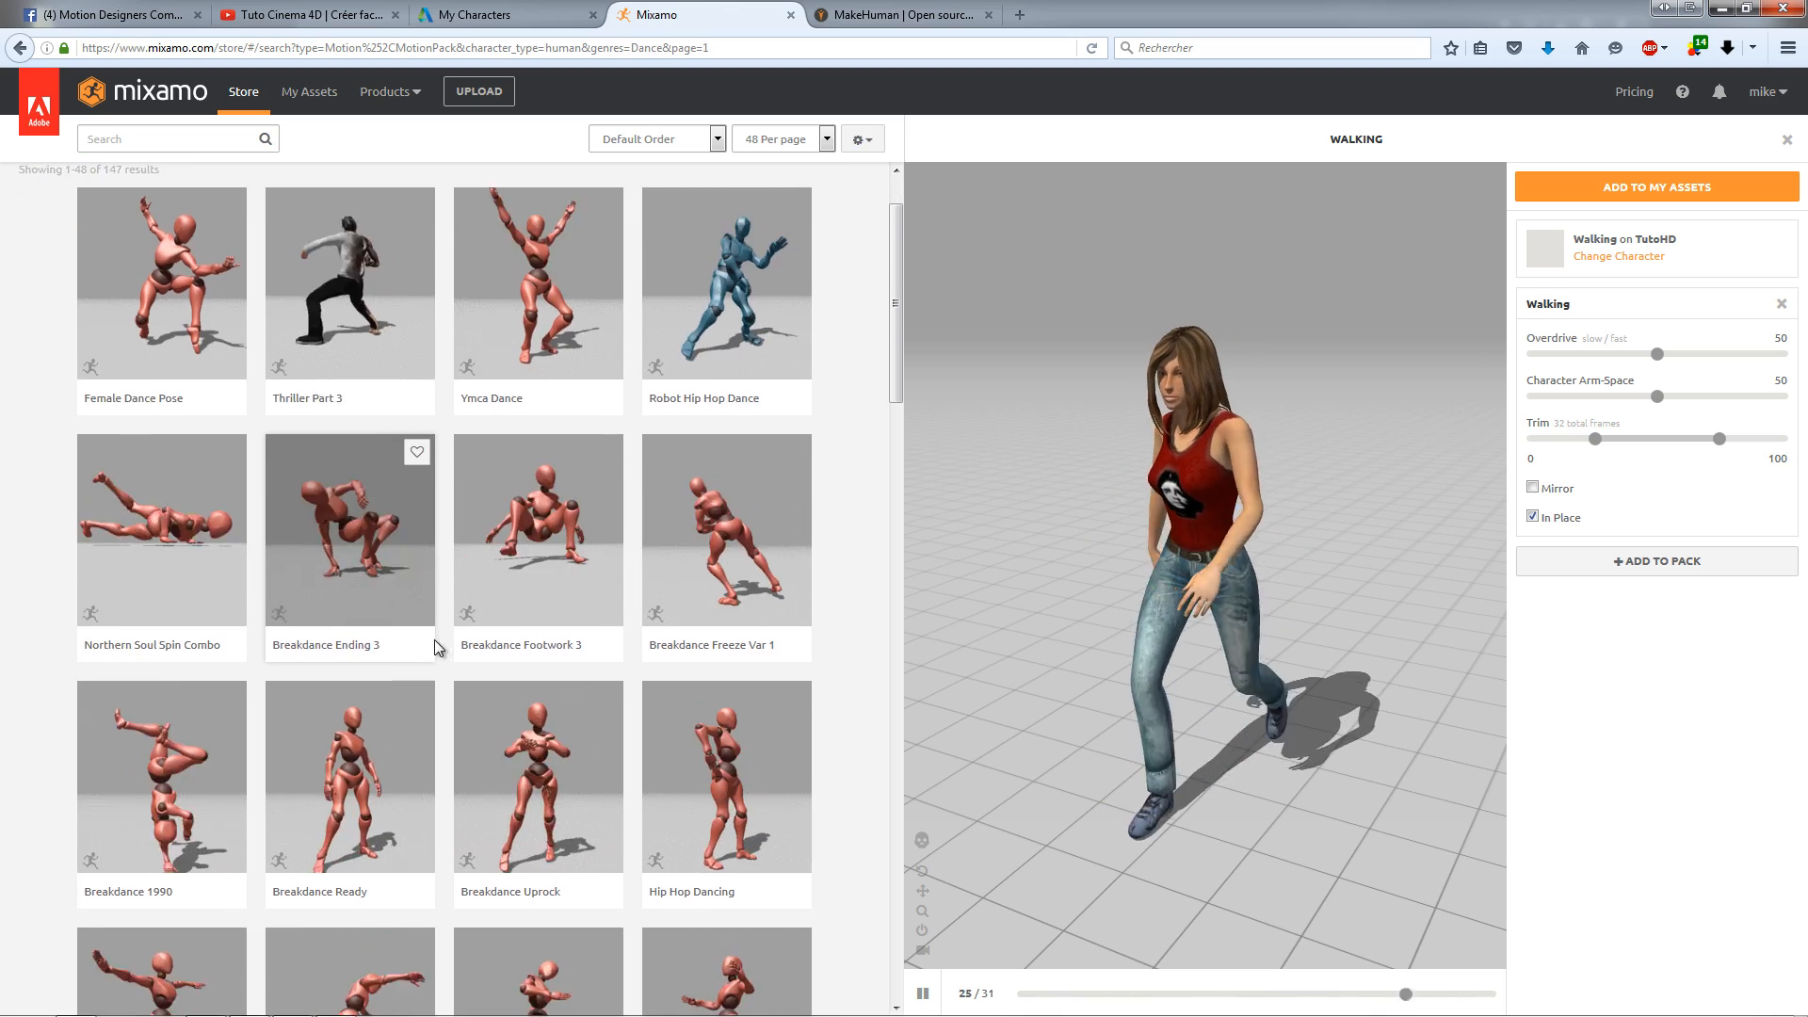
scroll(478, 690, "down", 1)
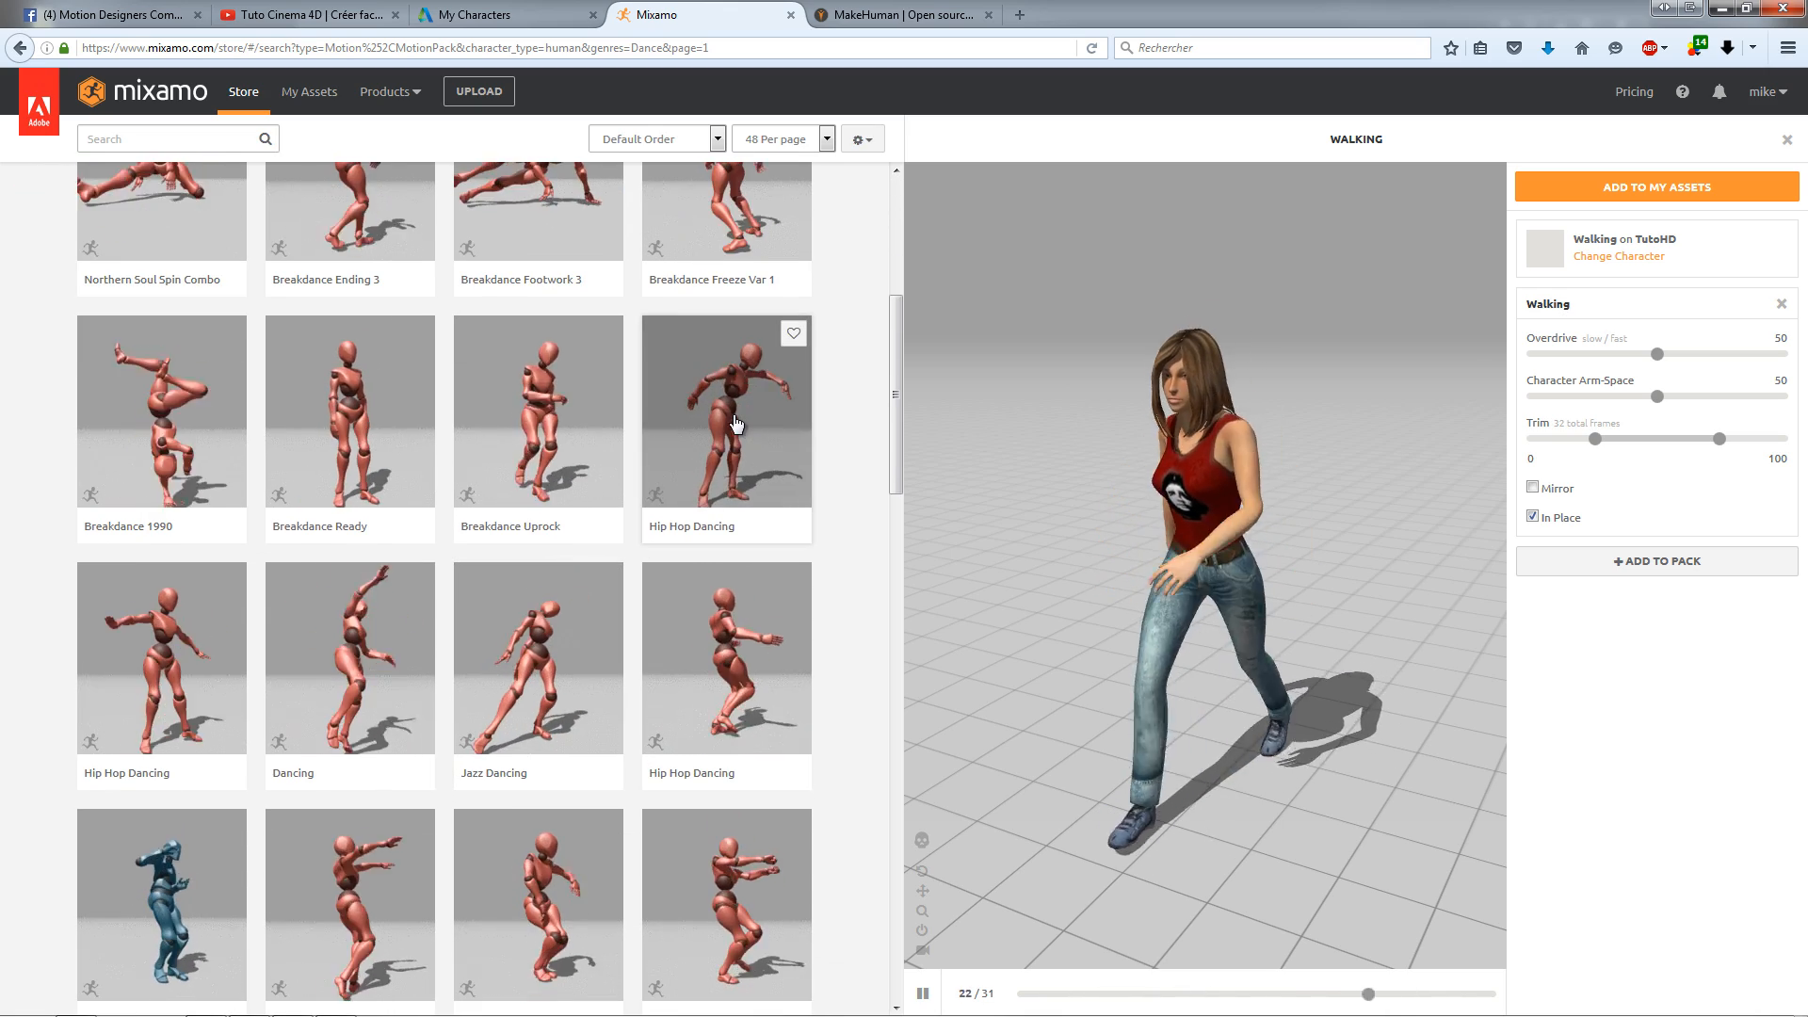
left_click(738, 424)
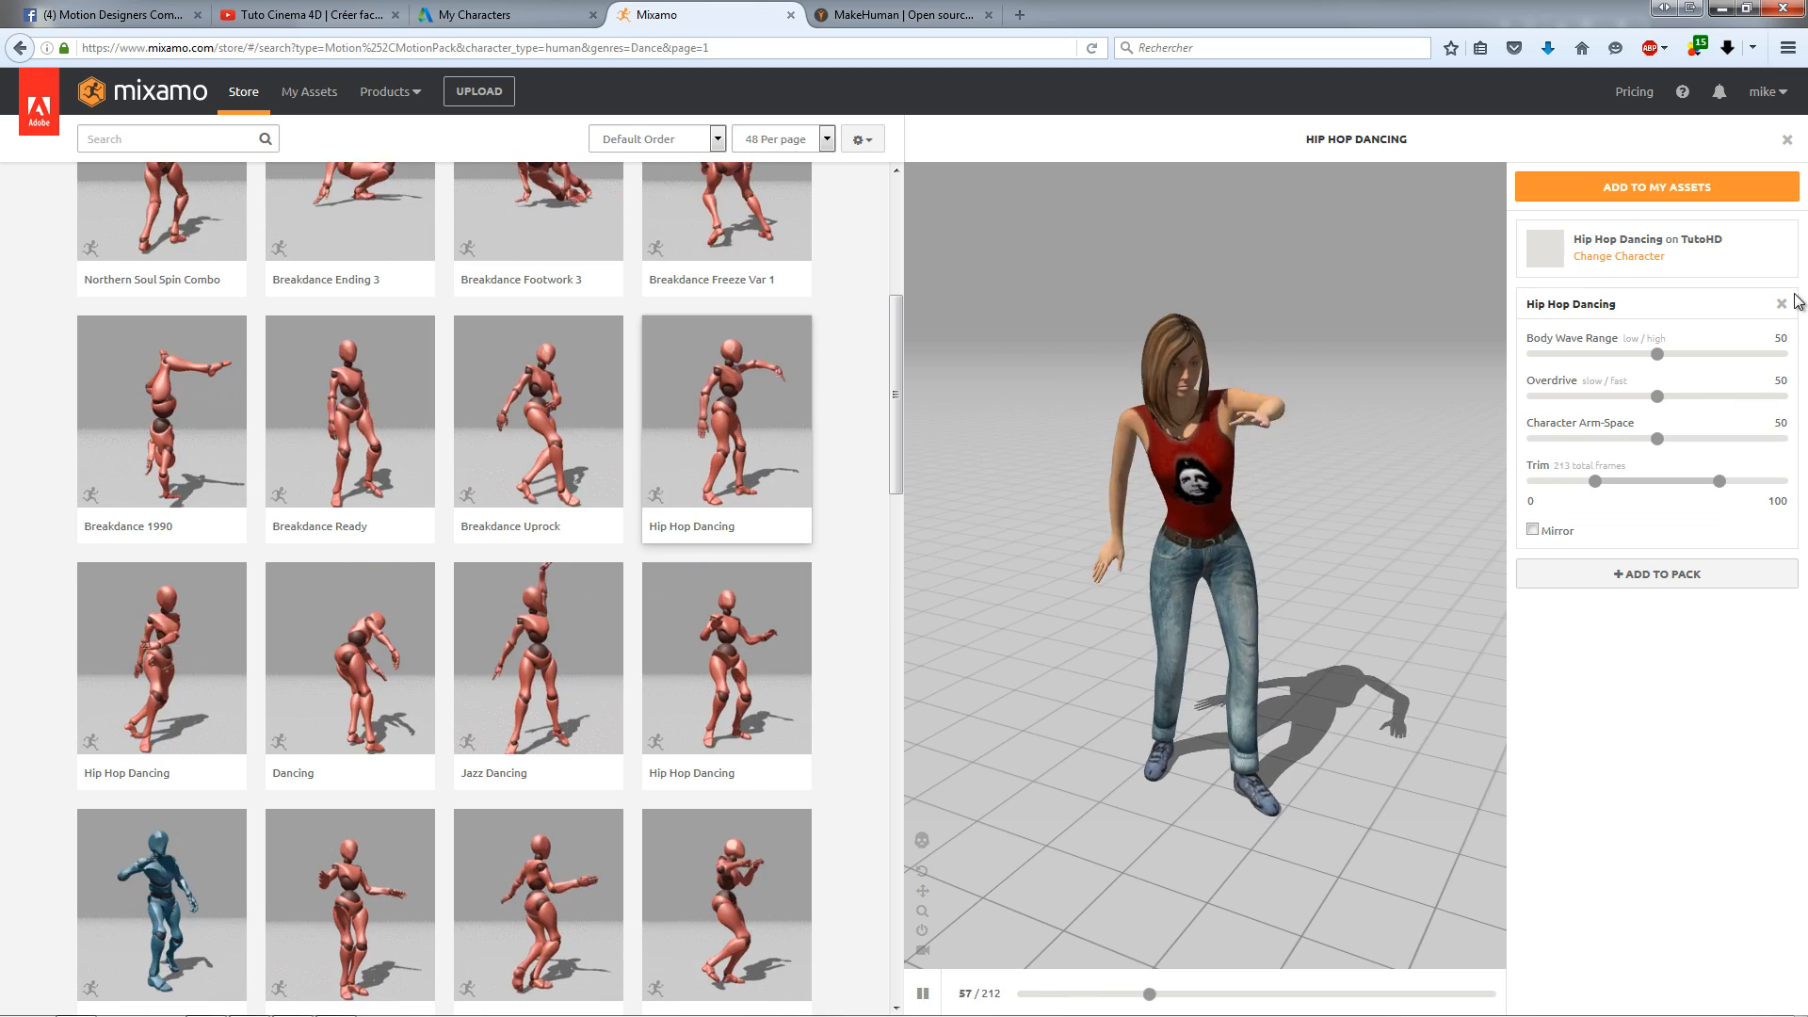
Step: Add Hip Hop Dancing to the owned assets and queue its download as FBX with skin, 30 frames per second and no keyframe reduction
left_click(1694, 191)
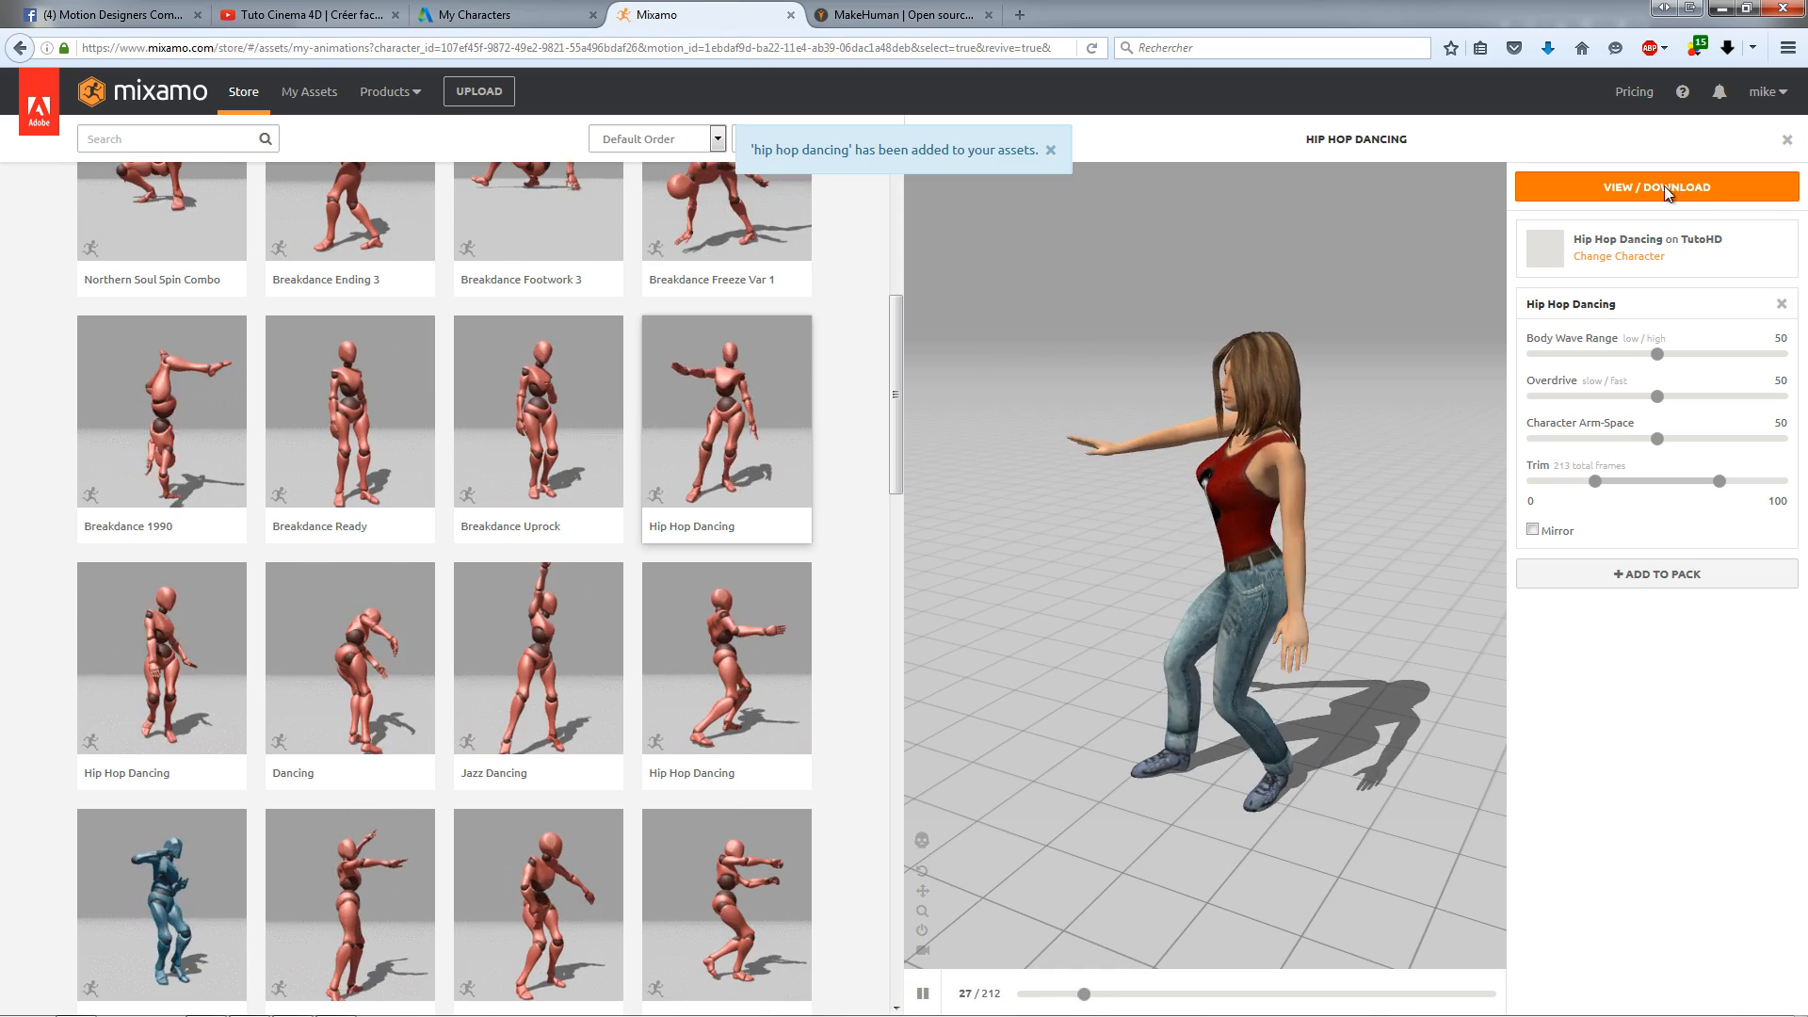
left_click(1664, 186)
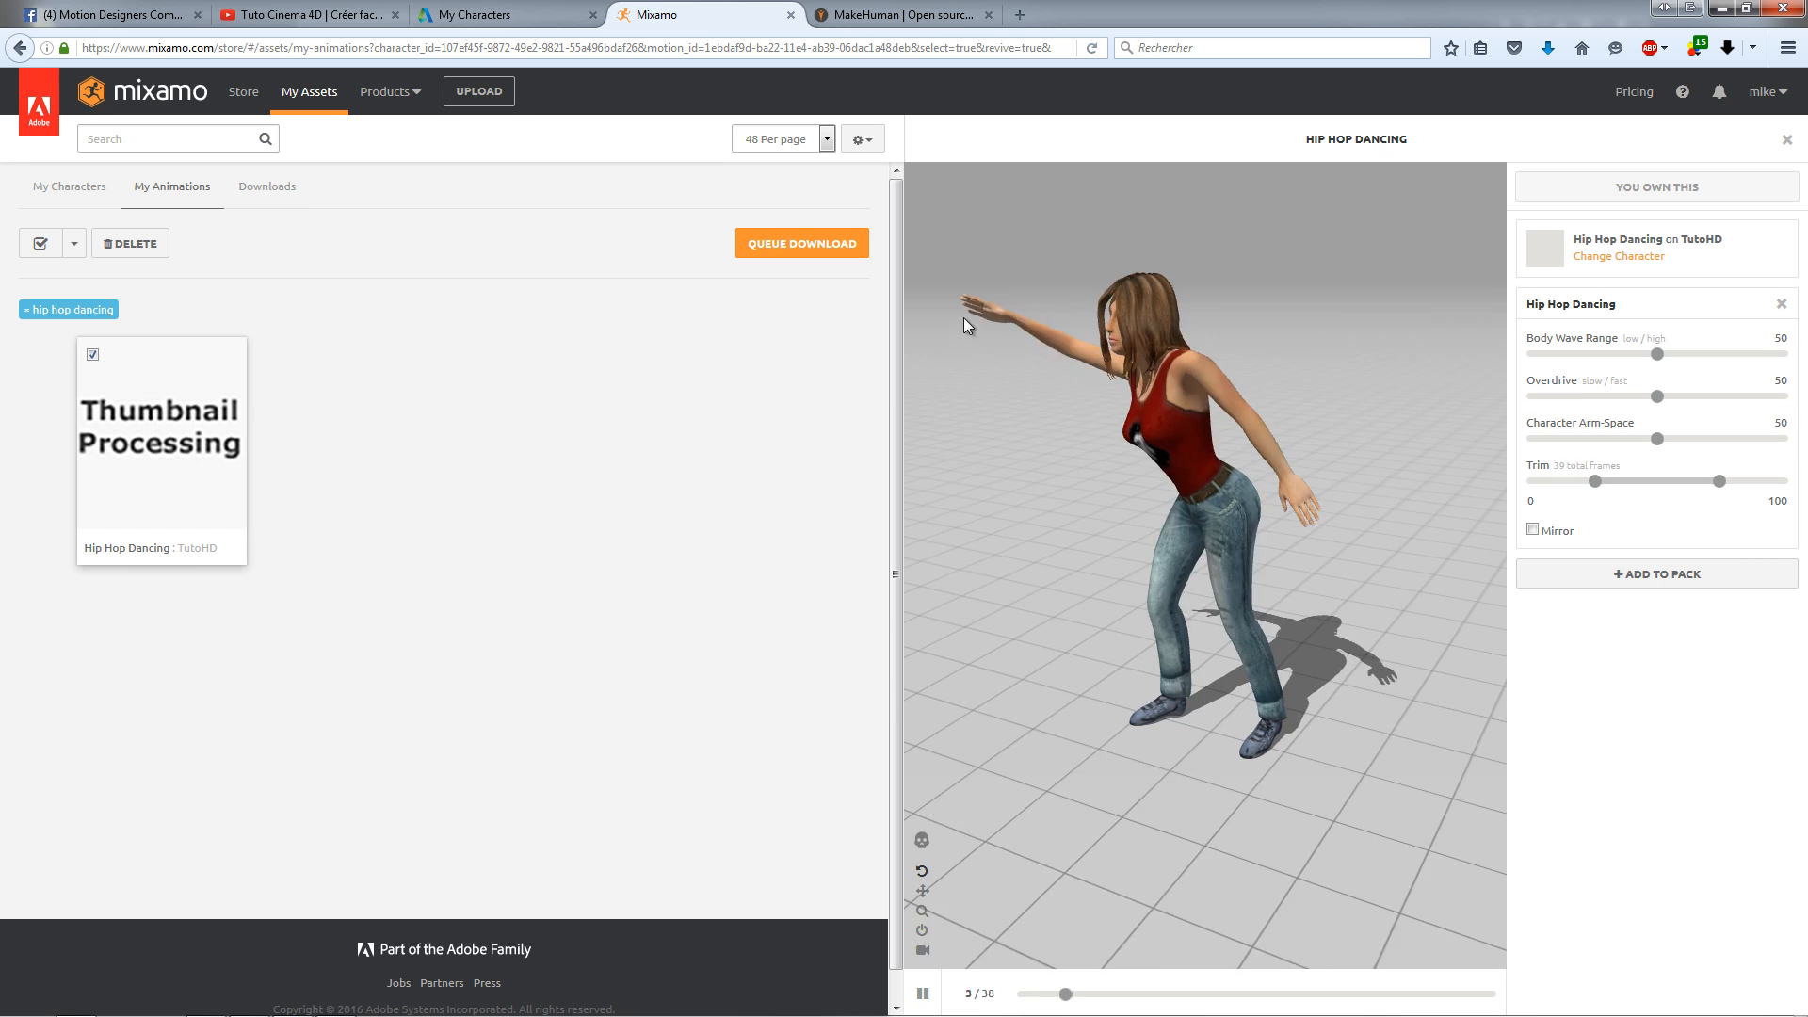
left_click(802, 243)
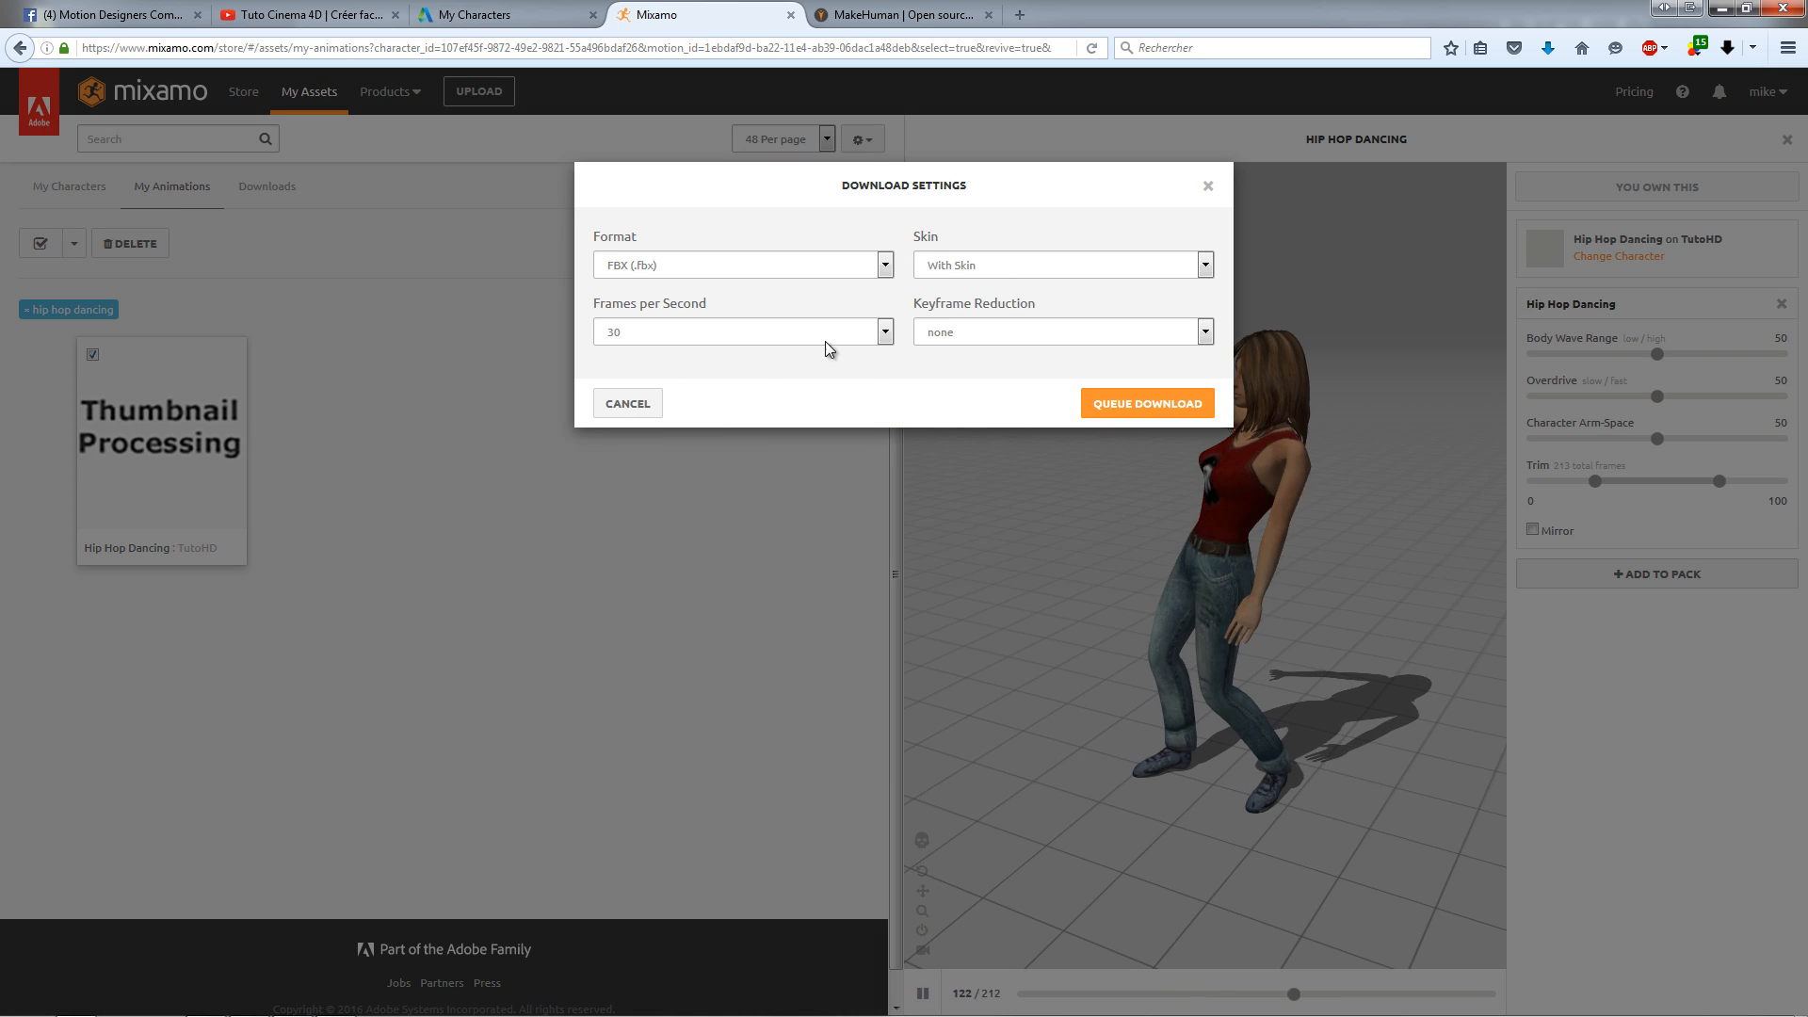
left_click(1177, 406)
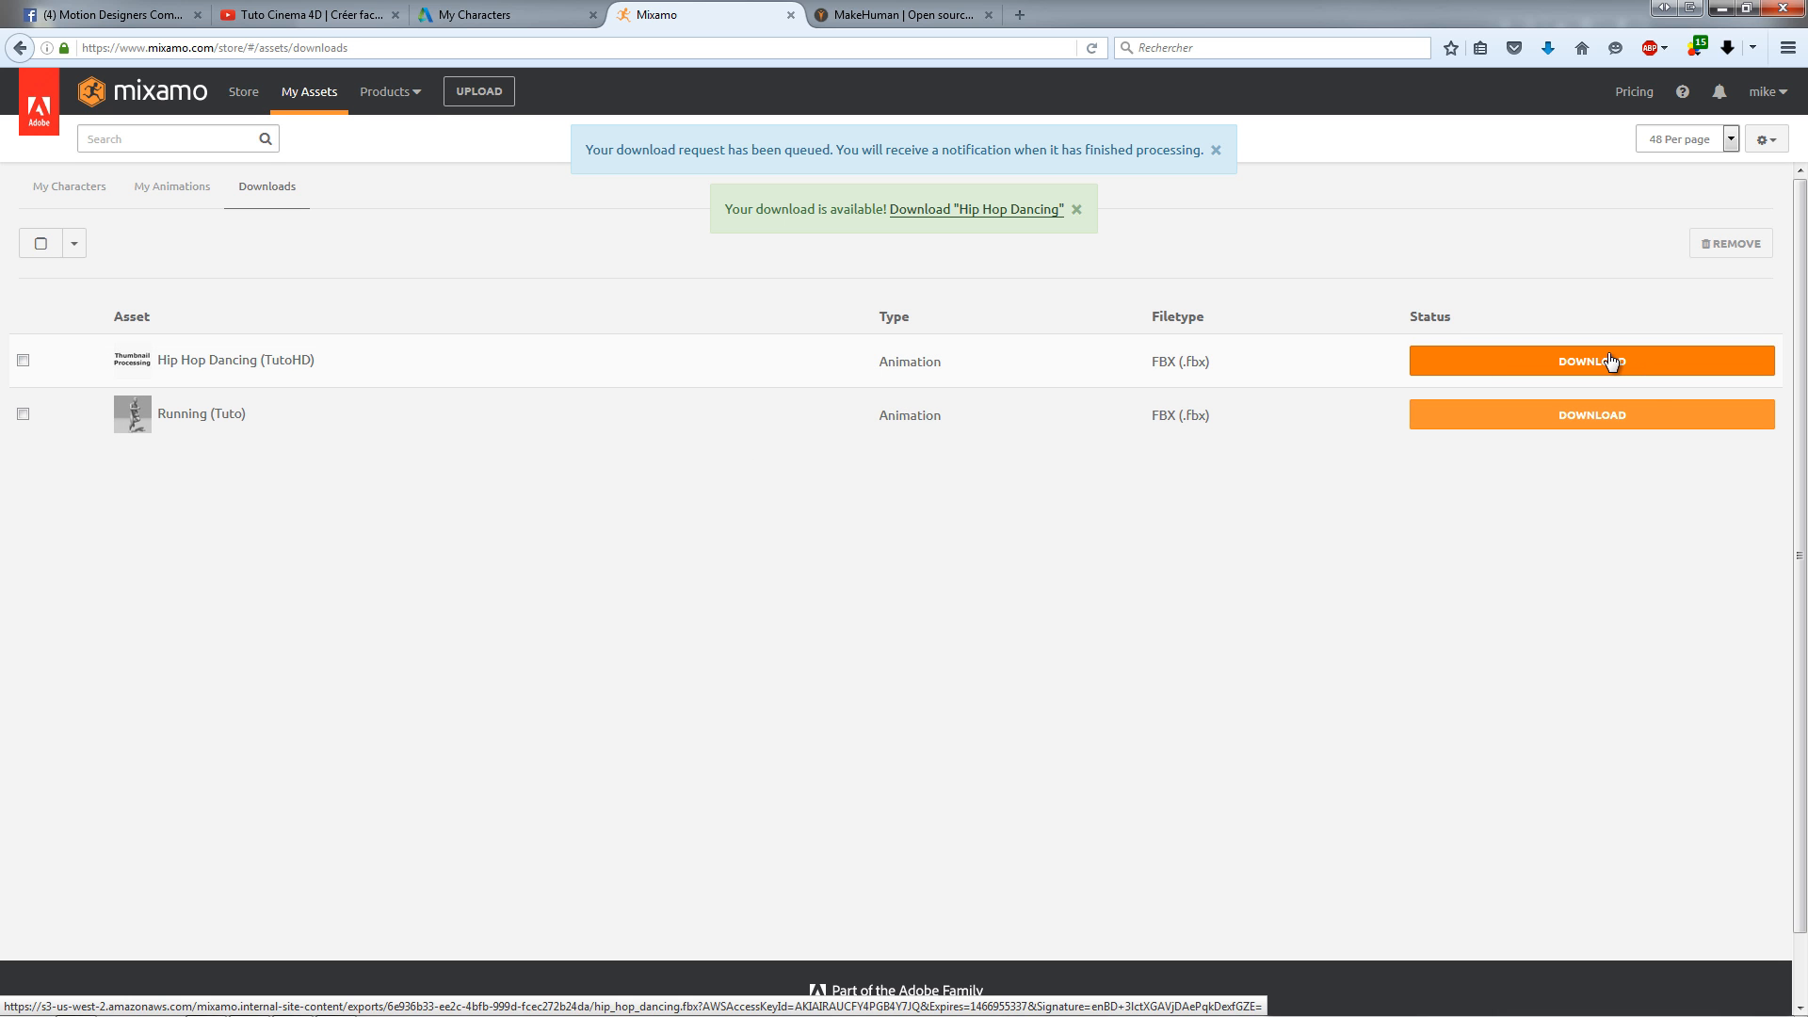
Step: Download the Hip Hop Dancing (TutoHD) animation and save it as hip_hop_dancing.fbx
left_click(1610, 363)
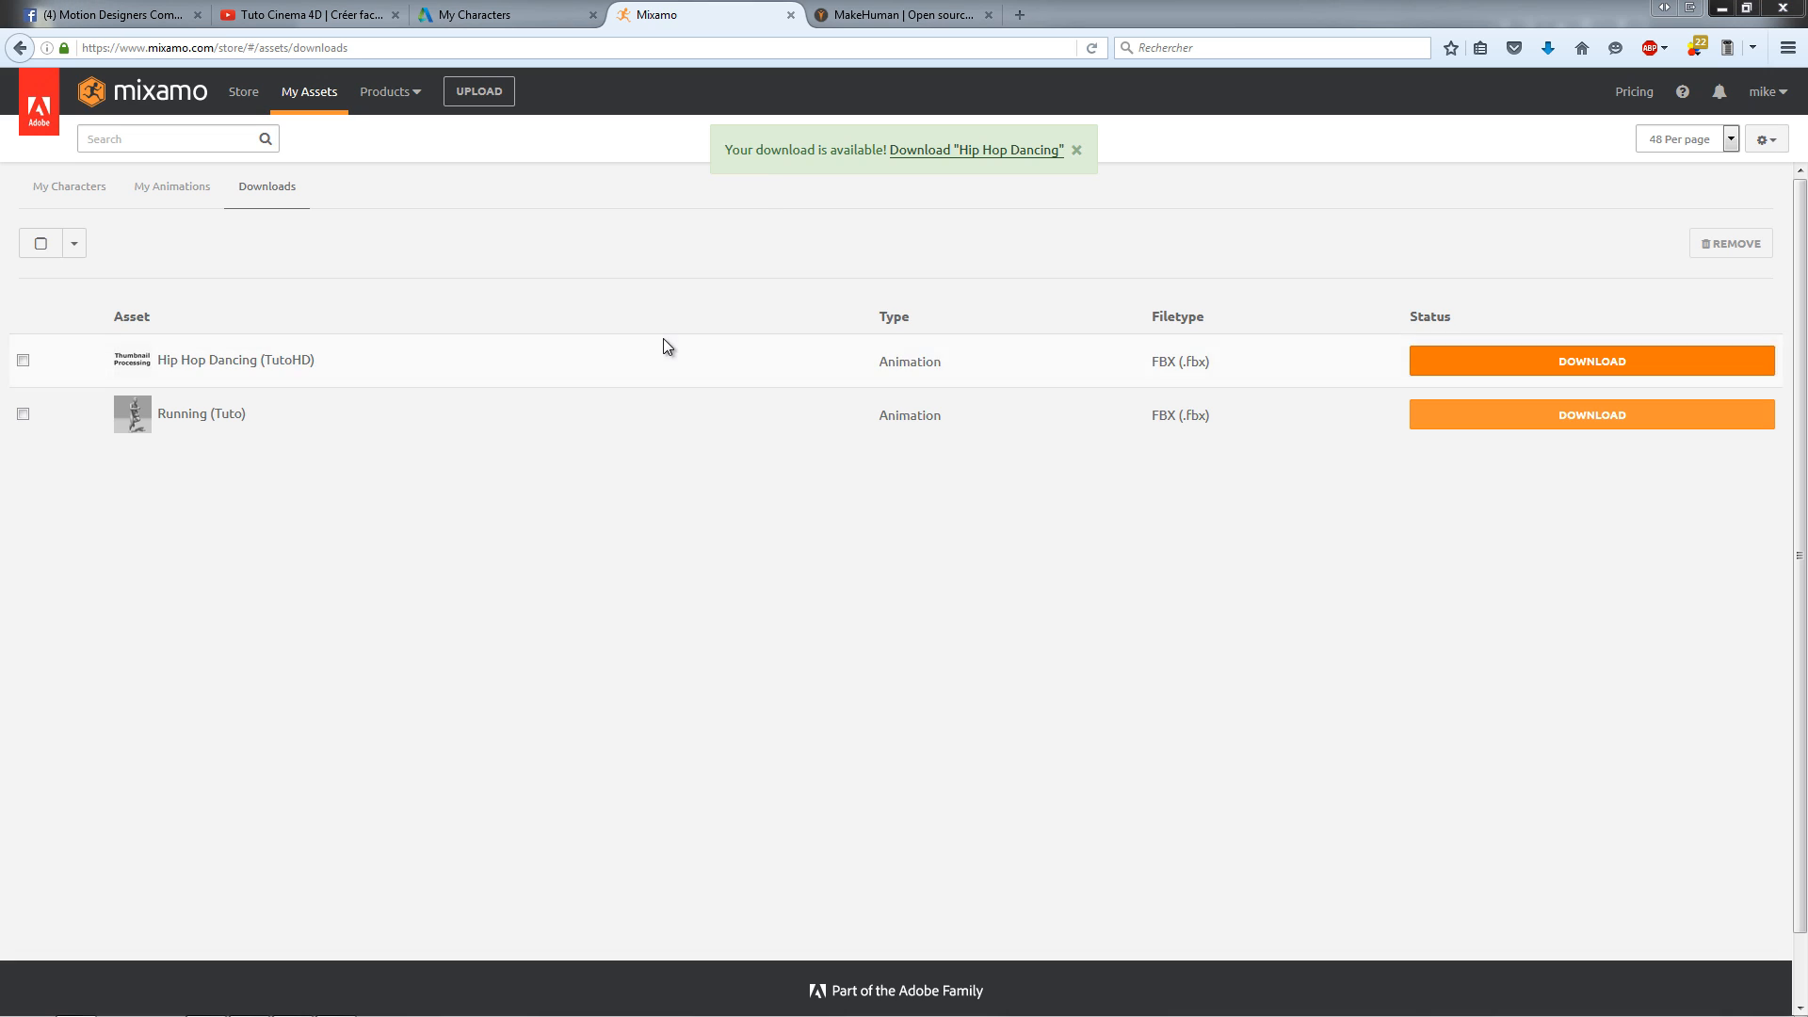
left_click(408, 348)
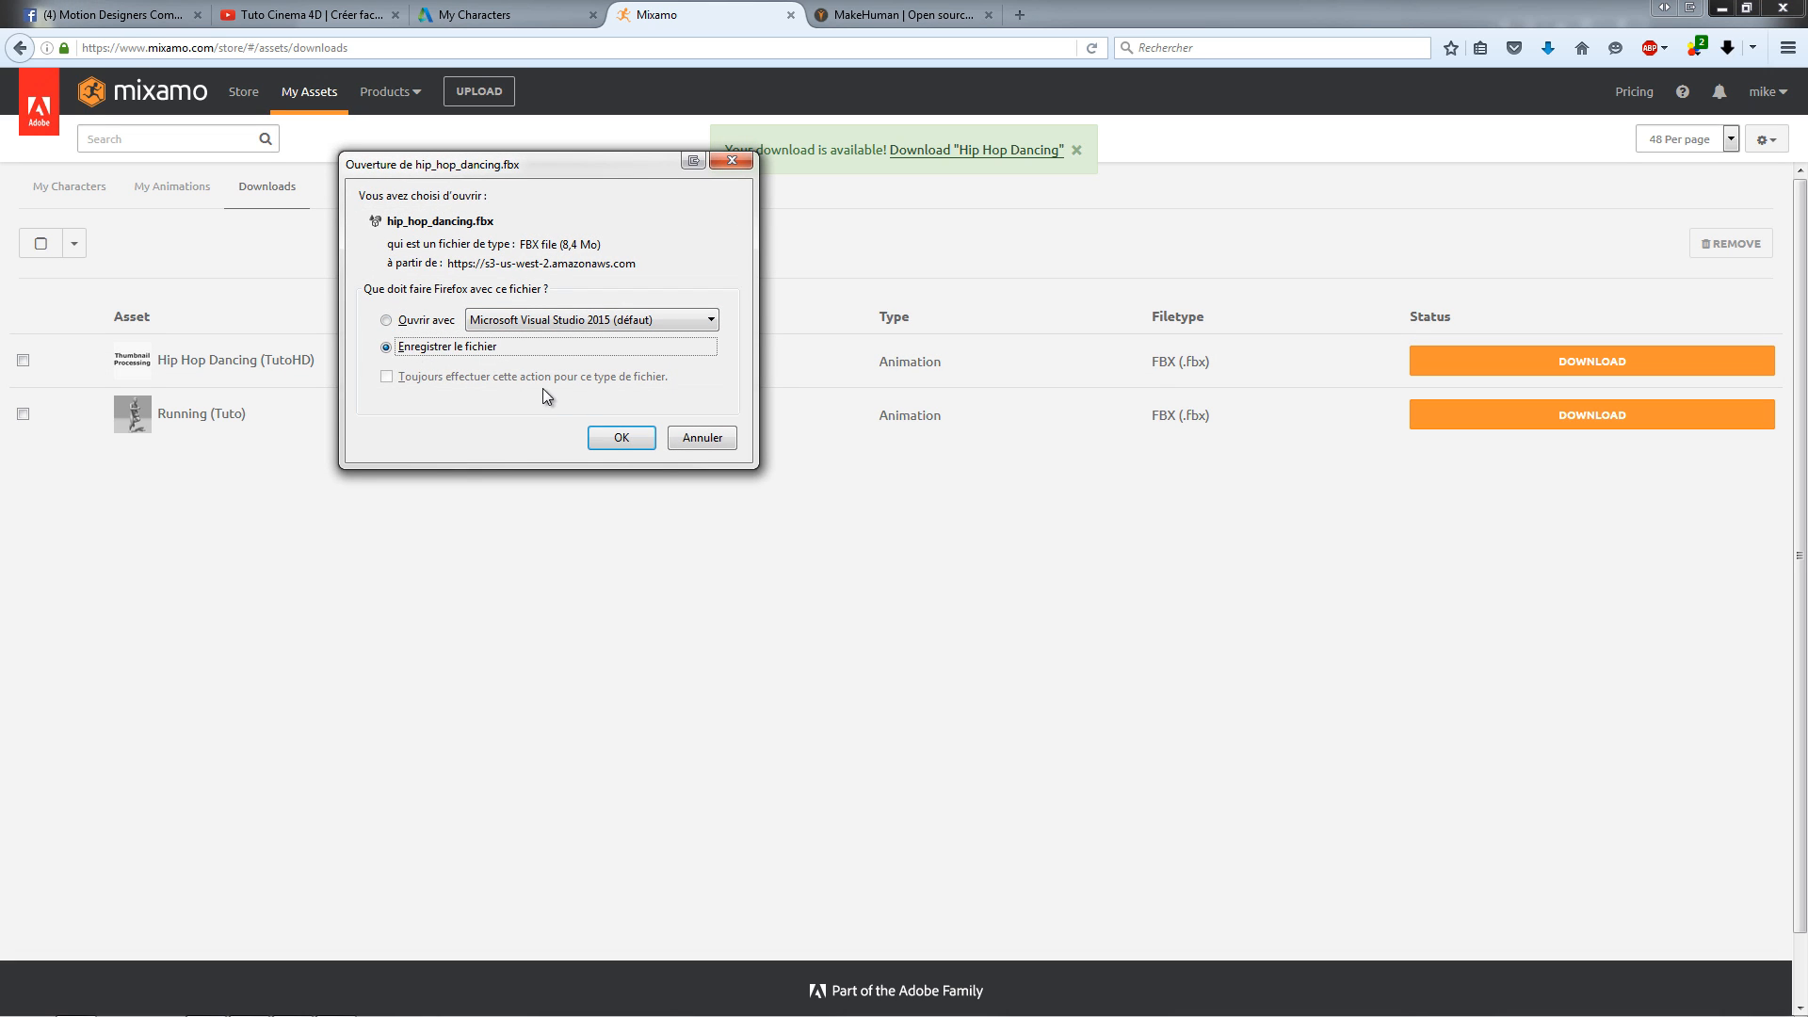
left_click(611, 438)
left_click(764, 478)
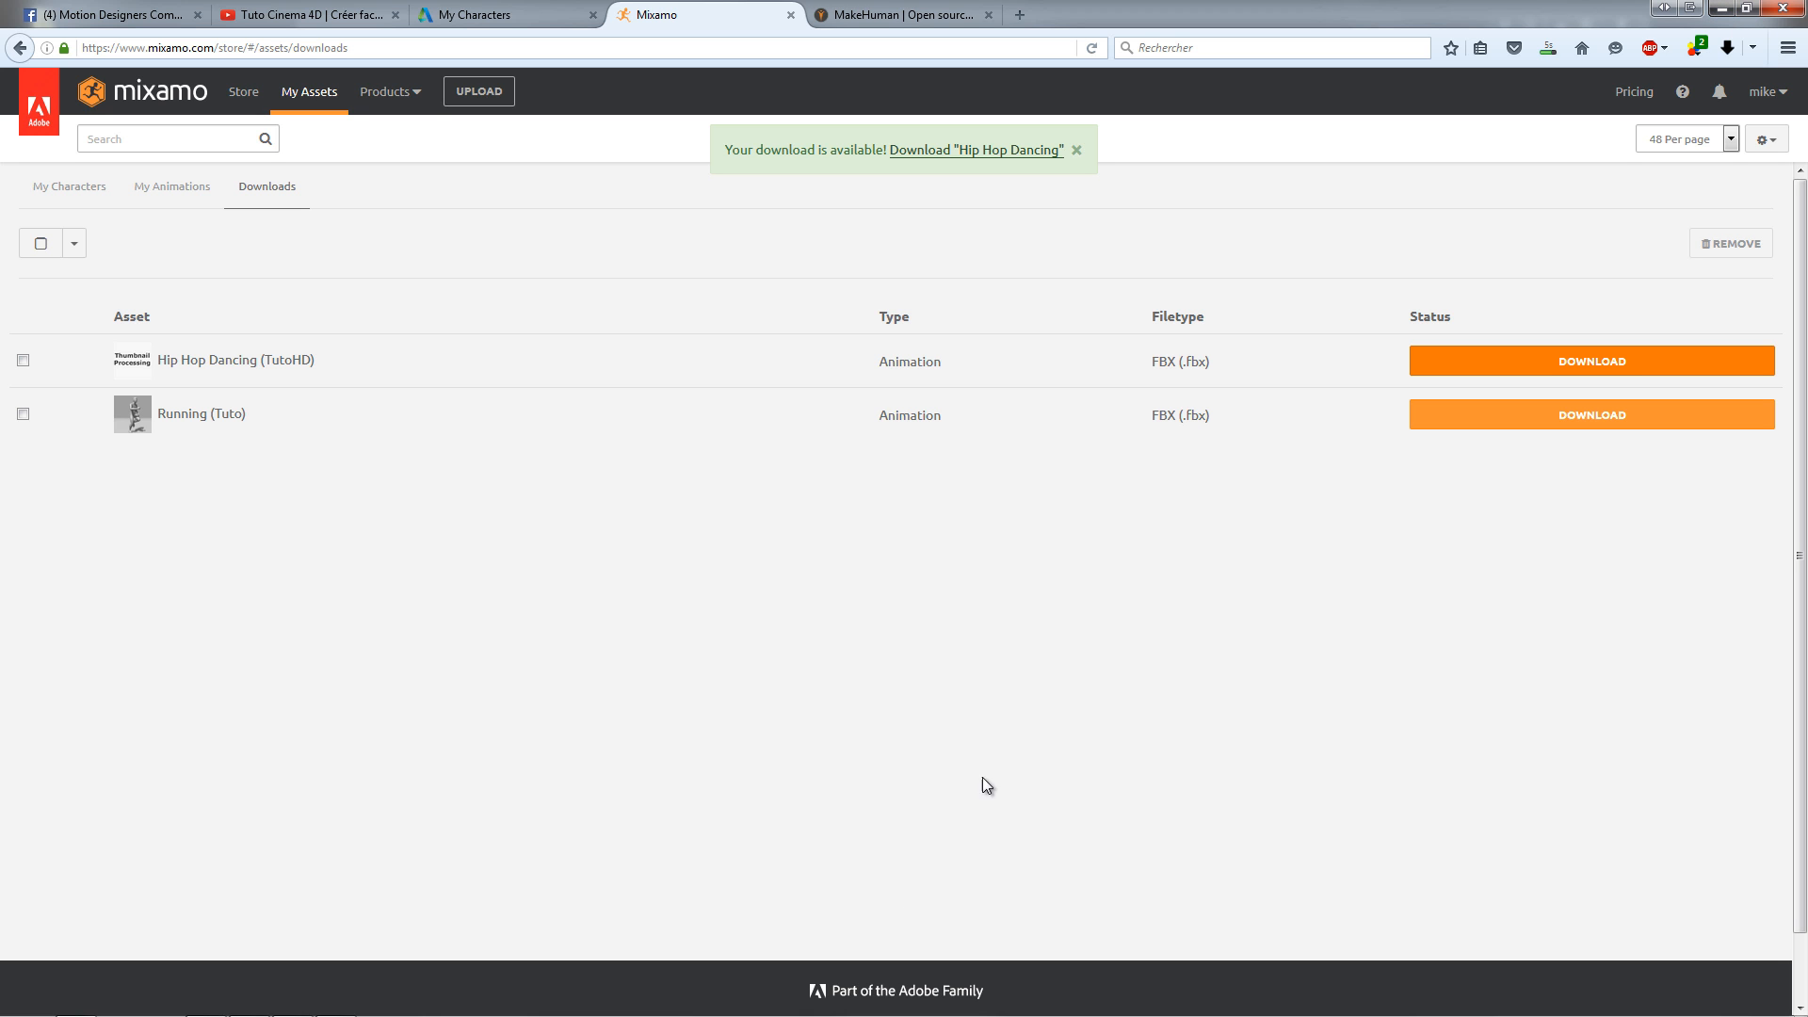
Step: Switch to Cinema 4D and close the material editor window
mouse_move(708, 1011)
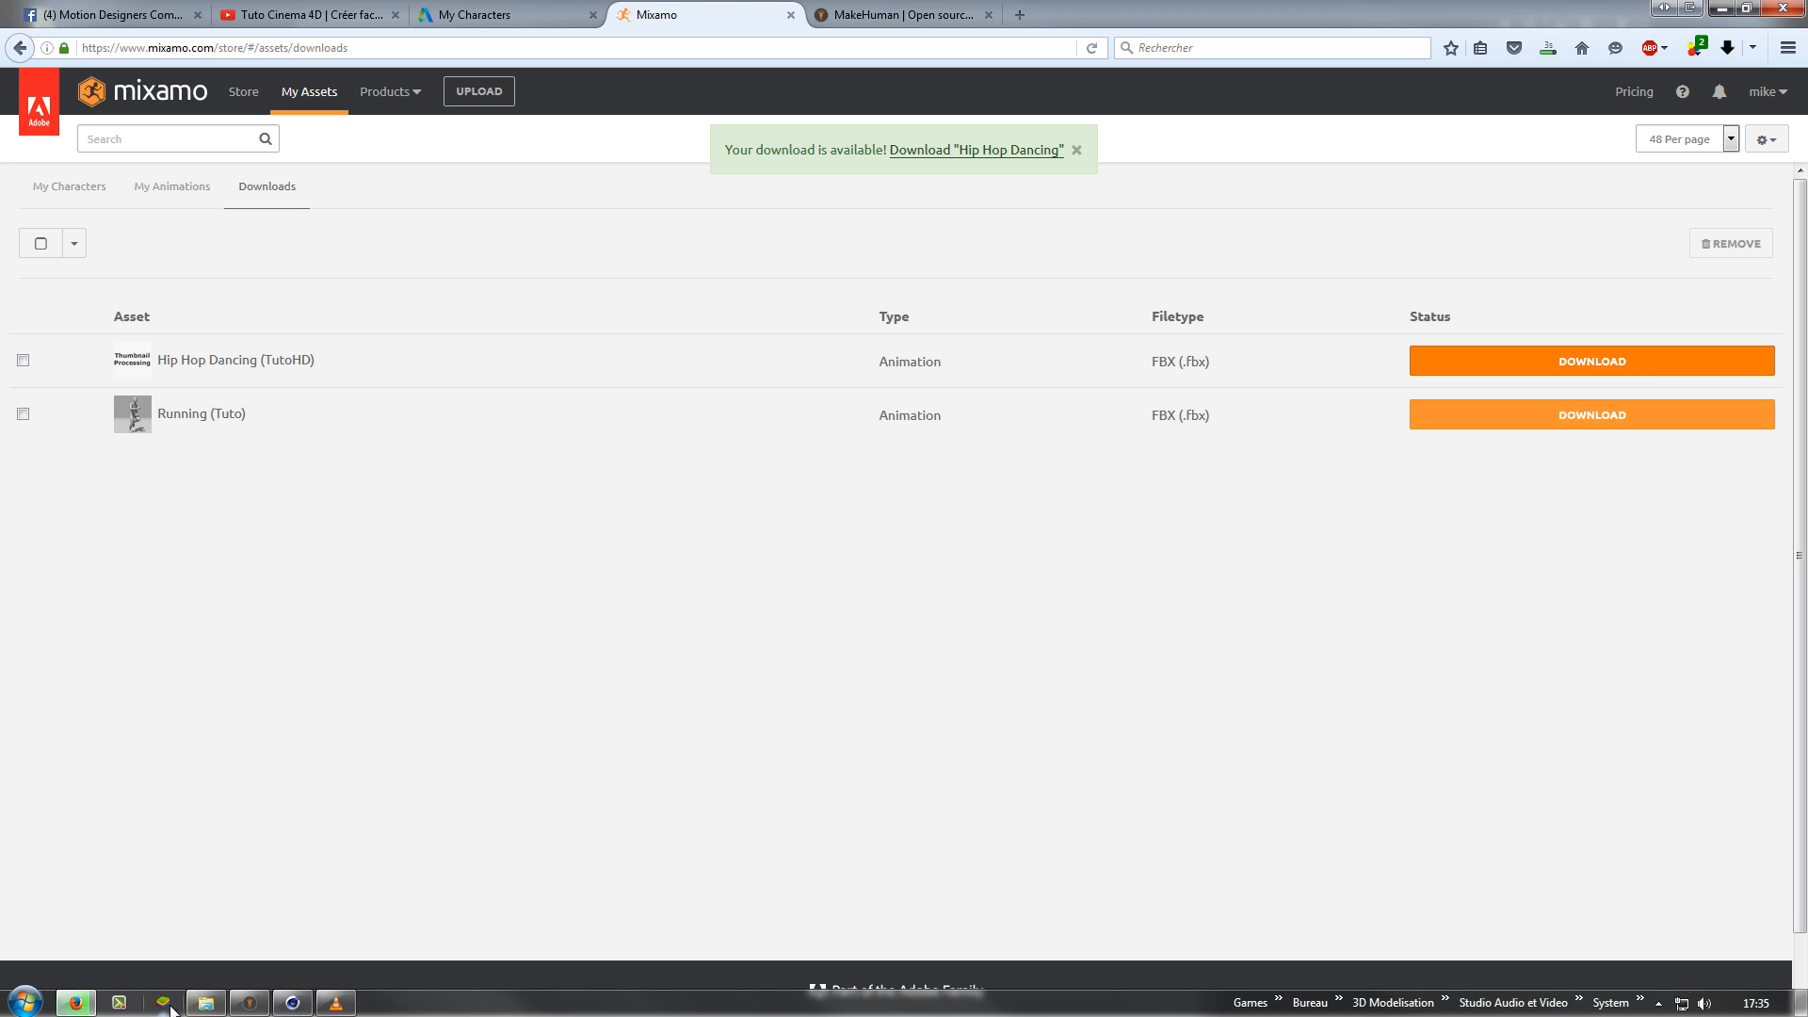
mouse_move(193, 1009)
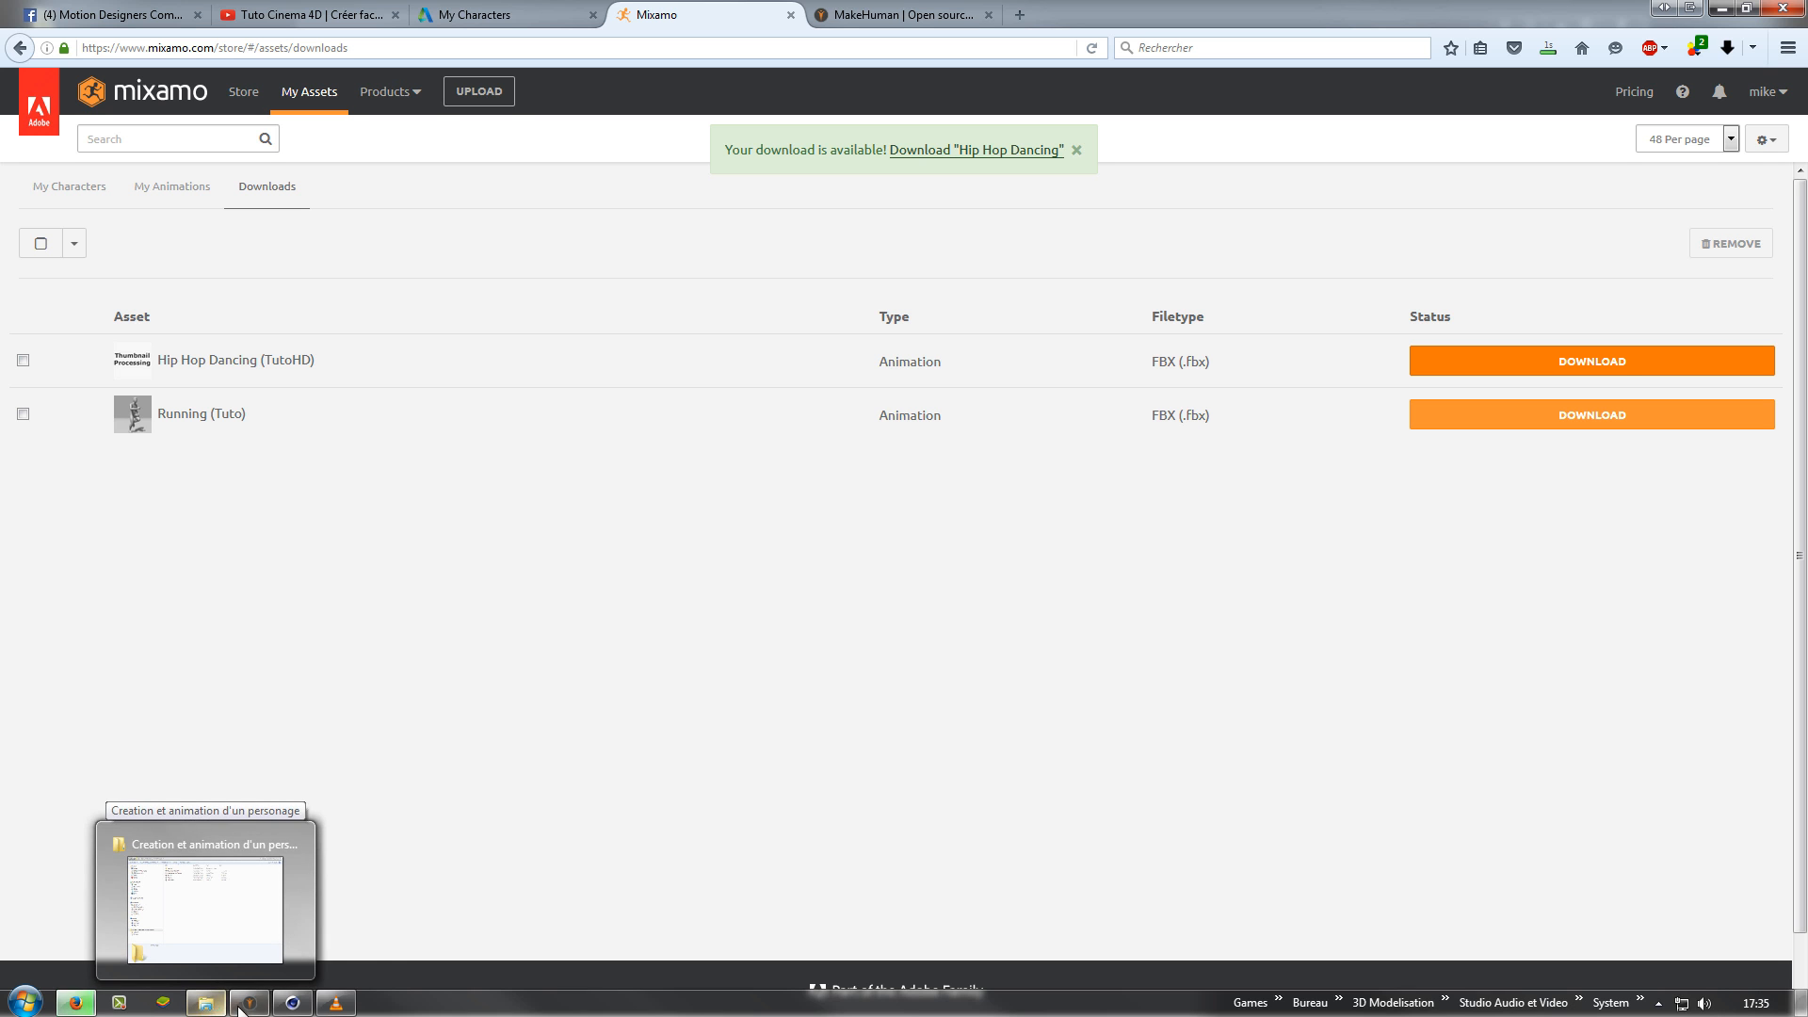
mouse_move(287, 1004)
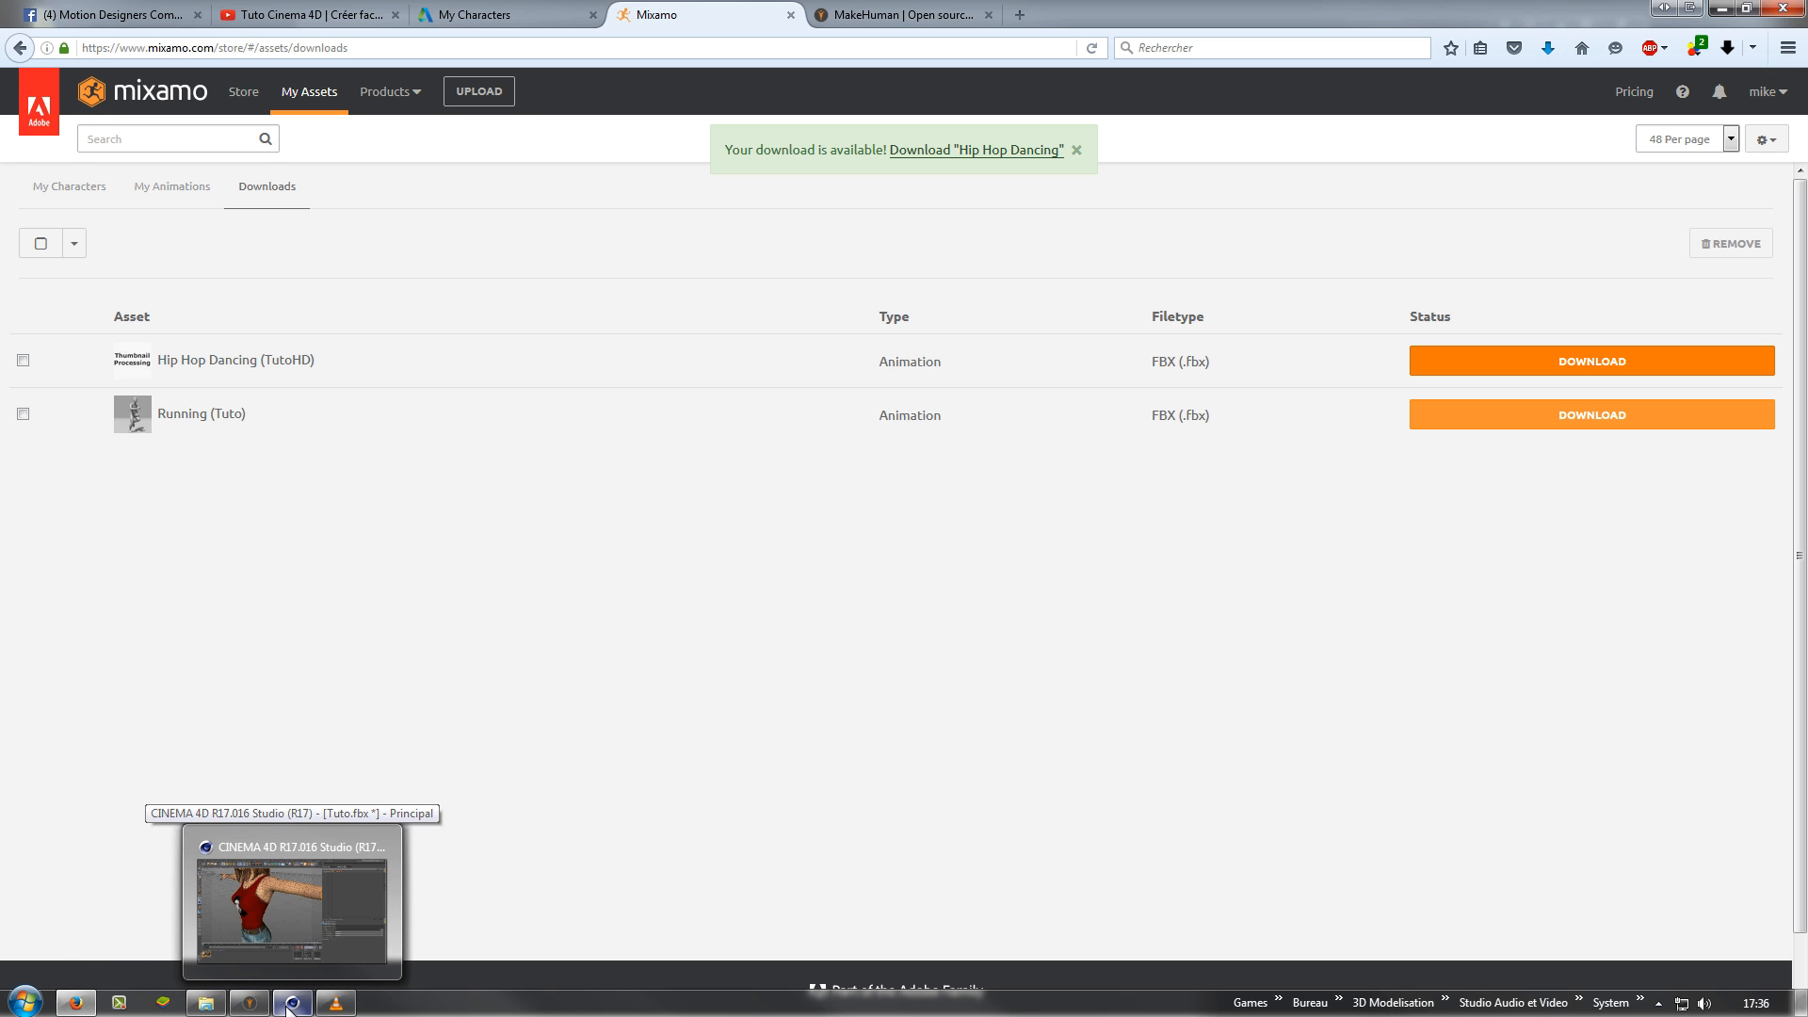
left_click(289, 1006)
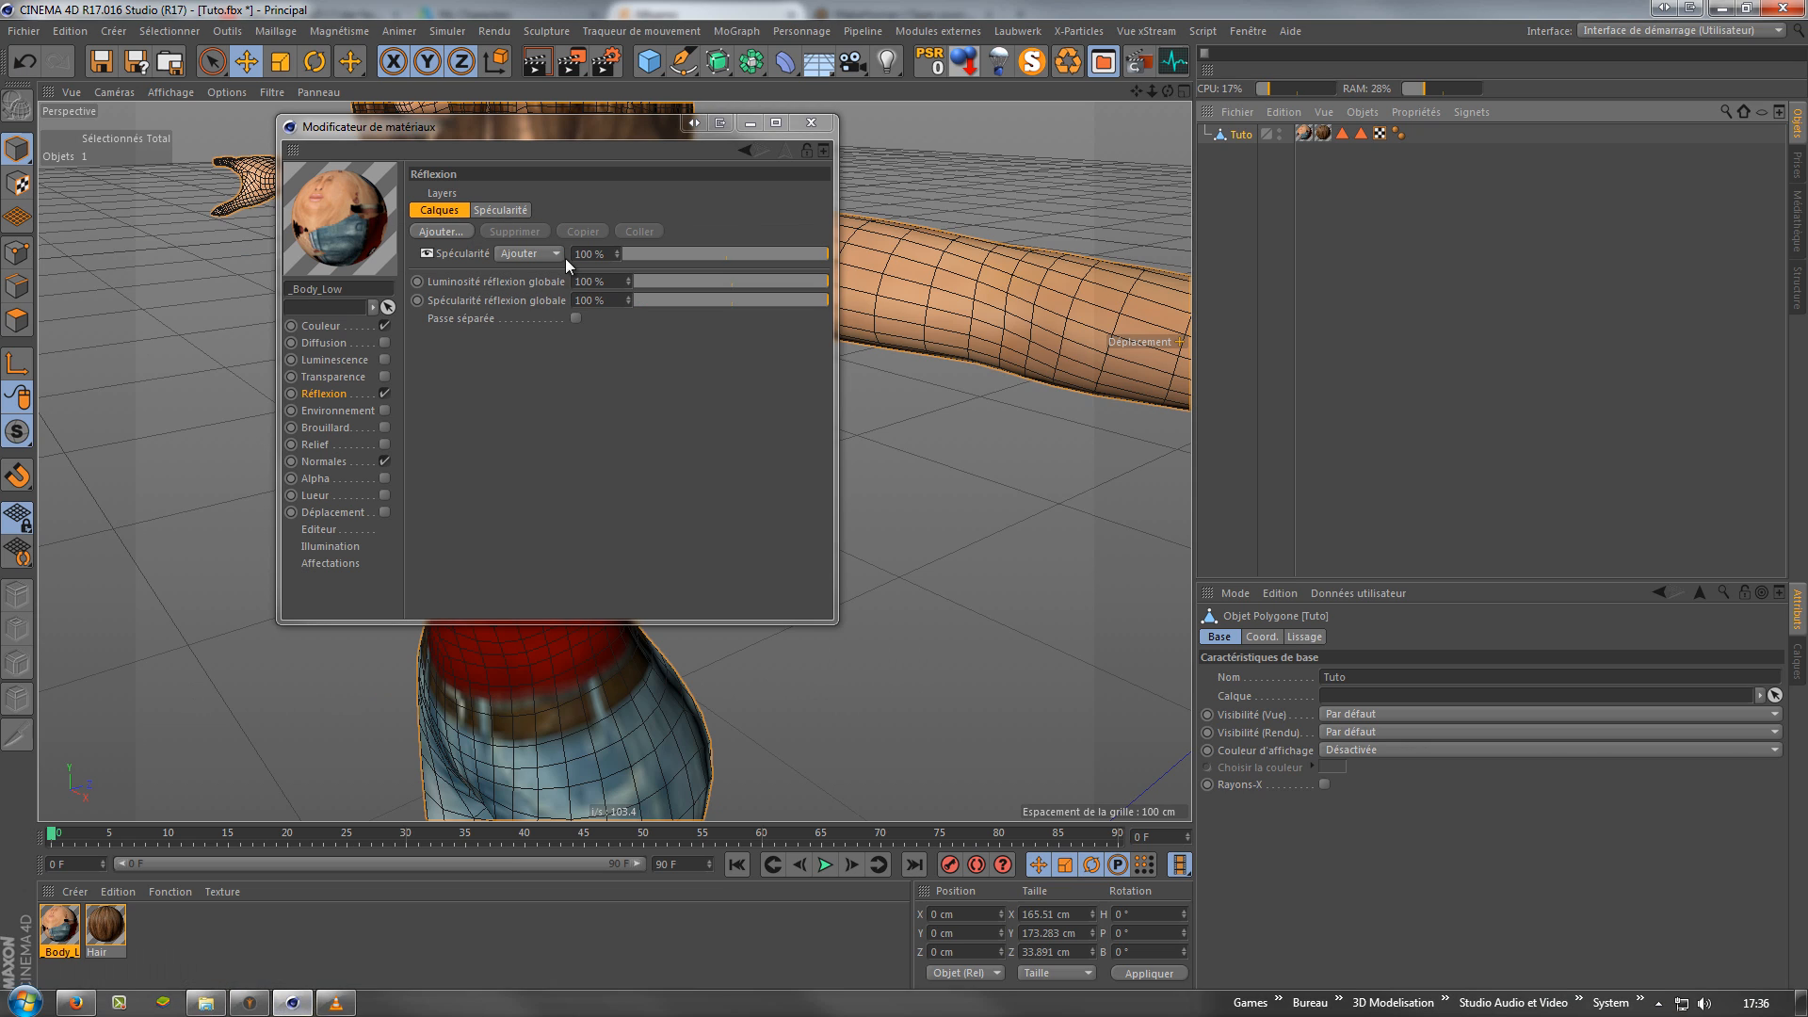
left_click(811, 123)
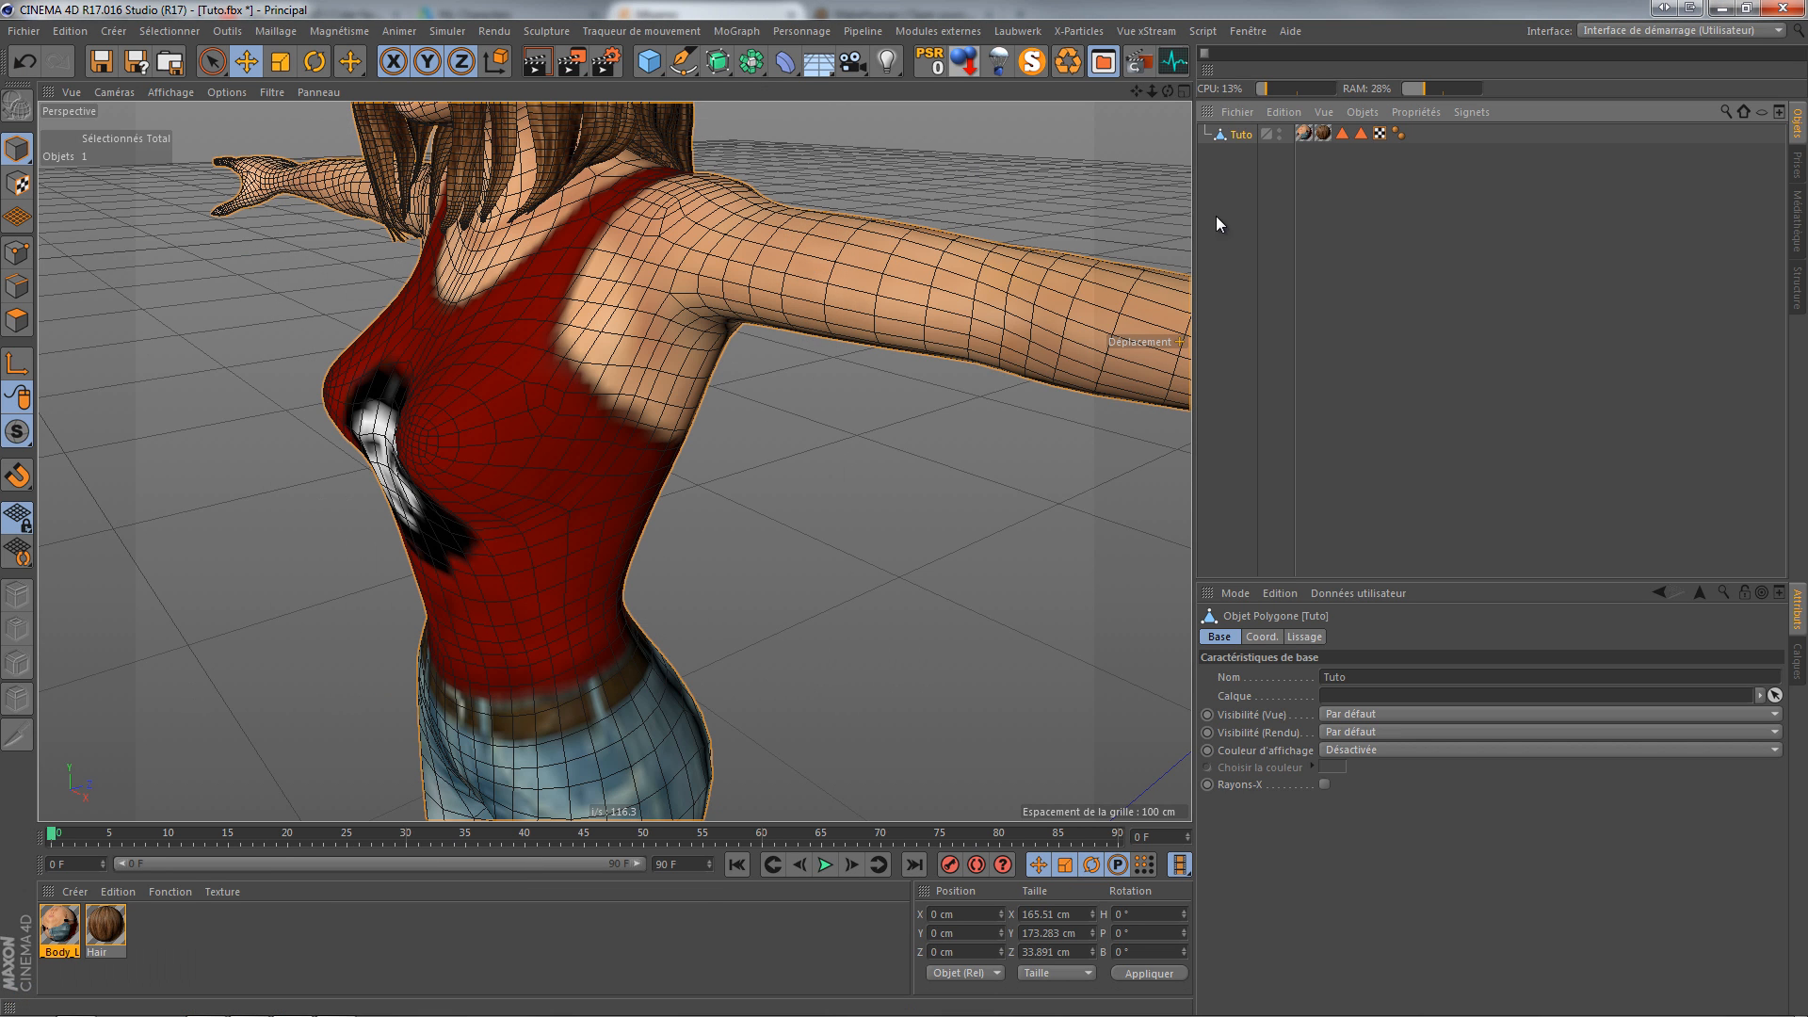
Step: Open hip_hop_dancing.fbx in Cinema 4D, accepting the FBX import settings as they are
left_click(1228, 192)
left_click(1241, 134)
left_click(23, 32)
mouse_move(52, 42)
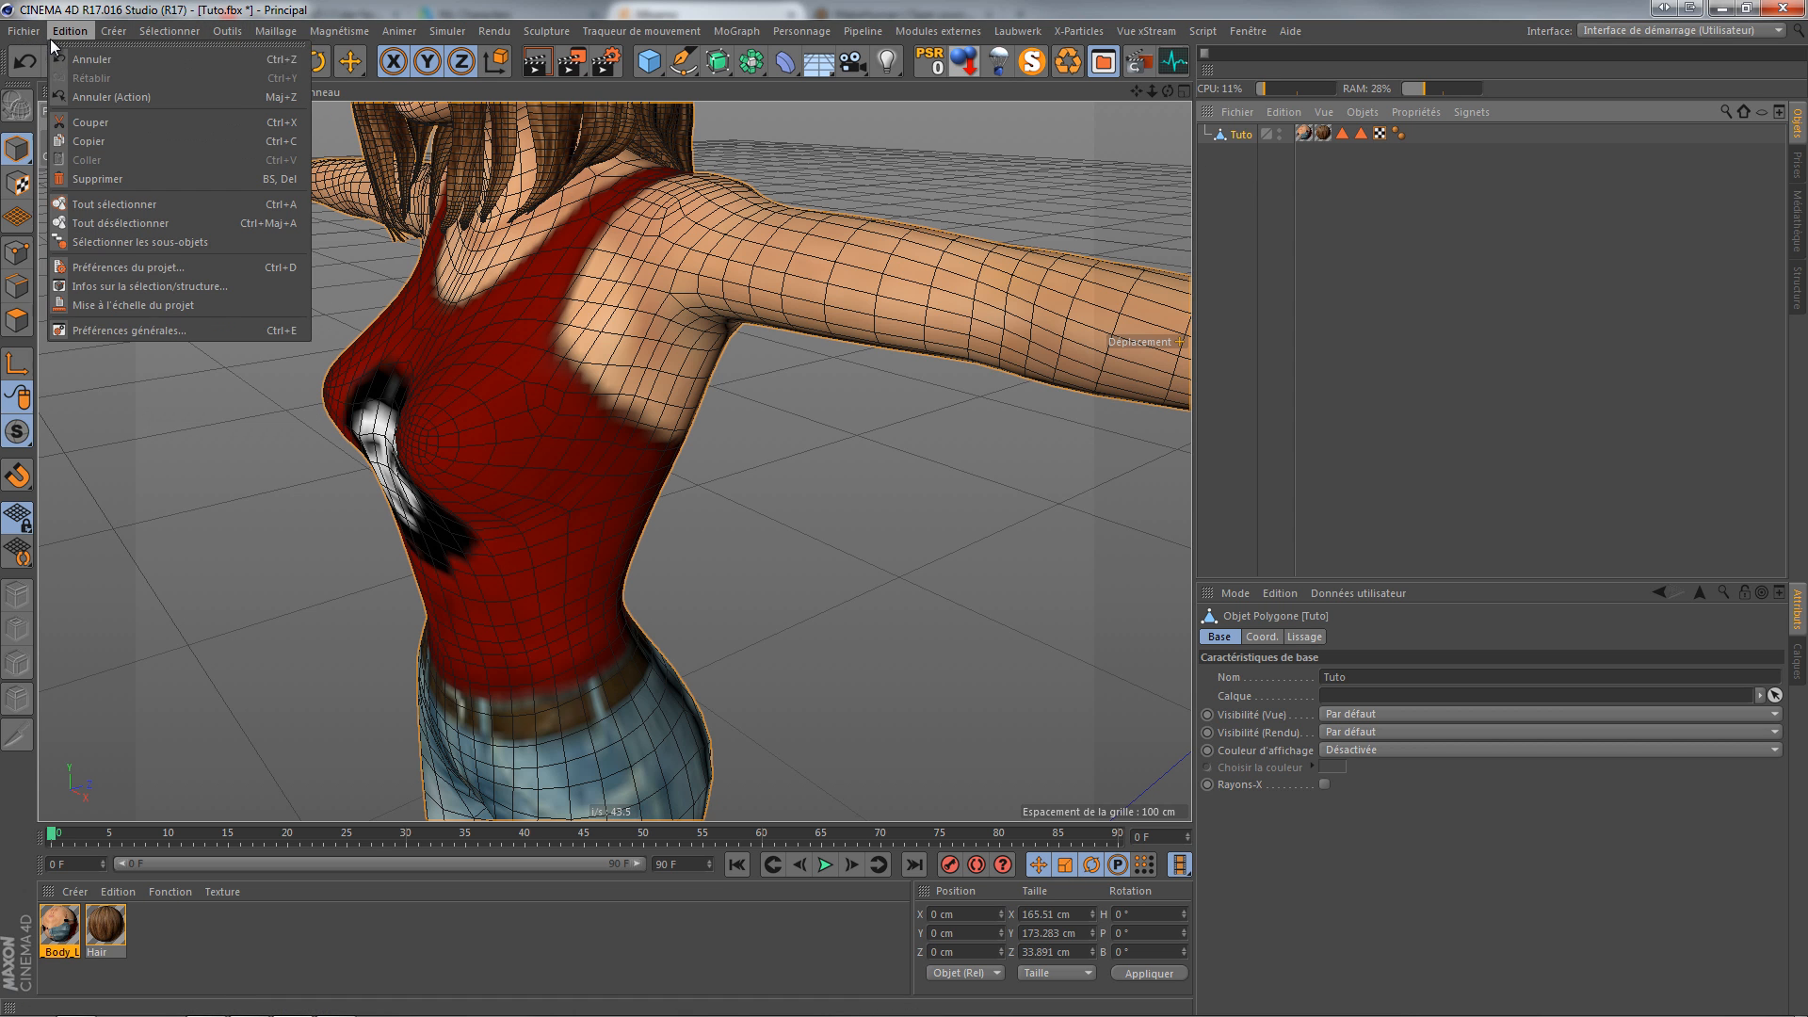
left_click(42, 79)
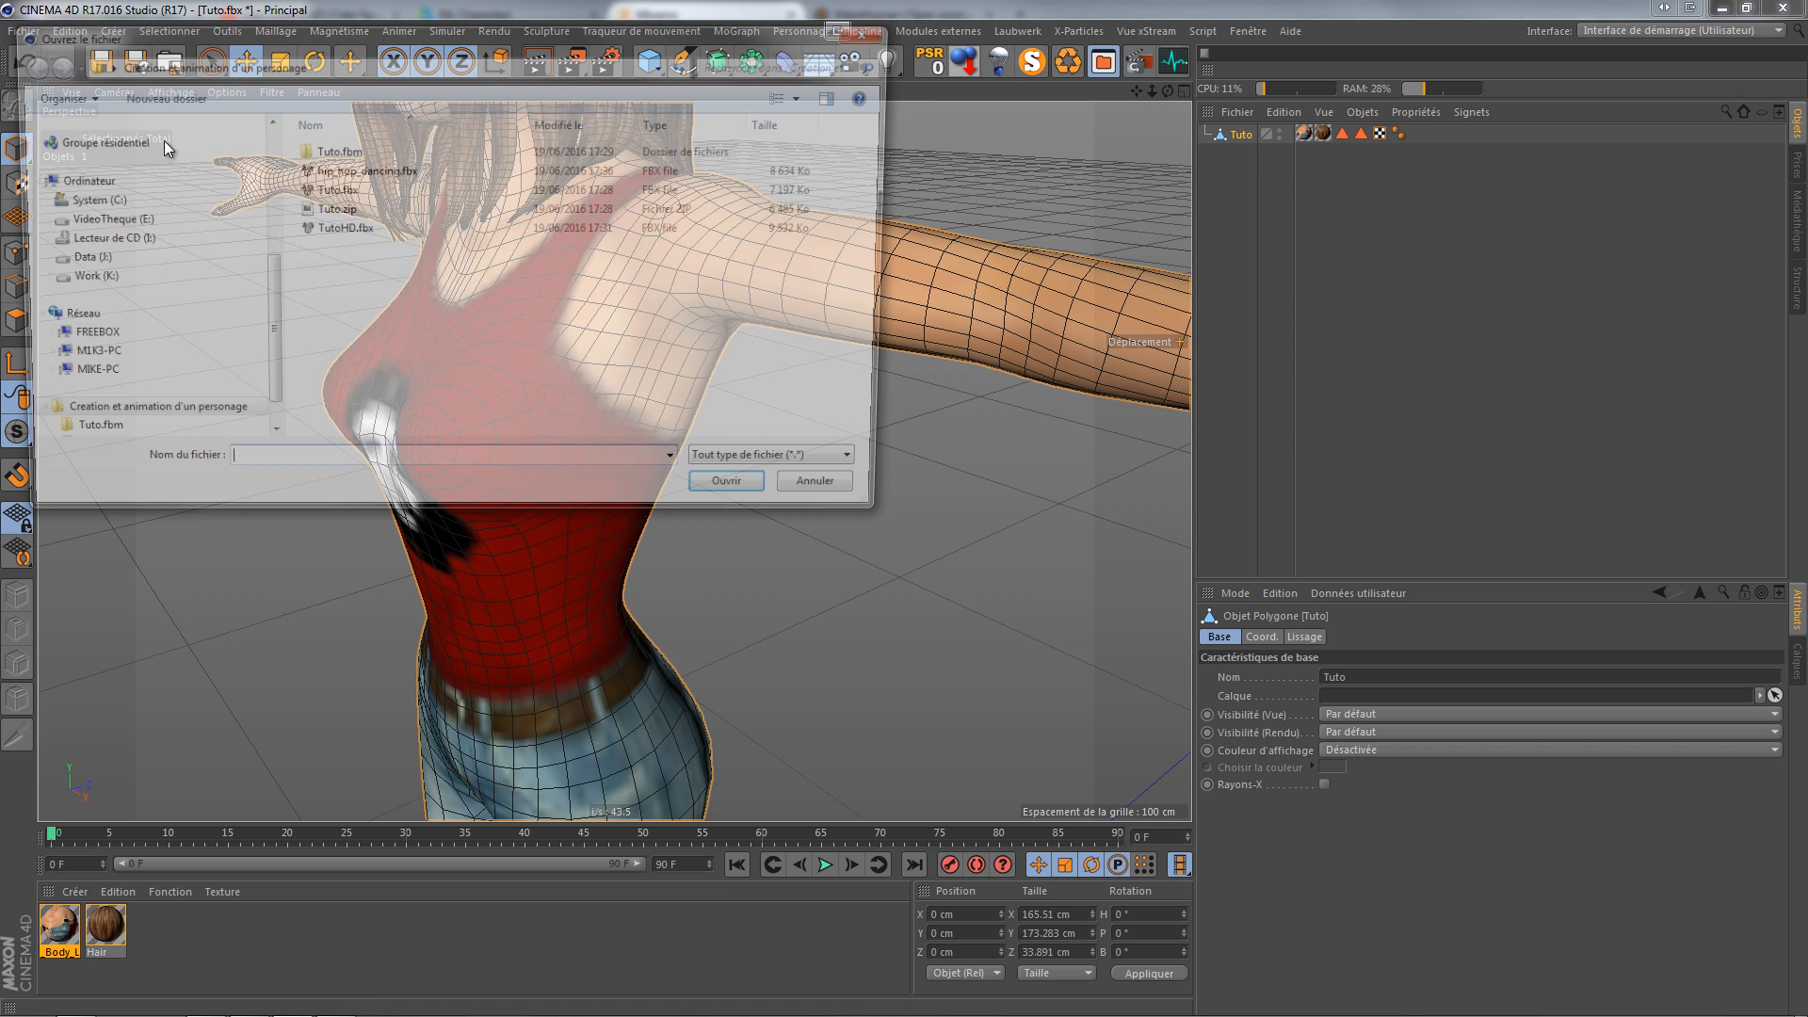
left_click(350, 171)
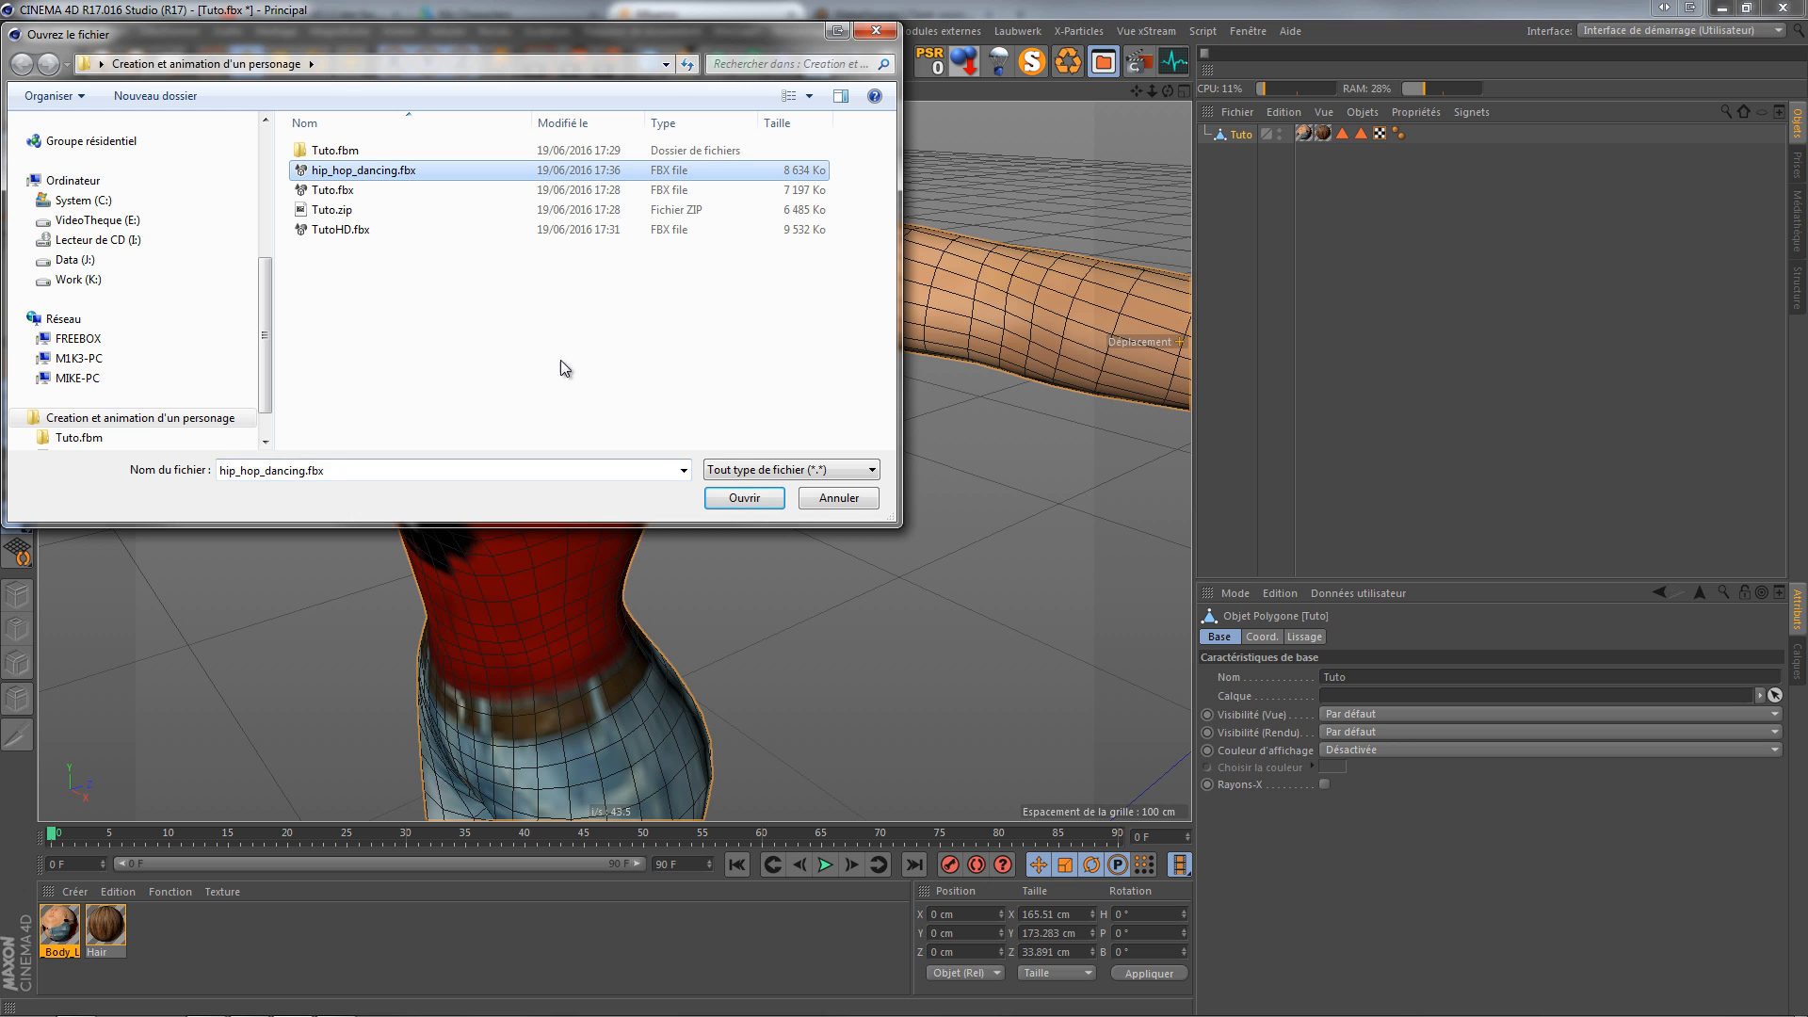
left_click(744, 497)
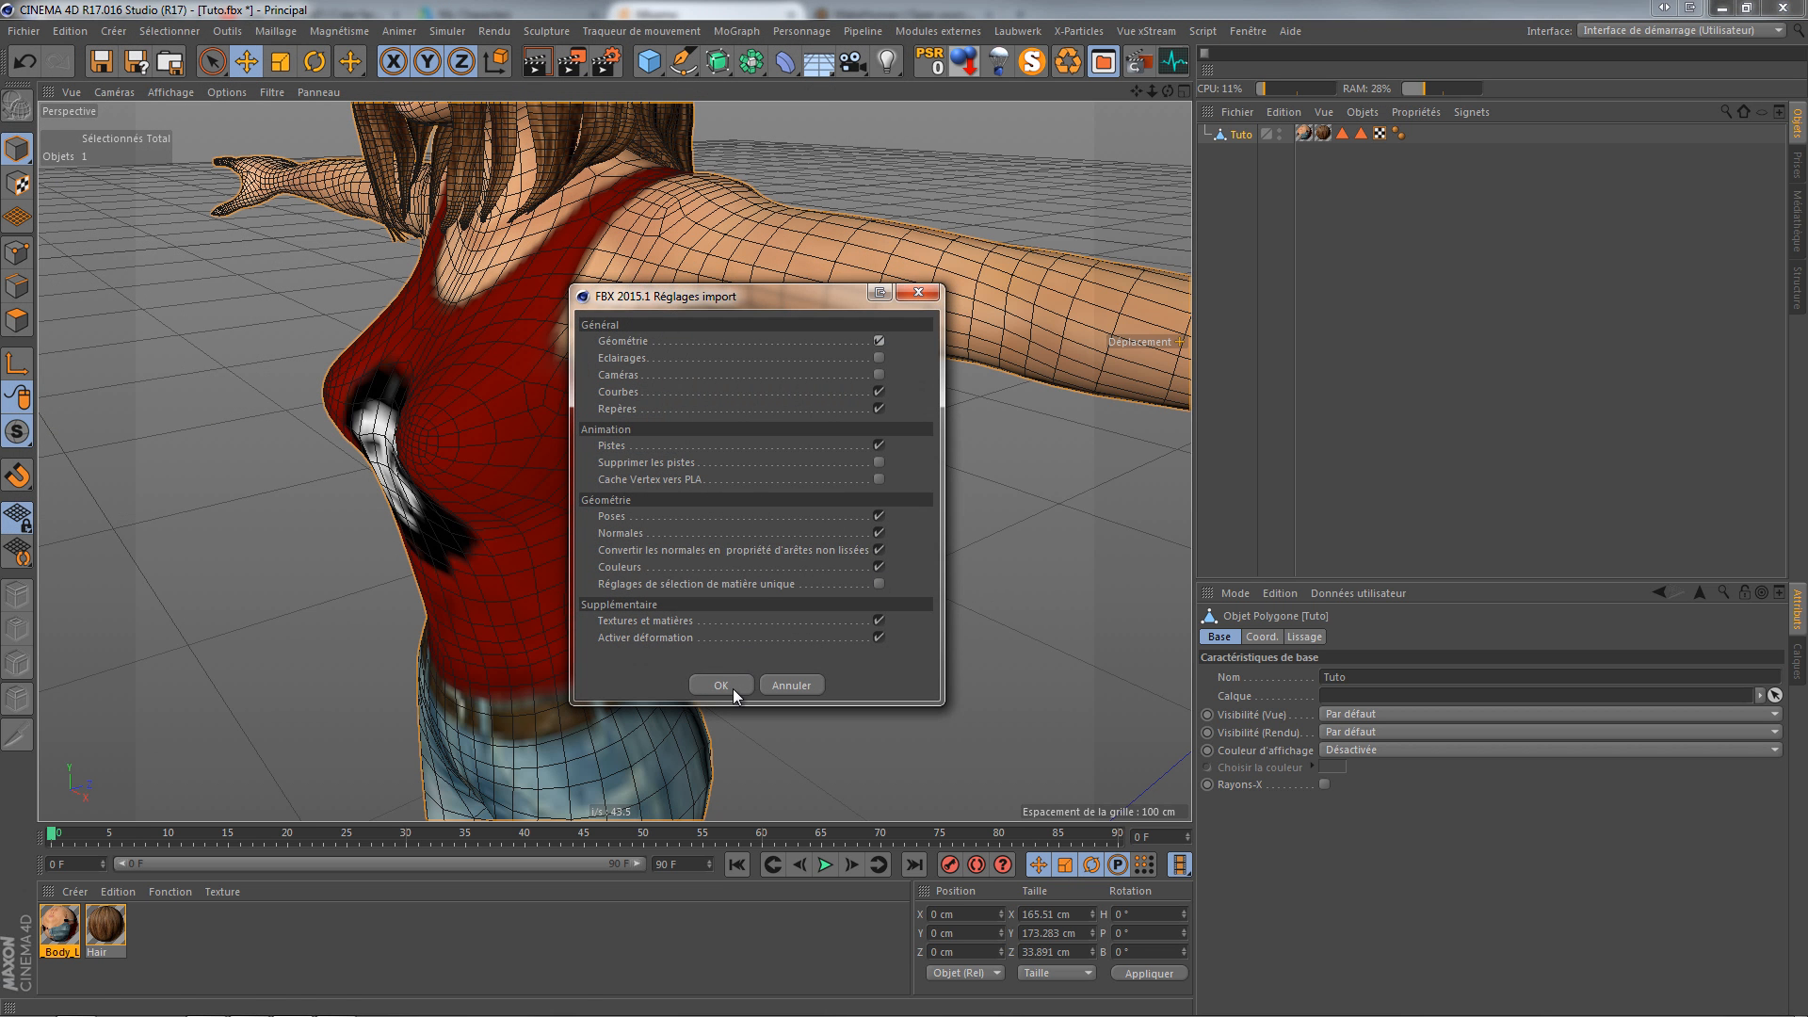
left_click(733, 689)
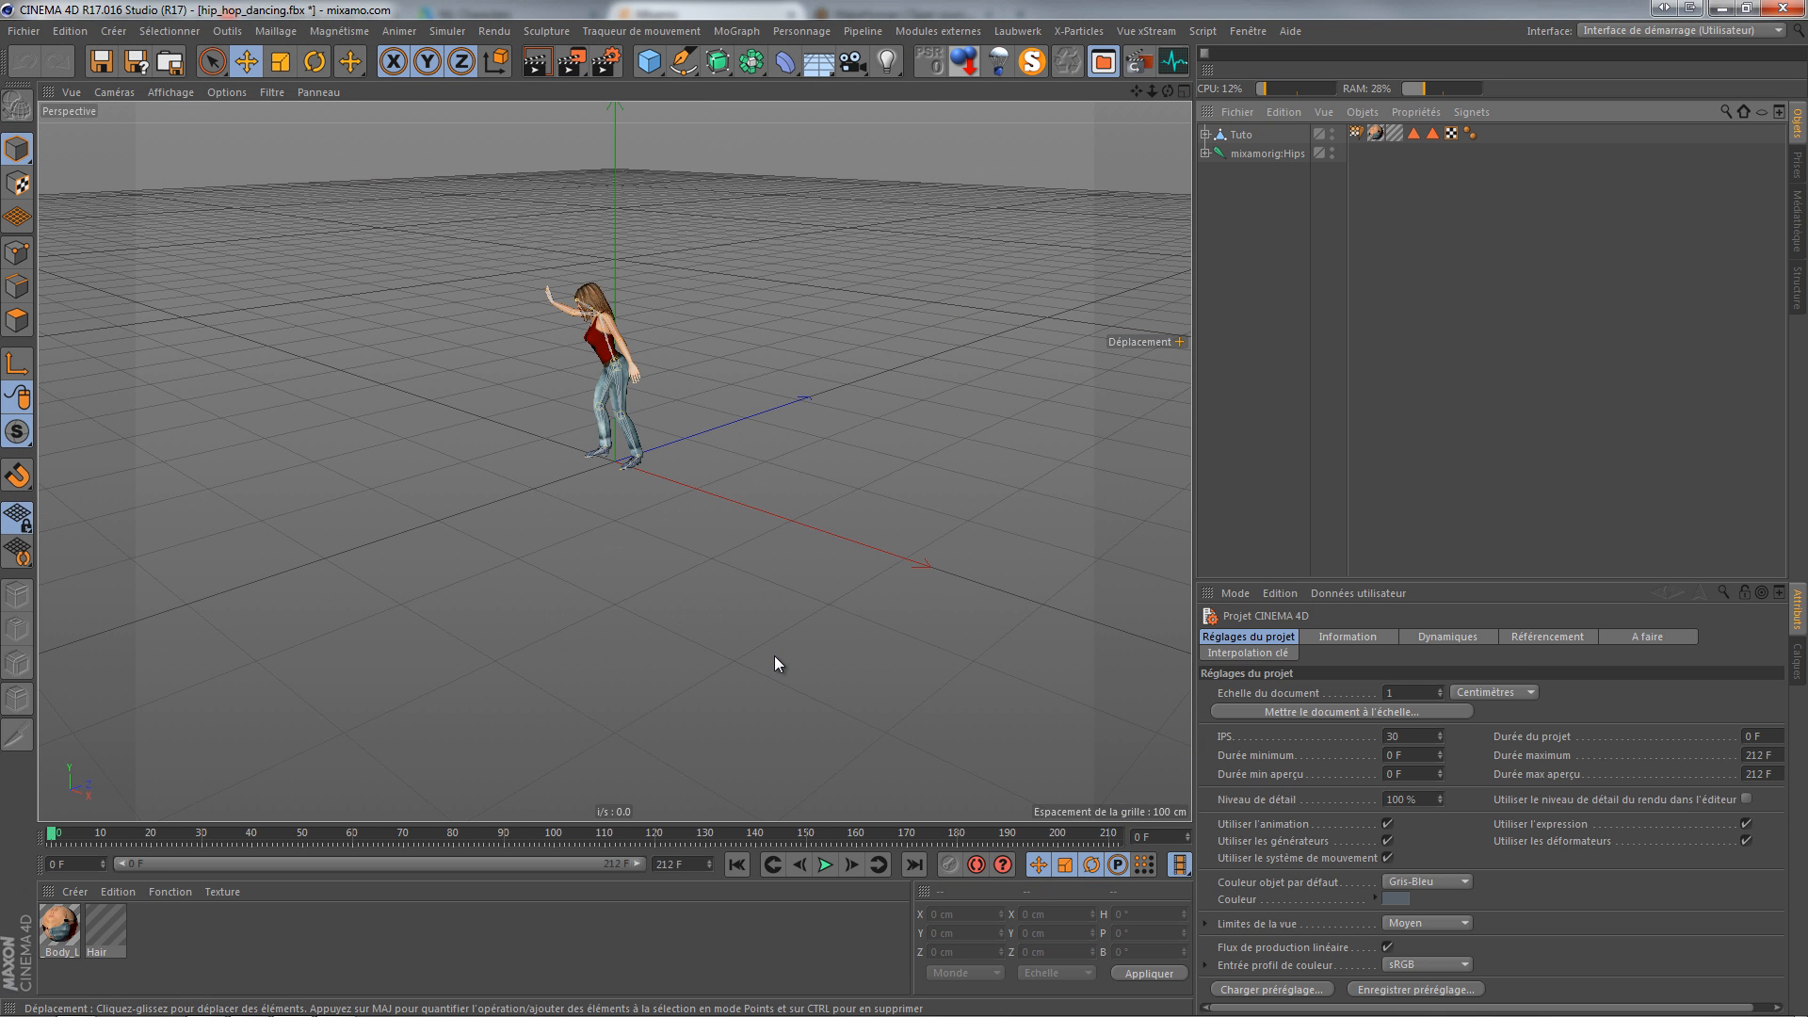
Step: Hide the mixamorig:Hips skeleton in the viewport and play the dance animation
scroll(545, 320, "up", 4)
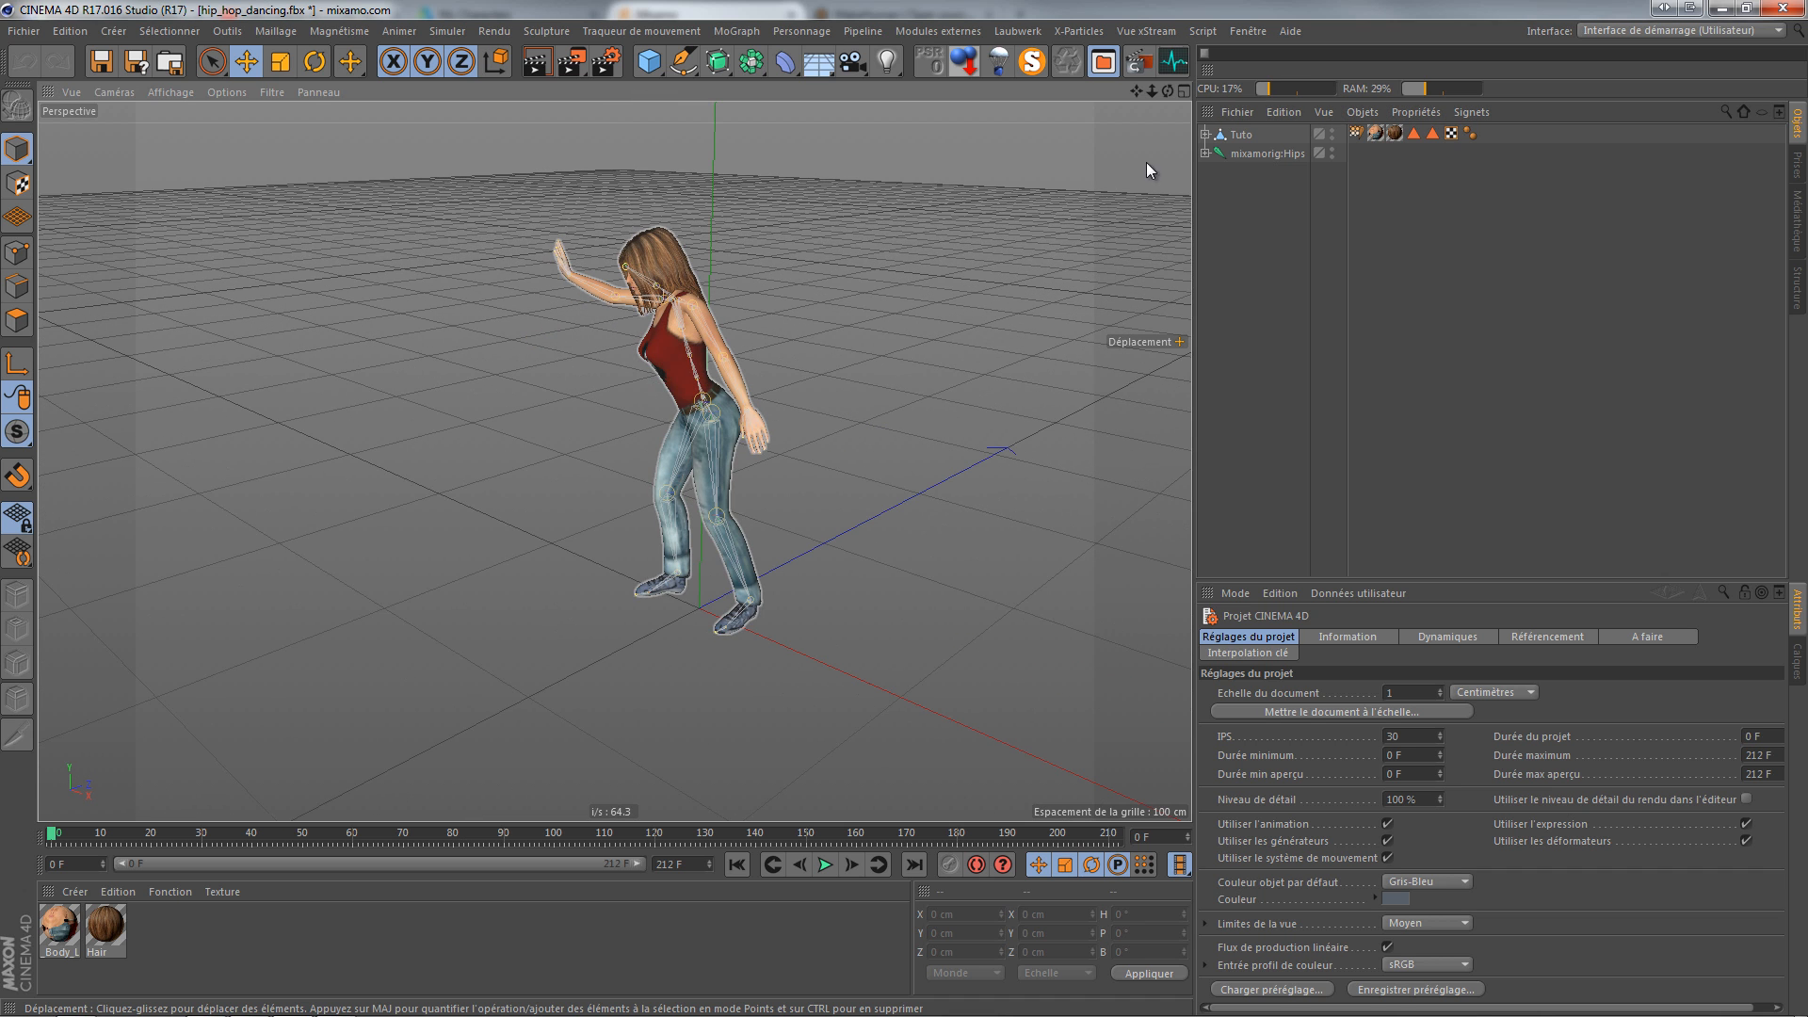
left_click(1331, 150)
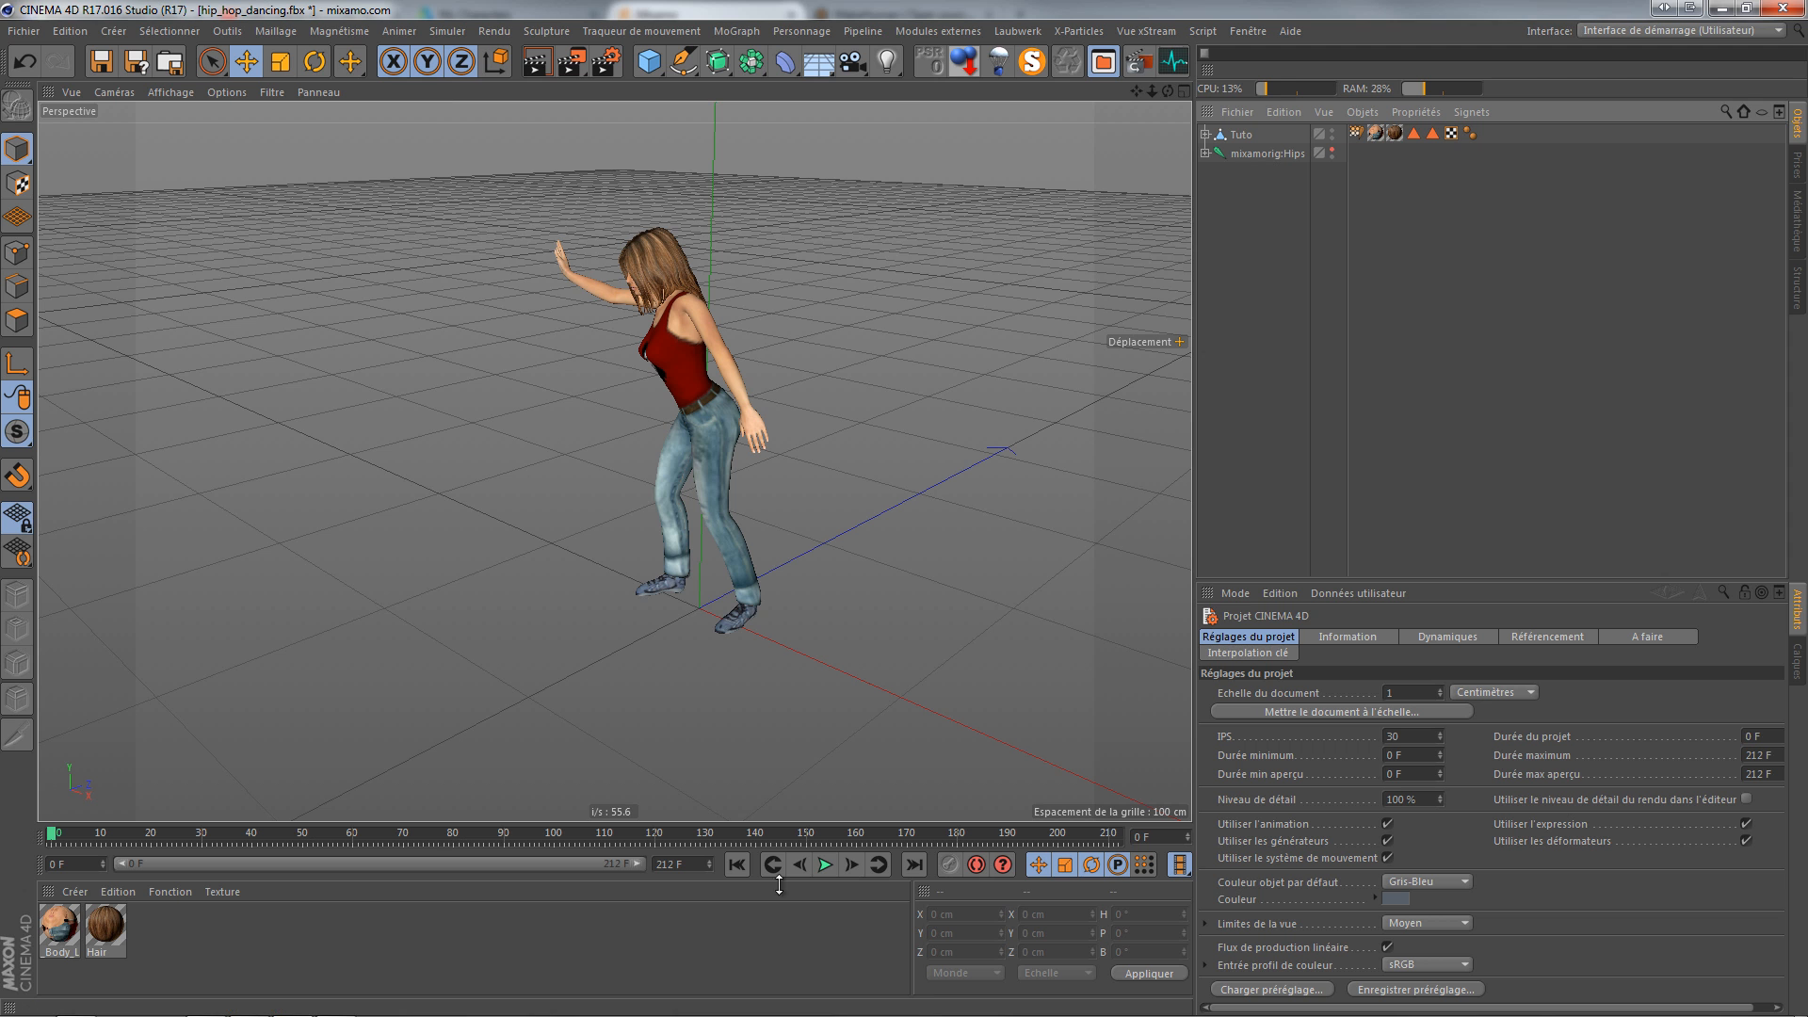
left_click(832, 866)
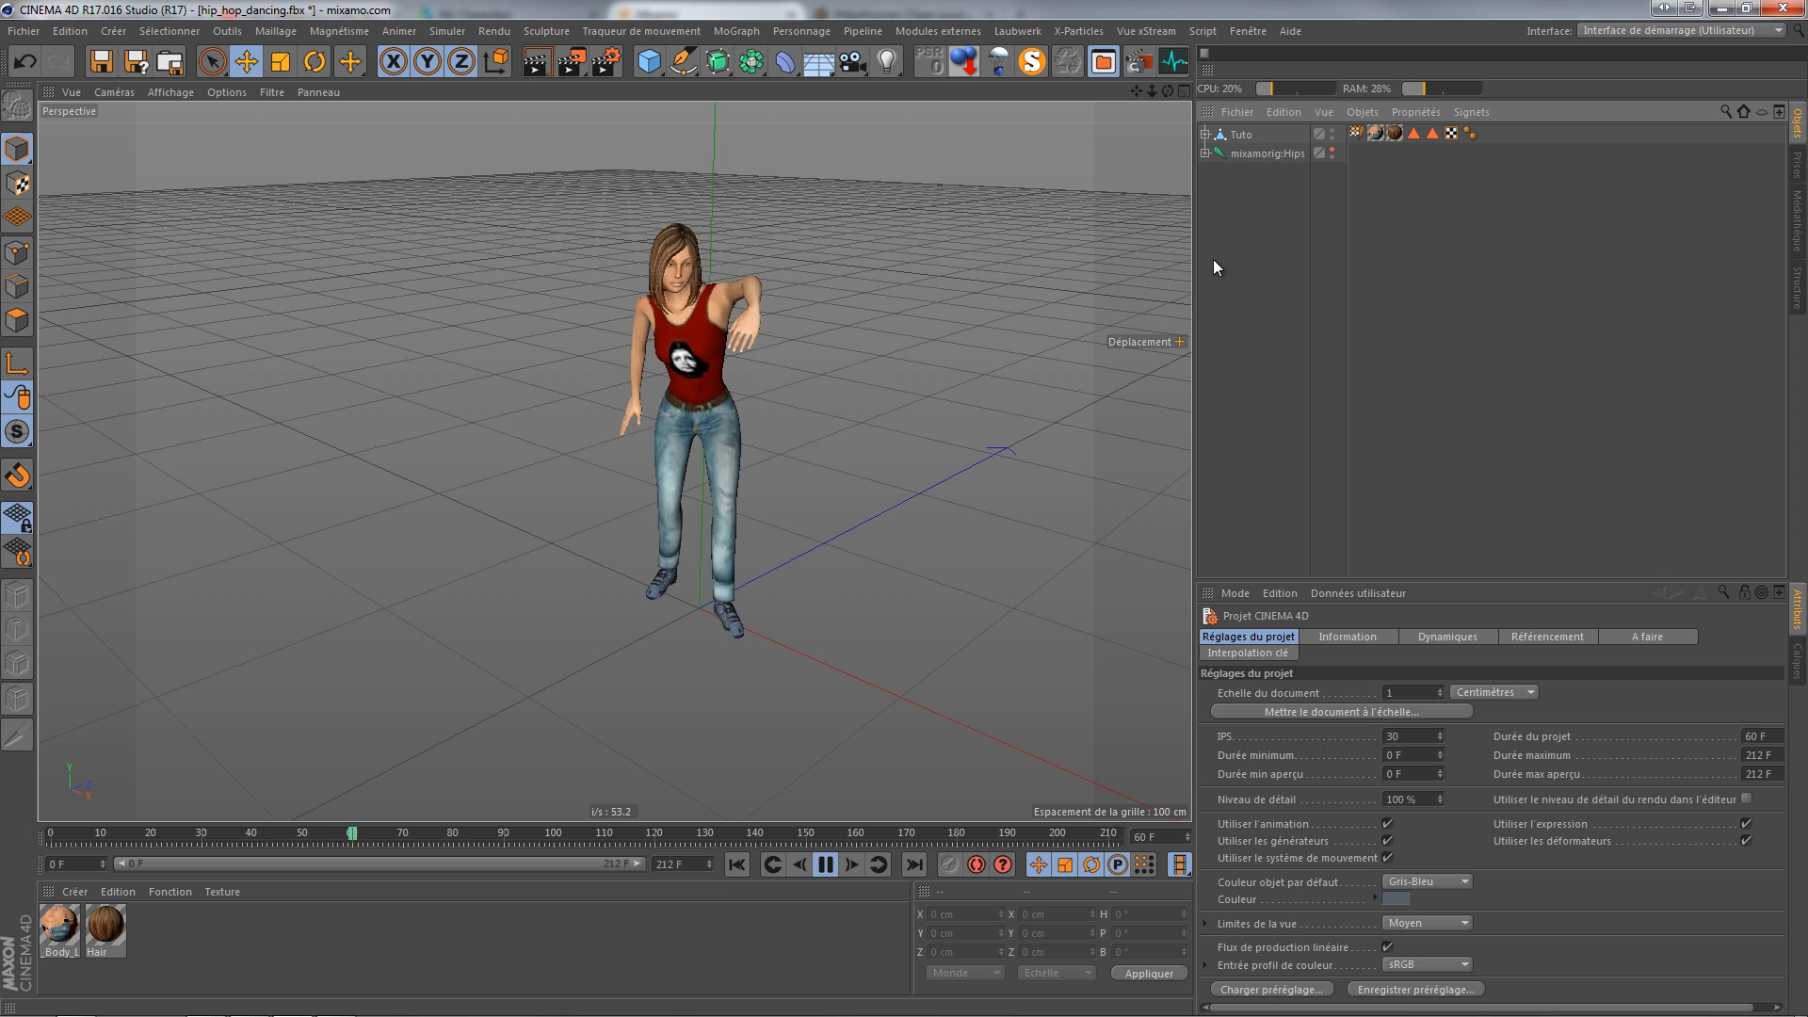
scroll(680, 388, "down", 7)
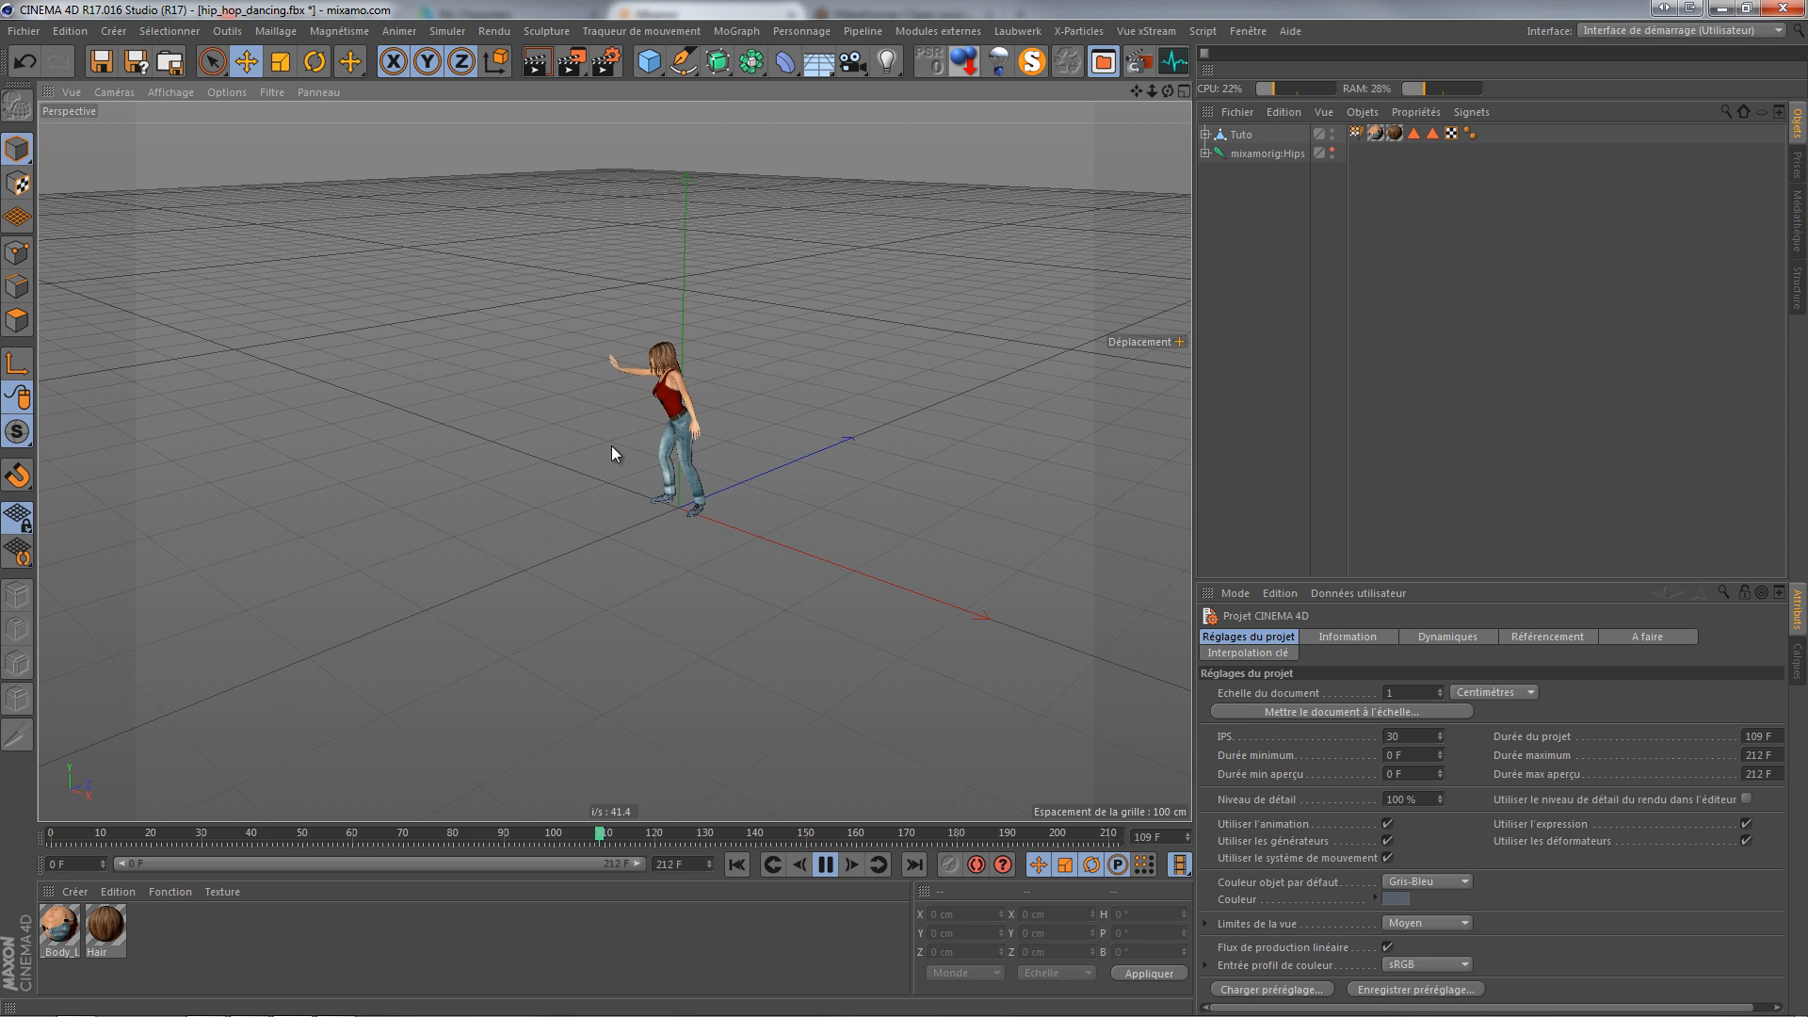
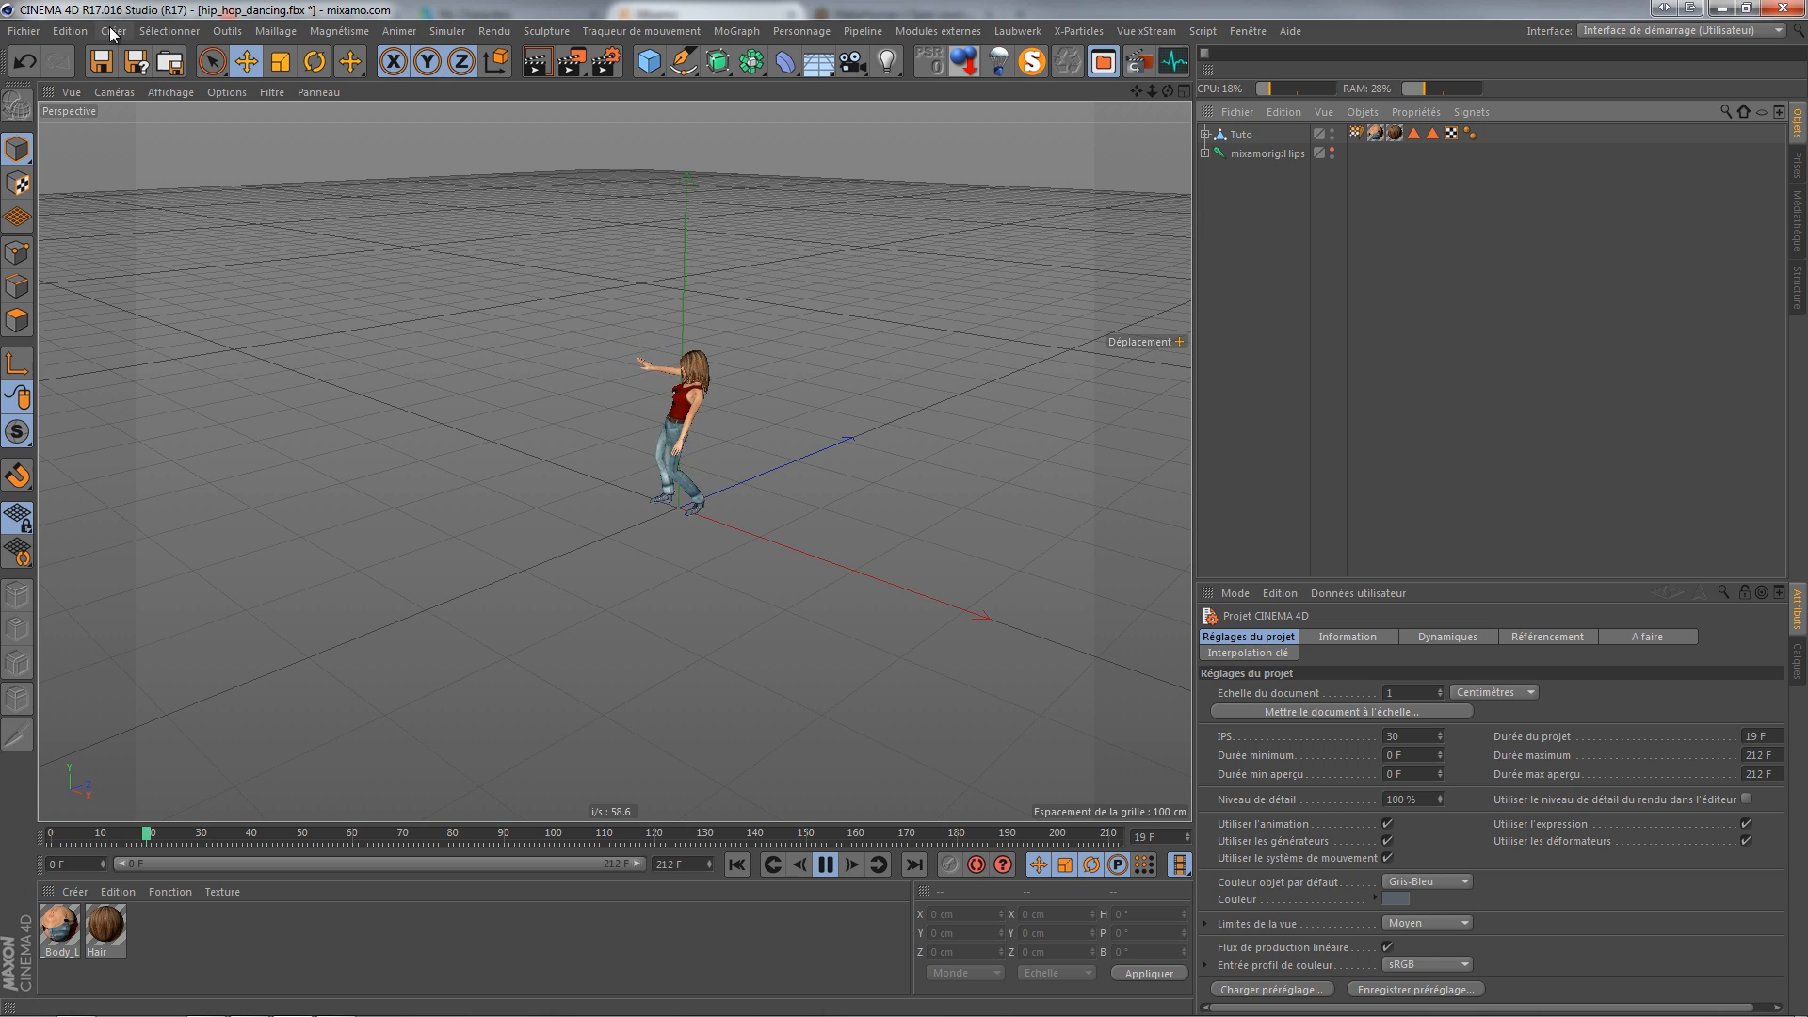
Step: Close all open projects without saving their changes
left_click(23, 31)
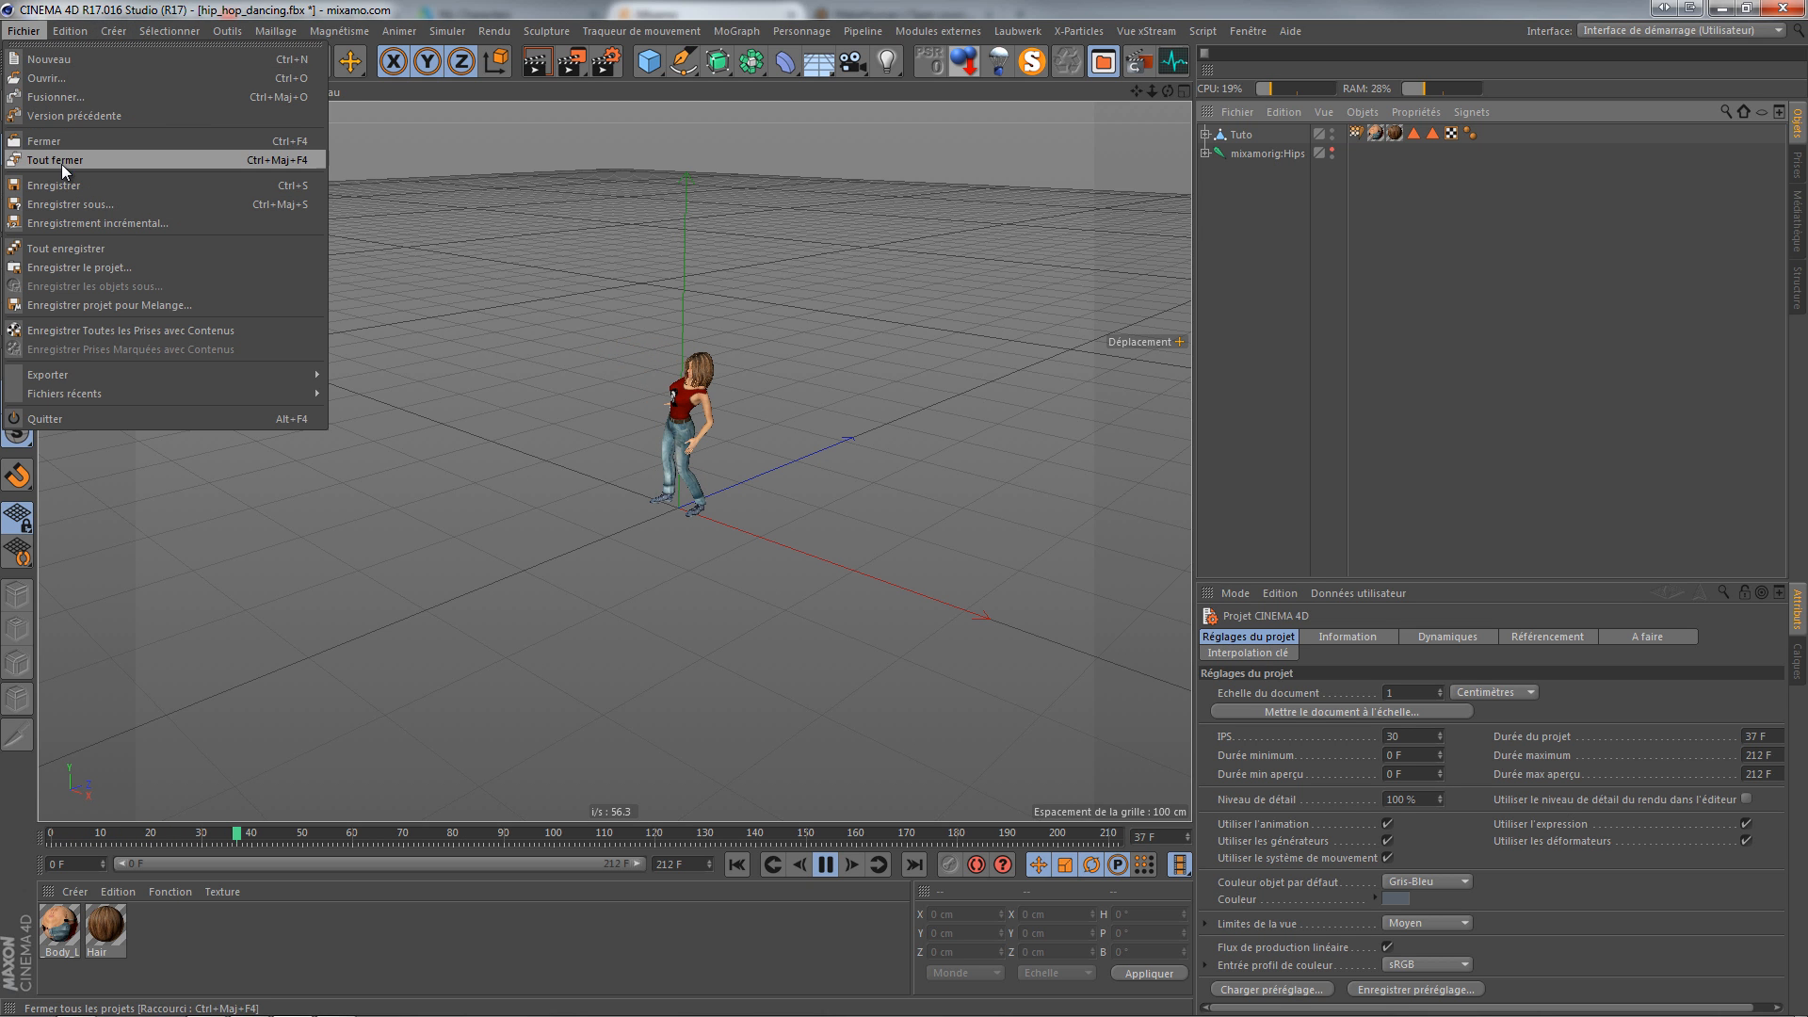
left_click(63, 162)
left_click(967, 599)
left_click(963, 588)
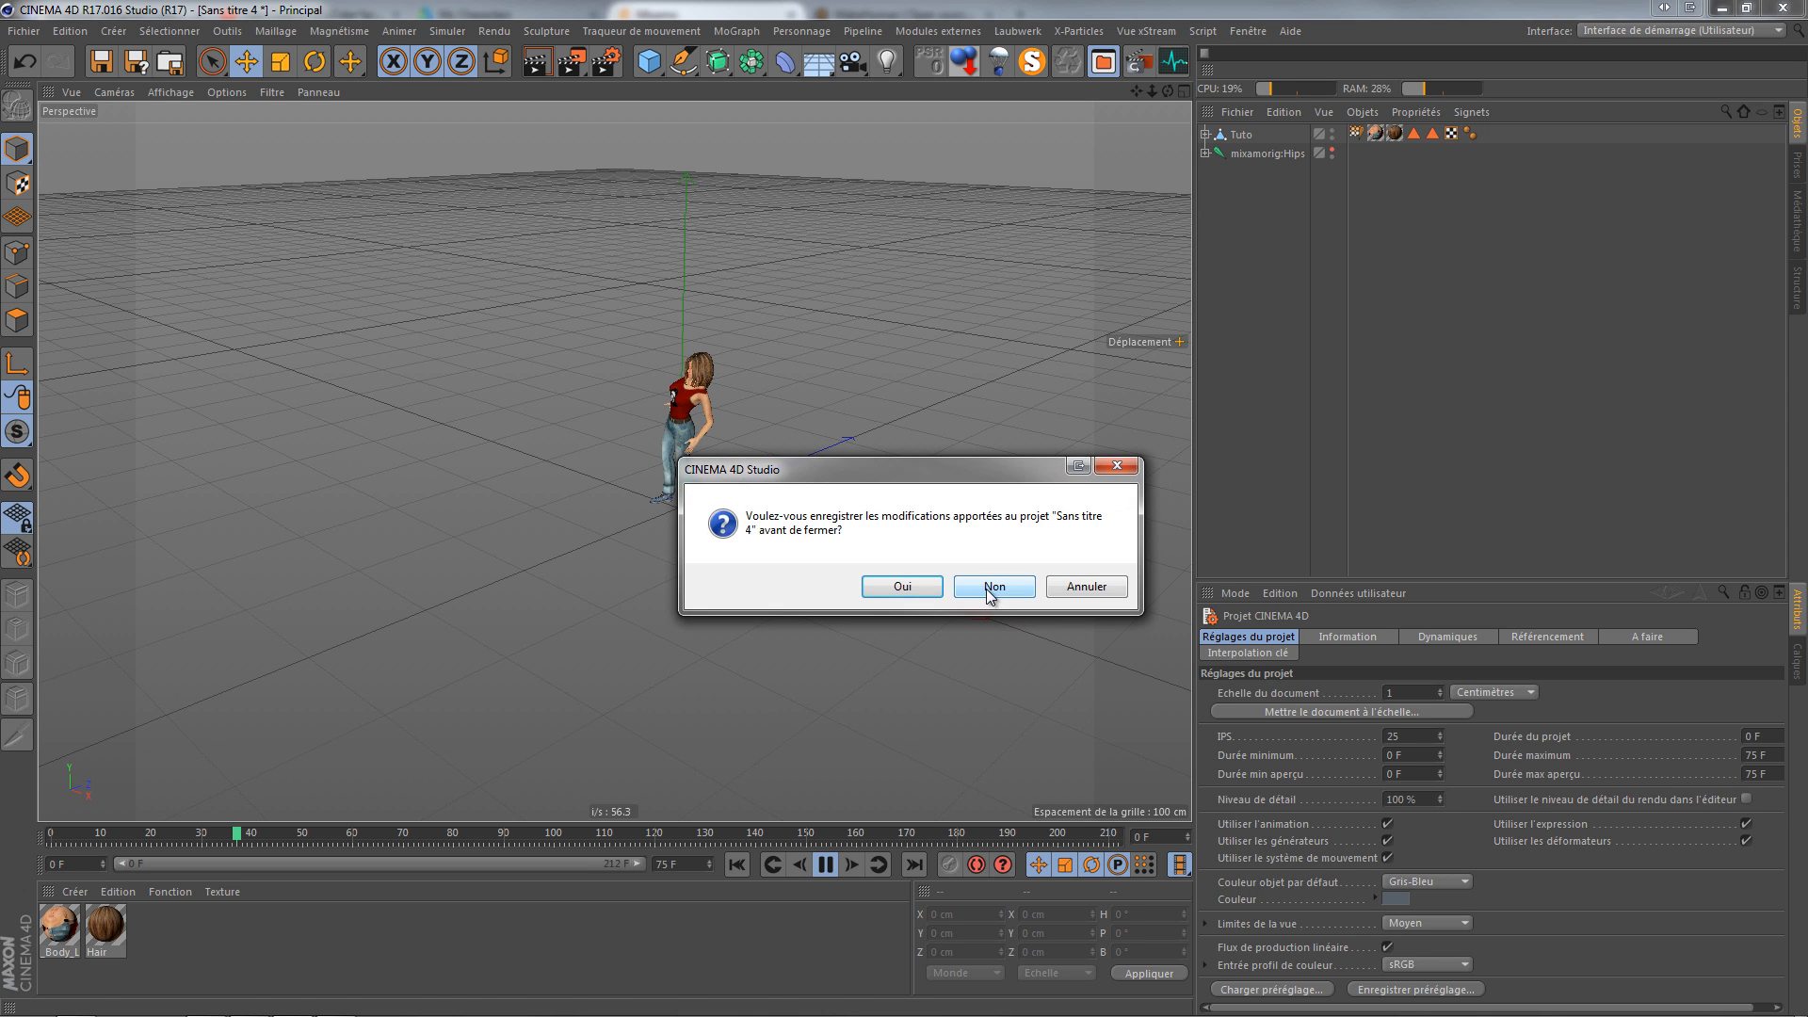
left_click(986, 590)
left_click(1019, 593)
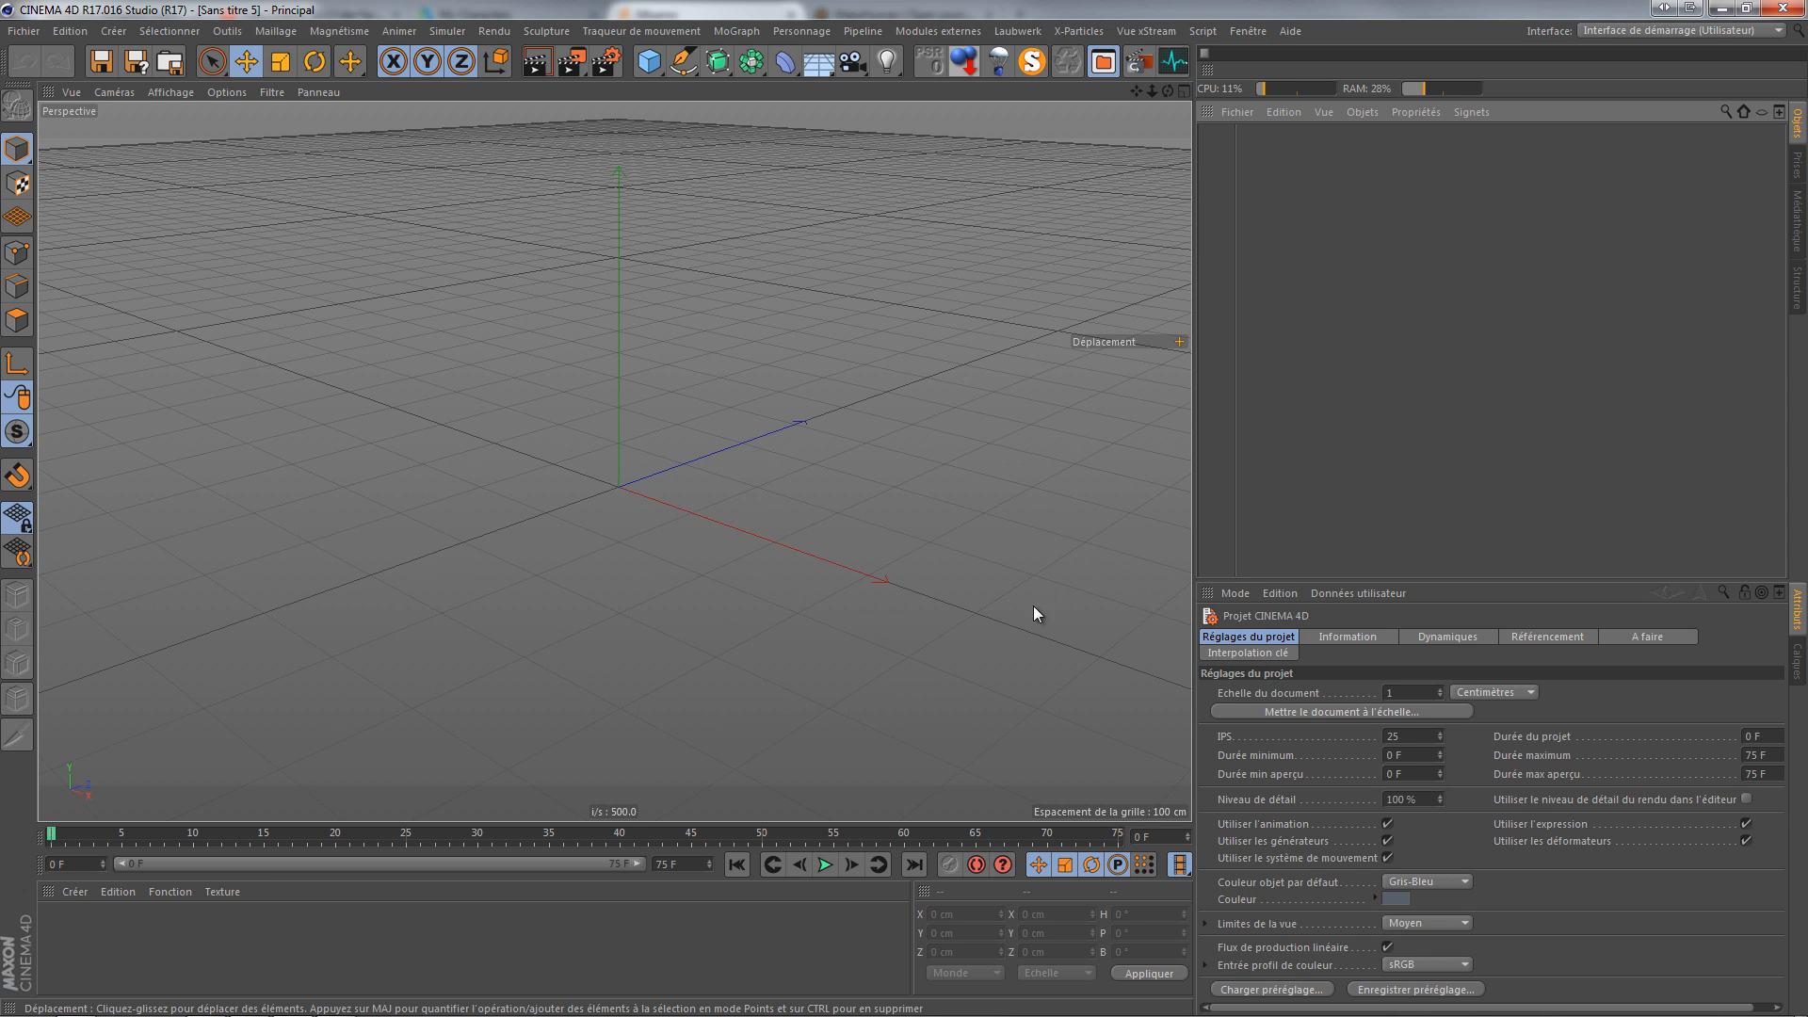
Step: Minimize Cinema 4D and move every file and folder in Creation et animation d'un personage to the recycle bin
left_click(1722, 10)
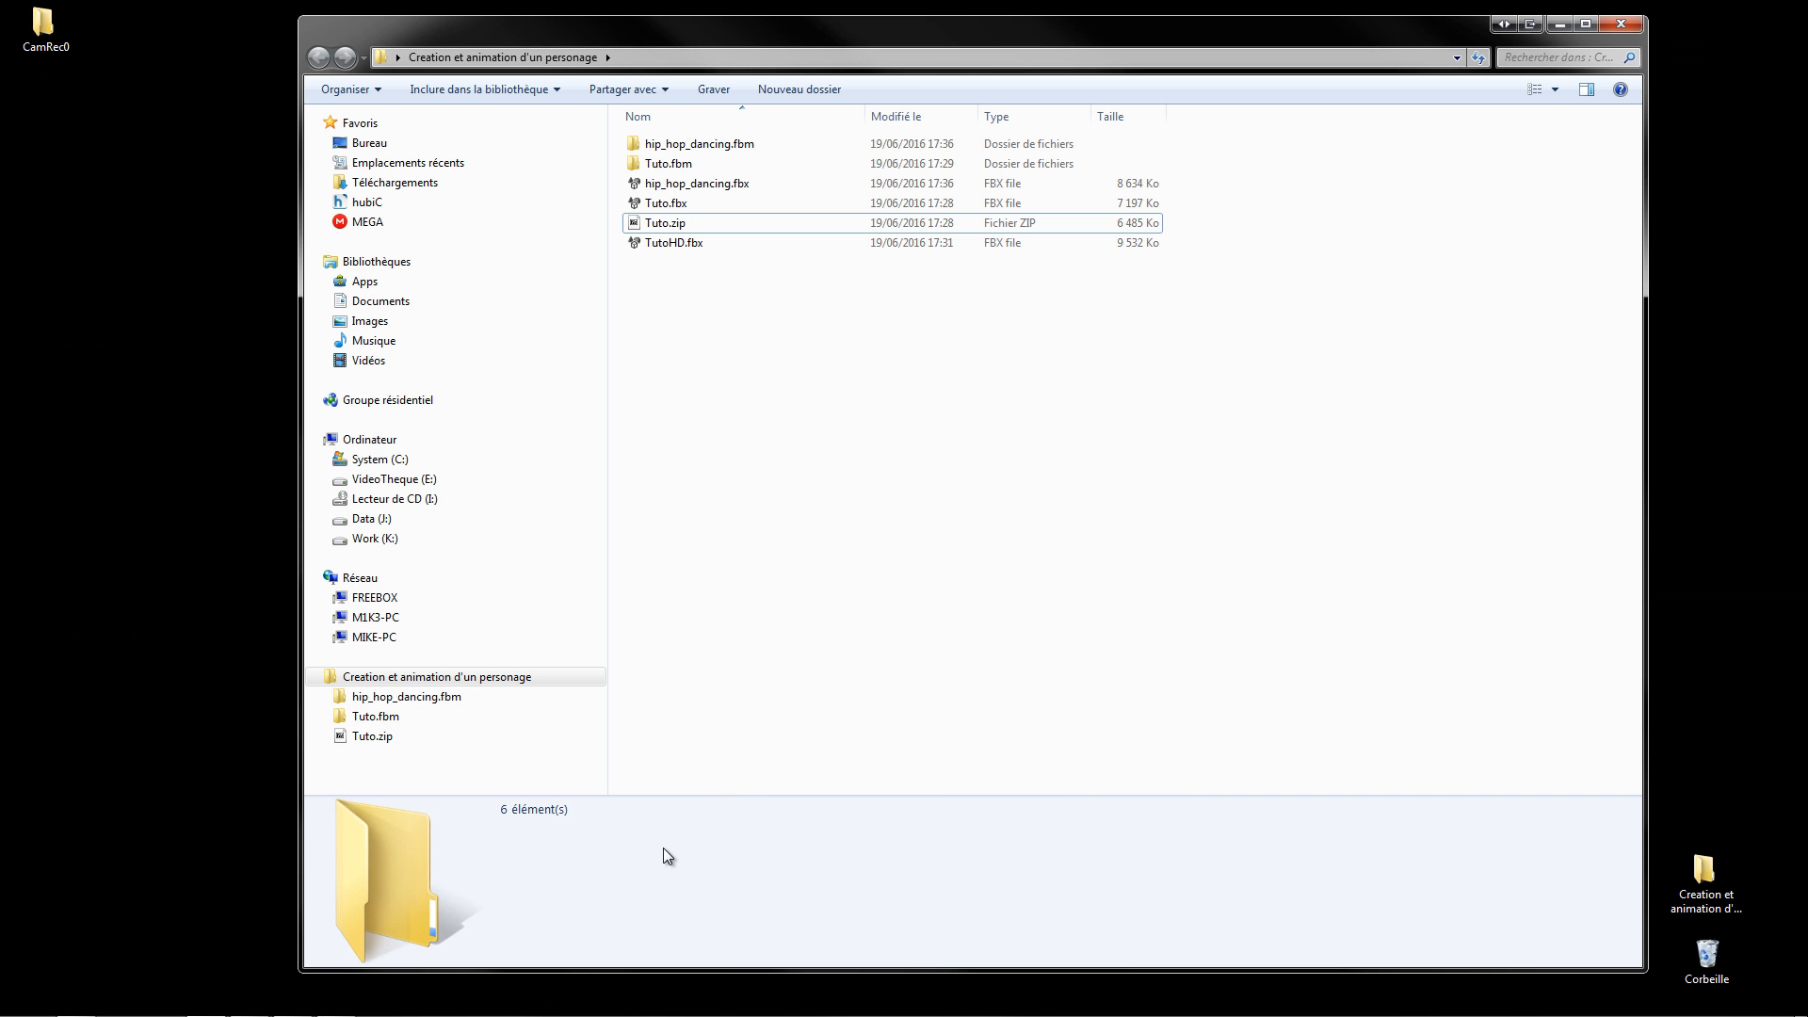
left_click_drag(625, 280, 729, 151)
right_click(728, 147)
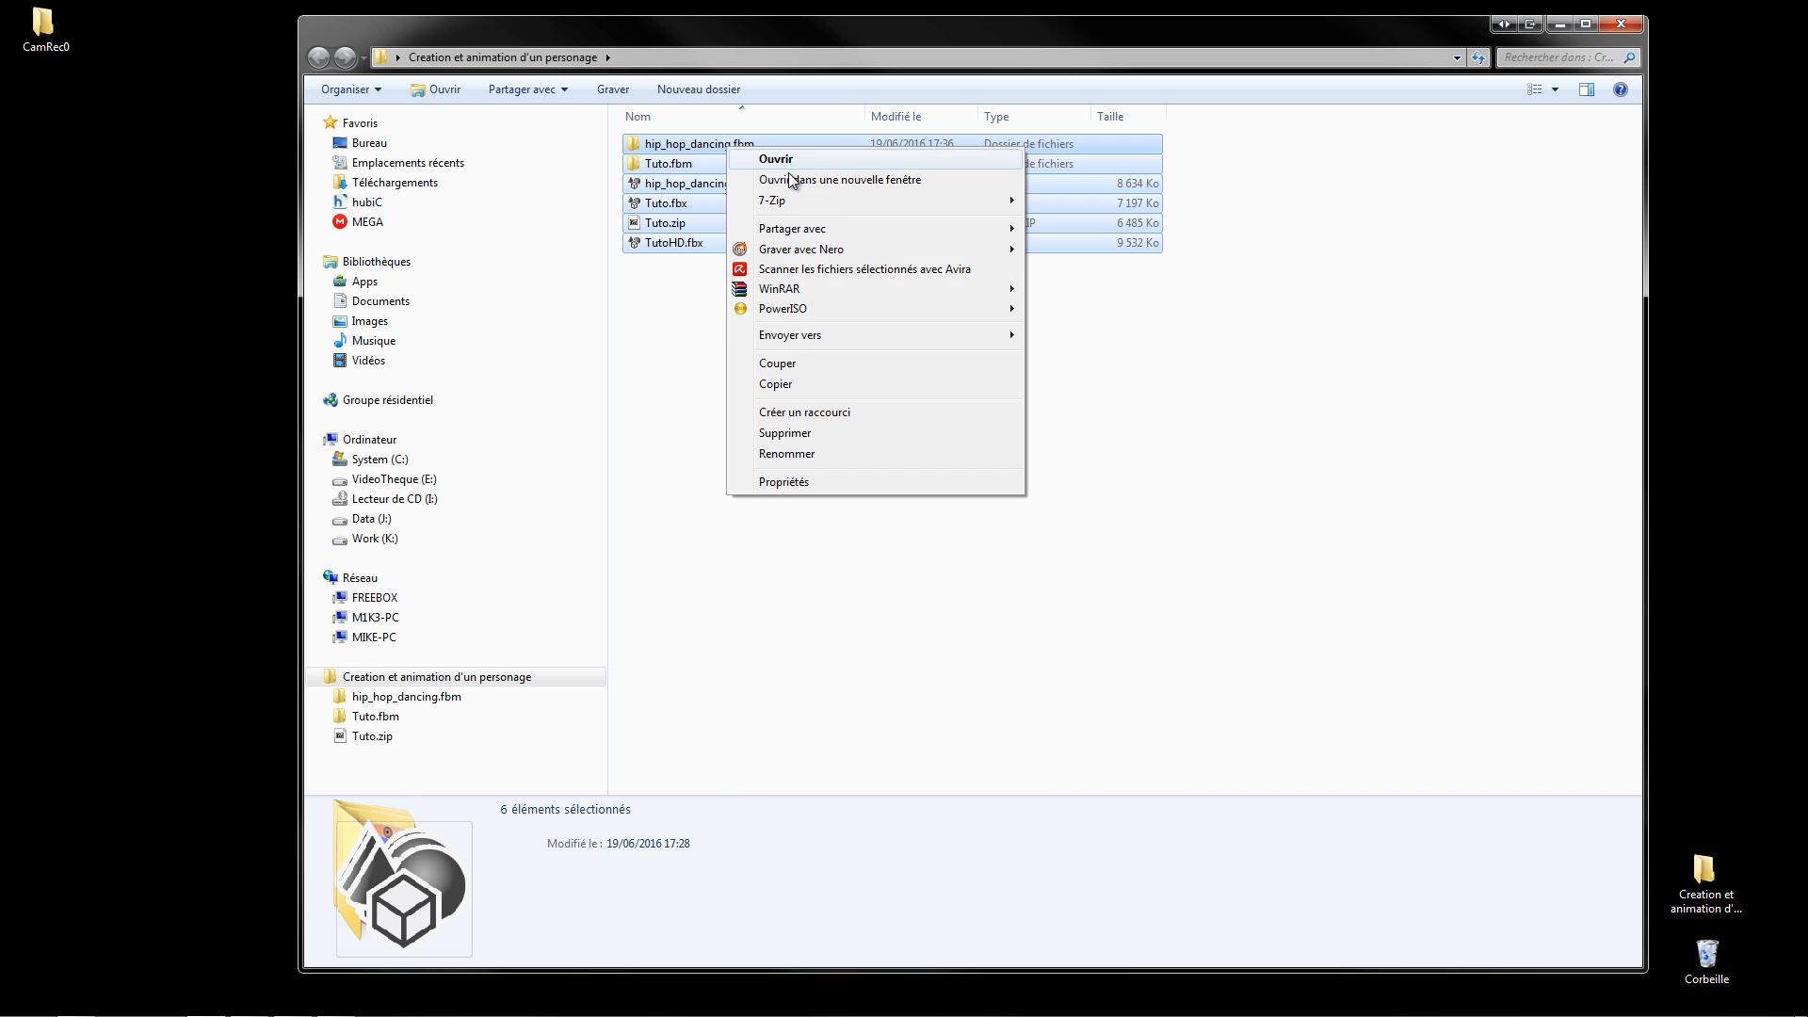
left_click(791, 439)
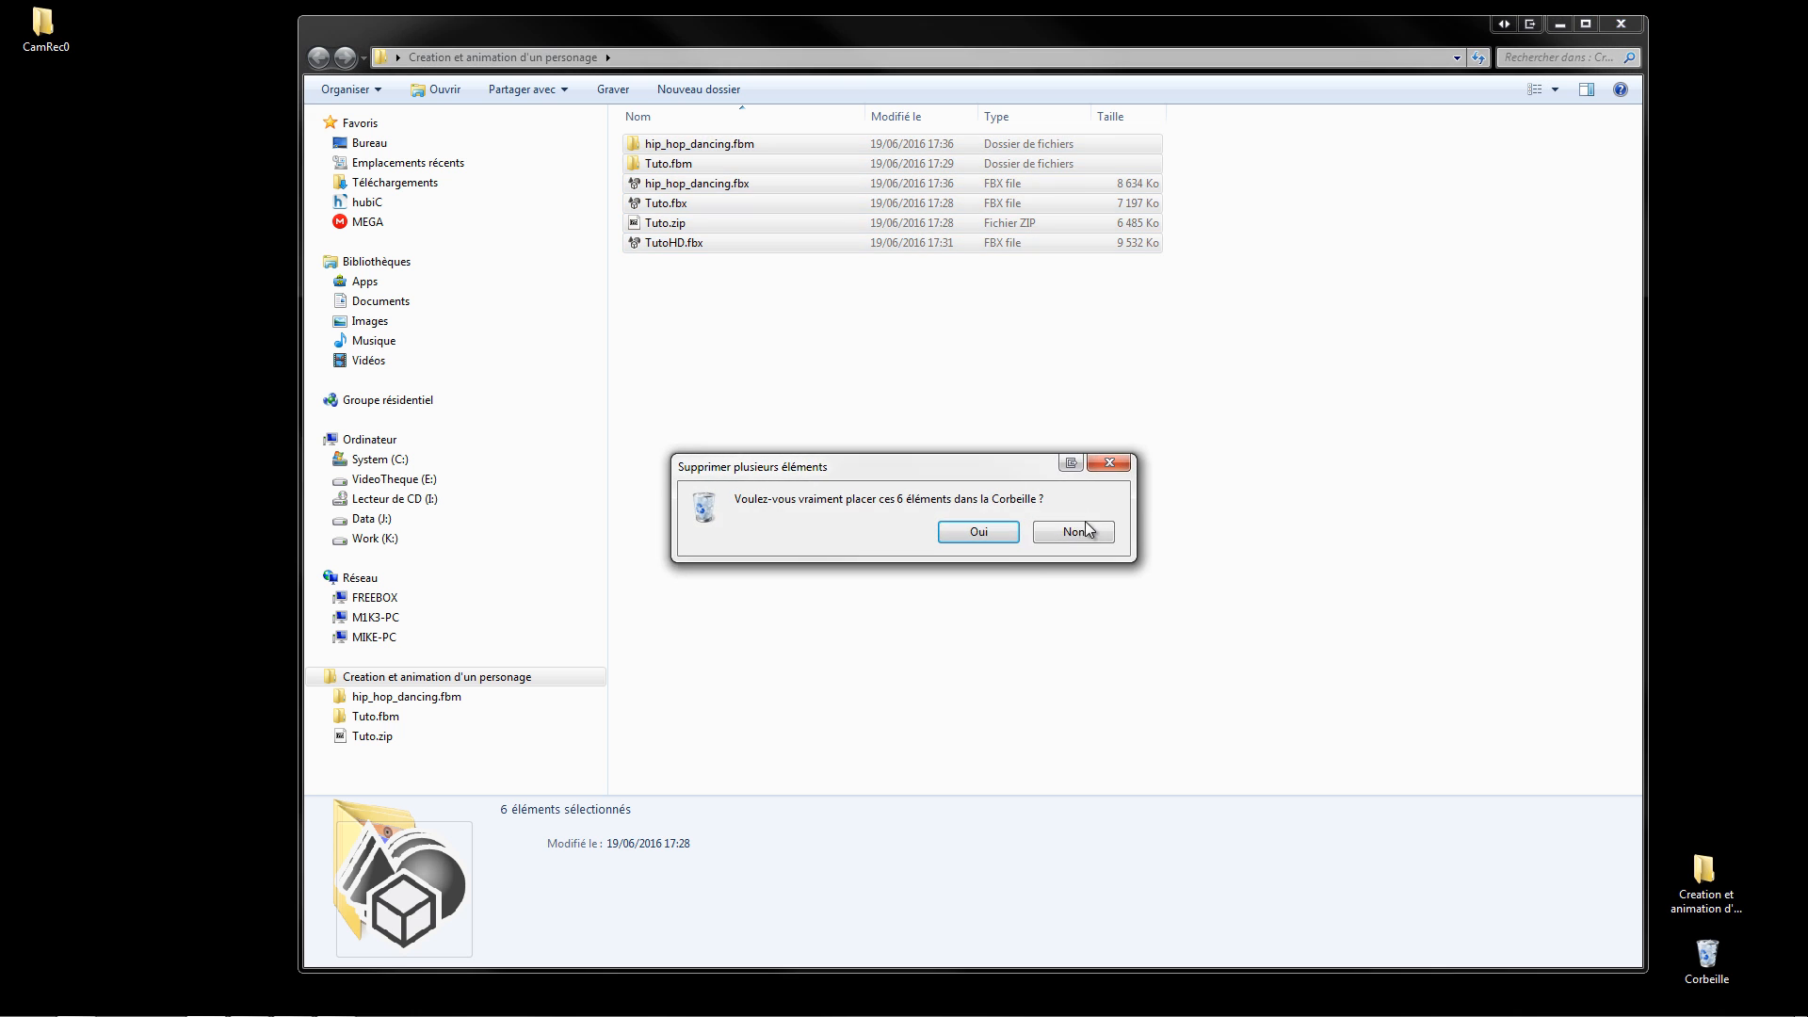
left_click(980, 529)
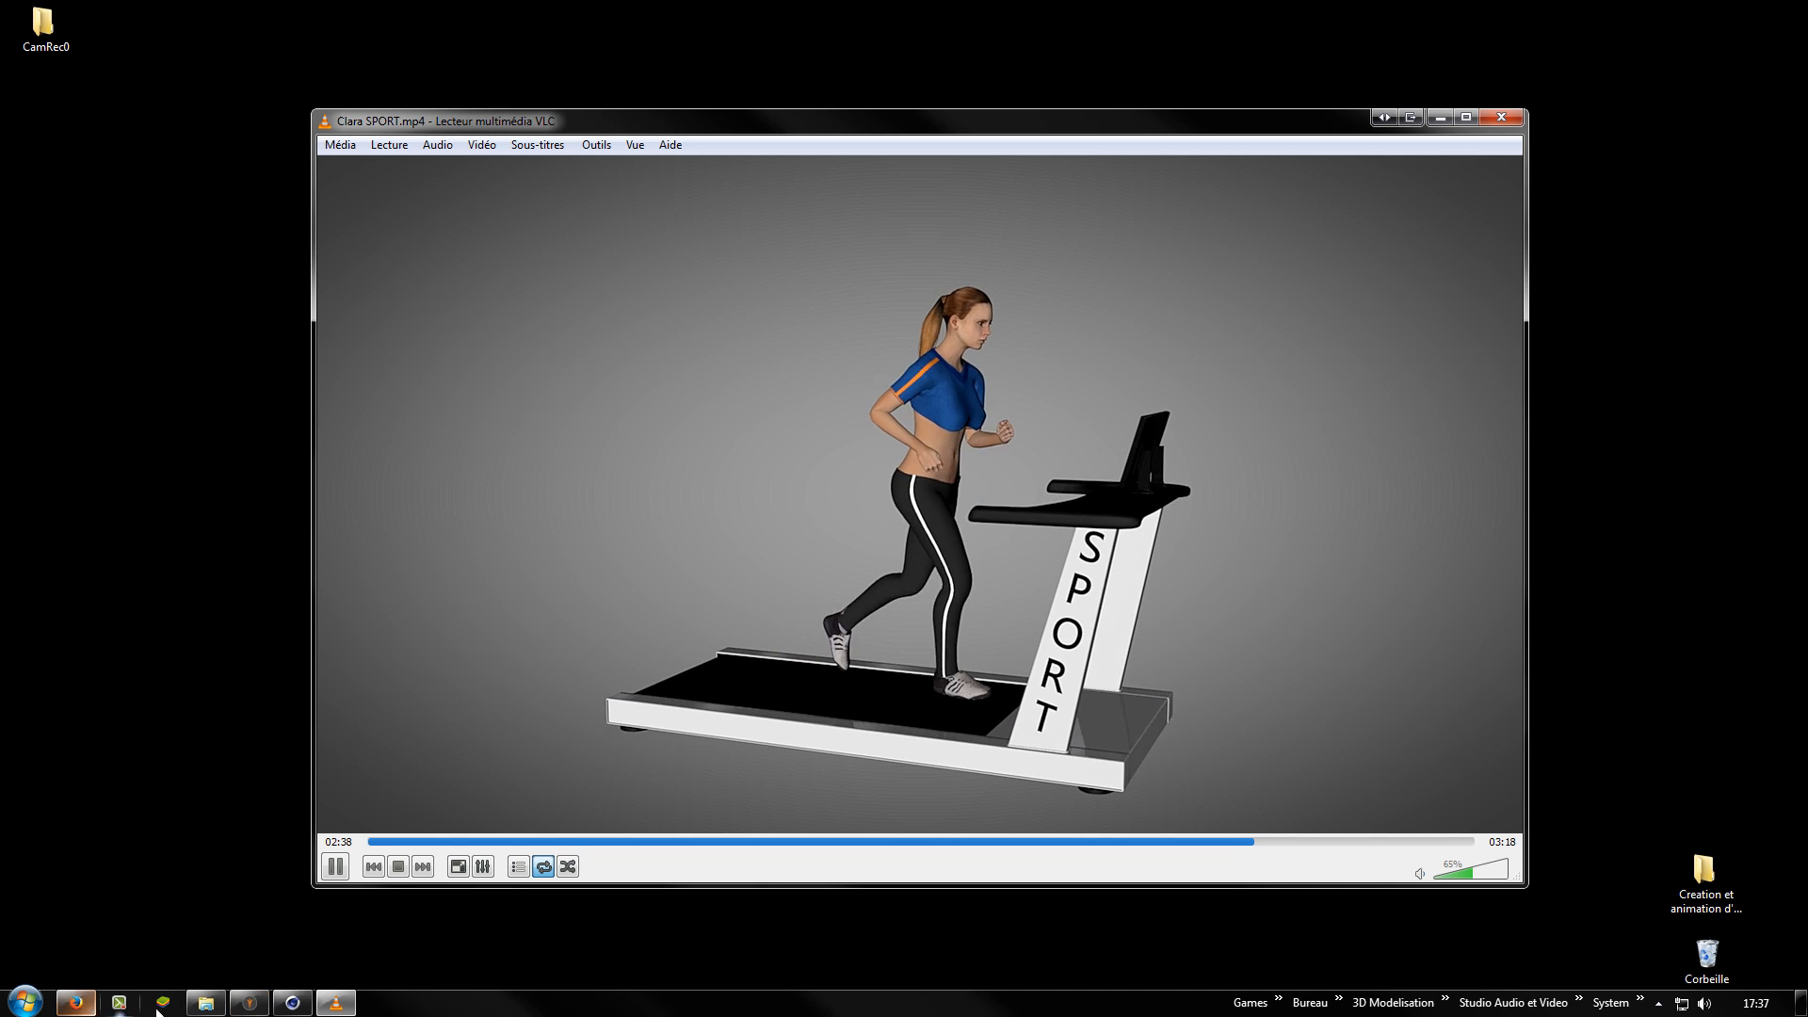
Step: Switch to Firefox and open the Download page of the MakeHuman website
left_click(72, 1001)
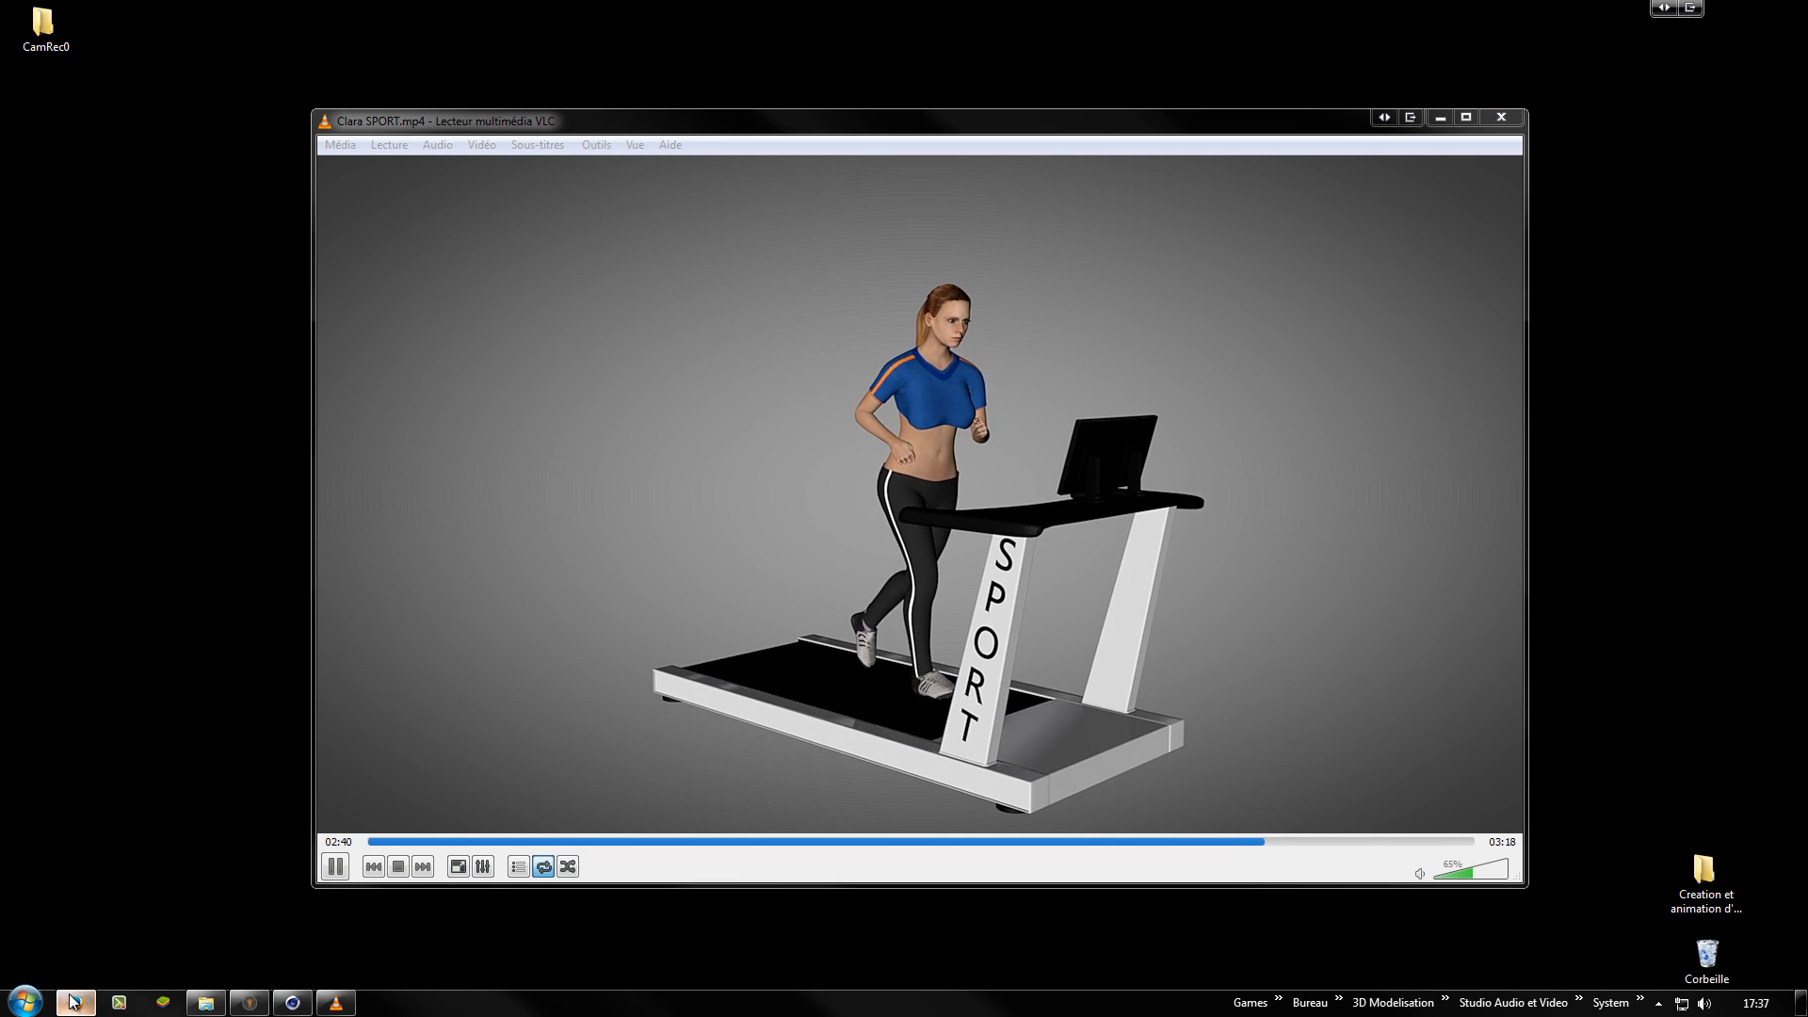
left_click(919, 16)
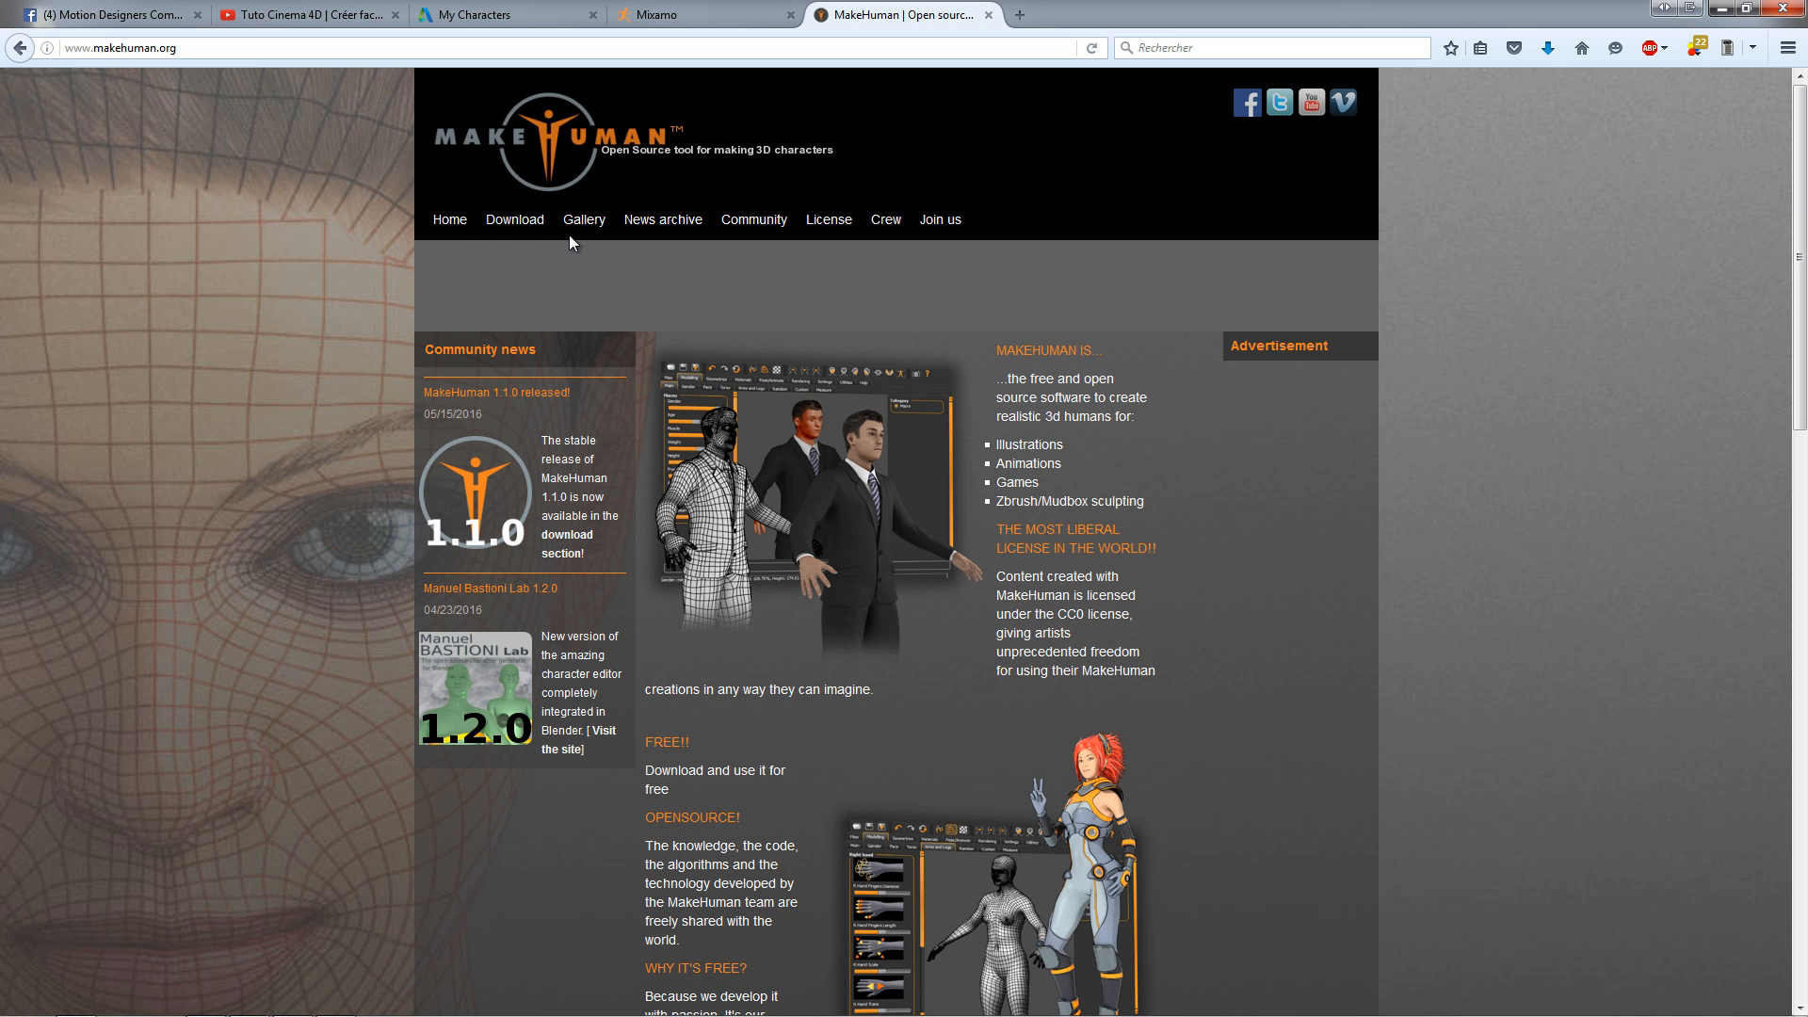
left_click(515, 220)
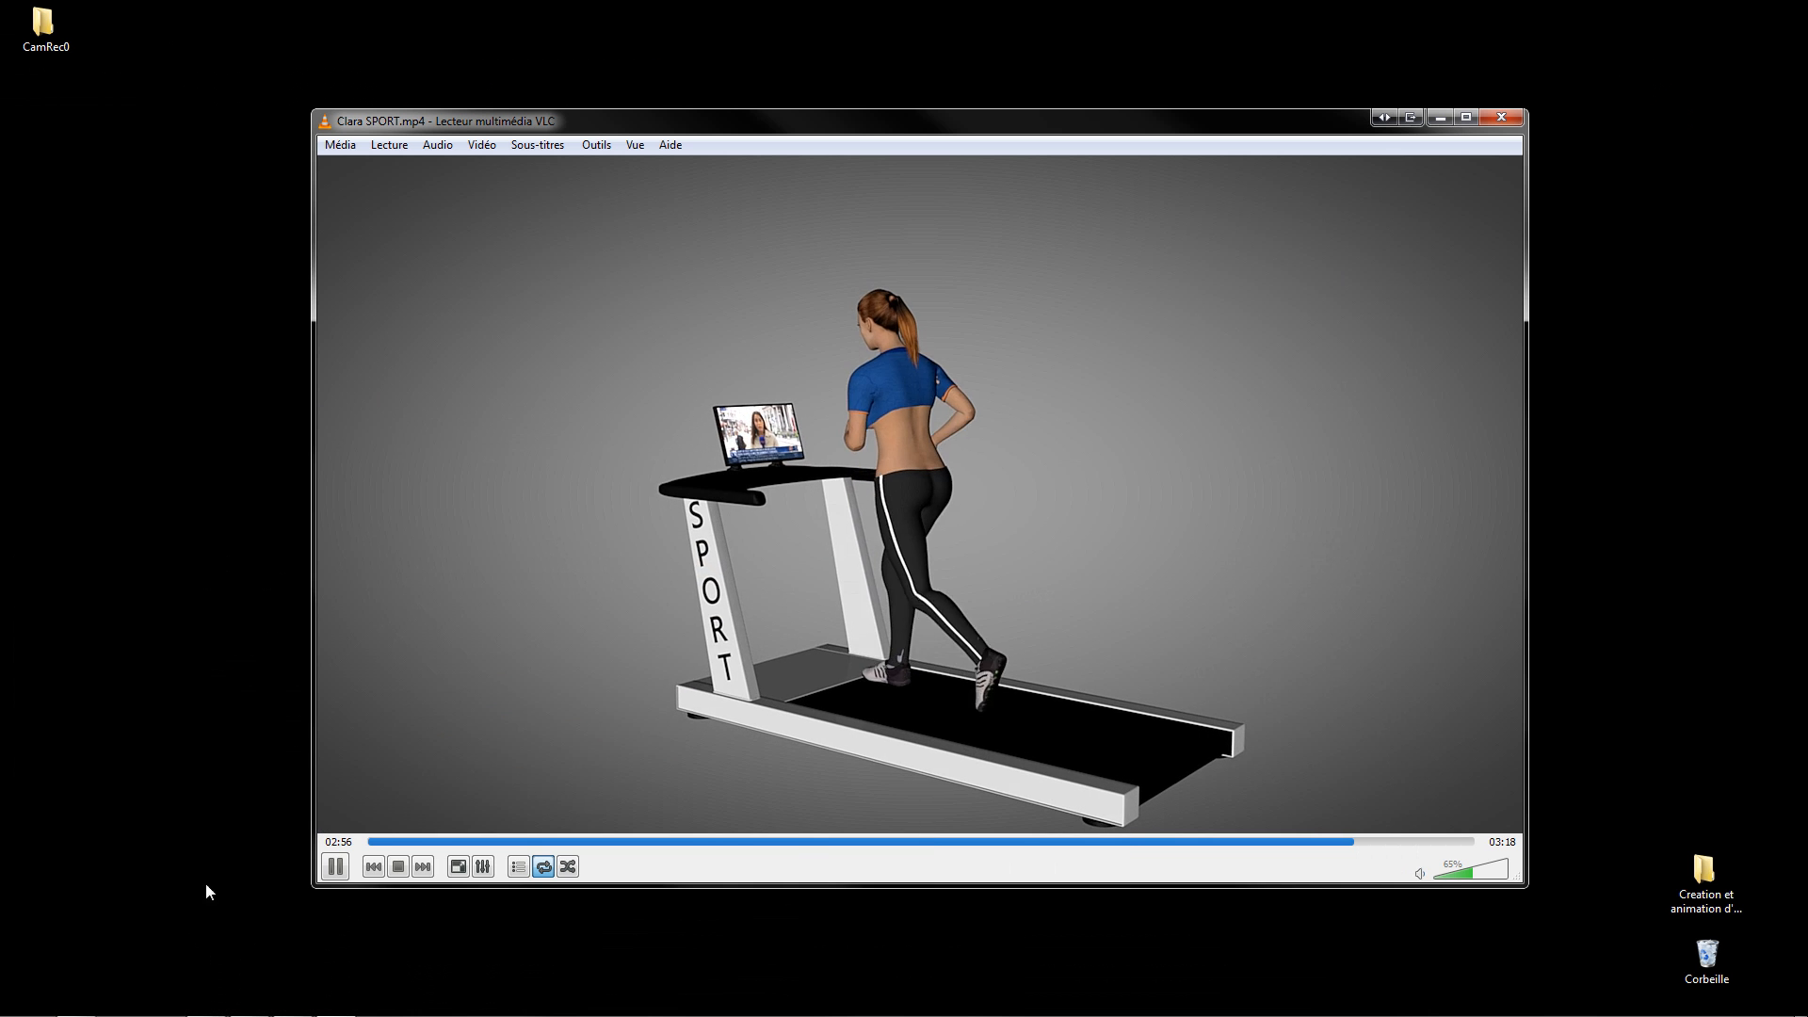
Step: Switch to MakeHuman and make the character fully male and fully Caucasian, reducing the African and Asian proportions to the minimum
mouse_move(160, 1015)
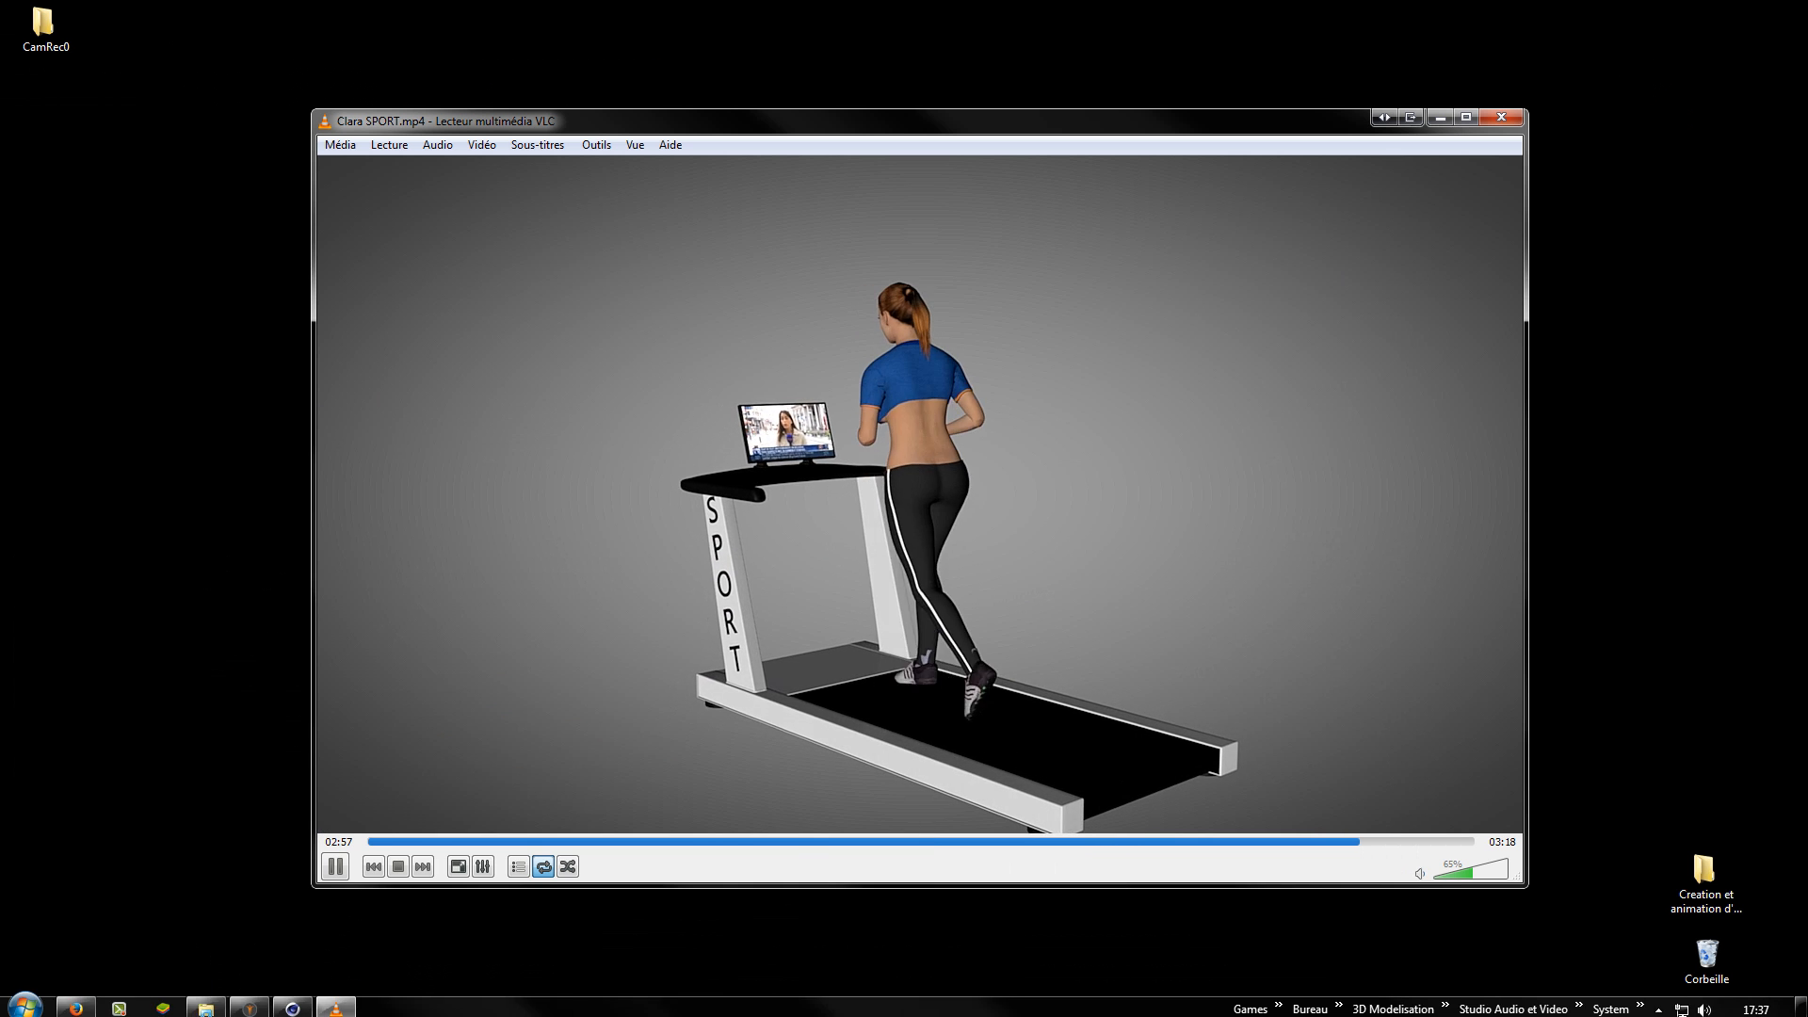
left_click(249, 1003)
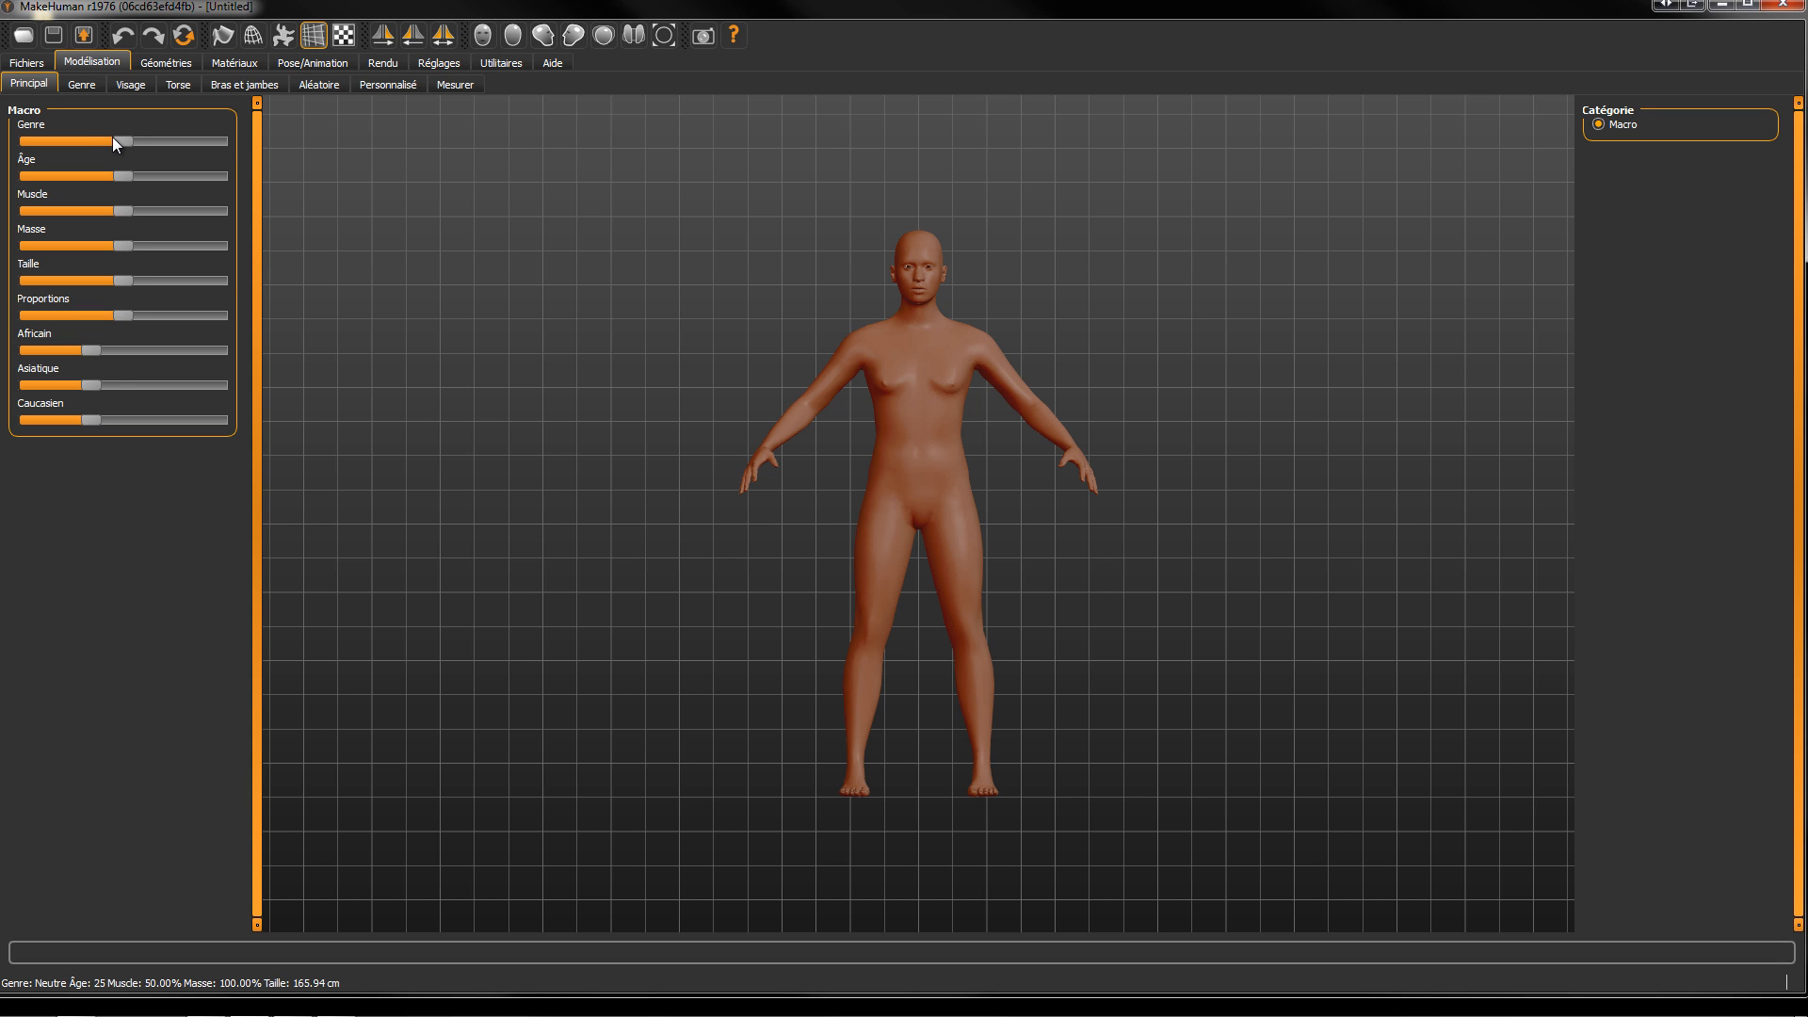
left_click_drag(122, 139, 290, 150)
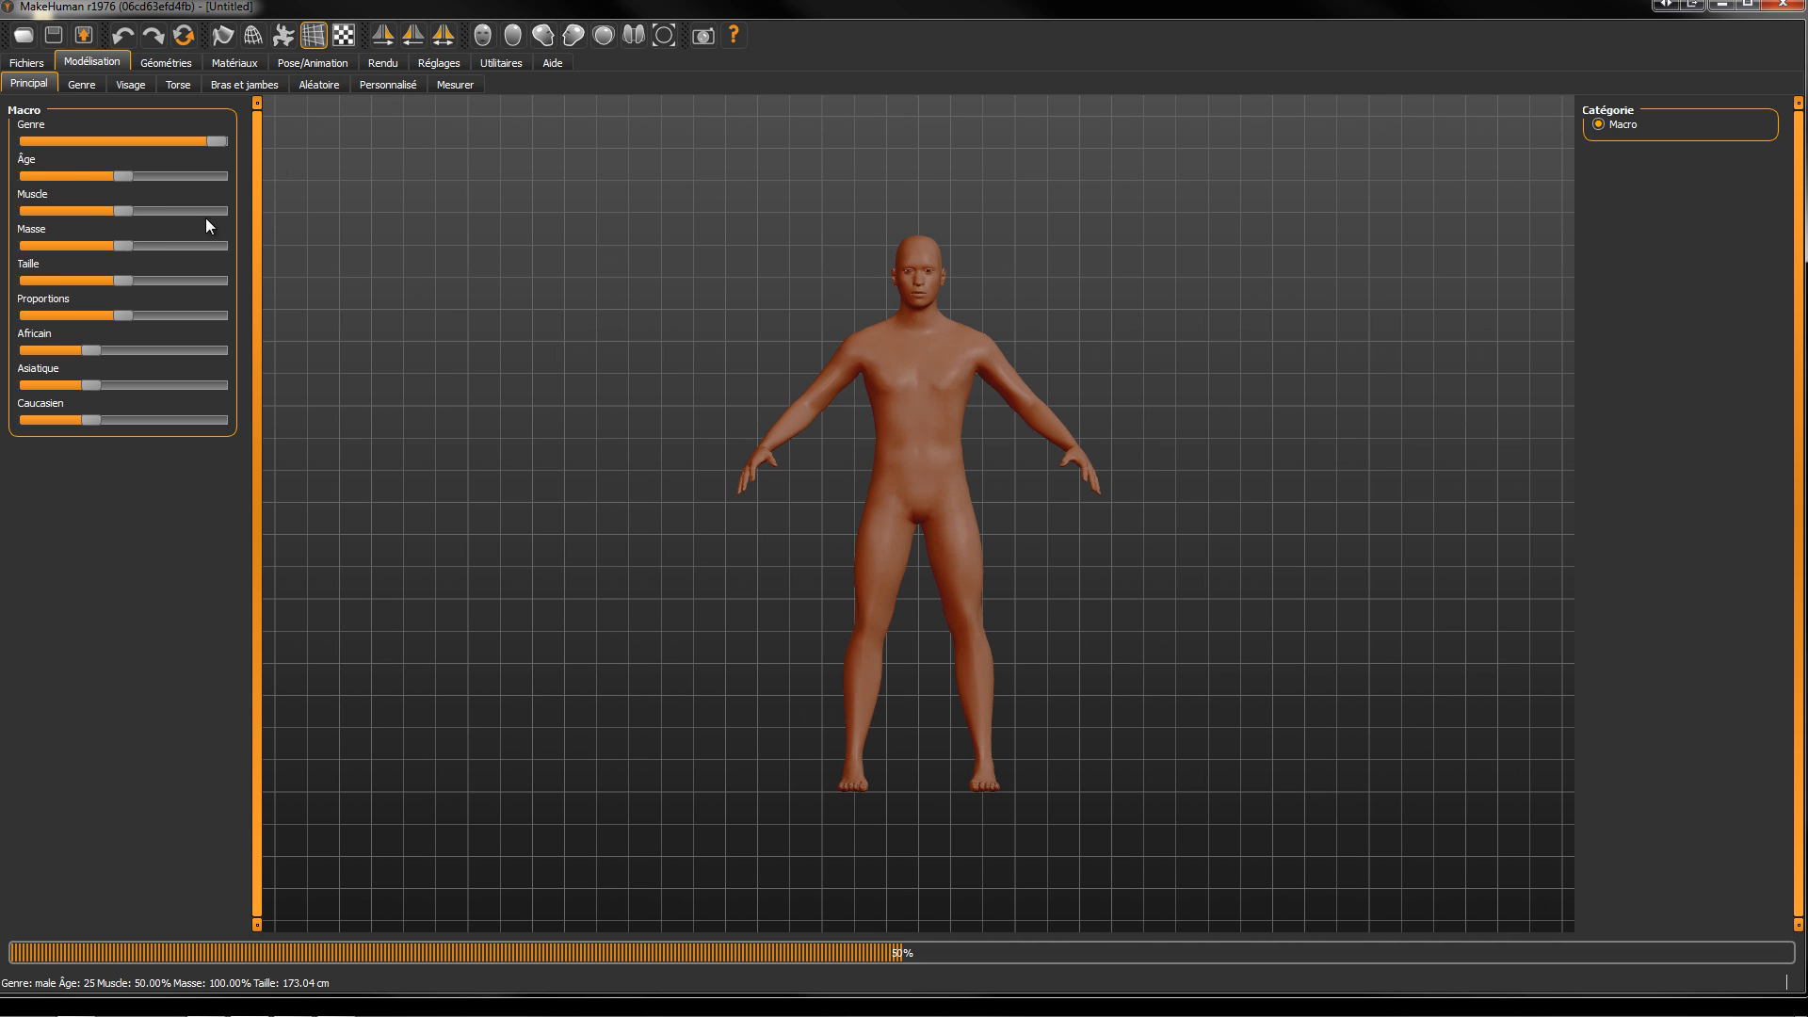
left_click_drag(124, 210, 128, 249)
right_click(132, 215)
right_click(132, 246)
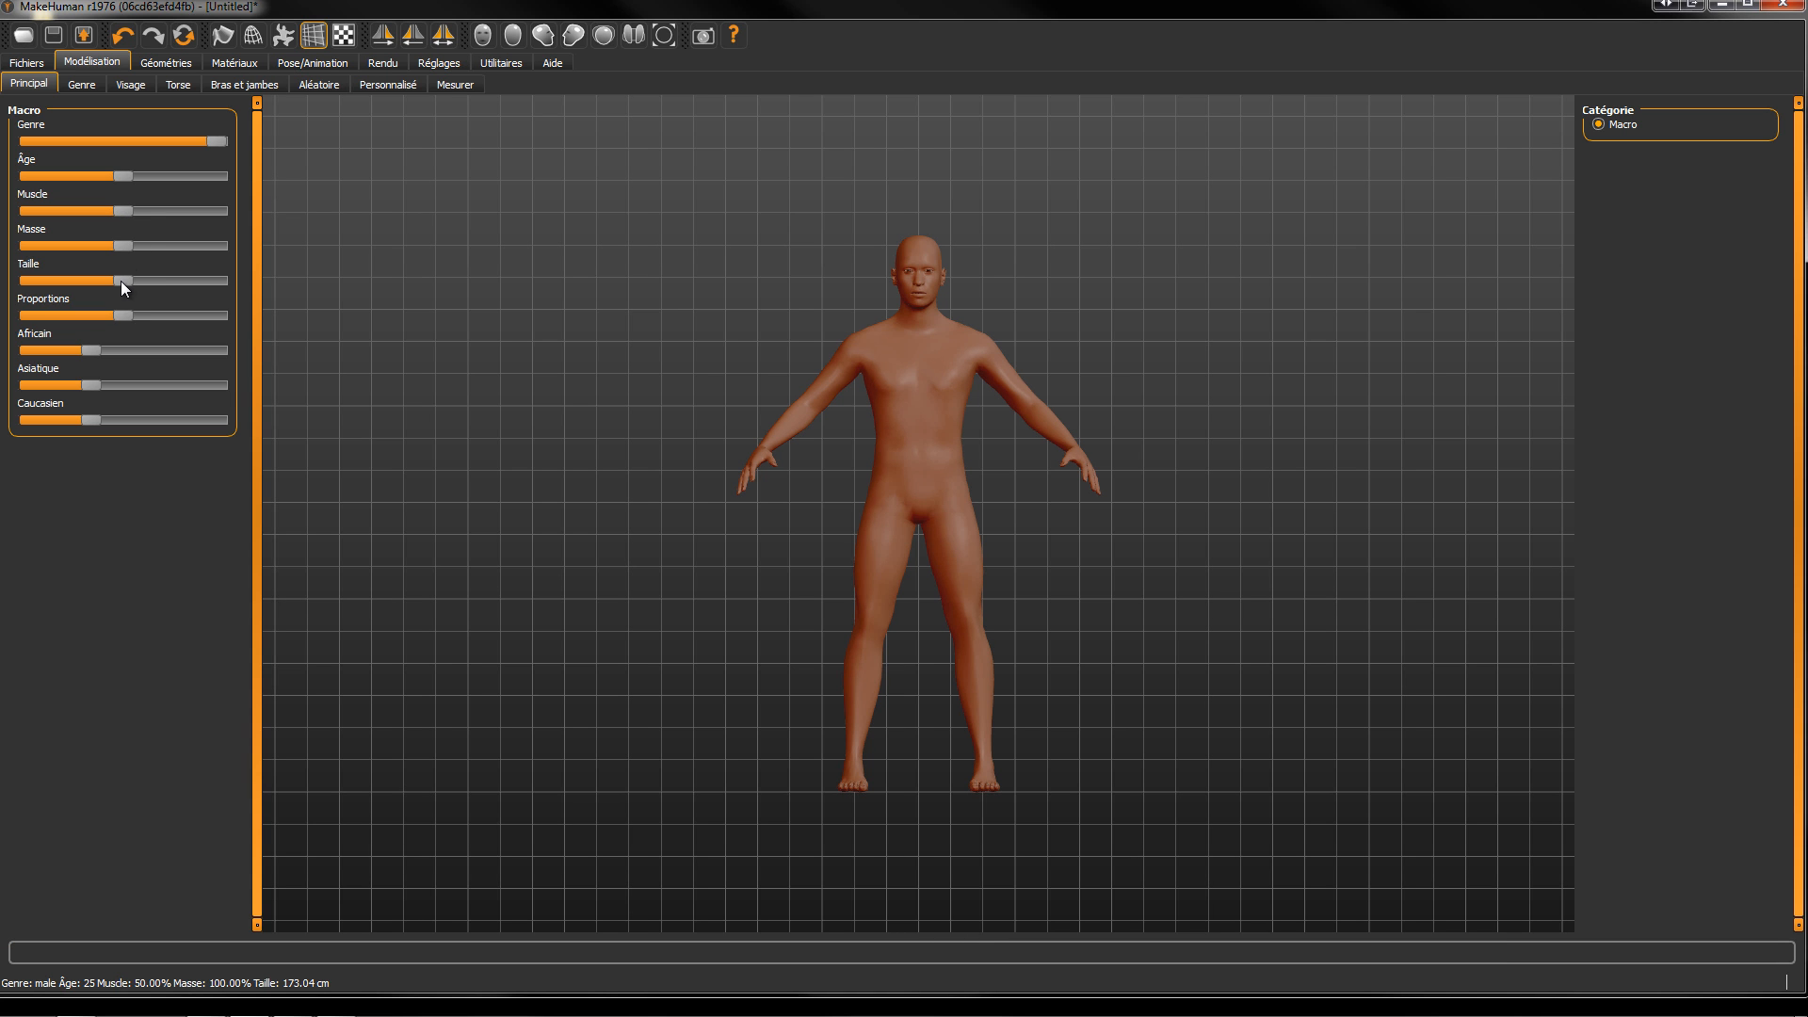
left_click_drag(94, 349, 28, 384)
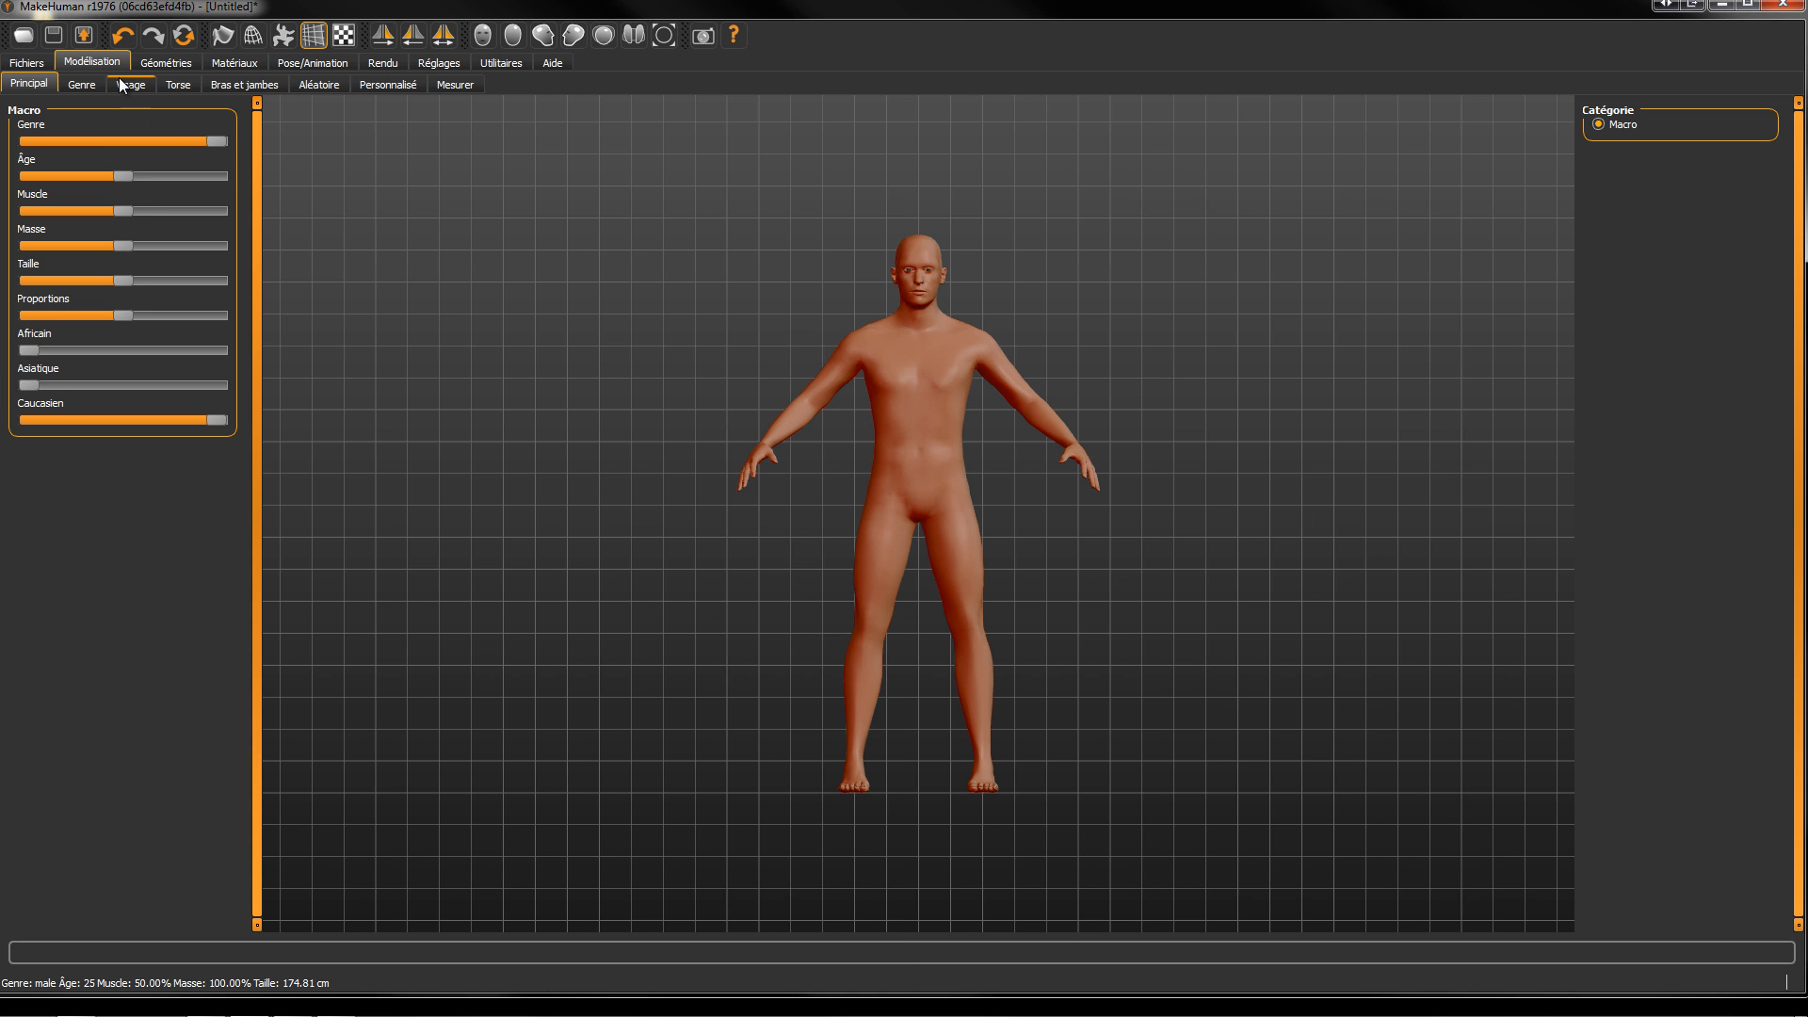
Step: Look through the modelling options for the chest, face, torso, and arms and legs
left_click(84, 86)
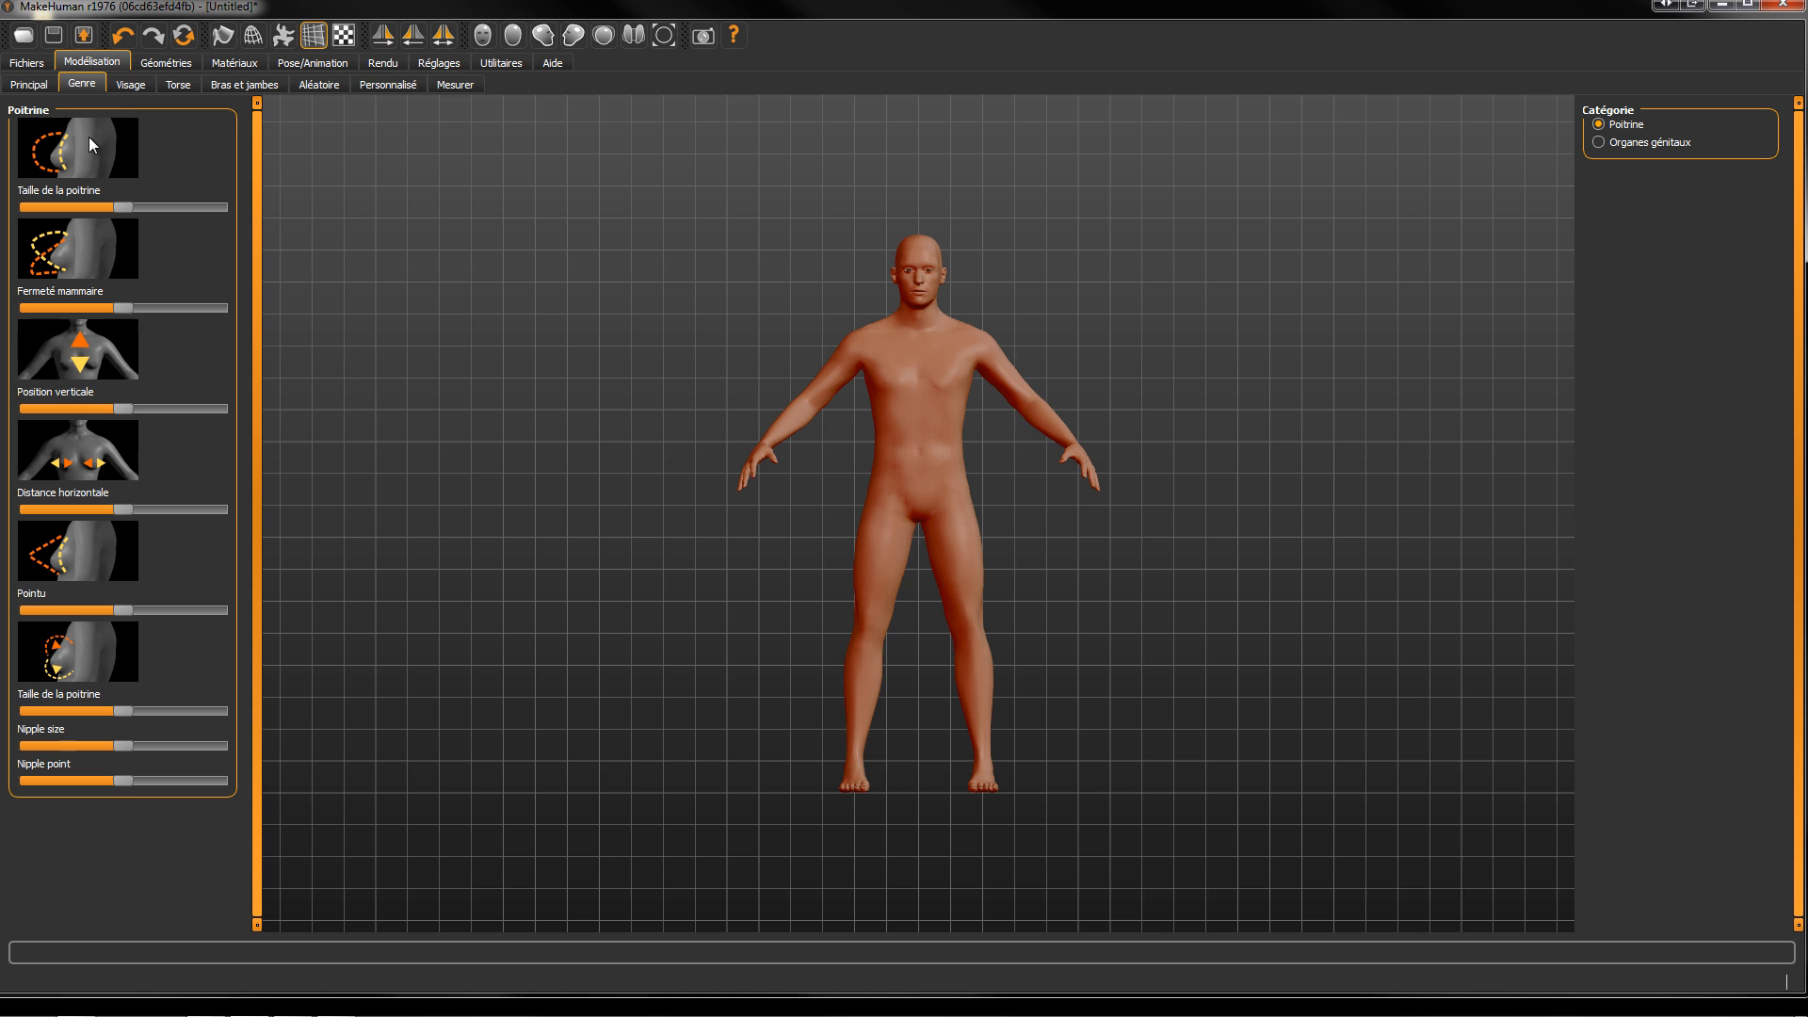
left_click(130, 91)
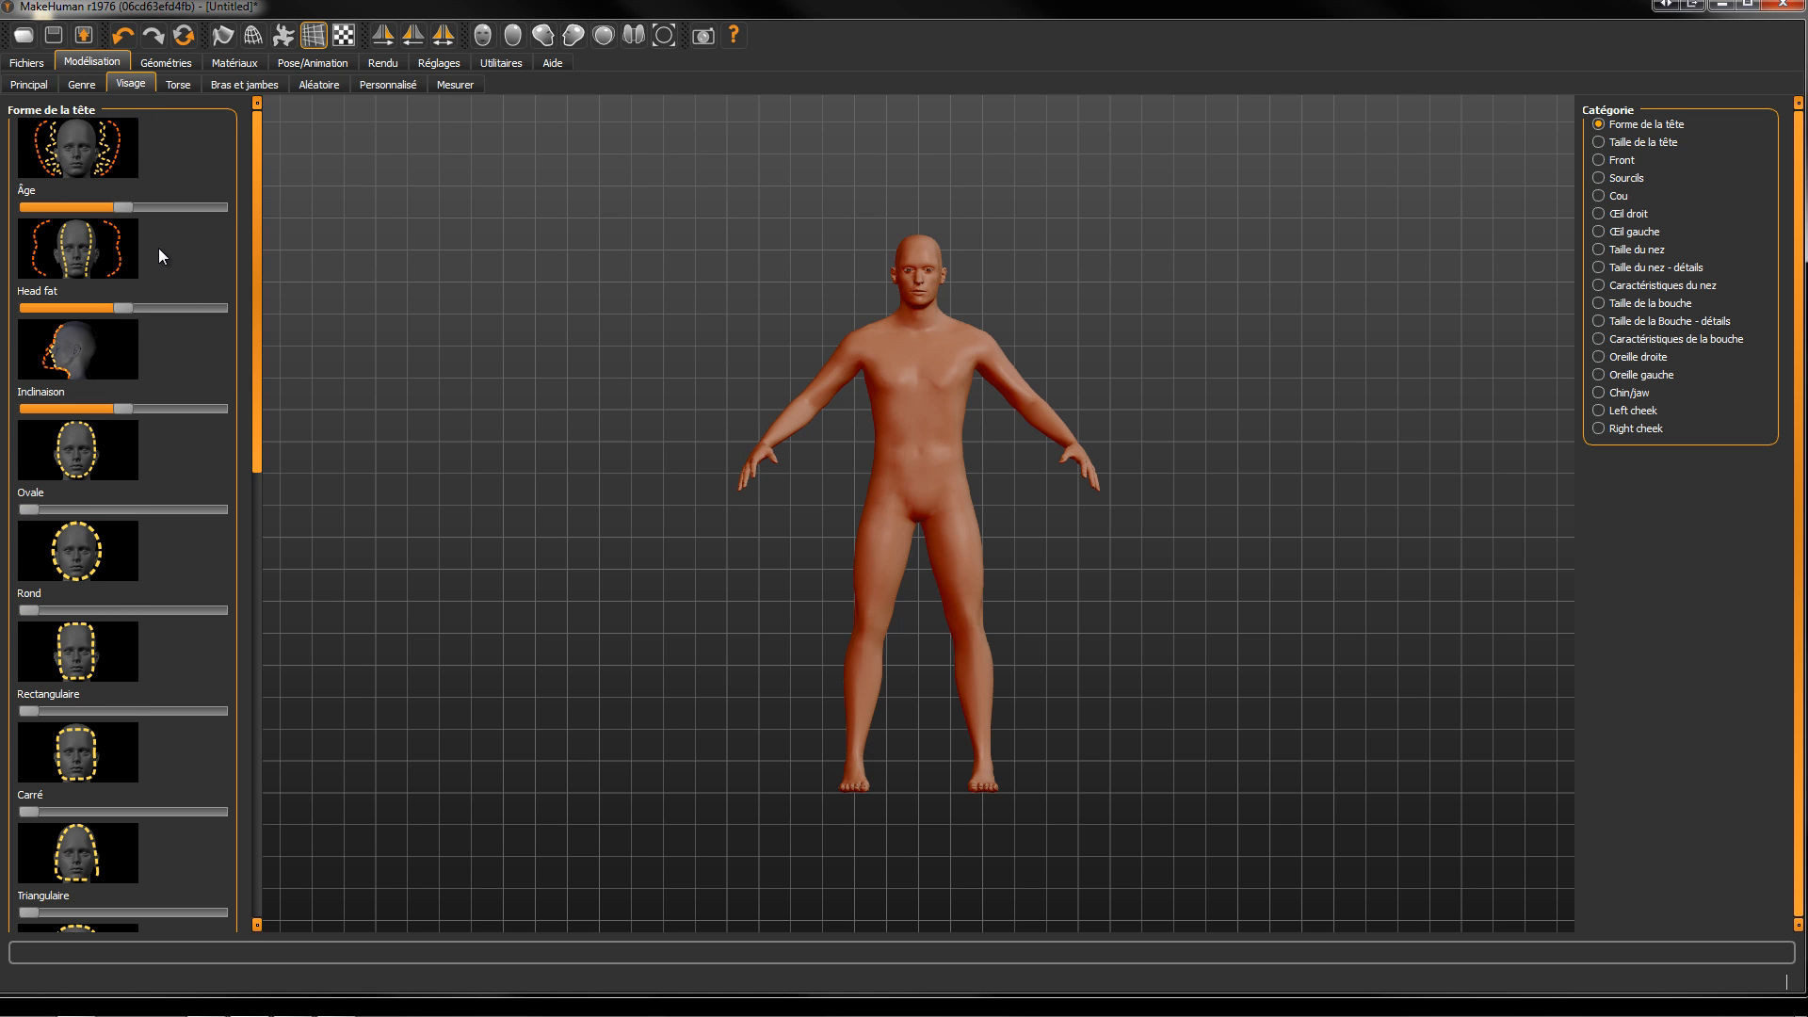
left_click(179, 84)
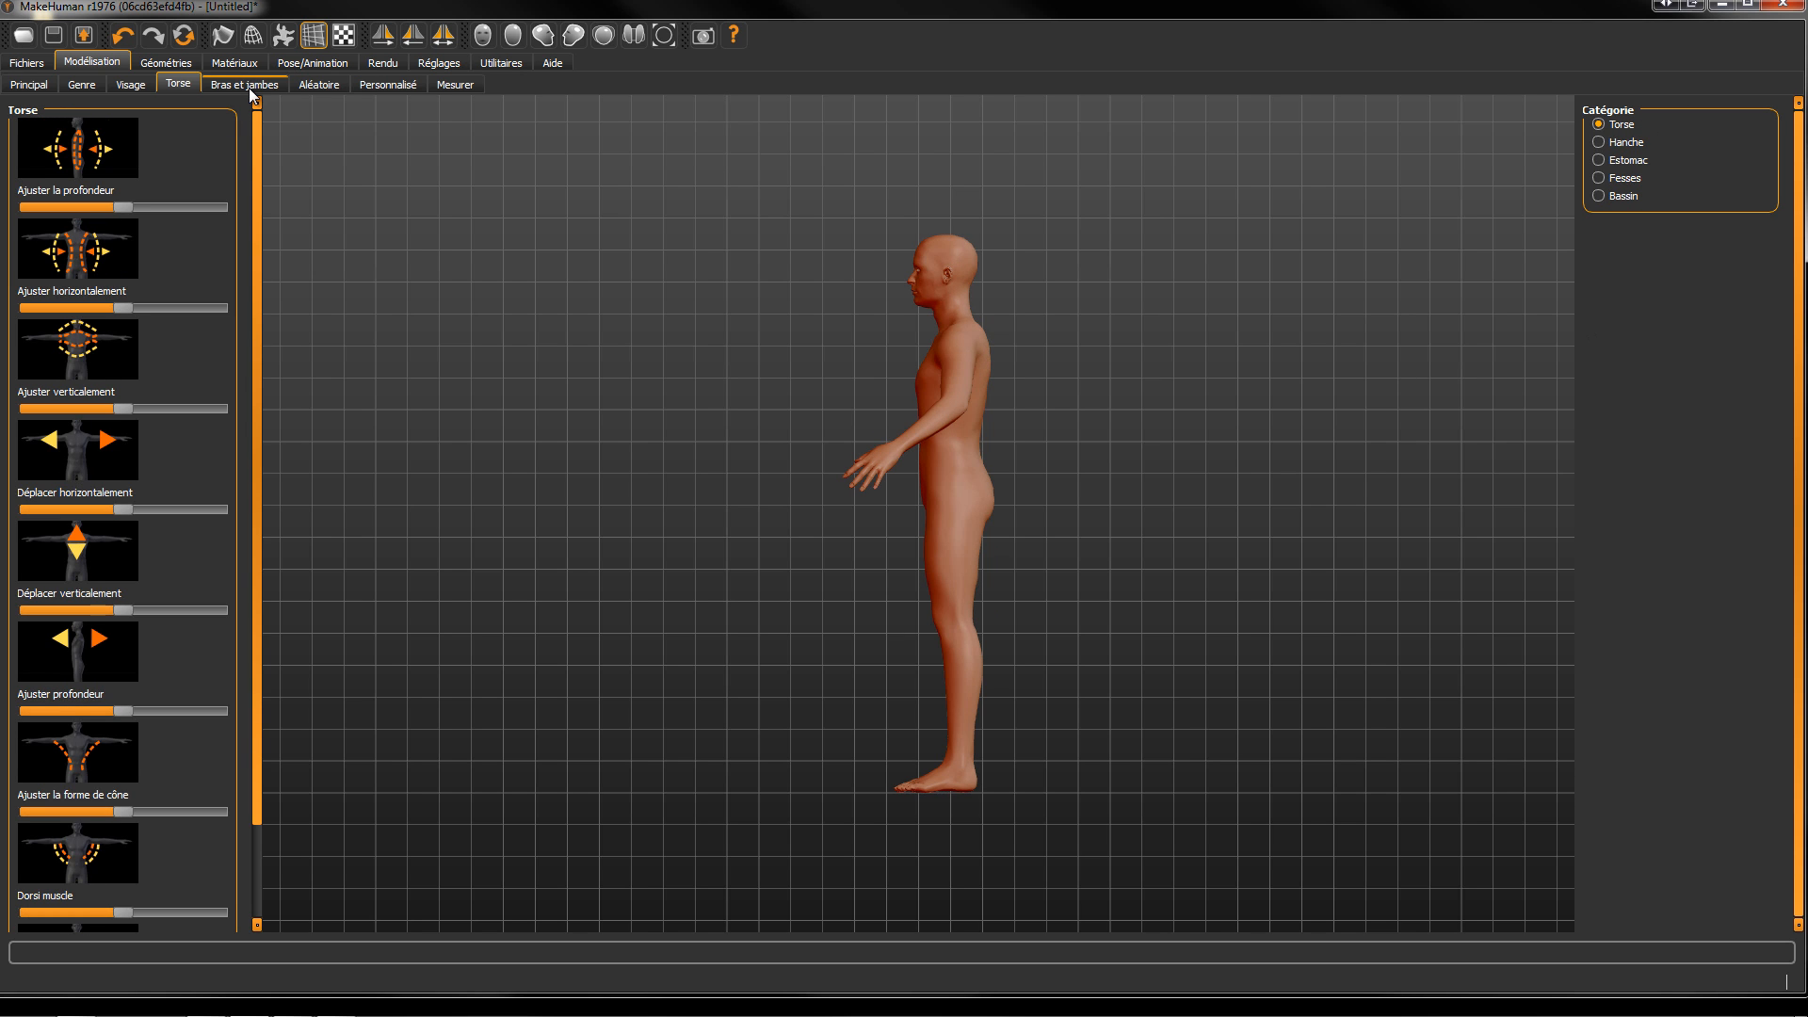
left_click(249, 85)
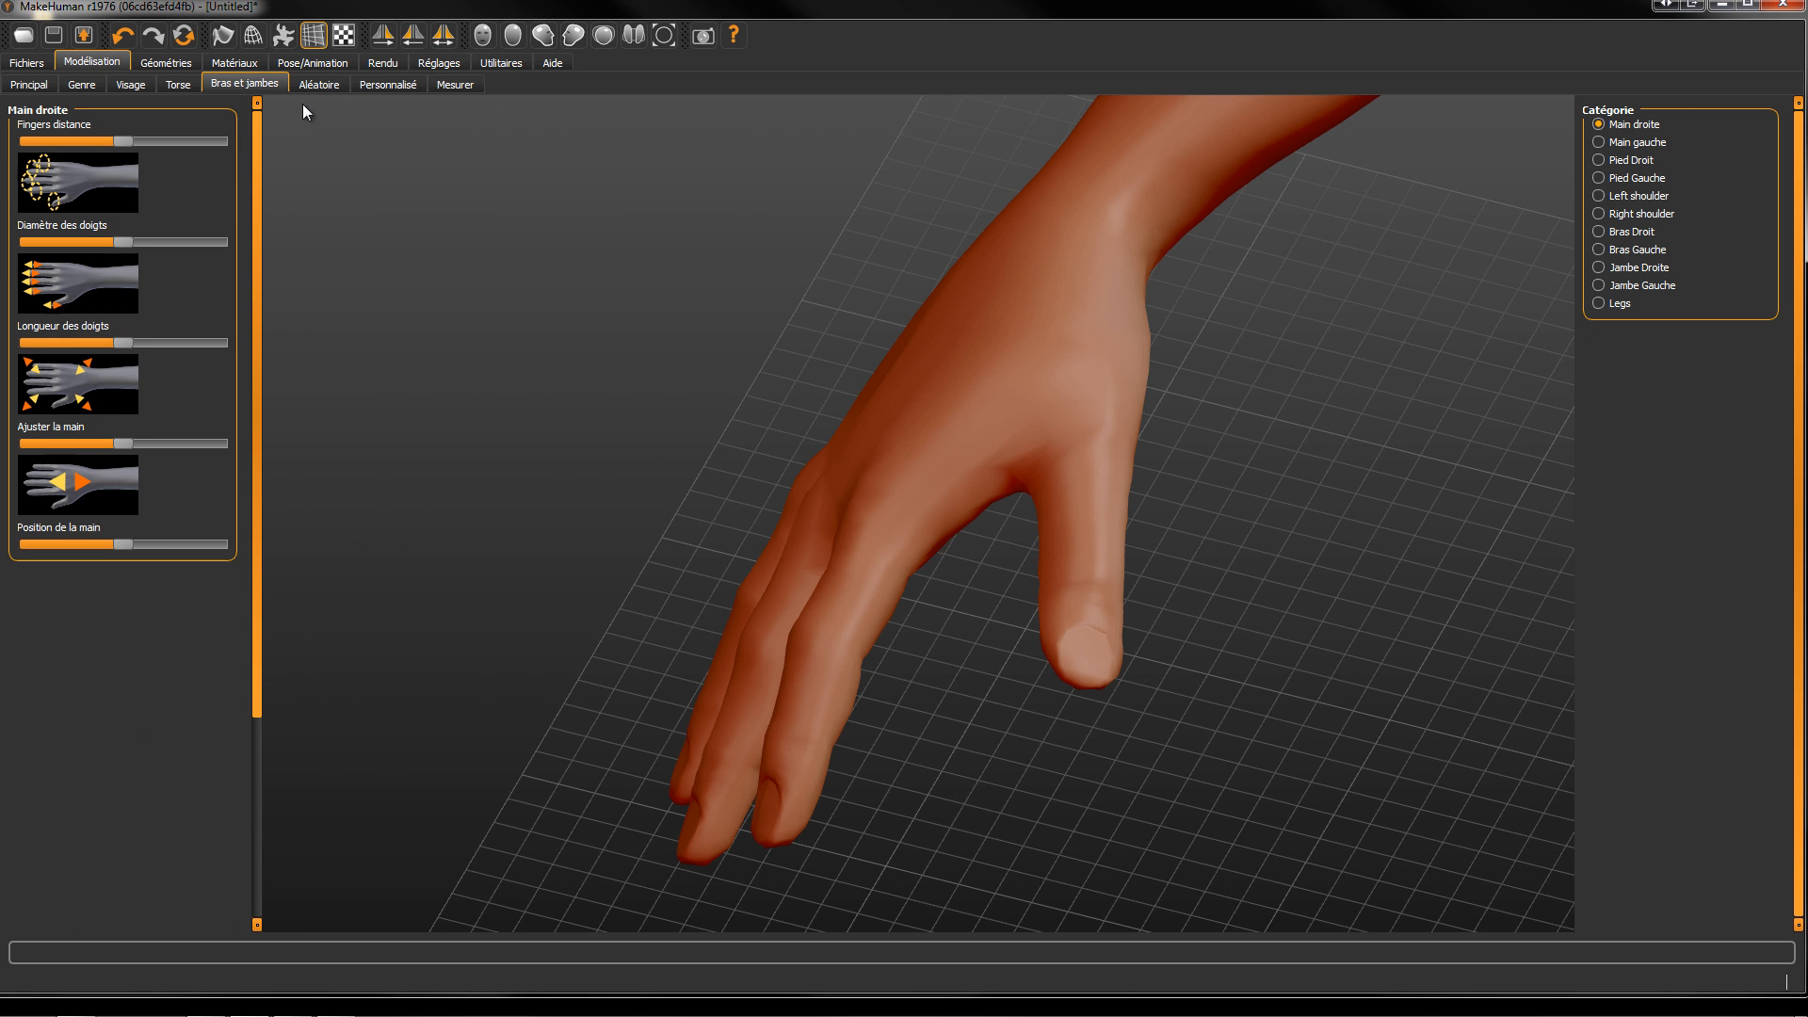
Step: Dress the character in the Male casualsuit04 outfit and the white Shoes05 shoes
left_click(174, 64)
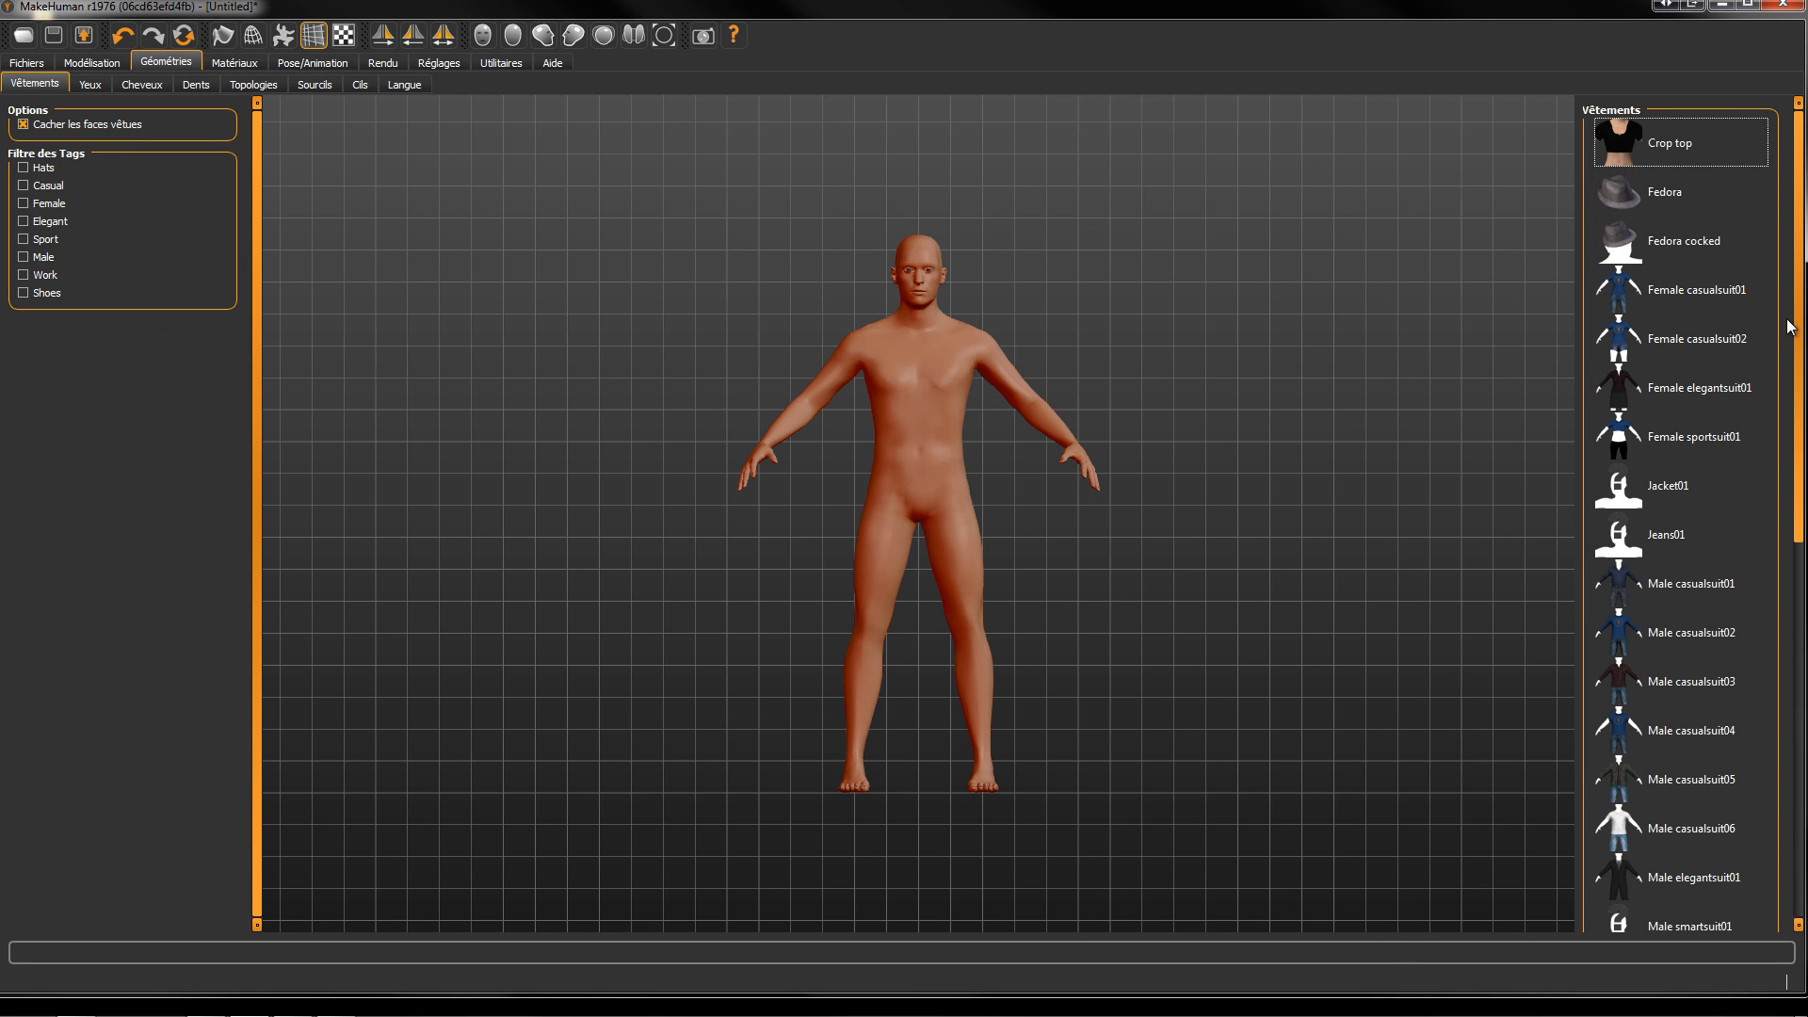
left_click_drag(1802, 262, 1802, 391)
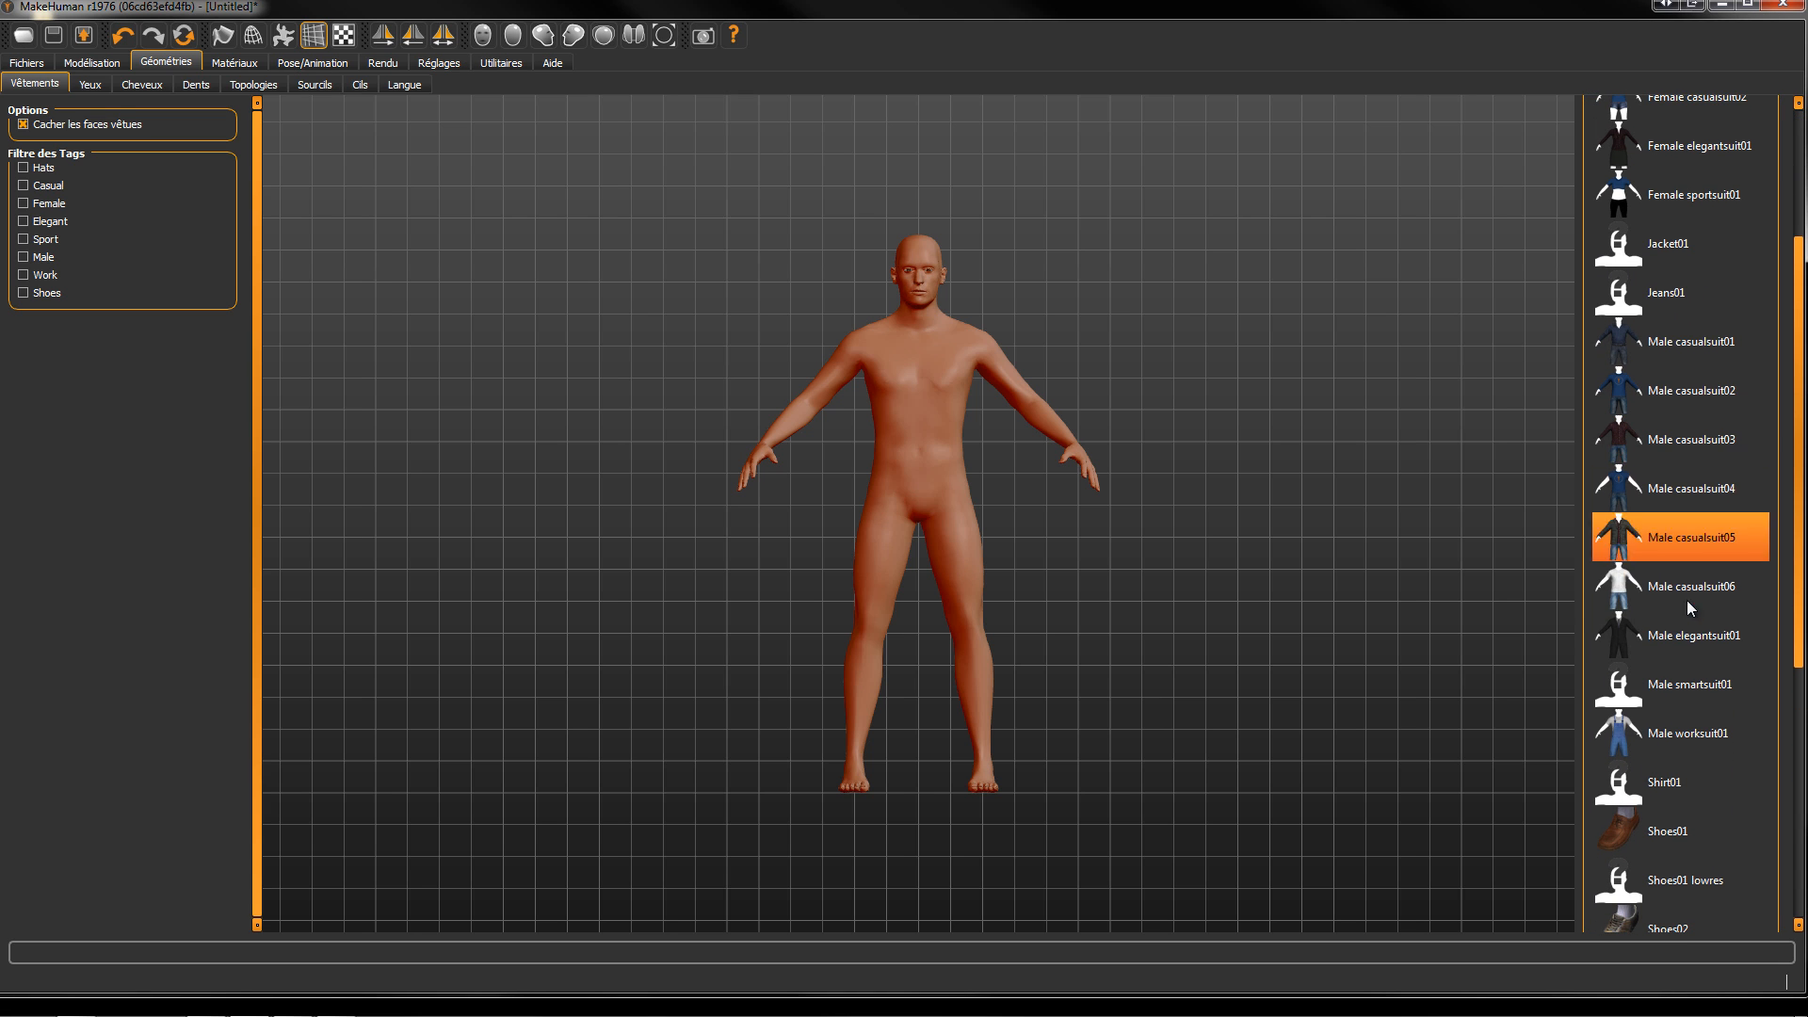
left_click(1696, 485)
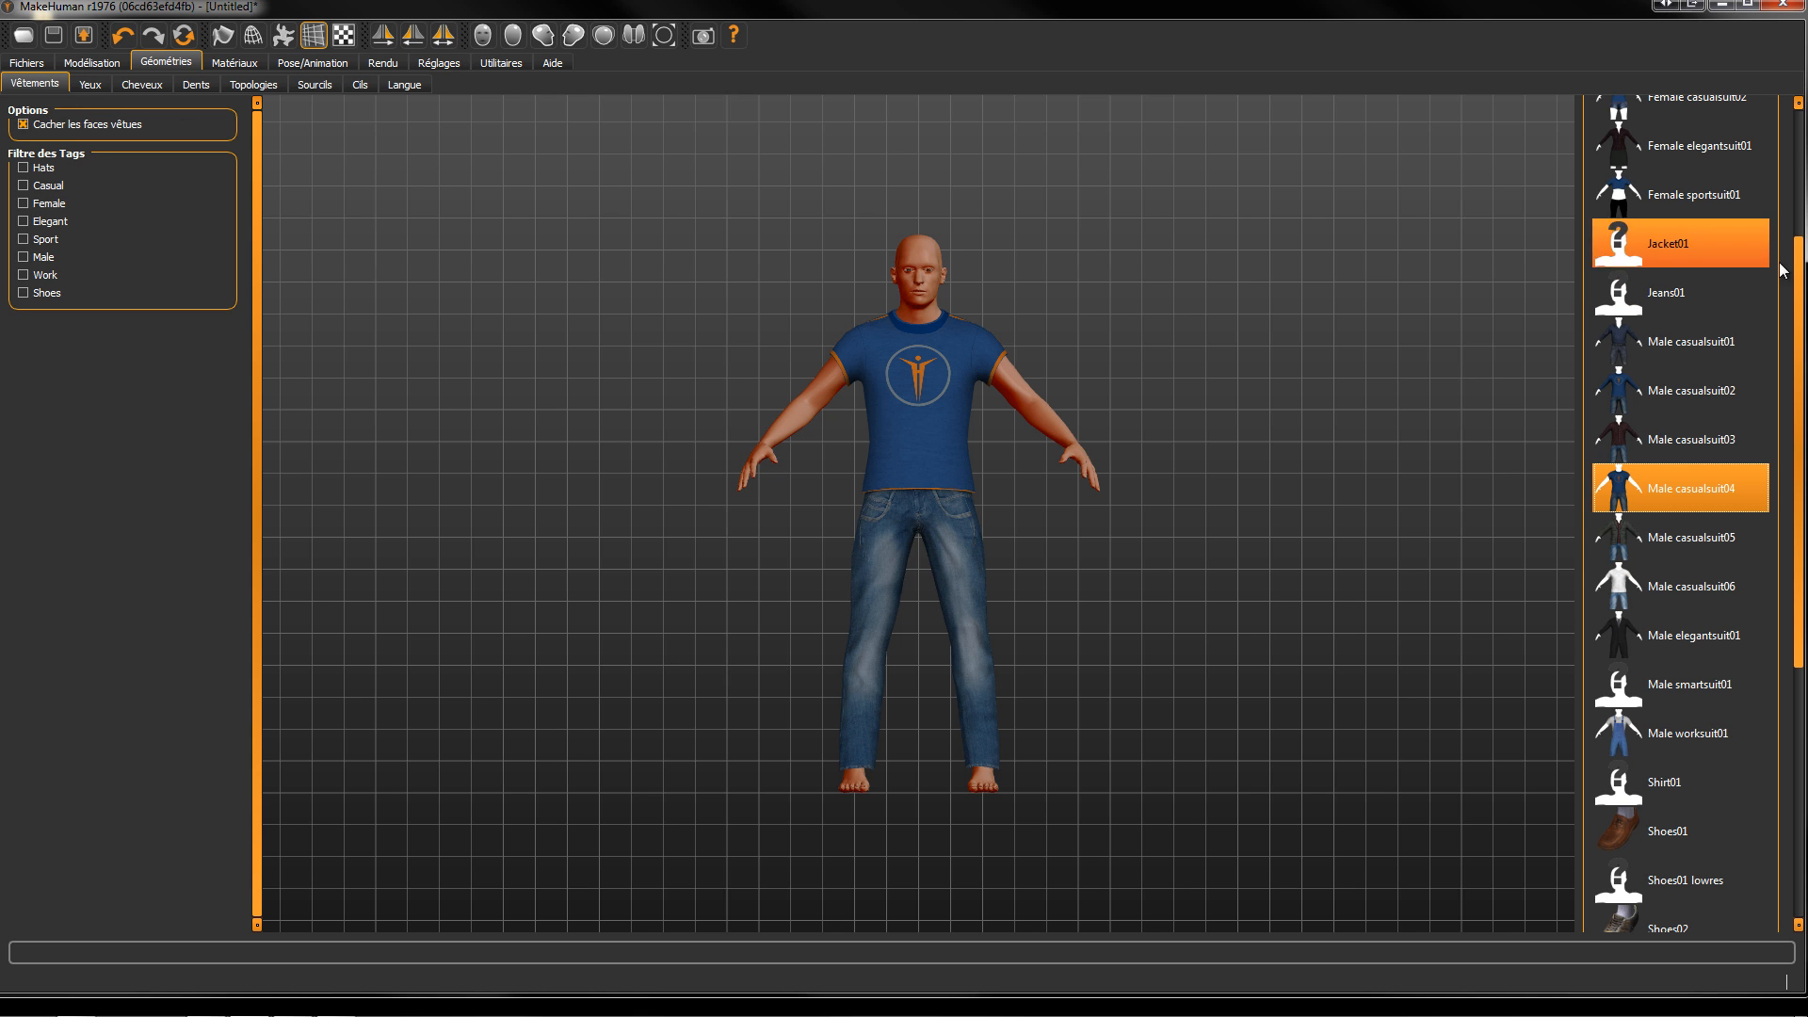
scroll(1801, 316, "down", 5)
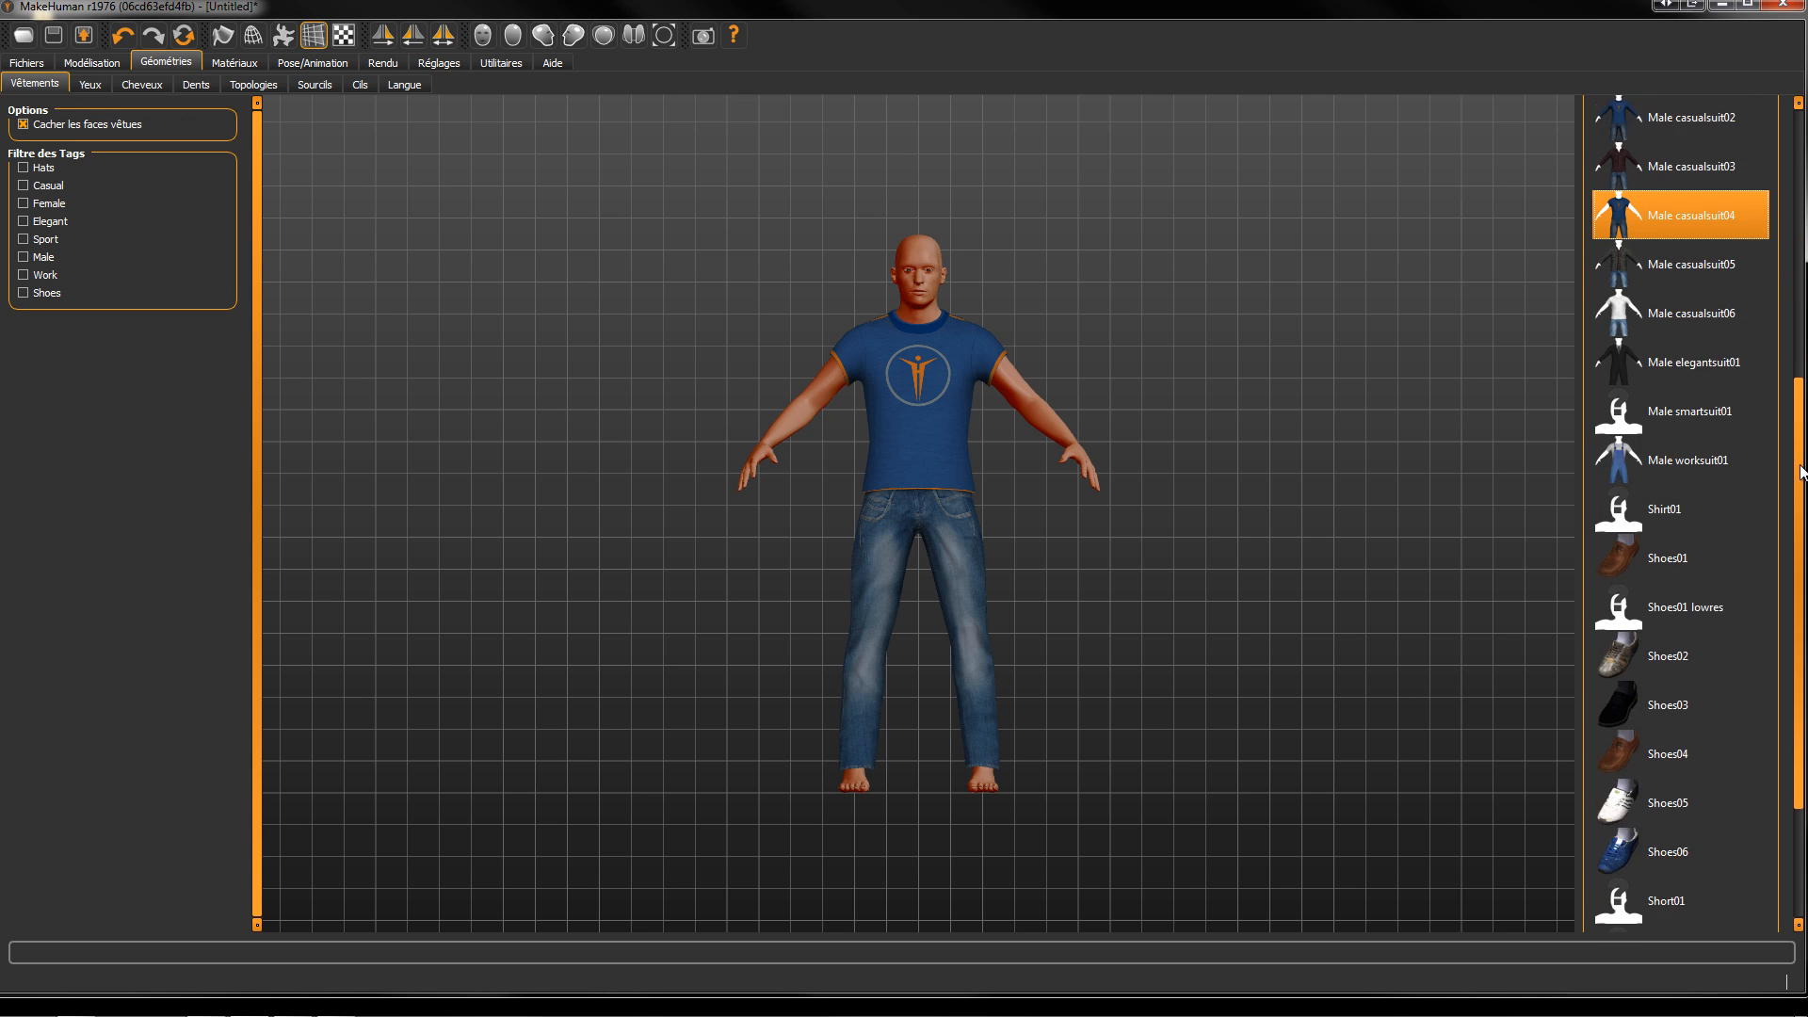
left_click(1678, 597)
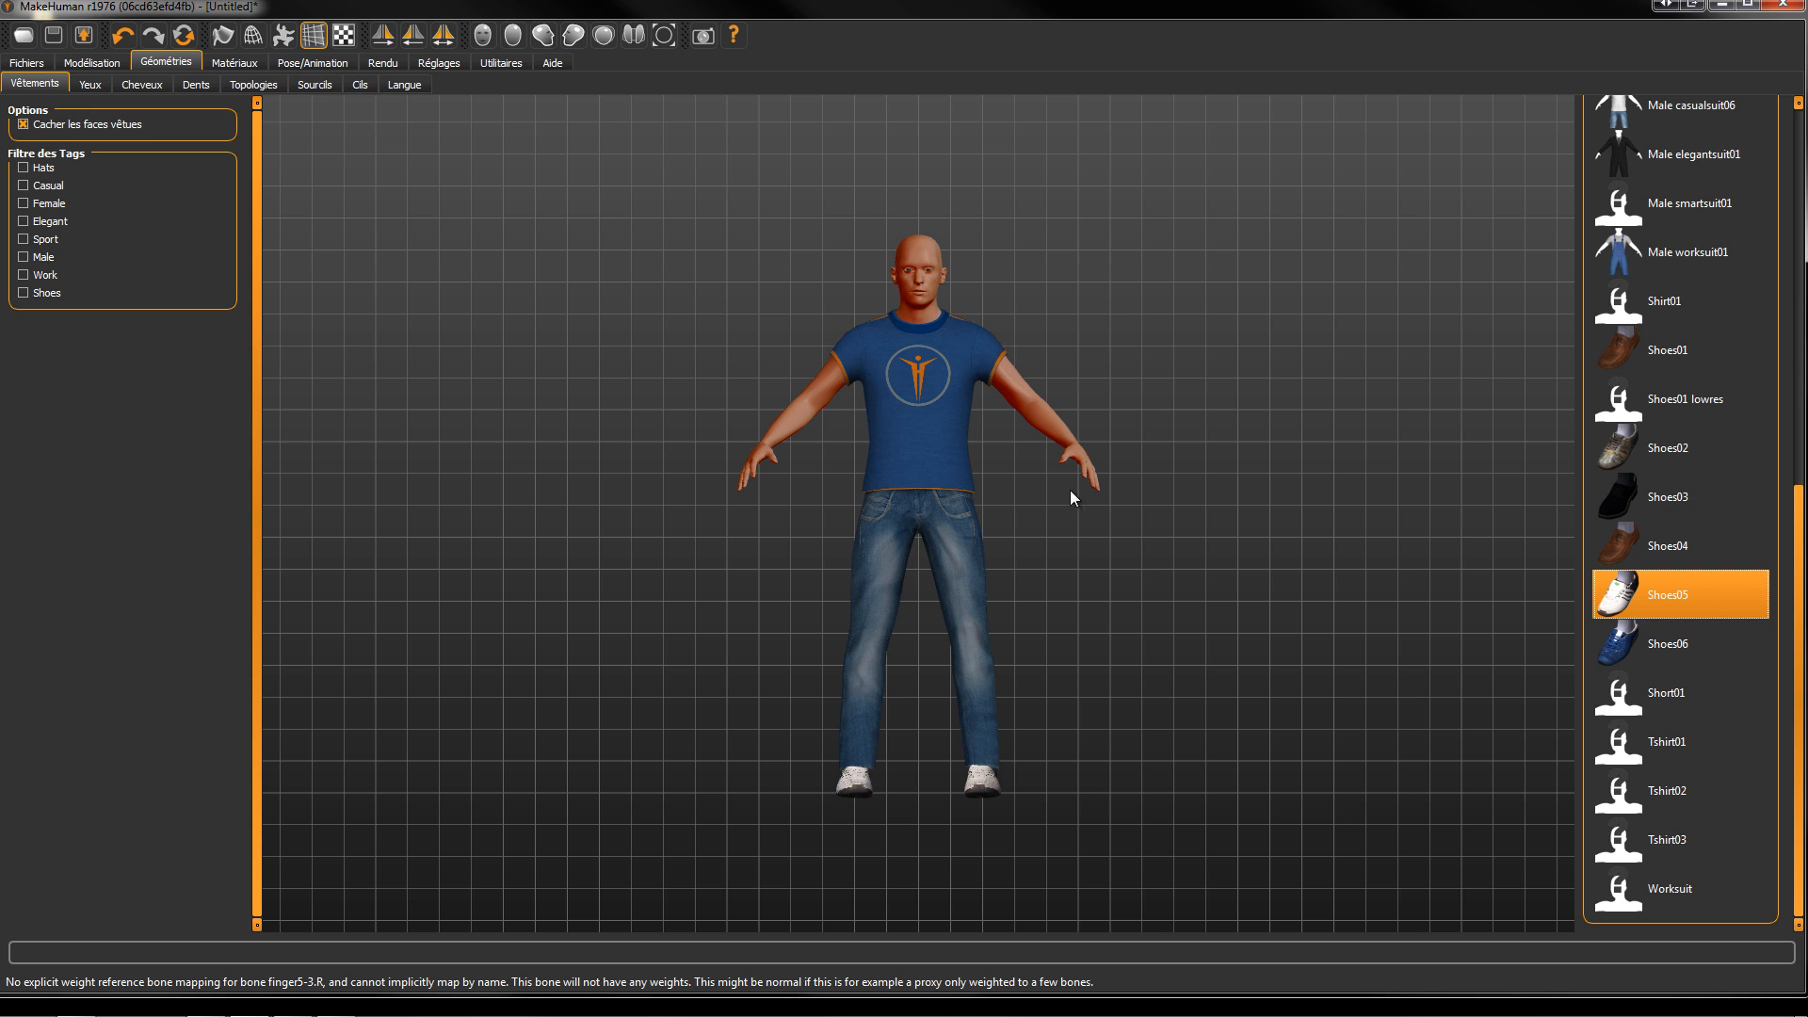
Step: Keep the High-poly eyes and give the character the Short04 hairstyle from the male hair models
left_click_drag(1128, 476, 1274, 296)
left_click(91, 84)
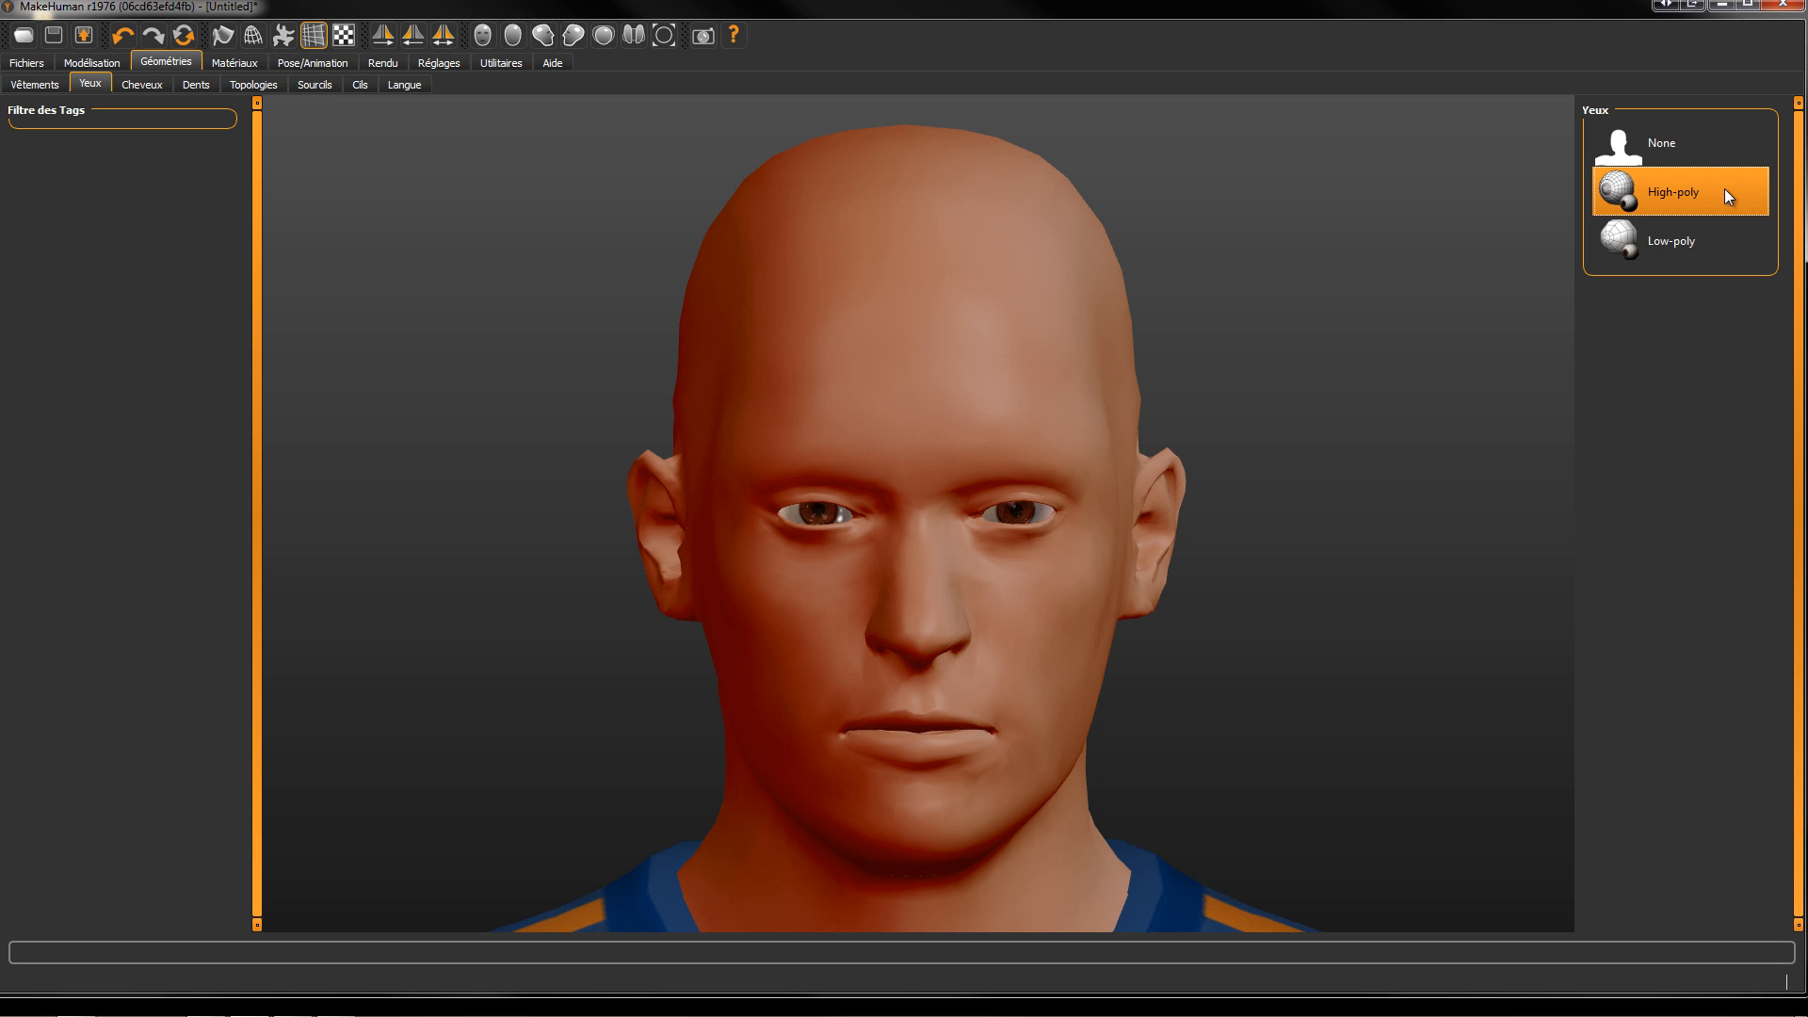
left_click(1657, 247)
left_click(1661, 181)
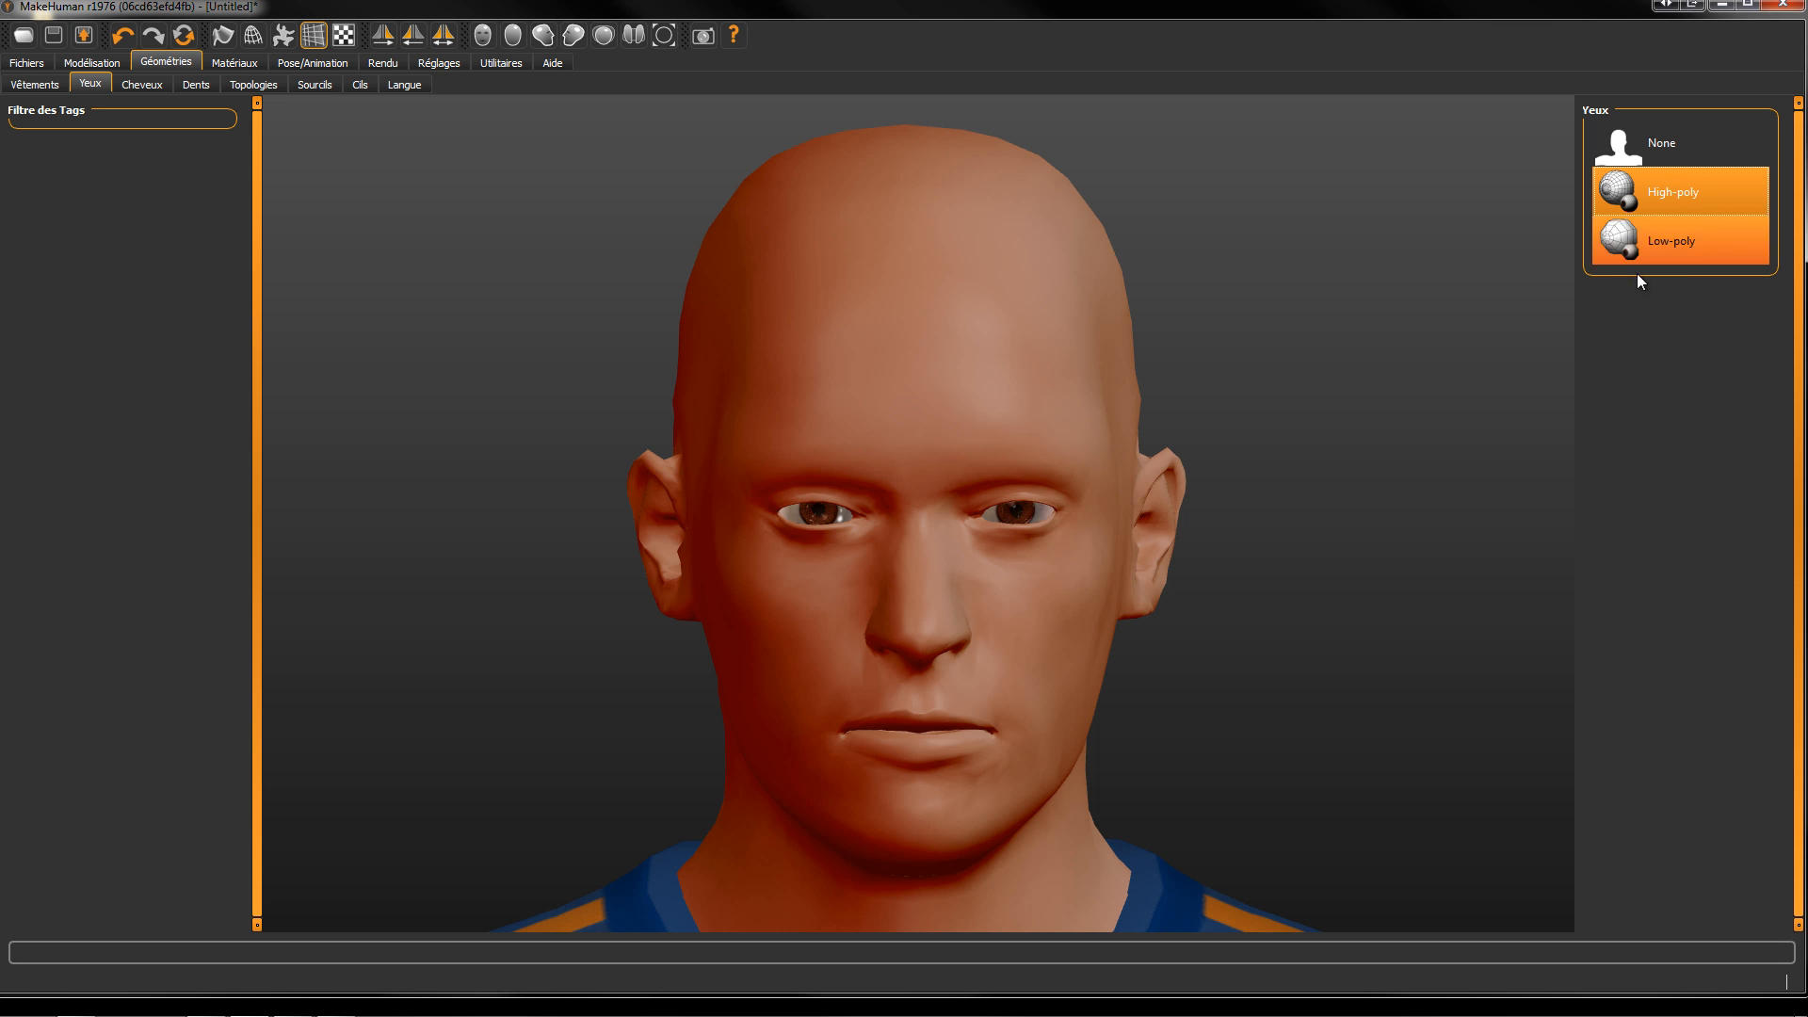
left_click(122, 83)
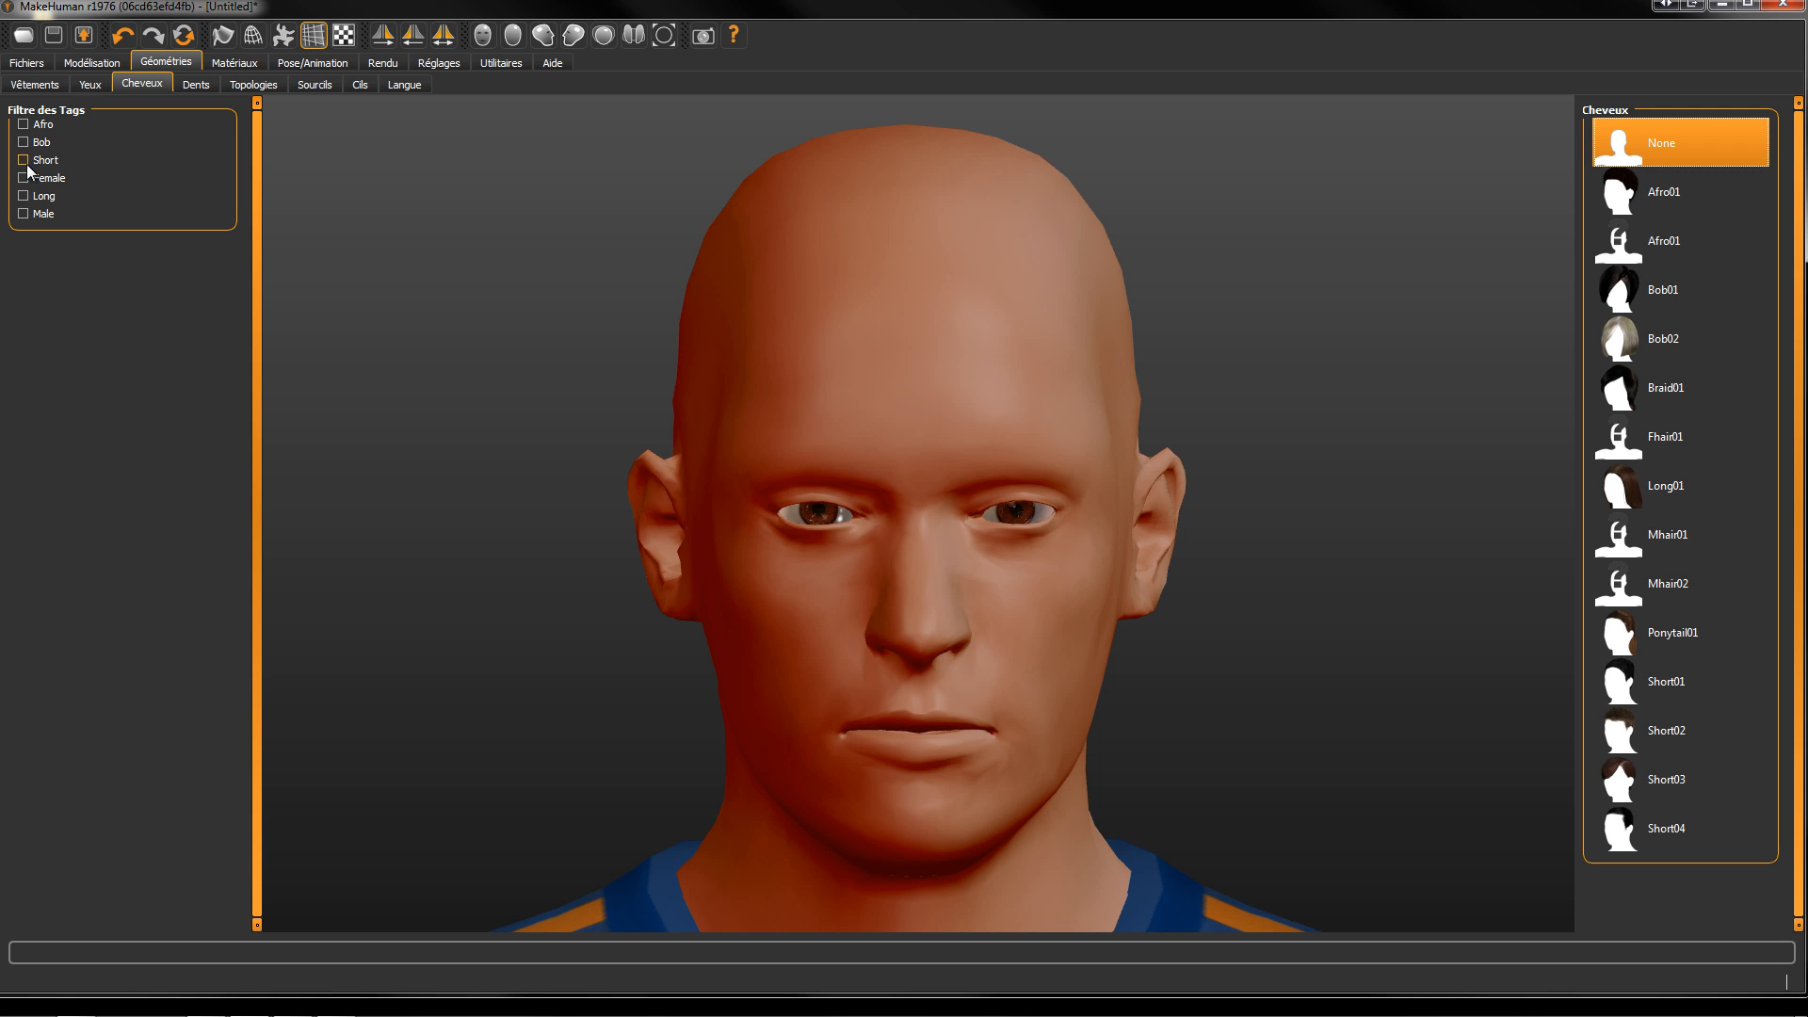
left_click(24, 214)
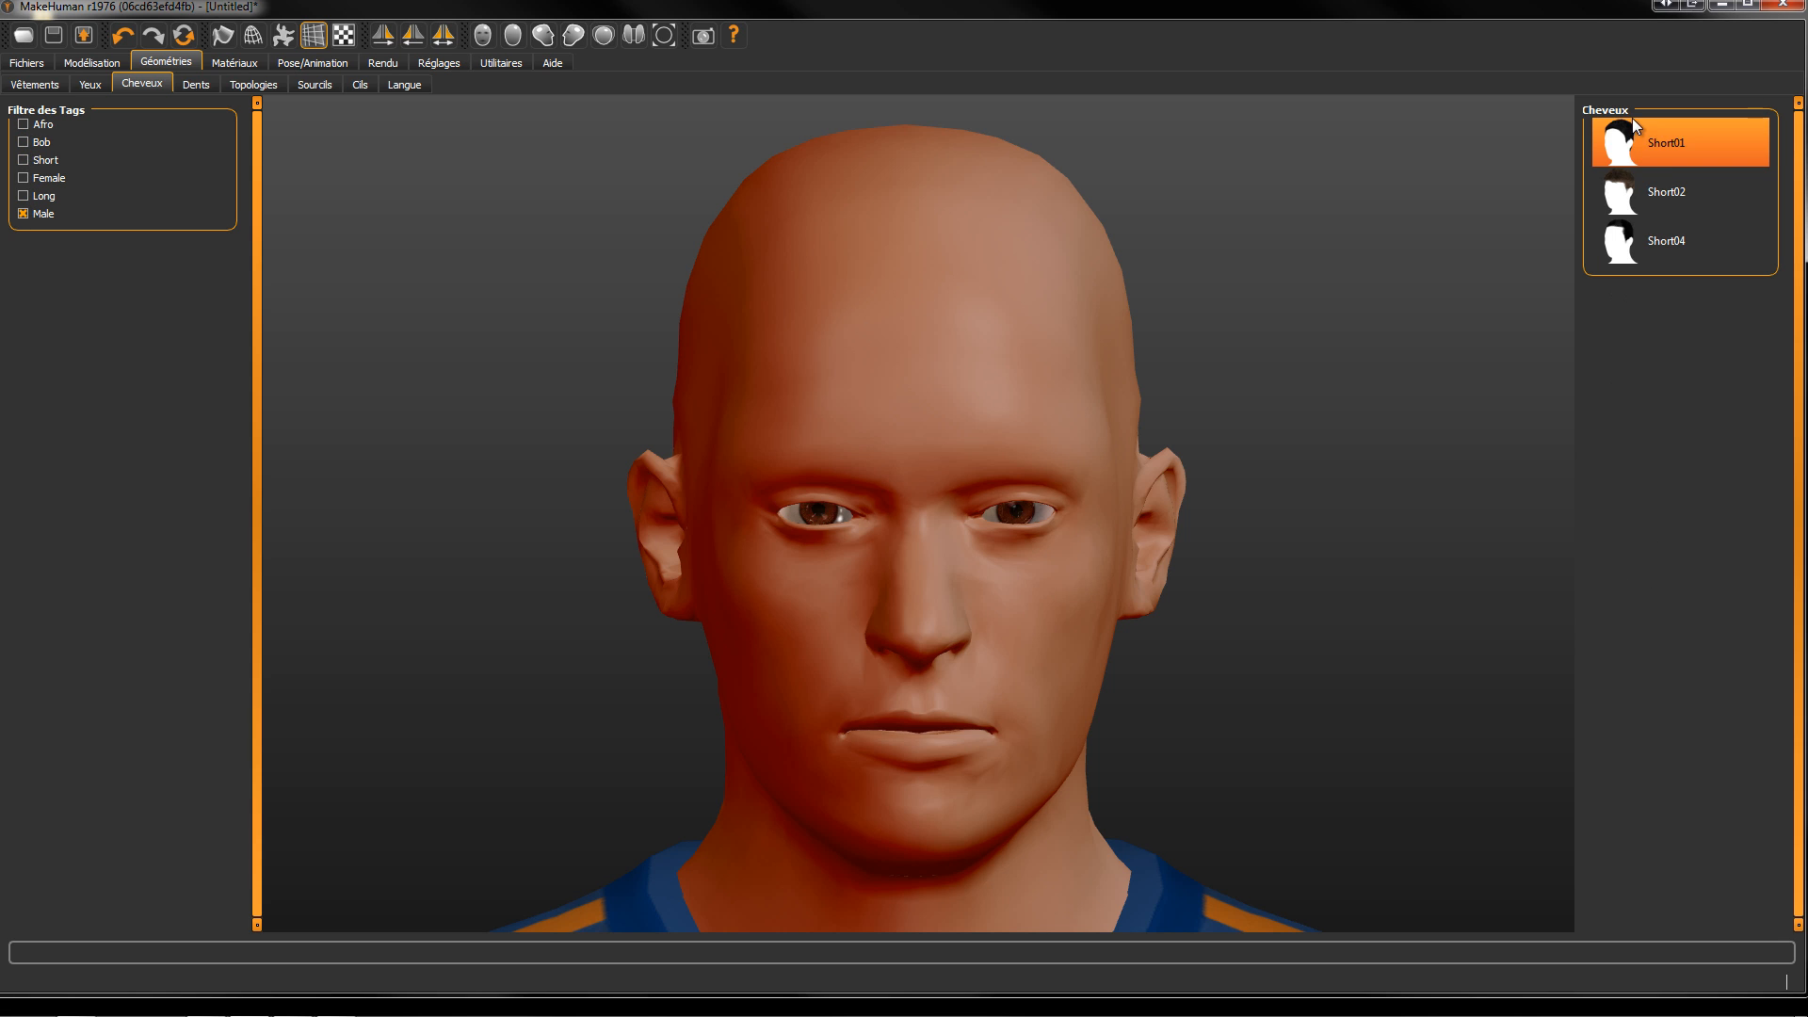
left_click(1690, 247)
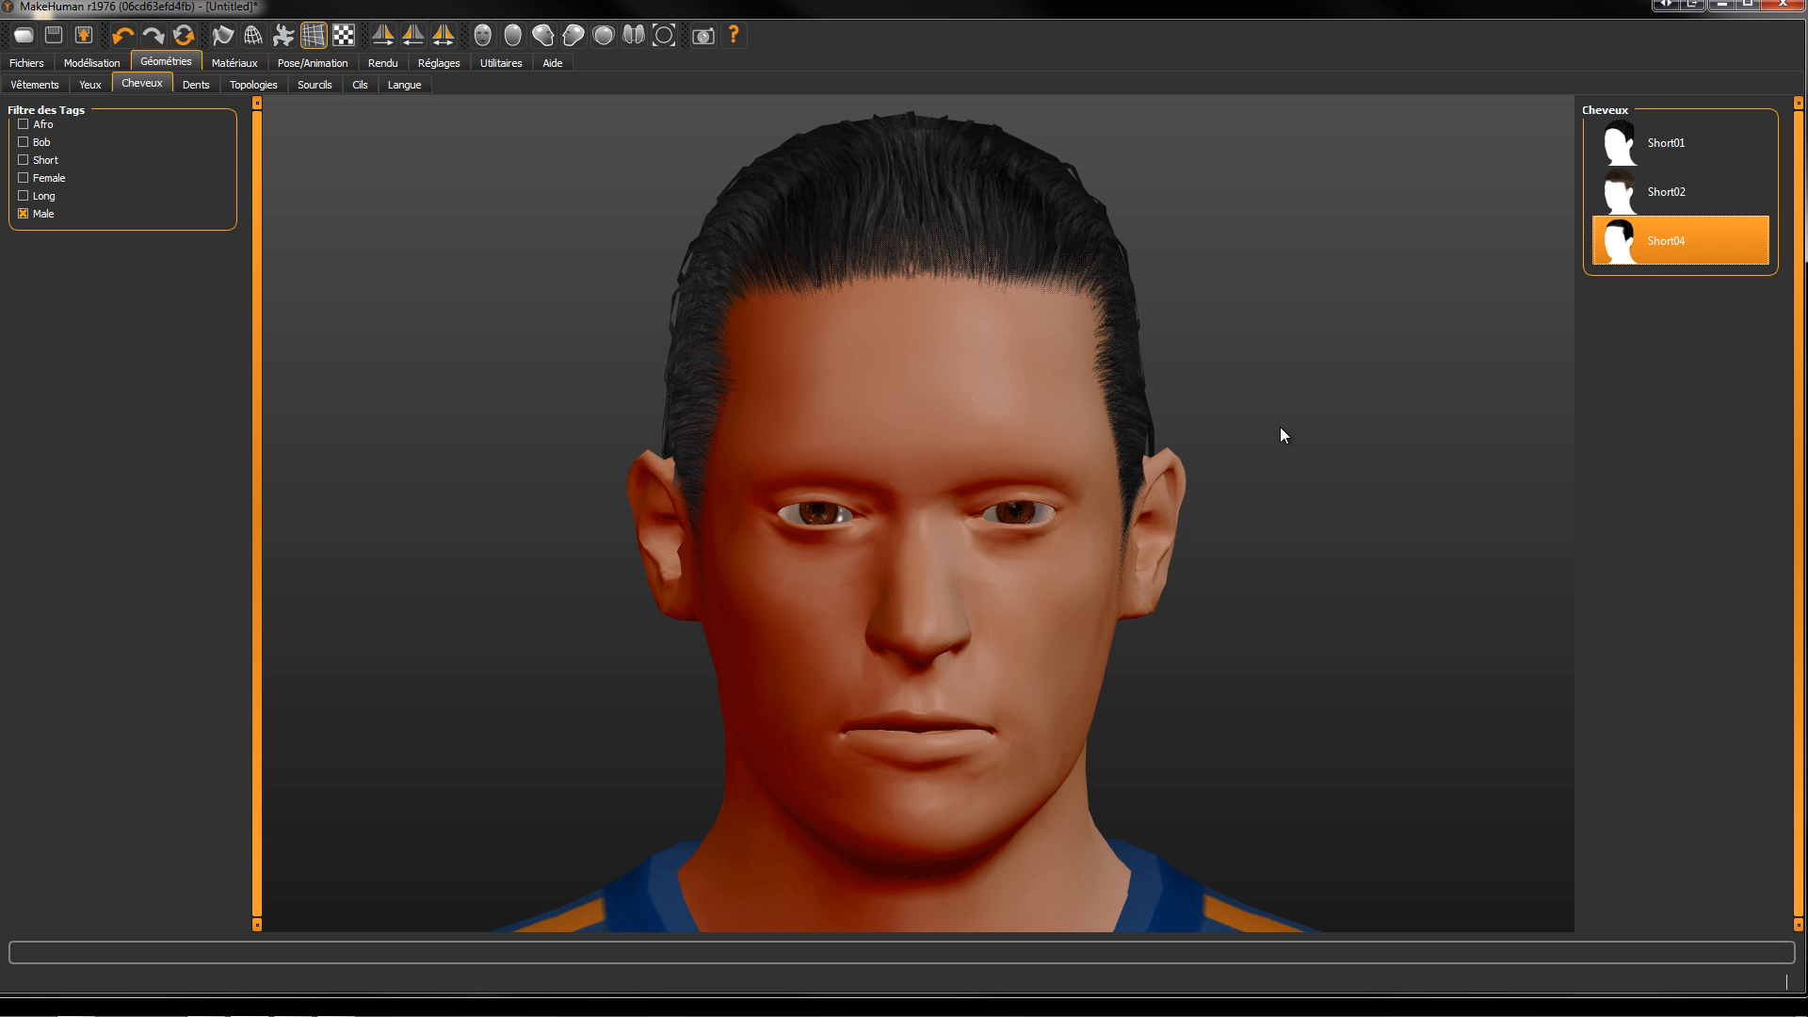
Step: Review the available teeth and body topology models, keeping None for both
left_click(201, 82)
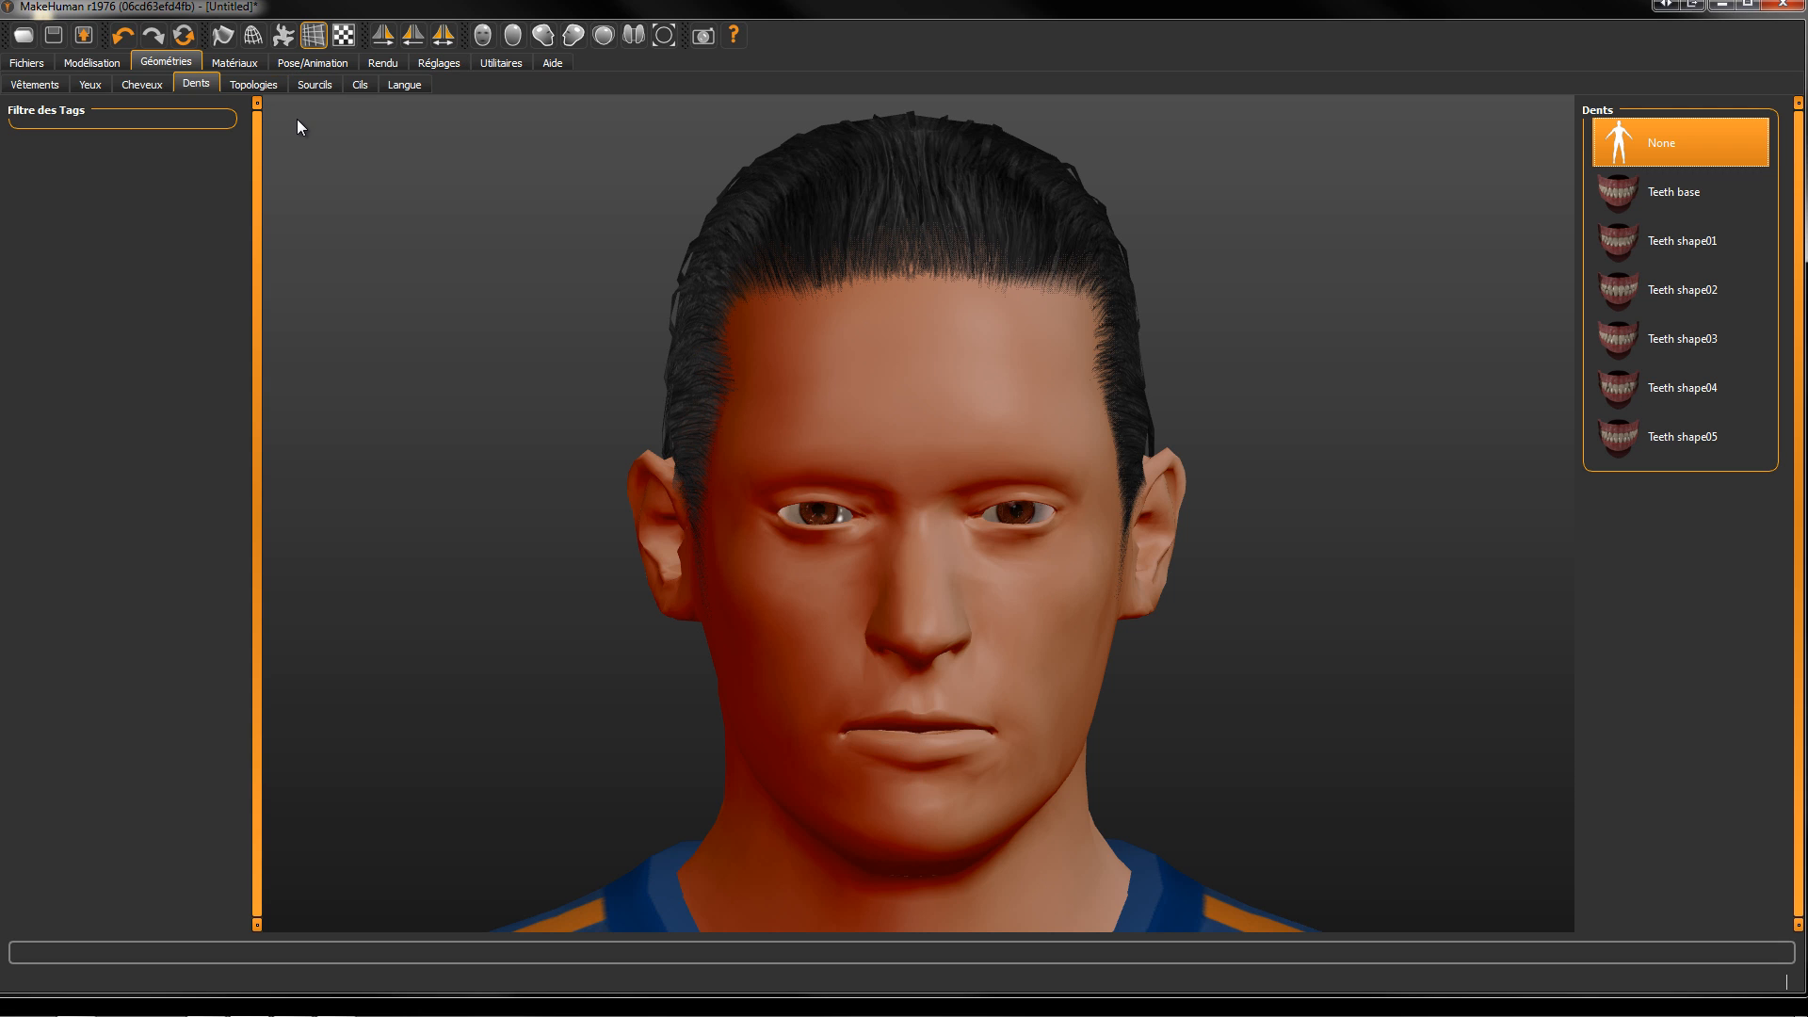
left_click(255, 85)
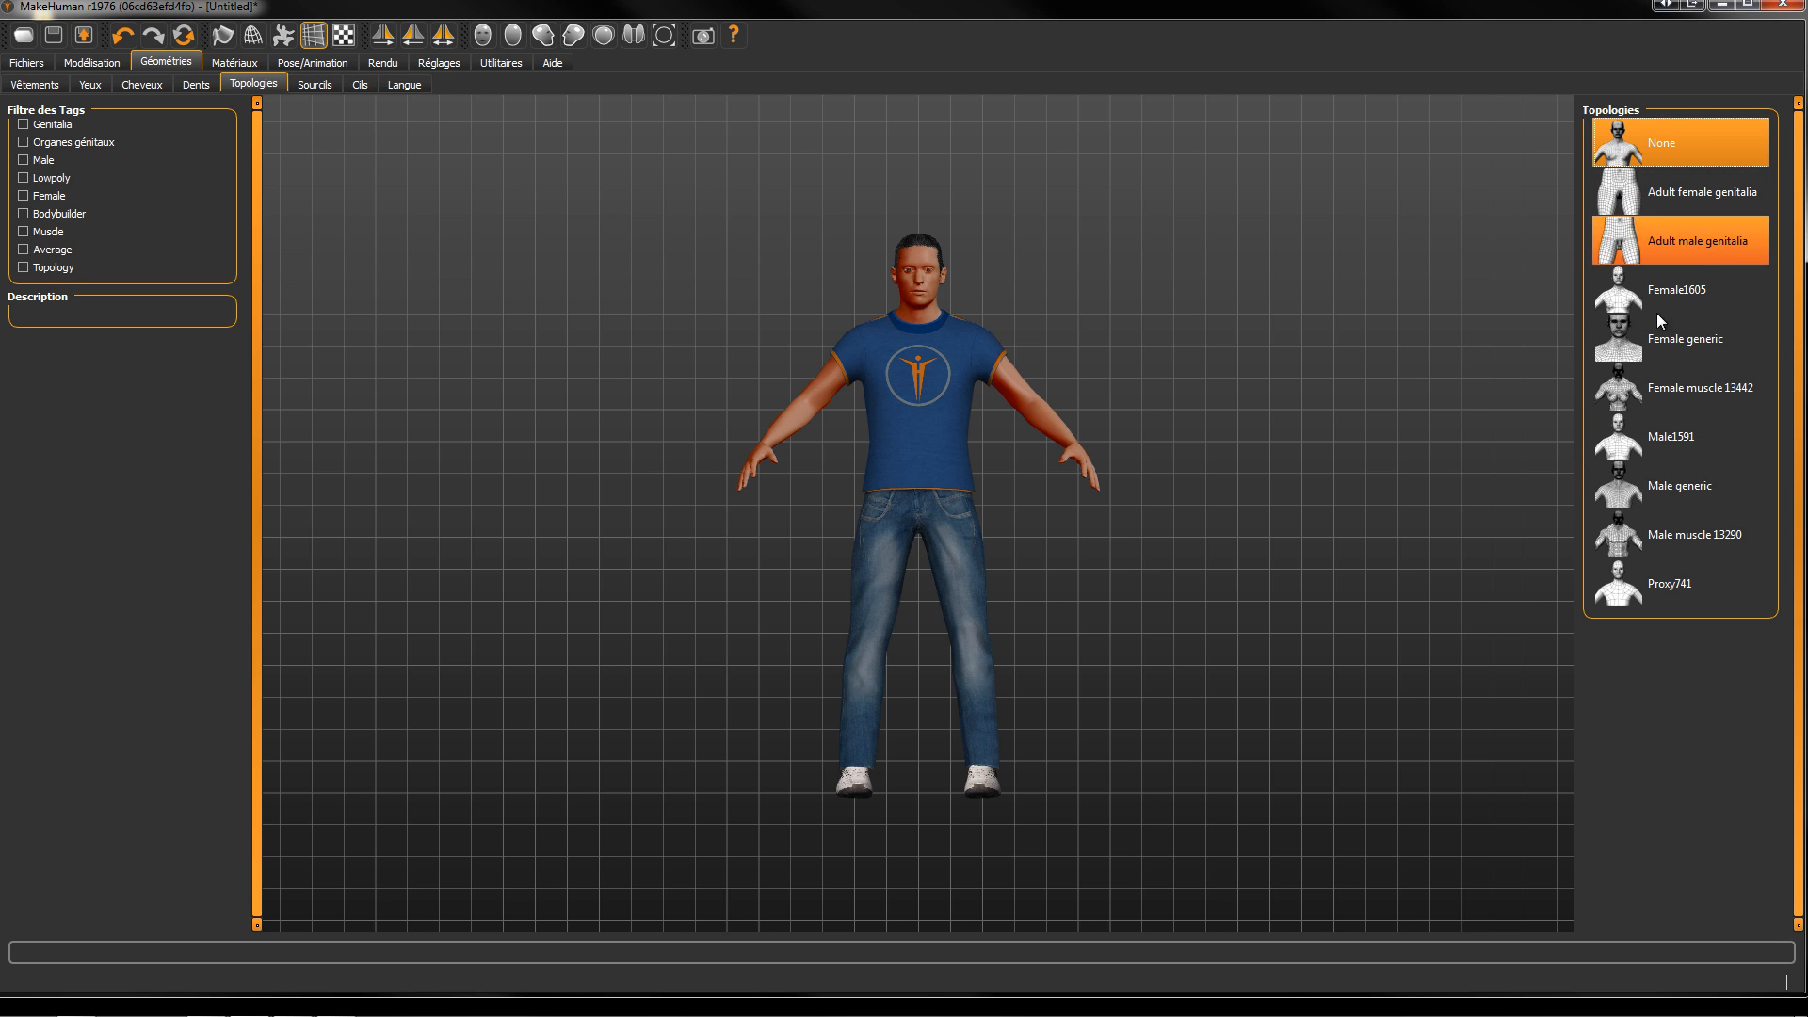
left_click(1671, 584)
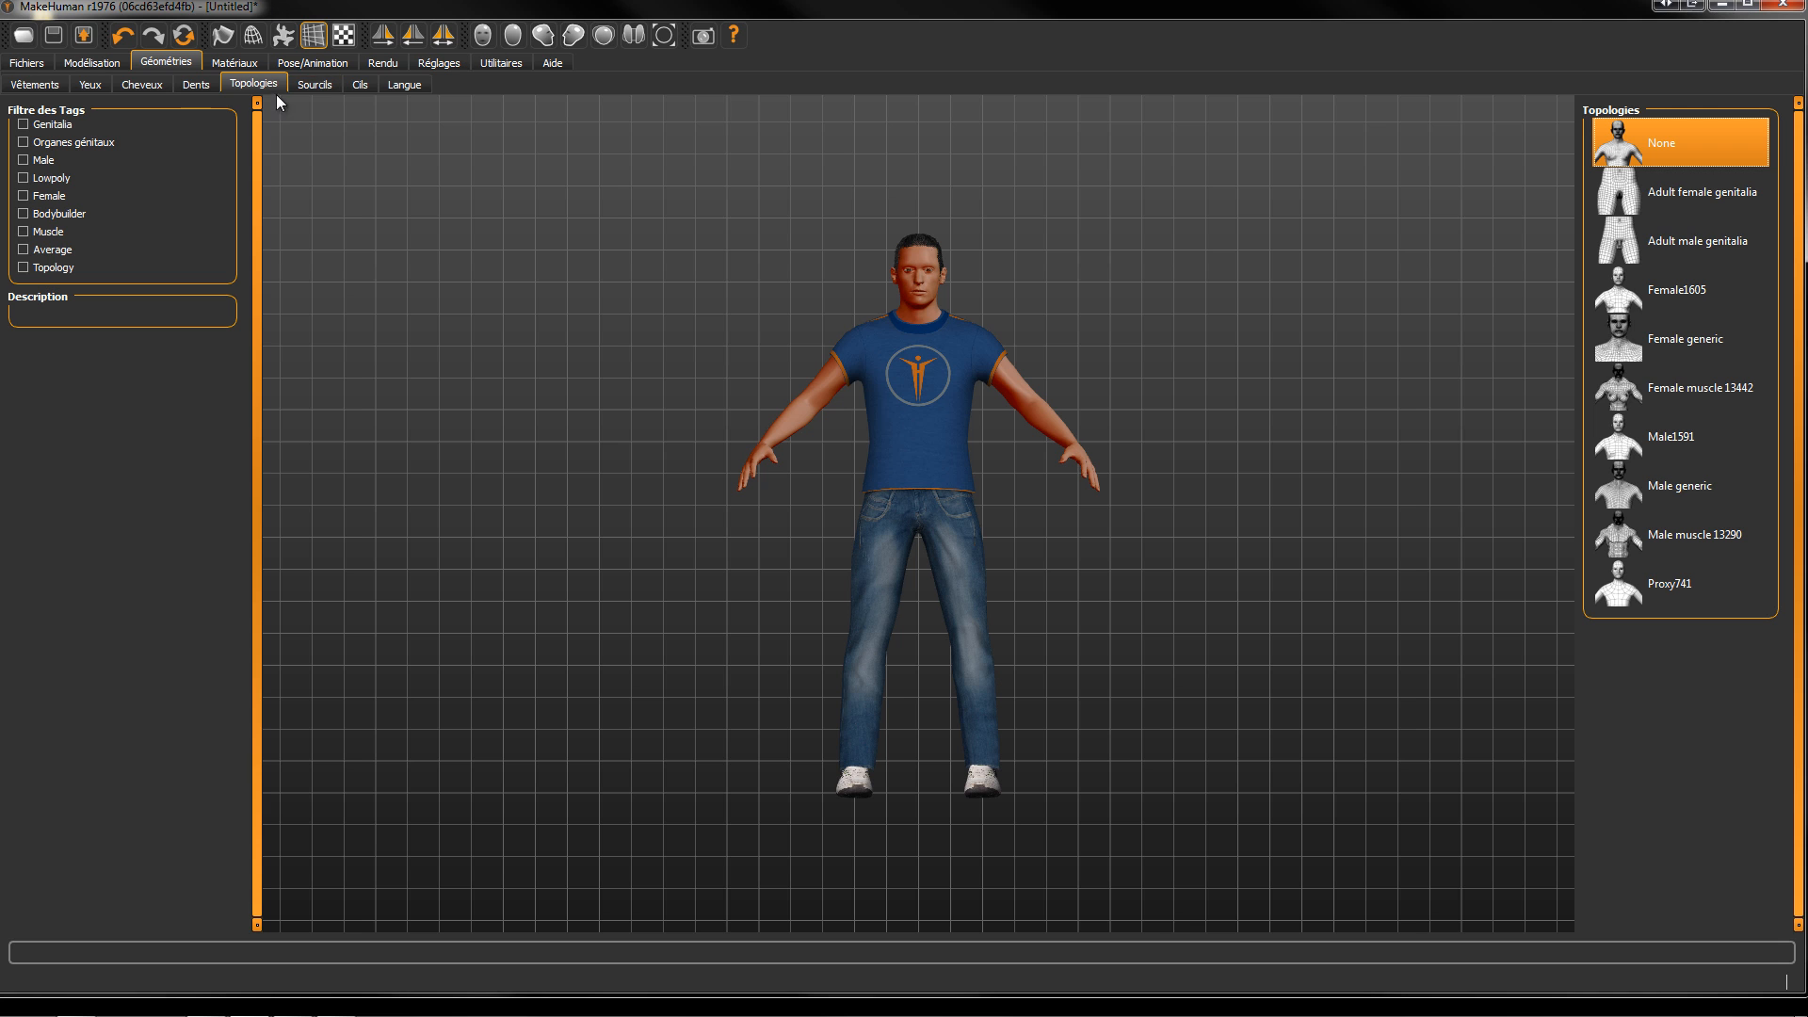
Step: Add the Eyebrow009 eyebrows and the Eyelashes01 eyelashes to the character
left_click(310, 86)
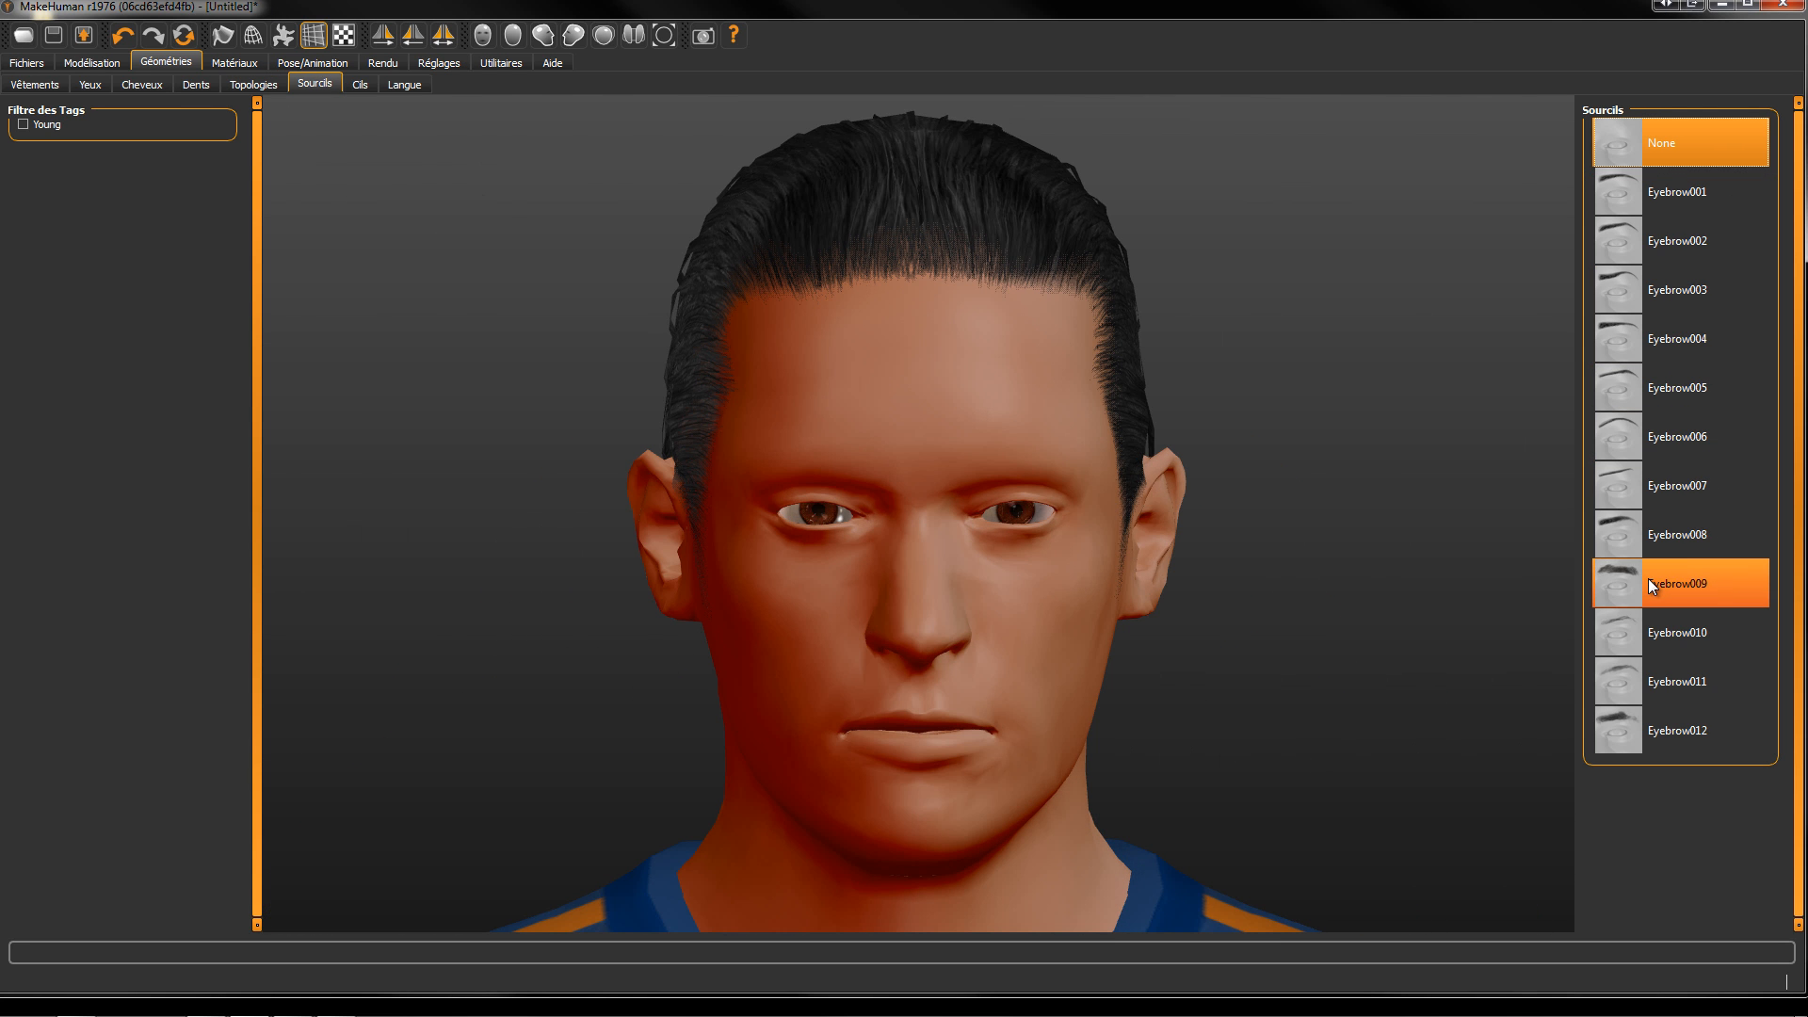
left_click(1650, 584)
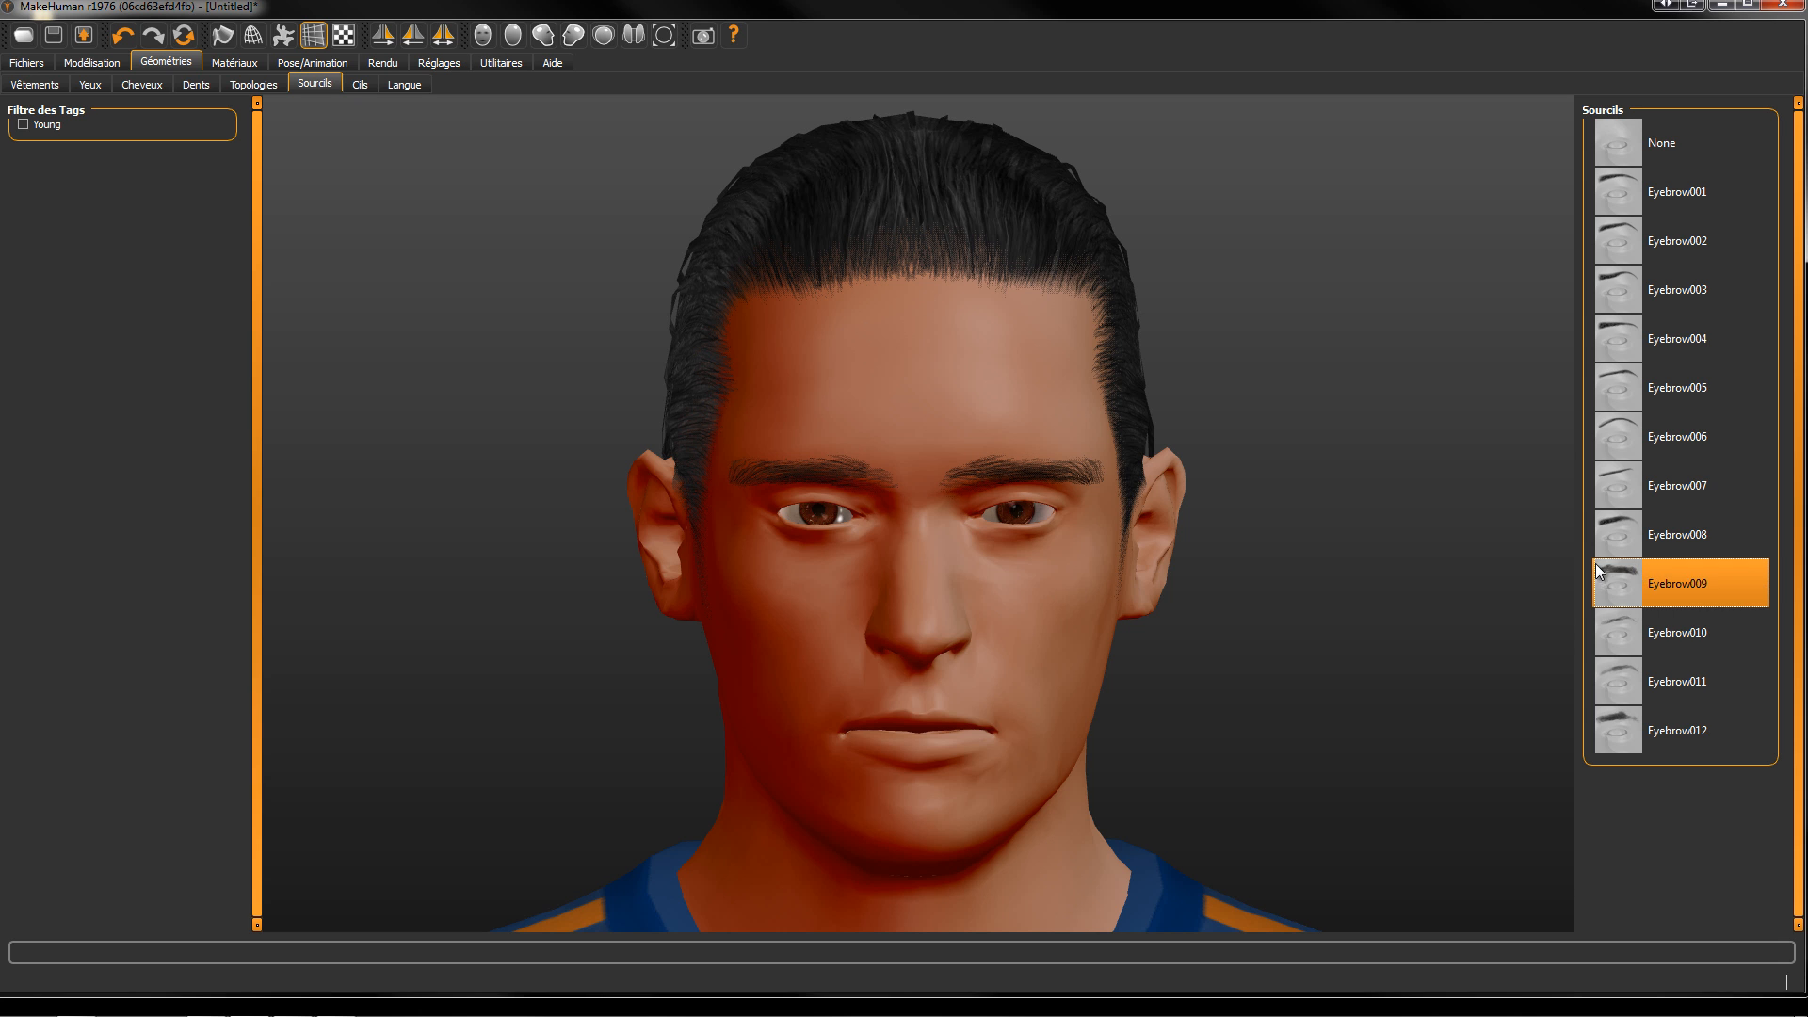
left_click(359, 84)
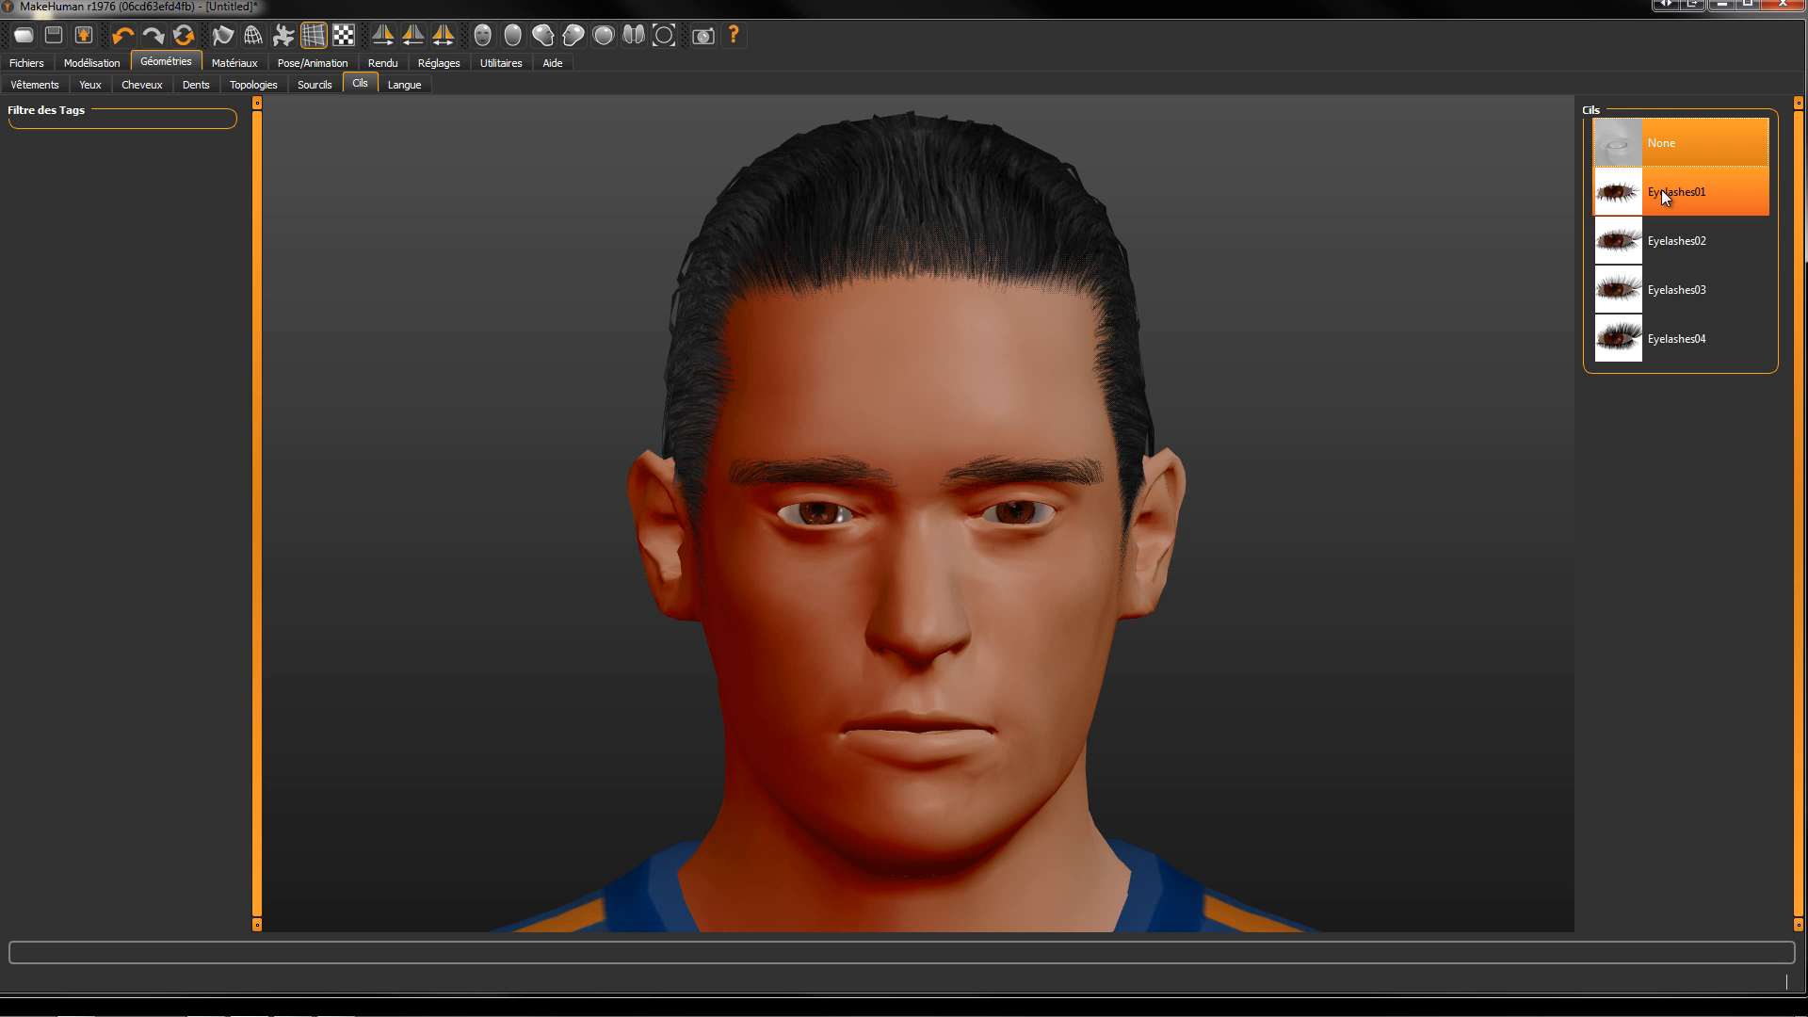
left_click(1661, 190)
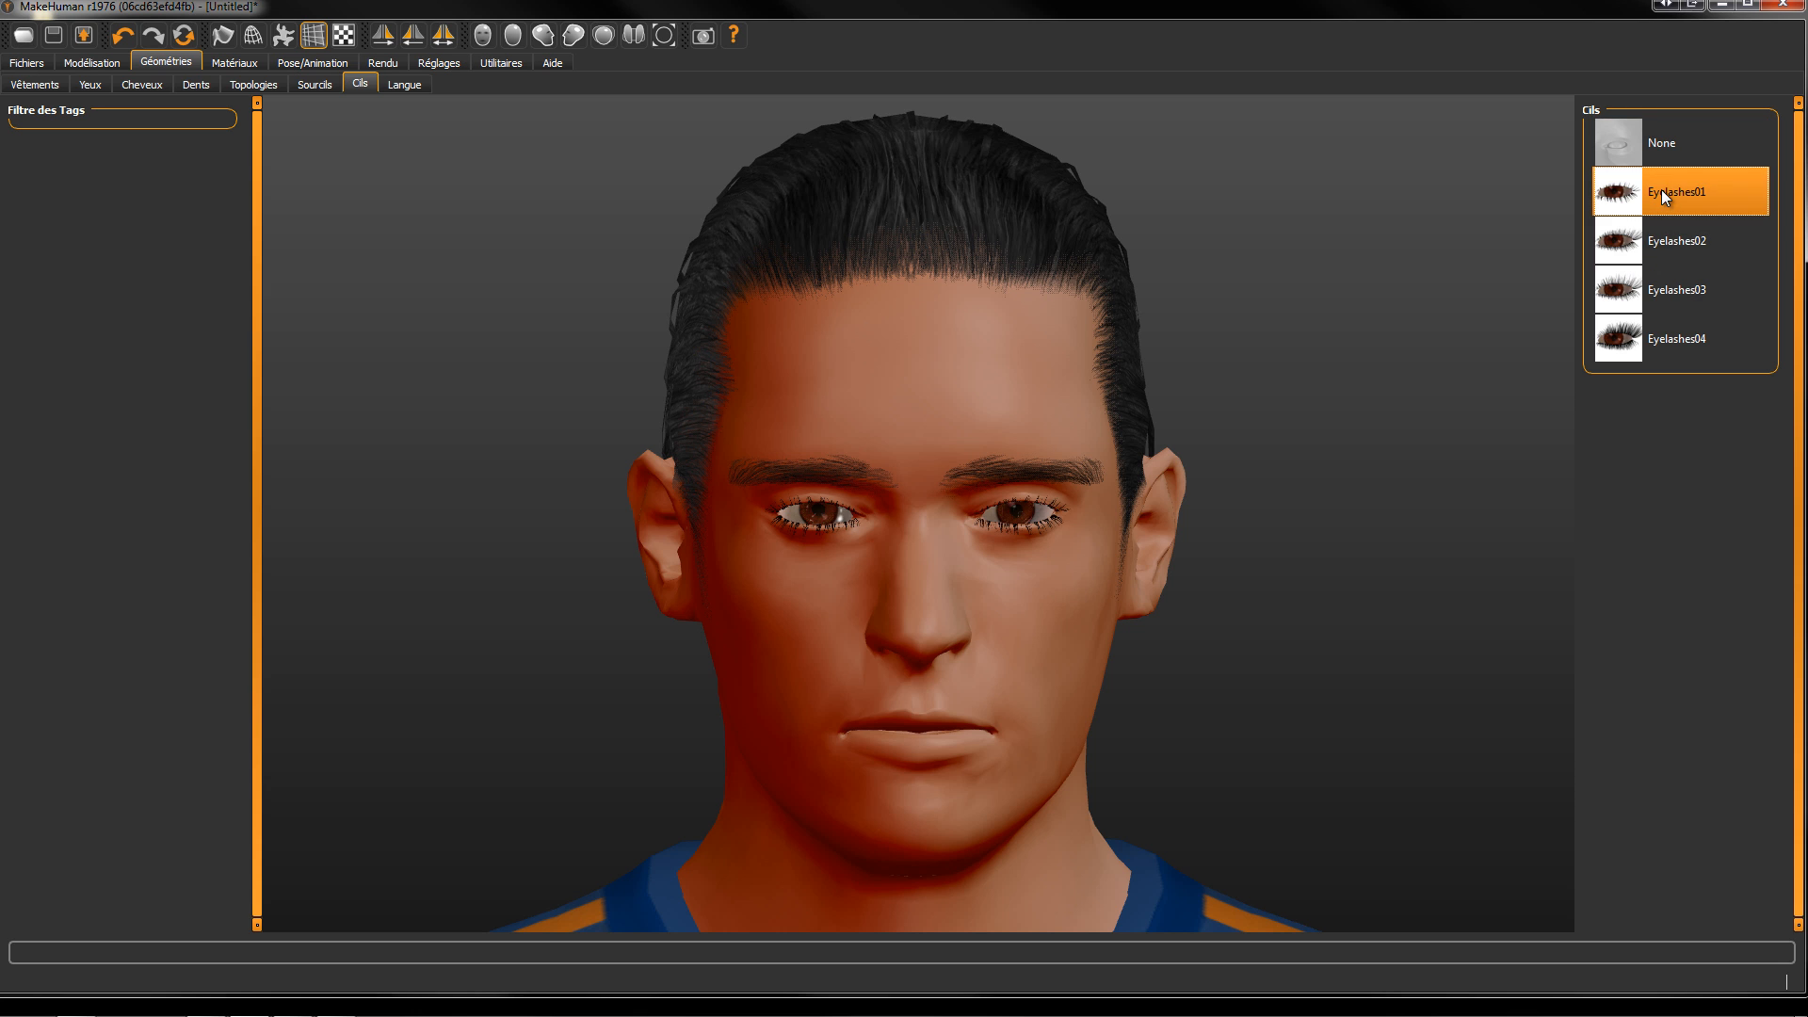
Step: Try the Middleage asian female and Old caucasian male skin materials on the character
left_click(405, 83)
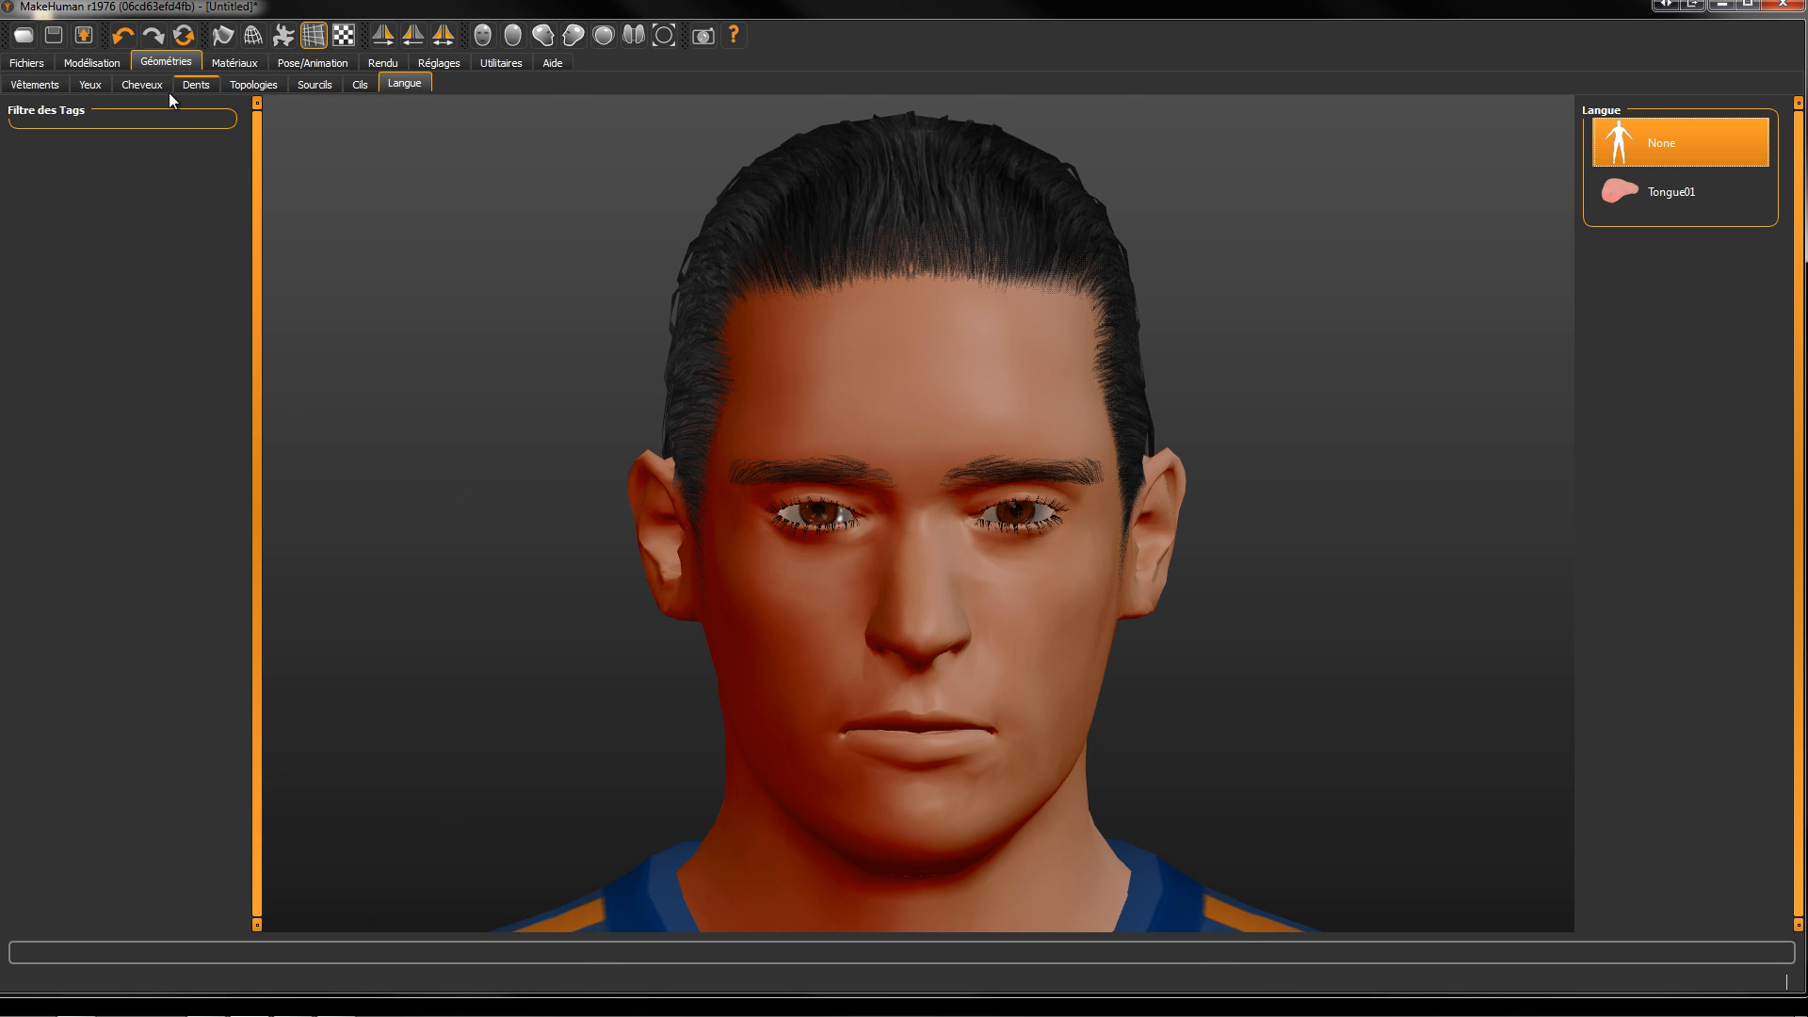
left_click(235, 64)
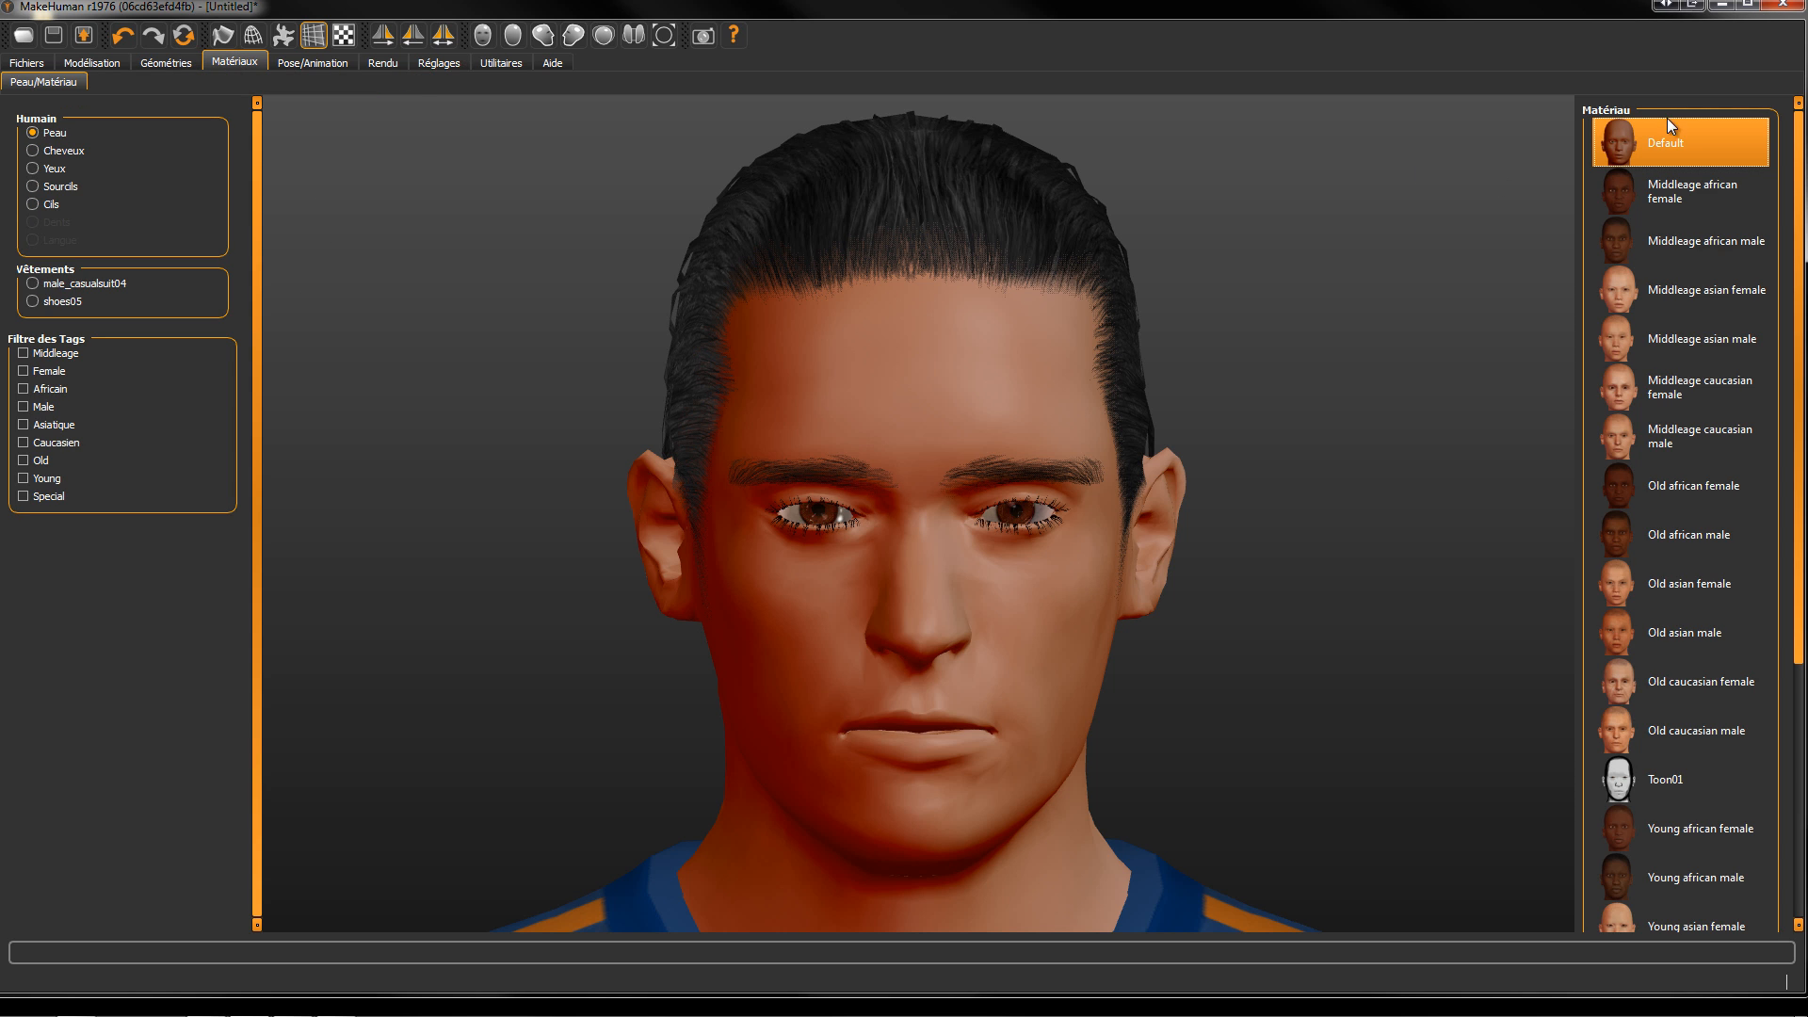
left_click_drag(1800, 157, 1803, 413)
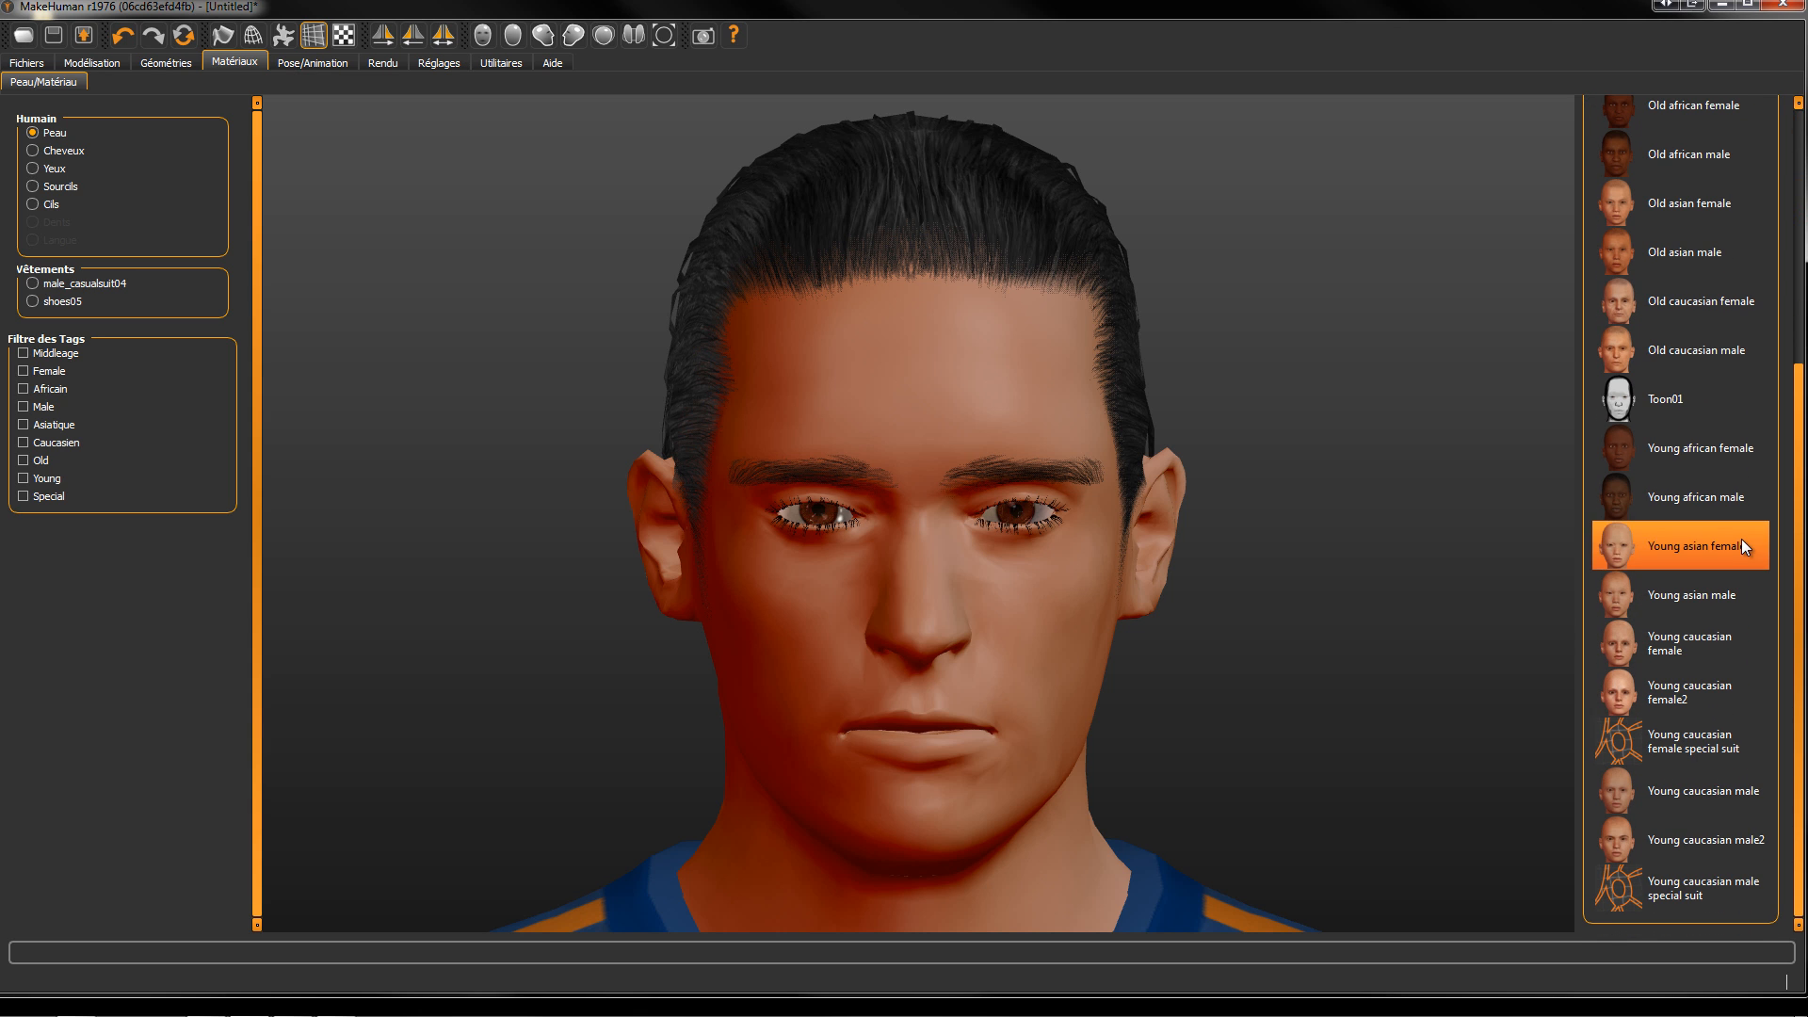
left_click_drag(1803, 474, 1803, 220)
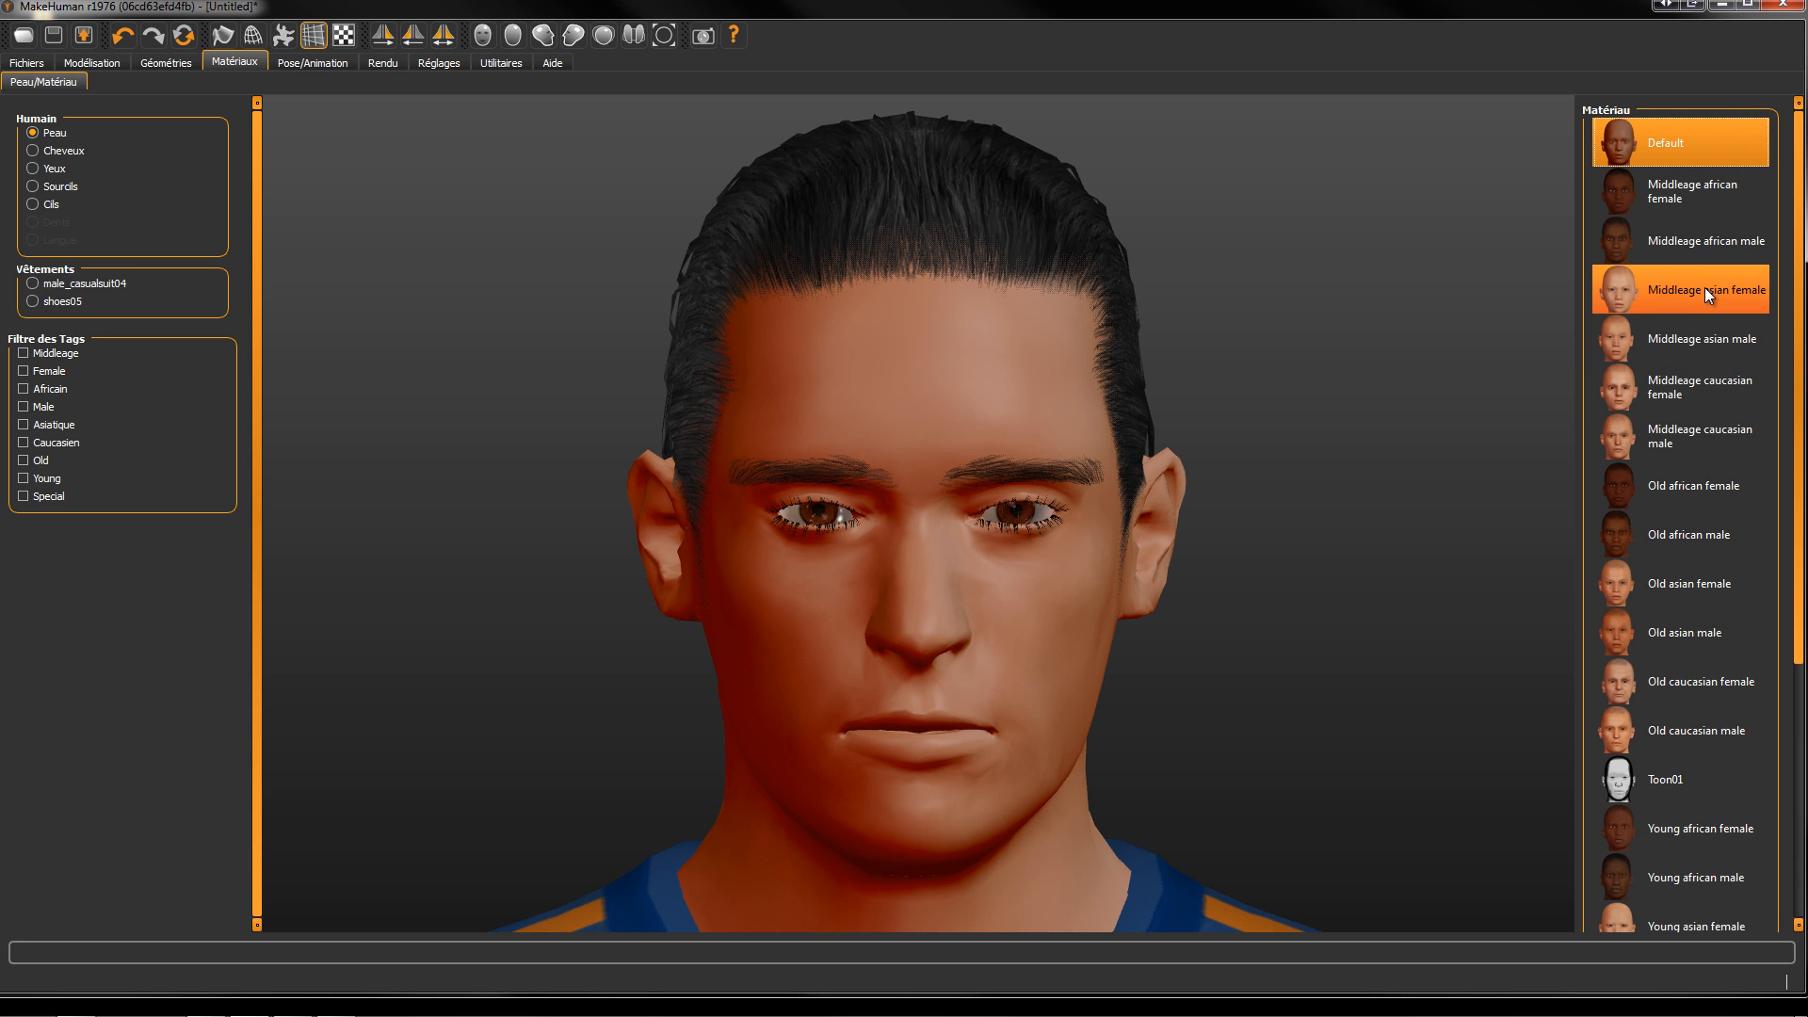
left_click(1665, 290)
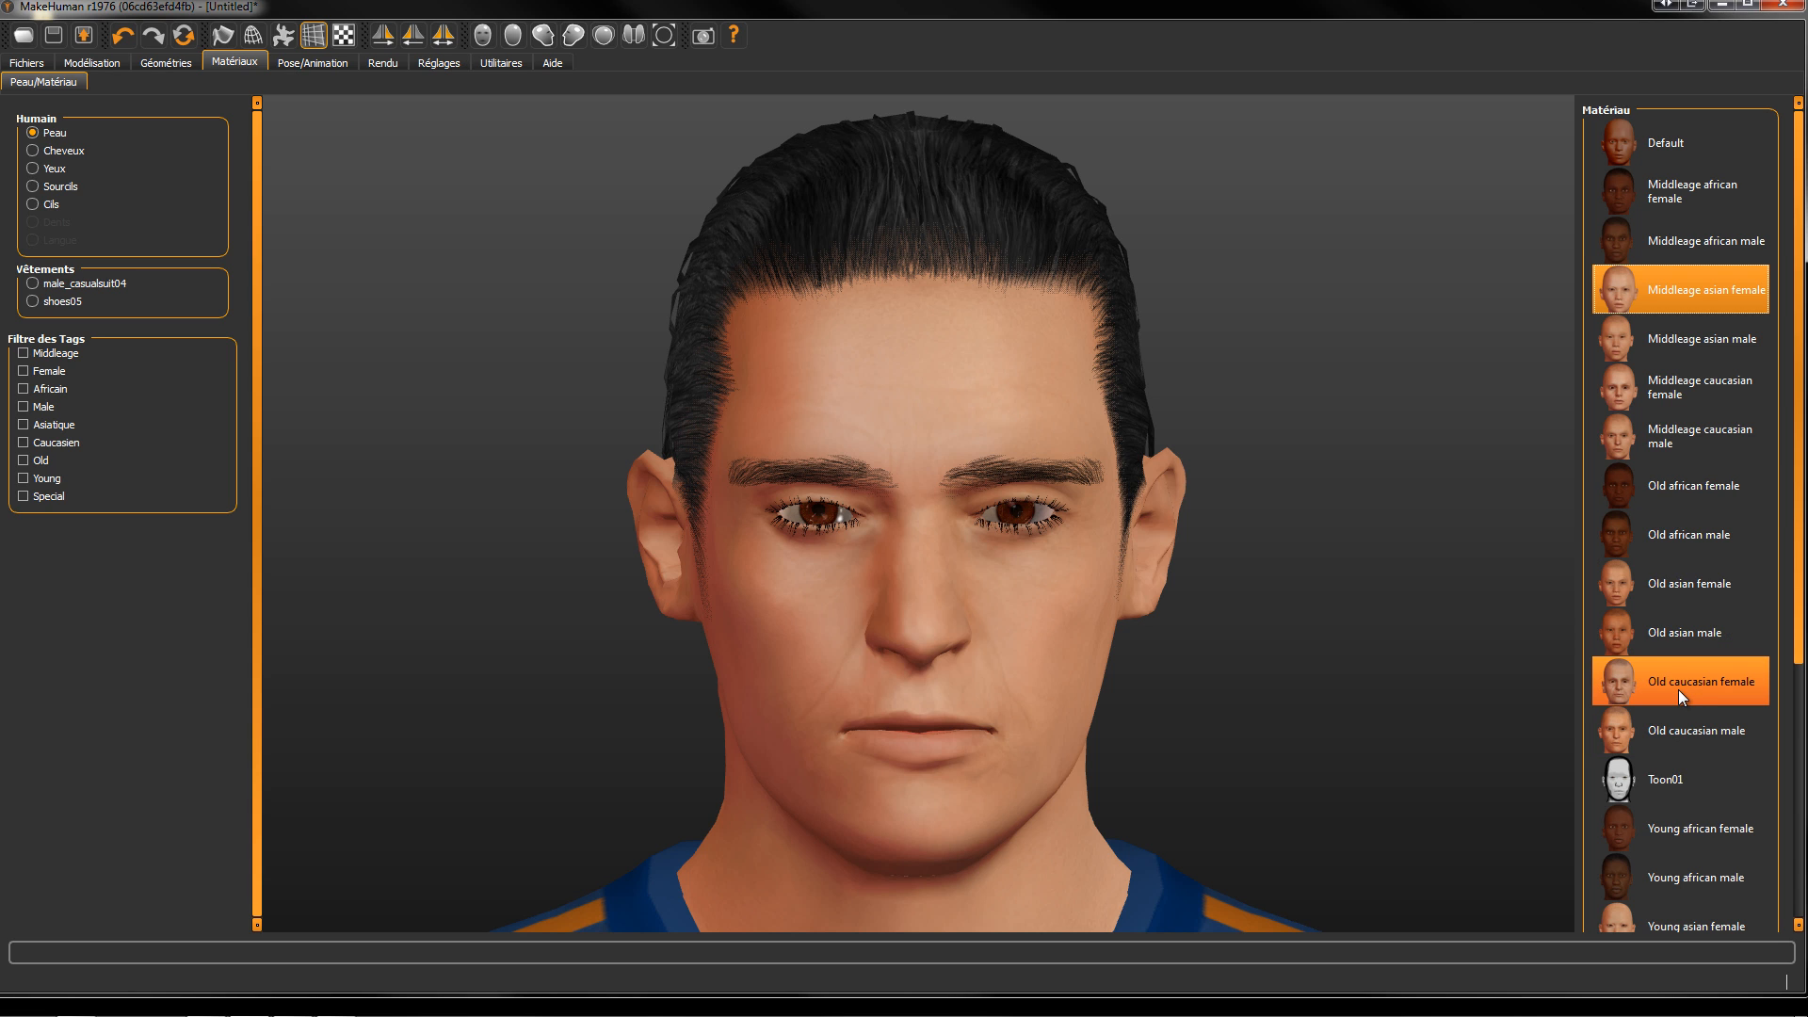
left_click(1668, 731)
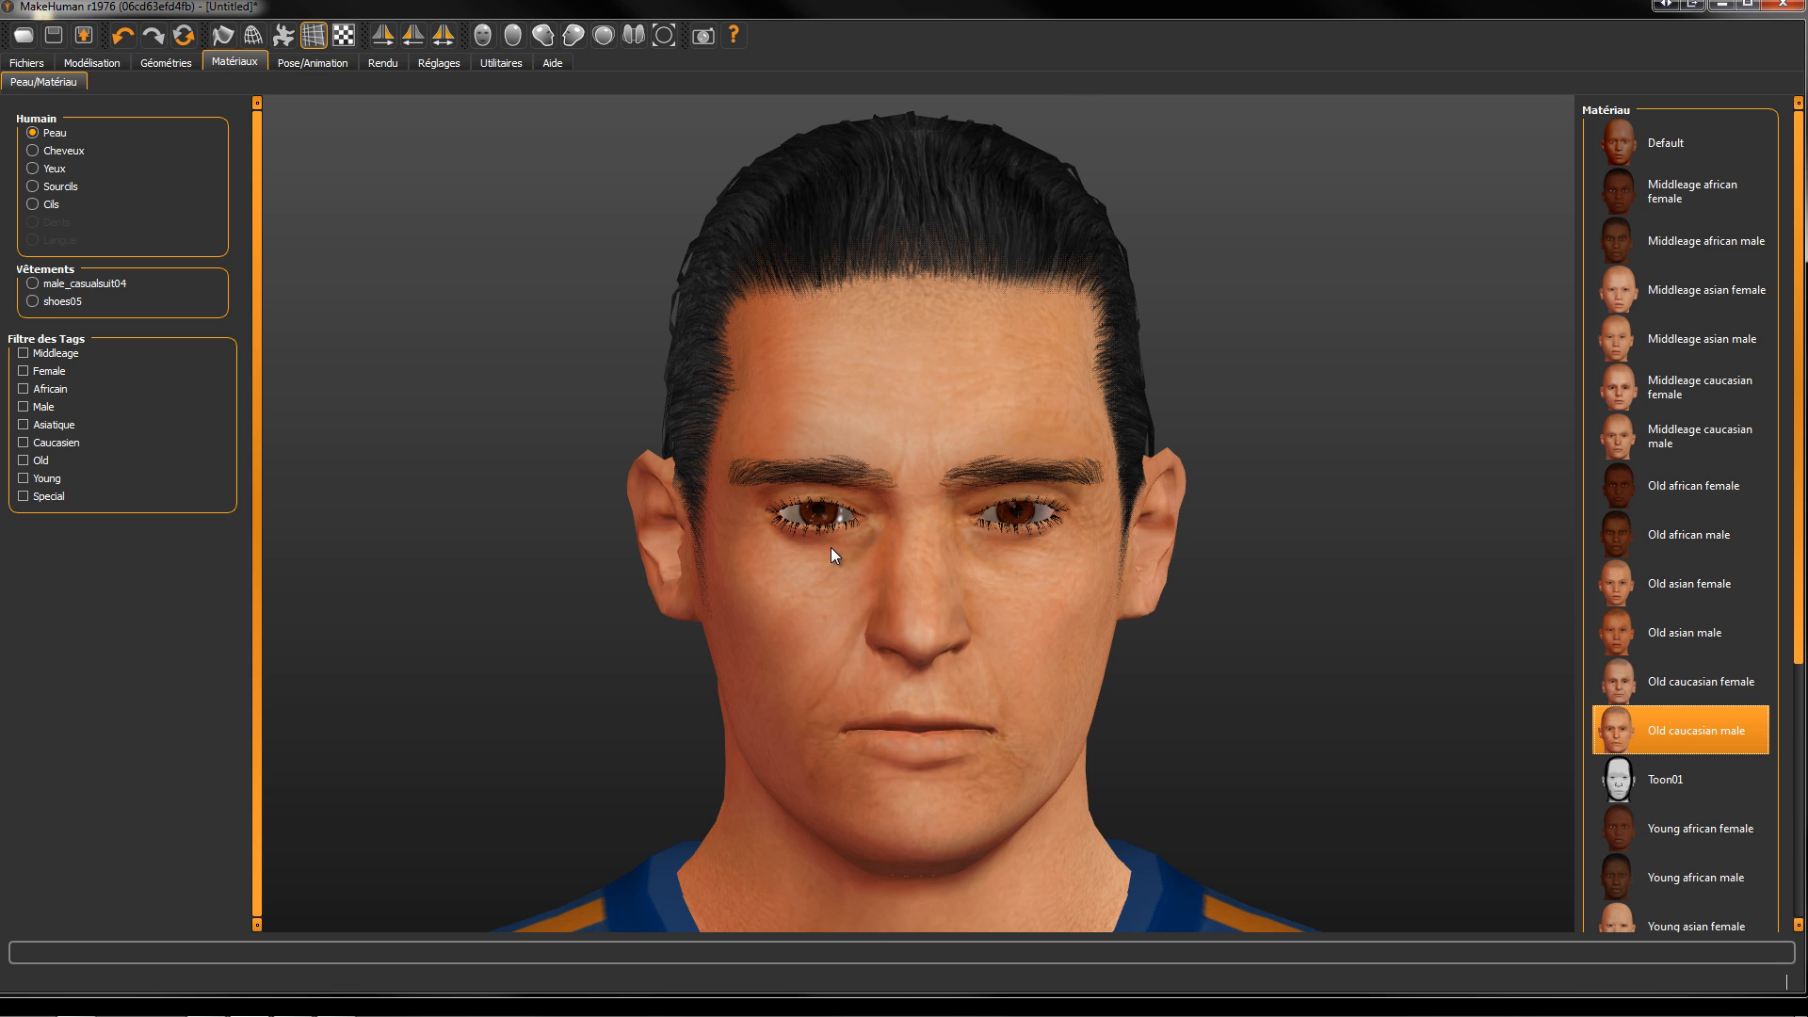
scroll(908, 561, "up", 1)
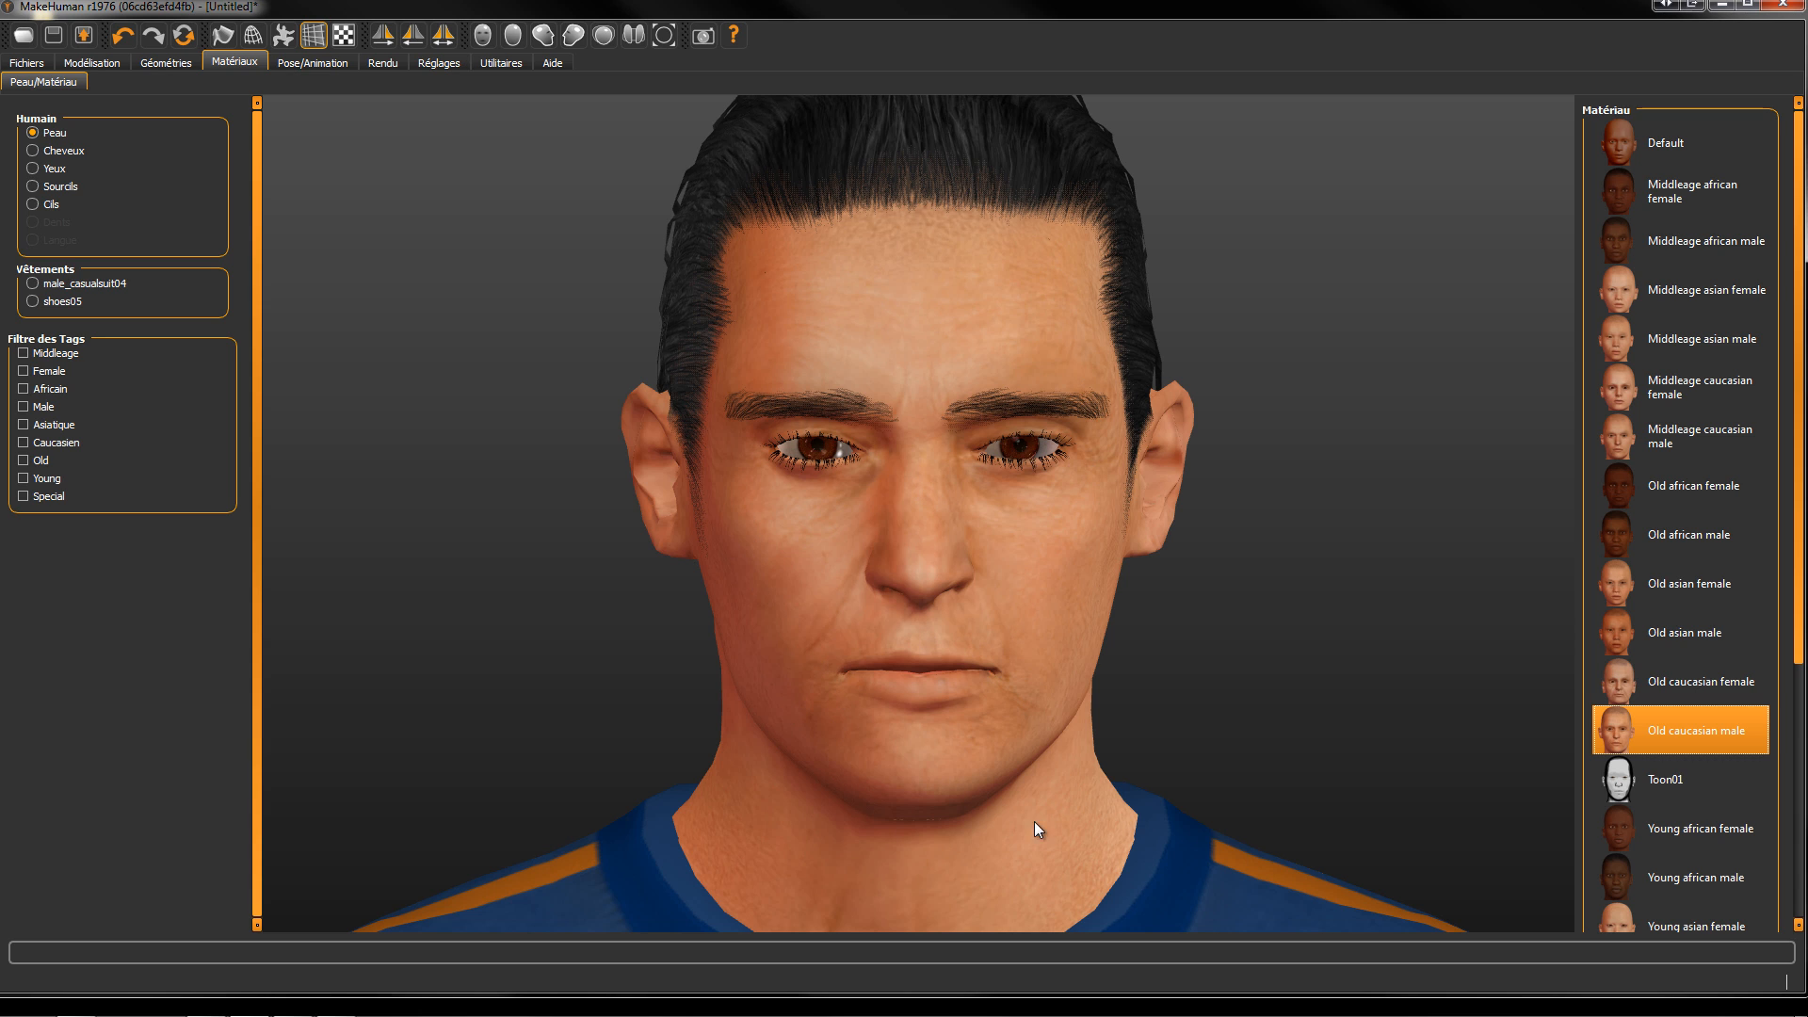
Step: Compare the Young caucasian male and Young caucasian male2 skins and apply Young caucasian male to the character
left_click_drag(1801, 460, 1801, 720)
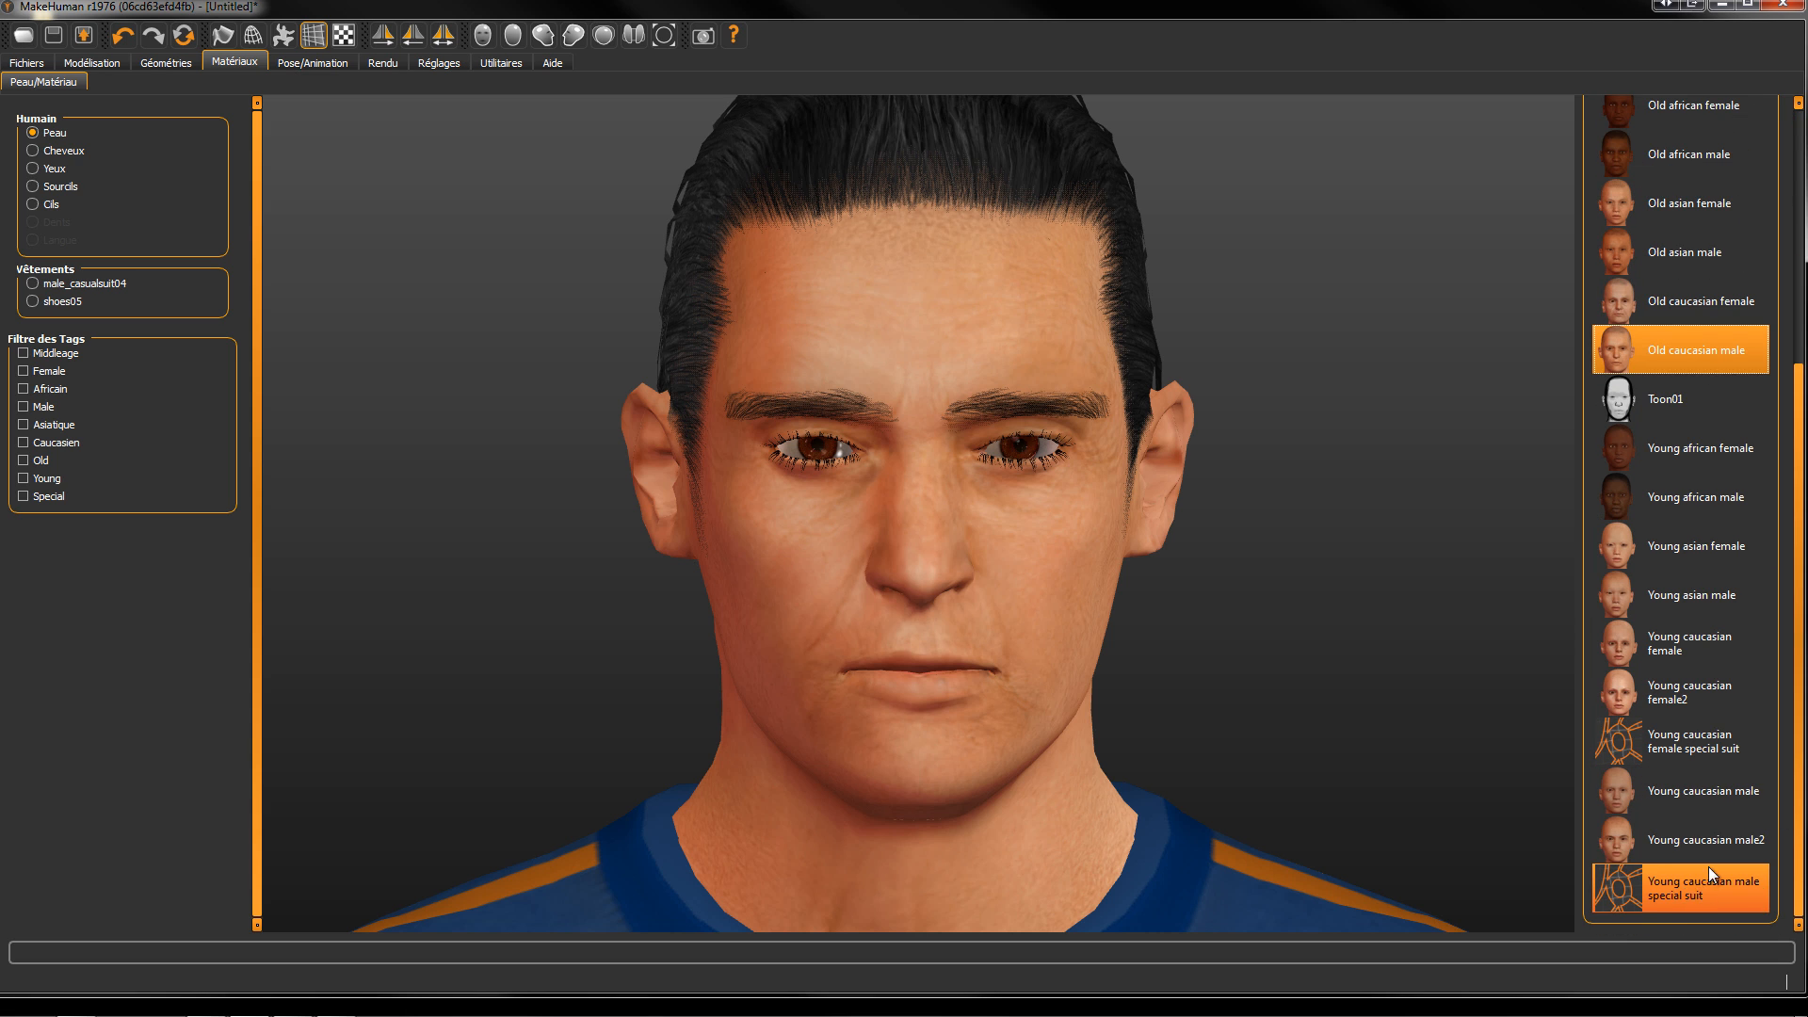
left_click(1693, 789)
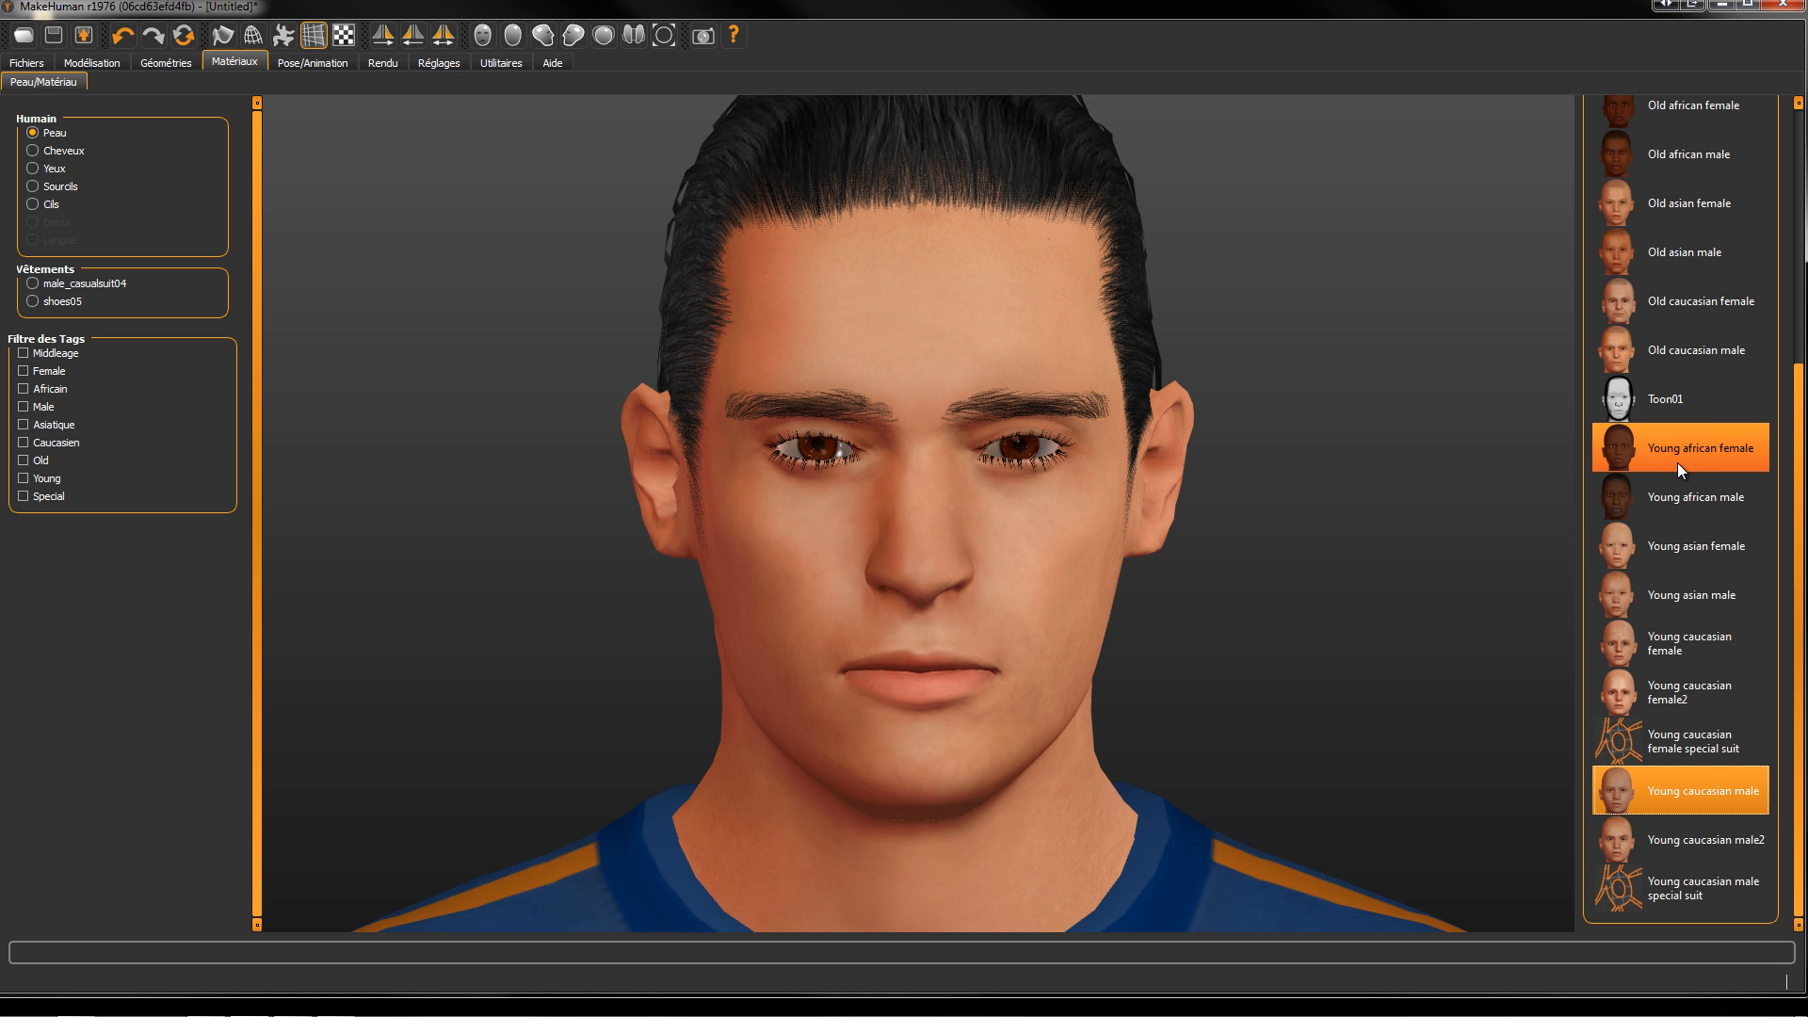
left_click(1672, 848)
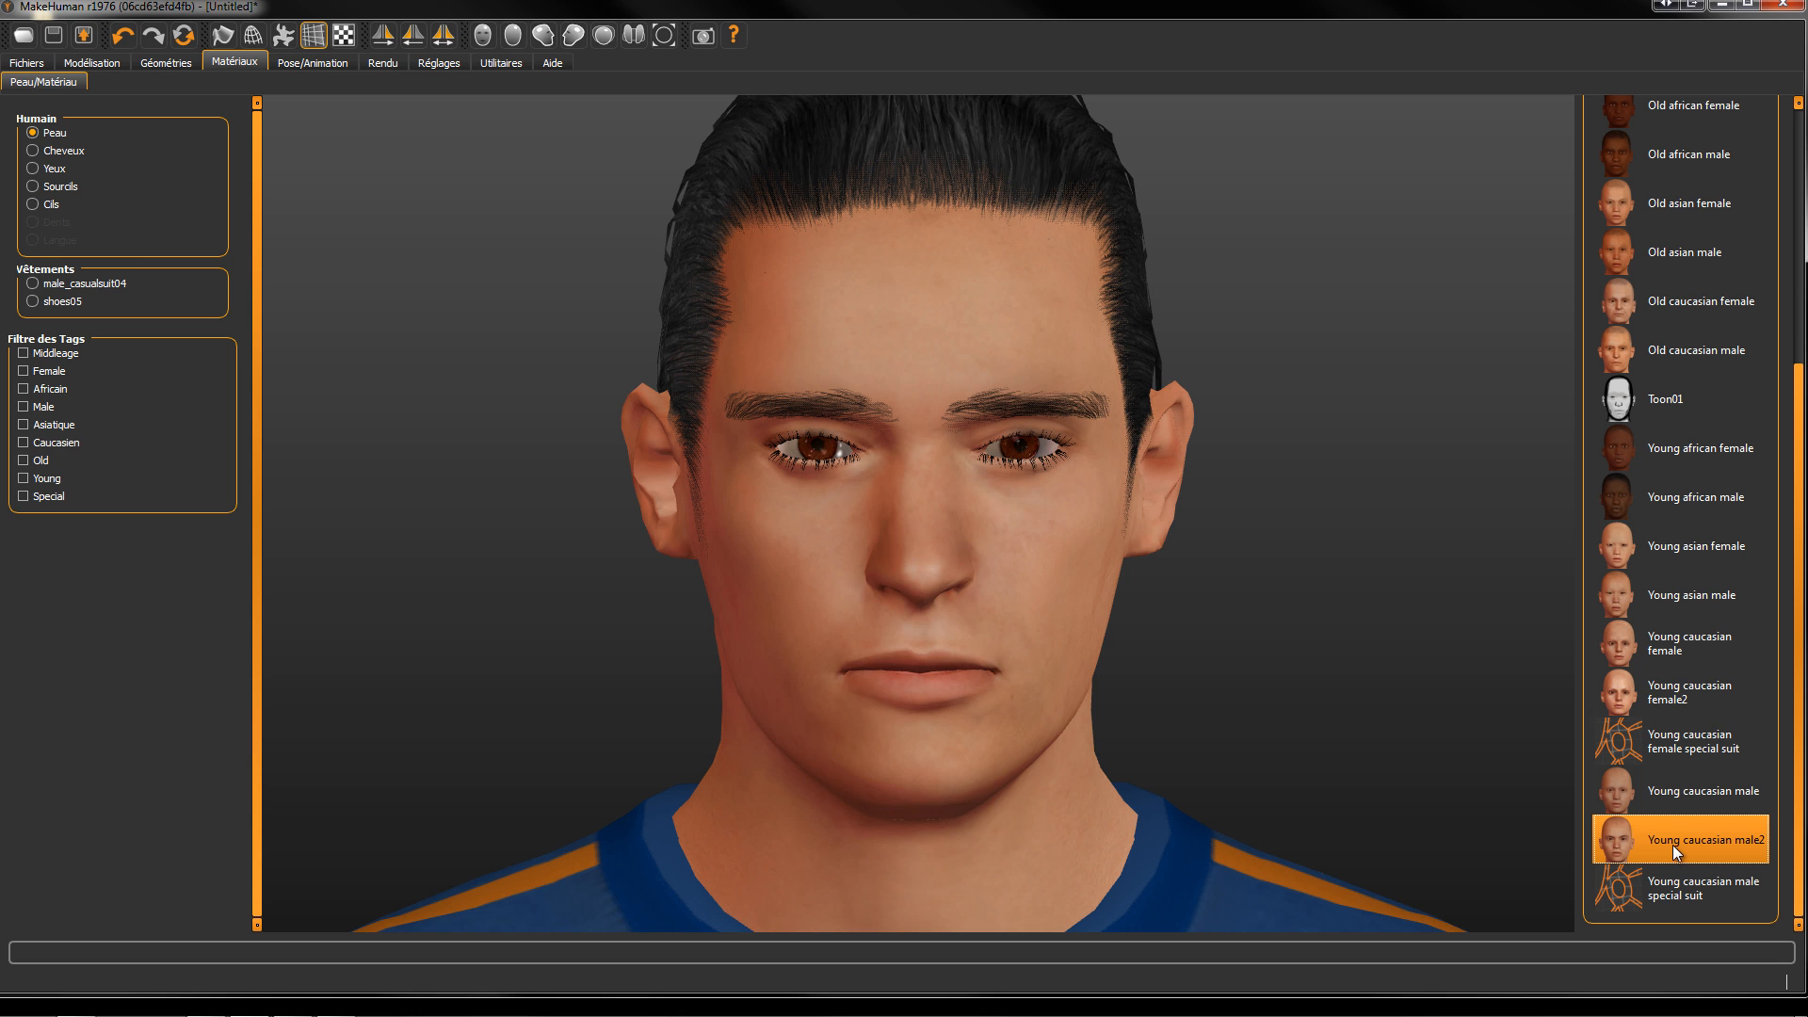
left_click(1671, 800)
left_click(1673, 839)
left_click(1665, 793)
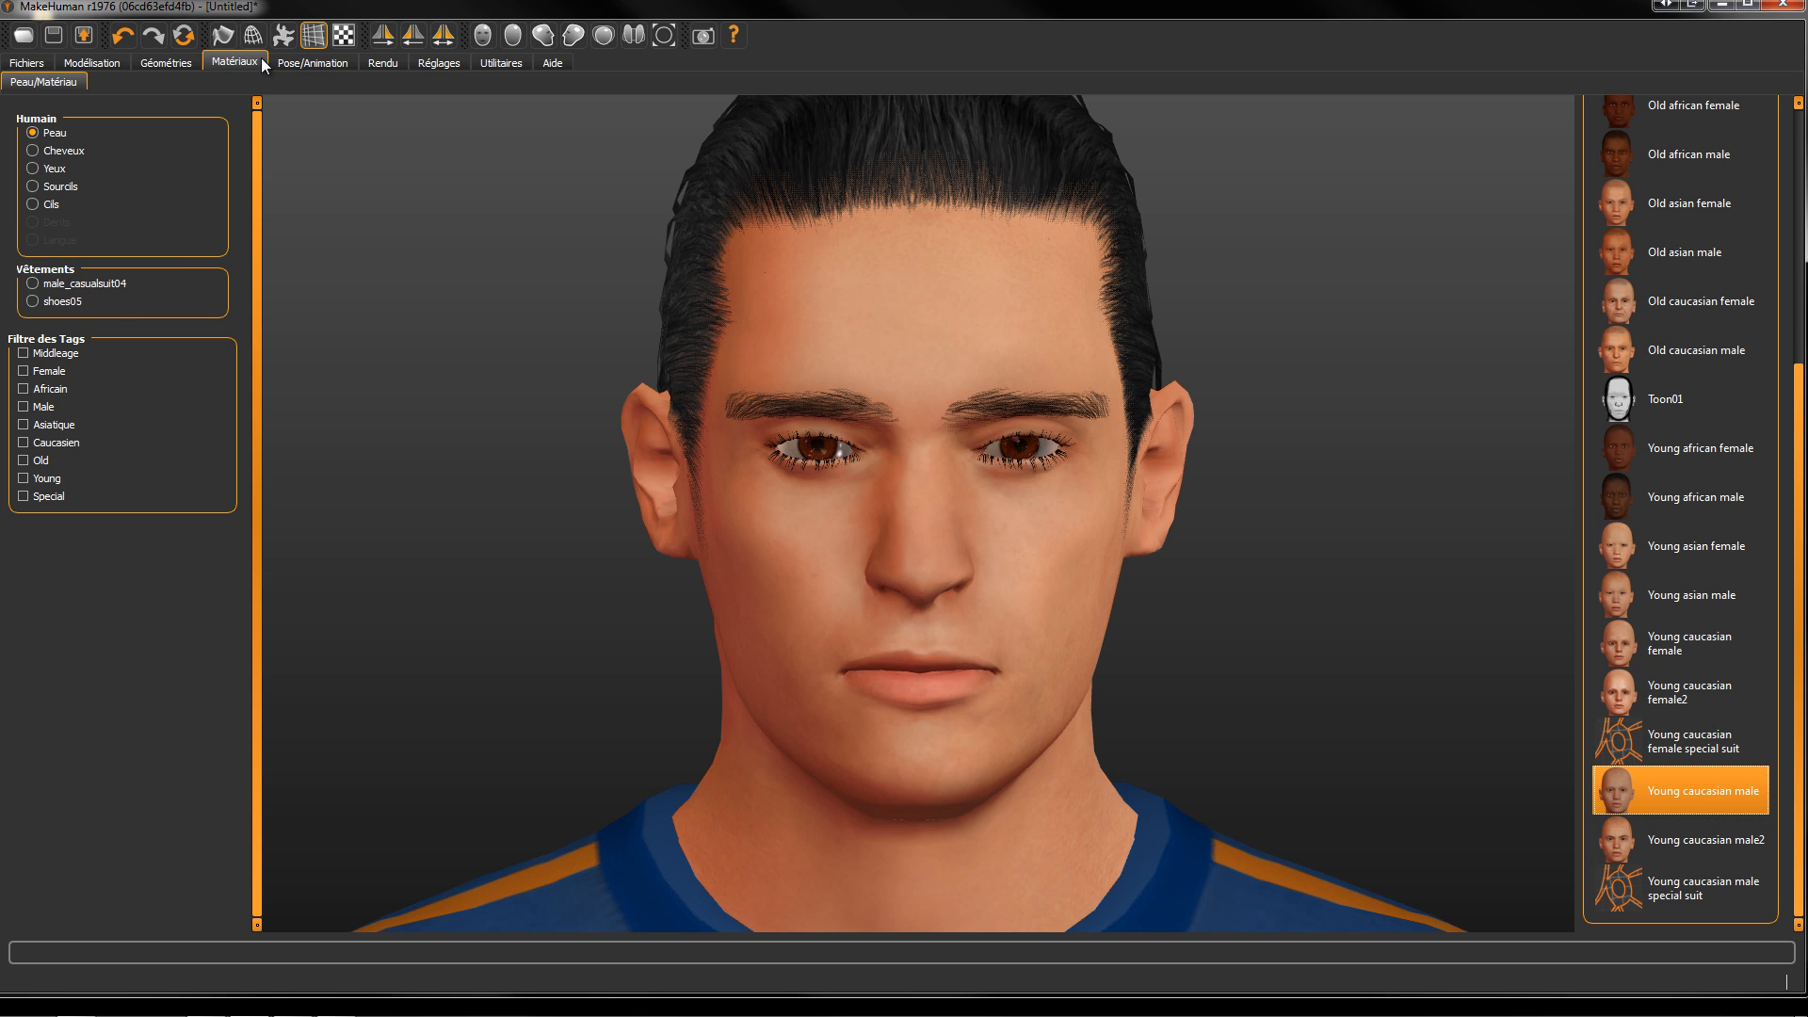
Step: Try the Motionbuilder full rig, settle on the Unity skeleton preset, and inspect its bones around the body
left_click(284, 64)
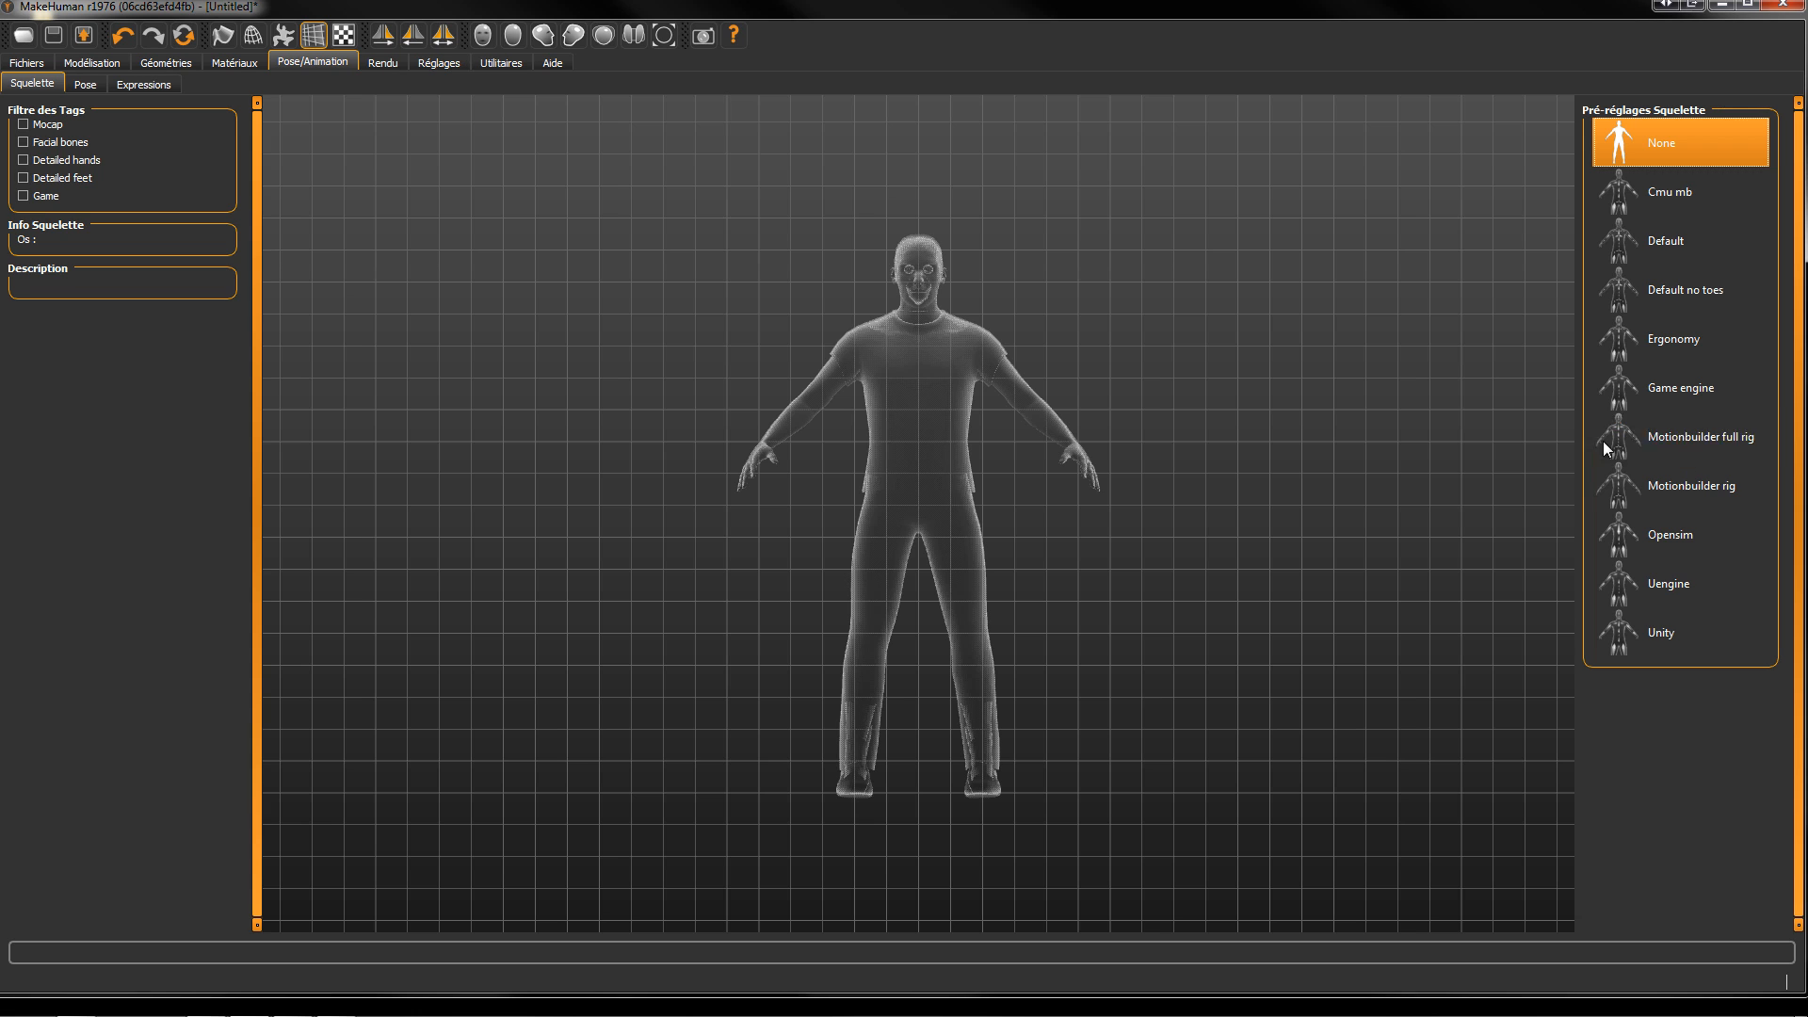
left_click(1674, 435)
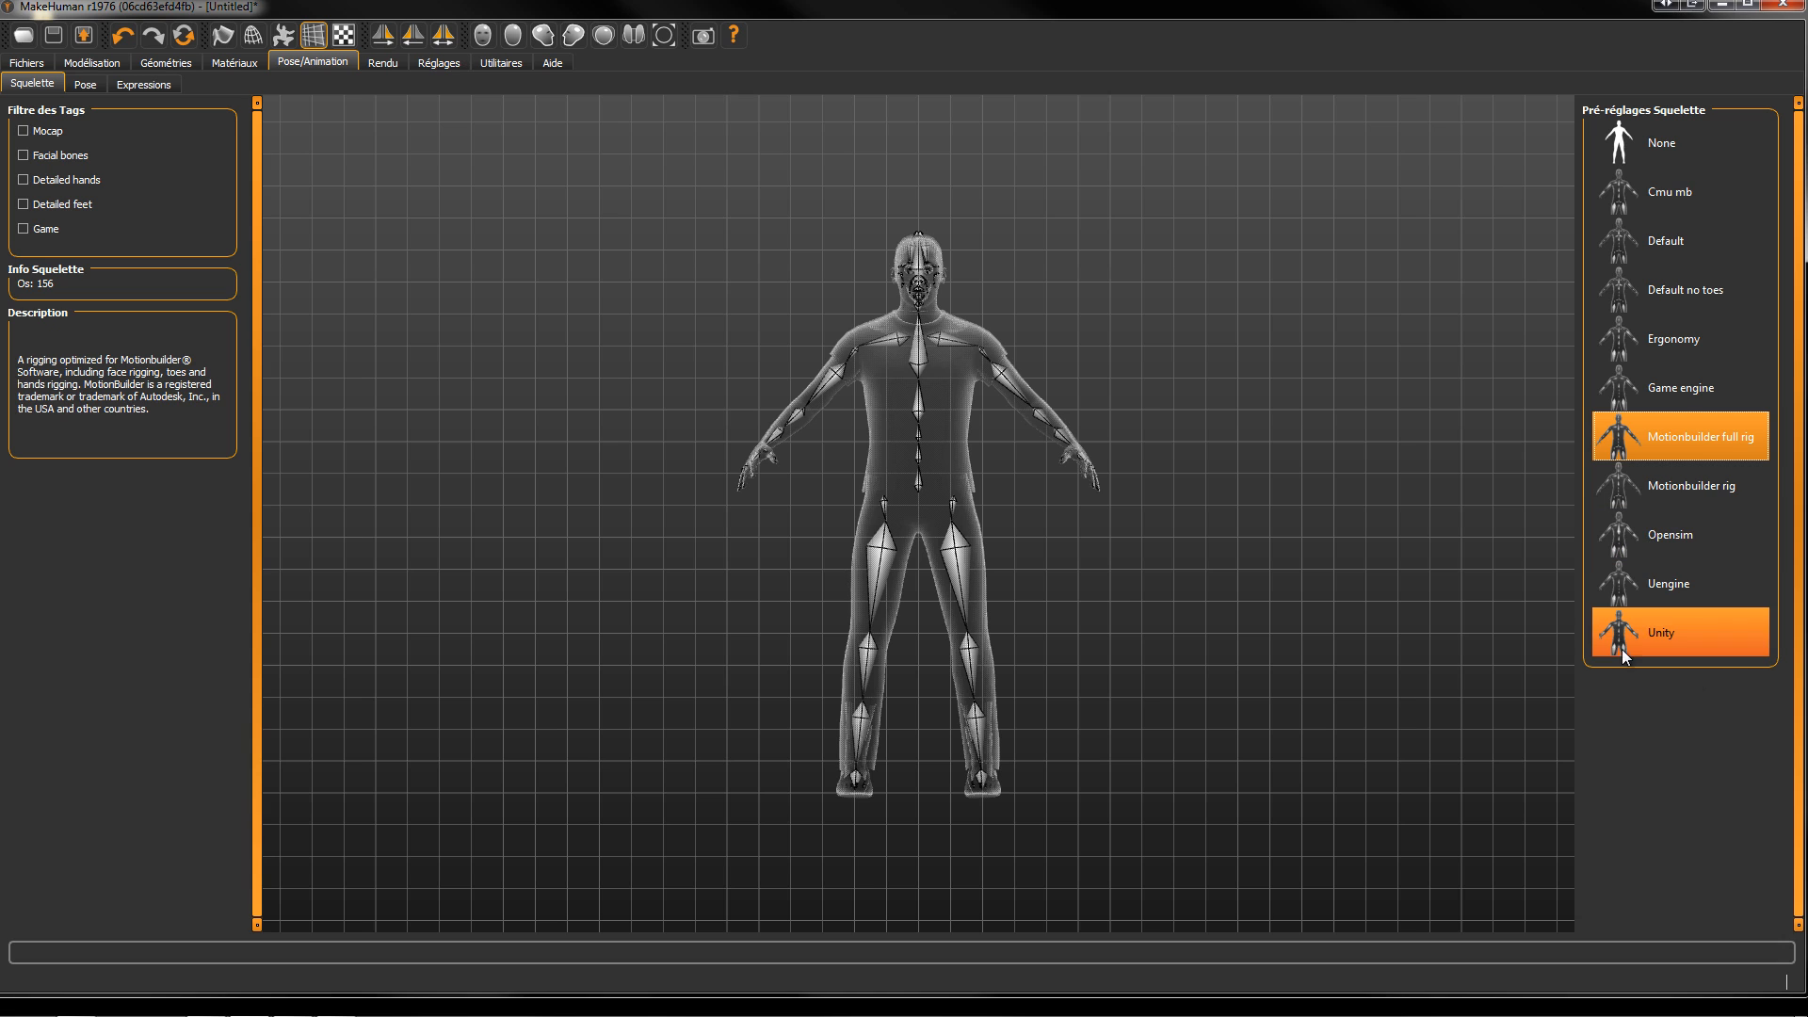
left_click(1665, 640)
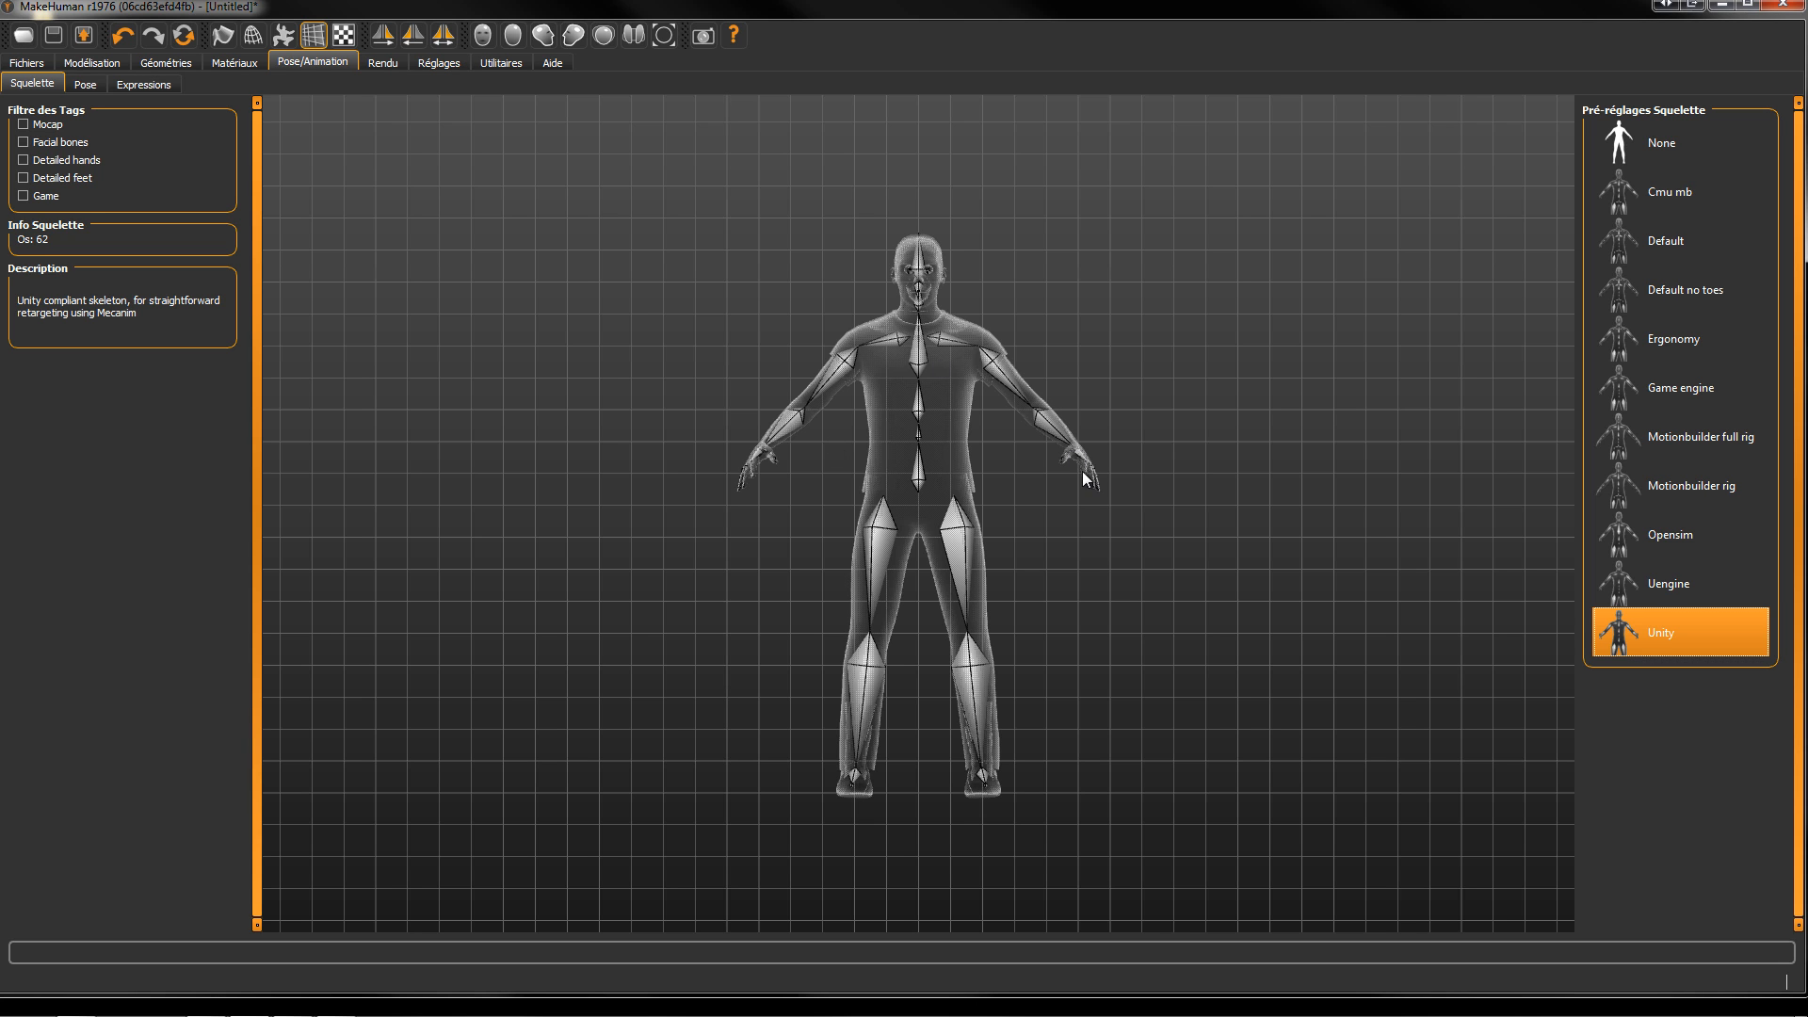
left_click_drag(1063, 335, 1083, 435)
scroll(1030, 555, "down", 5)
scroll(994, 534, "up", 10)
scroll(1370, 626, "up", 3)
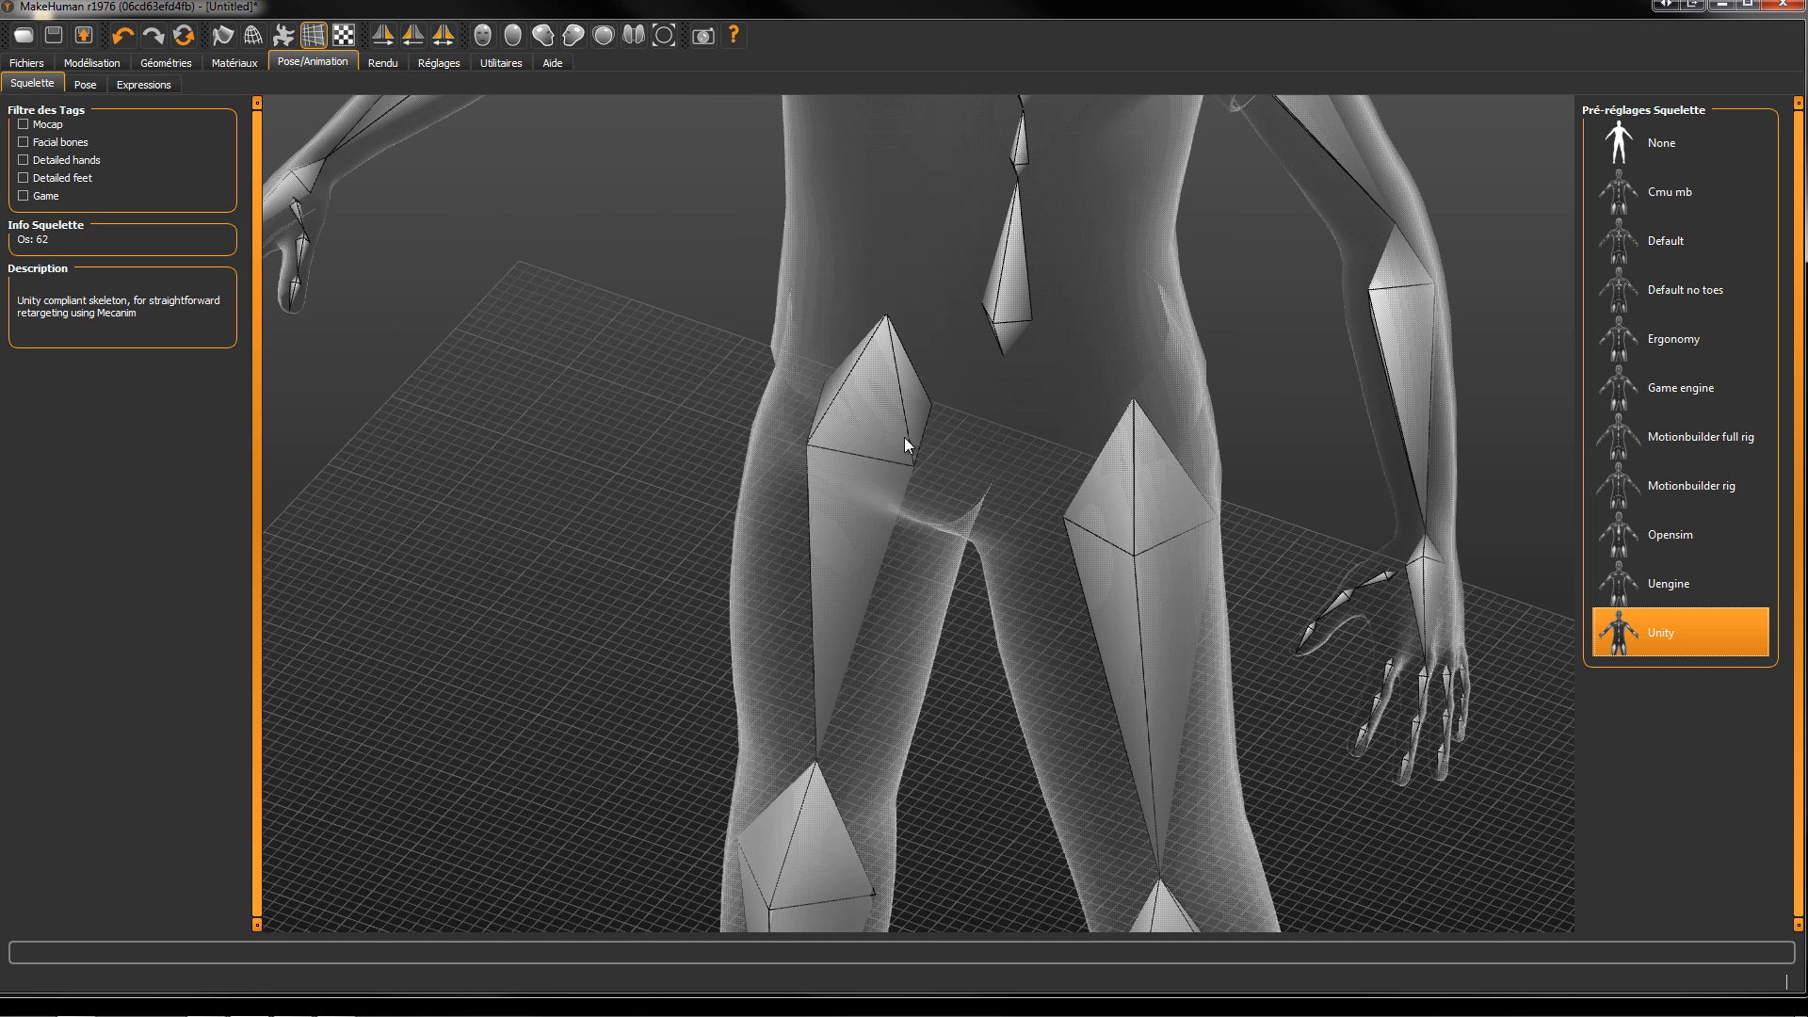
scroll(903, 437, "down", 10)
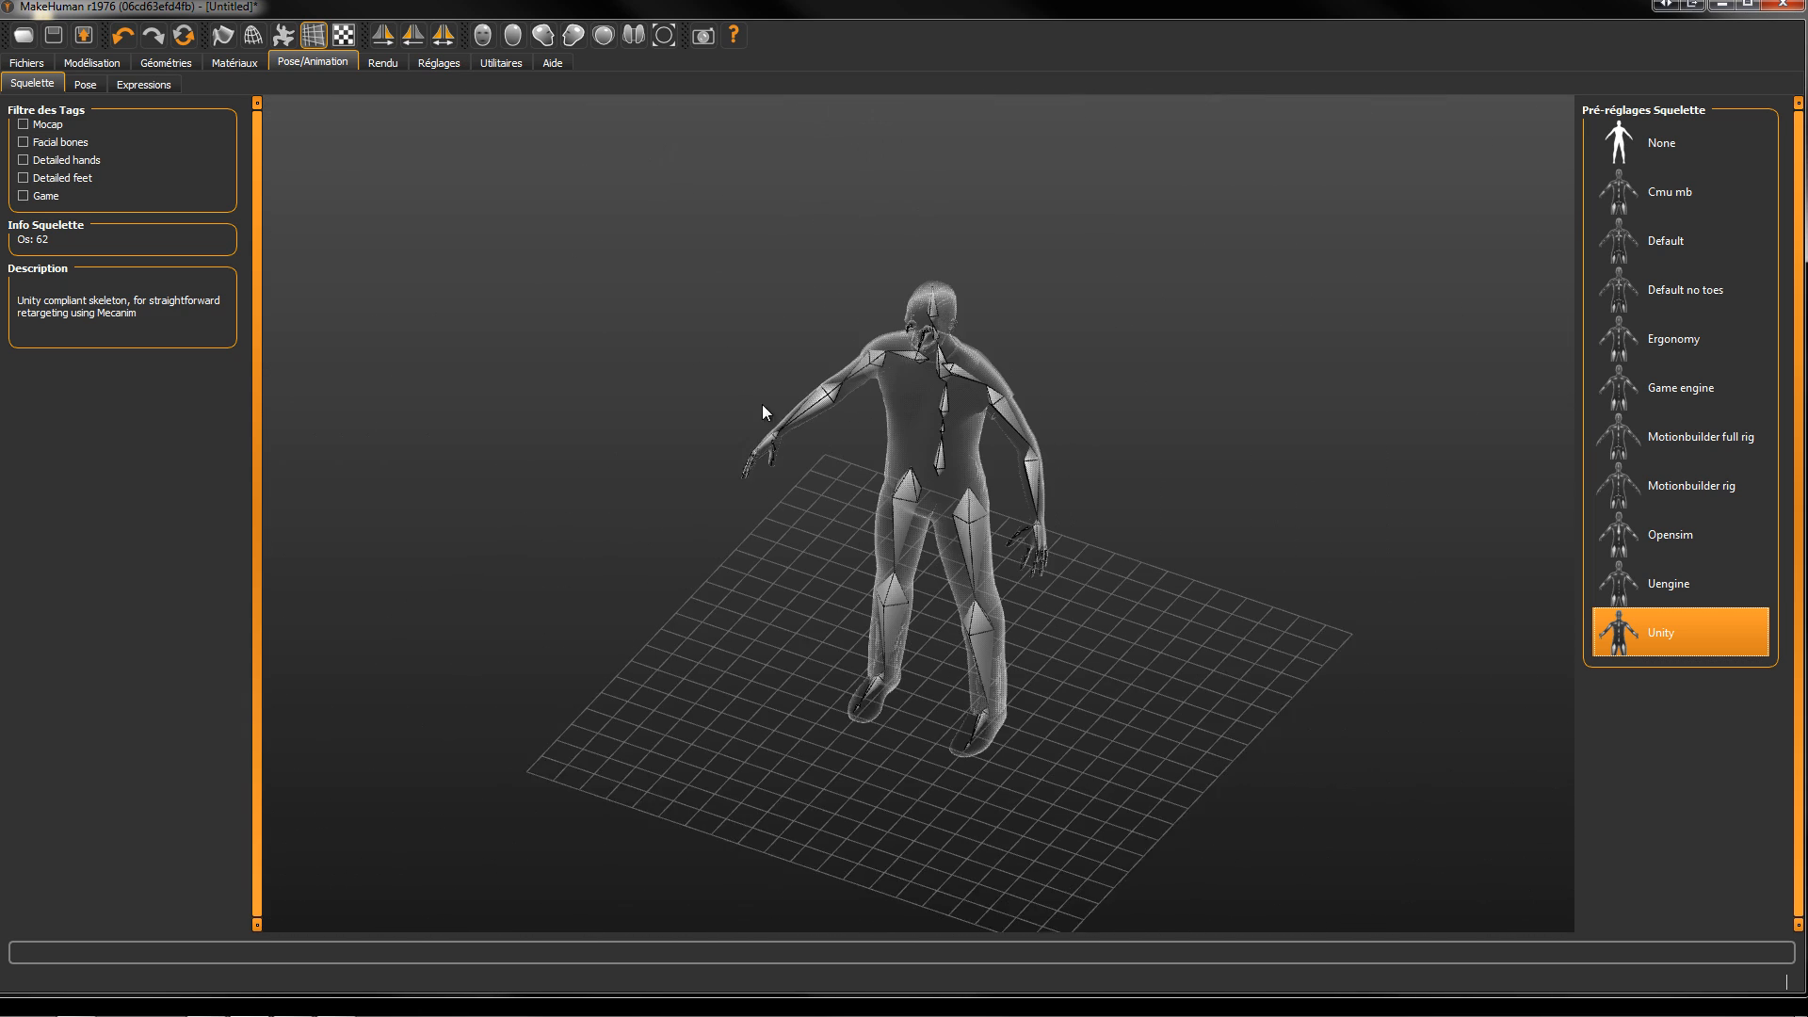
scroll(718, 394, "down", 2)
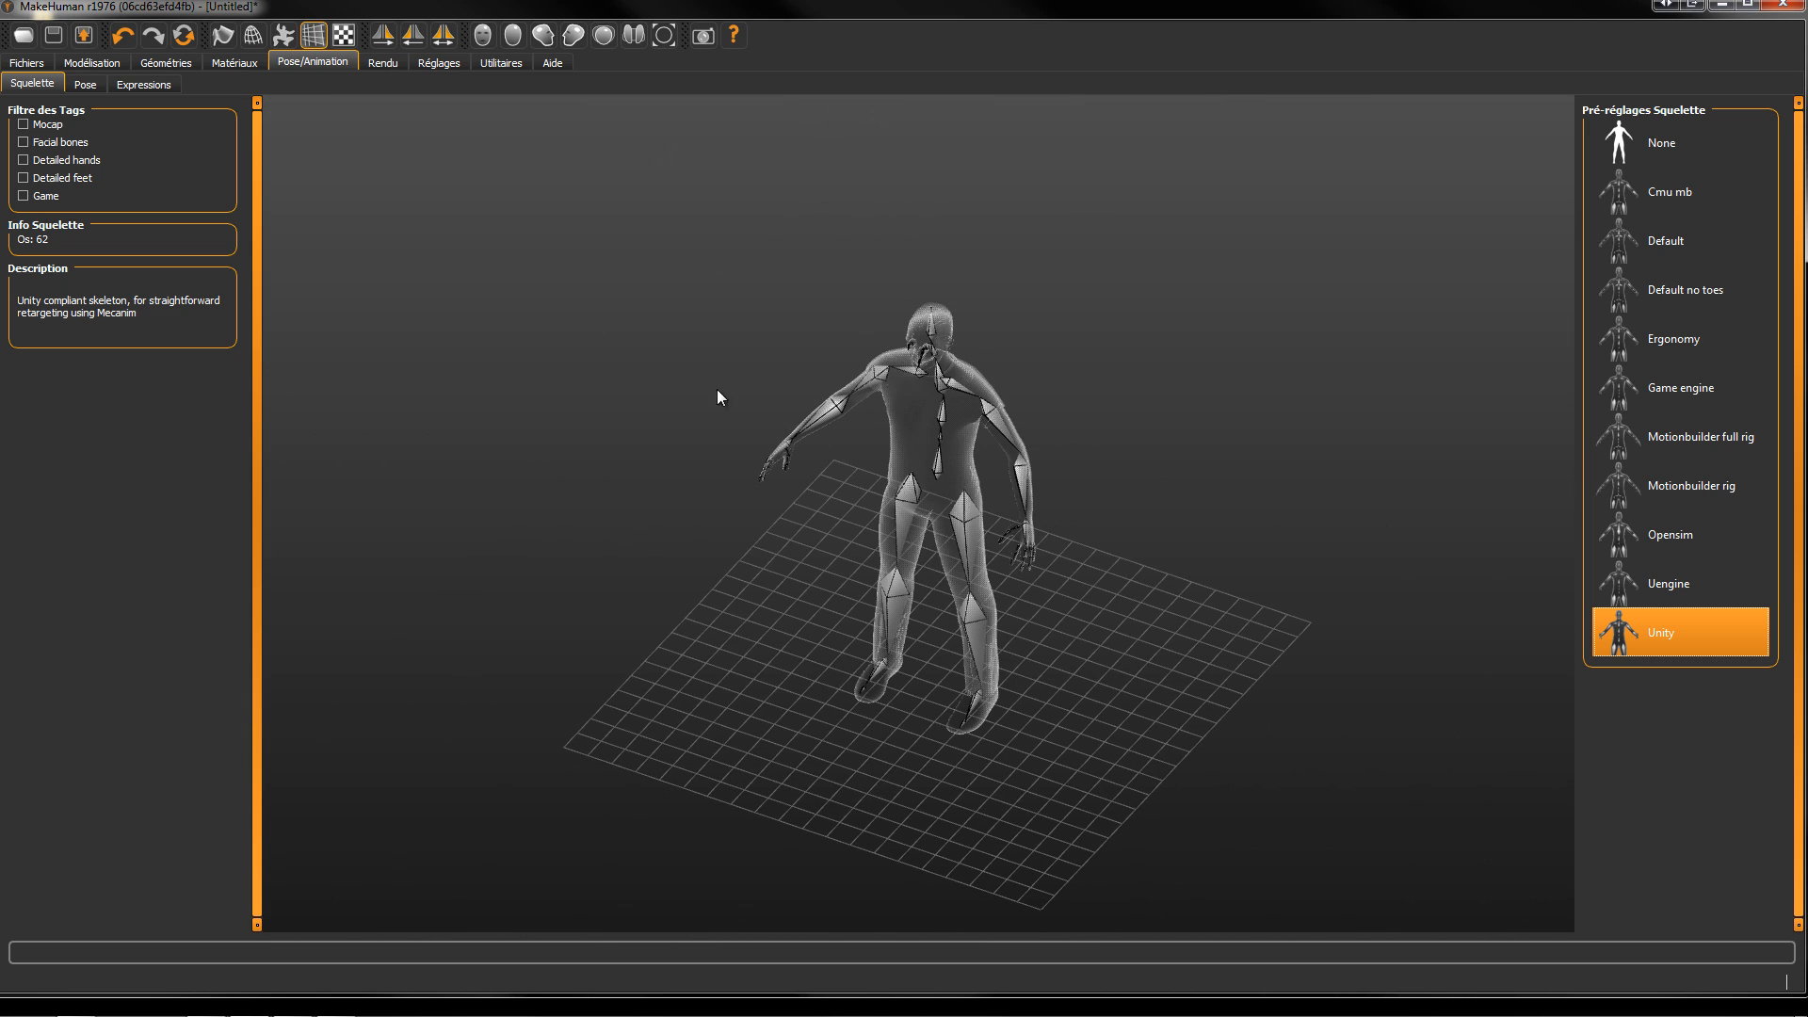
Step: Preview several preset poses, including Benchmark, Fight01 and Gym01, and set the character to the Tpose
left_click(97, 91)
left_click(1685, 184)
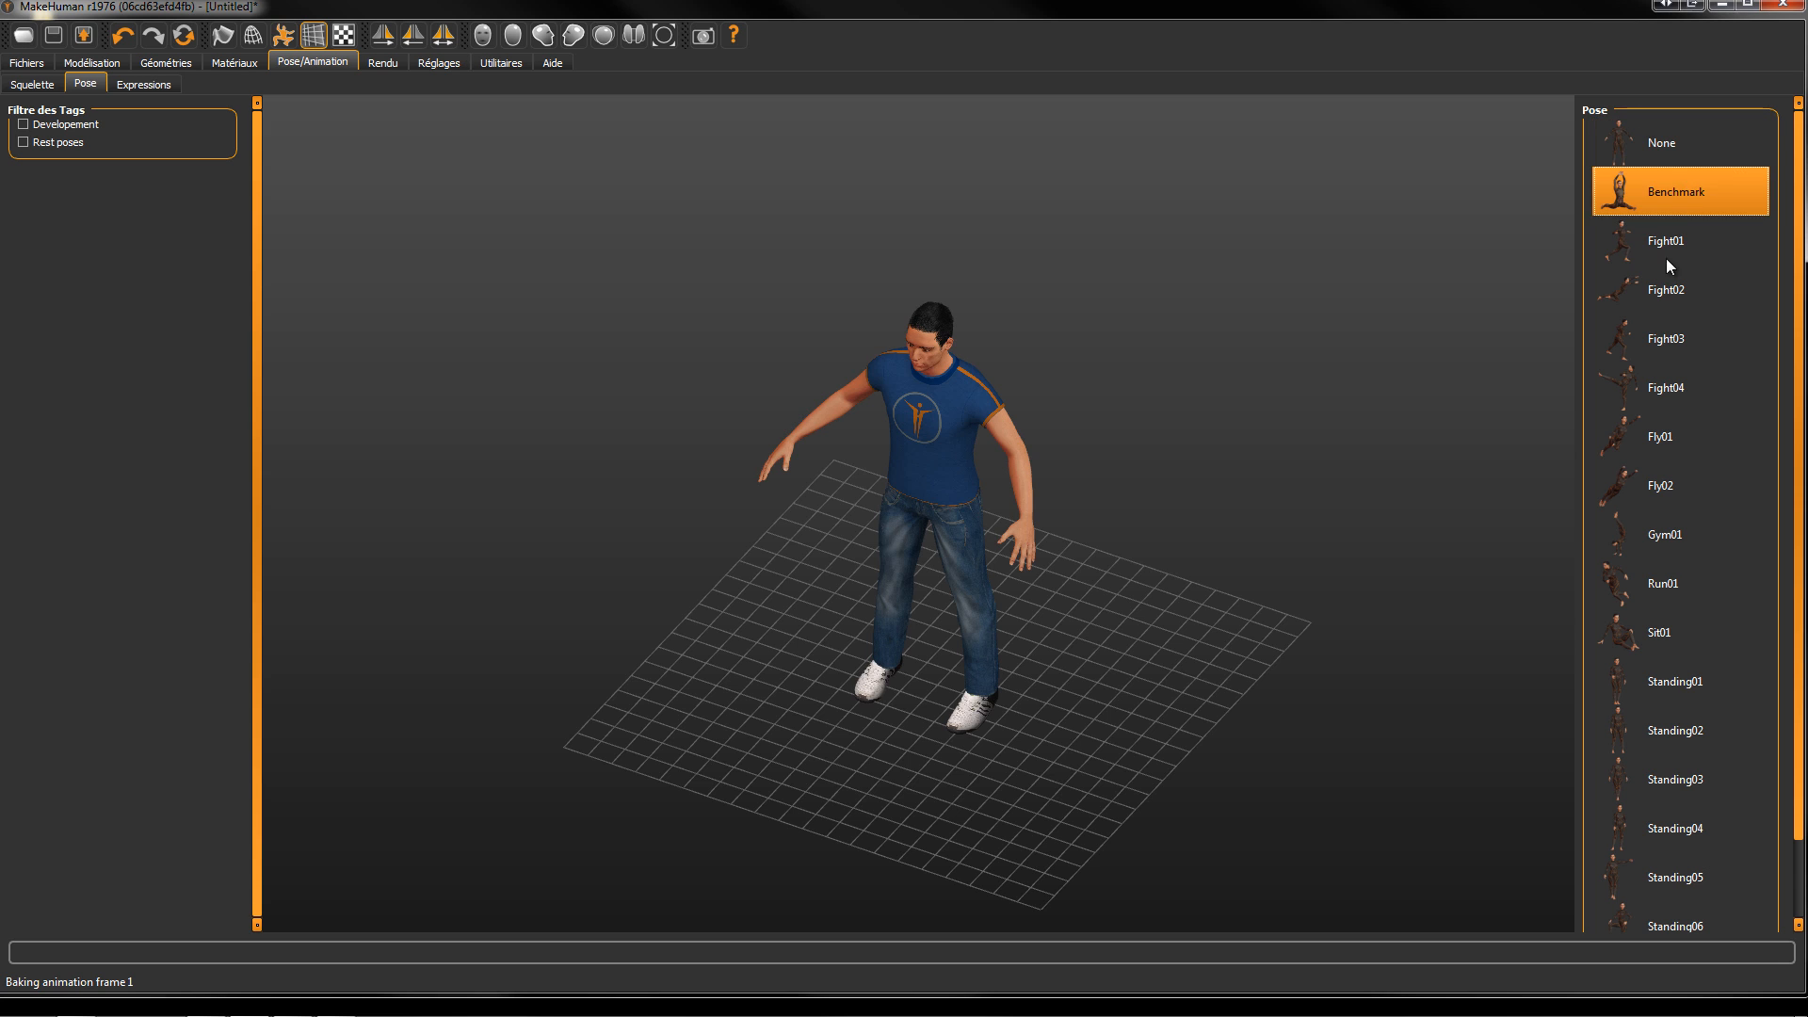
left_click(1659, 243)
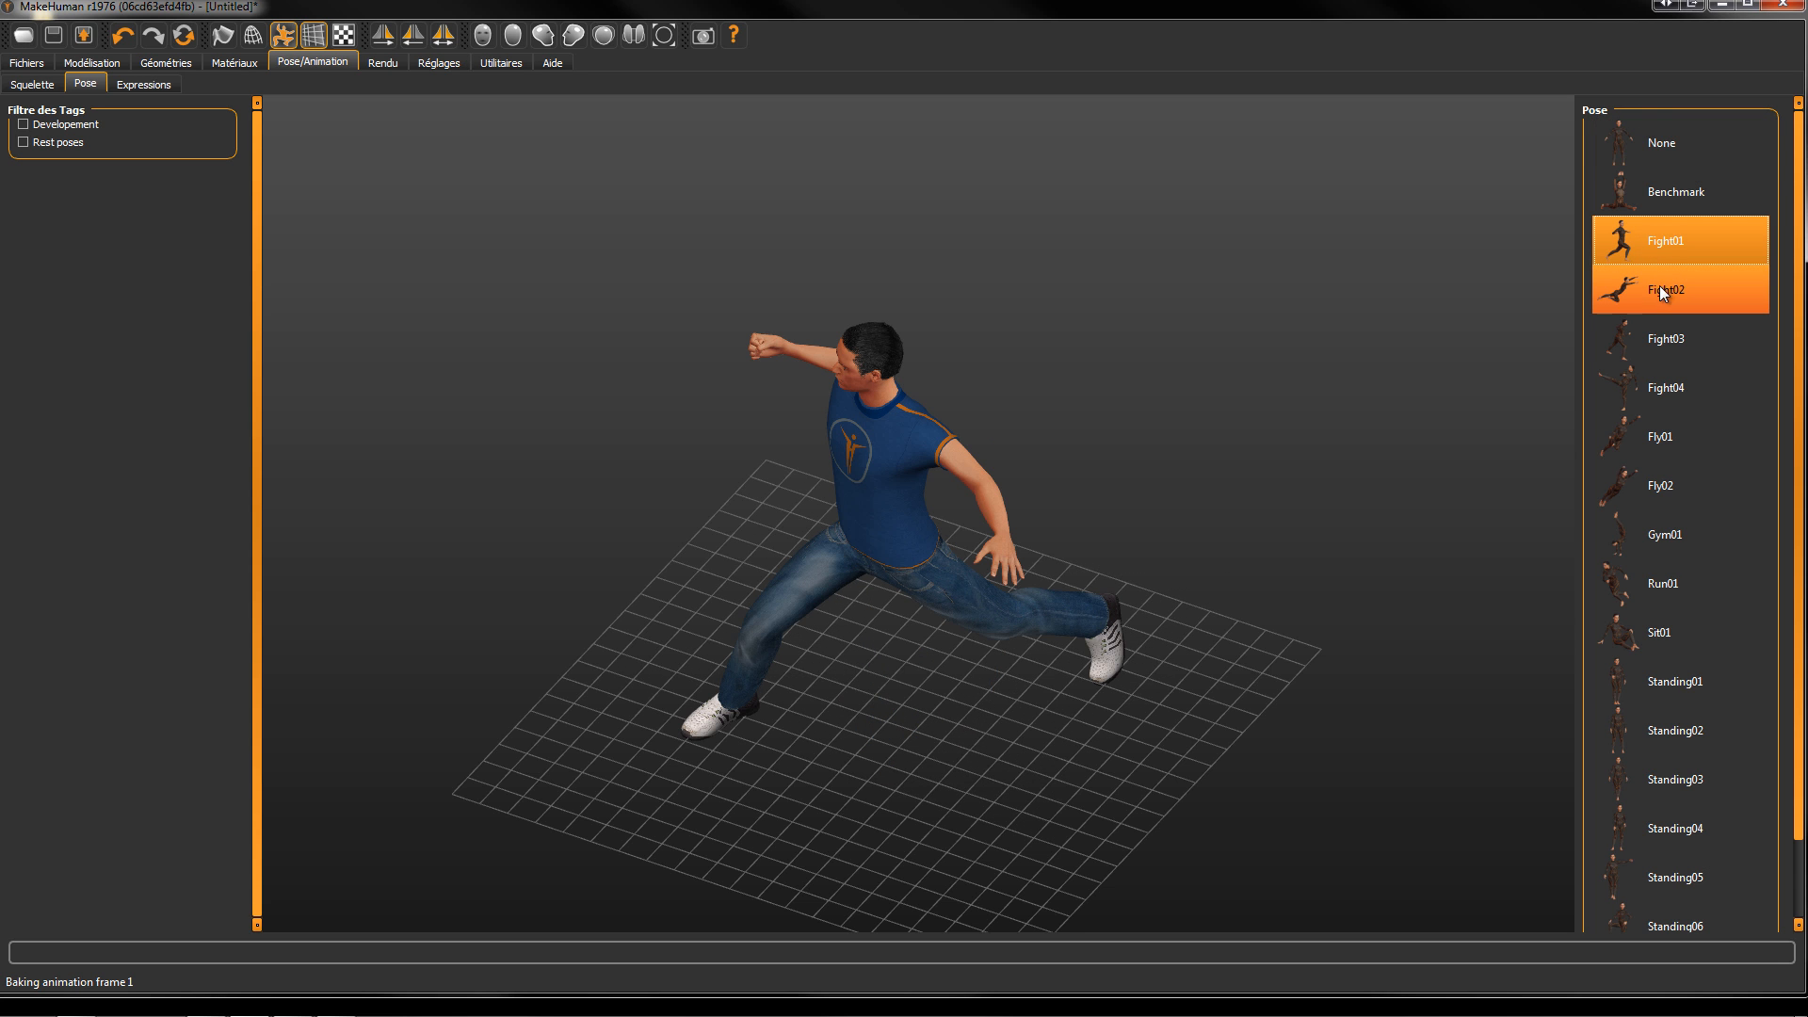
left_click(1664, 342)
left_click(1666, 437)
left_click(1680, 533)
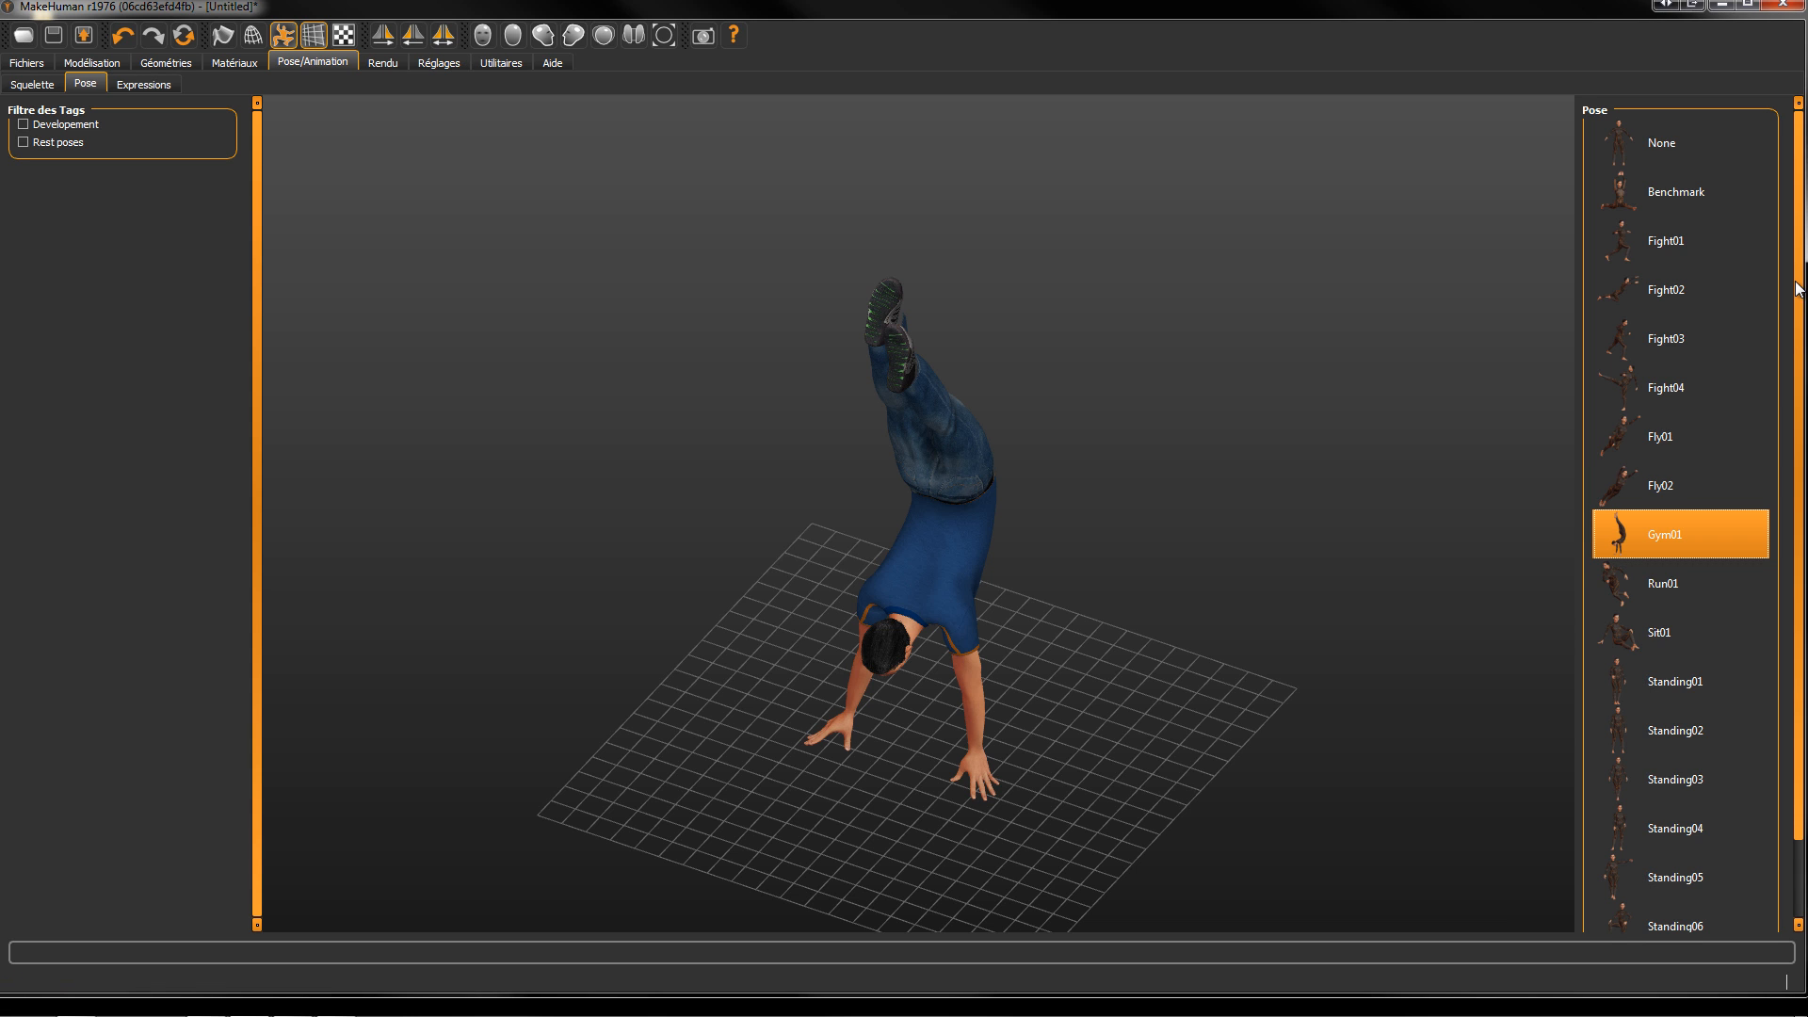
left_click_drag(1799, 288, 1798, 365)
left_click(1659, 896)
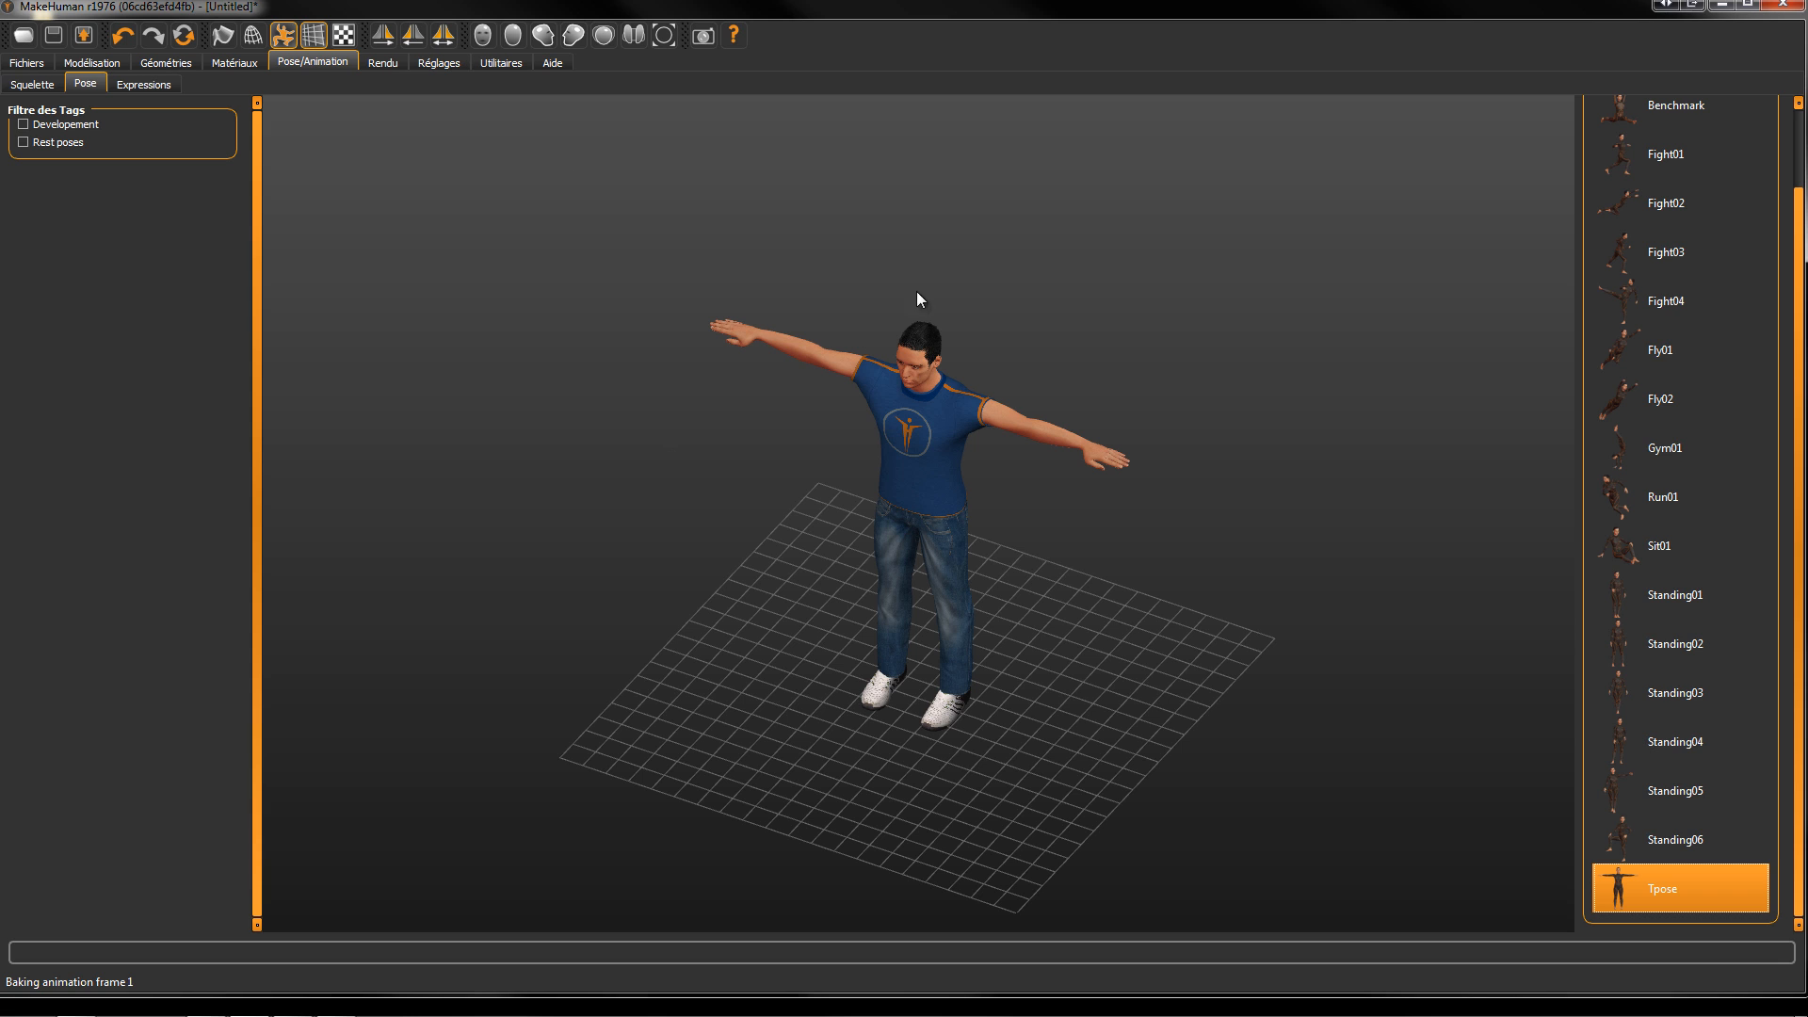
Step: Preview facial expressions such as Anger01, Disgust01, Doubt01 and Fear02, and return the expression to None
left_click(146, 87)
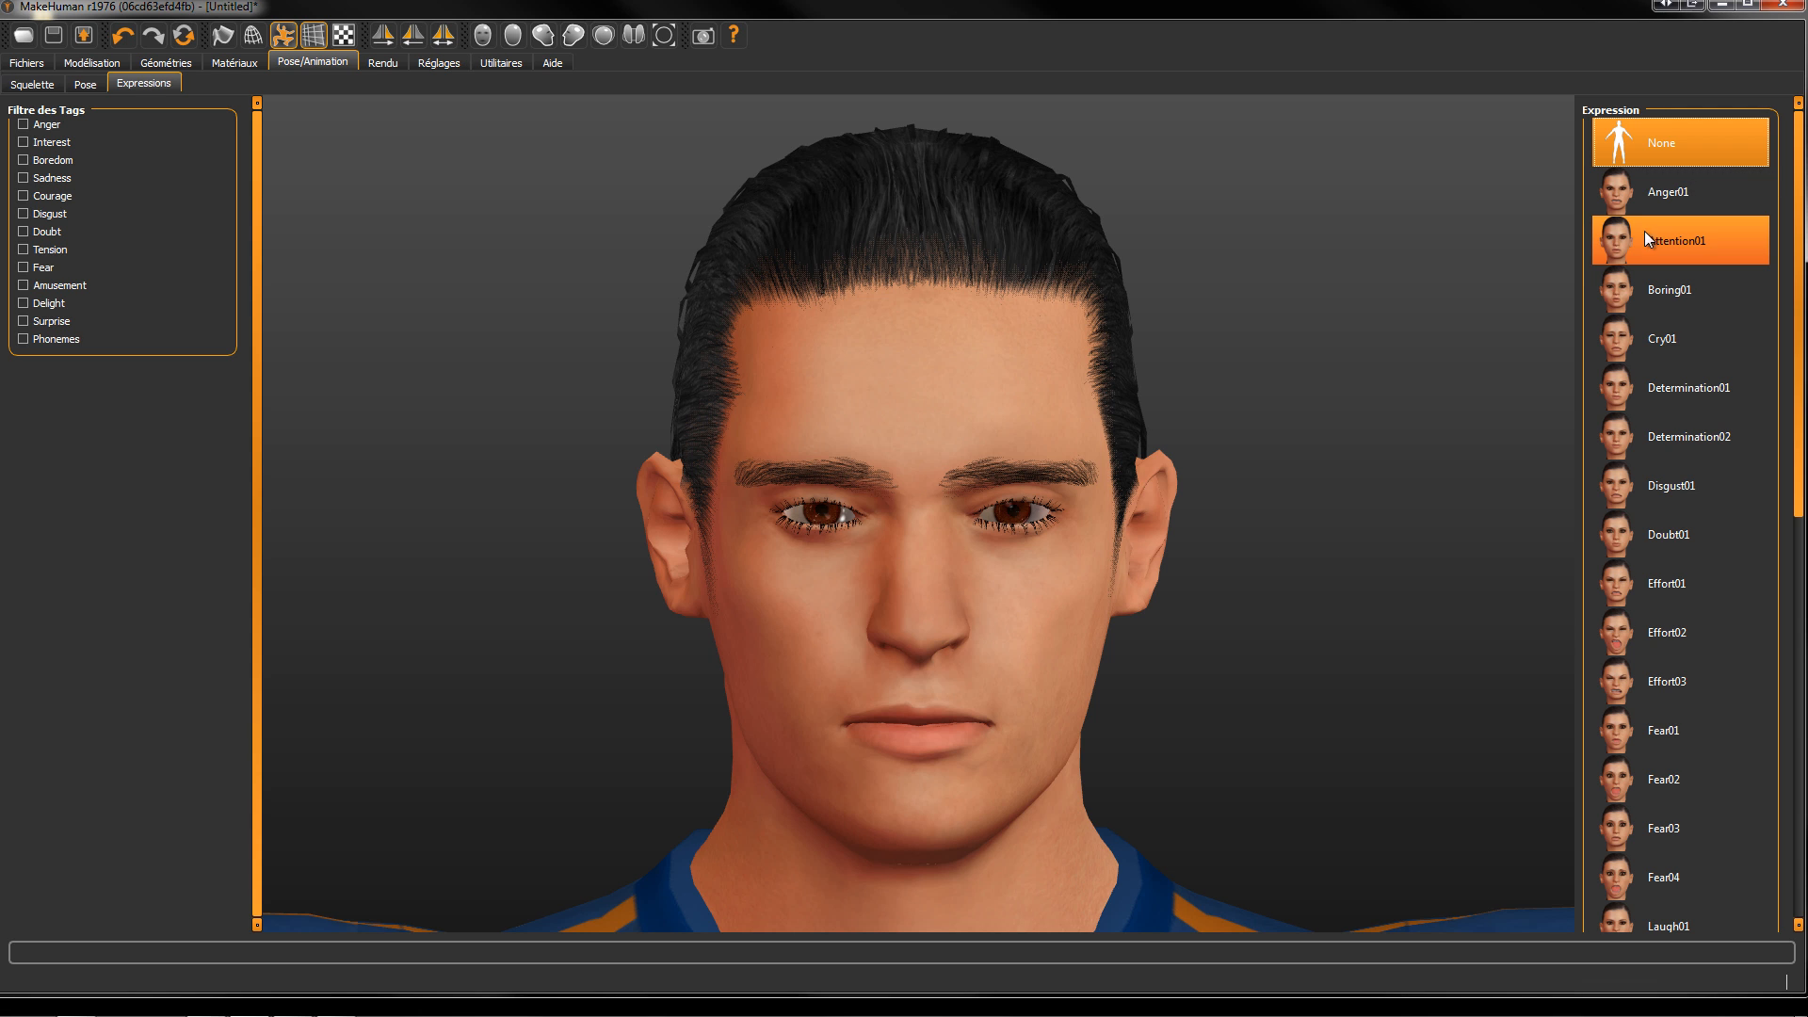
left_click(1652, 196)
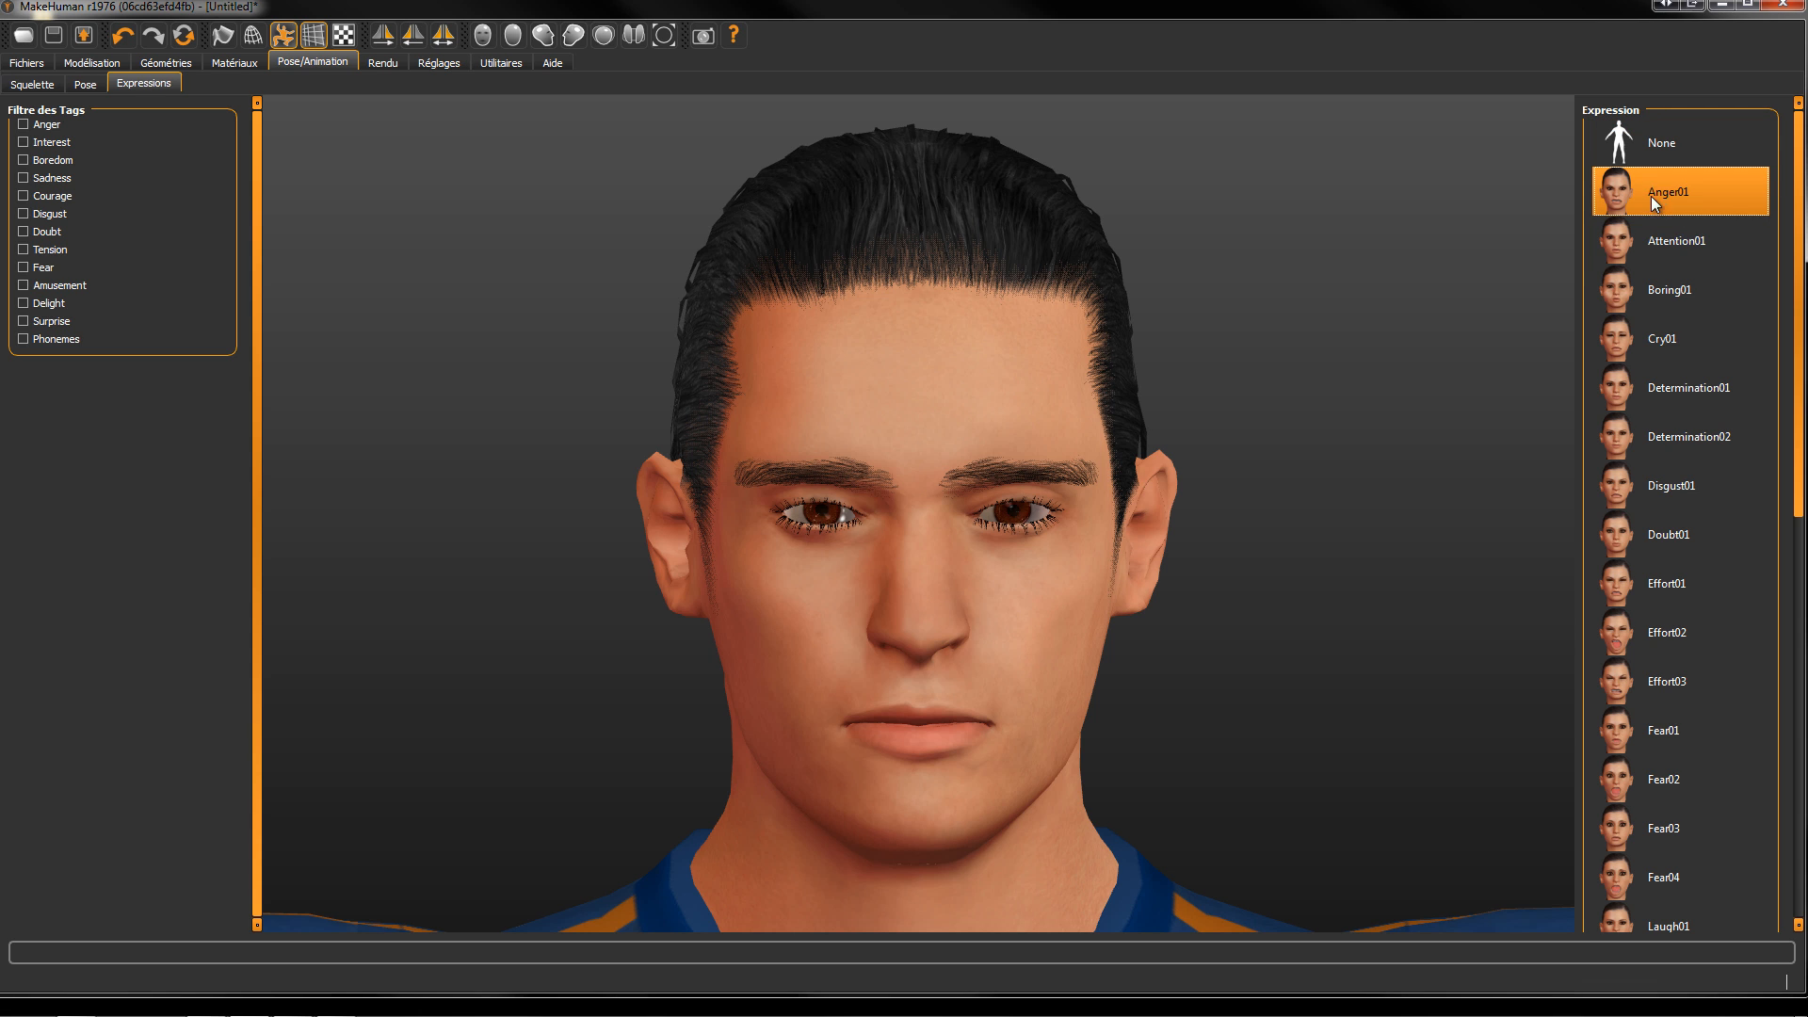
left_click(1653, 388)
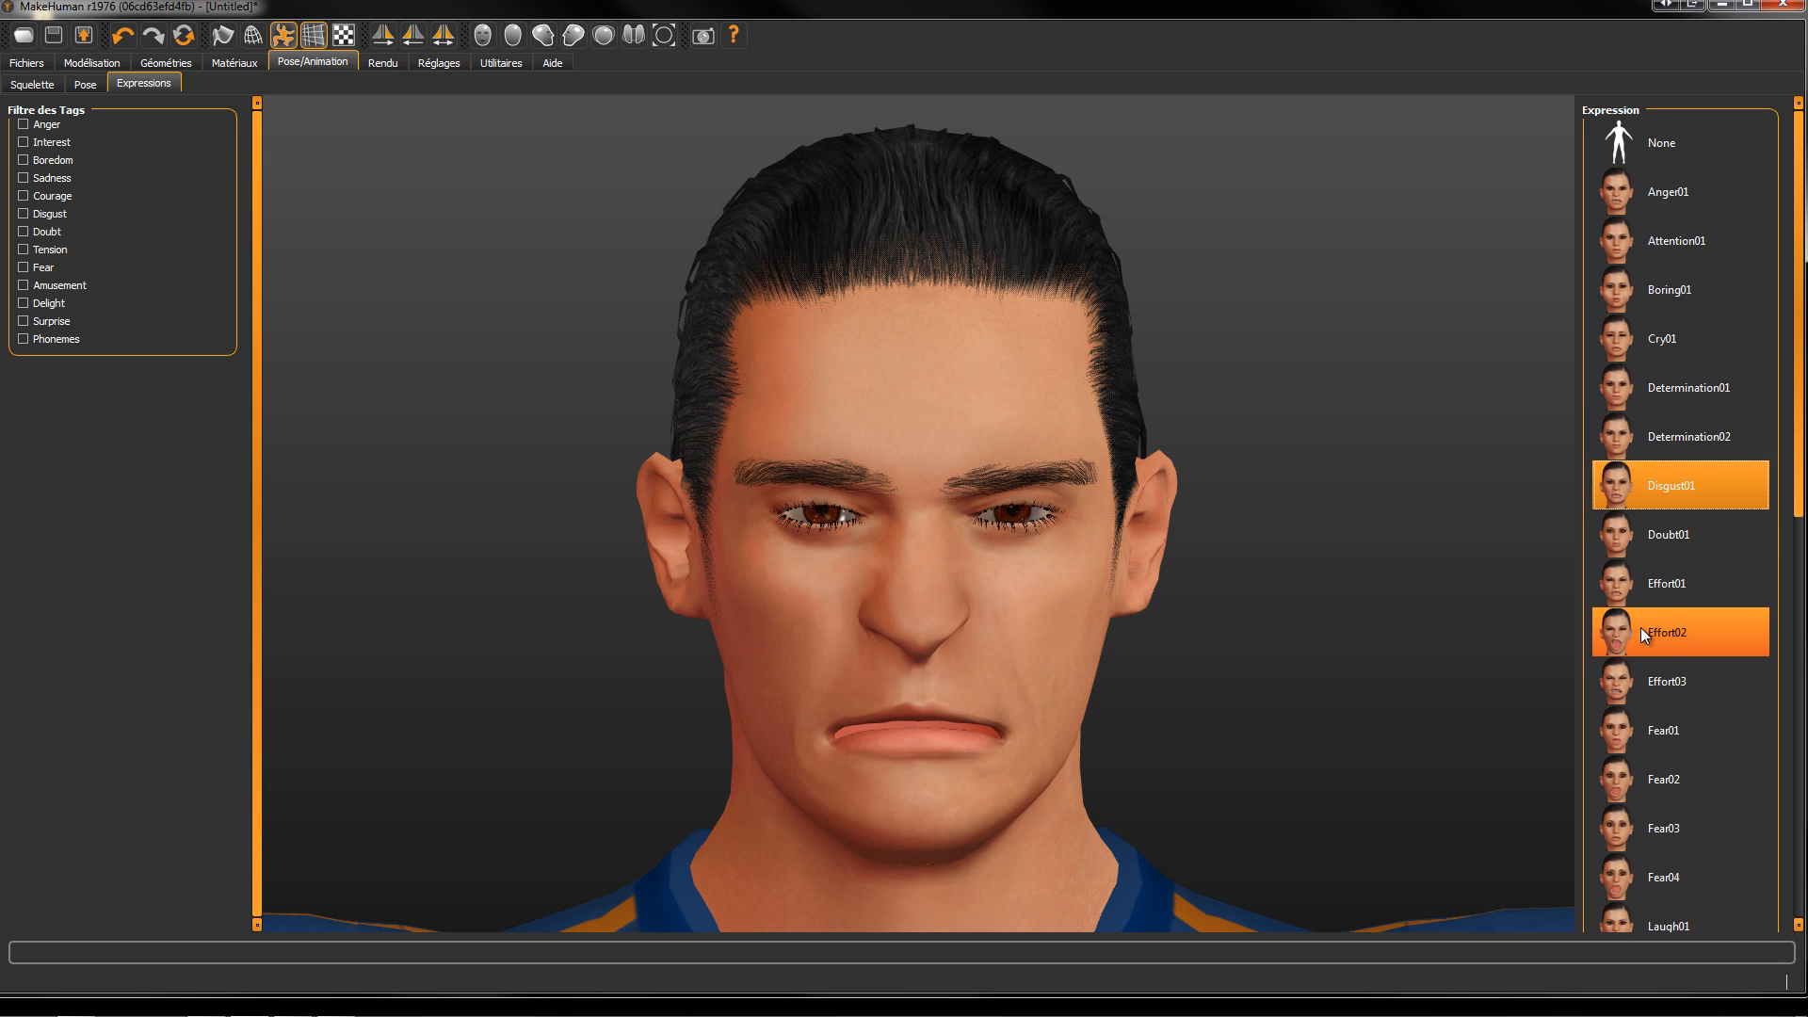
left_click(1657, 548)
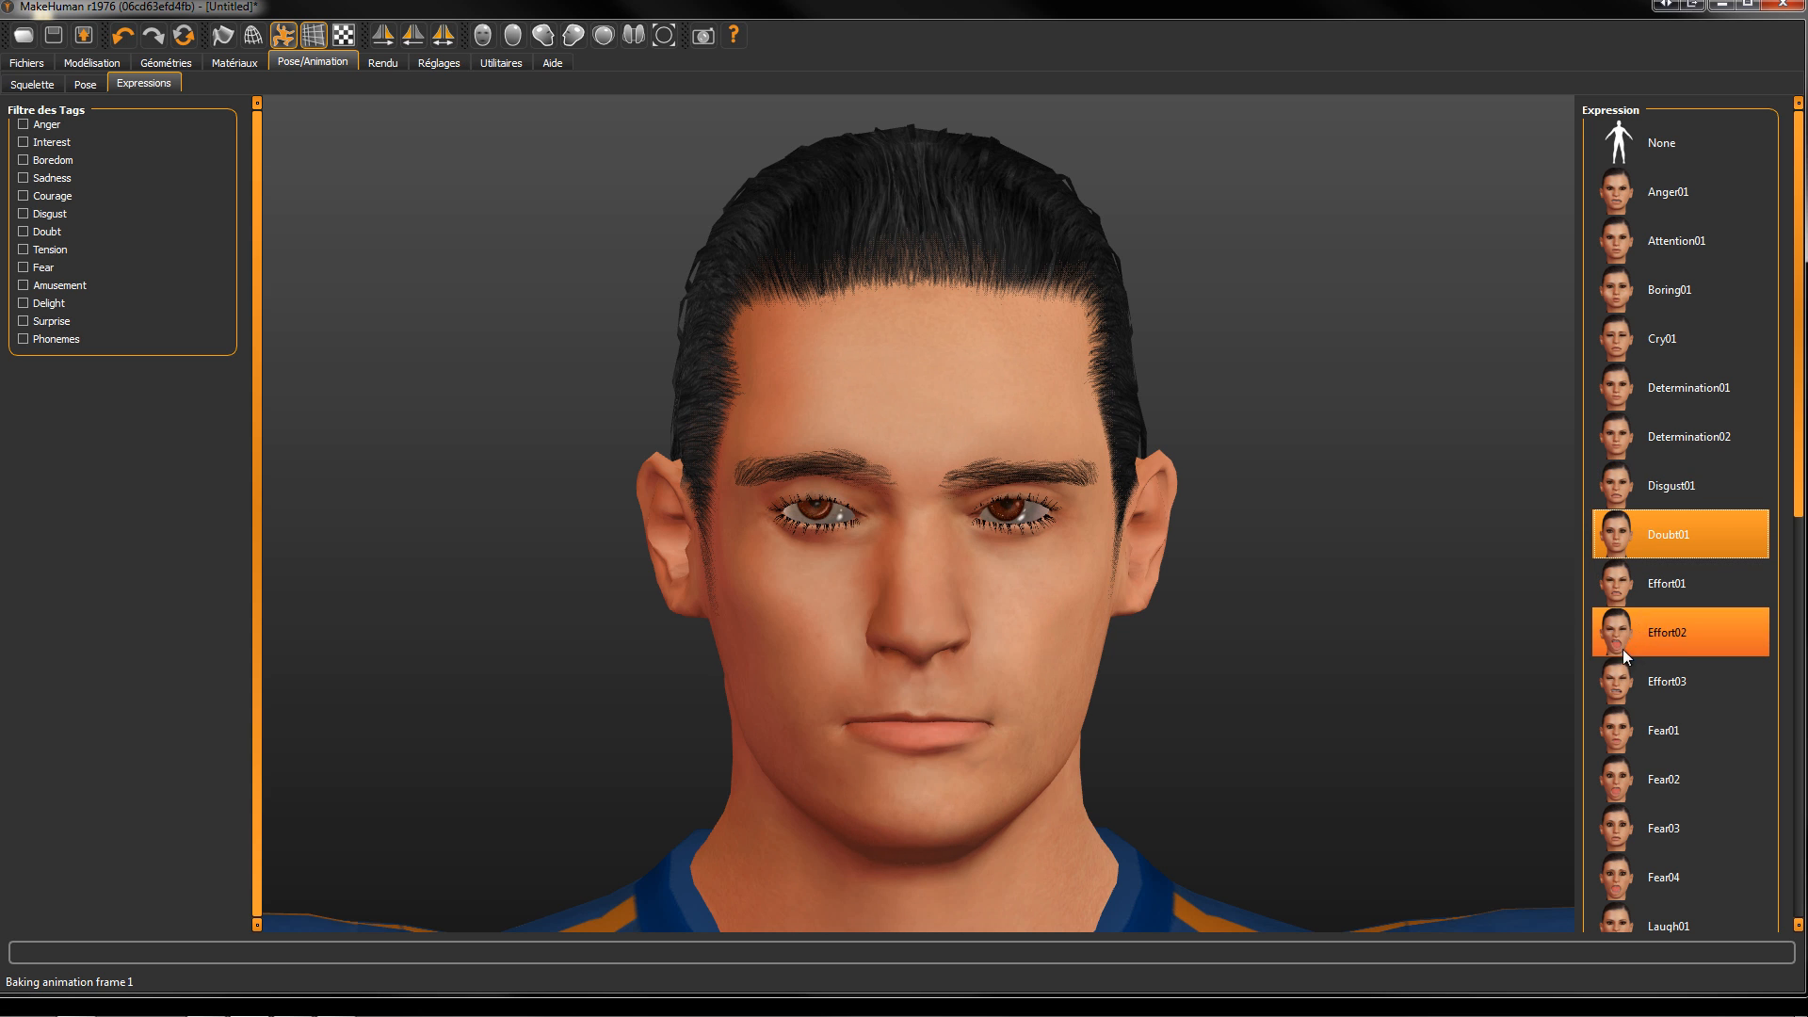
left_click(1678, 785)
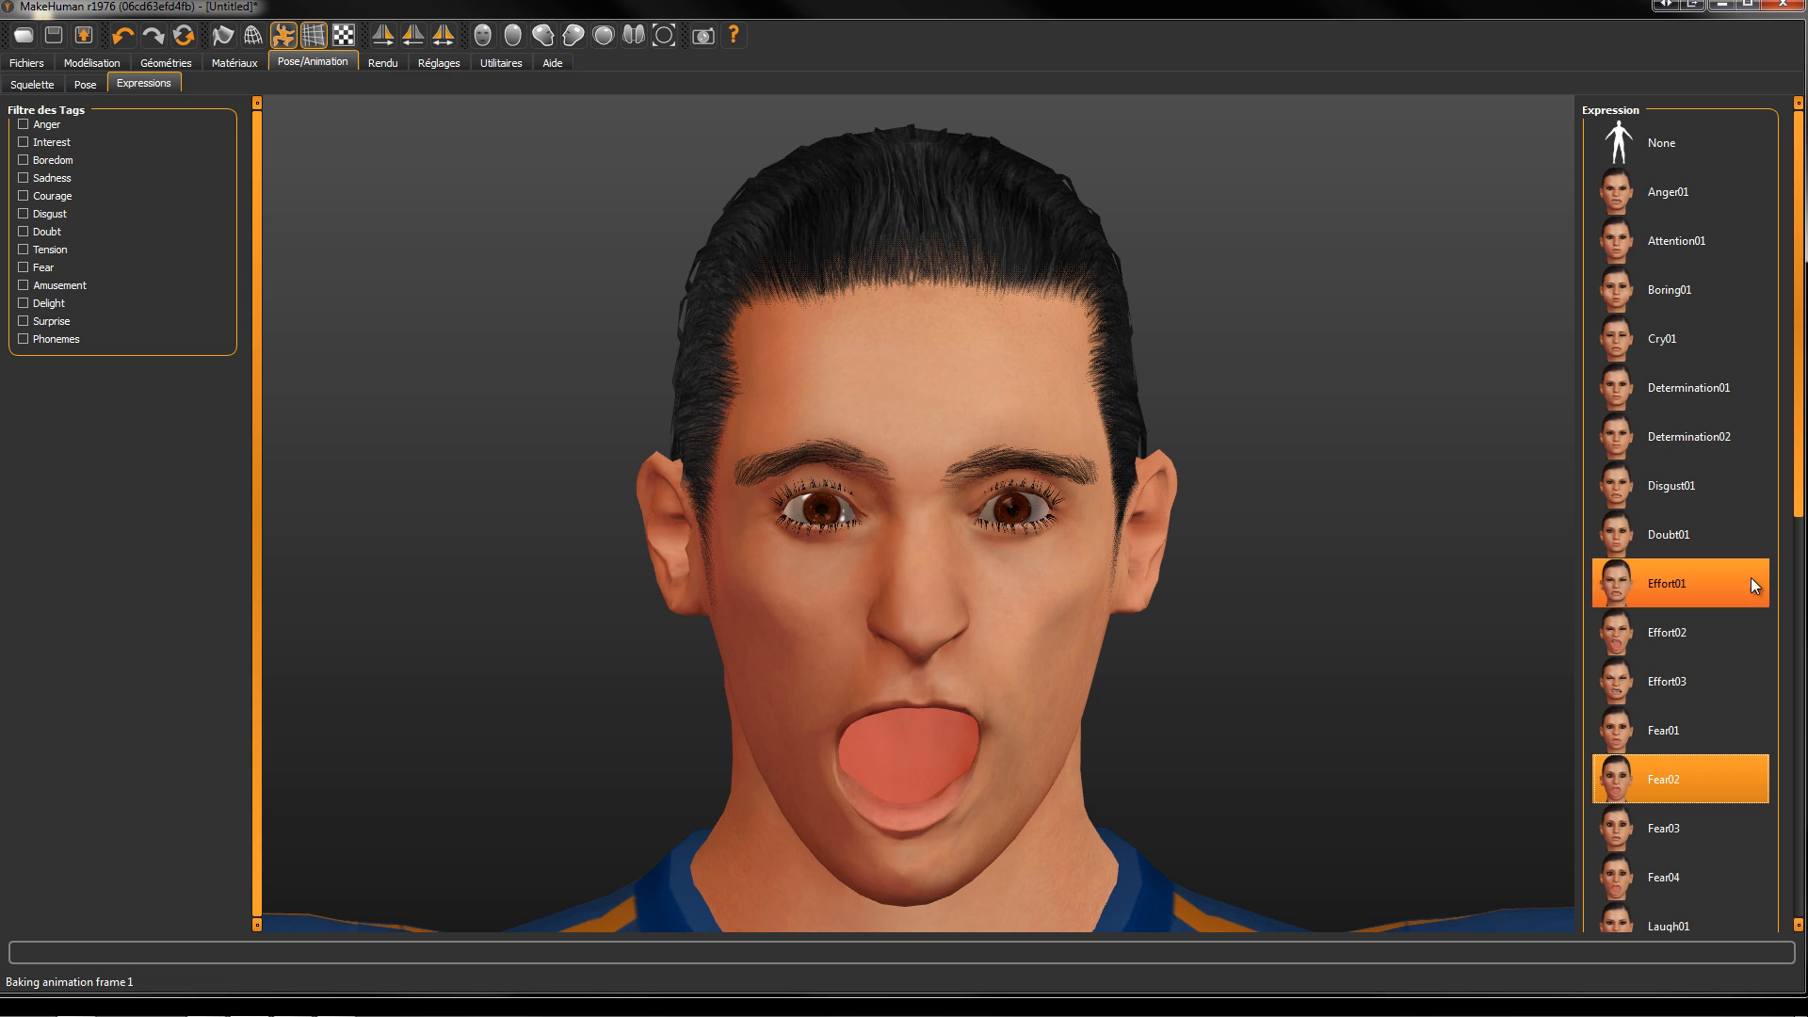
left_click(1669, 132)
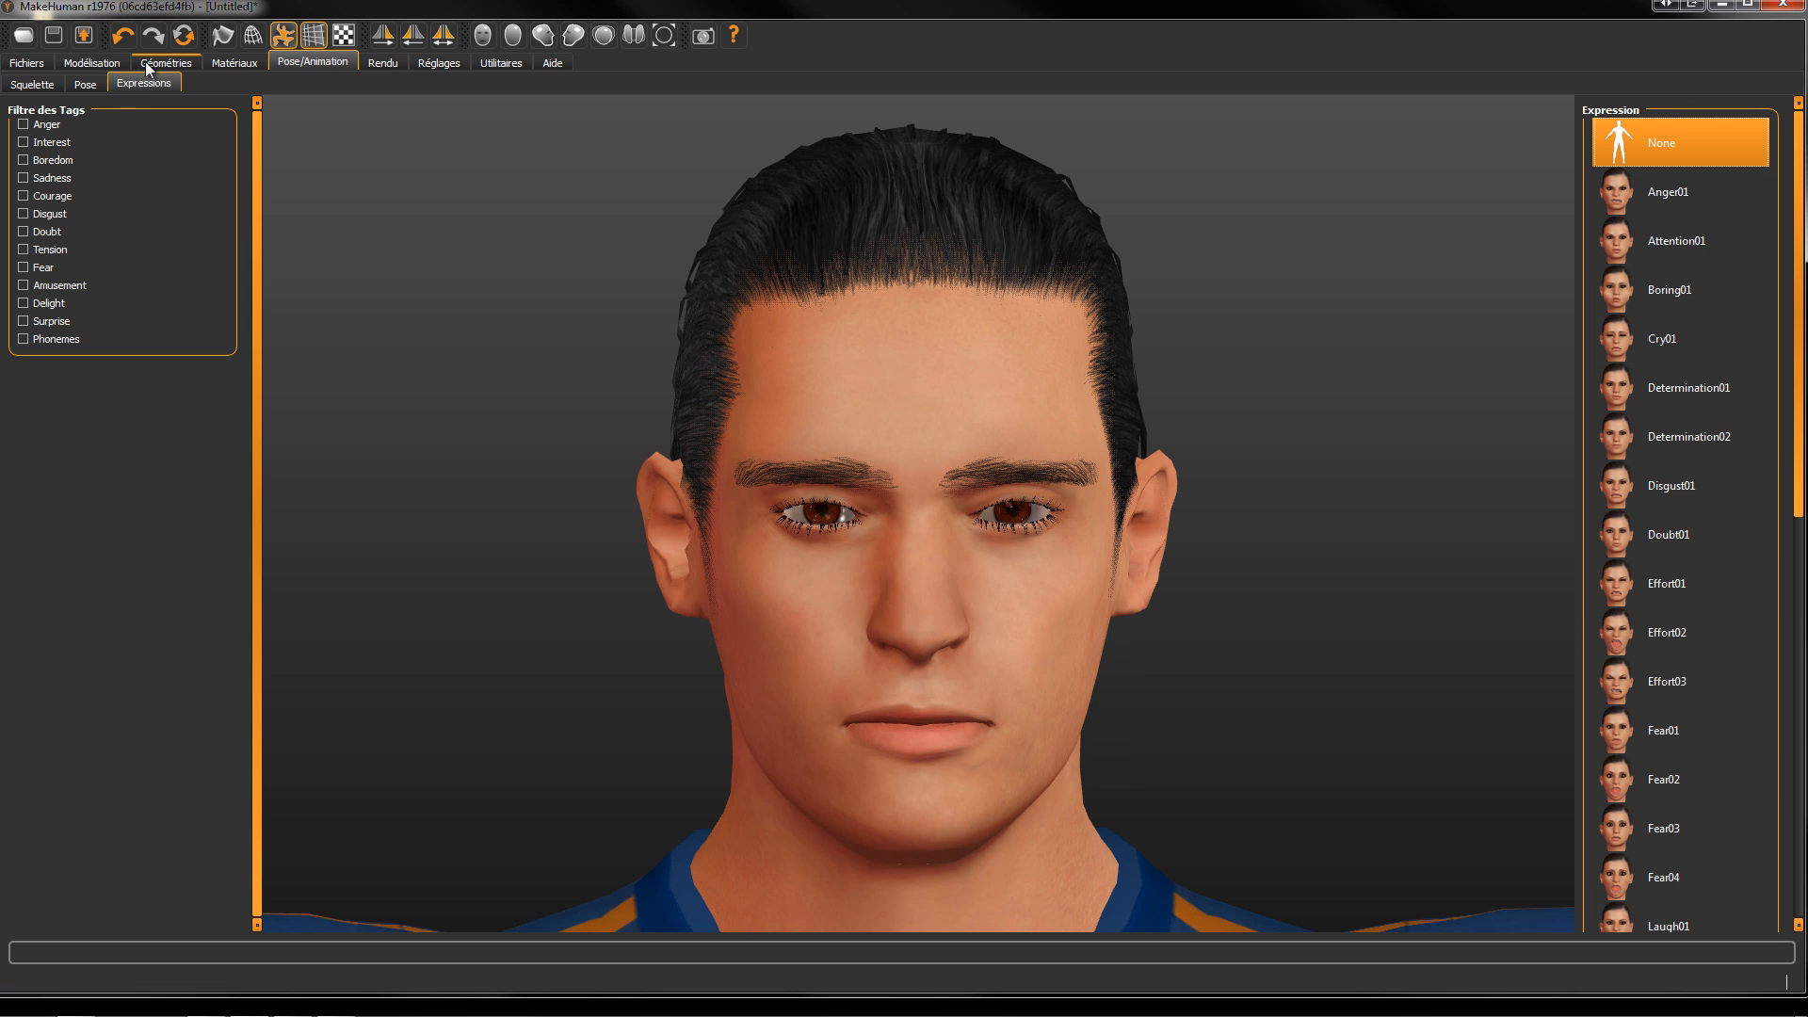
Step: Look over the render settings, turn on smoothing for the character mesh, and inspect the face and upper body
left_click(381, 63)
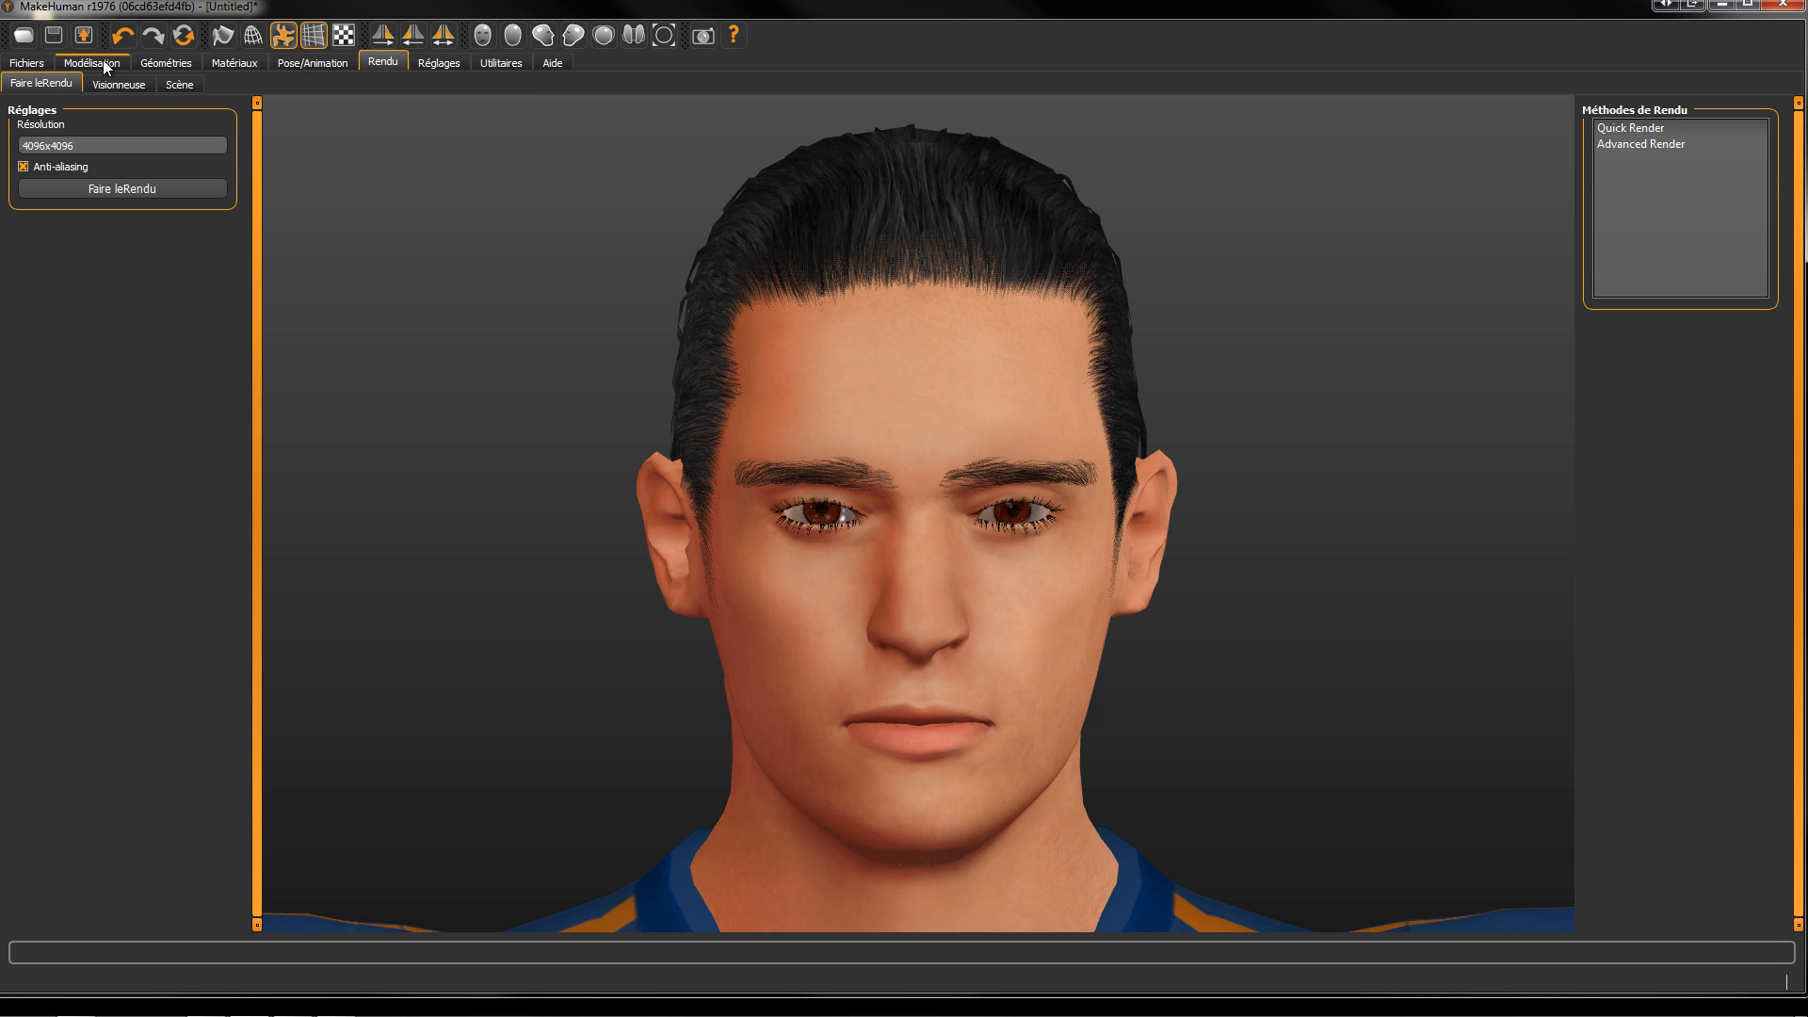
left_click(217, 37)
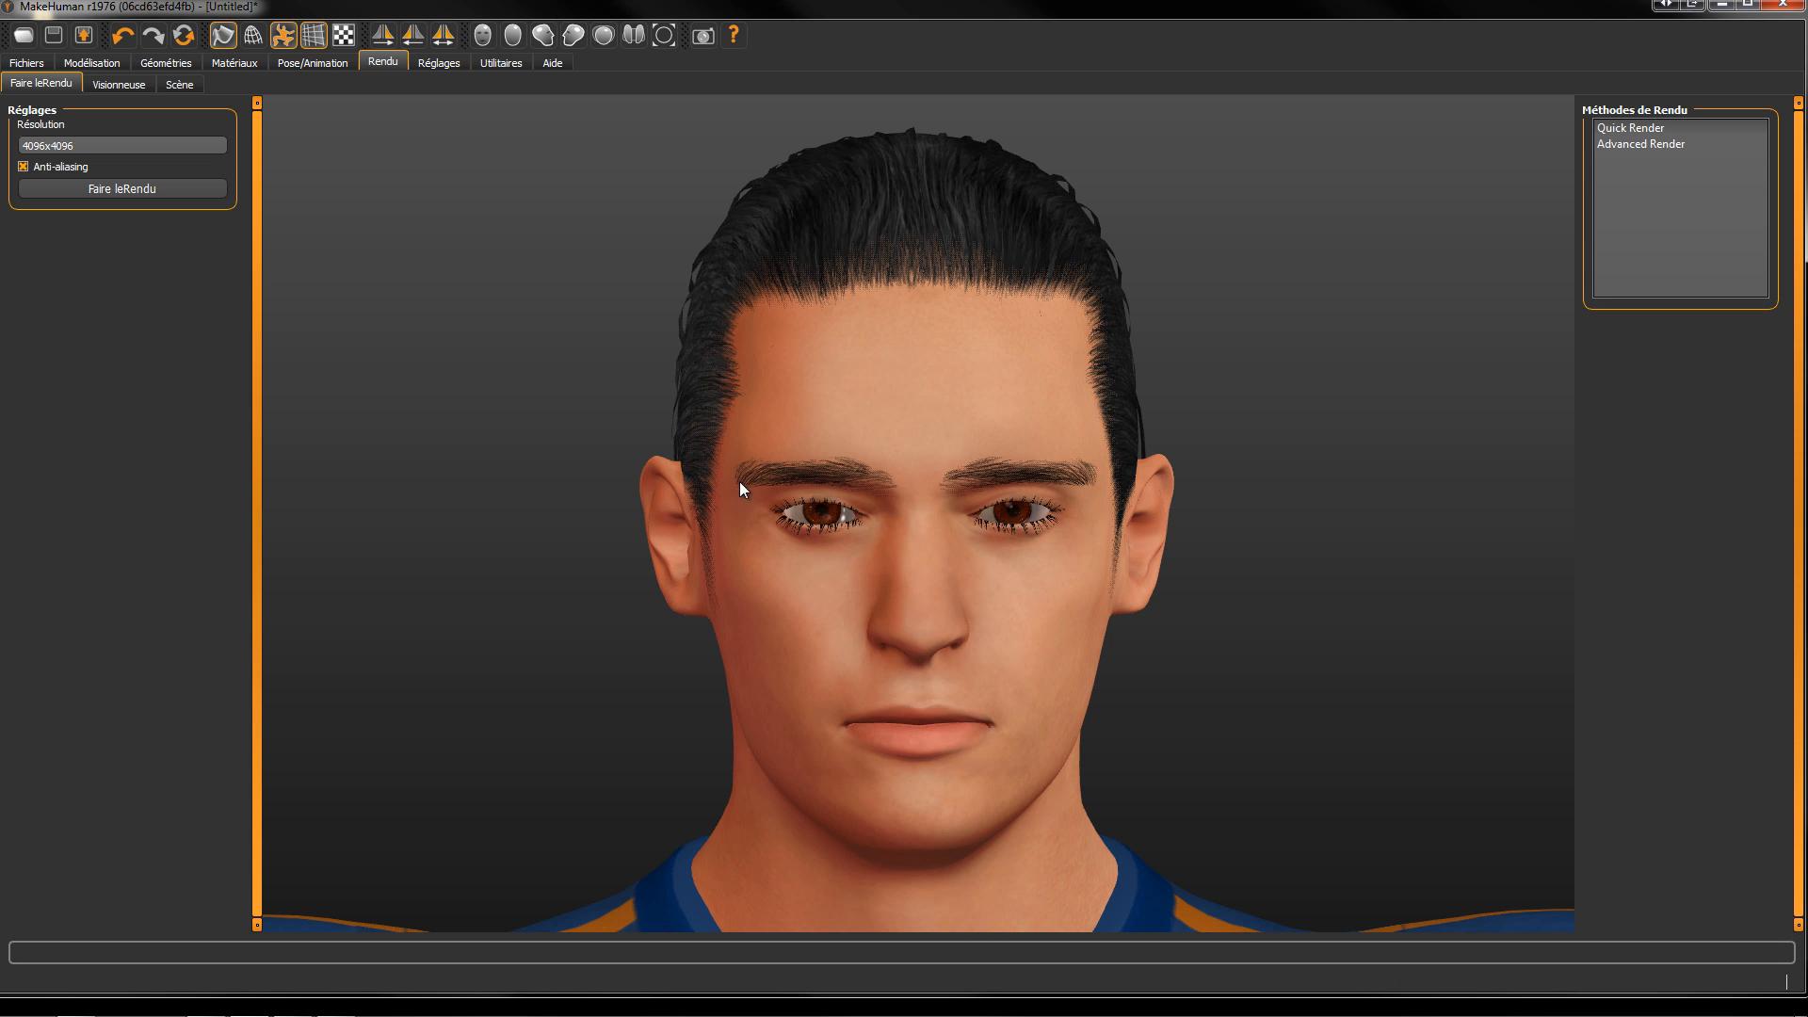
scroll(738, 591, "up", 2)
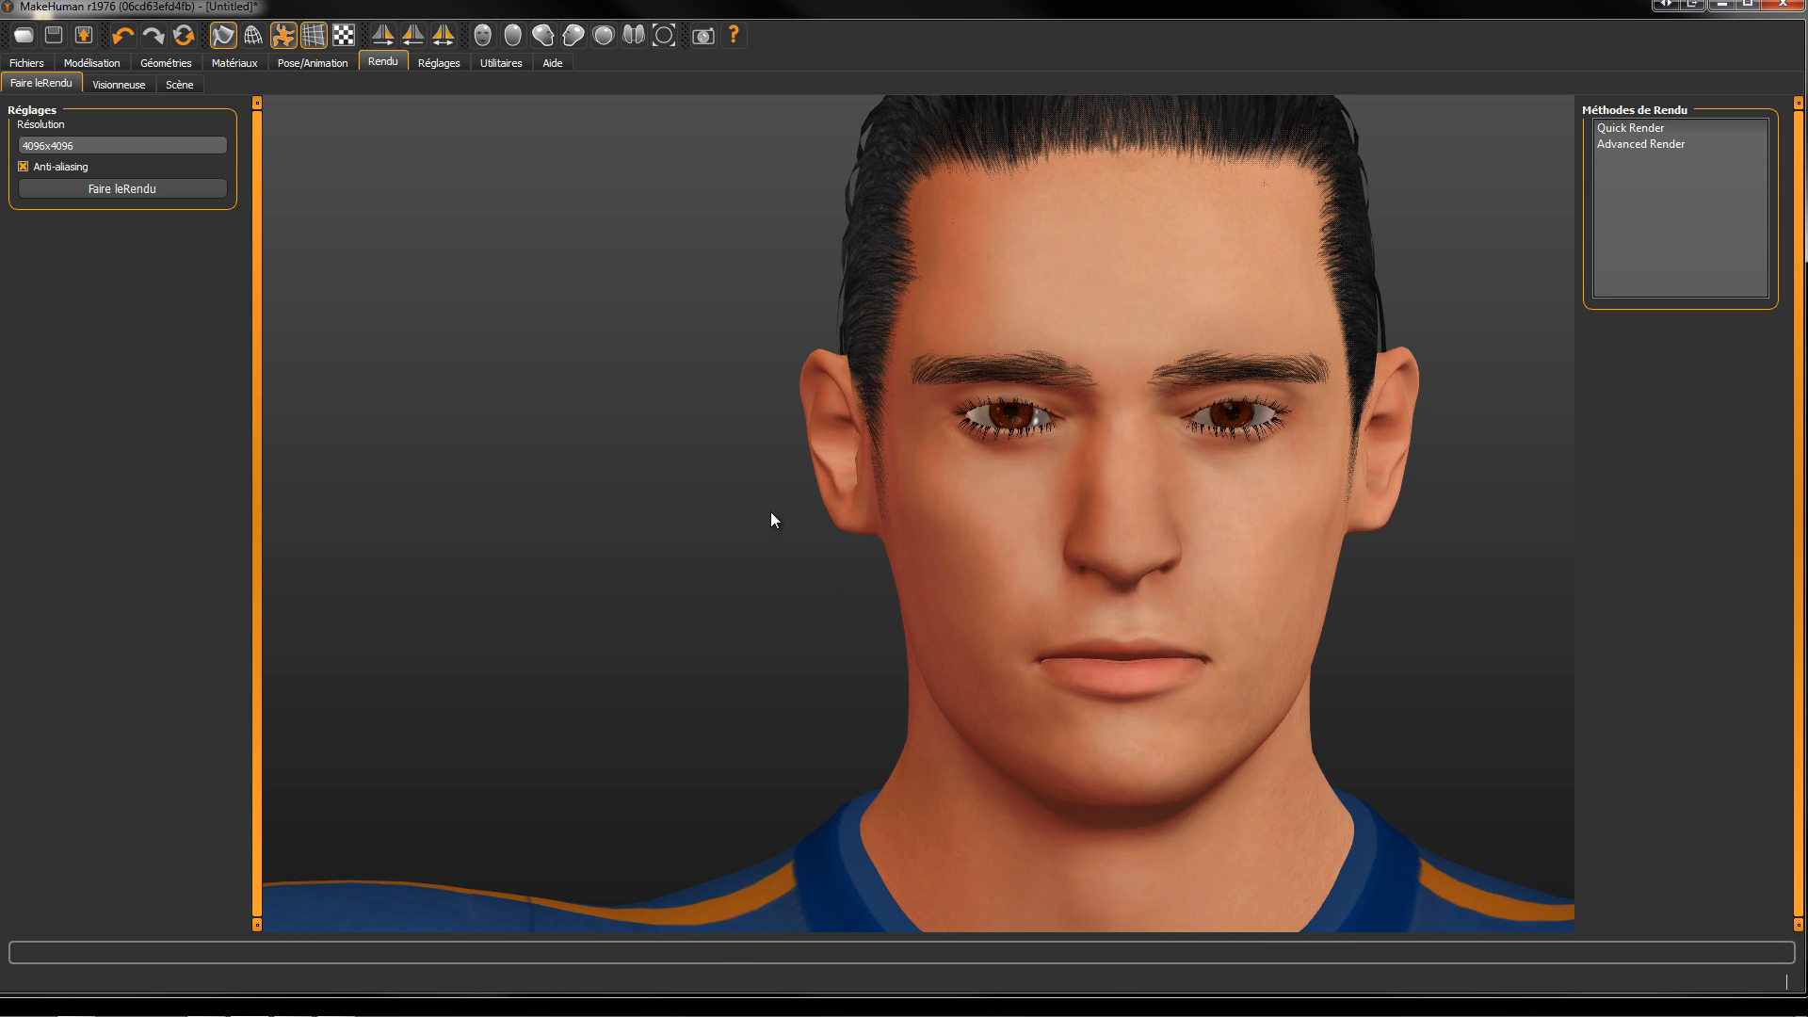
scroll(748, 559, "down", 5)
scroll(792, 782, "down", 4)
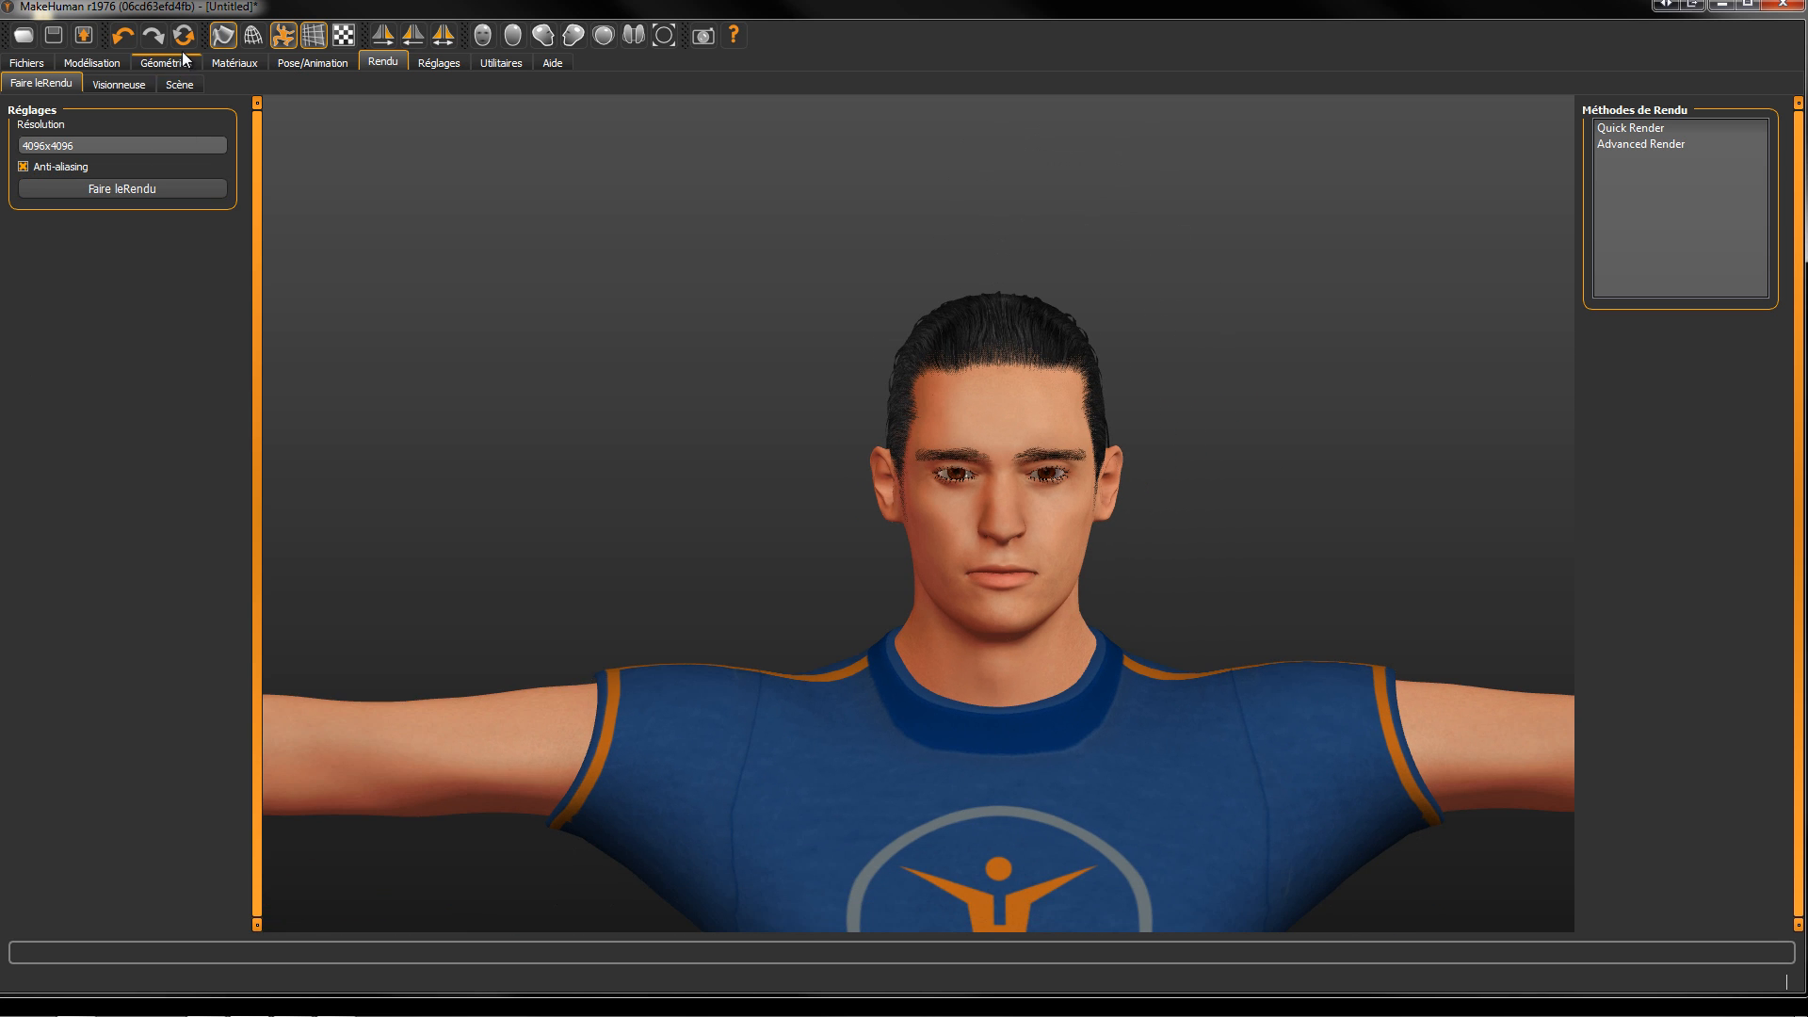
Step: Set the model loading folder to the desktop folder "Creation et animation d'un personage"
left_click(39, 62)
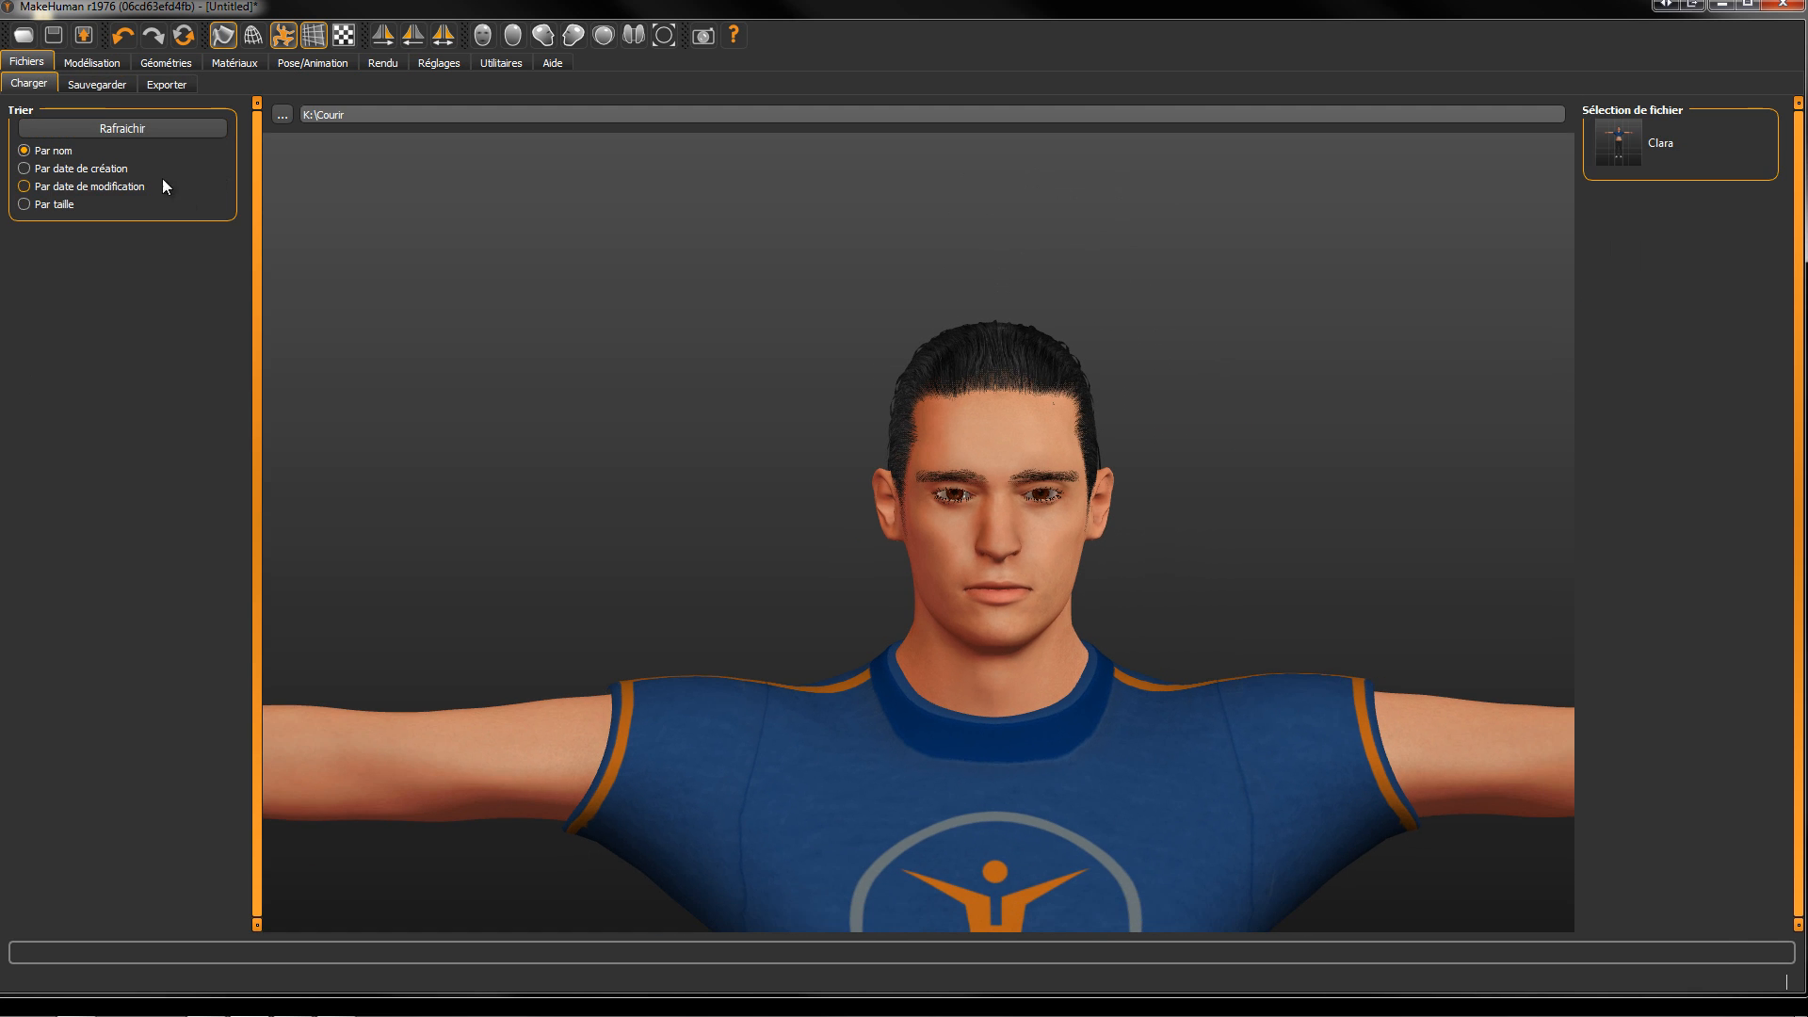
left_click(280, 117)
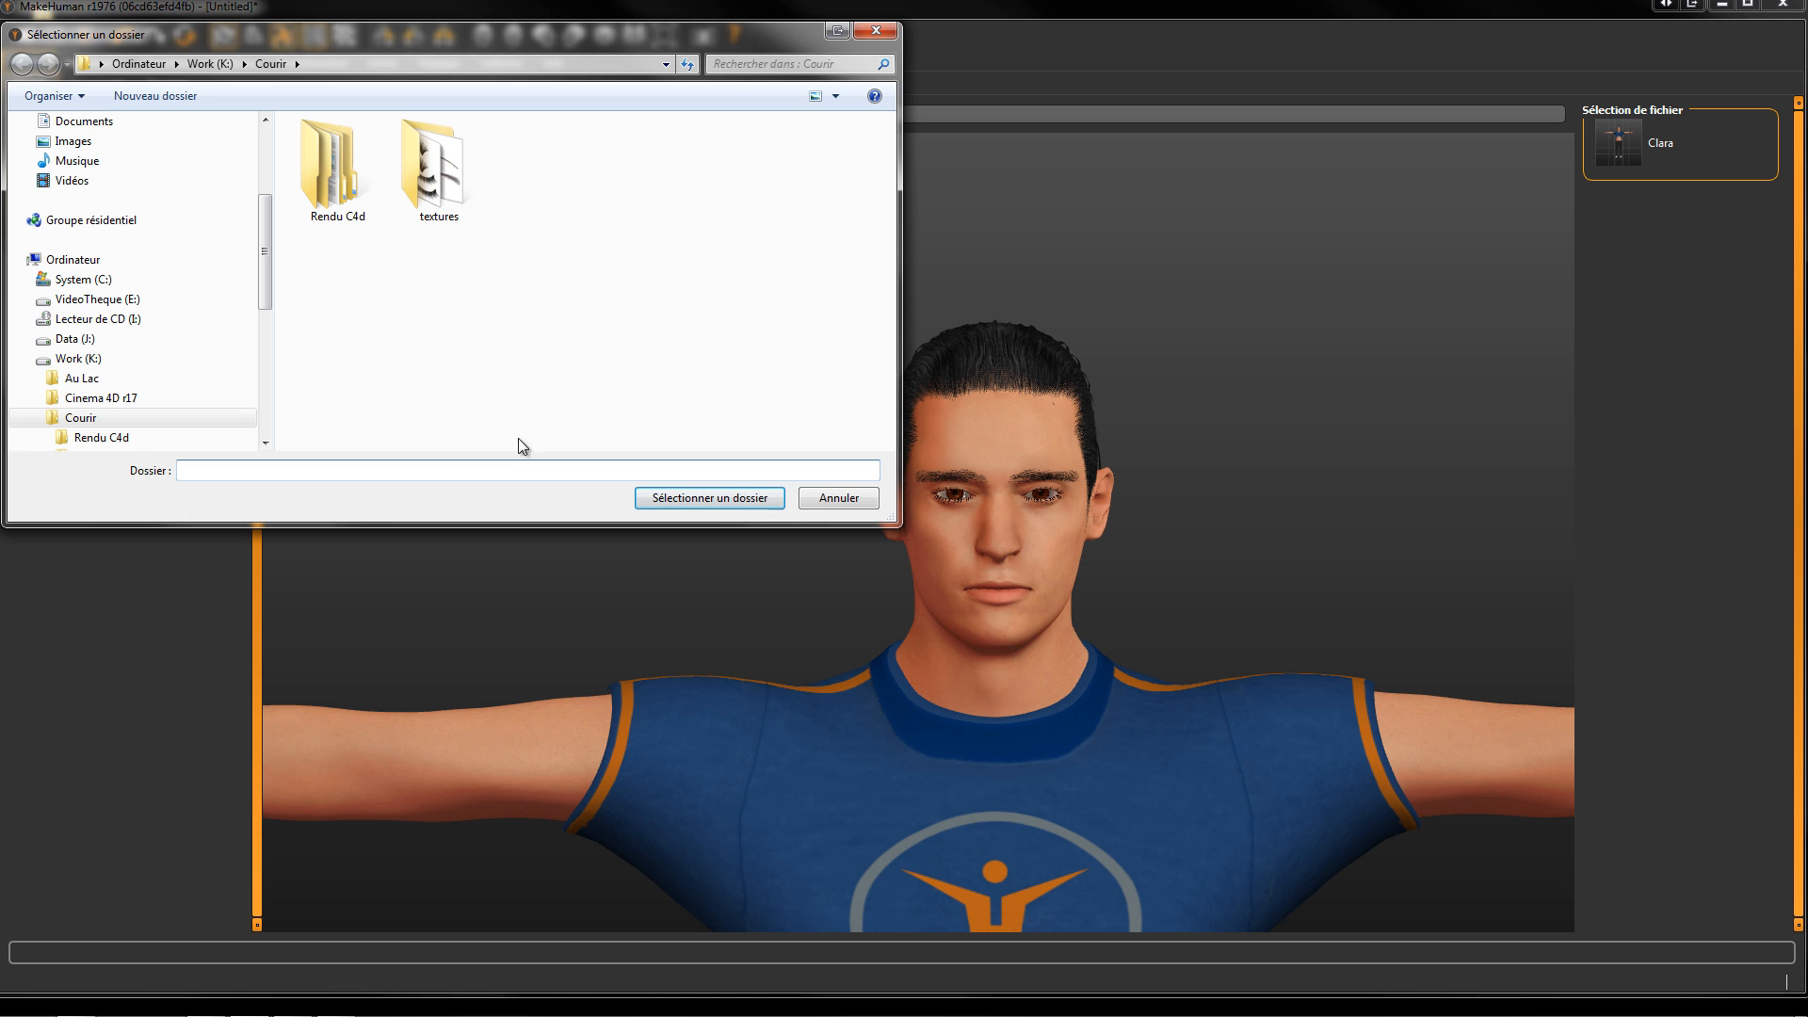
left_click_drag(268, 290, 267, 156)
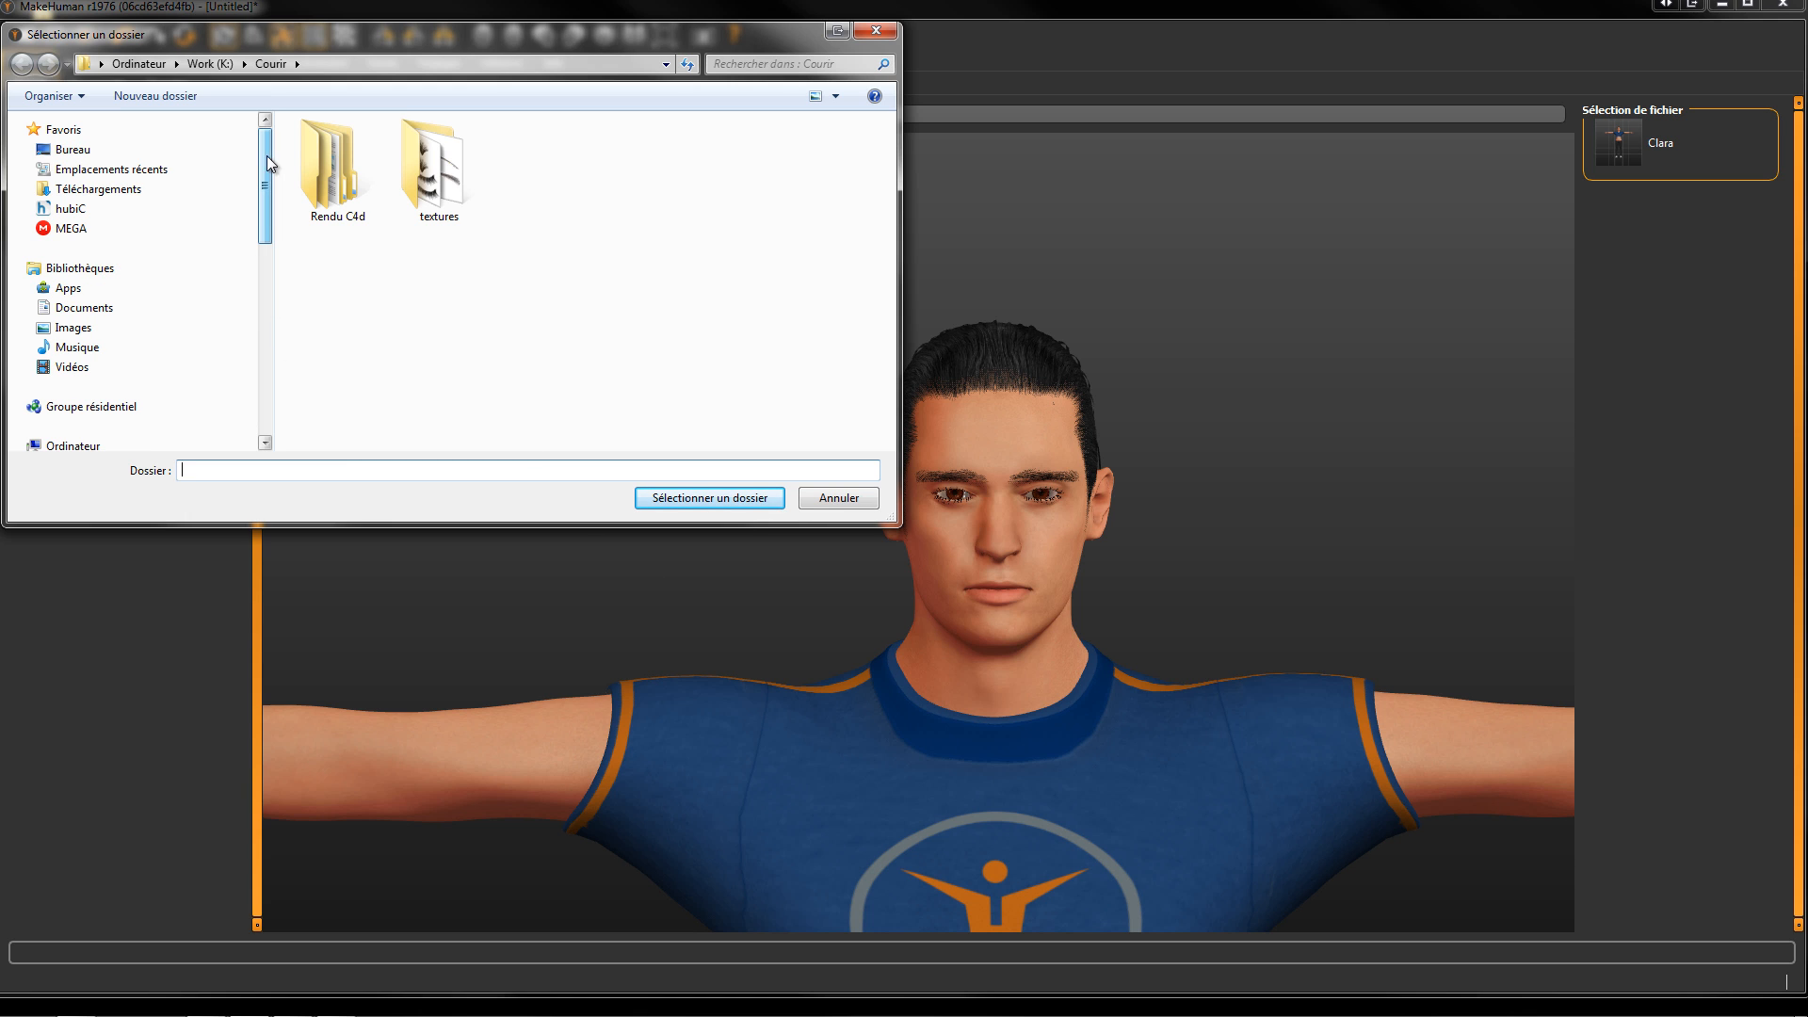
left_click(82, 149)
double_click(403, 301)
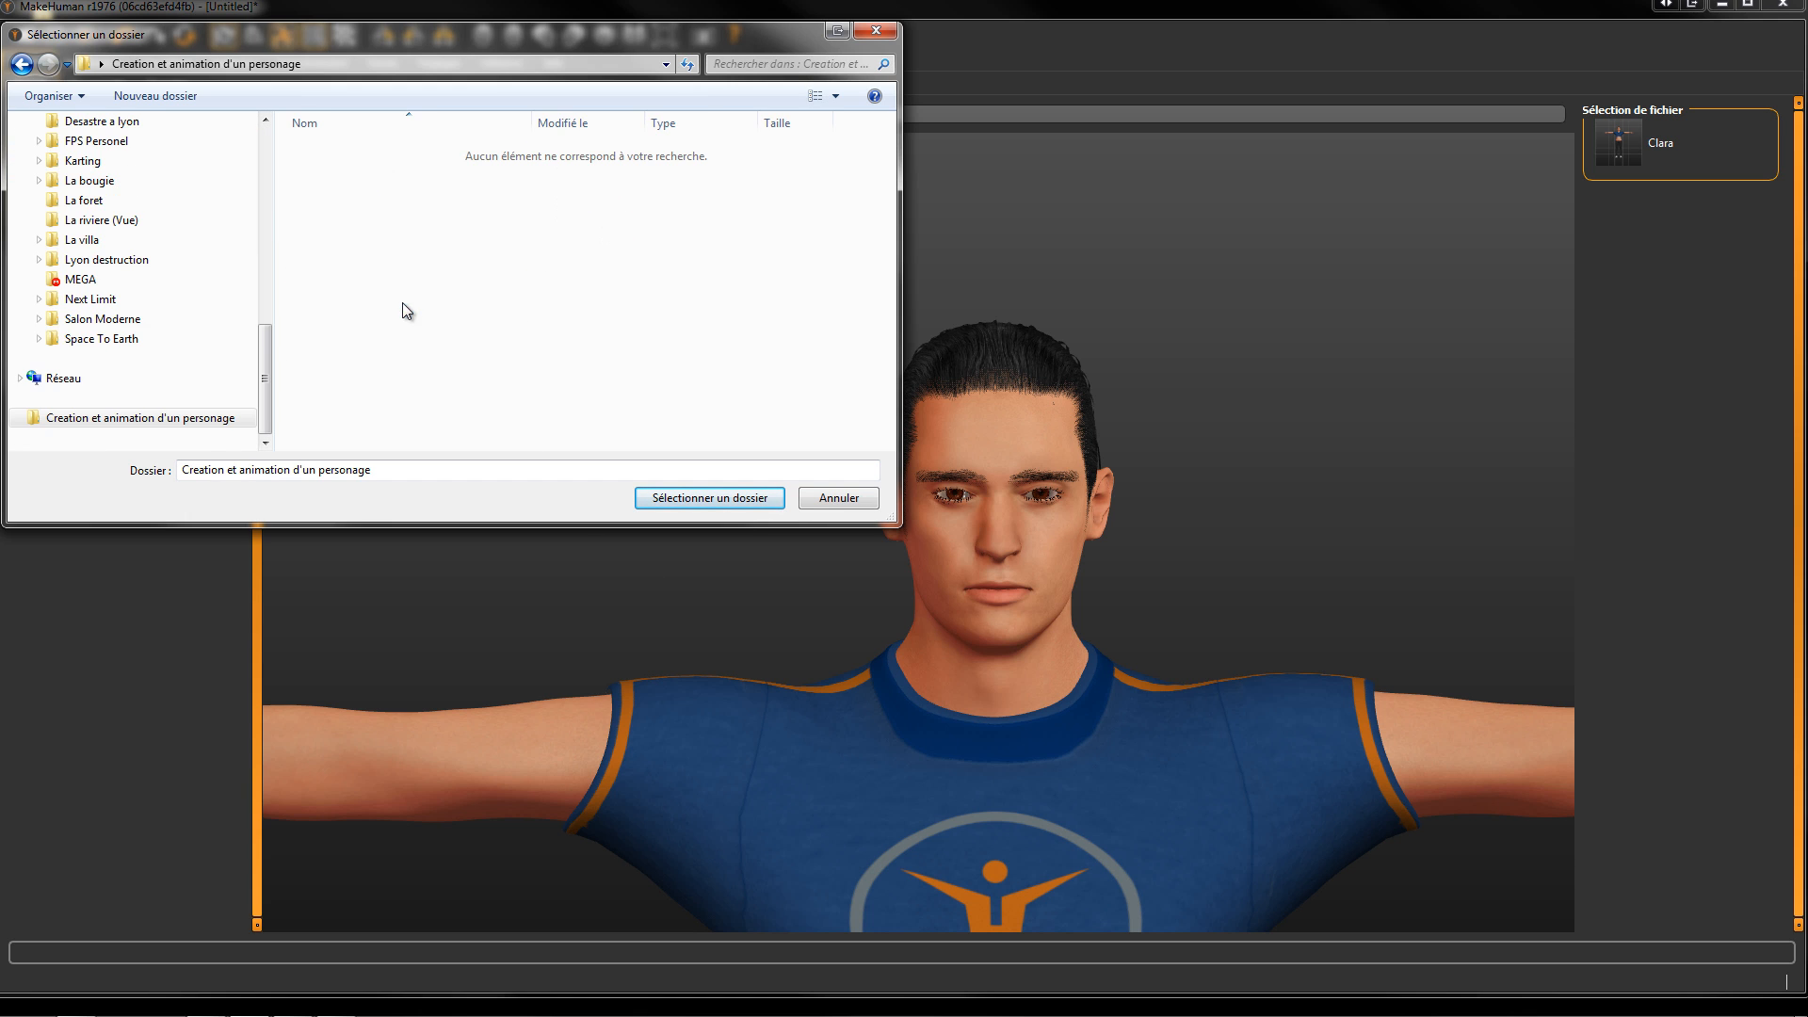
left_click(692, 500)
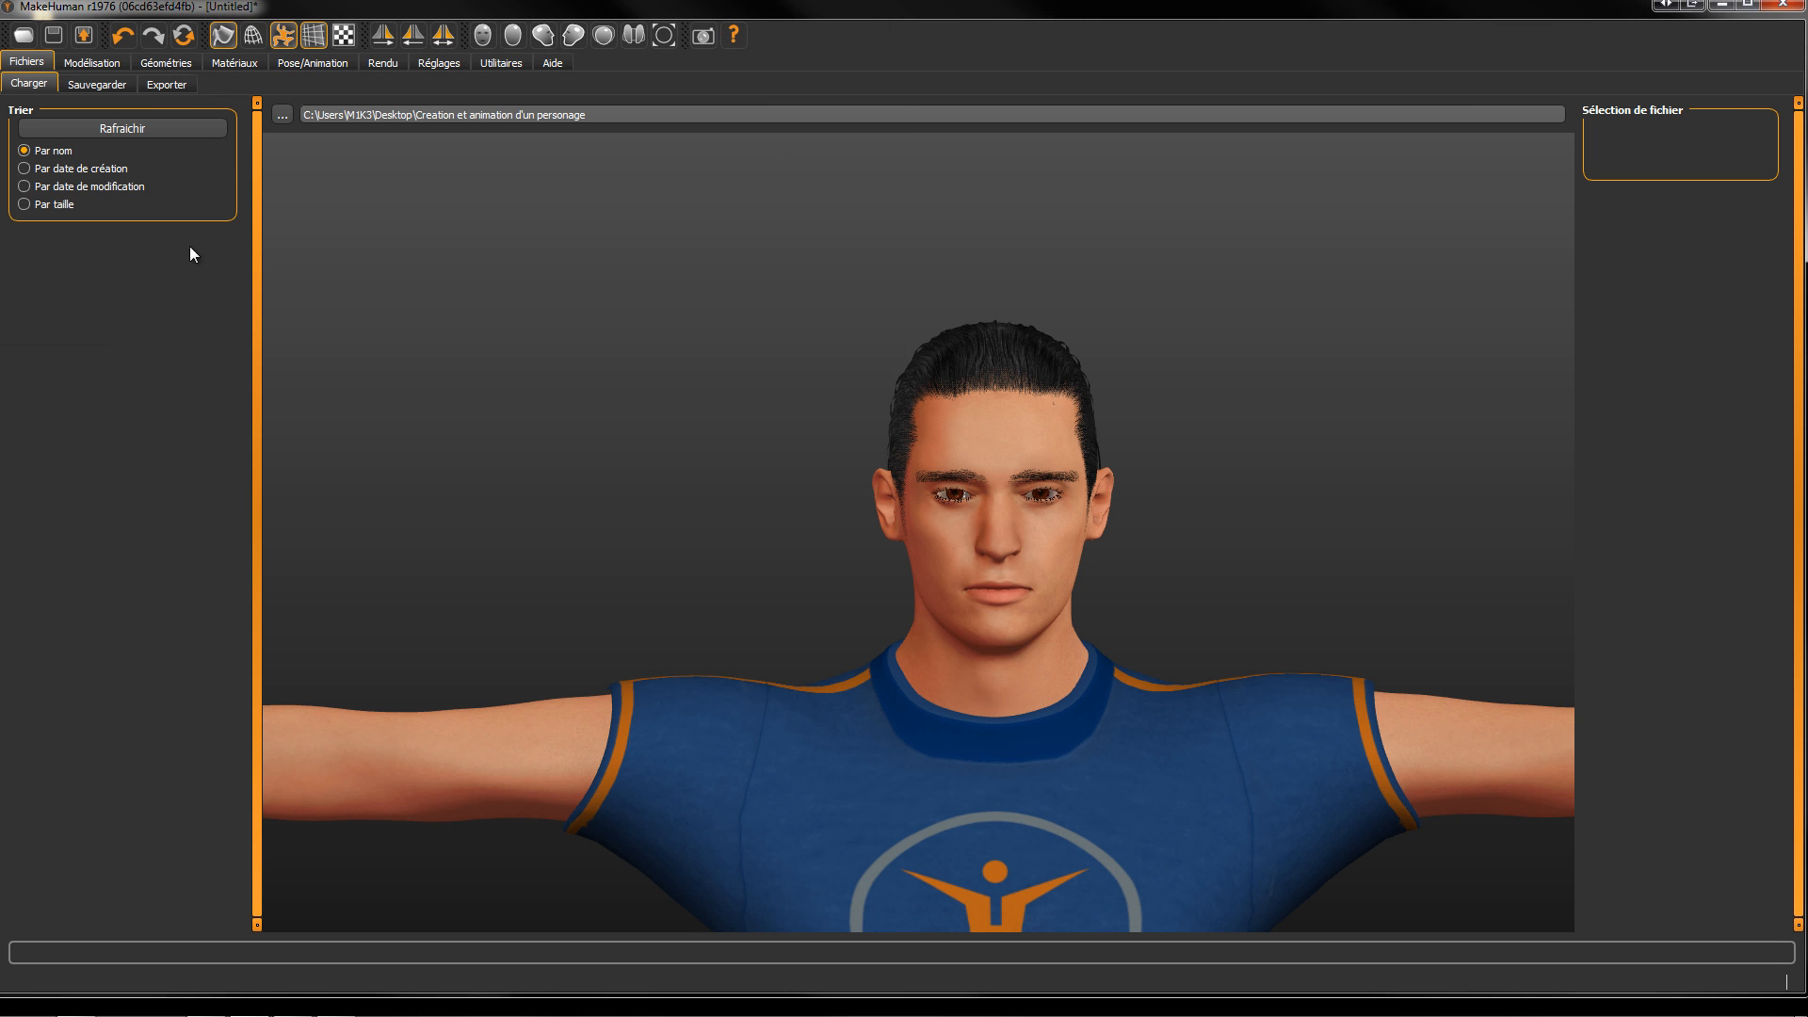
Step: Save the character model under the name tuto2
left_click(90, 83)
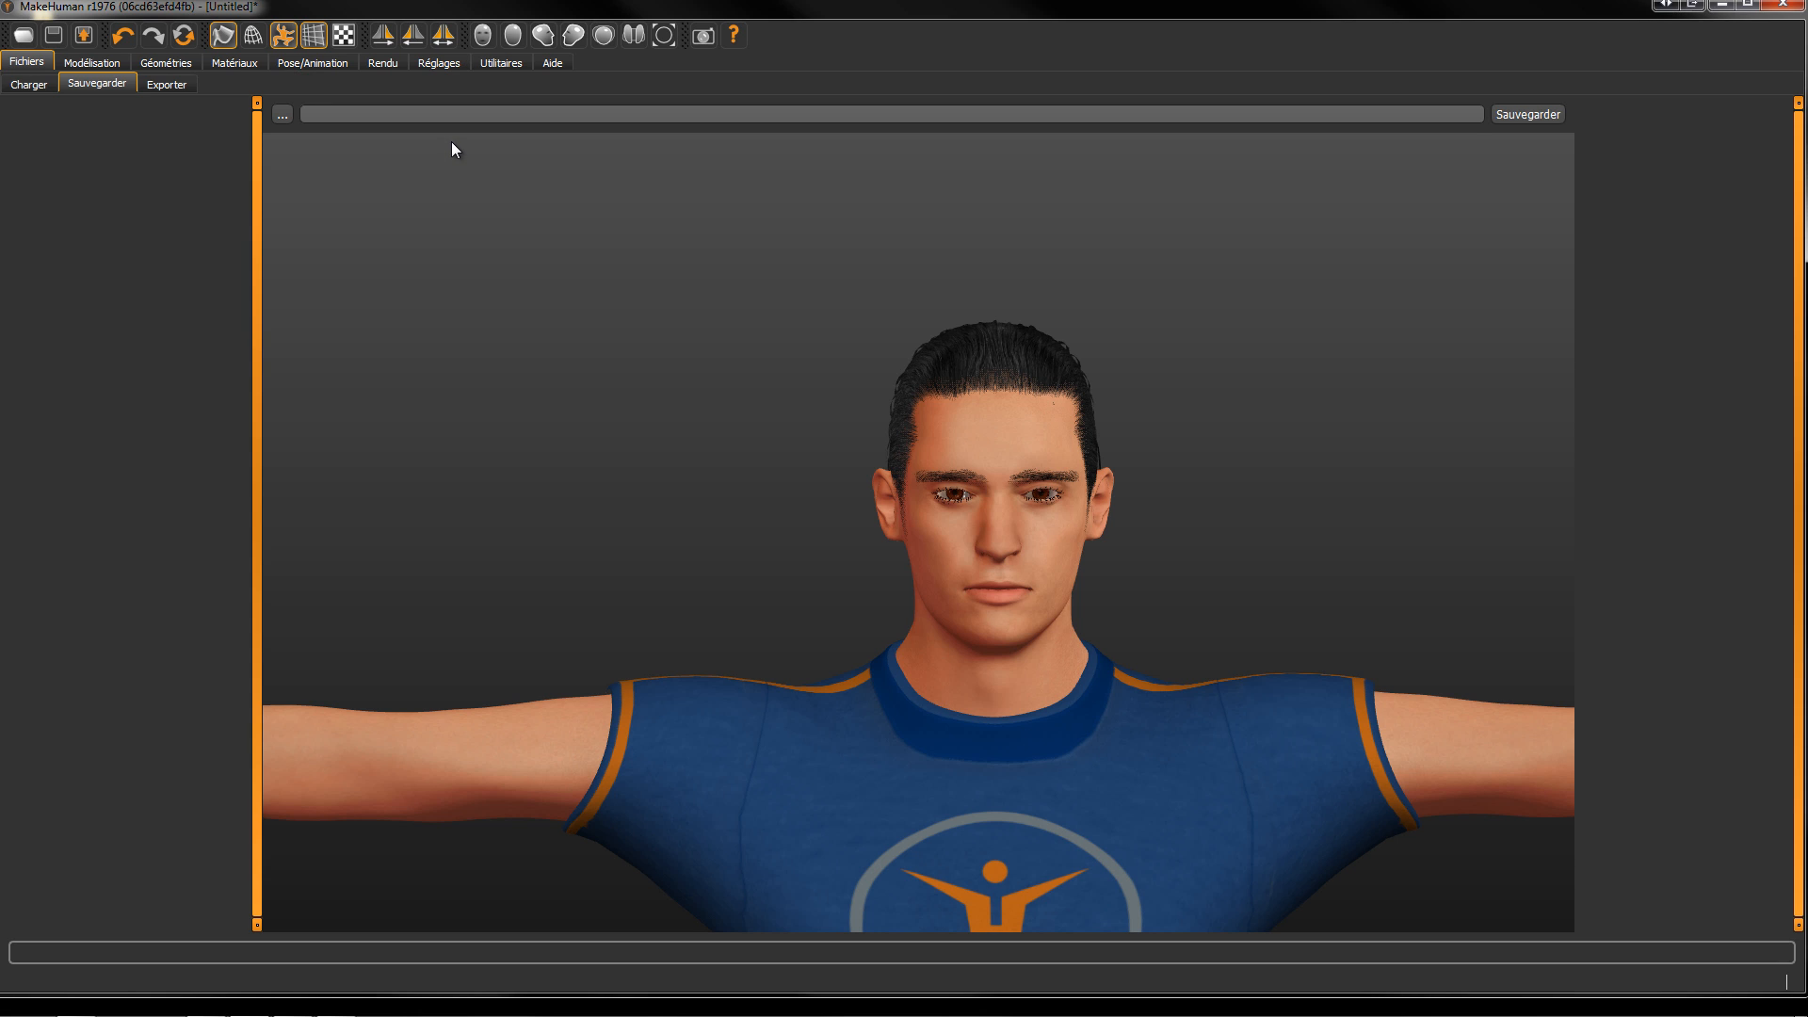
type("tuto2")
left_click(1518, 117)
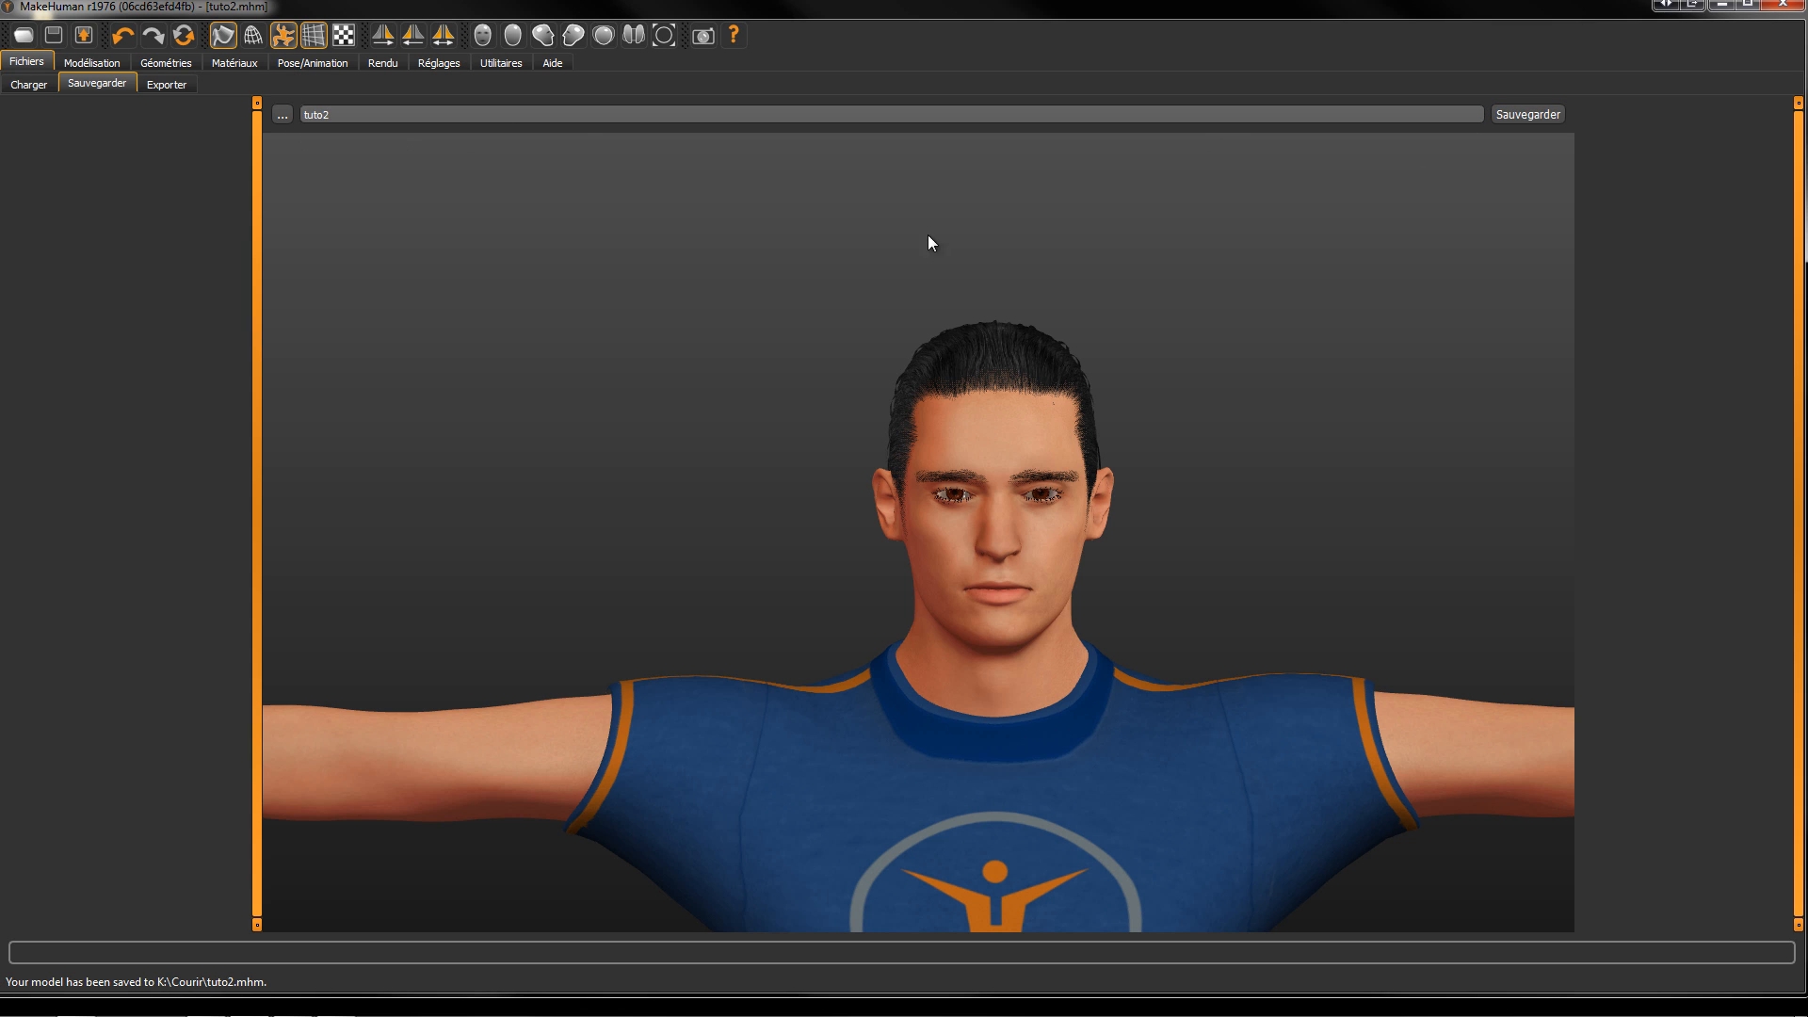
Step: Export the character as Filmbox (fbx) and its UV map, both under the name tuto2 in the default export folder
left_click(166, 83)
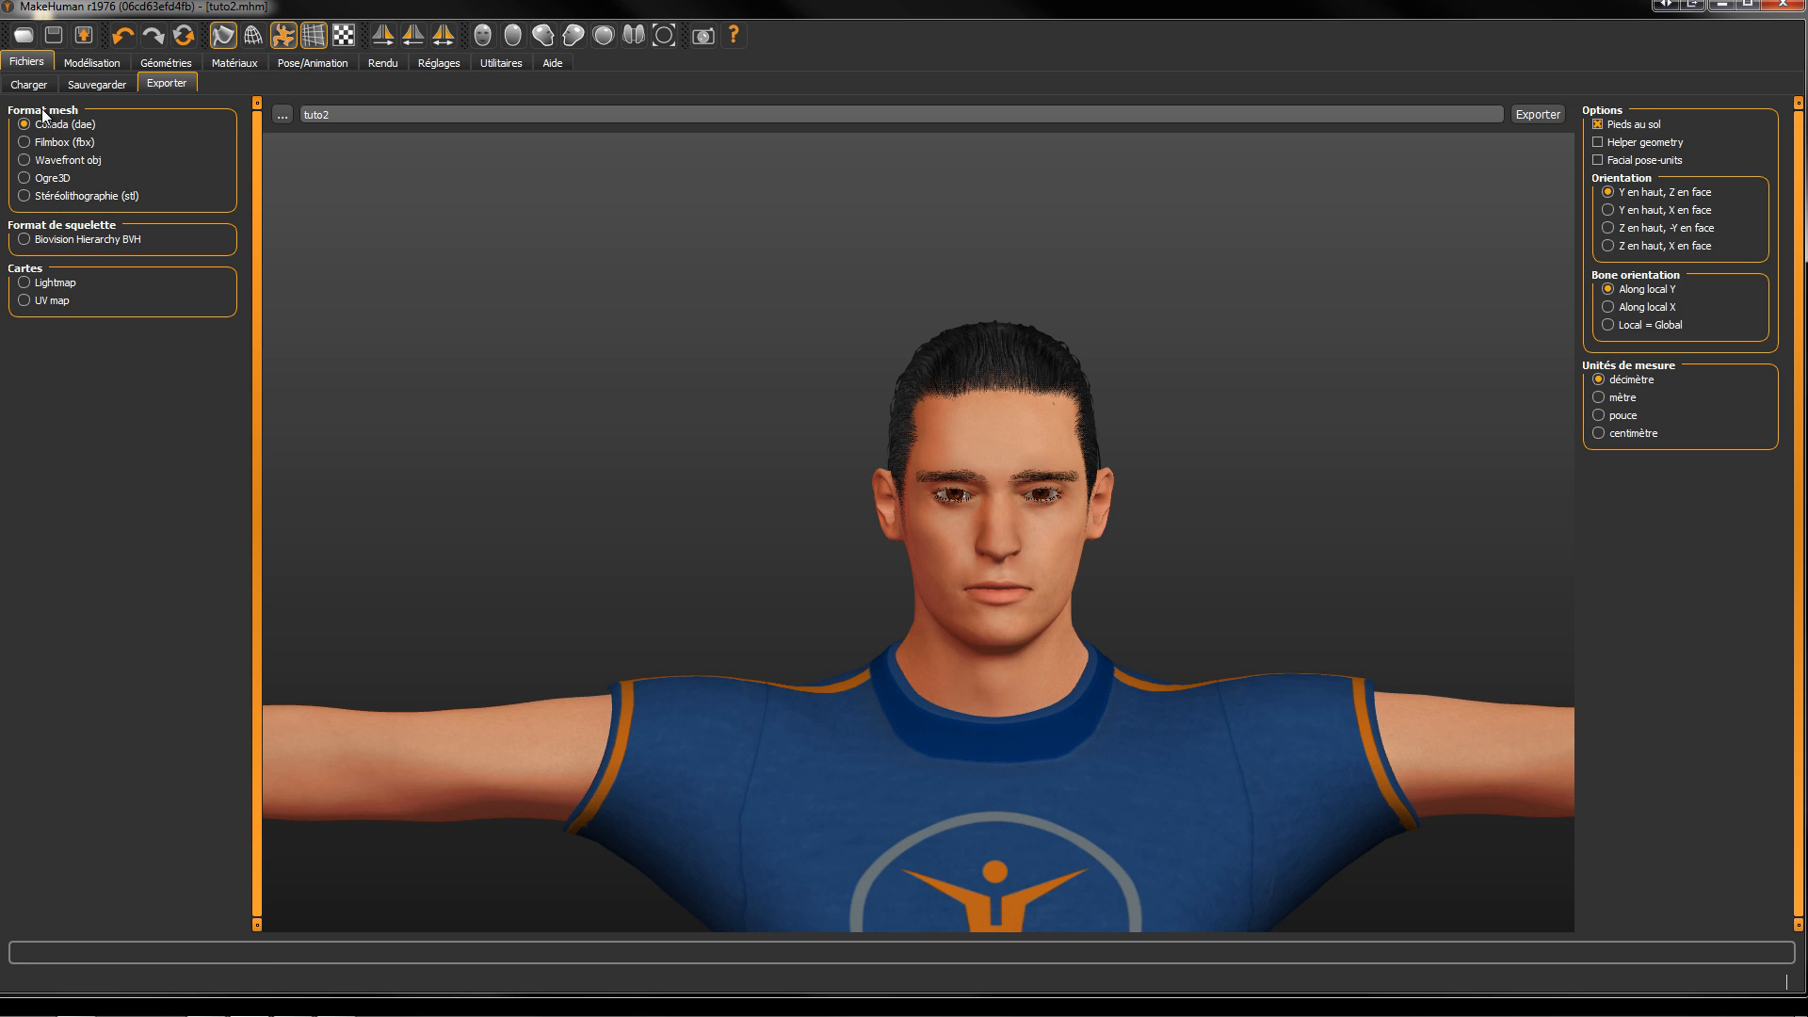
left_click(24, 142)
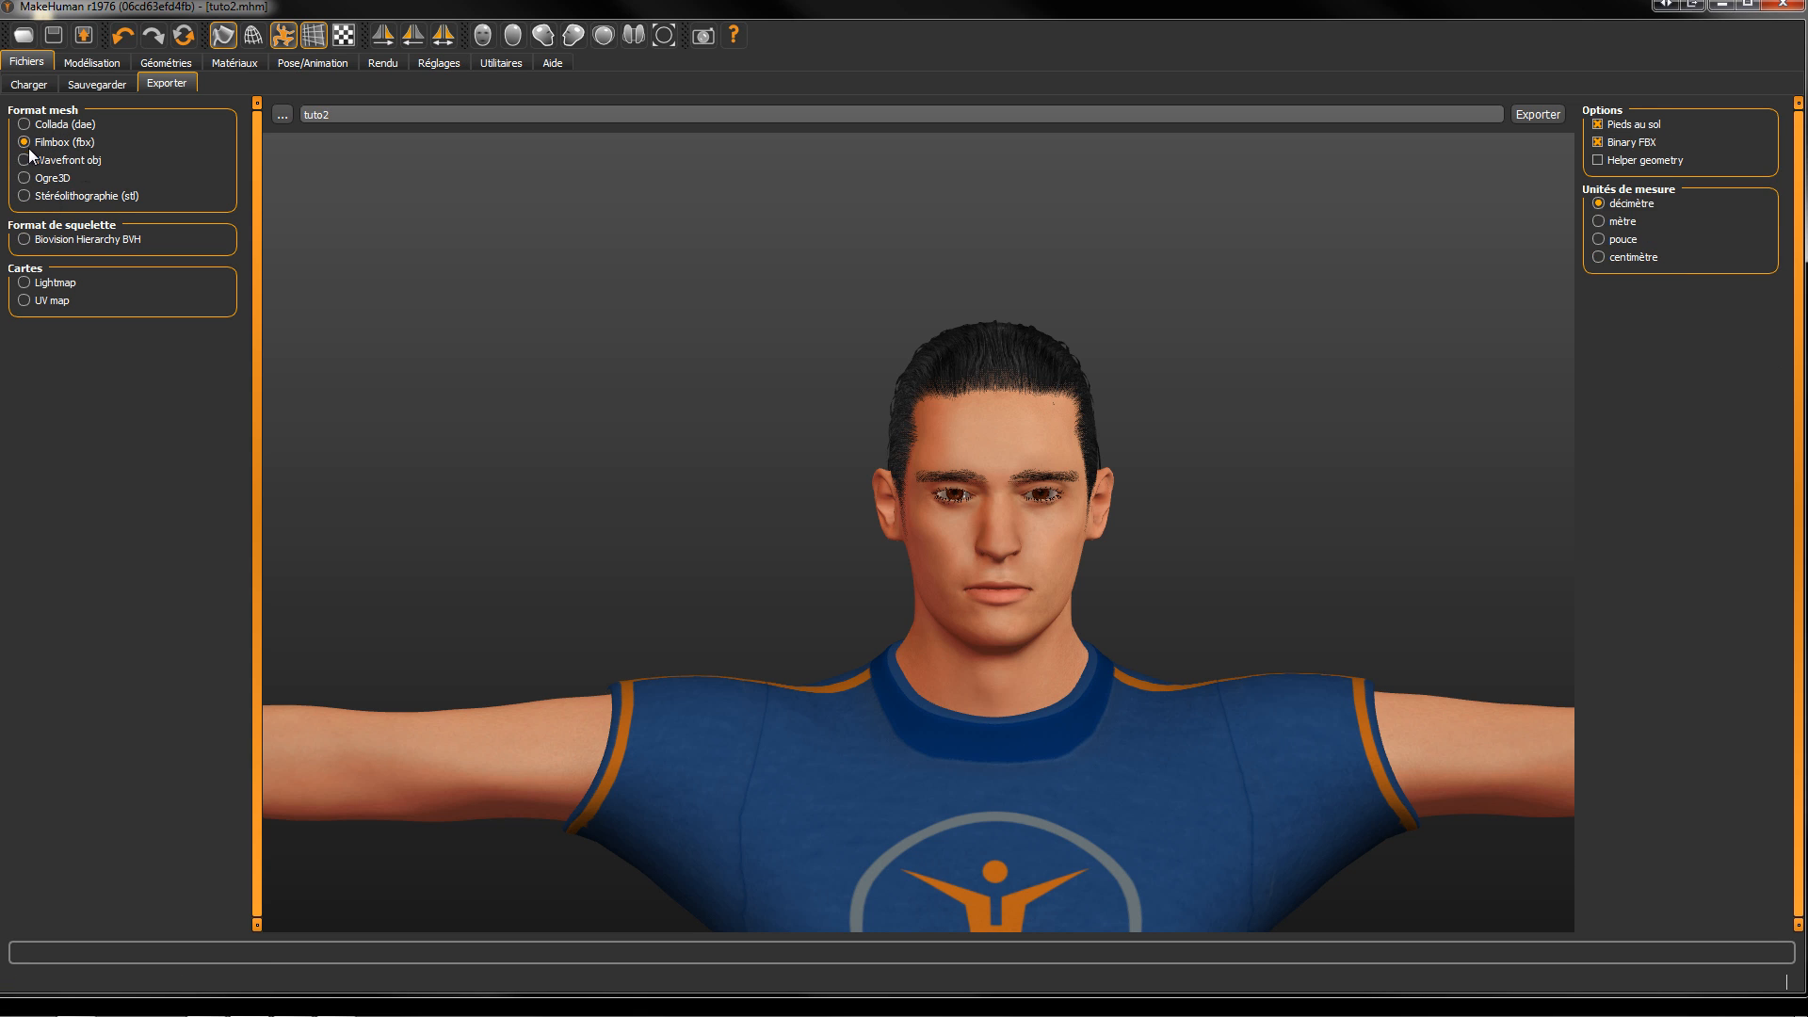
left_click(1534, 117)
left_click(23, 301)
left_click(1553, 117)
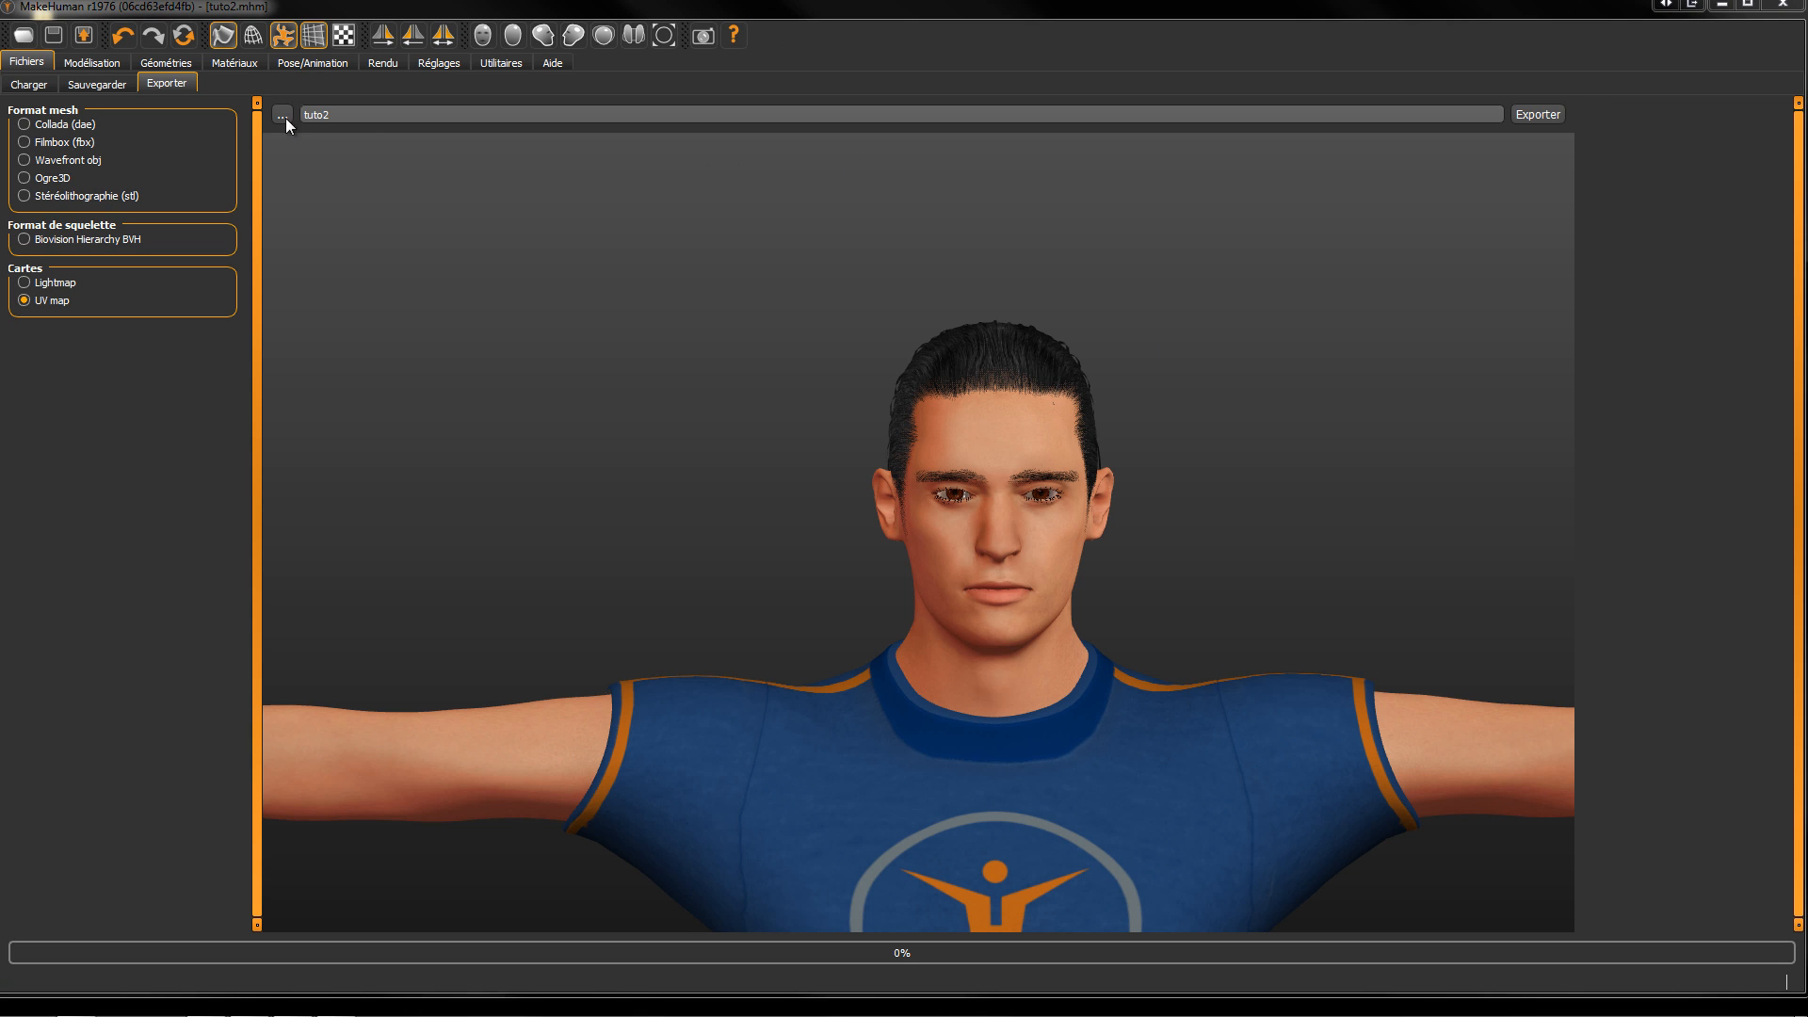
left_click(1722, 5)
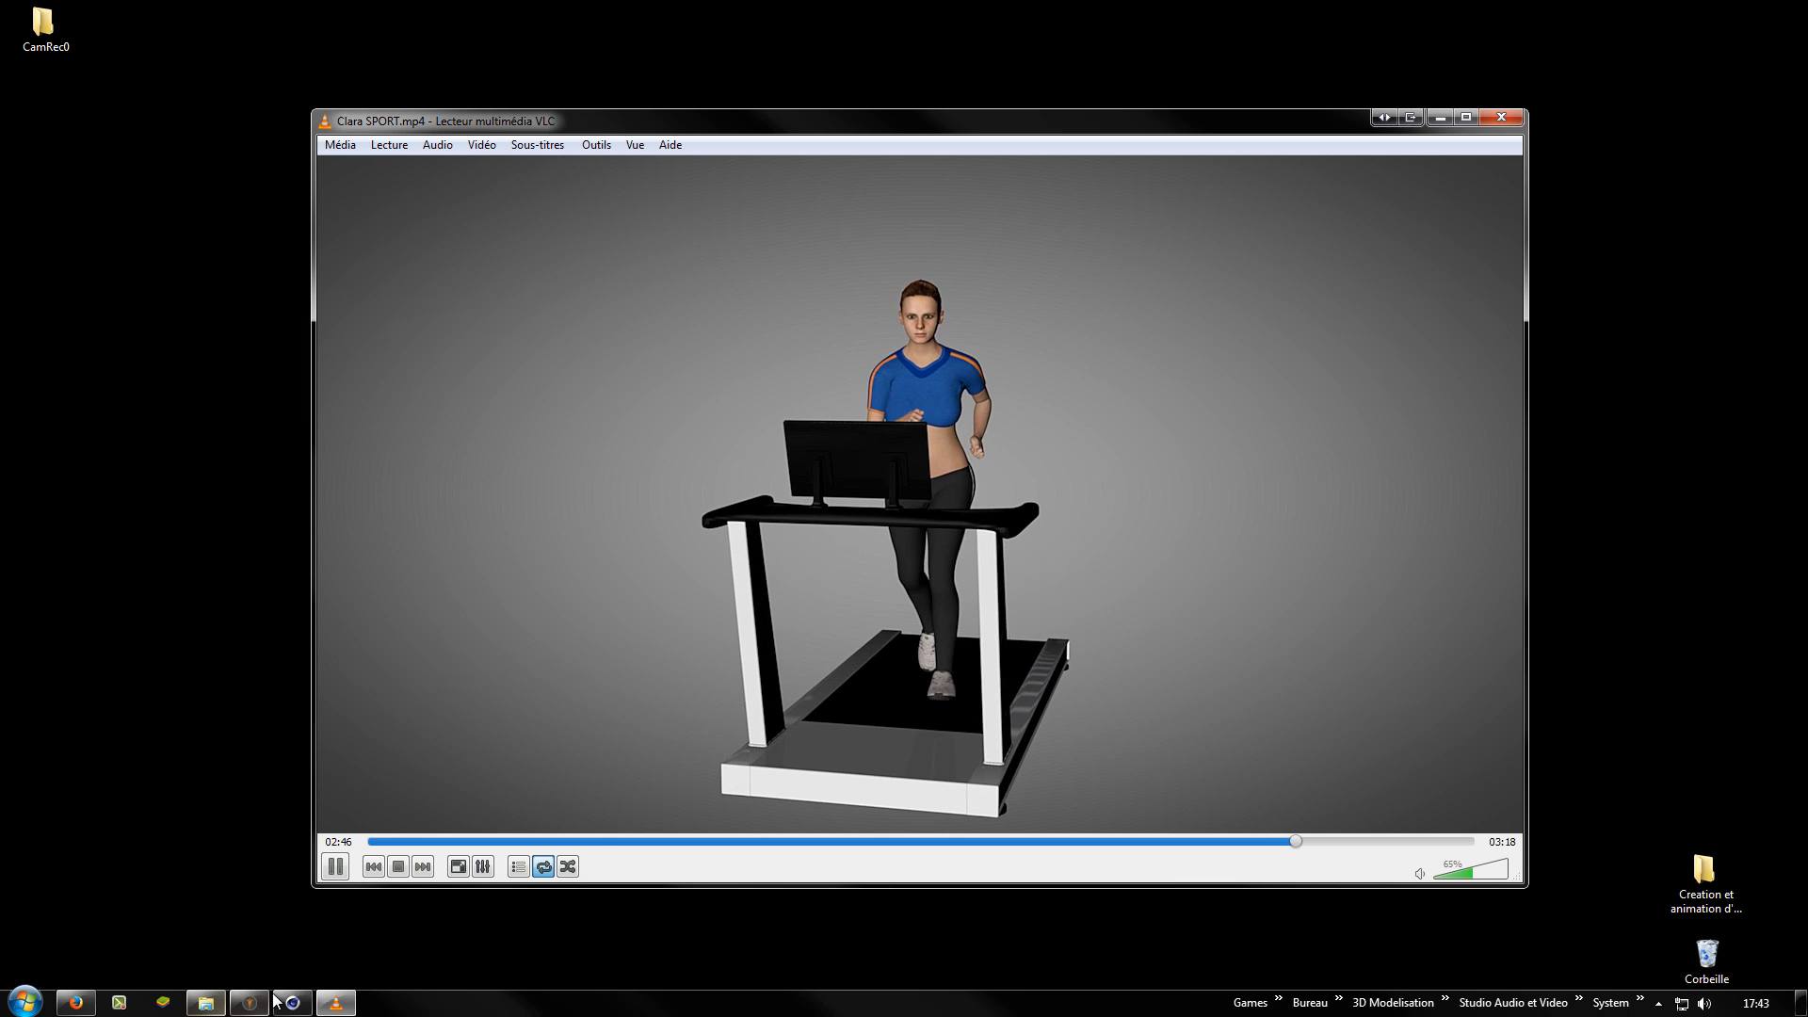
left_click(292, 1005)
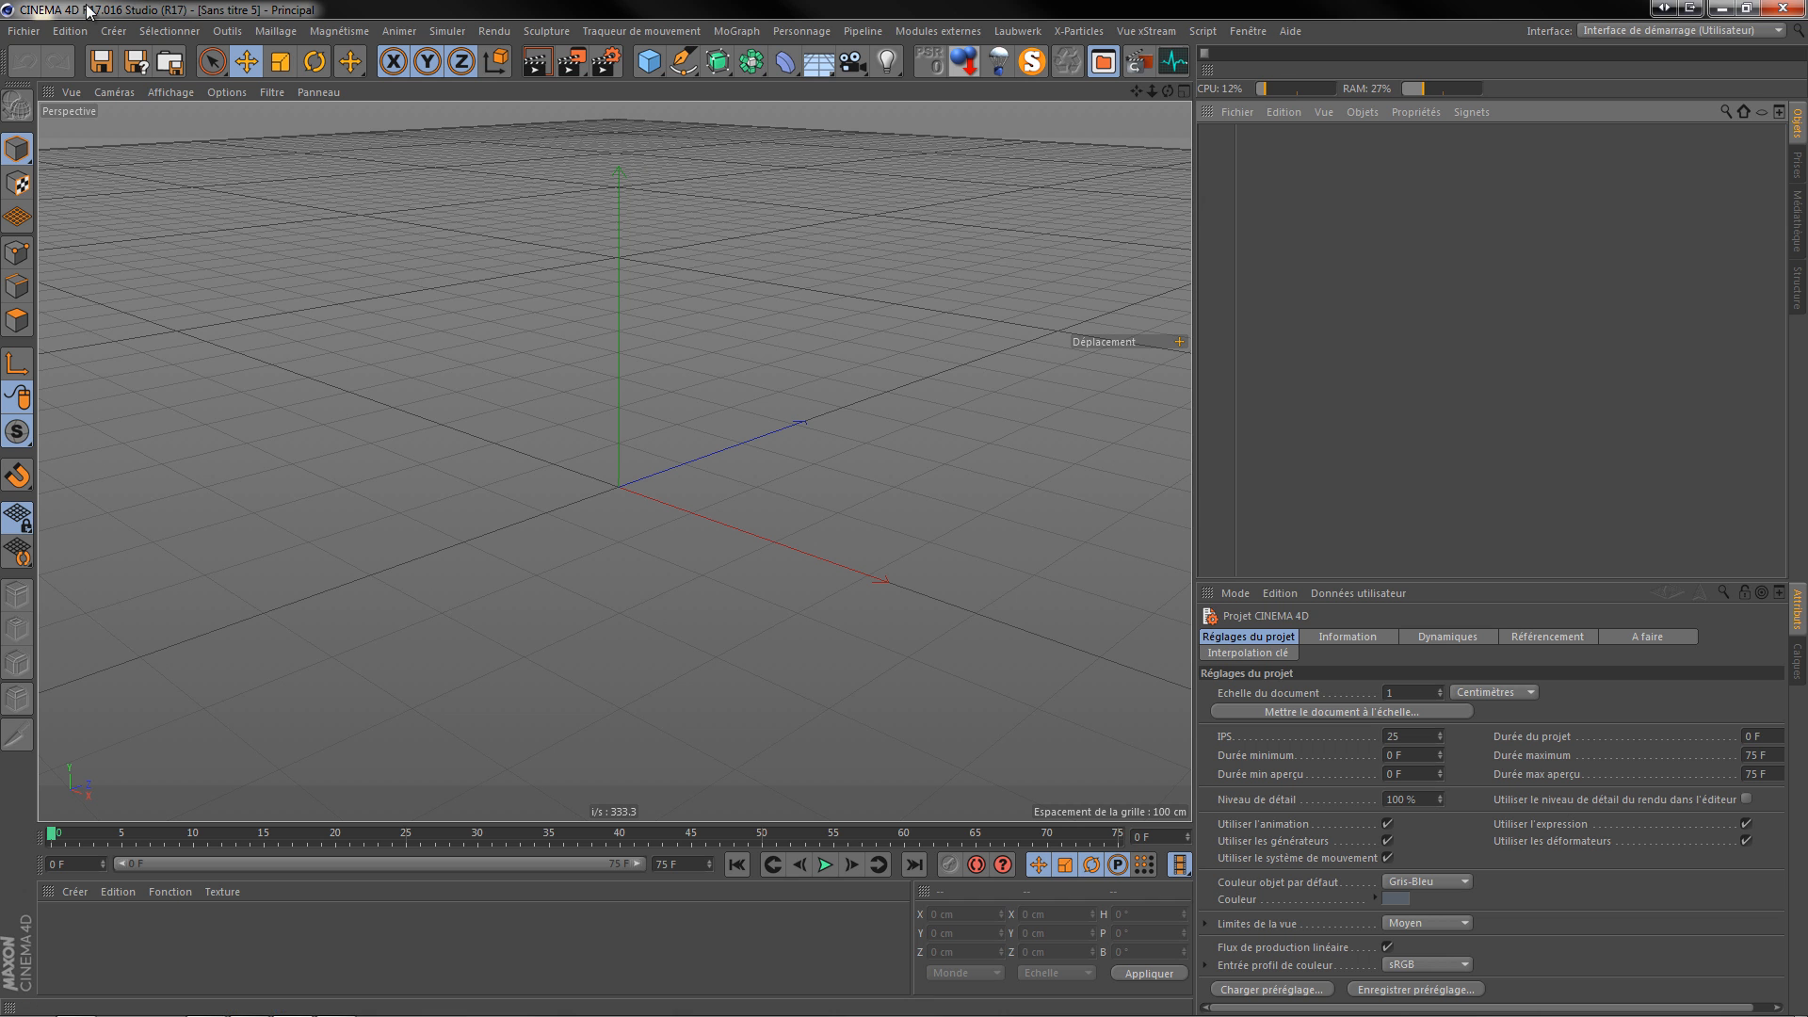
left_click(19, 32)
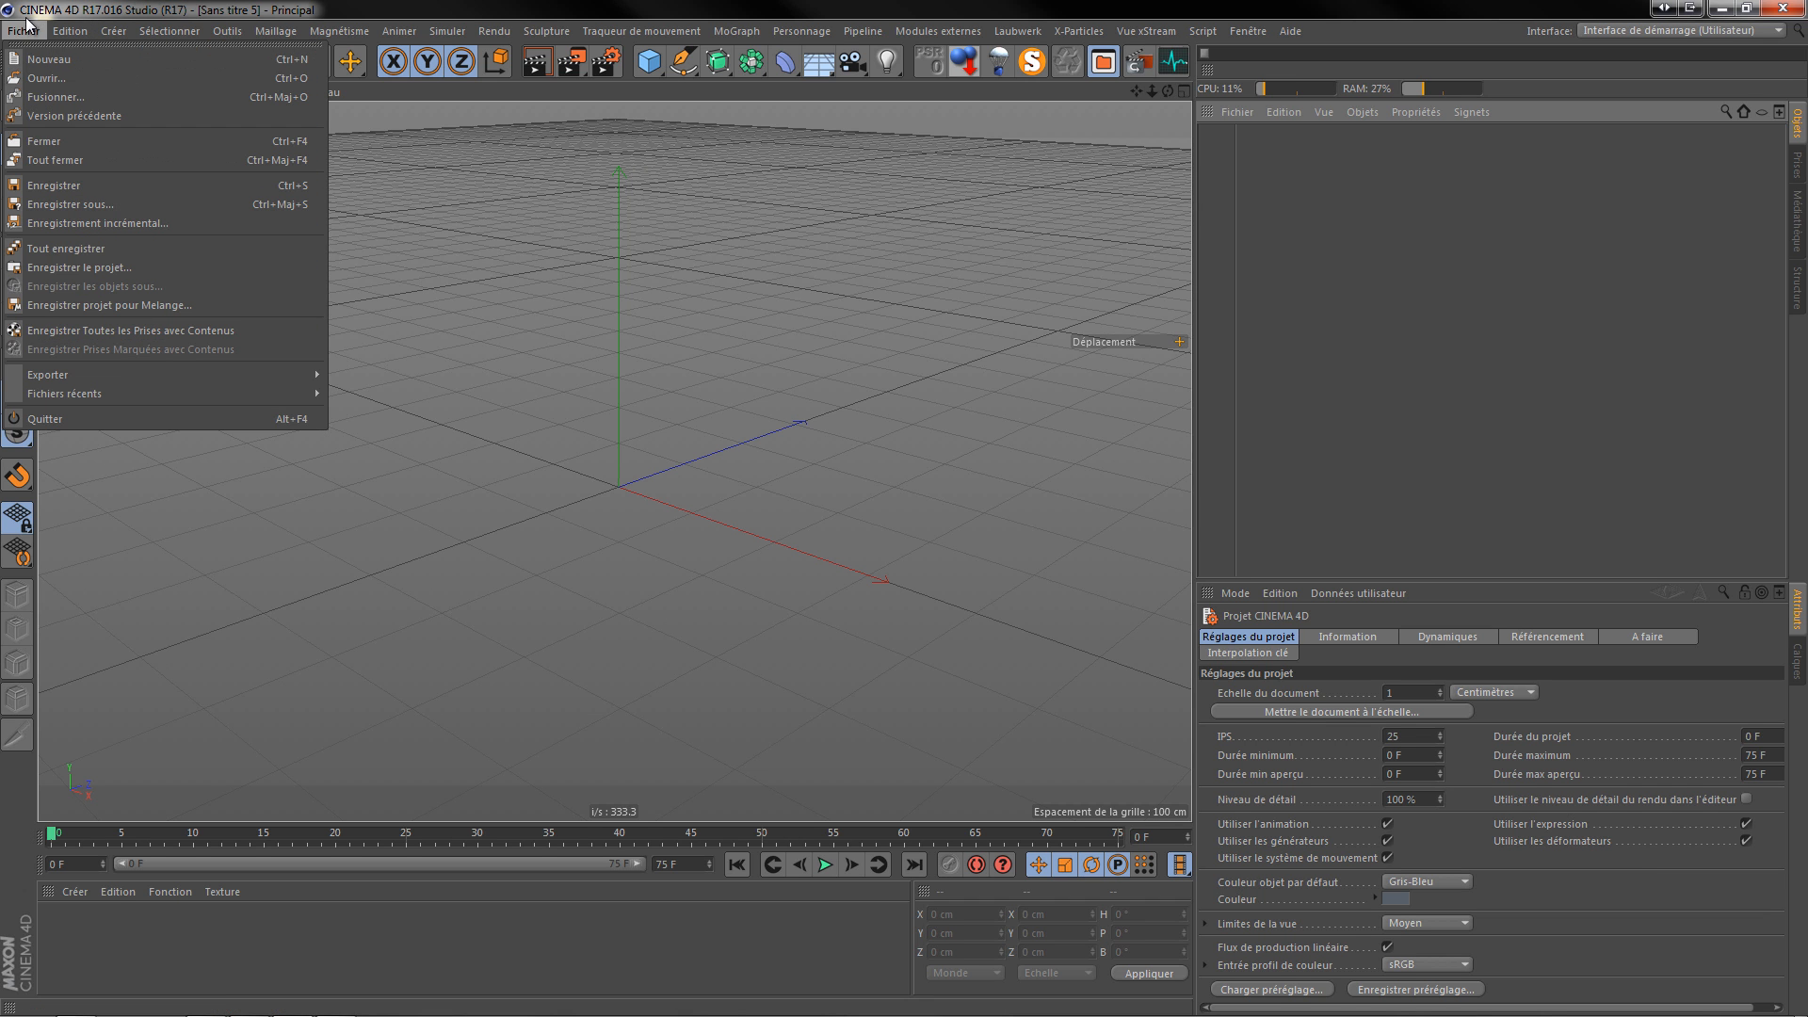
left_click(38, 79)
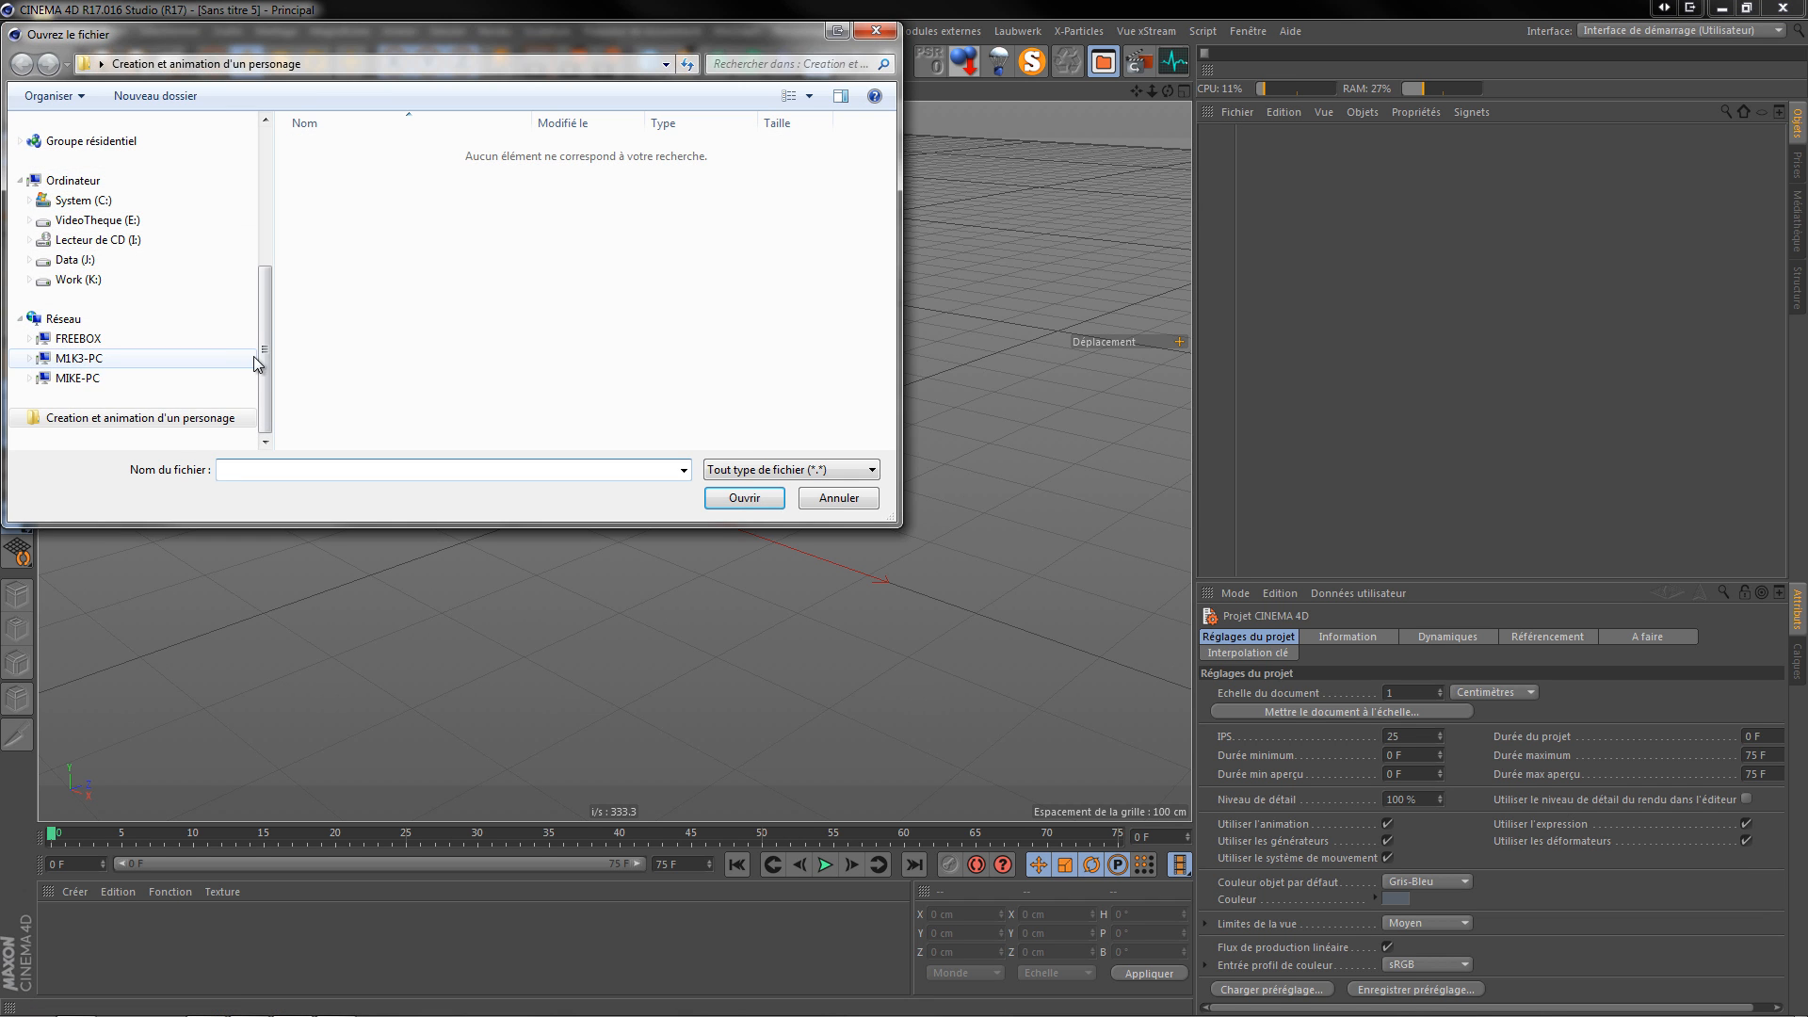
left_click_drag(266, 372, 277, 213)
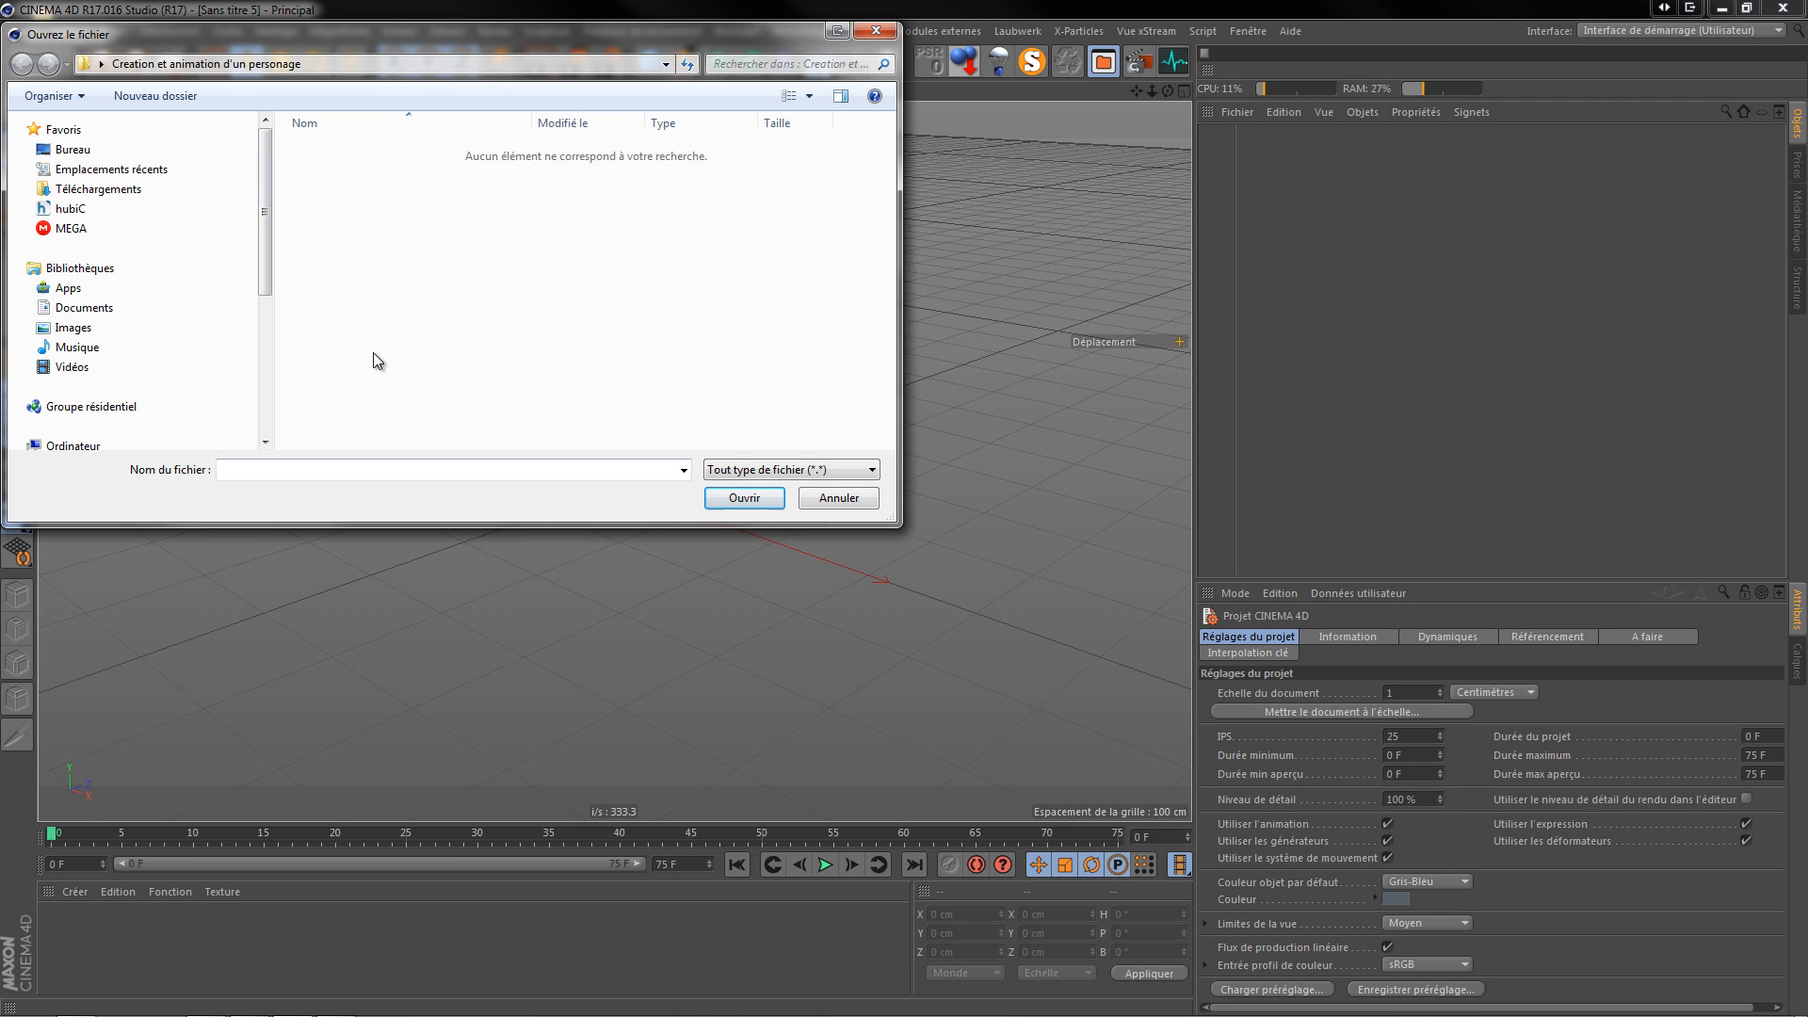
left_click_drag(268, 188, 268, 346)
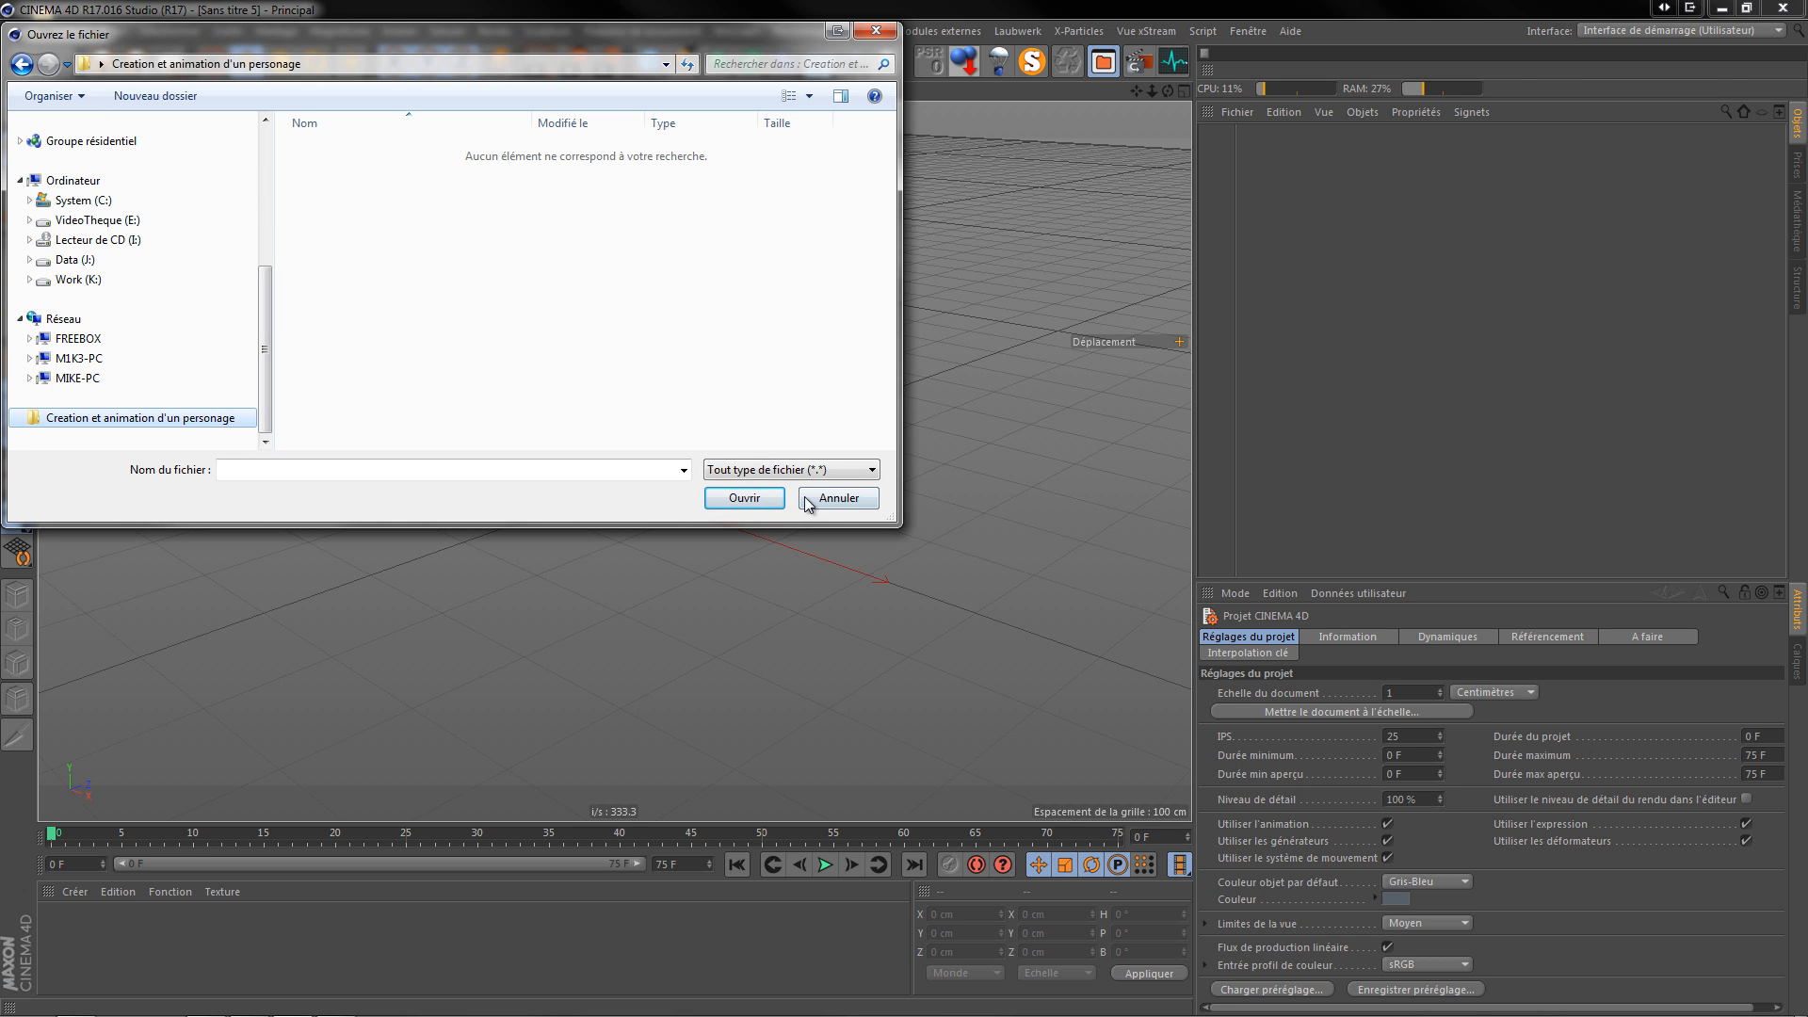
left_click(838, 498)
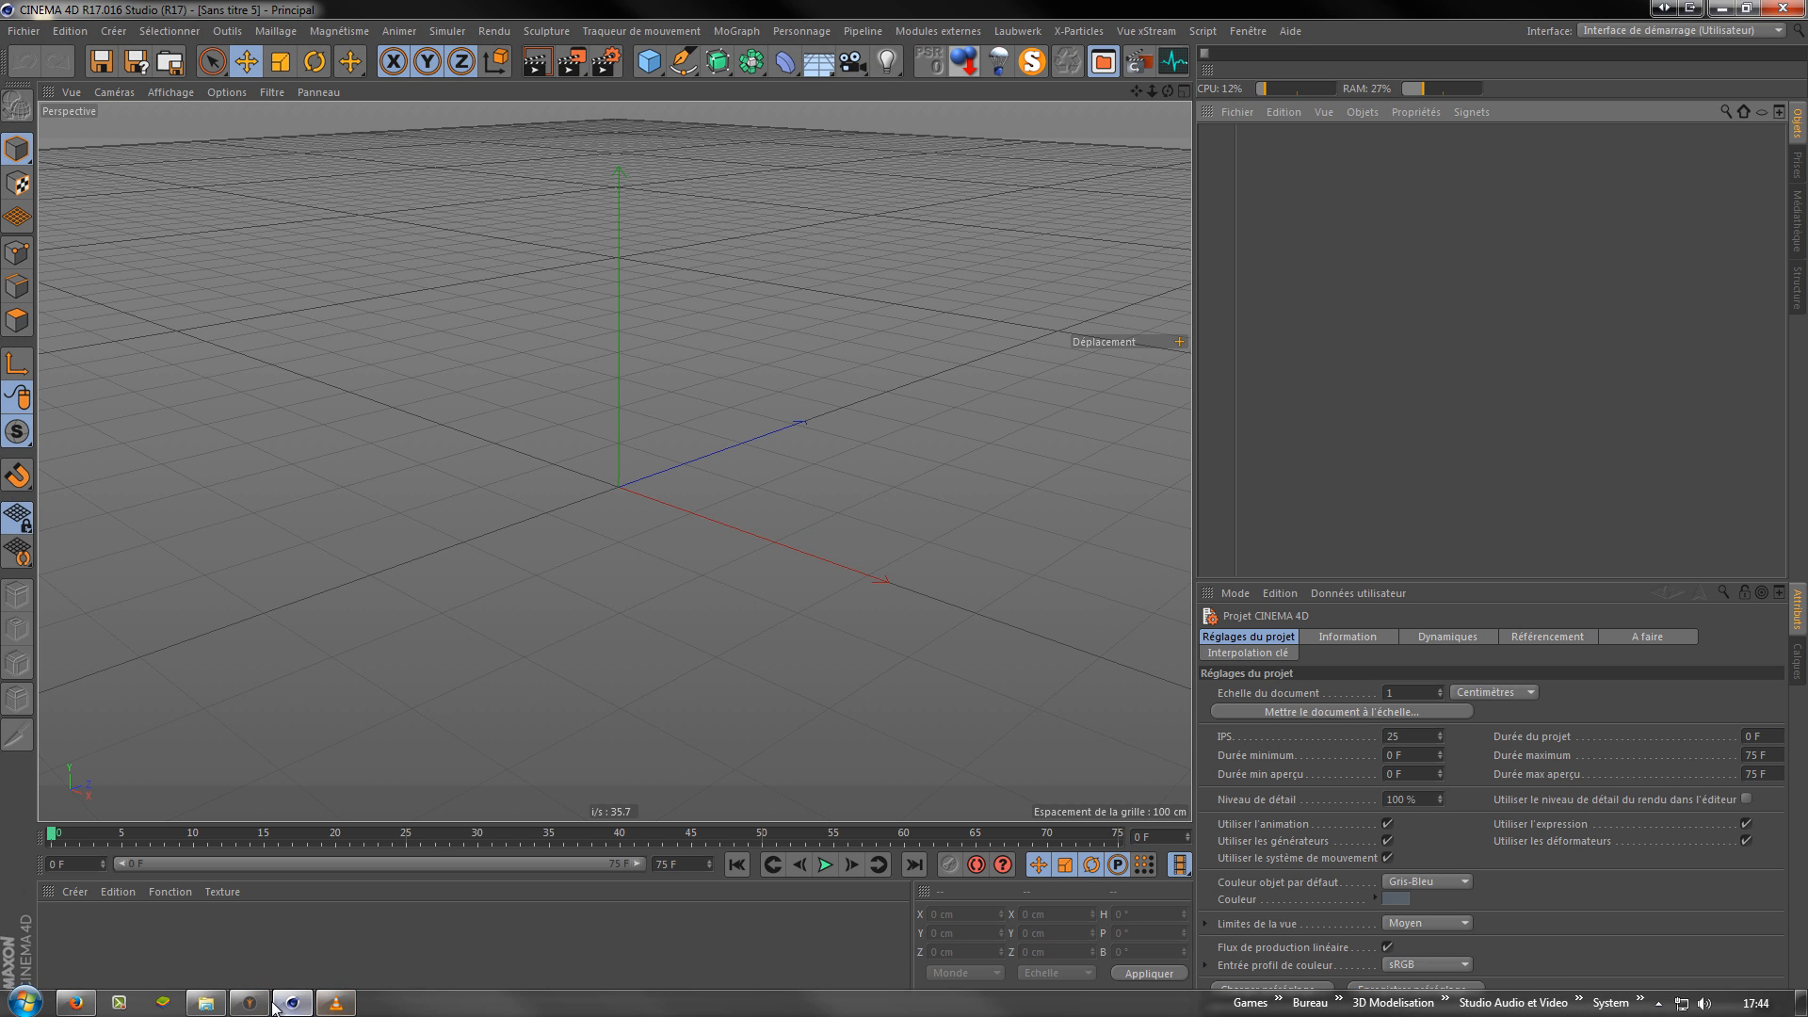
Step: In MakeHuman, export the character in Filmbox format as tuto2.fbx to the desktop folder "Creation et animation d'un personage"
left_click(259, 1003)
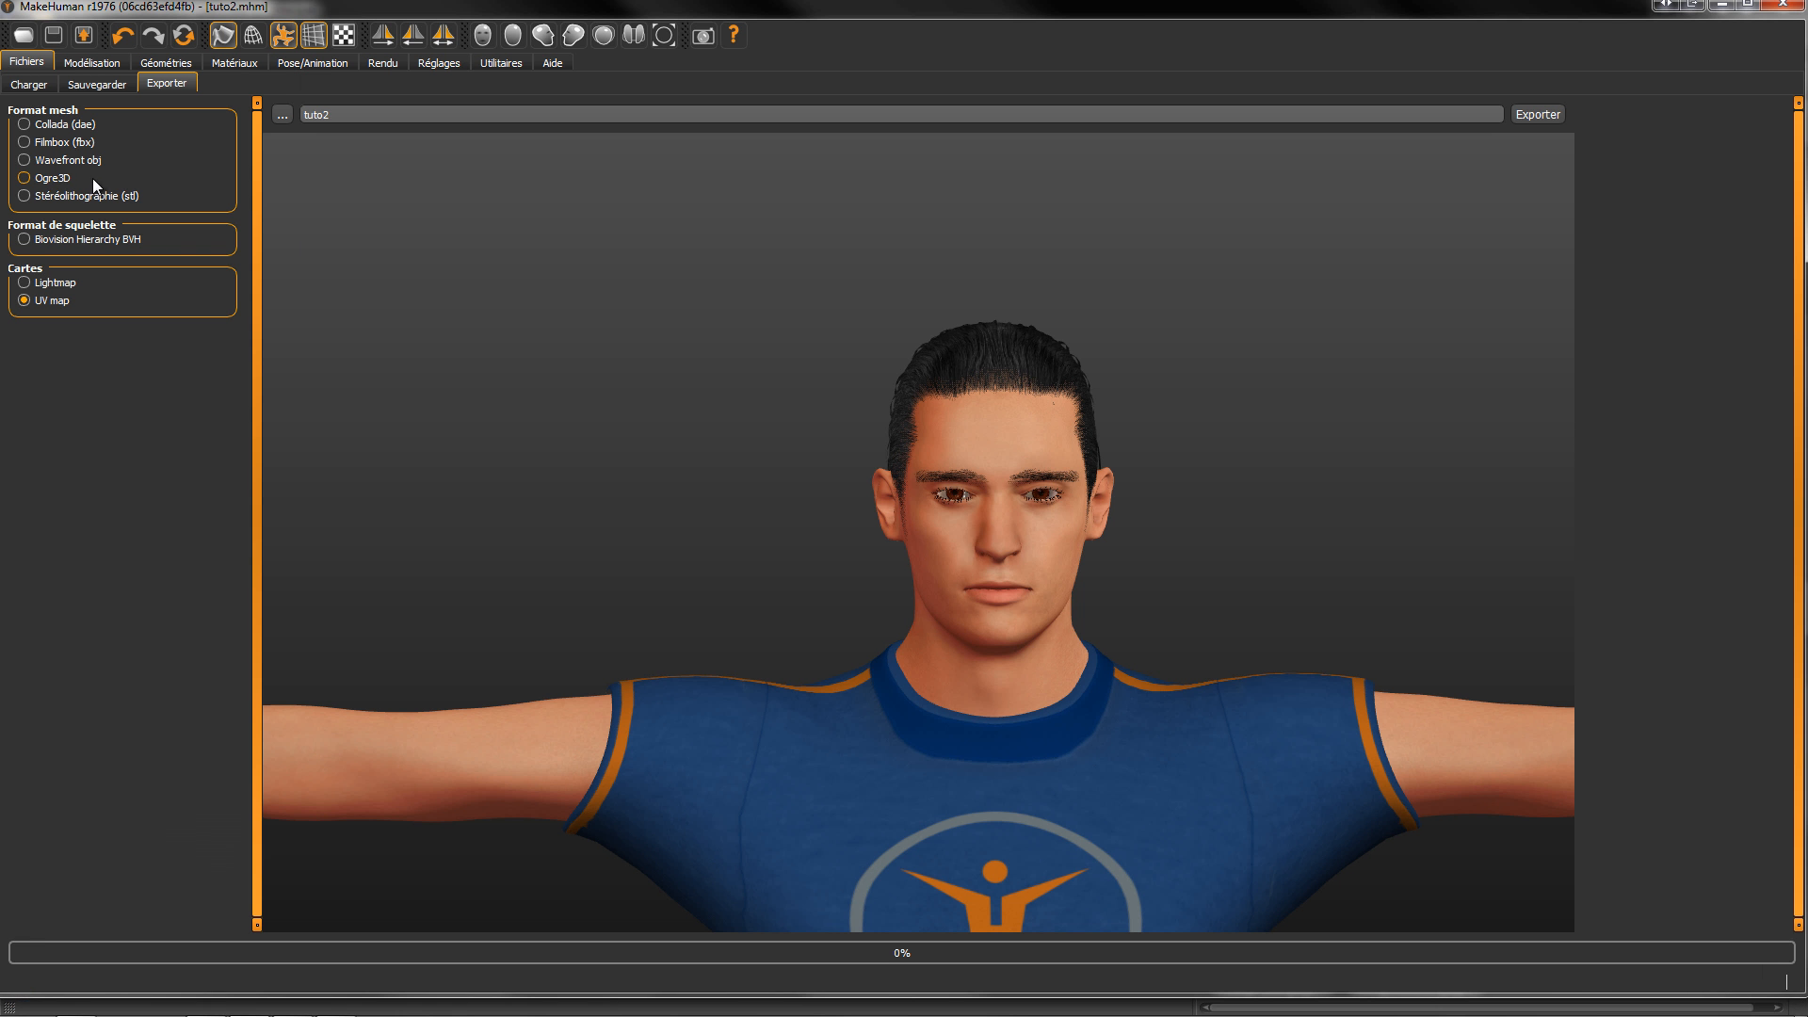
left_click(57, 142)
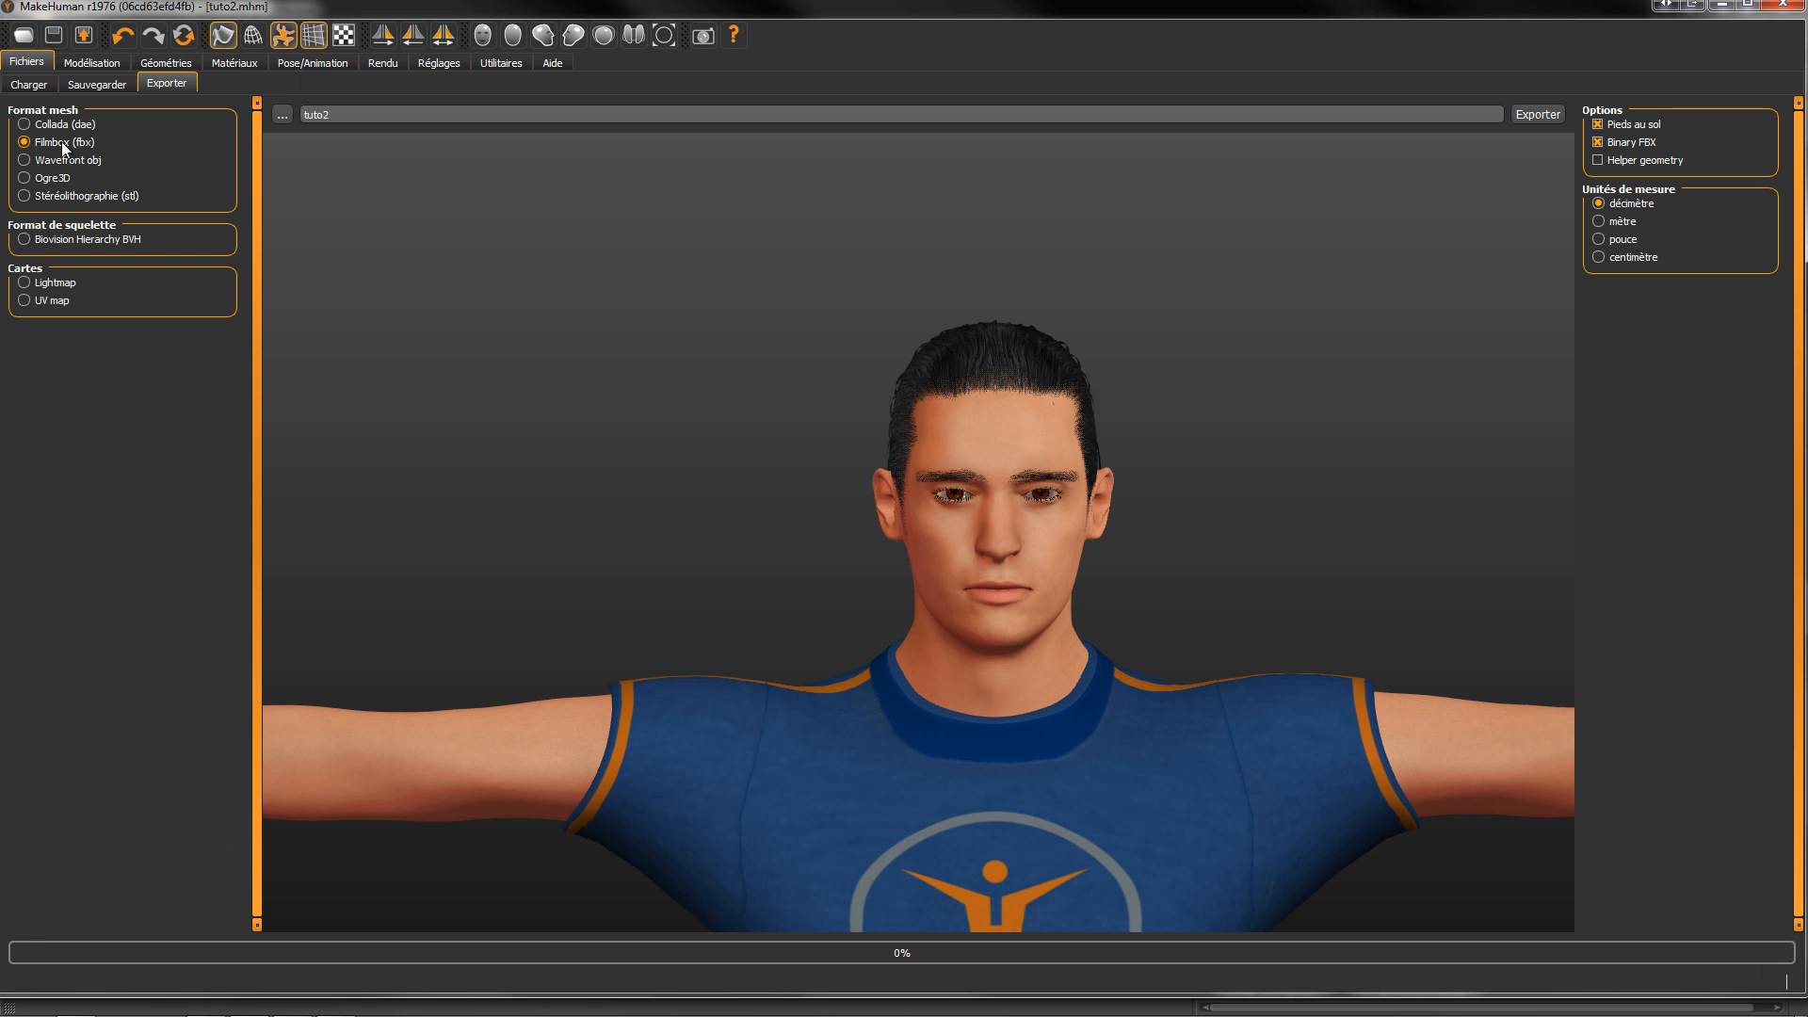
left_click(284, 113)
left_click_drag(244, 259, 246, 159)
left_click(72, 149)
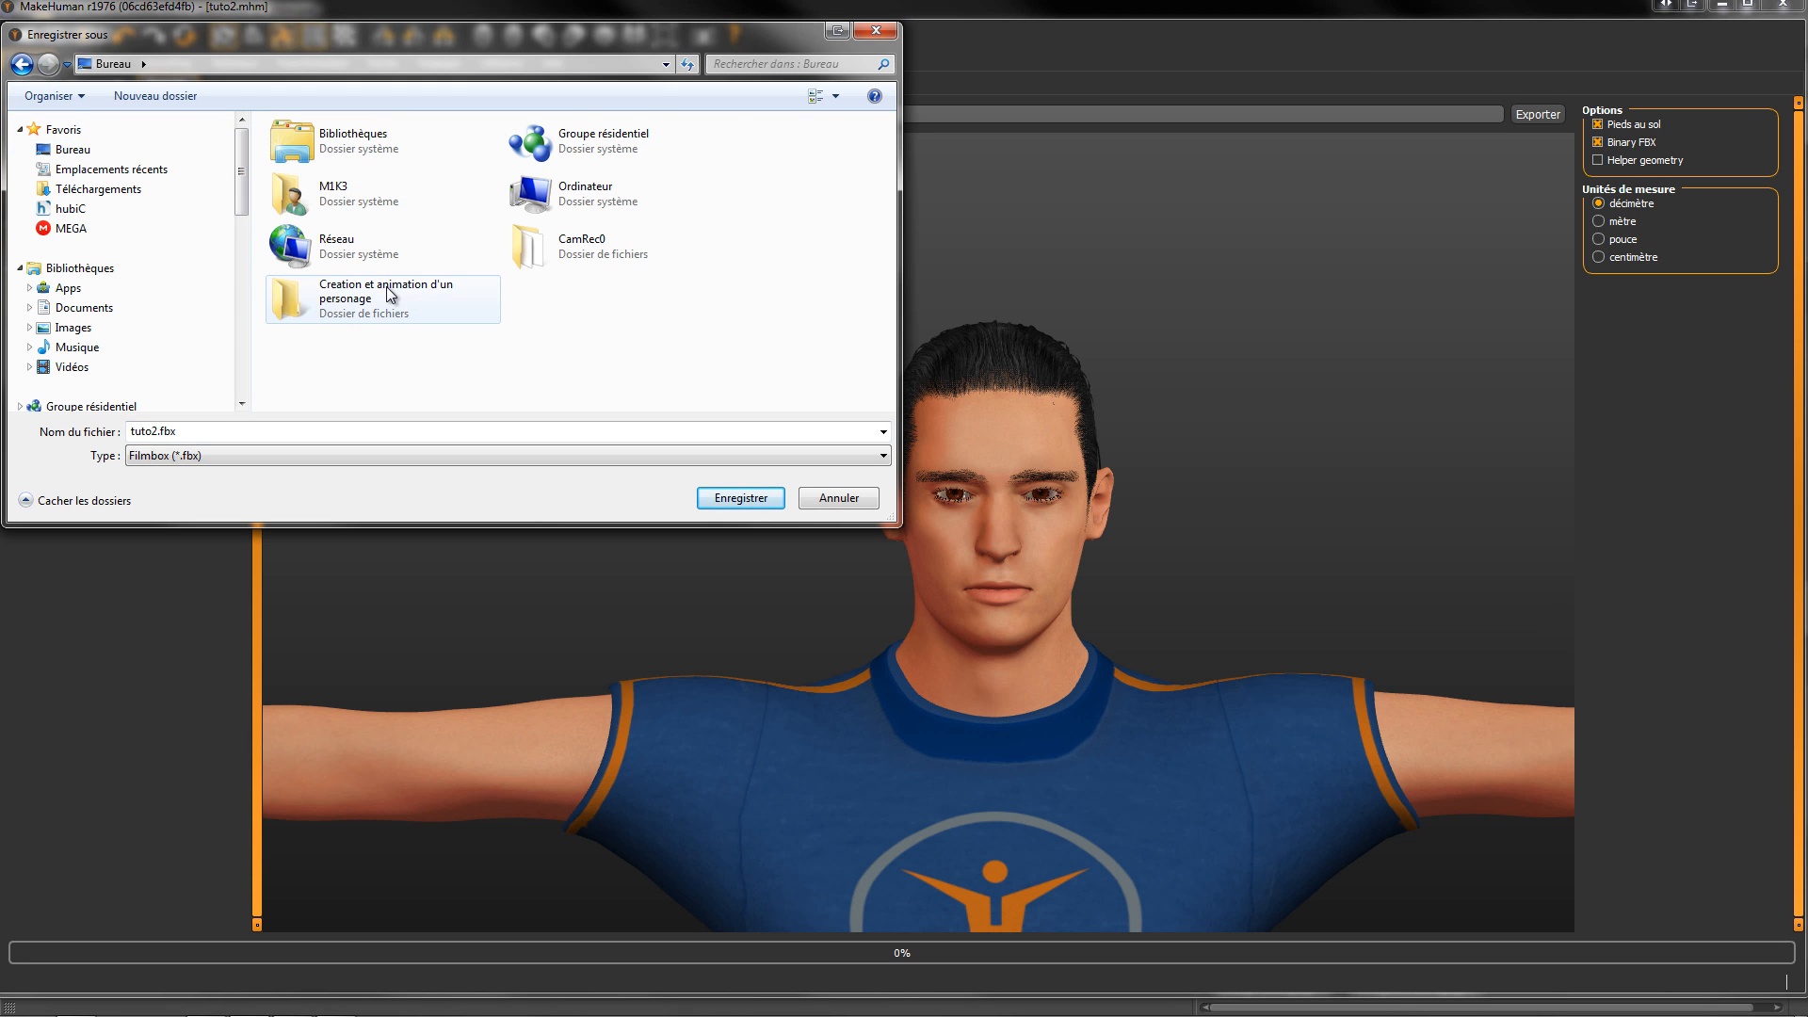
double_click(391, 295)
left_click(743, 497)
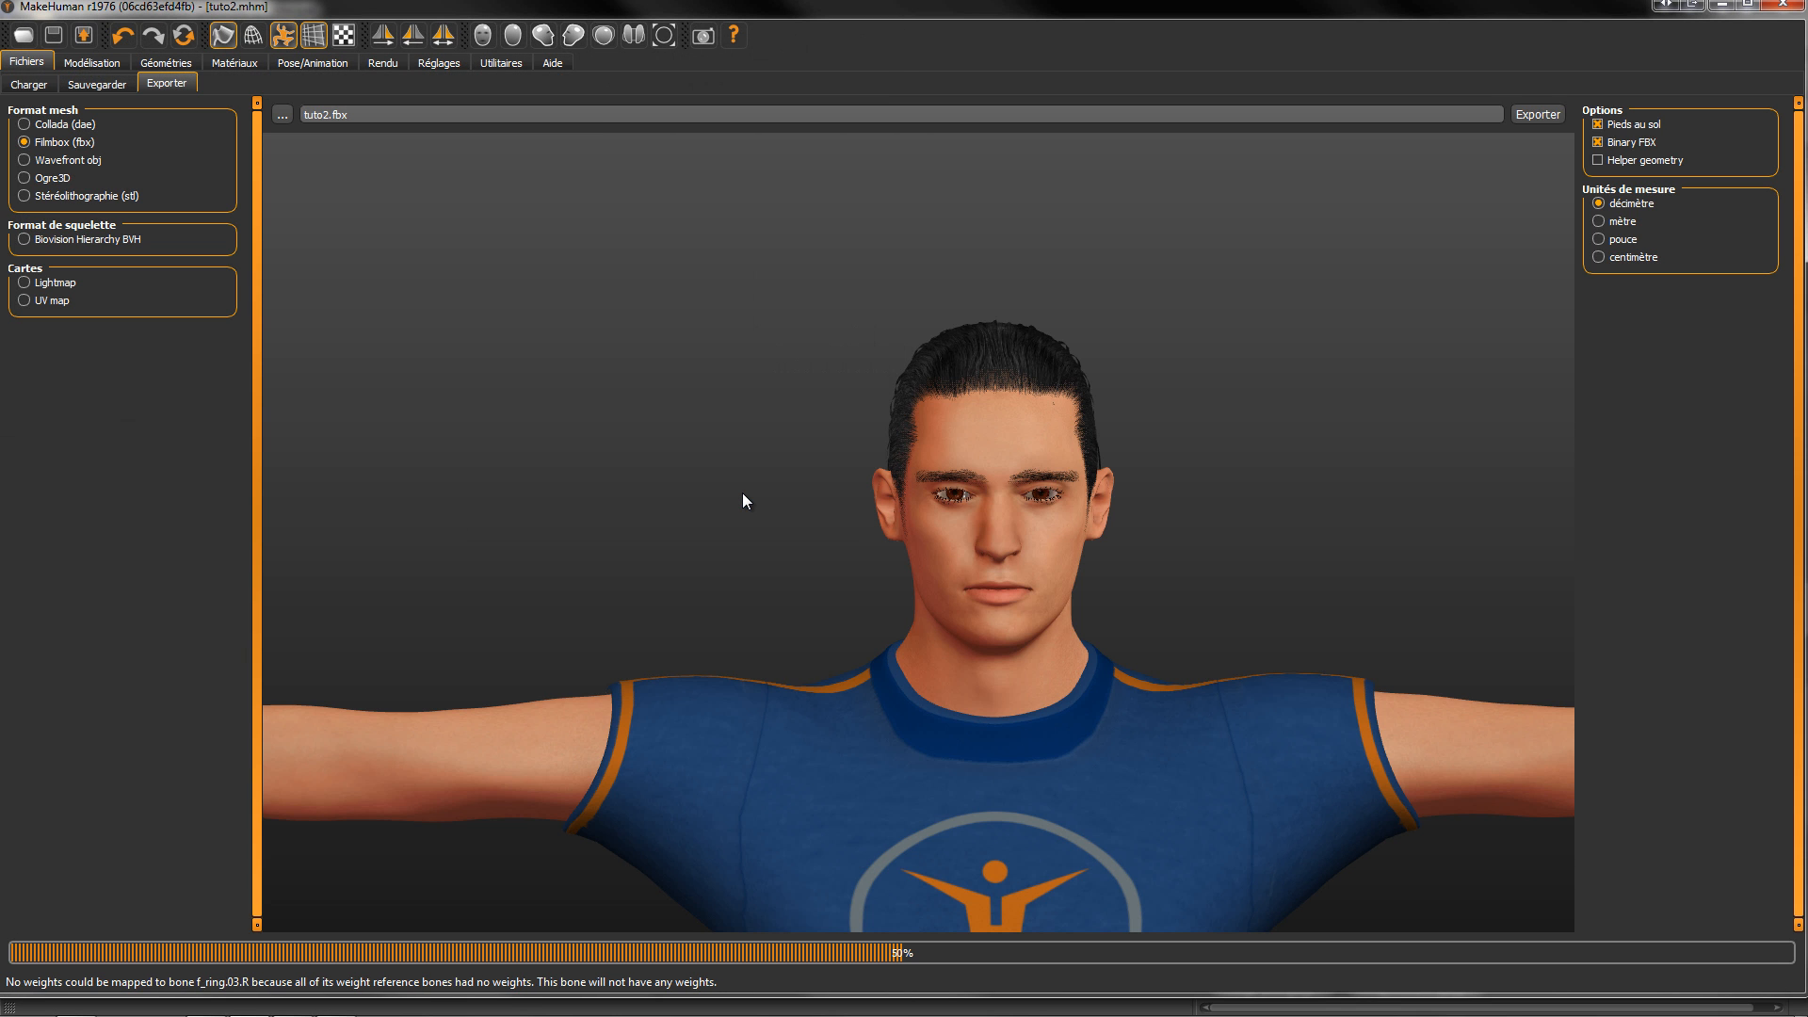
Step: Export the character's UV map as tuto2.png to the "Creation et animation d'un personage" folder
left_click(51, 301)
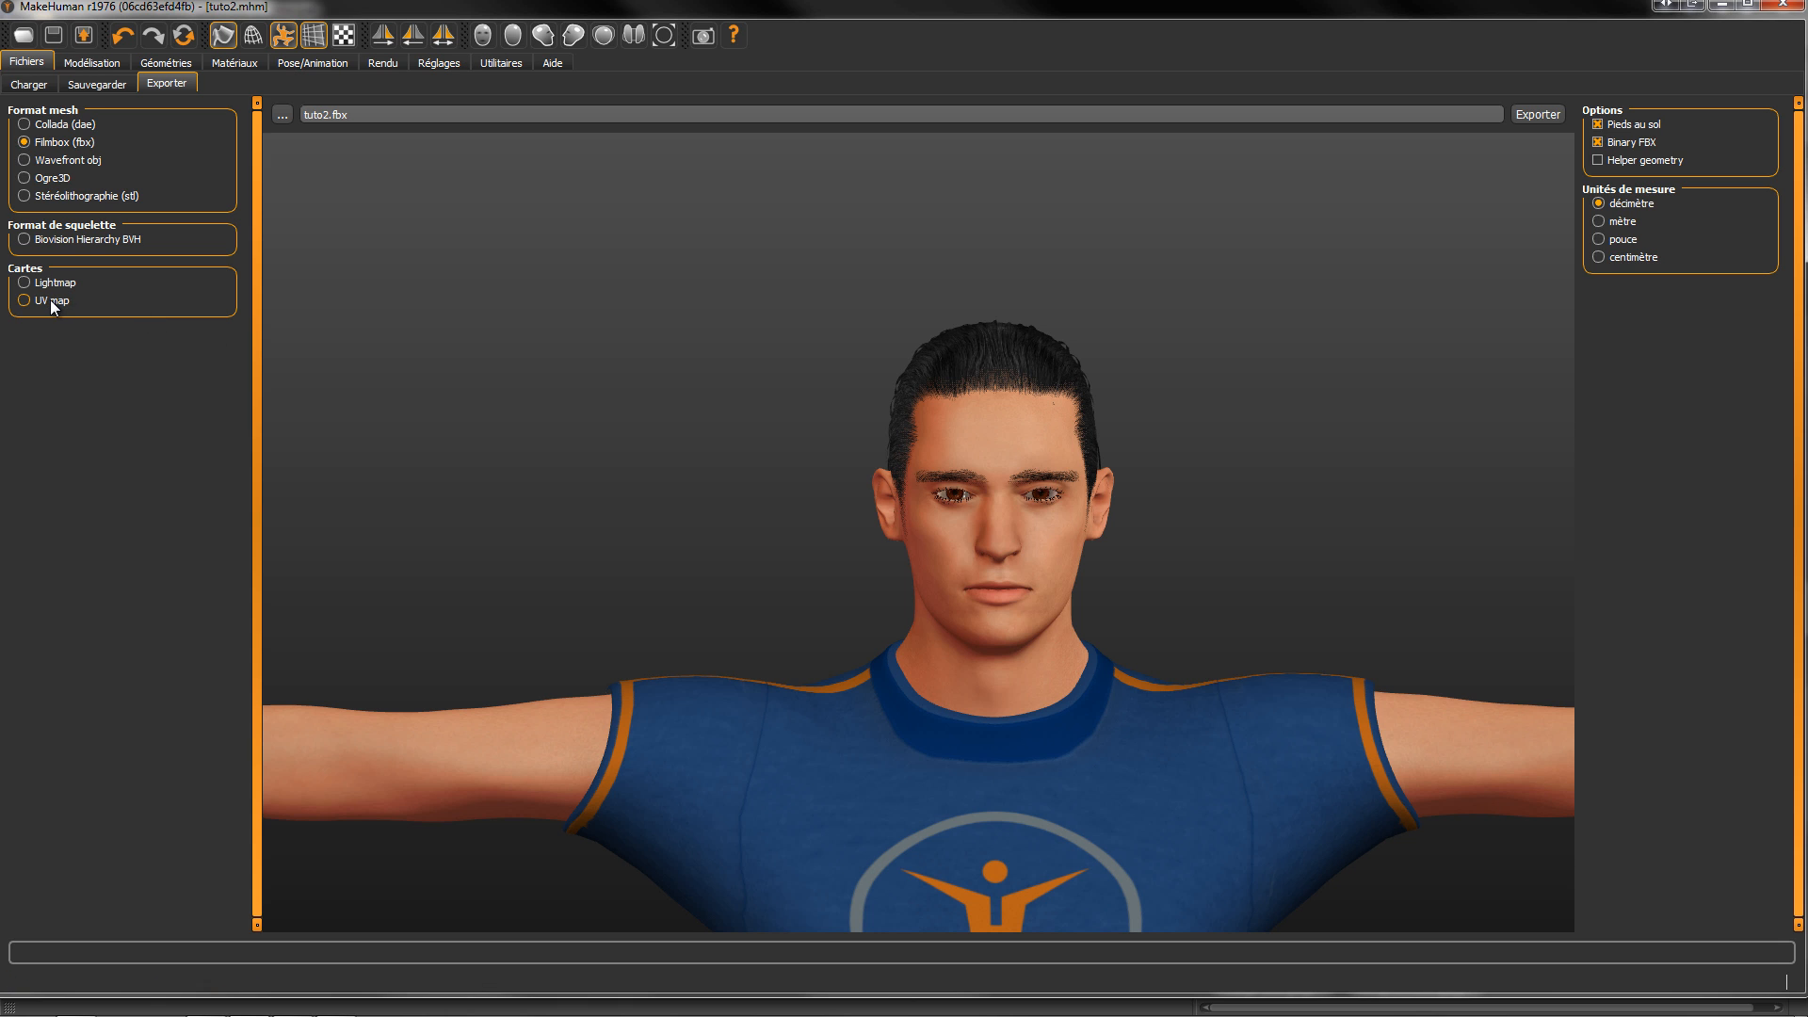
left_click(283, 115)
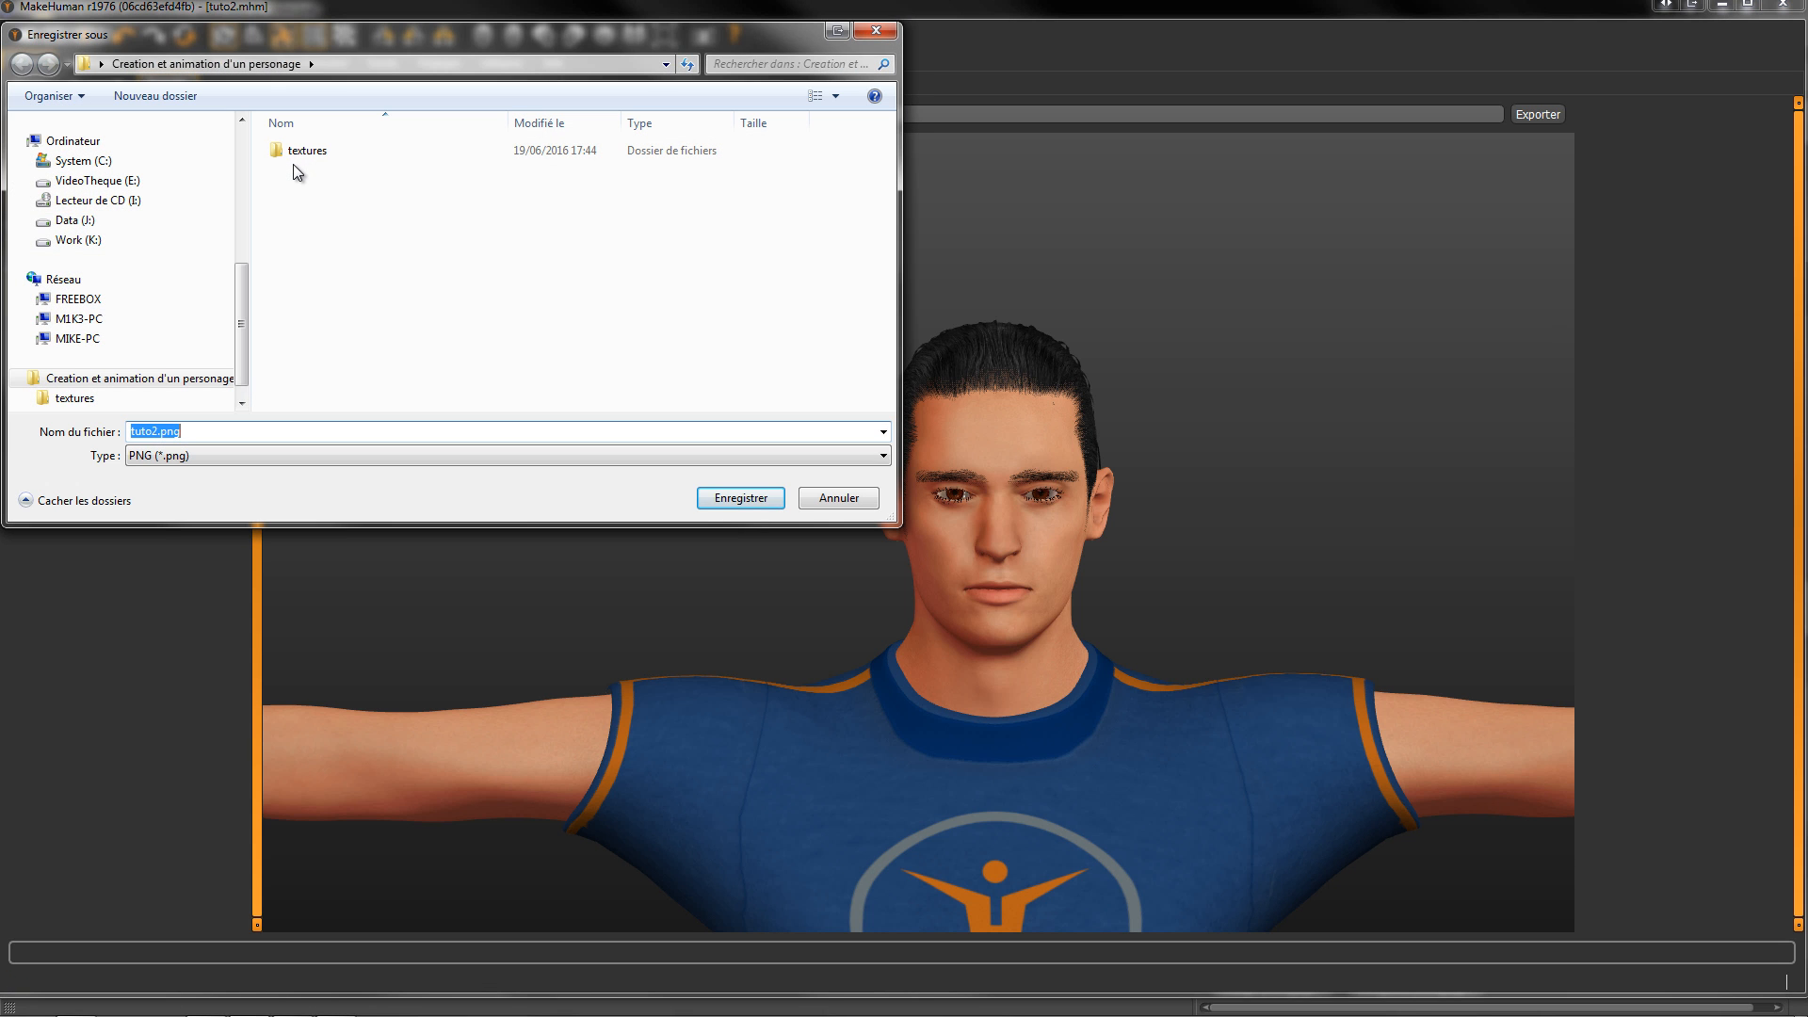
left_click(742, 499)
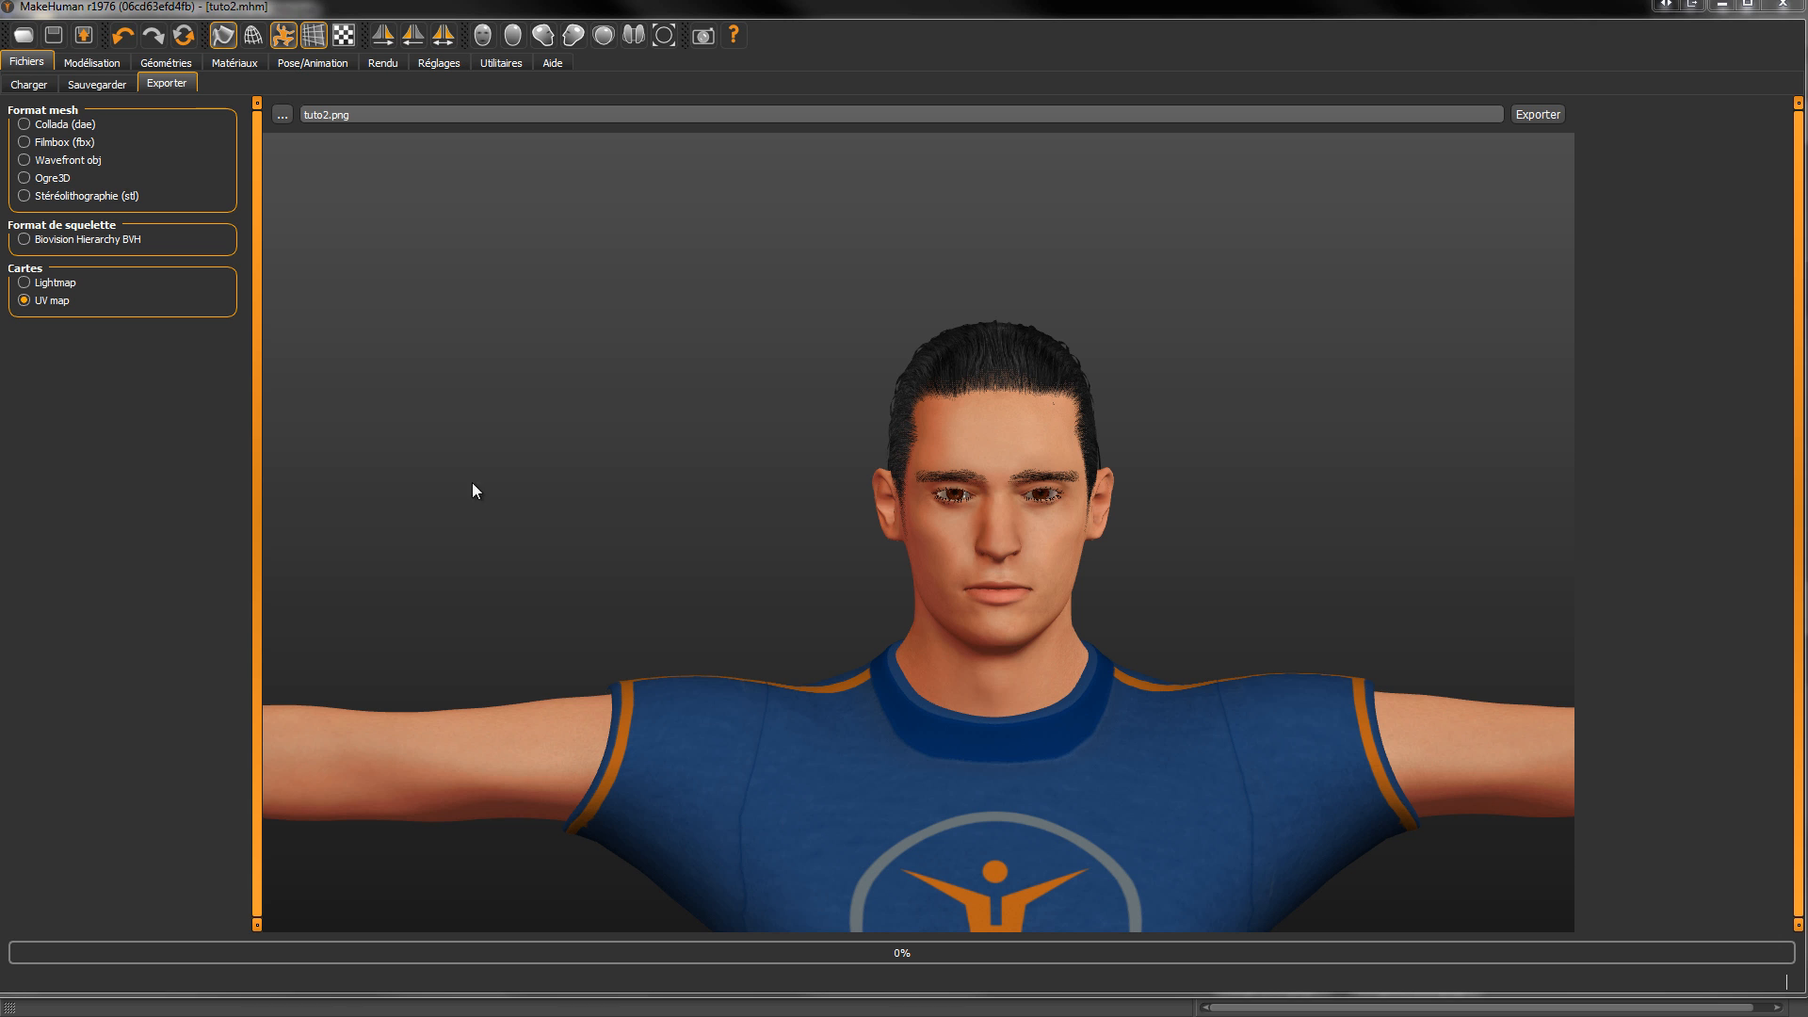
Step: Switch to Cinema 4D and open tuto2.fbx with the default FBX import settings
left_click(1721, 6)
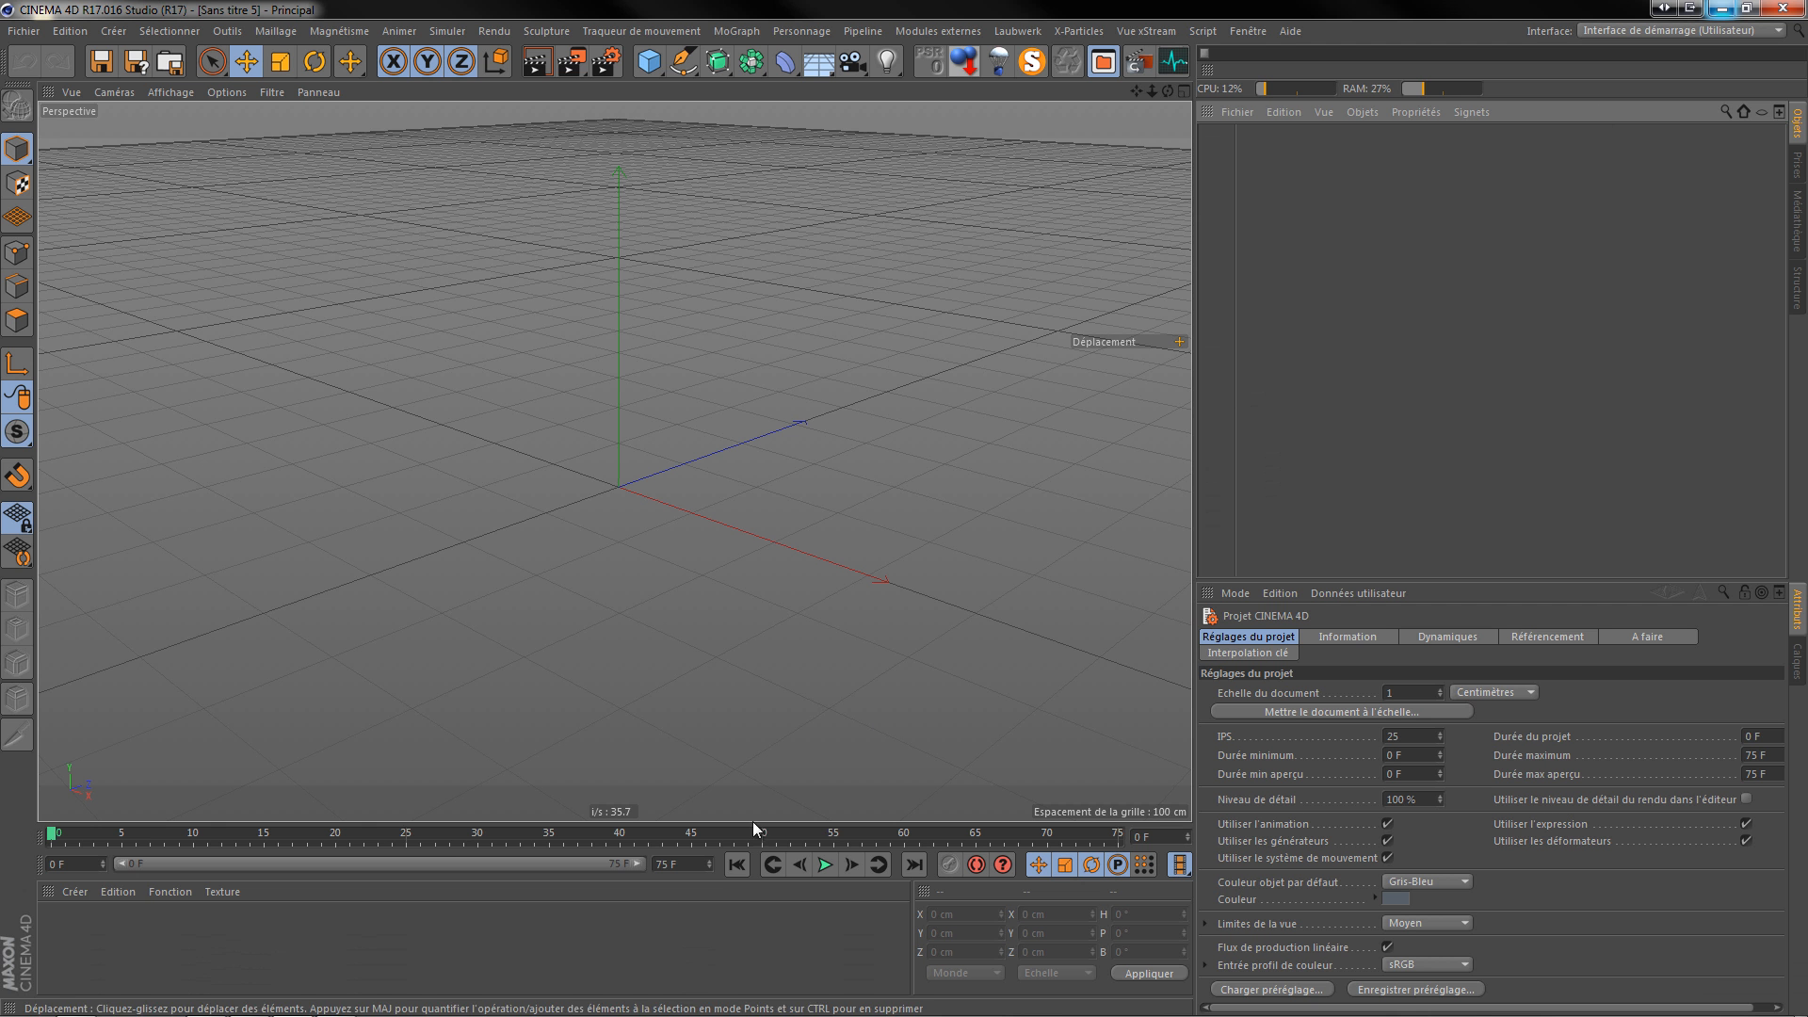
left_click(23, 31)
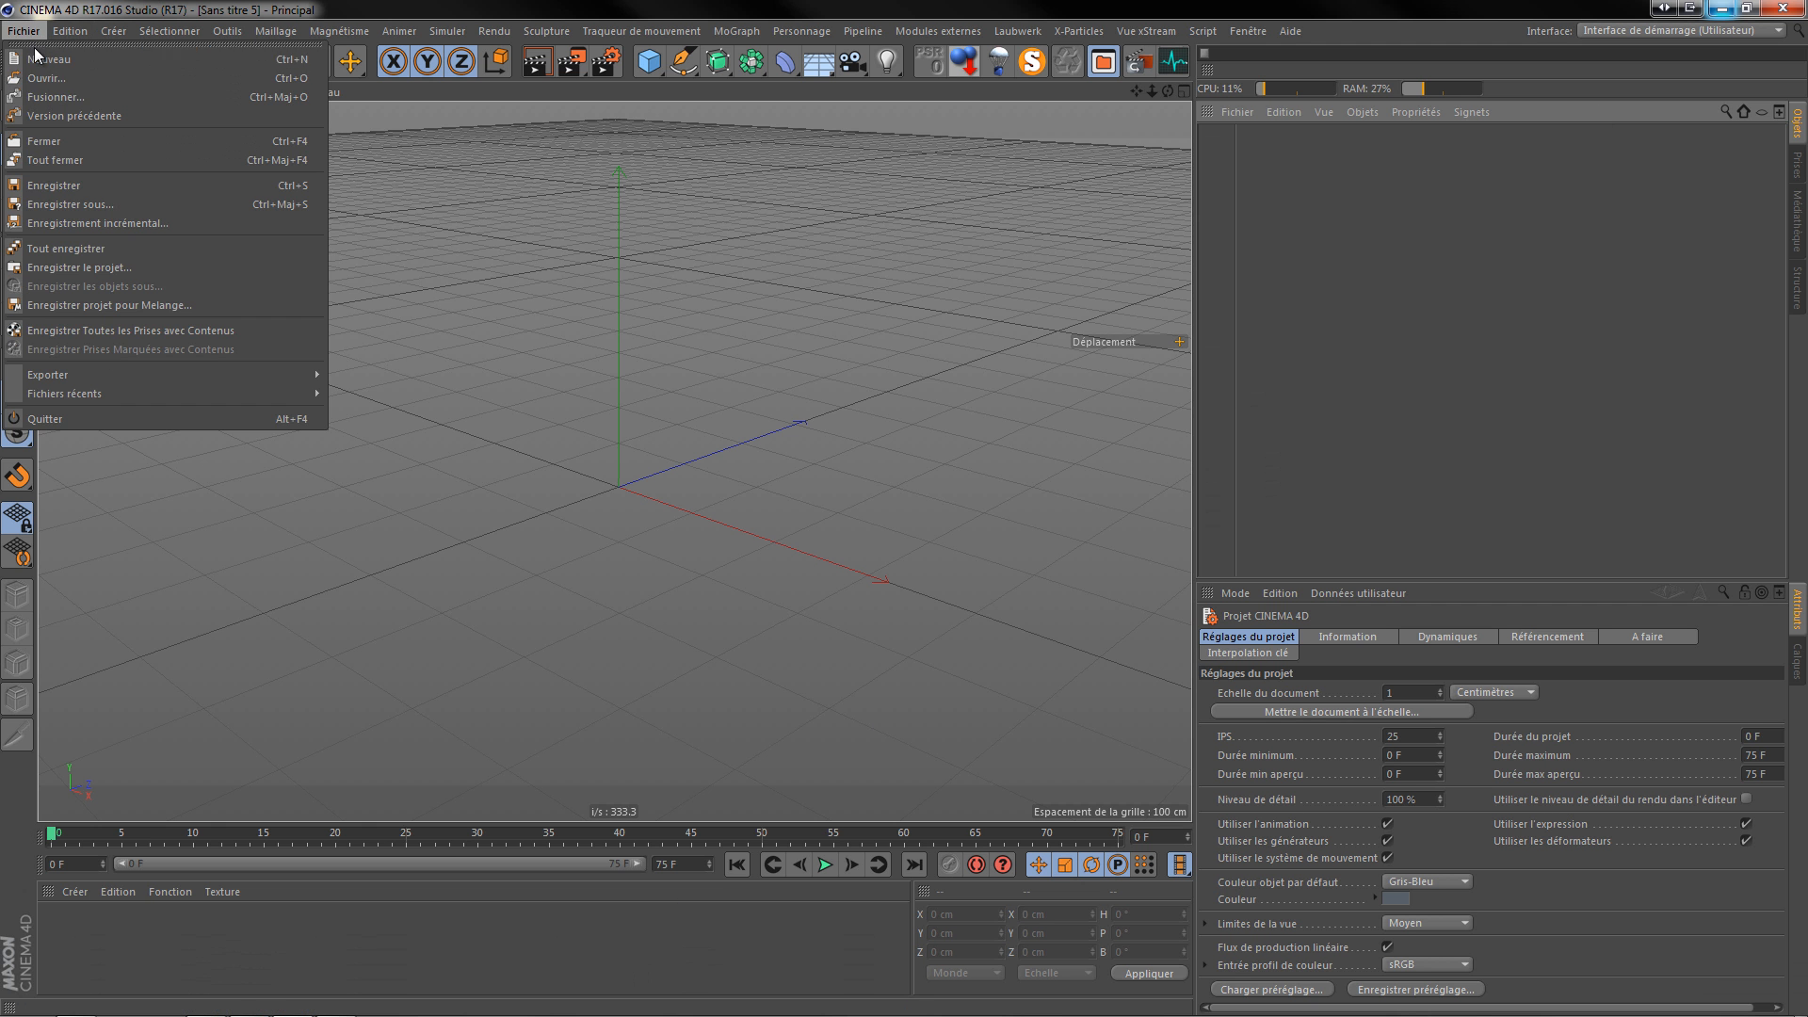
left_click(42, 77)
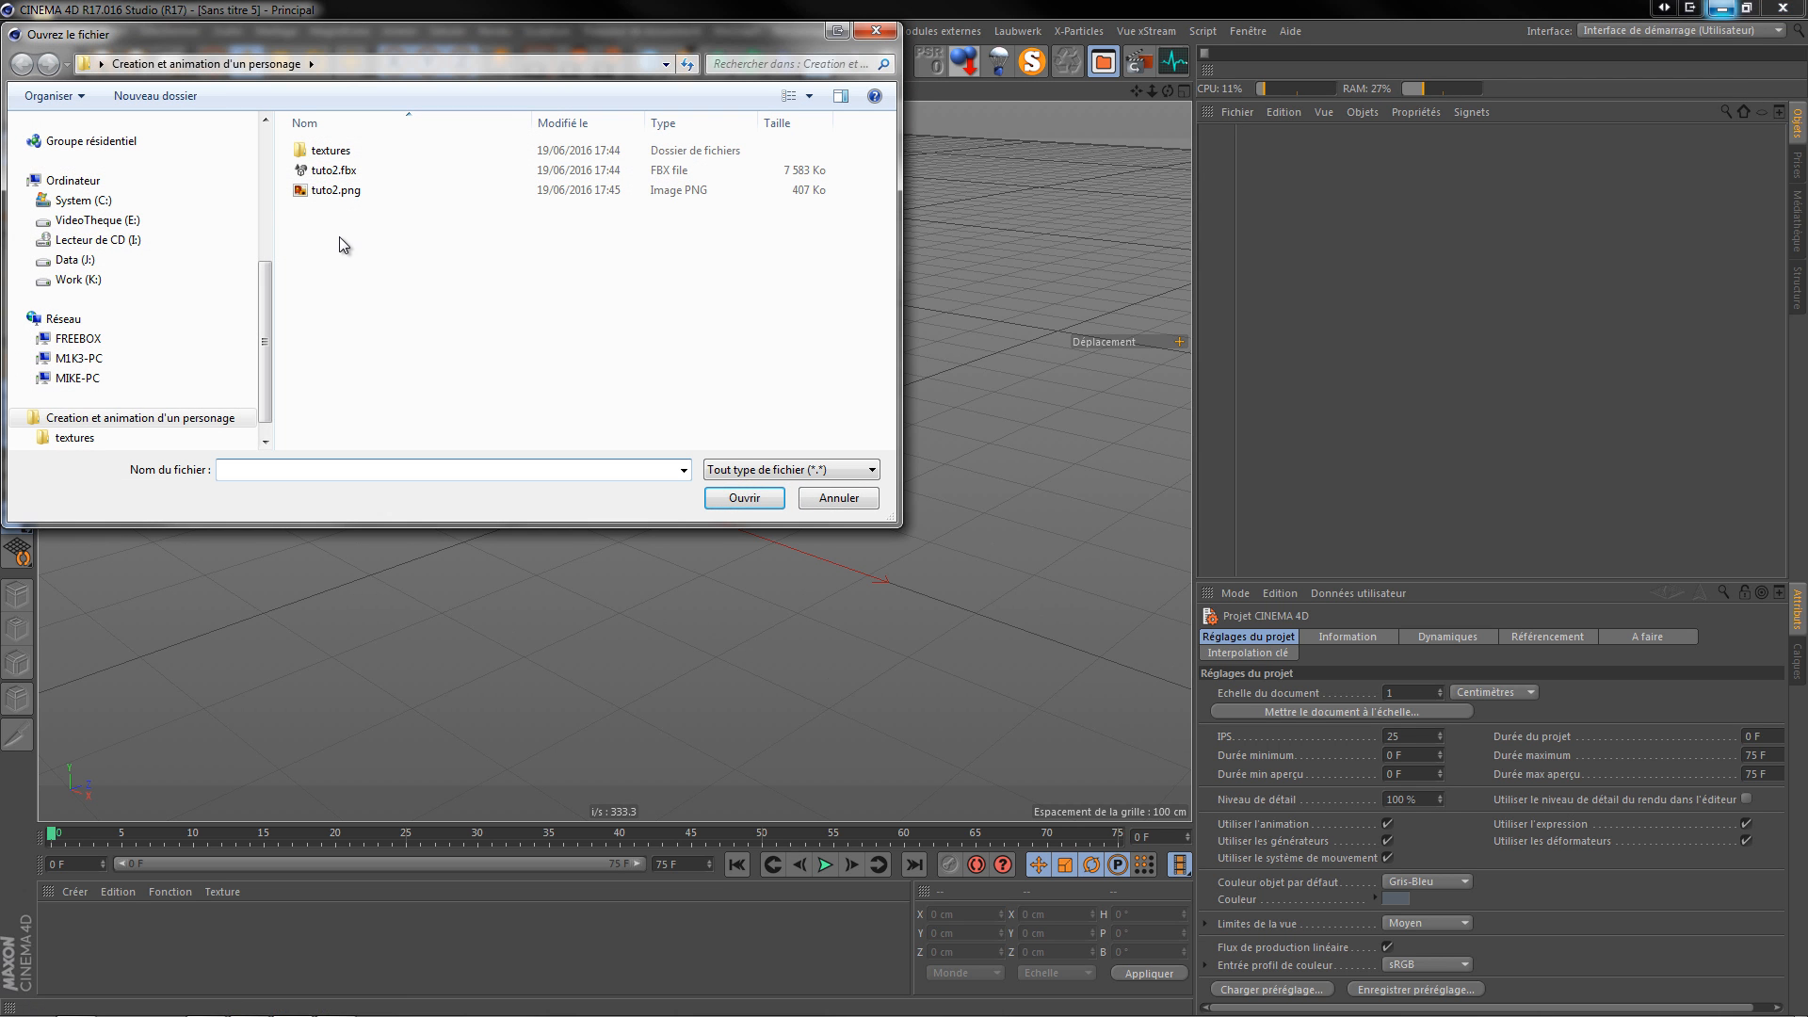
left_click(339, 174)
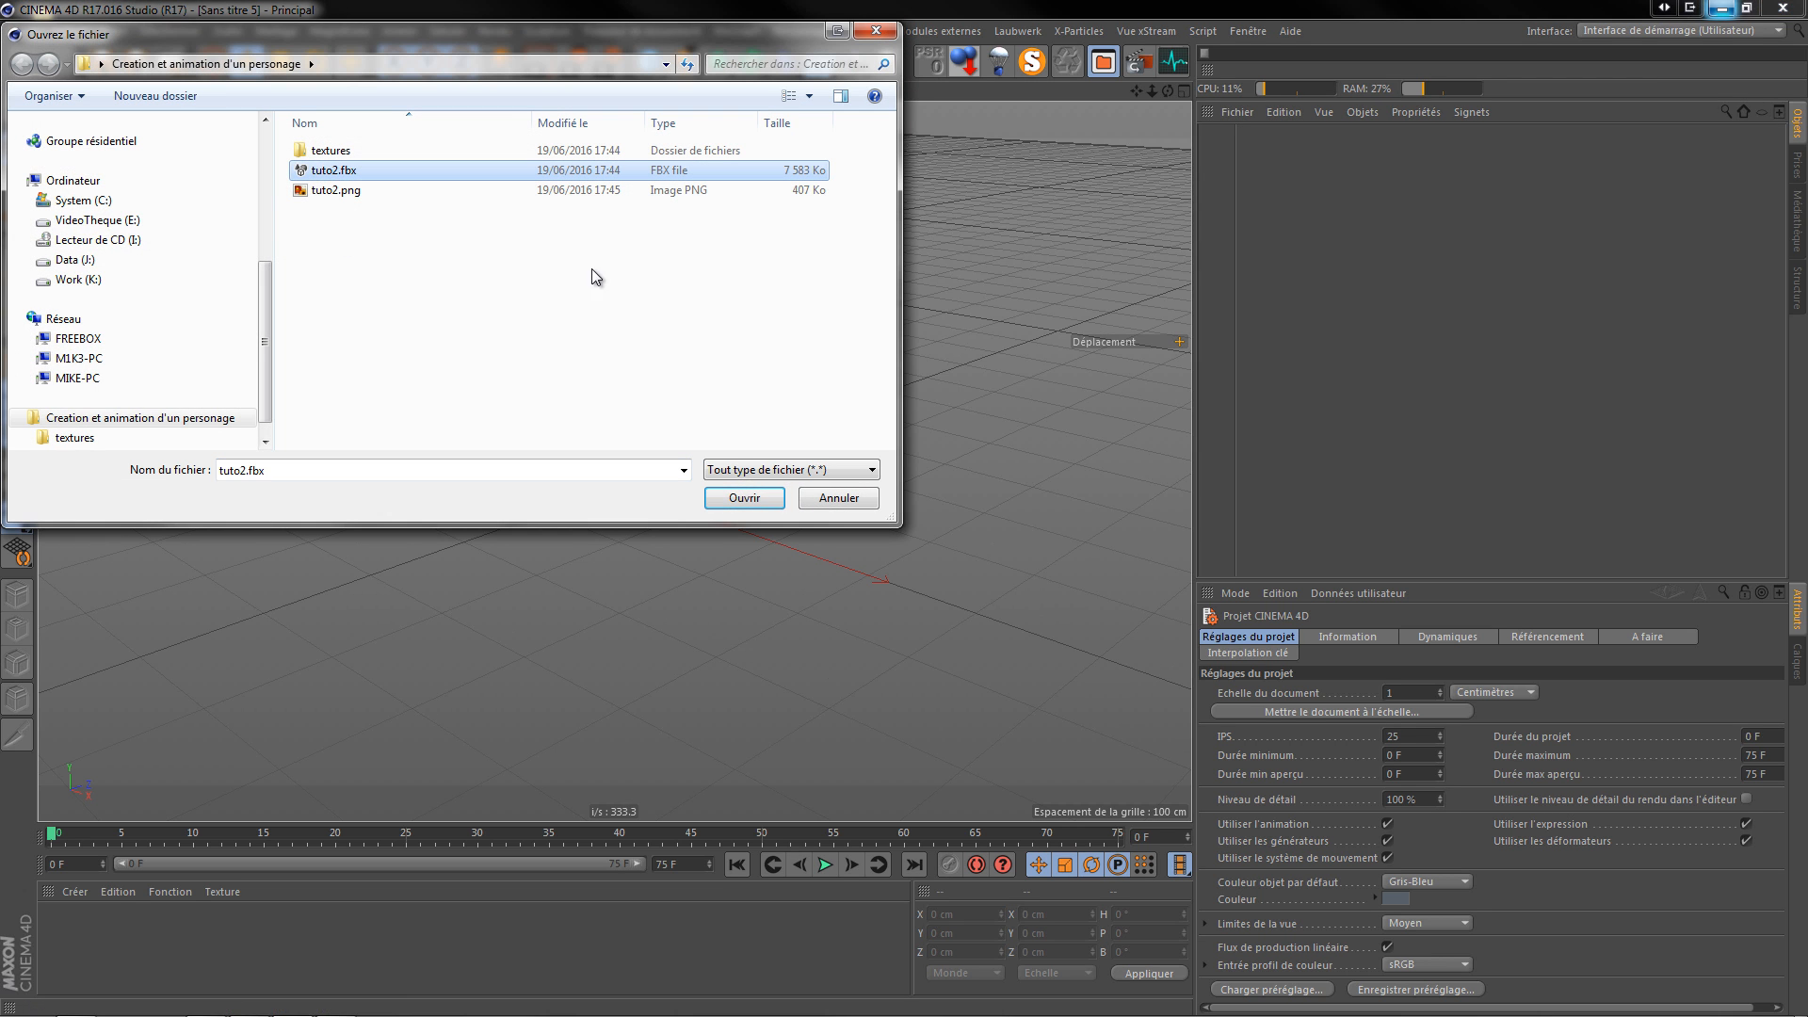
left_click(751, 499)
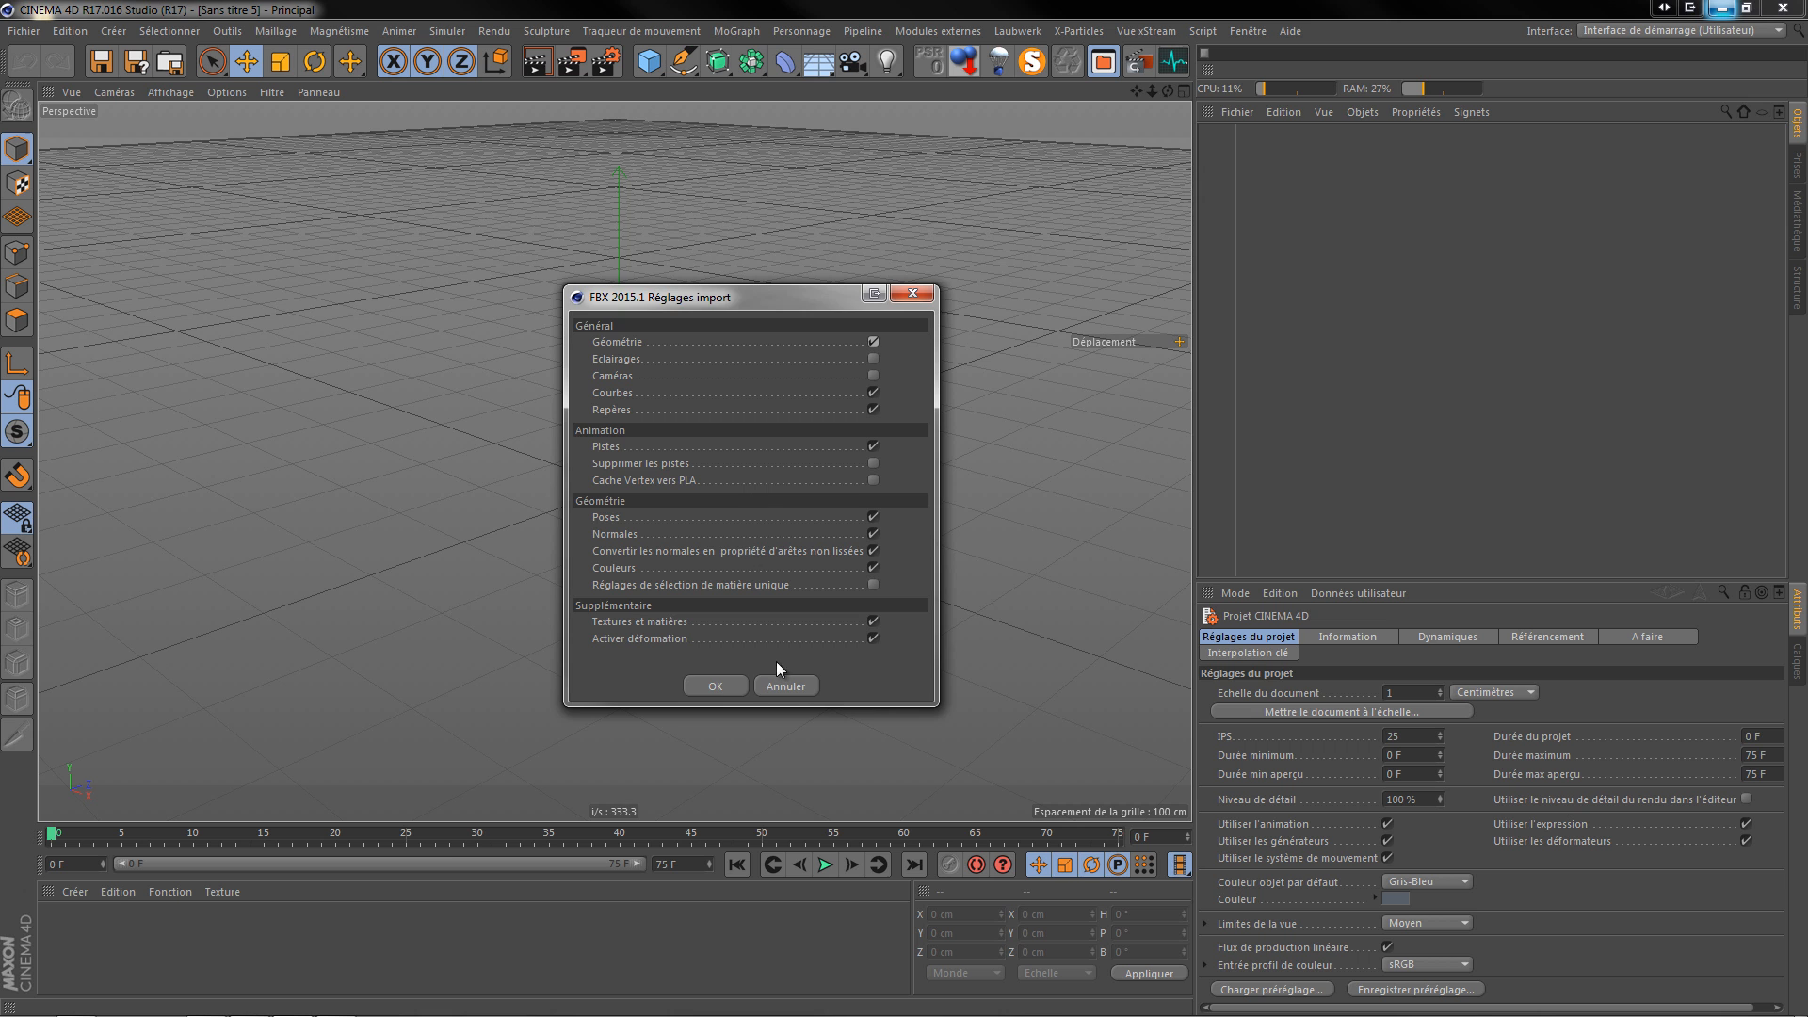
left_click(718, 685)
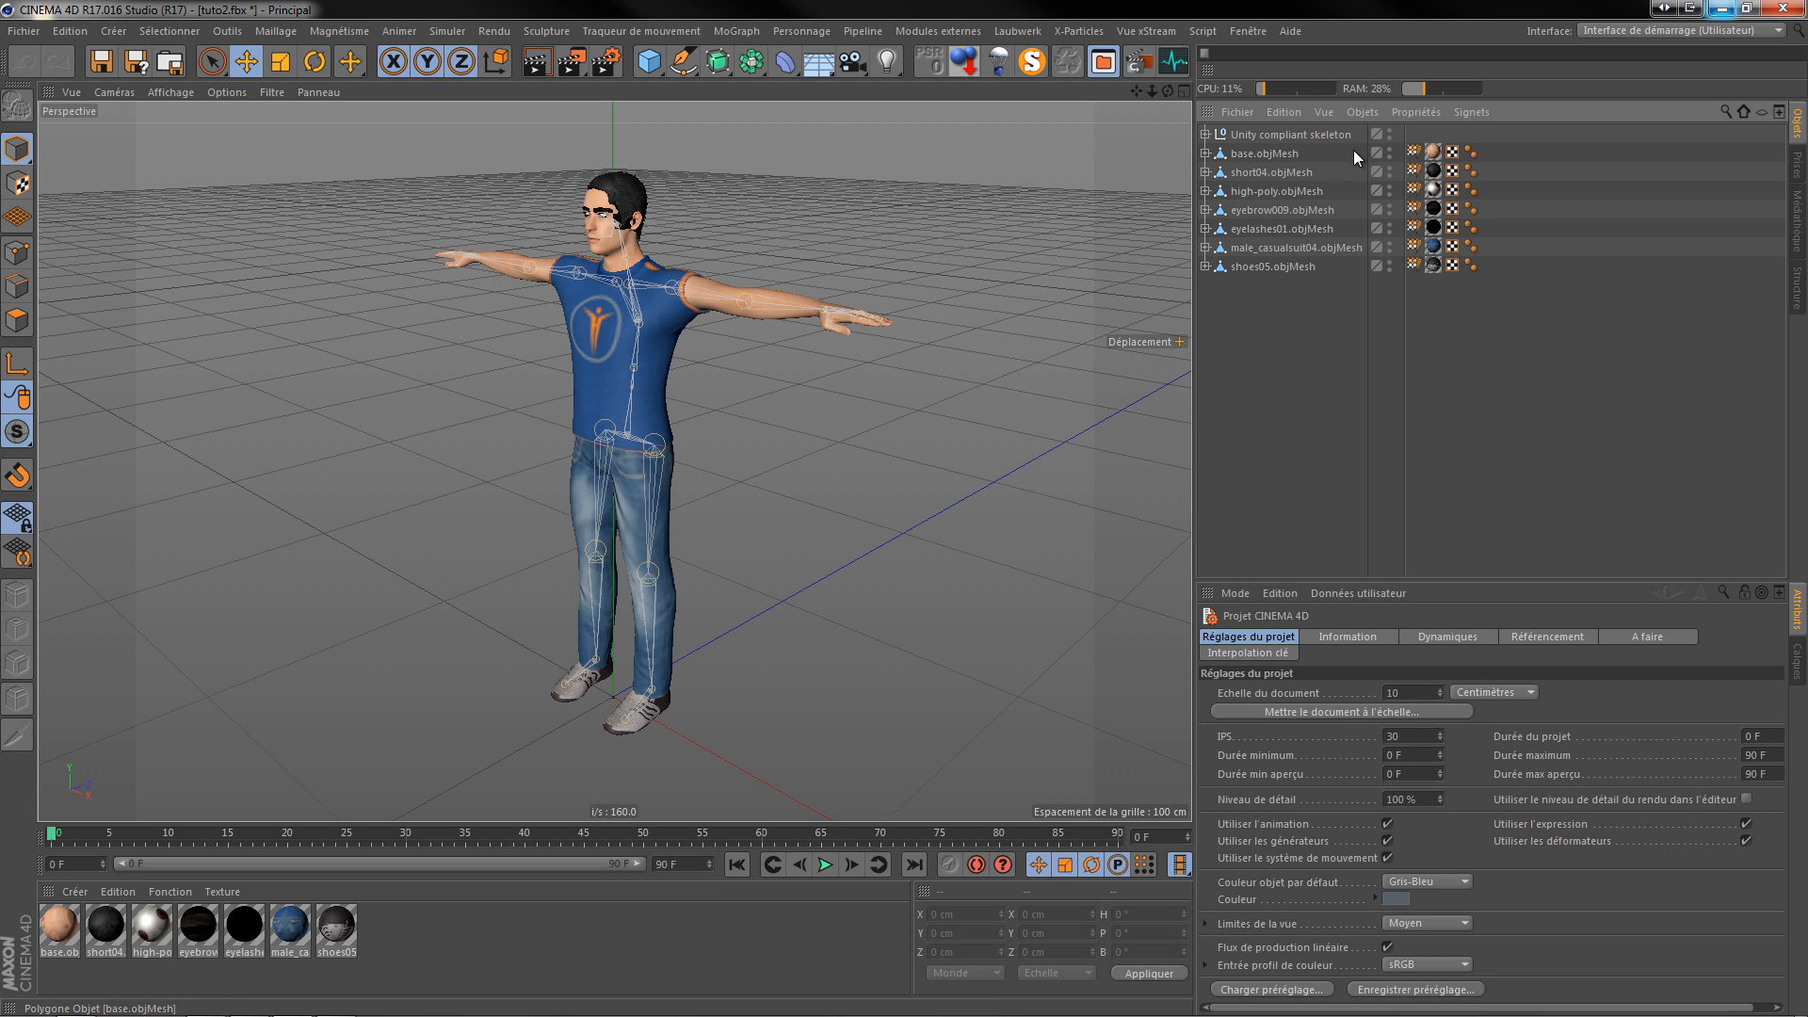
Step: Hide the Unity compliant skeleton in the viewport, and toggle the male_casualsuit04 clothing off and on to inspect the body beneath
left_click(1388, 131)
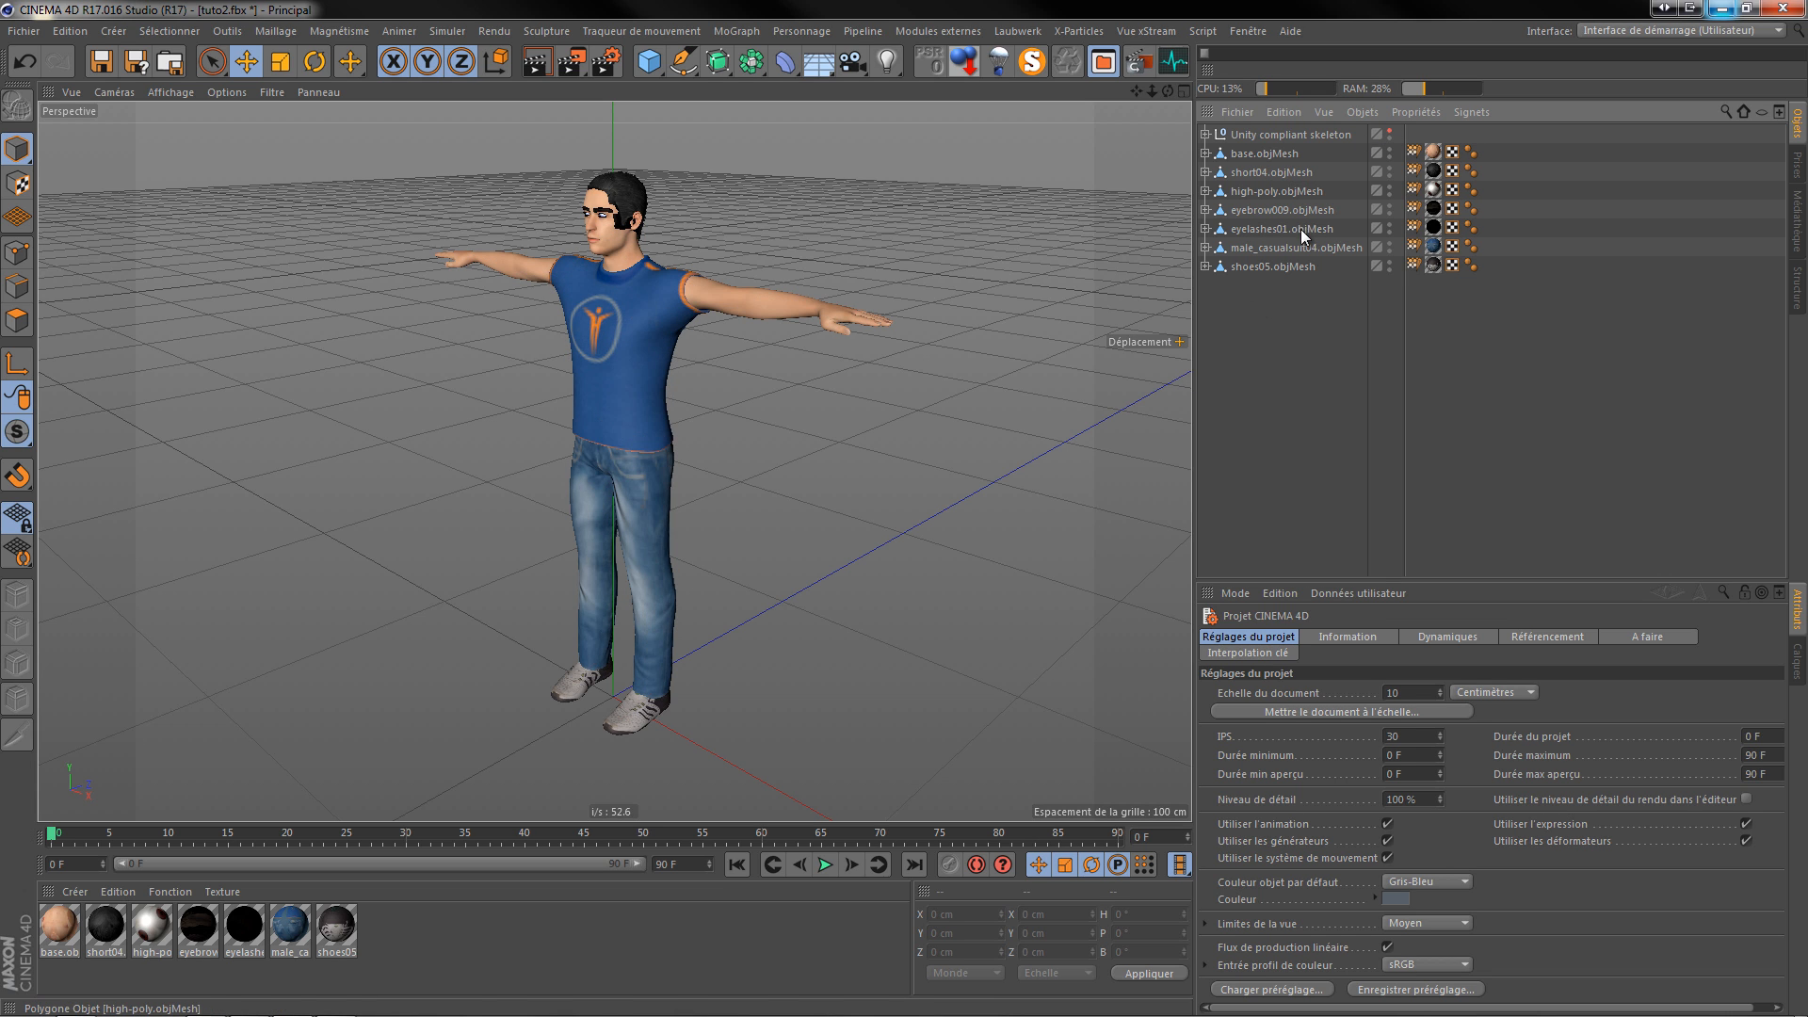
left_click_drag(1168, 90, 657, 326)
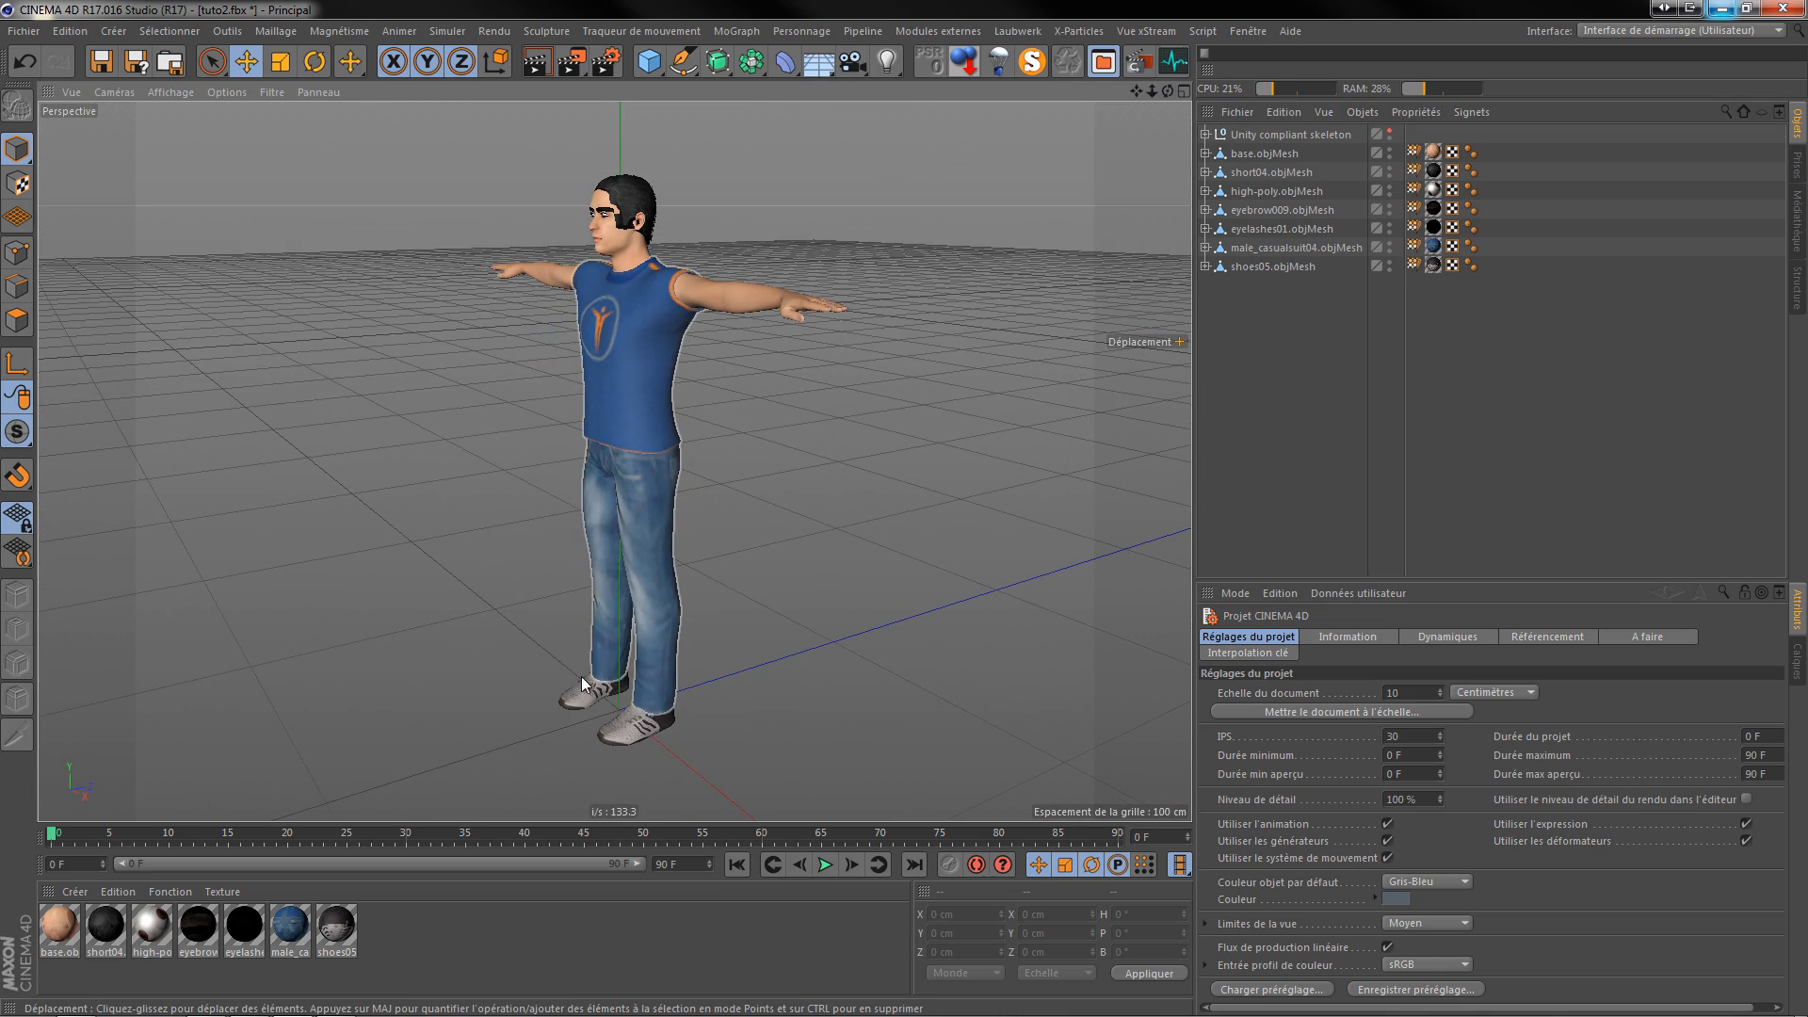
left_click(1390, 242)
left_click(1390, 242)
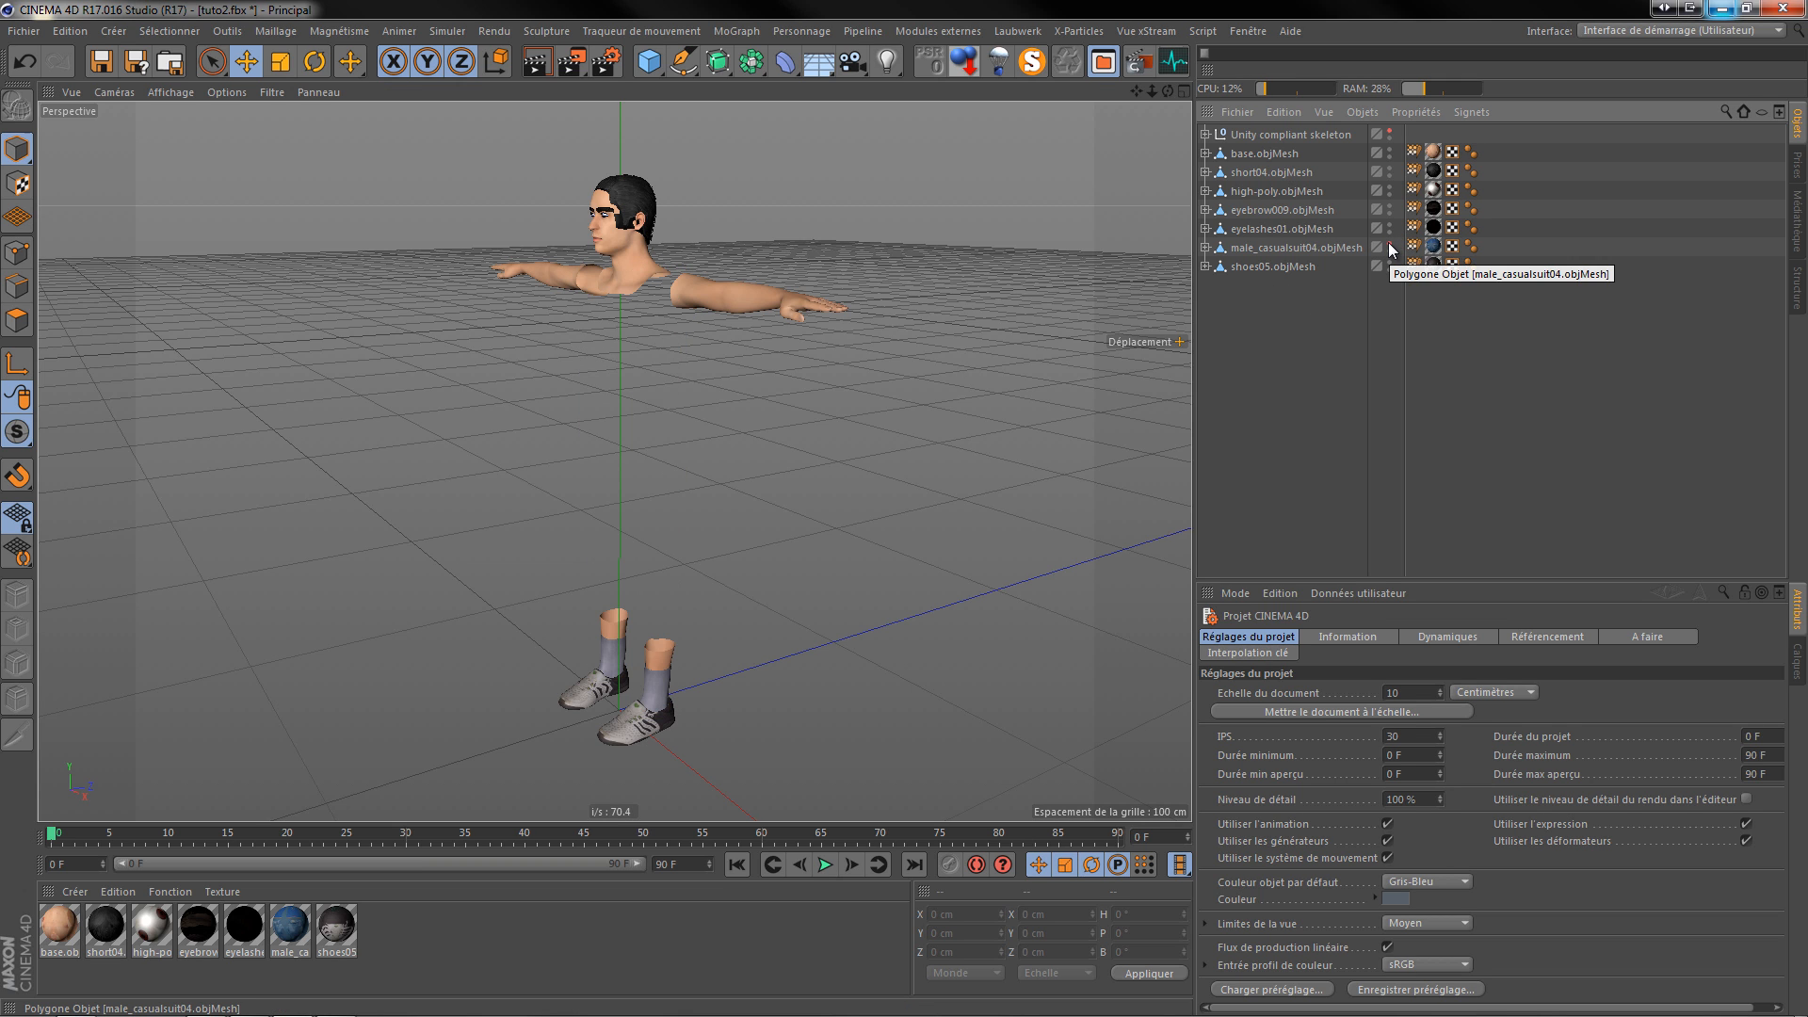
left_click(1390, 244)
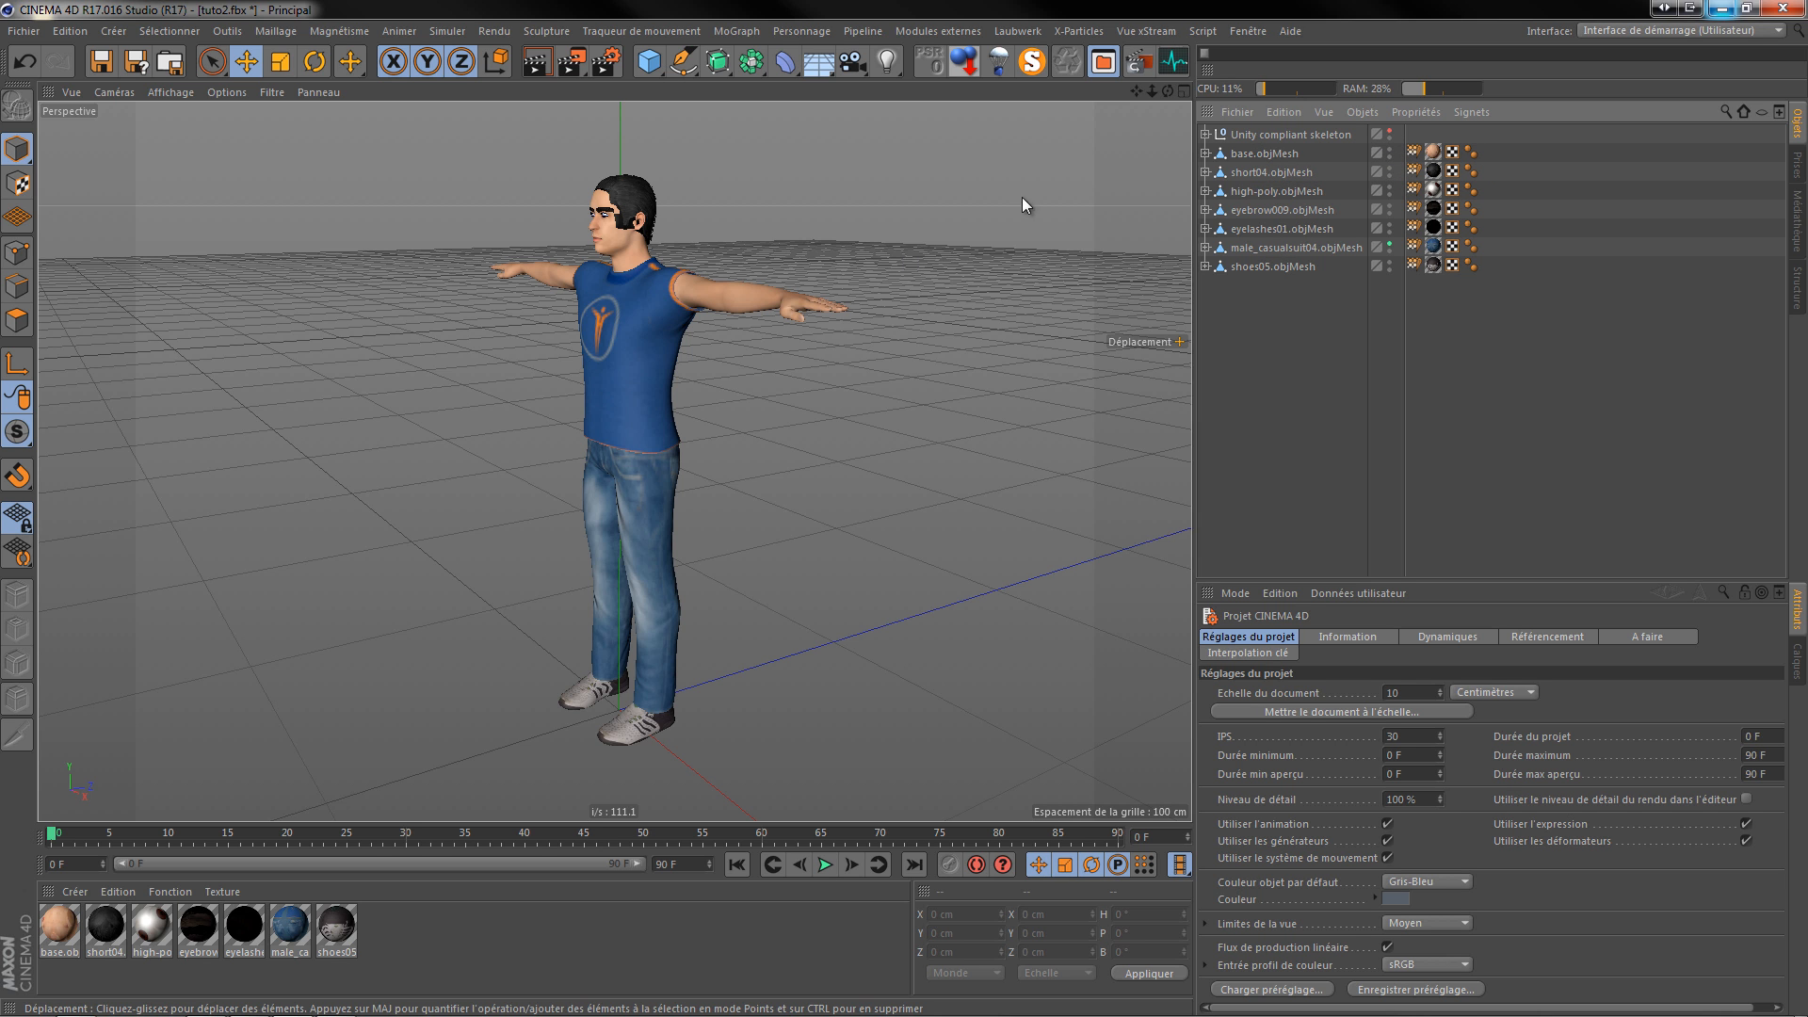
Step: Switch to MakeHuman, turn off the clothing option "Cacher les faces vêtues", and return to Cinema 4D
left_click(250, 1005)
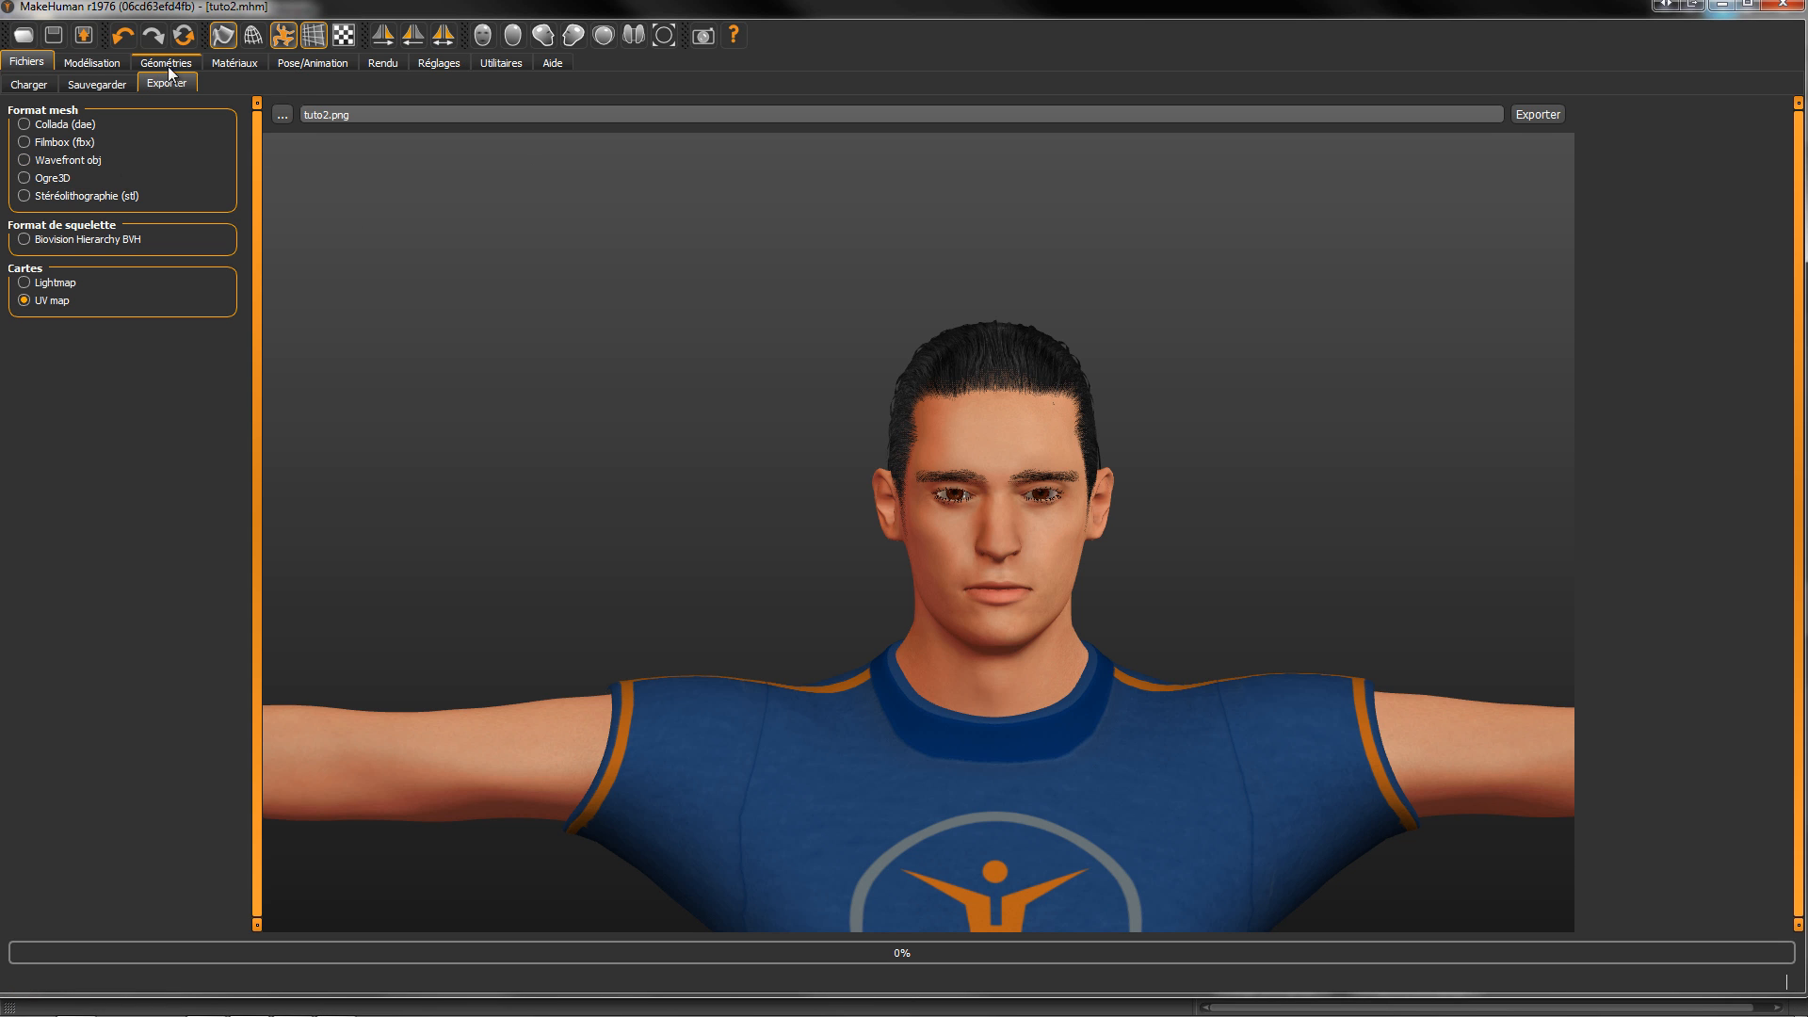
left_click(228, 62)
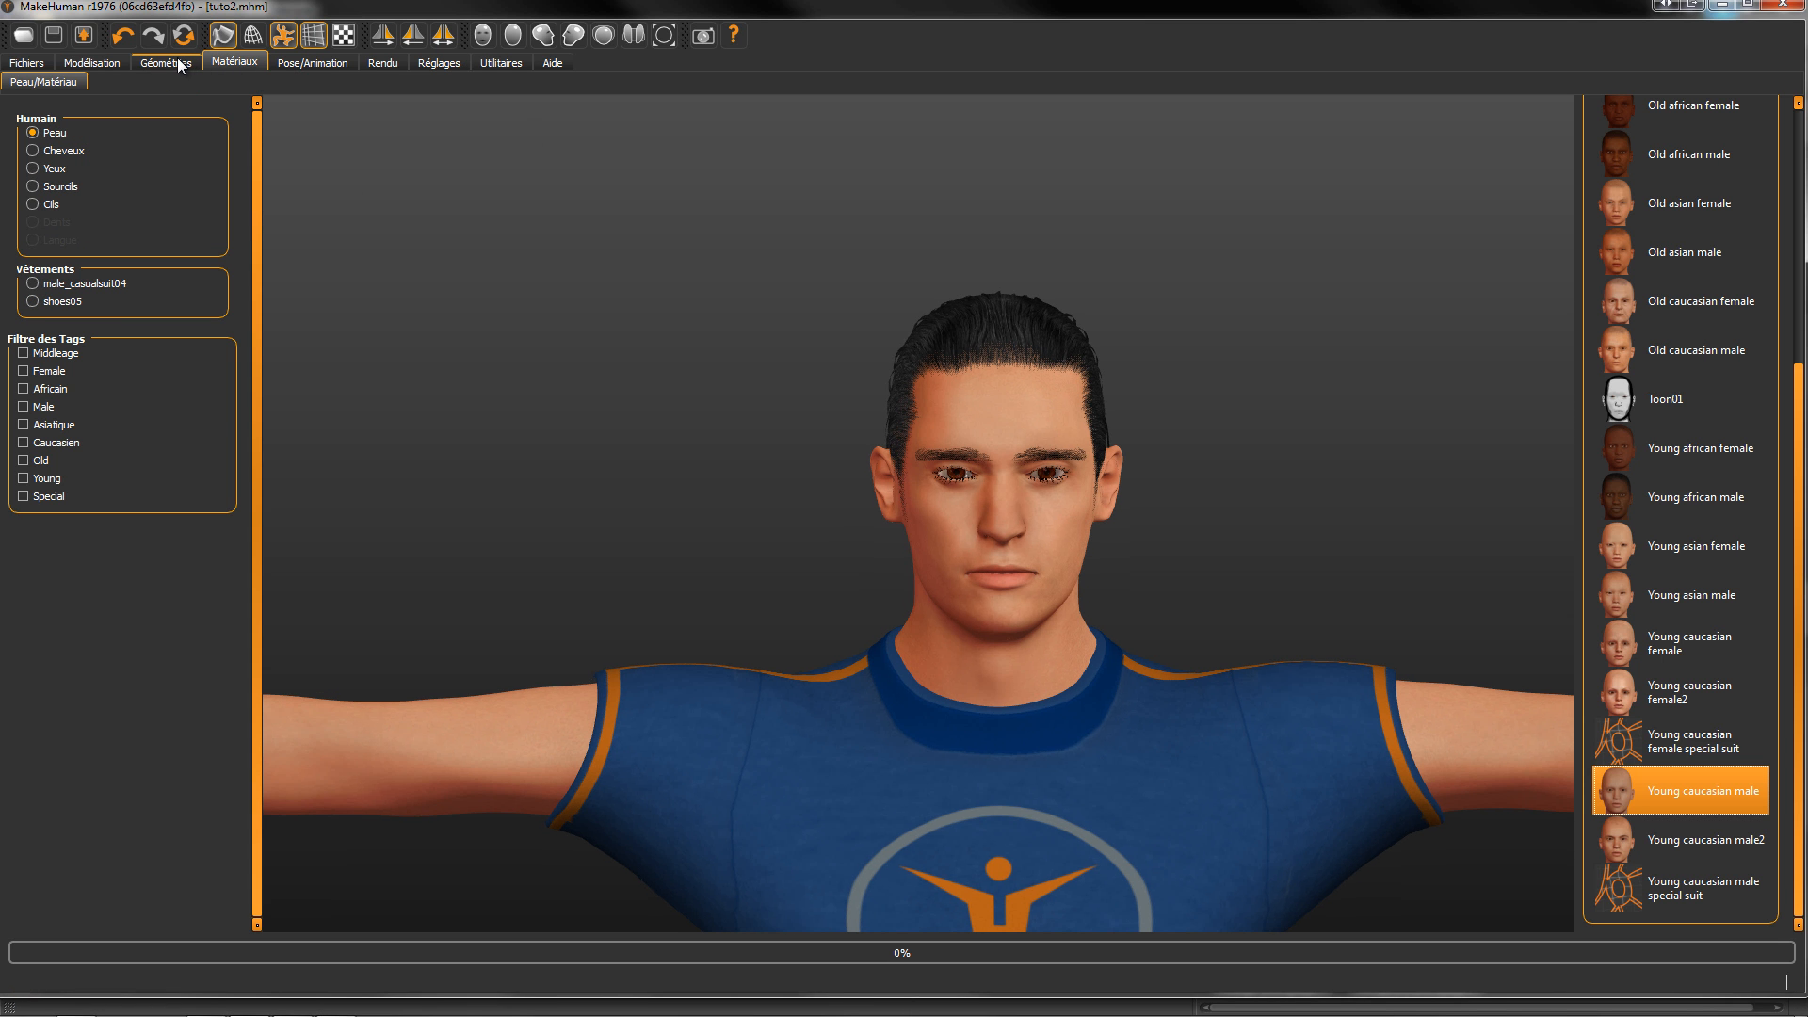
left_click(177, 60)
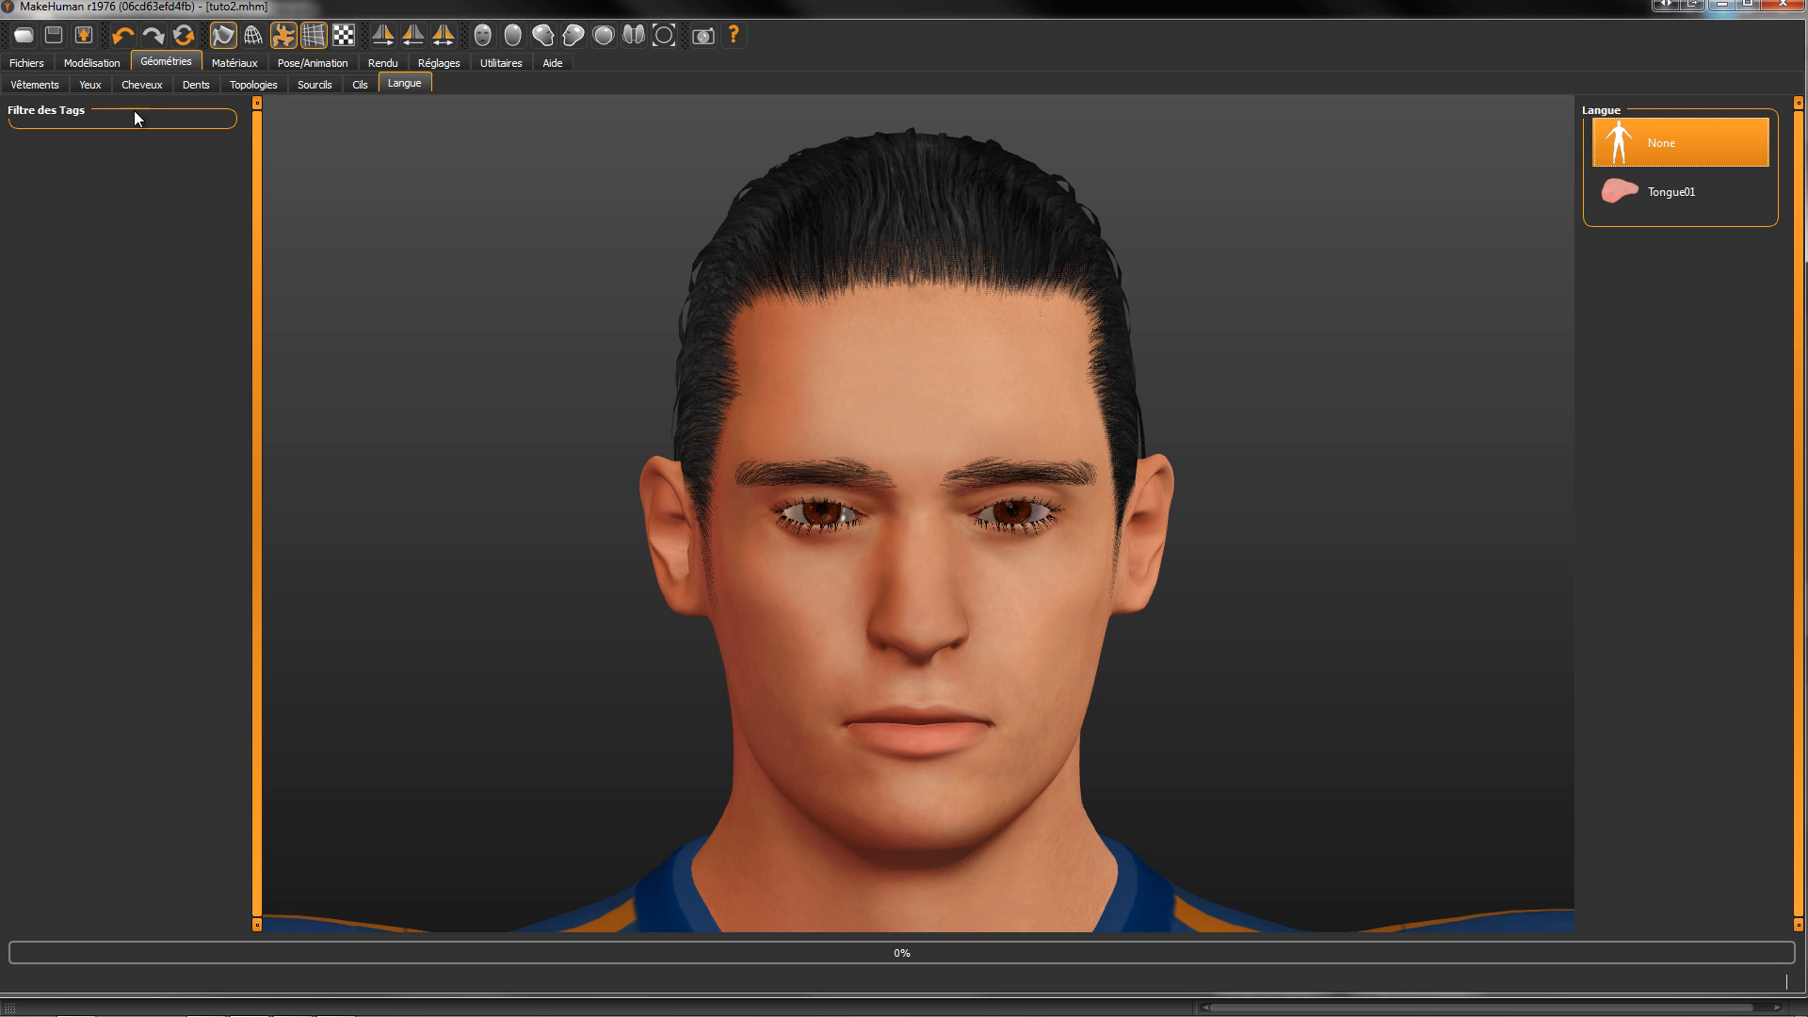
left_click(47, 84)
mouse_move(49, 127)
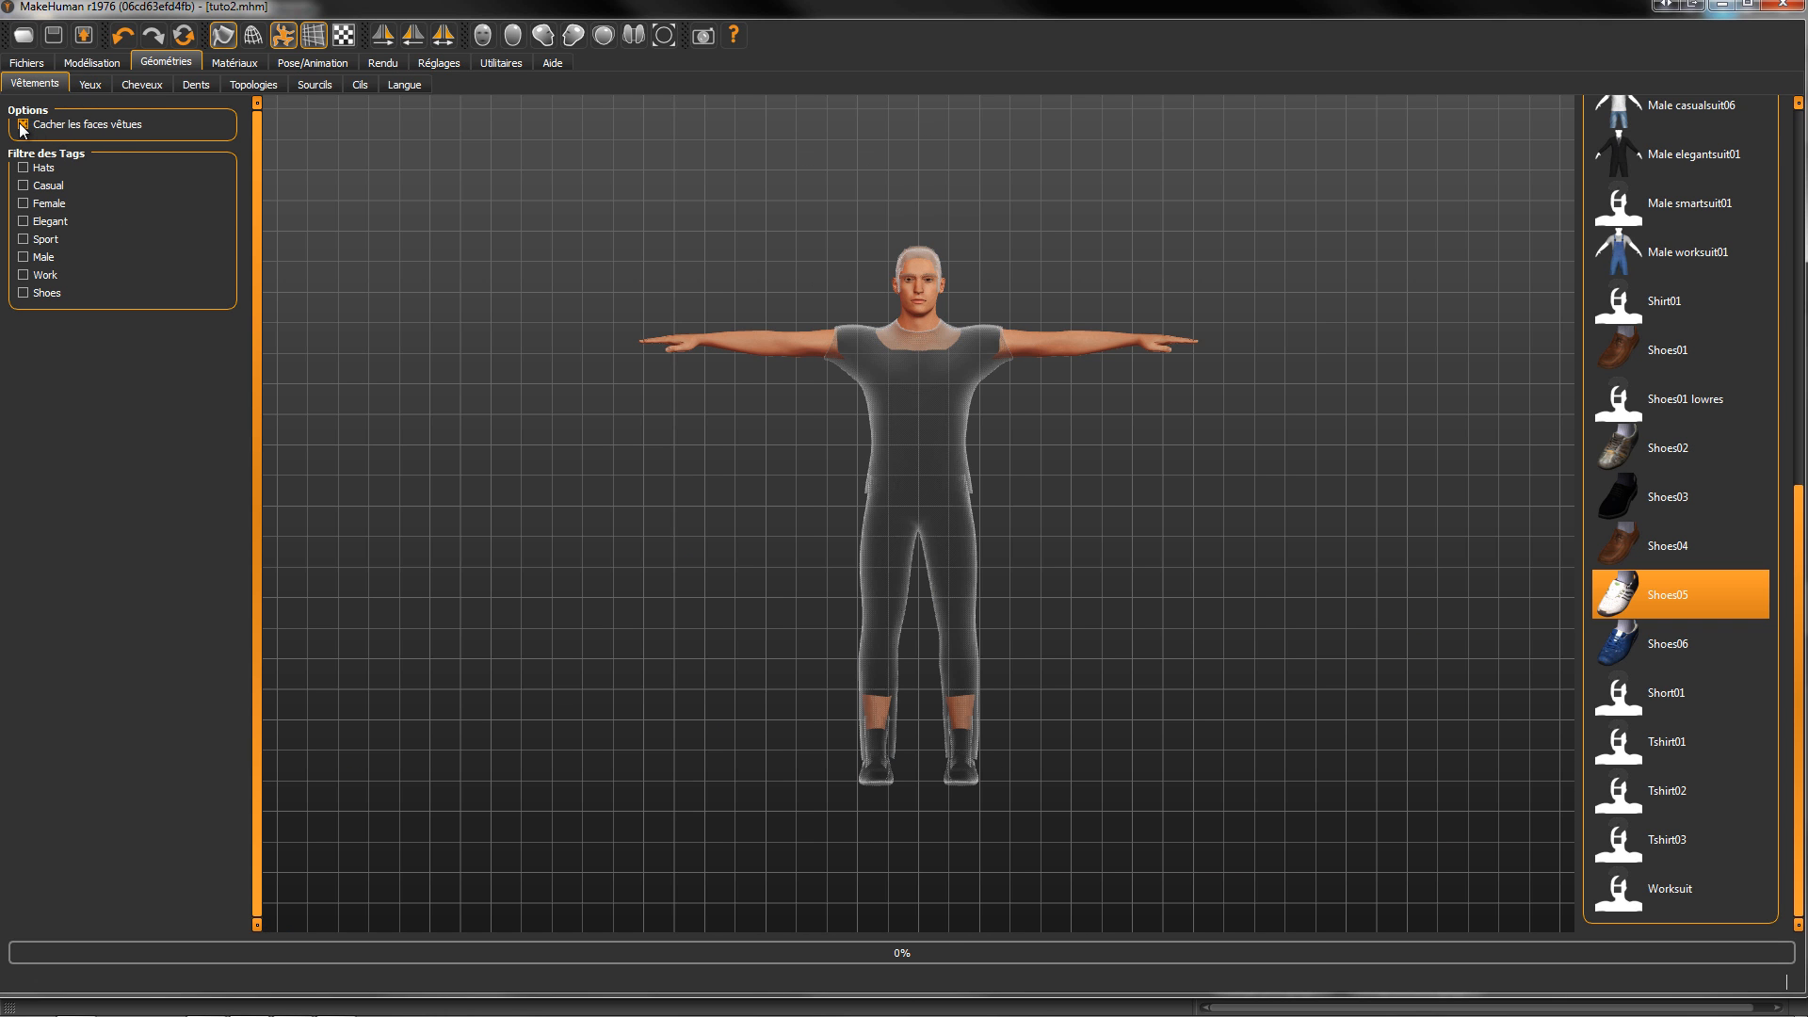
left_click(23, 126)
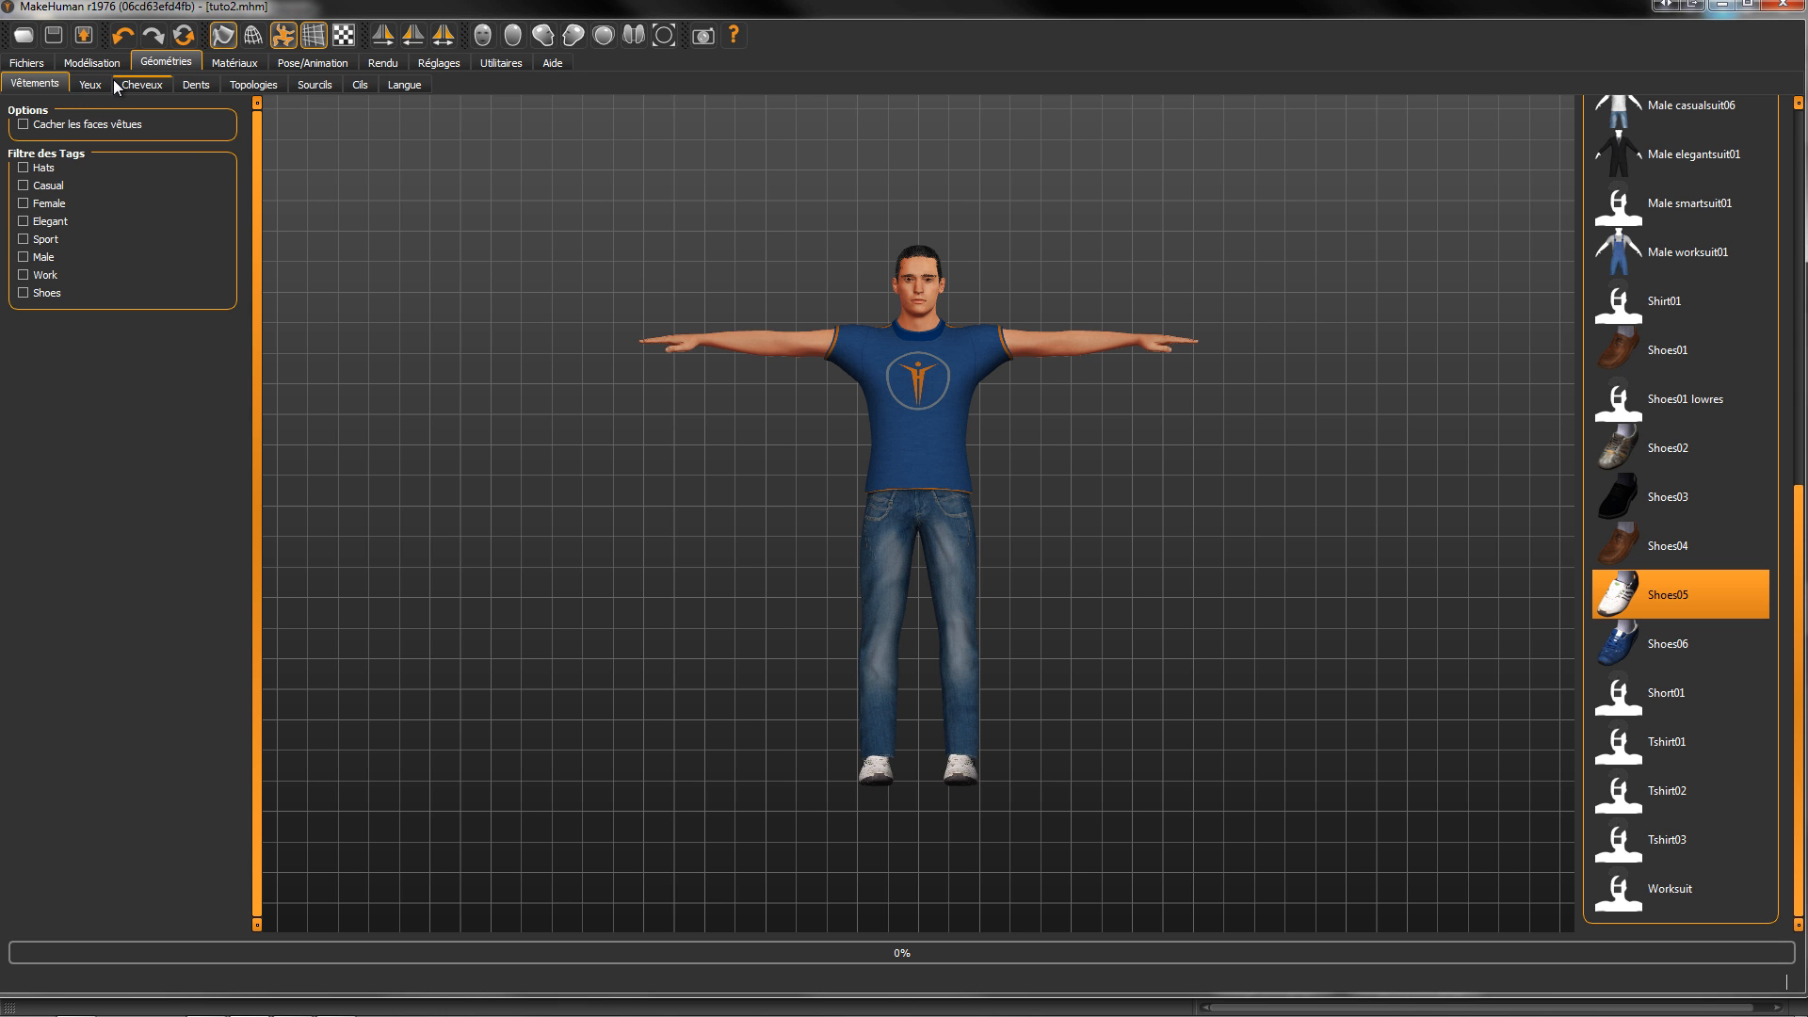
left_click(1721, 6)
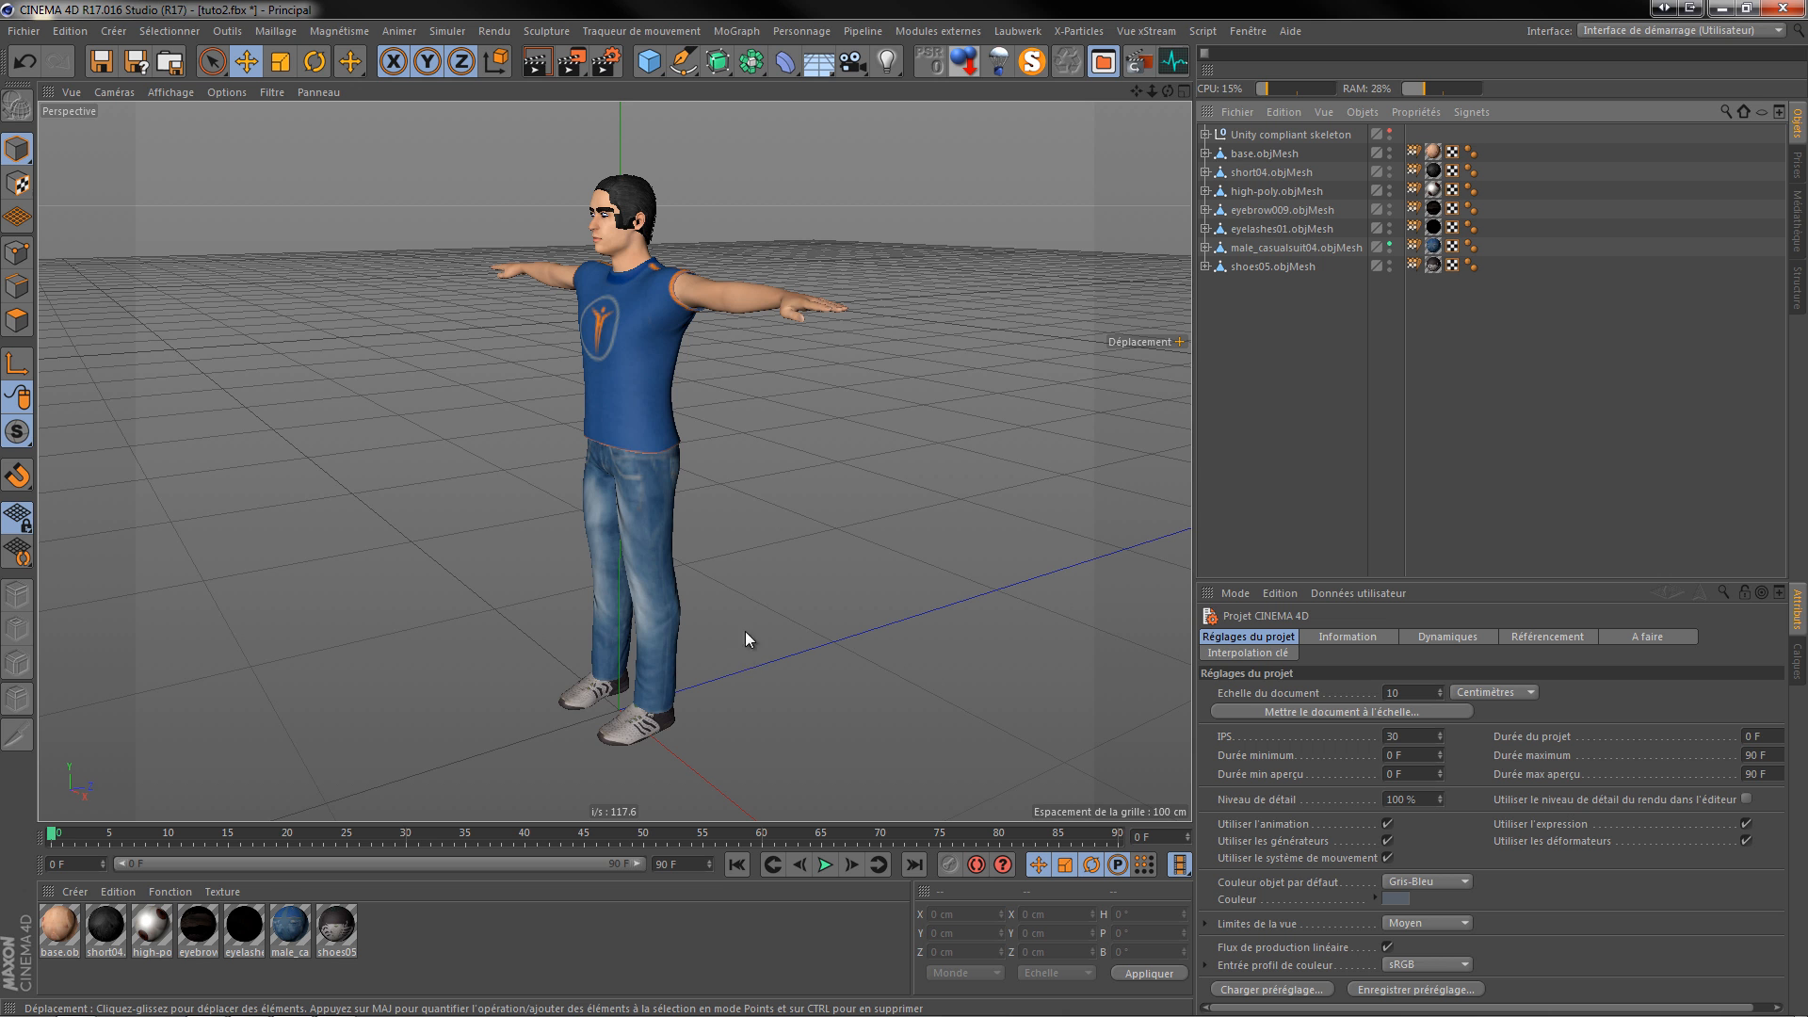
Step: Open the hair material short04.obj for editing and enable its Alpha channel
scroll(628, 233, "up", 3)
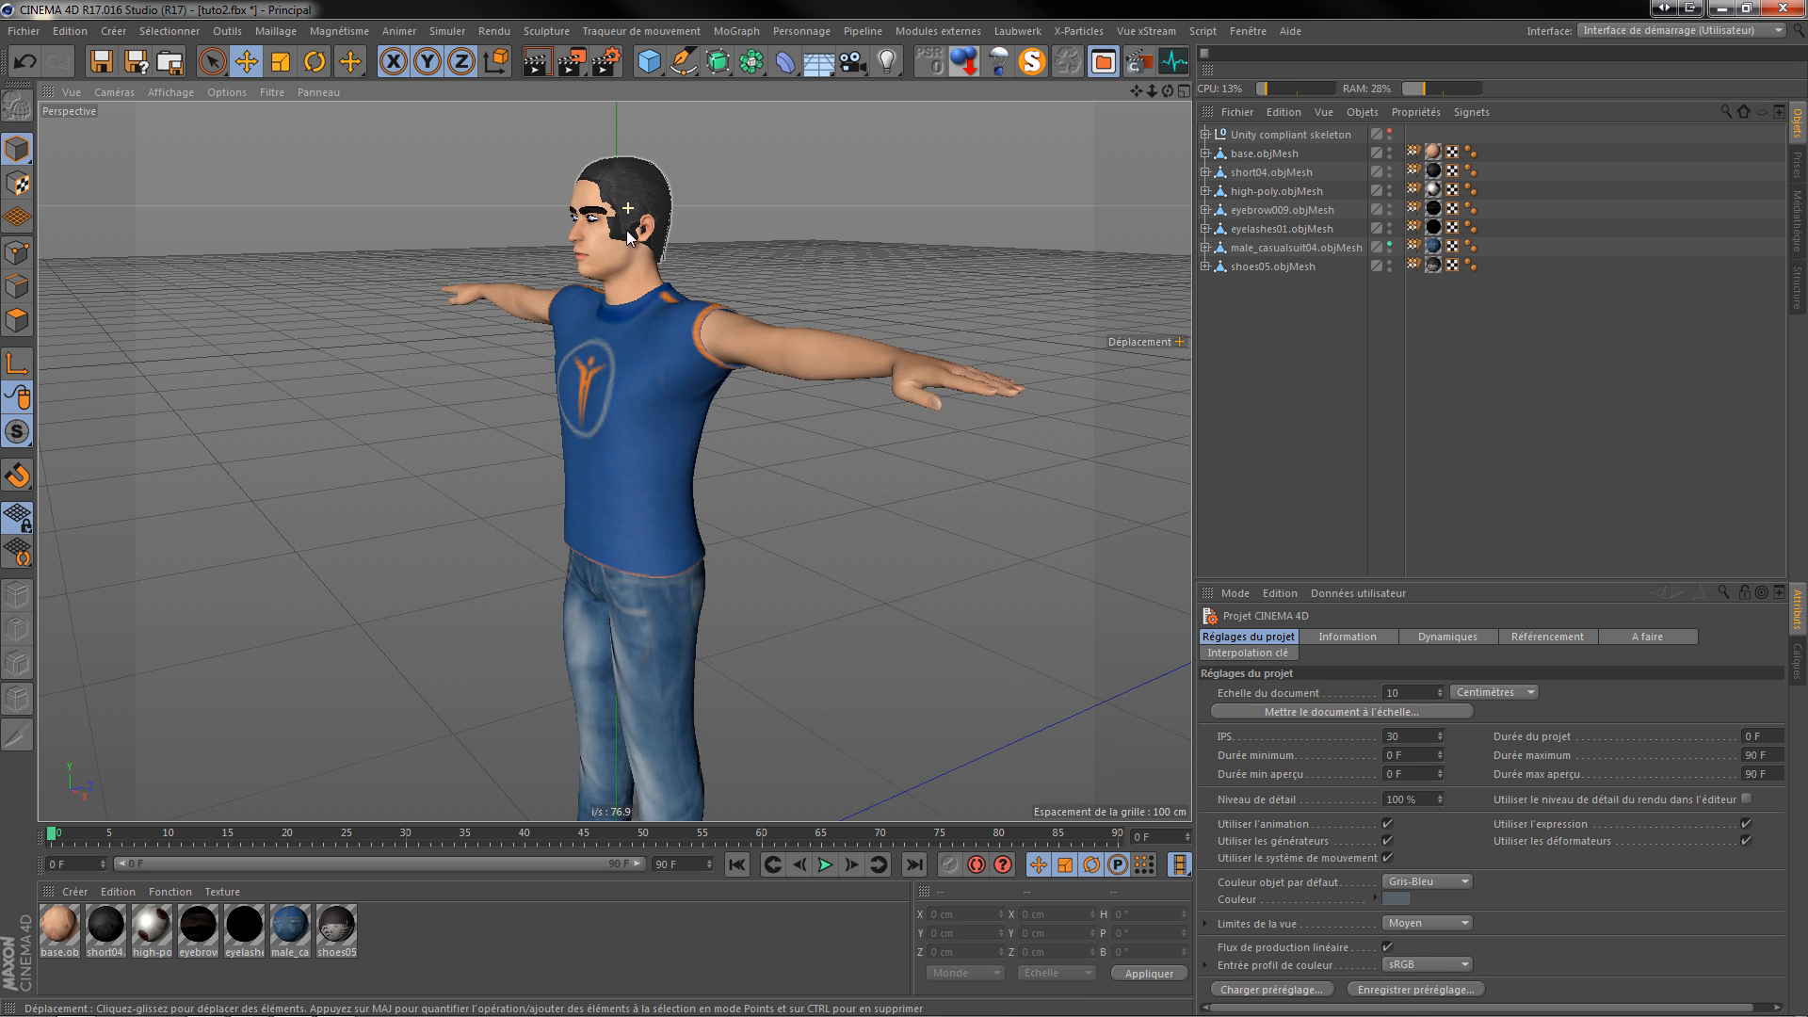
scroll(628, 233, "up", 3)
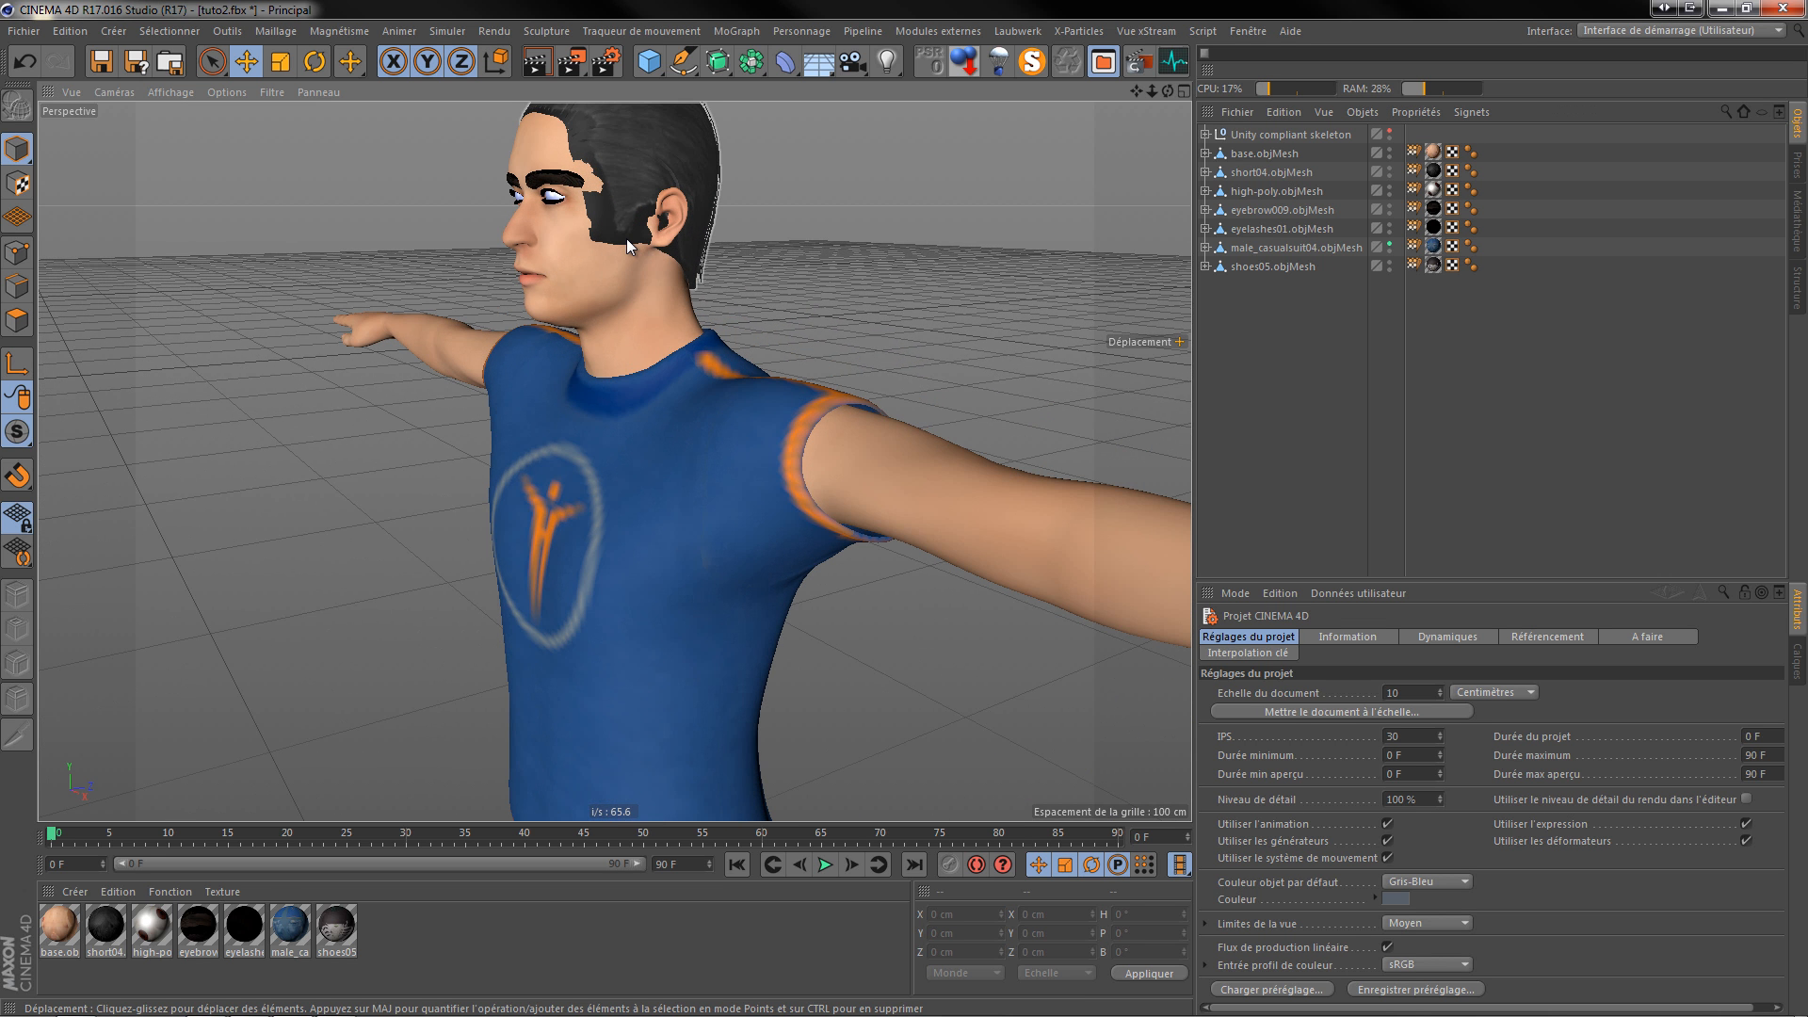
scroll(626, 239, "down", 6)
left_click(412, 949)
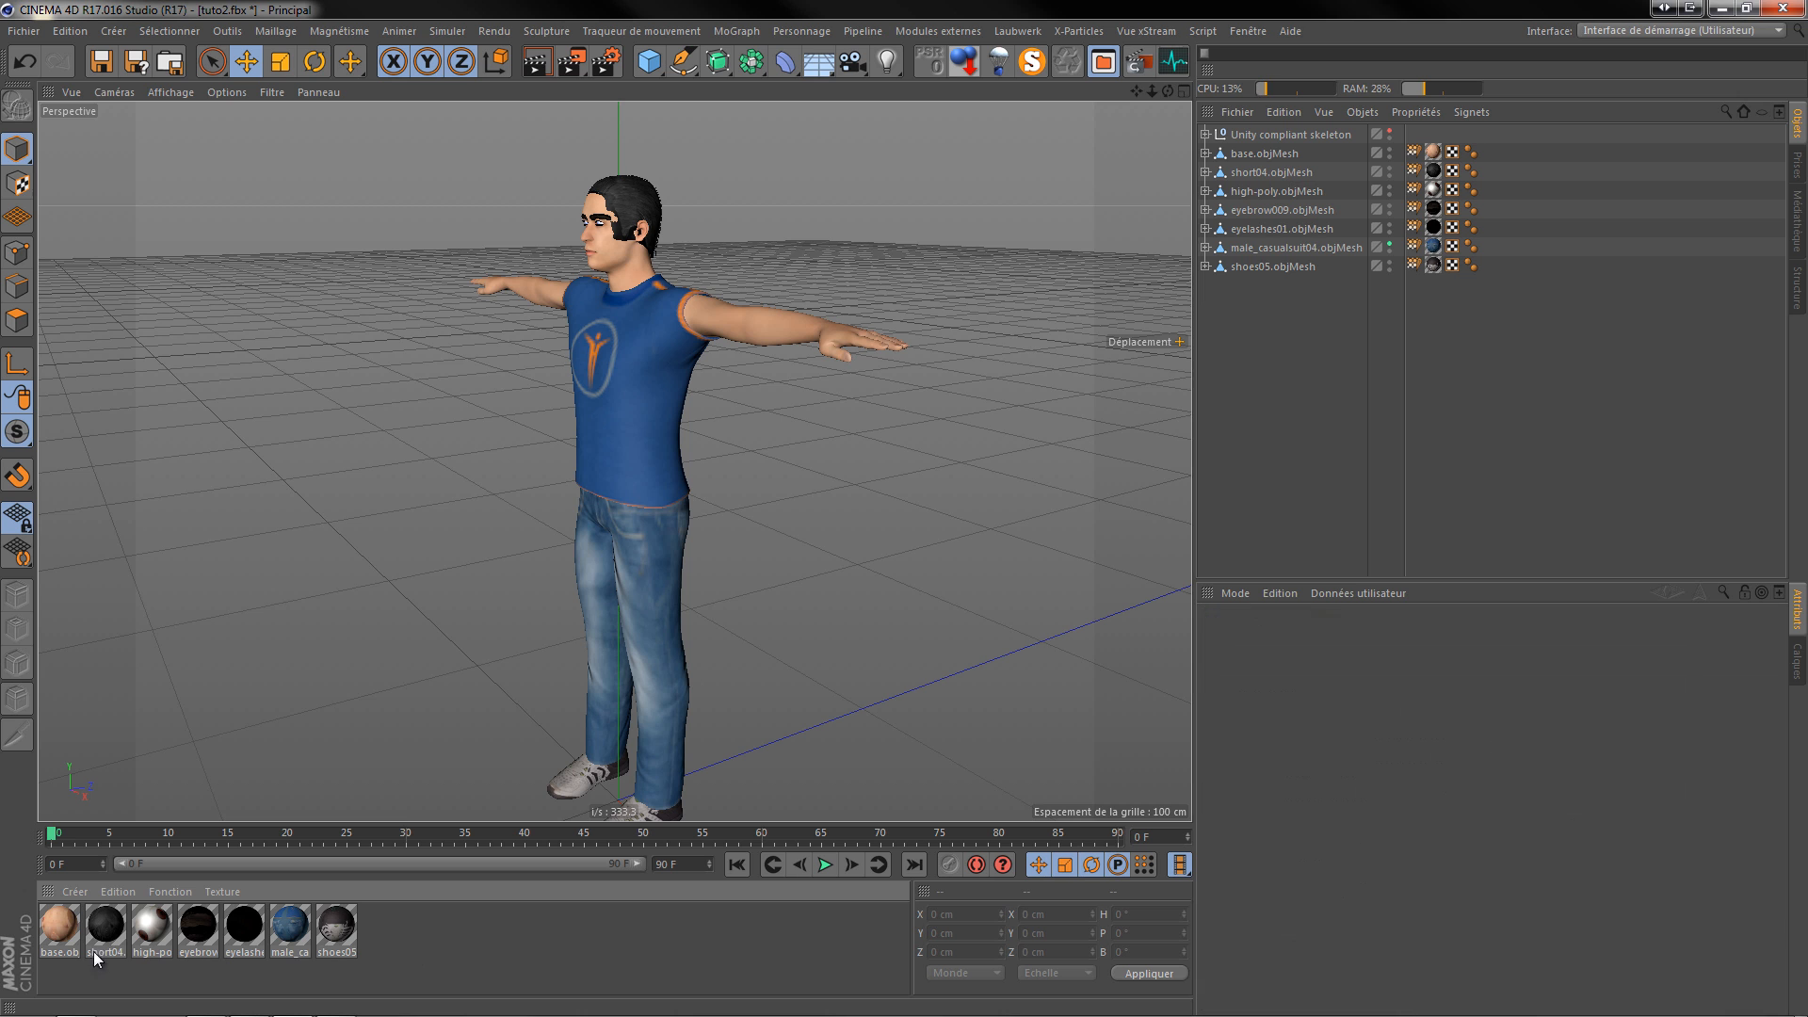
double_click(96, 926)
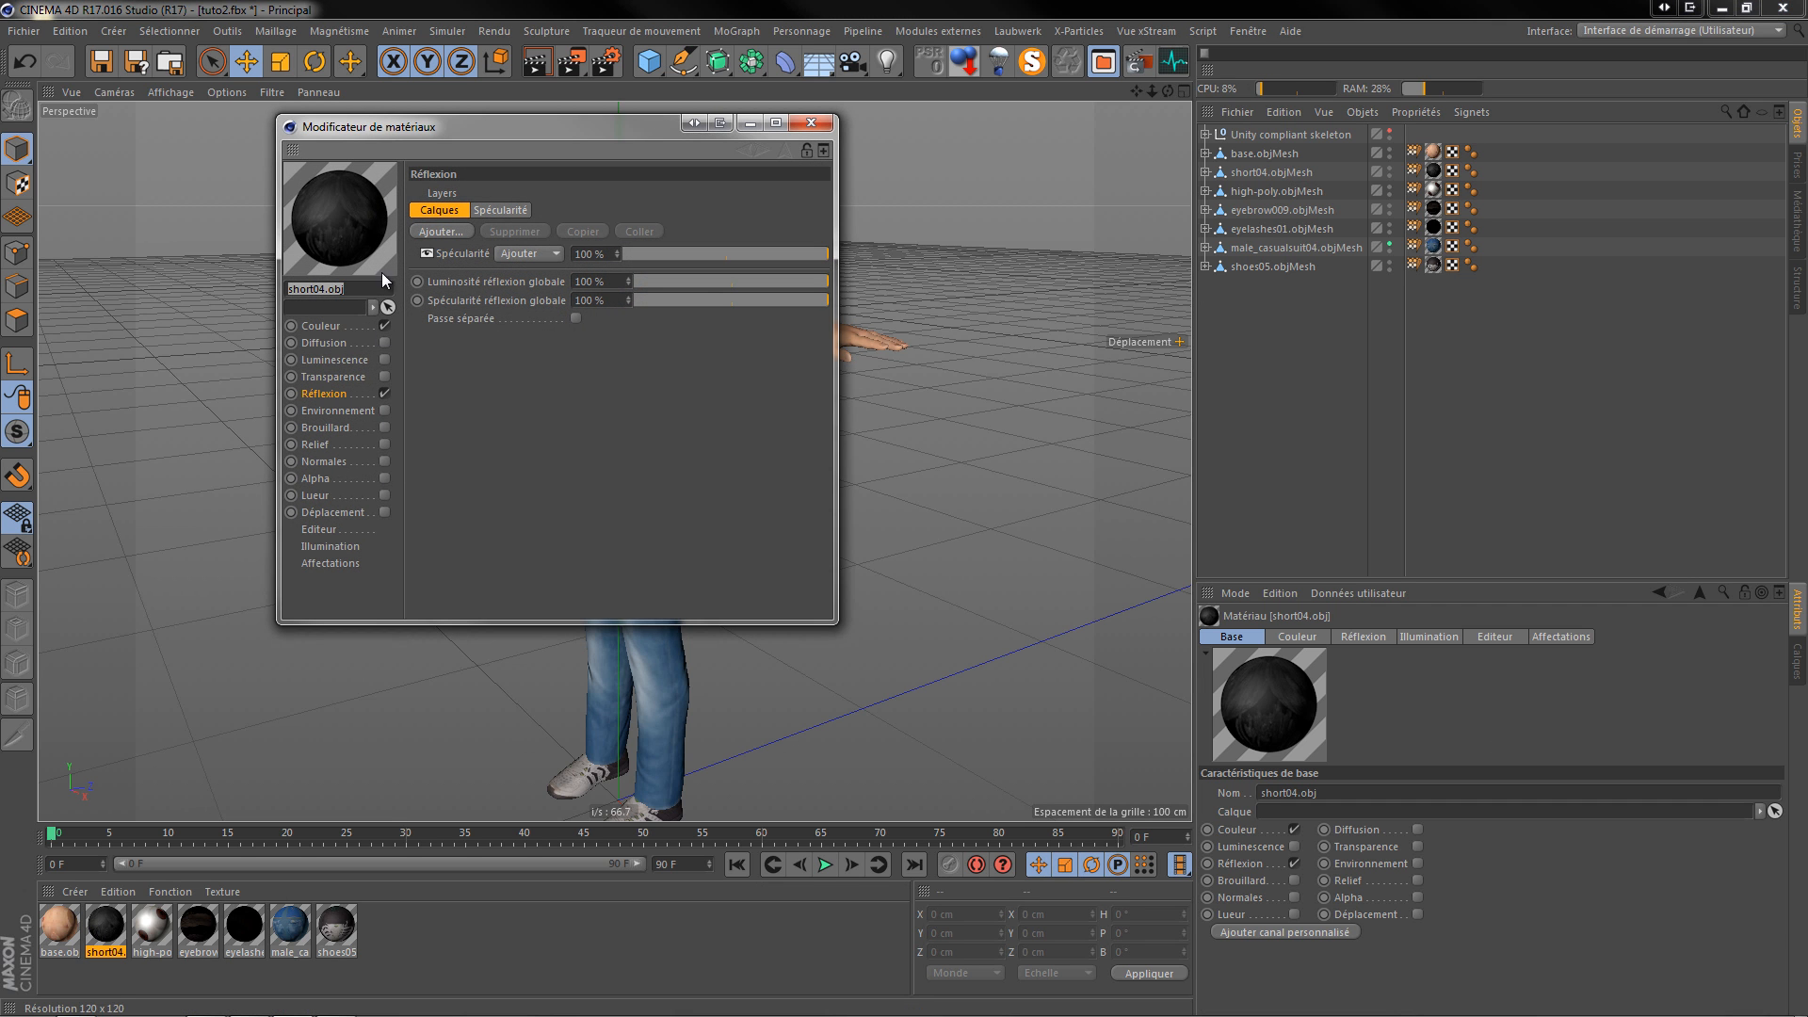
left_click(383, 477)
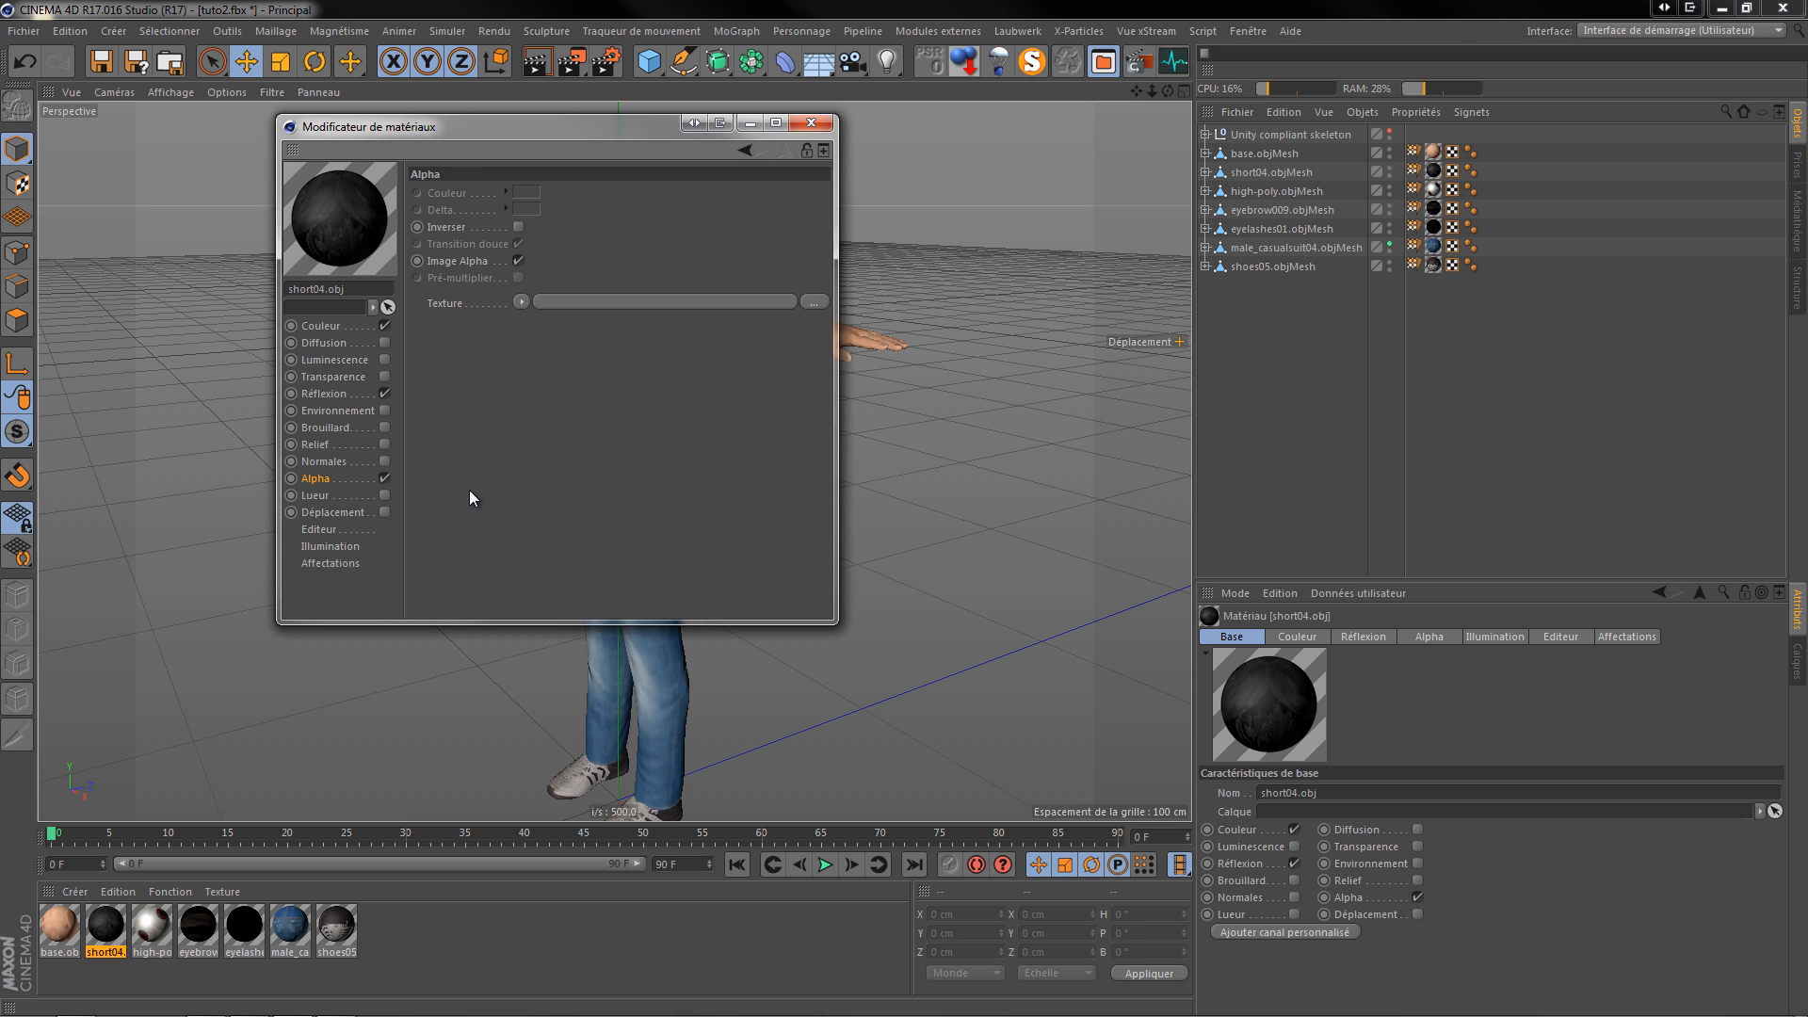
Step: Load short04_diffuse.png from the textures folder in "Creation et animation d'un personage" as the hair's alpha texture, copying the image to the project location
left_click(808, 301)
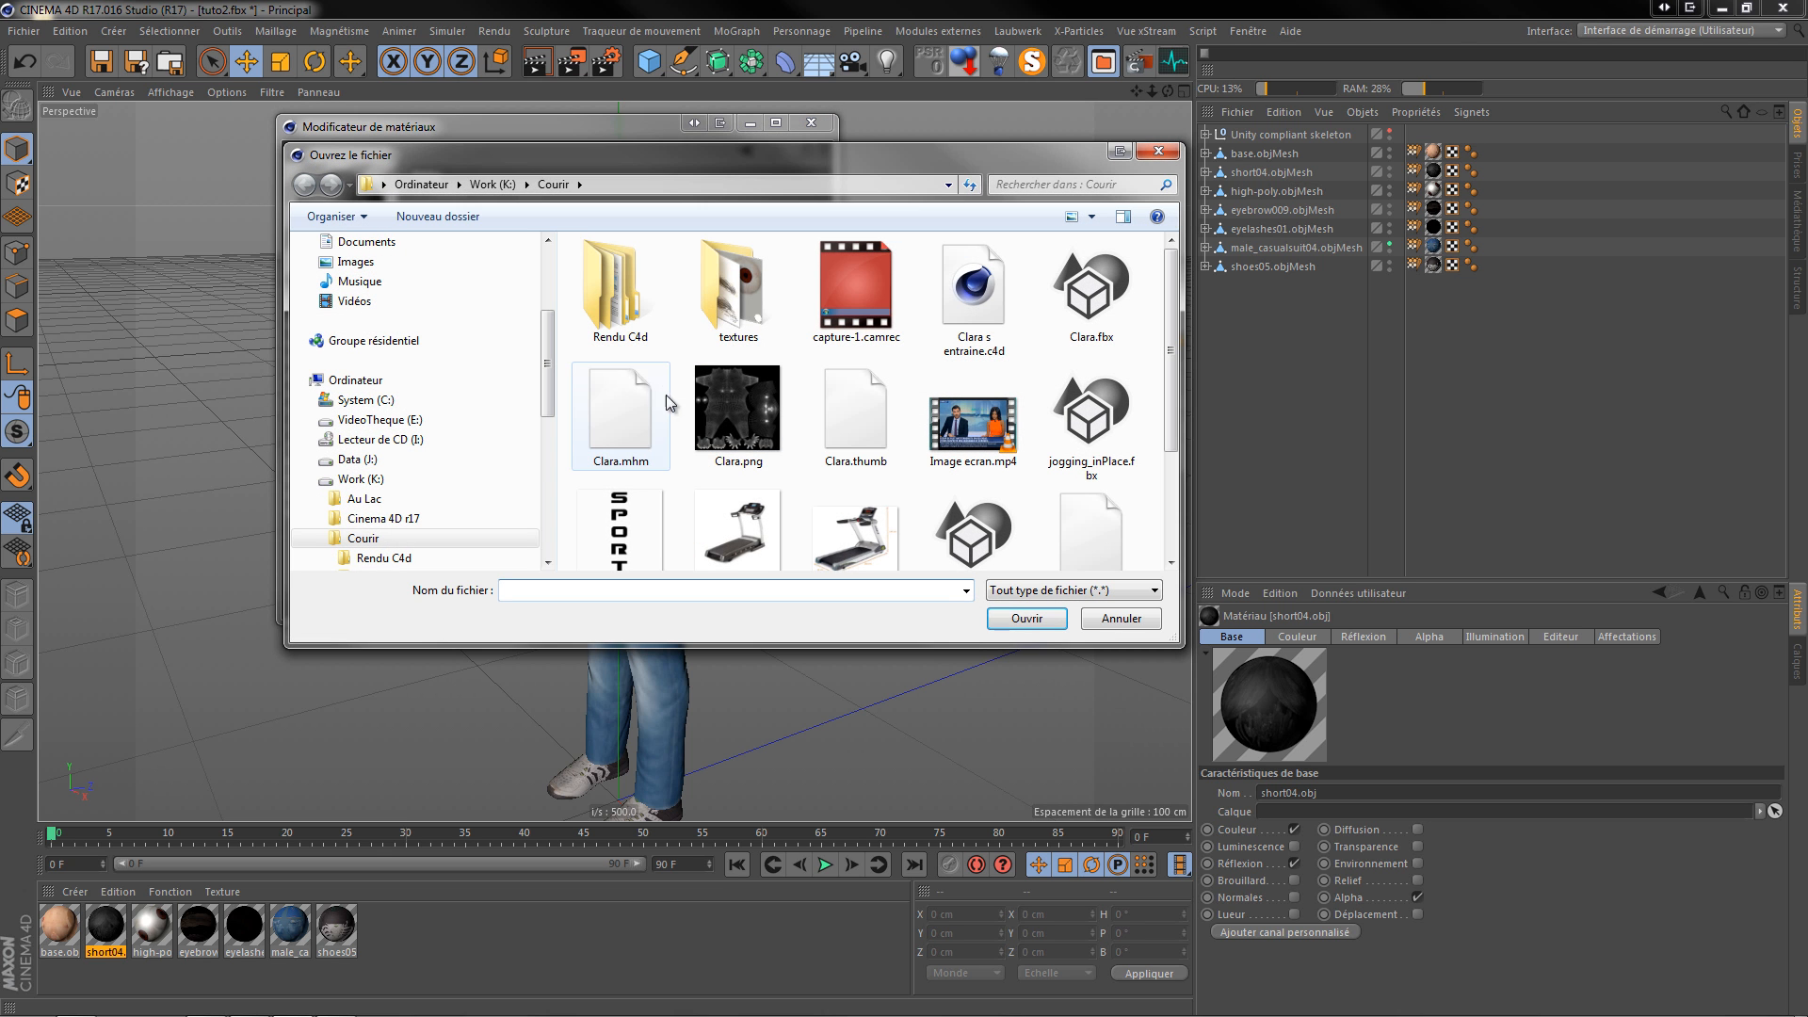
scroll(548, 381, "up", 3)
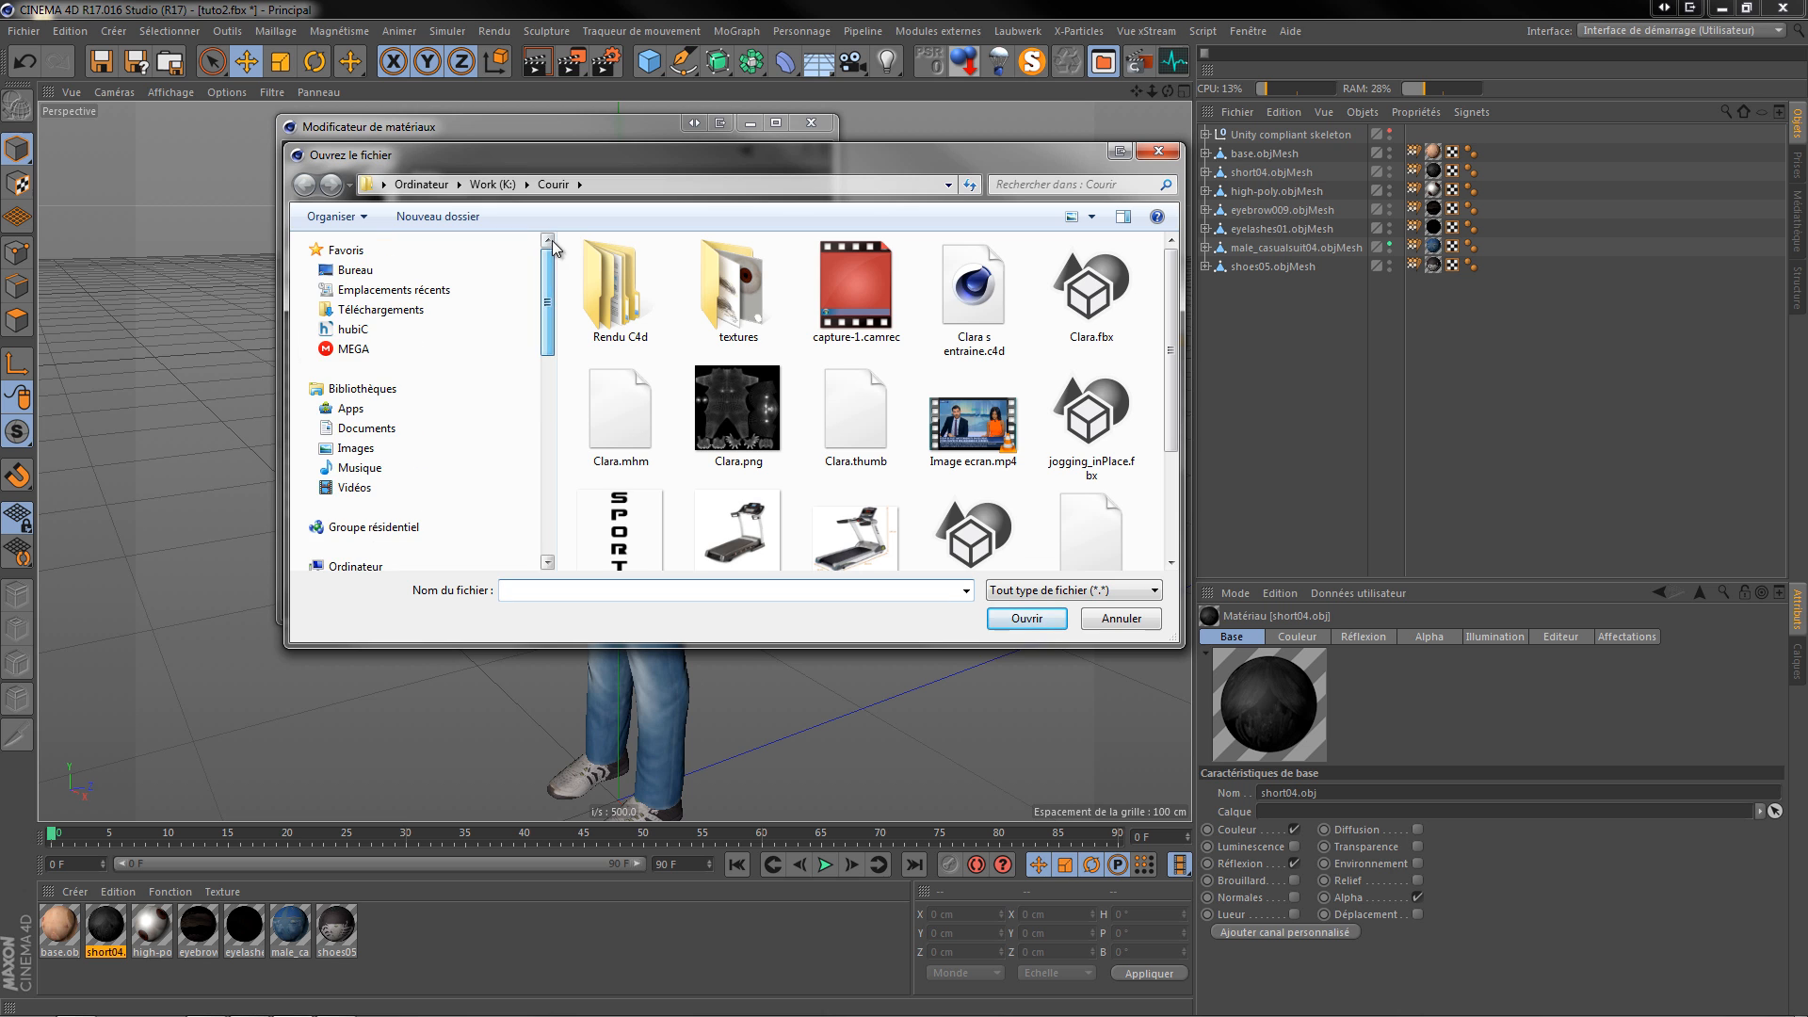
left_click(351, 271)
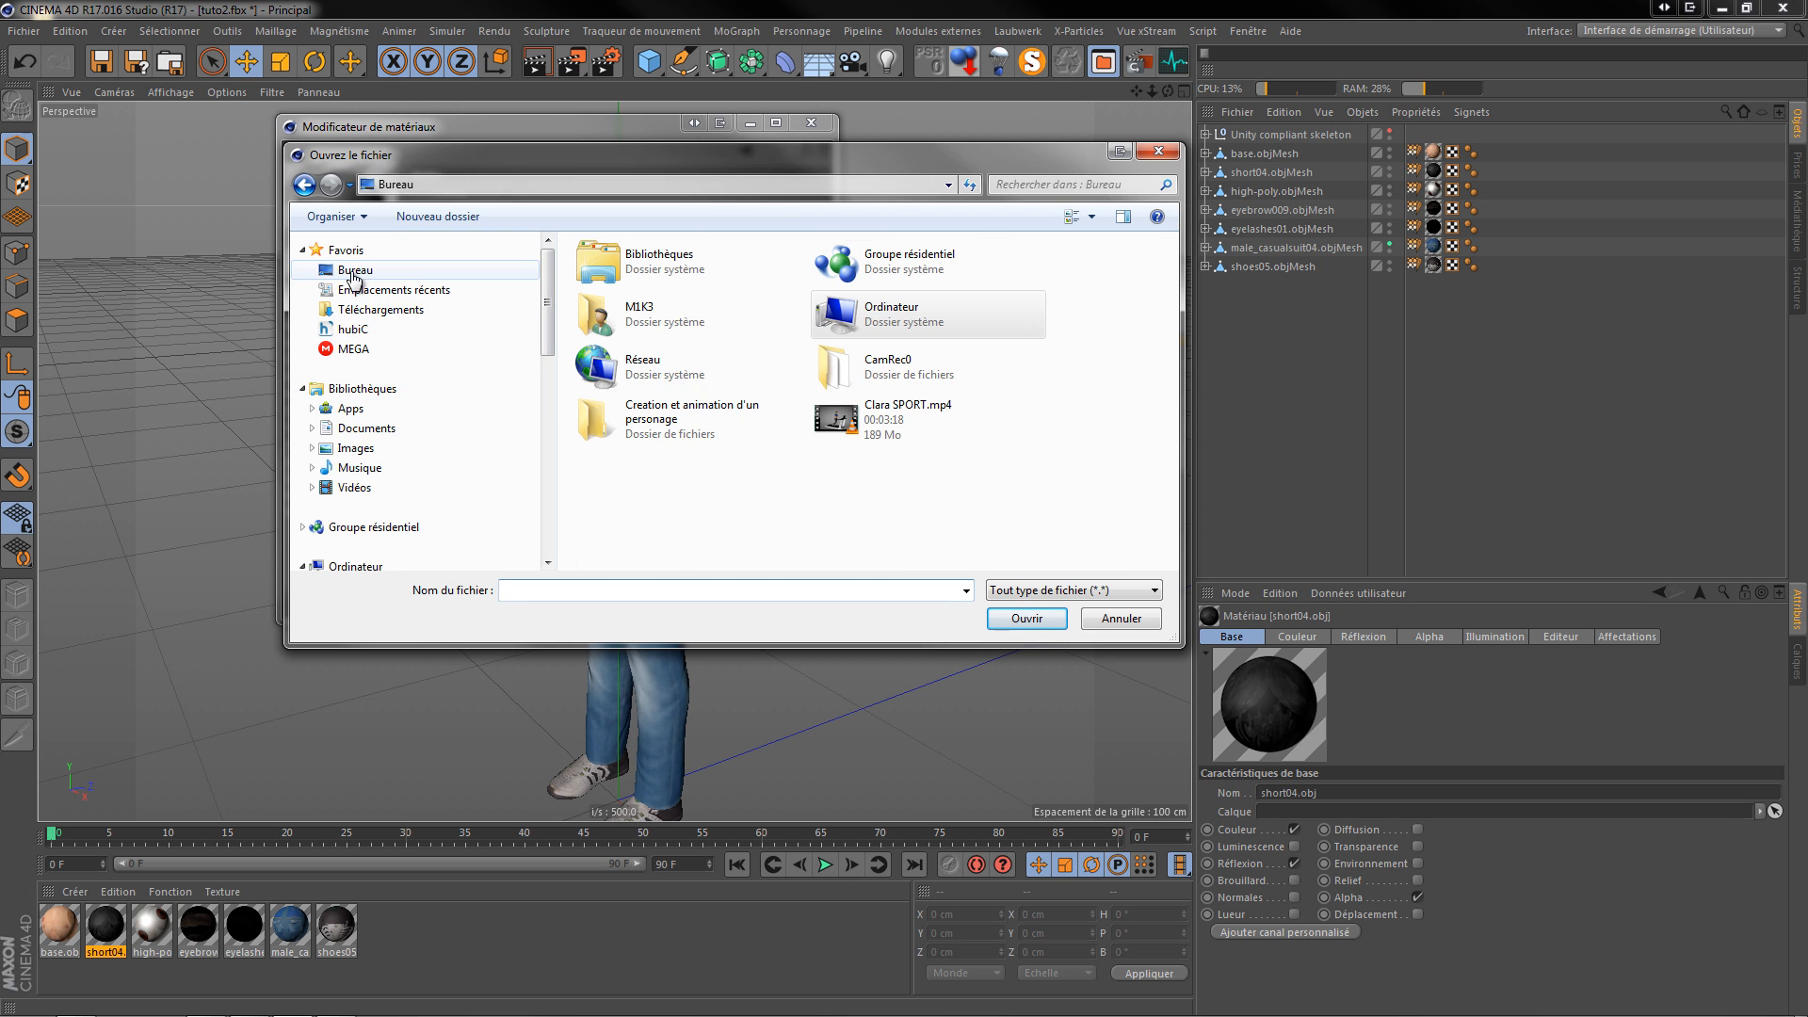
double_click(635, 436)
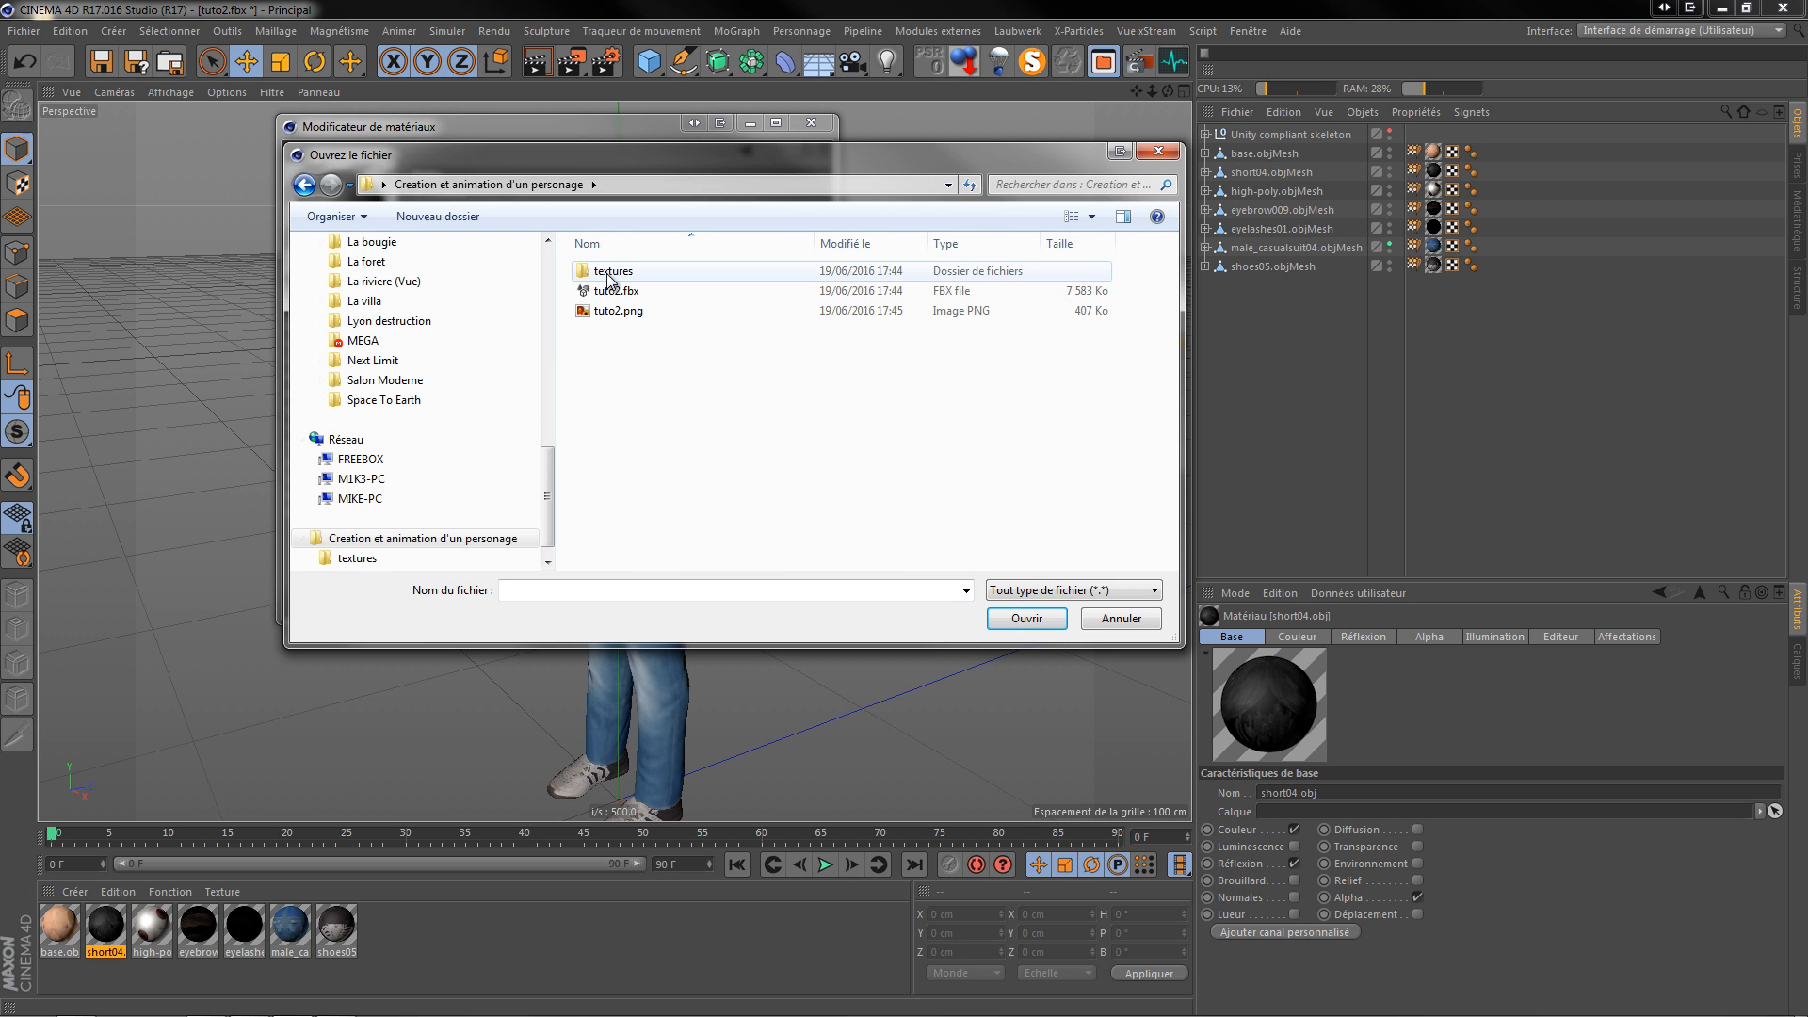
double_click(612, 270)
left_click(638, 400)
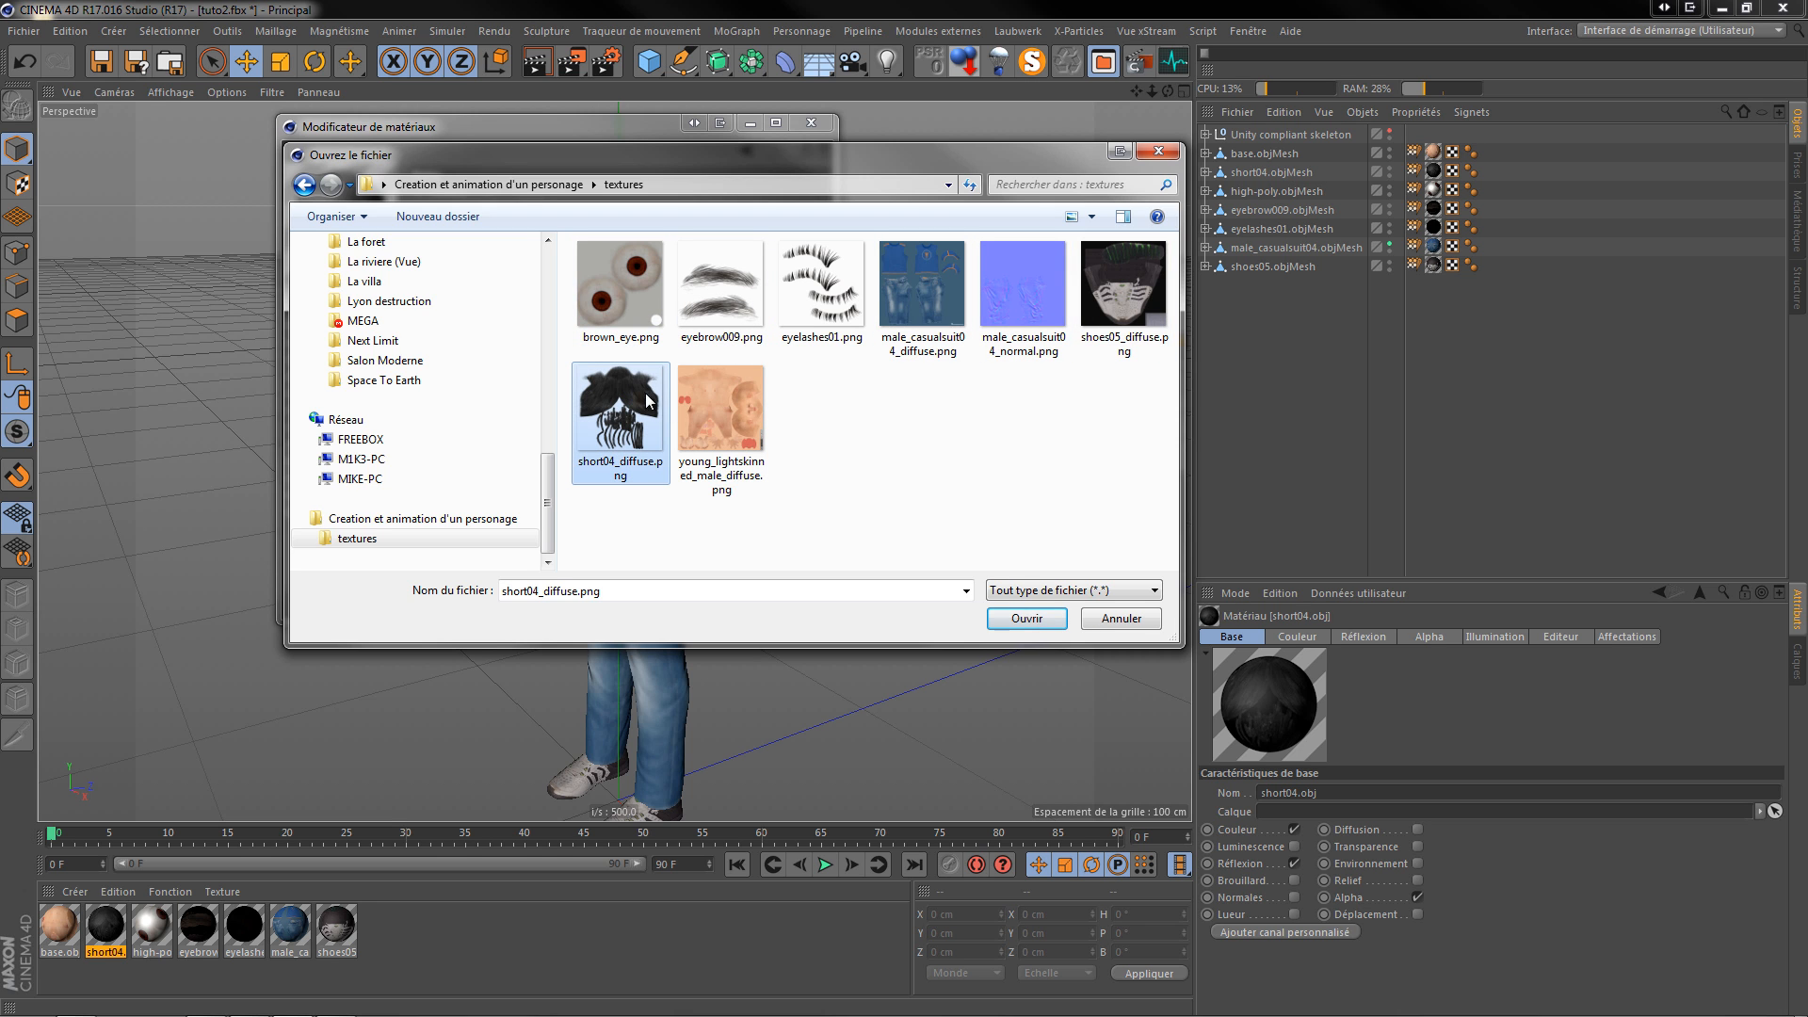
left_click(1028, 619)
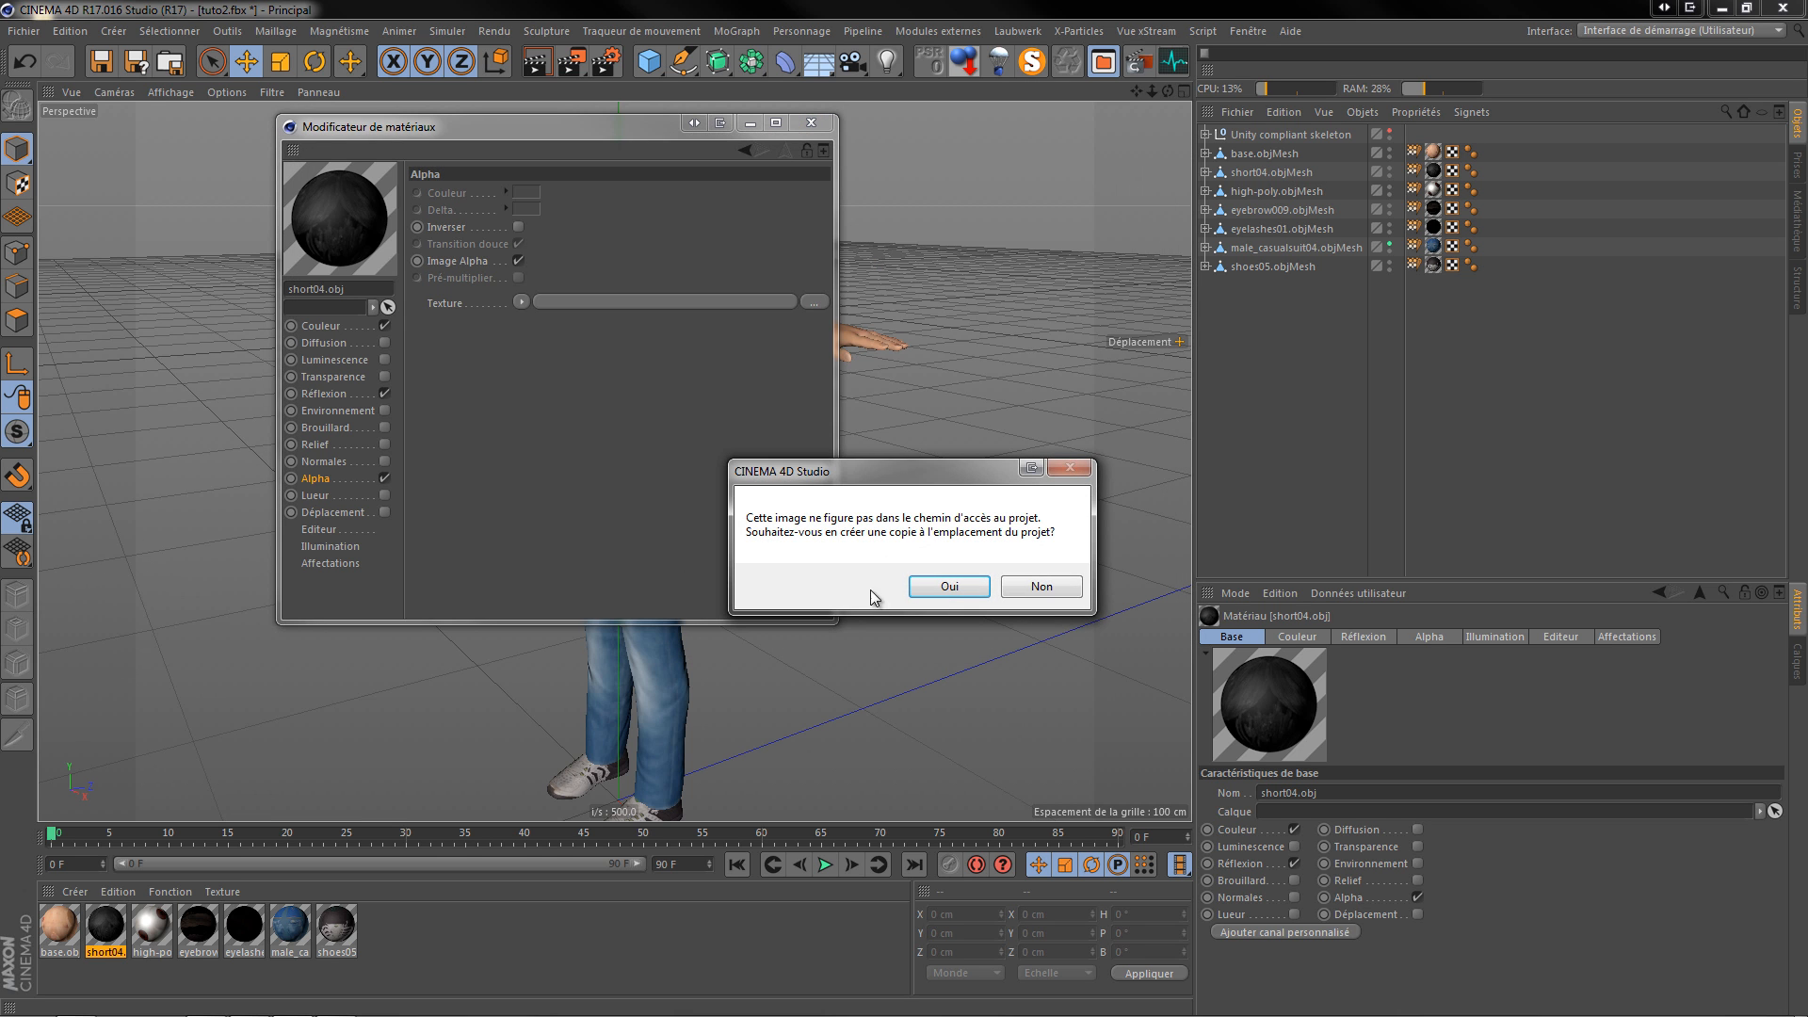
left_click(947, 585)
left_click(749, 124)
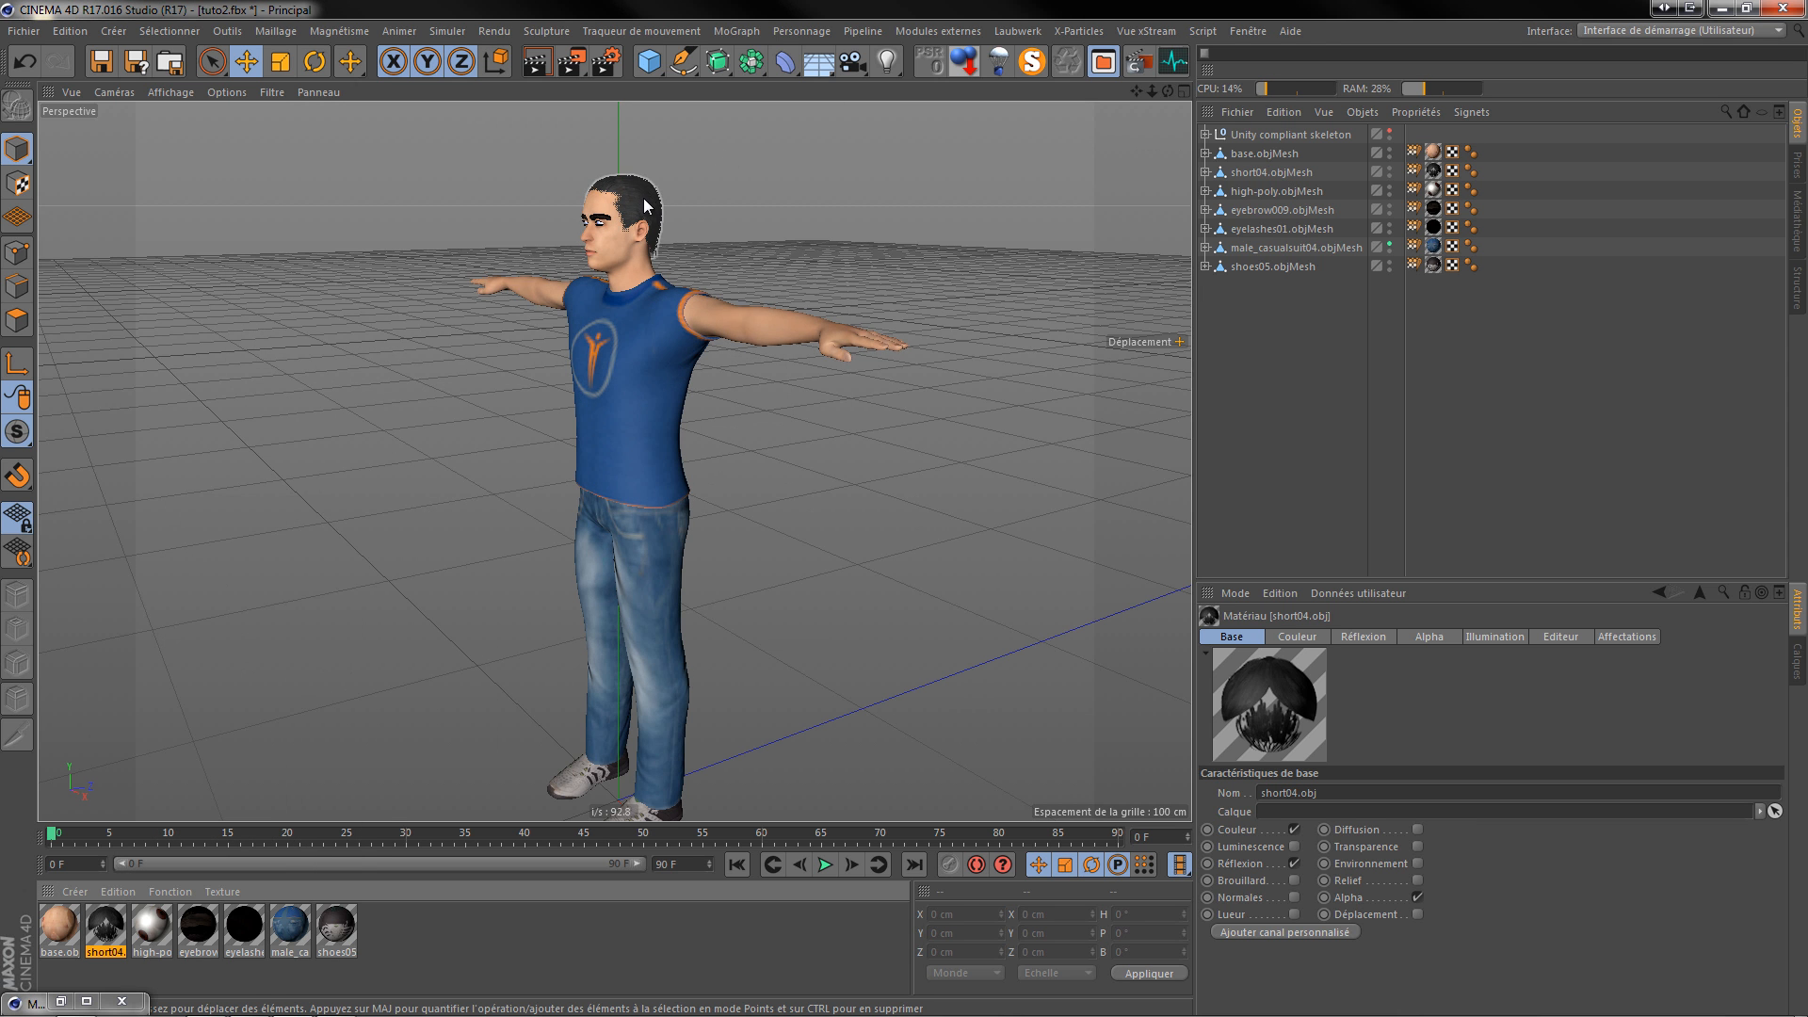
Step: Enable the Alpha channel on the eye material high-poly.obj and load brown_eye.png as its texture, copying the image to the project location
scroll(579, 241, "up", 5)
scroll(737, 416, "down", 5)
scroll(715, 345, "up", 8)
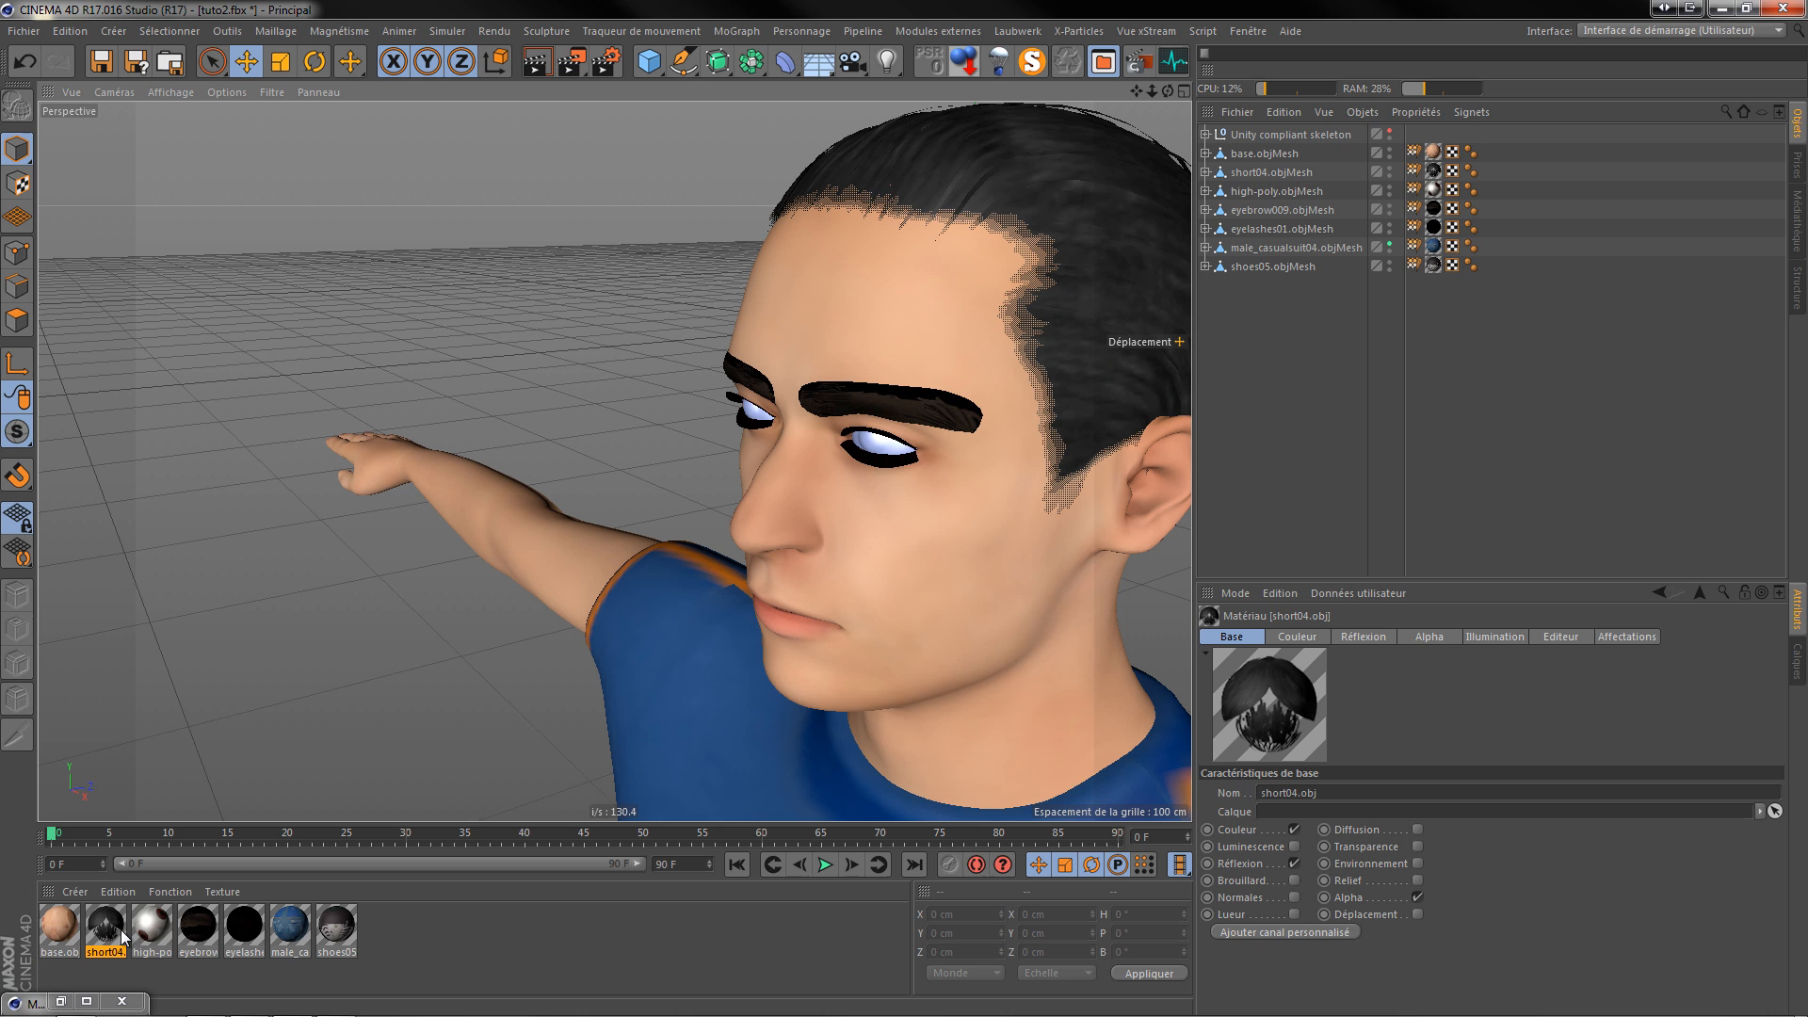
left_click(147, 930)
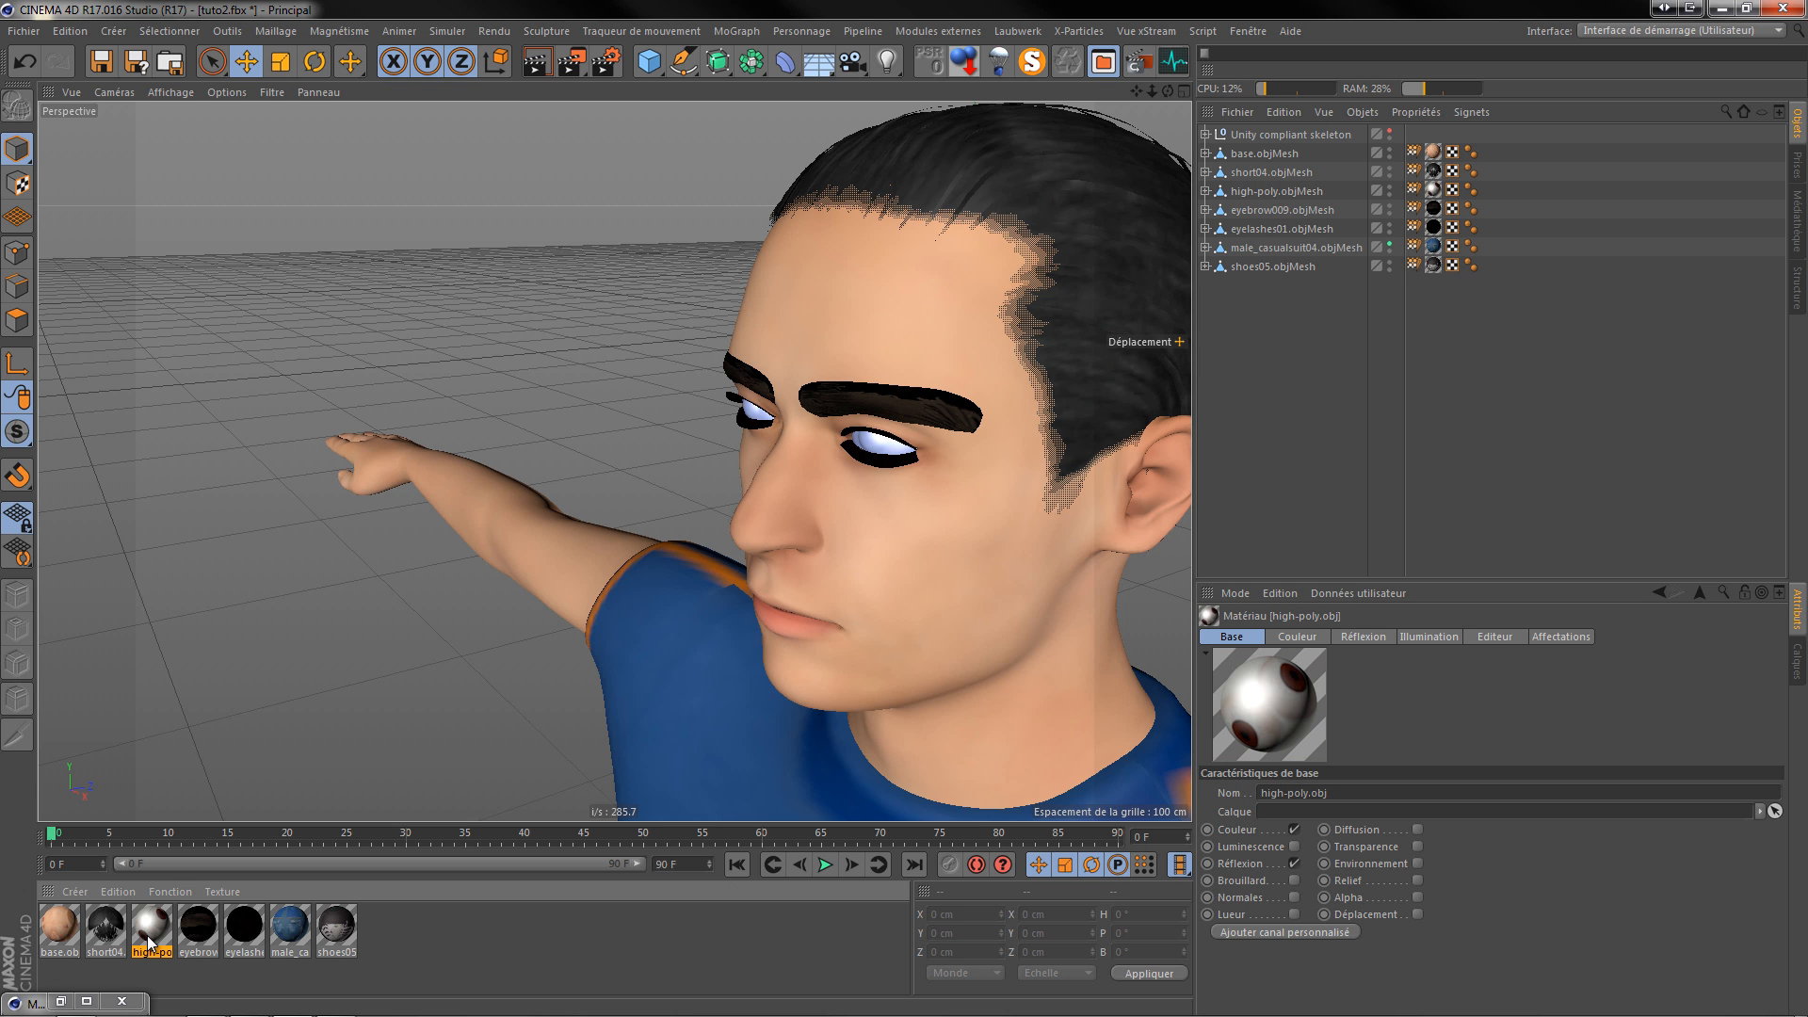
double_click(154, 930)
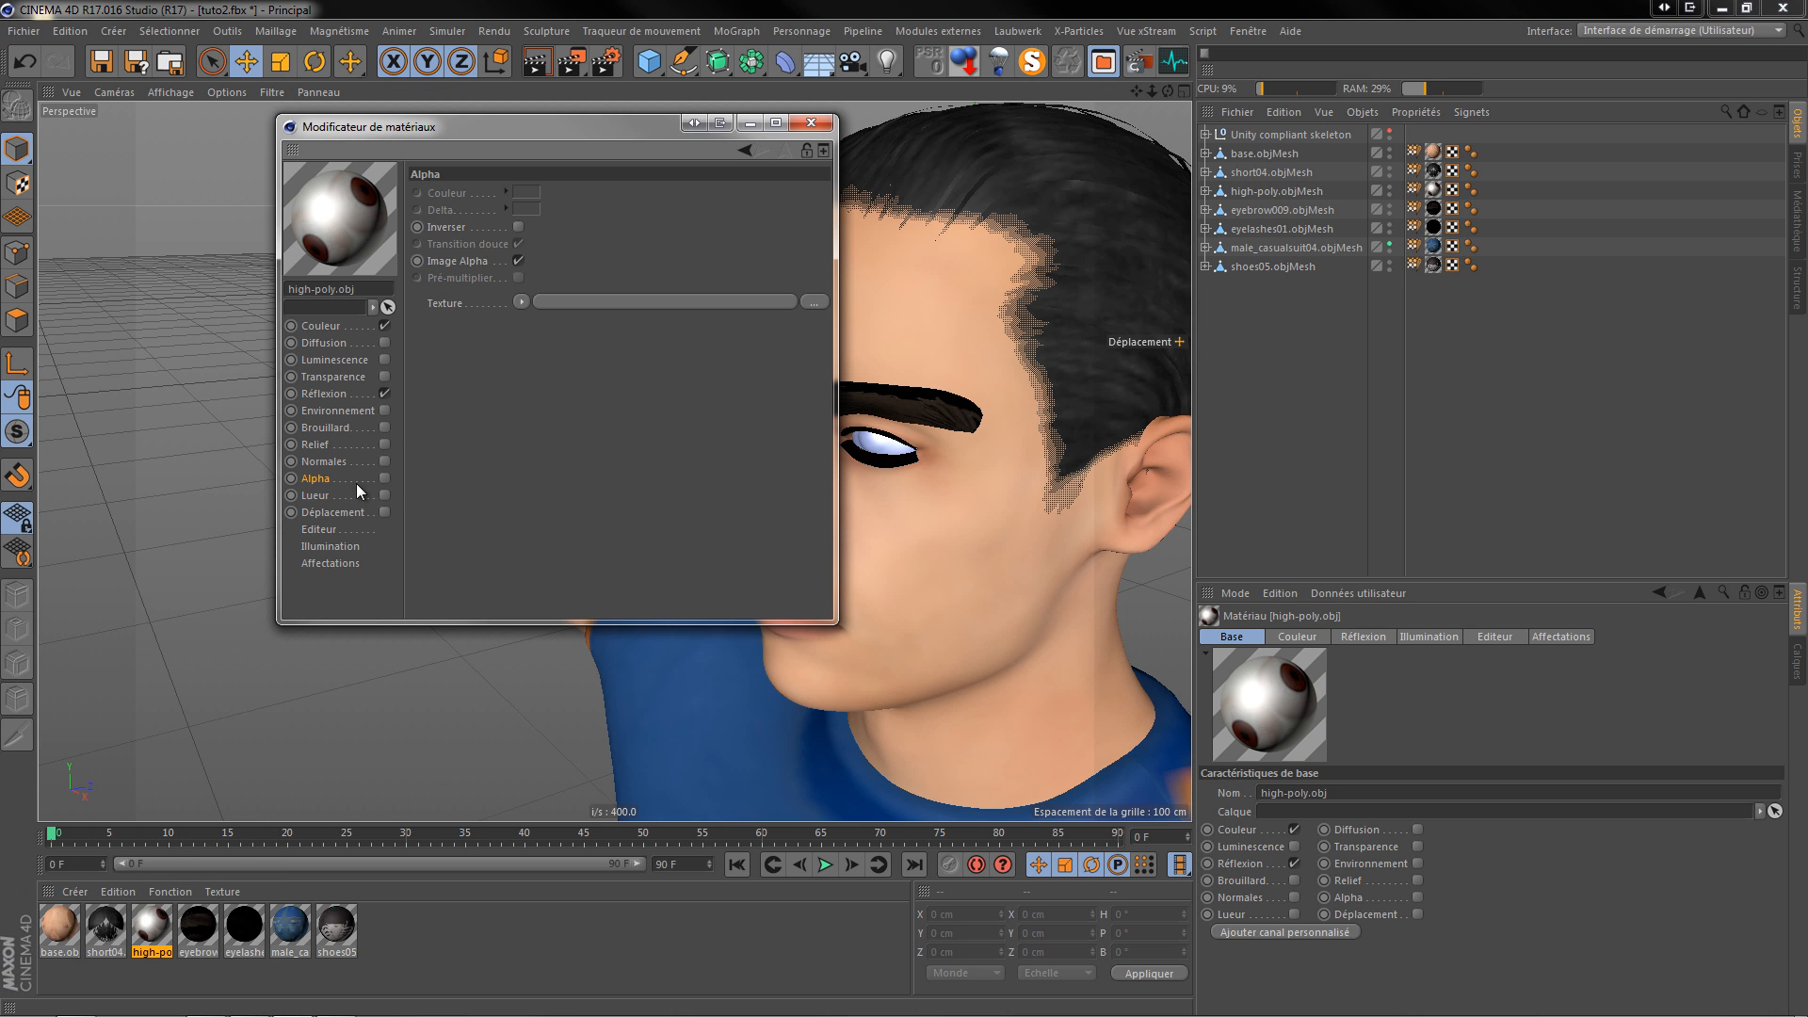
left_click(385, 478)
left_click(813, 302)
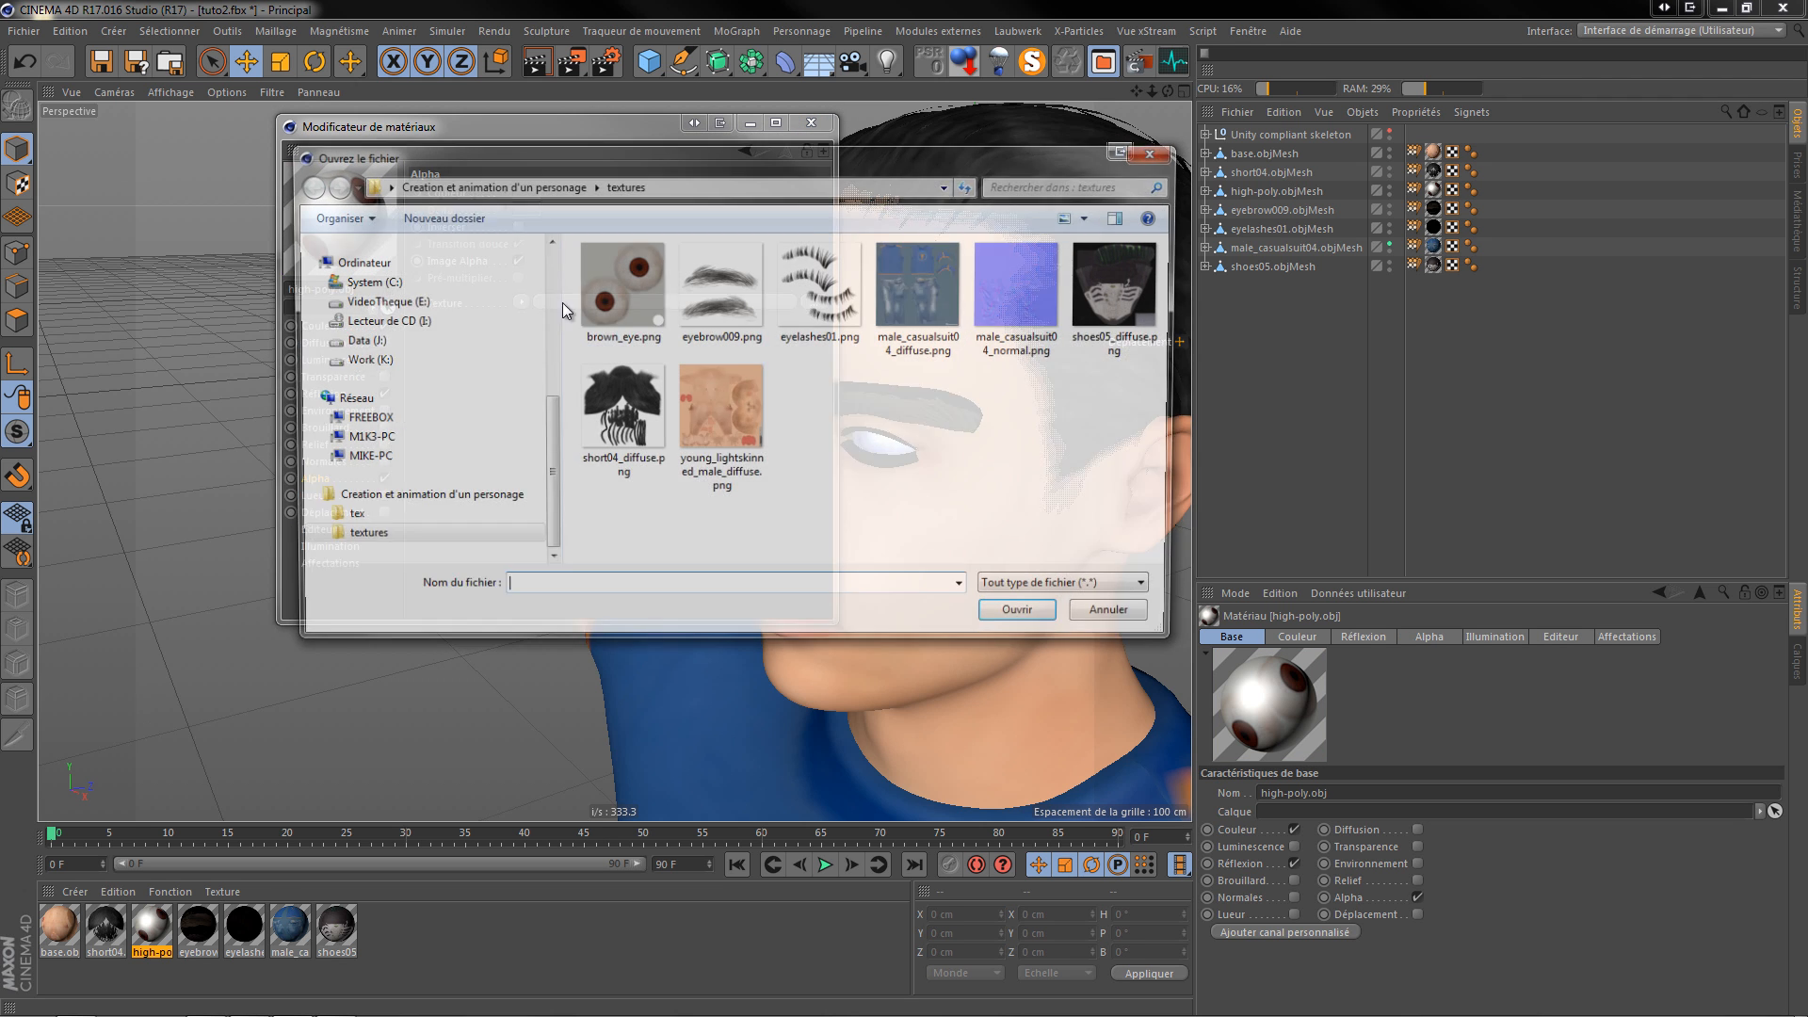
left_click(610, 284)
left_click(1024, 619)
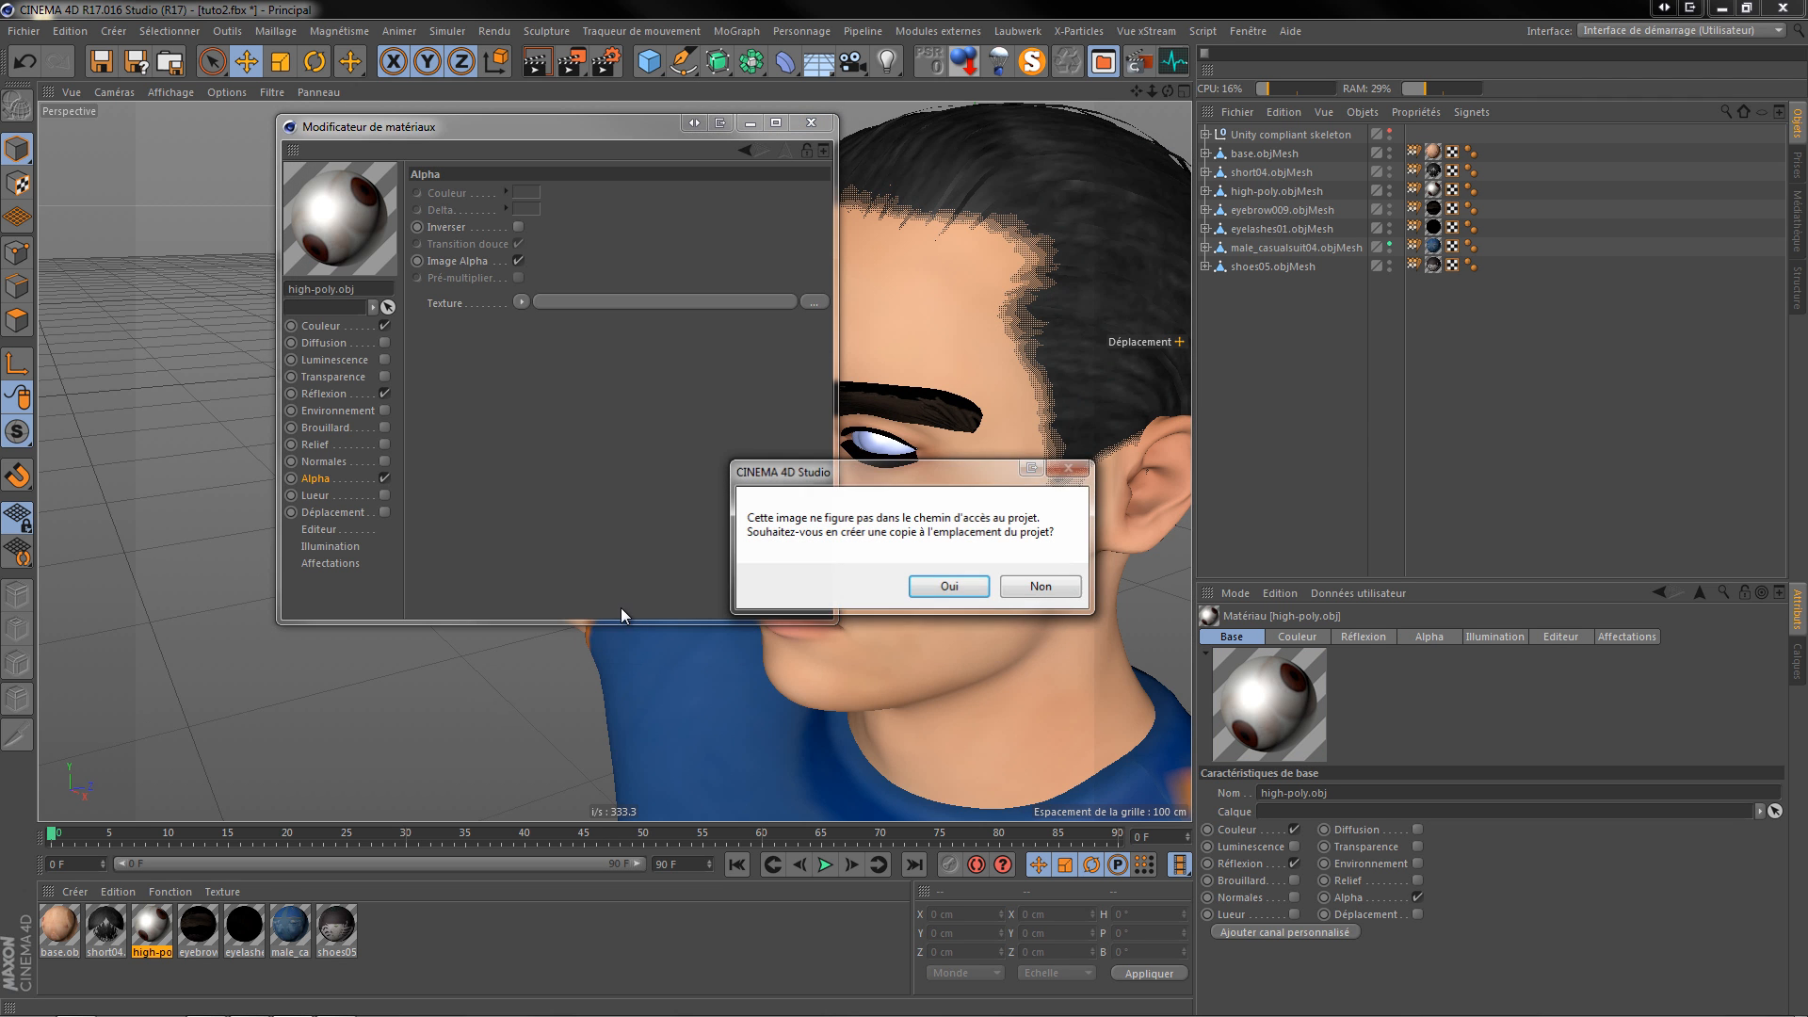
left_click(943, 592)
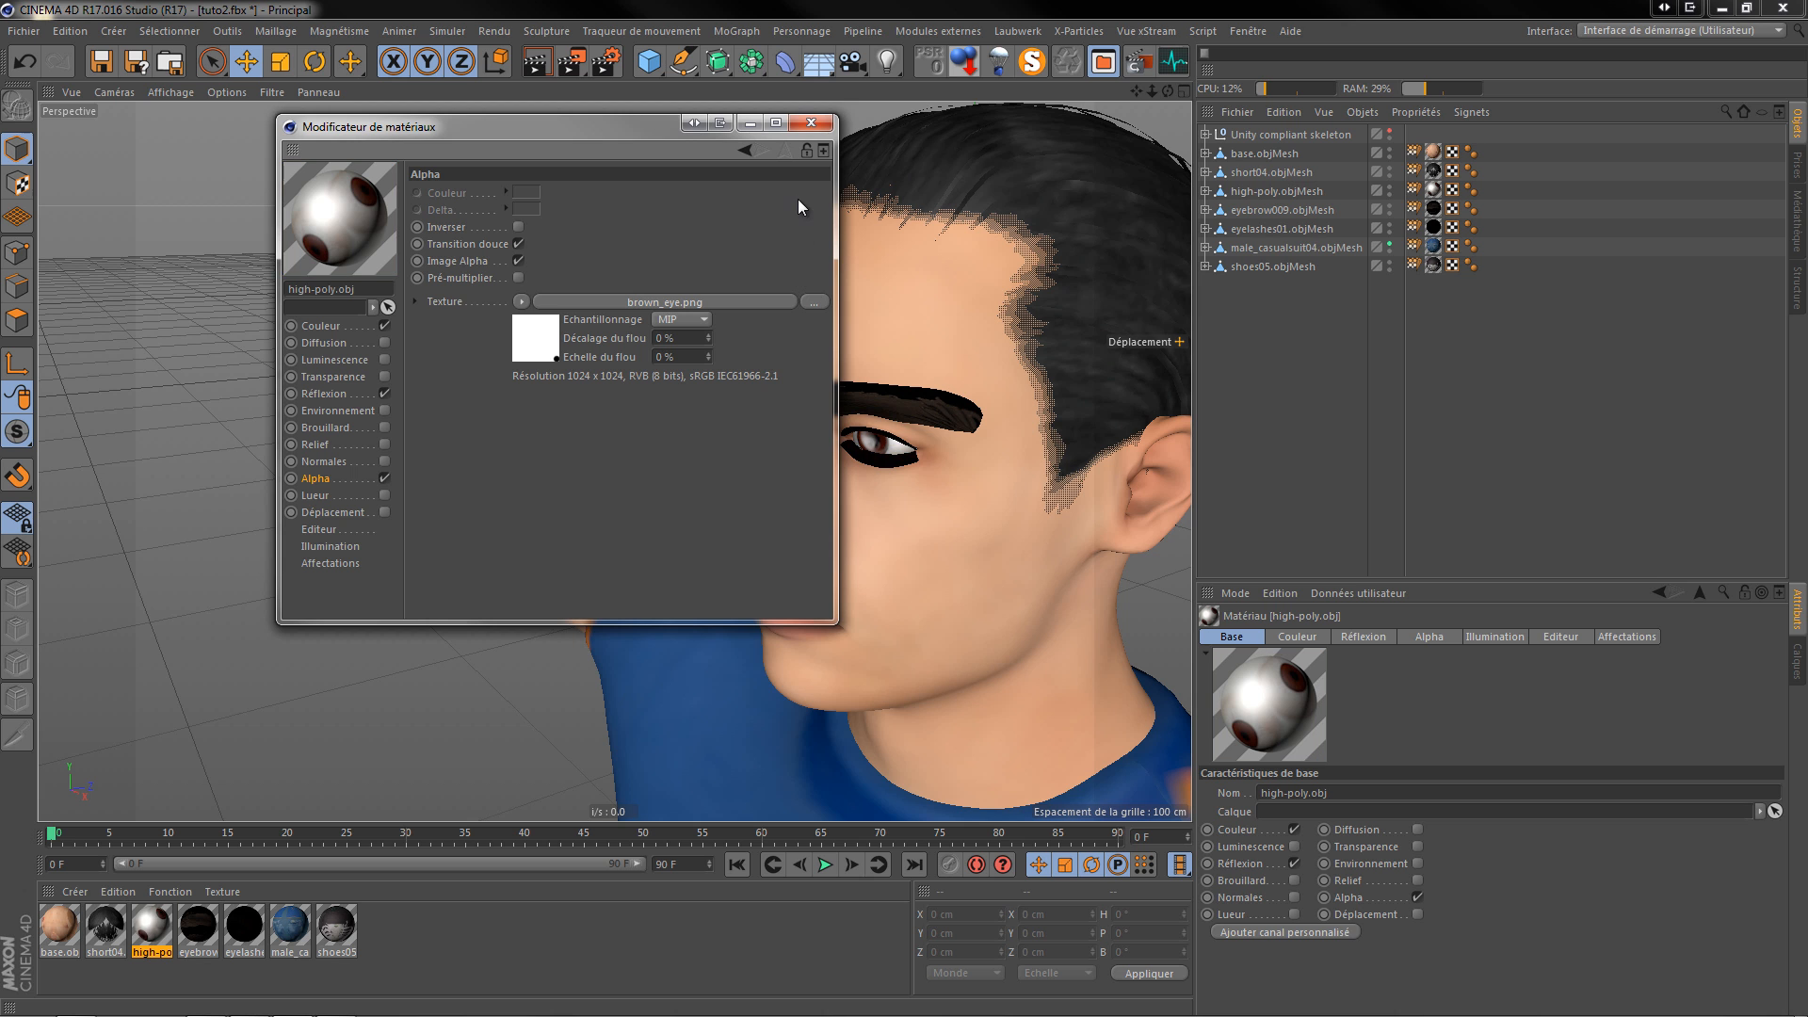
left_click(799, 123)
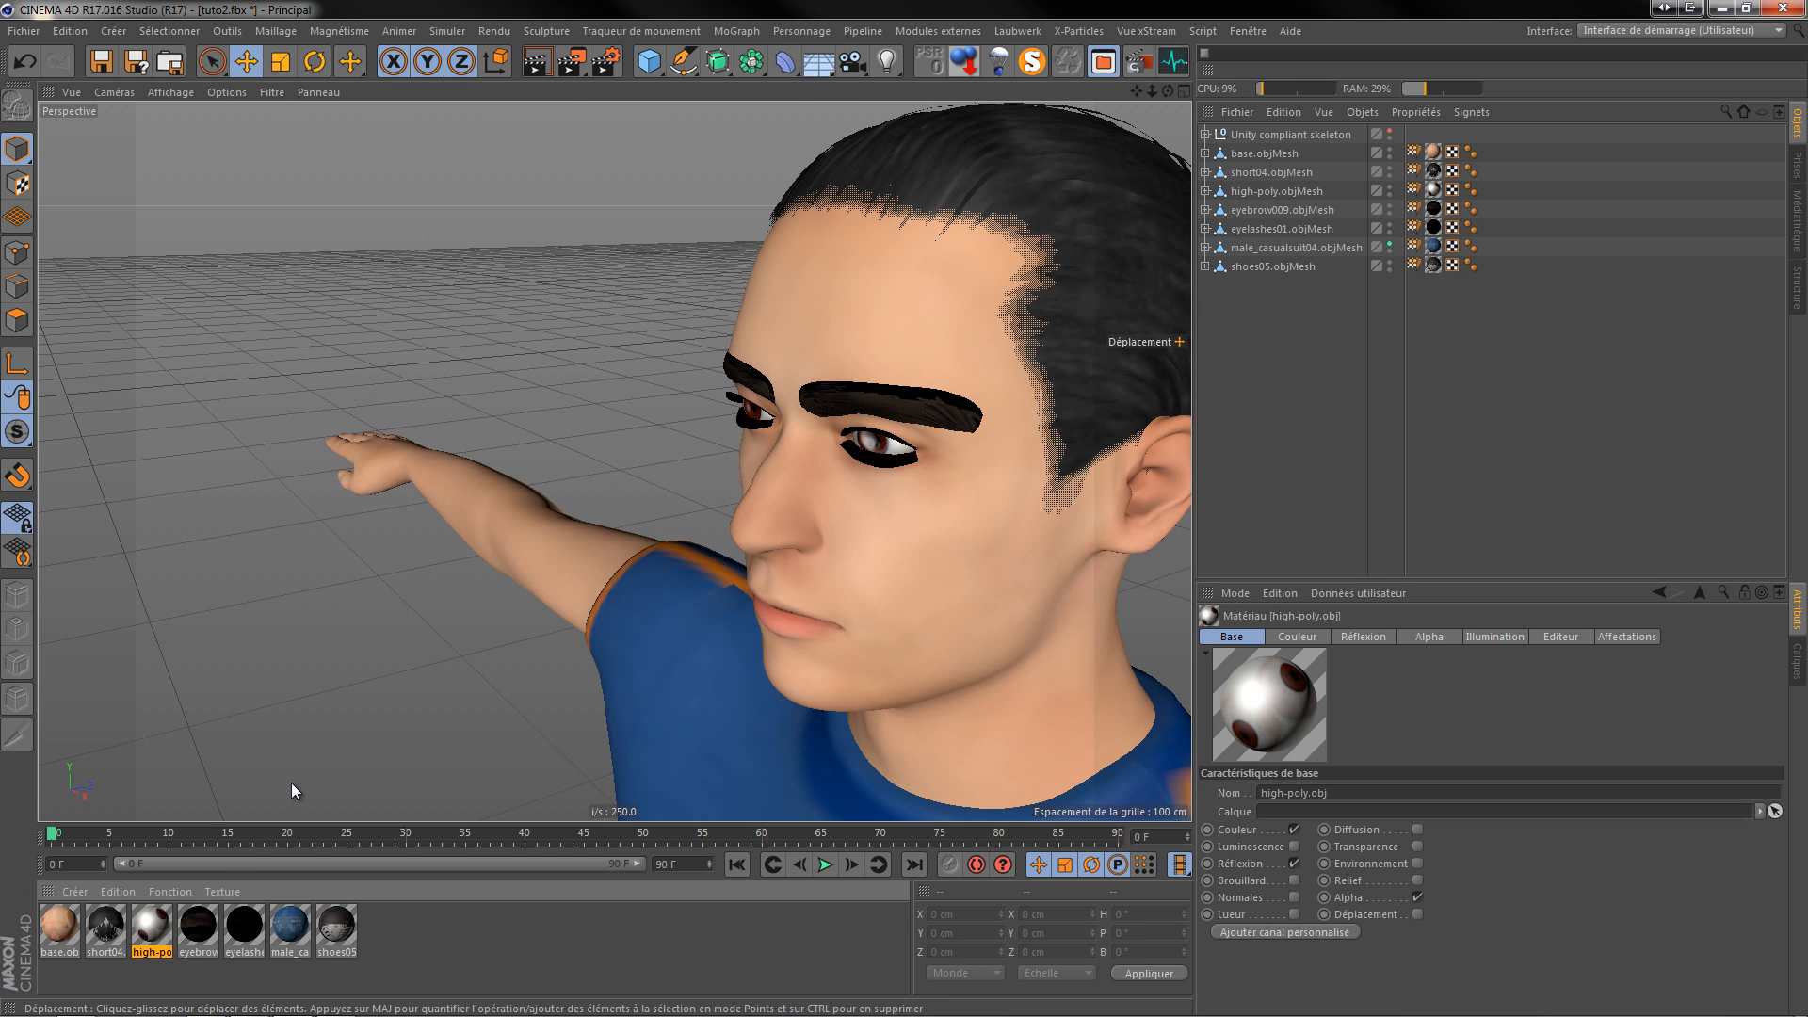
Step: Enable the Alpha channel on the eyebrow009.obj material and load eyebrow009.png as its texture, copying the image to the project location
double_click(198, 926)
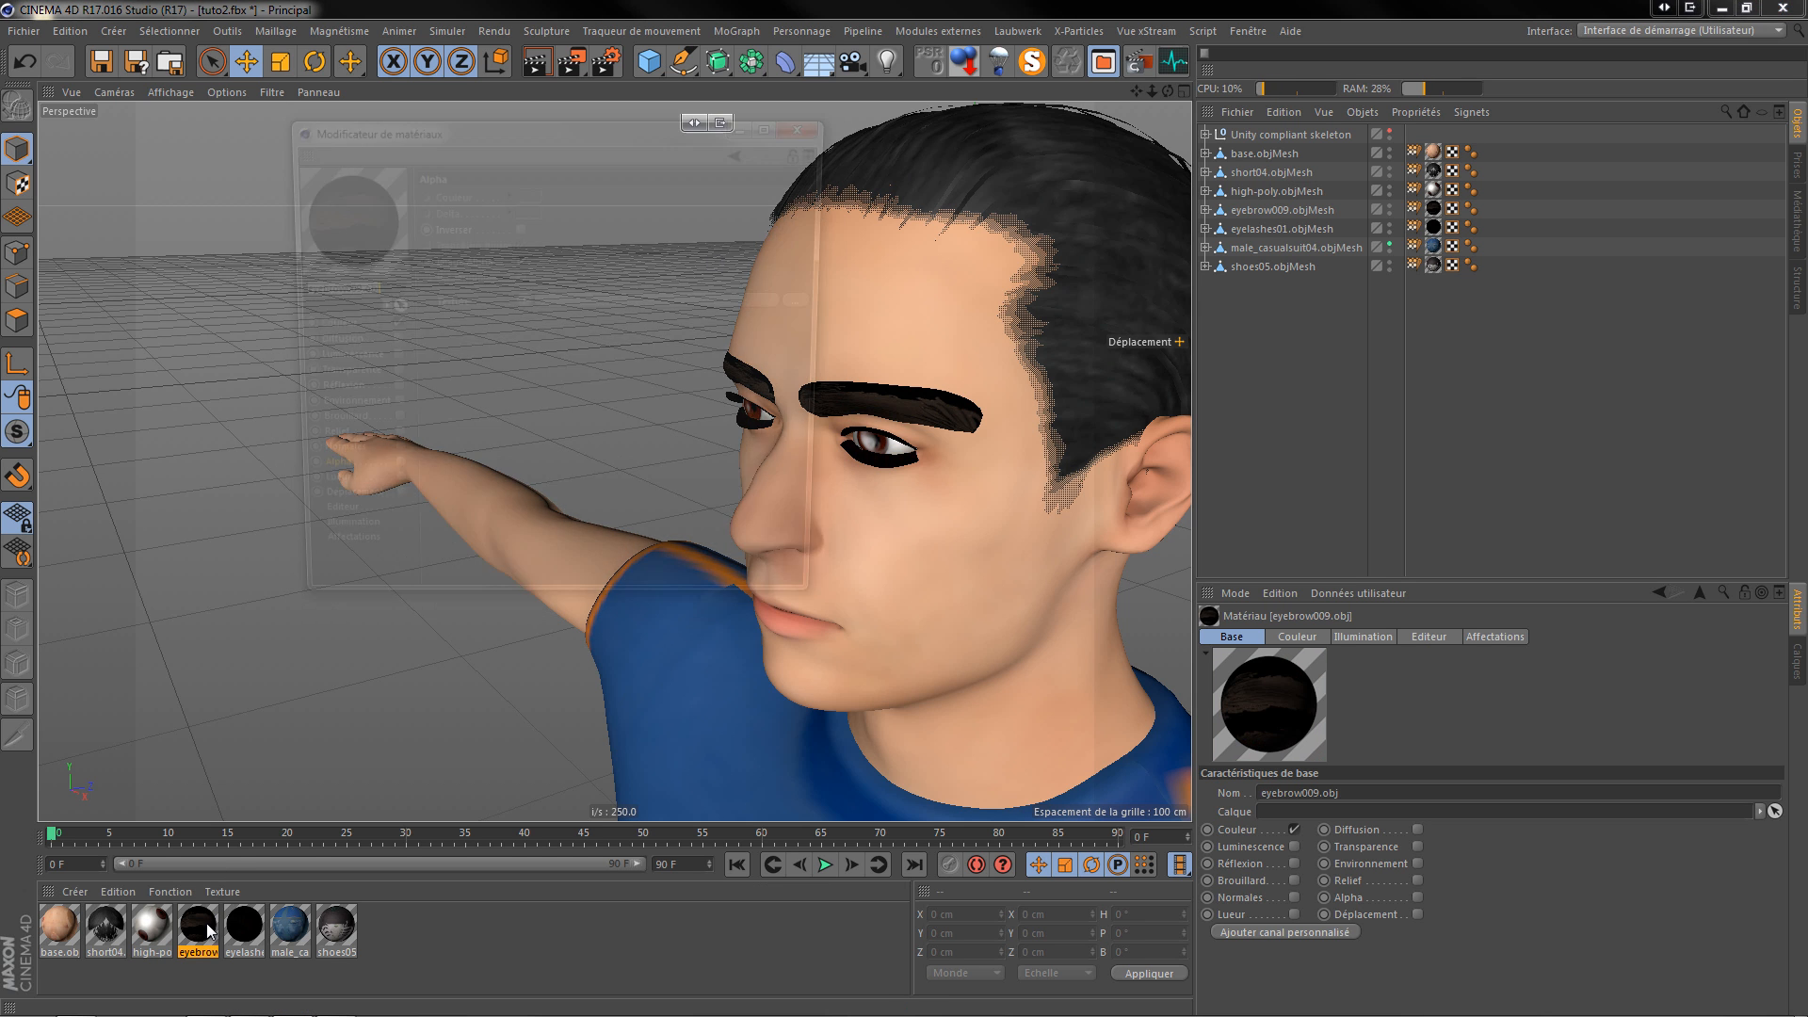
left_click(385, 476)
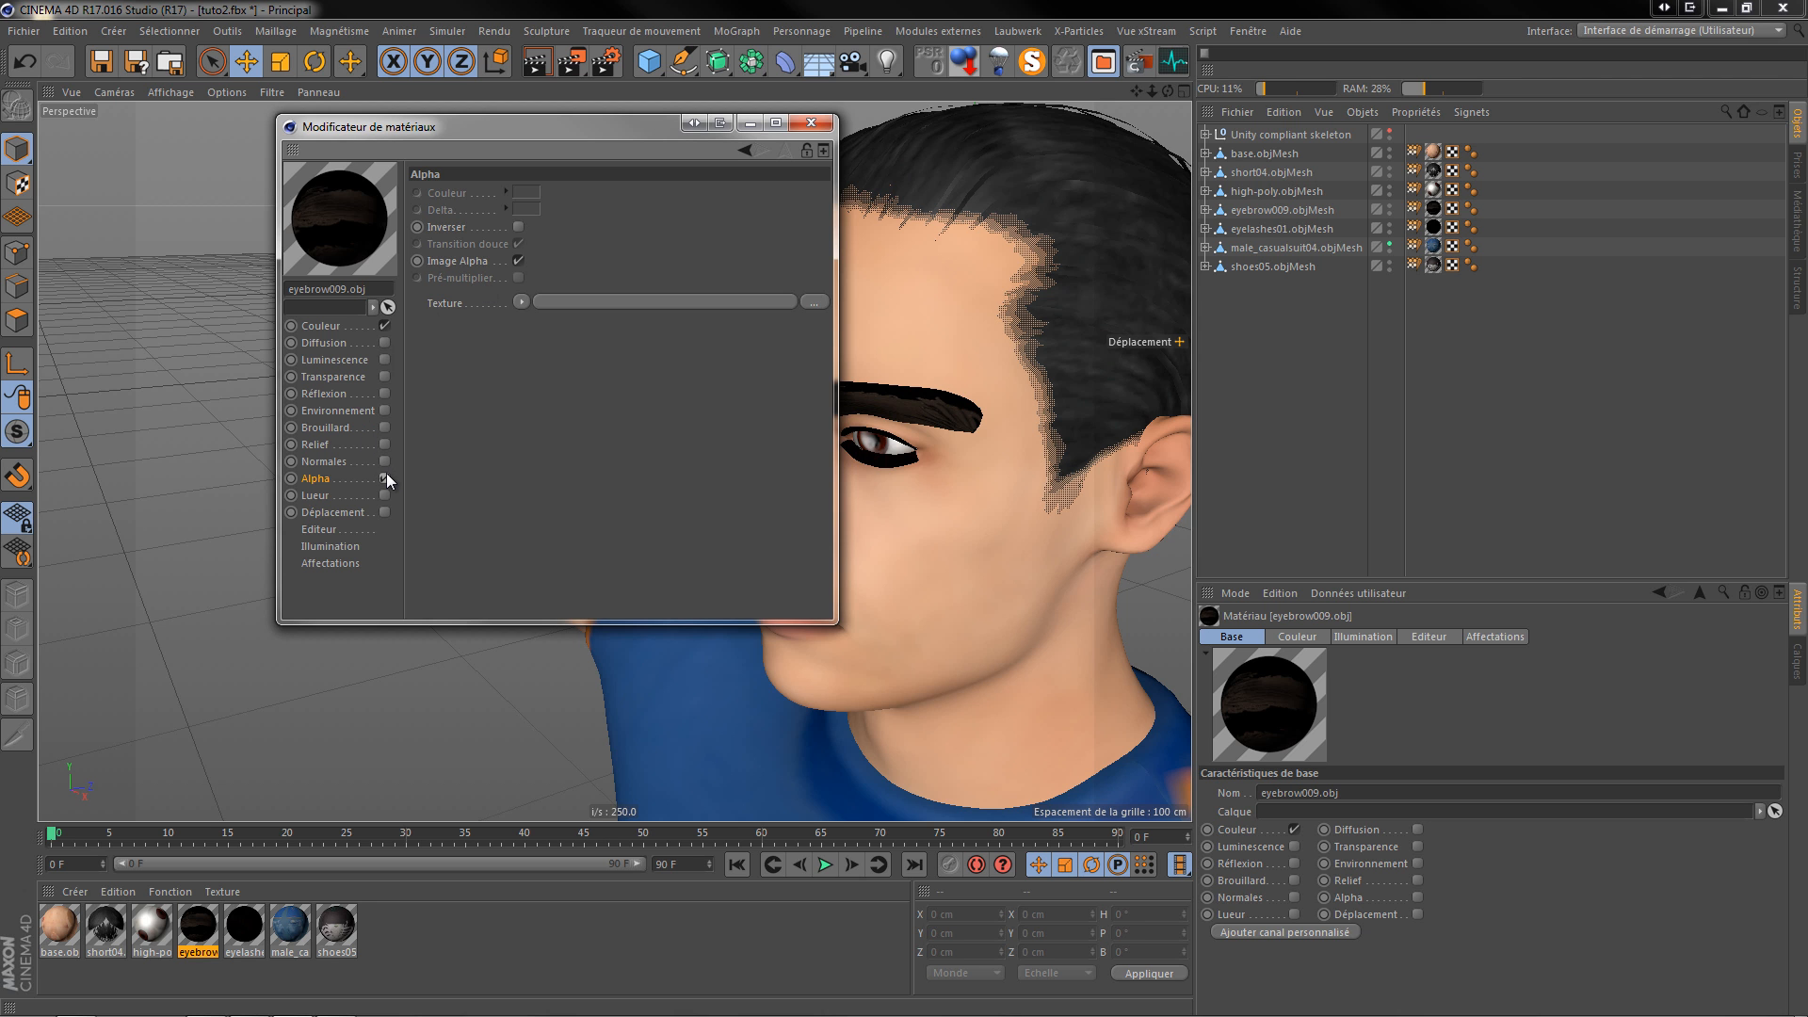
left_click(814, 302)
left_click(721, 288)
left_click(1028, 618)
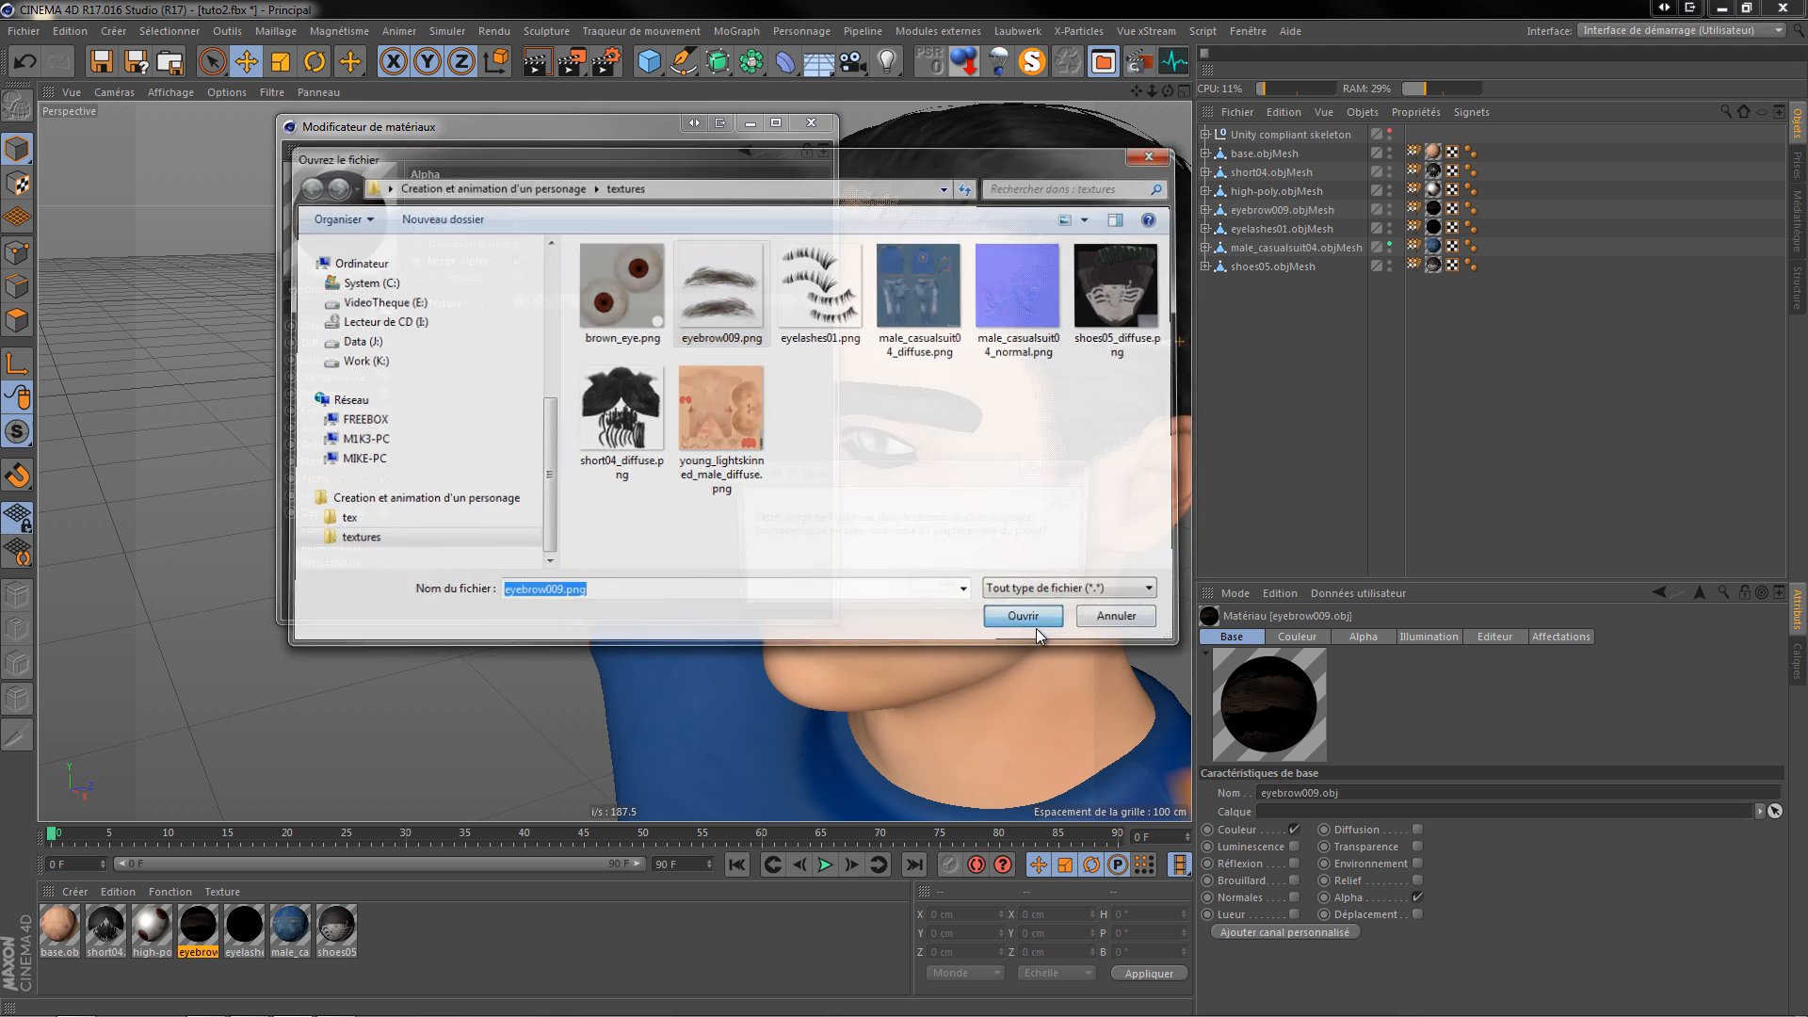
left_click(948, 588)
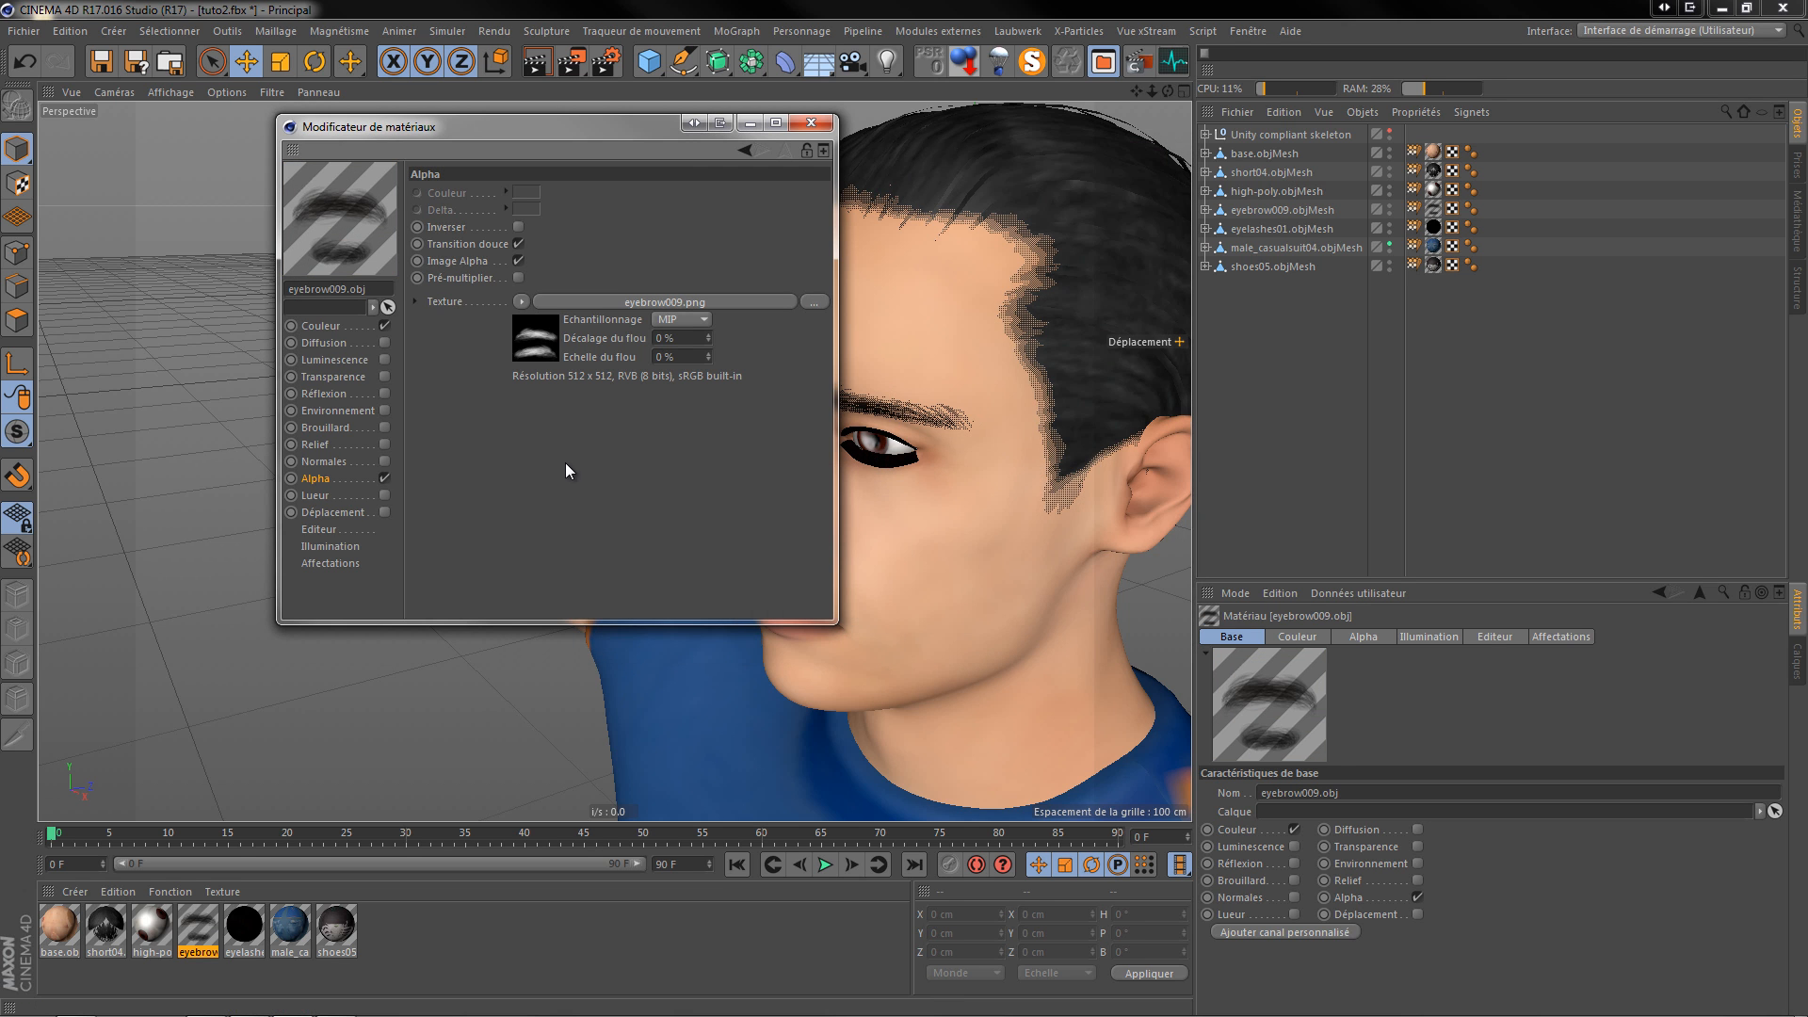
Step: Load eyelashes01.png as the alpha texture of the eyelashes01.obj material, copying it to the project location, and enable the Alpha channel
left_click(245, 925)
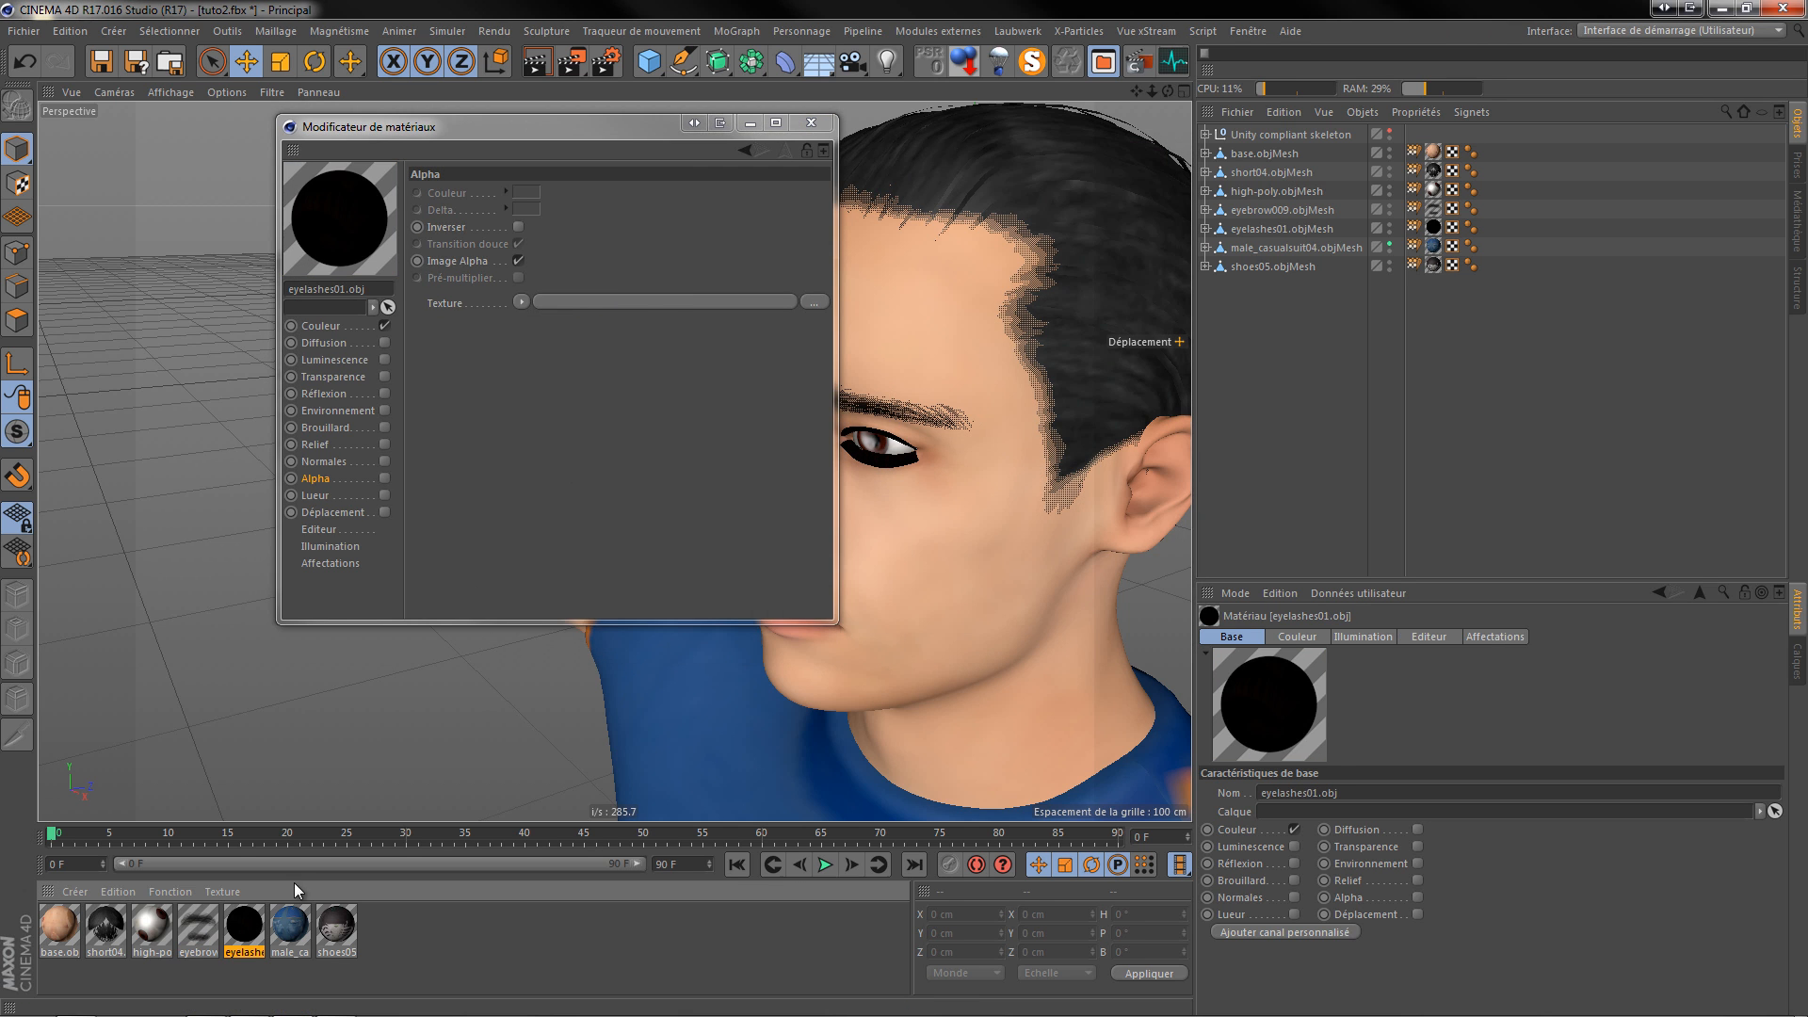
left_click(813, 301)
left_click(827, 287)
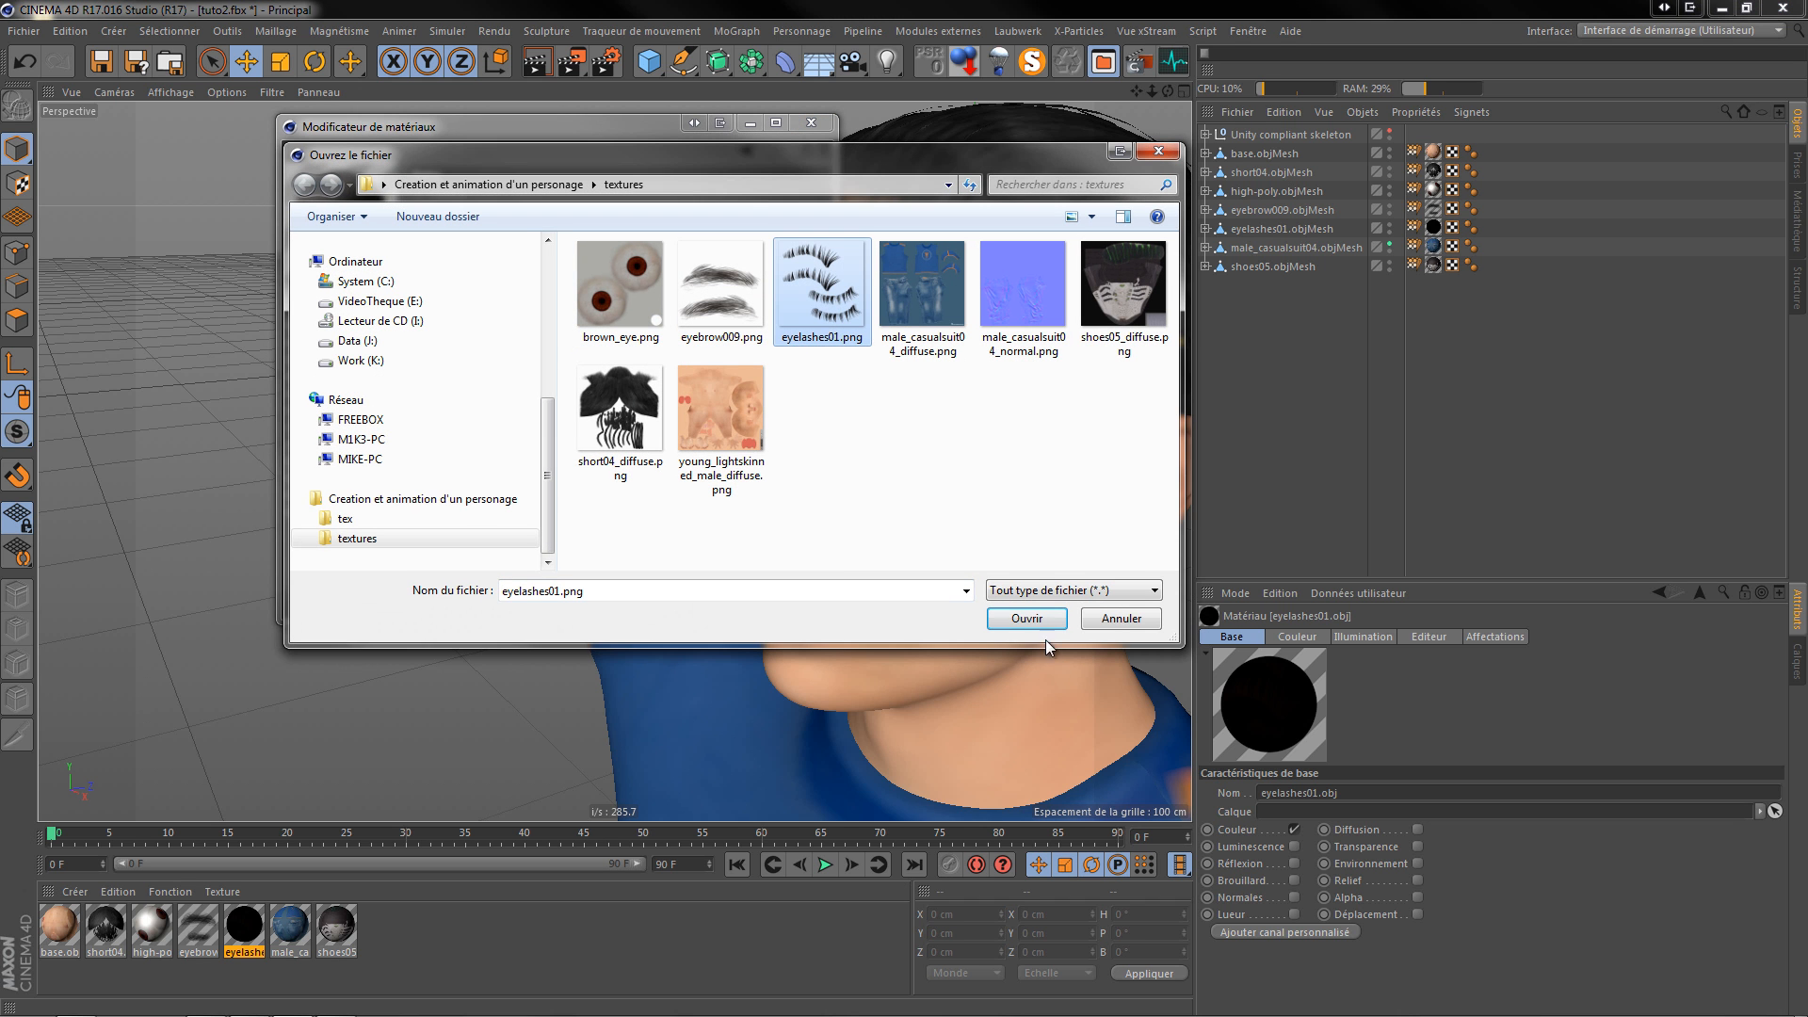
left_click(1032, 617)
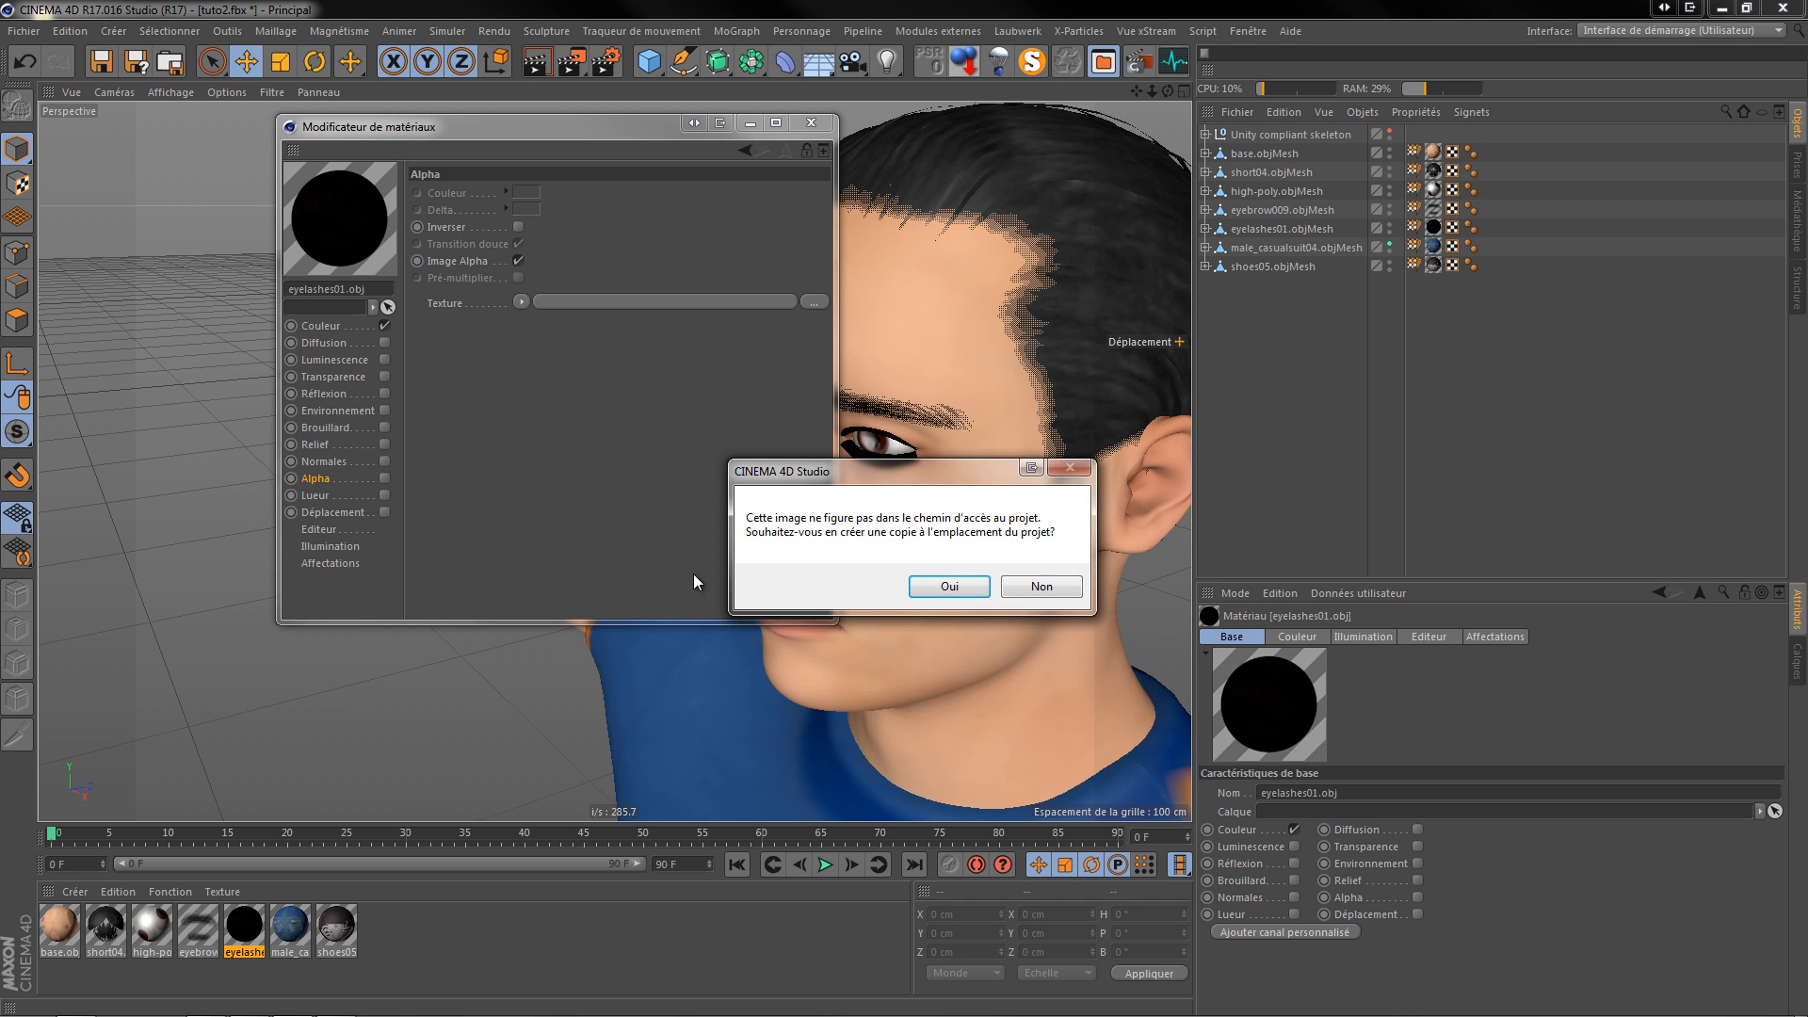
left_click(949, 586)
left_click(385, 479)
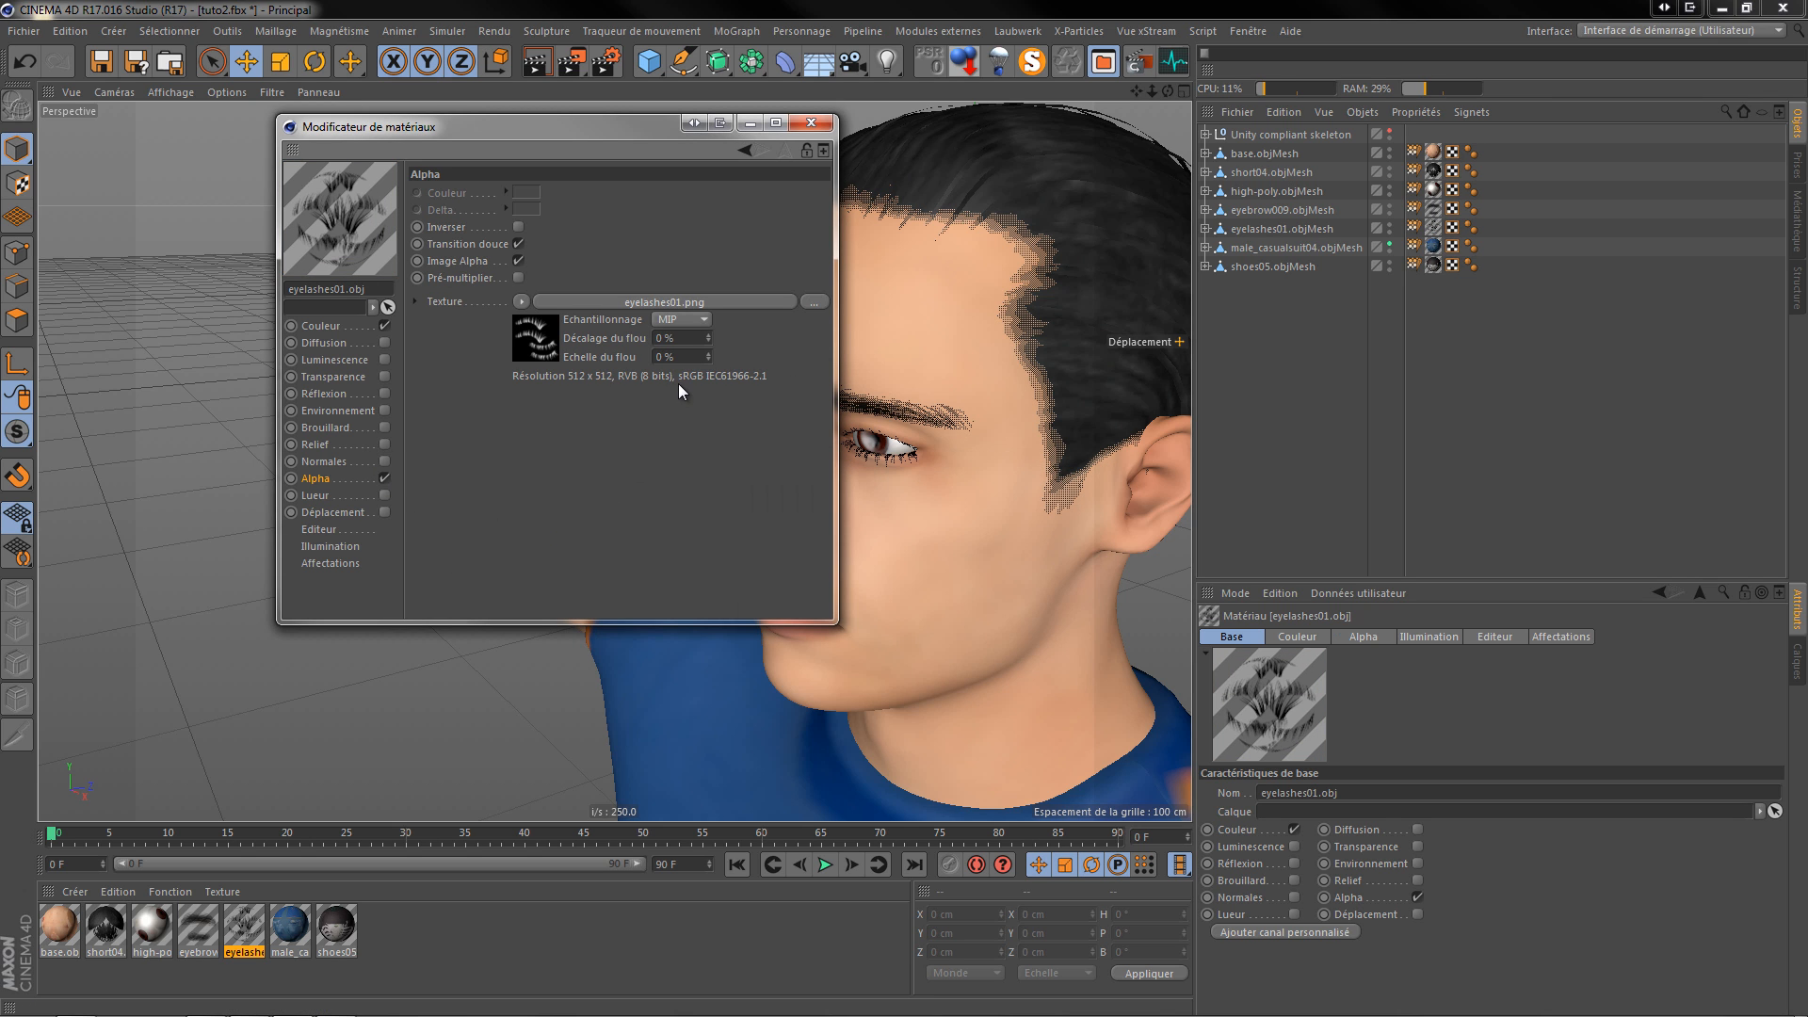
left_click(811, 122)
scroll(454, 488, "down", 8)
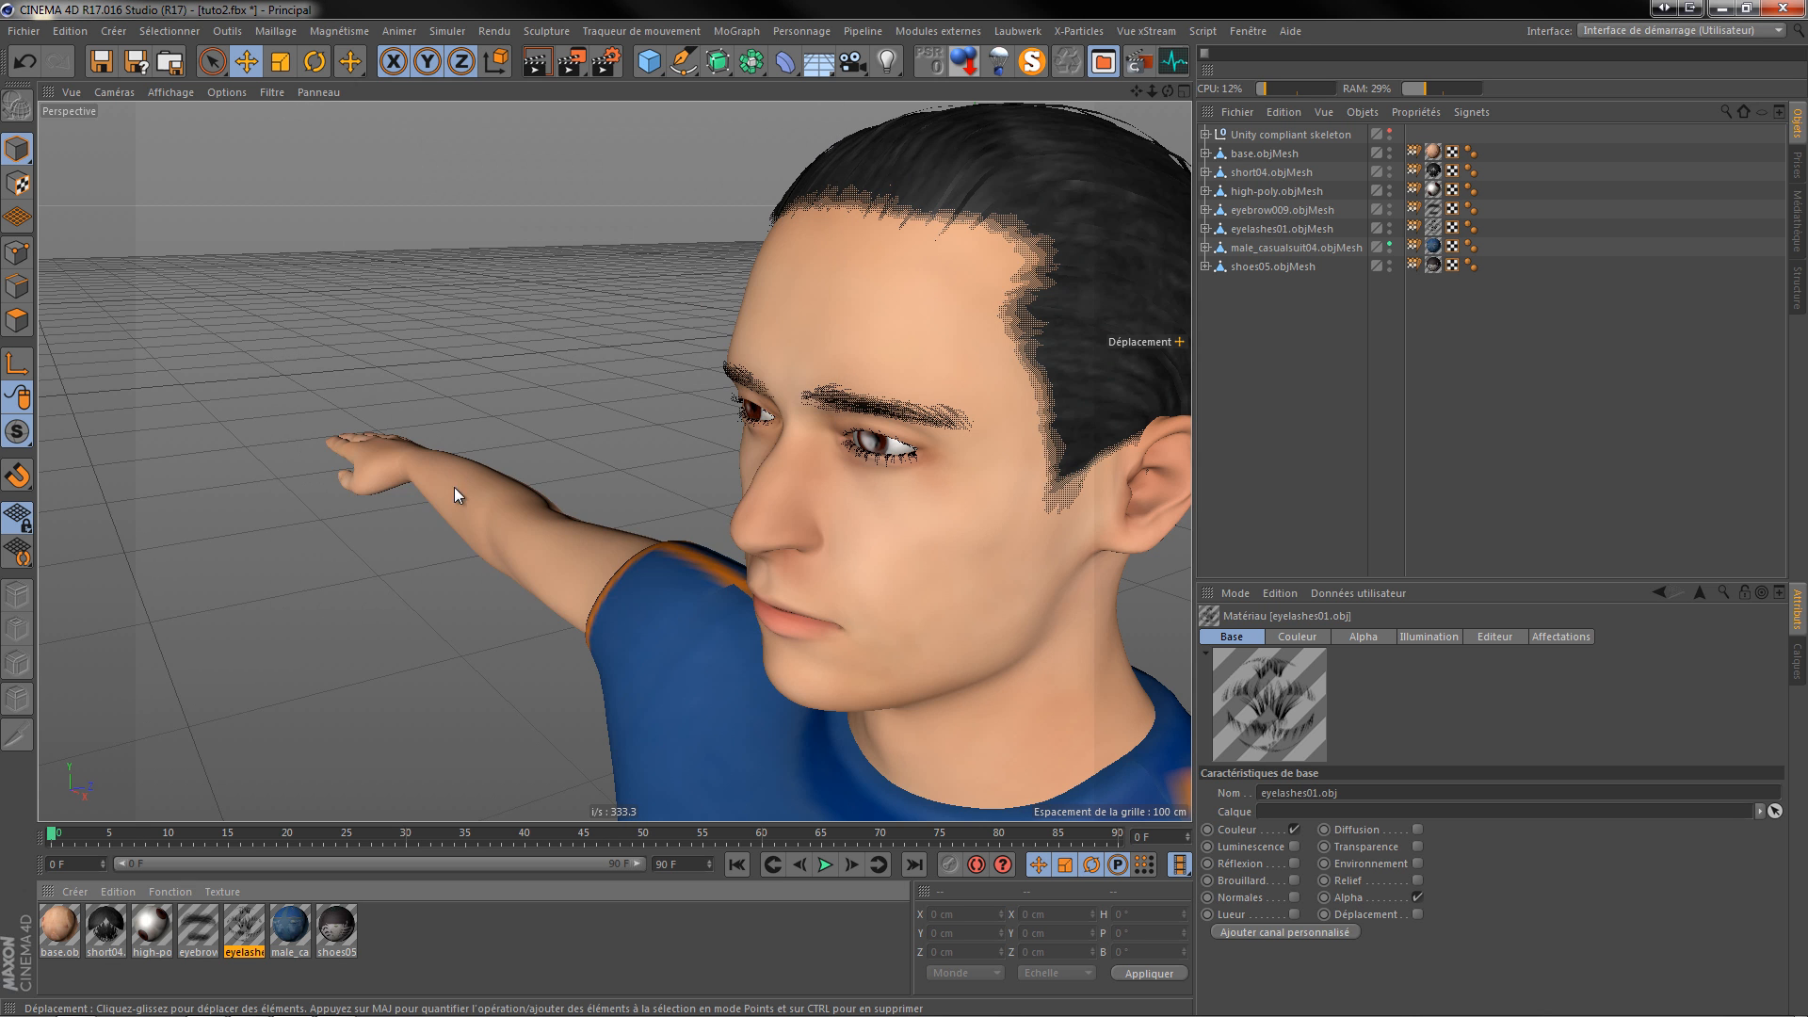
scroll(894, 319, "down", 5)
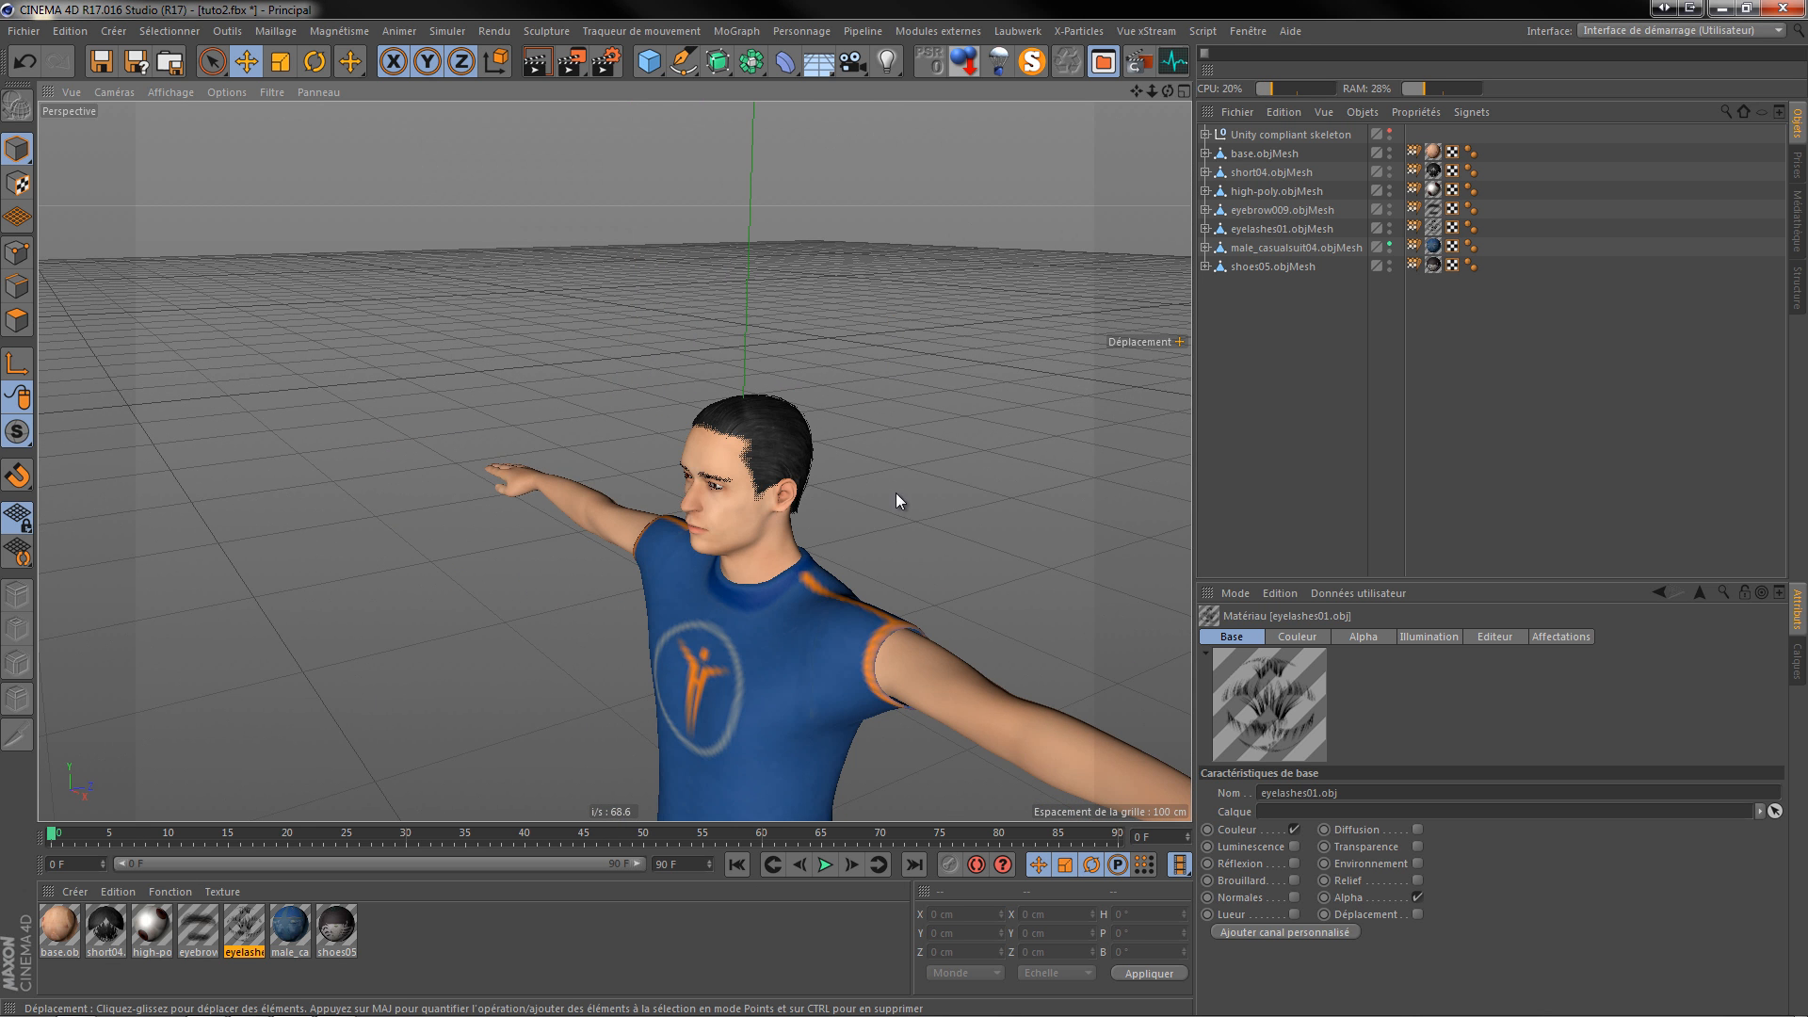
Step: Disable the Reflection channel of the high-poly.obj eye material and put its material editor away
left_click_drag(914, 493, 1042, 493, "alt")
scroll(729, 489, "down", 8)
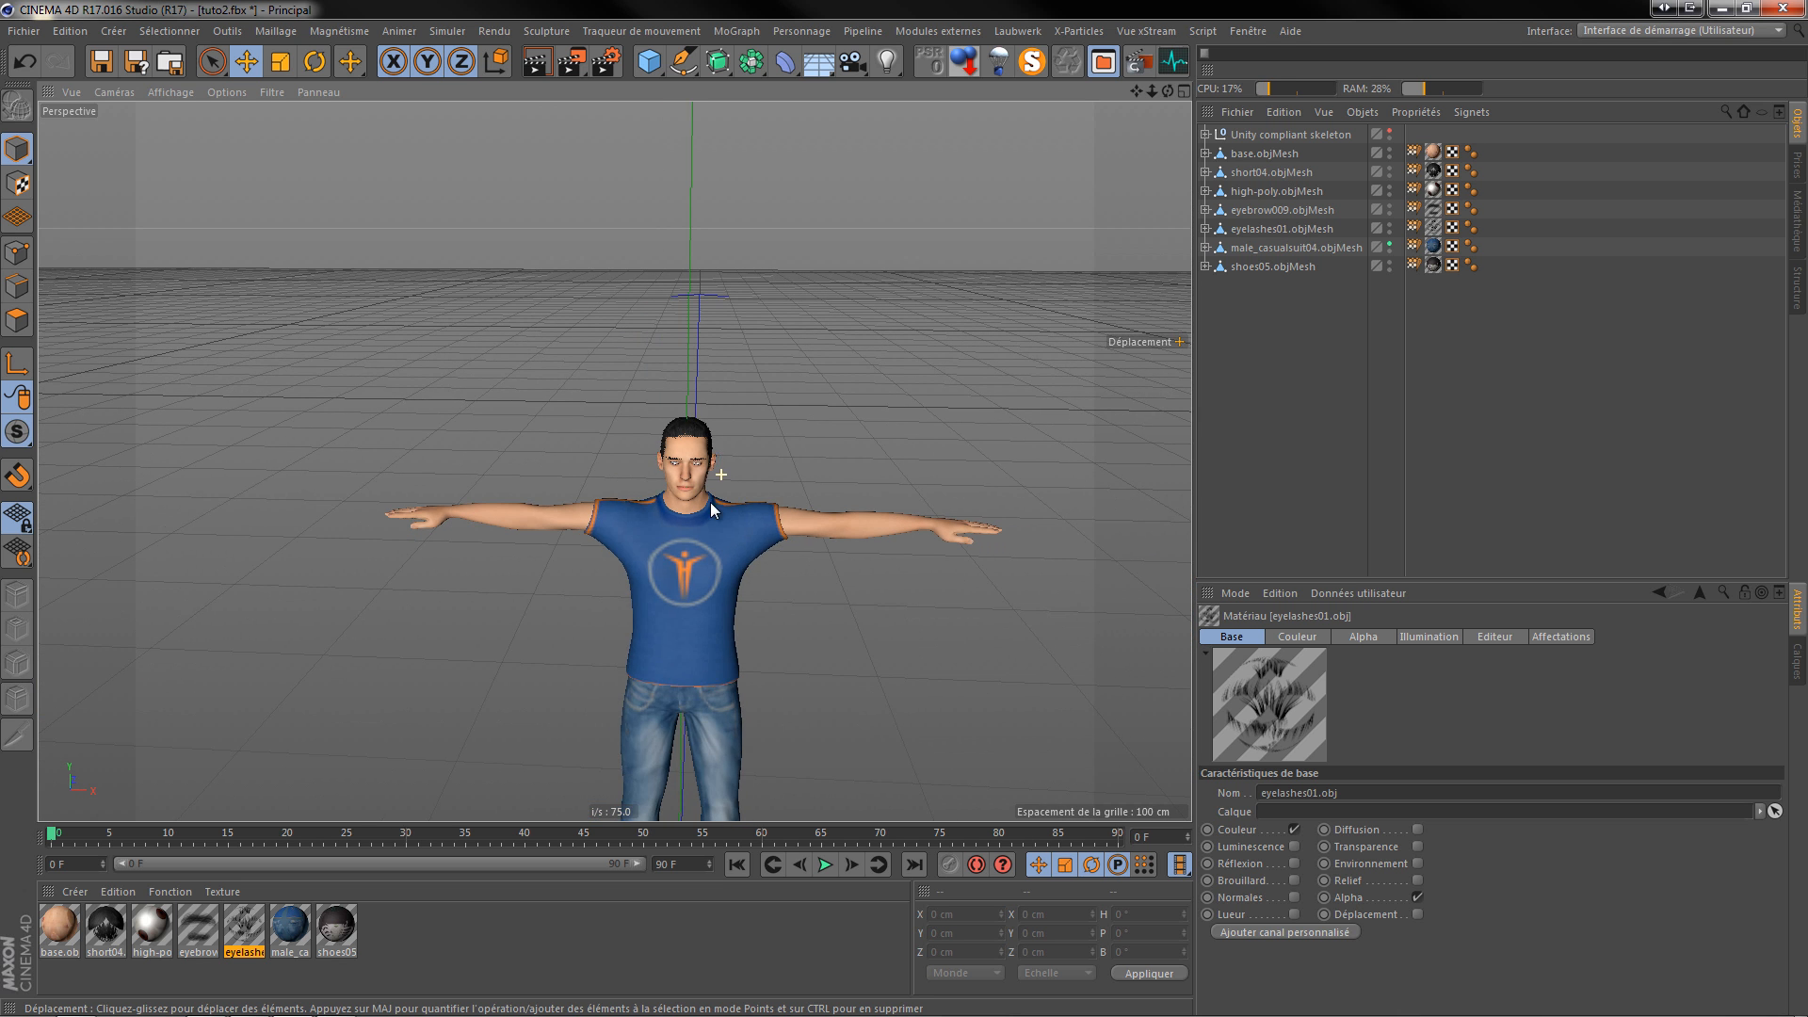
double_click(146, 932)
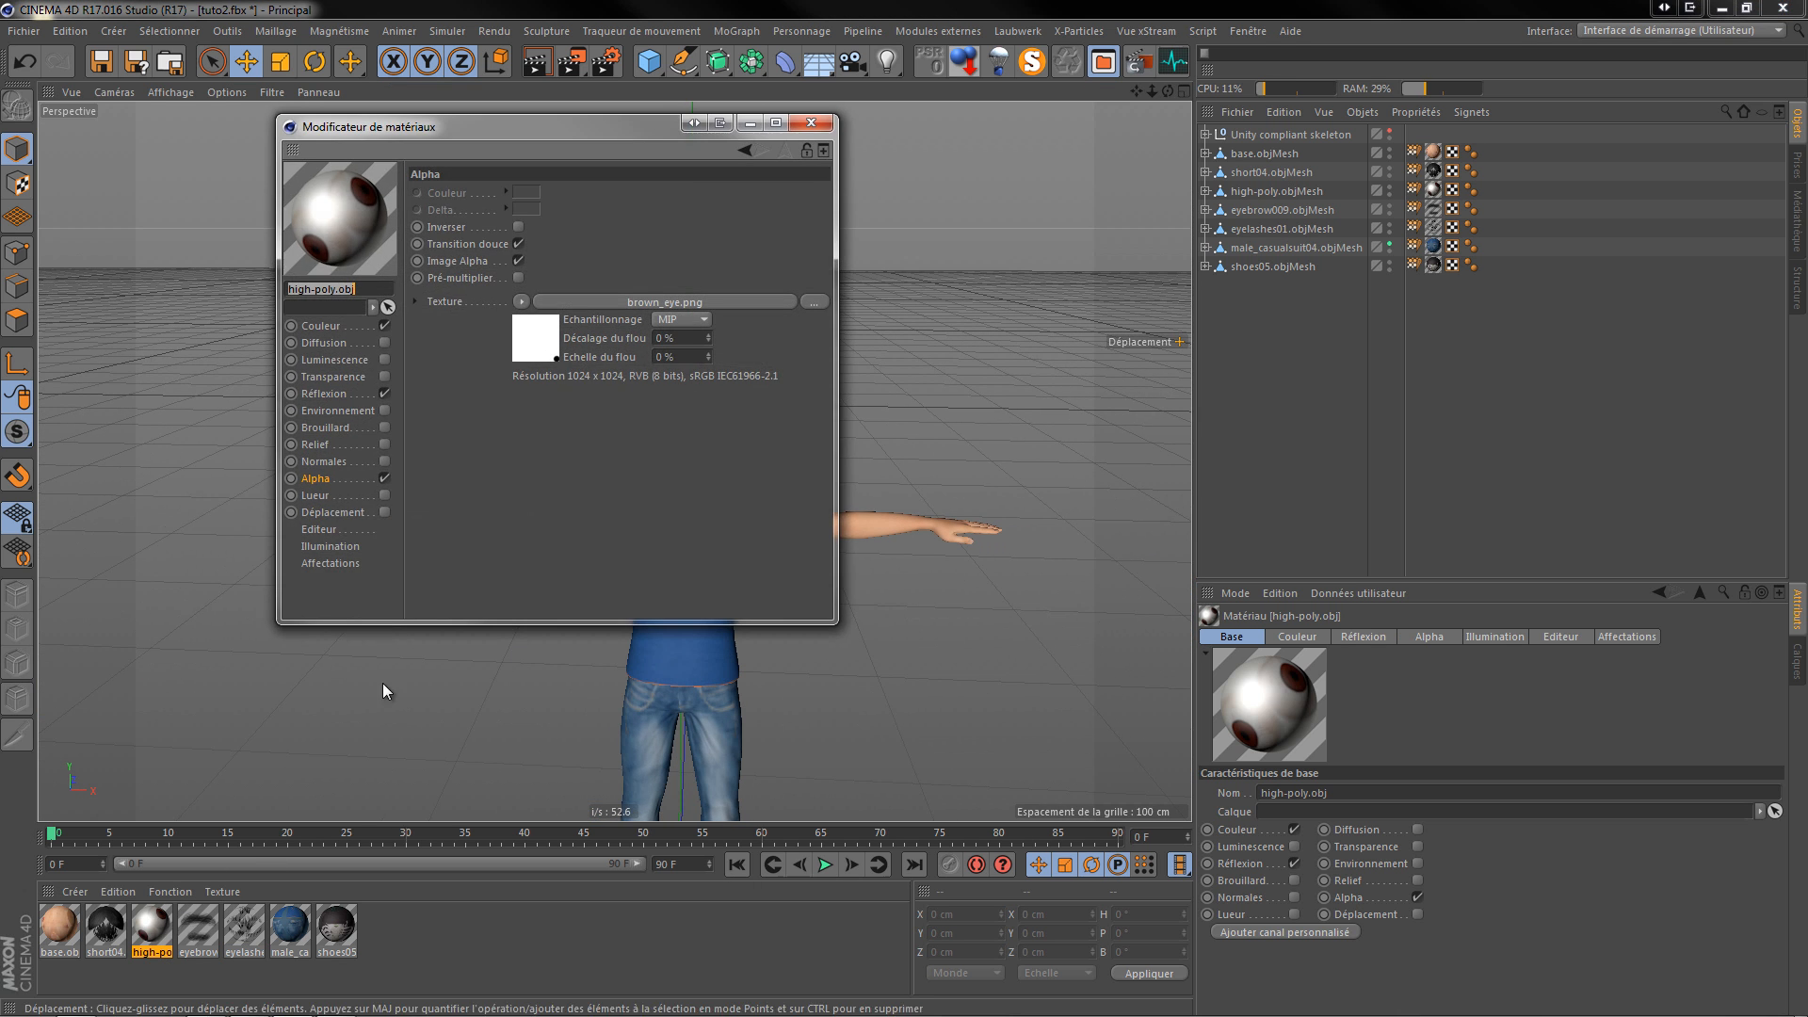
left_click(384, 394)
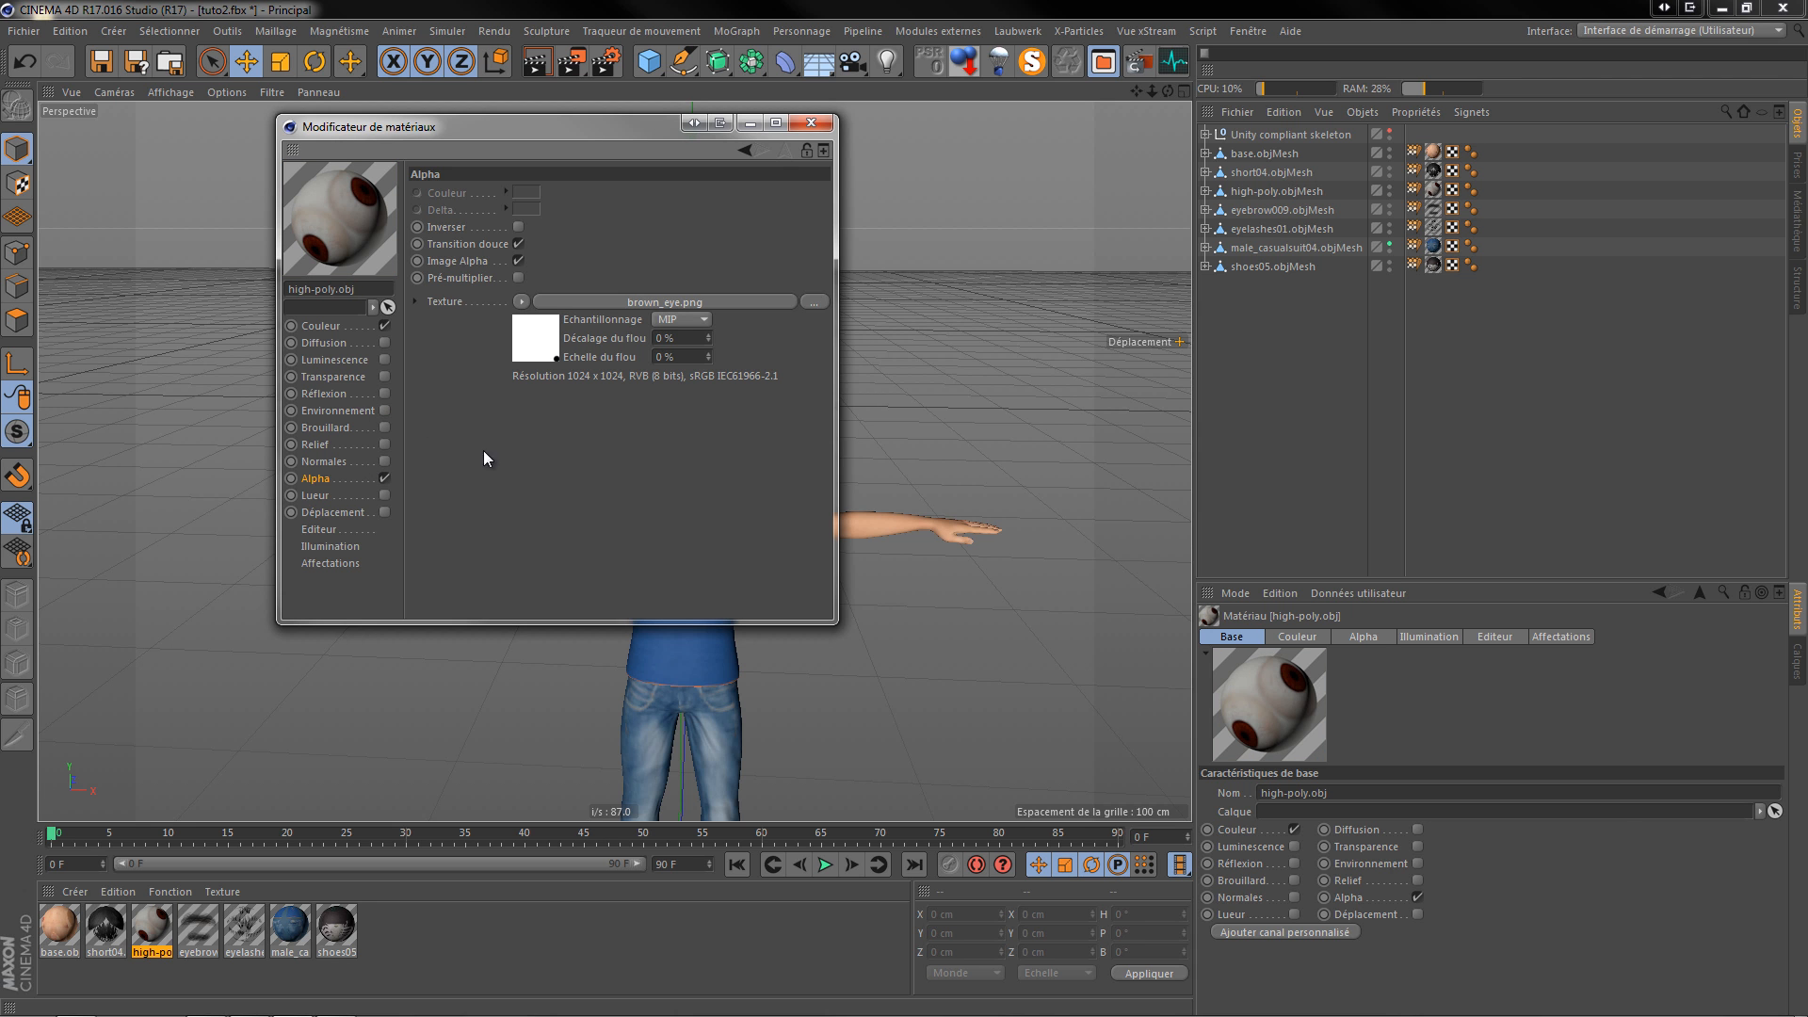
left_click(750, 124)
Step: Render the view of the character's head and torso to check the eyes, hair, eyebrows and eyelashes, and inspect the whole figure
scroll(681, 478, "up", 6)
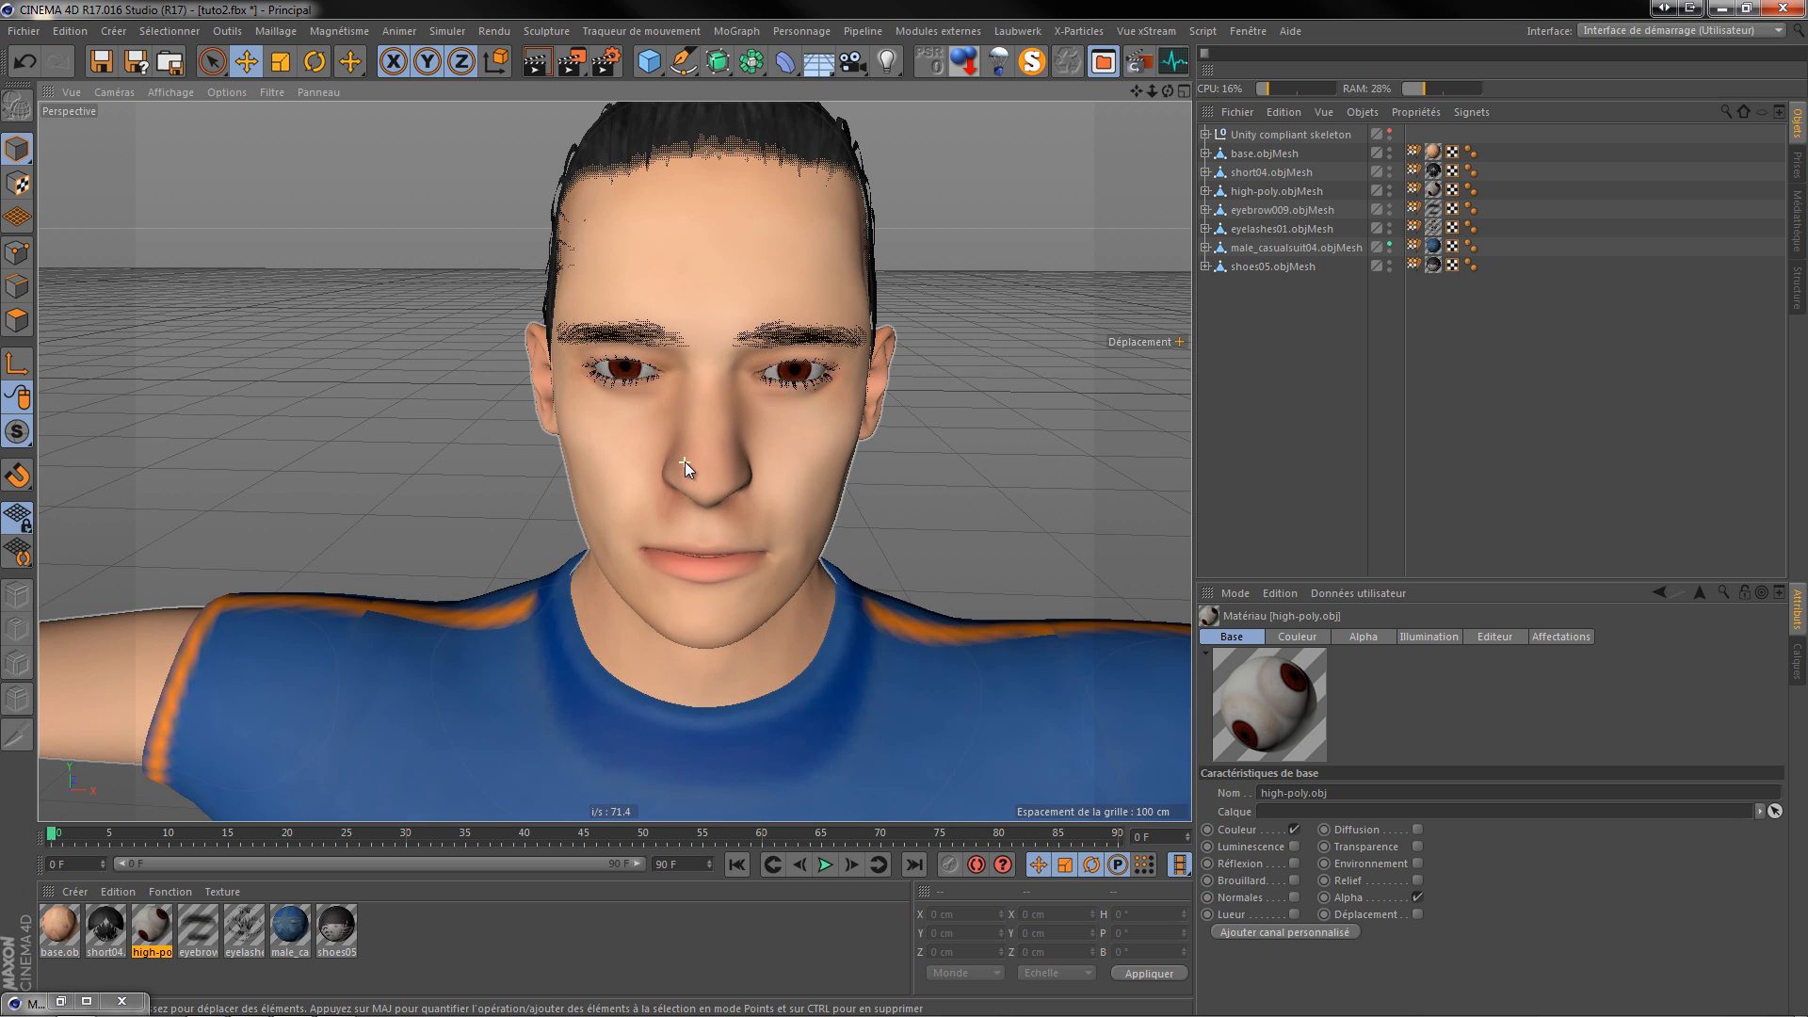
scroll(659, 439, "down", 5)
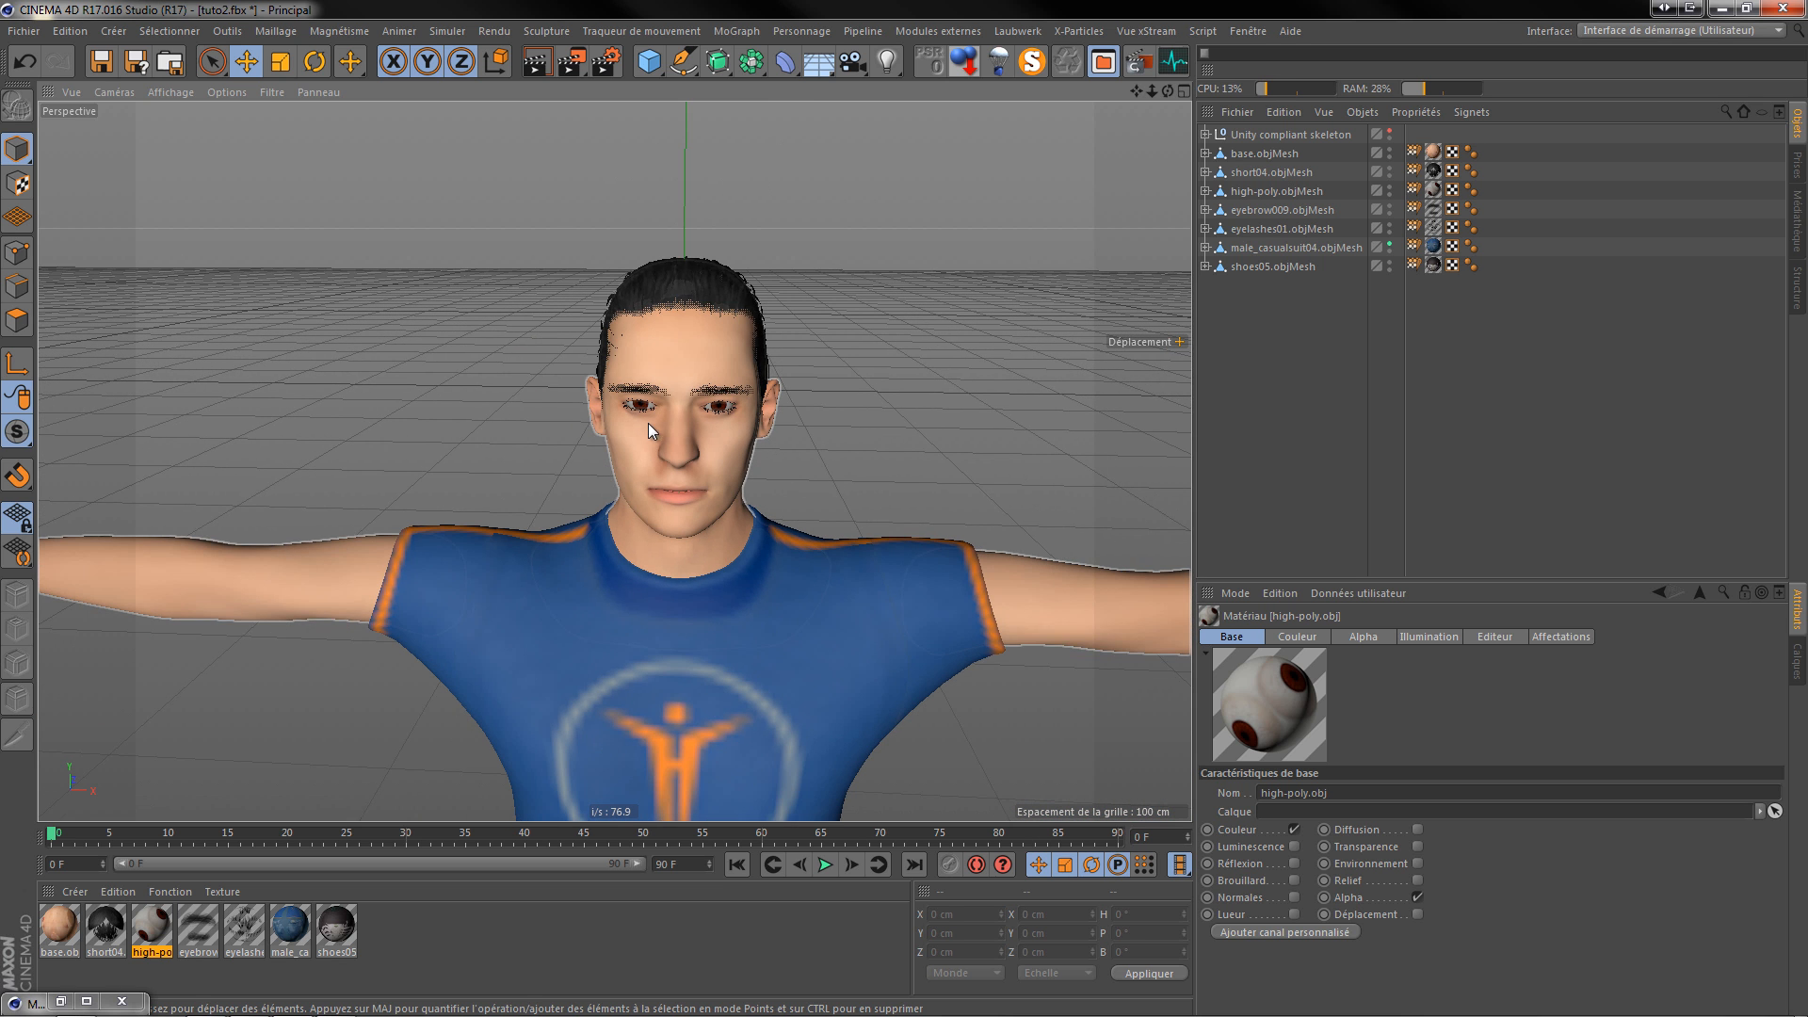
left_click(538, 64)
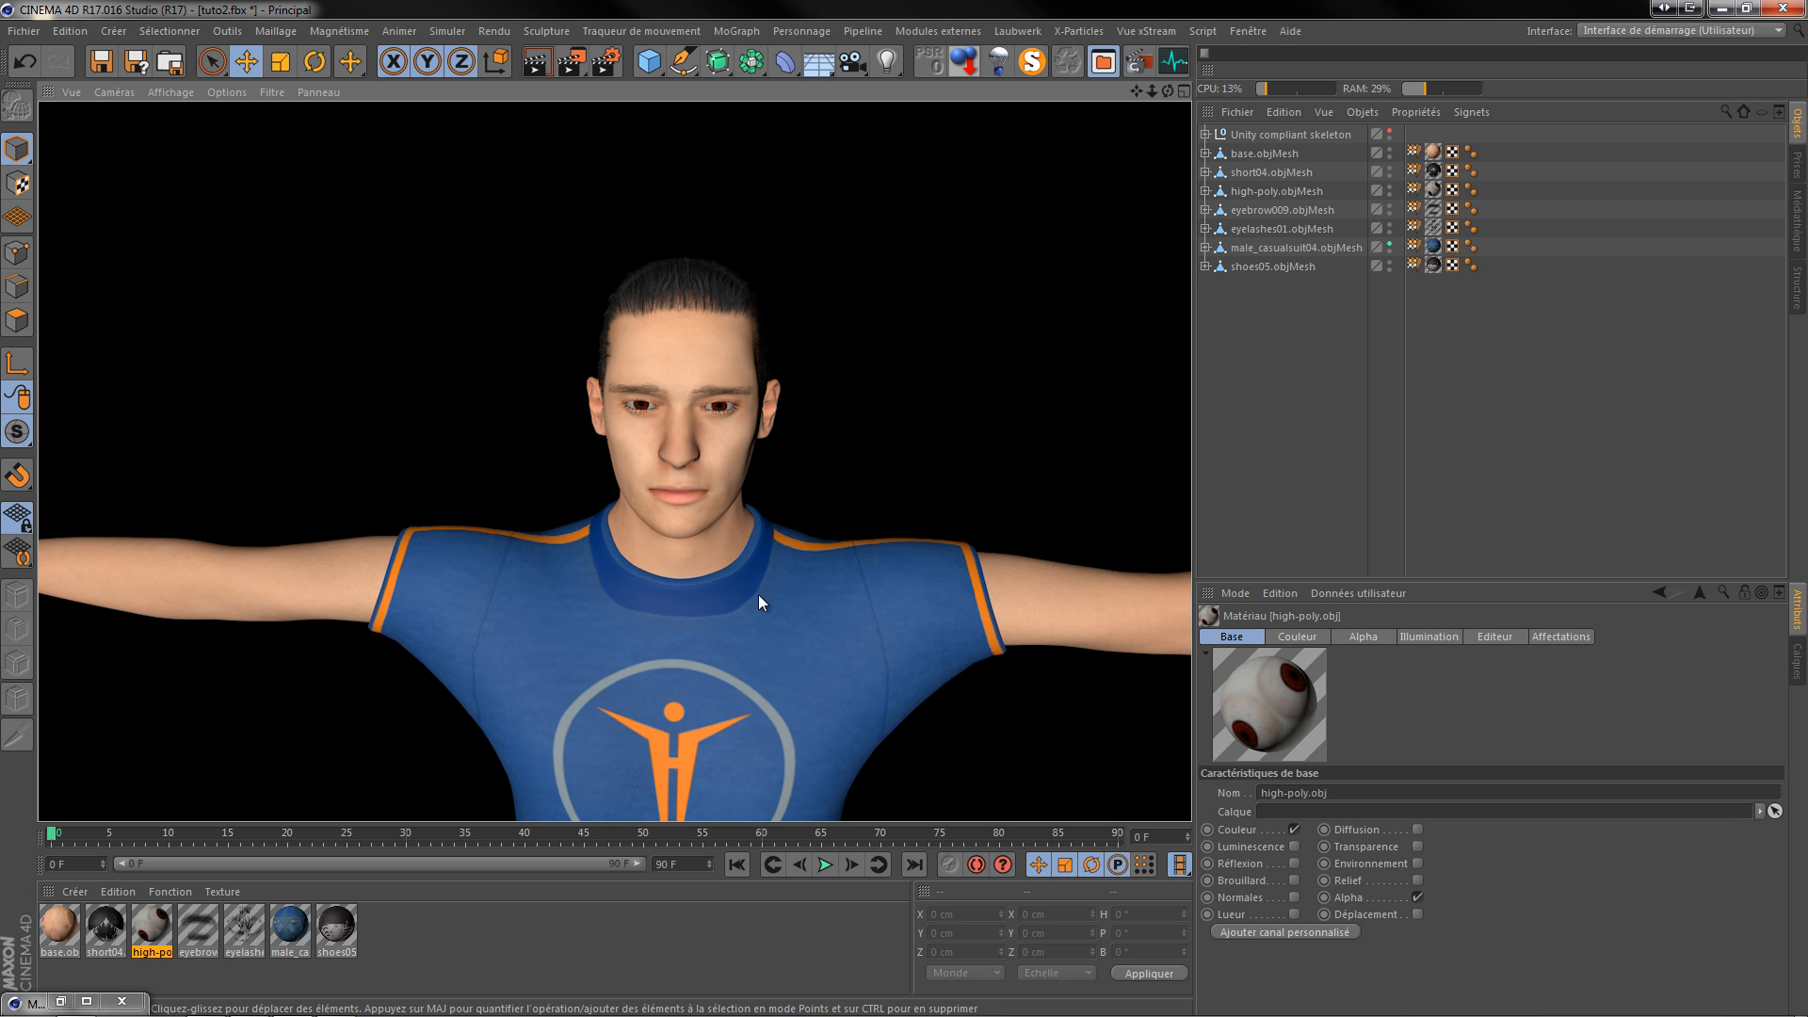
scroll(607, 407, "down", 5)
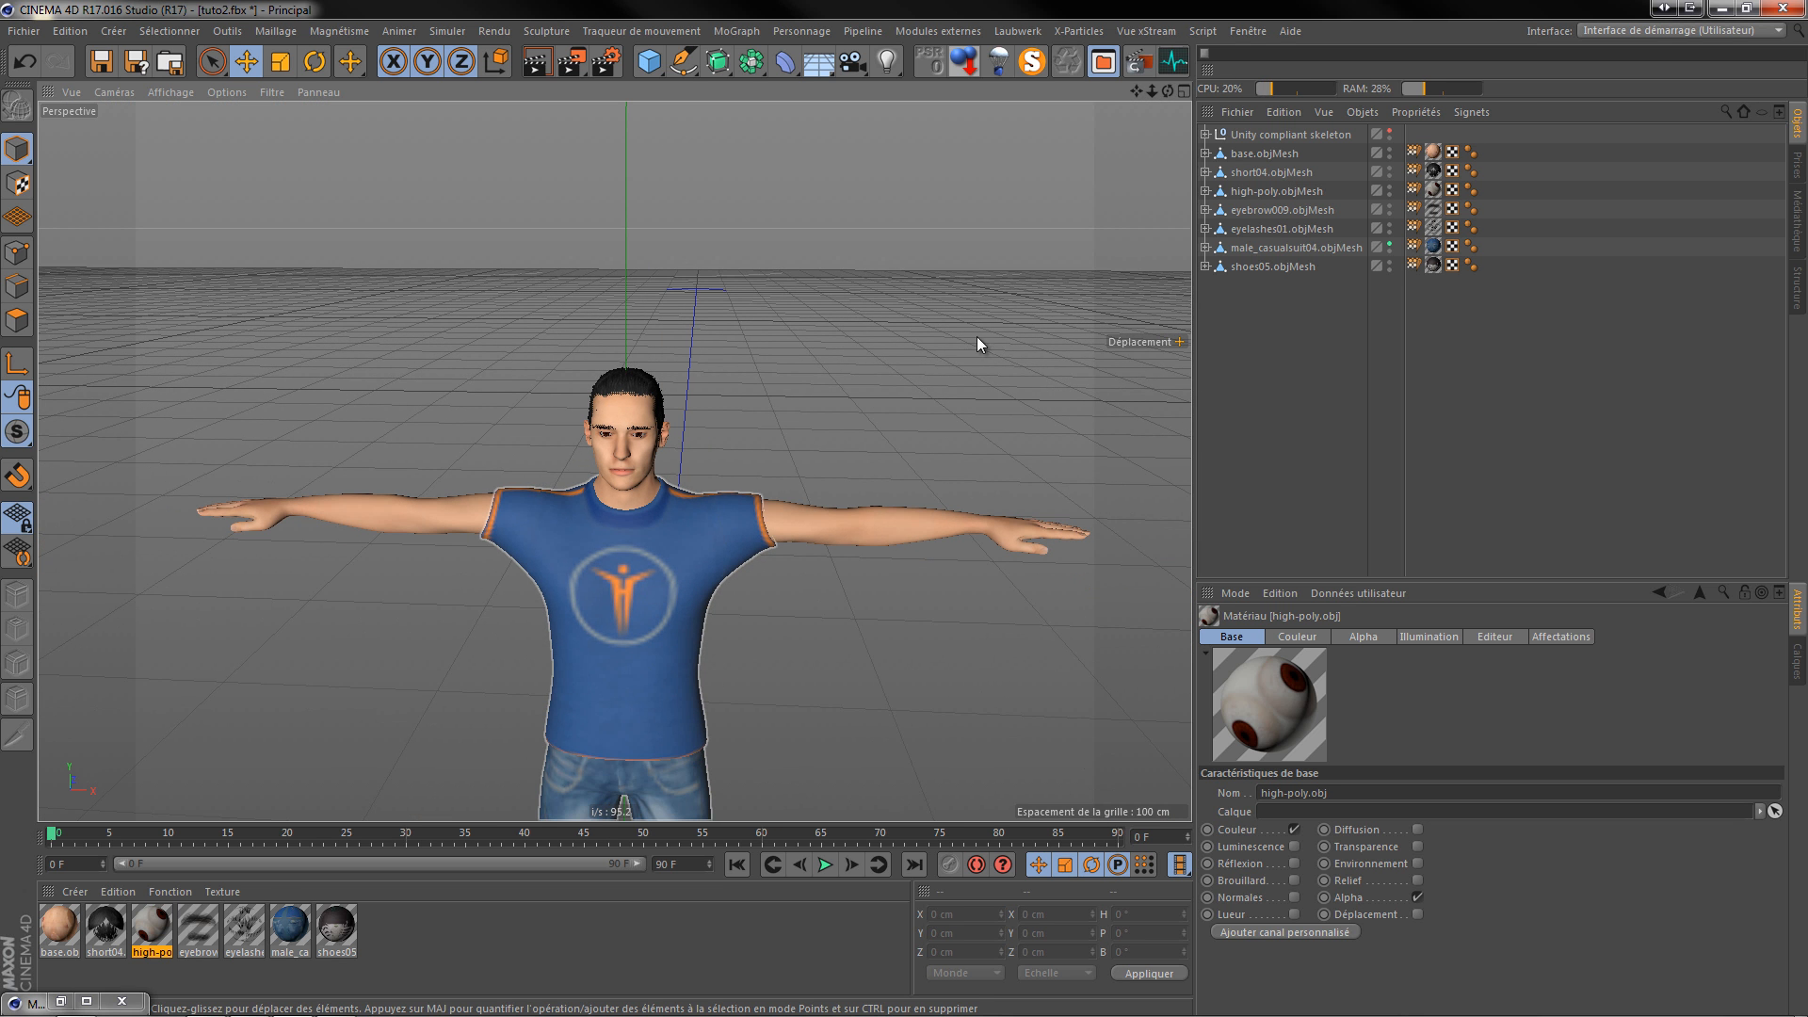
left_click_drag(1167, 91, 896, 499)
scroll(821, 322, "down", 5)
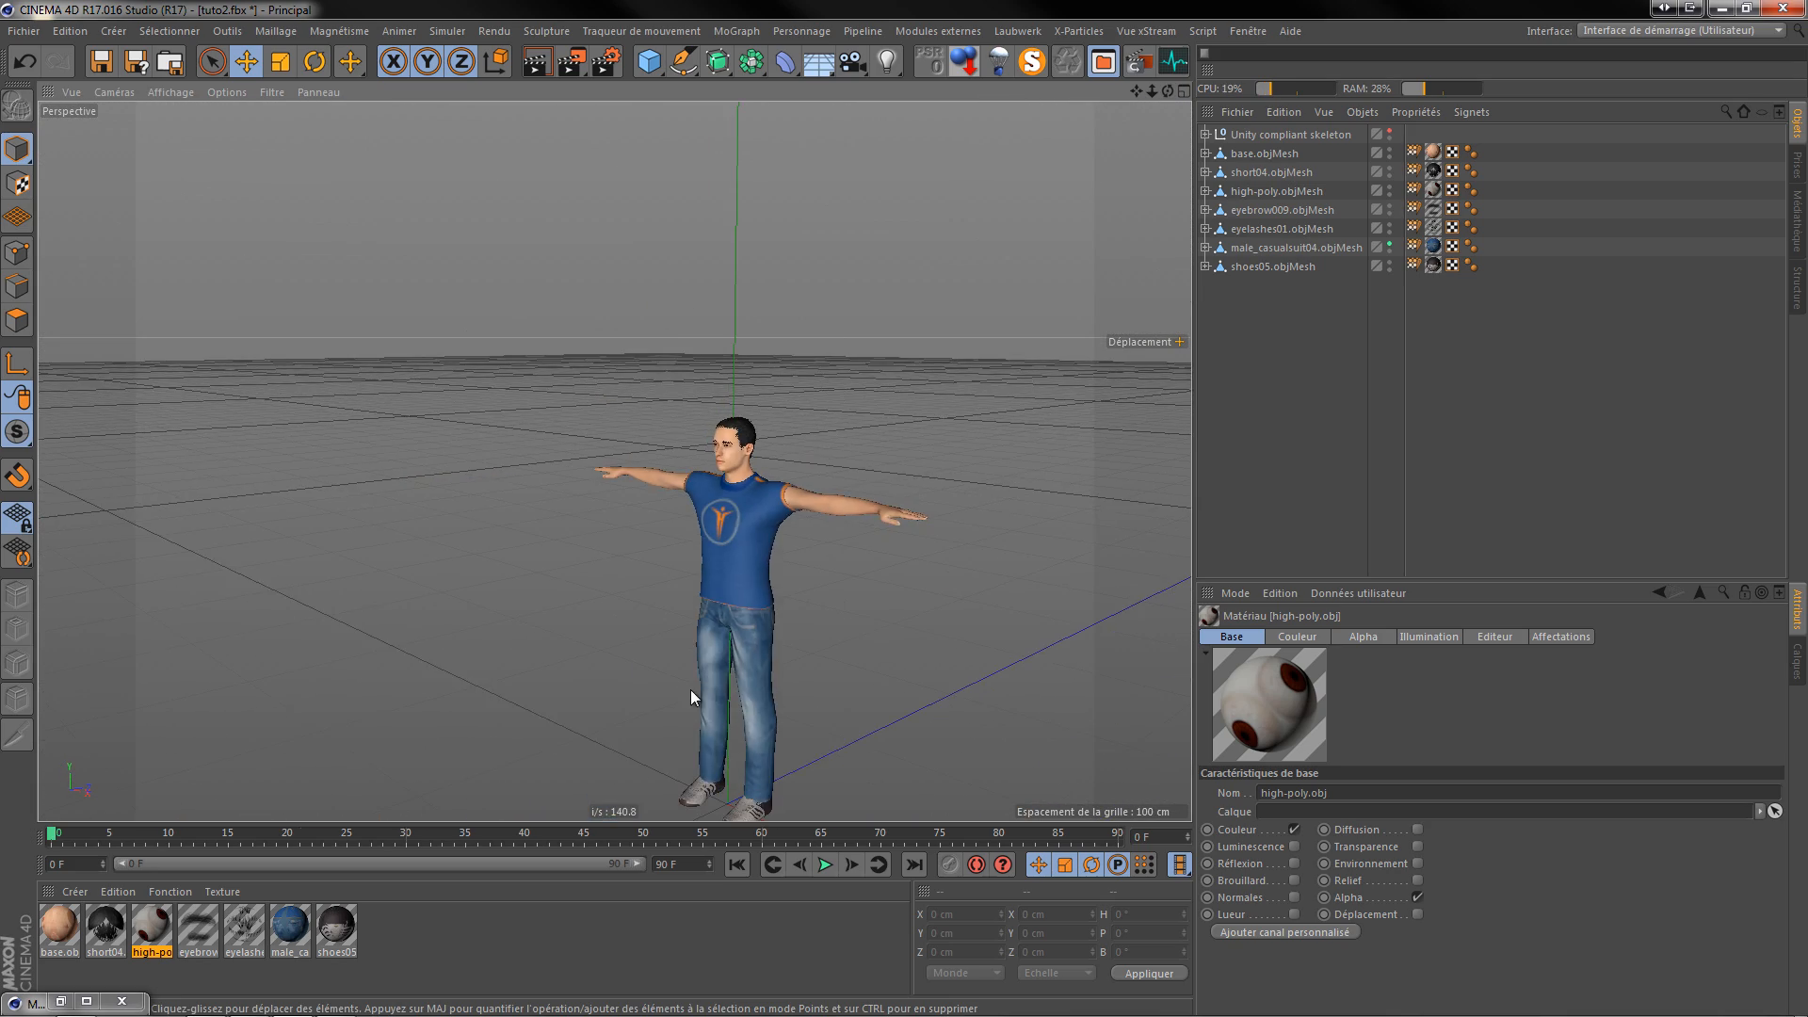
Step: Select the clothing material and view its male_casualsuit04_diffuse.png texture from the project's textures folder in the file explorer and image viewer
scroll(691, 690, "up", 5)
left_click(285, 930)
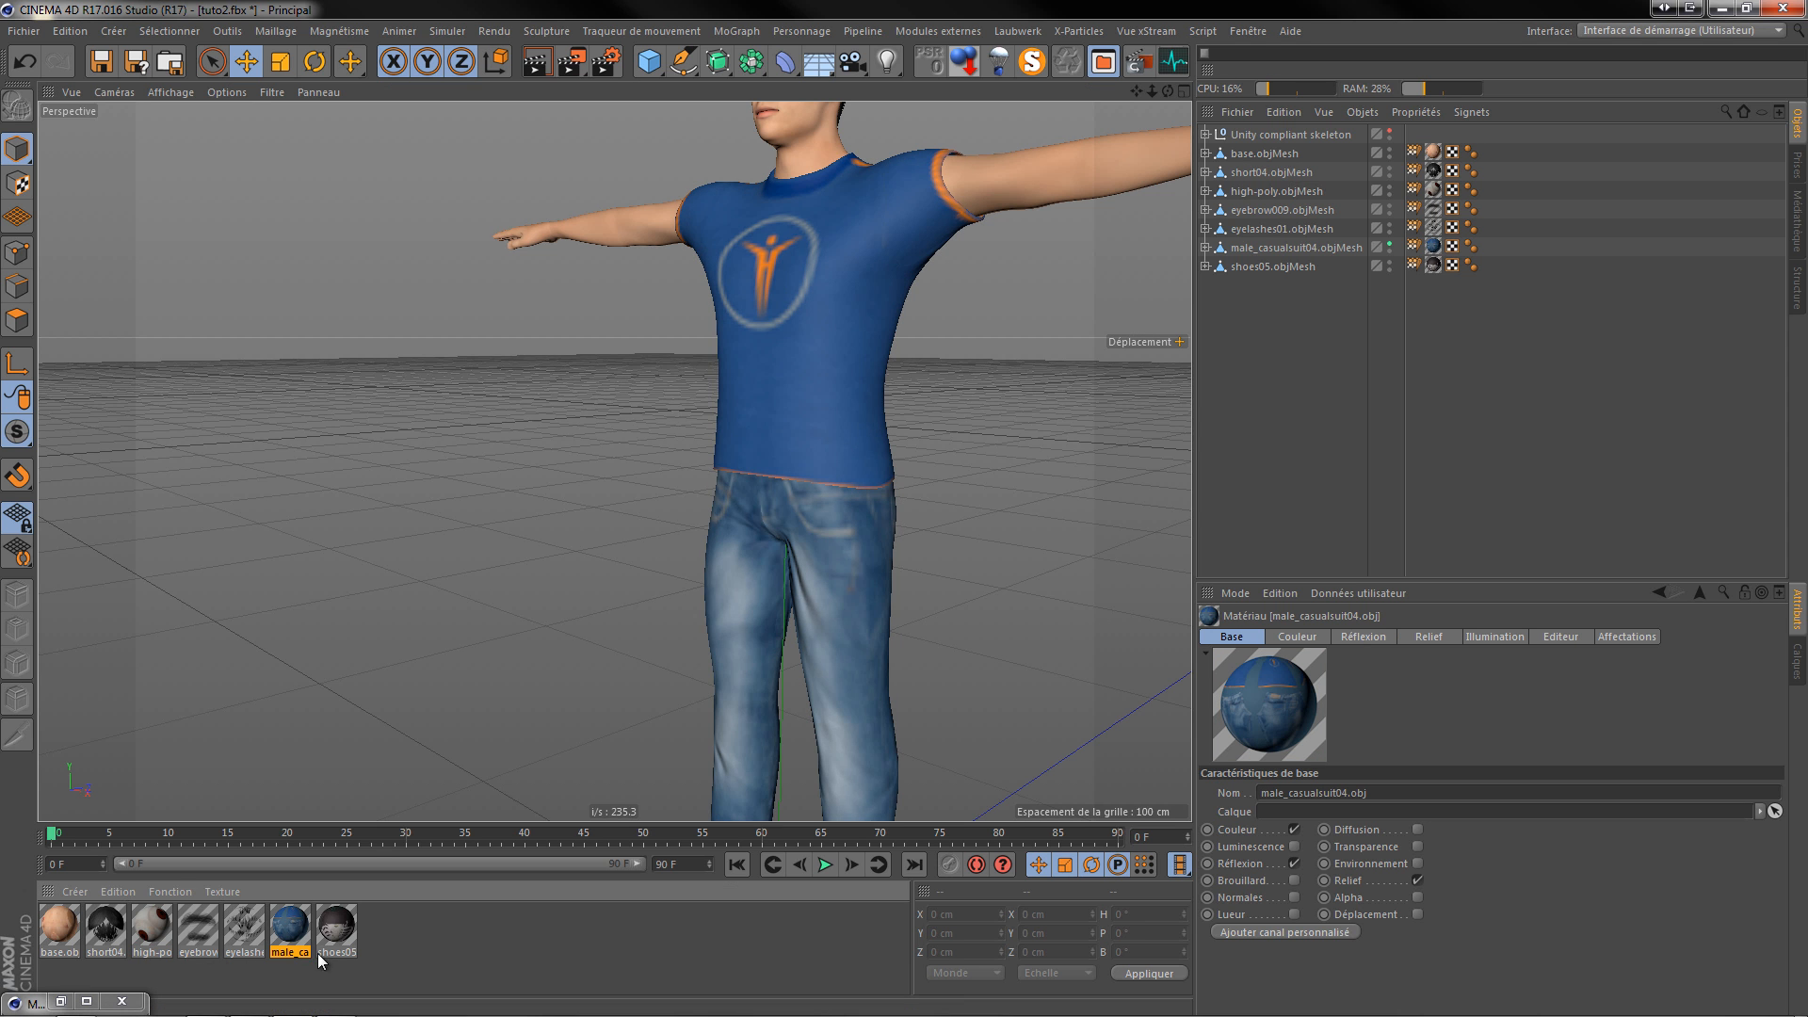
mouse_move(150, 1008)
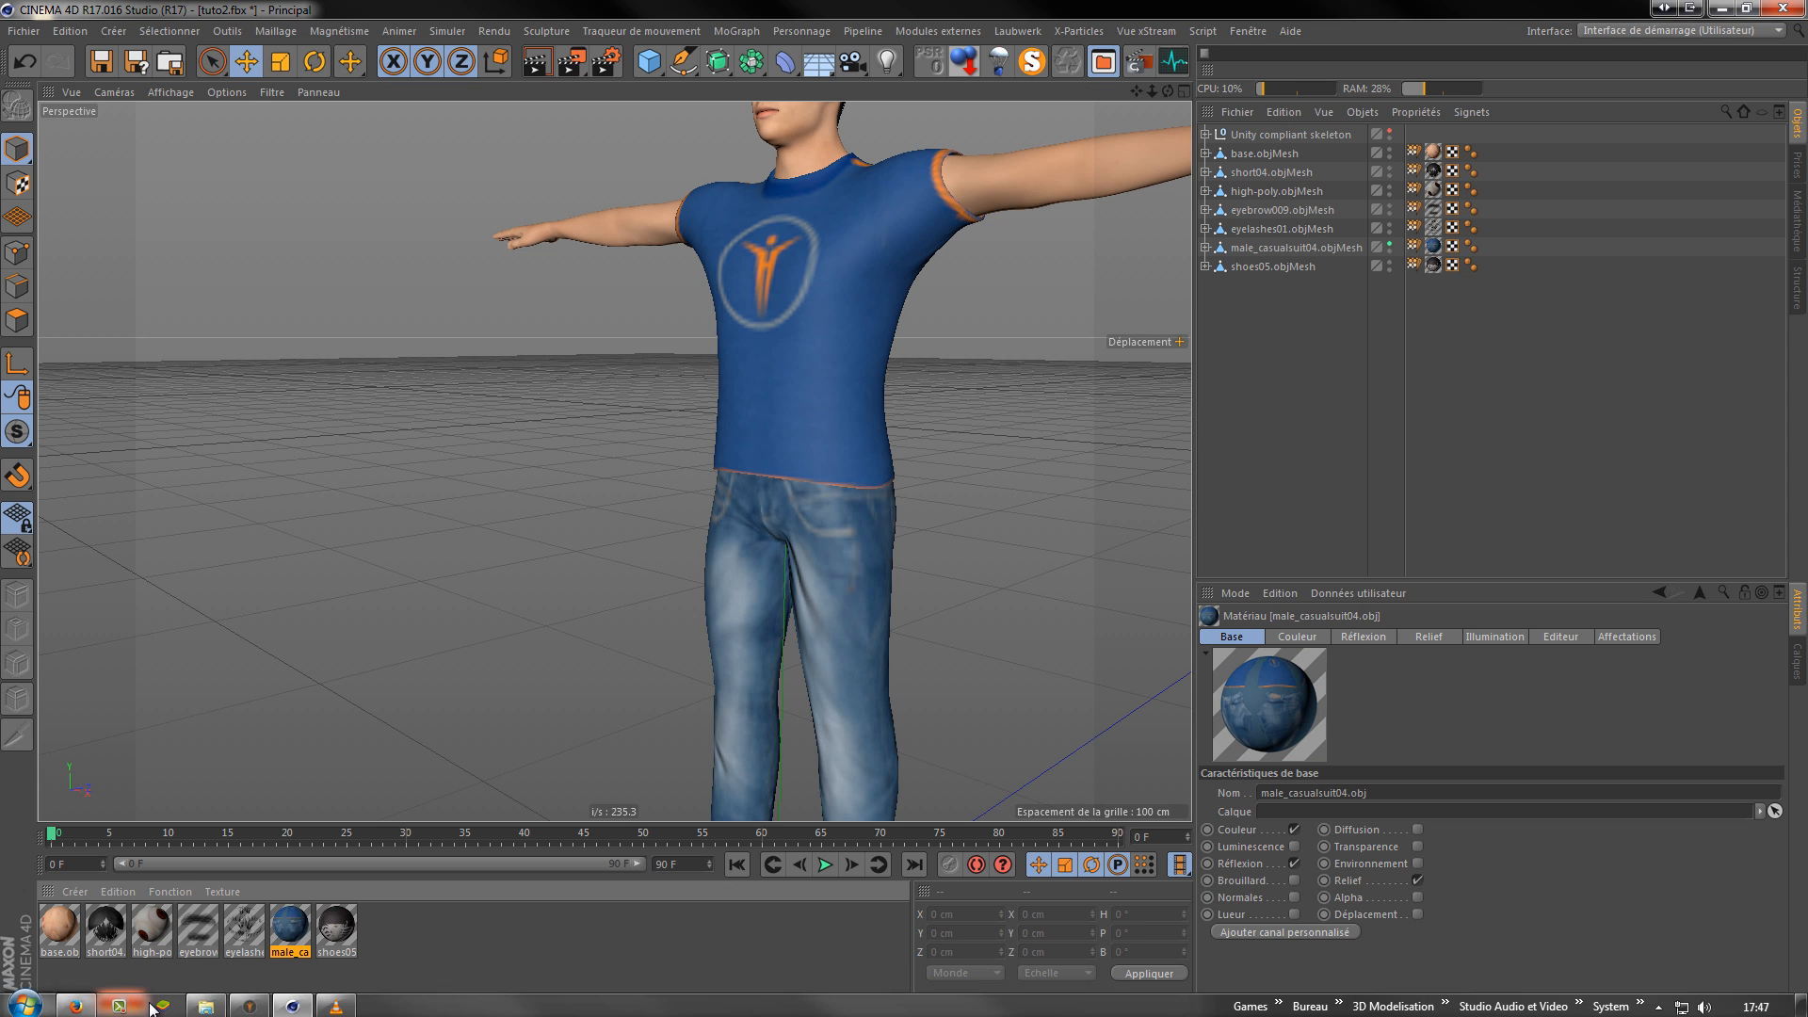
left_click(206, 1005)
double_click(669, 165)
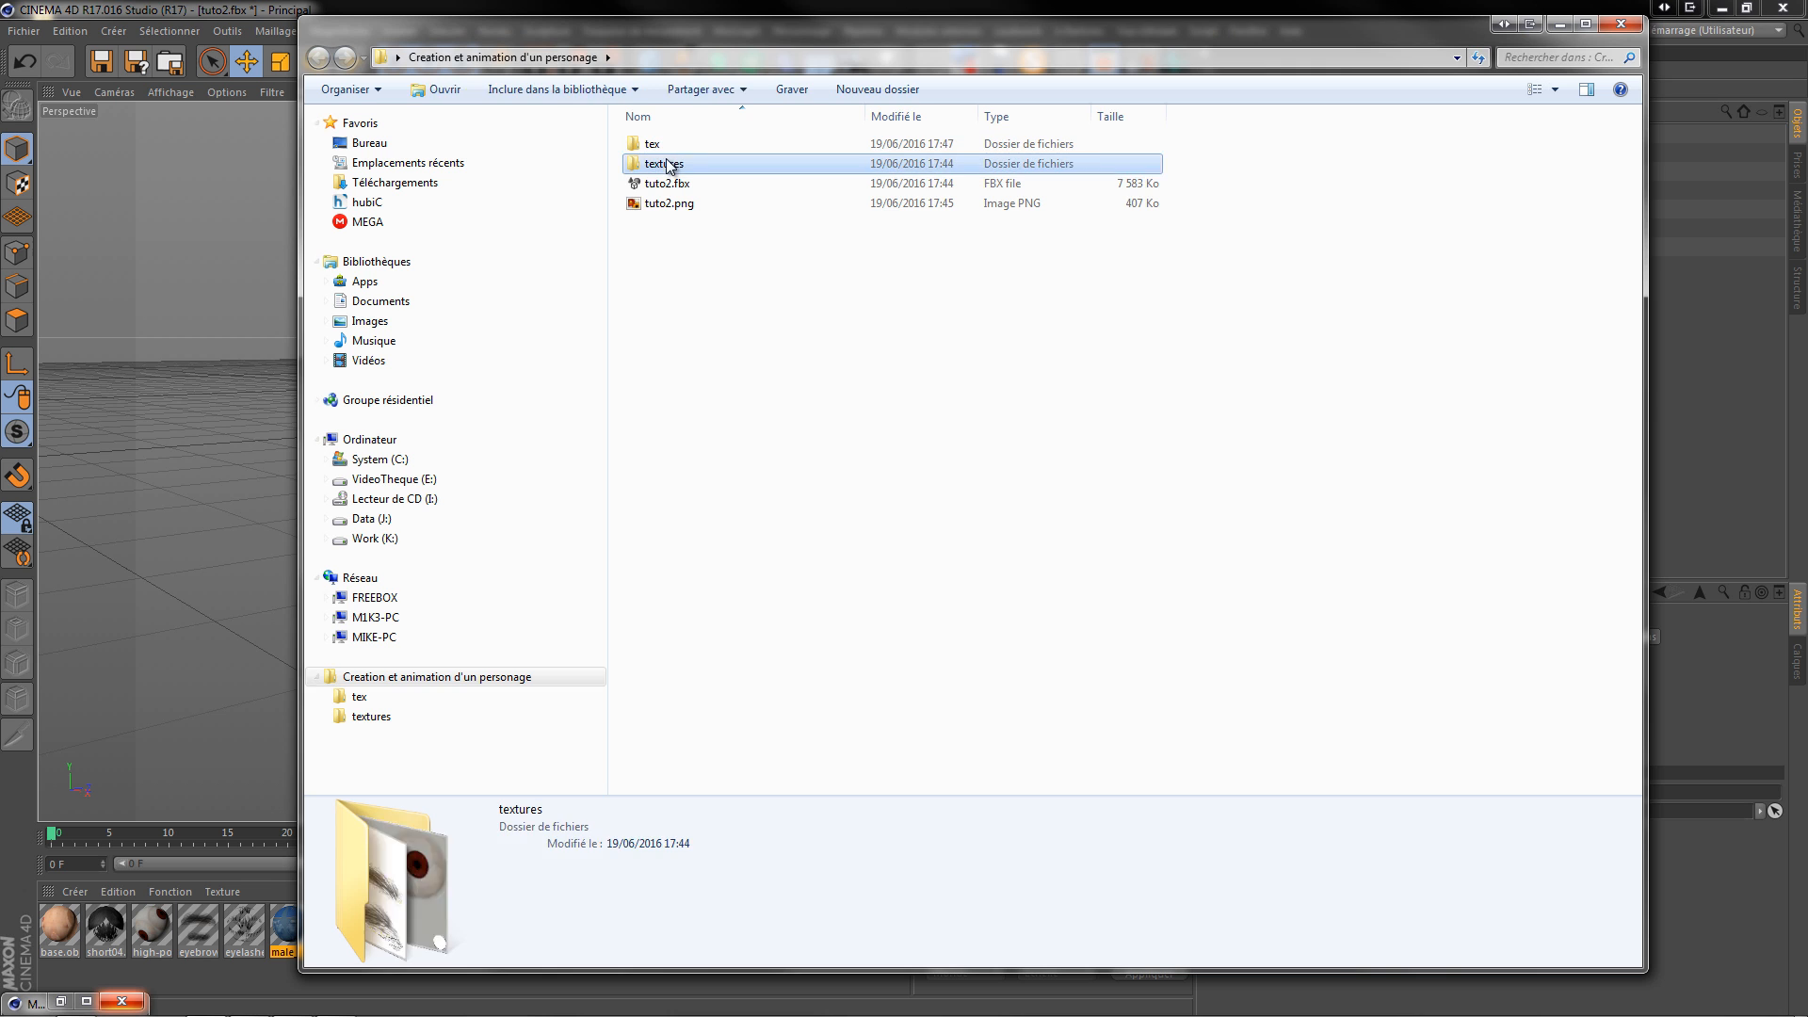
double_click(979, 175)
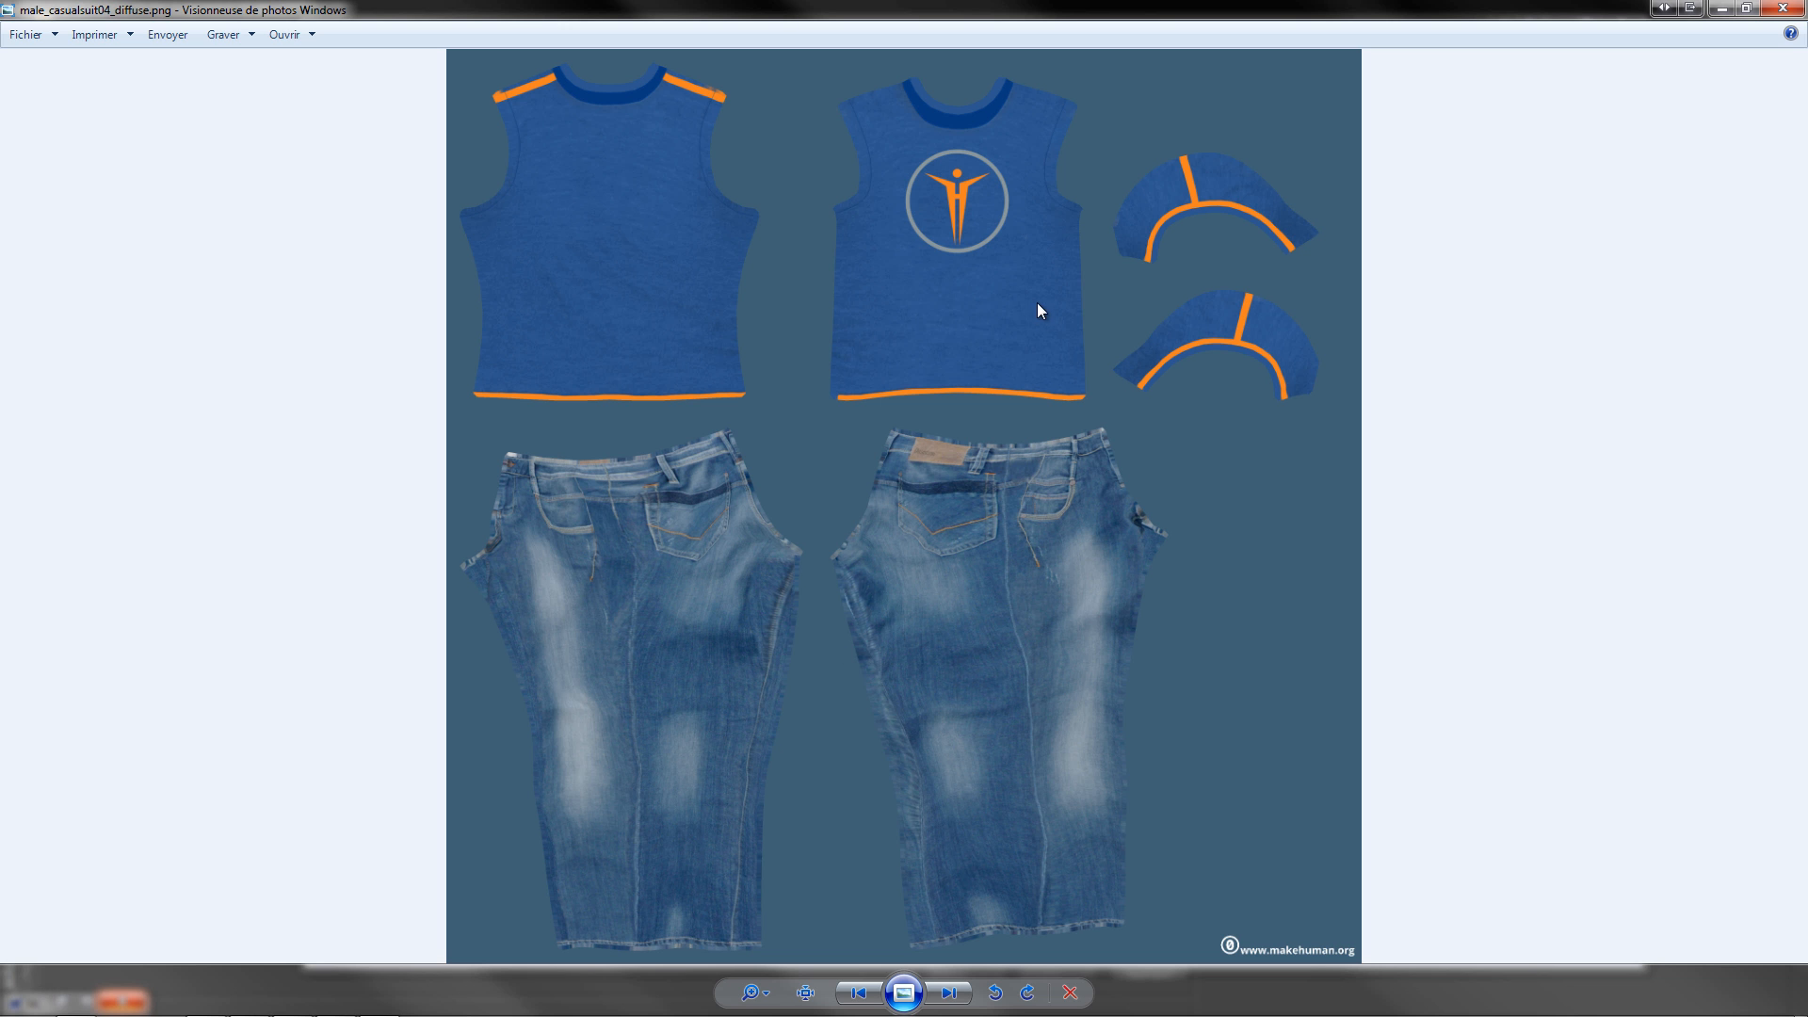
left_click(1723, 9)
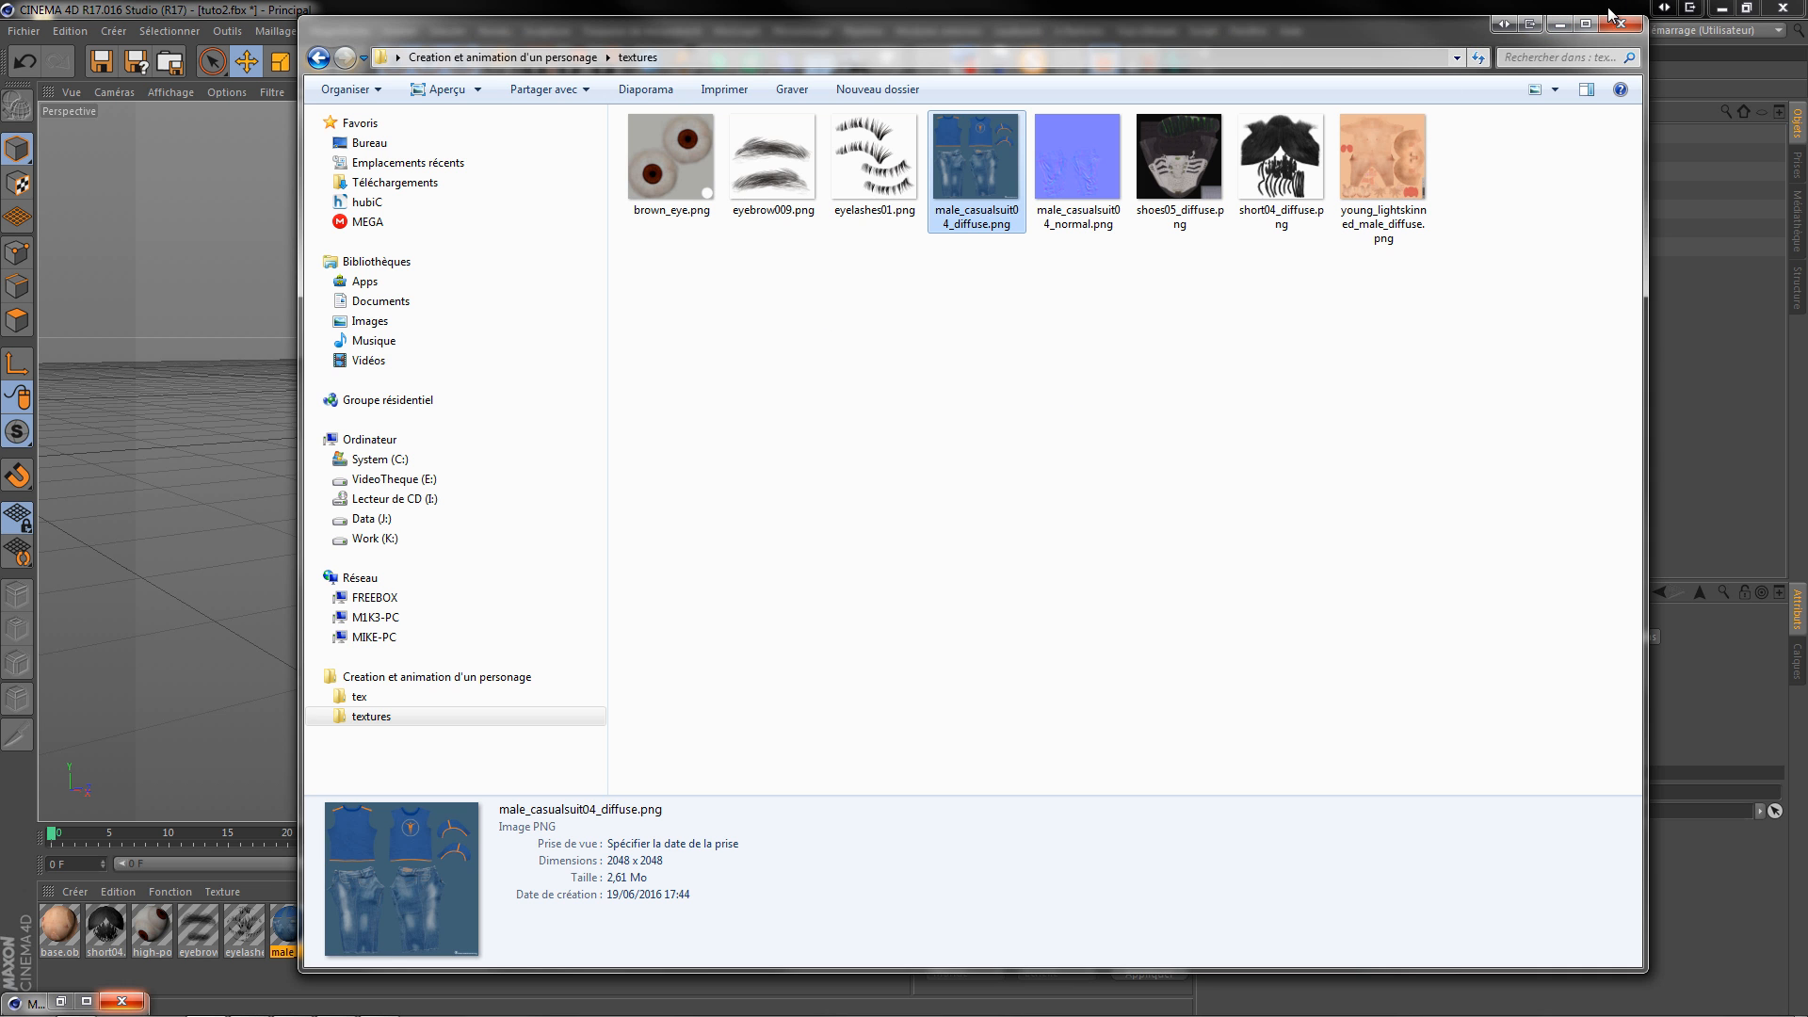
left_click(1558, 25)
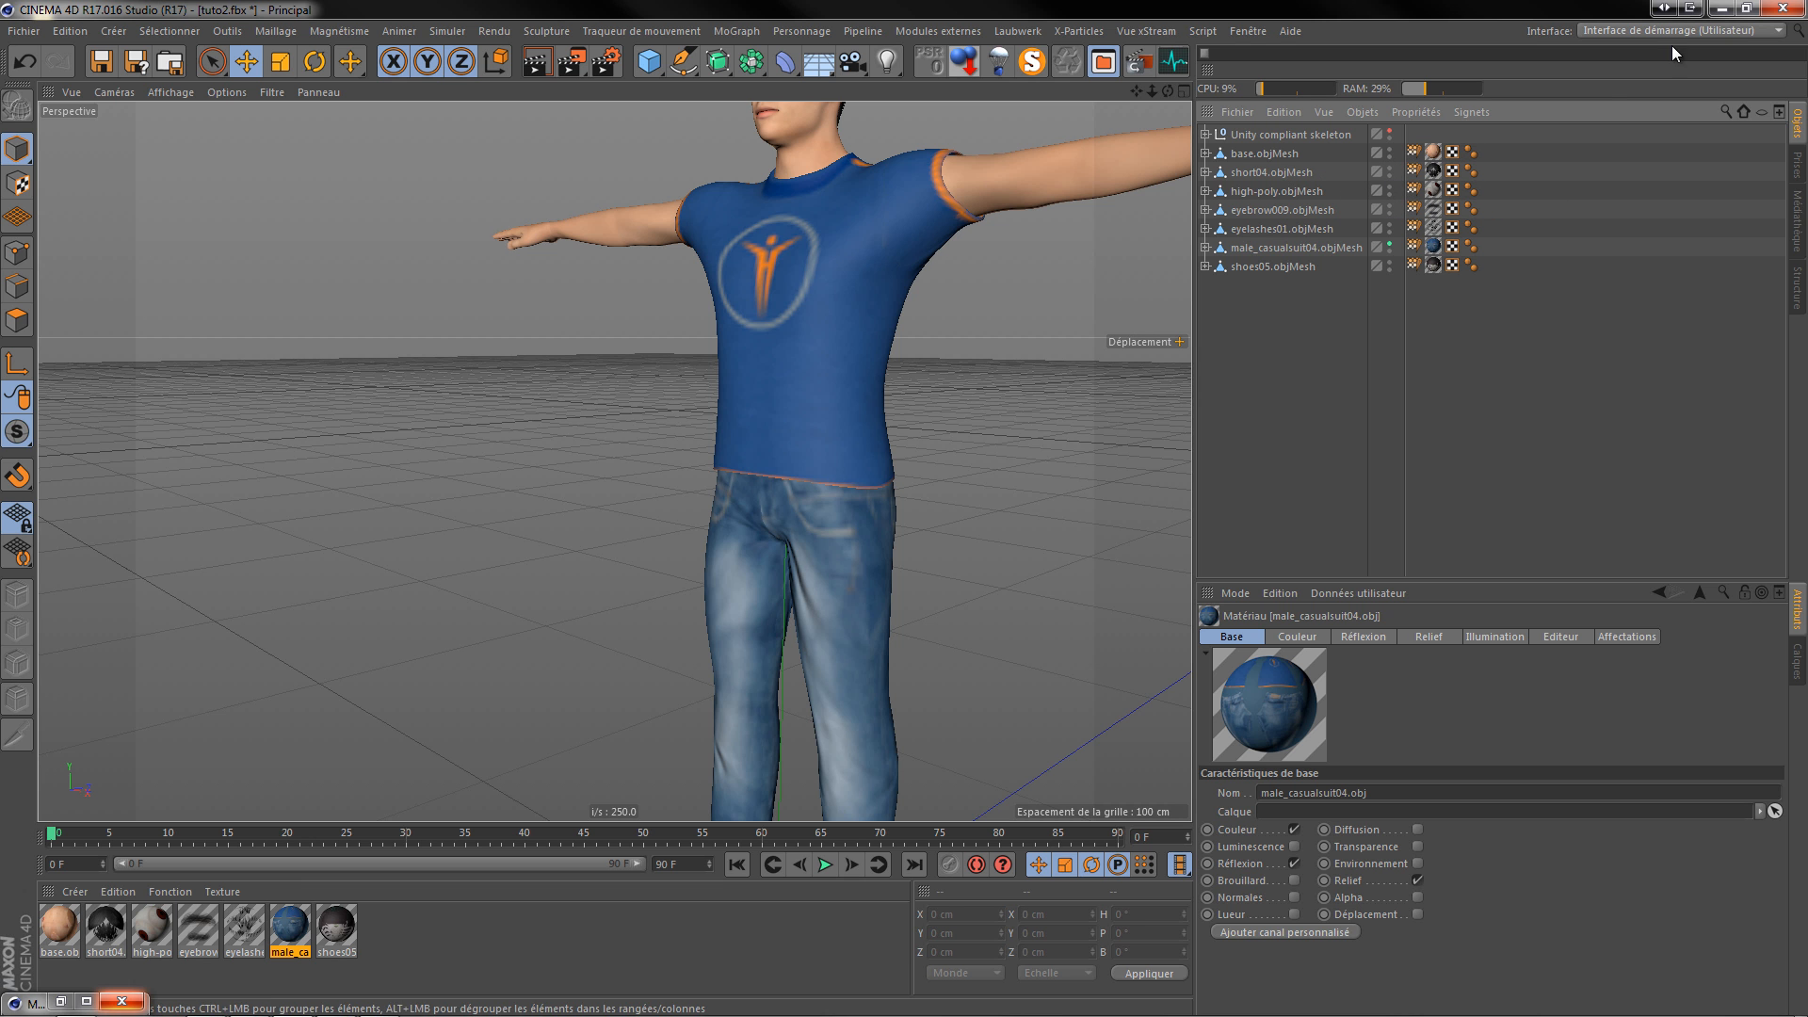
Step: Switch to Firefox and review the generated characters in Autodesk Character Generator and the MakeHuman download page
left_click(1721, 9)
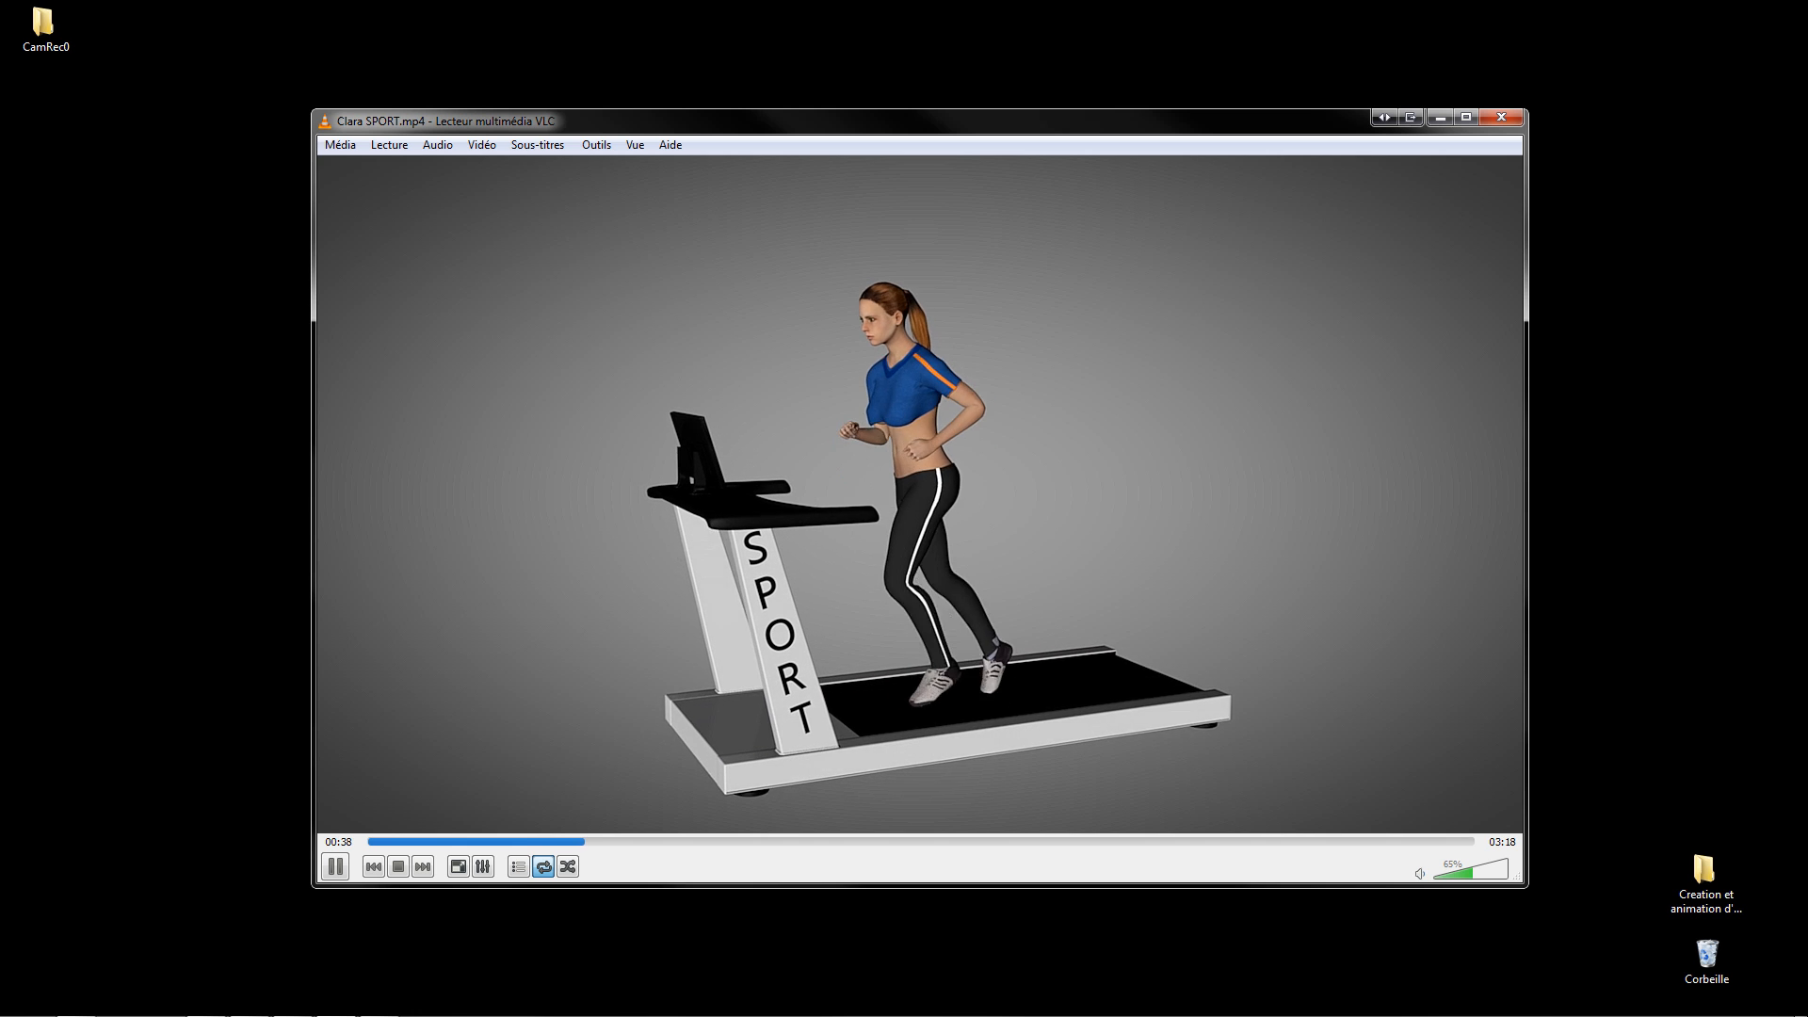
mouse_move(396, 1015)
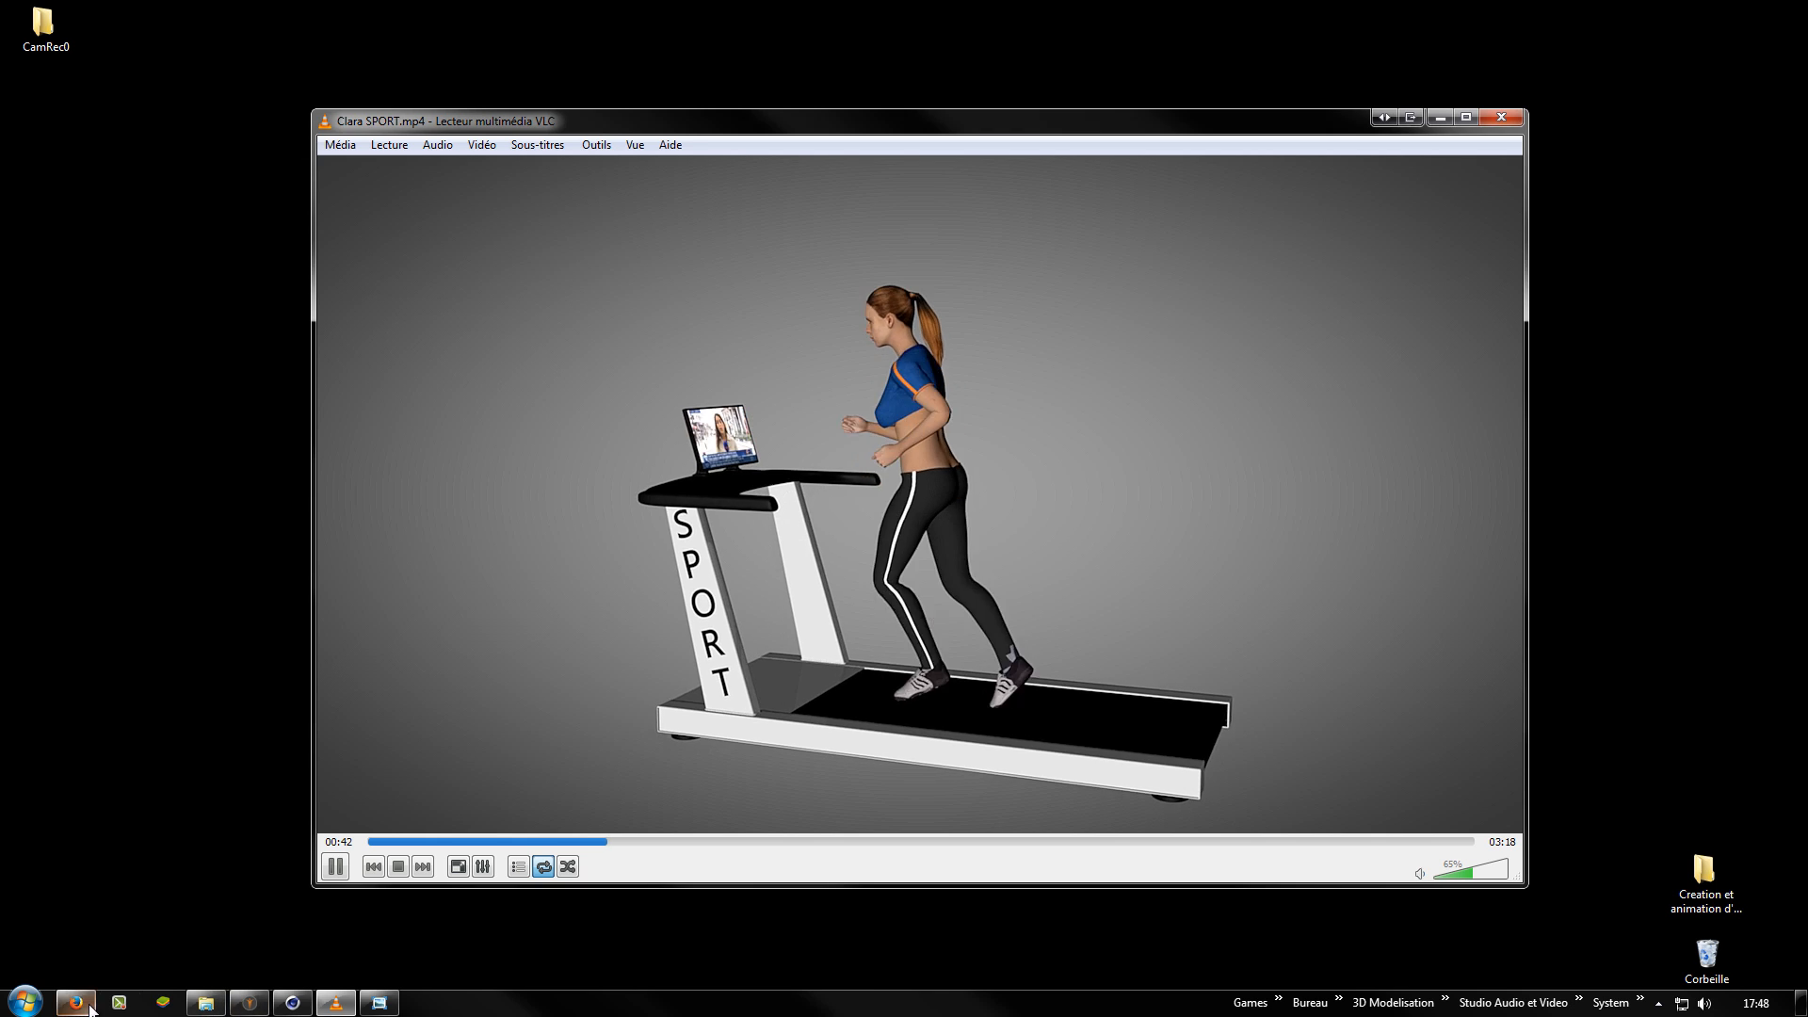
left_click(78, 1003)
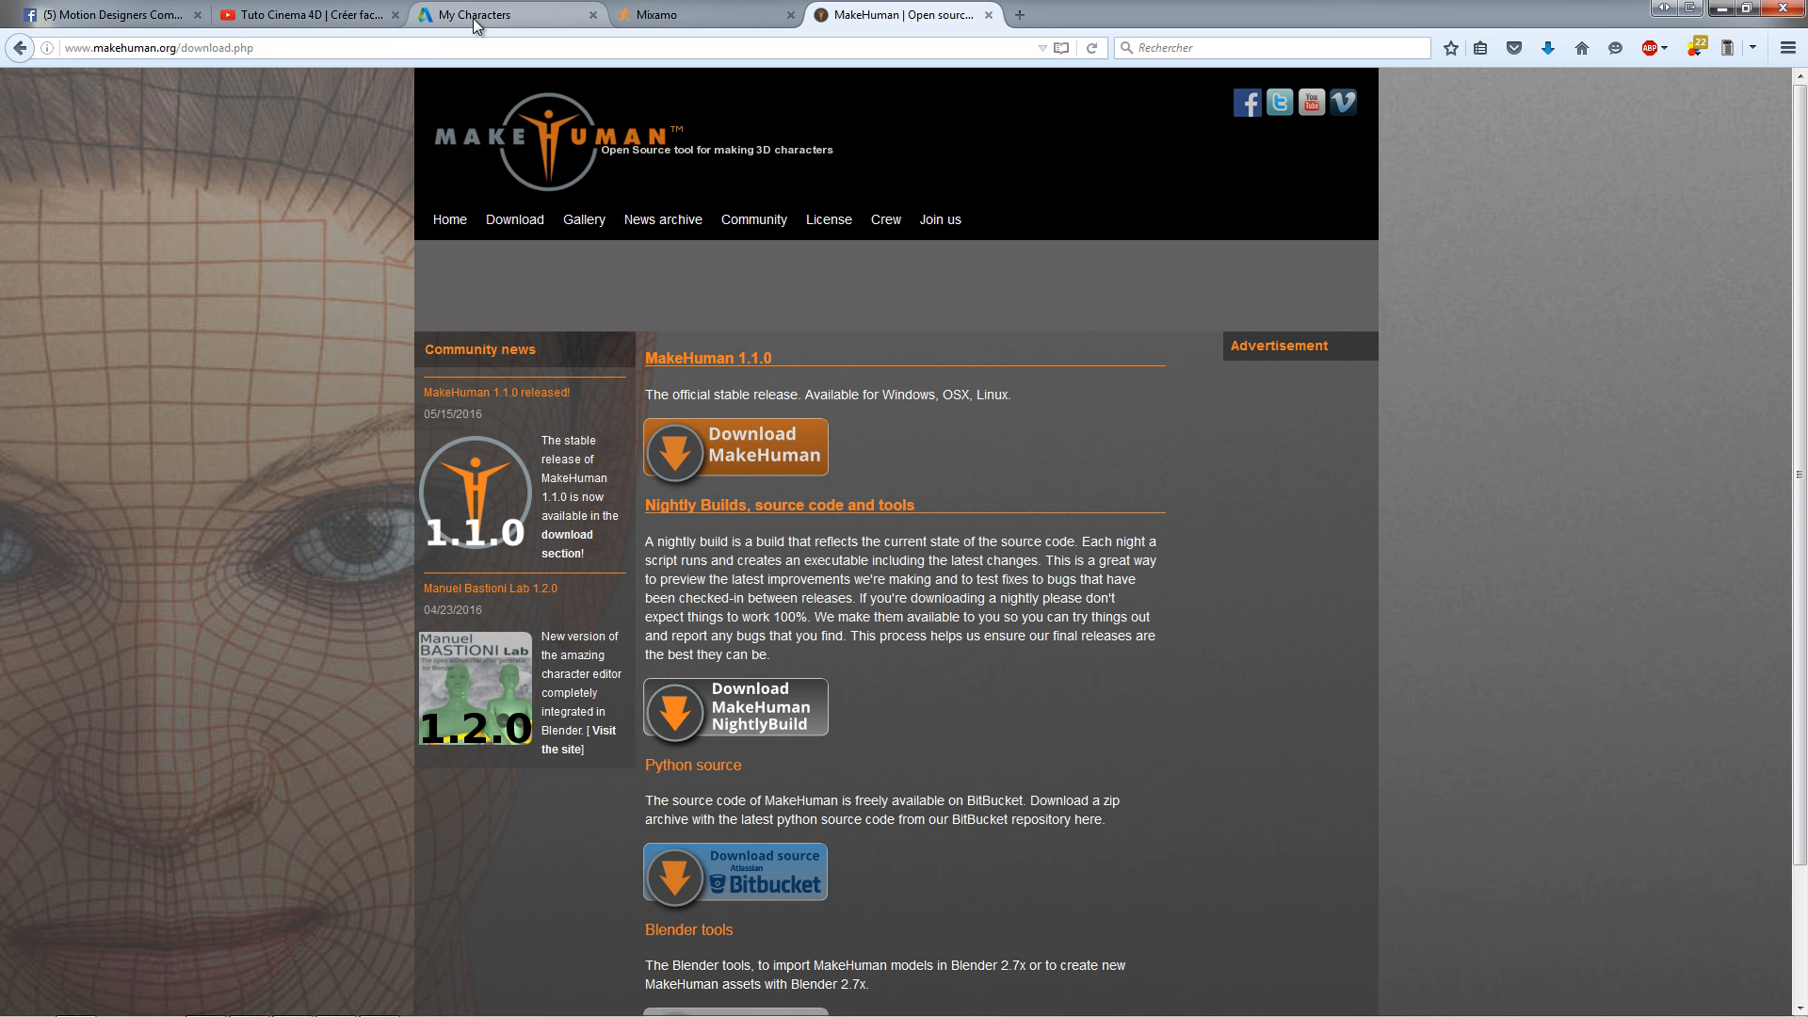
left_click(452, 15)
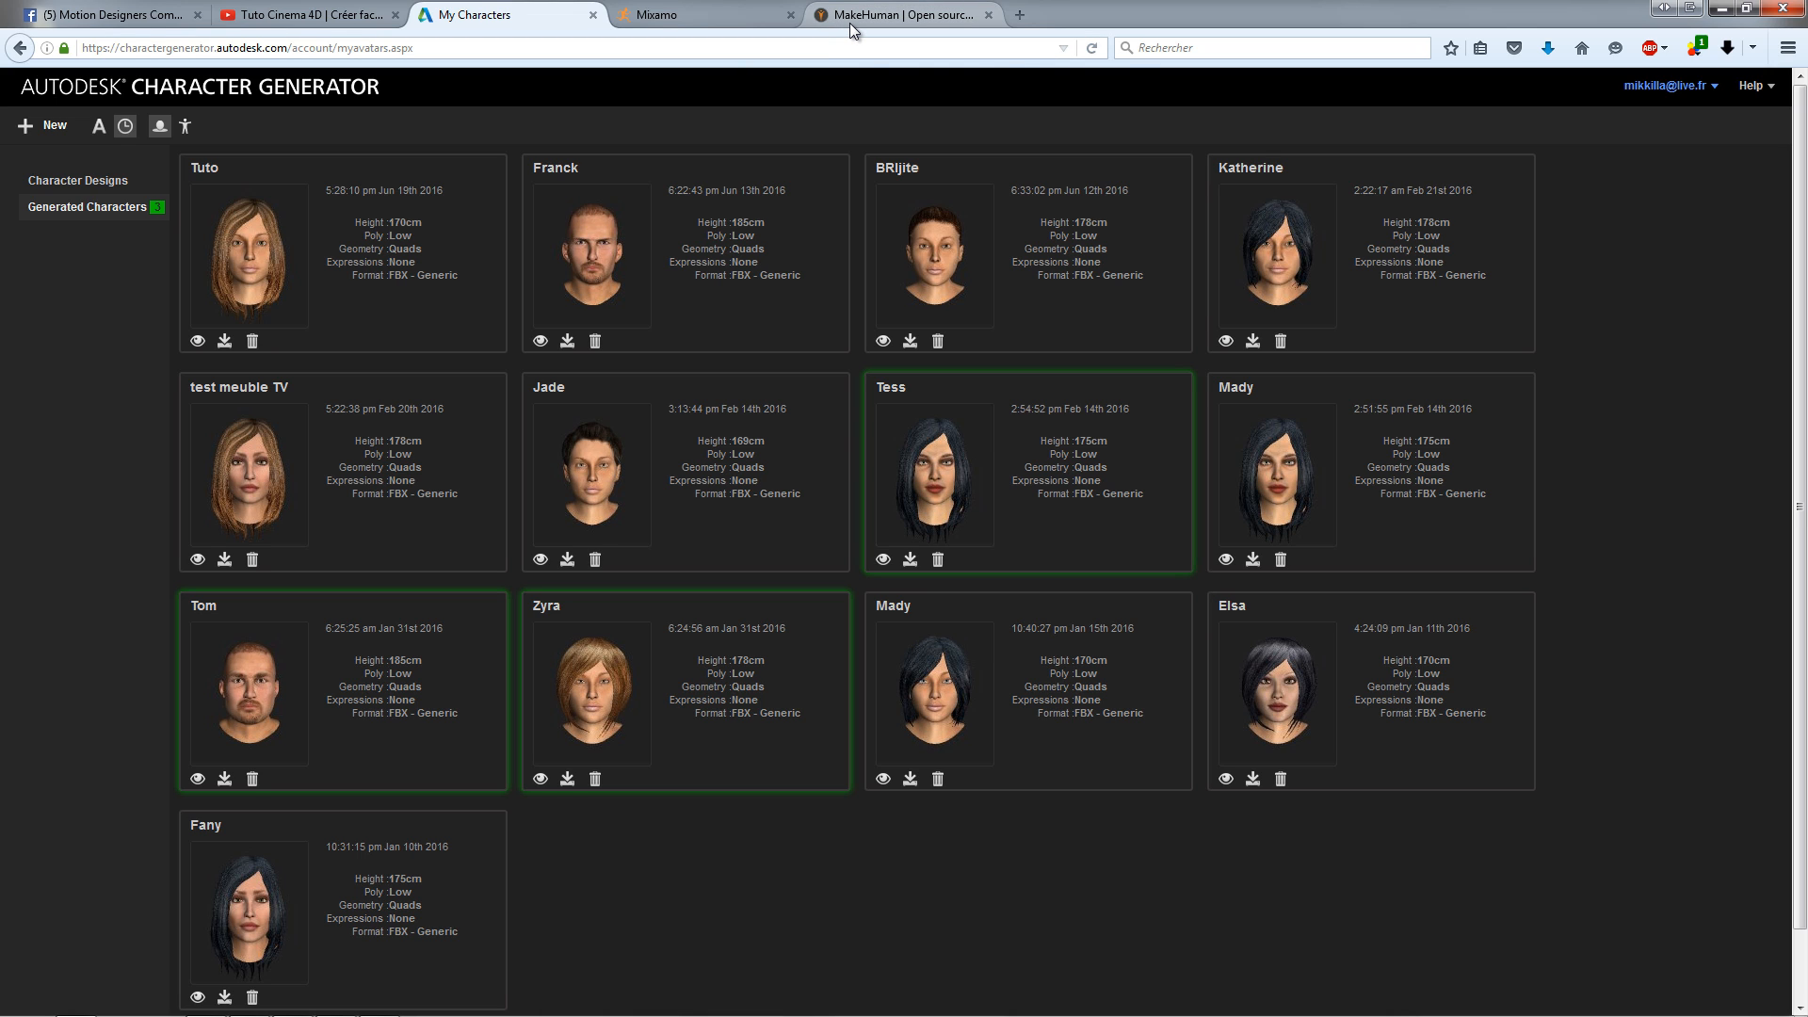
mouse_move(449, 280)
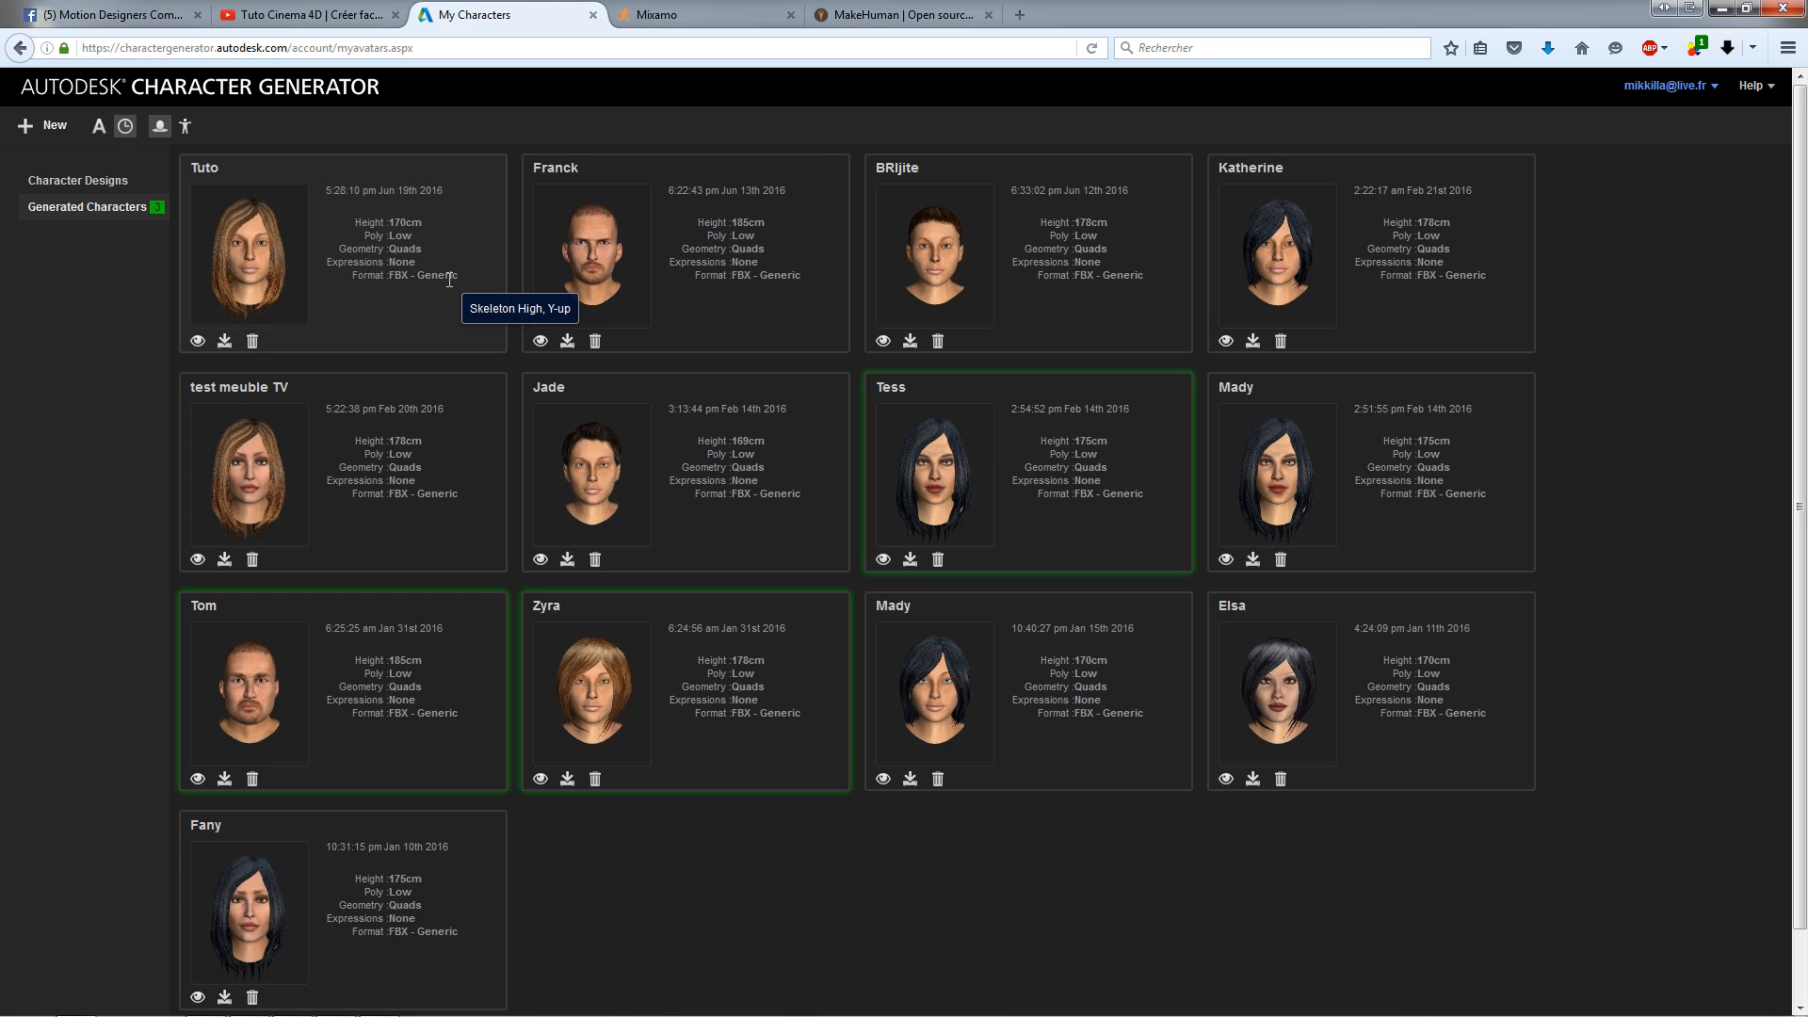
left_click(850, 19)
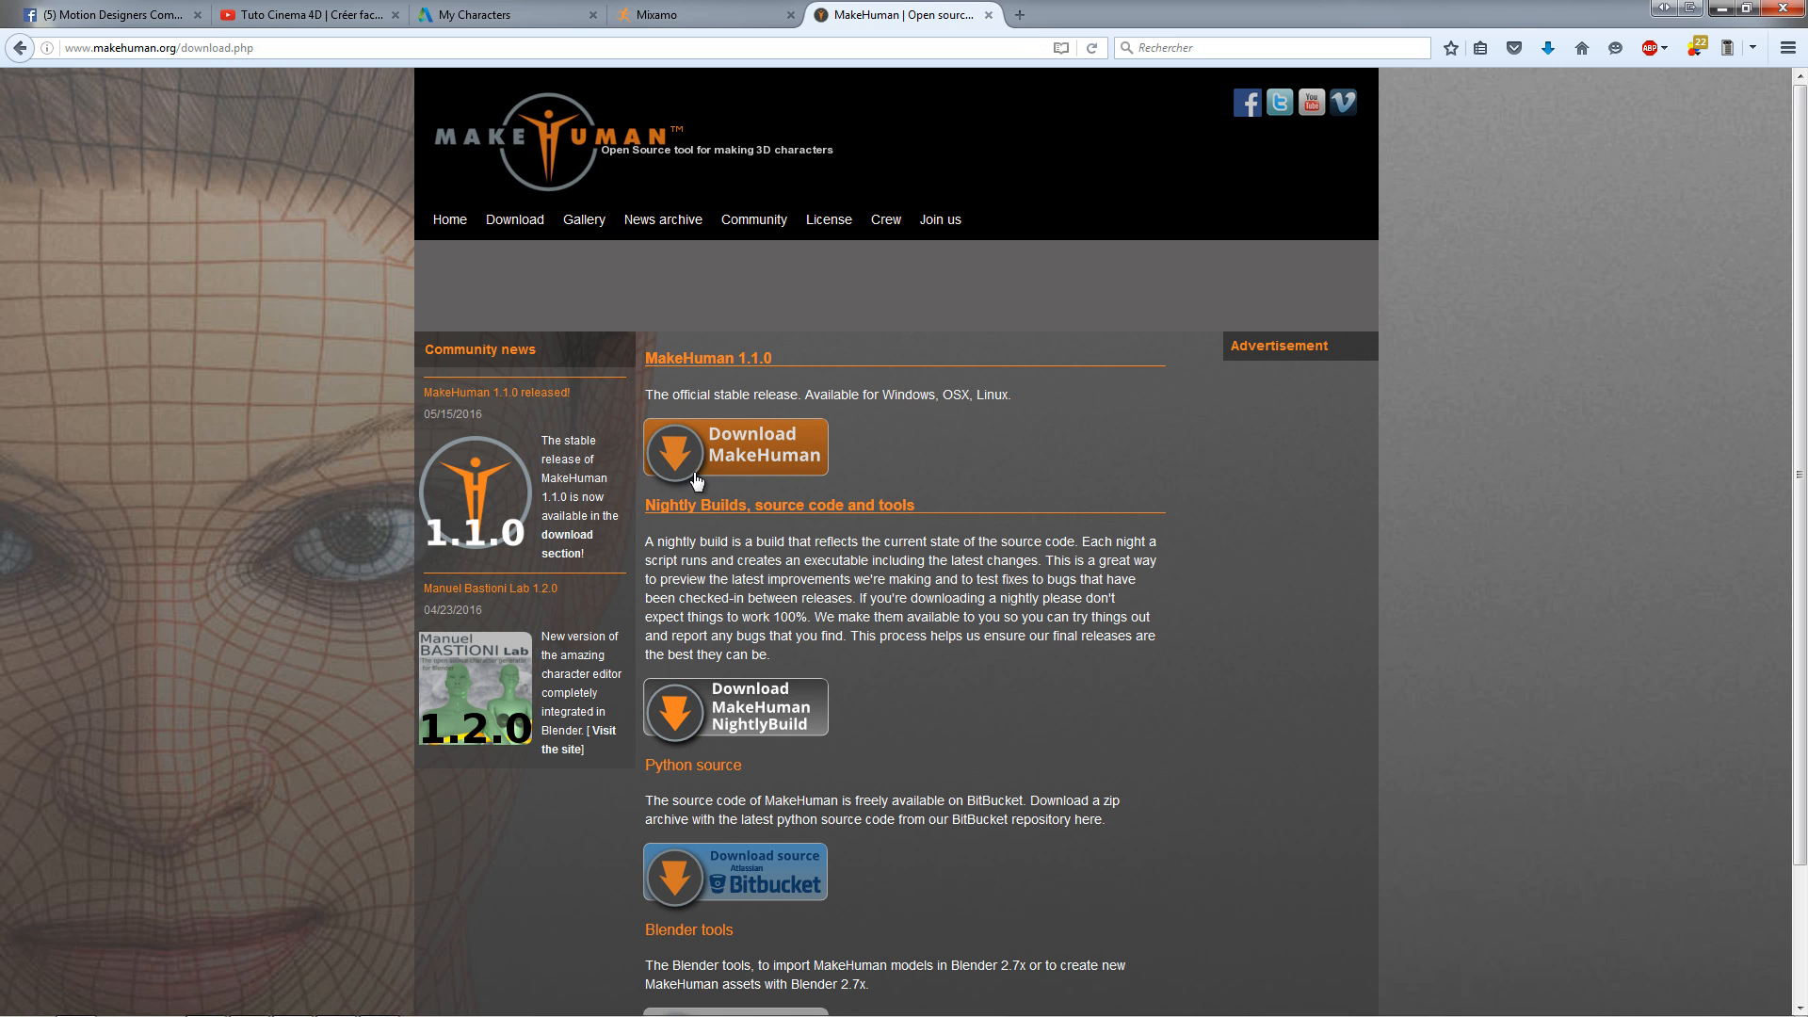
left_click(1722, 9)
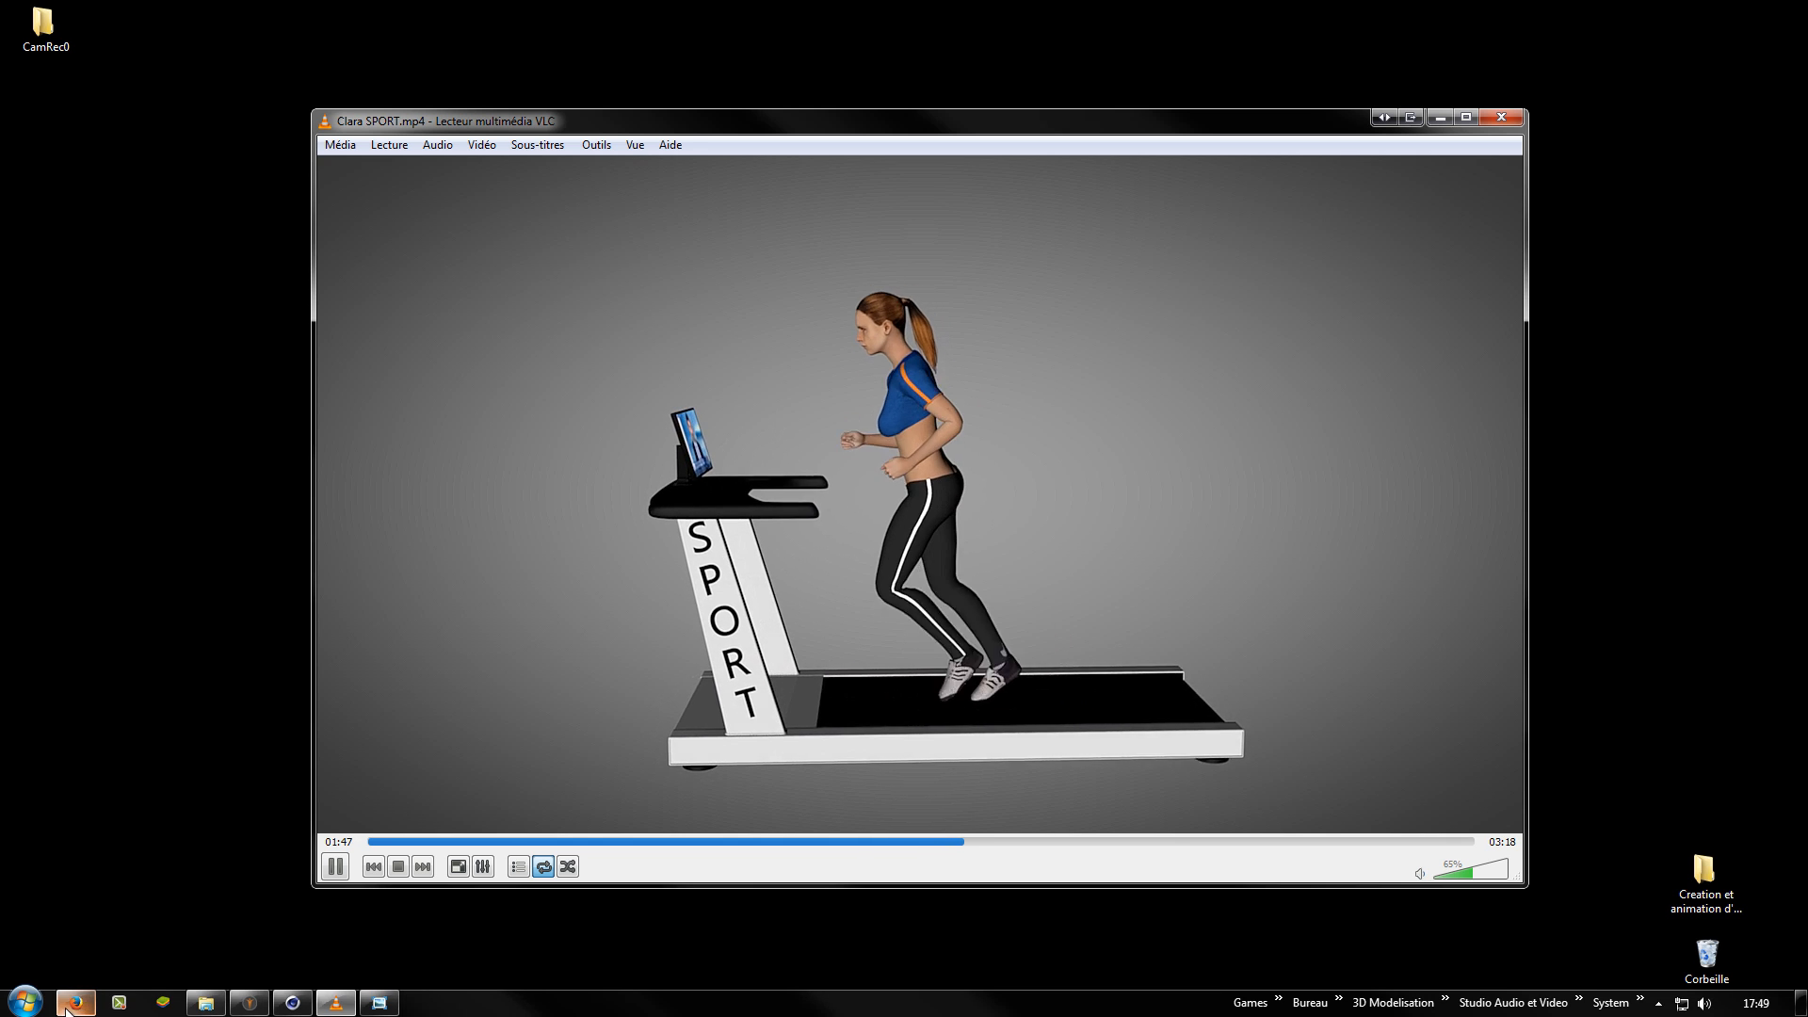
left_click(62, 1009)
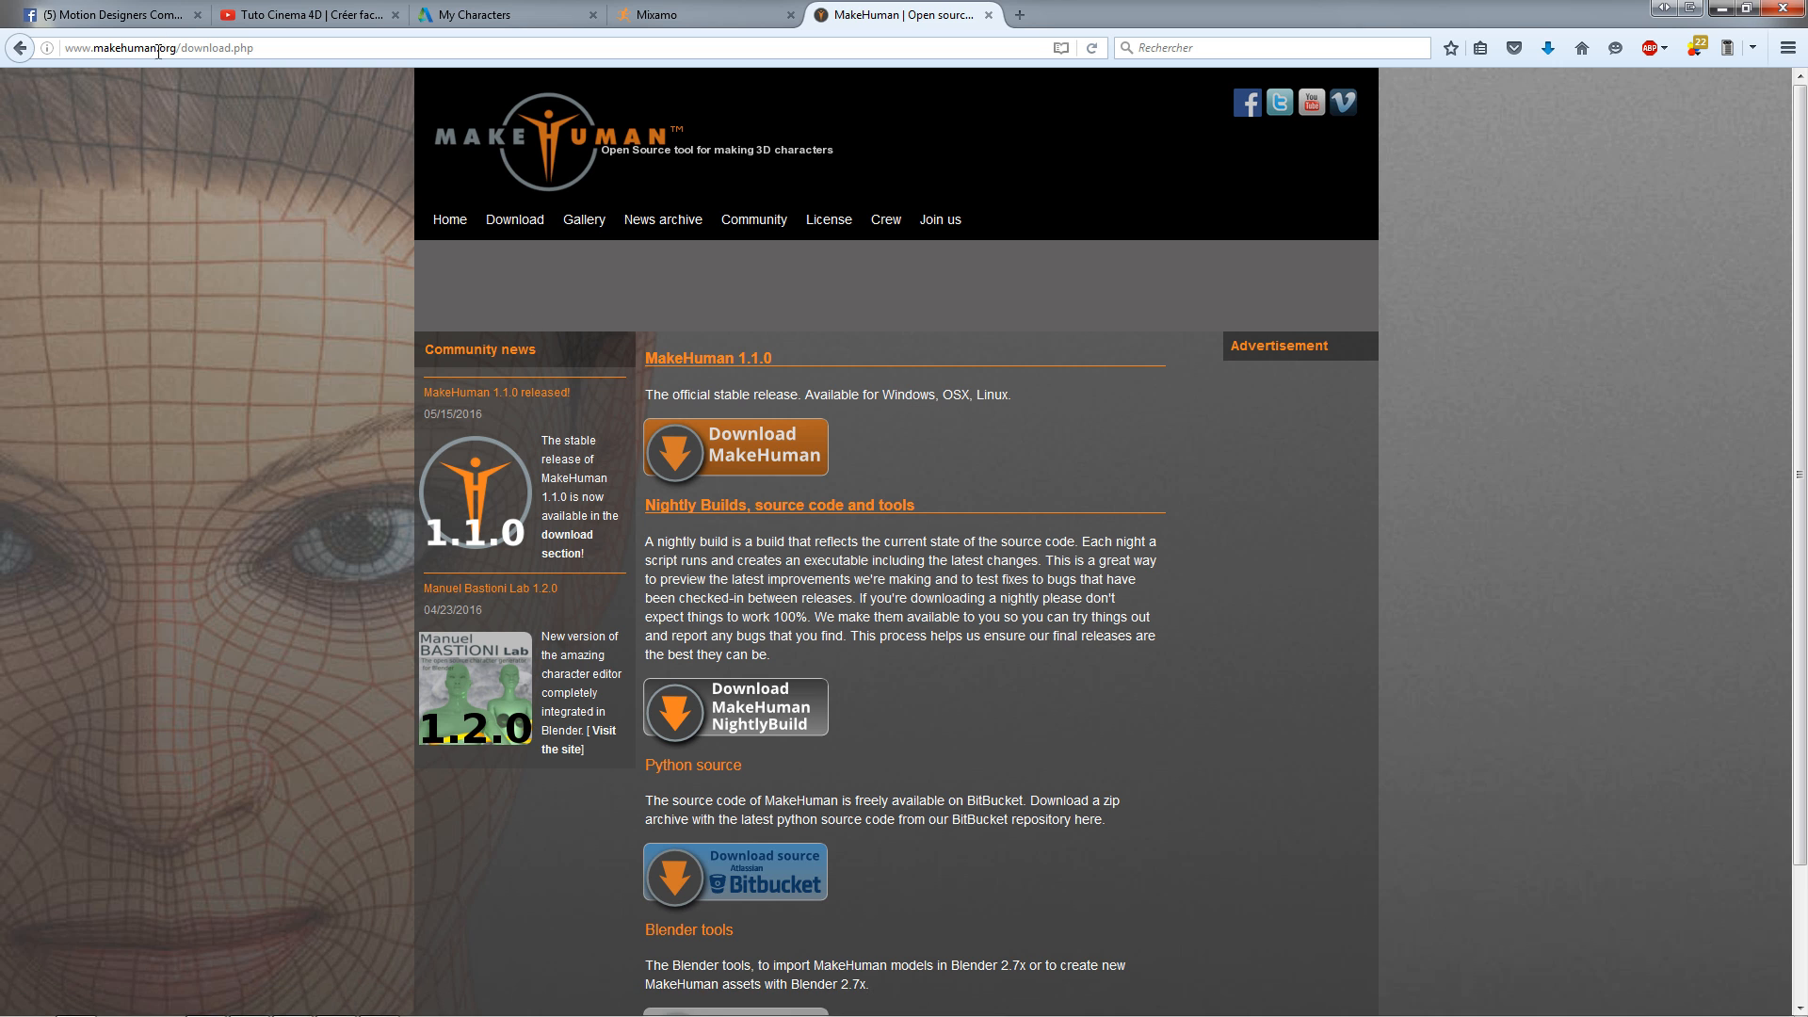
Step: Browse the posts and comments of the Motion Designers Community group on Facebook
left_click(124, 15)
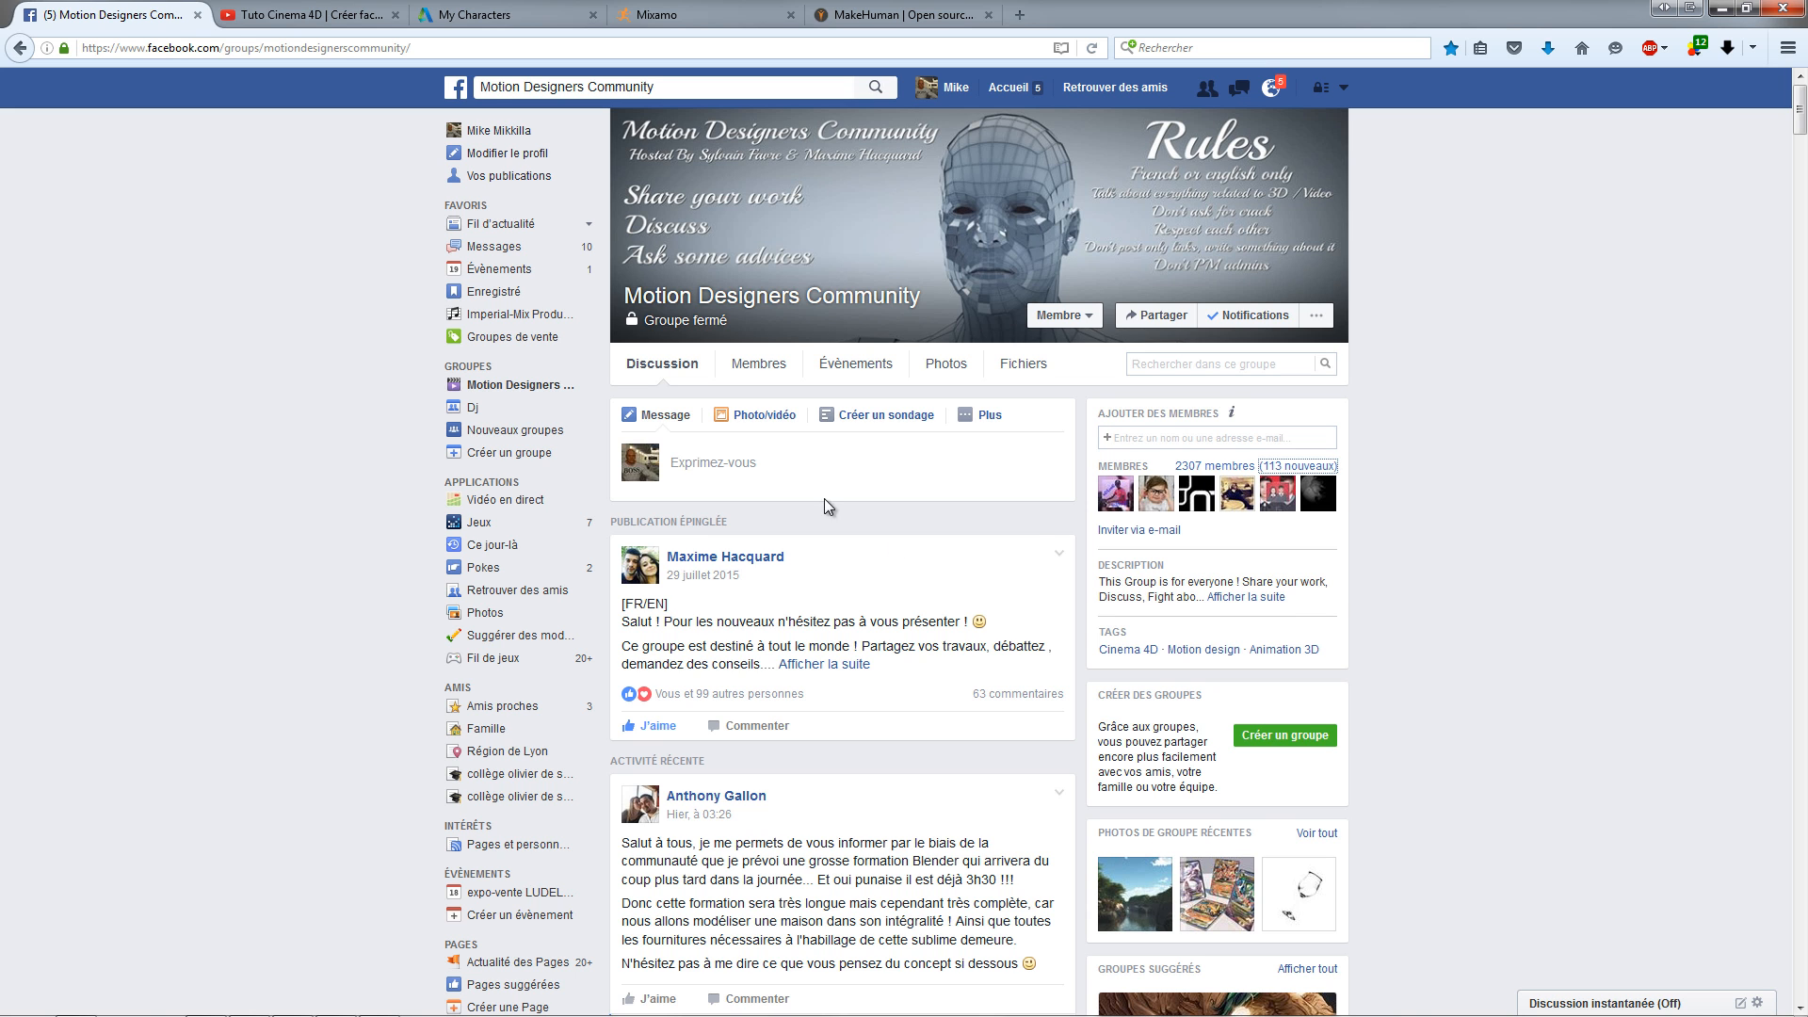
scroll(825, 506, "down", 5)
scroll(792, 597, "down", 4)
scroll(795, 640, "up", 7)
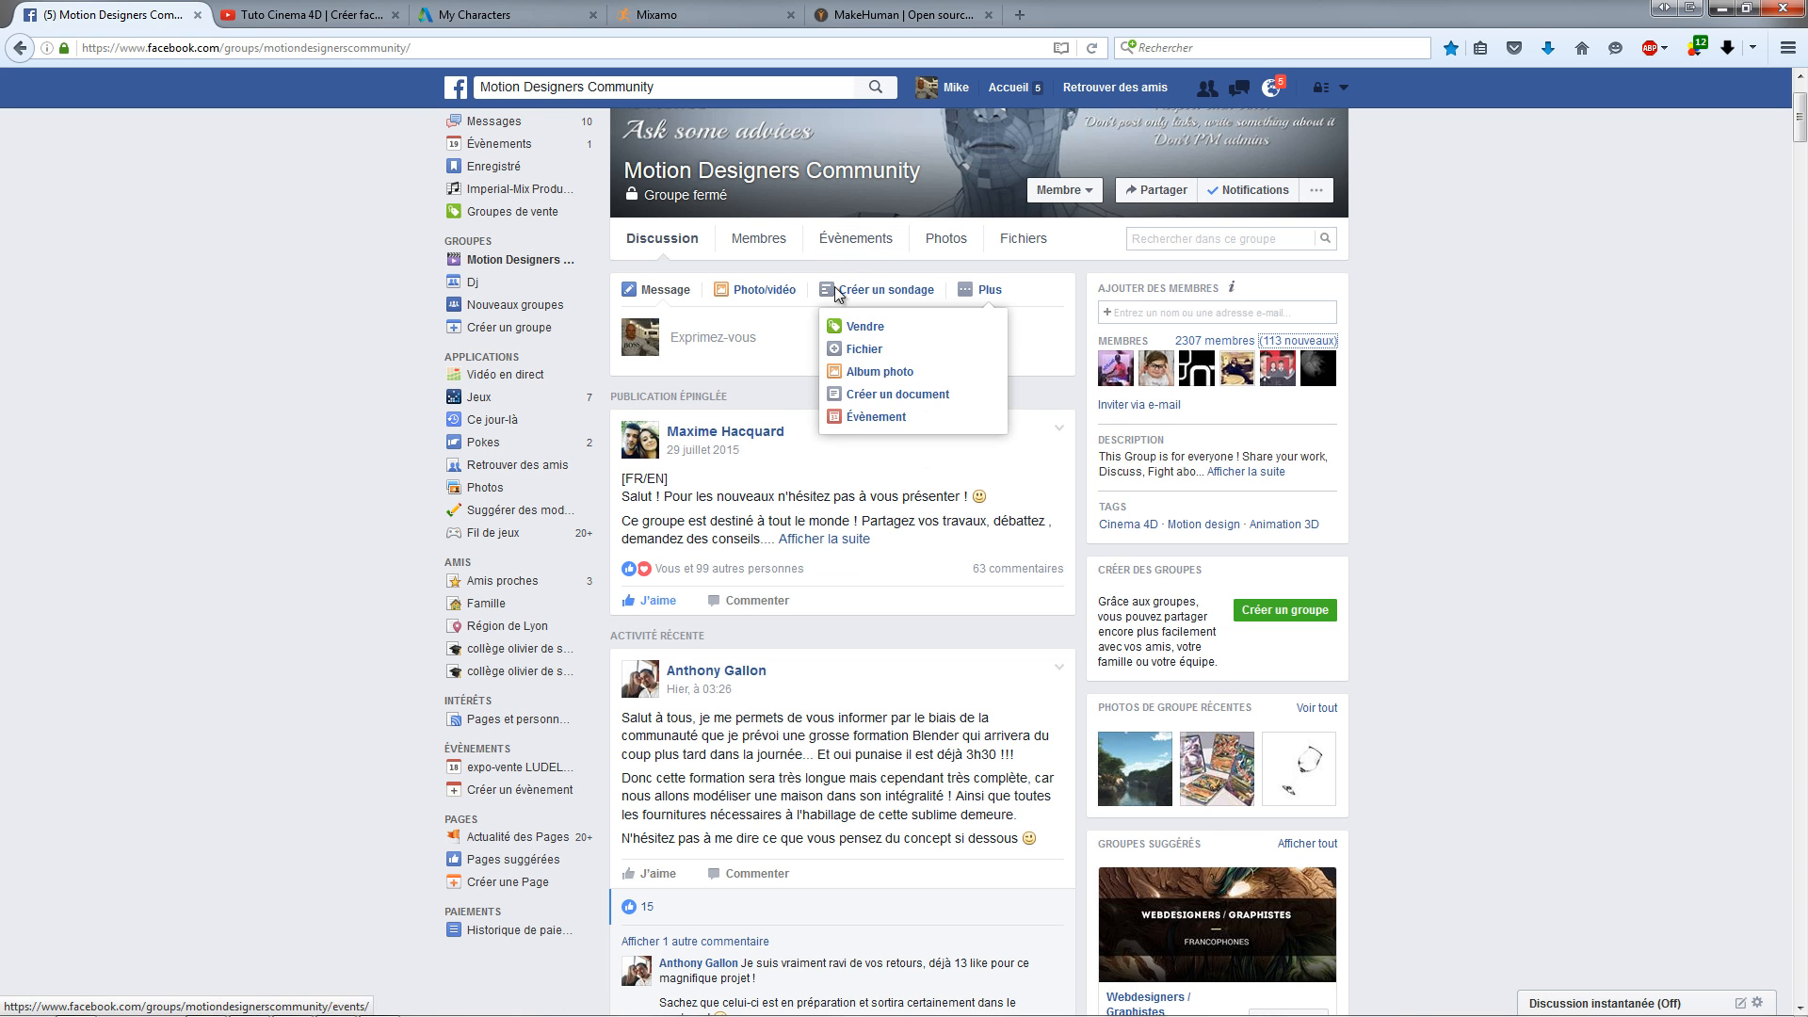
scroll(829, 329, "up", 1)
scroll(828, 348, "down", 3)
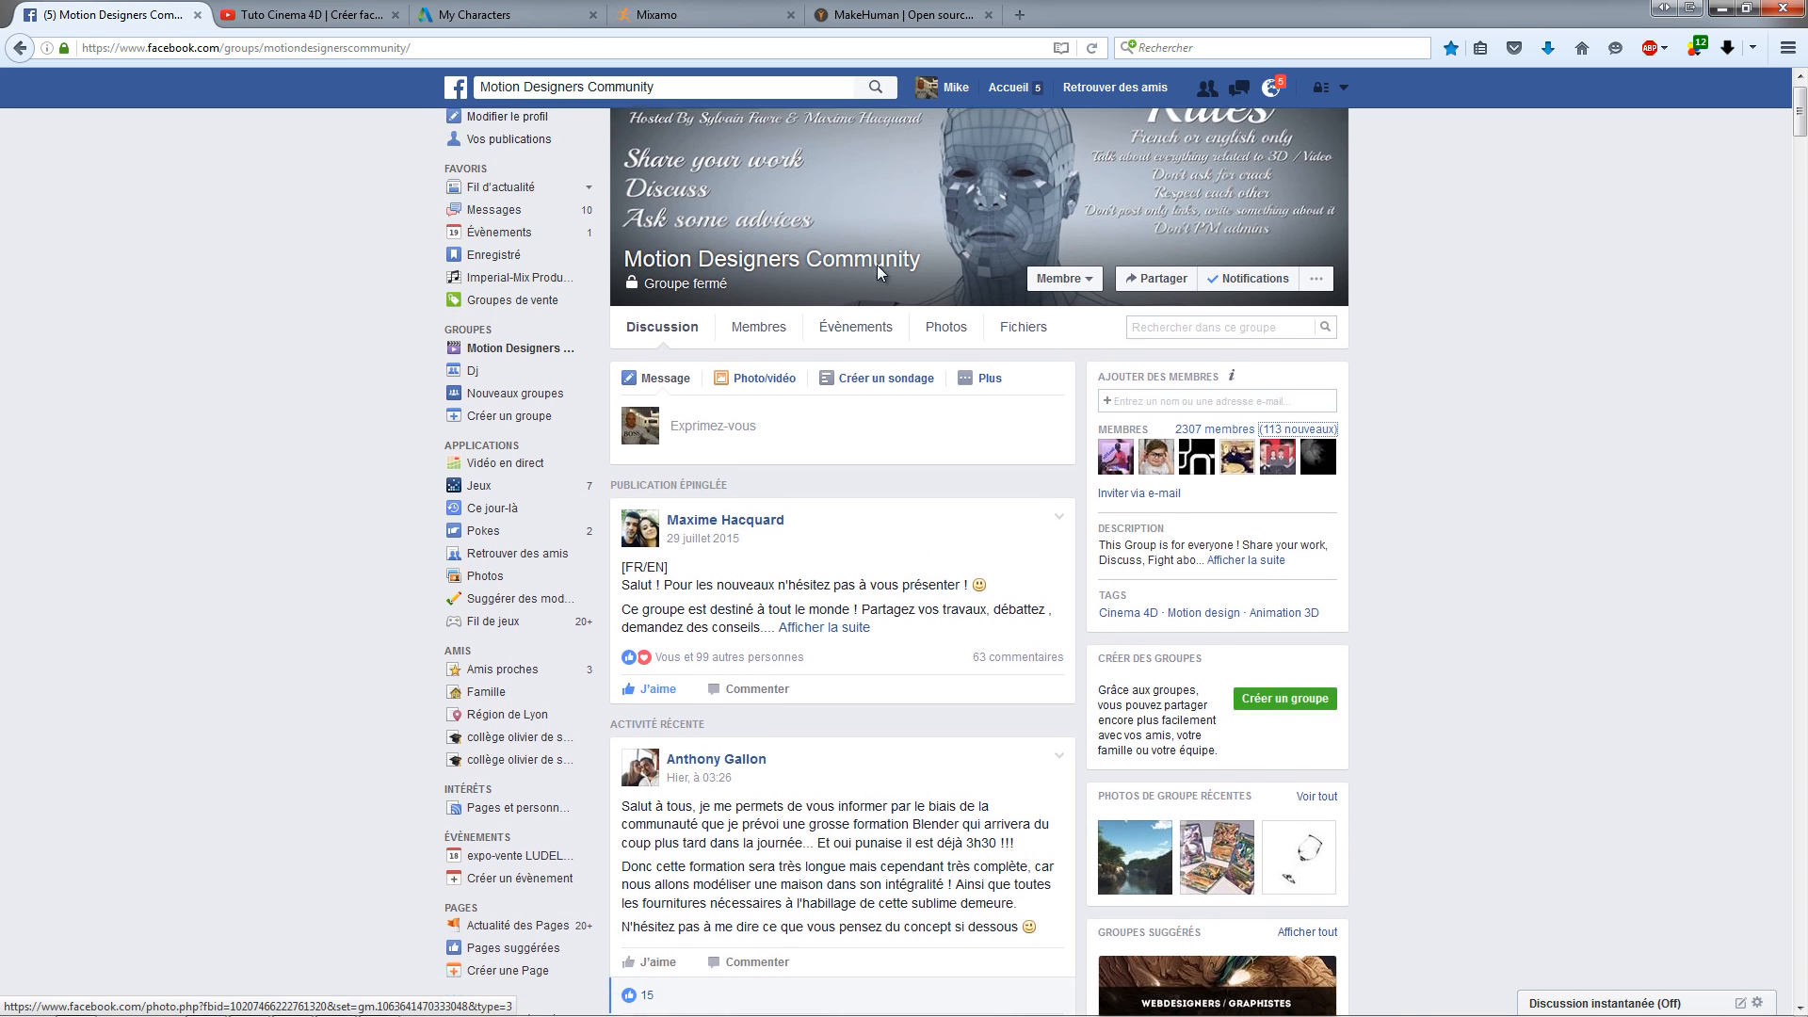
scroll(876, 476, "down", 1)
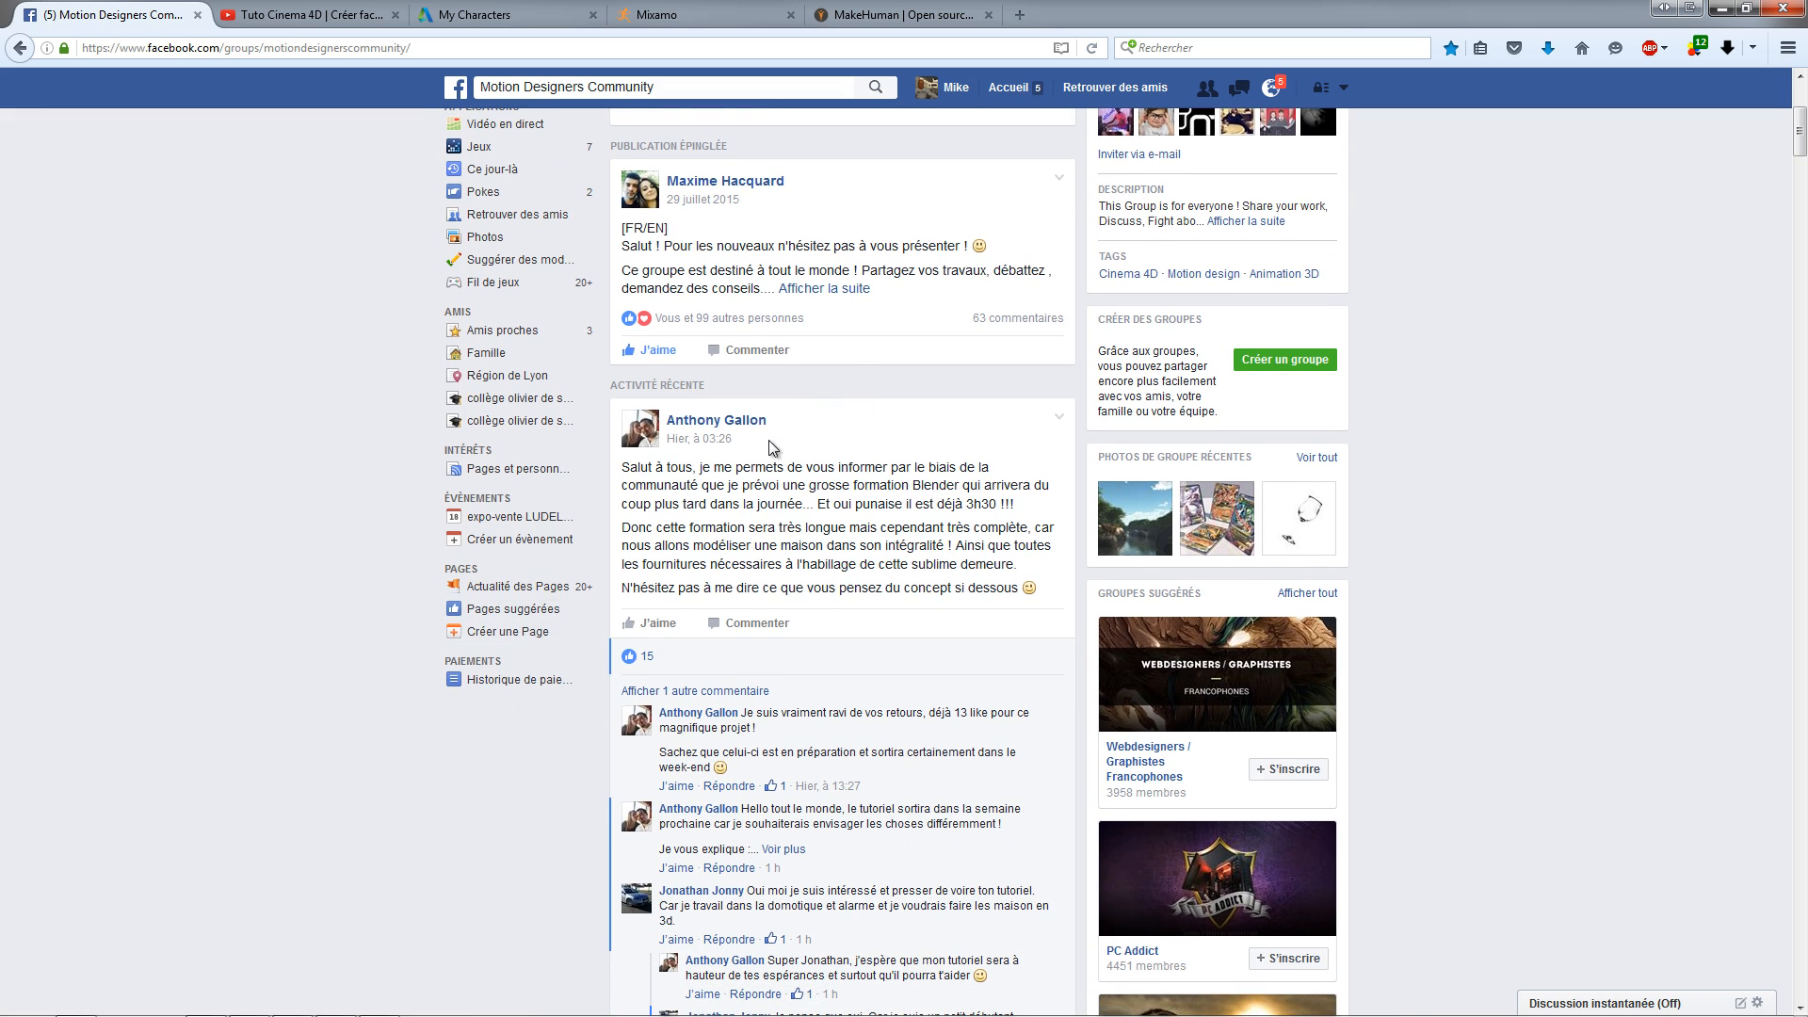
scroll(774, 449, "up", 2)
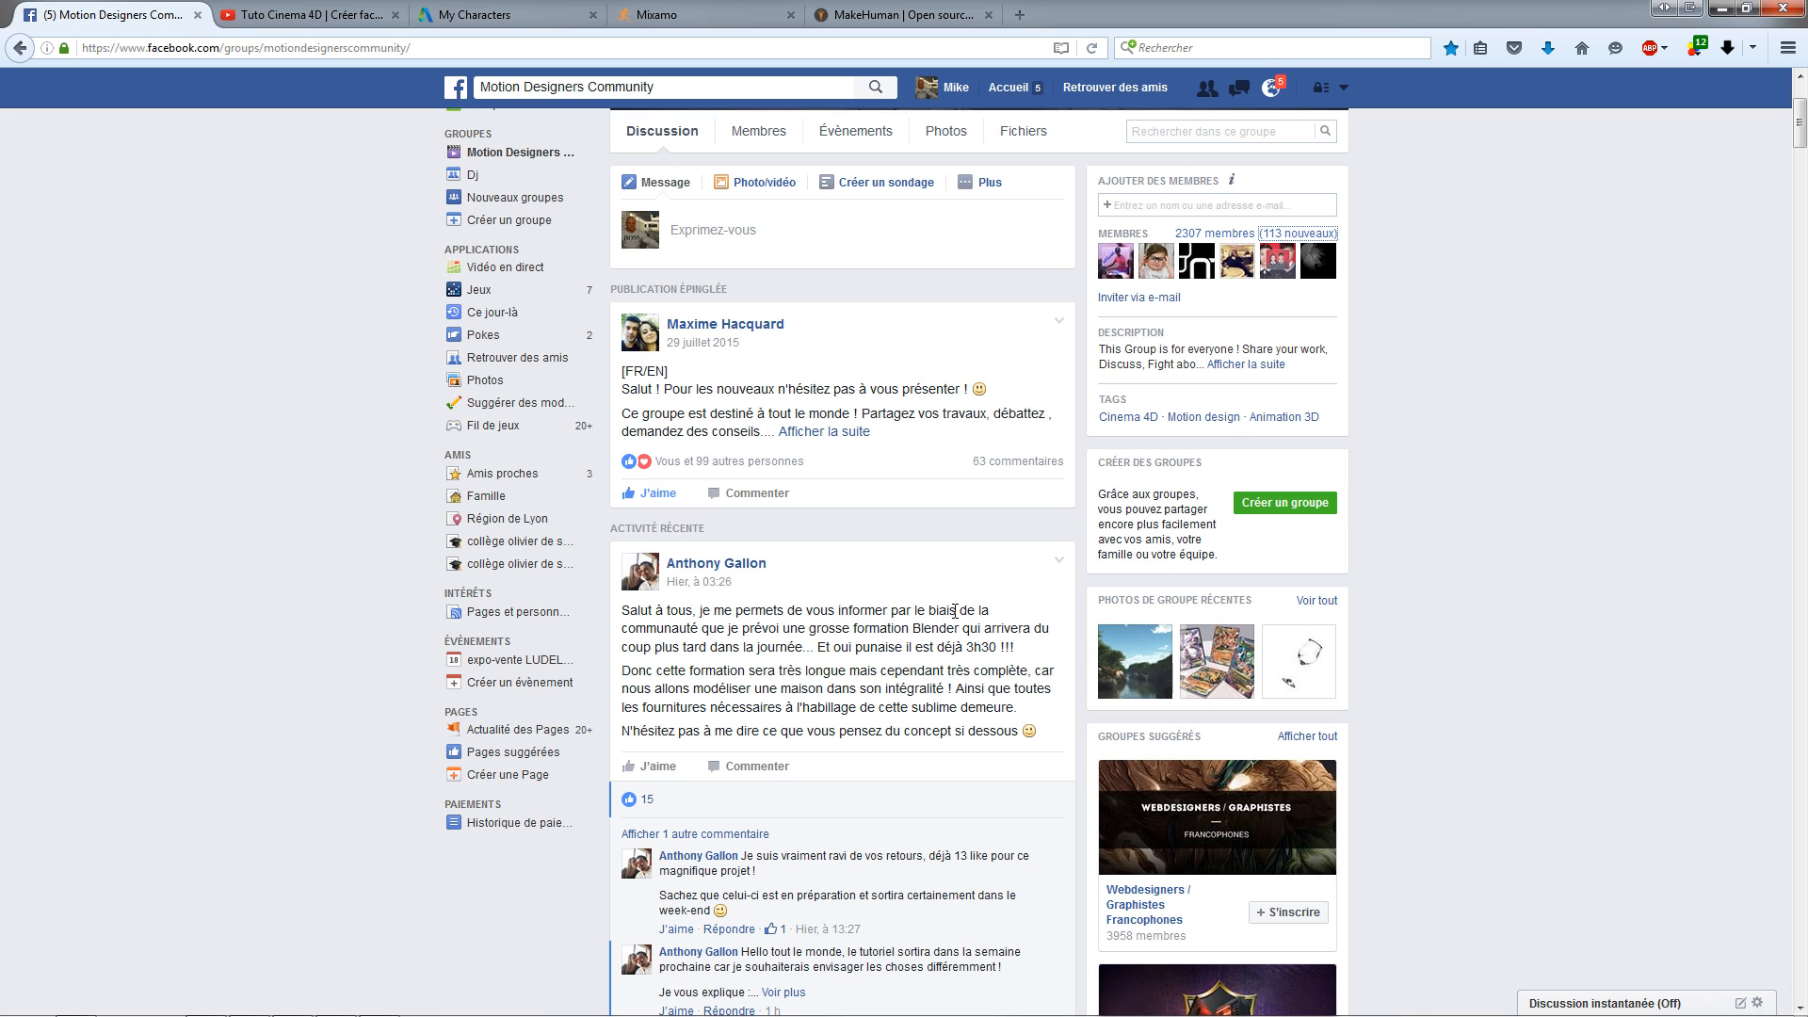
scroll(843, 377, "up", 2)
scroll(807, 602, "down", 3)
scroll(807, 635, "down", 10)
scroll(855, 763, "up", 3)
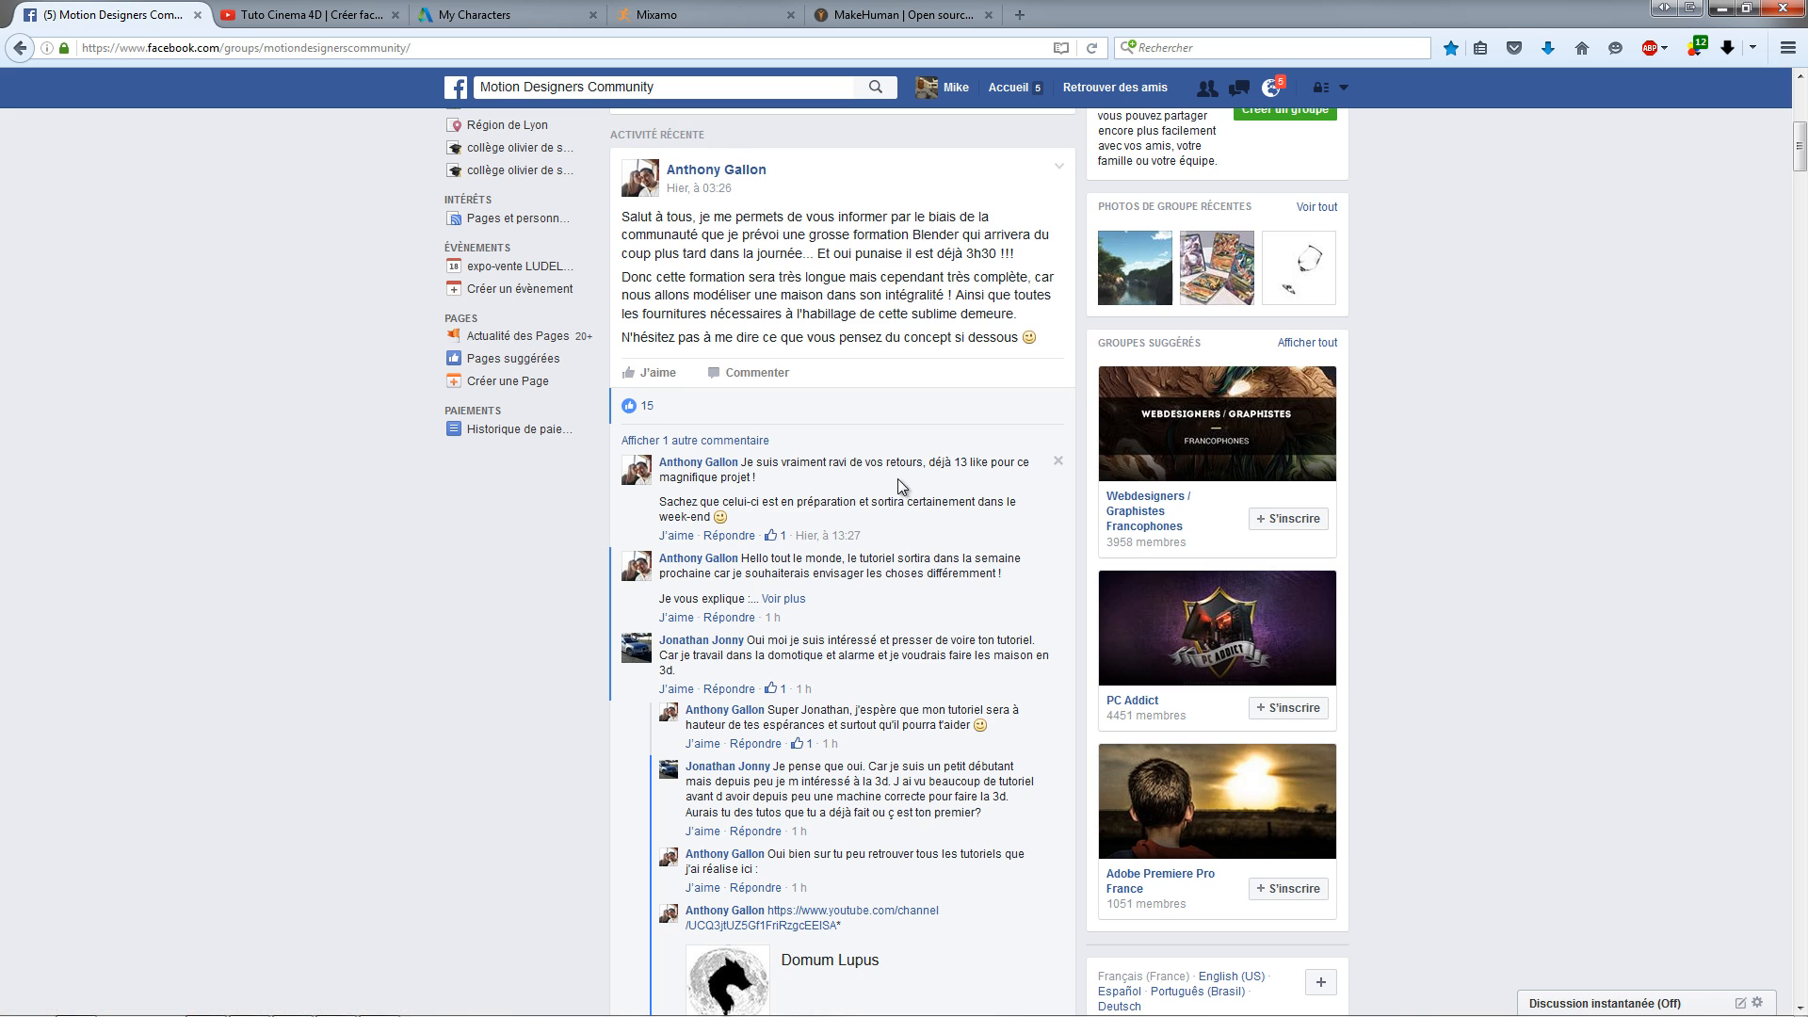
Step: View the river landscape render from the group's recent photos and return to the head of the group page
left_click(1135, 267)
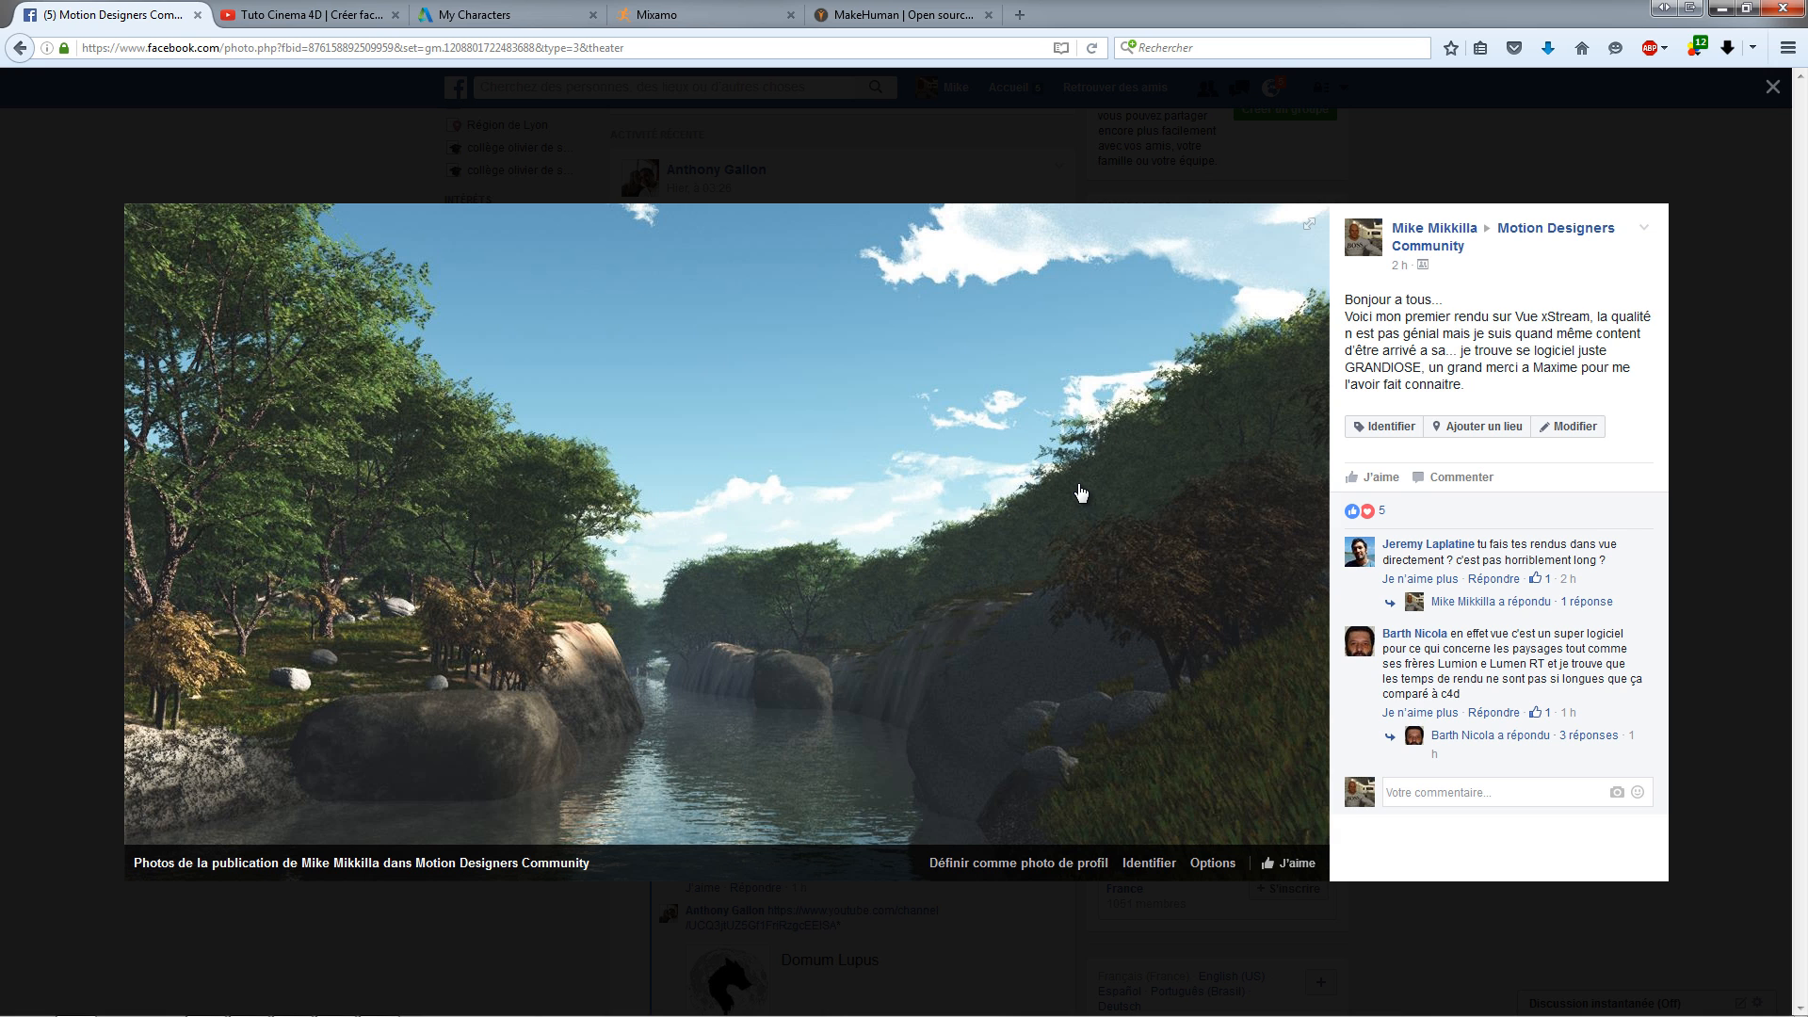
left_click(1772, 86)
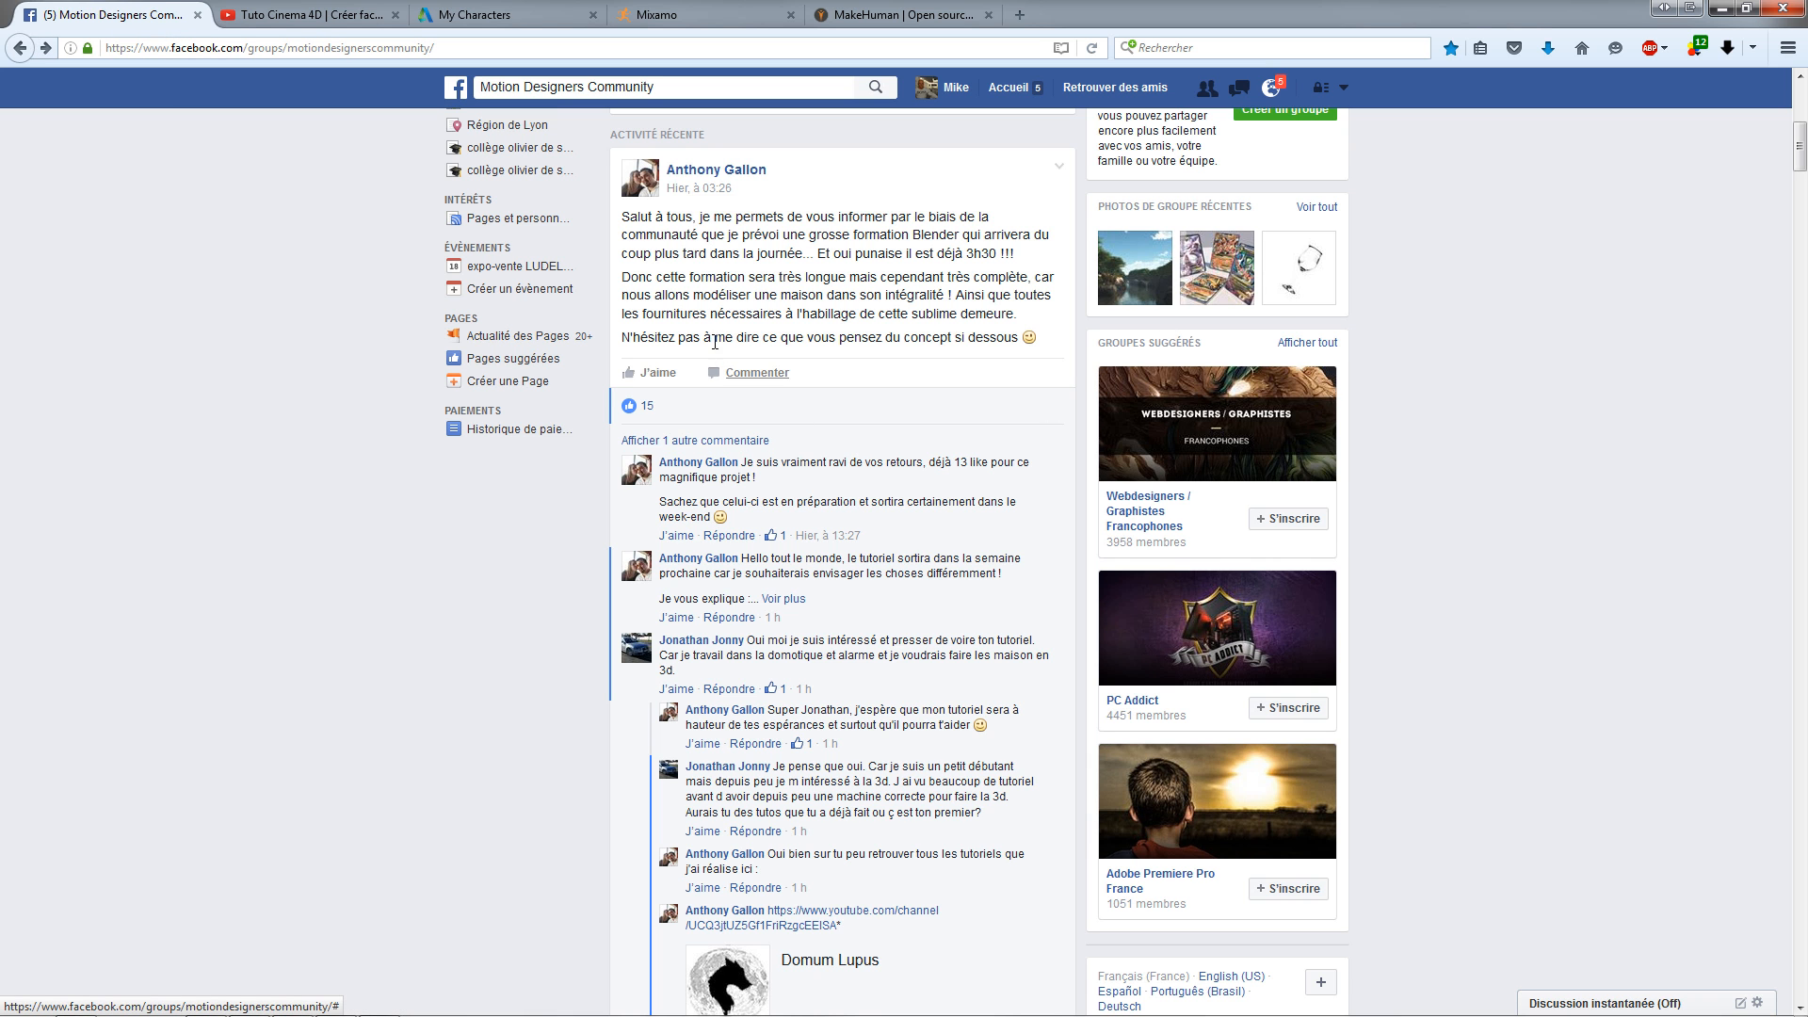
scroll(744, 376, "up", 5)
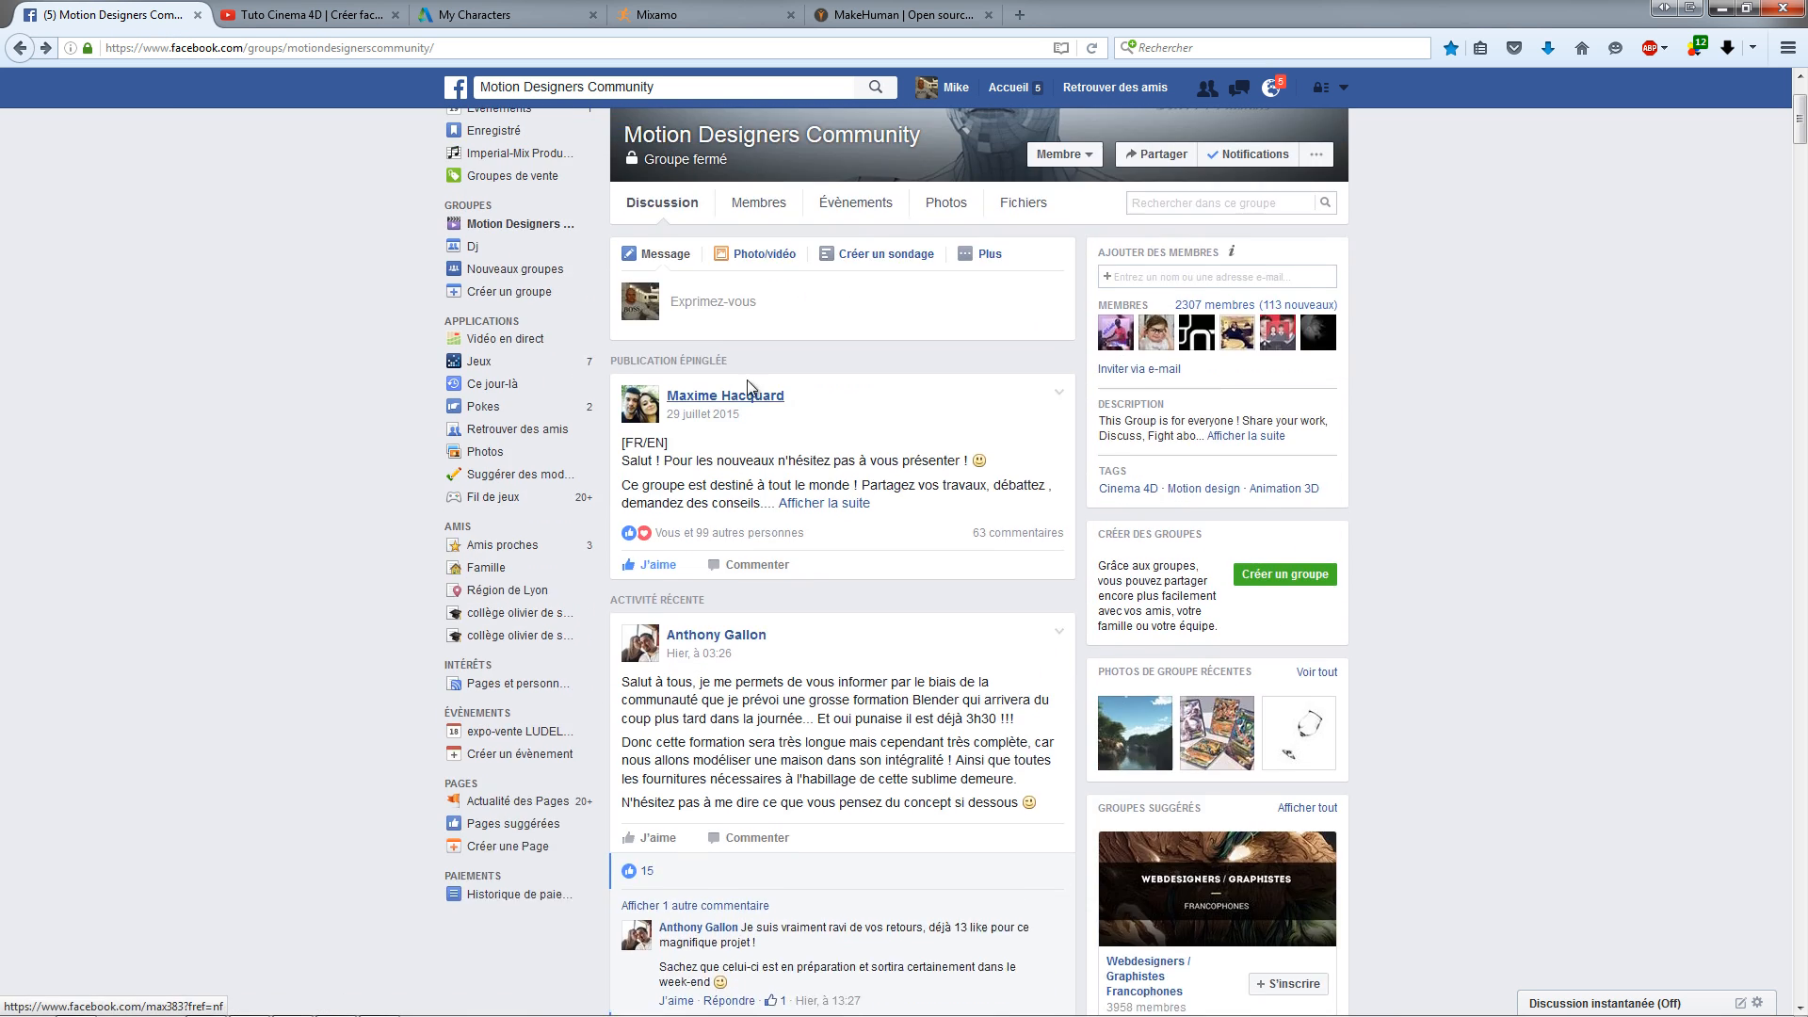
scroll(749, 386, "up", 2)
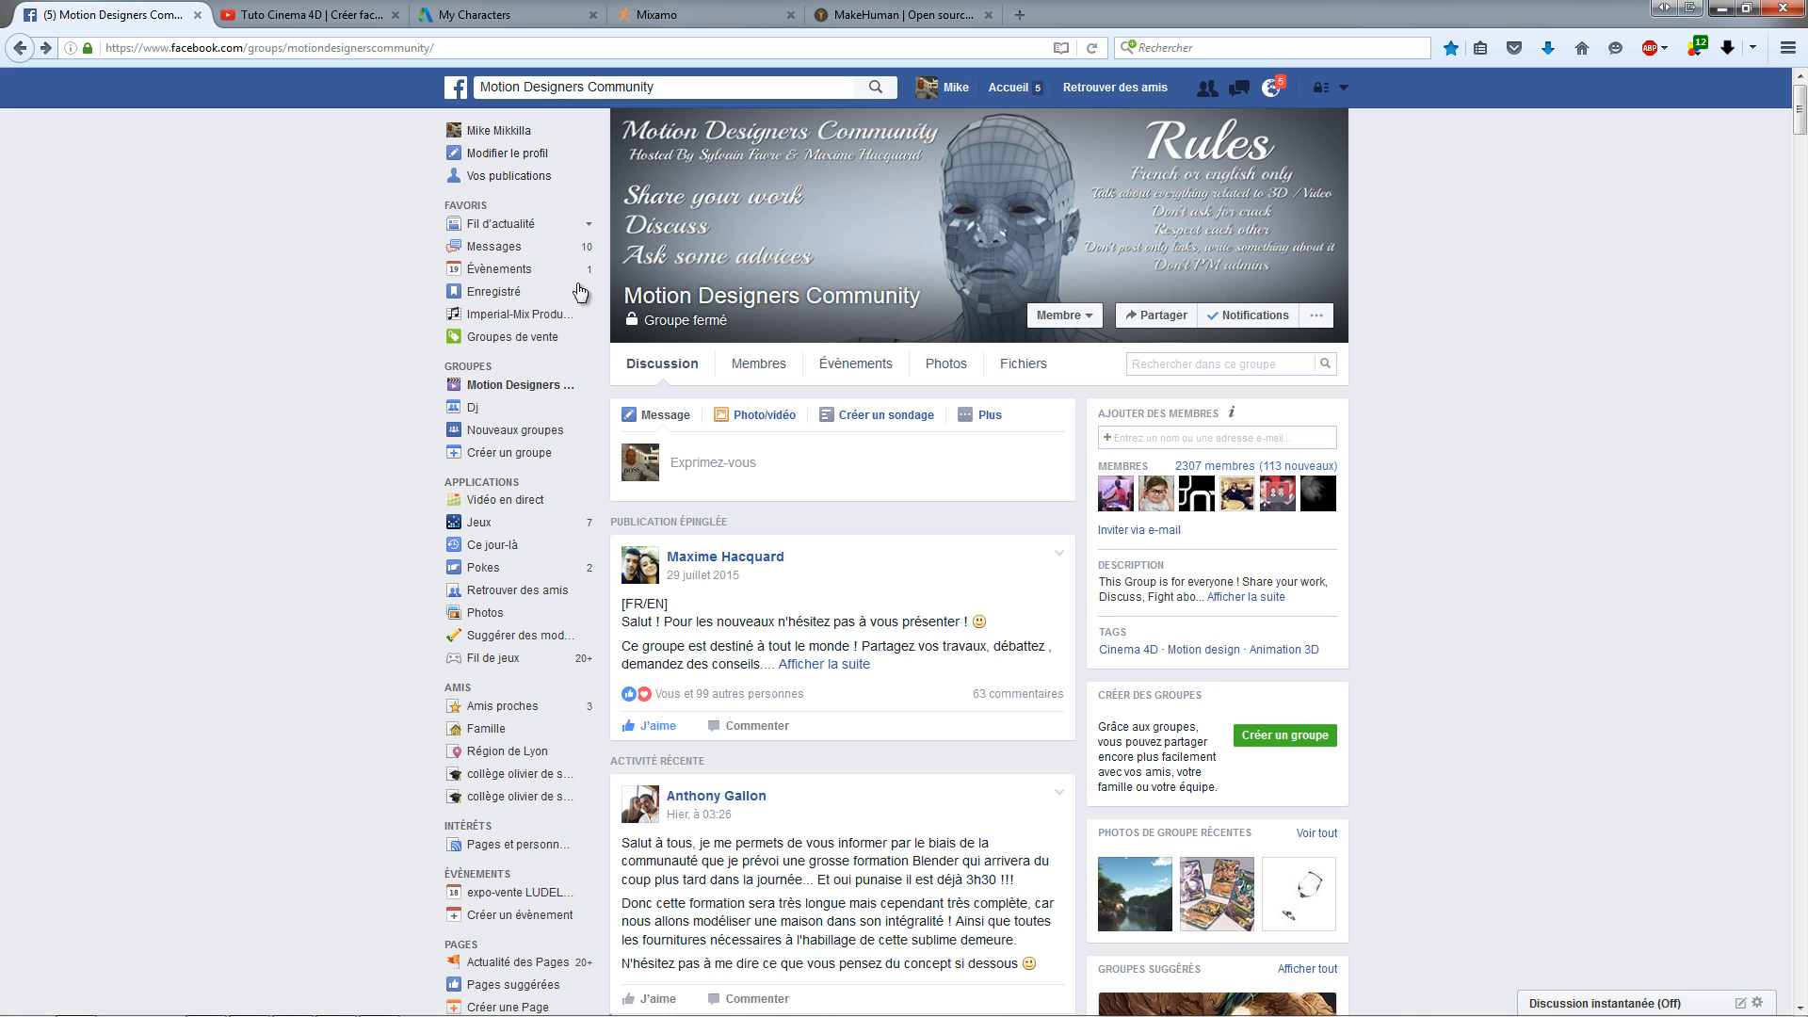
Step: Open the MHSTuts YouTube channel from the dancing-characters tutorial, look through its tutorial sections, and return to the Facebook group
left_click(310, 15)
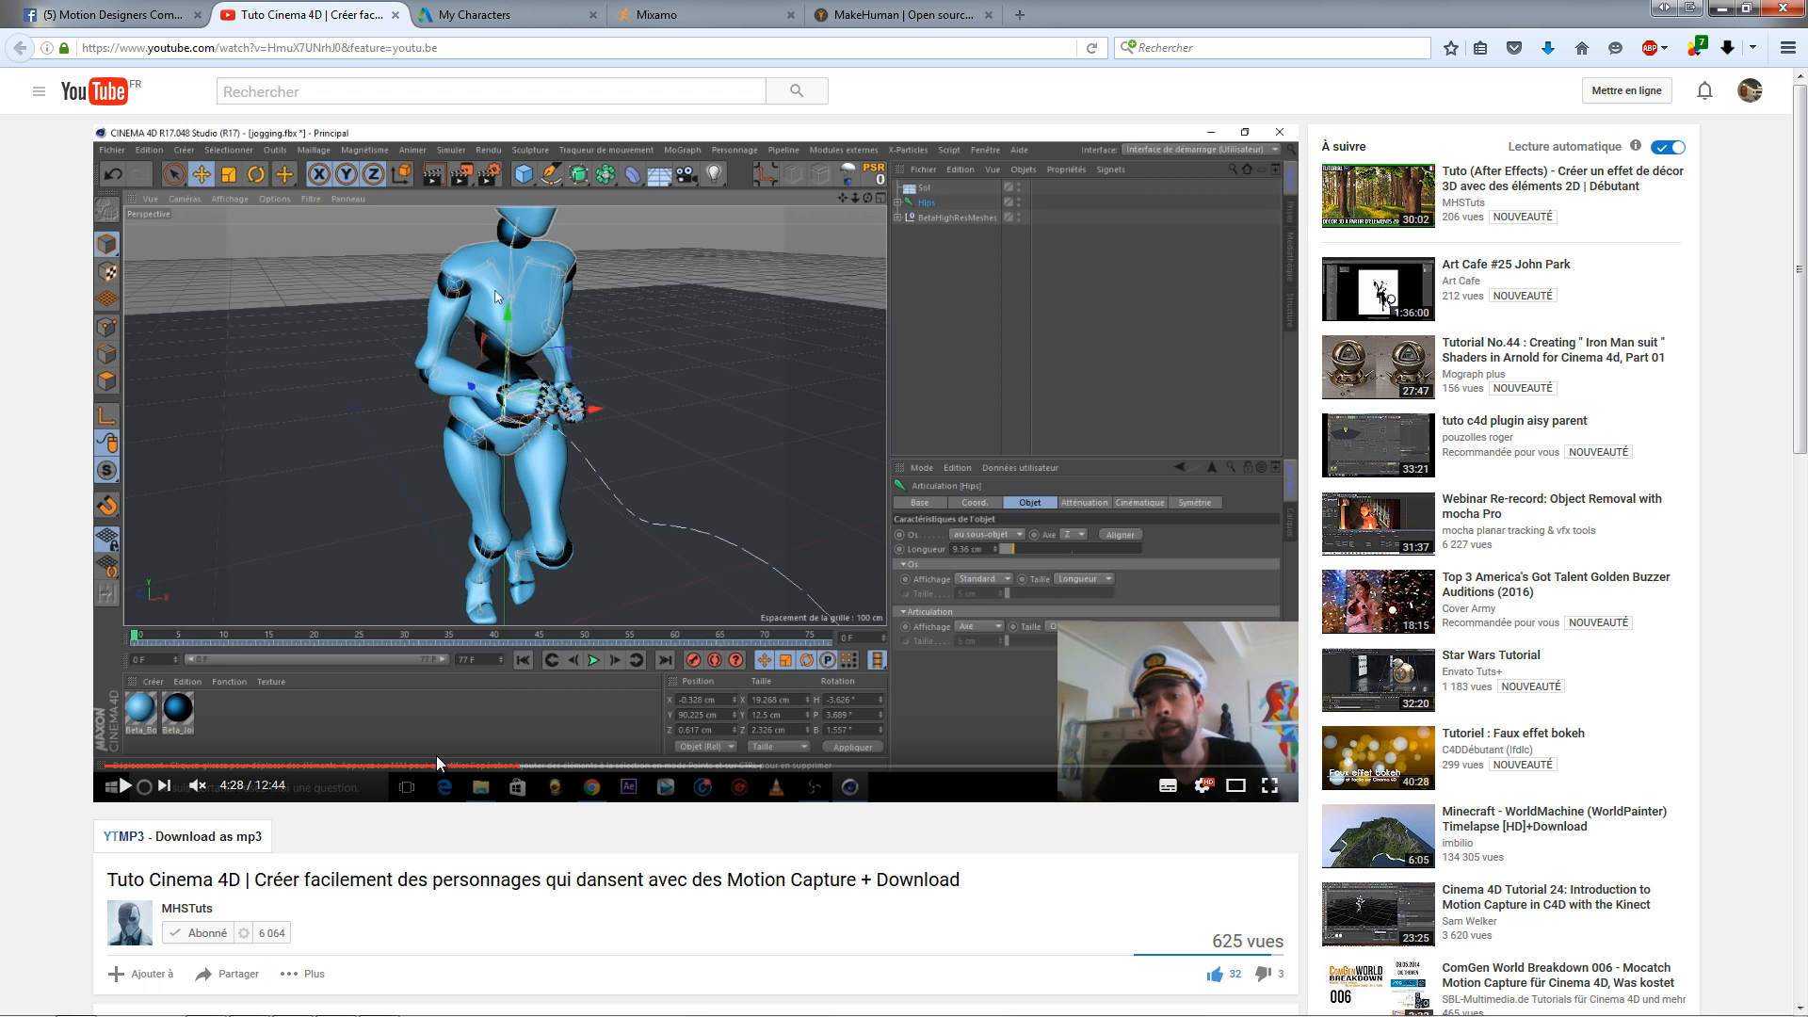
left_click(188, 909)
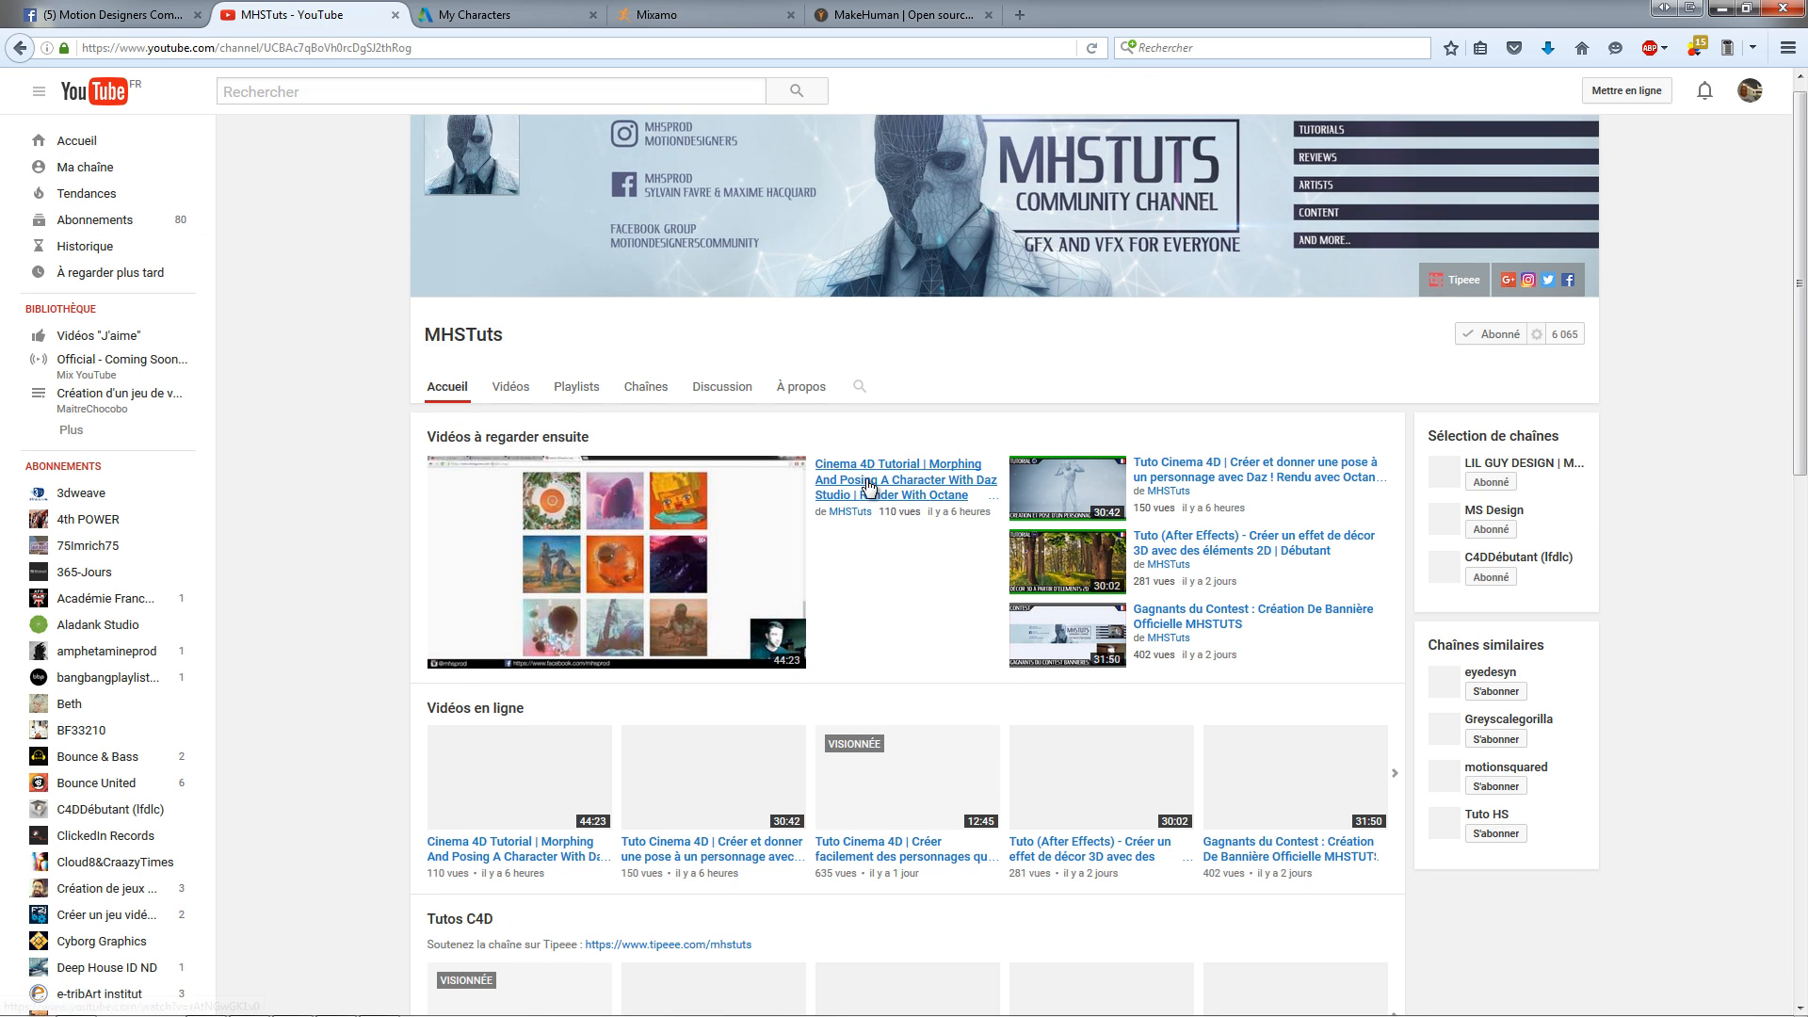
scroll(876, 483, "down", 6)
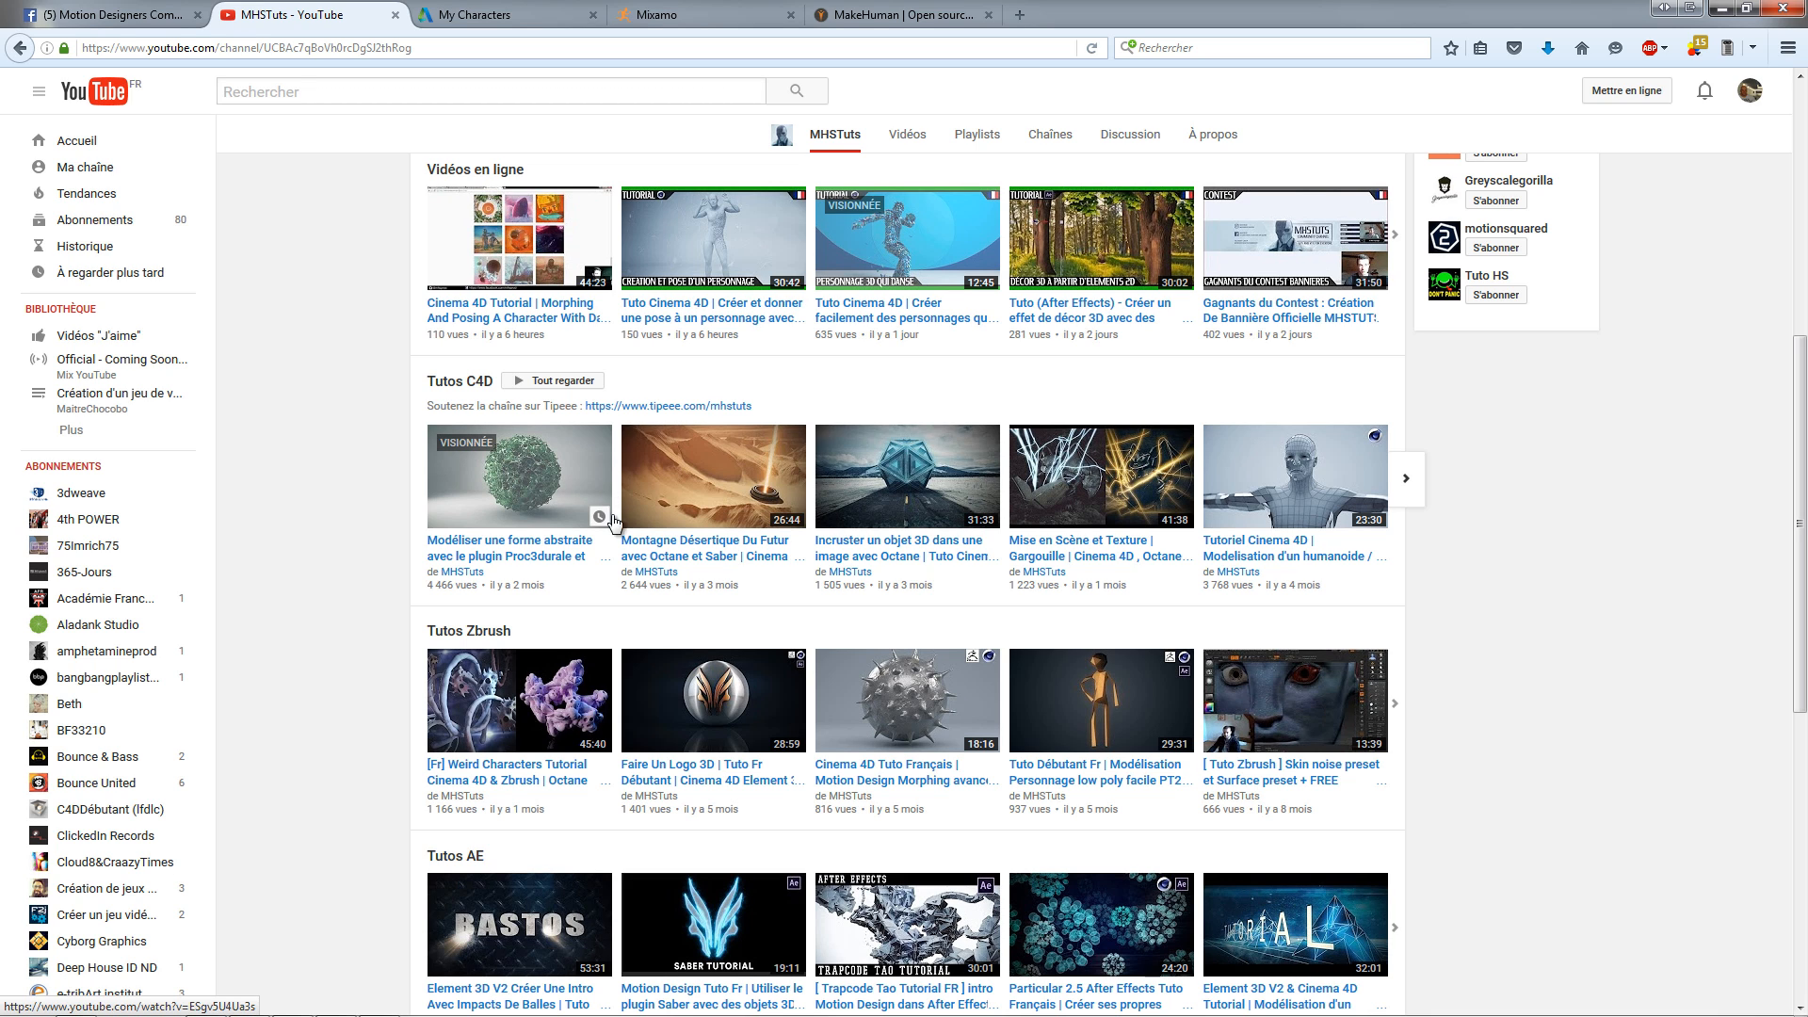
scroll(748, 656, "down", 3)
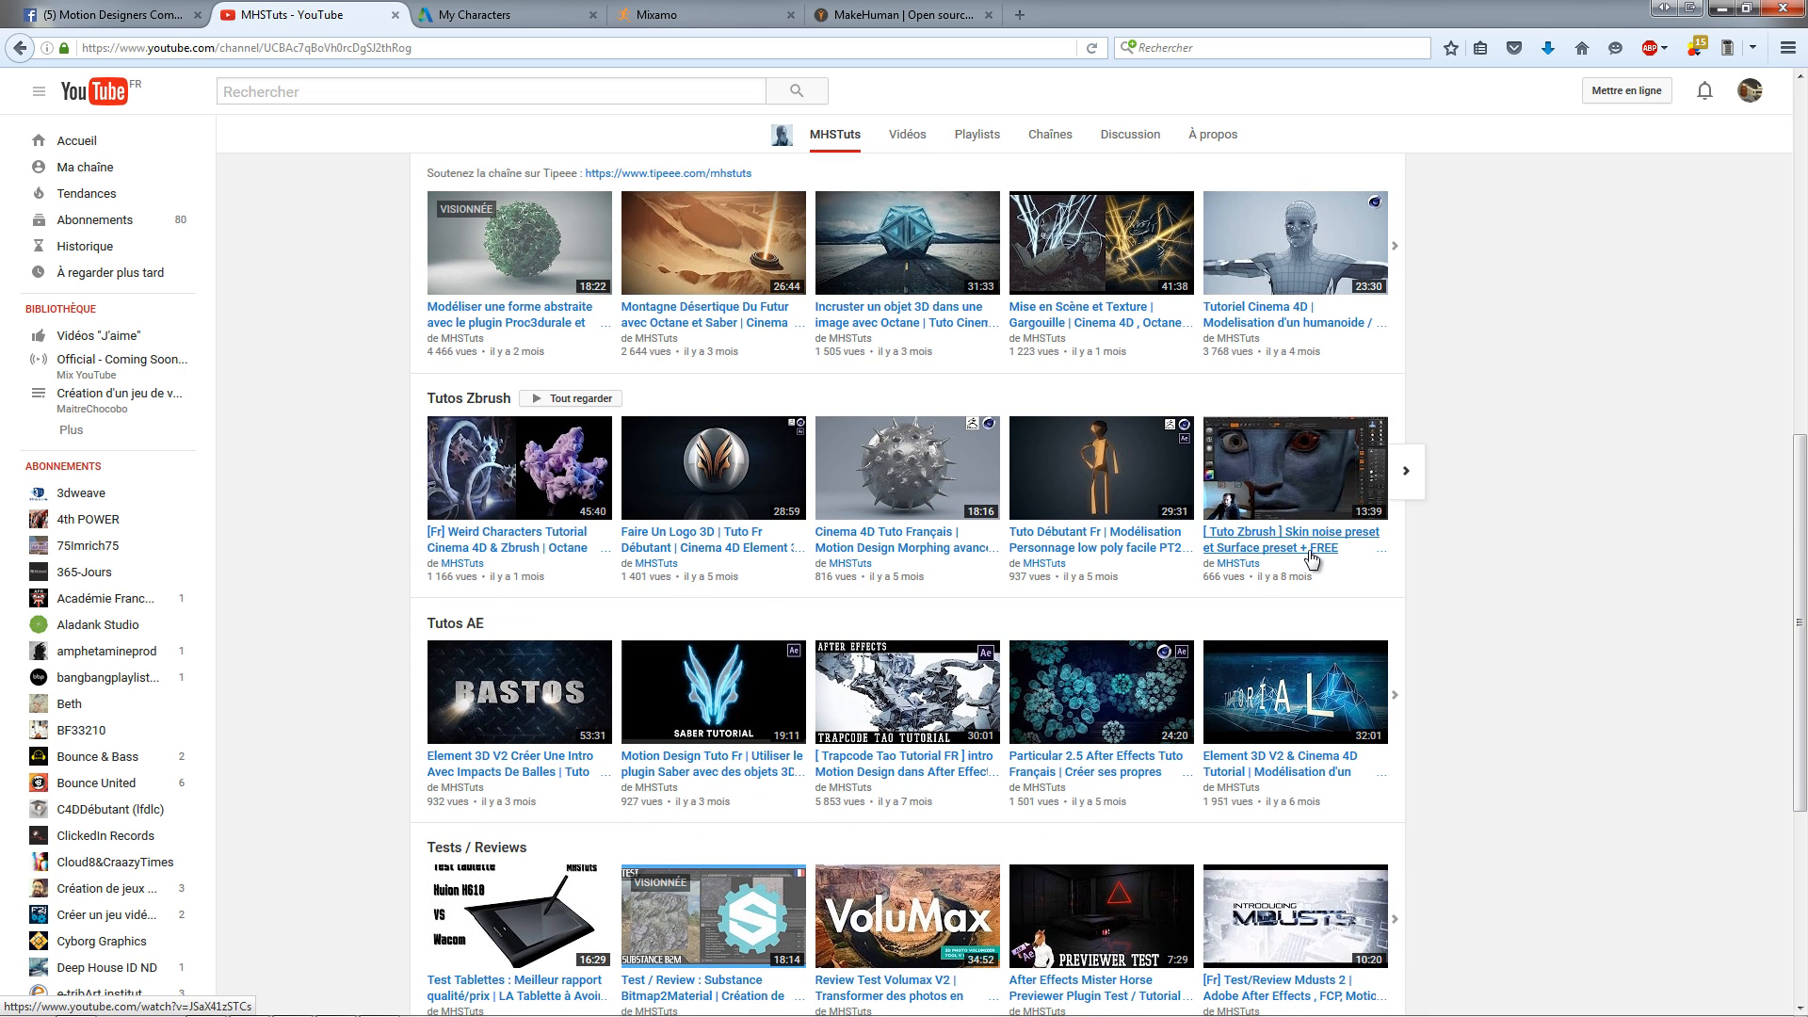
scroll(697, 574, "down", 1)
scroll(580, 686, "up", 2)
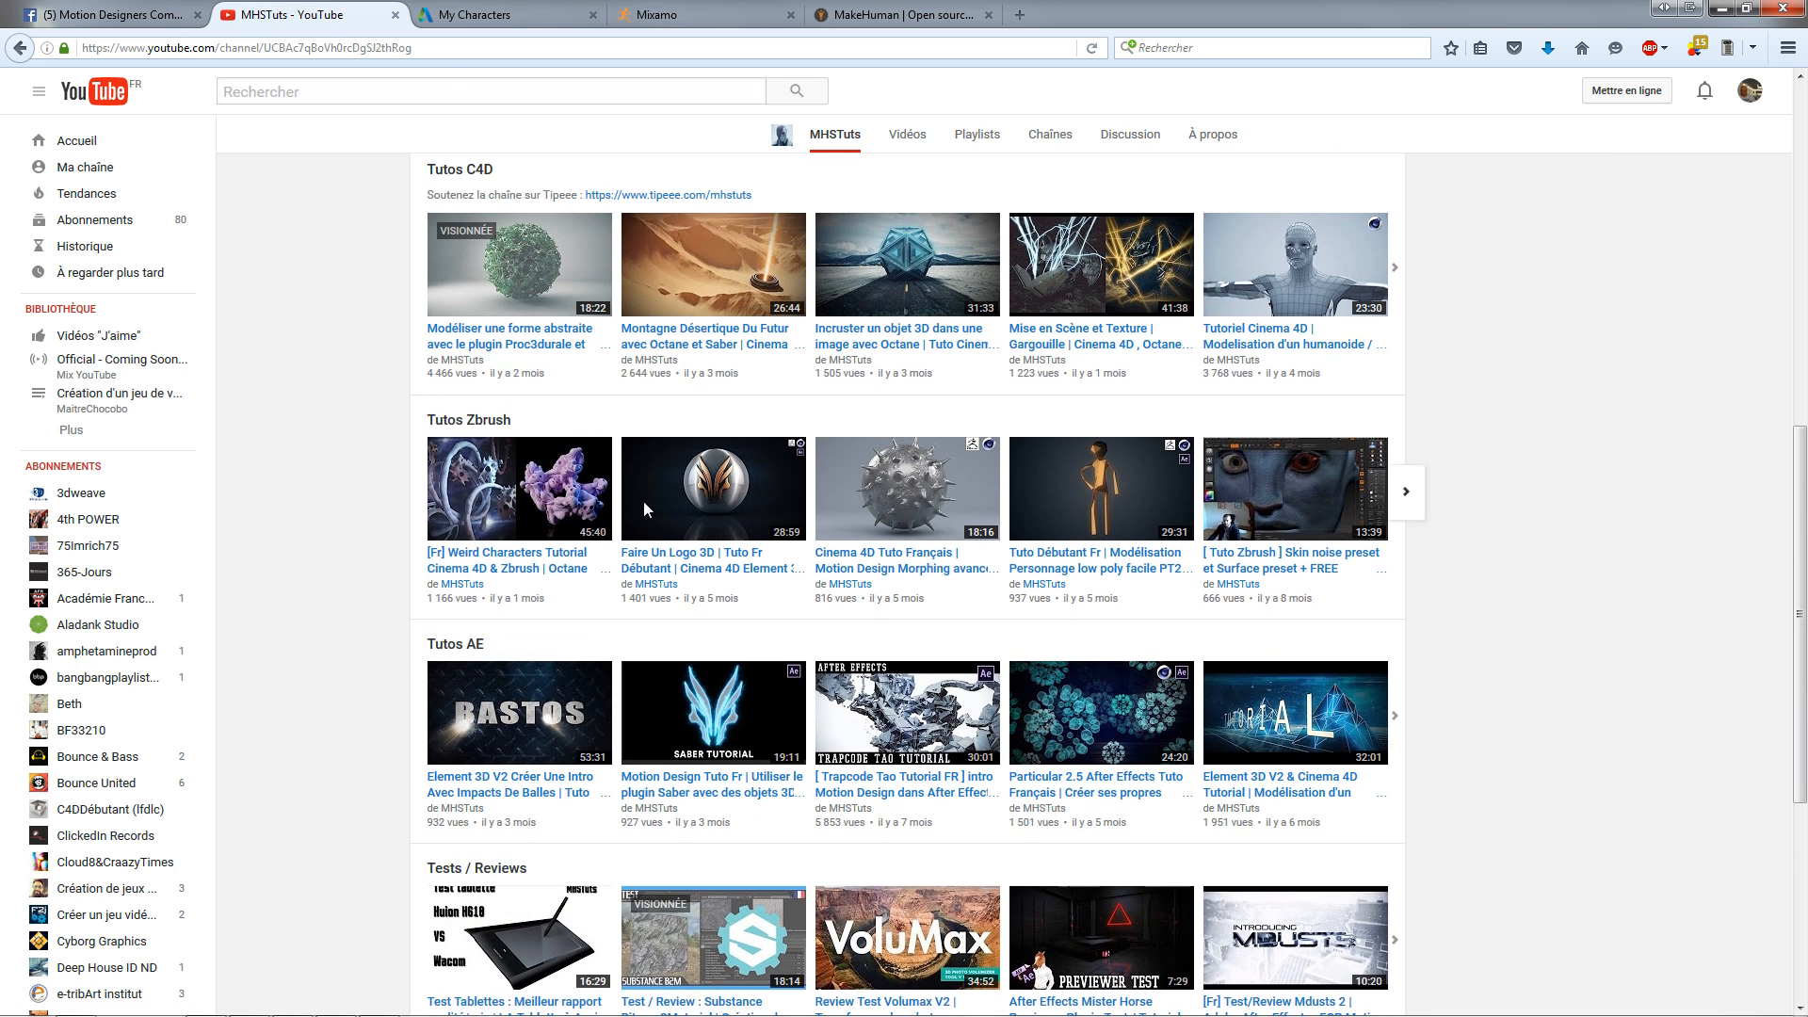
left_click(156, 12)
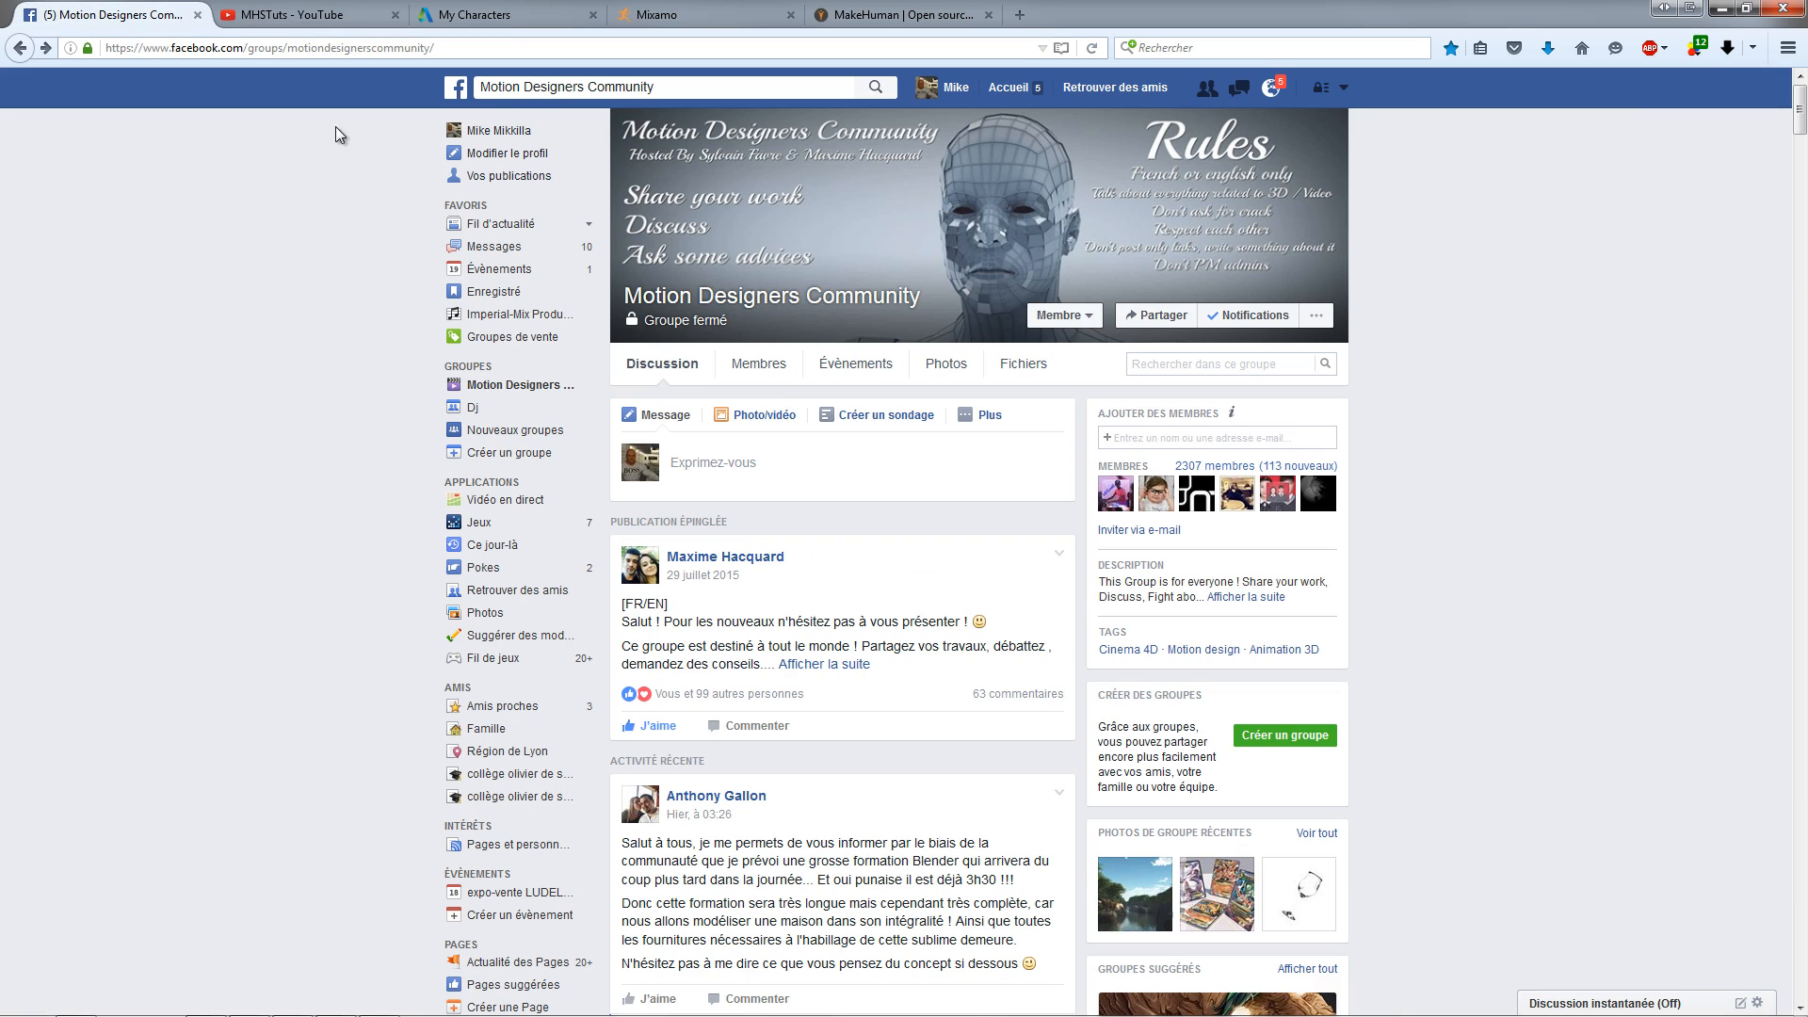